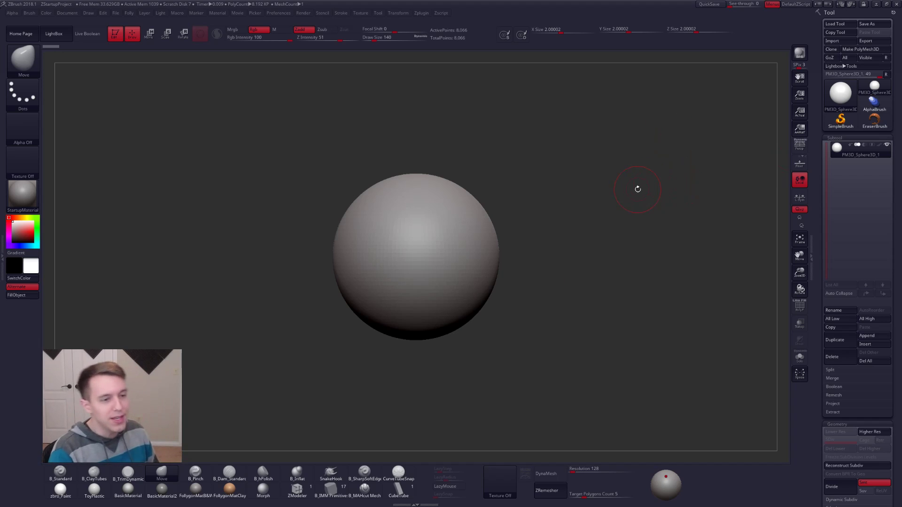
Switch to the marble maze physics scene in Blender, play its simulation, rewind it to the start and view it from another angle
key("alt+Tab")
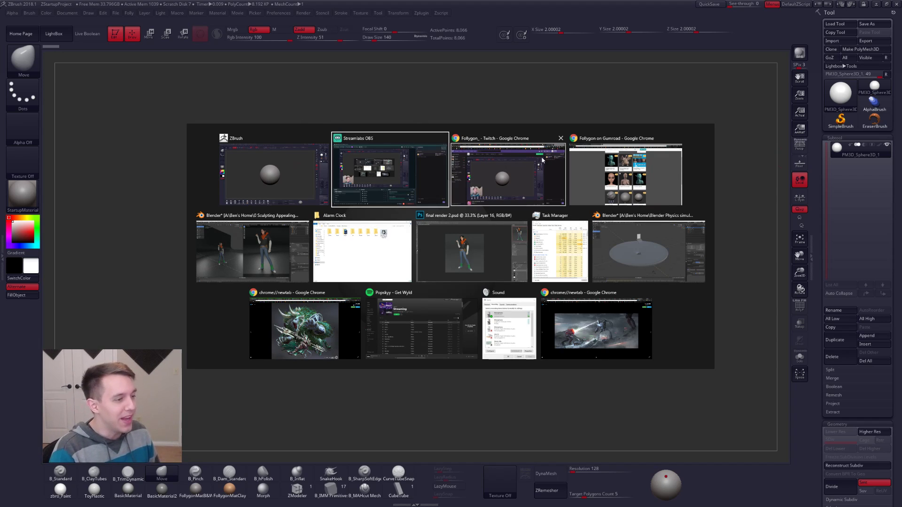
left_click(637, 235)
scroll(368, 158, "up", 2)
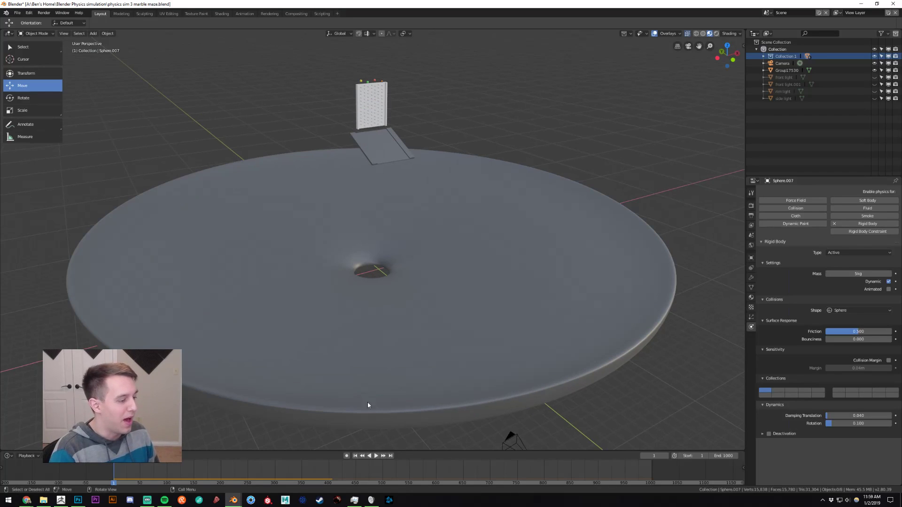
left_click(376, 456)
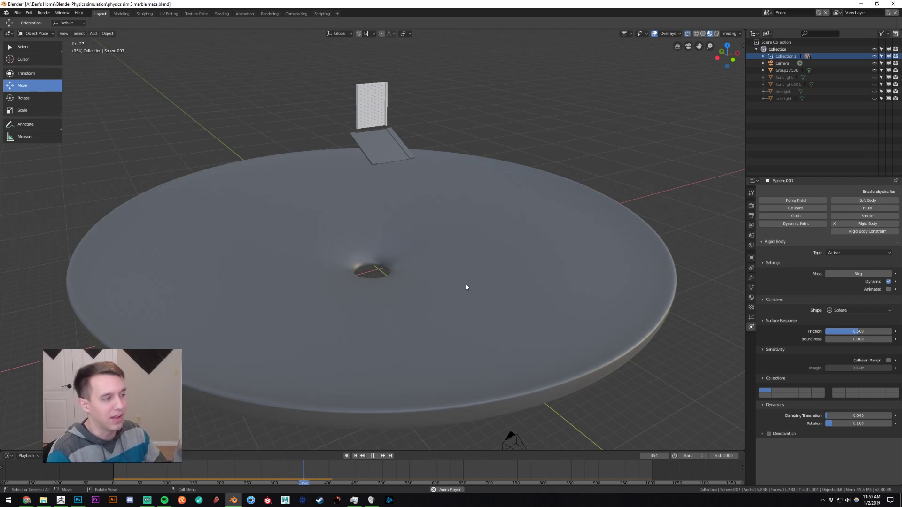
left_click(374, 457)
left_click(355, 456)
middle_click_drag(362, 383, 395, 322)
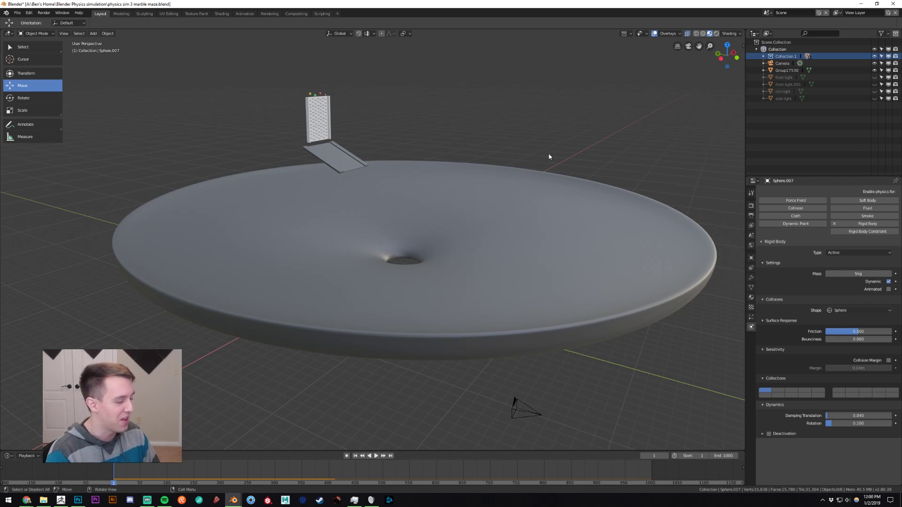
Return to ZBrush and choose the ZModeler brush for the sphere
left_click(61, 501)
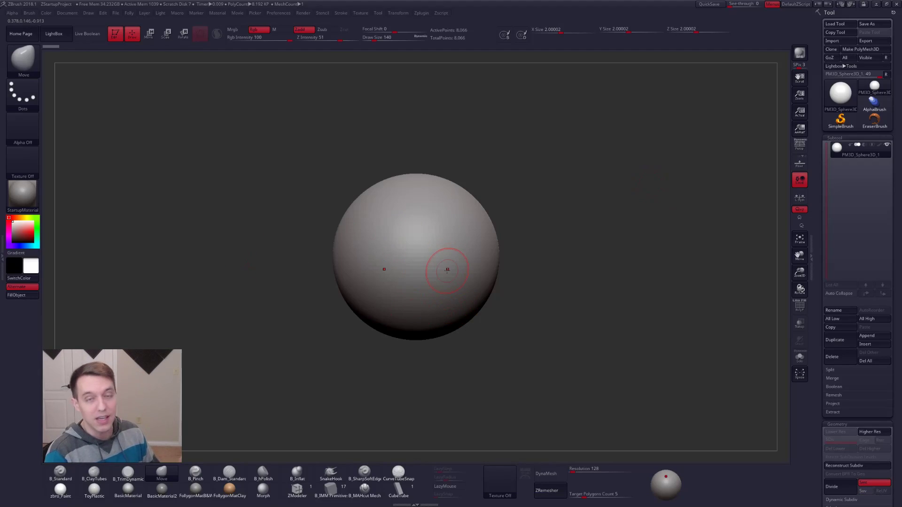
left_click(300, 490)
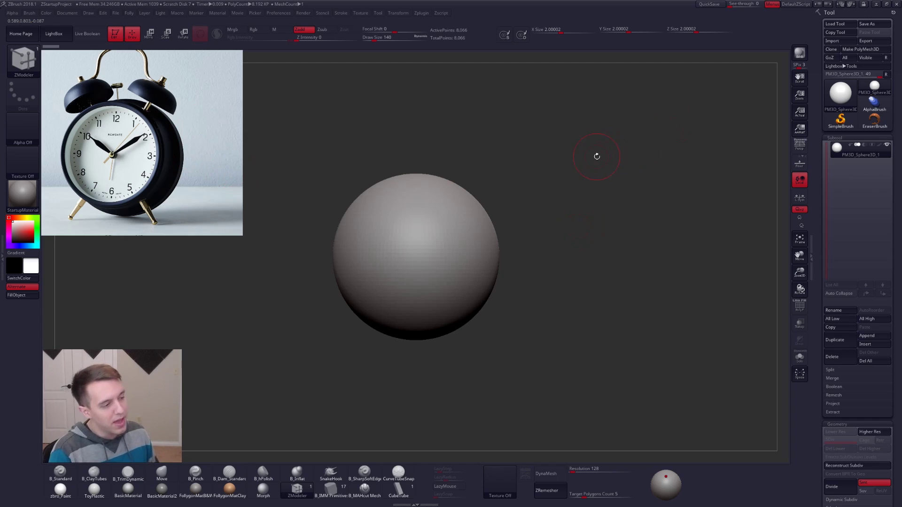
Switch to the Android 17 render scene in Blender and set the Cycles viewport samples to 16
key("alt+Tab")
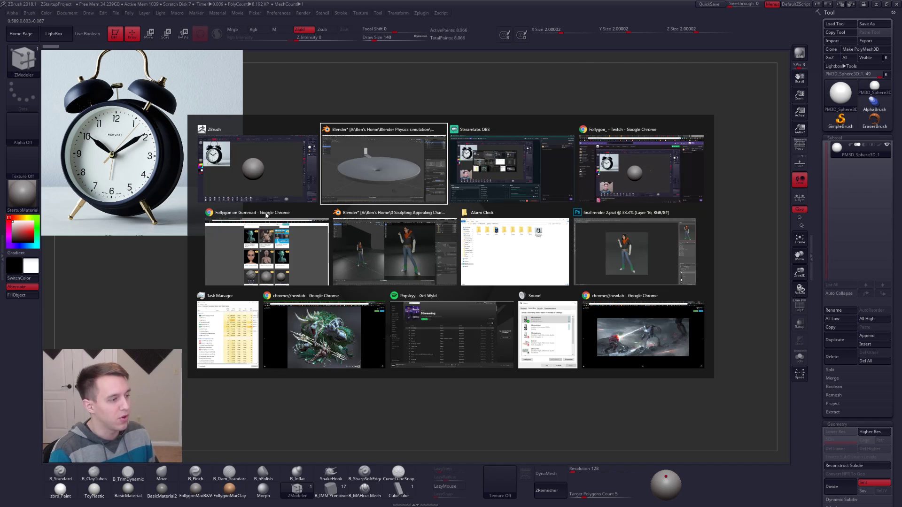
left_click(374, 264)
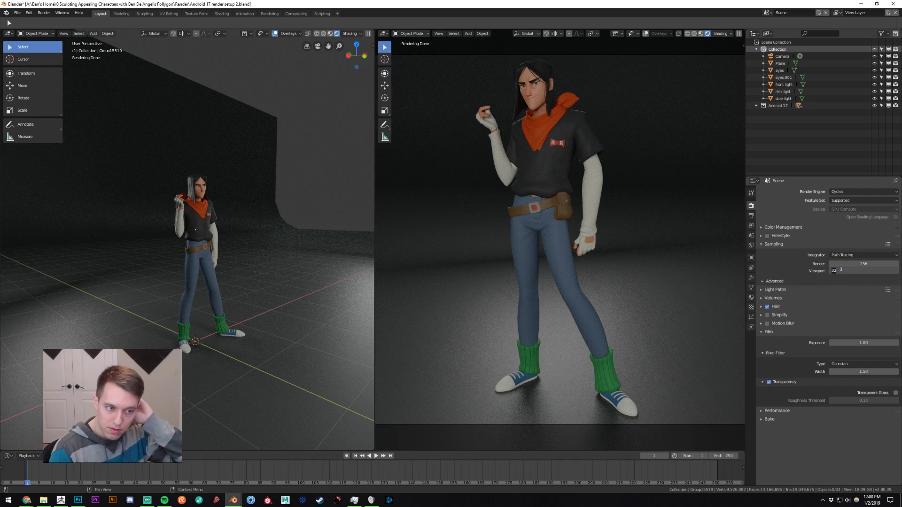
key("Return")
mouse_move(206, 235)
middle_mouse_down()
mouse_move(194, 266)
mouse_move(215, 294)
mouse_move(202, 282)
mouse_move(324, 66)
middle_mouse_up()
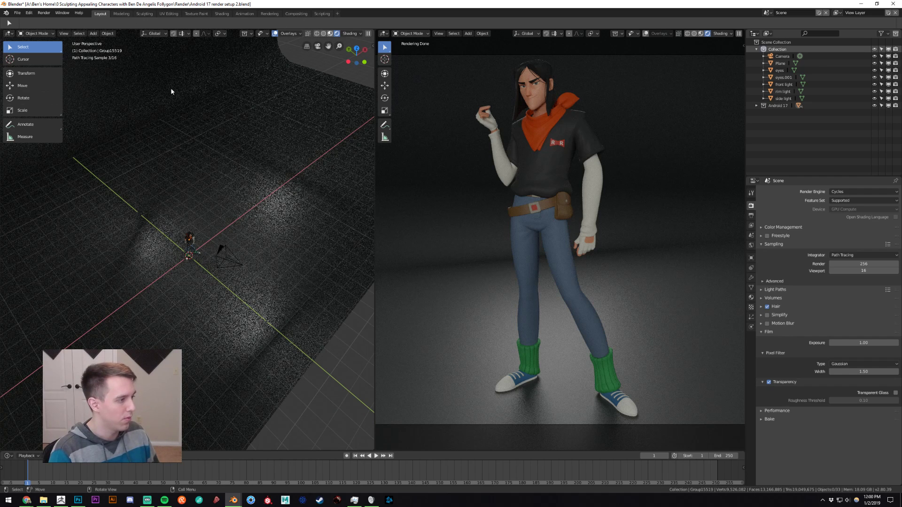
Show the free viewport in LookDev shading to examine the light and camera setup, and quit this Blender scene without saving
left_click(324, 34)
middle_click_drag(142, 218, 212, 191)
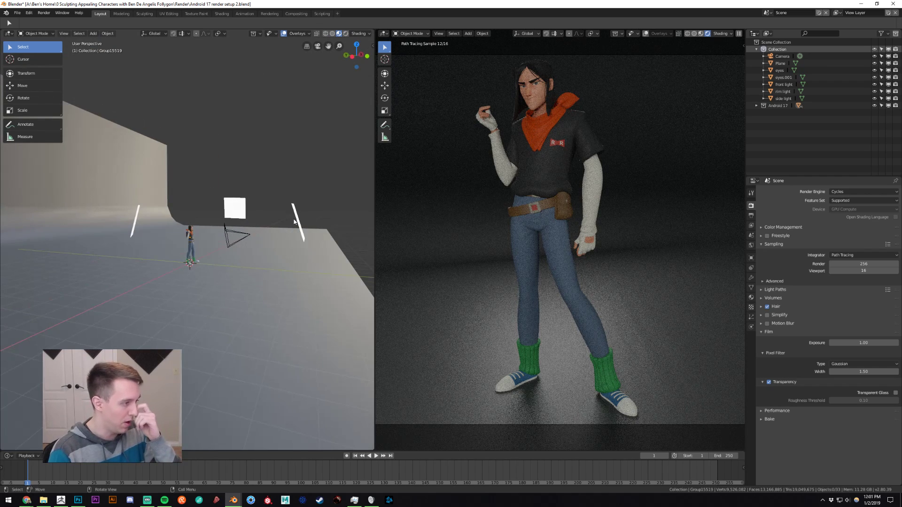
middle_click_drag(237, 270, 205, 248)
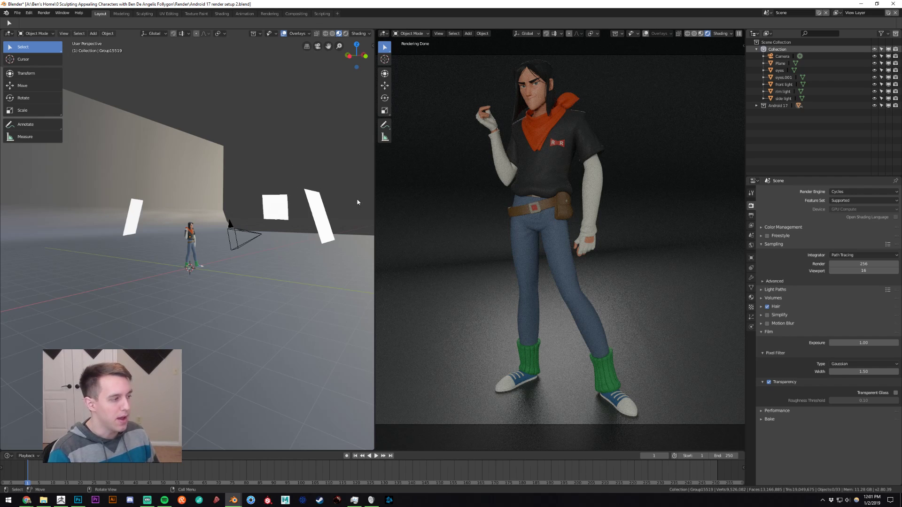
left_click(893, 4)
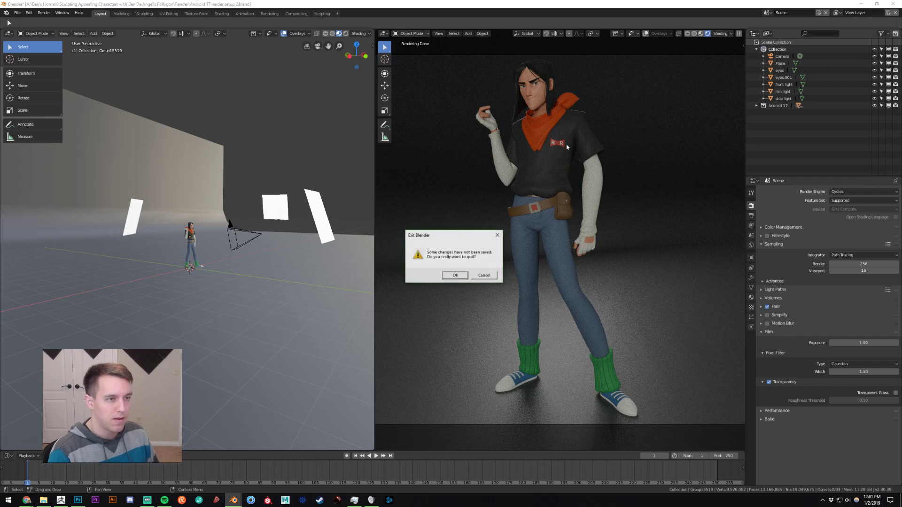
left_click(453, 275)
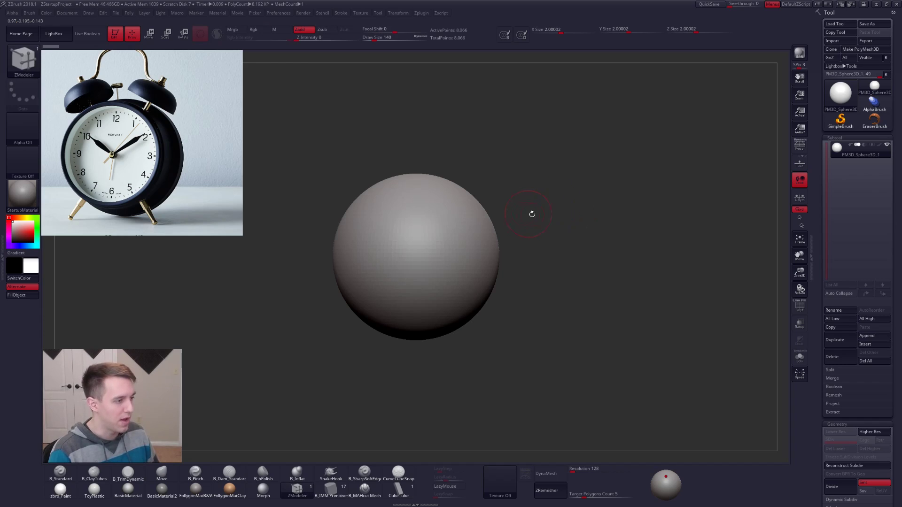
Try reshaping the sphere with the Move brush at a draw size of 414, and undo the strokes
left_click_drag(528, 213, 543, 222, "alt")
key("ctrl+shift+f")
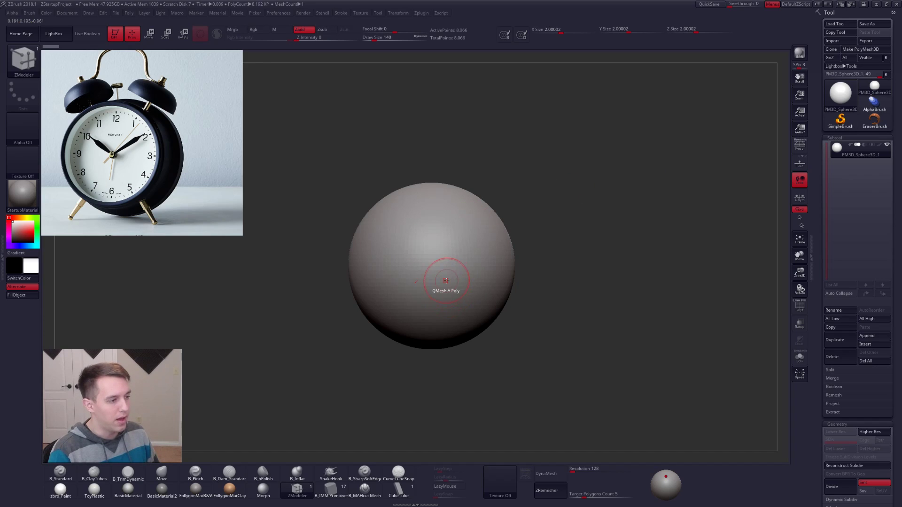
key("b")
key("m")
key("v")
key("space")
mouse_move(483, 210)
left_mouse_down()
mouse_move(494, 191)
mouse_move(475, 226)
mouse_move(492, 175)
left_mouse_up()
key("ctrl+z")
key("ctrl+z")
key("ctrl+z")
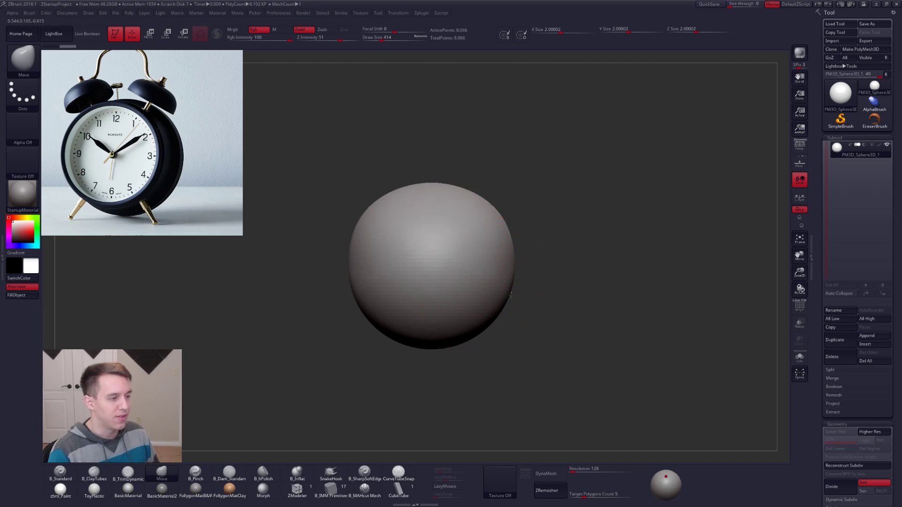
left_click_drag(488, 263, 486, 275)
key("ctrl+z")
key("ctrl+z")
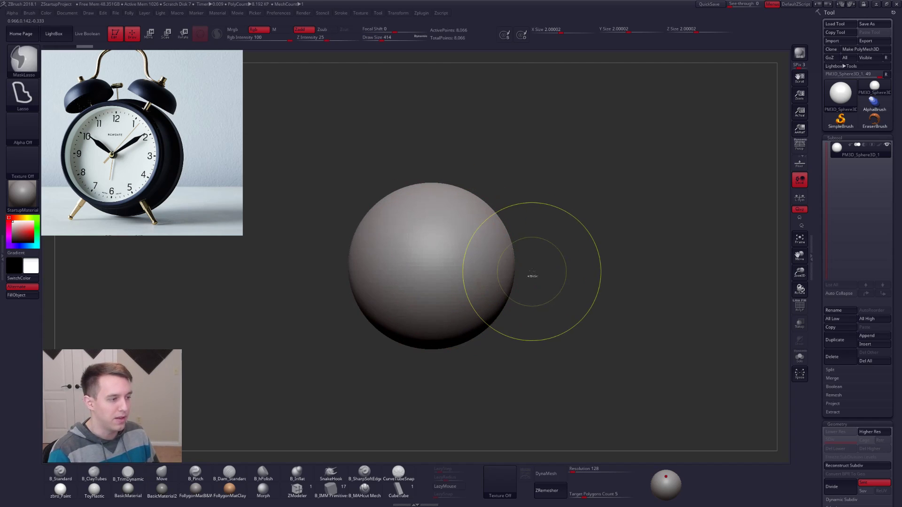
Initialize the mesh as a QCyl Y cylinder with X resolution 2, Y resolution 1 and Z resolution 2
left_click_drag(817, 272, 816, 177)
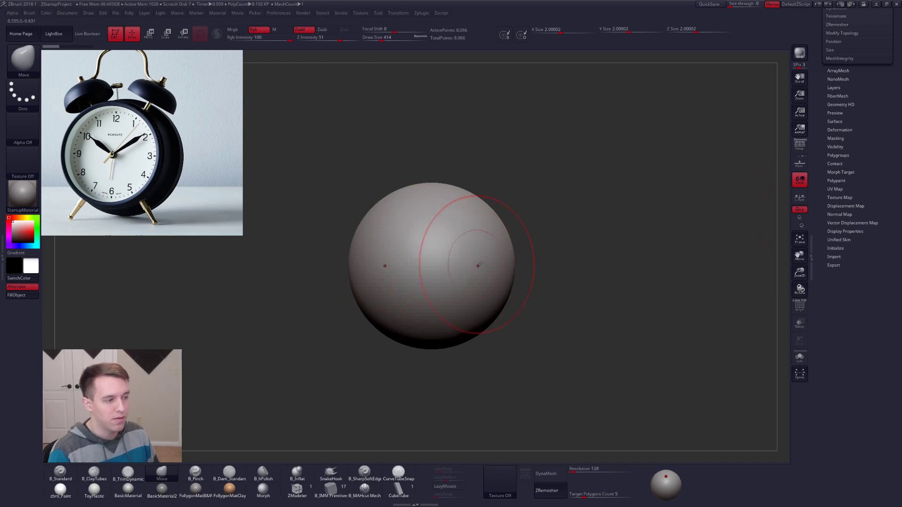
left_click(835, 249)
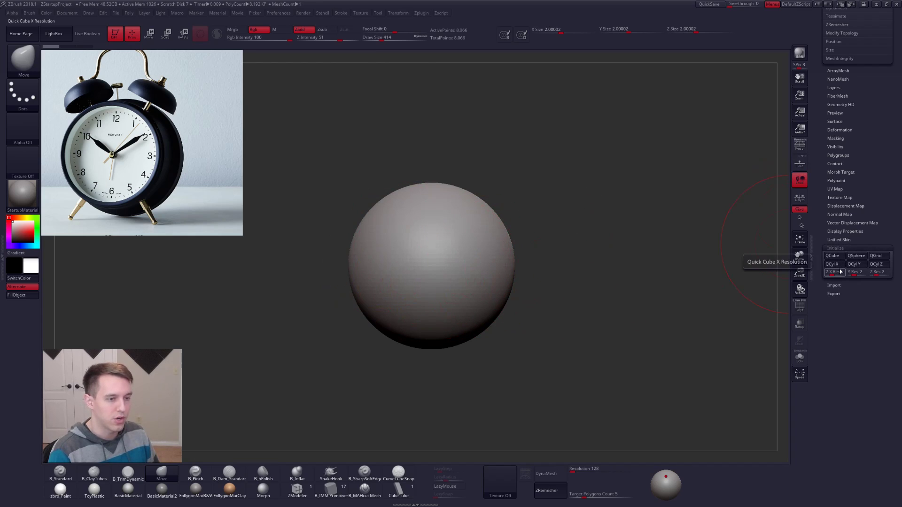
left_click_drag(854, 275, 847, 276)
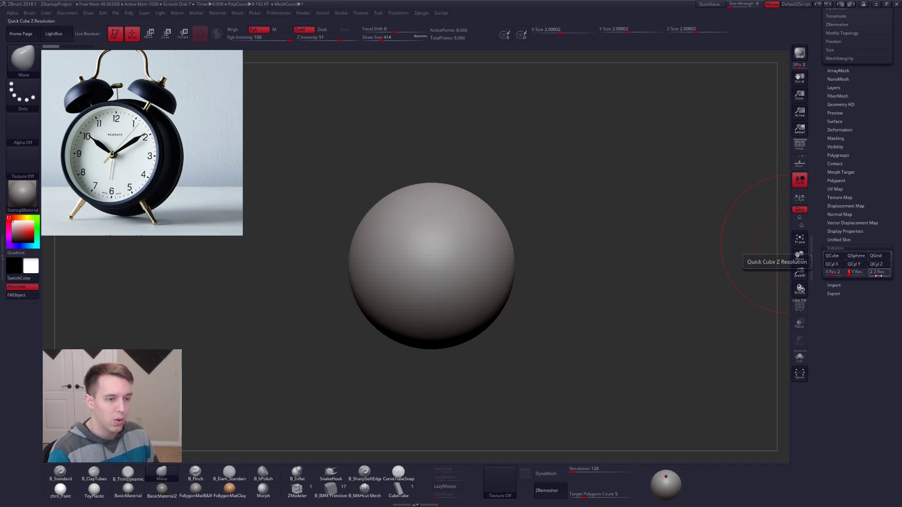
left_click(831, 255)
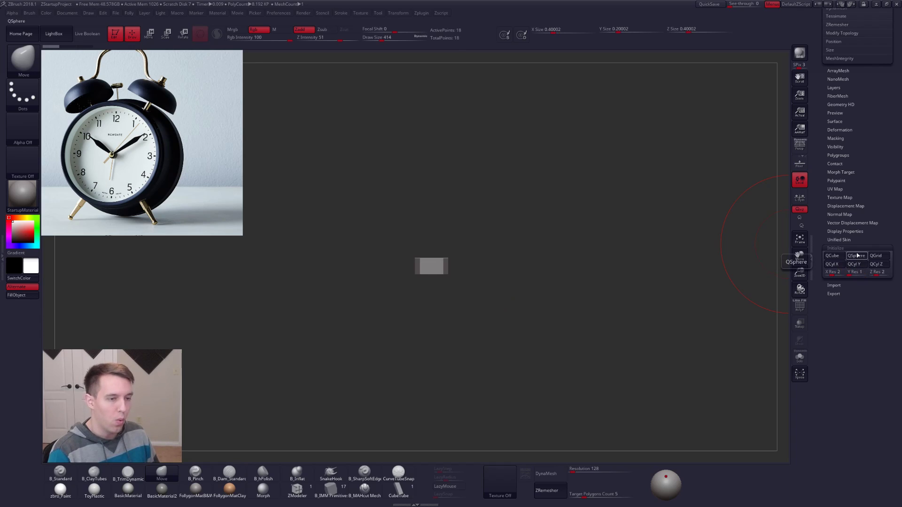
left_click(852, 248)
Set the draw size to 203 and rotate the low-poly cylinder with the gizmo so its flat octagonal face points forward
key("space")
left_click_drag(653, 217, 625, 217)
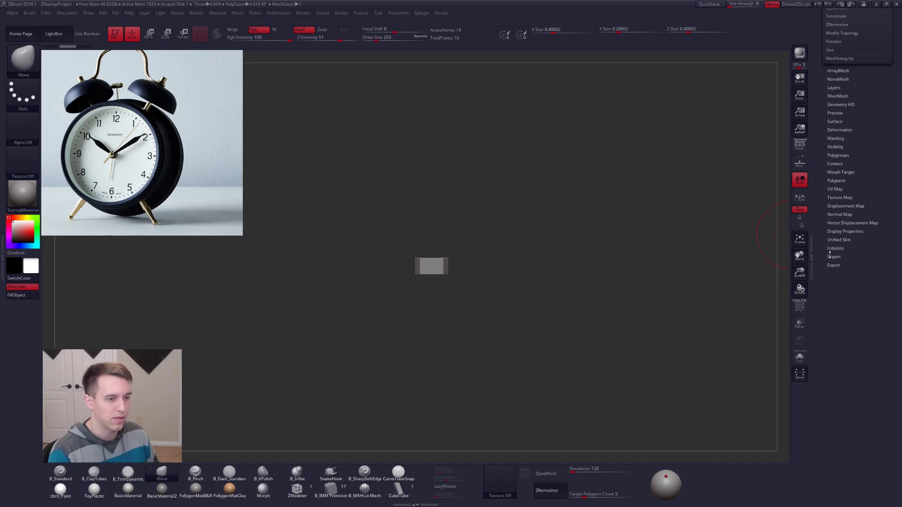
scroll(830, 255, "up", 5)
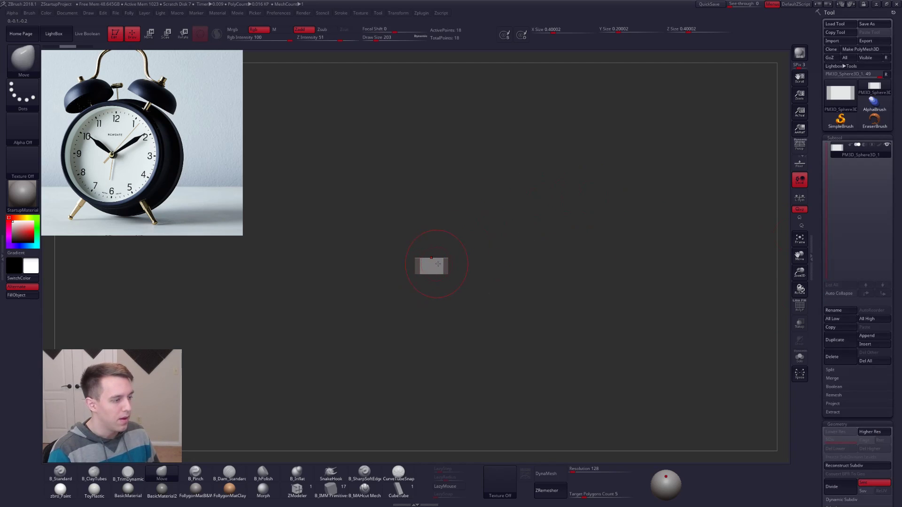
key("r")
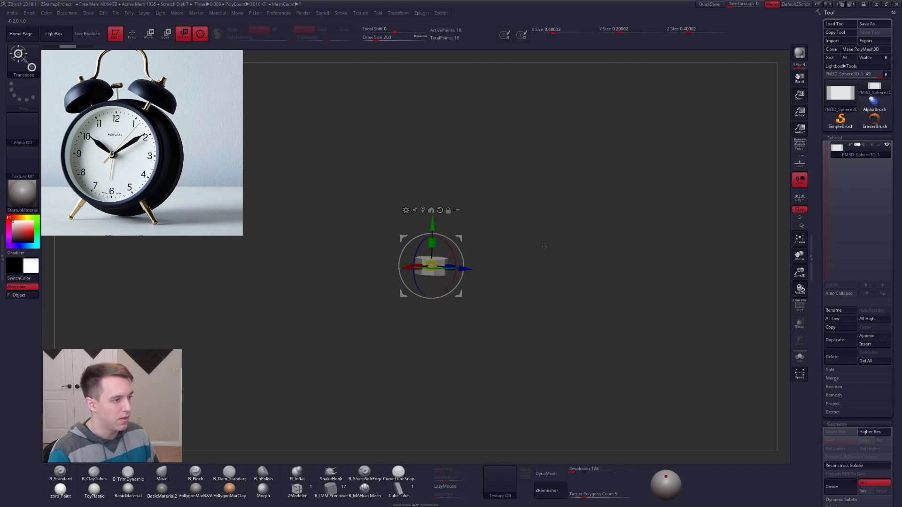
left_click_drag(464, 266, 540, 277)
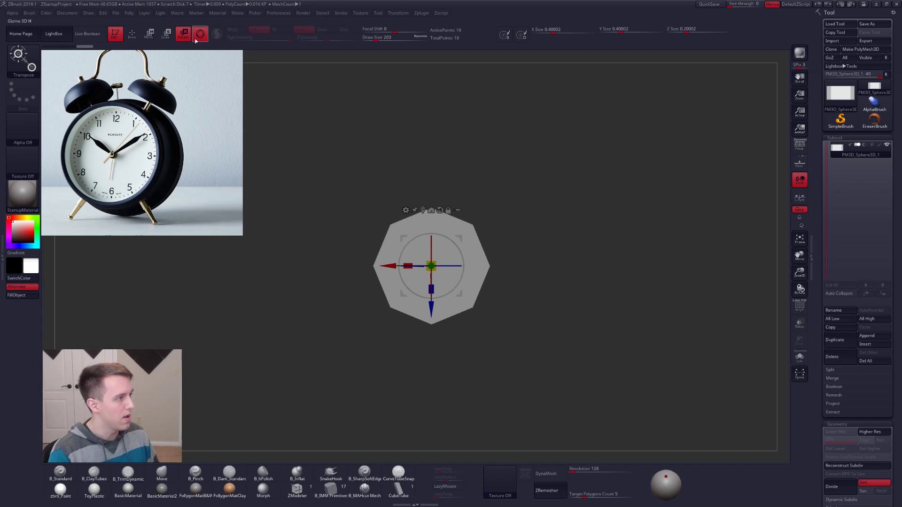
key("q")
Reduce the draw size to 12 and enlarge the octagonal cylinder in the view
key("space")
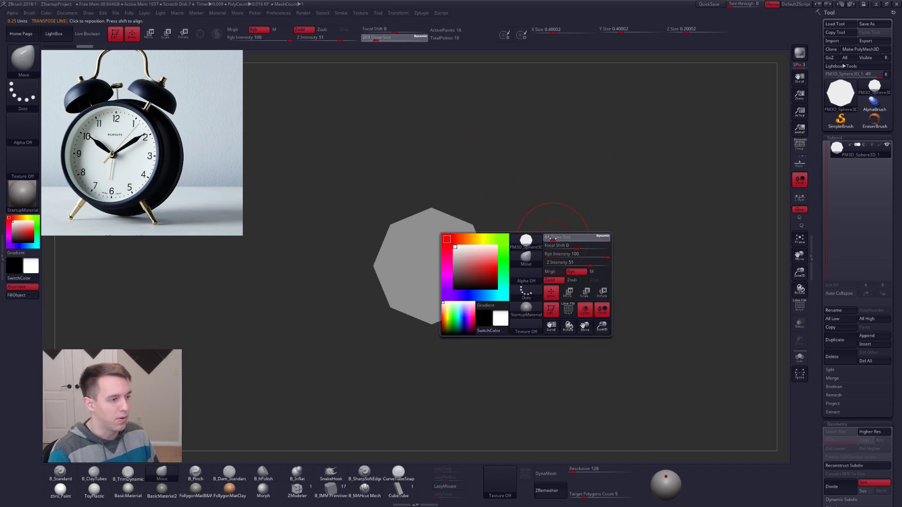
key("shift+d")
left_click(497, 159)
key("shift+d")
right_click_drag(544, 257, 608, 261, "ctrl")
key("space")
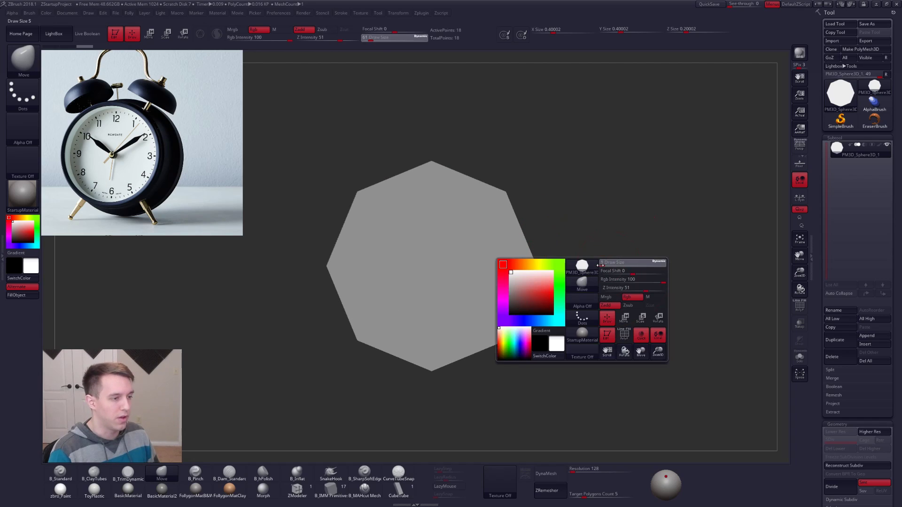
left_click_drag(606, 268, 603, 268)
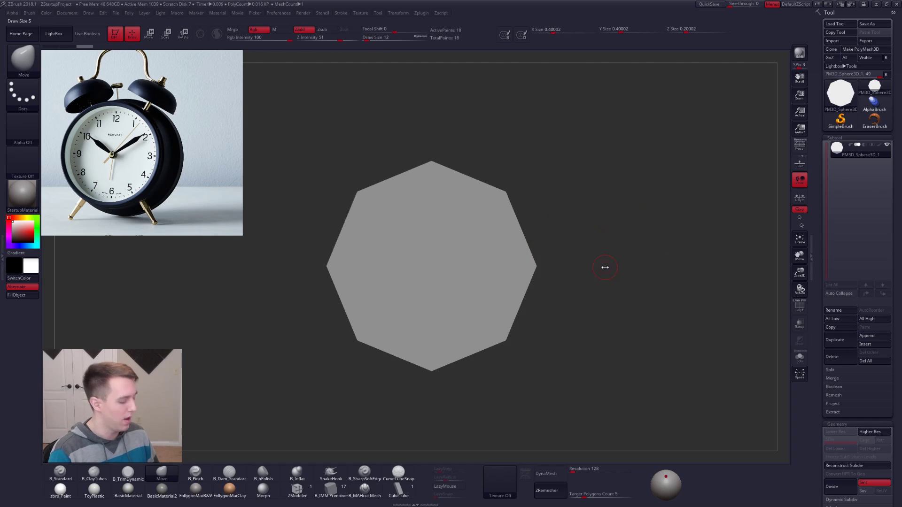
right_click_drag(598, 239, 638, 228, "alt")
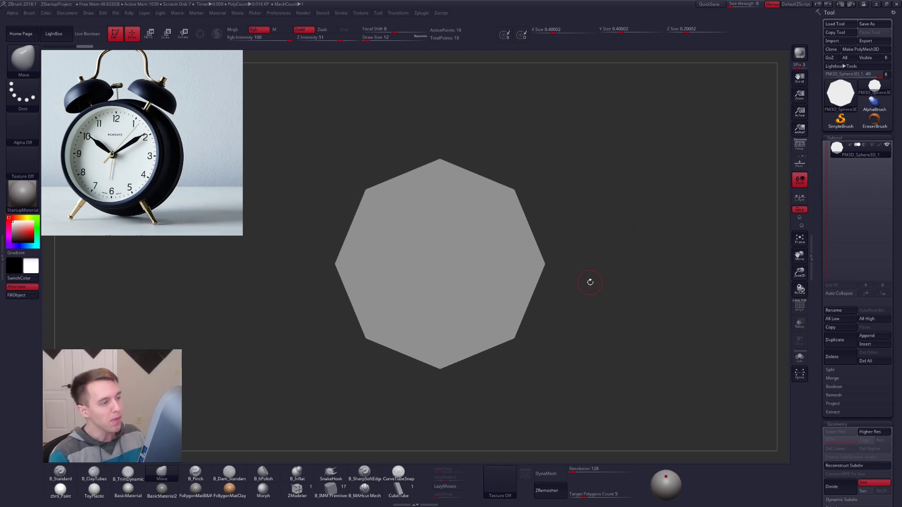
Switch to the marble maze scene in Blender, replay the physics simulation briefly and return it to the first frame
key("alt+Tab")
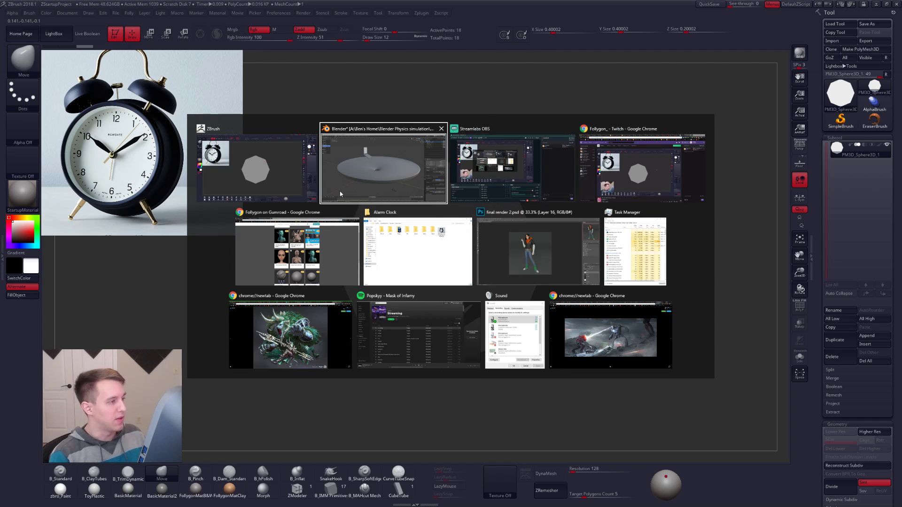
left_click(414, 185)
middle_click_drag(420, 183, 403, 183)
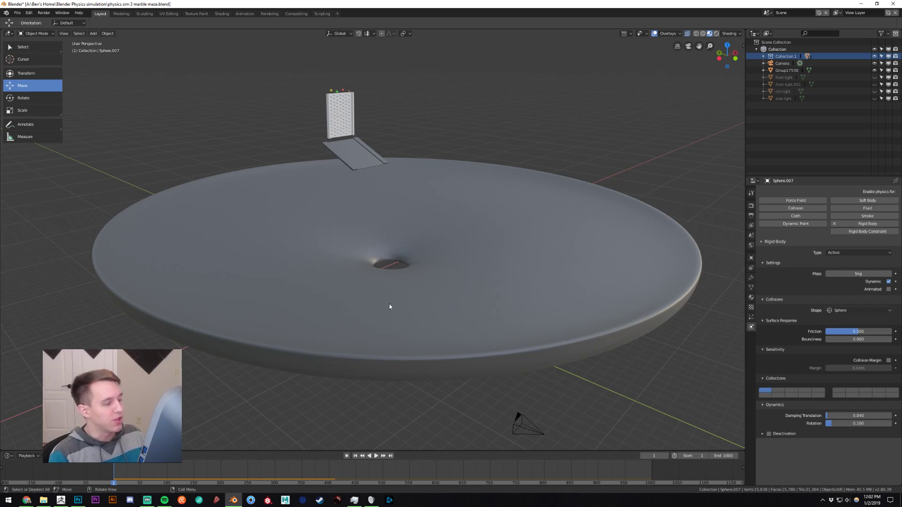
left_click(377, 456)
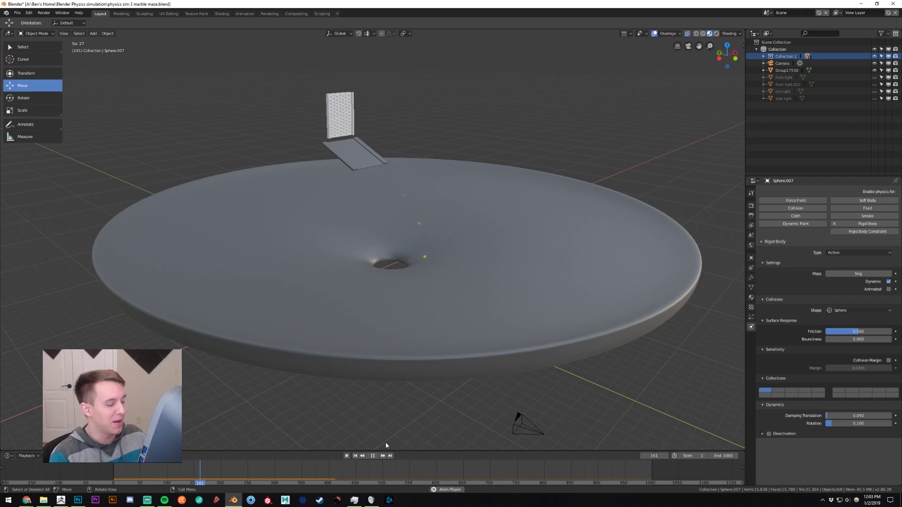
left_click(372, 455)
left_click(356, 456)
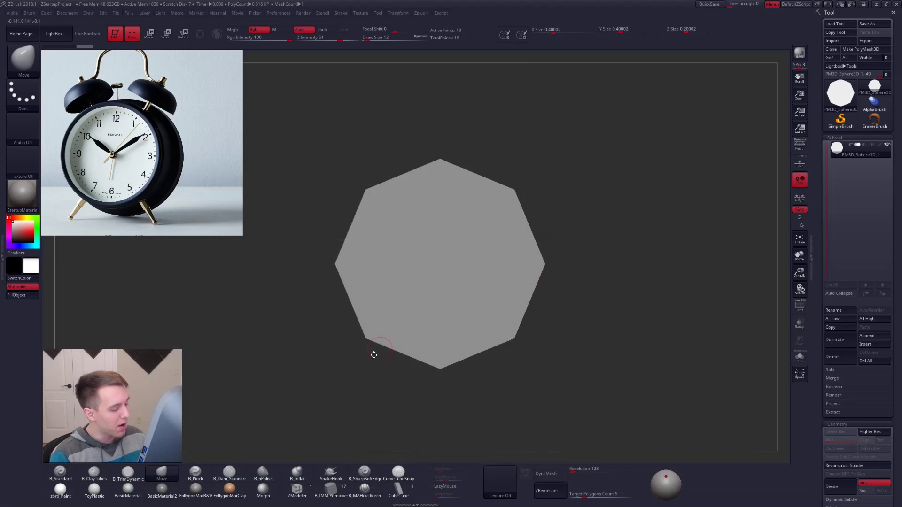
Back in ZBrush, select the ZModeler brush for editing the octagonal cylinder
key("b")
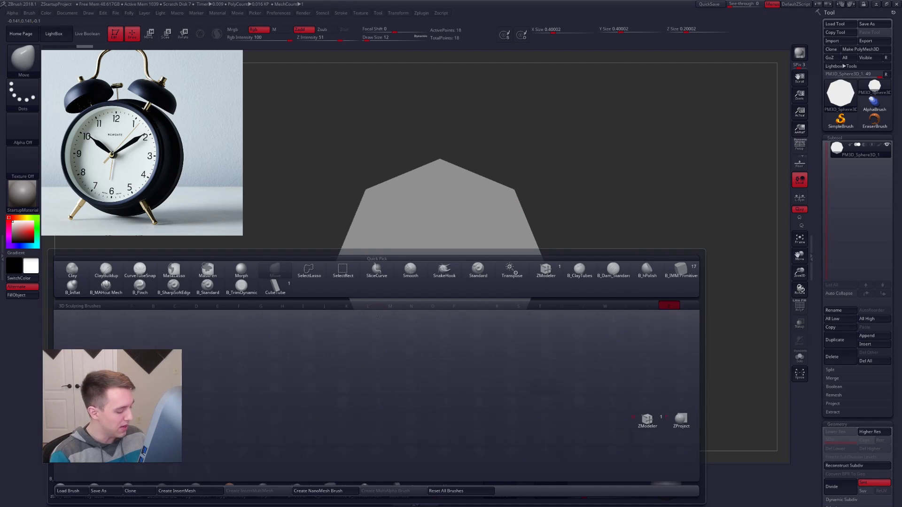
key("z")
key("m")
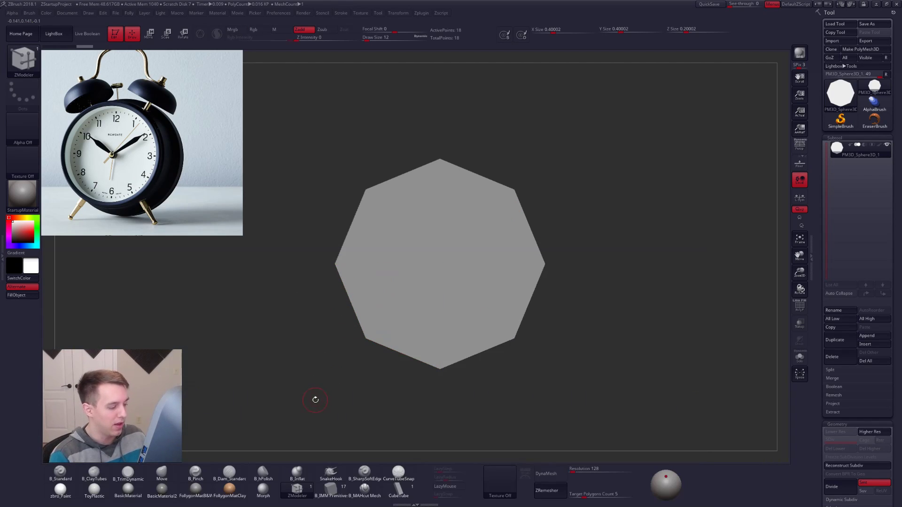
left_click(297, 496)
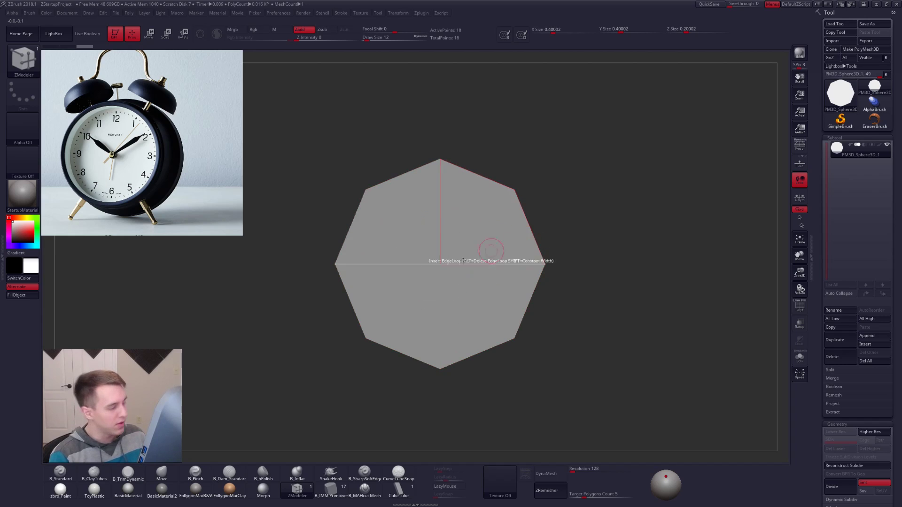
Turn on the polyframe display to show the octagonal cylinder's edges and polygroups
key("space")
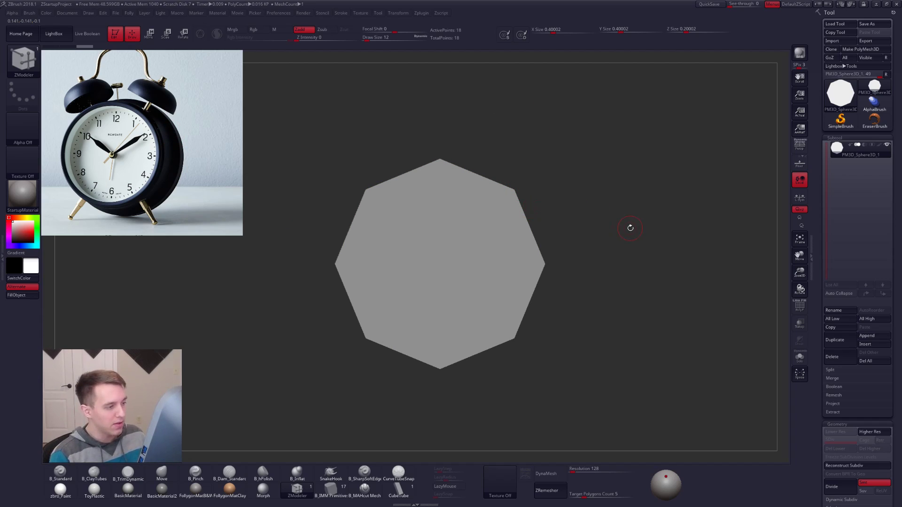
key("space")
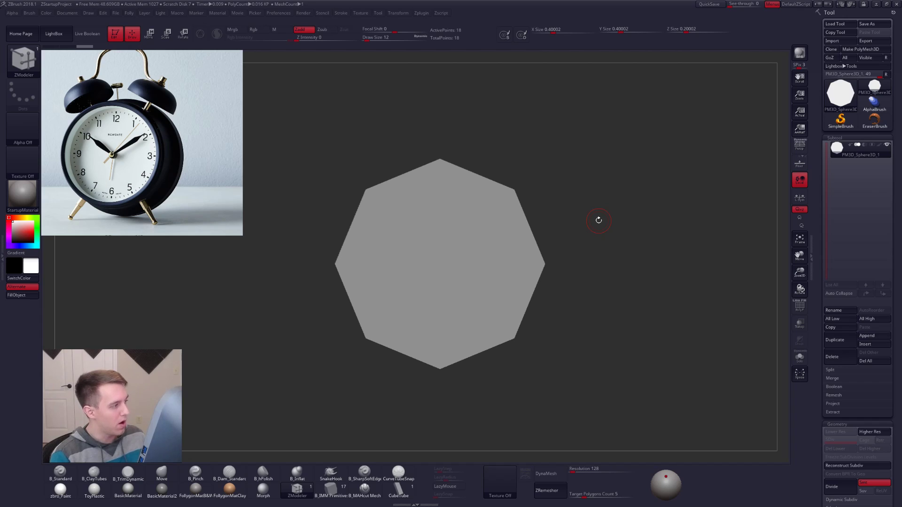
mouse_move(622, 236)
left_mouse_down()
mouse_move(631, 171)
mouse_move(610, 236)
left_mouse_up()
key("shift+f")
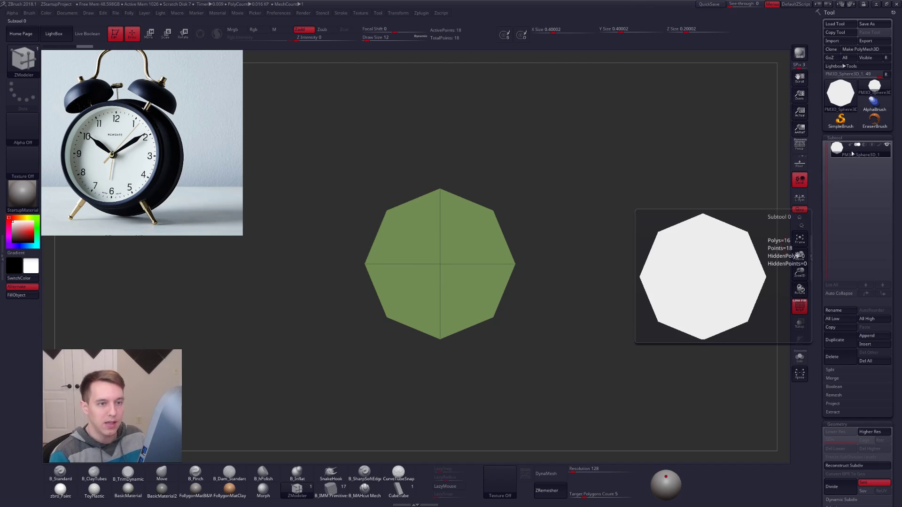
Try reinitializing the mesh as a QCyl Y quick cylinder, undo it and close the Initialize options
scroll(832, 196, "down", 10)
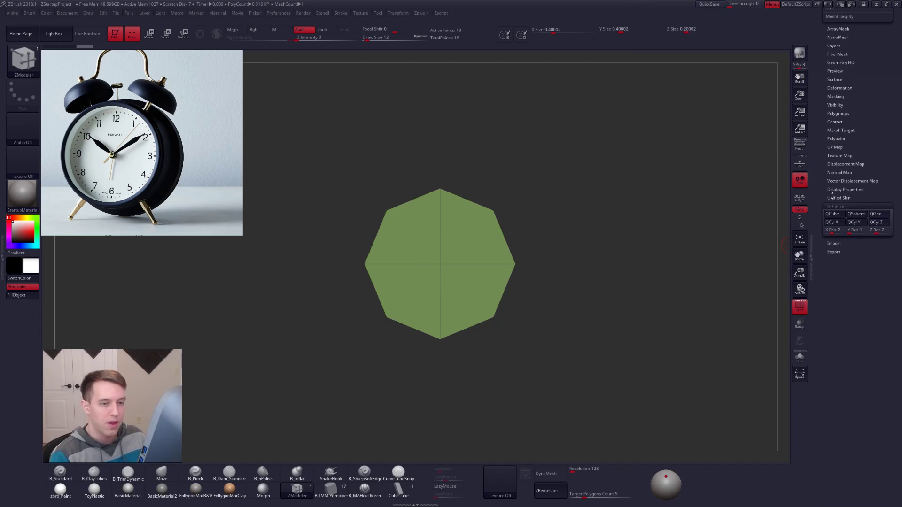
mouse_move(844, 197)
left_mouse_down()
mouse_move(831, 326)
mouse_move(844, 209)
left_mouse_up()
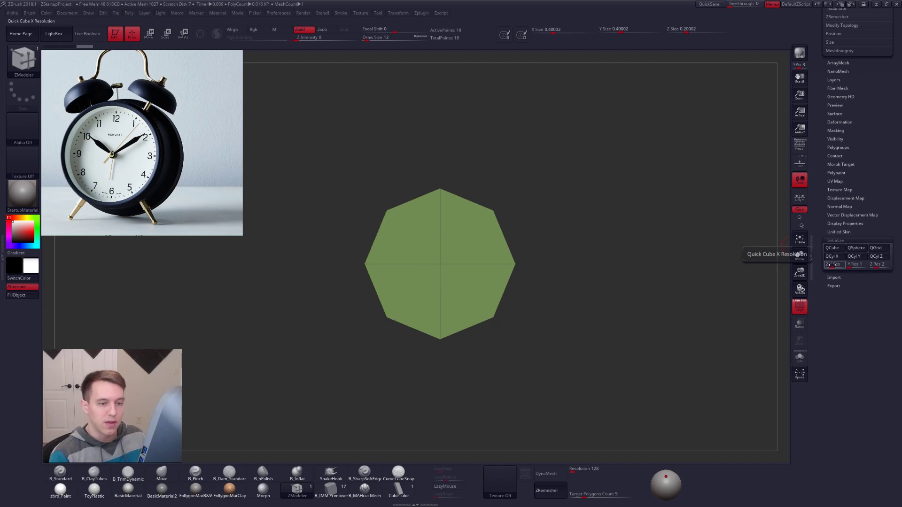
left_click(859, 256)
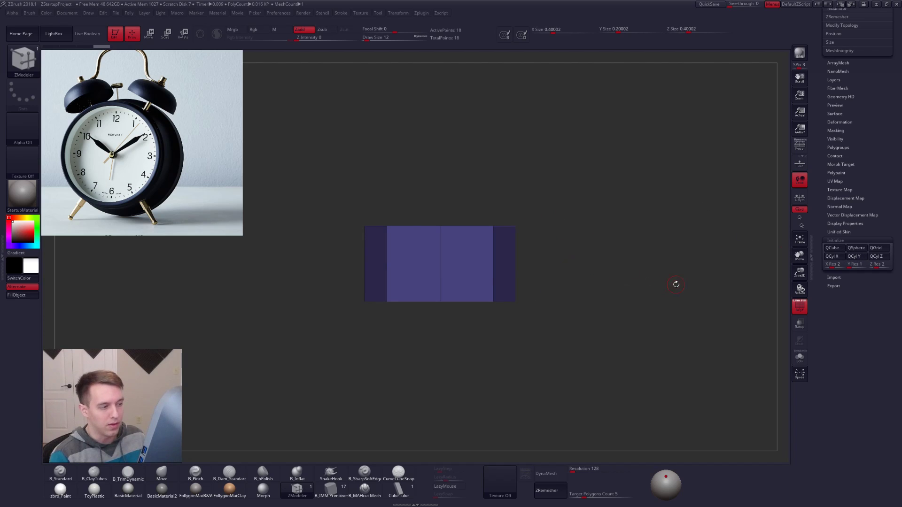
key("ctrl+z")
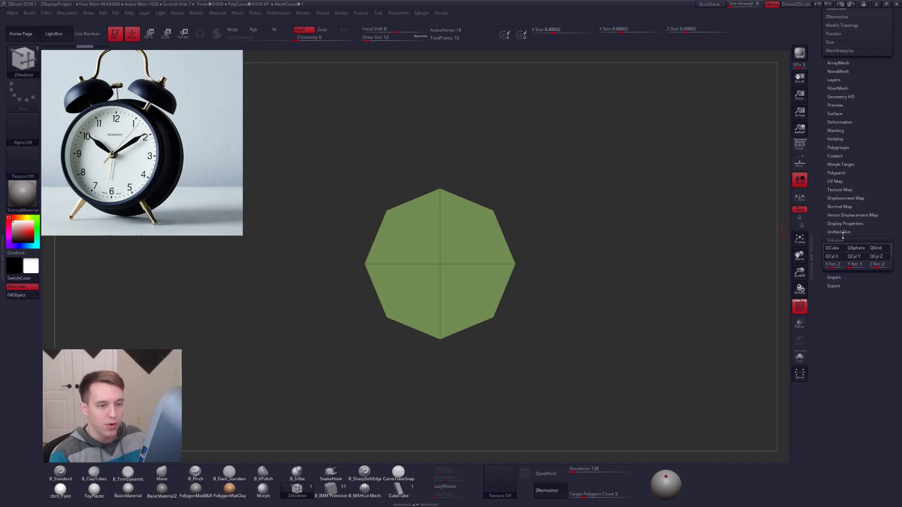
left_click(835, 240)
left_click_drag(823, 164, 822, 310)
Reselect the ZModeler brush for editing the low-poly cylinder
right_click_drag(494, 270, 524, 274)
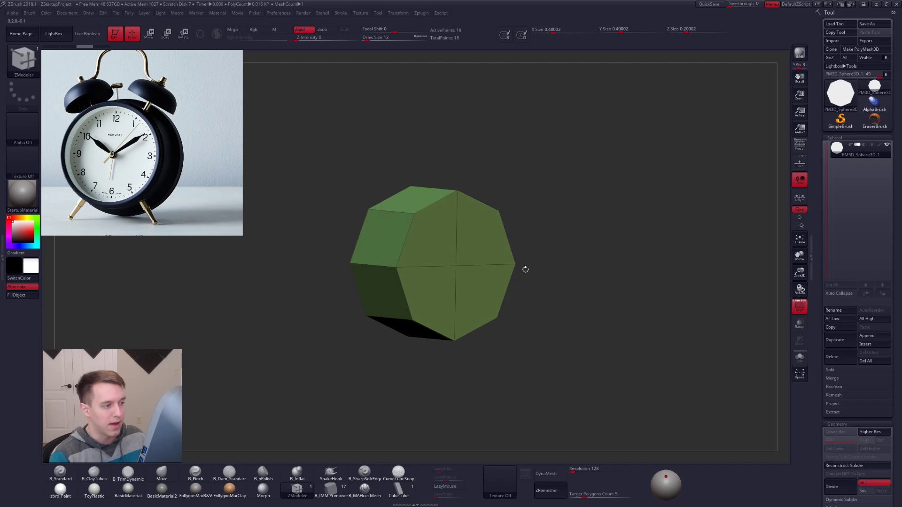
key("w")
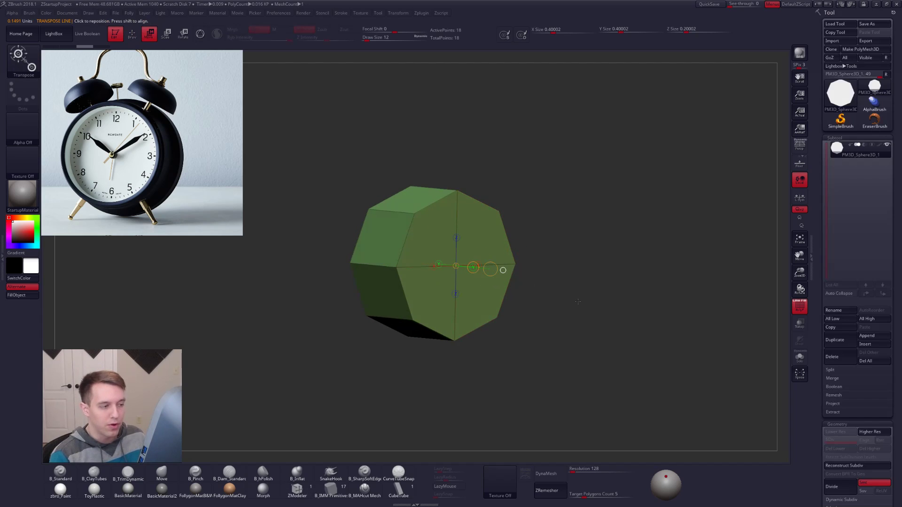
key("q")
right_click_drag(571, 302, 557, 300, "shift")
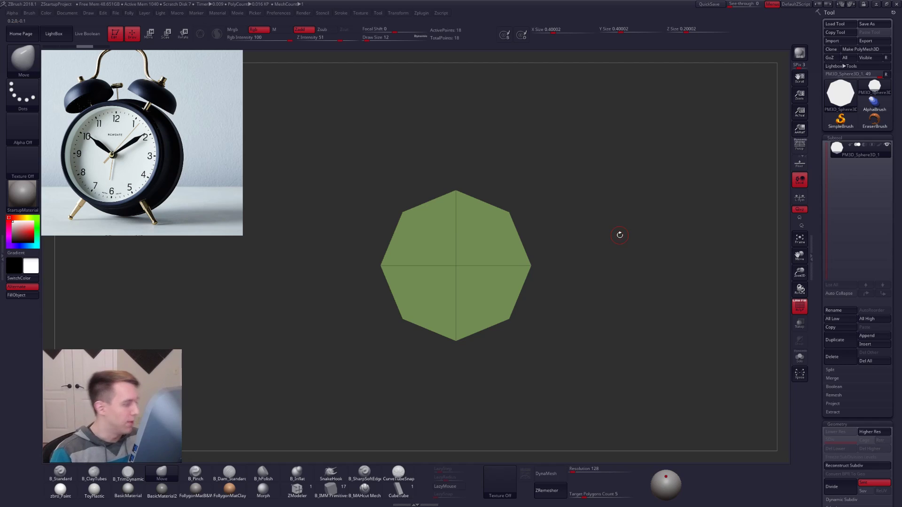
key("b")
key("z")
key("m")
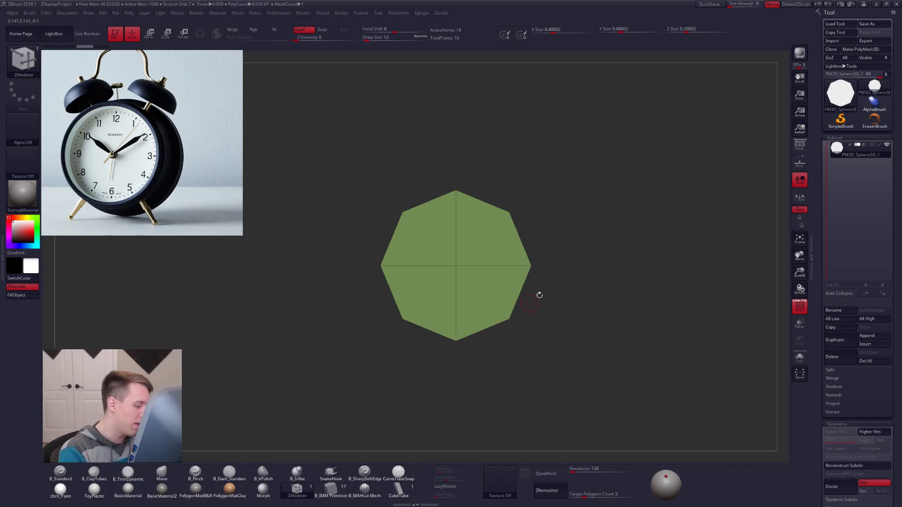
left_click_drag(555, 316, 523, 302)
right_click_drag(521, 293, 530, 303, "ctrl")
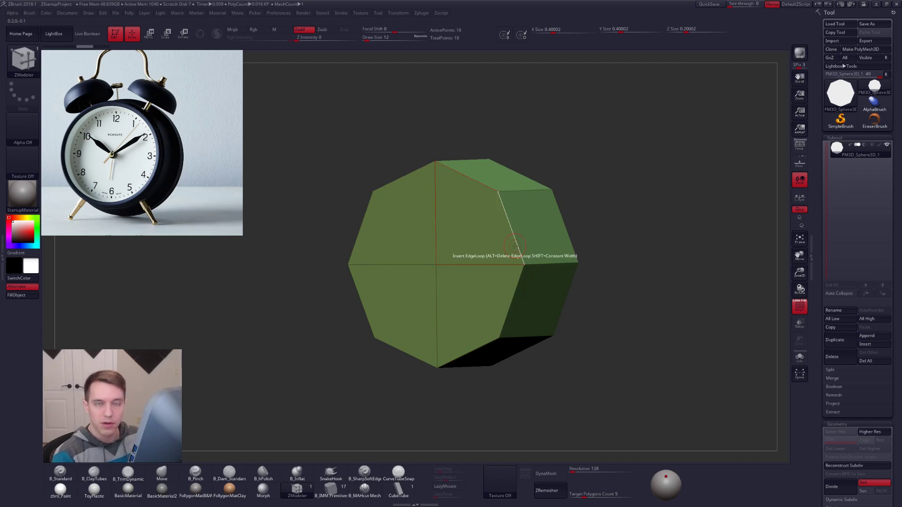
key("shift+f")
key("shift+f")
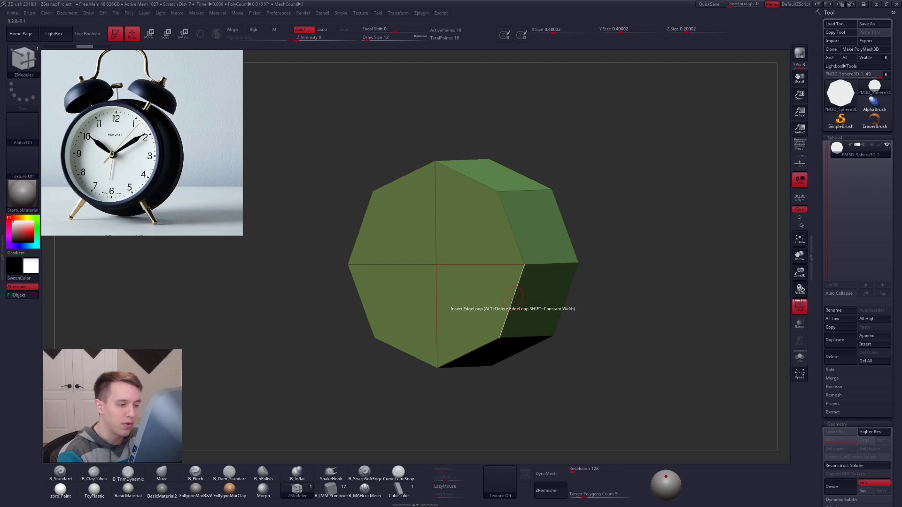
Set the ZModeler edge action to Crease with the EdgeLoop Complete target and crease the front rim edges of the cylinder
key("space")
left_click(465, 346)
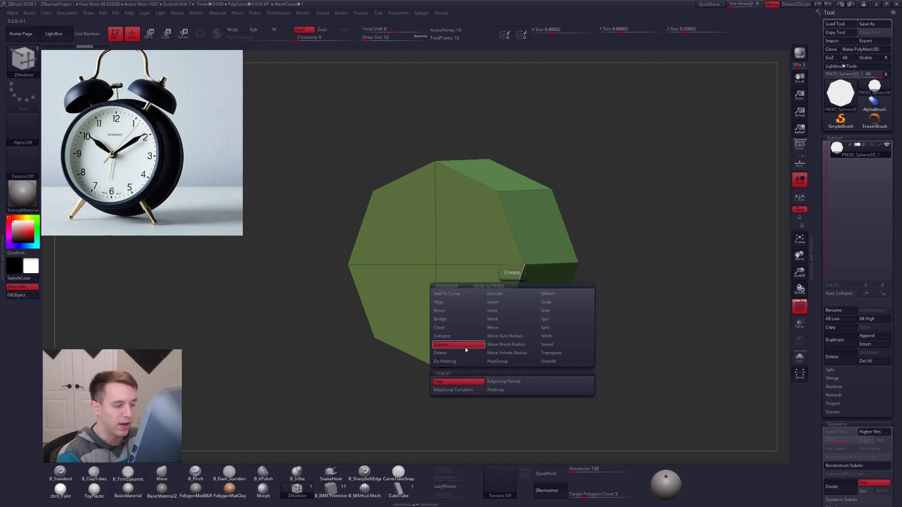
left_click(458, 390)
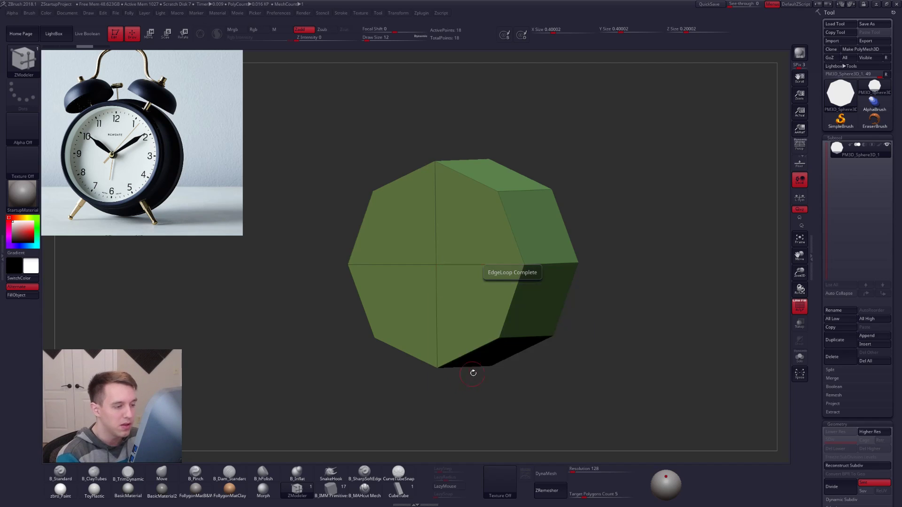
left_click(512, 299)
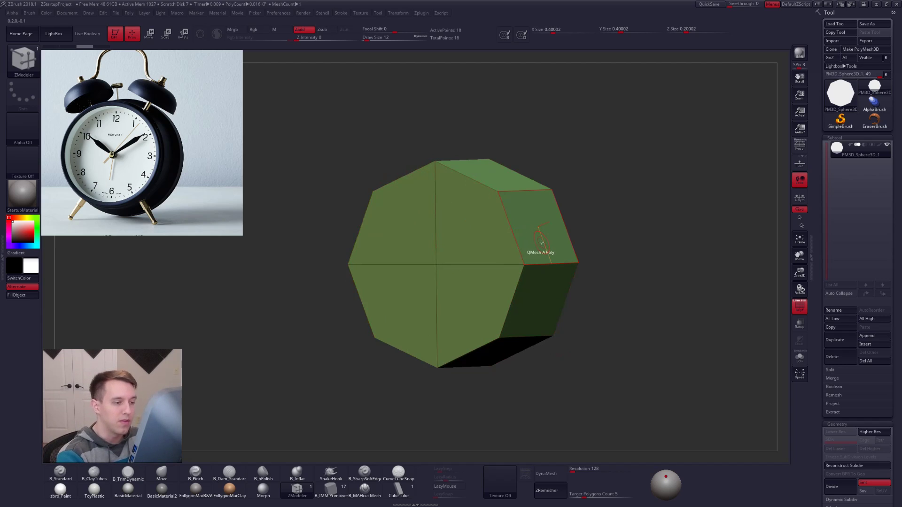
left_click_drag(513, 222, 513, 326)
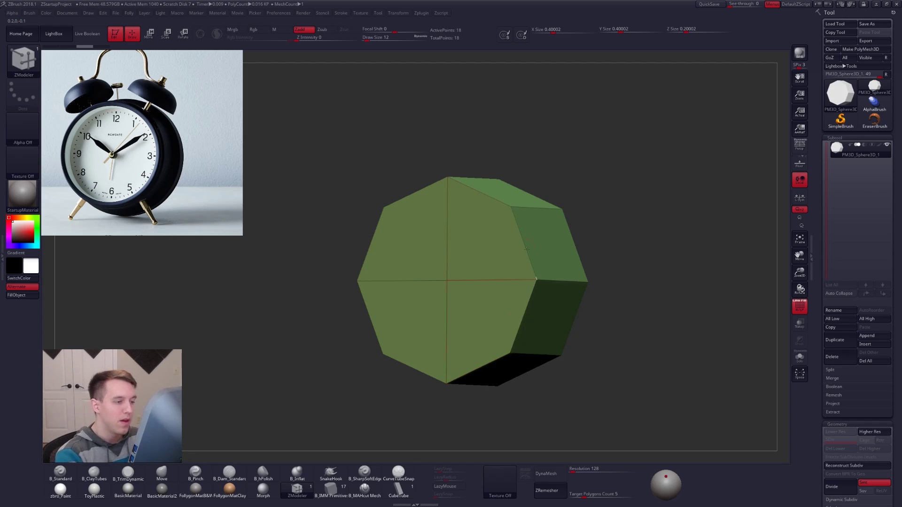
right_click_drag(528, 251, 533, 288)
right_click_drag(512, 362, 564, 393)
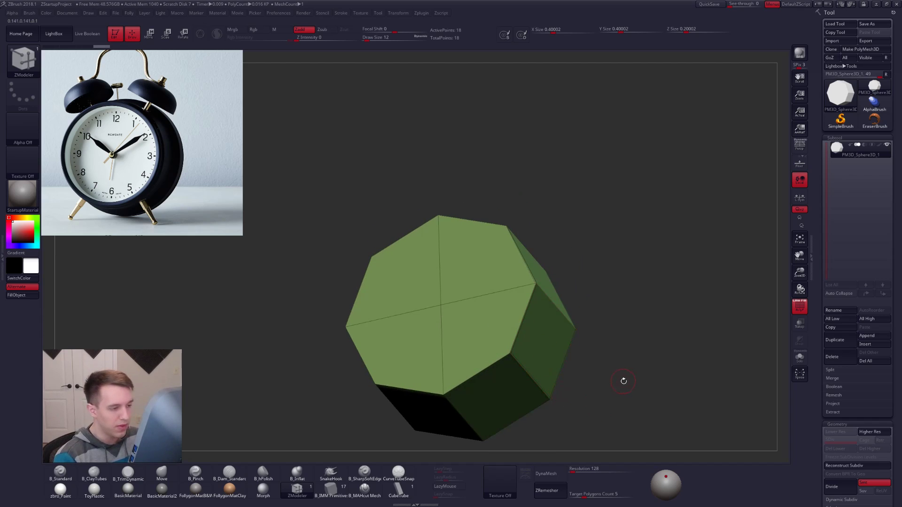
Preview the creased cylinder with dynamic subdivision, inspect the Dynamic Subdiv settings and turn smoothing back off
key("ctrl+d")
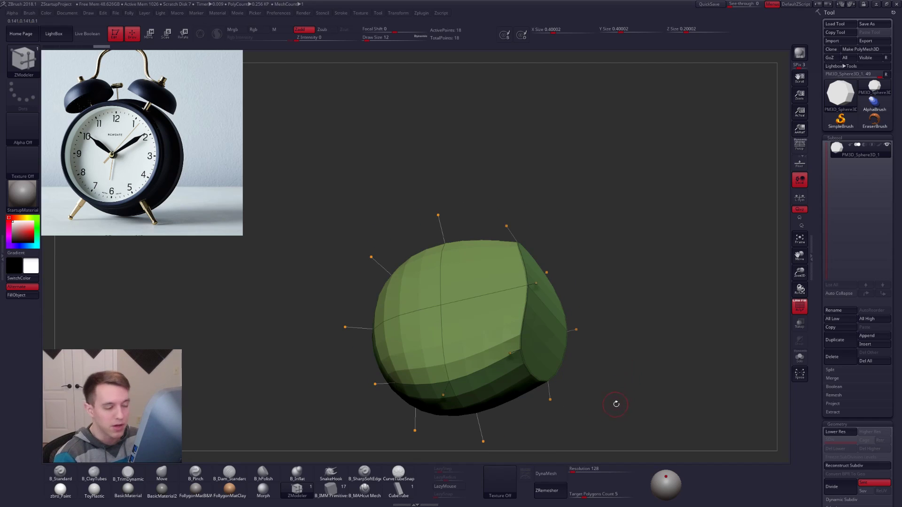
right_click_drag(606, 416, 604, 396)
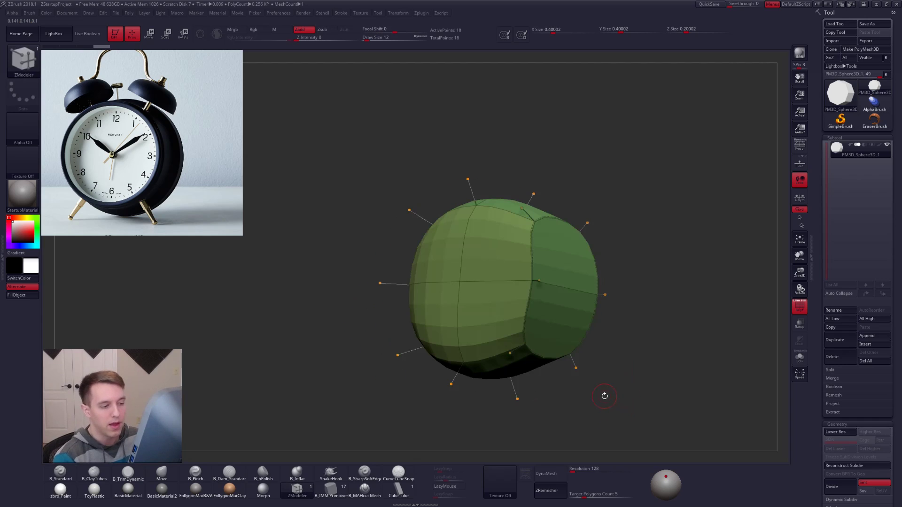
scroll(828, 300, "down", 5)
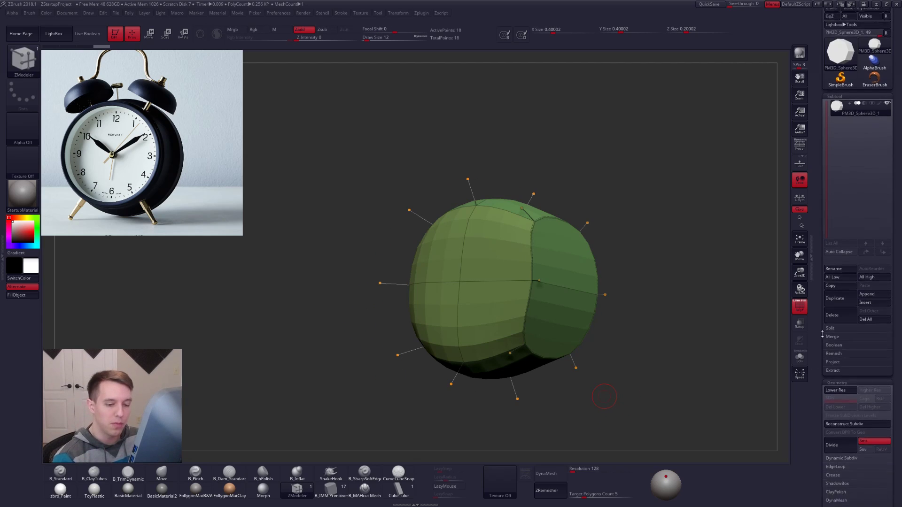
left_click(840, 294)
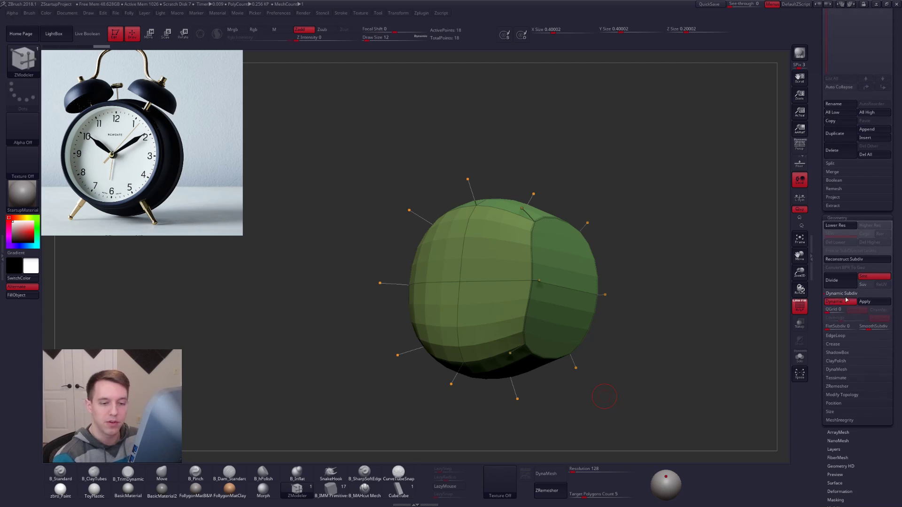
left_click(841, 302)
left_click(841, 301)
left_click(841, 301)
scroll(843, 302, "up", 5)
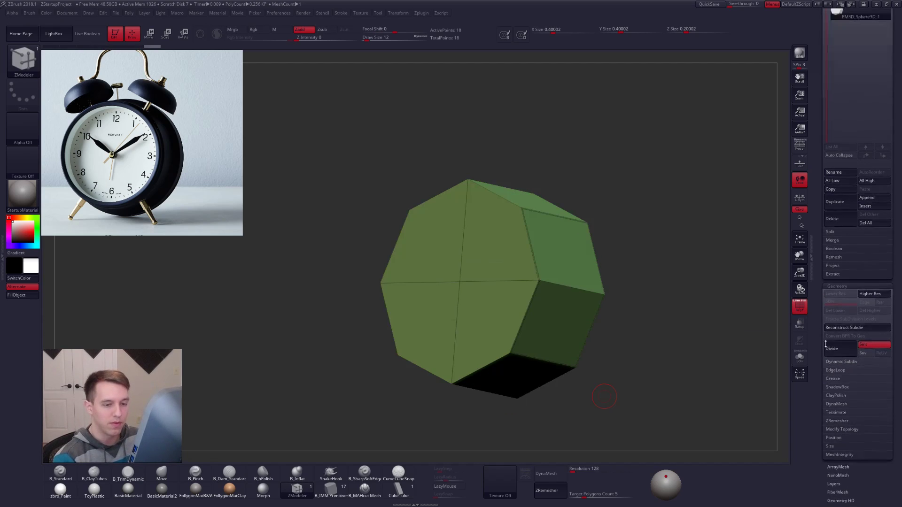
Crease the lower rim edges of the cylinder, check the shape with dynamic subdivision and return to the low-poly display
key("ctrl")
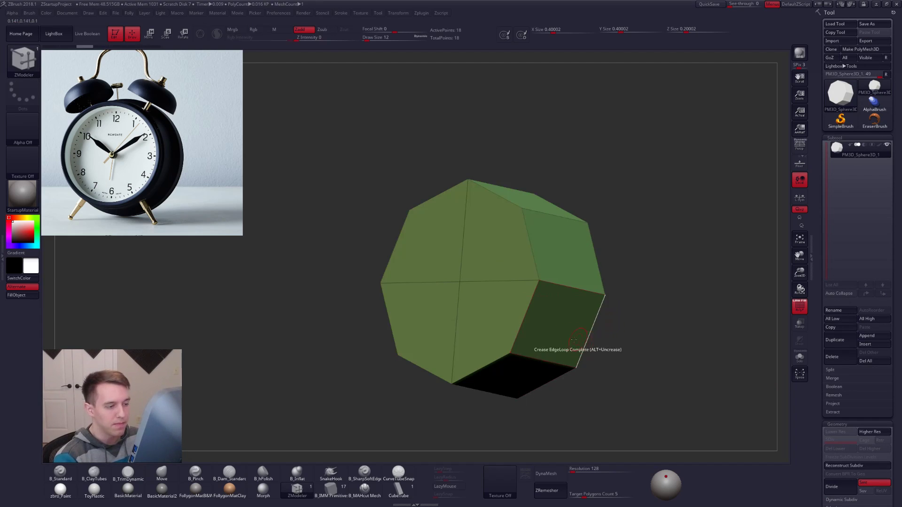
left_click_drag(610, 338, 519, 328)
left_click(481, 372)
left_click_drag(547, 376, 596, 331, "alt")
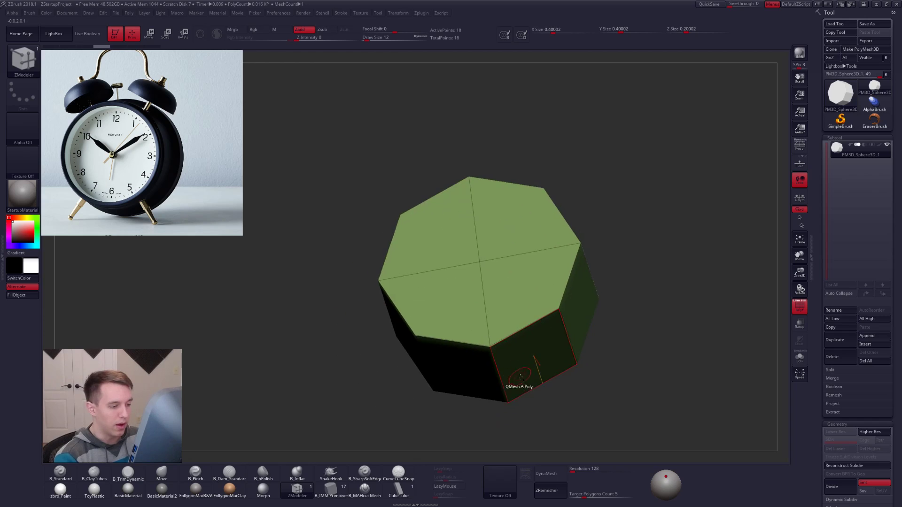
key("d")
left_click_drag(525, 392, 590, 338)
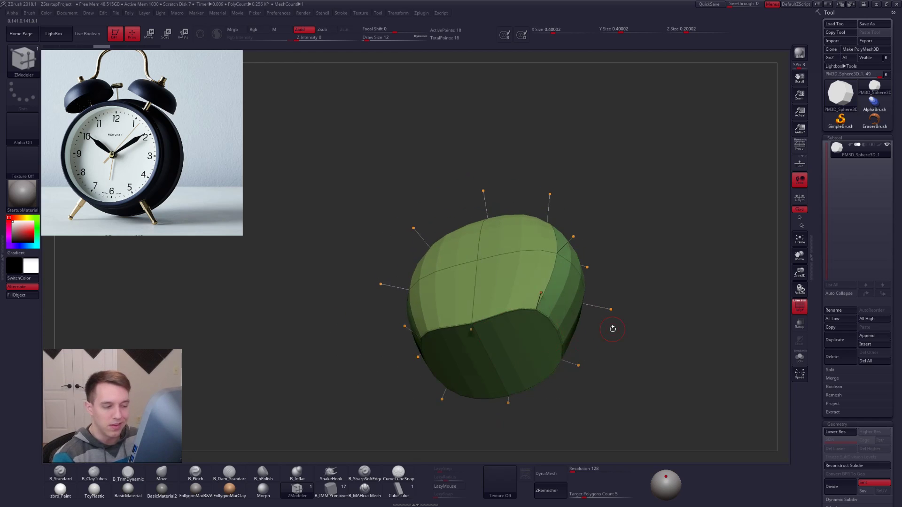
key("shift+d")
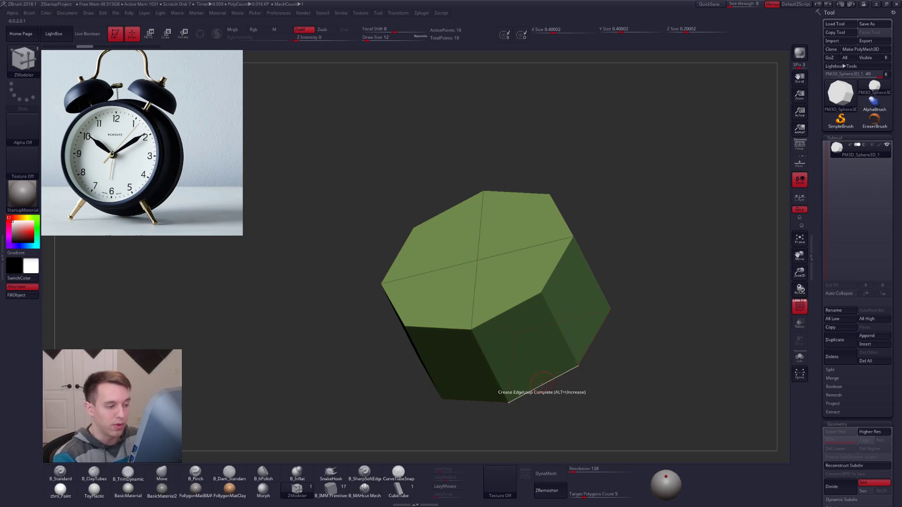
Crease the back rim edges of the cylinder and briefly preview the smoothed shape
left_click_drag(541, 389, 520, 377)
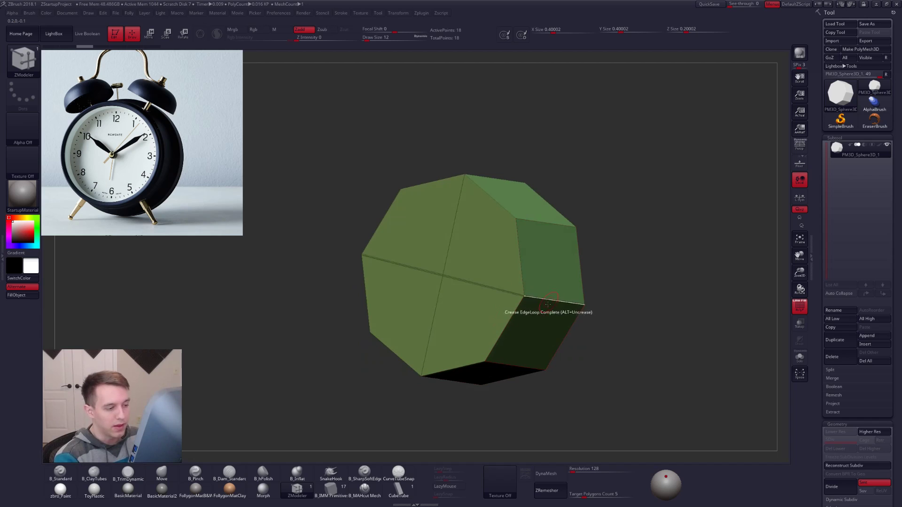
key("ctrl+d")
mouse_move(606, 388)
left_mouse_down()
mouse_move(586, 399)
mouse_move(594, 383)
left_mouse_up()
key("shift+d")
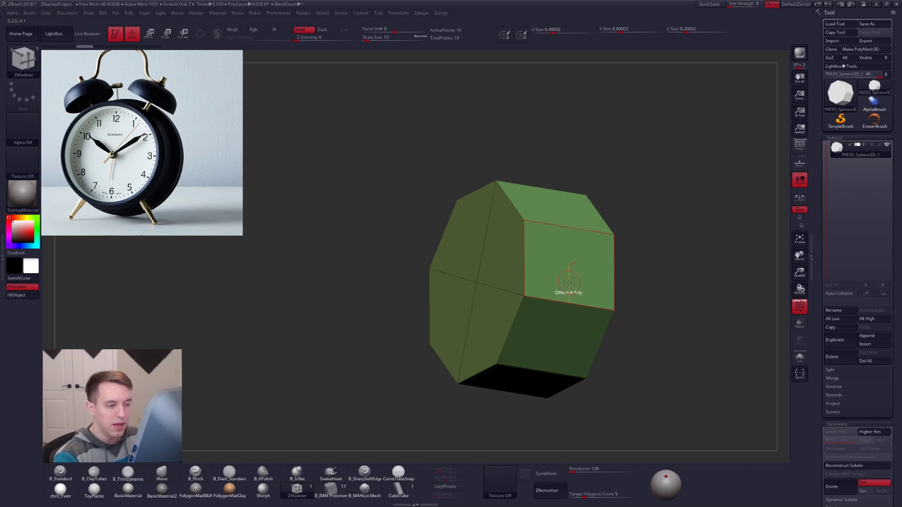
Set the polygon action to Insert Polyloops with the Polyloop target and add a loop around the middle of the cylinder's side
key("space")
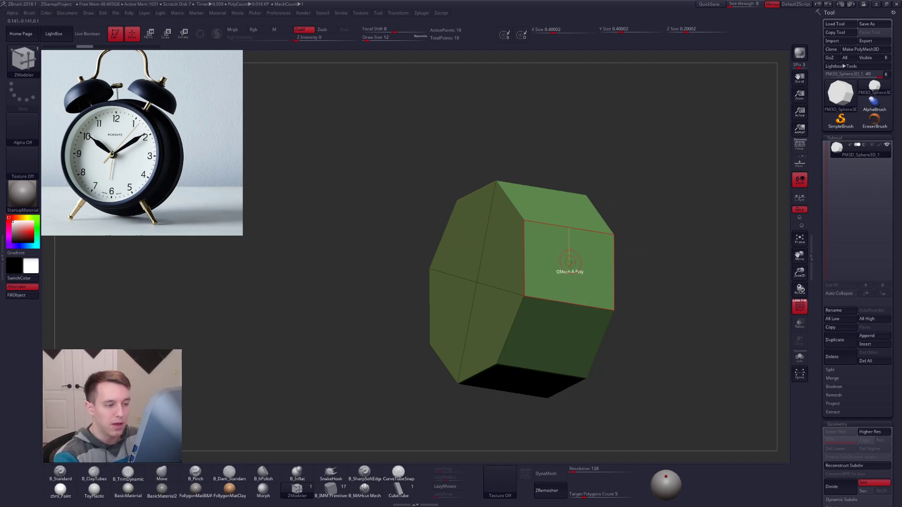
key("space")
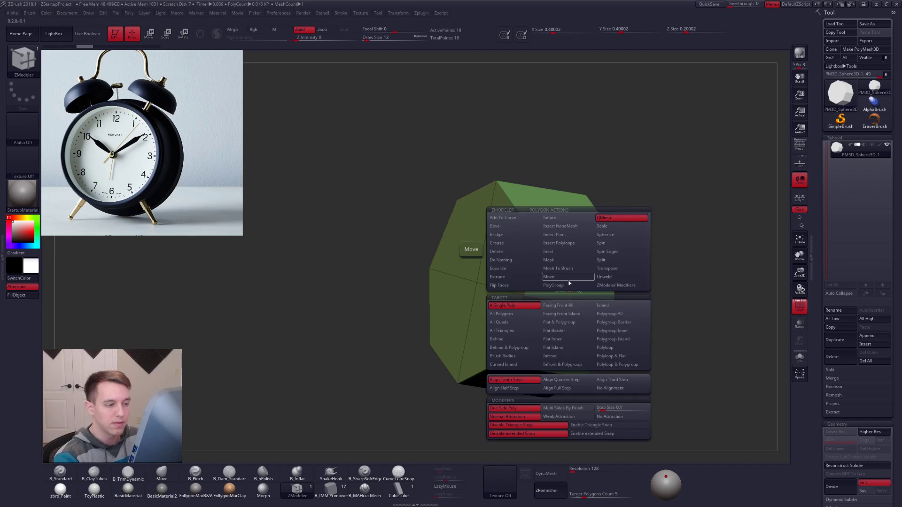
left_click(574, 243)
left_click(605, 348)
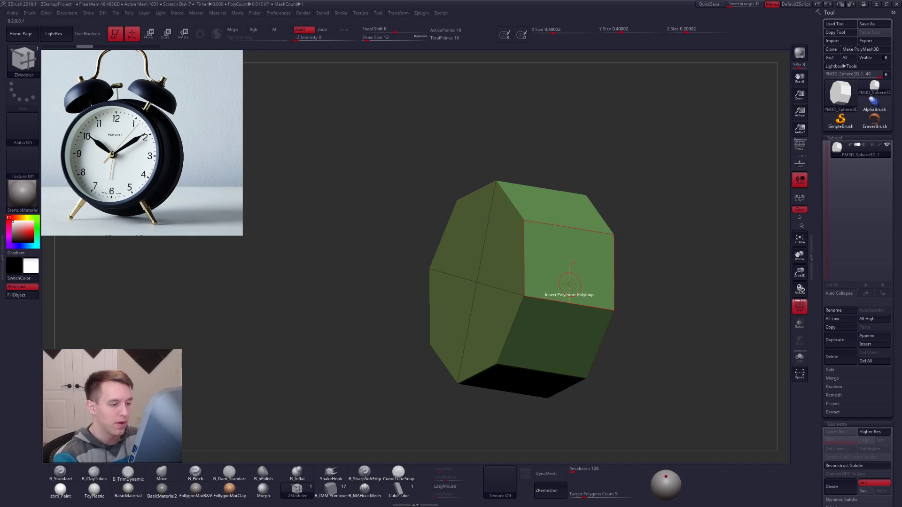
left_click(569, 282)
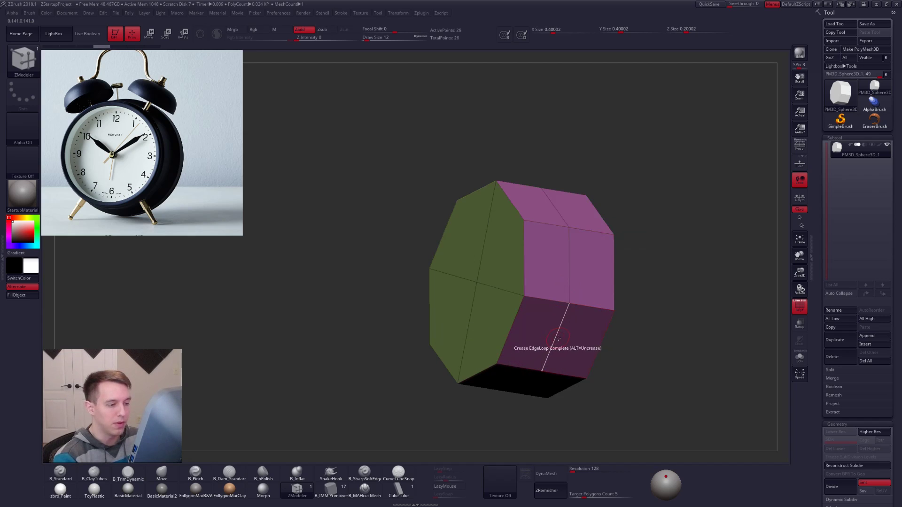
key("space")
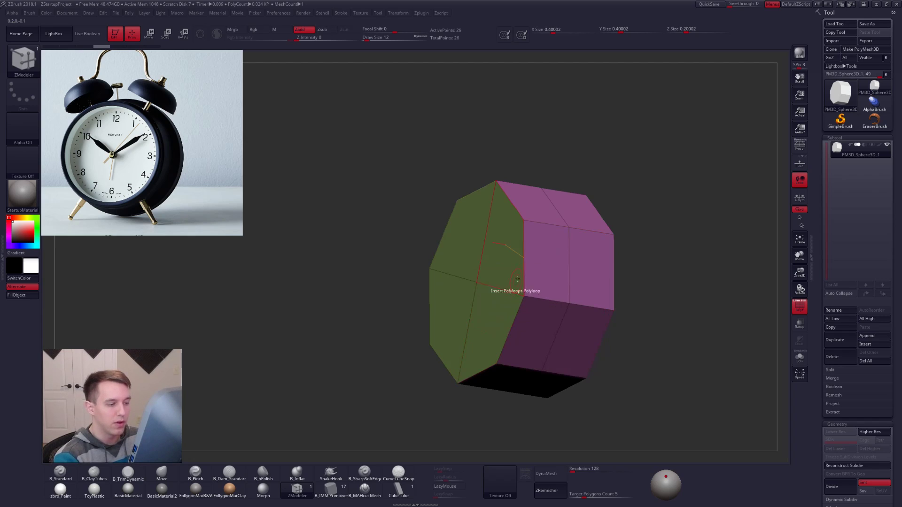
left_click(525, 272)
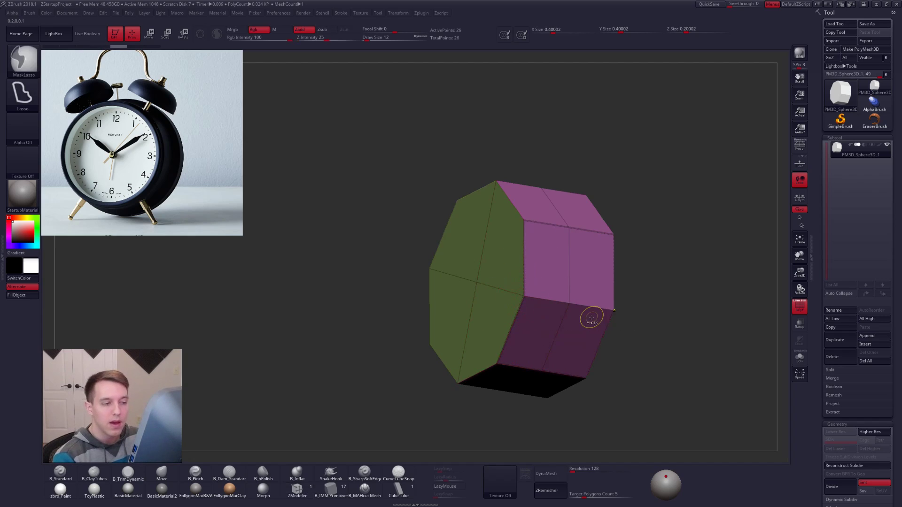
Insert two more polyloops near the cylinder's front rim and preview the result with dynamic subdivision
key("ctrl+d")
key("shift+d")
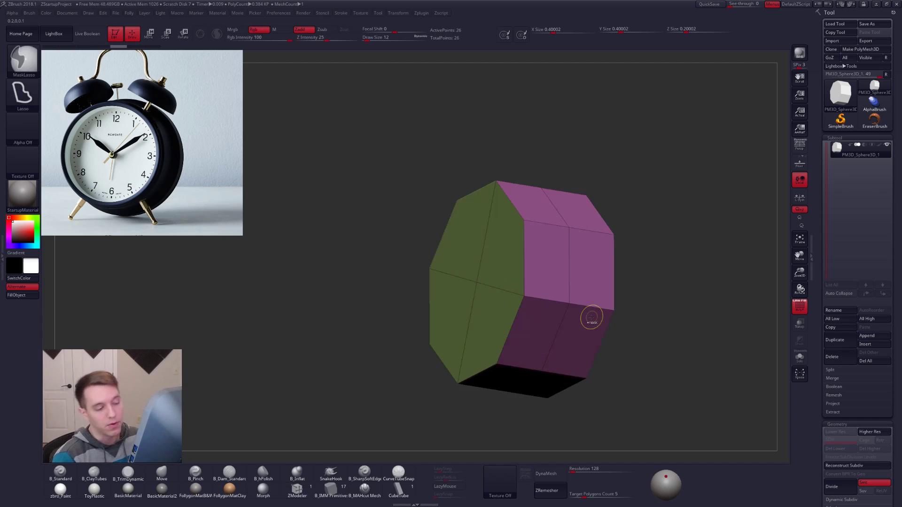
left_click(533, 282)
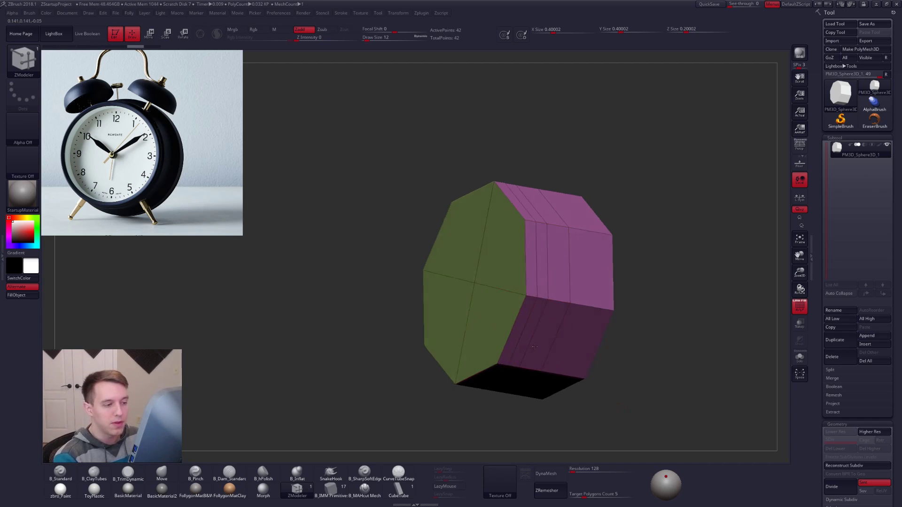
right_click_drag(534, 347, 532, 351)
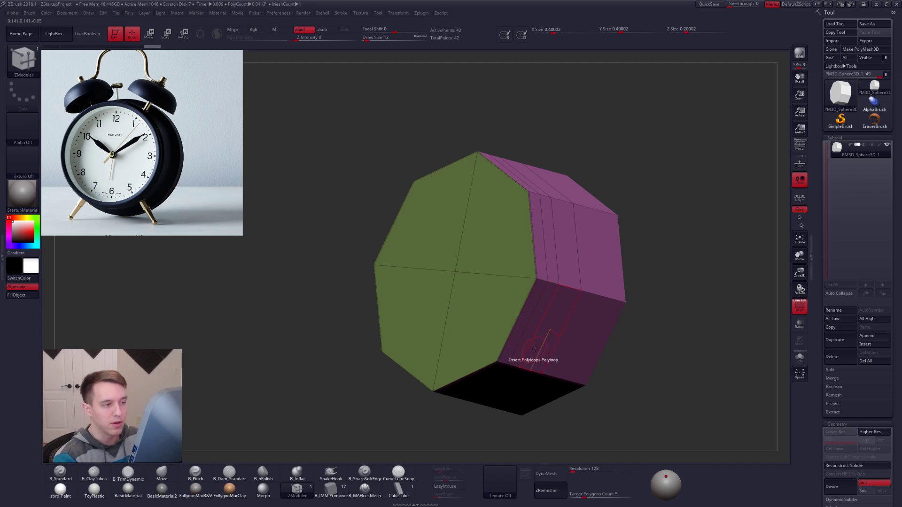
key("d")
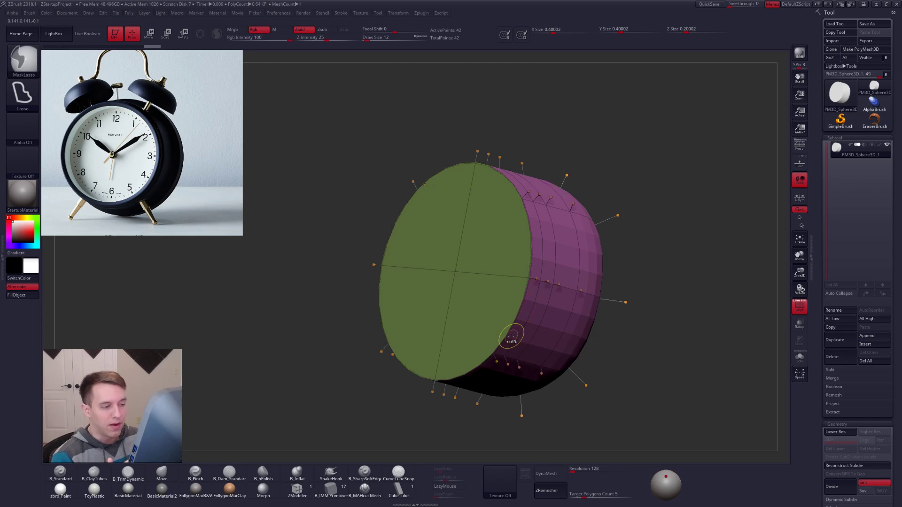
Turn off the smoothing preview and undo the inserted polyloops to restore the cylinder without any side loops
key("shift+d")
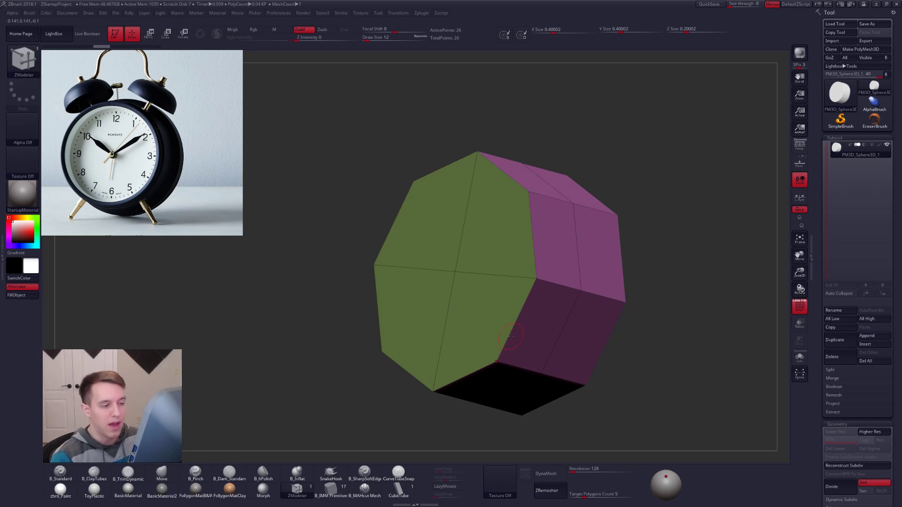
left_click(580, 295)
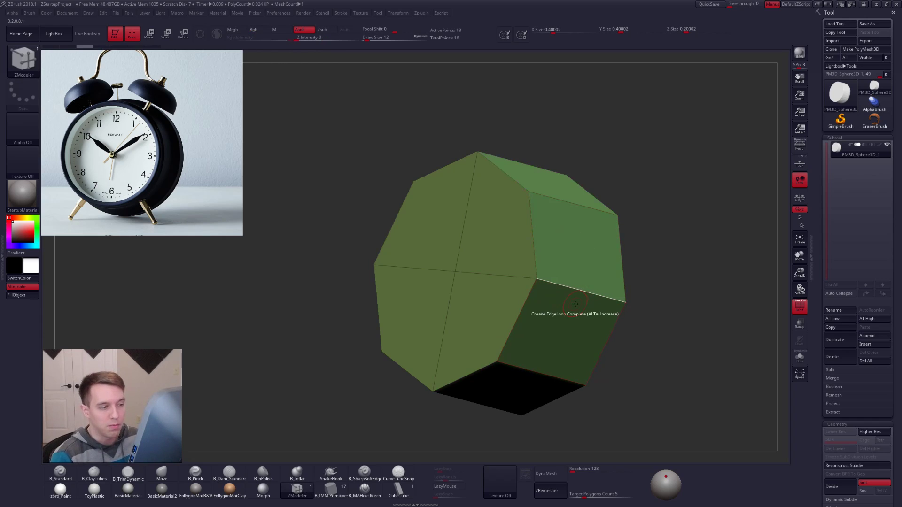
right_click_drag(574, 324, 596, 331, "ctrl")
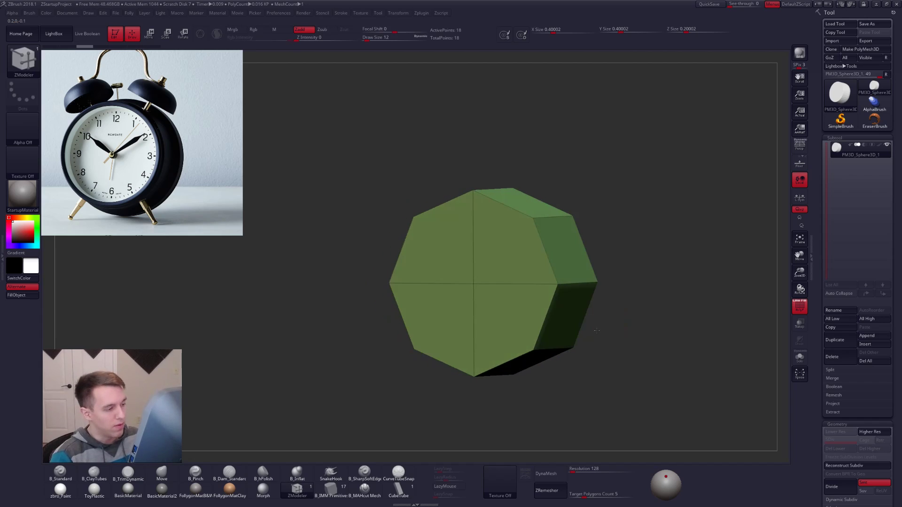
right_click_drag(554, 286, 530, 267, "alt")
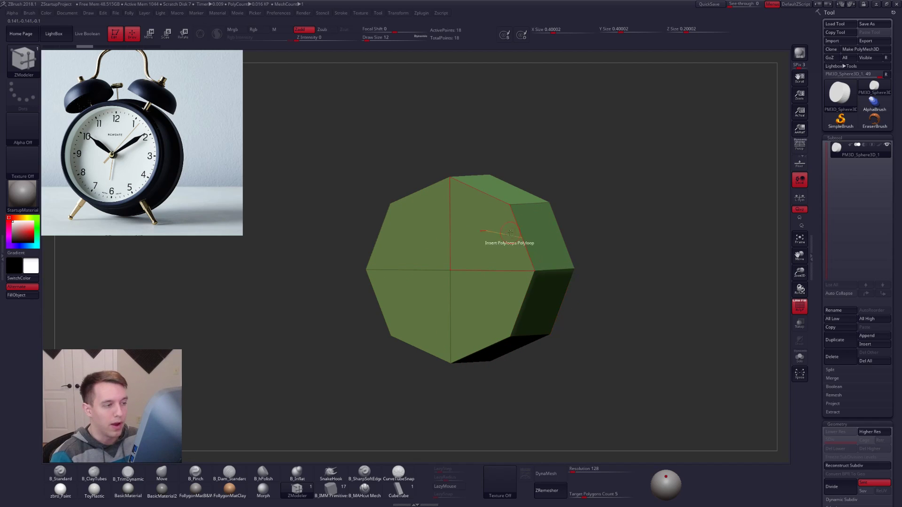
Crease the cylinder's hard edges using the crease tolerance of 45, and briefly preview the shape with dynamic subdivision
scroll(822, 304, "down", 5)
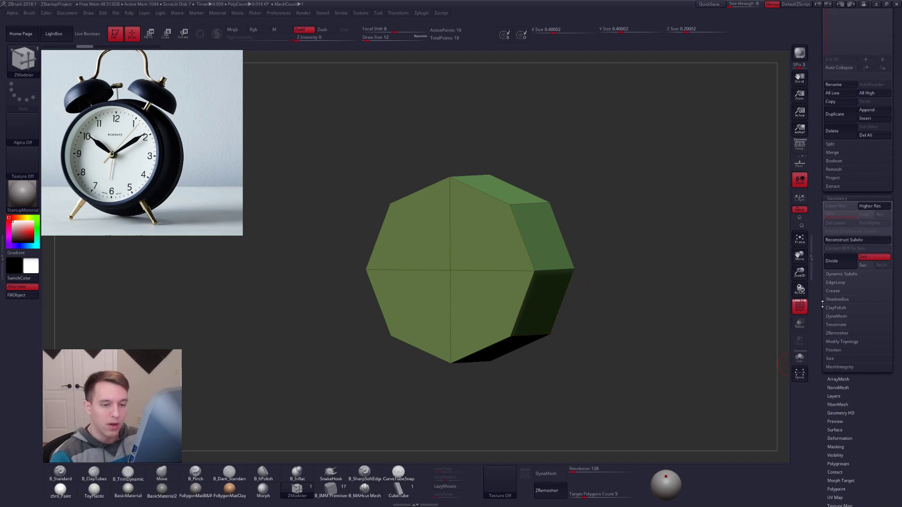
left_click(840, 291)
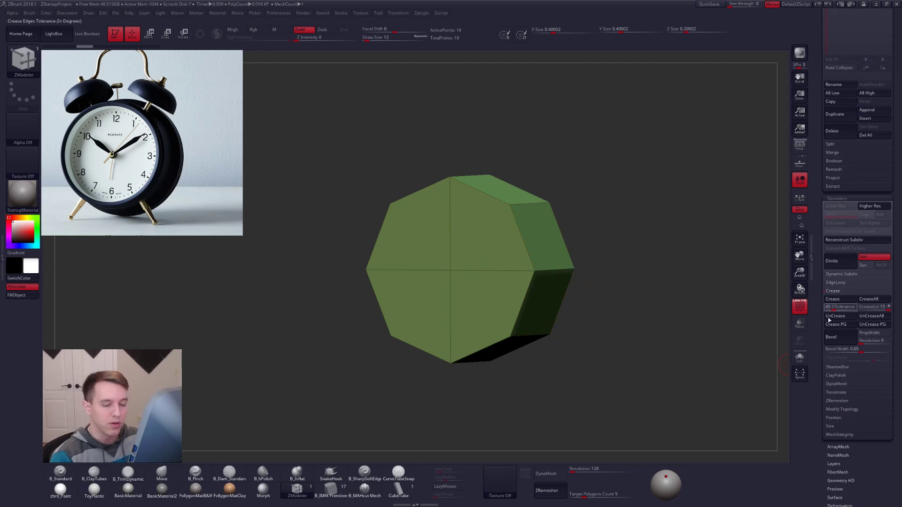
left_click(853, 300)
key("ctrl+d")
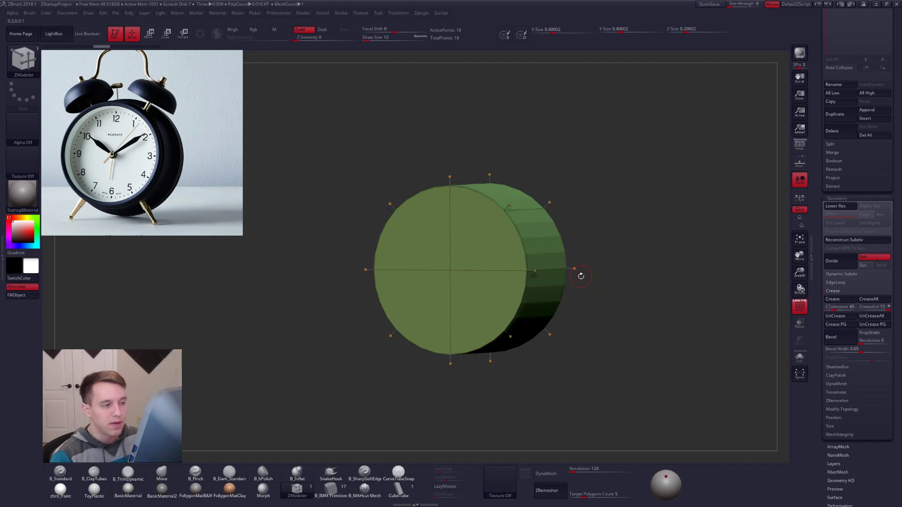
right_click_drag(535, 273, 554, 275)
key("shift+d")
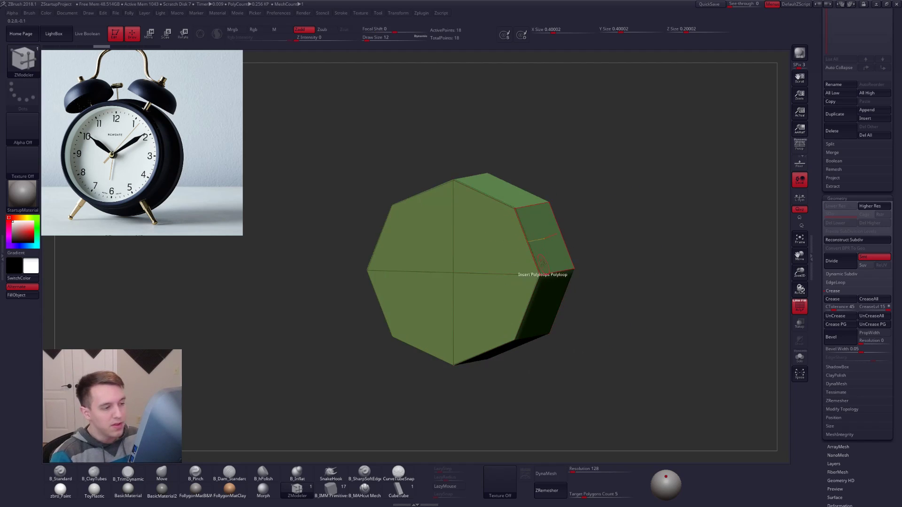
Examine the crease tolerance description and compare the angles between the cylinder's cap and side faces
right_click_drag(534, 227, 525, 227, "ctrl")
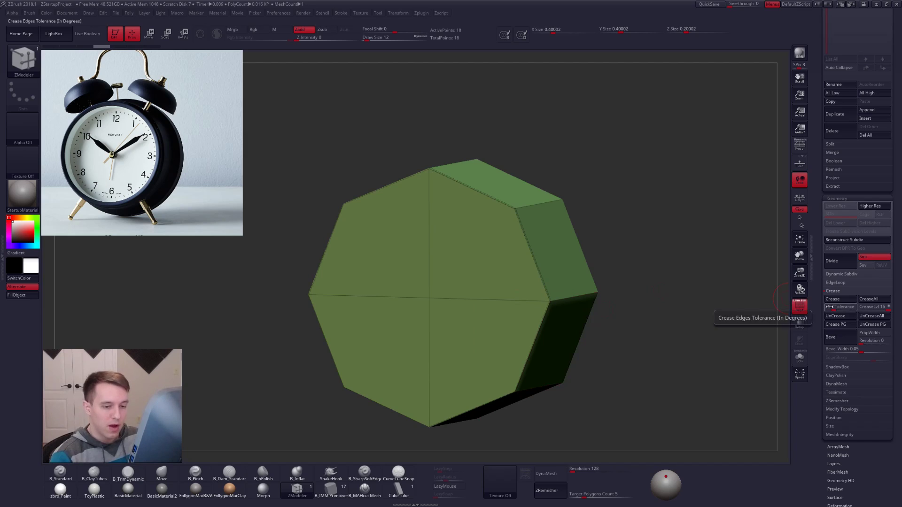
key("ctrl")
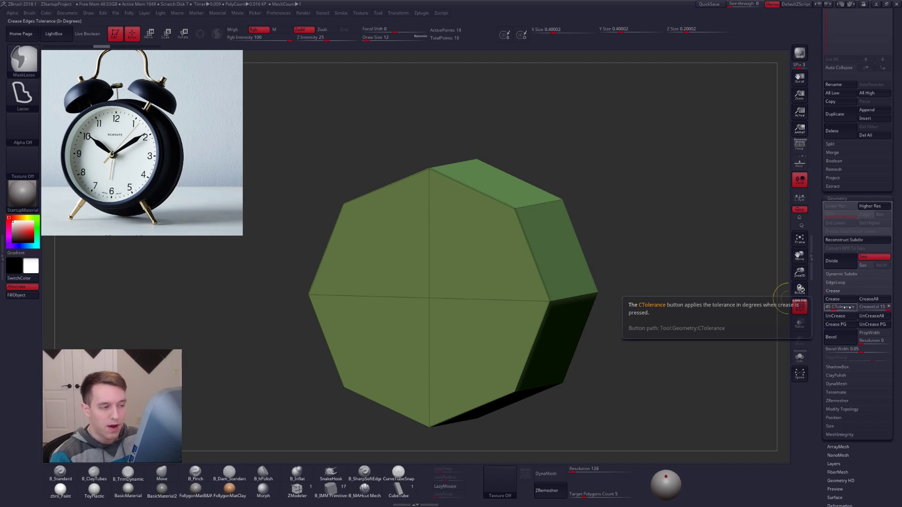
left_click(539, 202)
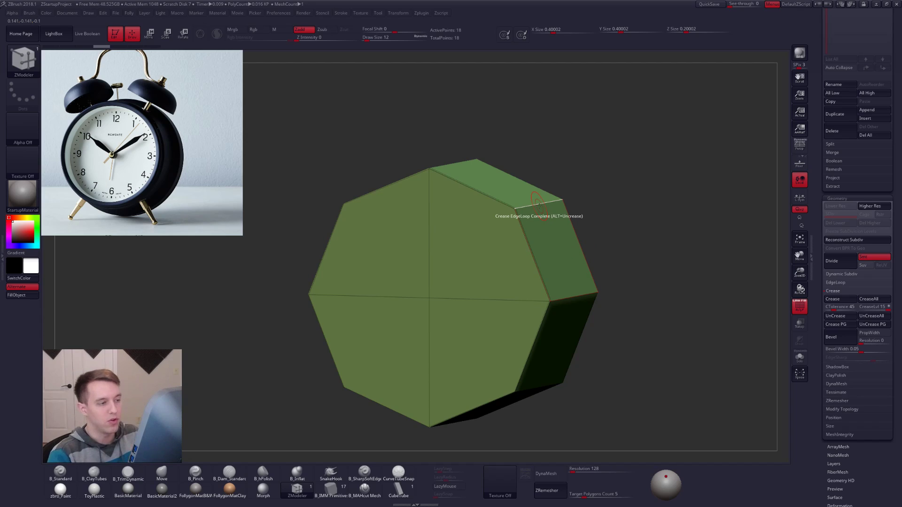
left_click_drag(538, 202, 556, 291)
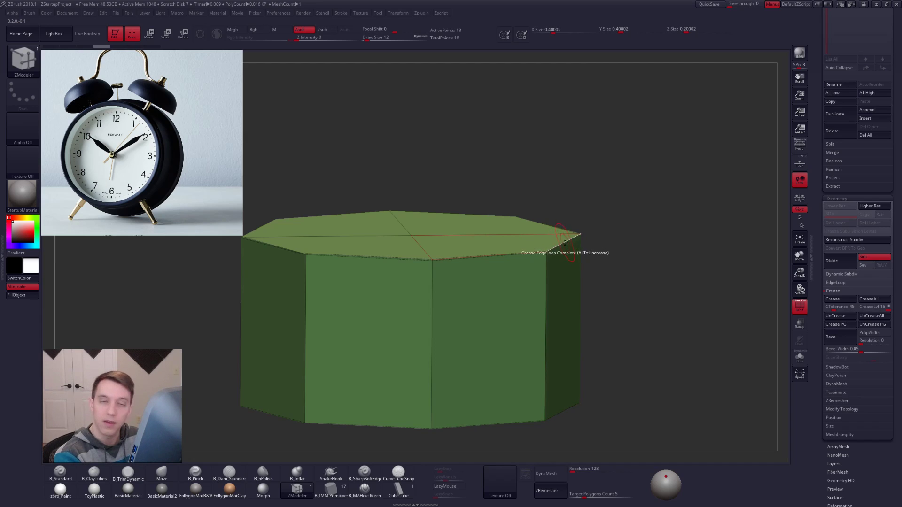
left_click_drag(524, 435, 535, 453, "shift")
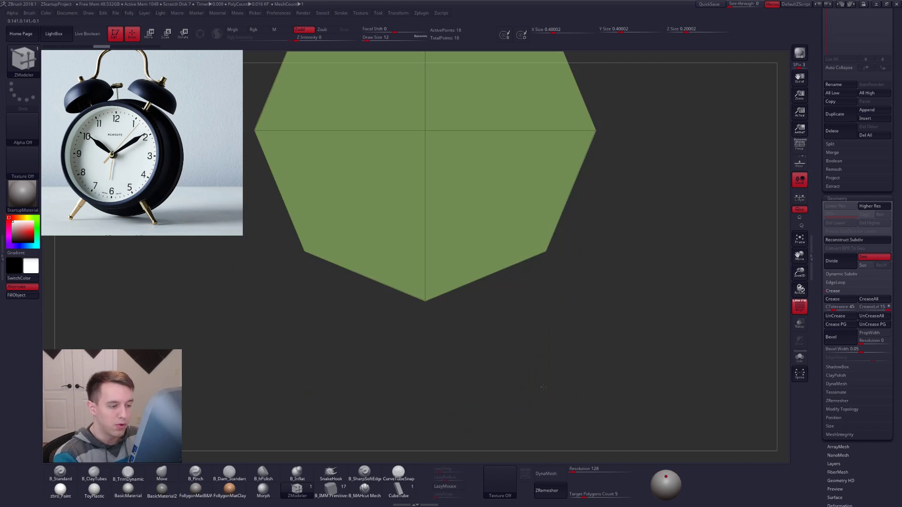
left_click_drag(464, 312, 511, 412, "alt")
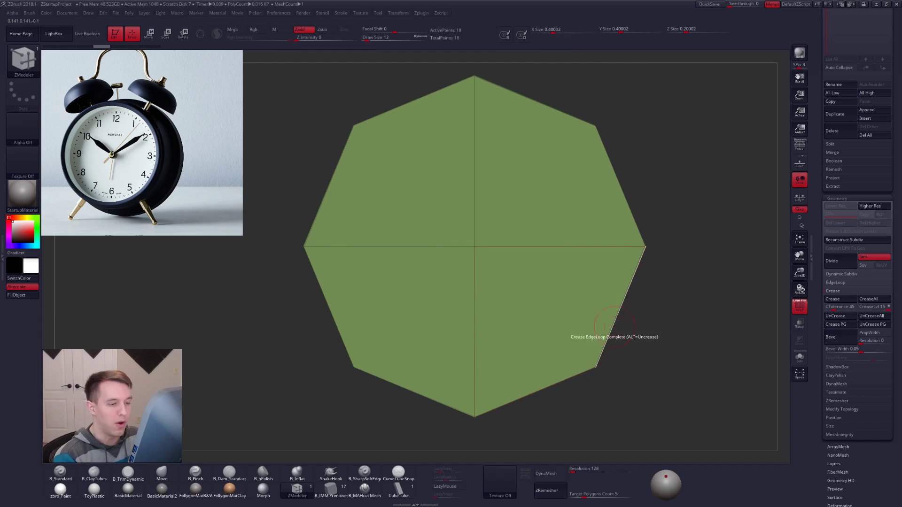
left_click(475, 402)
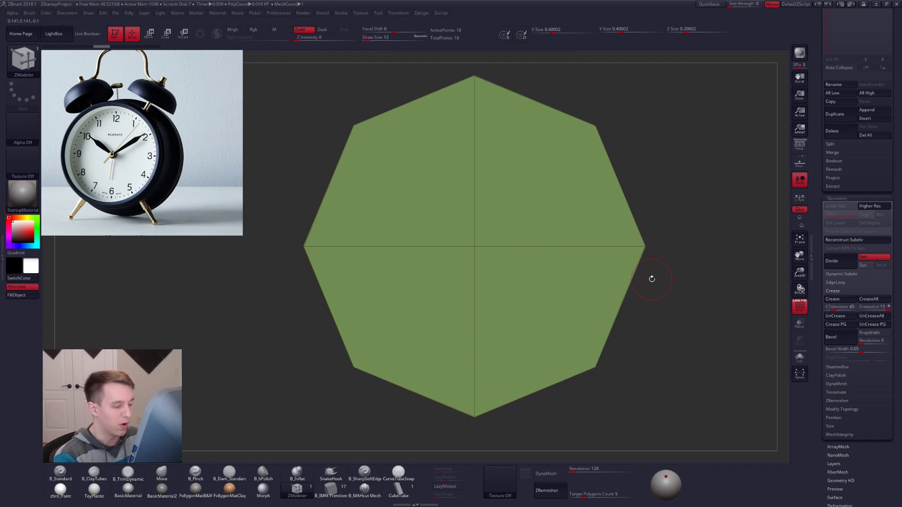
left_click_drag(602, 369, 549, 317, "alt")
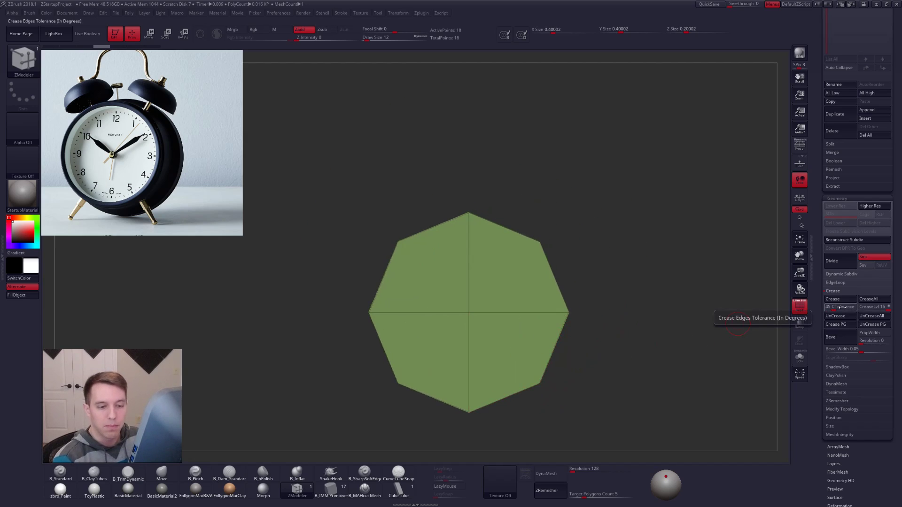
Set the crease tolerance to 1, crease the cylinder's edges and briefly check the result with dynamic subdivision
left_click_drag(838, 308, 850, 308)
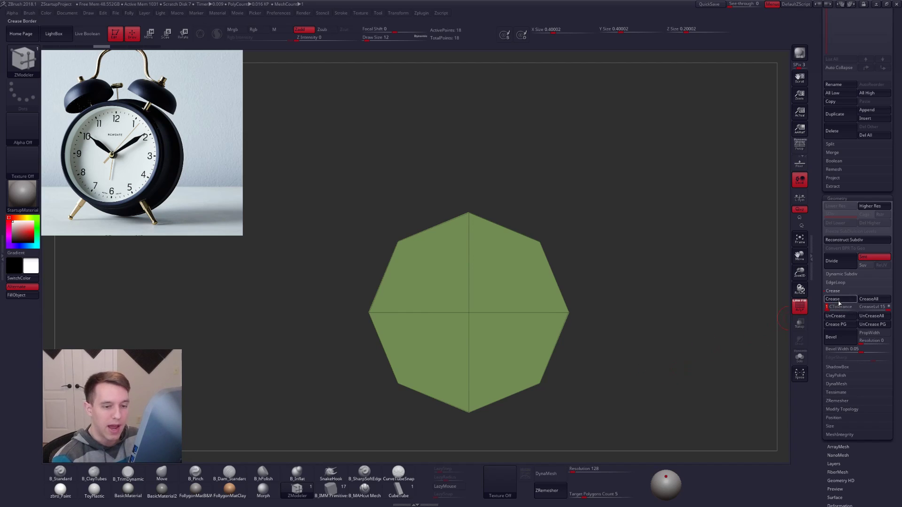
left_click_drag(684, 372, 674, 379)
key("d")
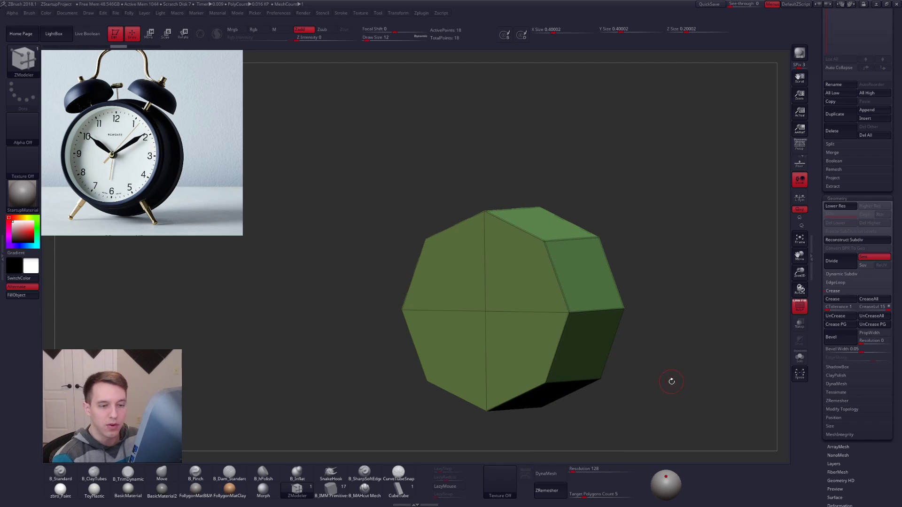
key("shift+d")
left_click_drag(656, 384, 616, 354, "shift")
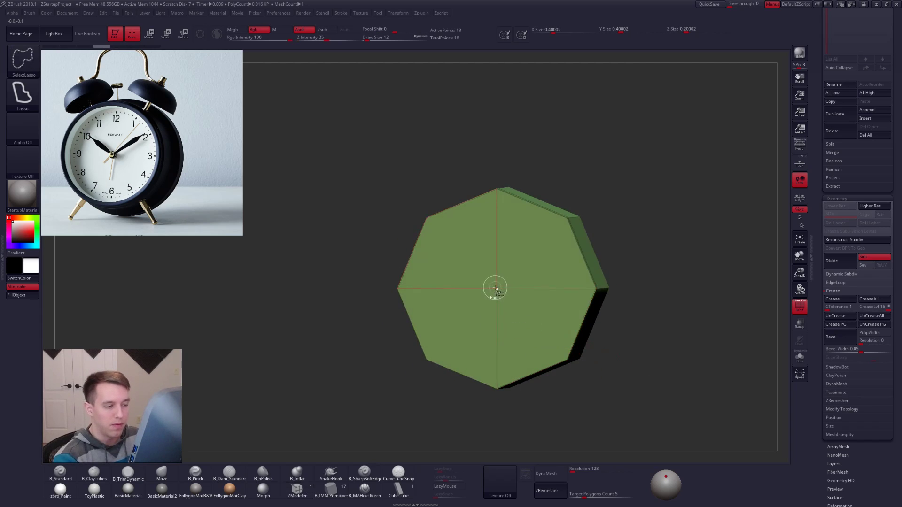
Hide the cylinder's cap polygroup so only the ring of side faces is shown
left_click(492, 285, "ctrl+shift")
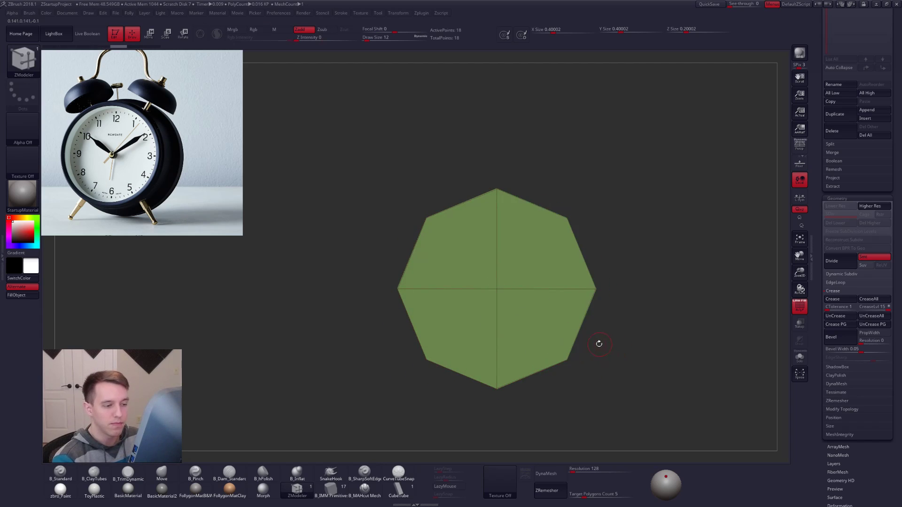
key("ctrl+shift")
left_click(649, 307, "ctrl+shift")
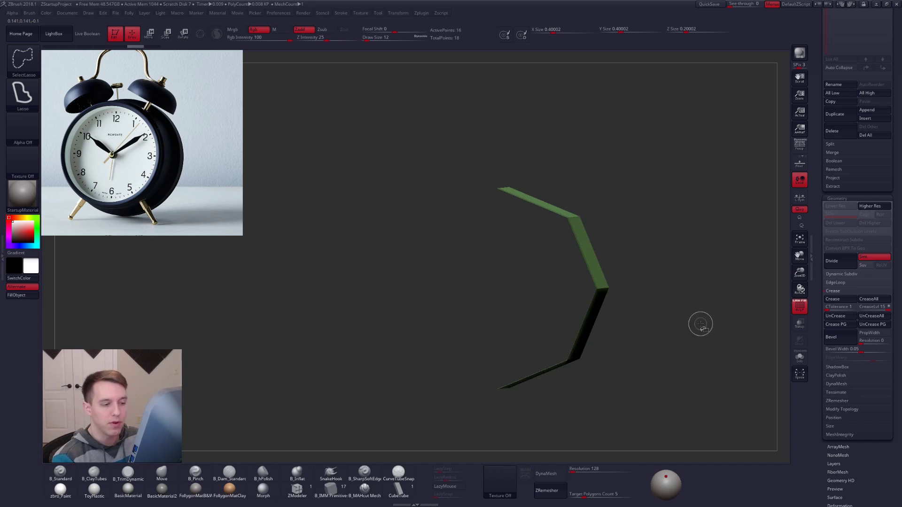
Turn on double-sided polygon display in the display properties for the side ring
key("f")
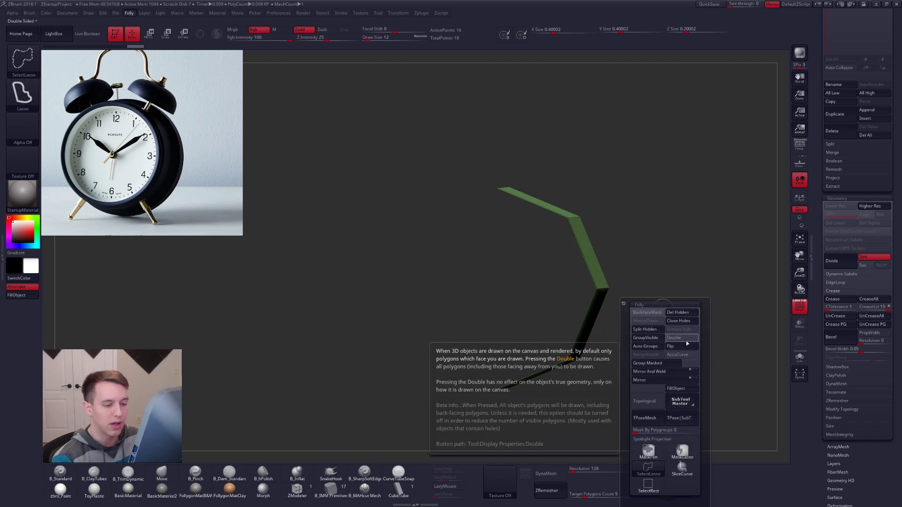
left_click(686, 341)
left_click(685, 340)
left_click(685, 341)
left_click(689, 339)
scroll(830, 250, "down", 10)
scroll(843, 210, "down", 5)
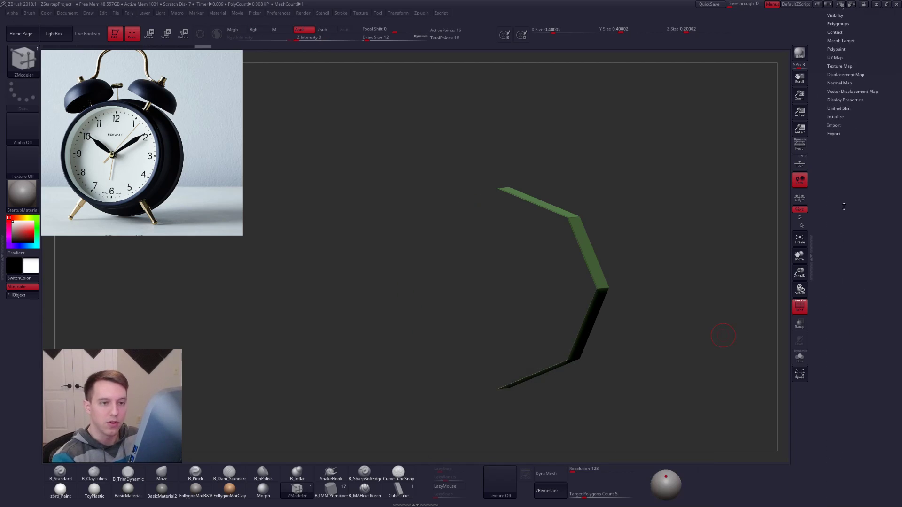
left_click(846, 100)
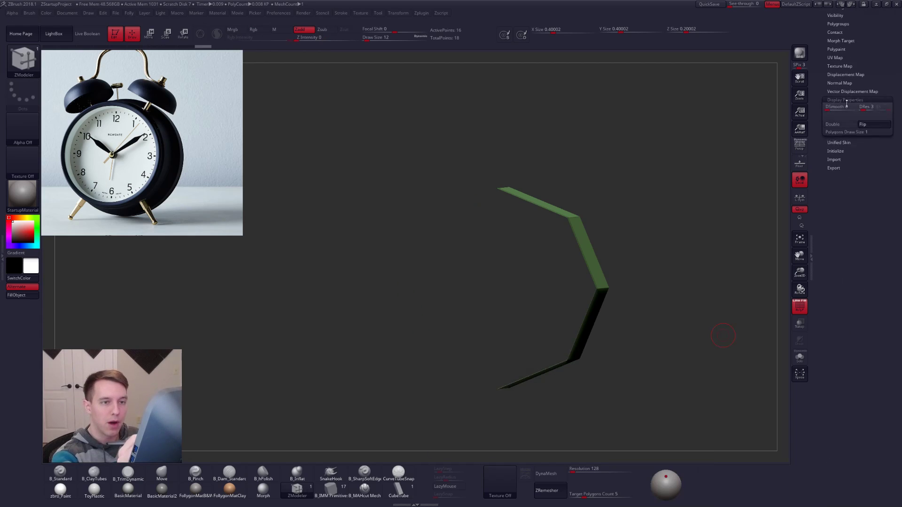
left_click(847, 126)
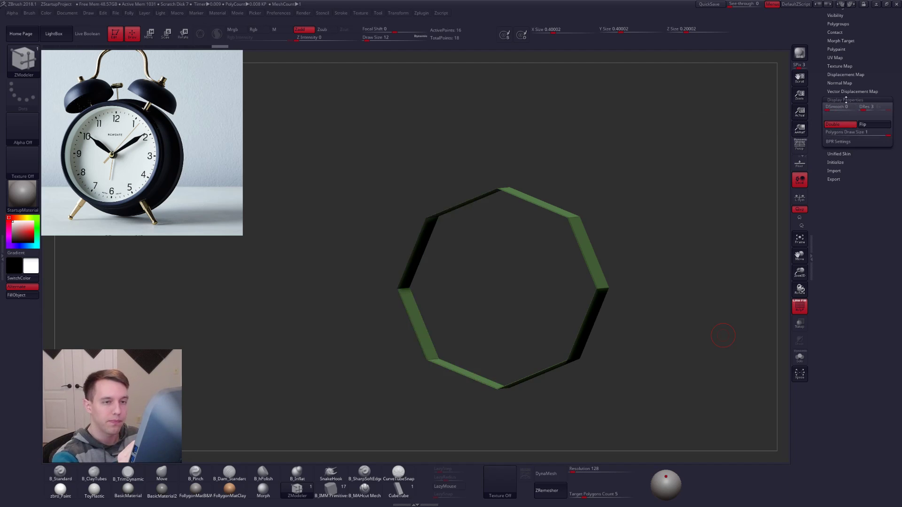
Invert the visibility to show only the two caps and crease their border edges
scroll(846, 141, "up", 10)
left_click_drag(583, 292, 597, 324)
scroll(842, 336, "down", 5)
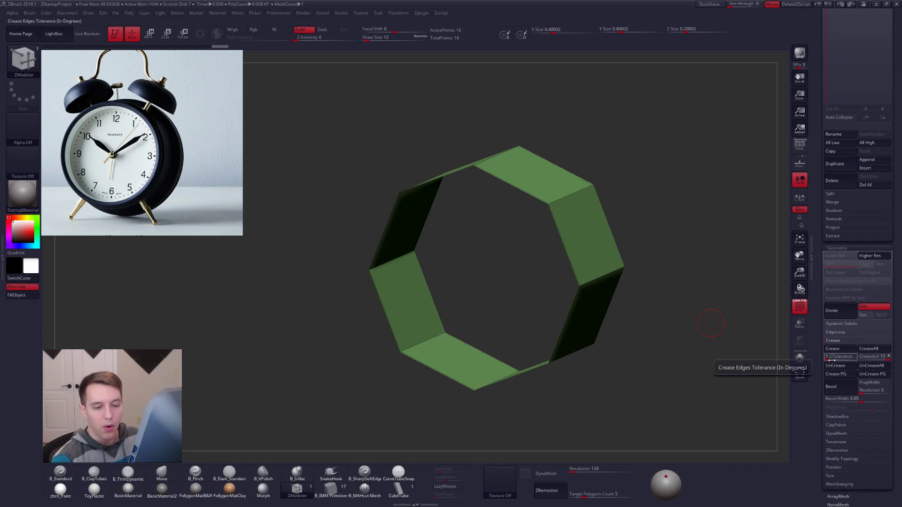
left_click_drag(685, 364, 711, 347, "ctrl+shift")
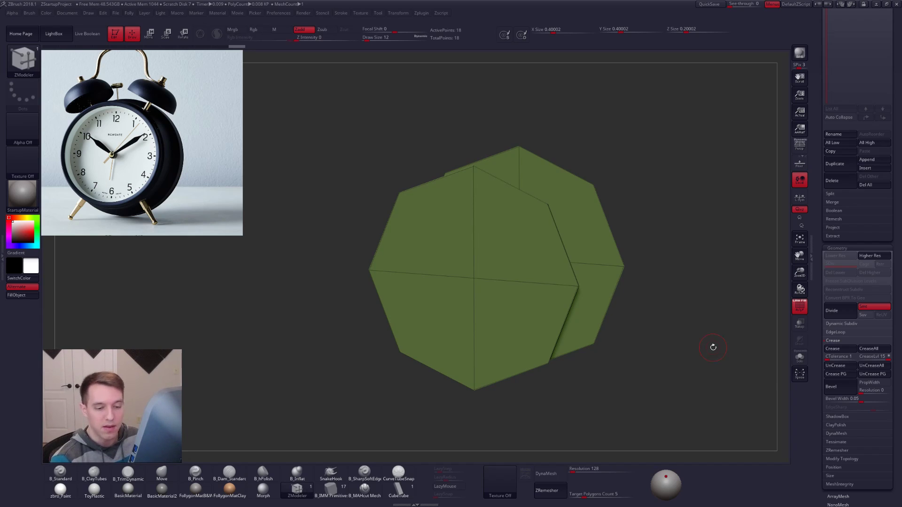
left_click(843, 349)
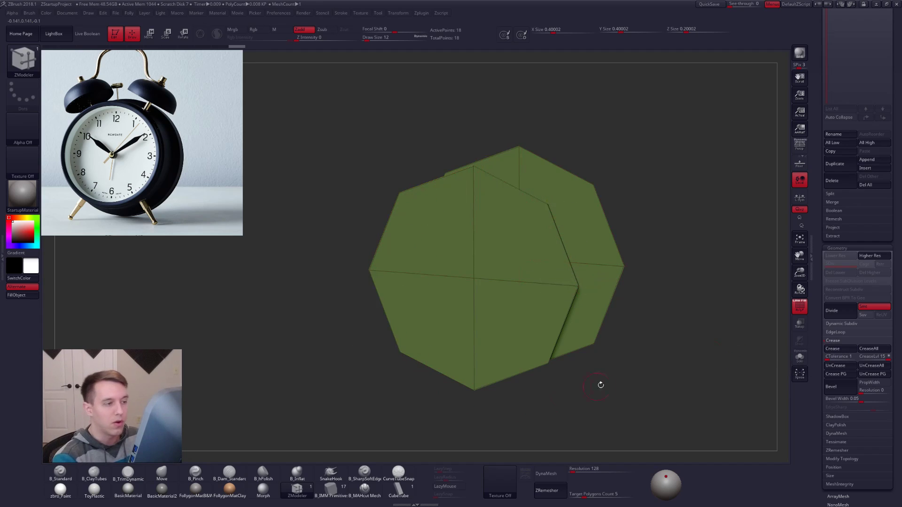
Restore the full cylinder, close the crease settings and smooth the shape with dynamic subdivision
key("ctrl+z")
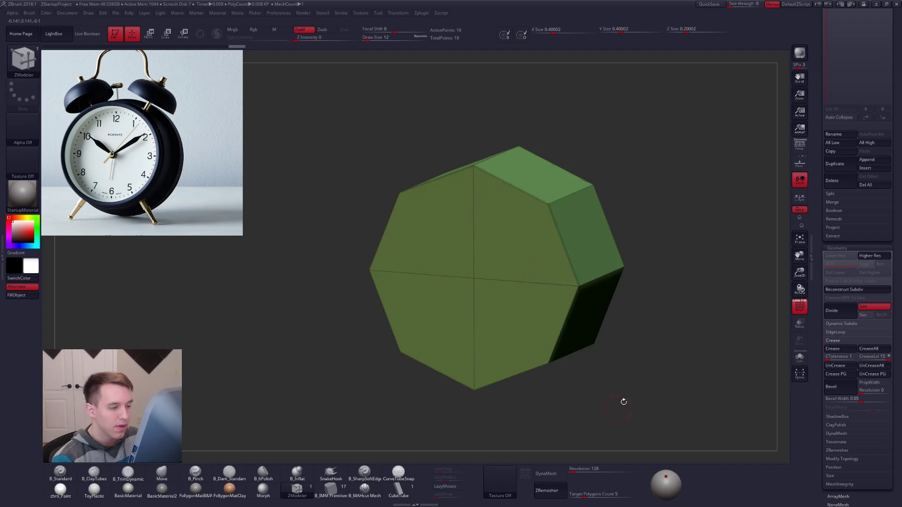
left_click(832, 340)
key("d")
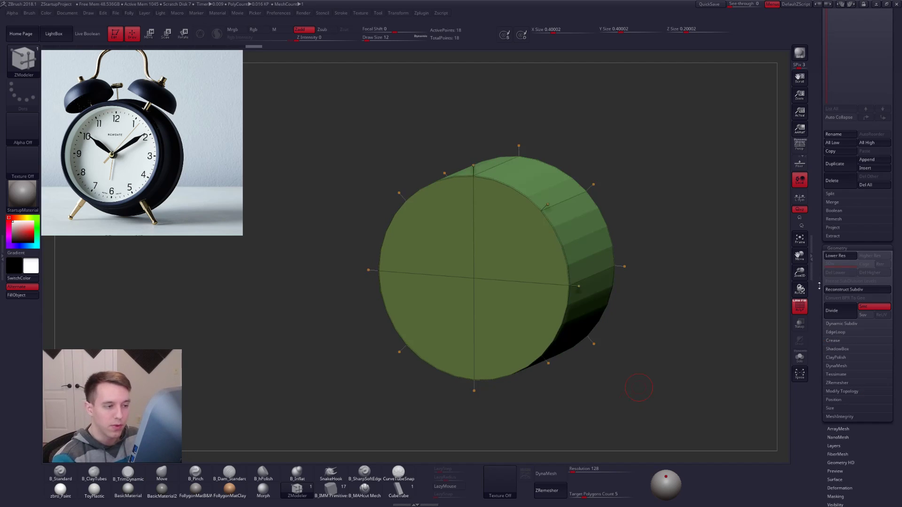
left_click_drag(819, 279, 814, 424)
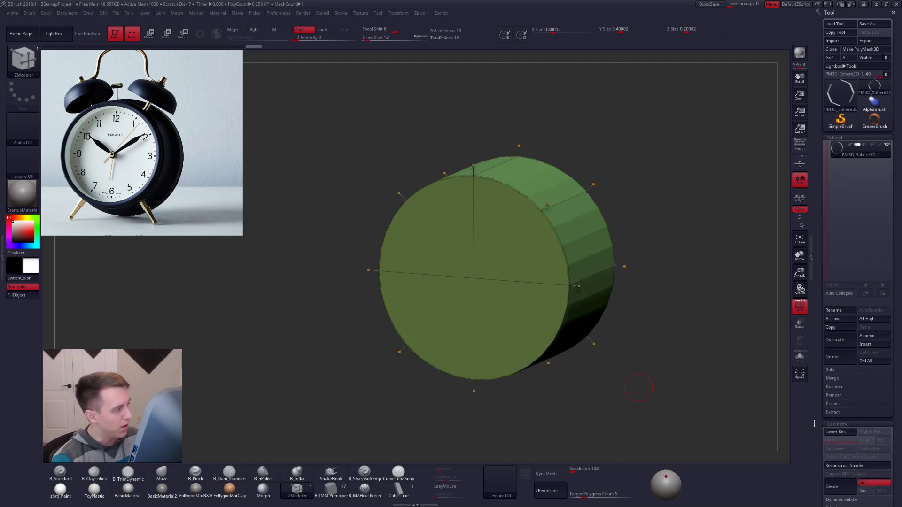
Turn off dynamic subdivision and insert an edge loop around the middle of the cylinder's side faces
left_click_drag(625, 406, 604, 407, "shift")
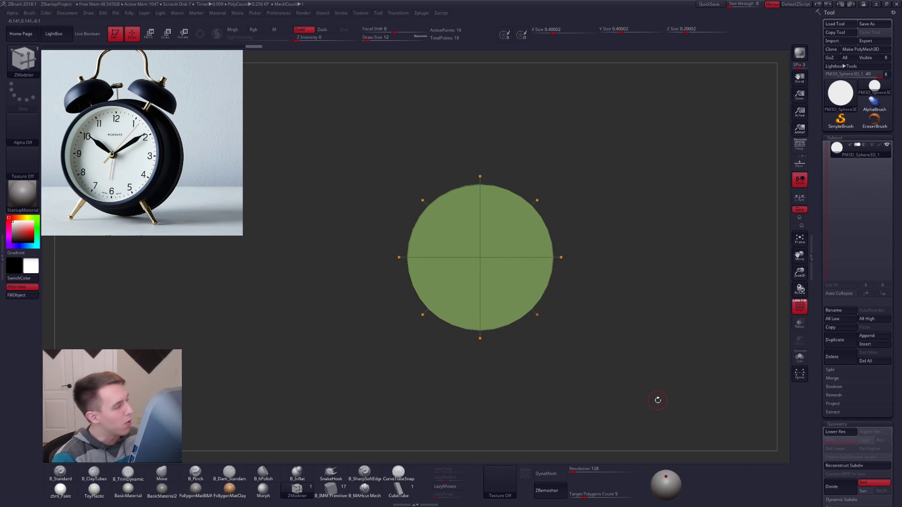
key("shift+d")
left_click_drag(656, 405, 626, 413)
left_click(525, 238)
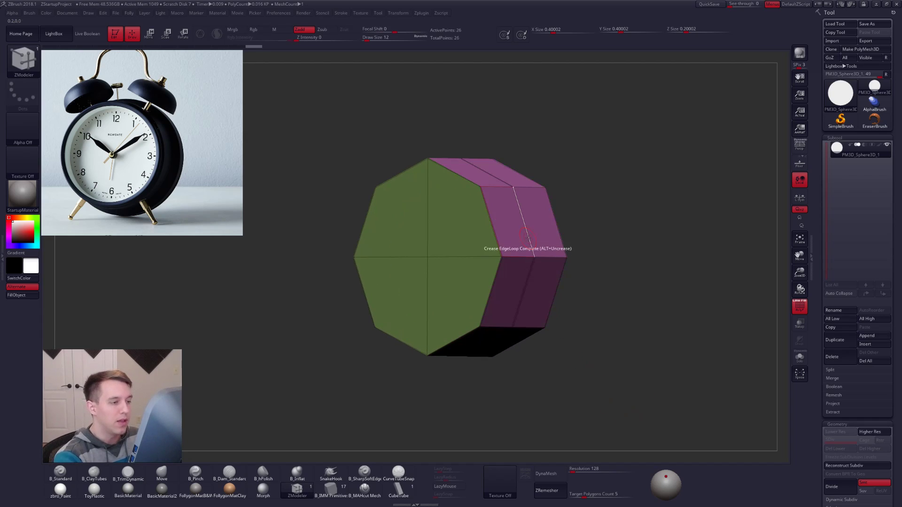
left_click_drag(566, 444, 581, 461)
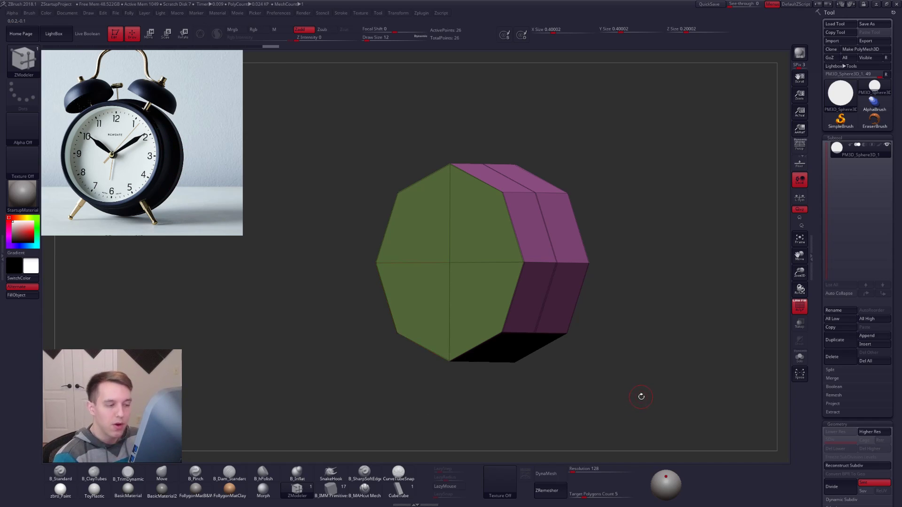
Try inserting two more edge loops in one half of the cylinder's side and undo both
right_click_drag(554, 237, 580, 273)
left_click(558, 230)
left_click(572, 248)
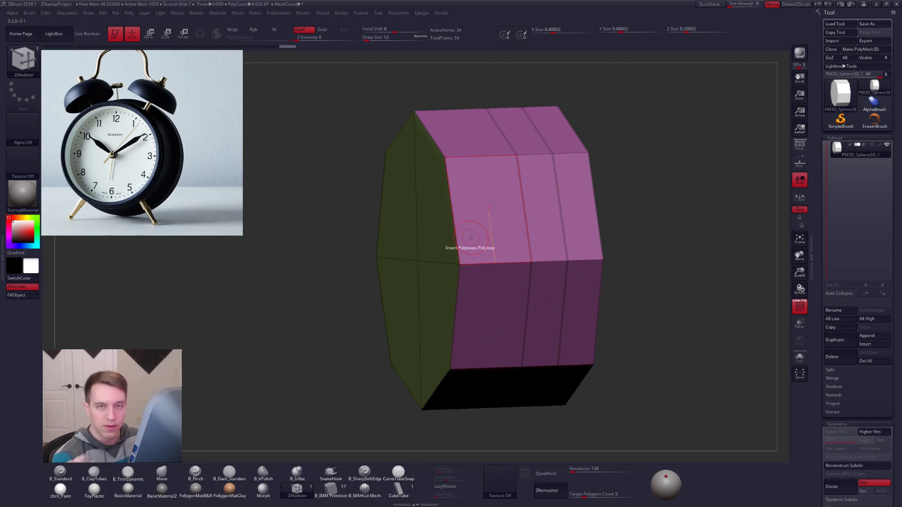
left_click(585, 251)
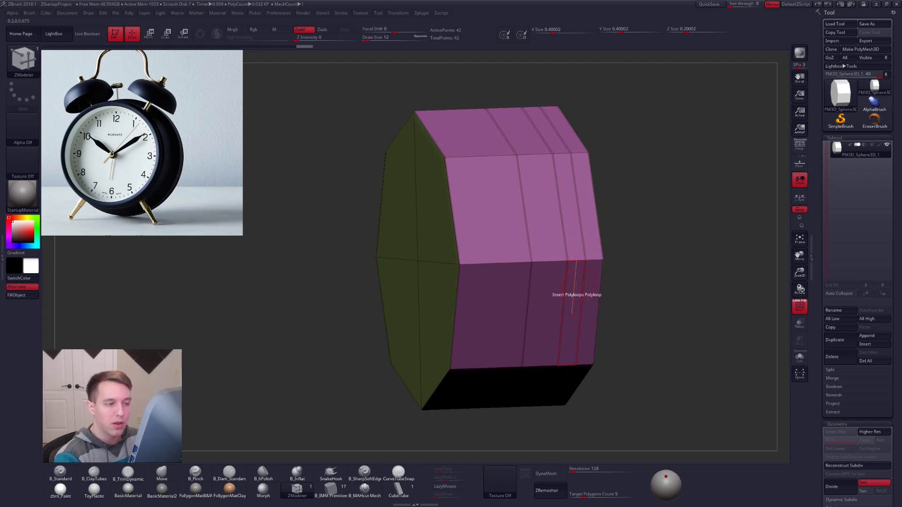
key("ctrl")
key("ctrl+z")
key("ctrl+z")
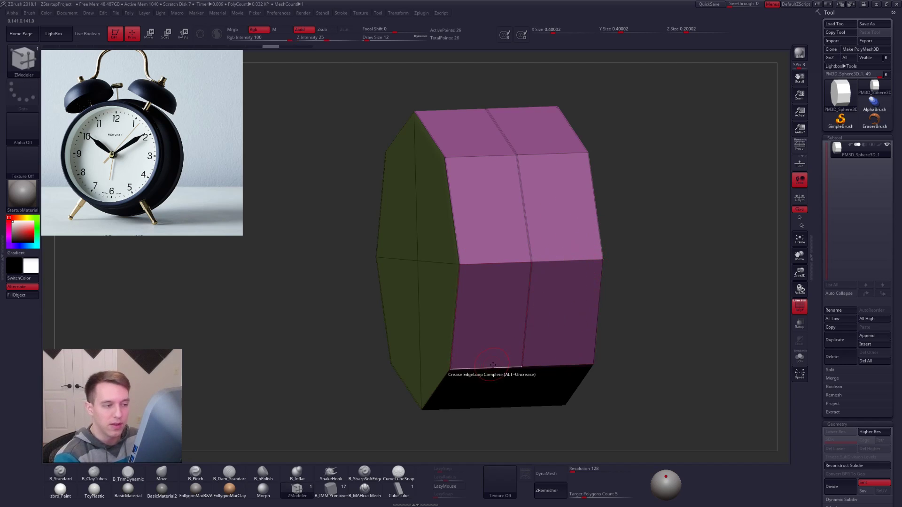
Compare the cylinder with dynamic subdivision on and off and inspect the edge actions on its middle loop
key("d")
key("shift+d")
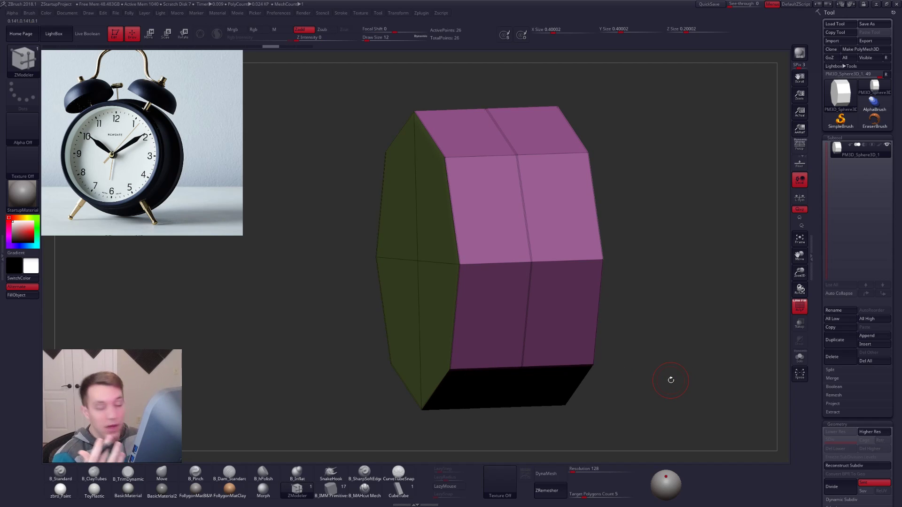
left_click(527, 231)
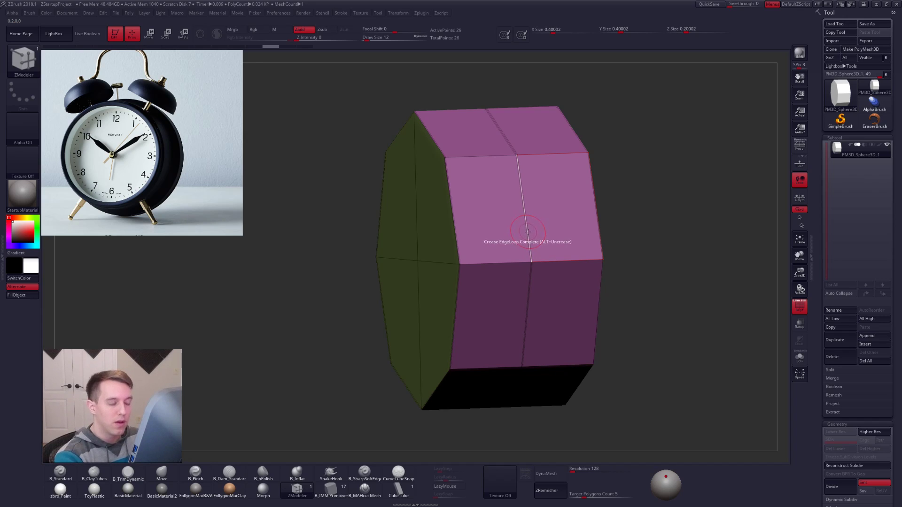
key("space")
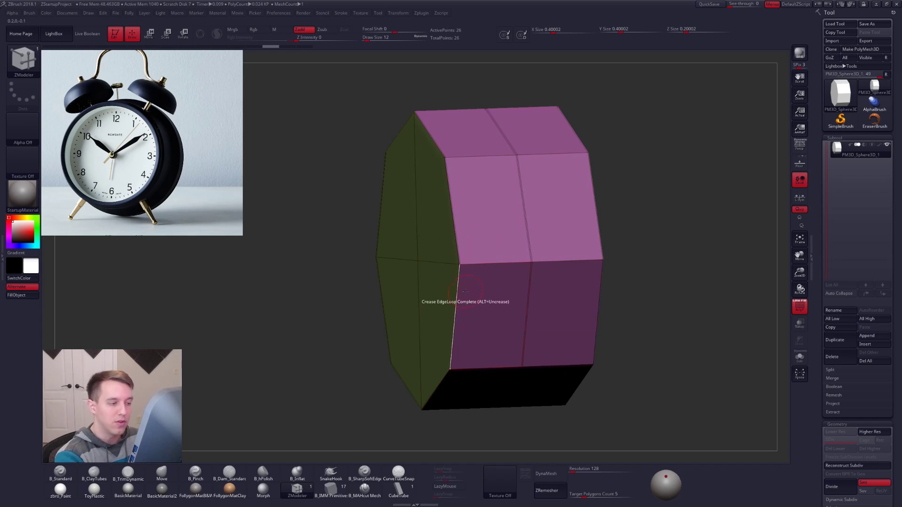
left_click(528, 223)
left_click_drag(670, 393, 650, 393, "alt")
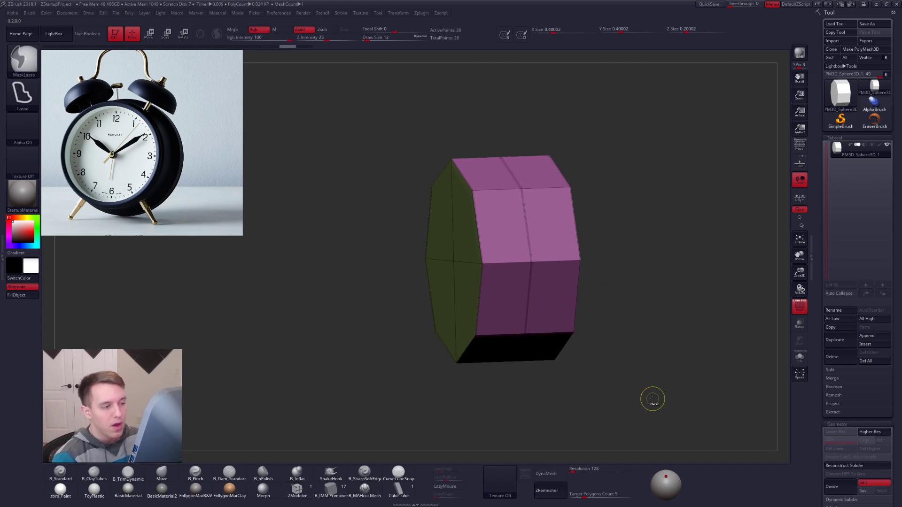
Load the Sphere3D primitive, convert it to a PolyMesh3D and hide its polyframe
left_click(840, 94)
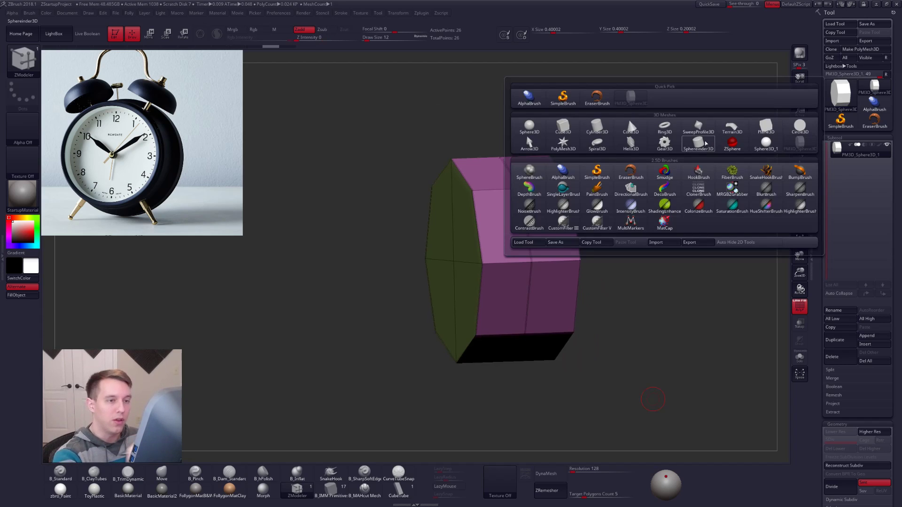
left_click(529, 127)
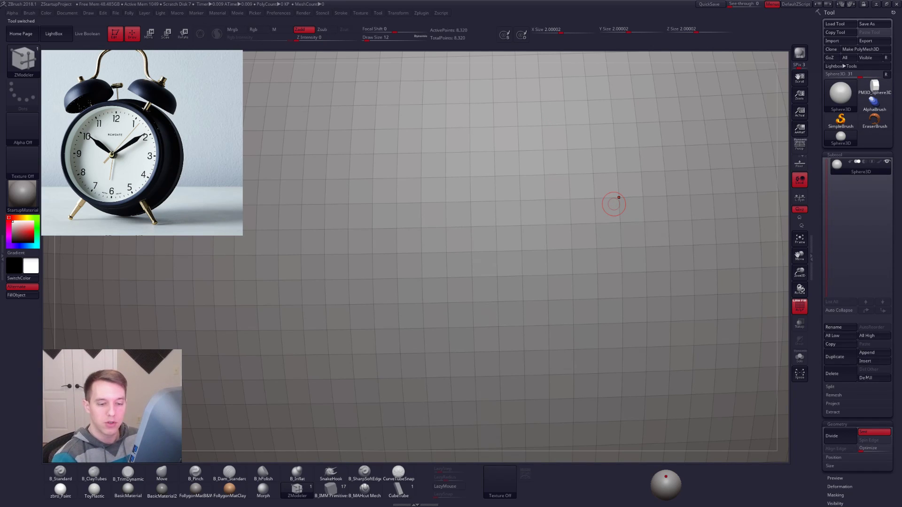
left_click(860, 49)
right_click_drag(596, 199, 538, 162, "ctrl")
key("shift+f")
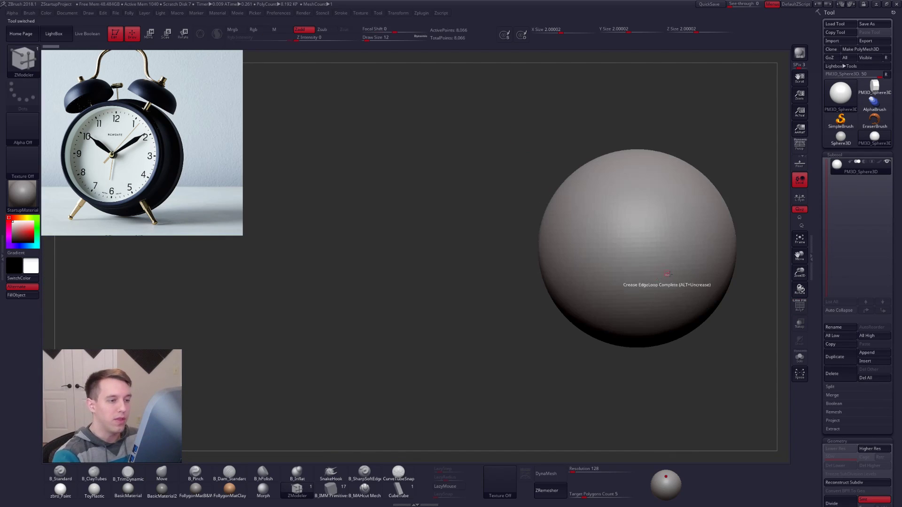
Subdivide the sphere twice and sculpt diagonal strokes across its surface with the ClayTubes brush
key("2")
key("space")
left_click_drag(639, 248, 644, 248)
key("ctrl+d")
key("ctrl+d")
right_click_drag(646, 261, 541, 281, "alt")
mouse_move(567, 240)
left_mouse_down()
mouse_move(528, 266)
mouse_move(586, 277)
mouse_move(611, 305)
mouse_move(493, 254)
left_mouse_up()
mouse_move(560, 212)
left_mouse_down()
mouse_move(601, 282)
mouse_move(591, 313)
left_mouse_up()
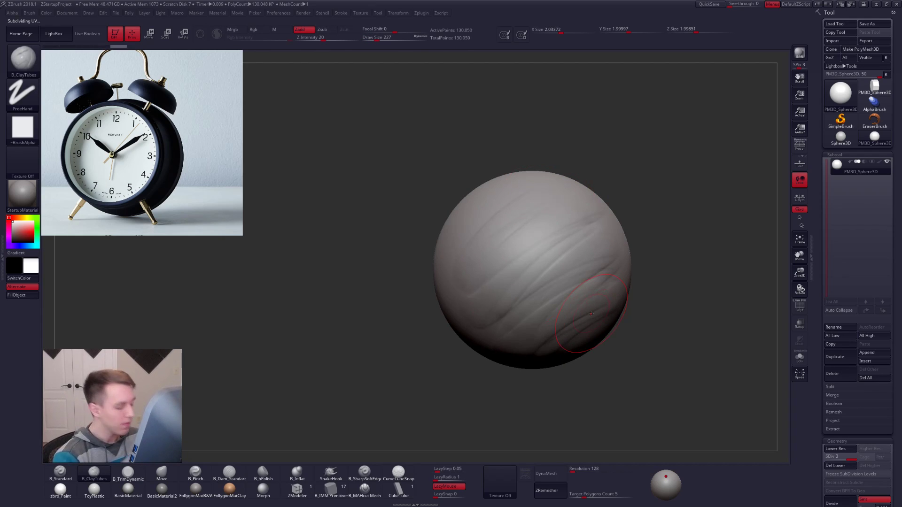
mouse_move(545, 215)
left_mouse_down()
mouse_move(539, 202)
mouse_move(503, 281)
mouse_move(589, 270)
mouse_move(606, 324)
mouse_move(563, 328)
mouse_move(517, 272)
mouse_move(574, 205)
mouse_move(520, 275)
left_mouse_up()
key("space")
left_click_drag(644, 272, 600, 283, "alt")
key("space")
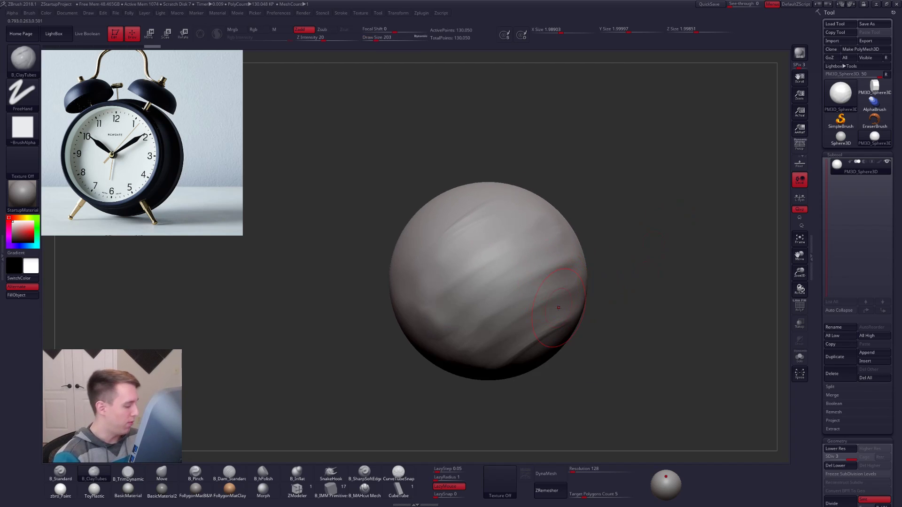
Flatten two round patches on the front of the sphere with the TrimDynamic brush
key("b")
key("t")
key("d")
mouse_move(509, 262)
left_mouse_down("alt")
mouse_move(540, 277)
mouse_move(520, 263)
left_mouse_up("alt")
left_click_drag(465, 284, 452, 307, "alt")
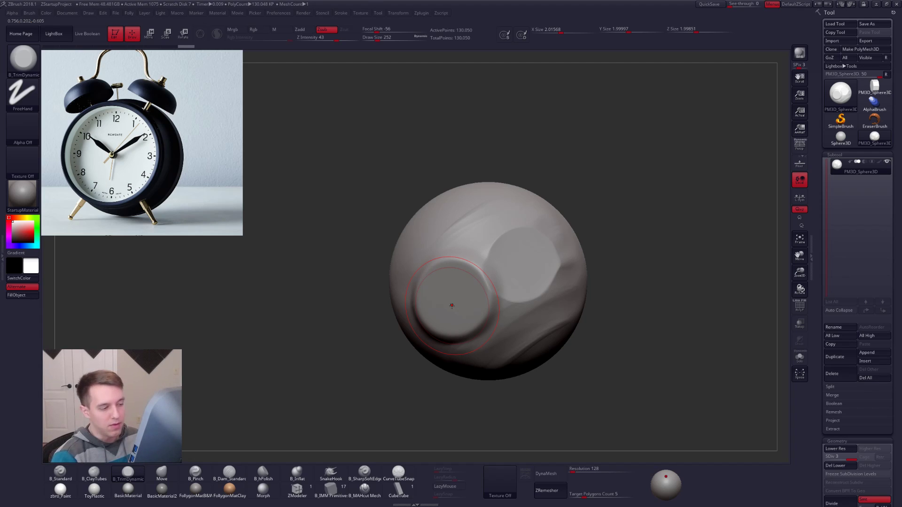
Smooth the area around the flattened patches and undo the rough surface strokes
key("shift")
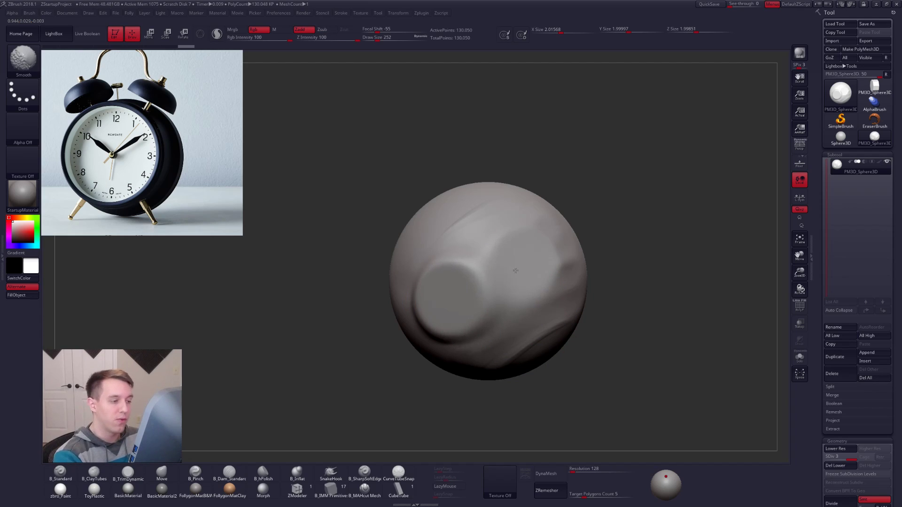
mouse_move(473, 278)
left_mouse_down("shift")
mouse_move(509, 272)
mouse_move(484, 282)
mouse_move(470, 263)
mouse_move(438, 256)
mouse_move(524, 277)
mouse_move(465, 253)
mouse_move(531, 242)
left_mouse_up("shift")
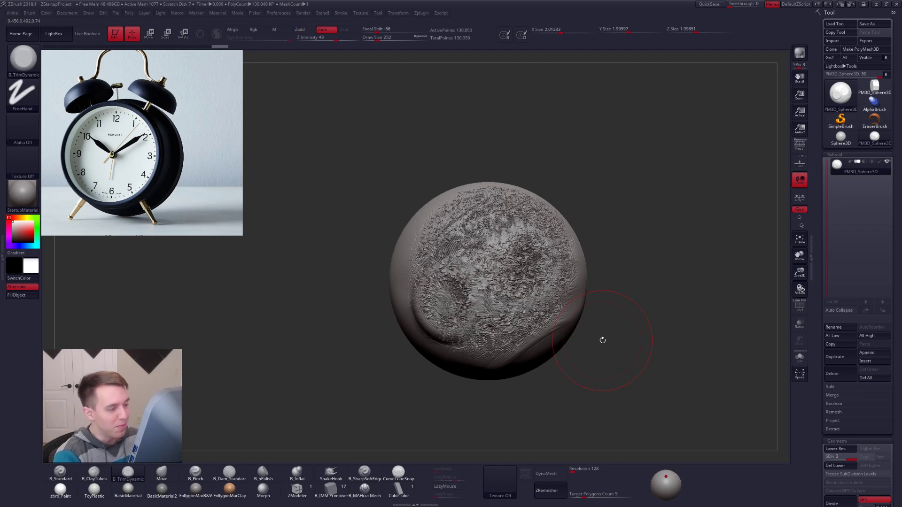
key("ctrl+z")
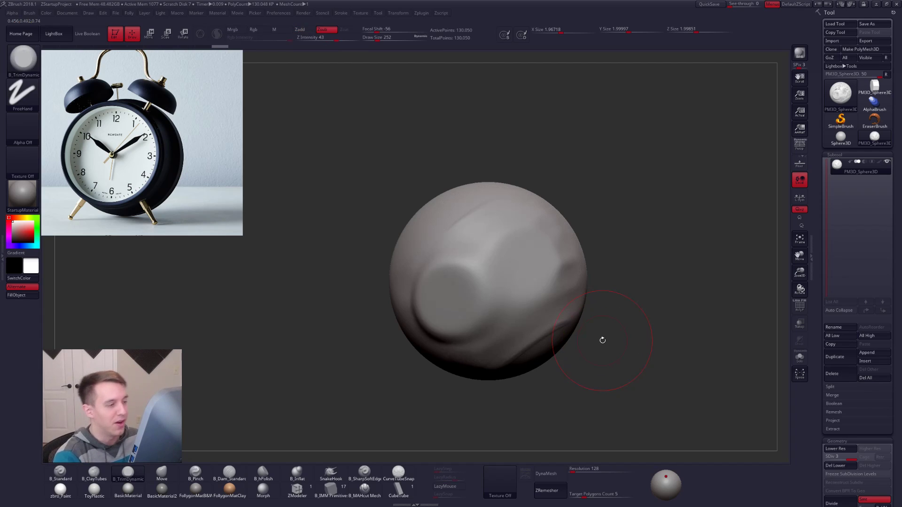
key("shift+space")
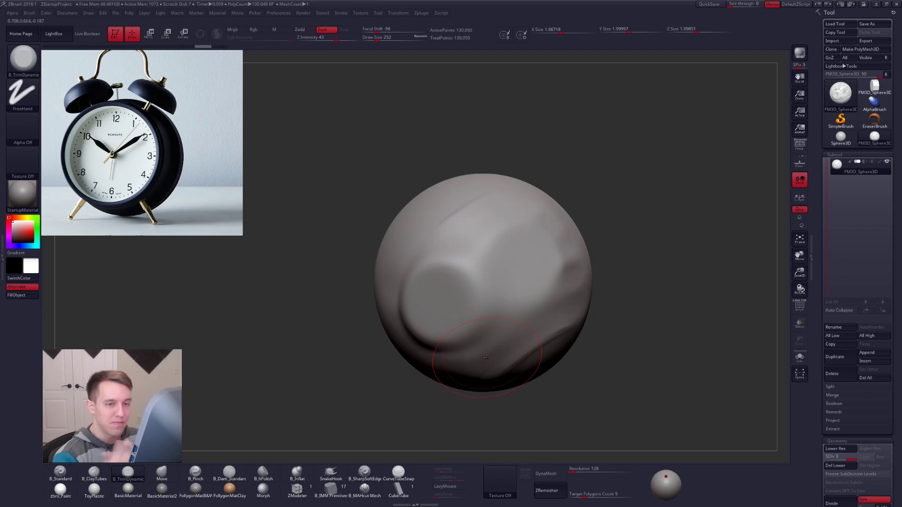
Delete the sphere and return to the clock's cylinder with its polyframe displayed
left_click(832, 374)
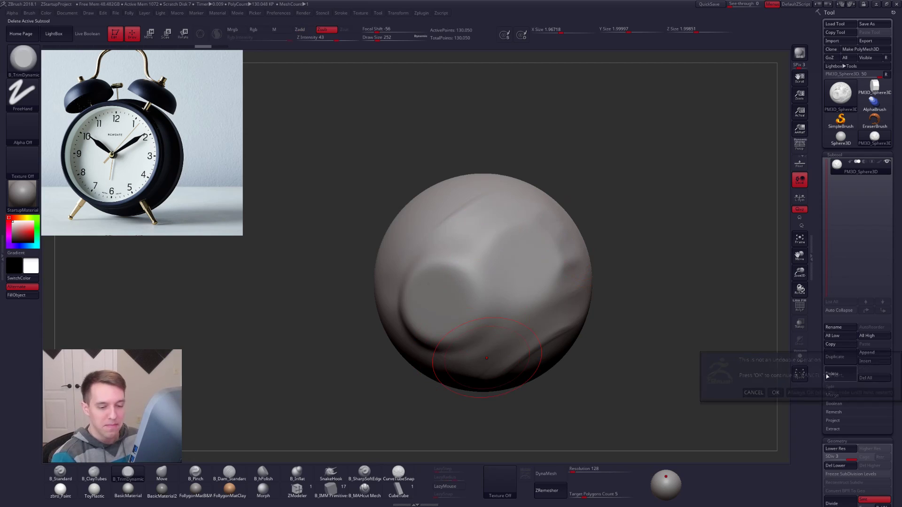
left_click(775, 388)
left_click(873, 91)
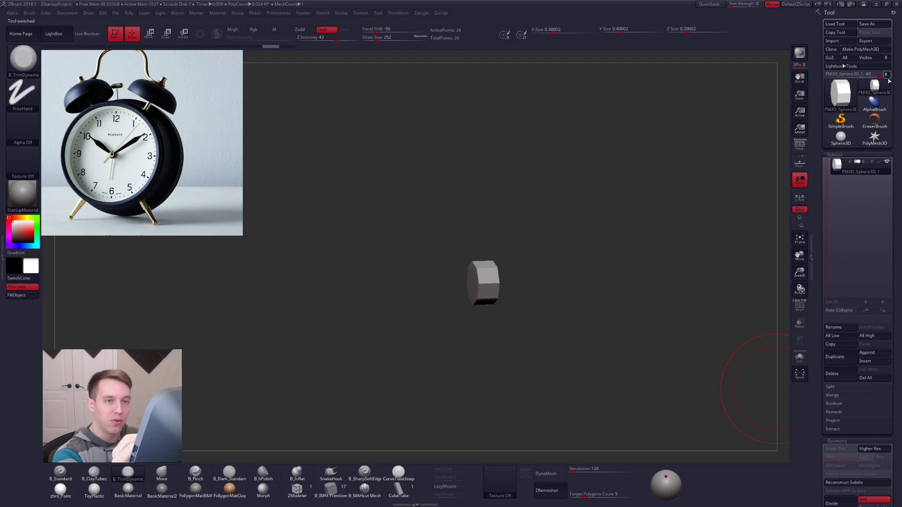
key("space")
left_click_drag(552, 310, 541, 301)
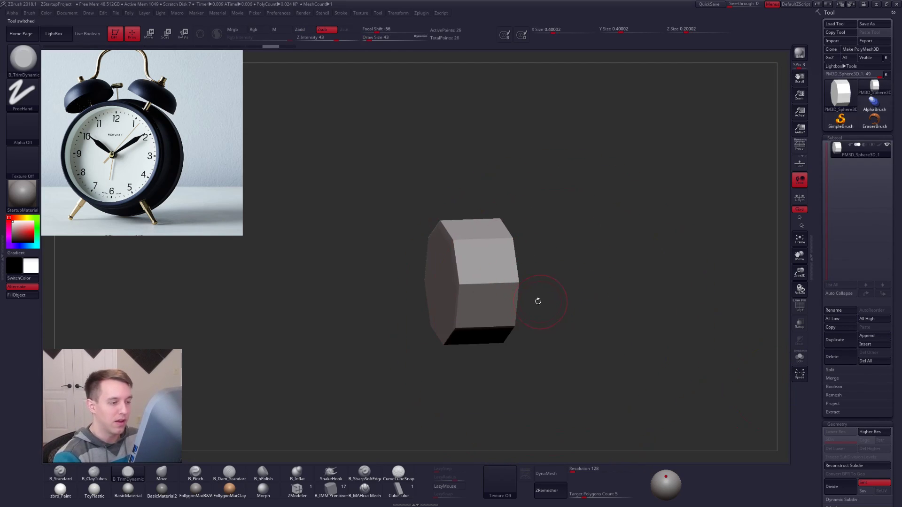
right_click_drag(496, 297, 549, 318)
key("shift+f")
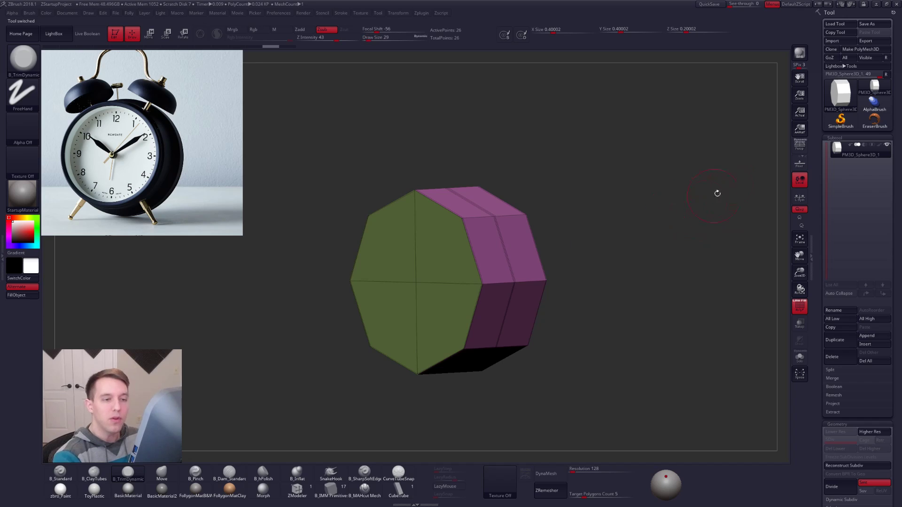
Toggle perspective distortion on and off and snap the view to the cylinder's side profile
left_click(800, 147)
mouse_move(627, 378)
right_mouse_down()
mouse_move(608, 389)
mouse_move(618, 394)
right_mouse_up()
key("p")
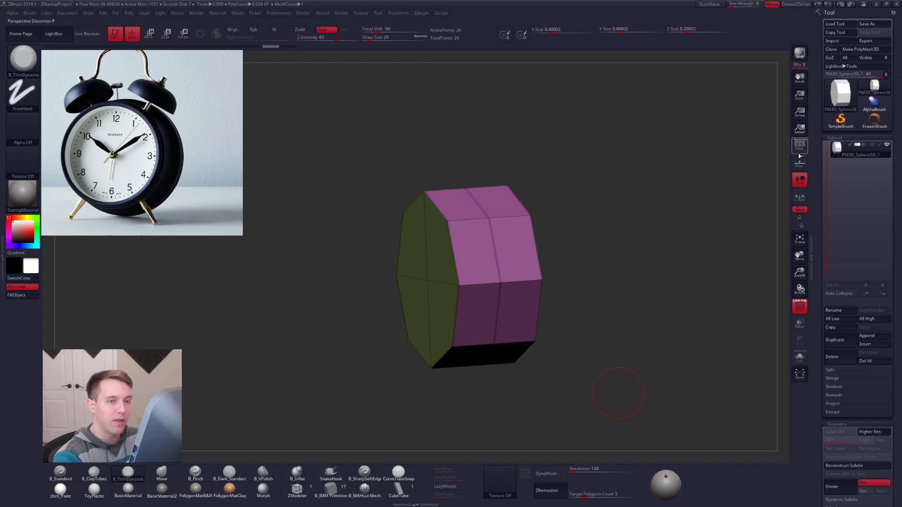
right_click_drag(684, 234, 607, 352, "shift")
right_click_drag(677, 364, 666, 386)
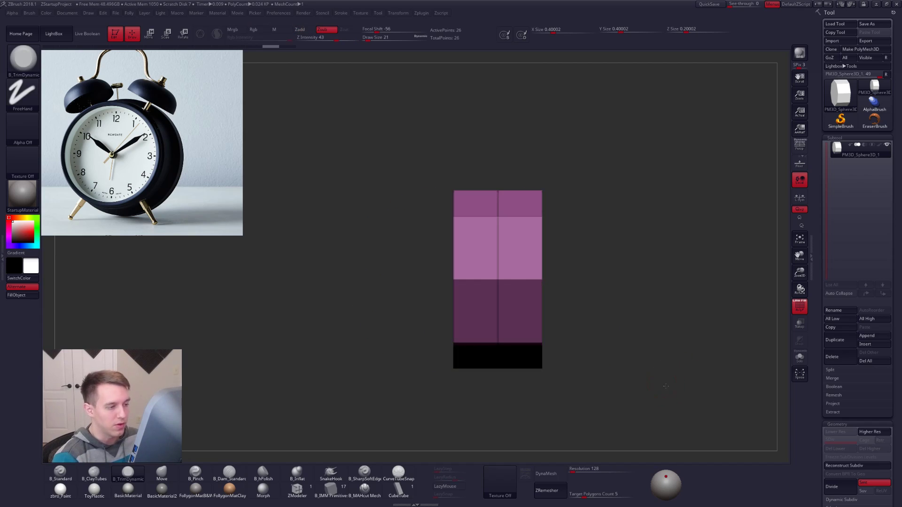
key("shift")
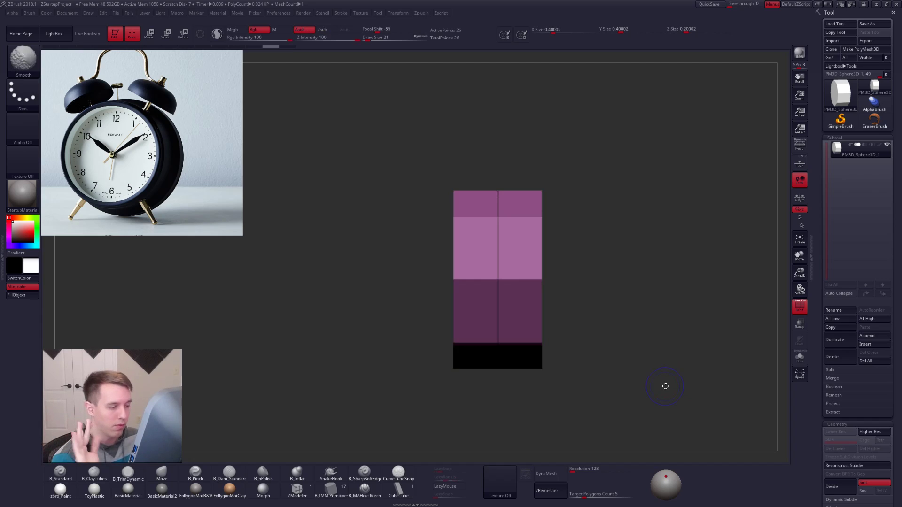
mouse_move(596, 290)
right_mouse_down()
mouse_move(631, 297)
mouse_move(605, 296)
right_mouse_up()
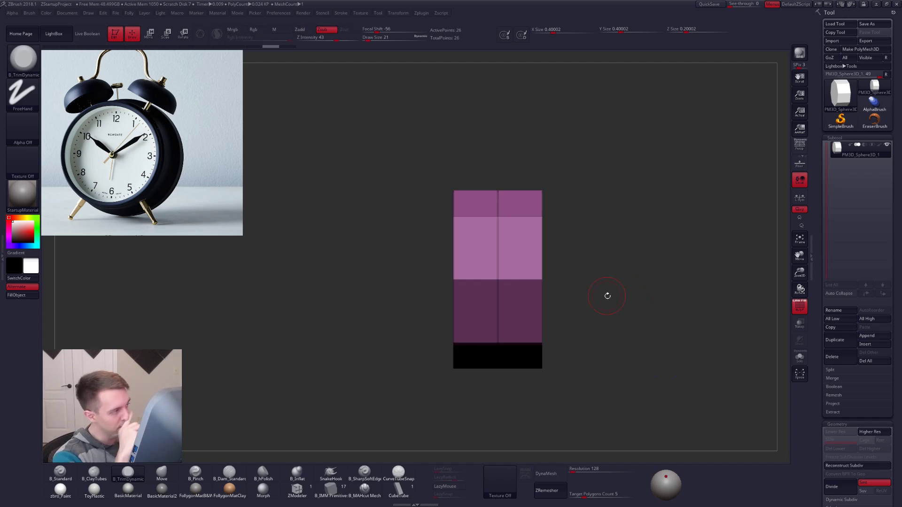
Preview the cylinder's side profile with dynamic subdivision and return to the low-poly mesh
key("ctrl+d")
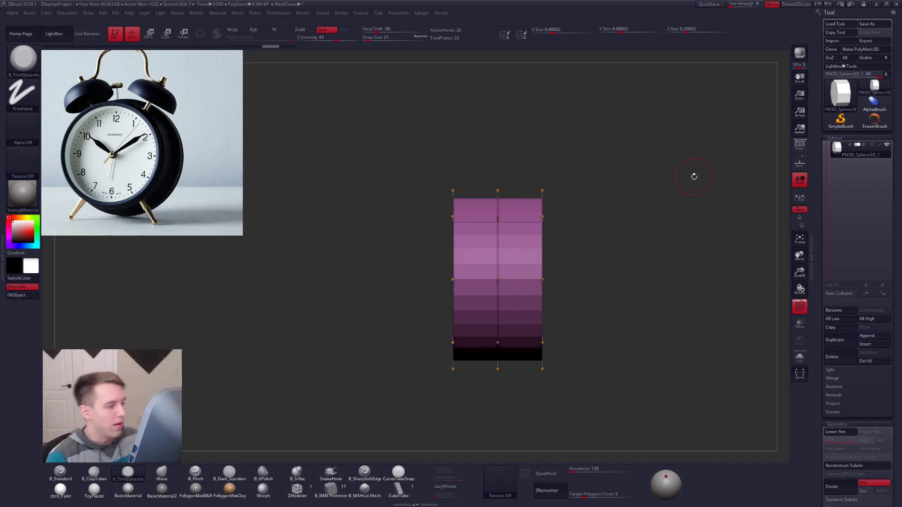
left_click_drag(569, 267, 515, 229, "alt")
key("XF86AudioLowerVolume")
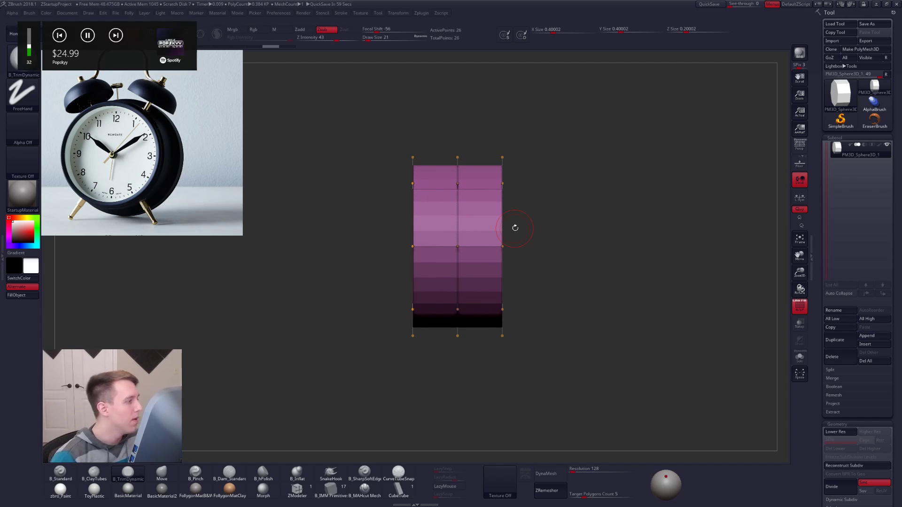
key("shift+d")
left_click_drag(491, 154, 518, 167, "alt")
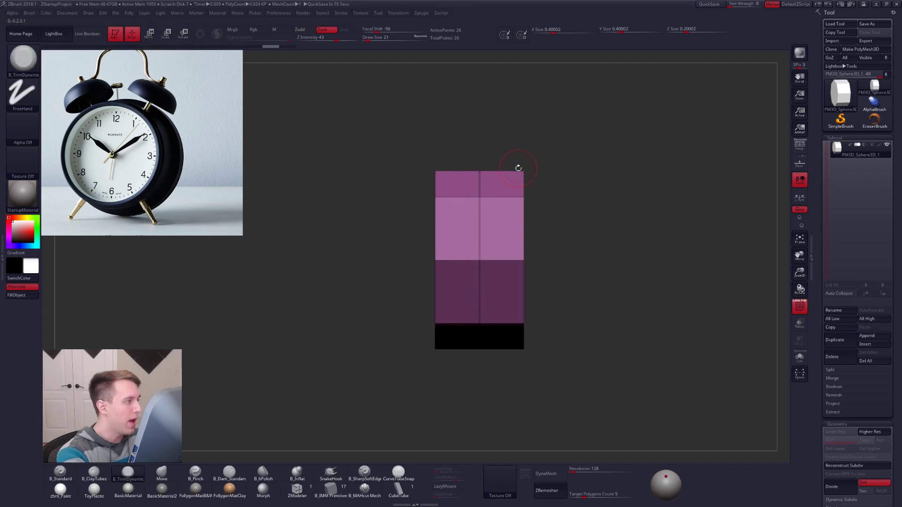
Insert two edge loops with ZModeler between the cylinder's middle loop and one cap, progressively closer to the cap
left_click(297, 490)
right_click_drag(492, 220, 497, 232, "alt")
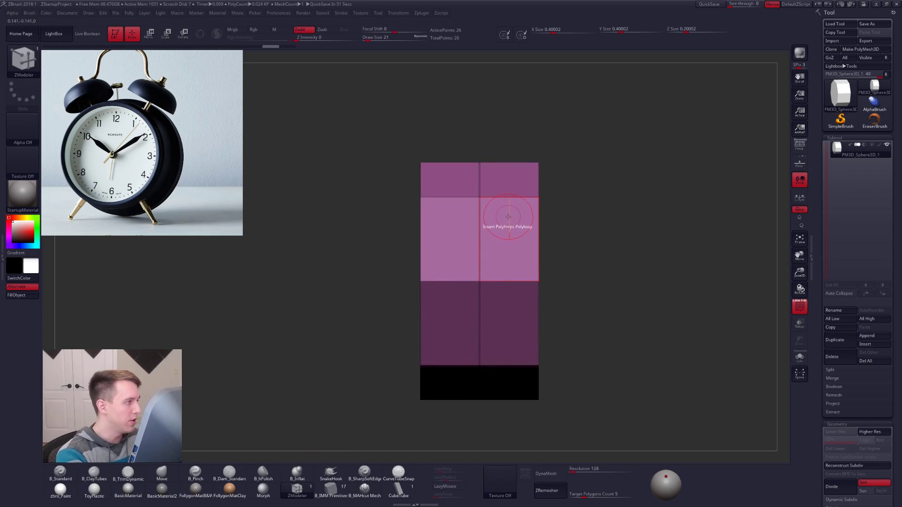
left_click(509, 221)
left_click(526, 218)
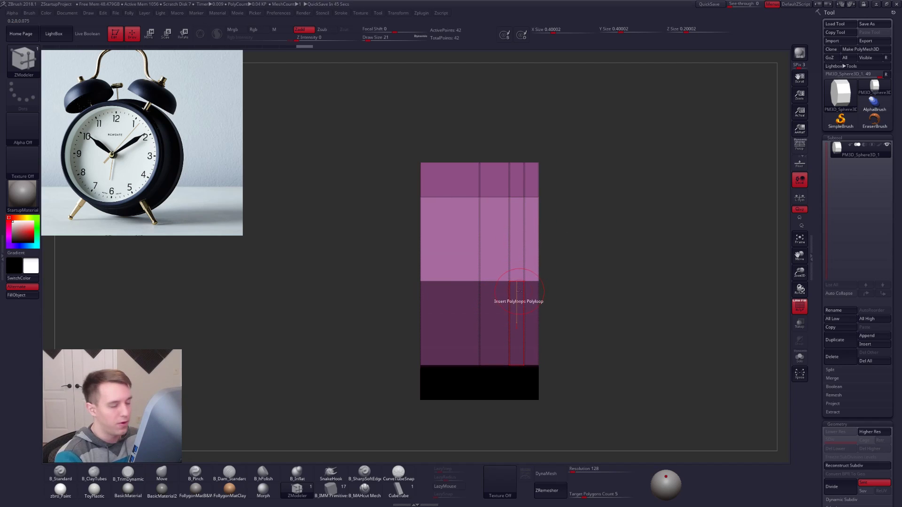
mouse_move(525, 290)
right_mouse_down("ctrl")
mouse_move(524, 275)
mouse_move(536, 281)
right_mouse_up("ctrl")
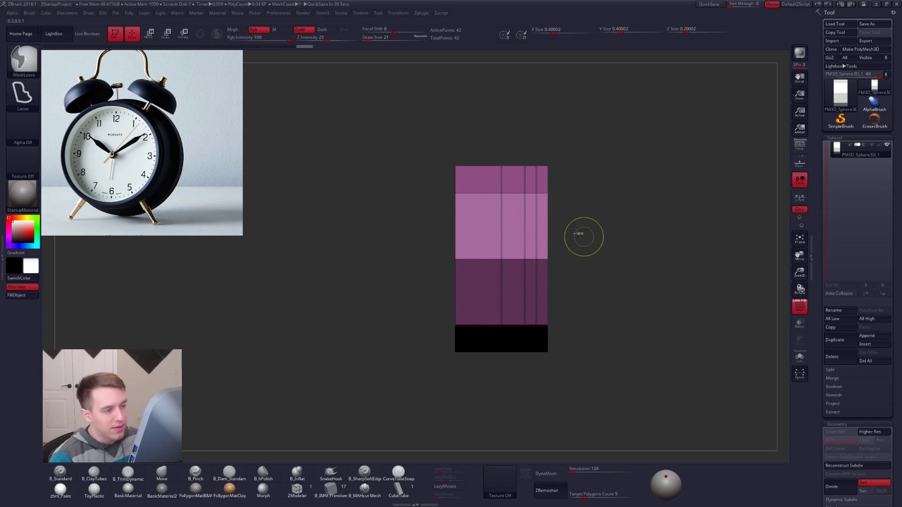
left_click(27, 53, "ctrl")
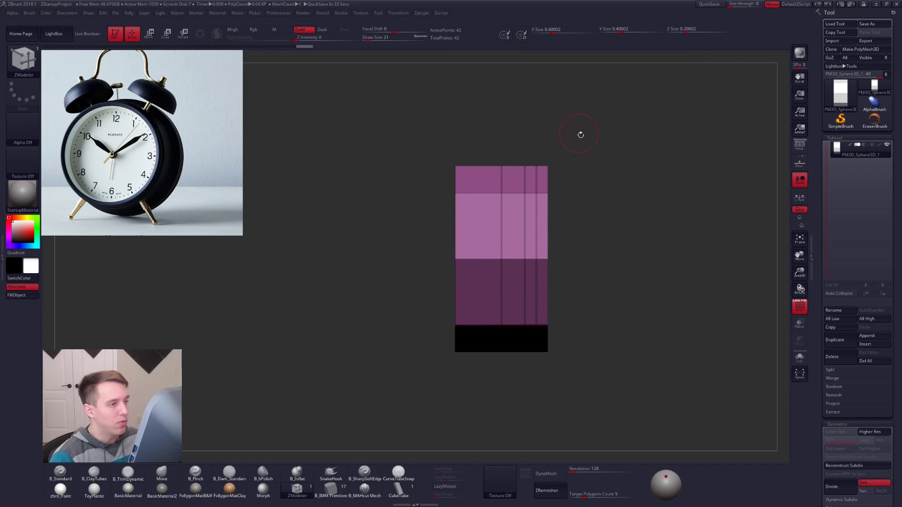
mouse_move(509, 195)
left_mouse_down("ctrl")
mouse_move(502, 295)
mouse_move(503, 199)
mouse_move(470, 221)
left_mouse_up("ctrl")
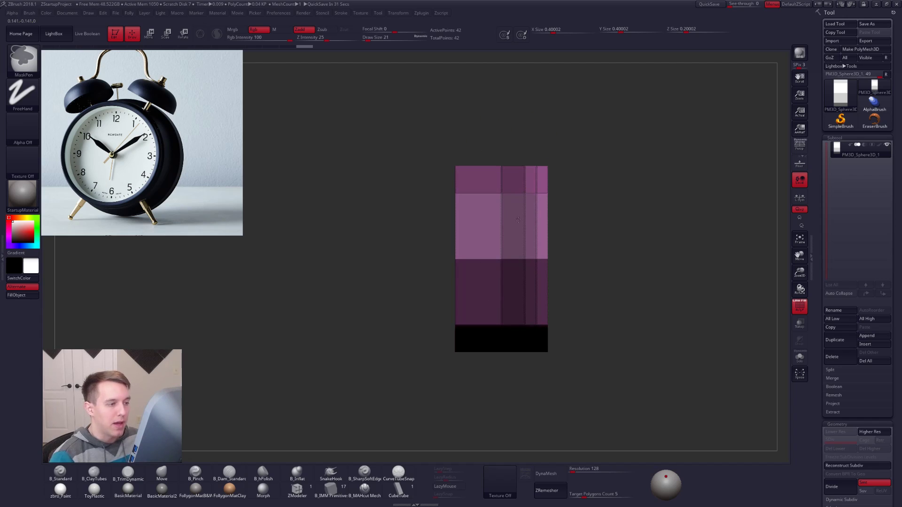
left_click_drag(623, 223, 647, 270, "ctrl")
key("b")
key("z")
key("m")
left_click_drag(619, 229, 592, 221, "alt")
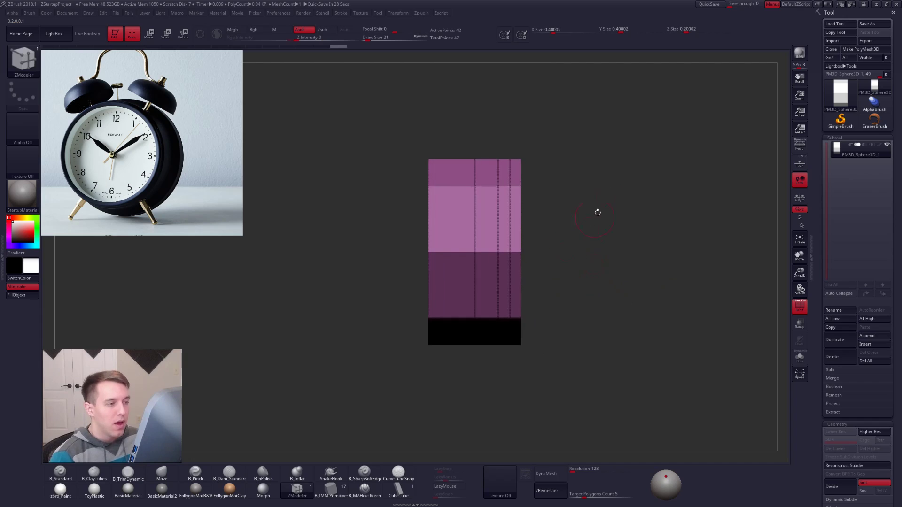
left_click_drag(644, 127, 485, 391, "ctrl")
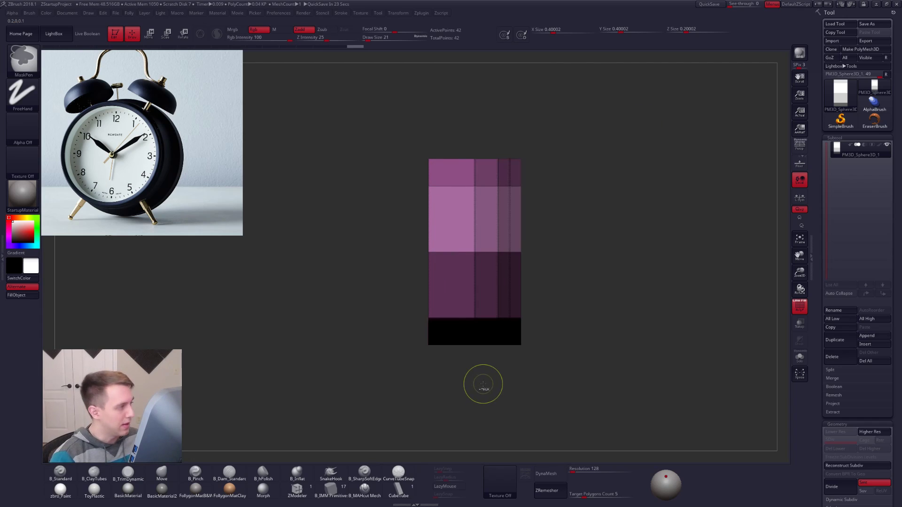
left_click(625, 210, "ctrl")
left_click_drag(623, 193, 603, 237, "ctrl")
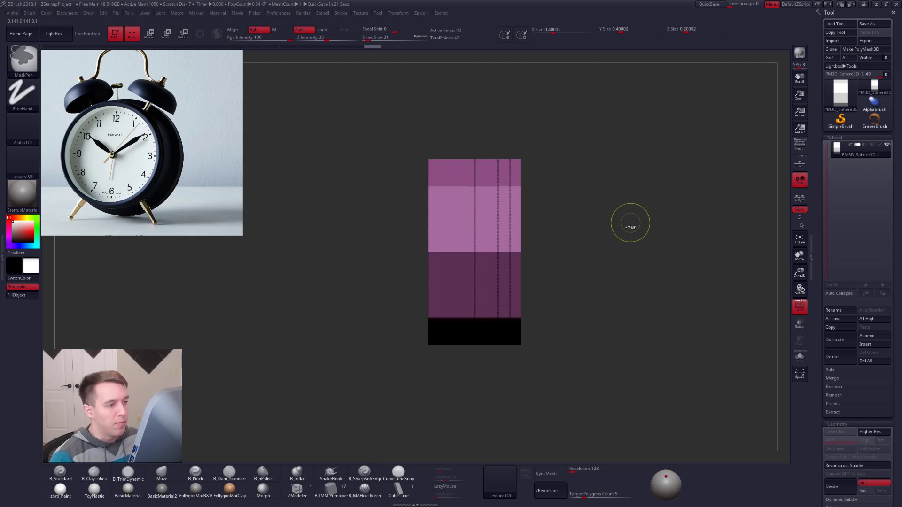
Switch the masking brush to MaskLasso and mask the cylinder except for the closely spaced loops and their cap
left_click(32, 57, "ctrl")
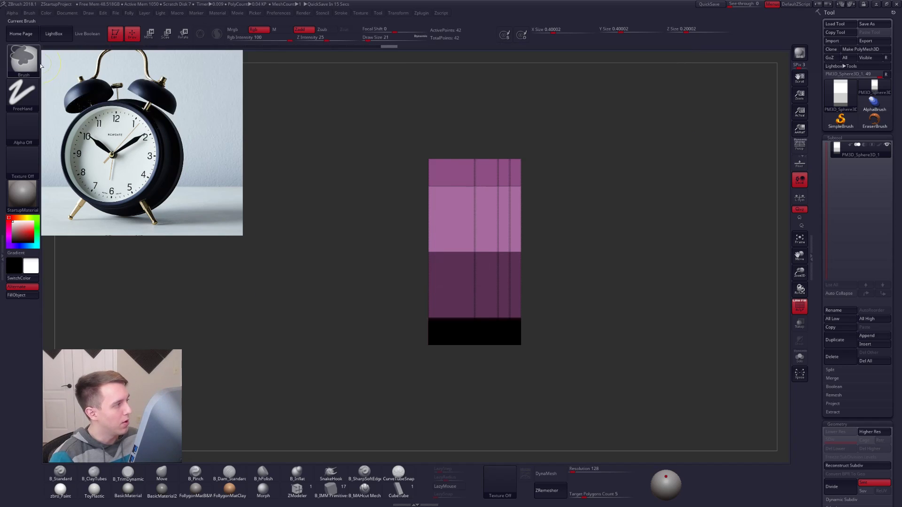
left_click(22, 58)
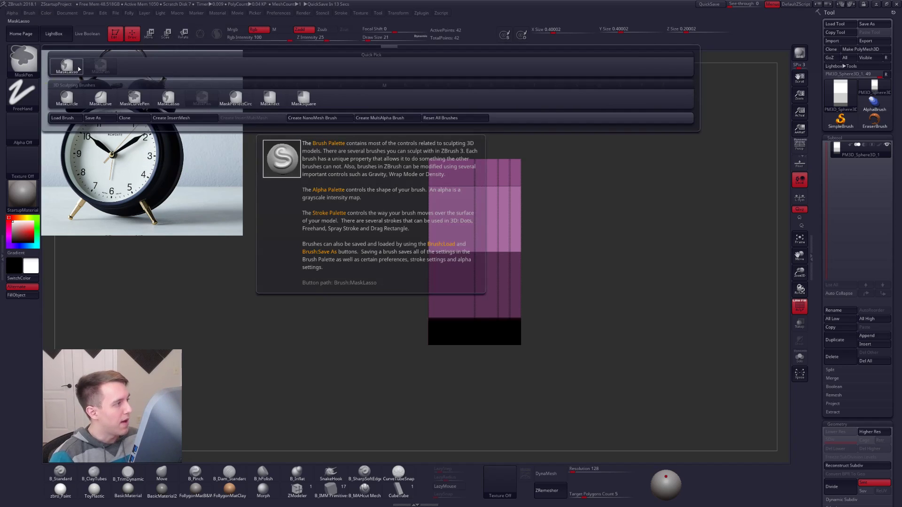
left_click(168, 98)
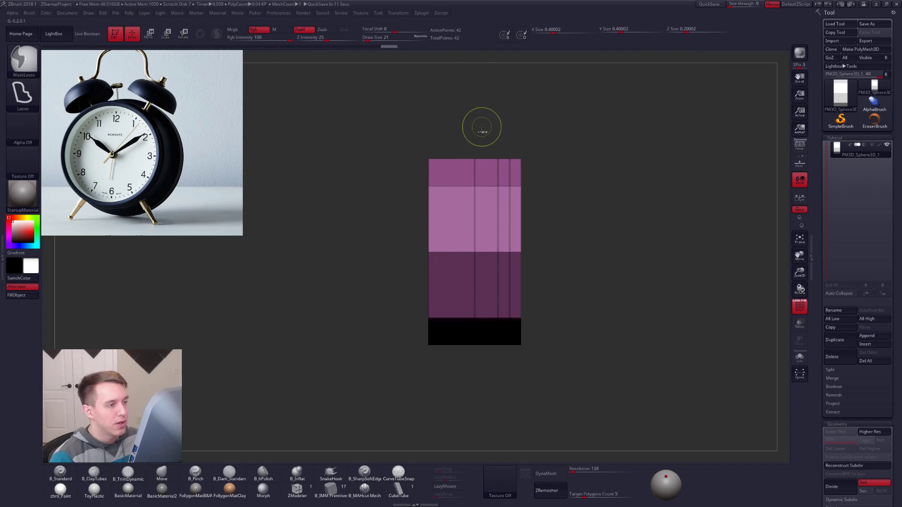
mouse_move(499, 133)
left_mouse_down()
mouse_move(667, 197)
mouse_move(604, 258)
mouse_move(595, 329)
mouse_move(571, 350)
mouse_move(481, 389)
left_mouse_up()
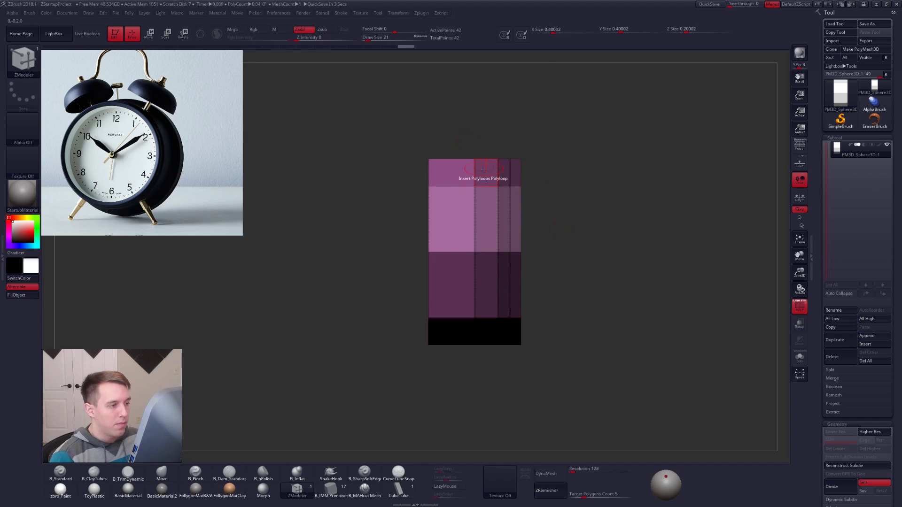
left_click(598, 191, "ctrl")
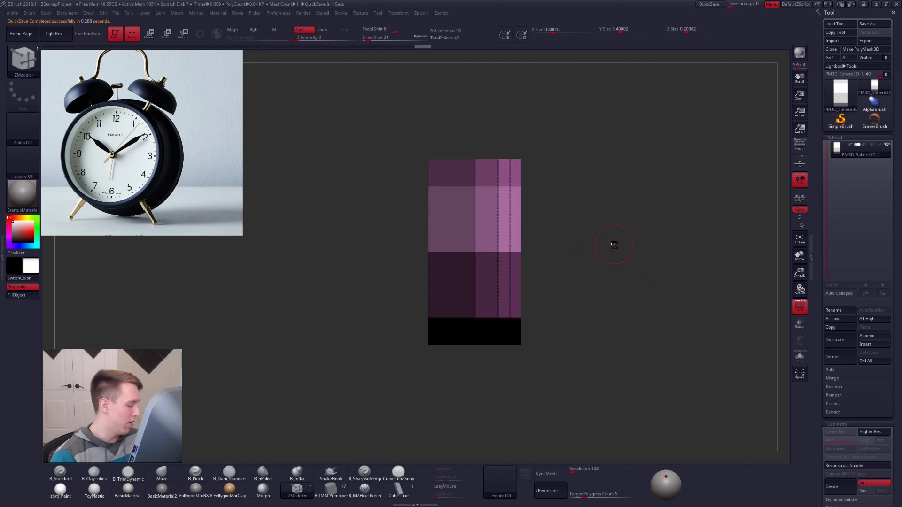
Scale the unmasked loops and cap outward from the cylinder's centre until the X and Y size is about 0.46
key("e")
left_click_drag(475, 300, 475, 333)
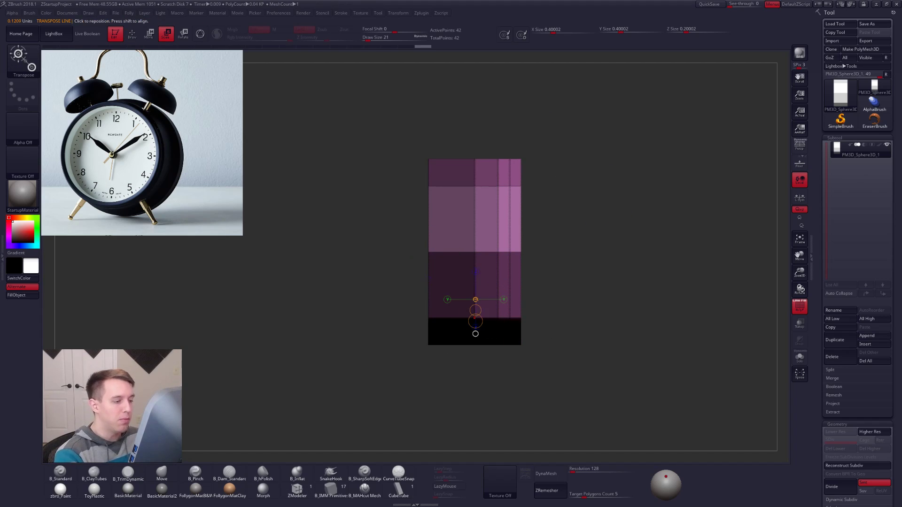
left_click(200, 34)
left_click(201, 36)
mouse_move(582, 273)
left_mouse_down()
mouse_move(534, 275)
mouse_move(545, 263)
mouse_move(612, 248)
left_mouse_up()
left_click_drag(554, 413, 565, 334, "shift")
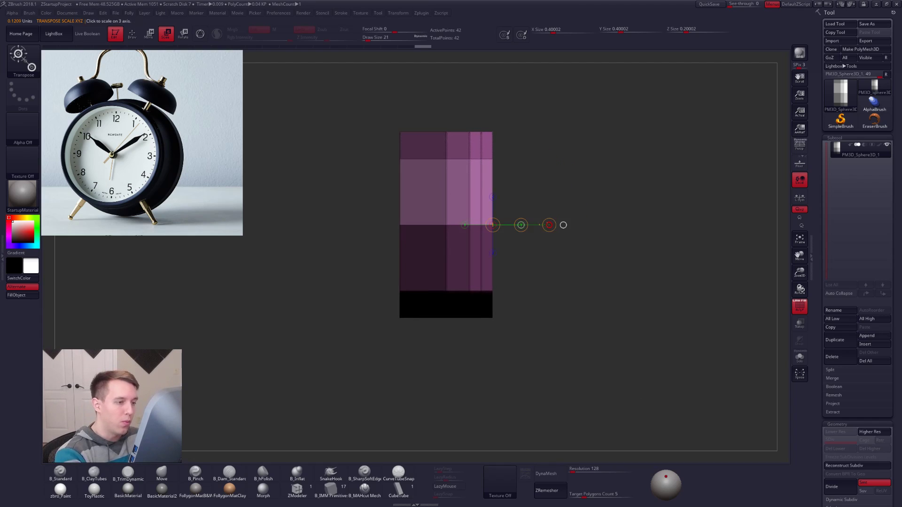
left_click_drag(549, 225, 550, 225)
right_click_drag(549, 225, 651, 417)
Preview the flared body with dynamic subdivision, clear the mask and return to the ZModeler brush
key("d")
right_click_drag(328, 325, 535, 324)
right_click_drag(537, 253, 519, 252)
right_click_drag(571, 391, 605, 381)
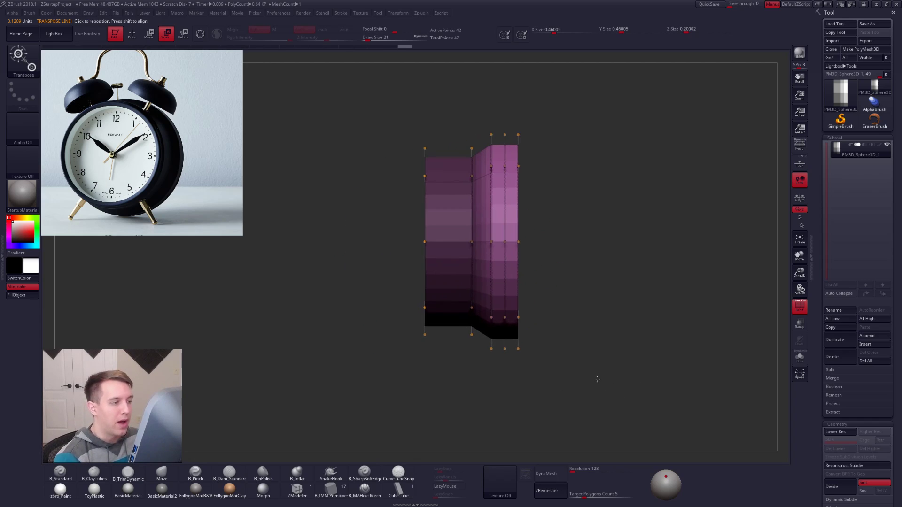
key("q")
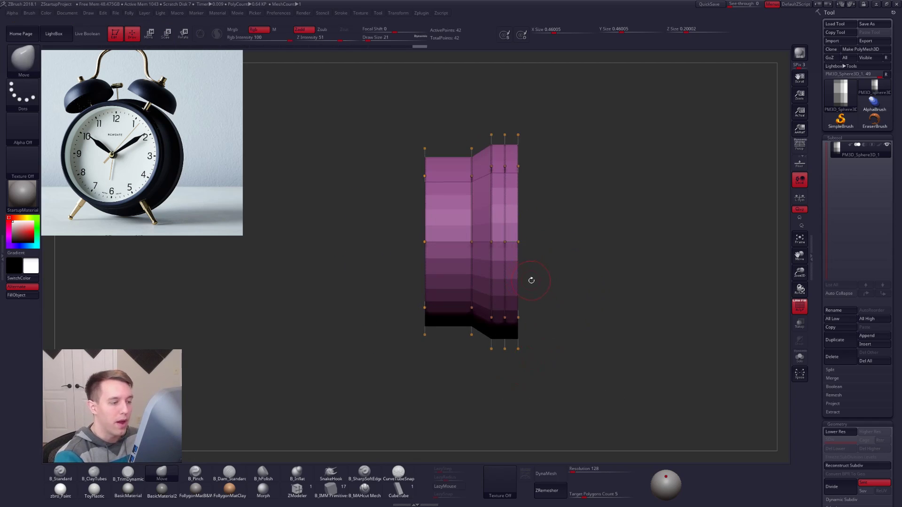
left_click(303, 496)
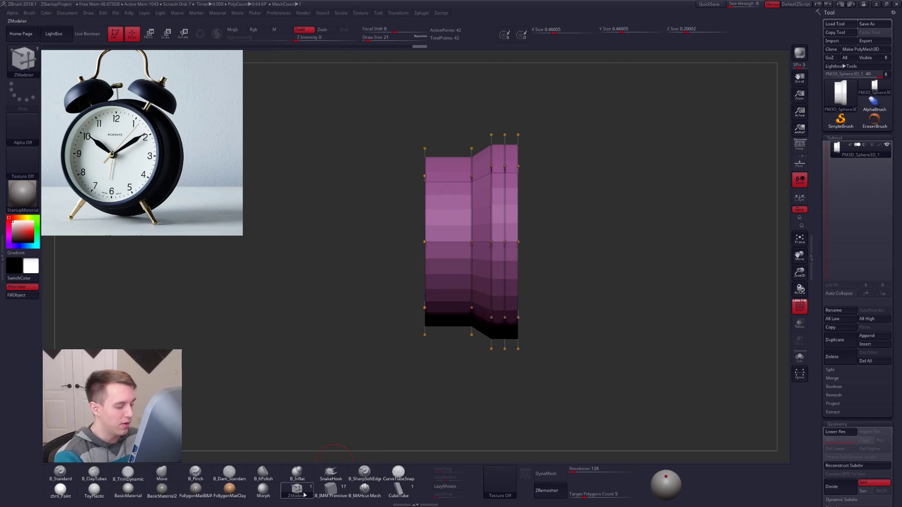
Turn off dynamic subdivision and check the flared body's low-poly side profile
key("shift+d")
left_click(490, 221)
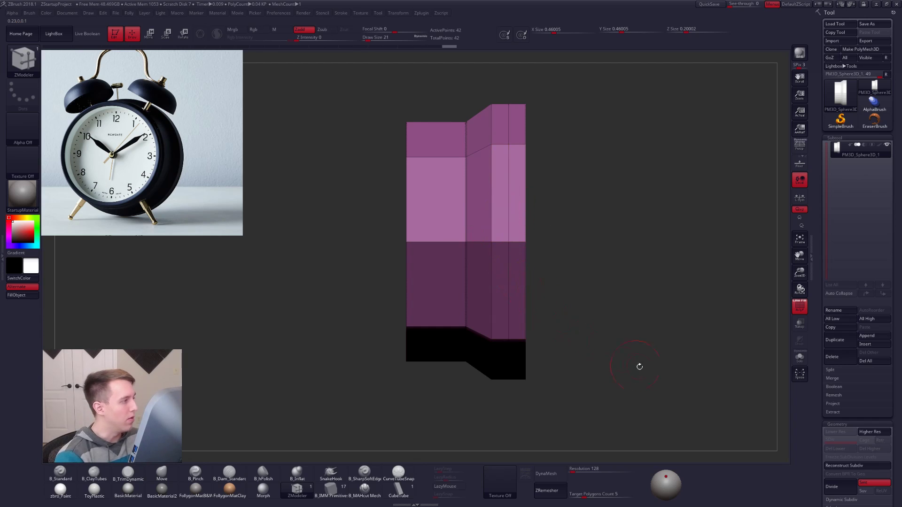
key("ctrl+z")
mouse_move(554, 326)
right_mouse_down("alt")
mouse_move(616, 345)
mouse_move(554, 327)
mouse_move(536, 303)
right_mouse_up("alt")
key("d")
key("shift+d")
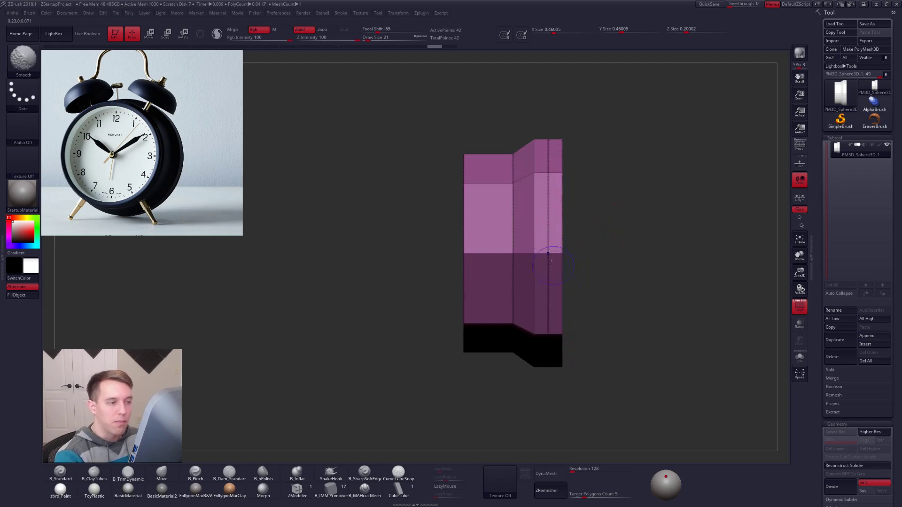
Mask everything except the middle loop at the base of the flare and move that loop toward the narrower cap
mouse_move(520, 150)
left_mouse_down("ctrl")
mouse_move(505, 135)
mouse_move(496, 282)
mouse_move(500, 388)
mouse_move(520, 393)
left_mouse_up("ctrl")
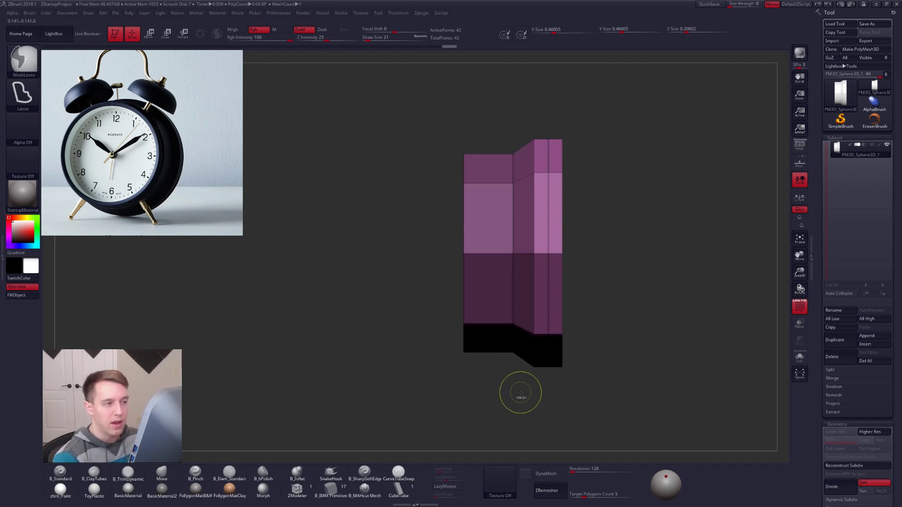
left_click(604, 306, "ctrl")
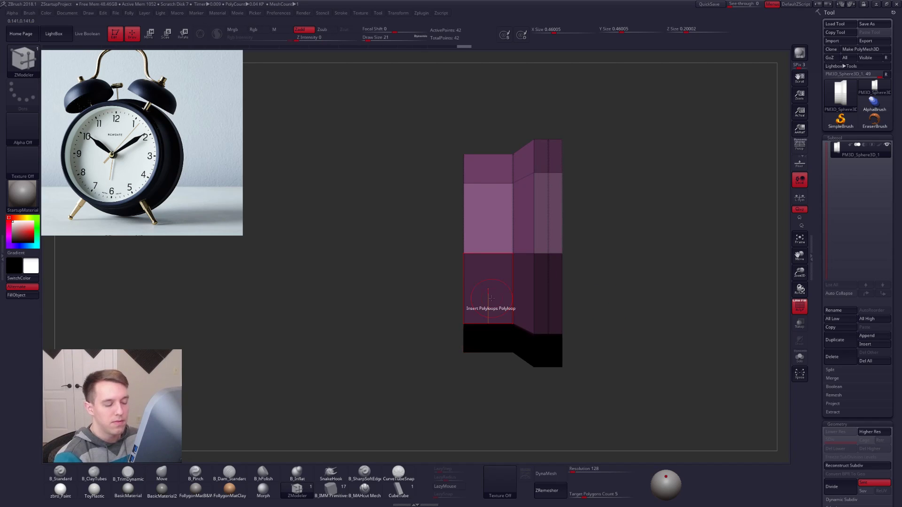
key("w")
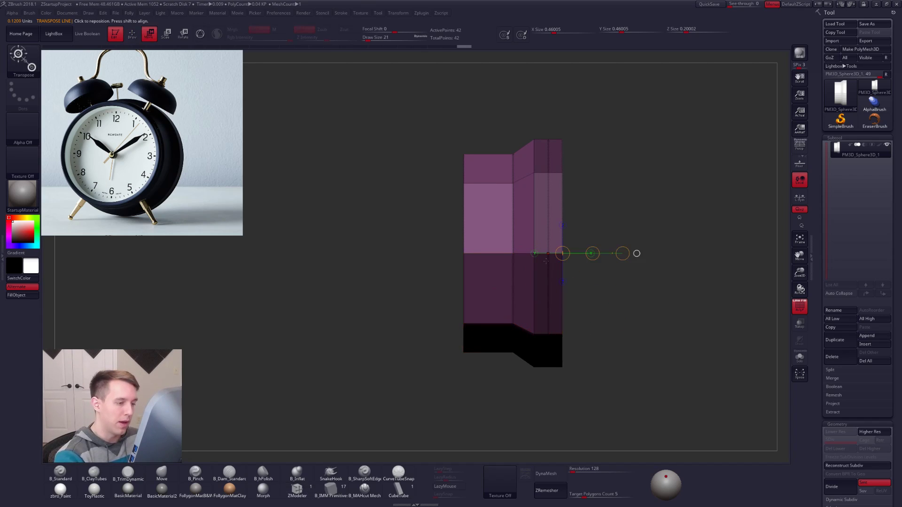
left_click_drag(527, 280, 697, 279)
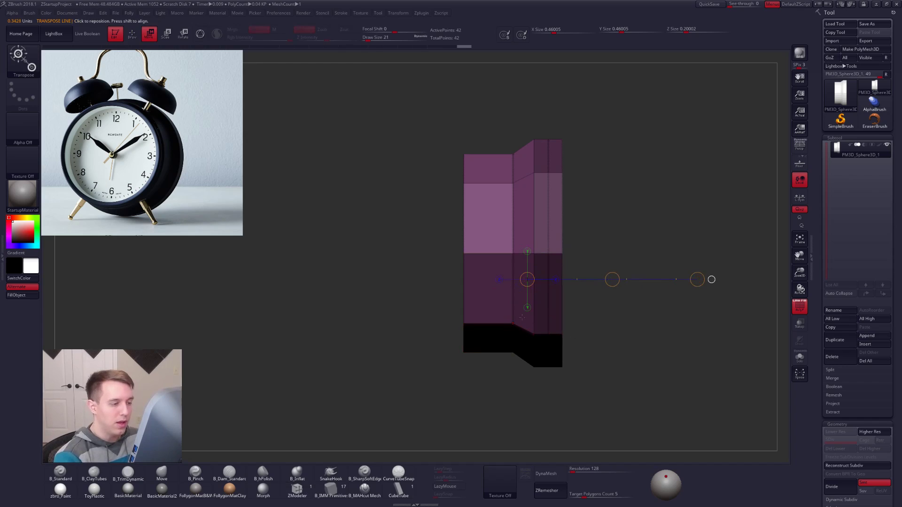
left_click_drag(612, 279, 578, 288)
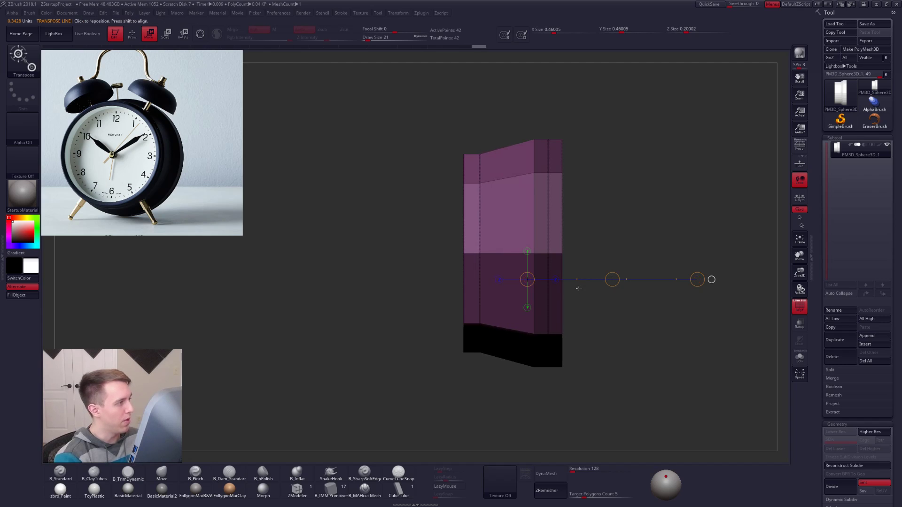
Set up a Scale transpose line from the narrower cap's centre out past its rim
left_click_drag(611, 378, 613, 404)
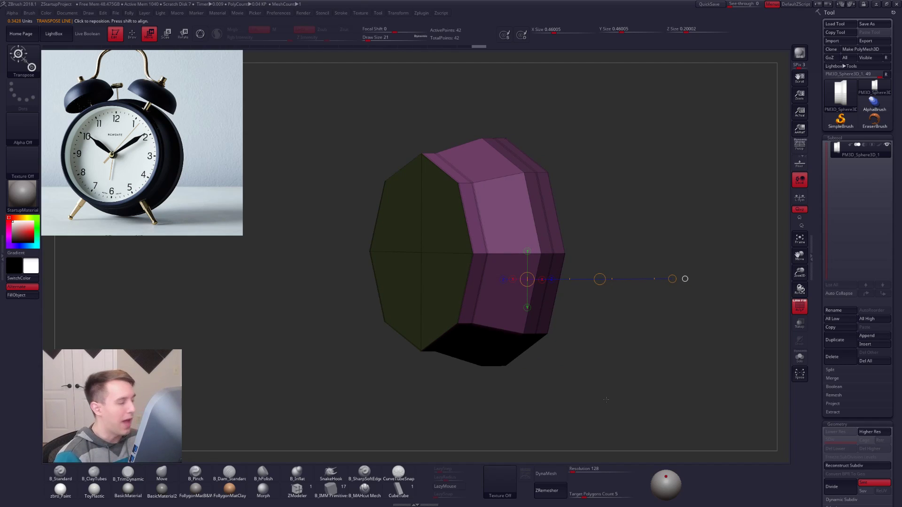
left_click_drag(435, 253, 277, 253)
mouse_move(520, 352)
left_mouse_down()
mouse_move(578, 353)
mouse_move(534, 353)
mouse_move(550, 350)
mouse_move(479, 316)
left_mouse_up()
left_click_drag(479, 316, 524, 334, "alt")
left_click_drag(446, 272, 630, 272, "shift")
left_click_drag(587, 306, 577, 315)
key("e")
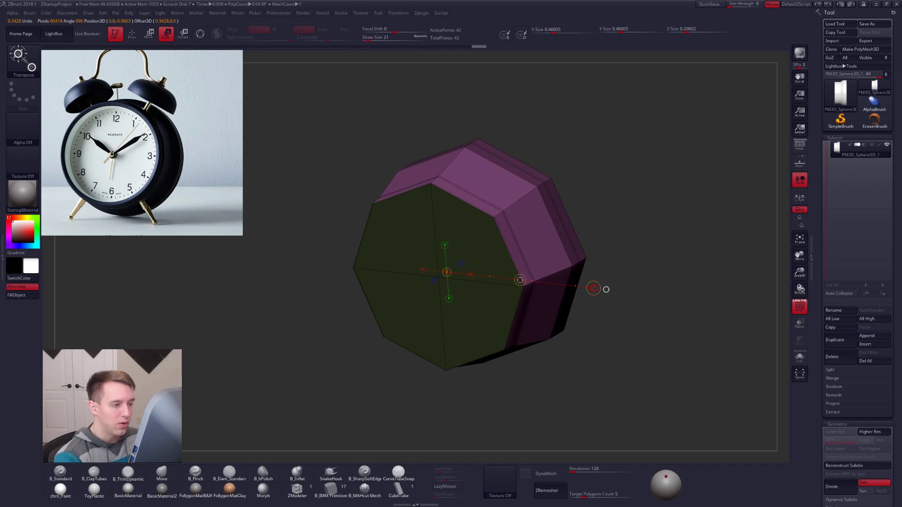
Preview the reshaped body with dynamic subdivision, return to its side profile and clear the mask
key("ctrl+d")
left_click_drag(580, 313, 589, 308, "shift")
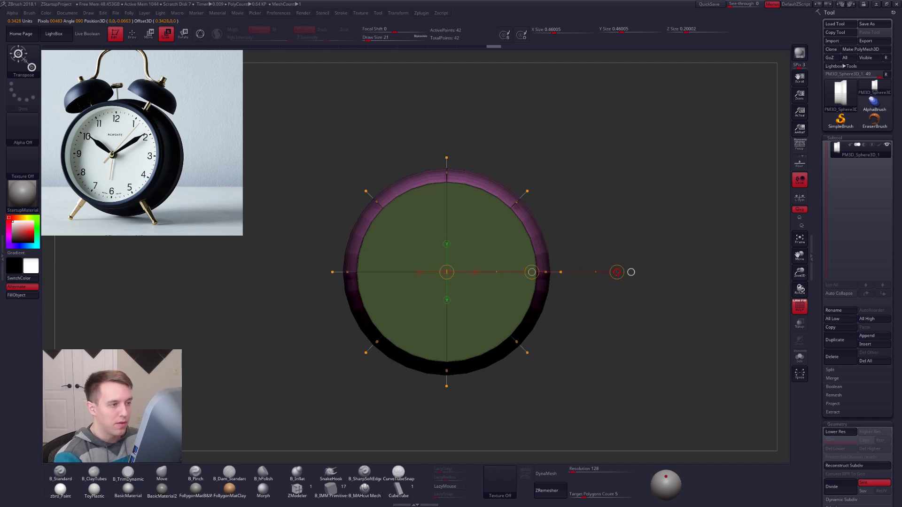
left_click_drag(638, 398, 610, 394)
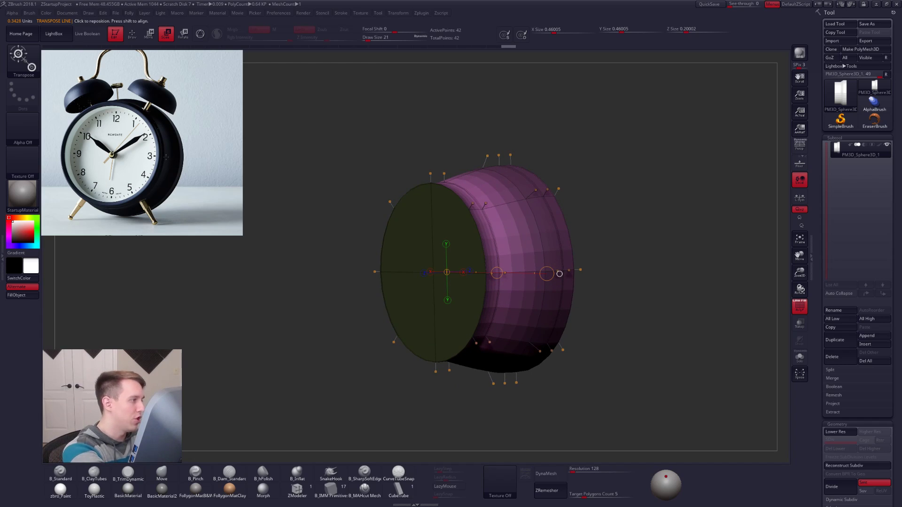
key("q")
mouse_move(604, 334)
left_mouse_down("ctrl")
mouse_move(608, 323)
mouse_move(586, 336)
left_mouse_up("ctrl")
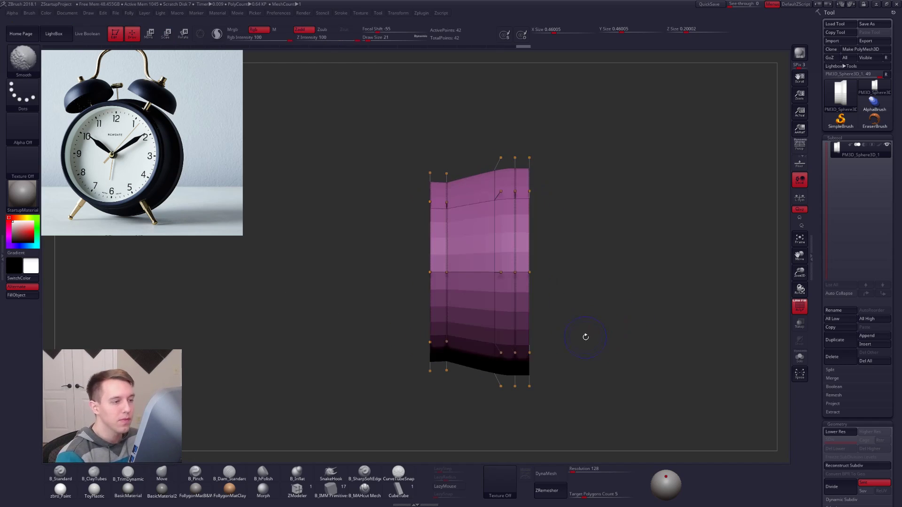
Mask everything except the loop at the start of the wide section and move it toward the narrower cap
key("shift+d")
mouse_move(504, 149)
left_mouse_down("ctrl")
mouse_move(486, 350)
mouse_move(504, 428)
mouse_move(501, 411)
left_mouse_up("ctrl")
left_click(502, 410, "ctrl")
key("shift+d")
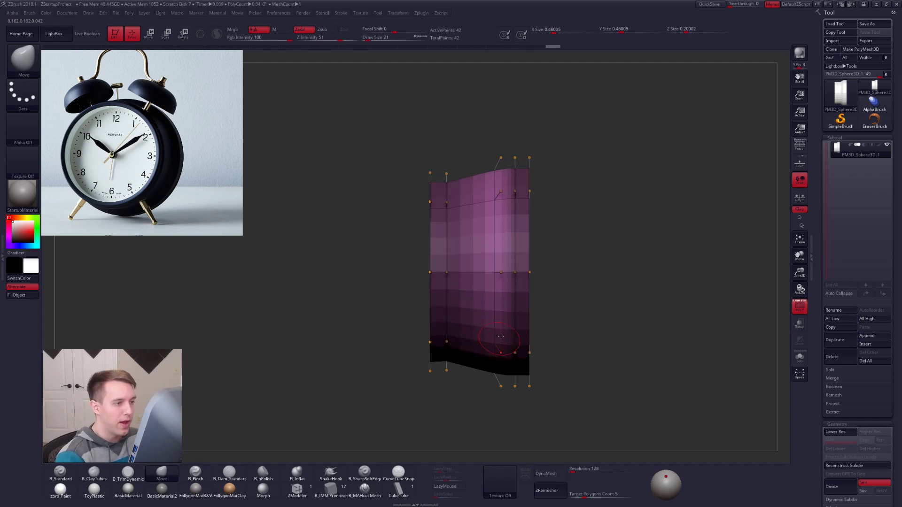
key("w")
mouse_move(501, 310)
left_mouse_down()
mouse_move(570, 309)
mouse_move(517, 313)
left_mouse_up()
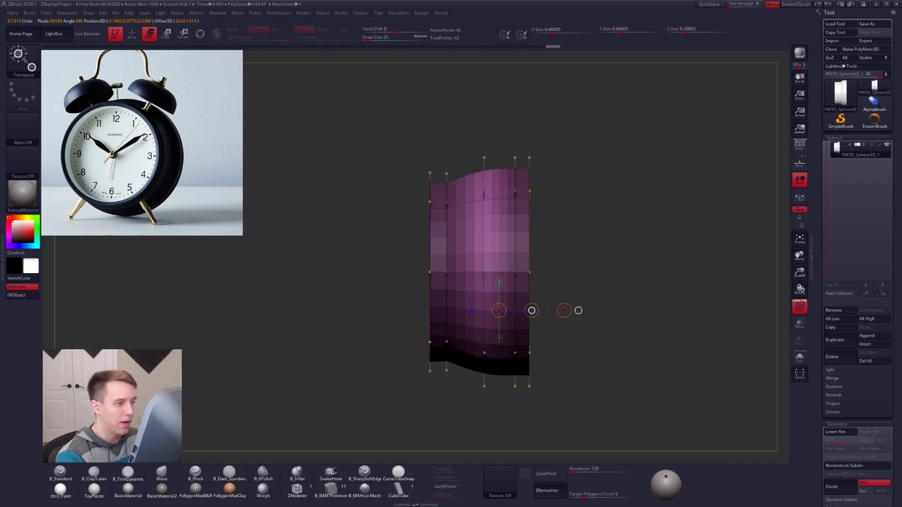
Scale the unmasked loop slightly outward until the body's X and Y size is about 0.466
right_click_drag(515, 357, 531, 353)
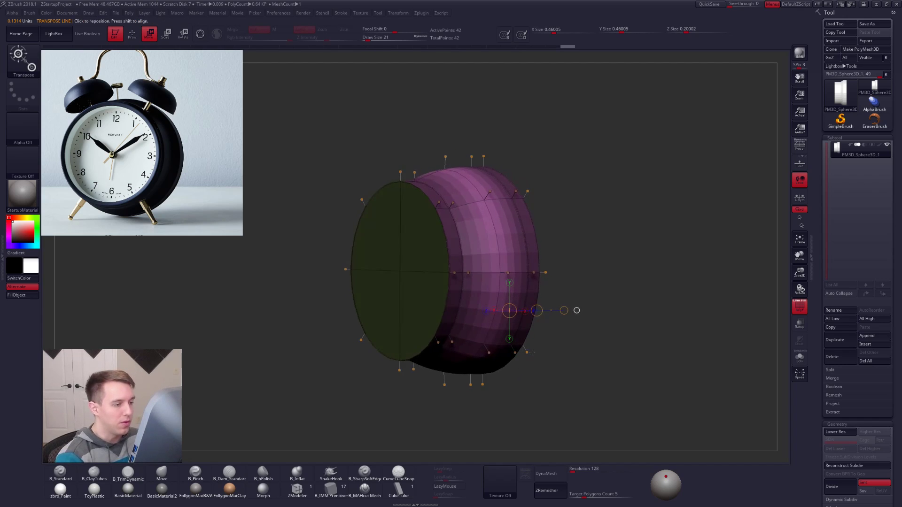
left_click_drag(444, 272, 384, 278)
key("e")
right_click_drag(384, 278, 455, 307)
key("ctrl+z")
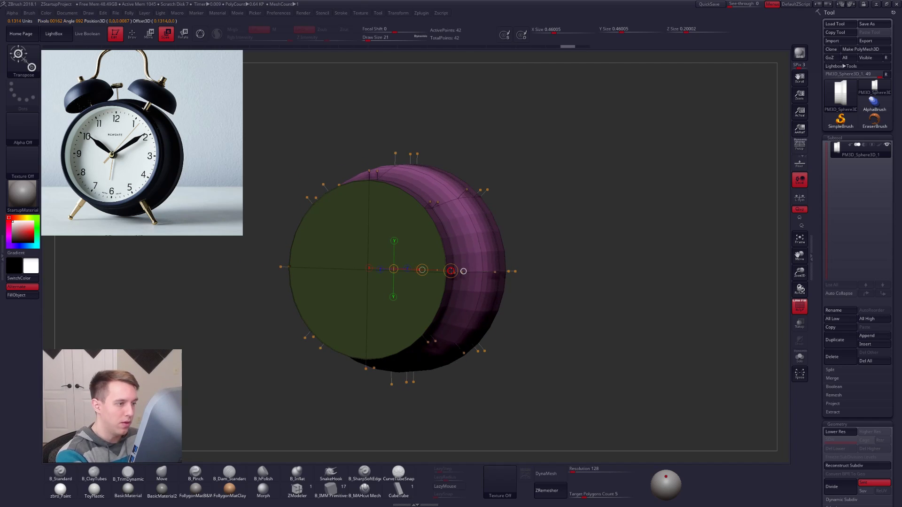
left_click_drag(451, 270, 457, 271)
Clear the mask and turn off dynamic subdivision to return to the low-poly side profile
key("q")
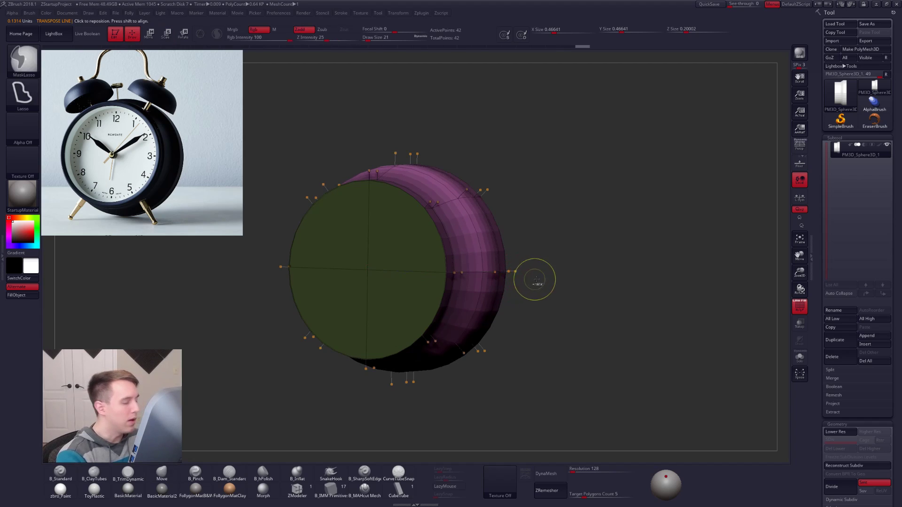
key("shift+d")
key("shift+d")
left_click_drag(590, 396, 659, 374)
key("XF86AudioLowerVolume")
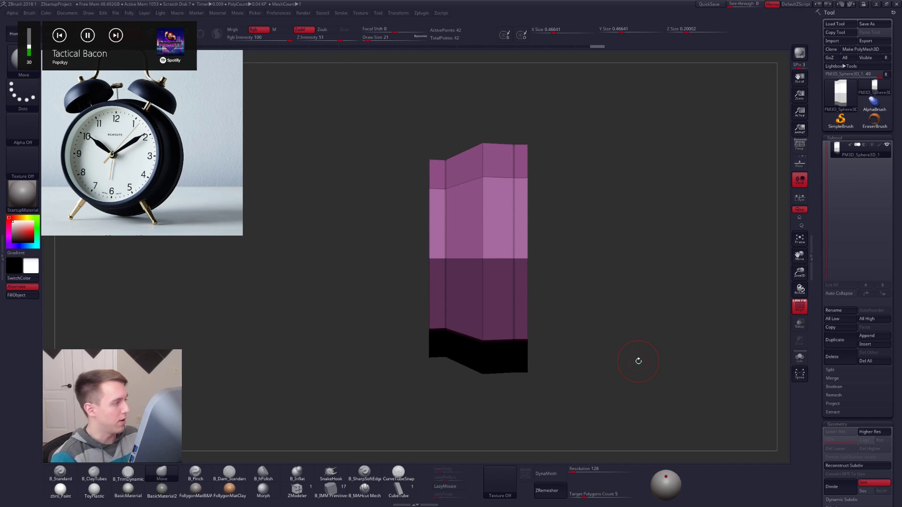
Switch to the ZModeler brush and angle the low-poly body to expose its side polygons
key("b")
key("z")
key("m")
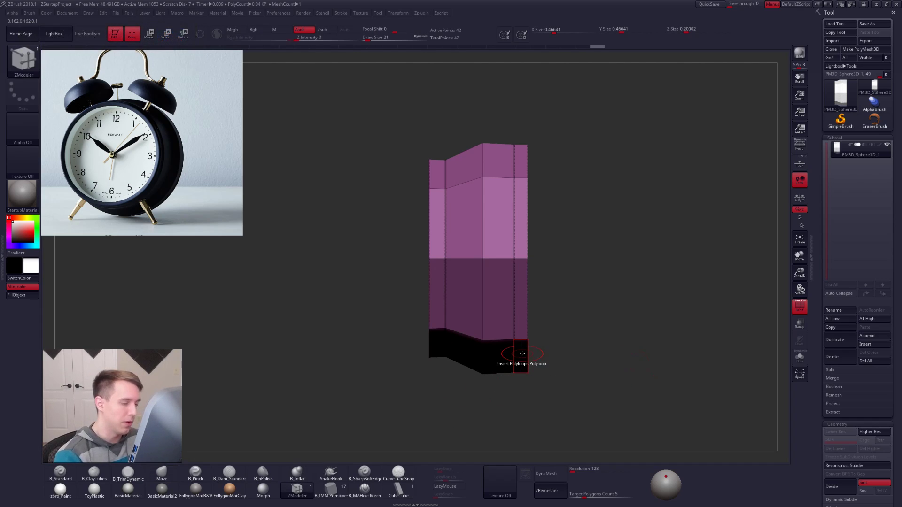
right_click_drag(504, 244, 497, 220)
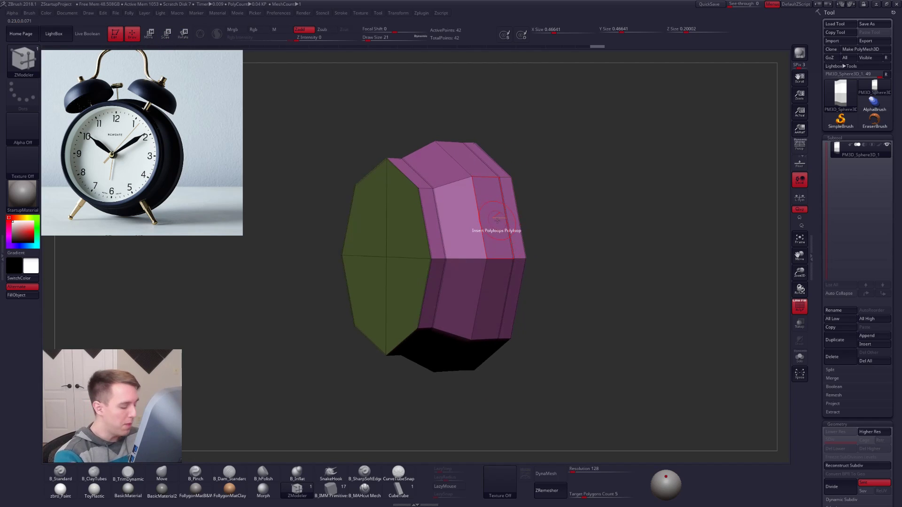
key("XF86AudioLowerVolume")
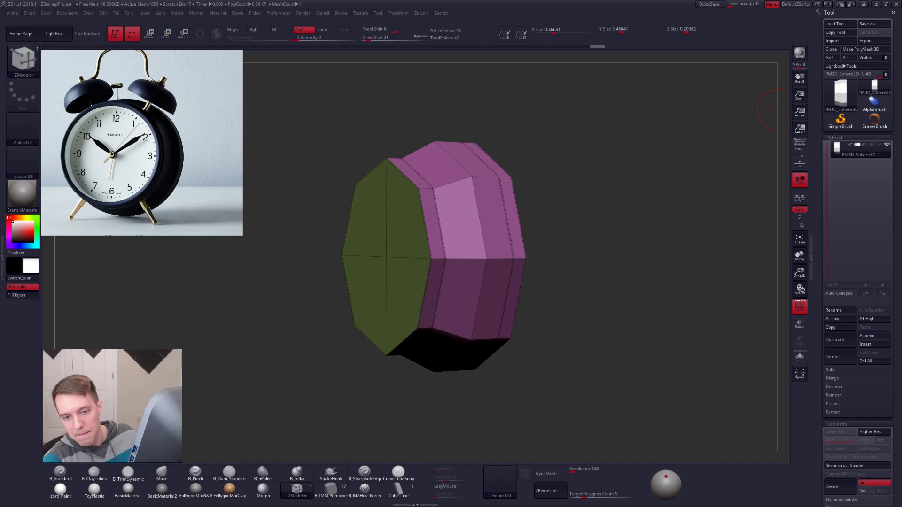
key("XF86AudioLowerVolume")
key("XF86AudioLowerVolume")
key("XF86AudioLowerVolume")
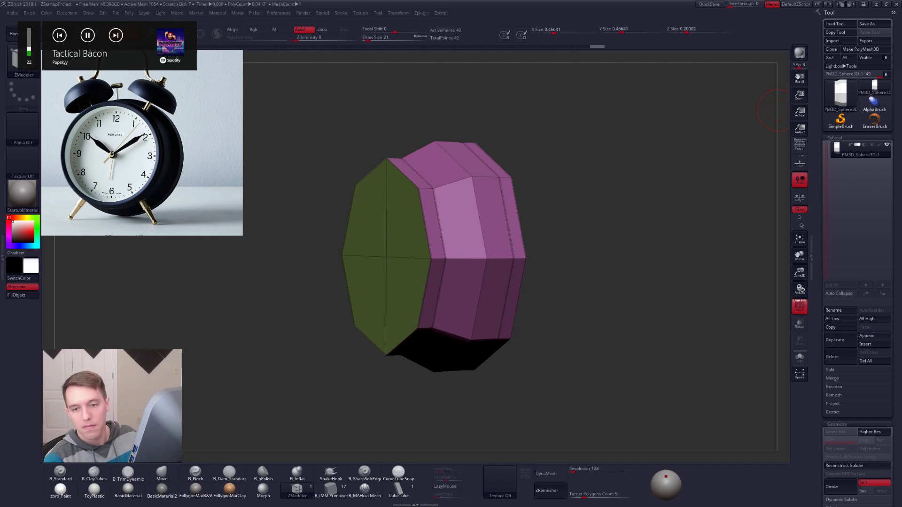
key("XF86AudioNext")
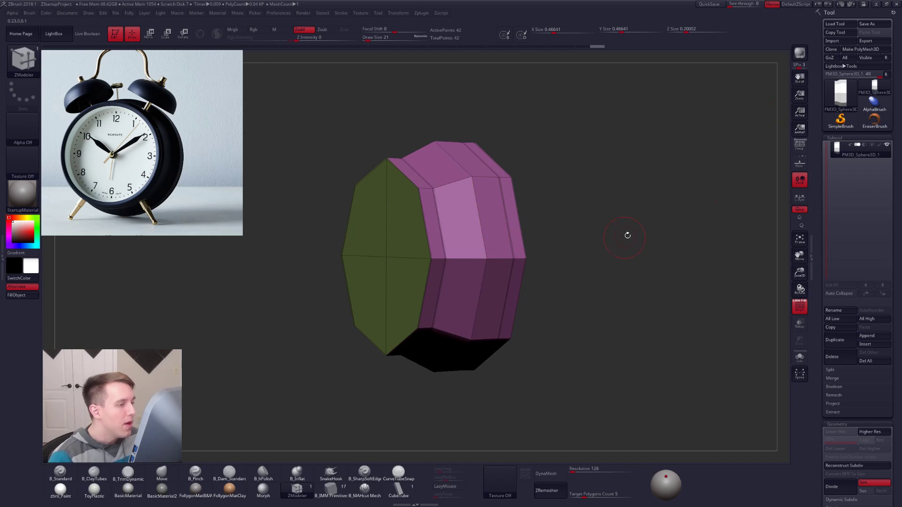
Set the ZModeler polygon action to Extrude with target A Single Poly and extrude one side polygon of the wide section outward
right_click_drag(489, 211, 517, 261, "alt")
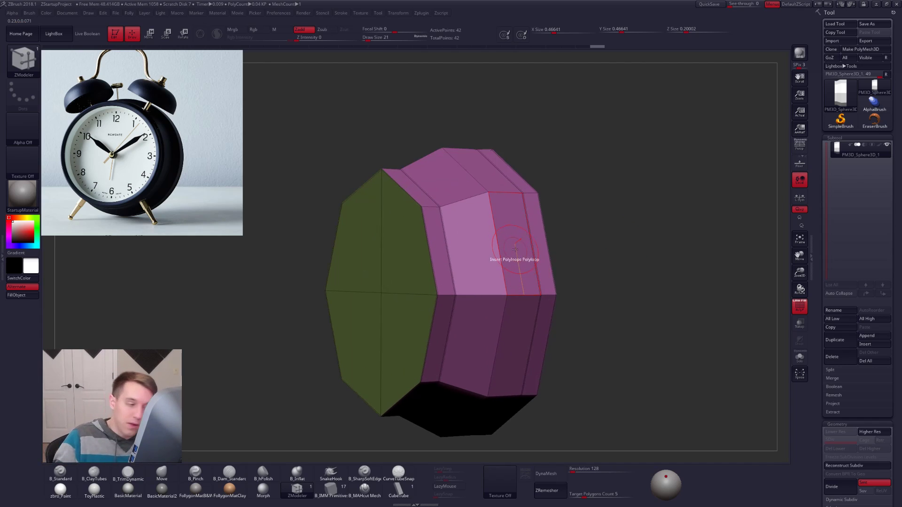
key("space")
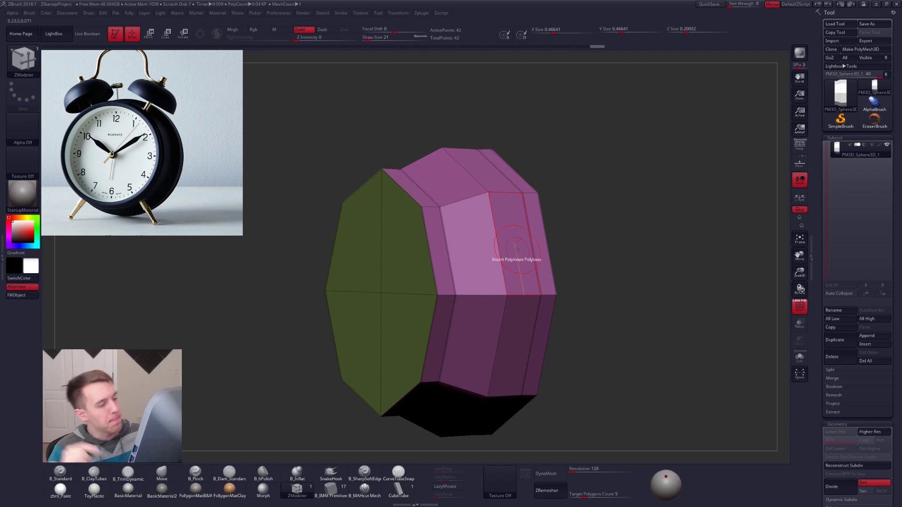
key("space")
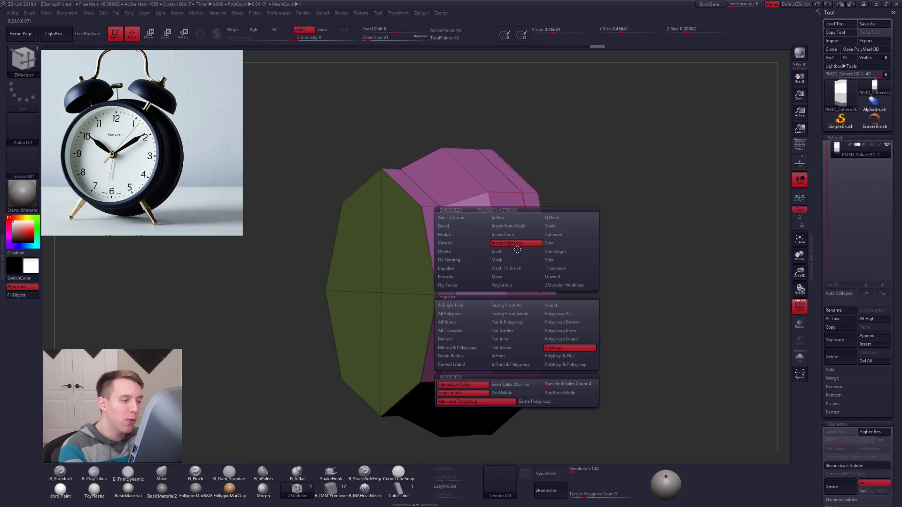
left_click(465, 278)
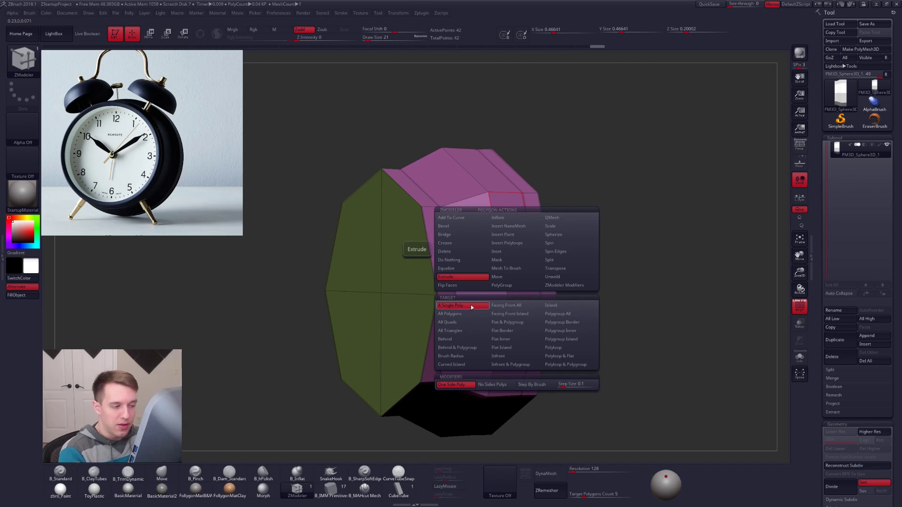
left_click_drag(515, 254, 558, 242)
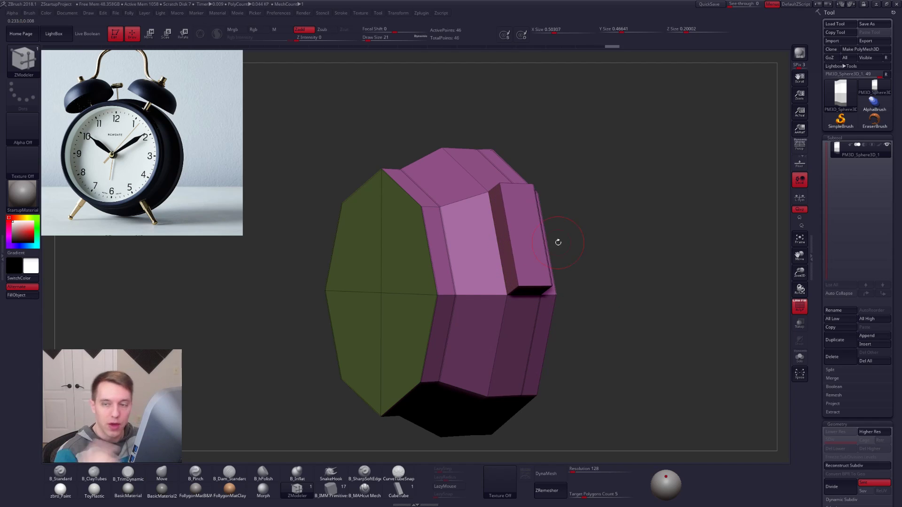
Undo the single-polygon extrusion on the wide section
mouse_move(609, 330)
left_mouse_down()
mouse_move(628, 338)
mouse_move(602, 346)
left_mouse_up()
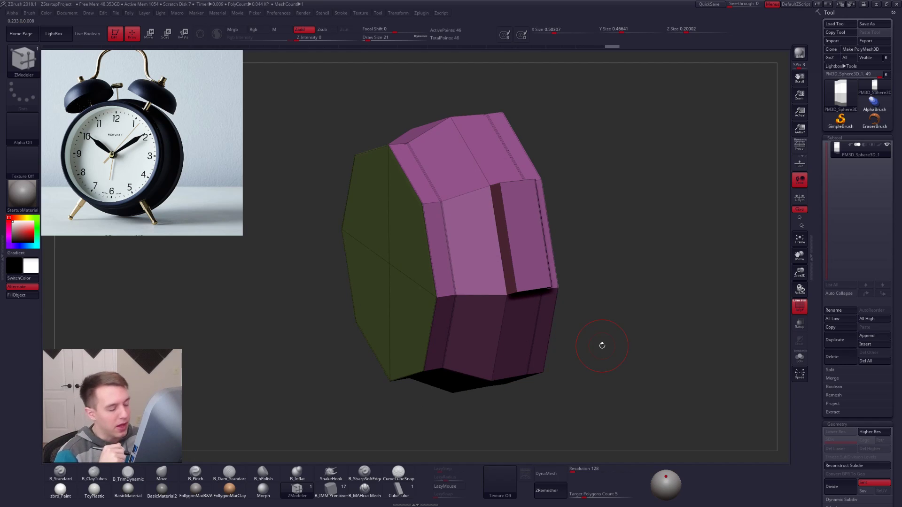
key("ctrl")
key("ctrl+z")
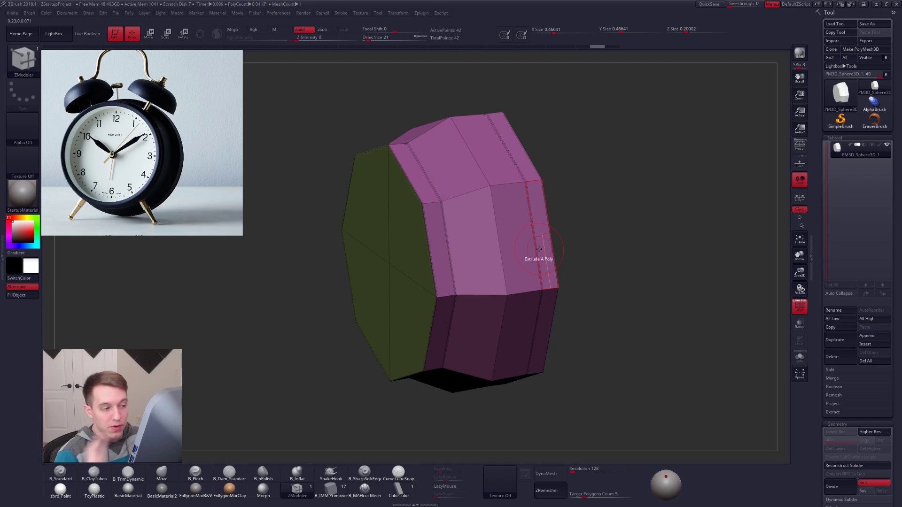
Set the Extrude target to Polyloop and extrude the narrow loop at the body's wide end outward to an X and Y size of about 0.489
key("space")
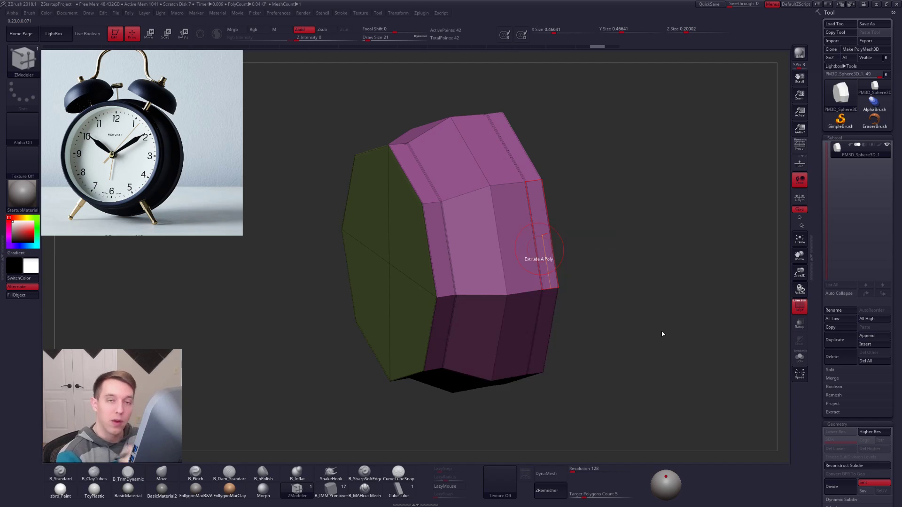
left_click_drag(663, 334, 653, 343)
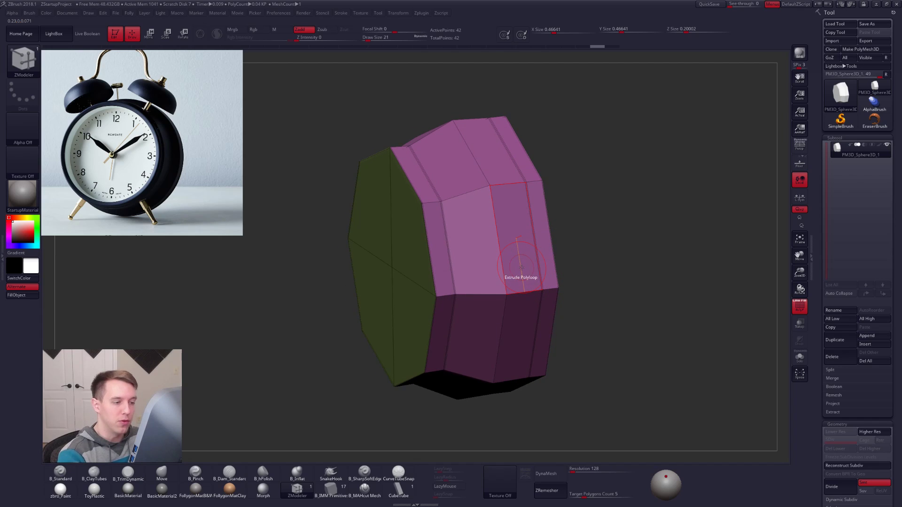
left_click(547, 269)
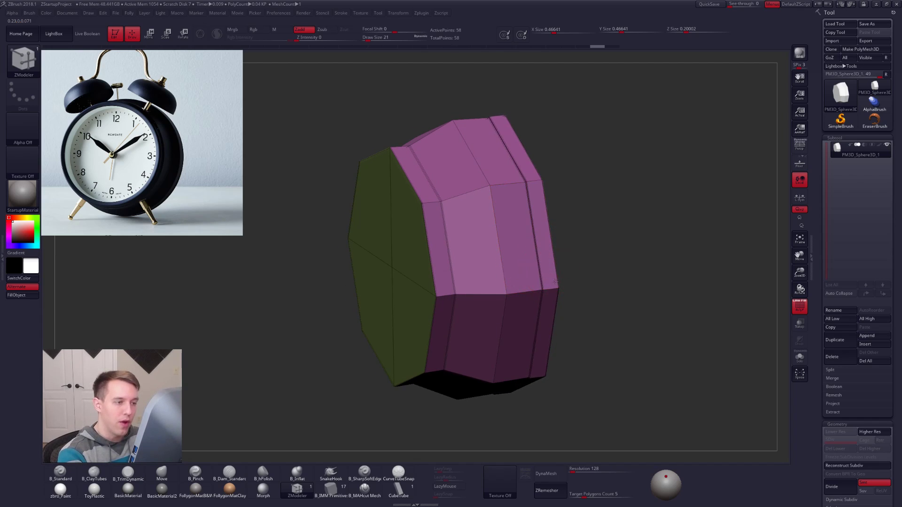
left_click_drag(551, 277, 581, 301)
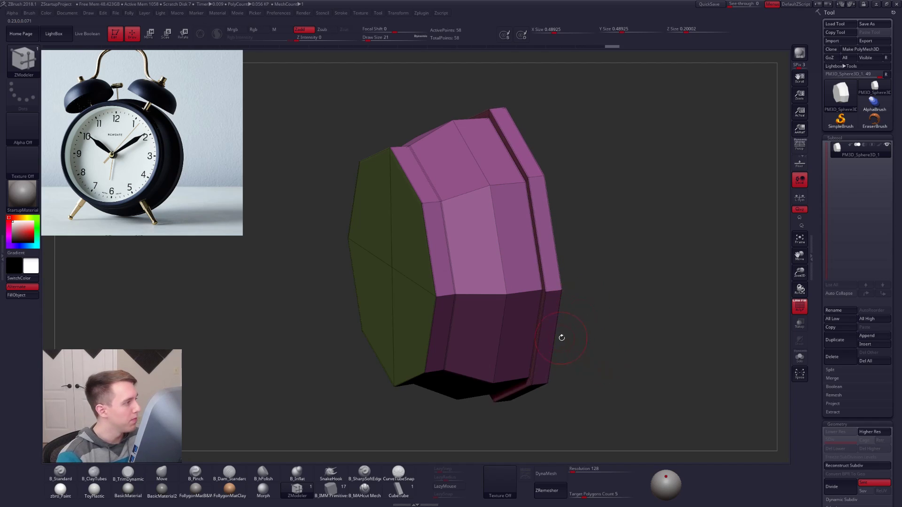
Preview the extruded rim with dynamic subdivision, undo the extrusion and return to the low-poly body
left_click_drag(577, 337, 590, 334)
key("ctrl+d")
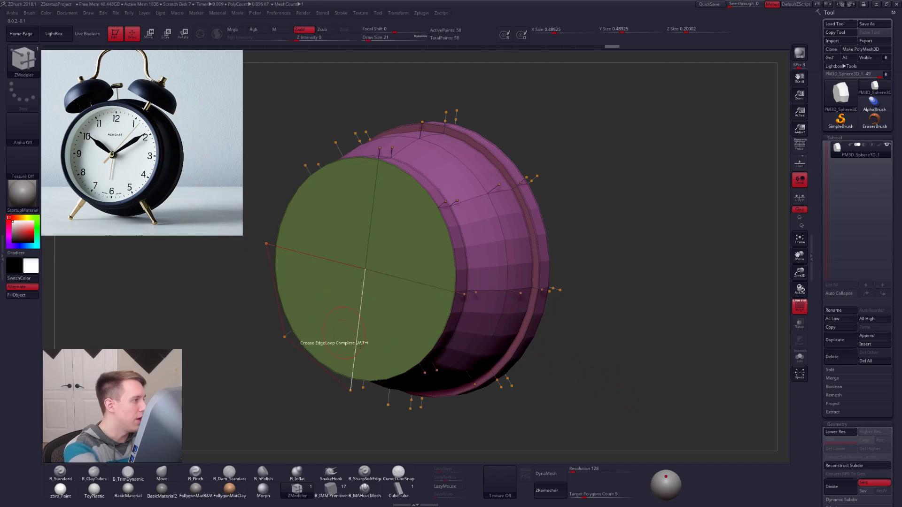
left_click_drag(565, 323, 577, 338)
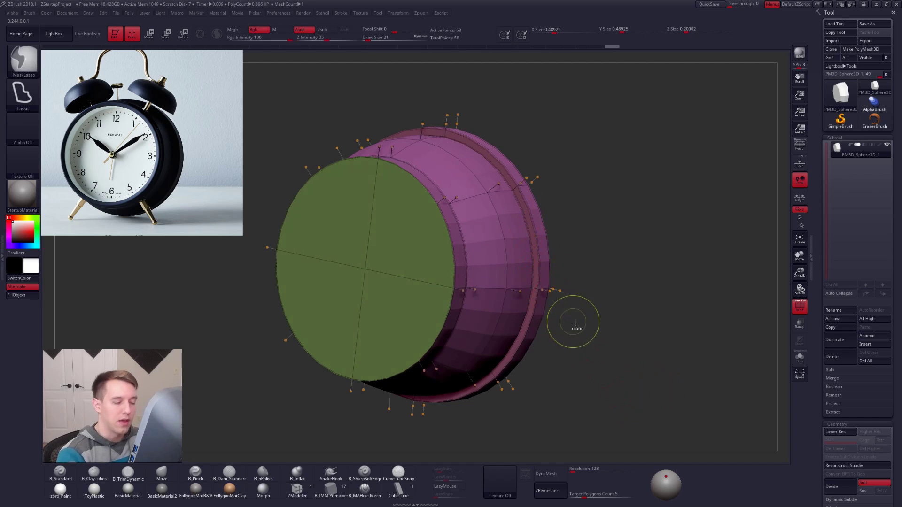
key("ctrl+z")
key("shift+d")
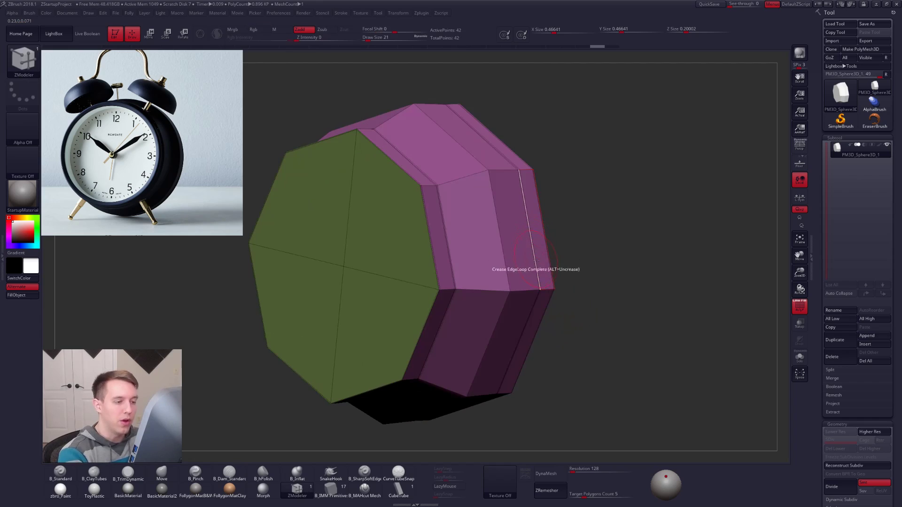
Extrude the wide end's narrow loop outward to an X and Y size of about 0.482 and preview it with dynamic subdivision
key("ctrl+shift+z")
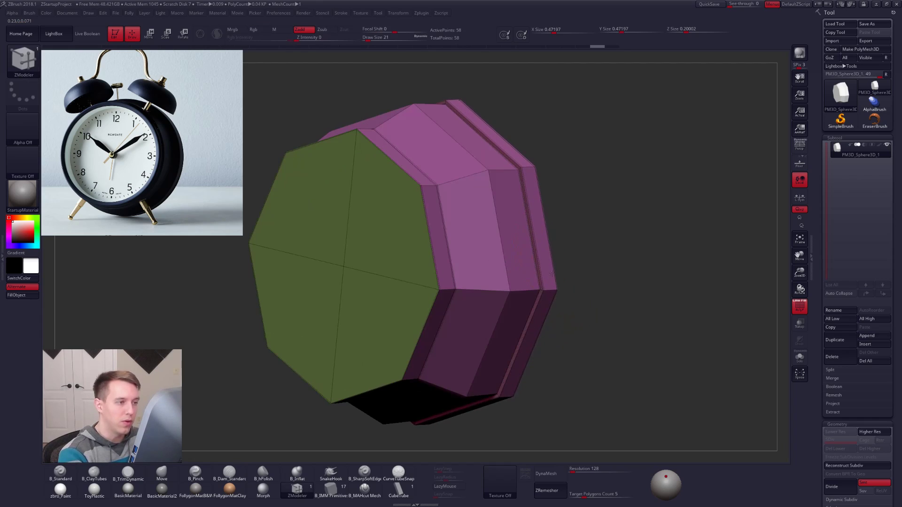
left_click_drag(553, 275, 556, 276)
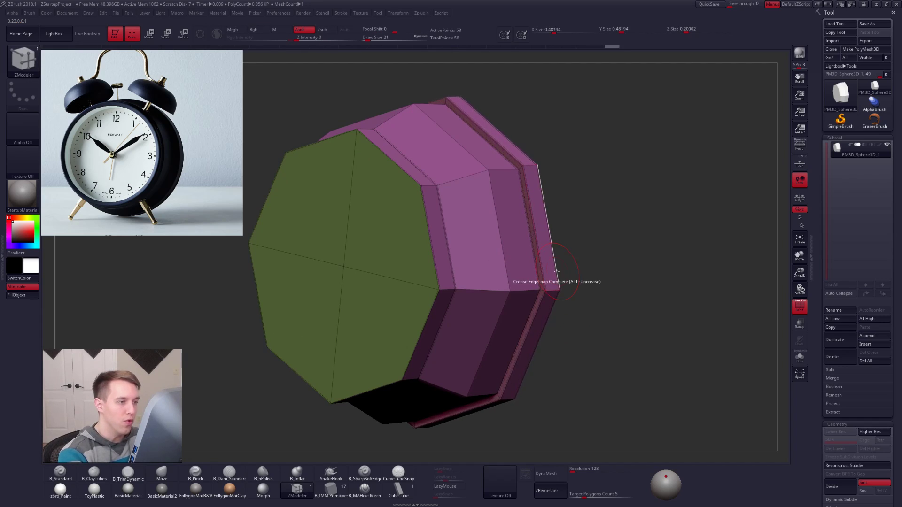
key("d")
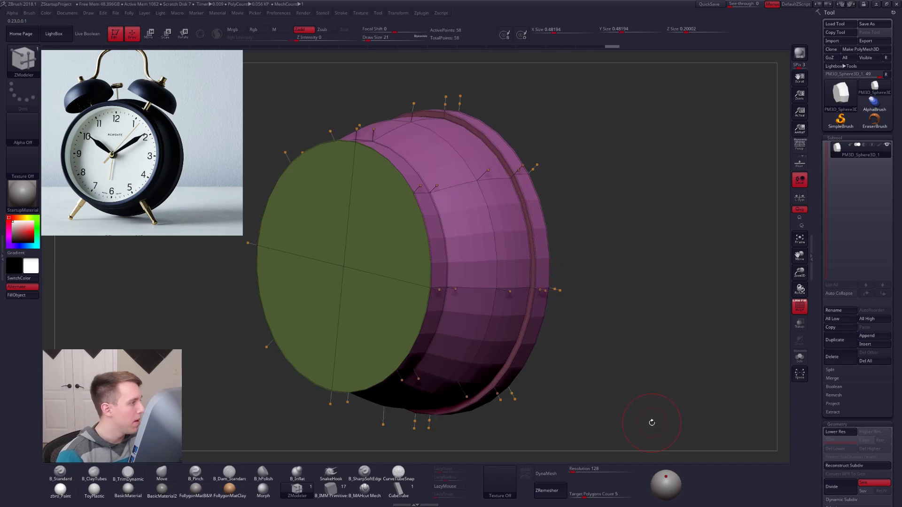
Return to the body's side profile and place a horizontal Transpose Move line starting at the extruded rim
left_click_drag(658, 423, 617, 405, "shift")
key("shift+d")
mouse_move(531, 265)
left_mouse_down()
mouse_move(517, 254)
mouse_move(519, 188)
left_mouse_up()
mouse_move(516, 115)
left_mouse_down("ctrl")
mouse_move(495, 282)
mouse_move(498, 435)
mouse_move(513, 429)
left_mouse_up("ctrl")
key("d")
left_click_drag(559, 379, 563, 422, "alt")
key("w")
mouse_move(516, 284)
left_mouse_down("shift")
mouse_move(583, 285)
mouse_move(550, 285)
mouse_move(558, 287)
left_mouse_up("shift")
left_click_drag(561, 366, 494, 327, "alt")
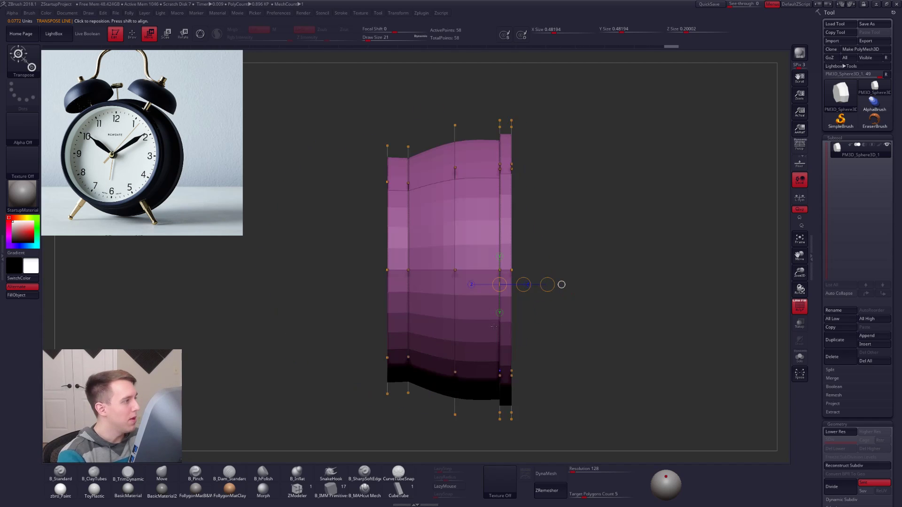
On the low-poly body, mask everything except the extruded rim and scale the rim inward until the X and Y size is about 0.468
key("shift+d")
mouse_move(491, 103)
left_mouse_down("ctrl")
mouse_move(599, 225)
mouse_move(492, 435)
left_mouse_up("ctrl")
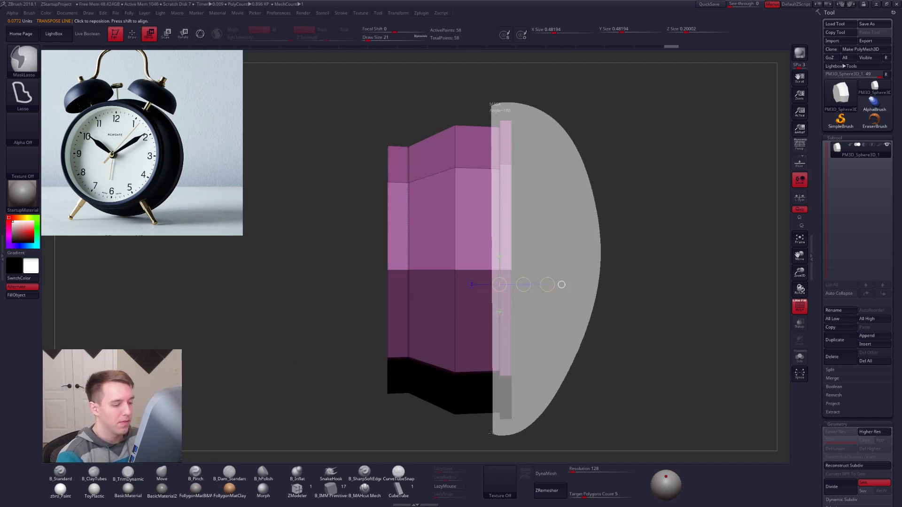
left_click(492, 435, "ctrl")
mouse_move(602, 296)
right_mouse_down()
mouse_move(554, 287)
mouse_move(587, 291)
right_mouse_up()
left_click(551, 285)
key("e")
left_click_drag(640, 265, 642, 264)
Turn on dynamic subdivision and perspective, and hide the polyframe to inspect the smoothed body with its rim
key("d")
right_click_drag(540, 339, 564, 340)
key("q")
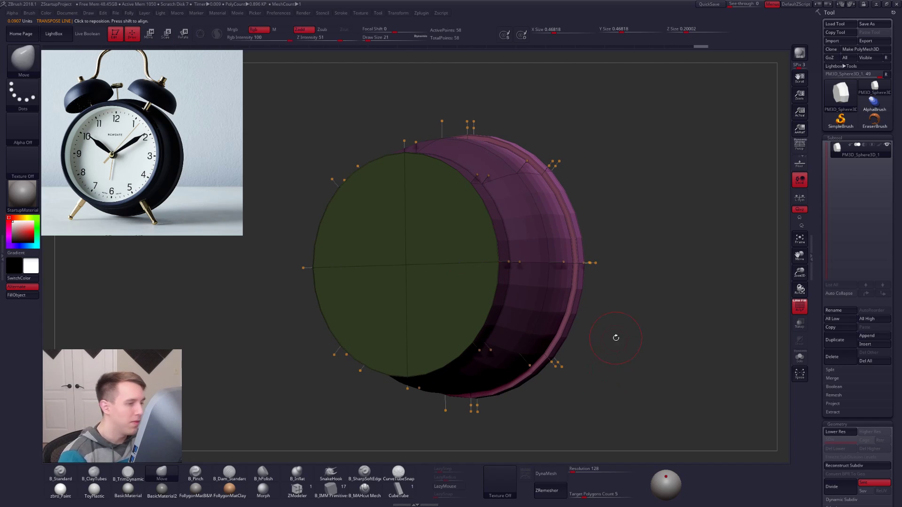
left_click(799, 146)
key("shift+f")
right_click_drag(651, 272, 590, 442)
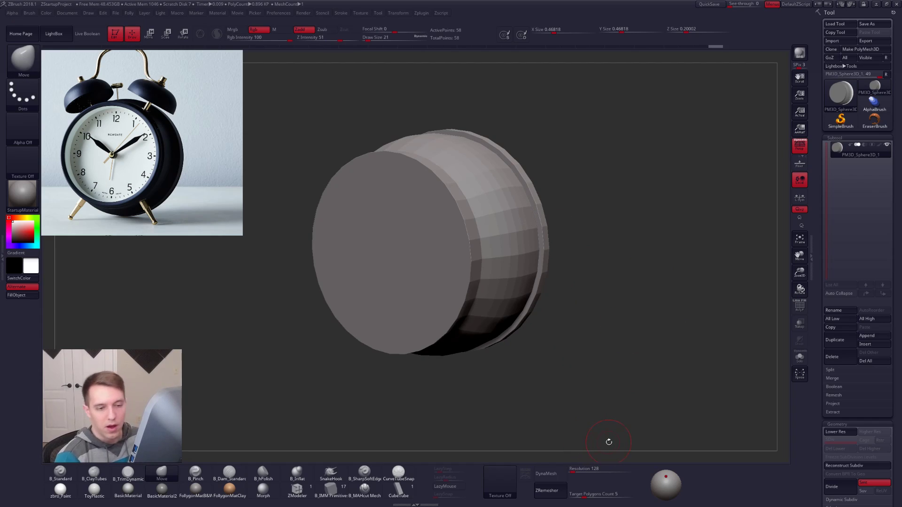
Compare the low-poly and dynamically subdivided versions of the body, with and without the polyframe
key("shift+d")
key("d")
key("shift+f")
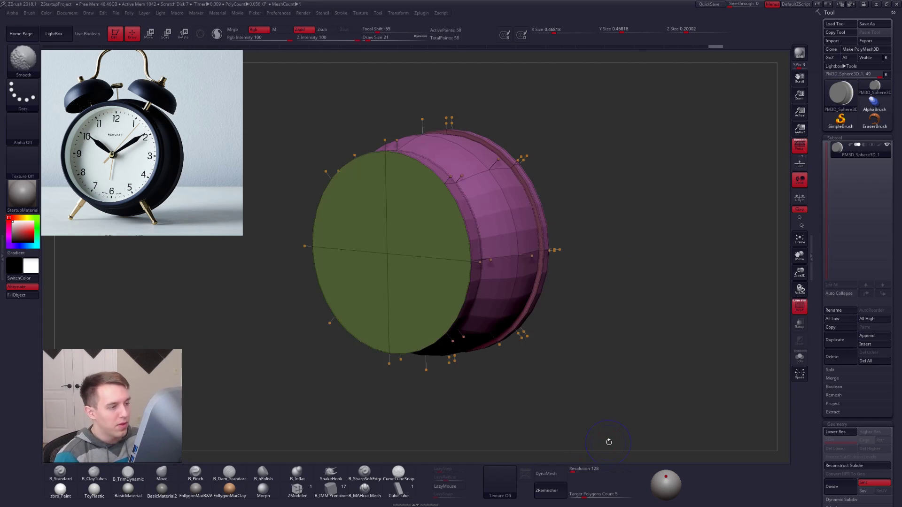
left_click(799, 306)
left_click(799, 308)
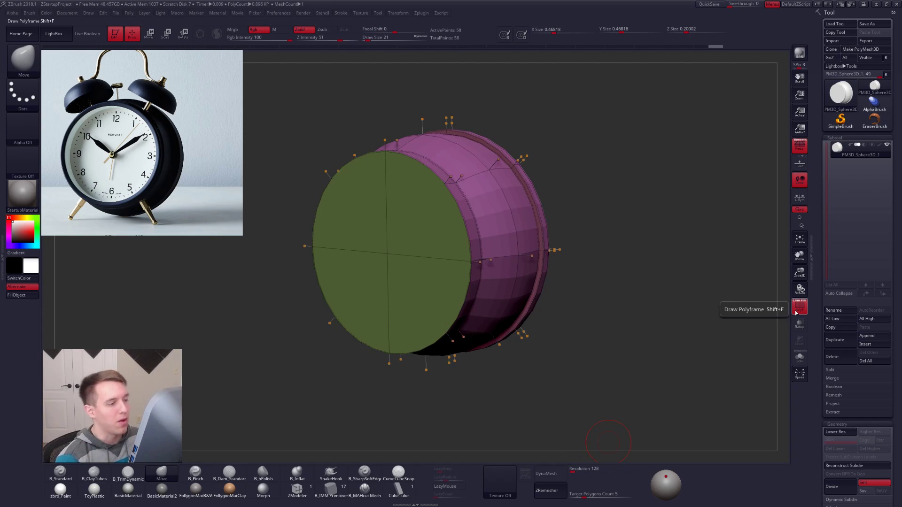
mouse_move(648, 403)
left_mouse_down()
mouse_move(605, 408)
mouse_move(658, 403)
left_mouse_up()
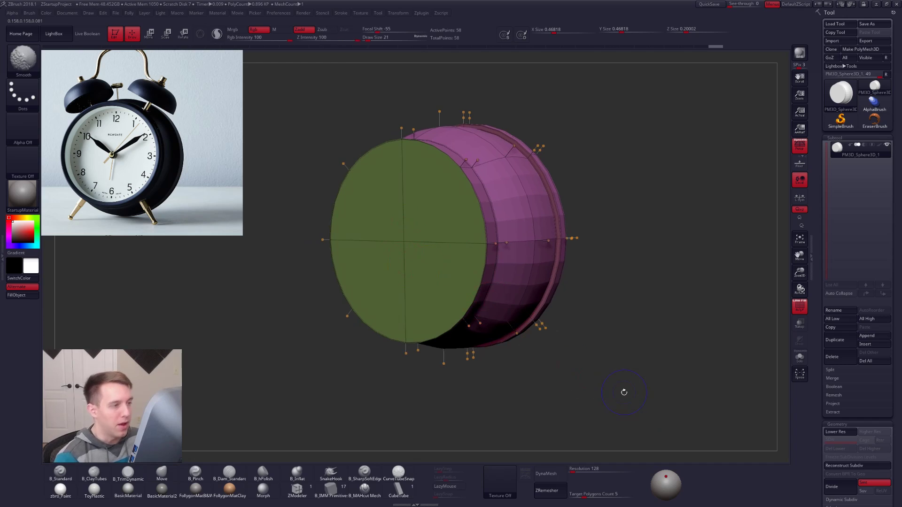
key("shift+f")
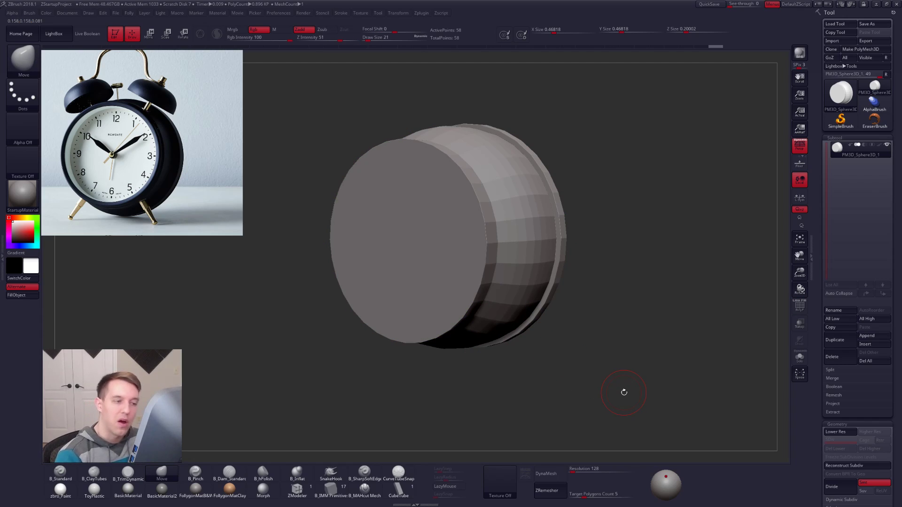
key("shift+d")
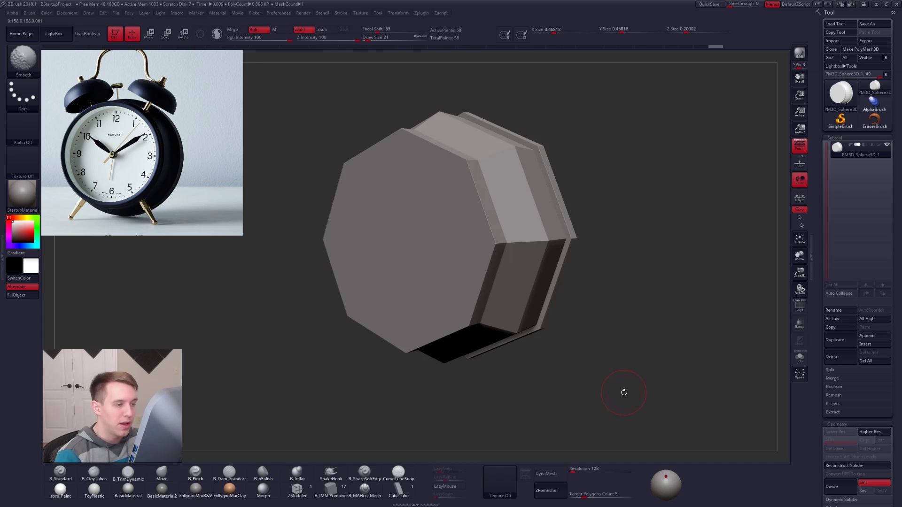
key("d")
key("shift+f")
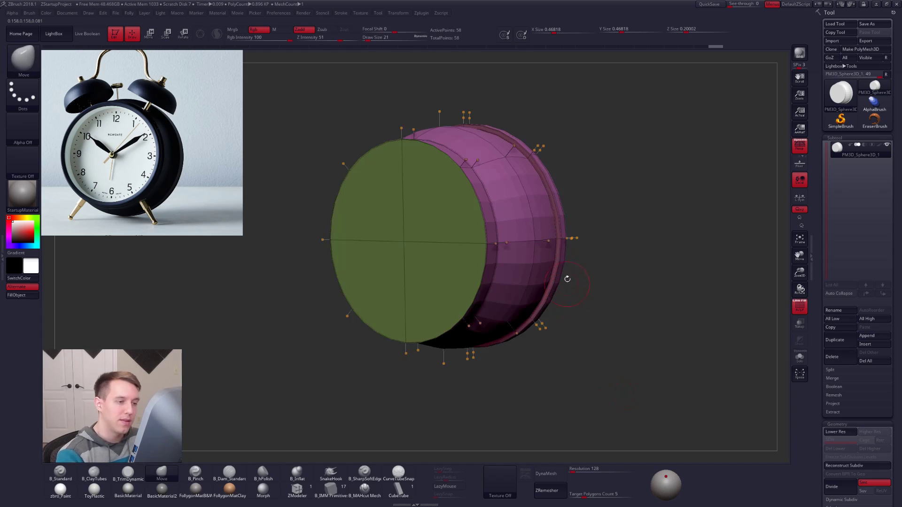
Set the draw size to 12 for close work around the rim at the body's wide end
mouse_move(575, 238)
left_mouse_down("alt")
mouse_move(585, 242)
mouse_move(580, 255)
mouse_move(589, 236)
left_mouse_up("alt")
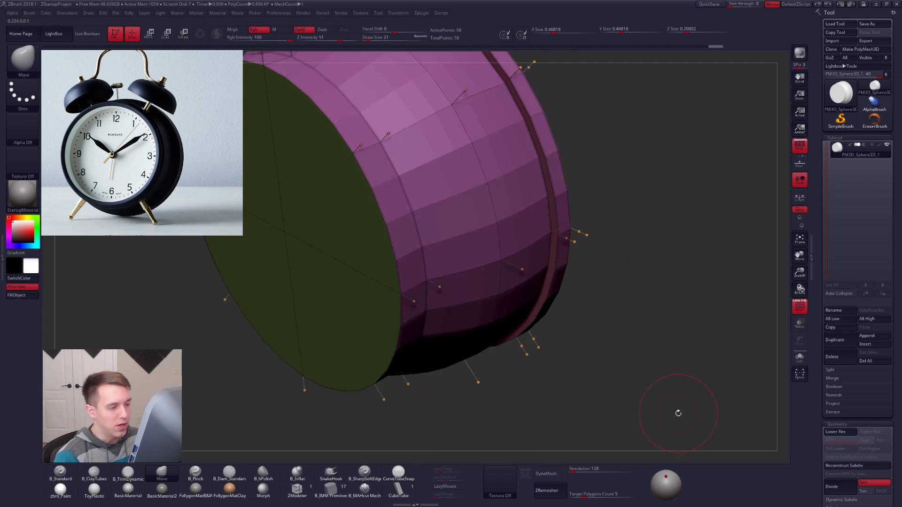
key("space")
mouse_move(648, 305)
left_mouse_down()
mouse_move(627, 311)
mouse_move(613, 300)
left_mouse_up()
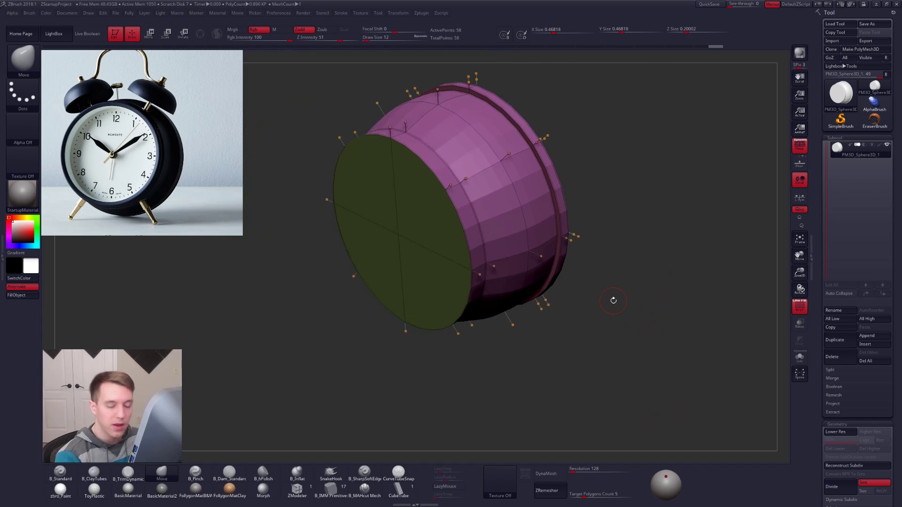
right_click_drag(530, 258, 552, 330, "alt")
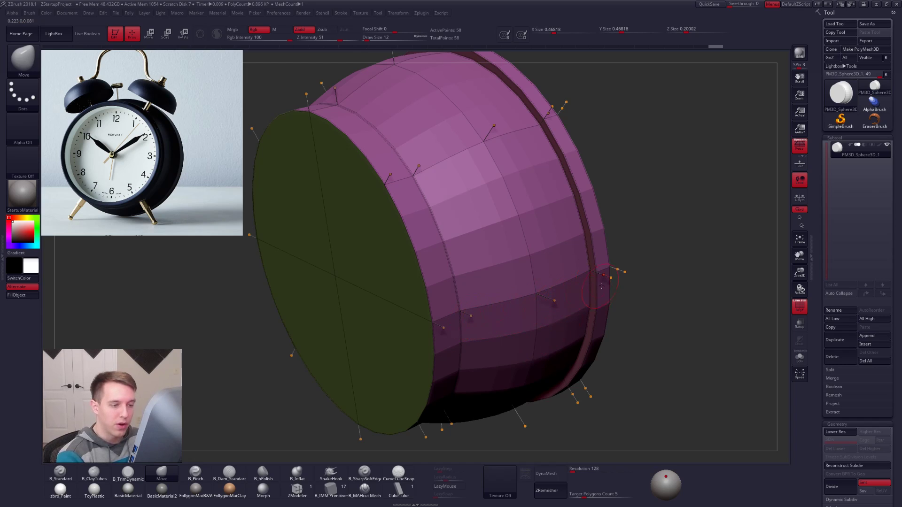
Compare the low-poly and dynamically subdivided versions of the body, and set the draw size to 4
key("shift+d")
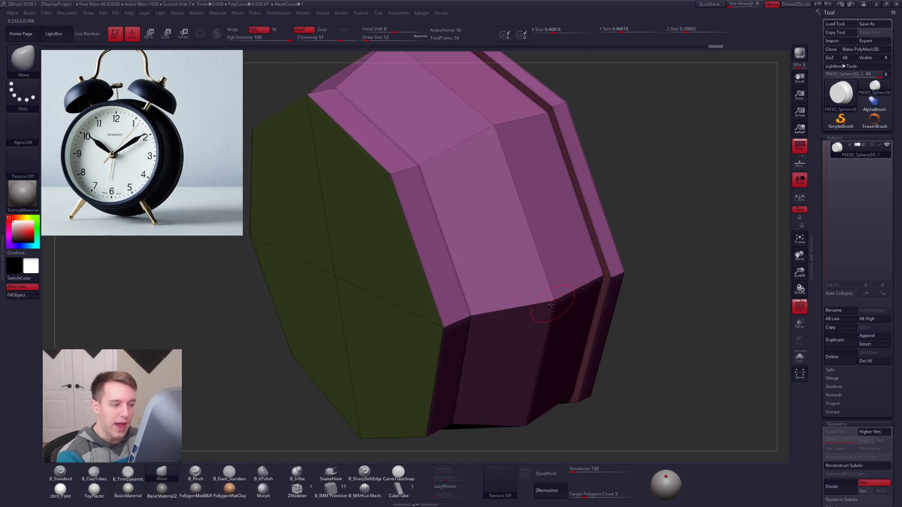
key("d")
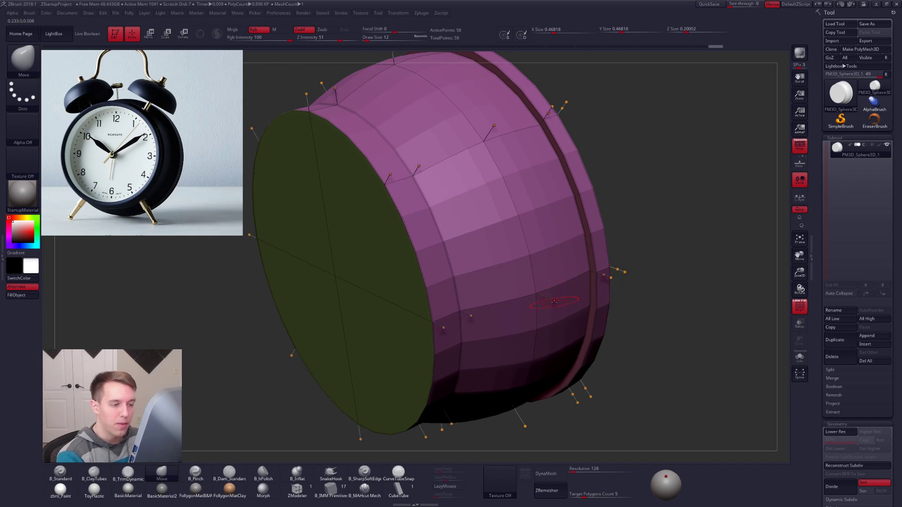
key("space")
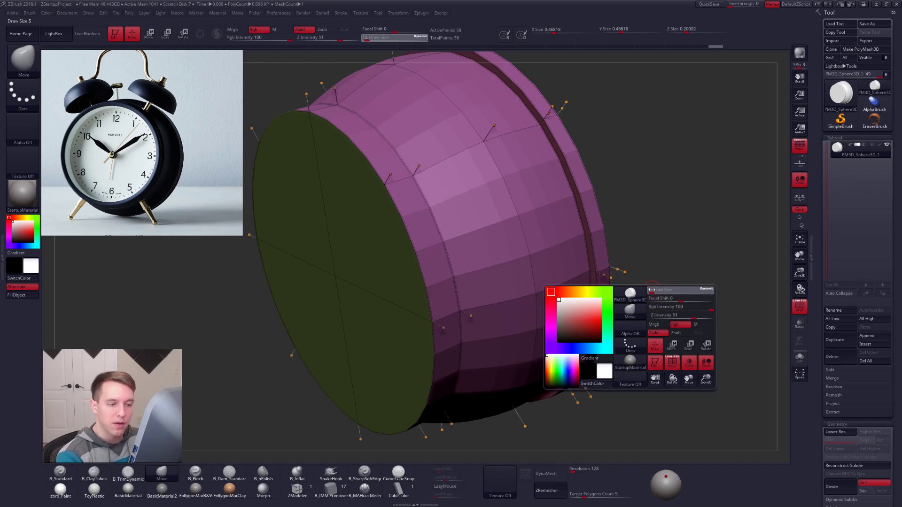
left_click_drag(652, 290, 648, 290)
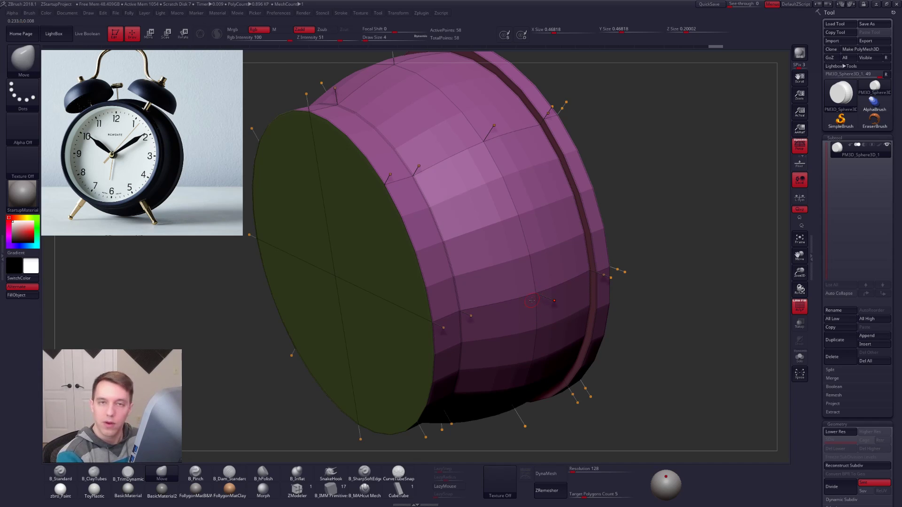
Set the draw size to 14 and undo the trial Move stroke on the body's side
right_click_drag(538, 317, 558, 311)
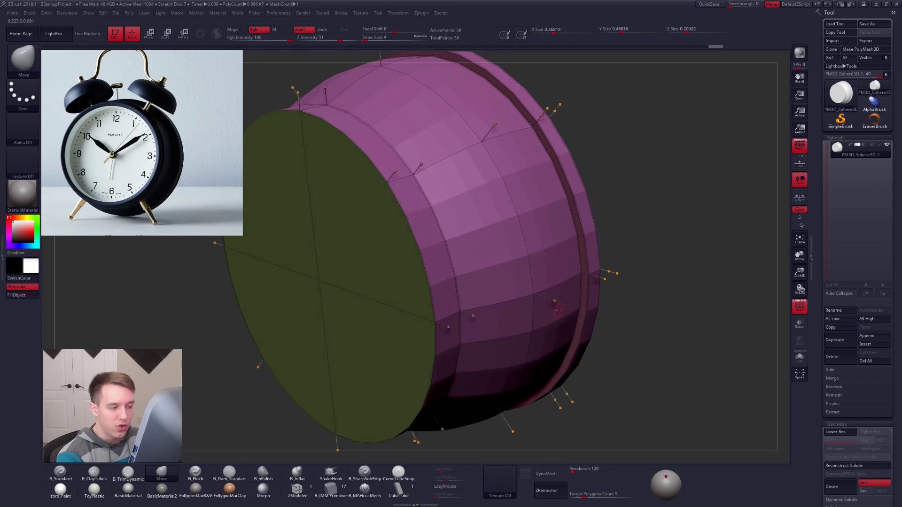
key("space")
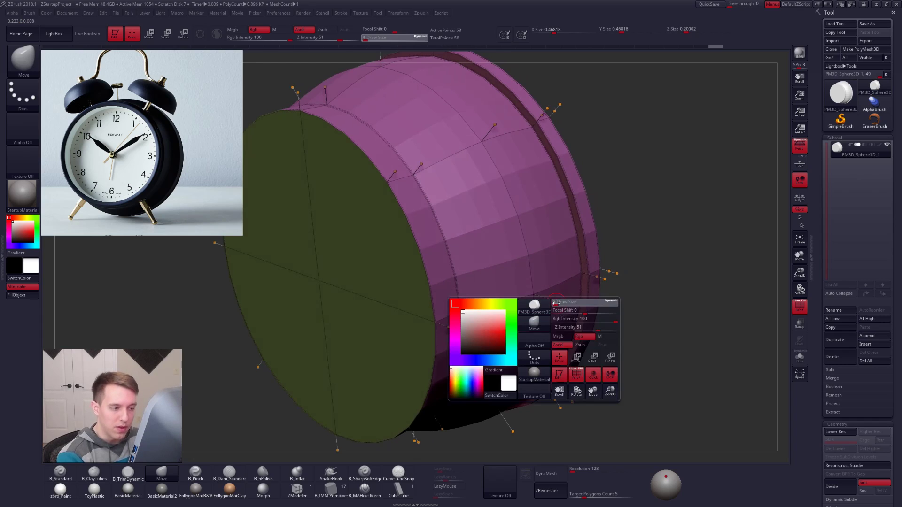
left_click_drag(557, 304, 557, 266)
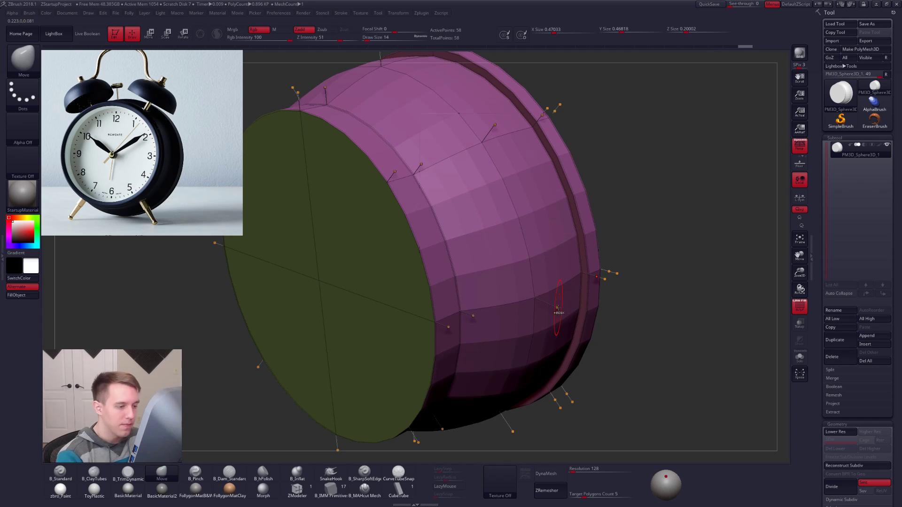
key("ctrl+z")
View the flat end cap face-on without perspective and set the ZModeler point action to Split with the Point target
left_click_drag(690, 388, 645, 377)
left_click_drag(550, 367, 624, 414, "alt")
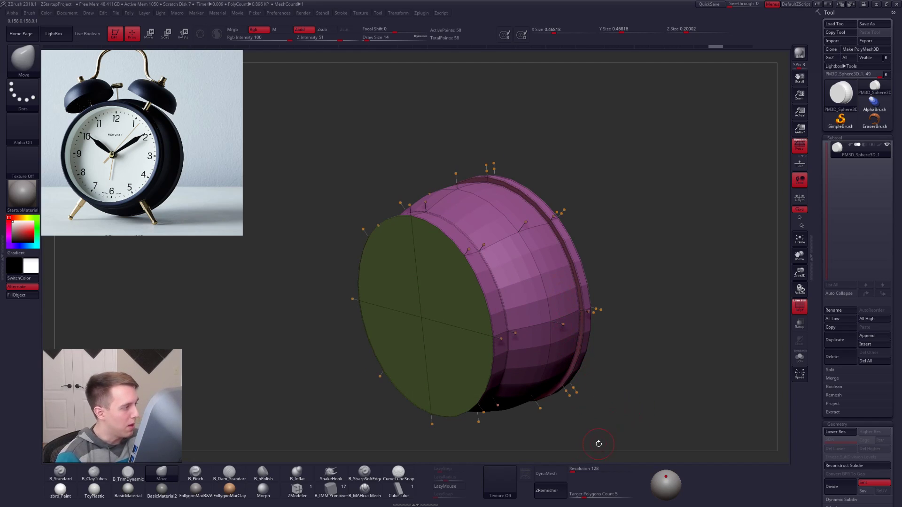
left_click_drag(598, 443, 653, 265, "shift")
key("p")
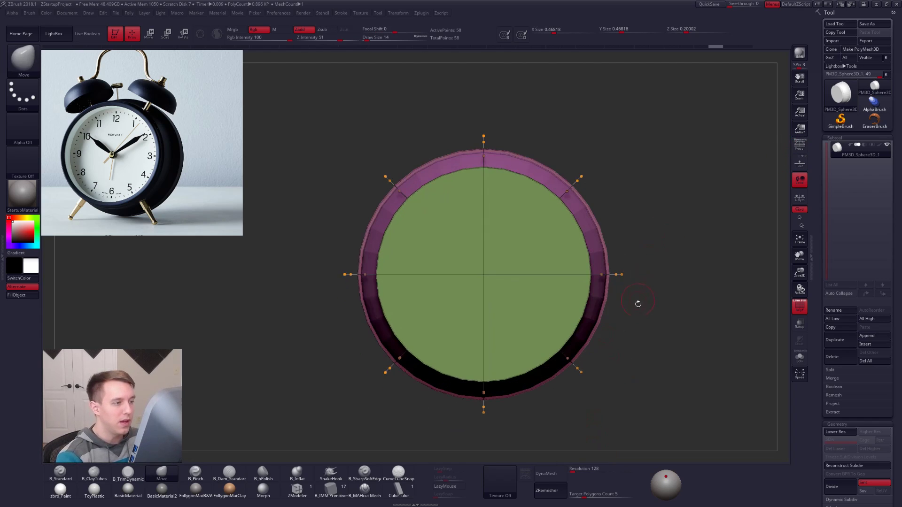
left_click(297, 489)
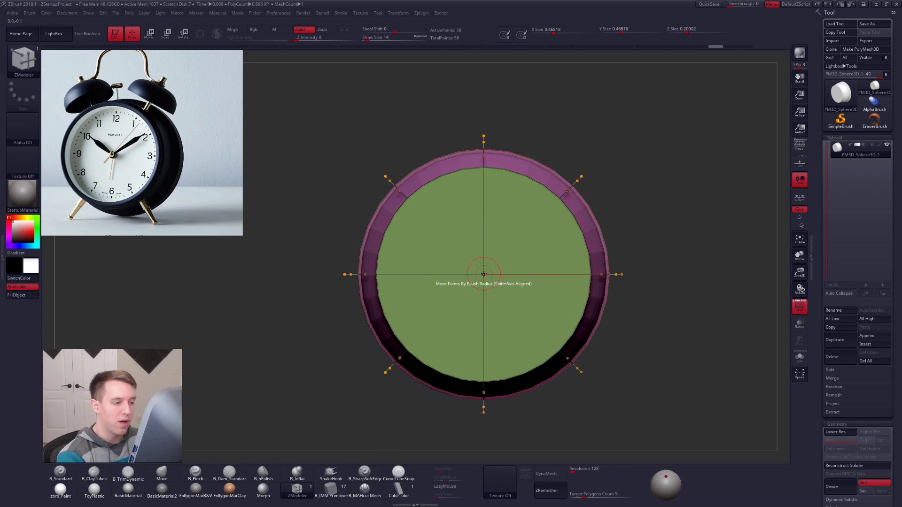
key("space")
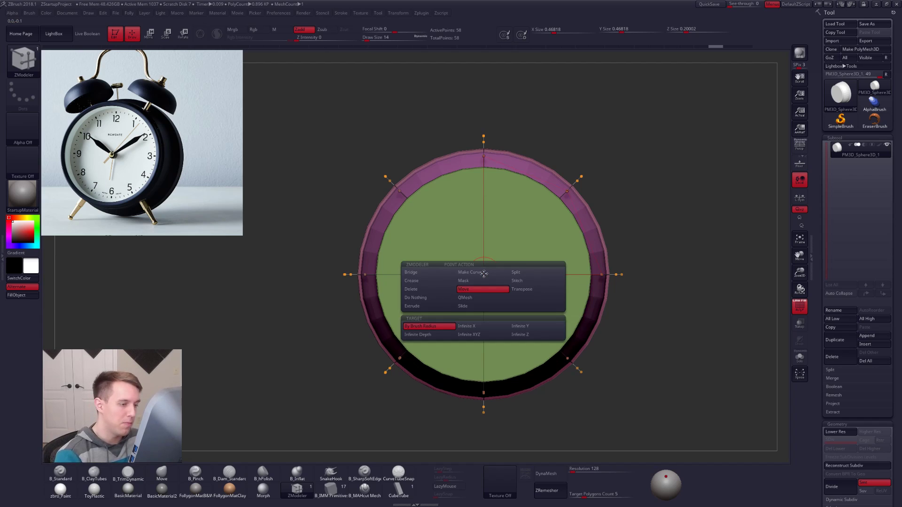
left_click(528, 273)
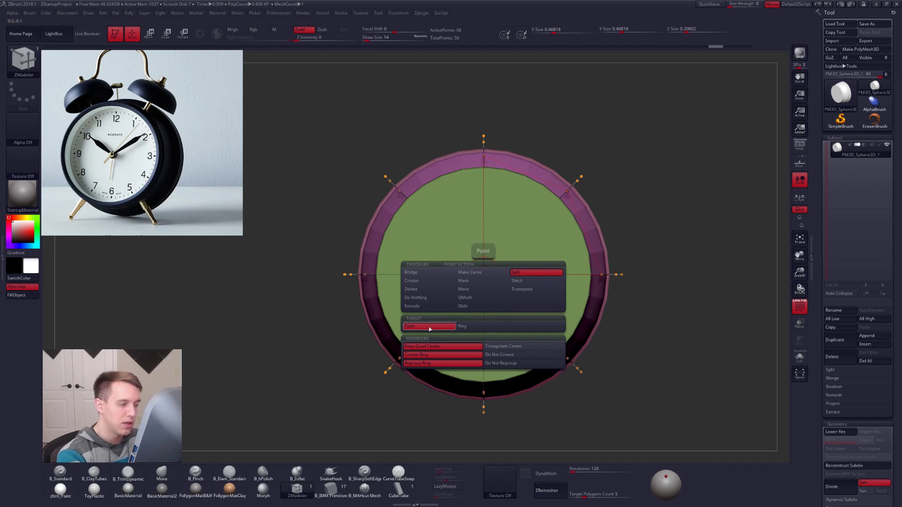
Try splitting the end cap's centre point into a small inner disc, and undo the split
right_click_drag(486, 286, 495, 303, "alt")
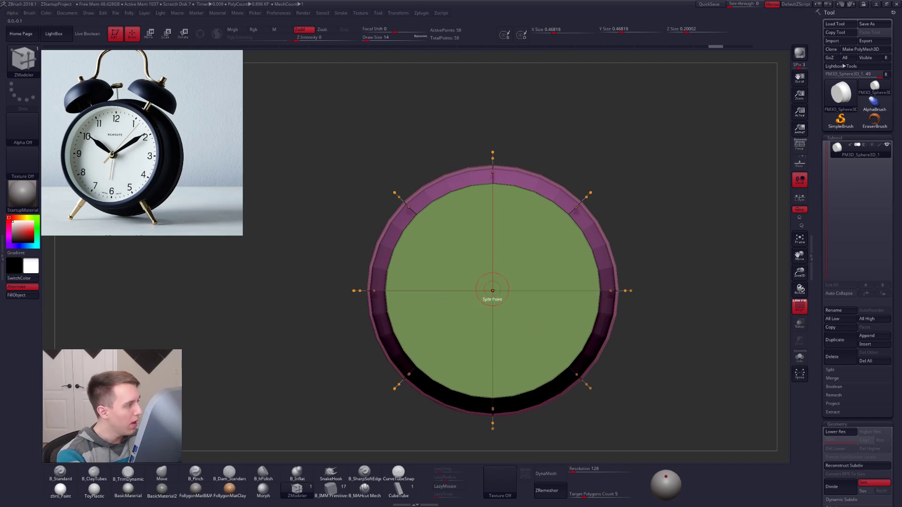
left_click_drag(495, 292, 496, 336)
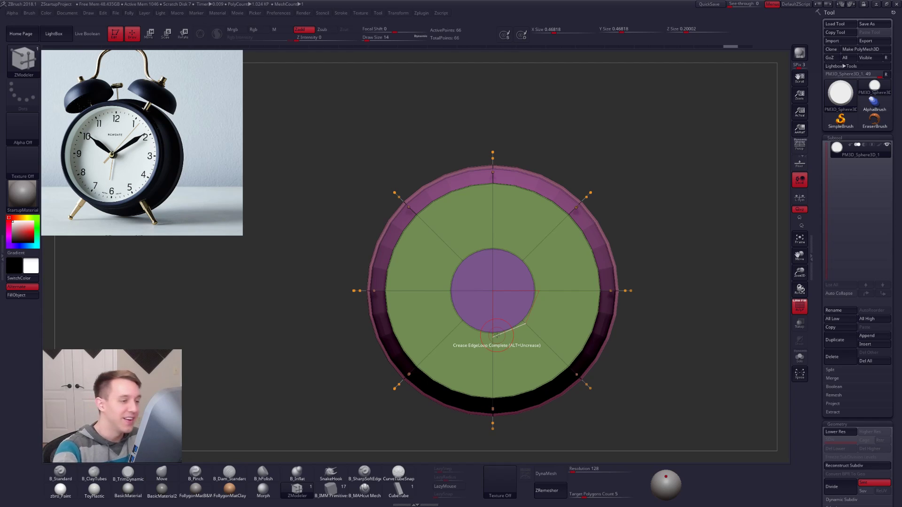
key("ctrl+z")
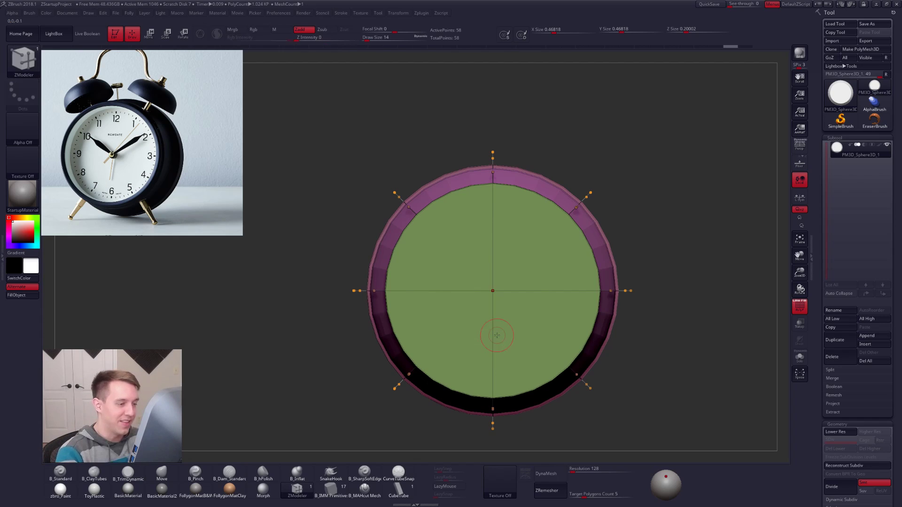
key("ctrl+z")
Split the cap's centre point out almost to the cap's edge, leaving a narrow border, and check it with dynamic subdivision
left_click_drag(492, 291, 542, 386)
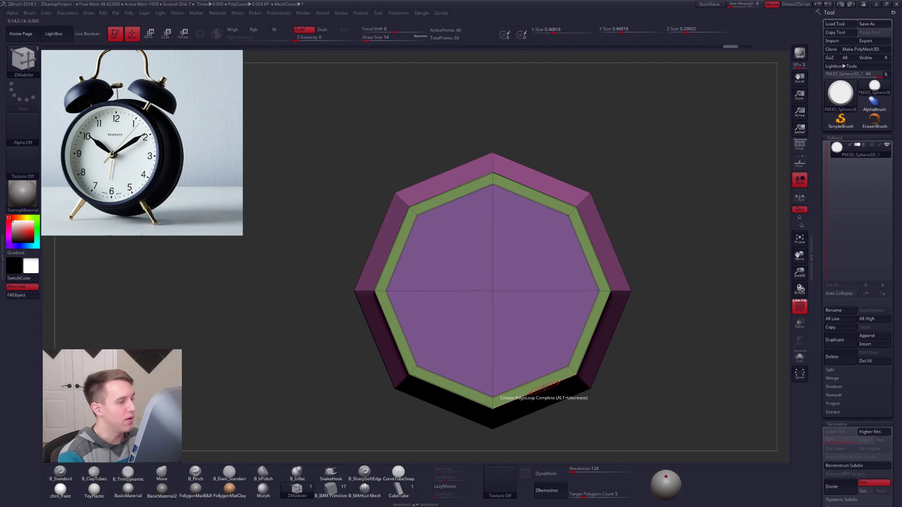
left_click_drag(653, 410, 668, 416)
key("ctrl+d")
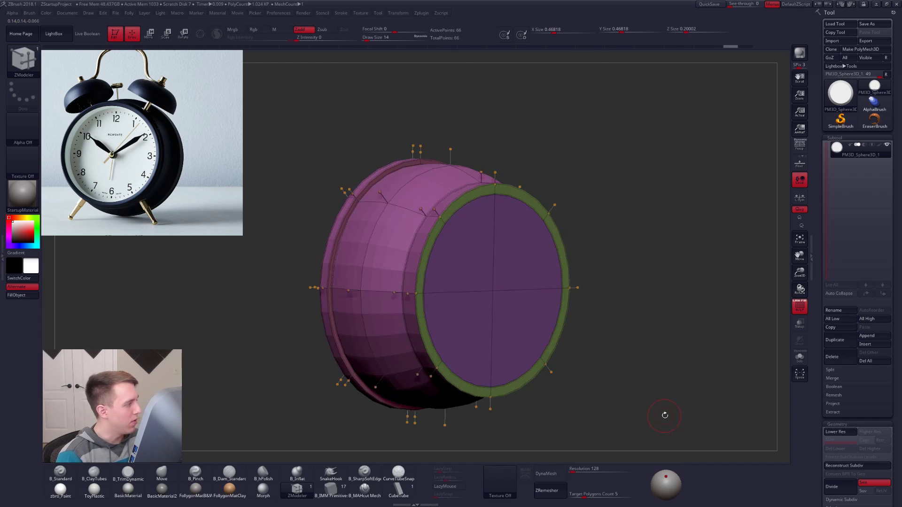
key("shift+d")
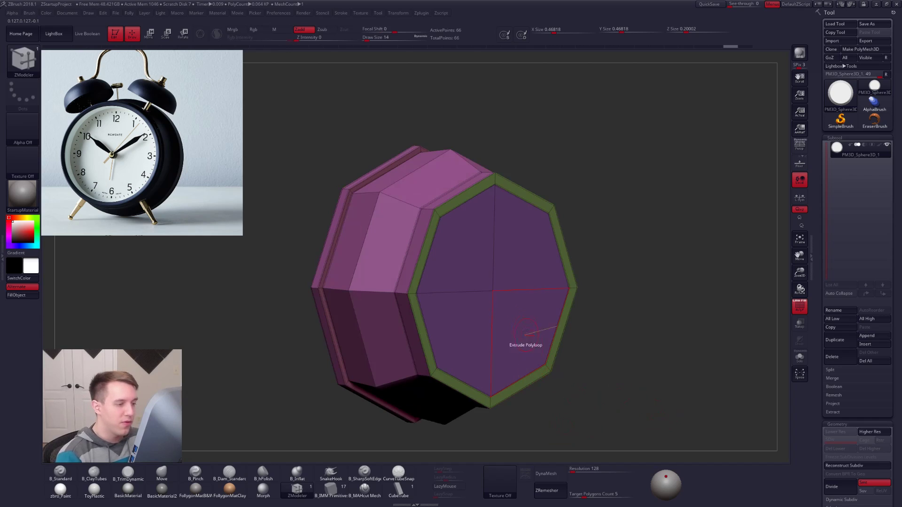
Try extruding the inner cap into the body with the Polygroup Island target, and undo the extrusion
key("space")
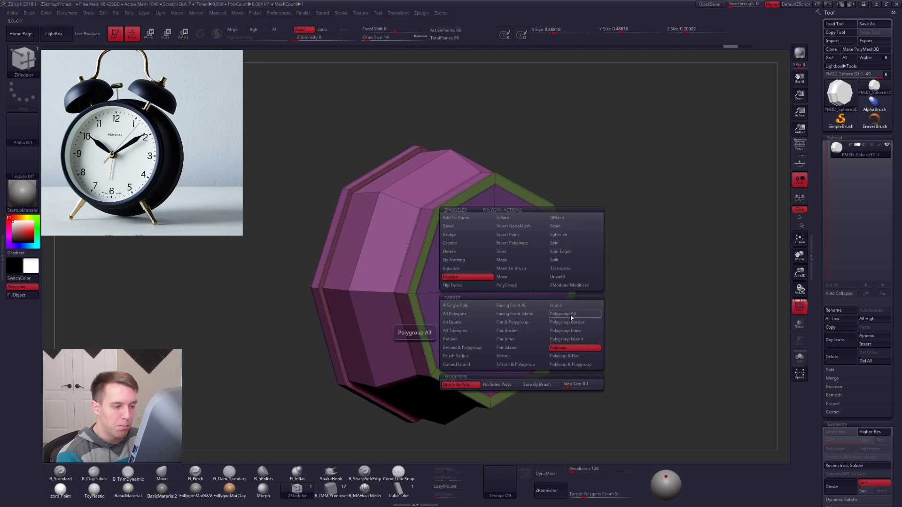
left_click(577, 340)
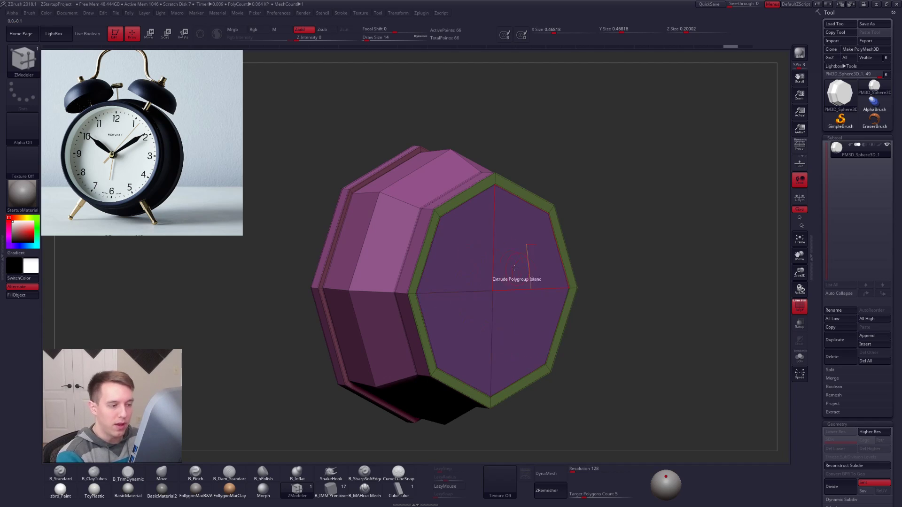
right_click_drag(526, 329, 534, 332)
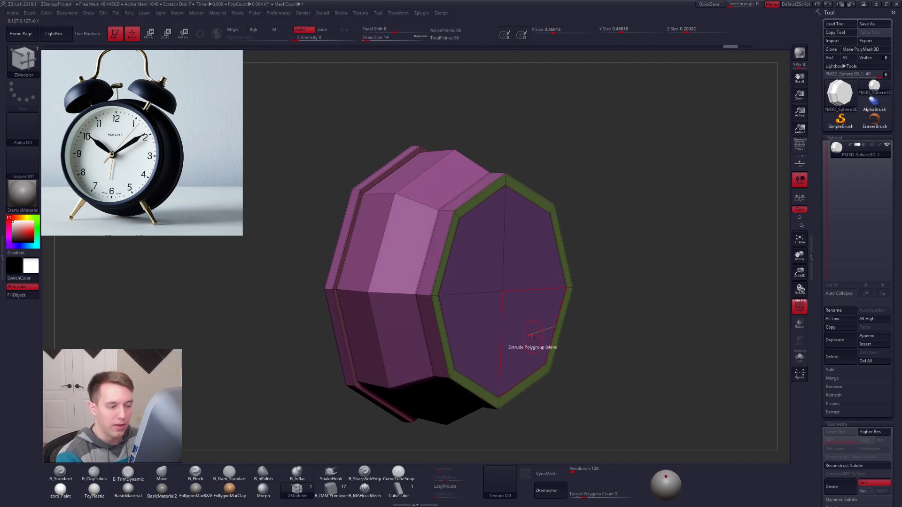
left_click_drag(532, 322, 503, 319)
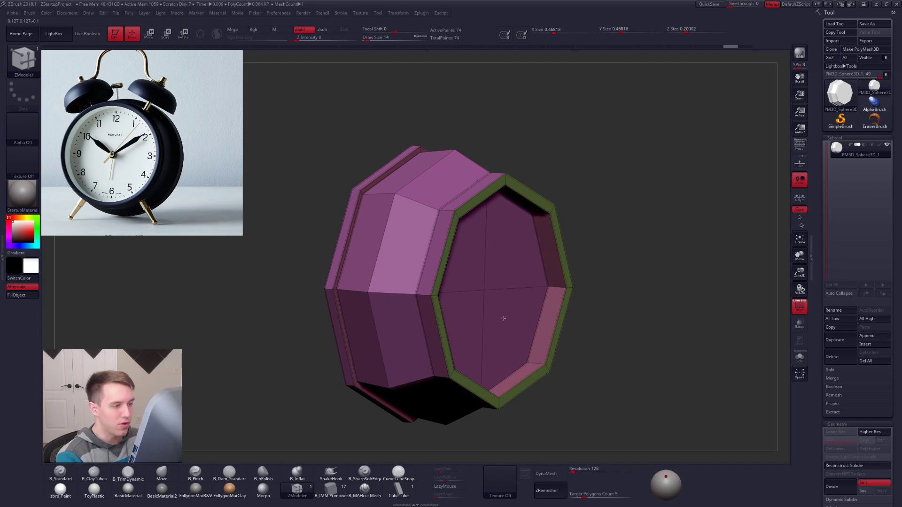
right_click_drag(502, 319, 528, 364)
key("d")
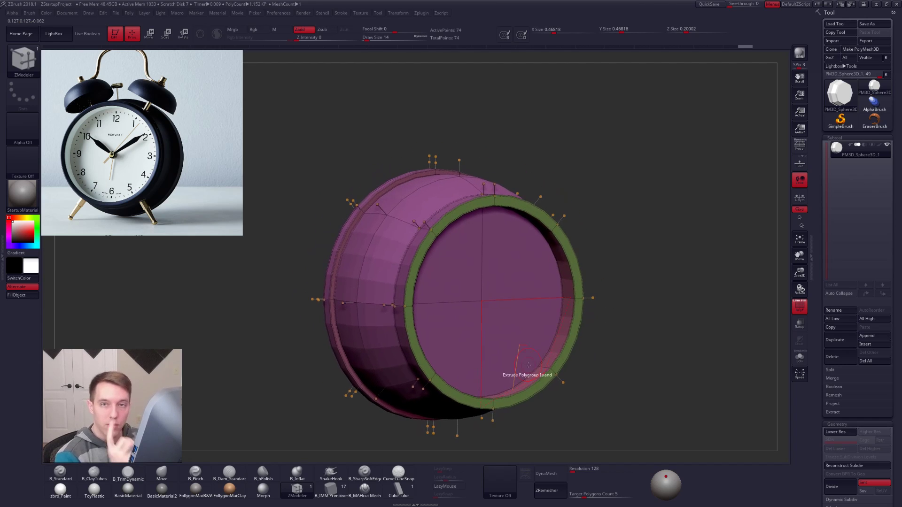
key("shift+d")
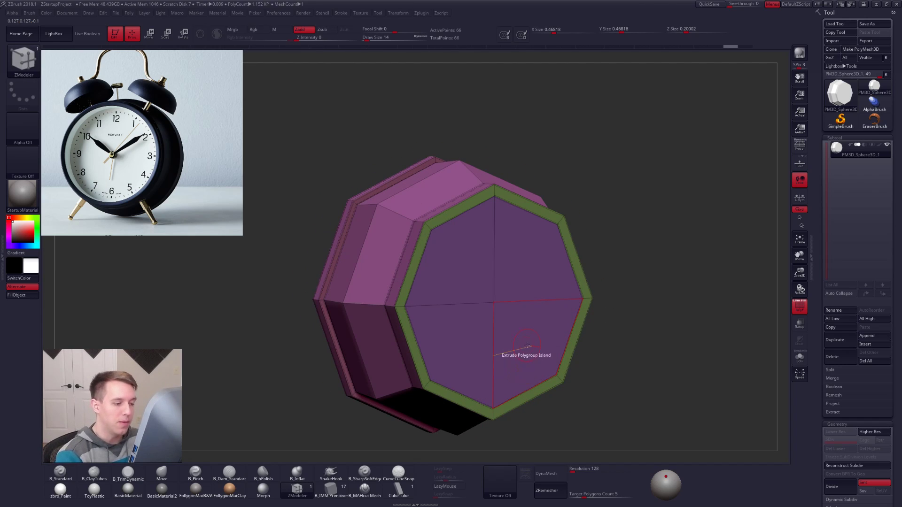
Set the ZModeler Extrude target to A Single Poly and mark the inner cap's four faces as a temporary polygroup
key("space")
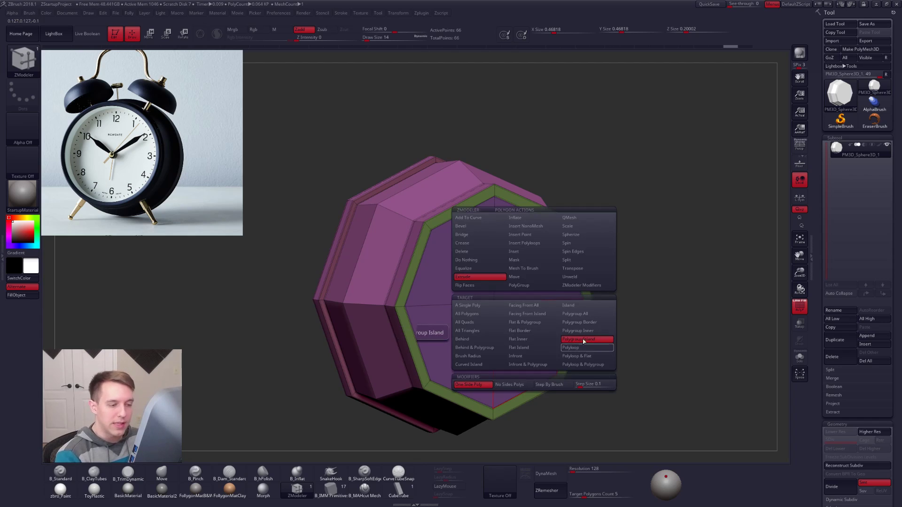
left_click(483, 306)
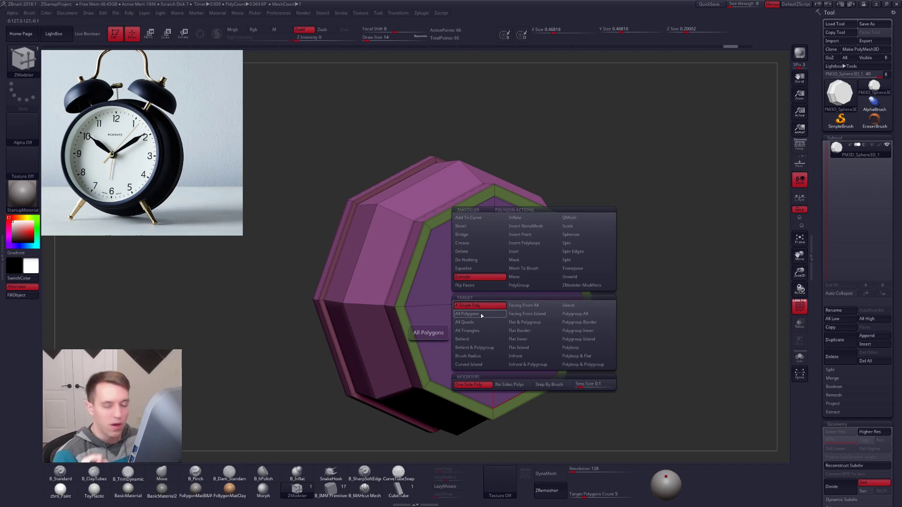
key("d")
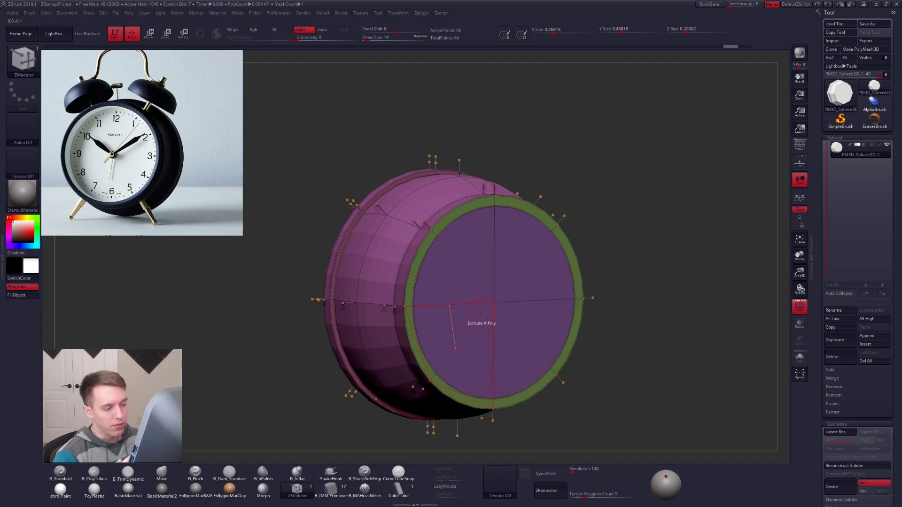
key("shift+d")
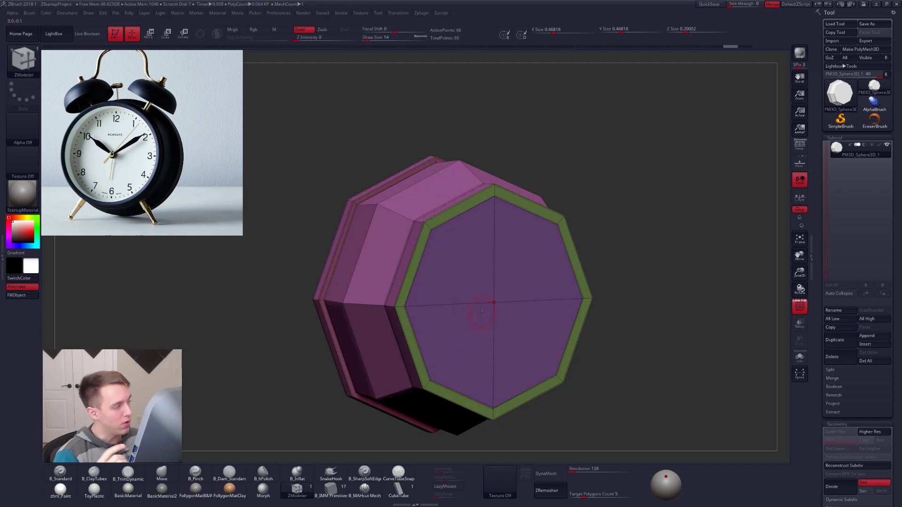
left_click(523, 326)
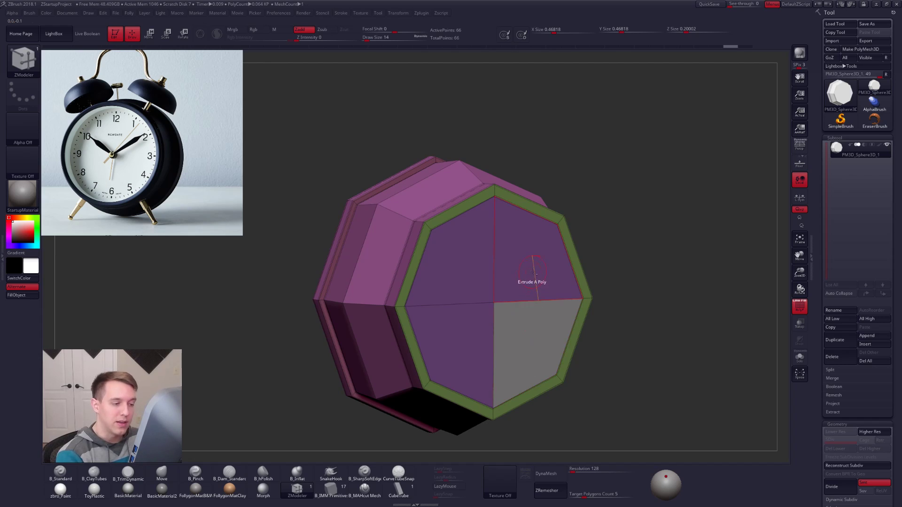
left_click(530, 278)
left_click(471, 289)
left_click(458, 340)
Extrude the four marked cap faces into the body to form a shallow recess behind the narrow border
mouse_move(653, 426)
left_mouse_down()
mouse_move(614, 443)
mouse_move(652, 427)
left_mouse_up()
key("space")
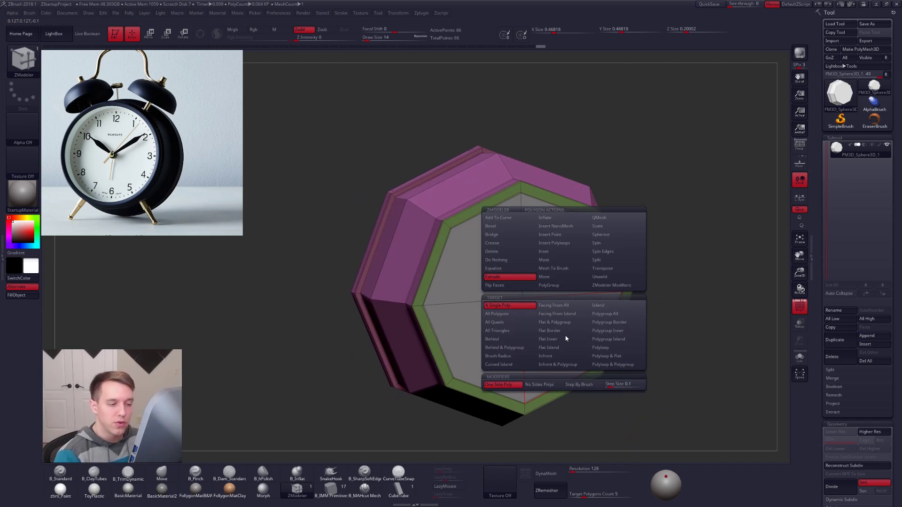
left_click(521, 308)
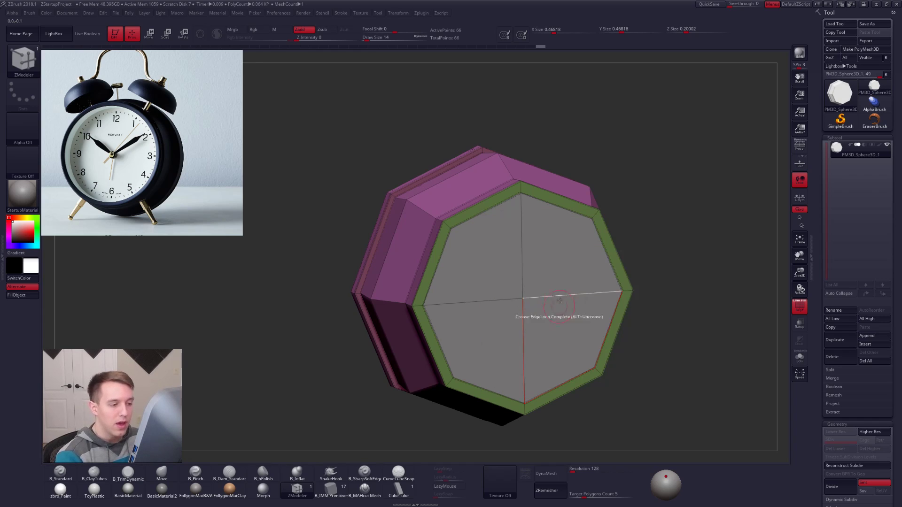
left_click_drag(499, 326, 507, 303)
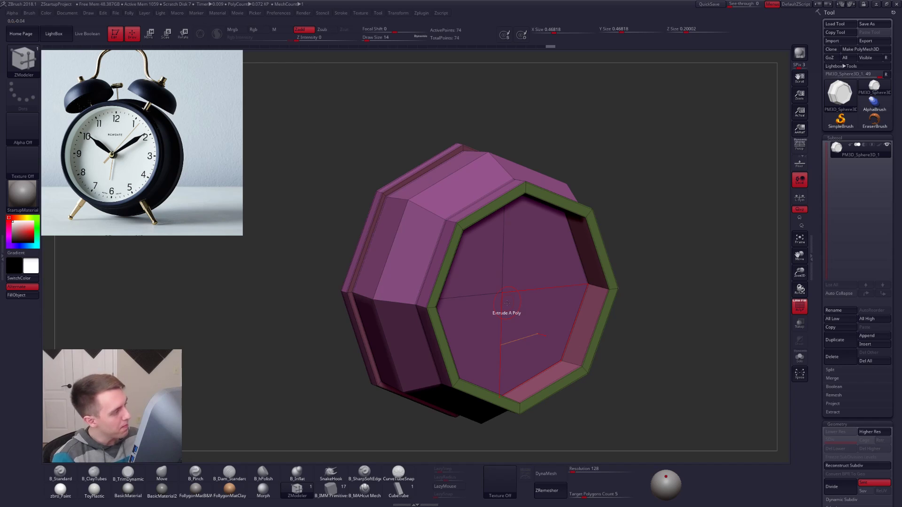
Turn on dynamic subdivision and hide the polyframe to inspect the recessed face at an angle and face-on
left_click_drag(693, 410, 661, 416)
key("ctrl+d")
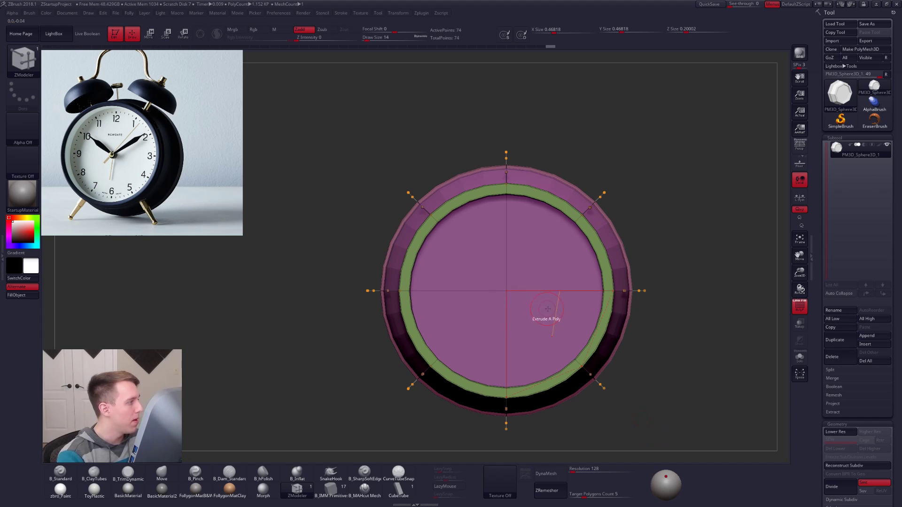
key("shift+f")
left_click_drag(632, 336, 601, 362)
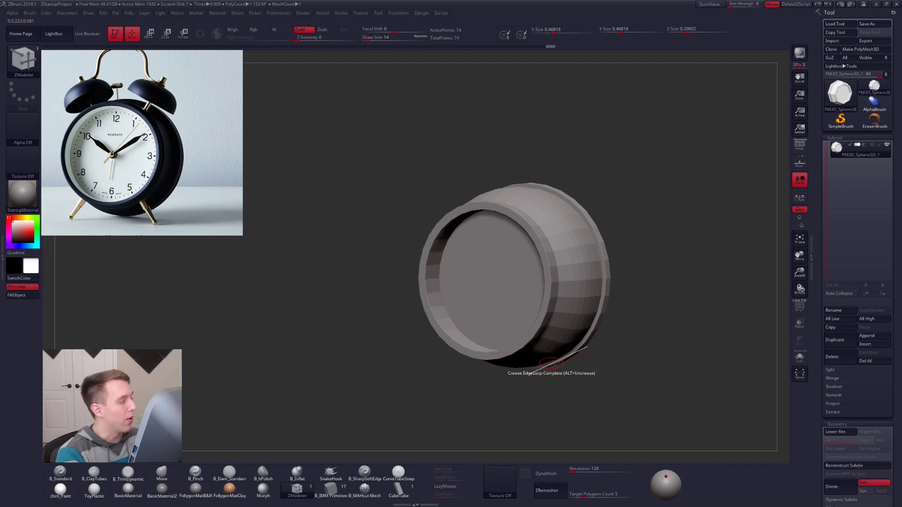
left_click_drag(636, 413, 641, 413, "shift")
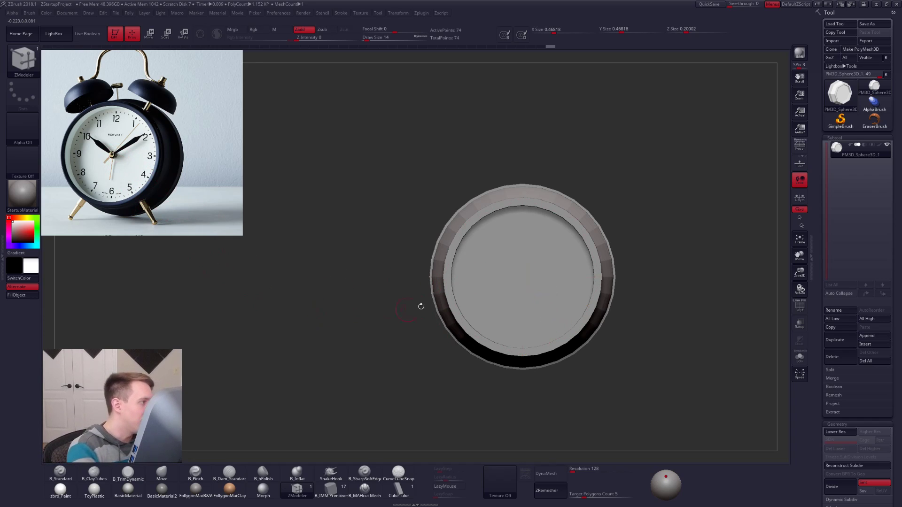
Show the polyframe again and turn off dynamic subdivision on the clock body, with the face seen straight on
right_click_drag(527, 281, 537, 294, "ctrl")
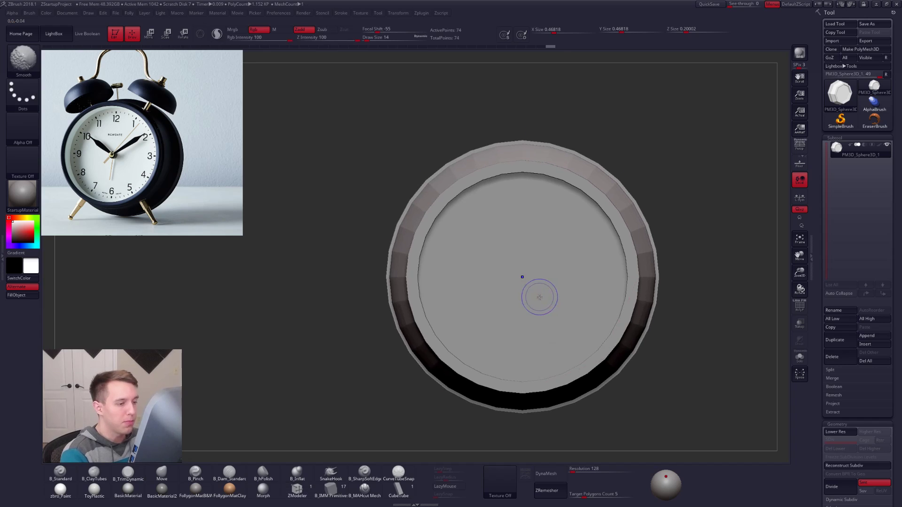
key("shift+f")
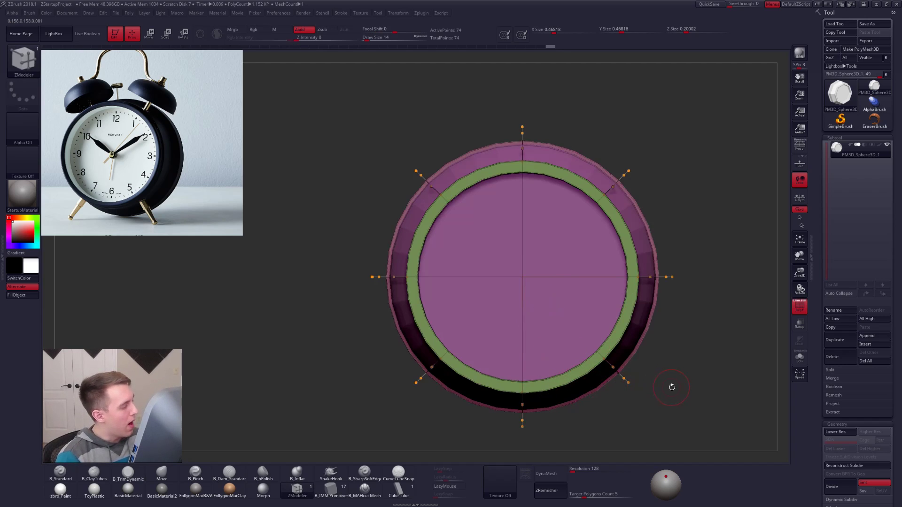
right_click_drag(674, 386, 648, 391, "ctrl")
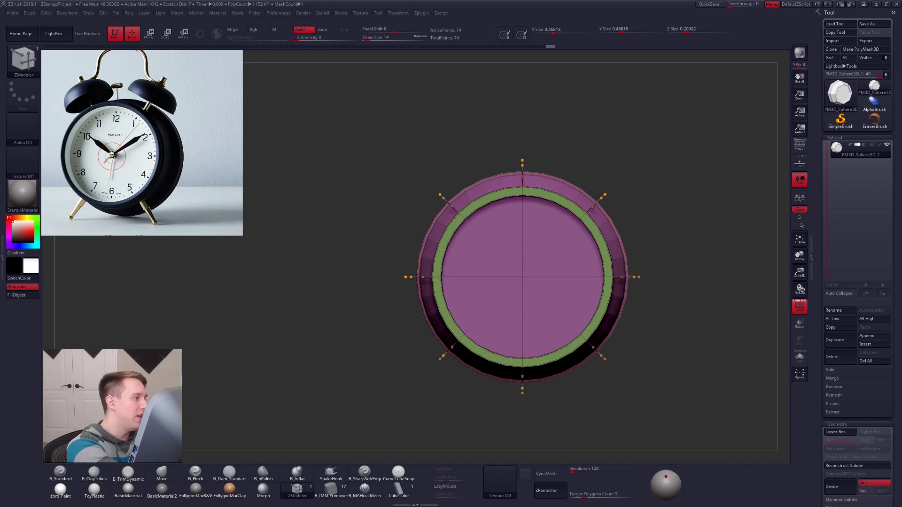
left_click(525, 281)
key("f")
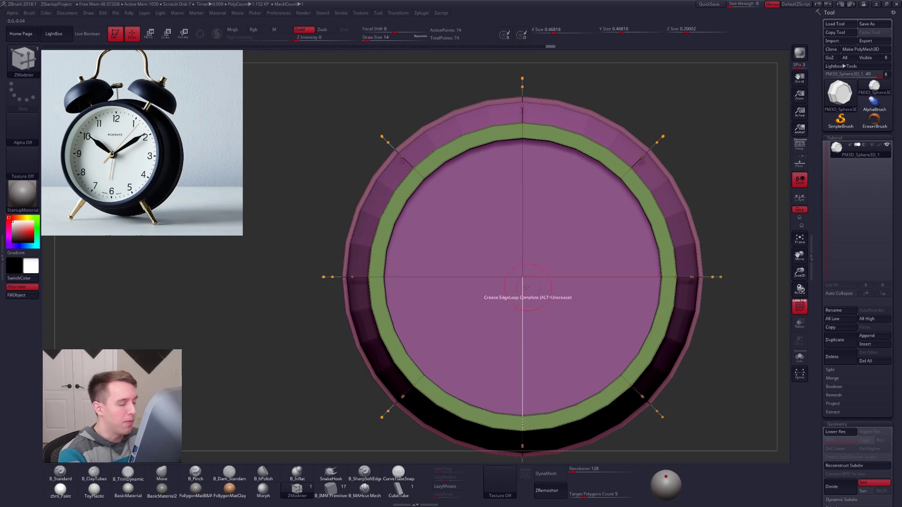
key("shift+d")
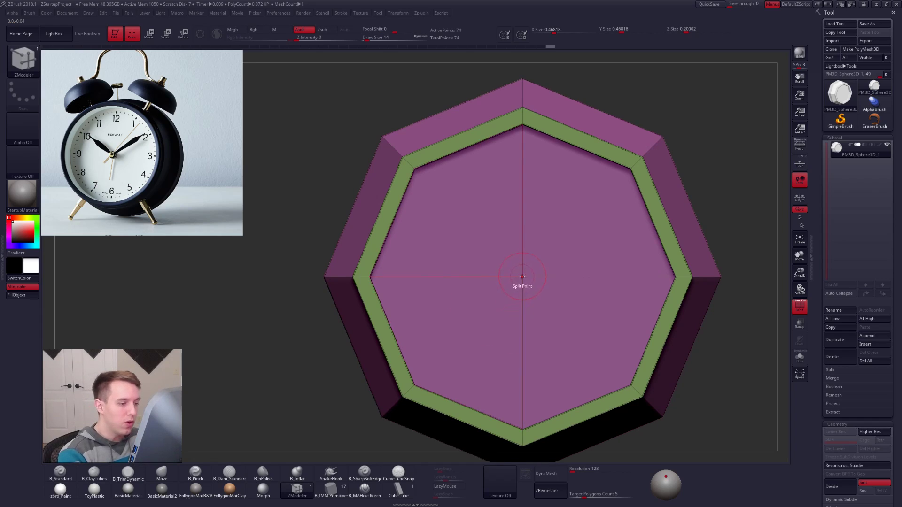
Try splitting the centre point of the recessed face into a small central polygon, and undo the split
left_click(522, 279)
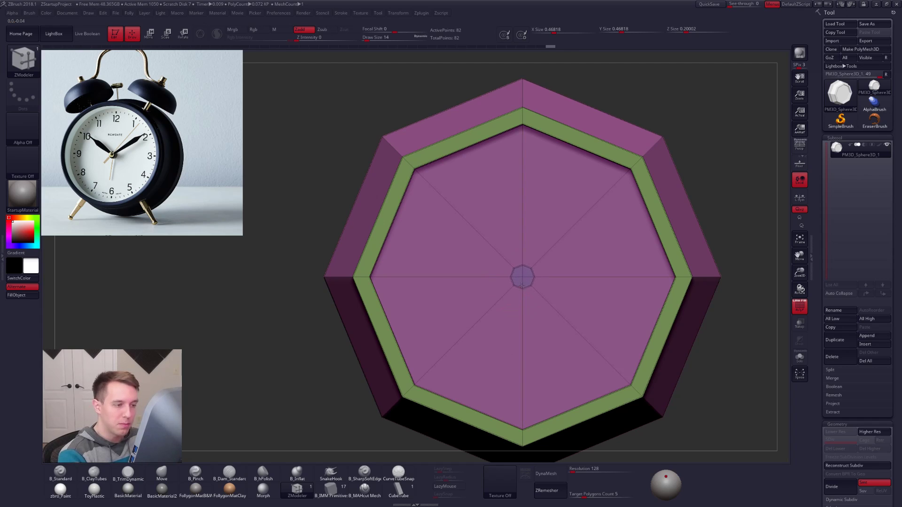
right_click_drag(521, 280, 550, 281)
left_click_drag(523, 279, 625, 277)
key("ctrl+z")
key("ctrl+z")
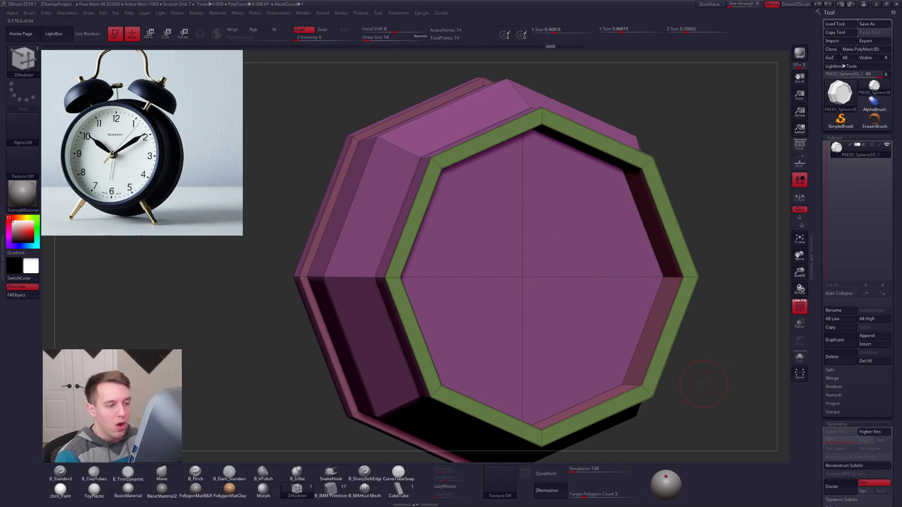
Select the B_IMM Primitive insert brush for adding a separate part to the clock face
right_click_drag(704, 383, 667, 378, "ctrl")
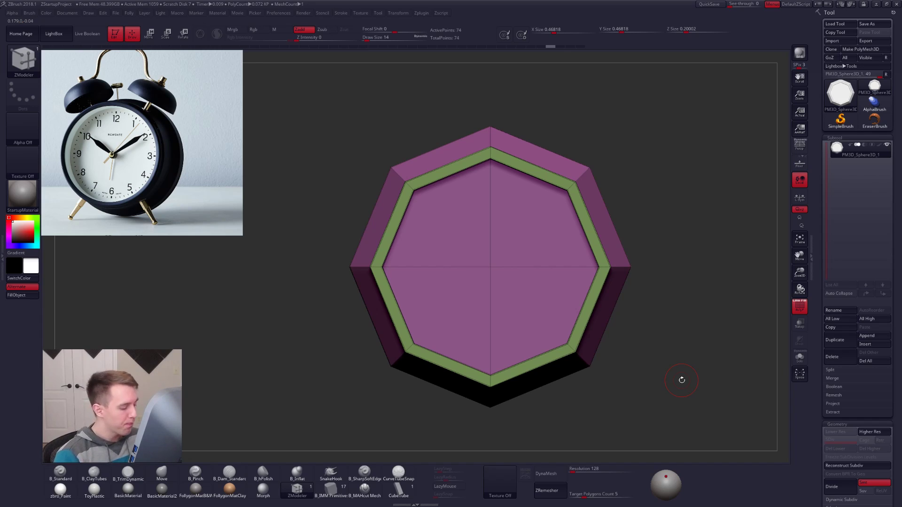
left_click(341, 494)
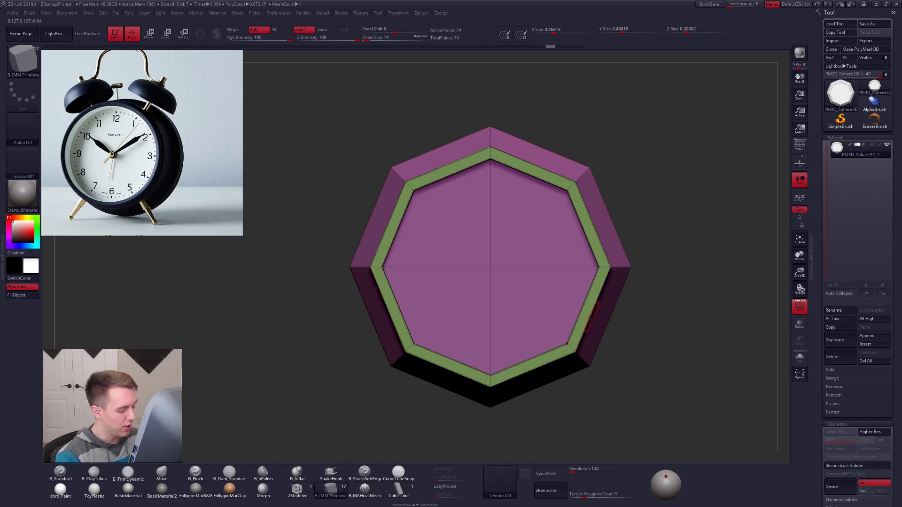
key("b")
key("i")
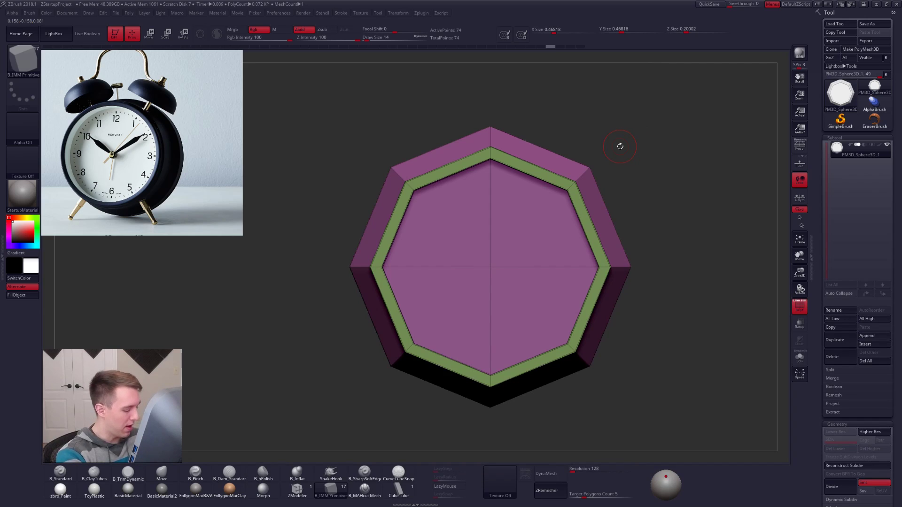
key("b")
key("b")
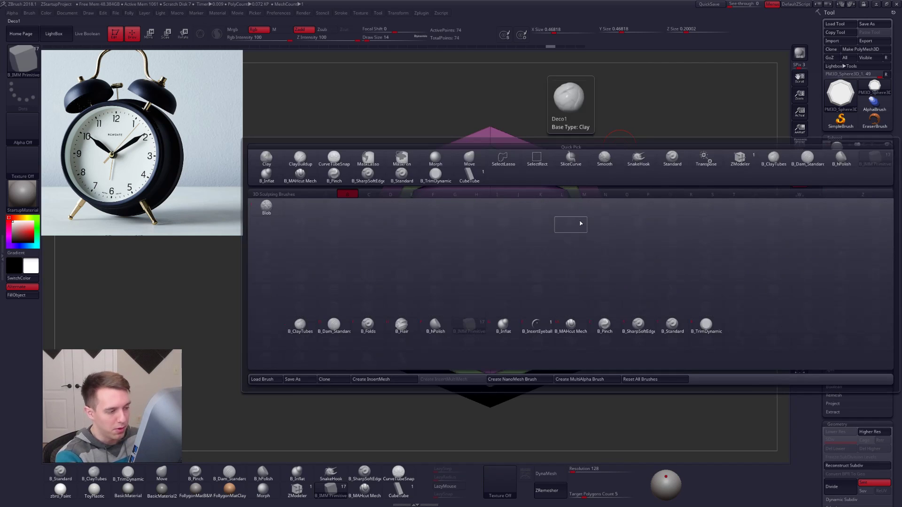
left_click(474, 325)
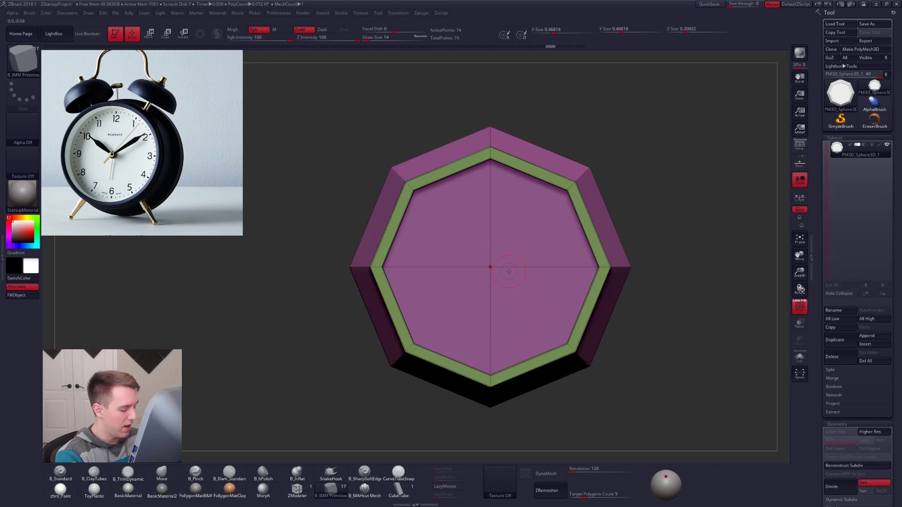
key("b")
key("i")
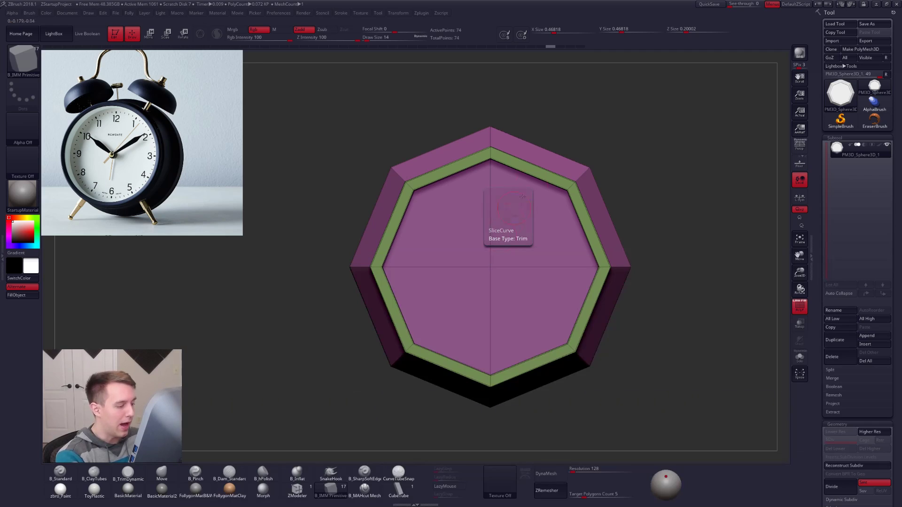
Choose Creased Cylinder from the primitives as the mesh to insert
key("m")
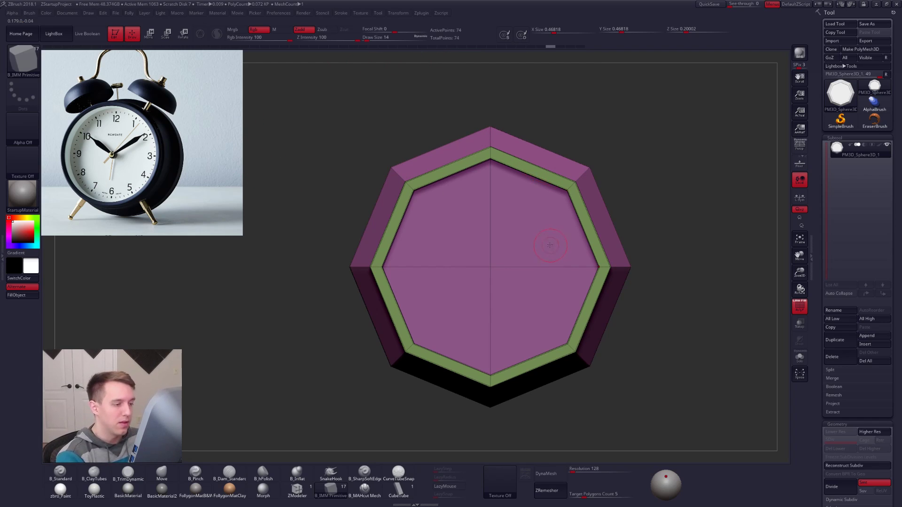
key("m")
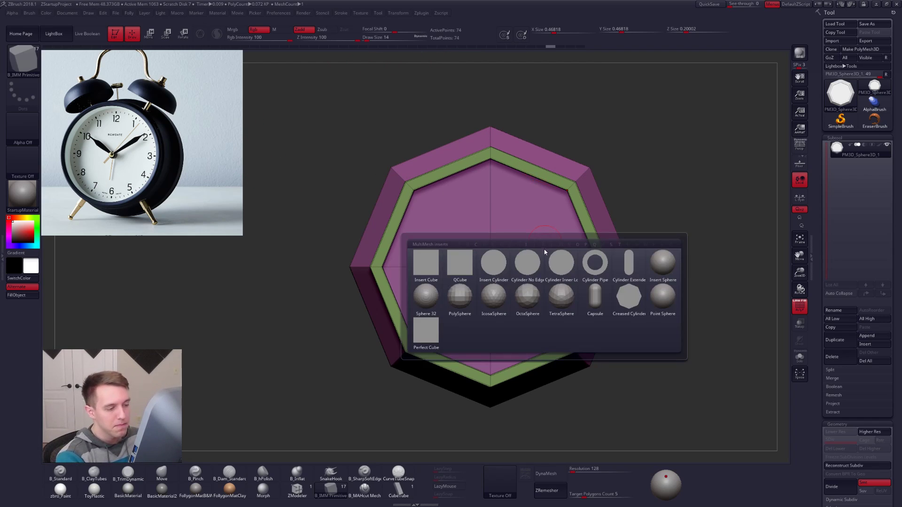
mouse_move(657, 318)
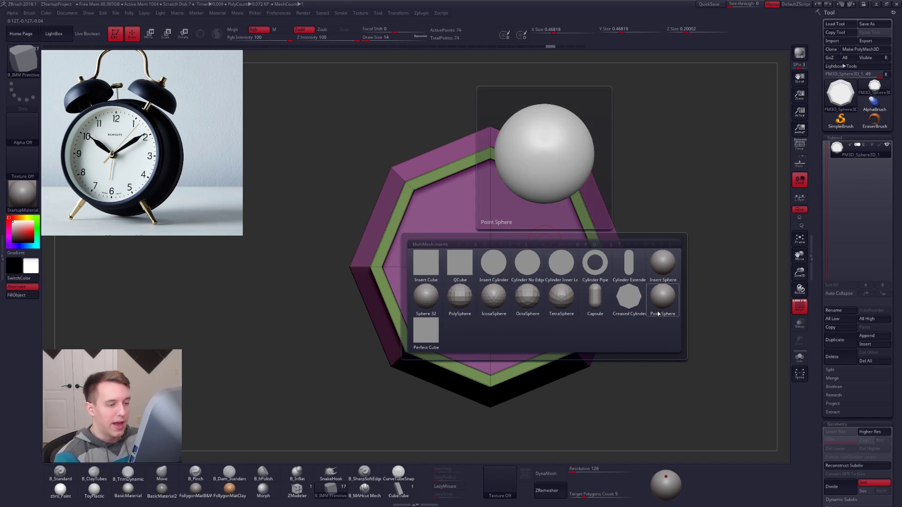
mouse_move(636, 304)
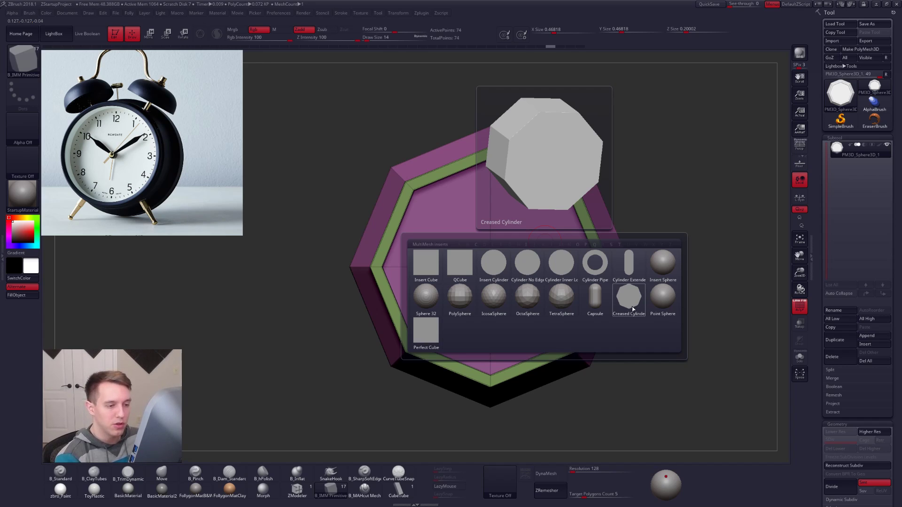
mouse_move(558, 267)
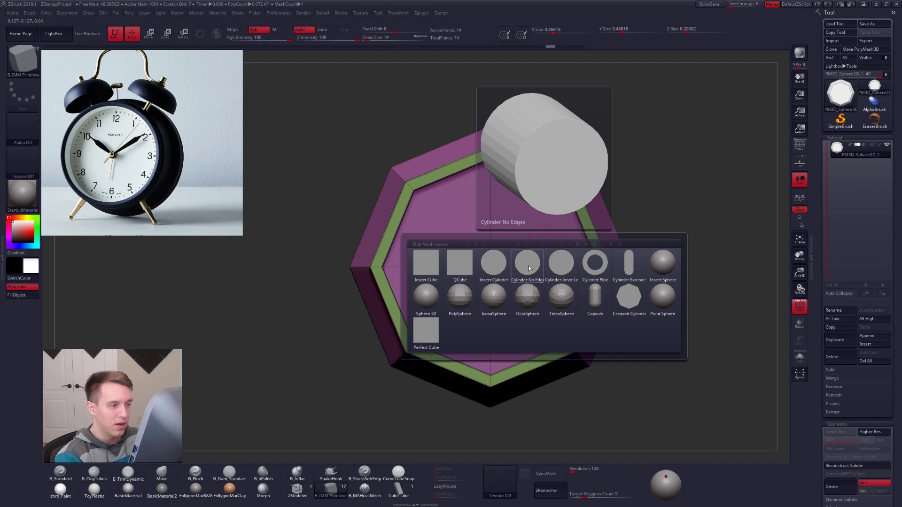
left_click(630, 304)
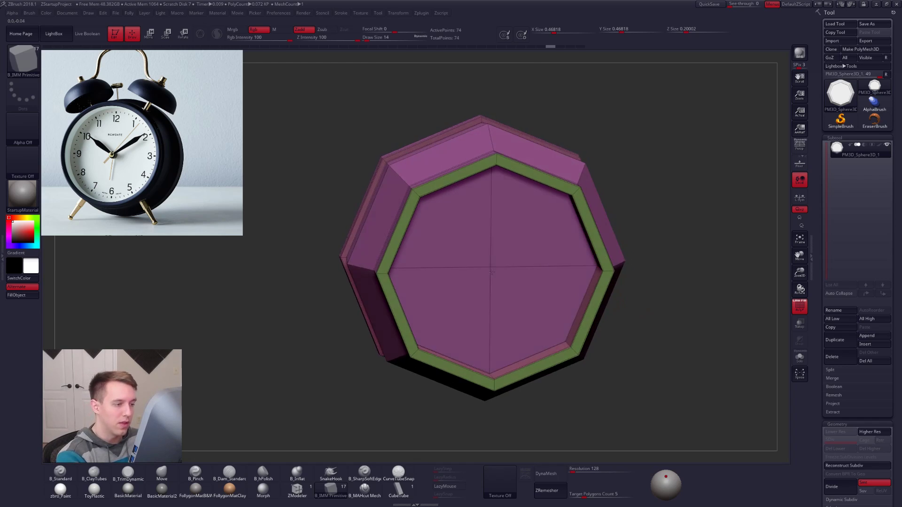
Insert a small creased cylinder at the centre of the recessed clock face as the hub for the hands
key("f")
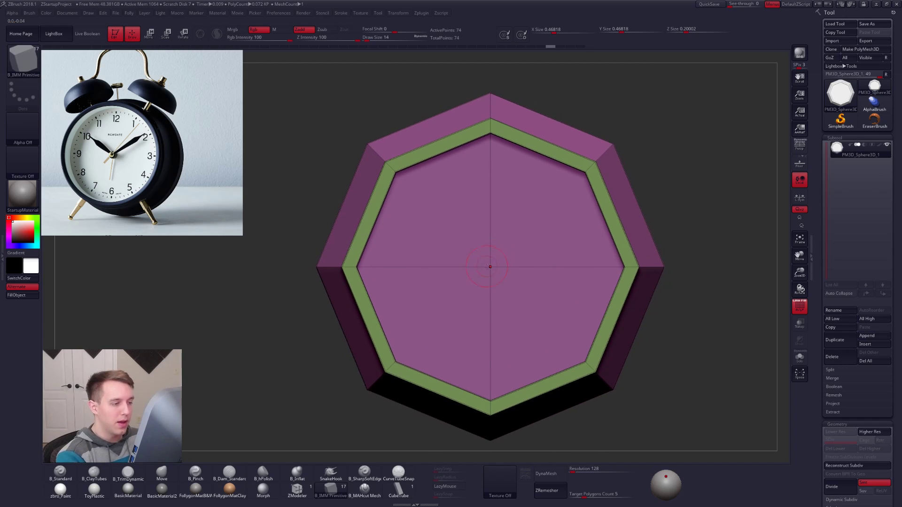
left_click_drag(490, 267, 490, 284)
key("ctrl")
right_click_drag(493, 283, 490, 267)
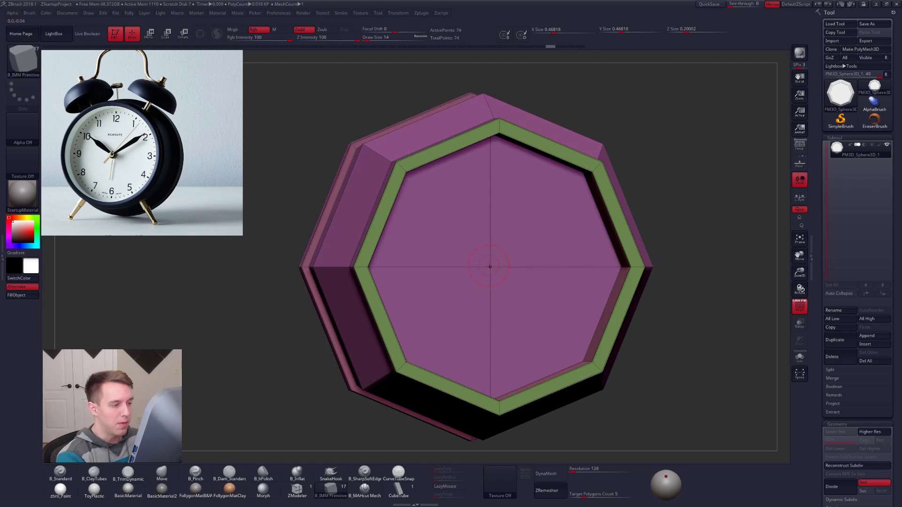
left_click_drag(491, 276, 492, 287)
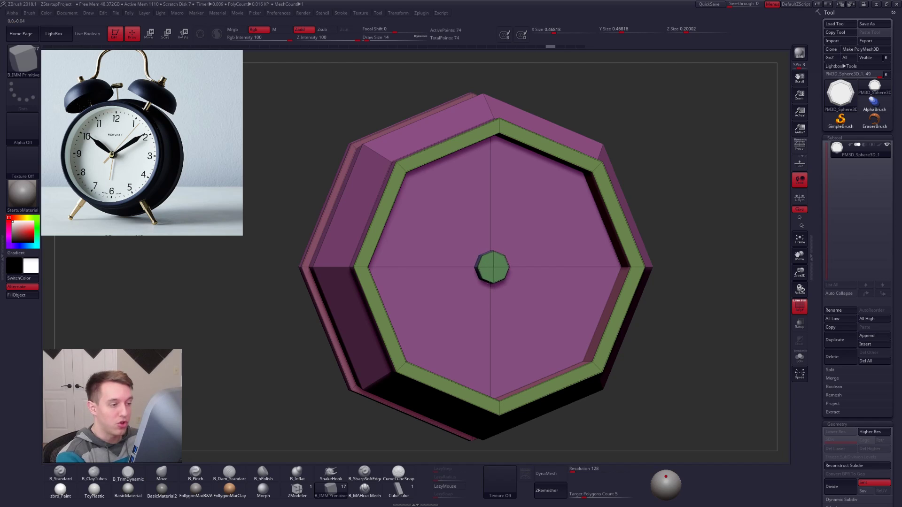
right_click_drag(491, 287, 576, 414, "shift")
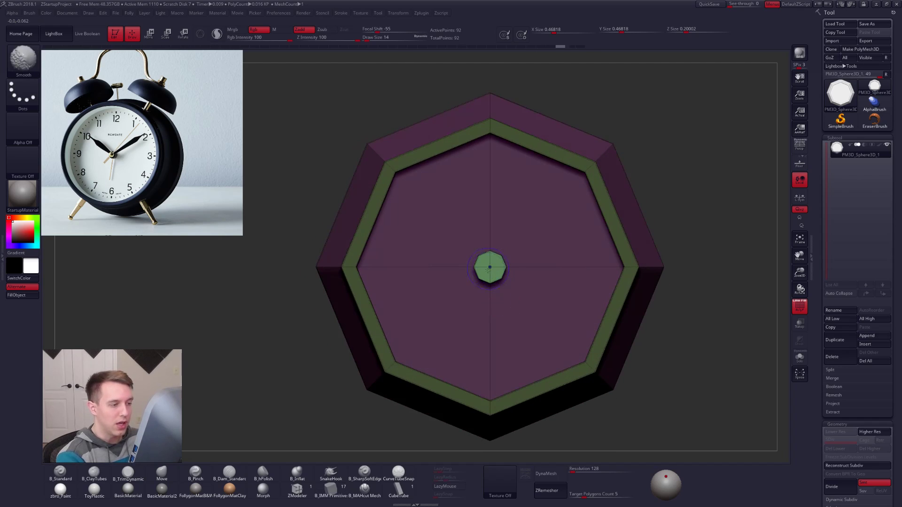
right_click_drag(575, 412, 510, 346)
right_click_drag(704, 384, 687, 339, "alt")
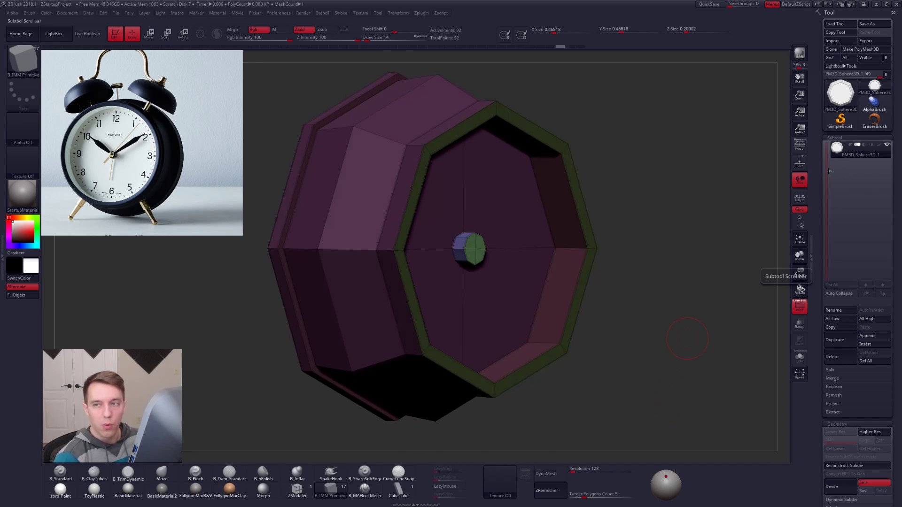
right_click_drag(640, 423, 640, 412)
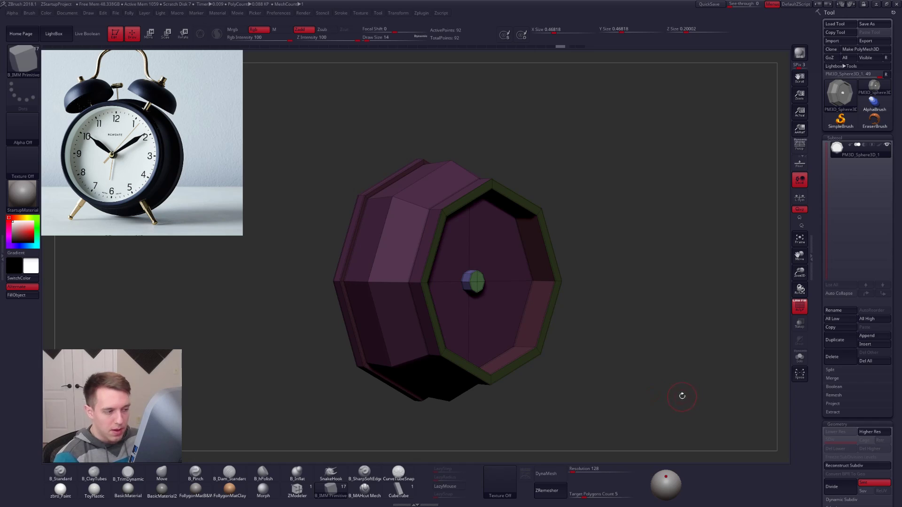
Invert the mask so only the inserted cylinder is masked, and assign the whole cylinder a single polygroup
key("ctrl")
key("ctrl")
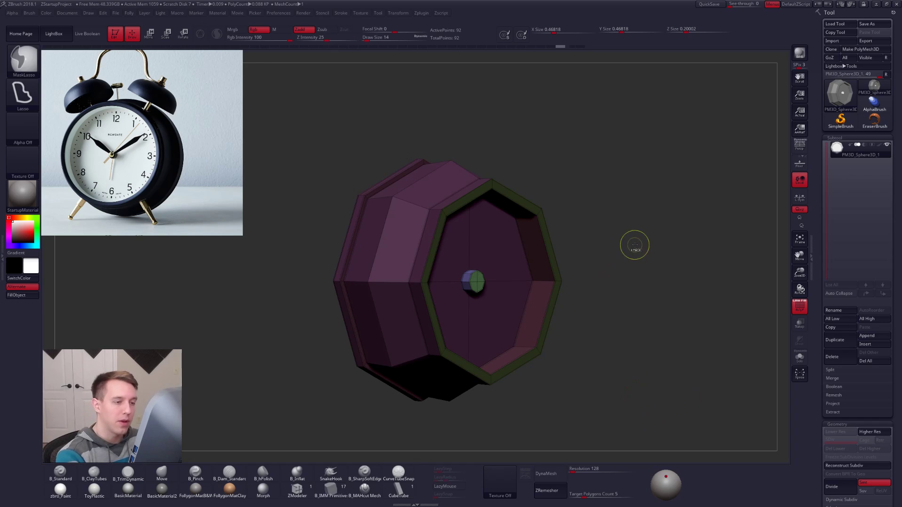
left_click(635, 252, "ctrl")
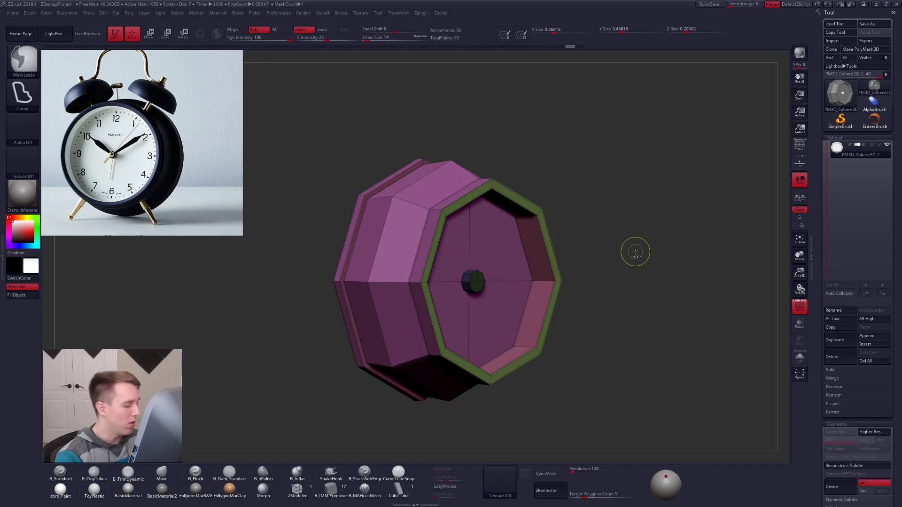
key("ctrl")
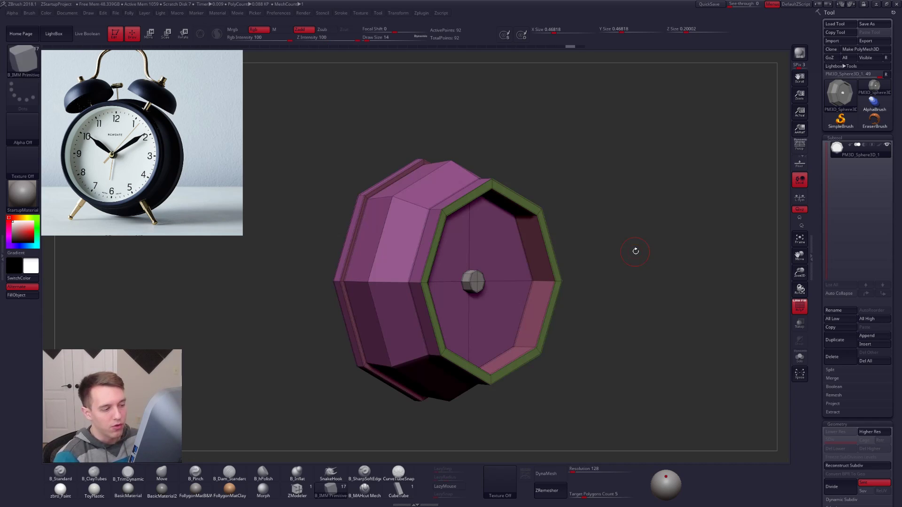
right_click_drag(510, 384, 477, 282, "ctrl")
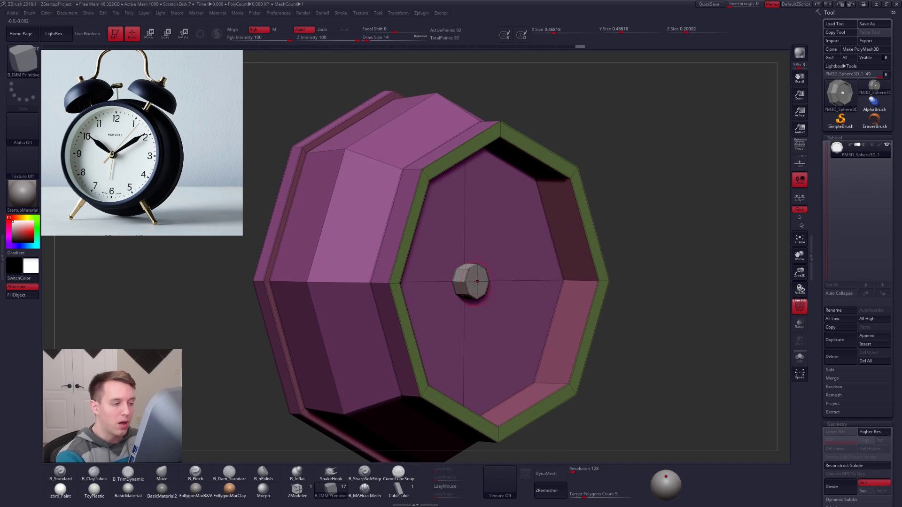
left_click(474, 282, "ctrl")
key("ctrl+w")
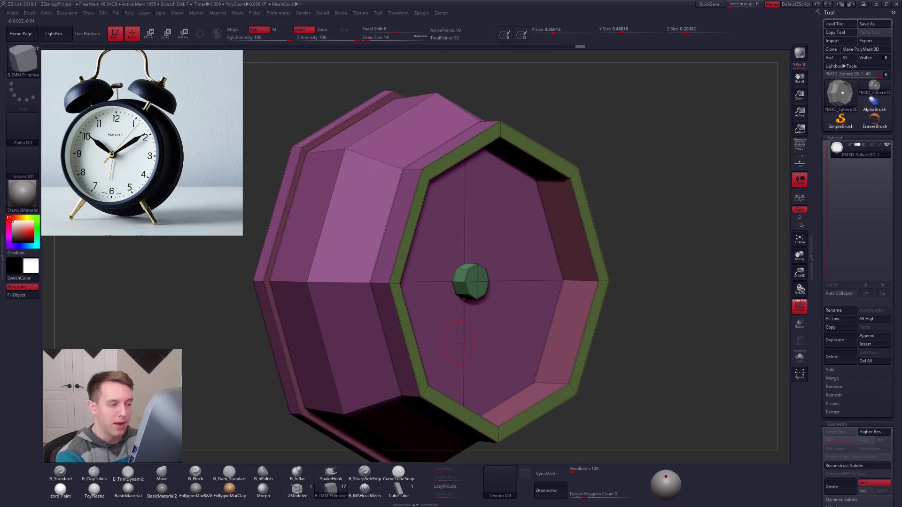
Isolate the cylinder's polygroup and invert the visibility so that only the clock body is shown
key("ctrl+shift")
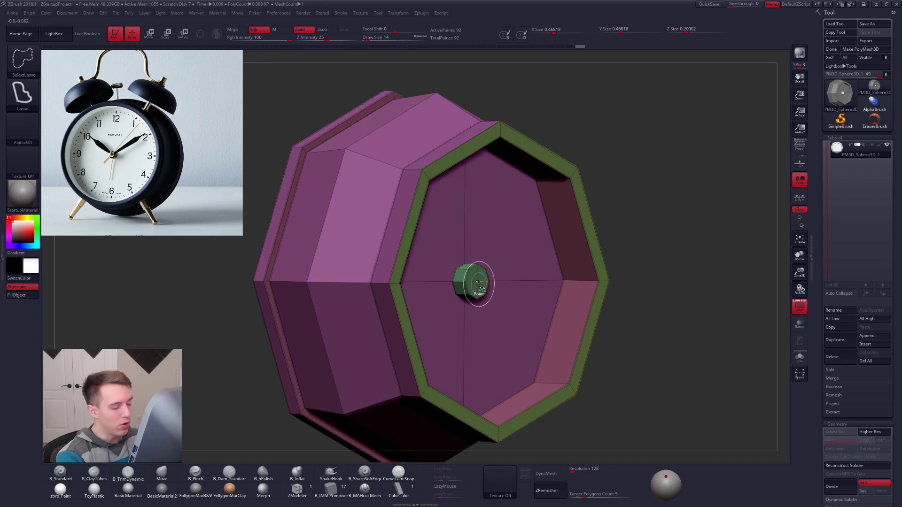
left_click(478, 284, "ctrl+shift")
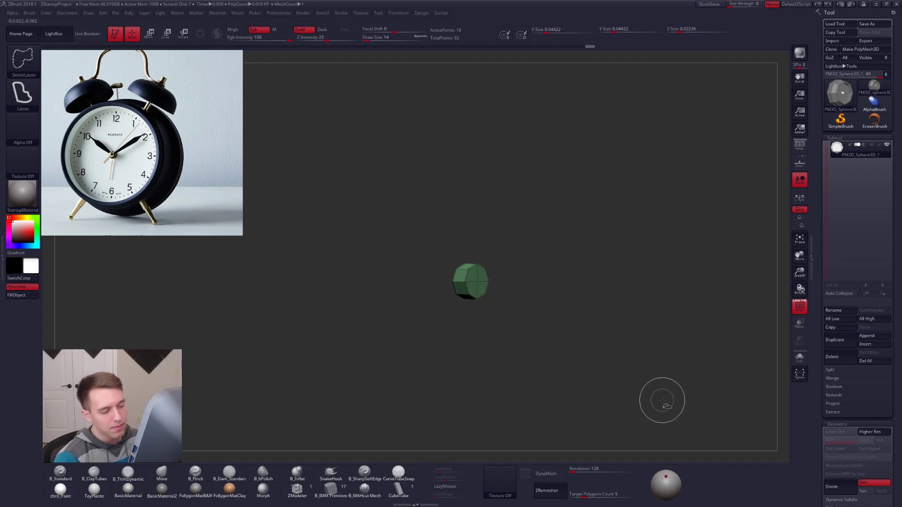
mouse_move(611, 306)
left_mouse_down()
mouse_move(612, 323)
mouse_move(598, 338)
mouse_move(602, 272)
left_mouse_up()
left_click_drag(651, 328, 653, 200, "ctrl+shift")
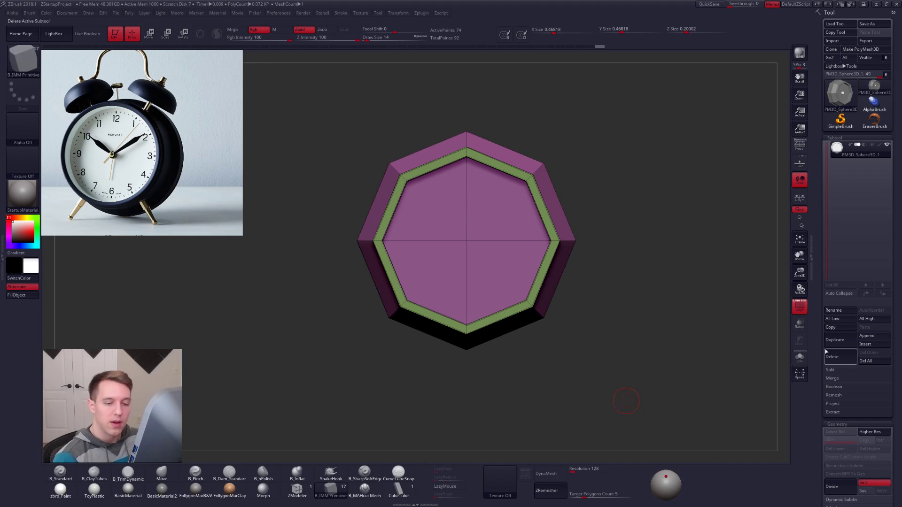
Split the hidden cylinder off into its own subtool and make the clock body the active subtool
left_click(830, 370)
left_click(837, 377)
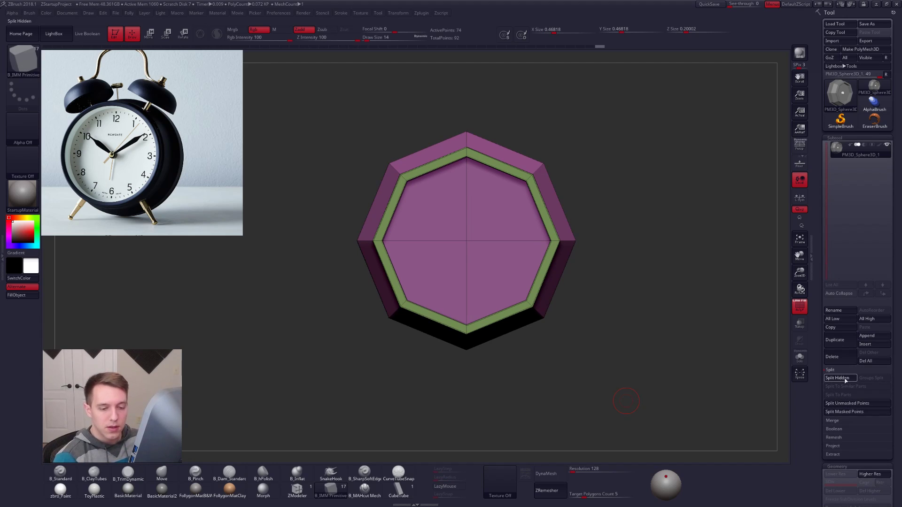
left_click(859, 168)
left_click_drag(670, 261, 741, 202)
left_click(859, 152)
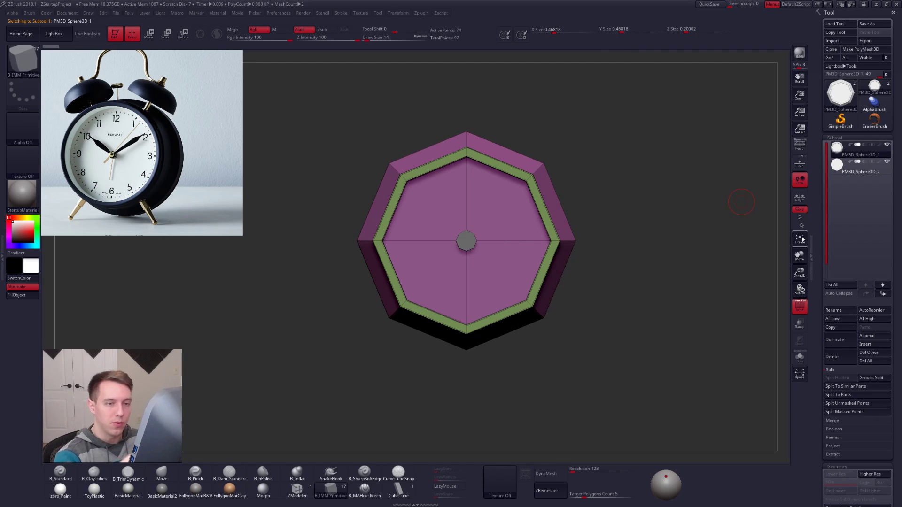
Make the central cylinder the active subtool, smooth it with dynamic subdivision, and stretch it outward to about 0.035 in Z size
left_click(830, 370)
left_click_drag(563, 323, 496, 263, "alt")
left_click(860, 168)
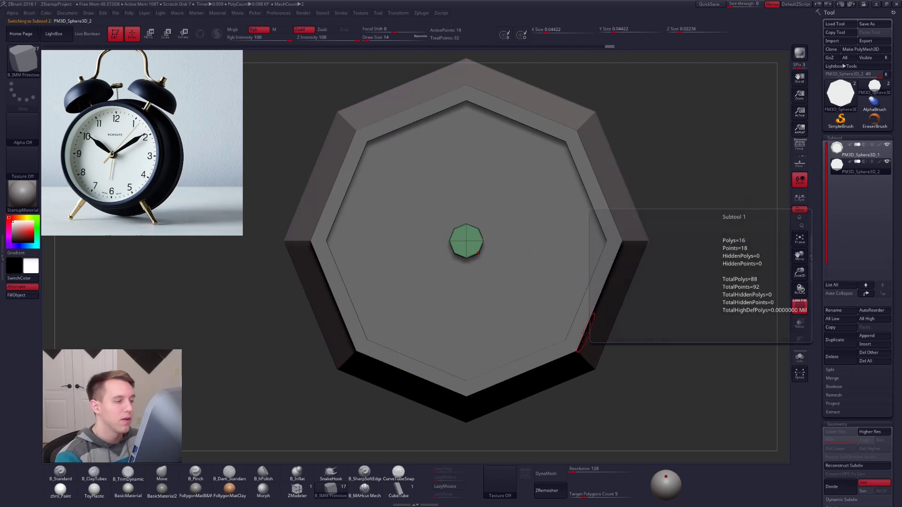
key("d")
mouse_move(470, 245)
right_mouse_down()
mouse_move(495, 248)
mouse_move(470, 253)
right_mouse_up()
key("w")
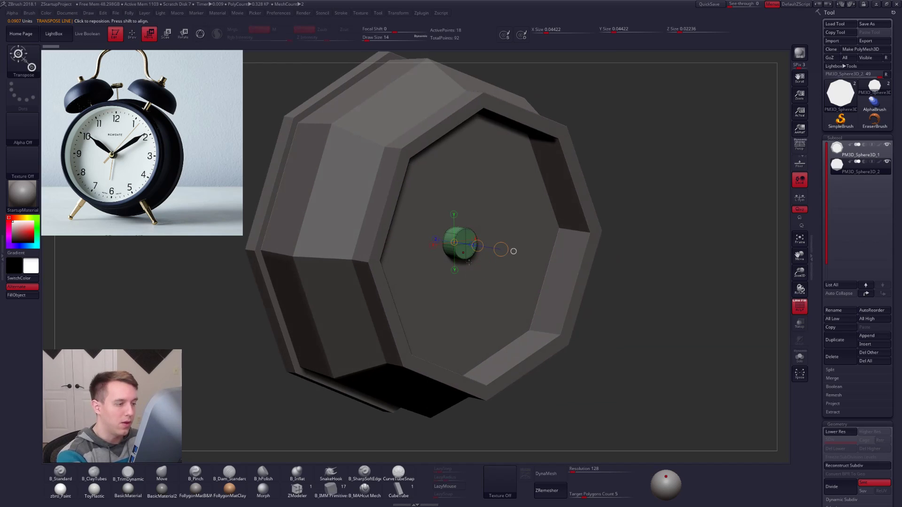
left_click(472, 253)
left_click(466, 245)
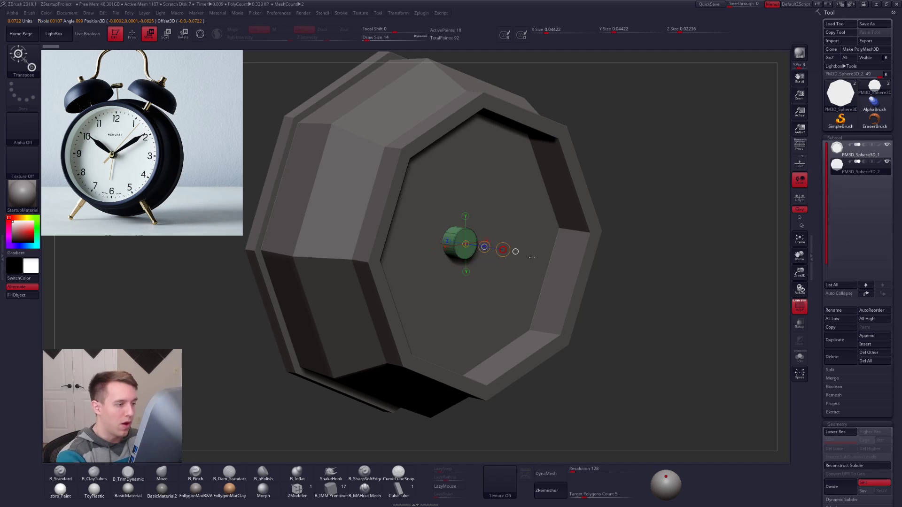
left_click_drag(484, 247, 501, 252)
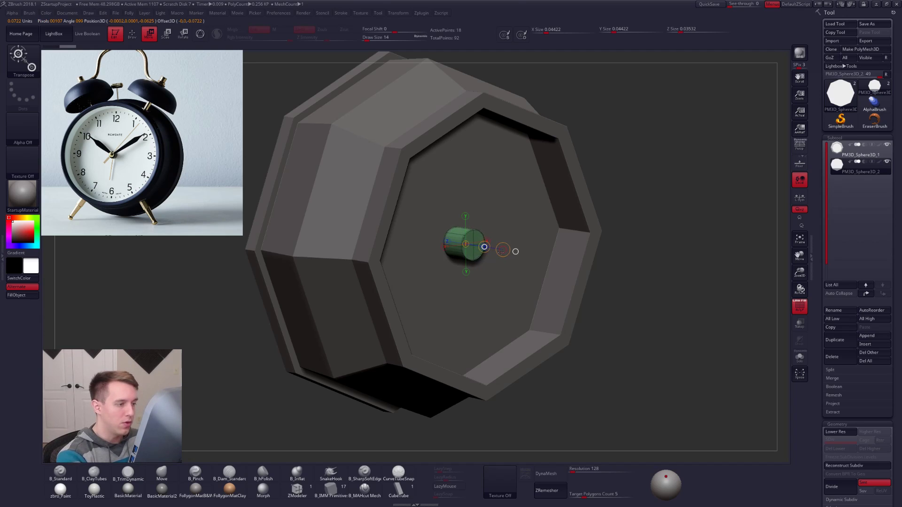
Stretch the cylinder further along its axis to about 0.042 in Z size, checking it against the clock body from the side
key("alt+s")
left_click_drag(563, 263, 488, 257)
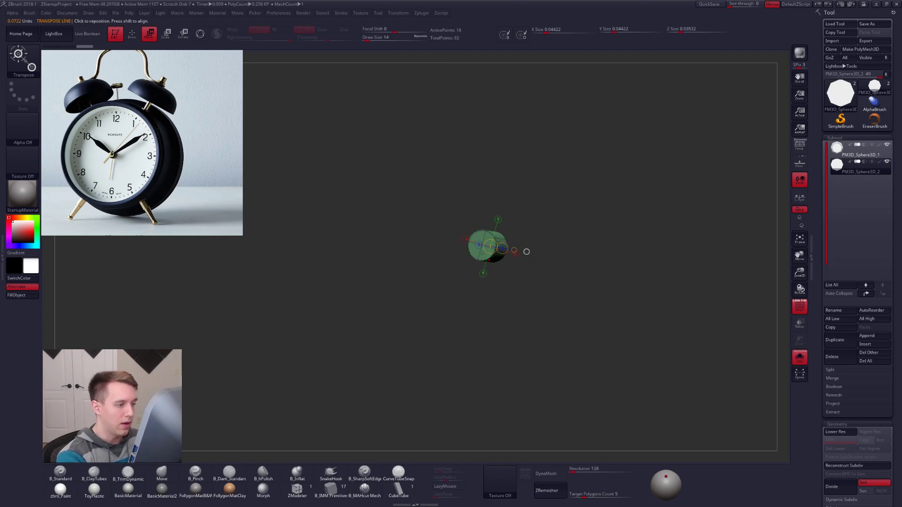
right_click_drag(480, 248, 434, 245)
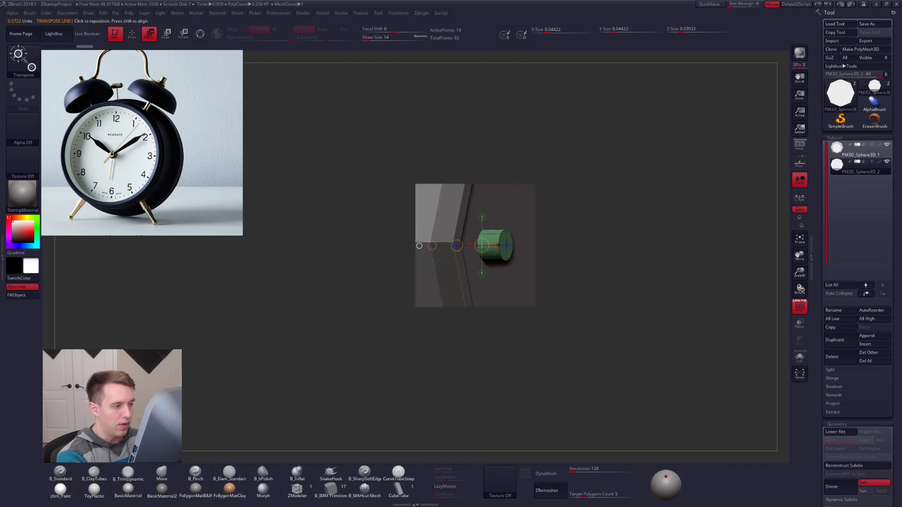
left_click(432, 245)
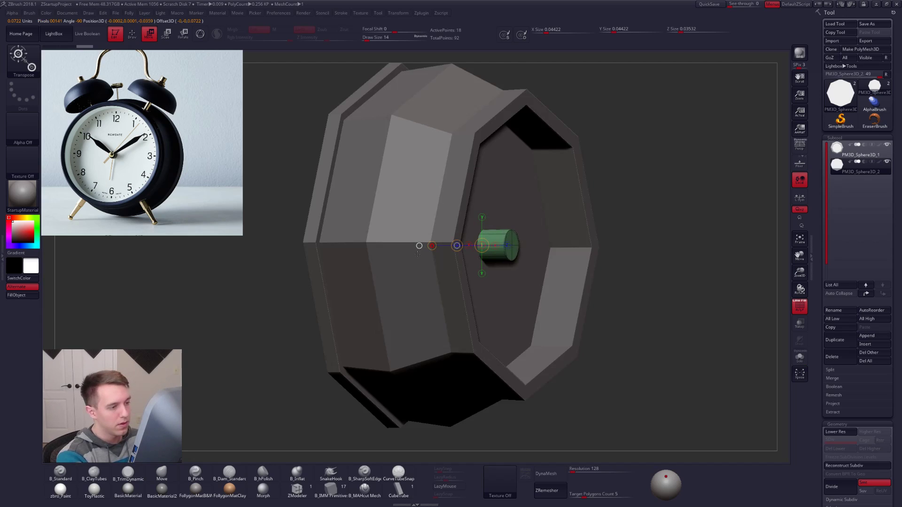
right_click_drag(425, 284, 456, 299)
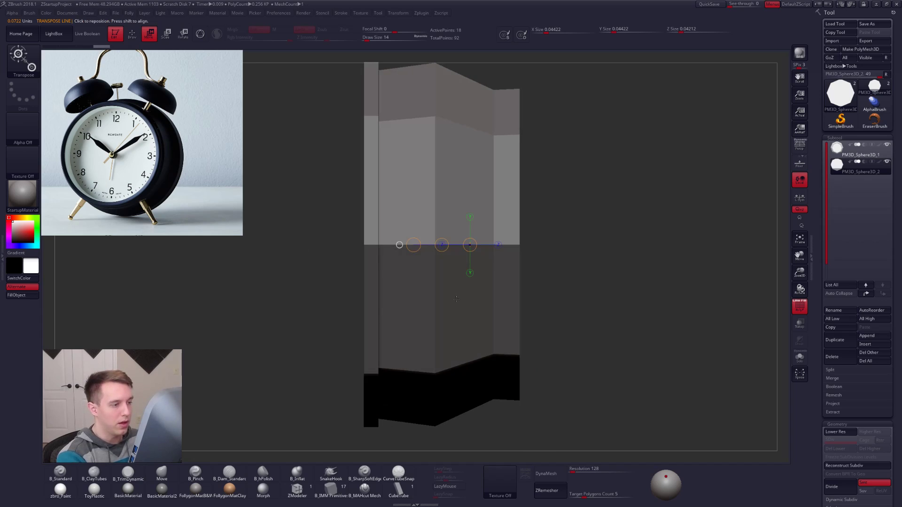
left_click(799, 324)
left_click(799, 323)
Scale the cylinder down to about 0.0245 in diameter, and lengthen it again along its axis to about 0.042
right_click_drag(624, 320, 559, 326)
left_click(488, 251)
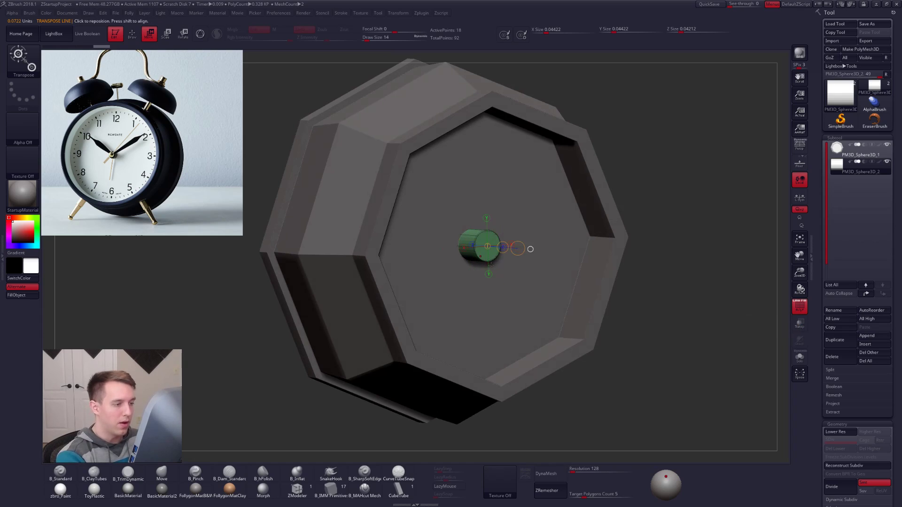
key("e")
left_click_drag(518, 249, 507, 248)
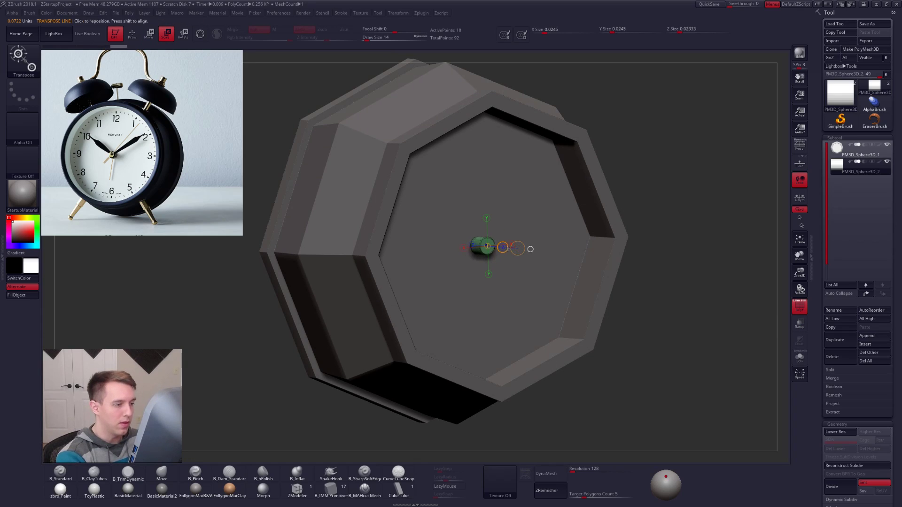
key("w")
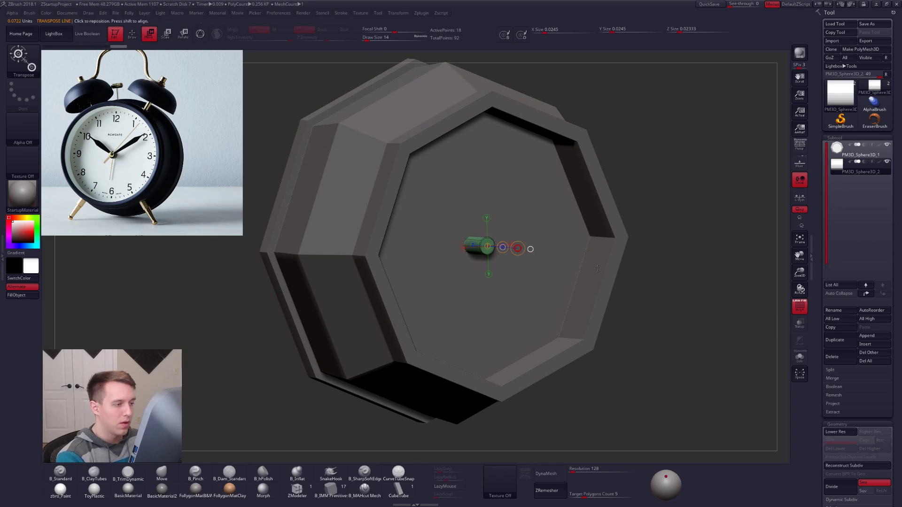
Smooth the clock body with dynamic subdivision from the front view, and make the hub cylinder active again
right_click_drag(650, 274, 632, 275, "shift")
left_click(859, 151)
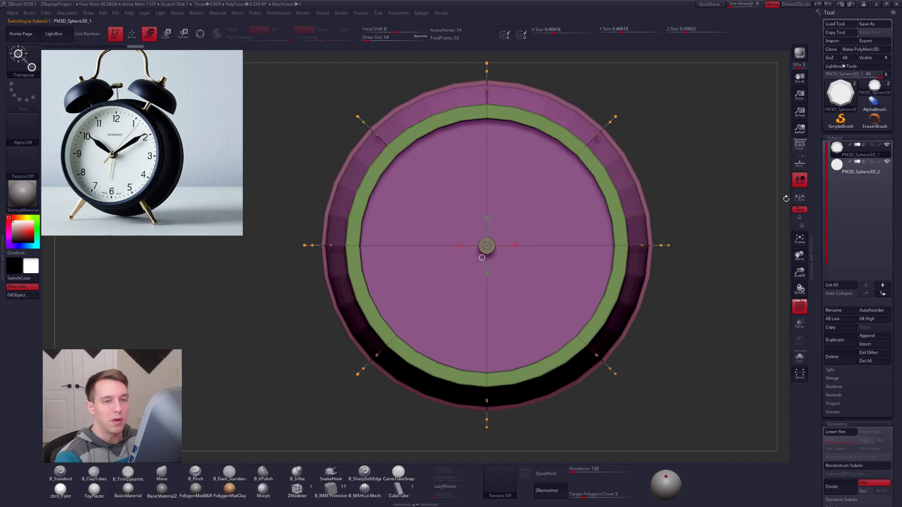
left_click(859, 167)
left_click_drag(563, 385, 627, 390)
right_click_drag(627, 391, 644, 433, "alt")
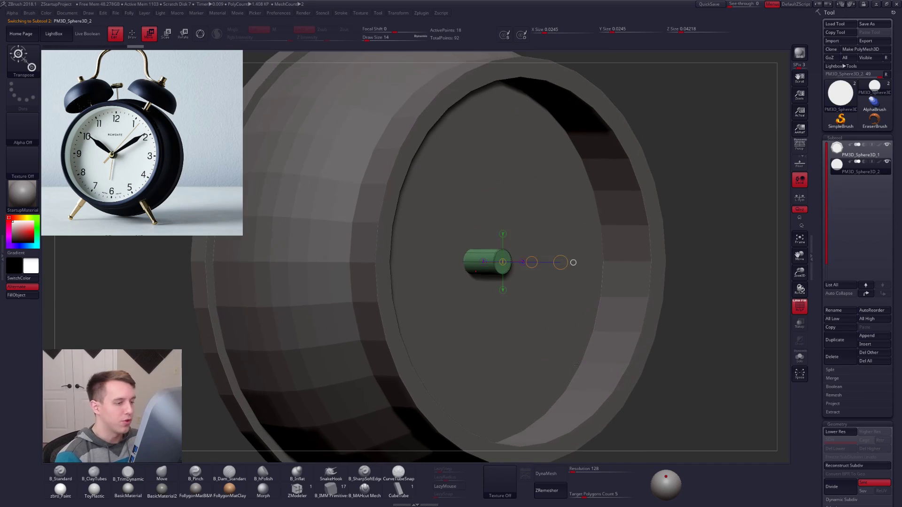
Thin the hub cylinder to about 0.018 in diameter, and stretch it back out to about 0.042 along its axis
key("e")
left_click_drag(531, 262, 521, 263)
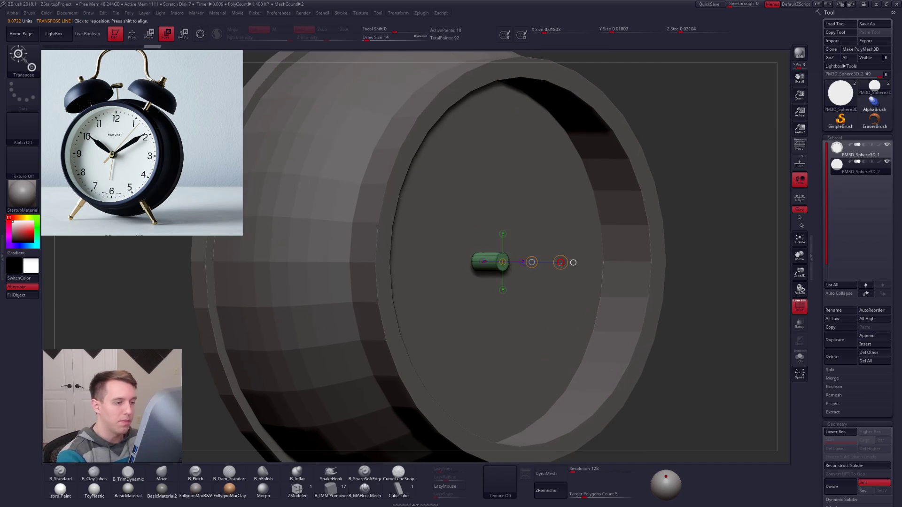
key("w")
mouse_move(622, 385)
right_mouse_down()
mouse_move(627, 395)
mouse_move(624, 364)
right_mouse_up()
Hide the polygroup wireframe and compare the hub's thickness and length on the clock face with the reference photo
key("q")
right_click_drag(667, 402, 640, 417, "shift")
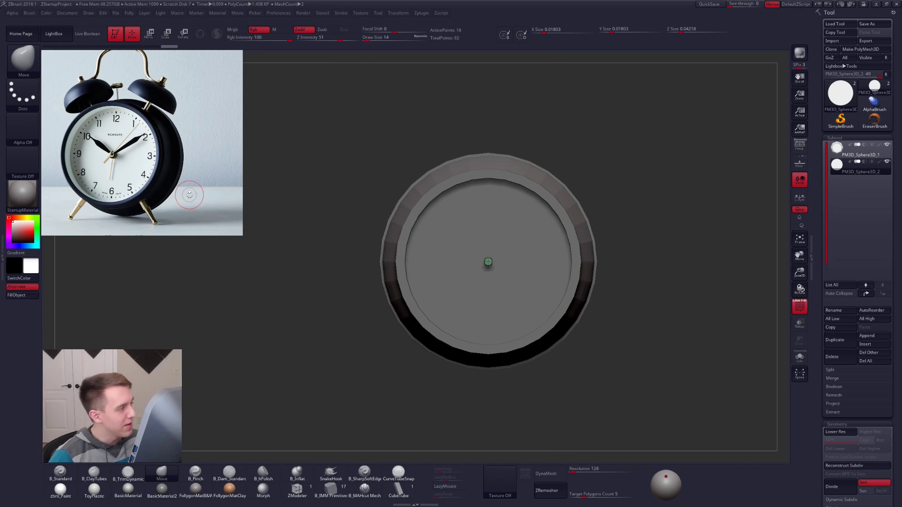
key("shift+f")
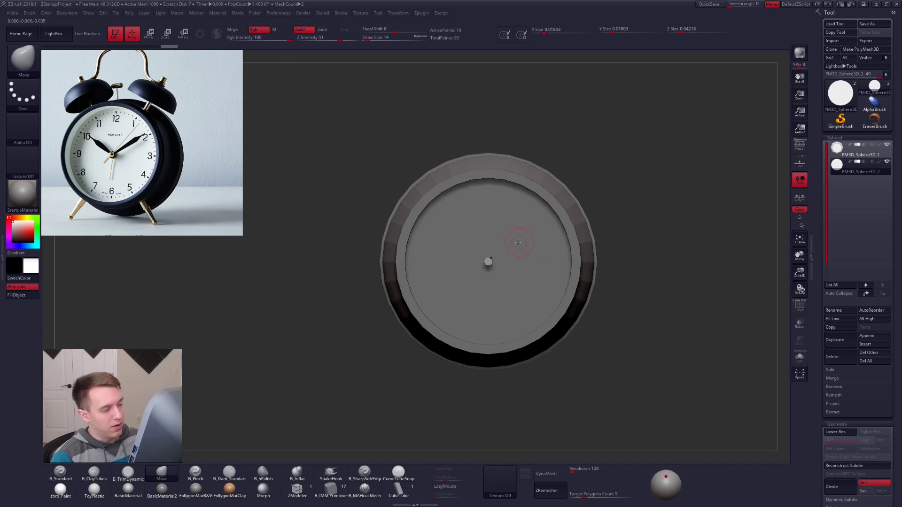
right_click_drag(476, 258, 505, 278, "ctrl")
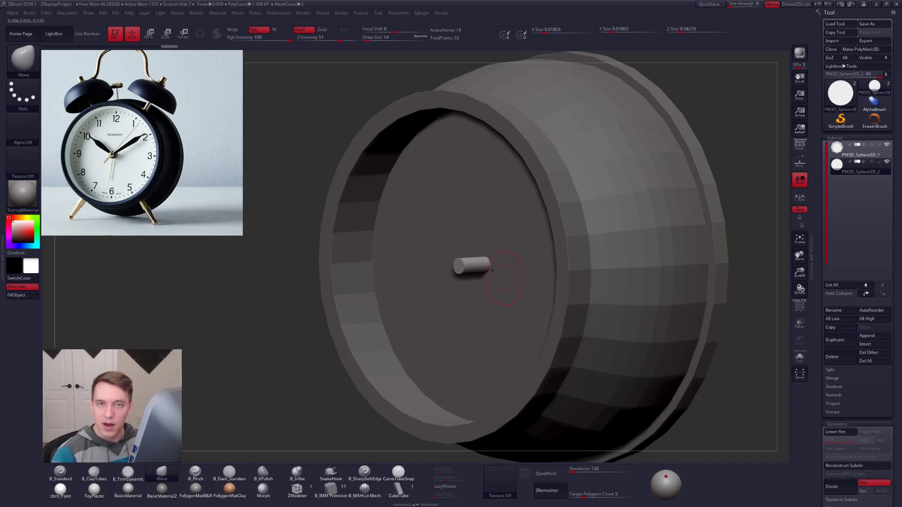
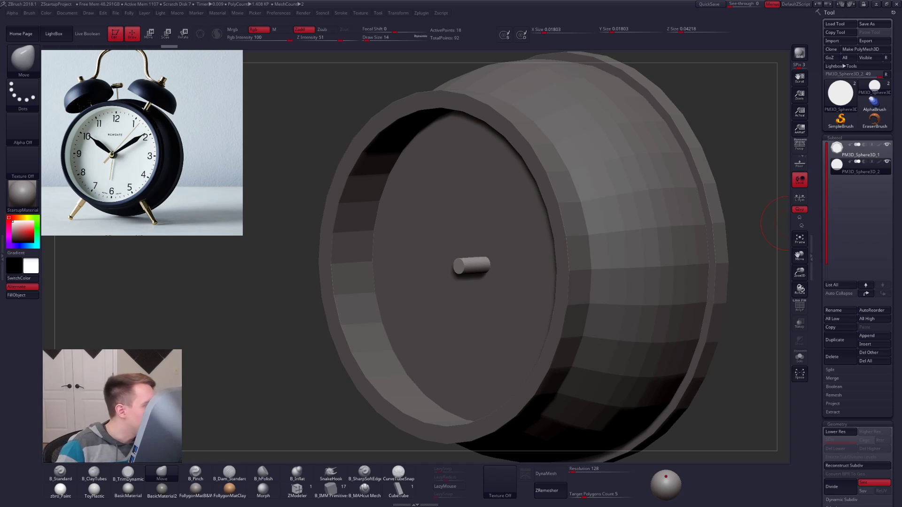
right_click_drag(458, 266, 465, 267)
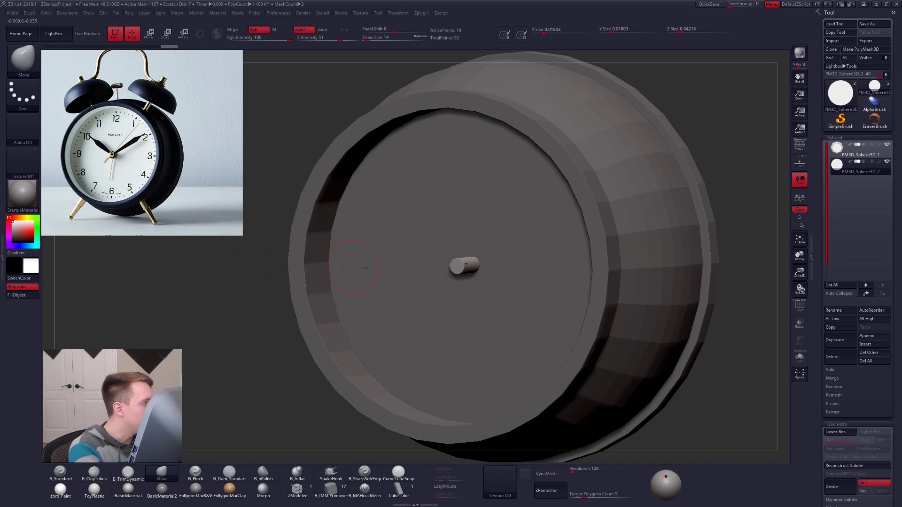
mouse_move(465, 268)
right_mouse_down()
mouse_move(484, 277)
mouse_move(479, 335)
right_mouse_up()
Isolate the hub cylinder and insert four edge loops around it with ZModeler, spaced progressively closer toward its rear end
key("alt+s")
key("space")
key("shift")
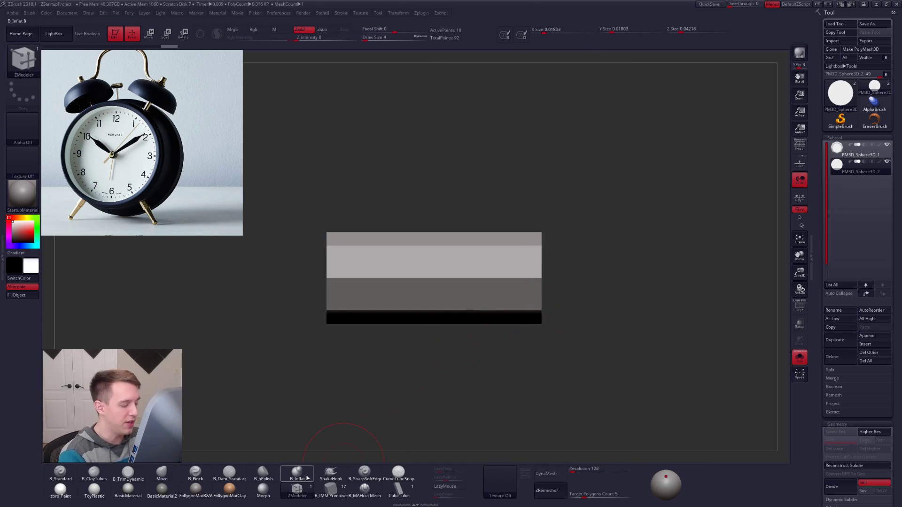
key("space")
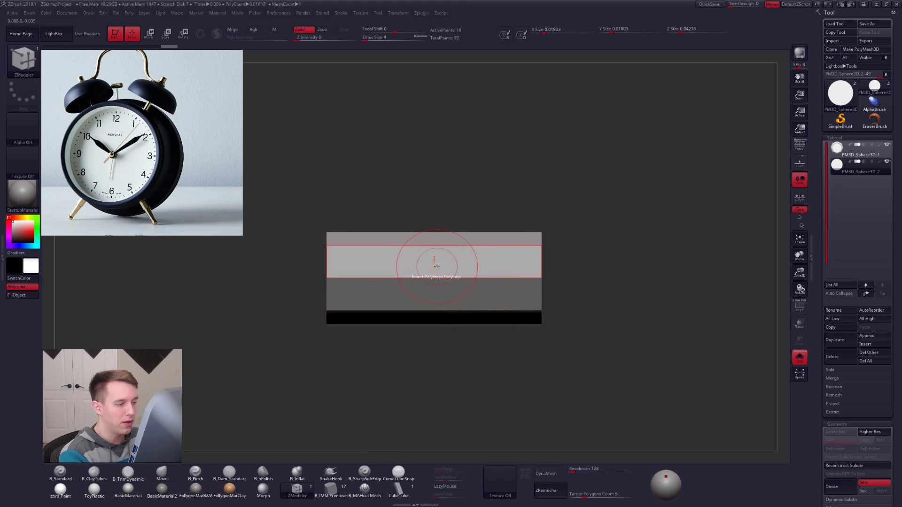
key("shift")
left_click(487, 271)
left_click(515, 271)
left_click(528, 270)
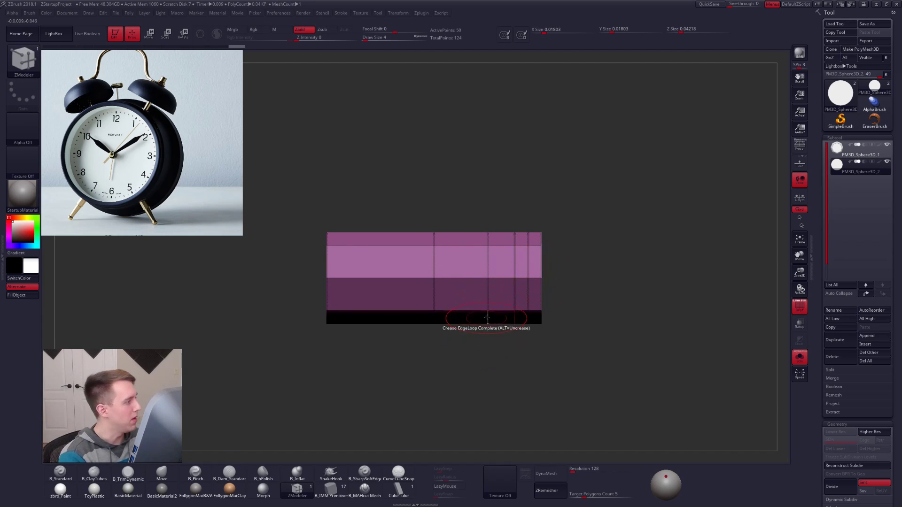
Undo the last three edge loops and insert them again at halving distances toward the hub's rear end
left_click_drag(491, 338, 460, 347)
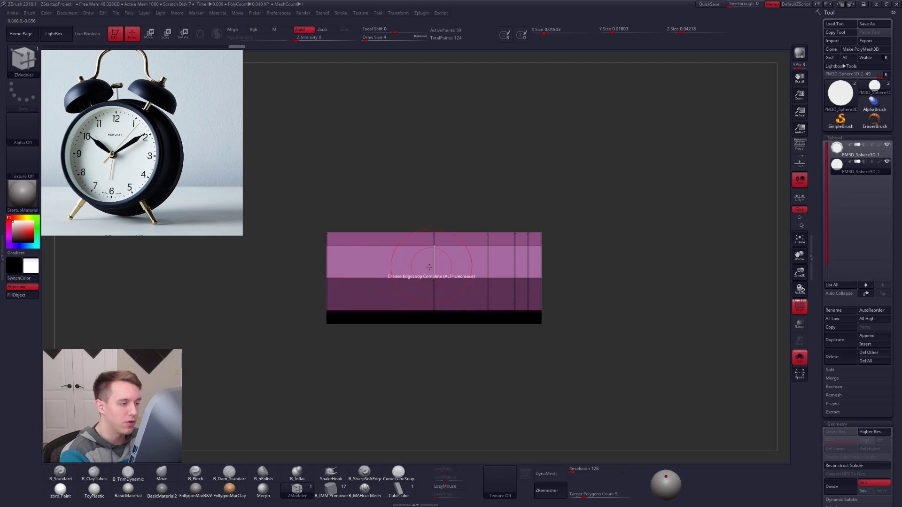
right_click_drag(381, 271, 318, 306)
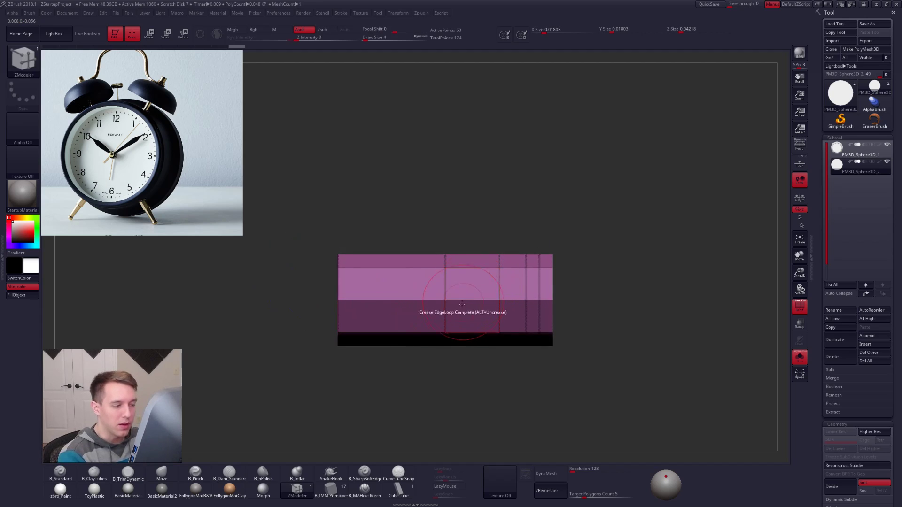
key("ctrl+z")
key("ctrl+z")
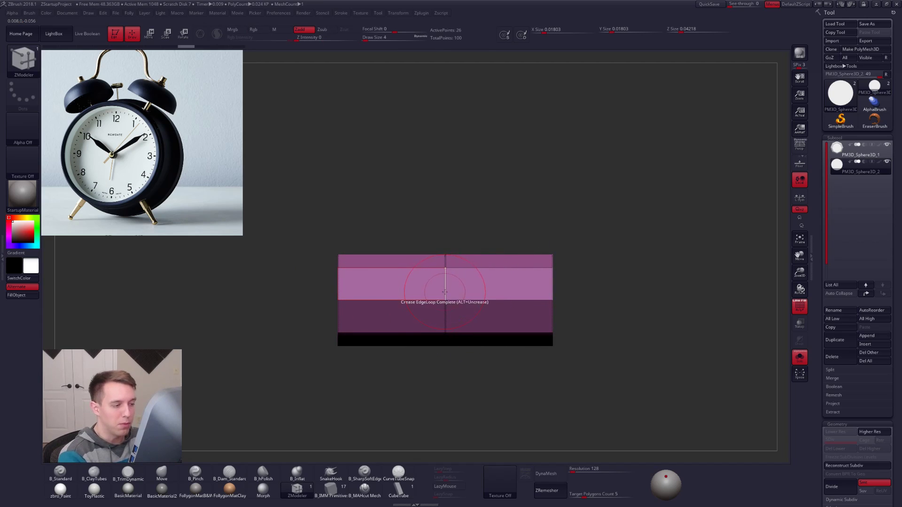
left_click(499, 289)
left_click(526, 289)
left_click(539, 290)
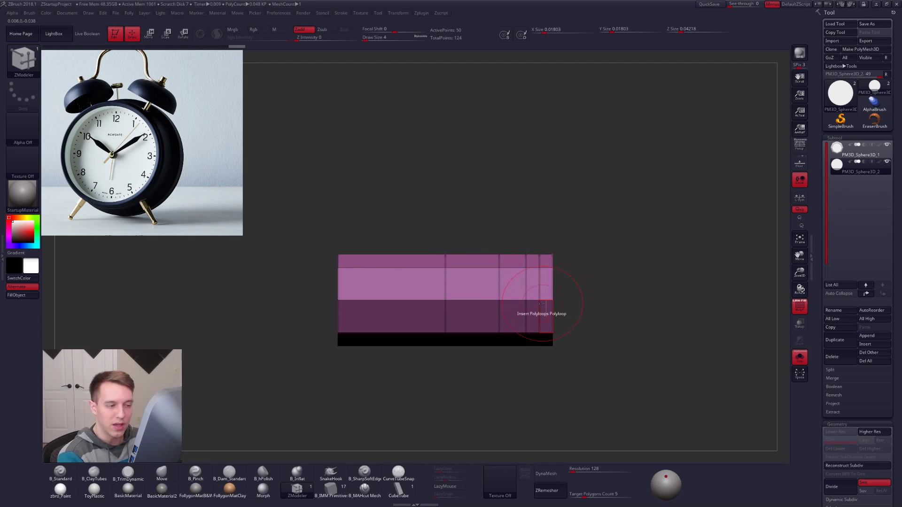
Extrude the polyloops at the hub's rear end outward into a stepped collar, and show it smoothed against the clock face
right_click_drag(541, 294, 536, 289, "ctrl")
right_click_drag(536, 289, 514, 315, "alt")
key("space")
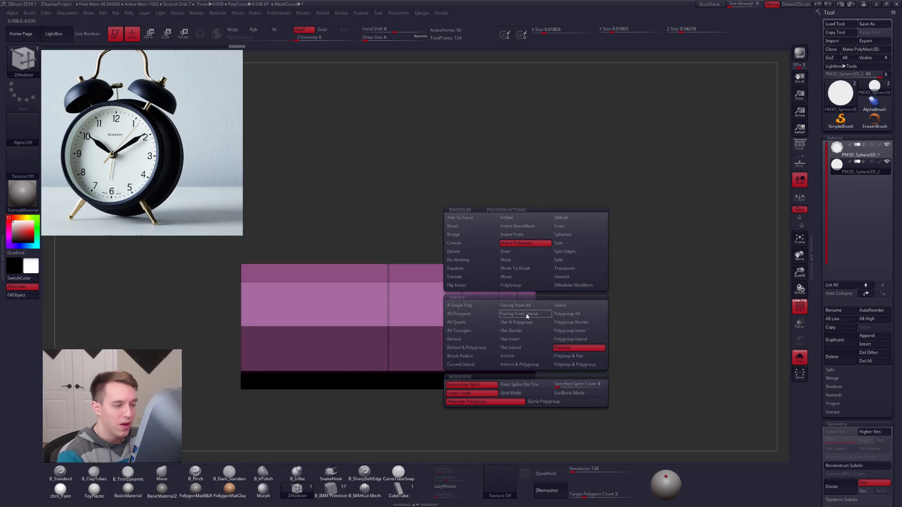
left_click(477, 277)
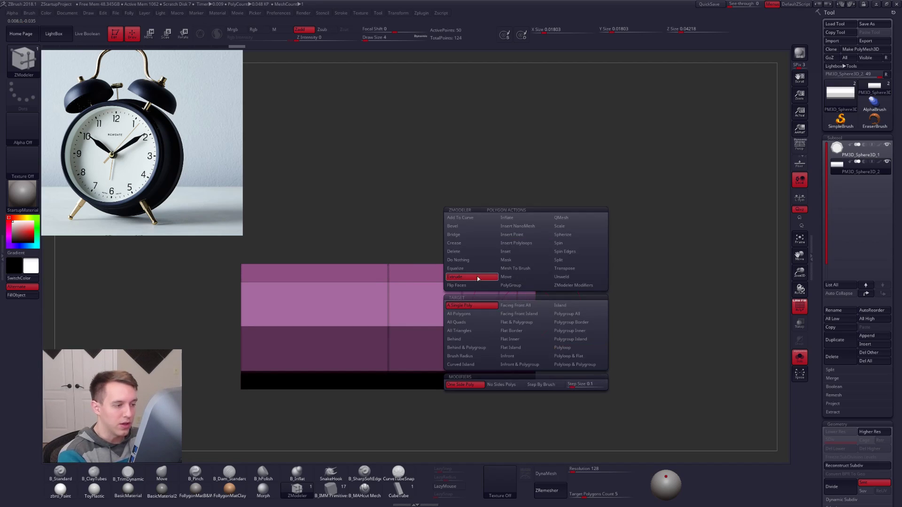
left_click(578, 348)
left_click_drag(556, 334, 585, 328)
key("d")
key("shift+f")
right_click_drag(519, 328, 519, 376, "ctrl")
key("alt+s")
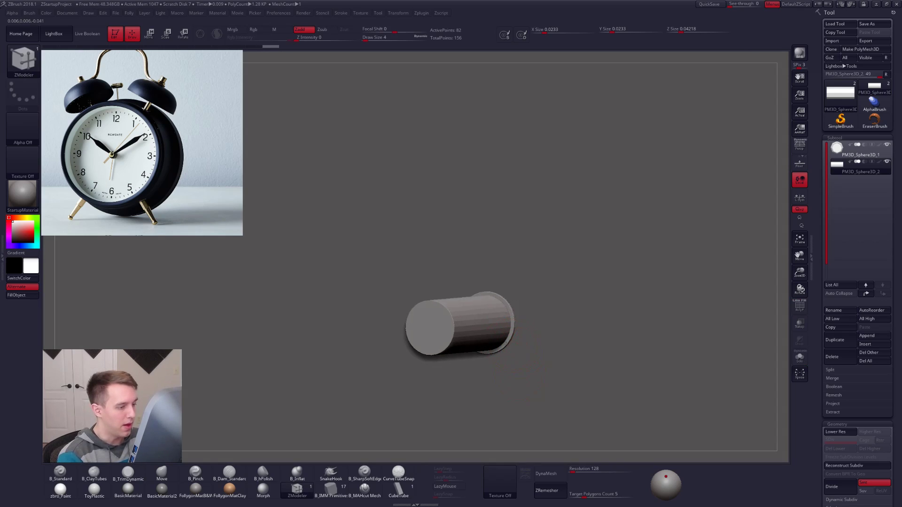
Move the whole hub outward along its axis so the stepped collar stands clear of the clock face
key("w")
left_click(412, 334)
left_click_drag(337, 327, 311, 333)
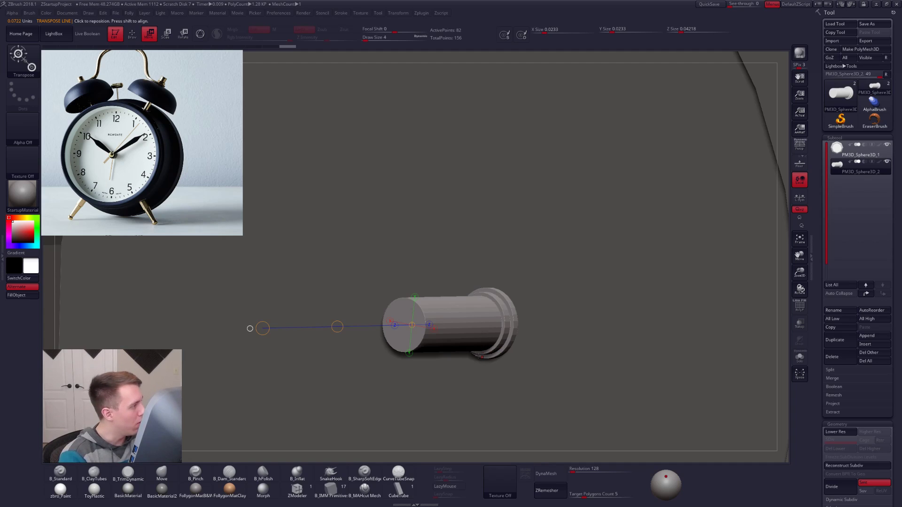
Isolate the hub and adjust the edge of the collar's step using the Move brush at draw size 1
key("q")
key("shift+f")
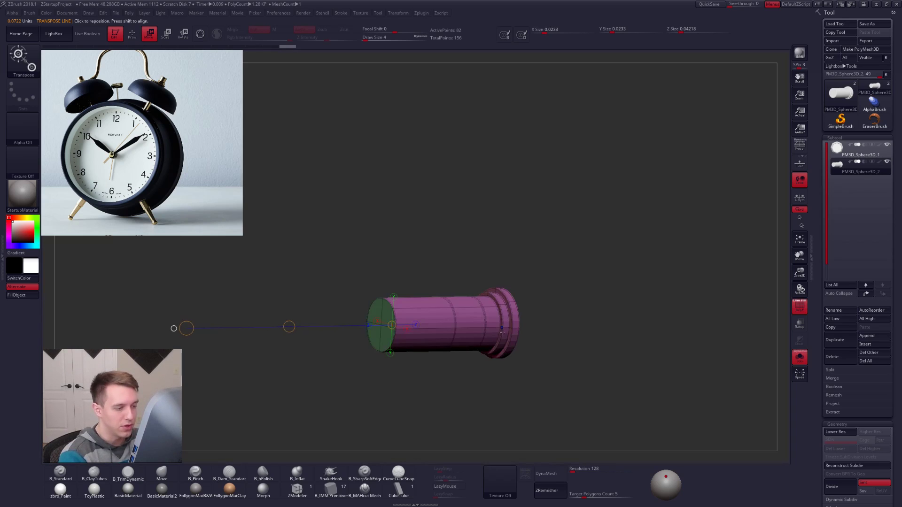
key("f")
key("space")
left_click_drag(515, 329, 505, 334)
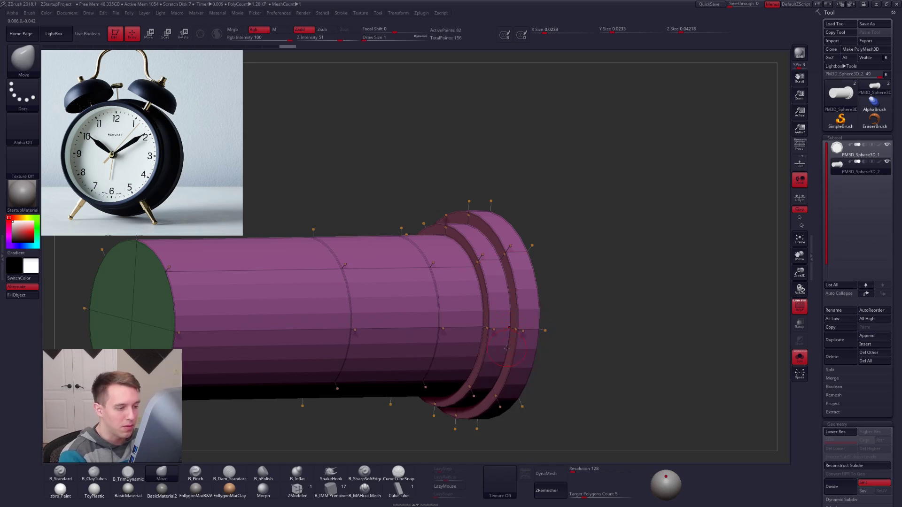
left_click_drag(507, 349, 507, 329, "shift")
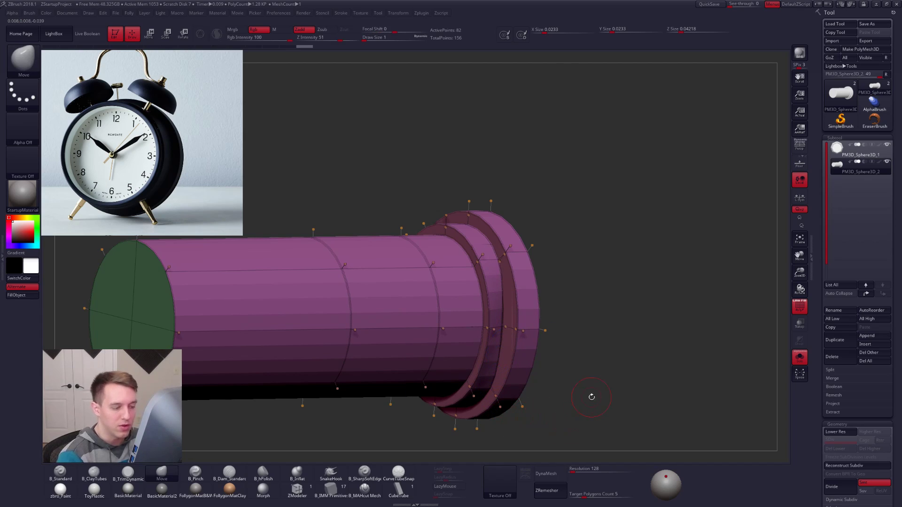
Undo the upper step of the hub's collar and extrude its polyloop outward again with ZModeler
left_click(298, 490)
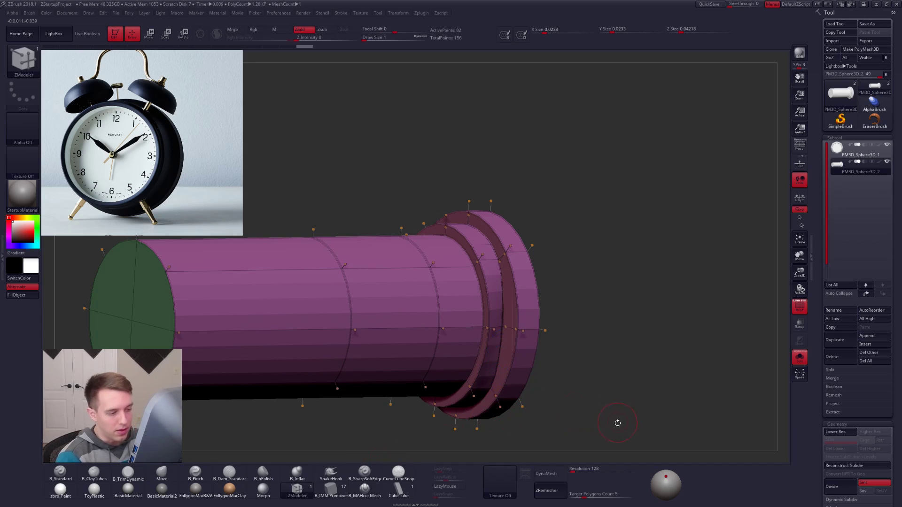
left_click_drag(618, 422, 618, 406)
key("ctrl")
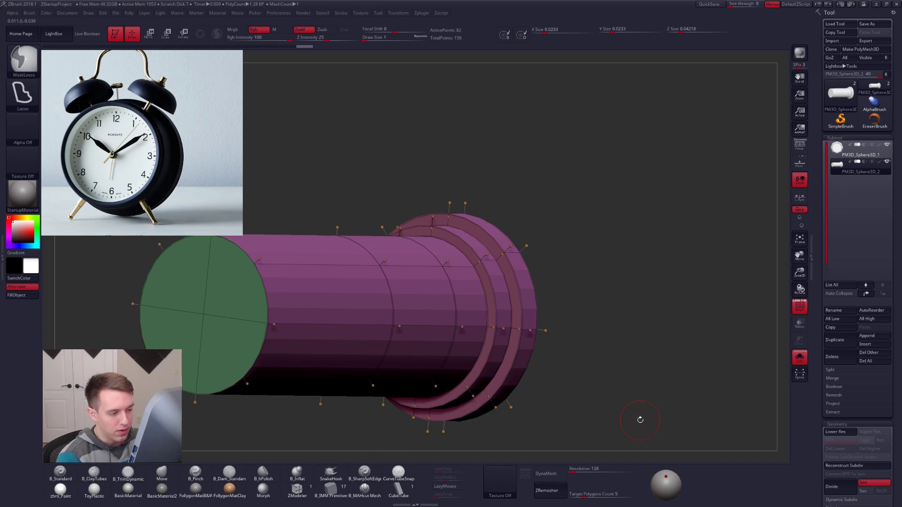
key("shift+d")
key("d")
key("ctrl")
key("shift+d")
key("ctrl+z")
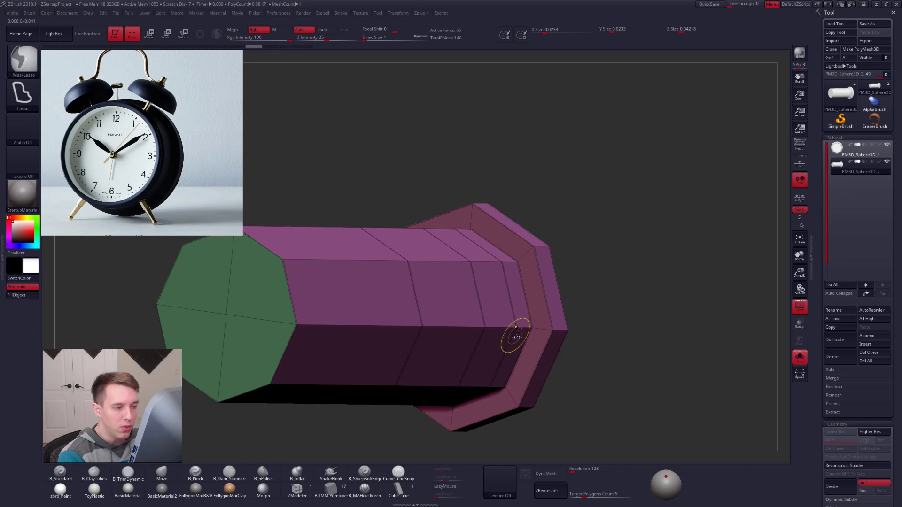
left_click_drag(519, 313, 525, 254)
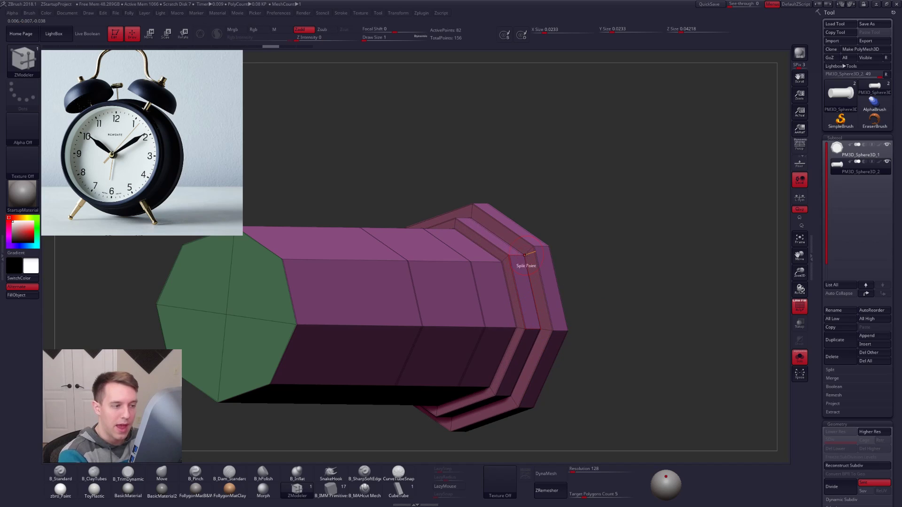
Try to reshape the edge between the collar's two steps using the Move brush
scroll(524, 254, "up", 3)
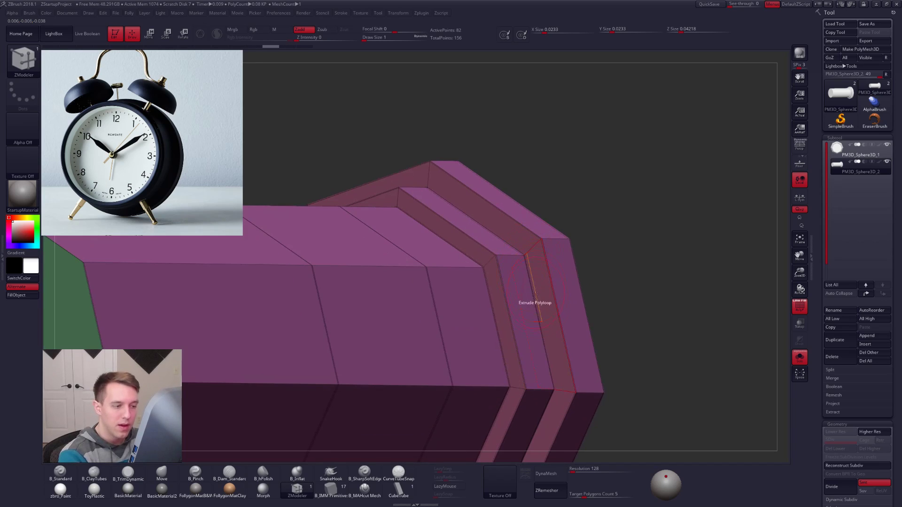
right_click_drag(554, 383, 545, 390)
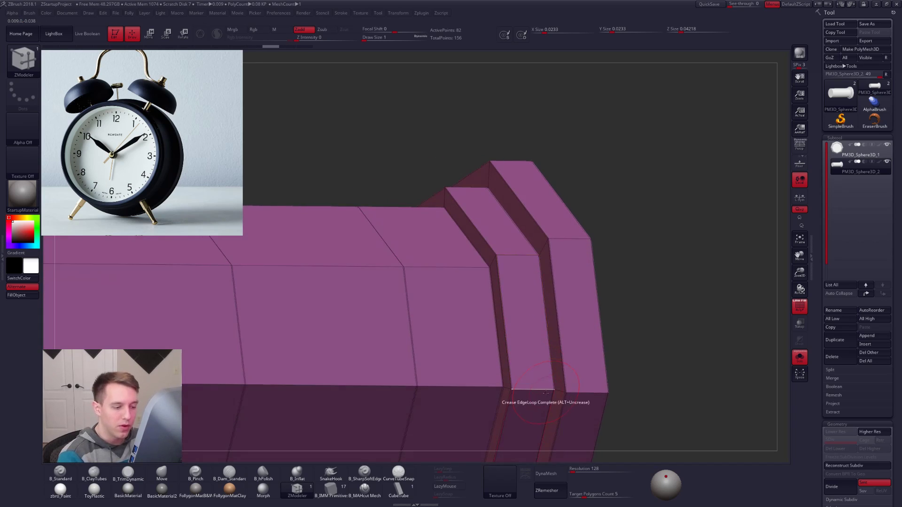
key("4")
key("space")
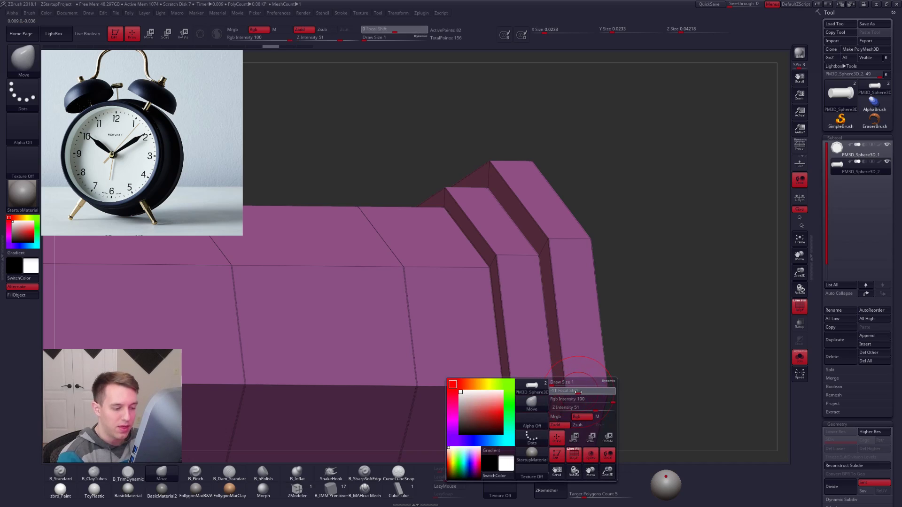
left_click_drag(578, 392, 583, 392)
right_click_drag(638, 336, 637, 270, "alt")
key("space")
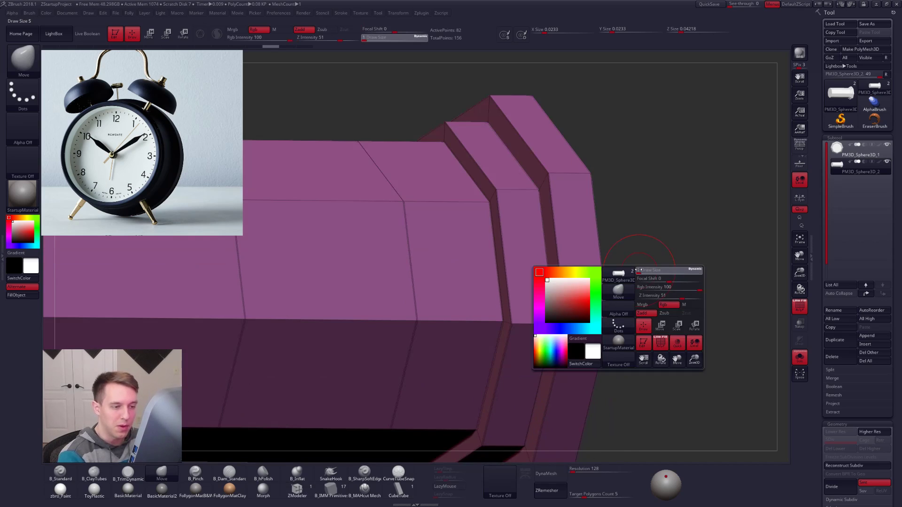
left_click_drag(637, 270, 533, 323)
right_click_drag(553, 334, 511, 331)
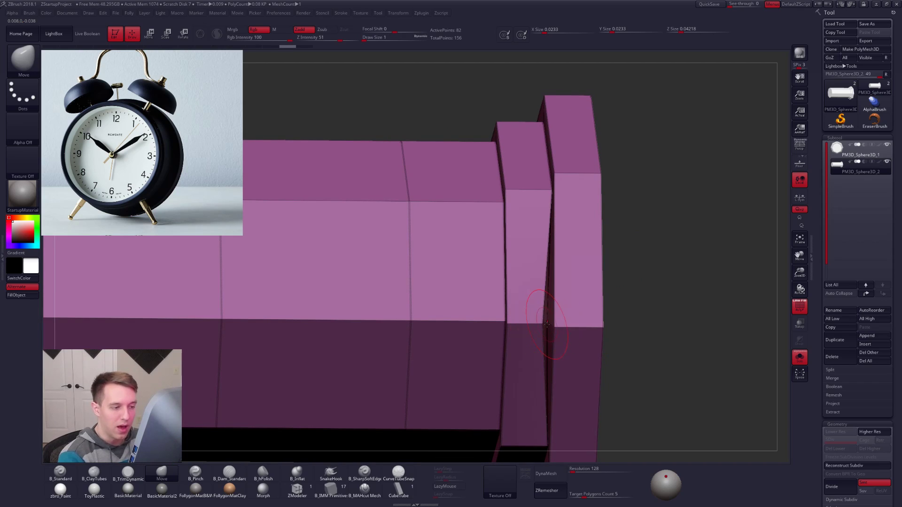
Undo the edge move and both collar extrusions, back to the plain hub with its edge loops
key("ctrl+z")
key("ctrl+z")
key("ctrl+z")
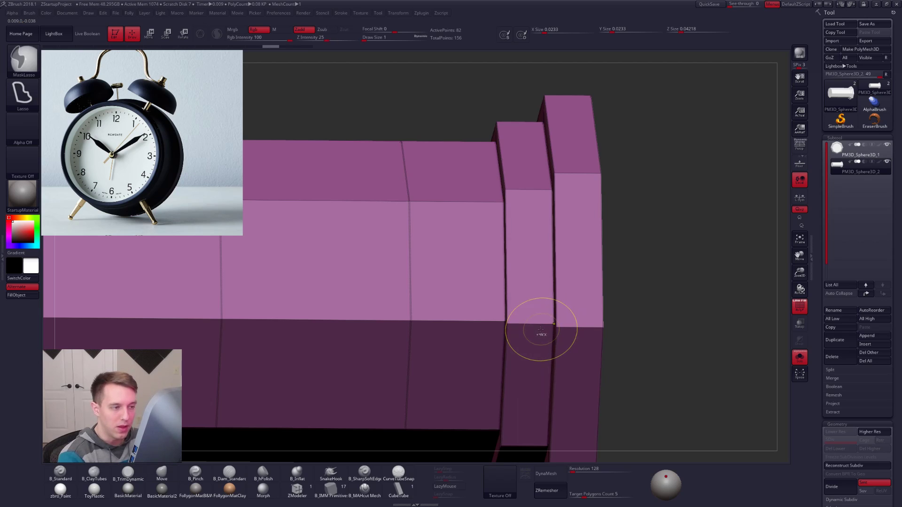
key("ctrl+z")
right_click_drag(550, 332, 527, 324, "ctrl")
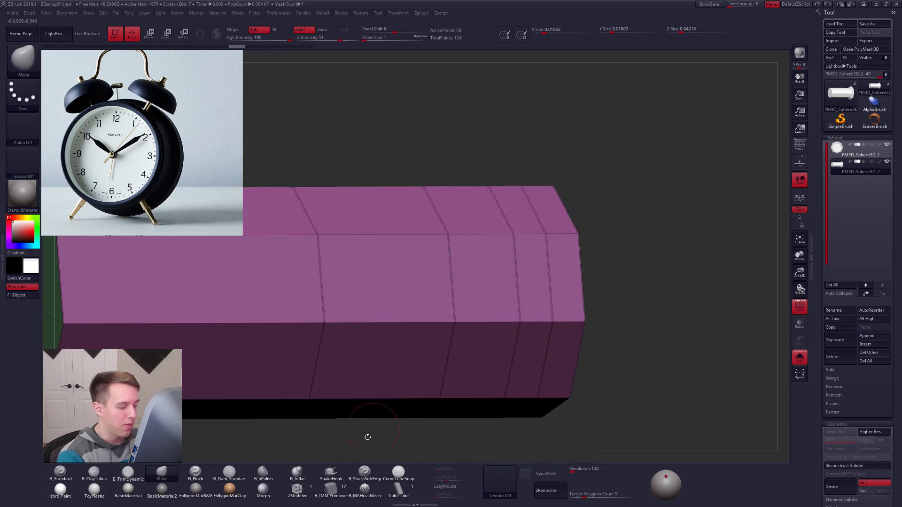
Remove the edge loop between the hub's two rearmost polyloops and extrude the merged band outward into one wide collar
left_click(296, 490)
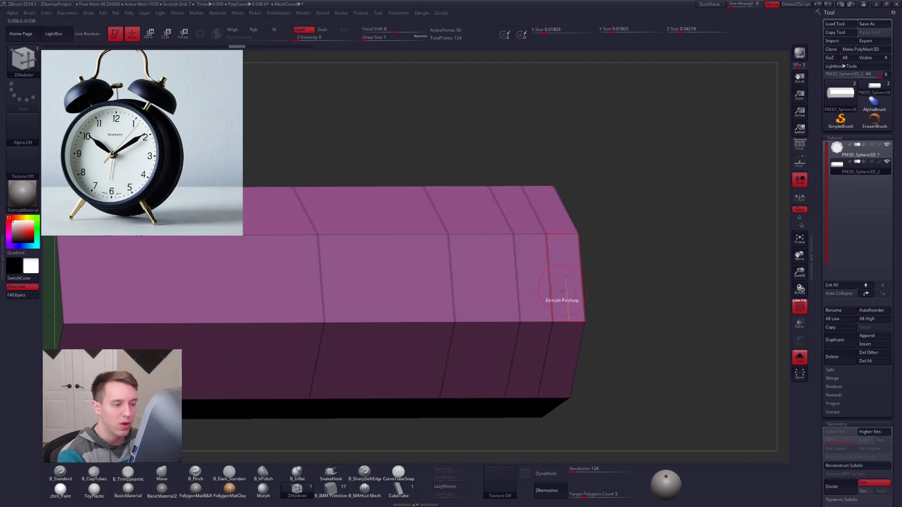
left_click_drag(564, 302, 562, 300, "alt")
right_click_drag(561, 300, 569, 302)
key("shift+f")
key("shift+f")
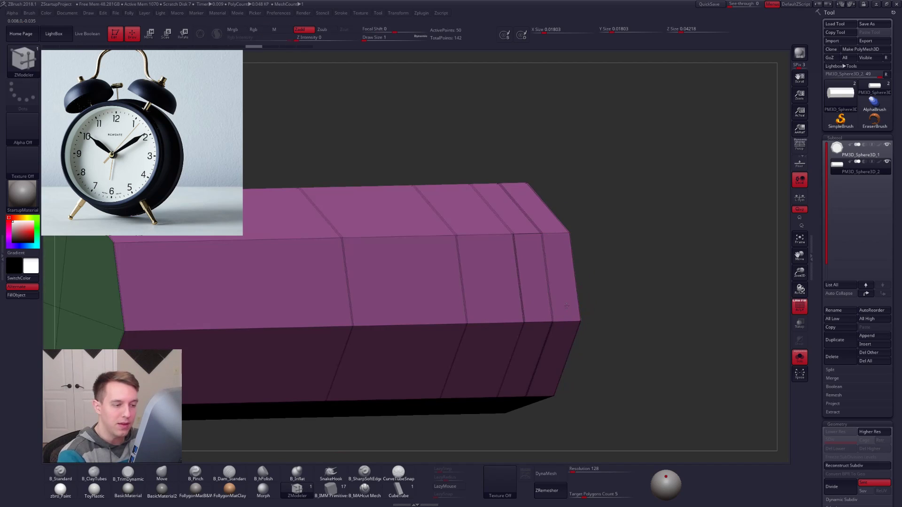
left_click(550, 308)
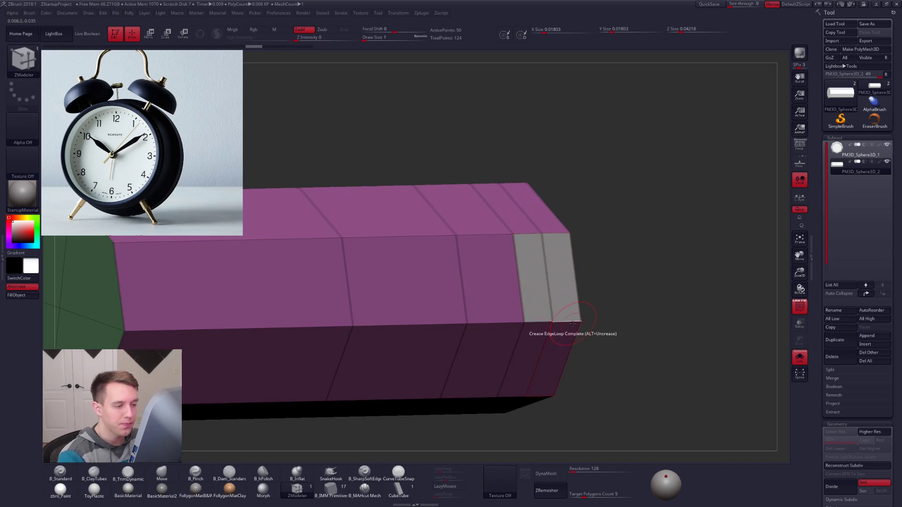
key("f")
right_click_drag(553, 304, 510, 306)
left_click_drag(514, 305, 529, 305)
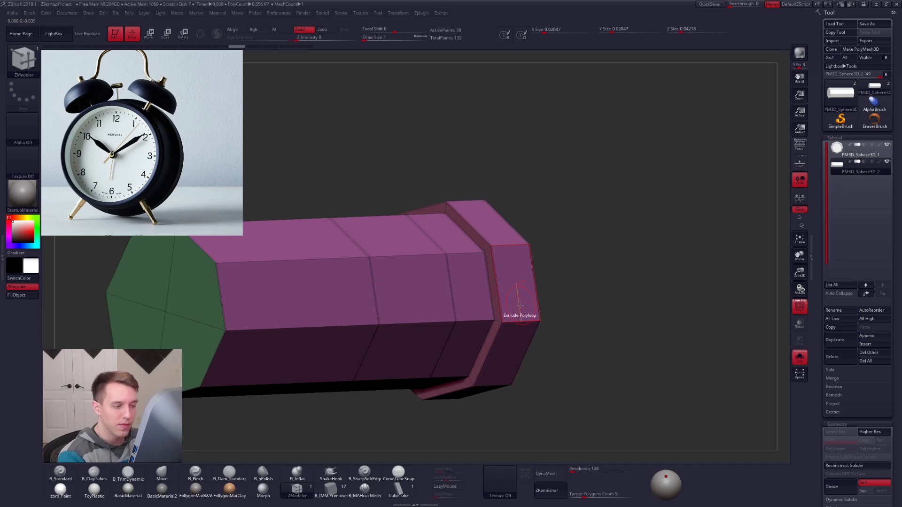
Split the collar band with Insert Polyloops, extrude its rear half outward into a second step, and preview it smoothed
key("space")
left_click(508, 243)
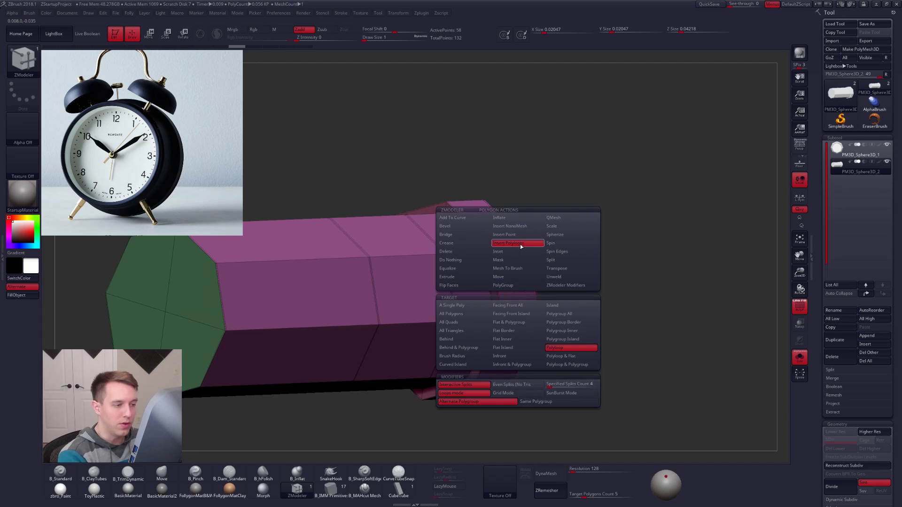
left_click(520, 299)
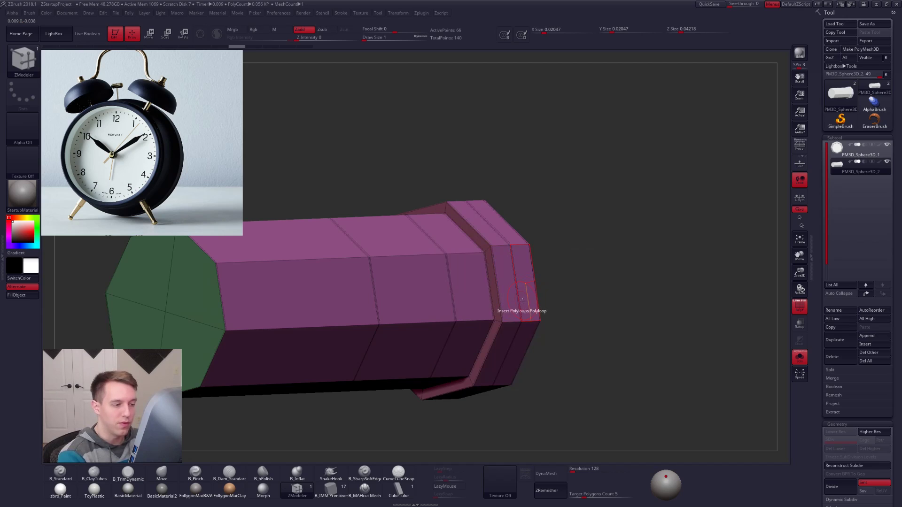
key("space")
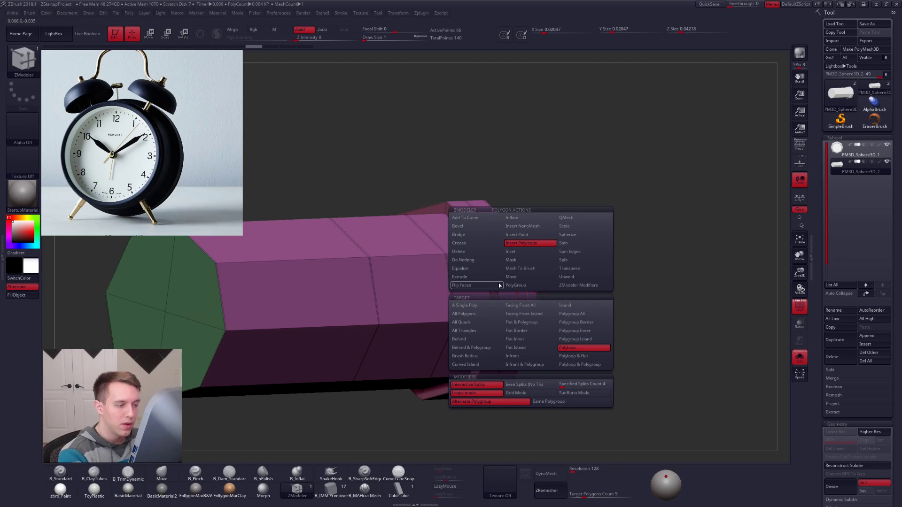
left_click(491, 277)
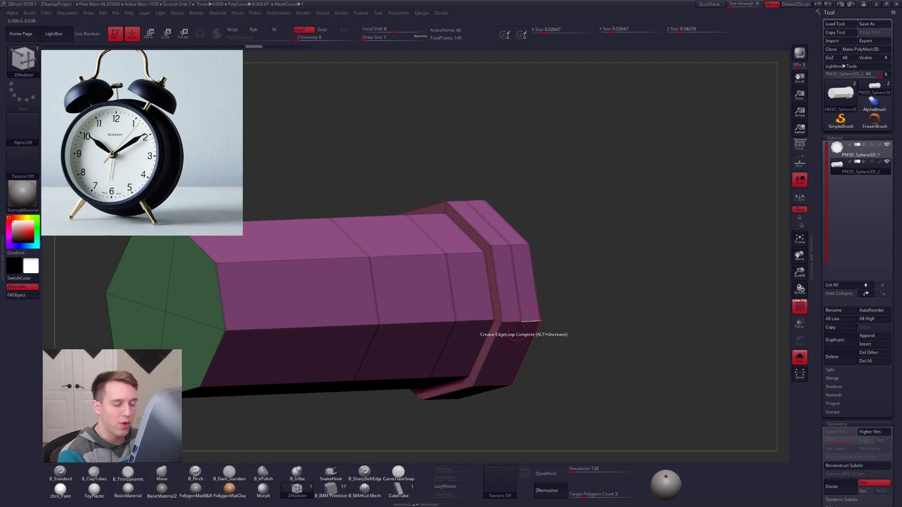
left_click_drag(529, 305, 547, 282)
key("d")
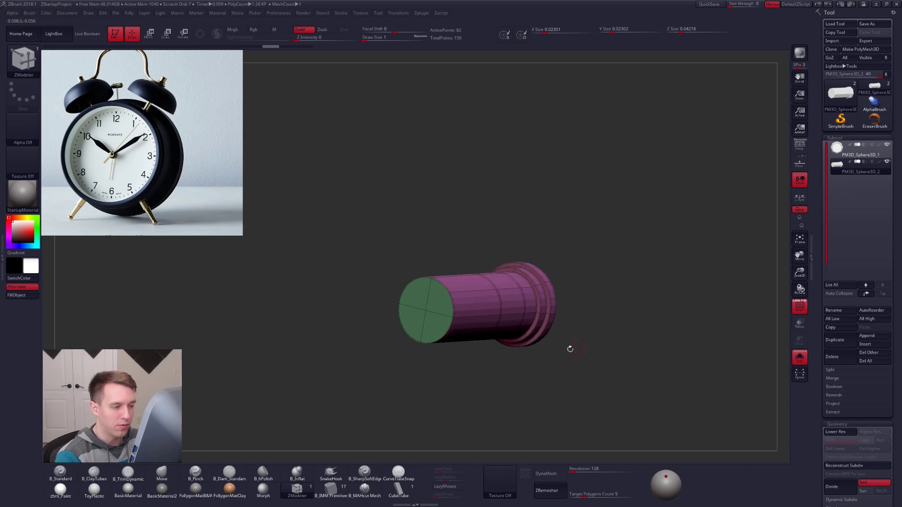
left_click_drag(574, 336, 595, 376, "alt")
key("shift+d")
Try to shift the edge of the collar's smaller step with the Move brush, and undo it
key("b")
key("m")
key("v")
left_click_drag(544, 323, 620, 337, "alt")
key("space")
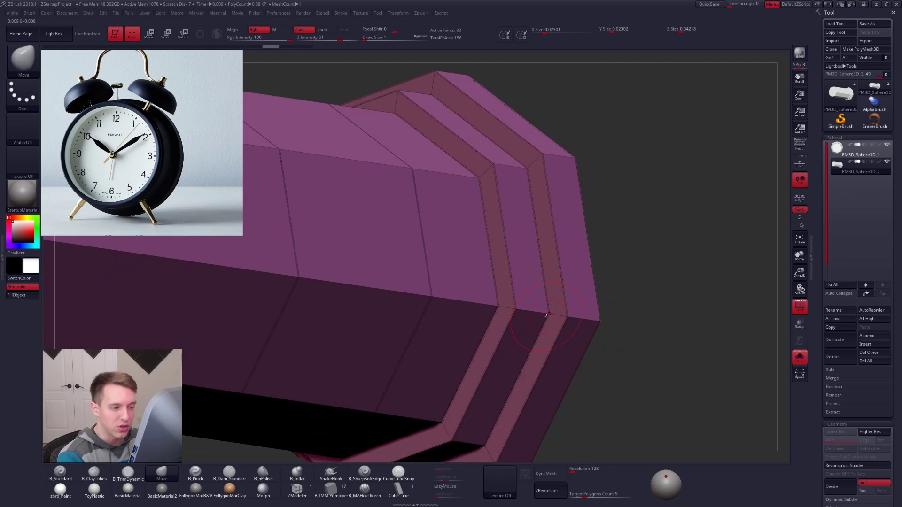
left_click_drag(544, 320, 564, 327)
key("ctrl+z")
key("ctrl+z")
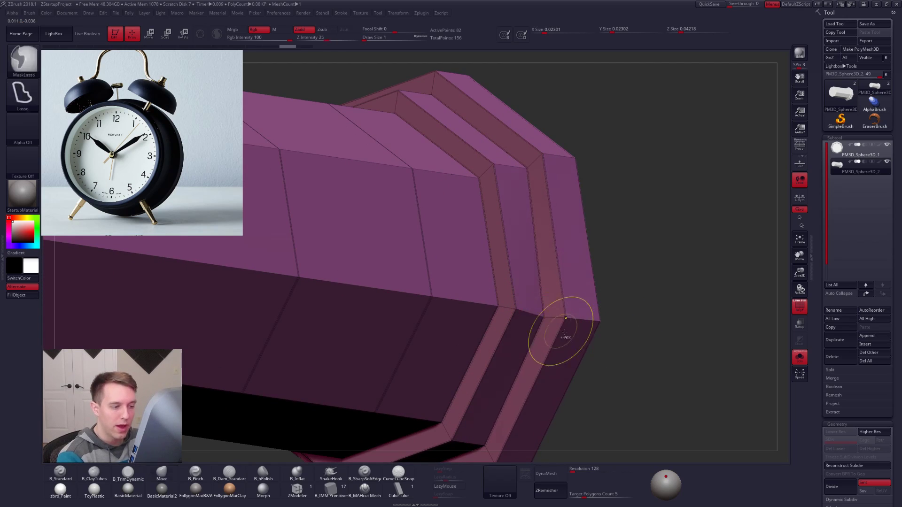
Show the clock body around the hub again and move the smoothed hub slightly outward along its axis
left_click_drag(642, 345, 465, 333, "alt")
key("w")
left_click_drag(344, 331, 276, 284, "alt")
key("alt+s")
key("shift+f")
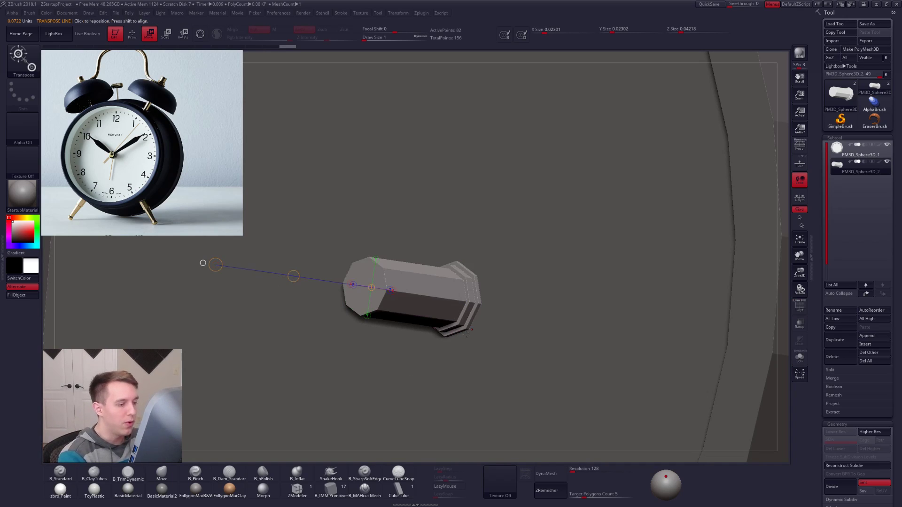
key("d")
left_click_drag(604, 409, 597, 408)
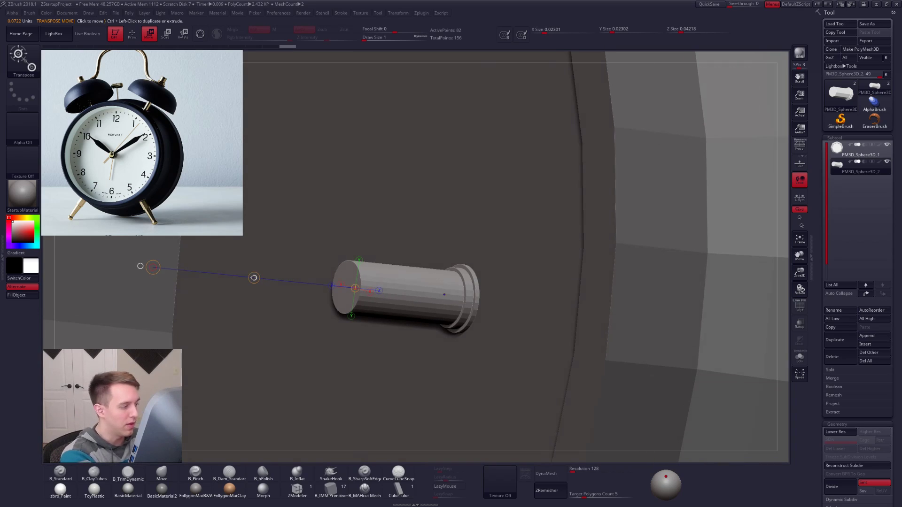
key("q")
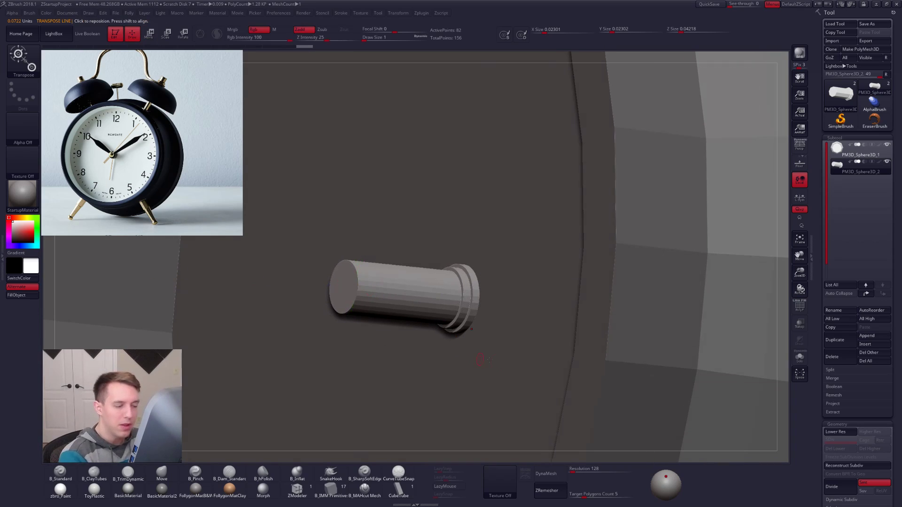
Scale the hub thinner to about 0.0154 across while keeping its length, and adjust its position on the clock face
left_click_drag(470, 365, 590, 400)
key("shift+f")
key("shift+f")
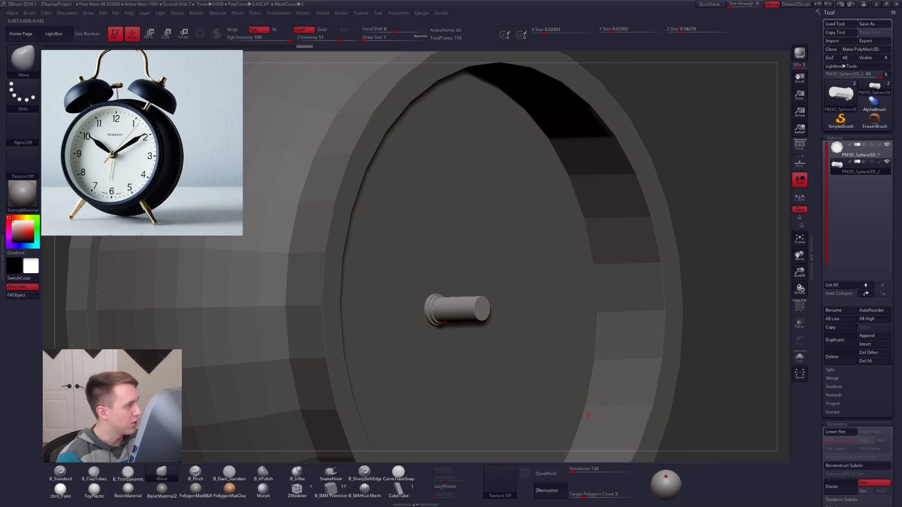
key("e")
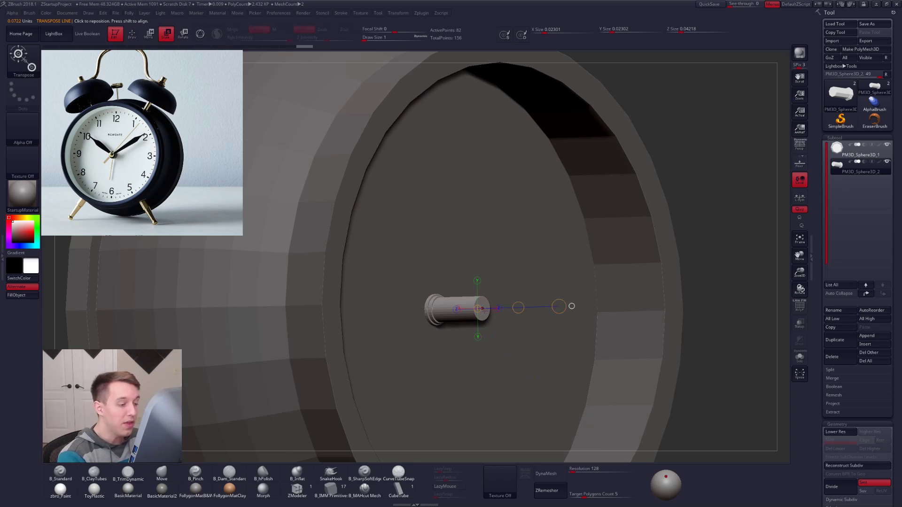
right_click_drag(482, 309, 481, 314, "ctrl")
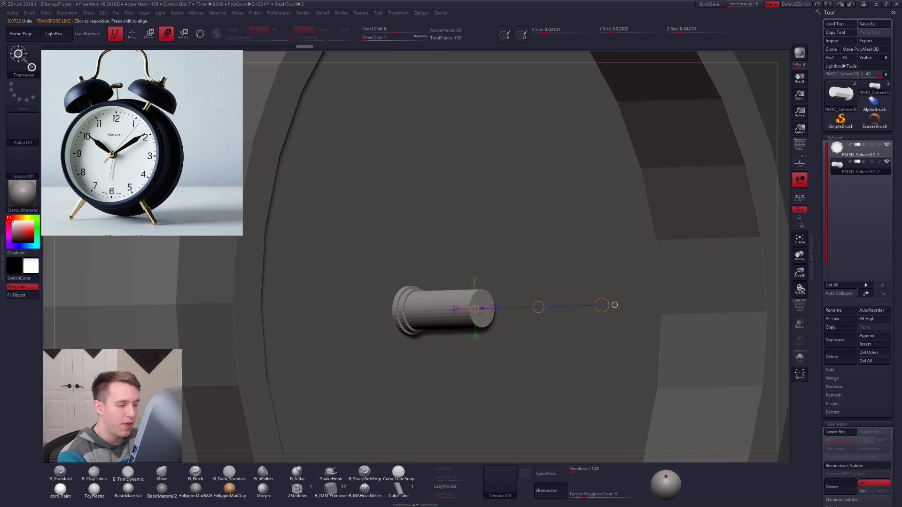
left_click_drag(482, 315, 487, 341)
left_click(483, 312)
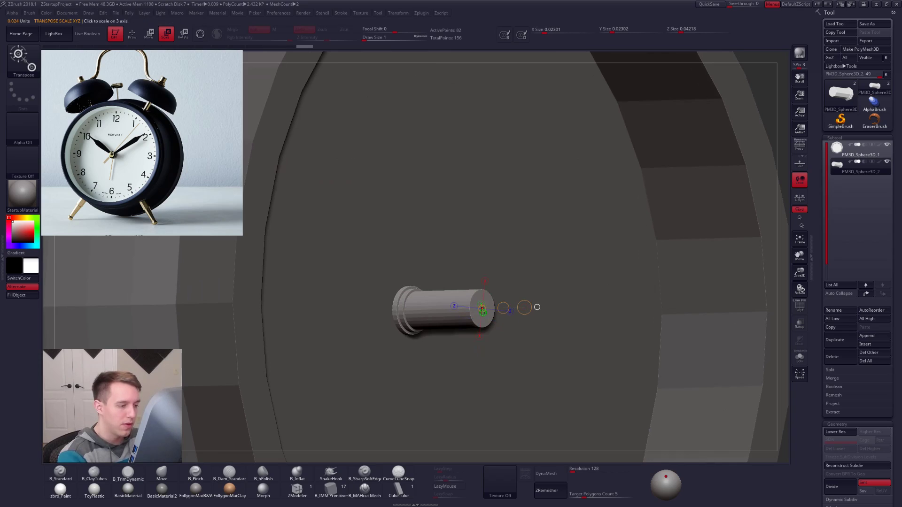
left_click_drag(524, 308, 560, 307)
key("w")
mouse_move(564, 310)
right_mouse_down("ctrl")
mouse_move(583, 364)
mouse_move(538, 365)
mouse_move(550, 364)
right_mouse_up("ctrl")
key("q")
mouse_move(452, 337)
right_mouse_down("alt")
mouse_move(510, 336)
mouse_move(486, 324)
mouse_move(491, 311)
right_mouse_up("alt")
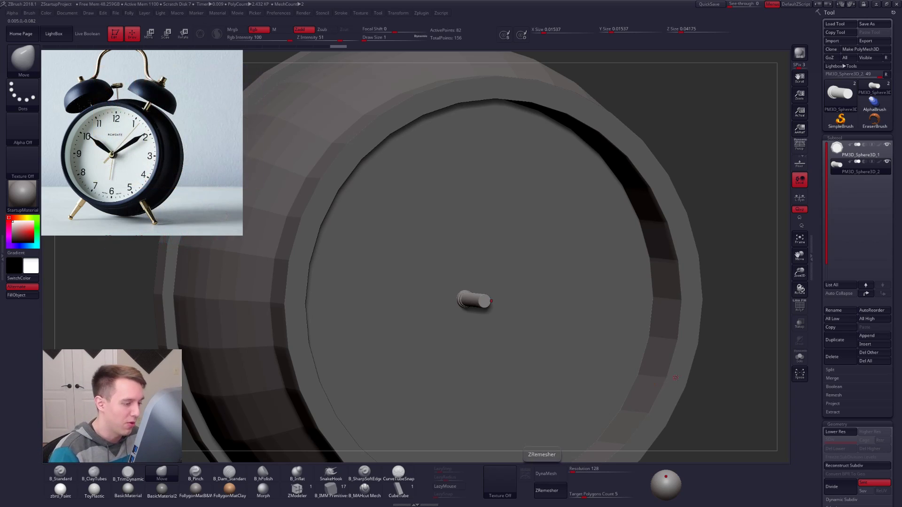
Isolate the hub and show its unsmoothed mesh with polyframes
key("f")
mouse_move(674, 402)
left_mouse_down()
mouse_move(664, 381)
mouse_move(670, 415)
mouse_move(683, 415)
left_mouse_up()
key("d")
right_click_drag(489, 254, 524, 343, "ctrl")
key("shift+d")
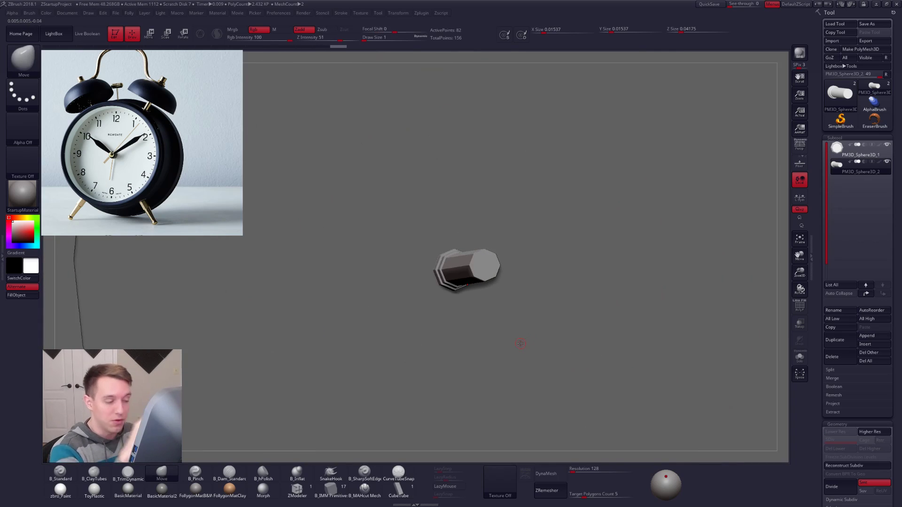
left_click(301, 491)
key("ctrl+shift+s")
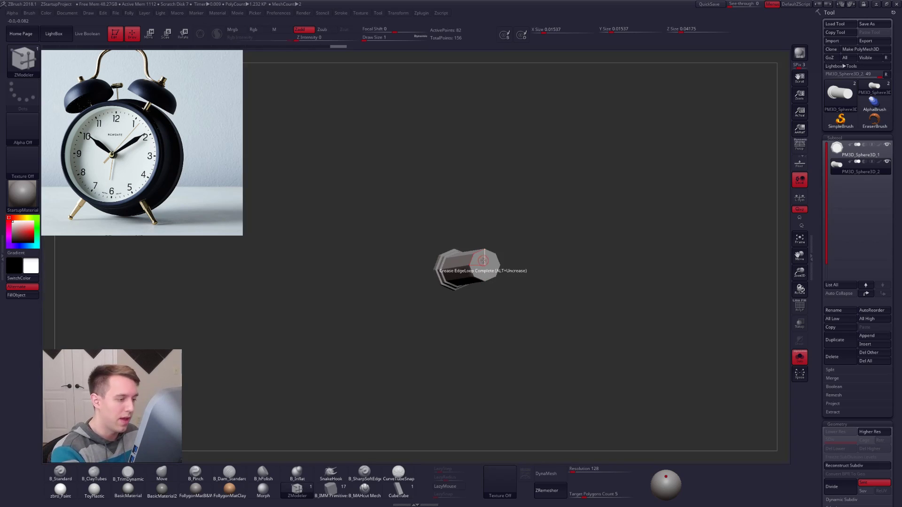
key("shift+f")
Extrude the hub's front cap outward using Extrude on A Single Poly, making the hub about 0.0486 long
right_click_drag(503, 296, 495, 259)
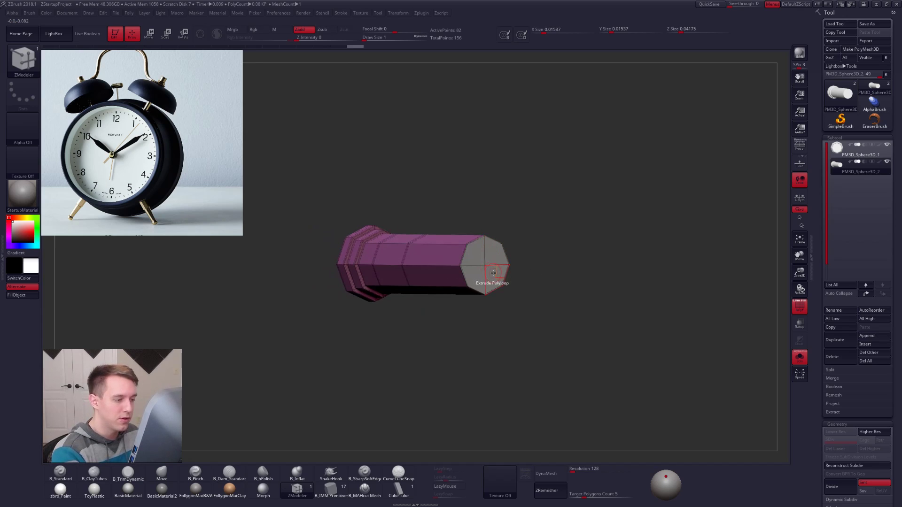
key("space")
left_click(443, 304)
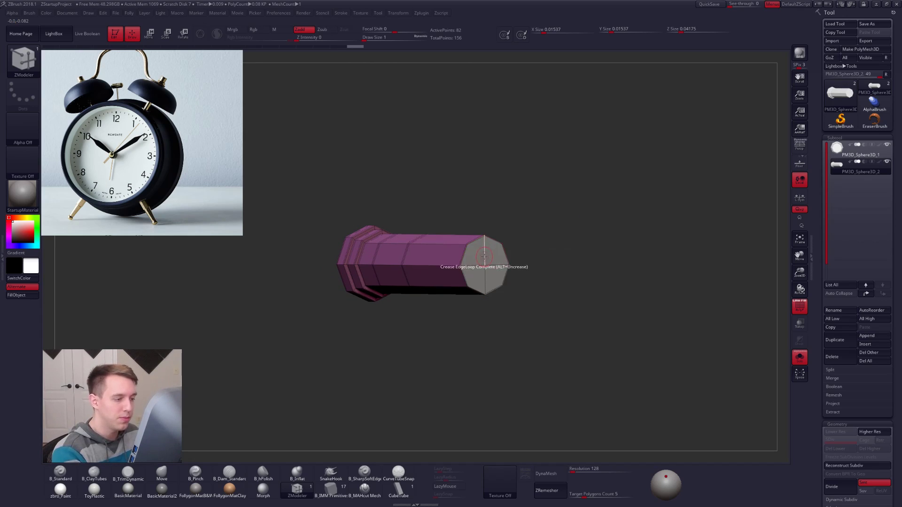
left_click_drag(488, 282, 541, 268)
Insert an edge loop around the hub's extruded front section, mask the rest, and scale the loop outward to about 0.0182 across
key("space")
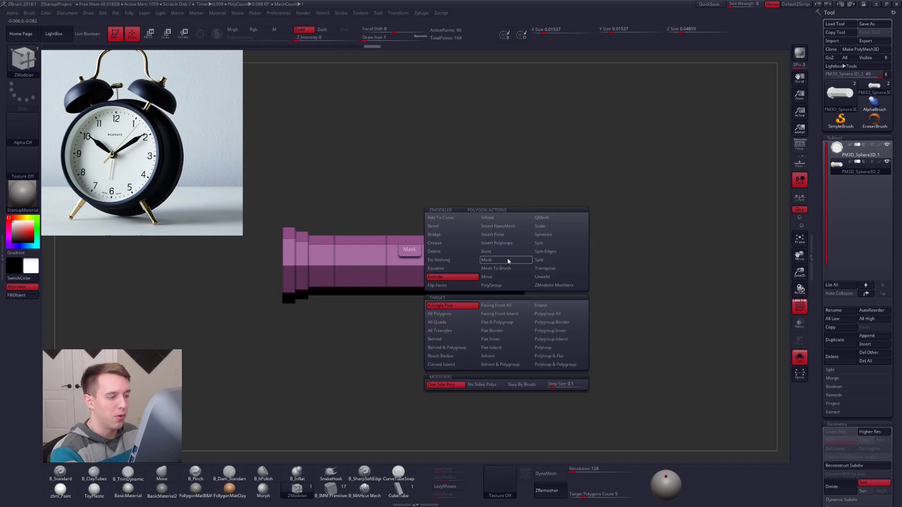
left_click(497, 243)
right_click_drag(513, 256, 519, 342, "alt")
key("ctrl")
mouse_move(489, 242)
left_mouse_down("ctrl")
mouse_move(497, 378)
mouse_move(506, 356)
left_mouse_up("ctrl")
key("e")
mouse_move(670, 284)
left_mouse_down()
mouse_move(700, 296)
mouse_move(683, 304)
left_mouse_up()
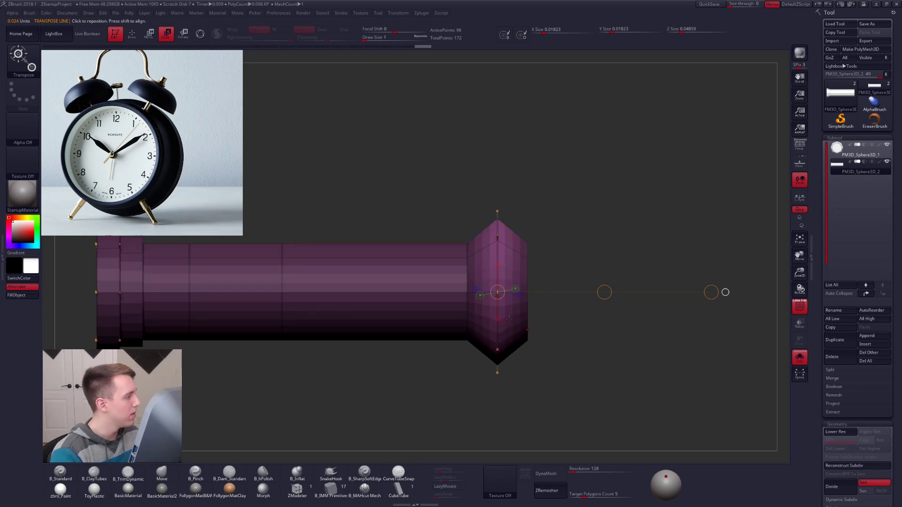
key("q")
key("b")
key("m")
key("v")
left_click(578, 312, "ctrl")
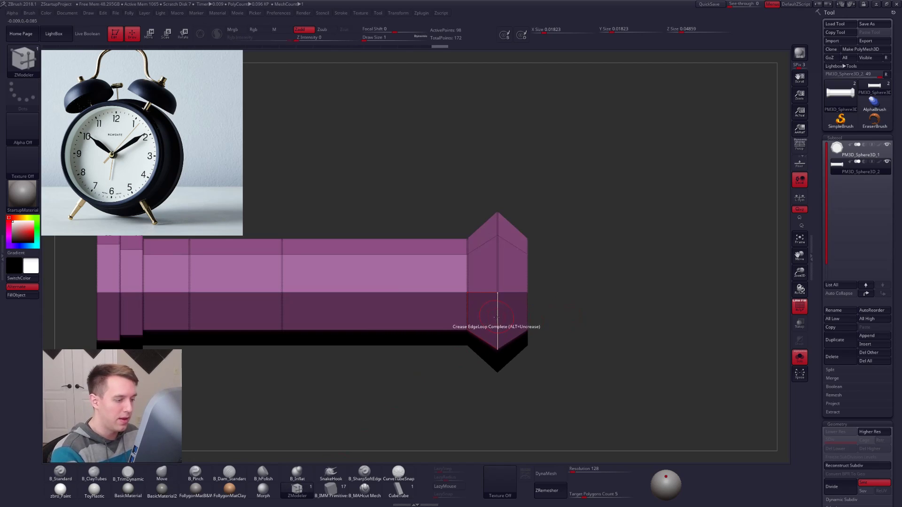
key("ctrl+z")
key("ctrl+z")
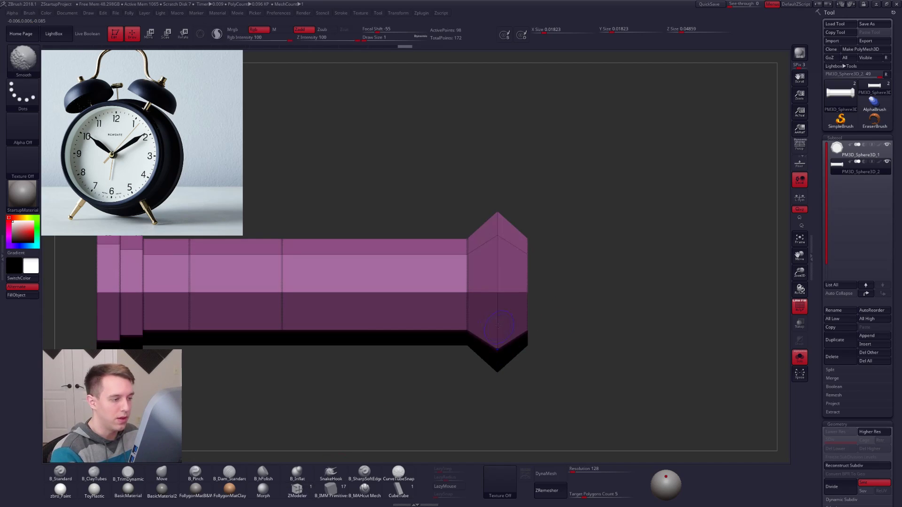
Mask all of the hub except the widened edge loop and move that loop back along the axis to form a tapered tip
mouse_move(486, 203)
left_mouse_down("ctrl")
mouse_move(484, 408)
mouse_move(514, 403)
mouse_move(491, 207)
left_mouse_up("ctrl")
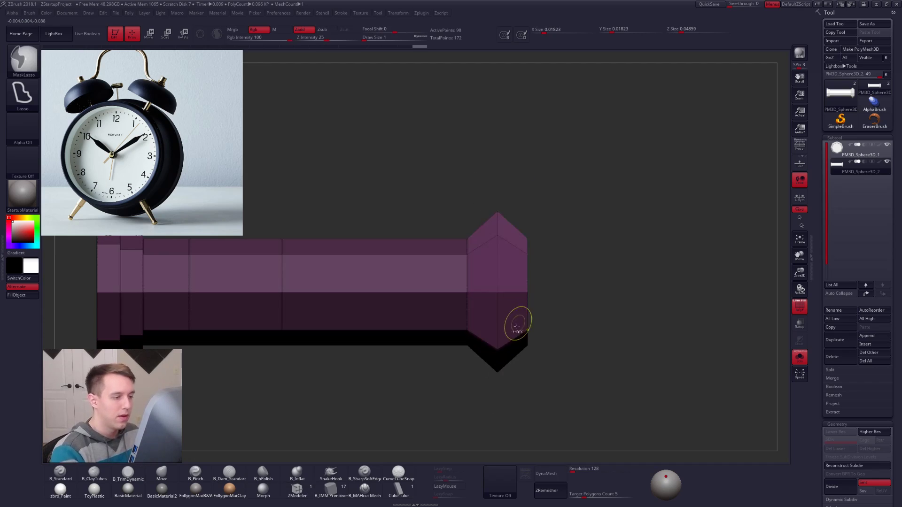
key("w")
left_click_drag(497, 292, 711, 292)
mouse_move(495, 314)
left_mouse_down("shift")
mouse_move(571, 314)
mouse_move(506, 320)
left_mouse_up("shift")
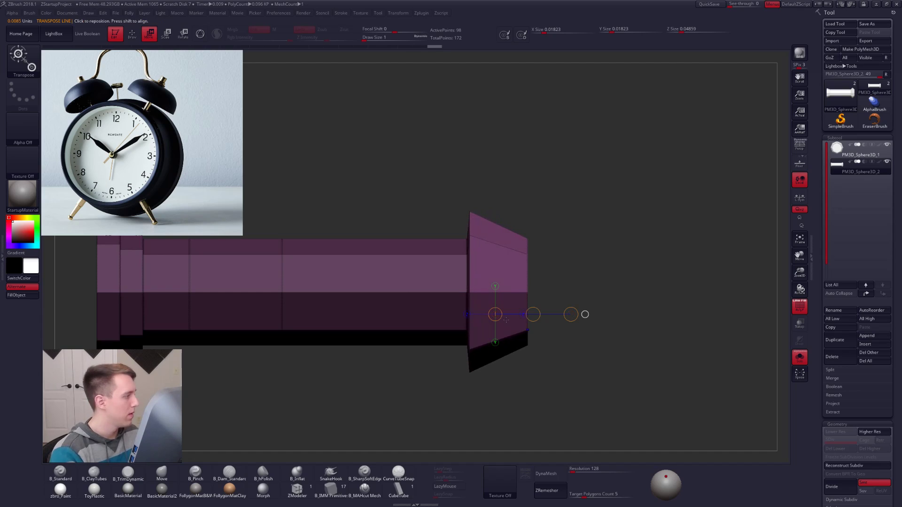
Check the tapered tip with the subdivision preview, return to the unsmoothed mesh, and clear the mask from the hub
key("d")
key("shift+d")
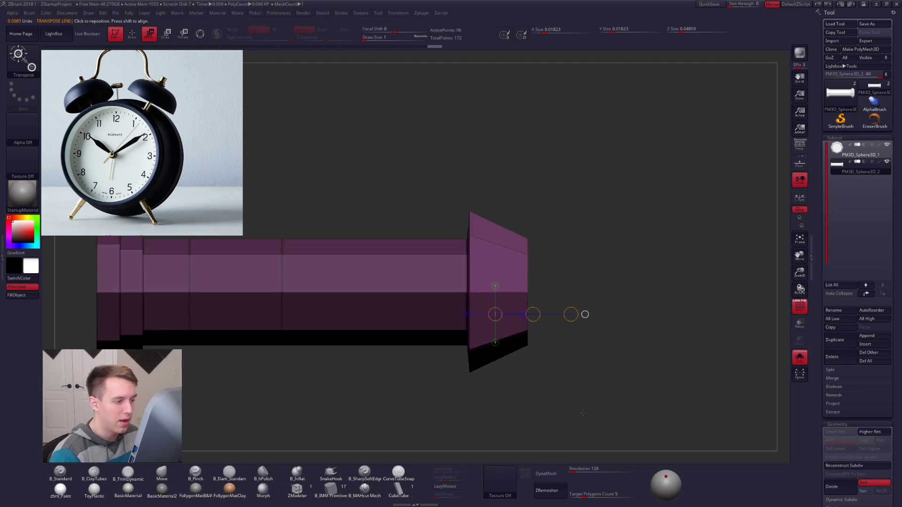
key("q")
left_click_drag(546, 370, 578, 320, "ctrl")
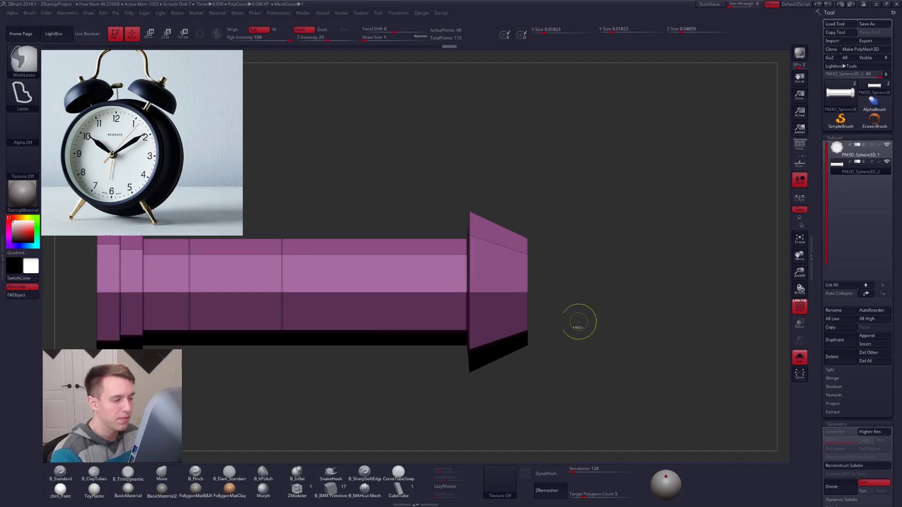
Insert two edge loops around the flared cap at the pin's end with the ZModeler Insert action
left_click(297, 490)
left_click(499, 279)
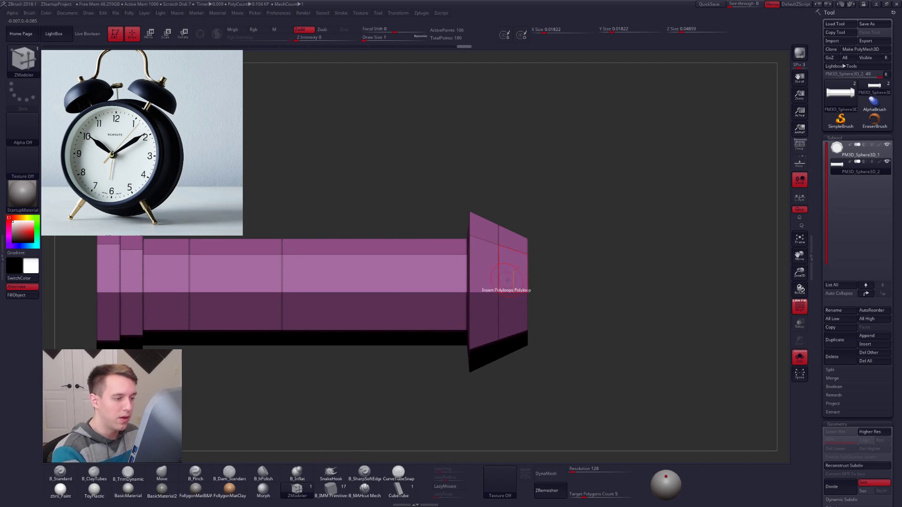
left_click(498, 276)
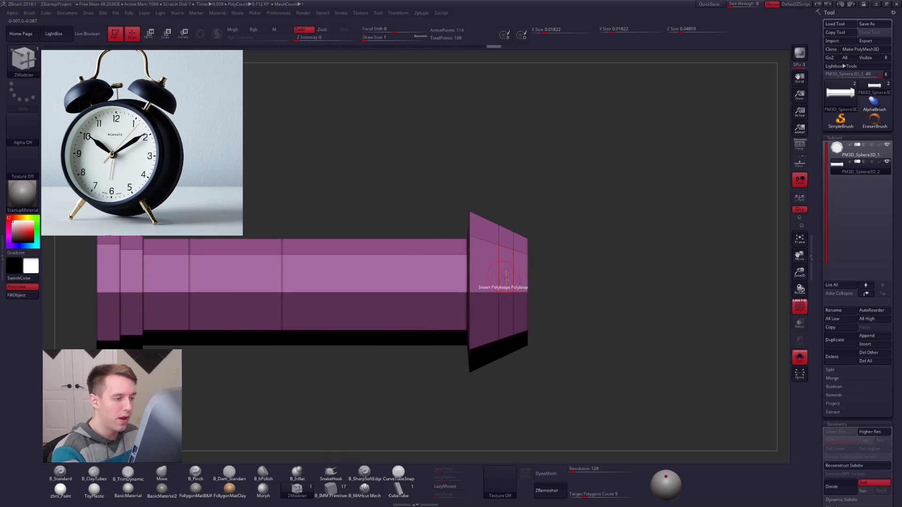
key("ctrl+d")
key("shift+d")
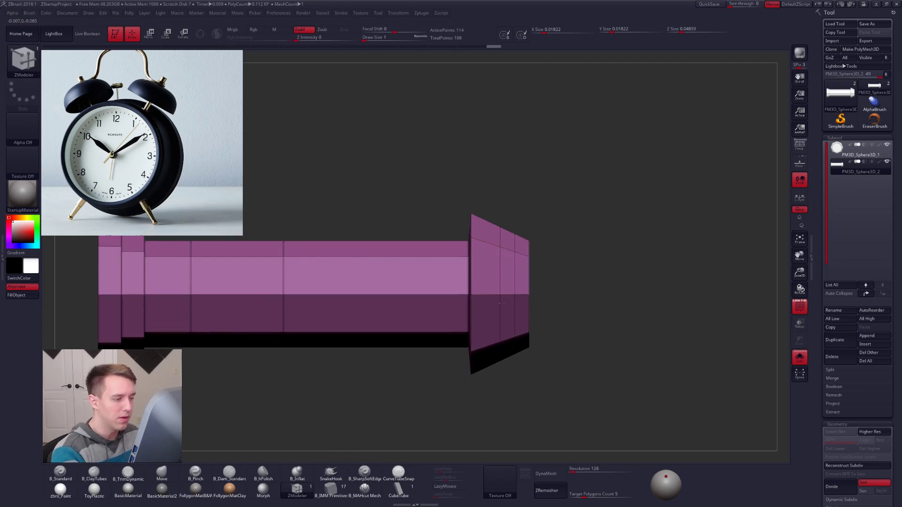
Isolate the cap's middle edge loop with a mask, scale it up to match the inner rim, and clear the mask
scroll(505, 196, "up", 3)
left_click_drag(498, 185, 497, 415, "ctrl")
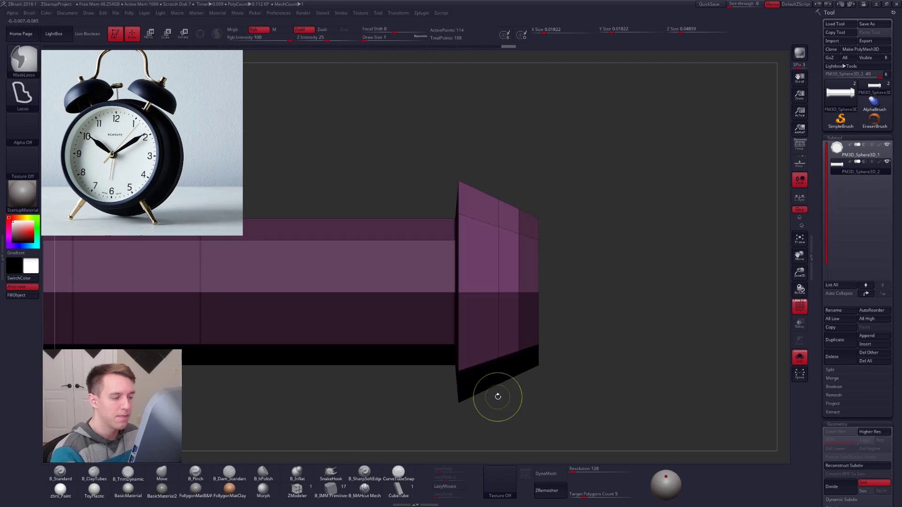
key("e")
left_click_drag(612, 323, 616, 292)
key("d")
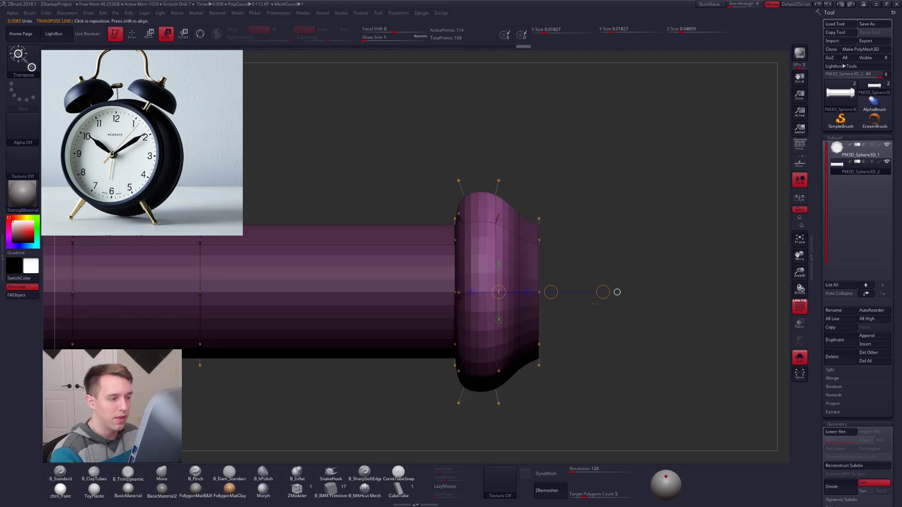
key("q")
left_click(569, 312, "ctrl")
Isolate the cap's outermost edge loop with a mask and scale it down to a small centre face
mouse_move(538, 211)
left_mouse_down("ctrl")
mouse_move(604, 272)
mouse_move(536, 411)
left_mouse_up("ctrl")
key("w")
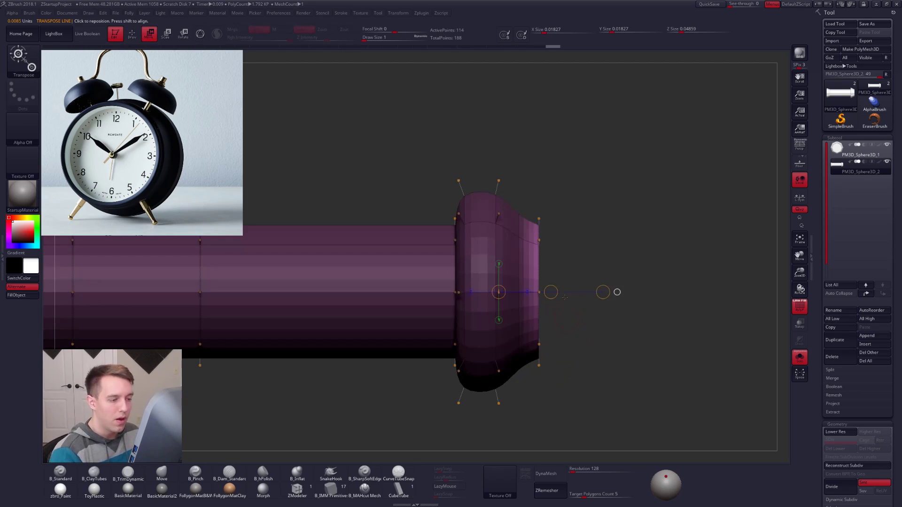
mouse_move(539, 292)
left_mouse_down()
mouse_move(642, 292)
mouse_move(600, 329)
mouse_move(617, 348)
mouse_move(612, 390)
left_mouse_up()
key("e")
key("q")
key("shift+d")
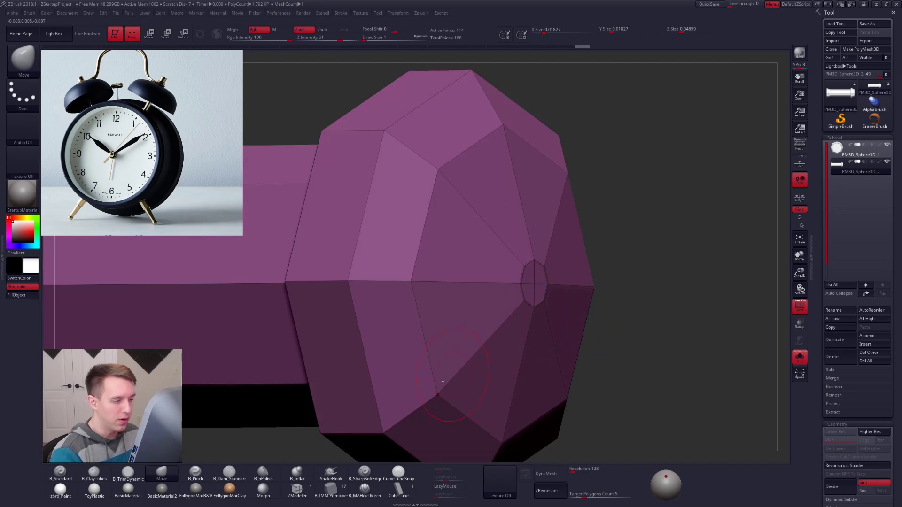
Uncrease the edges around the small centre face on the cap's end with the ZModeler
left_click(307, 488)
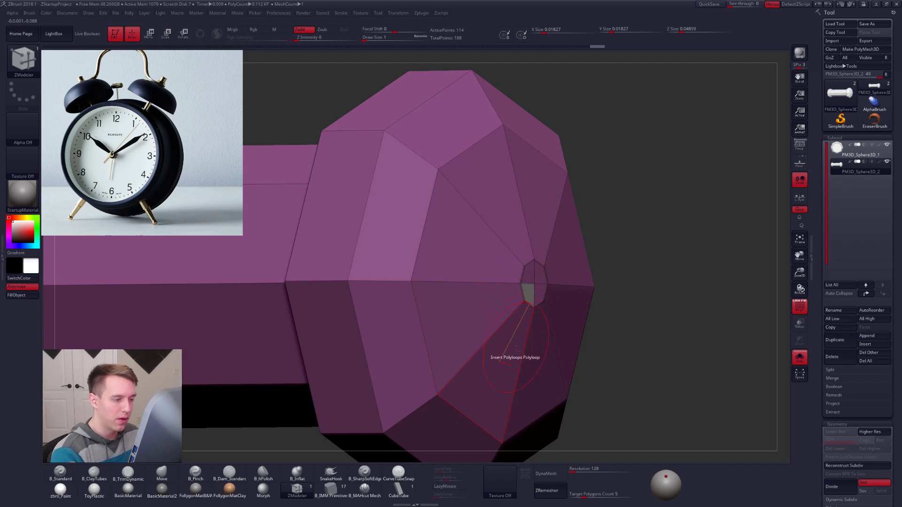
key("d")
key("shift+d")
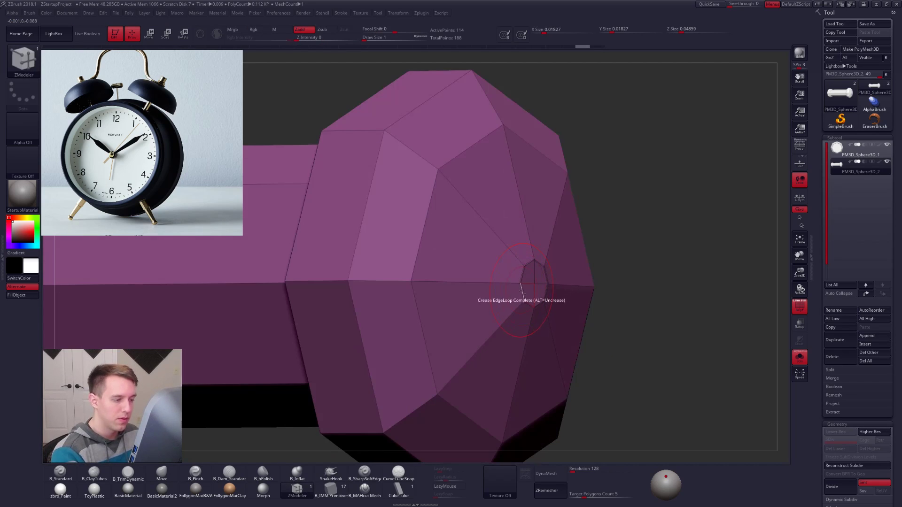
key("d")
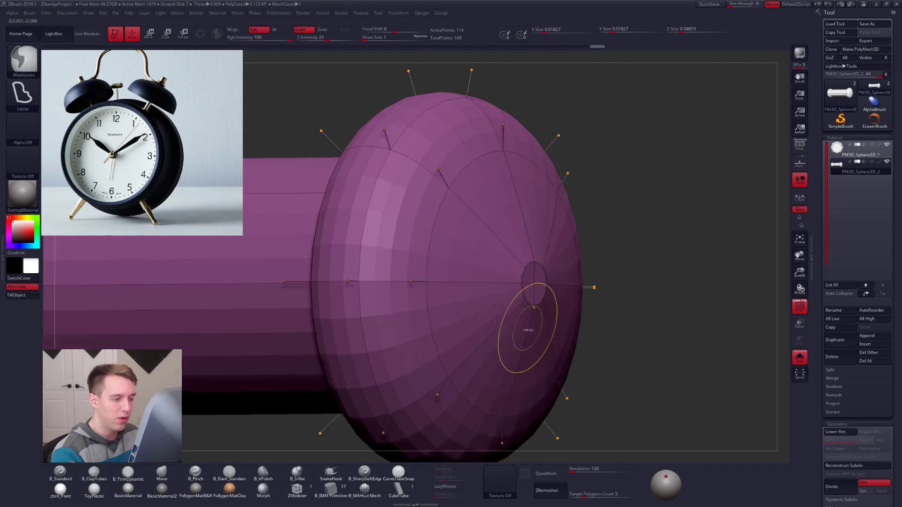
key("shift+d")
left_click_drag(538, 306, 519, 296)
key("space")
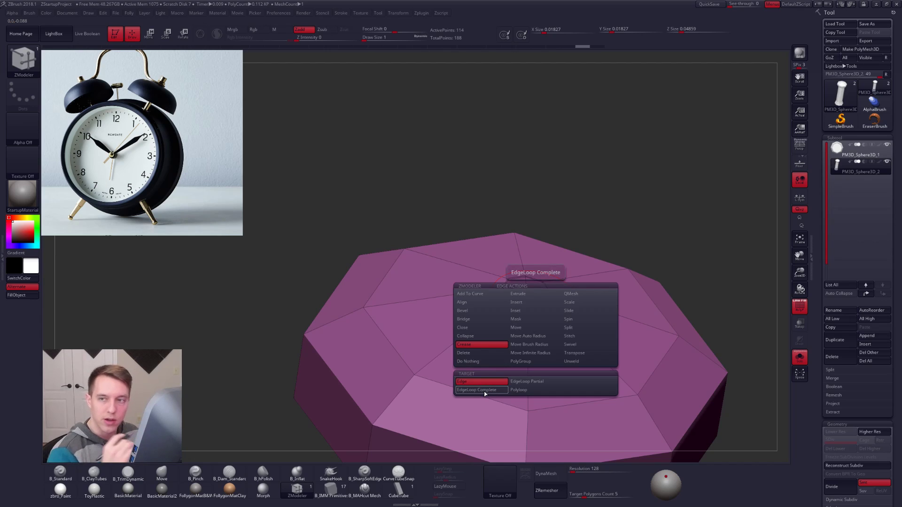
left_click(483, 390)
left_click(534, 303)
left_click(521, 302, "alt")
right_click_drag(528, 307, 535, 344)
left_click(548, 290, "alt")
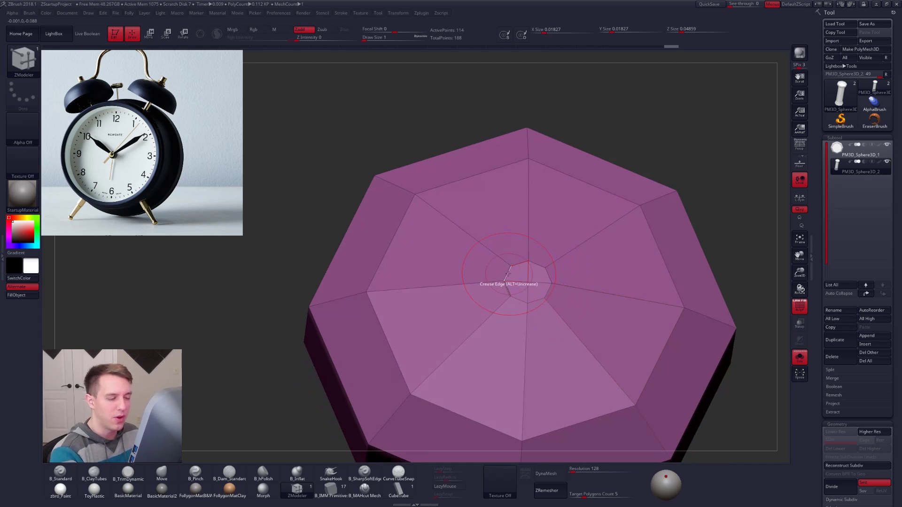
right_click_drag(522, 306, 595, 313)
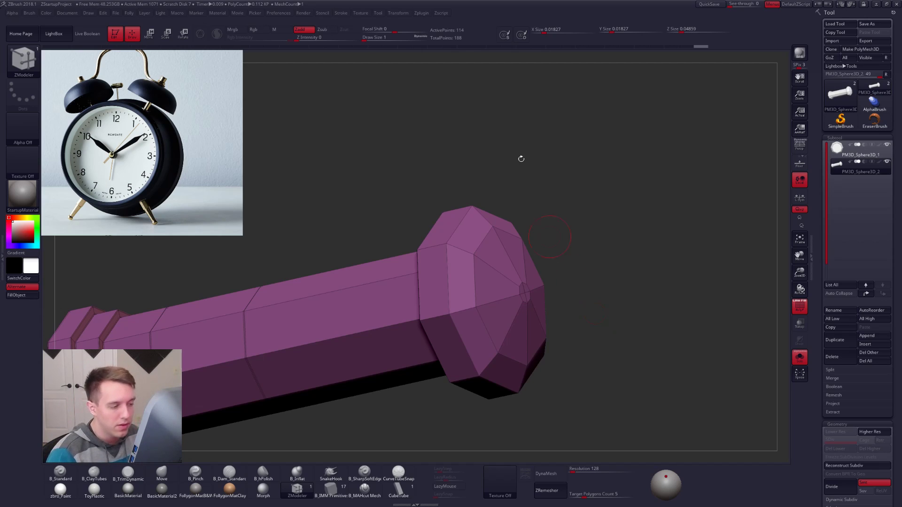
Hide the polyframe and examine the smoothed pin's size and shape against the whole clock body
key("ctrl+d")
left_click_drag(581, 264, 520, 266, "alt")
key("shift+f")
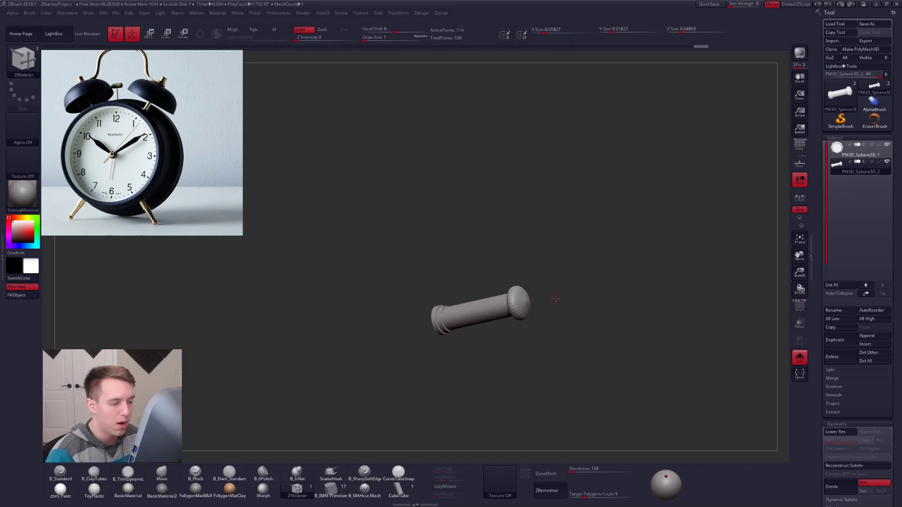
left_click_drag(555, 298, 516, 302, "shift")
key("alt+s")
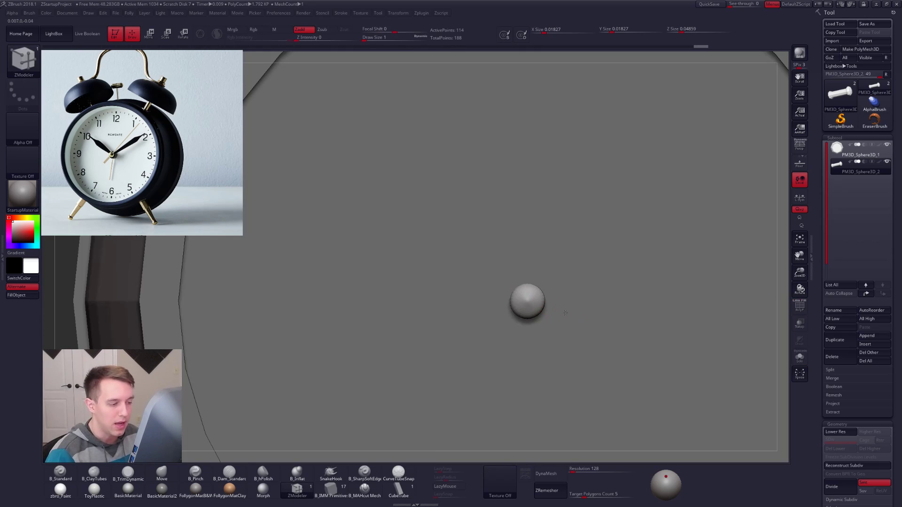
key("alt+s")
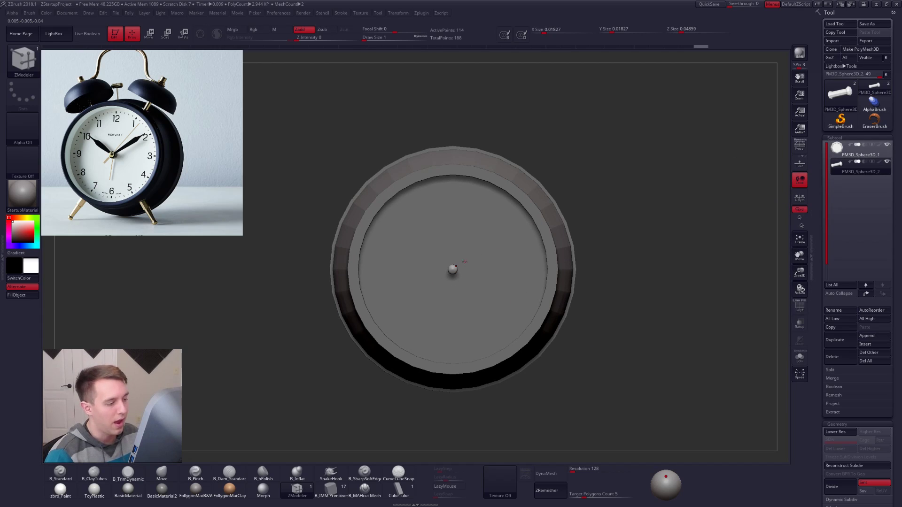
key("b")
key("m")
key("v")
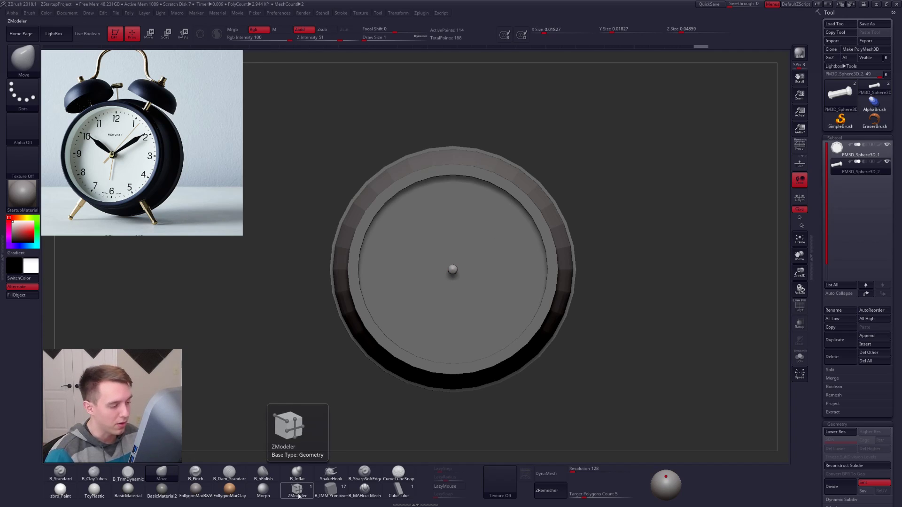
mouse_move(301, 399)
left_mouse_down()
mouse_move(364, 397)
mouse_move(340, 367)
mouse_move(526, 354)
left_mouse_up()
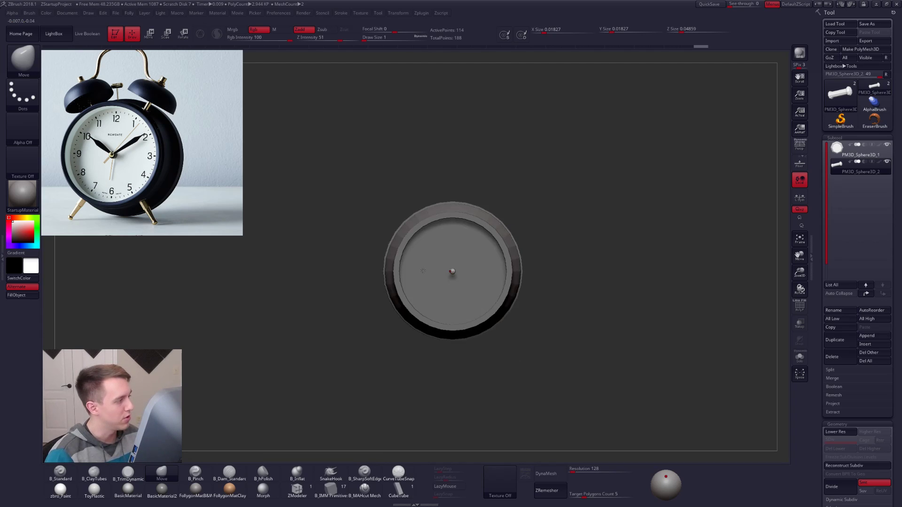
left_click_drag(423, 271, 448, 297, "alt")
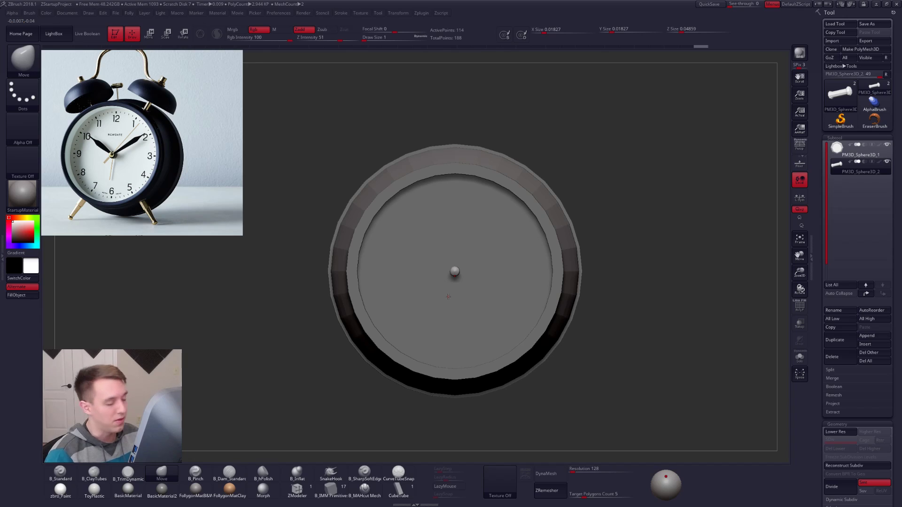
key("shift+d")
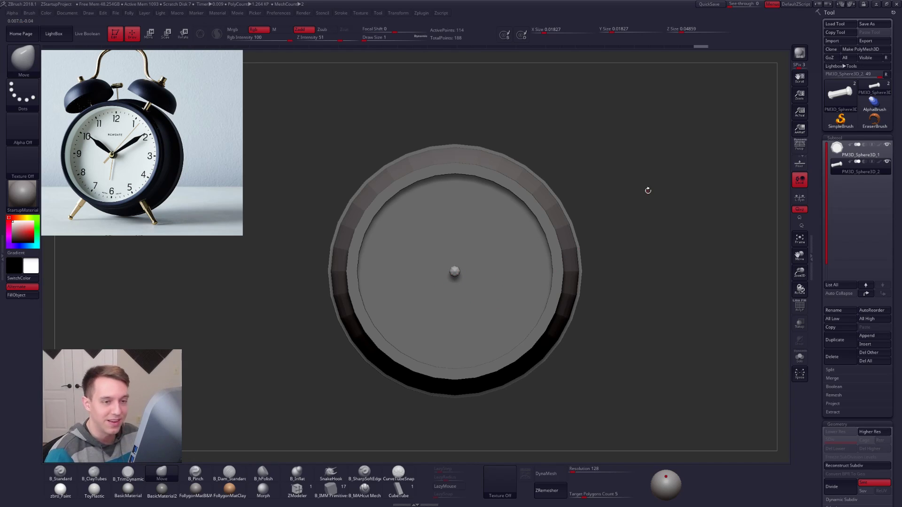
Isolate the pin, leave only the cap's tip unmasked, and move the tip inward to flatten the dome
right_click_drag(450, 274, 544, 327, "ctrl")
key("shift+s")
mouse_move(488, 289)
right_mouse_down()
mouse_move(520, 289)
mouse_move(526, 306)
right_mouse_up()
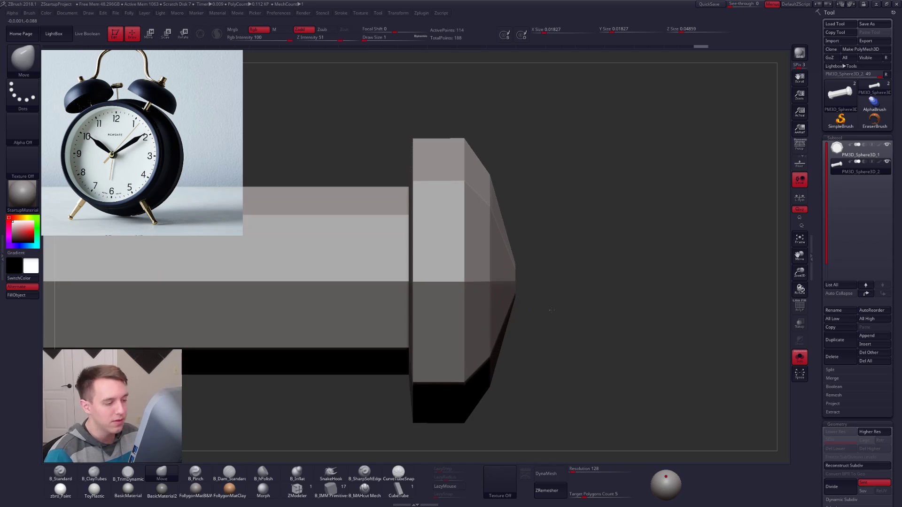
mouse_move(509, 220)
left_mouse_down("ctrl")
mouse_move(561, 364)
mouse_move(596, 353)
left_mouse_up("ctrl")
key("d")
key("w")
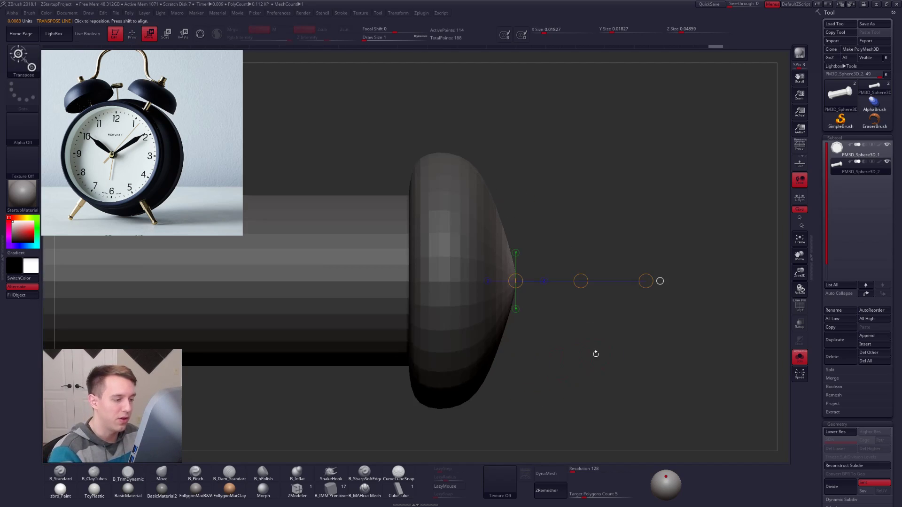
mouse_move(505, 291)
left_mouse_down()
mouse_move(578, 293)
mouse_move(532, 294)
mouse_move(560, 262)
left_mouse_up()
key("shift+d")
Isolate the edge loop next to the cap's tip with a fresh mask and move it slightly outward
key("q")
left_click(559, 262, "ctrl")
mouse_move(489, 189)
left_mouse_down("ctrl")
mouse_move(500, 292)
mouse_move(491, 424)
mouse_move(488, 413)
left_mouse_up("ctrl")
key("w")
mouse_move(506, 285)
left_mouse_down()
mouse_move(569, 292)
mouse_move(552, 282)
mouse_move(517, 286)
left_mouse_up()
key("d")
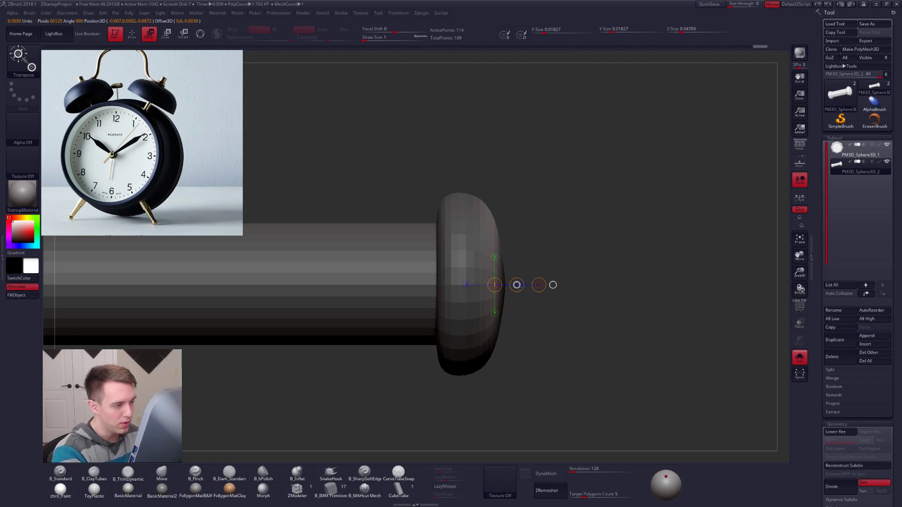
Scale down the unmasked edge loop near the cap's tip to round the dome, and clear the mask
key("e")
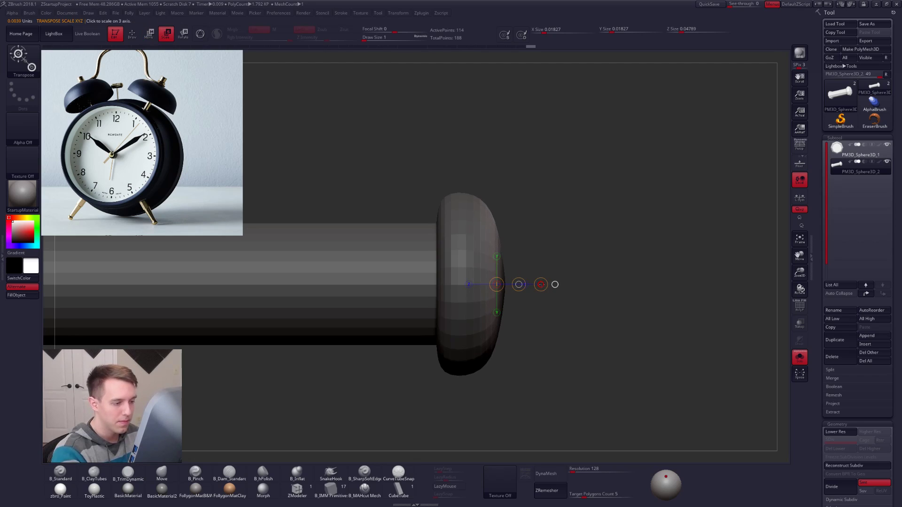
left_click_drag(541, 285, 641, 414)
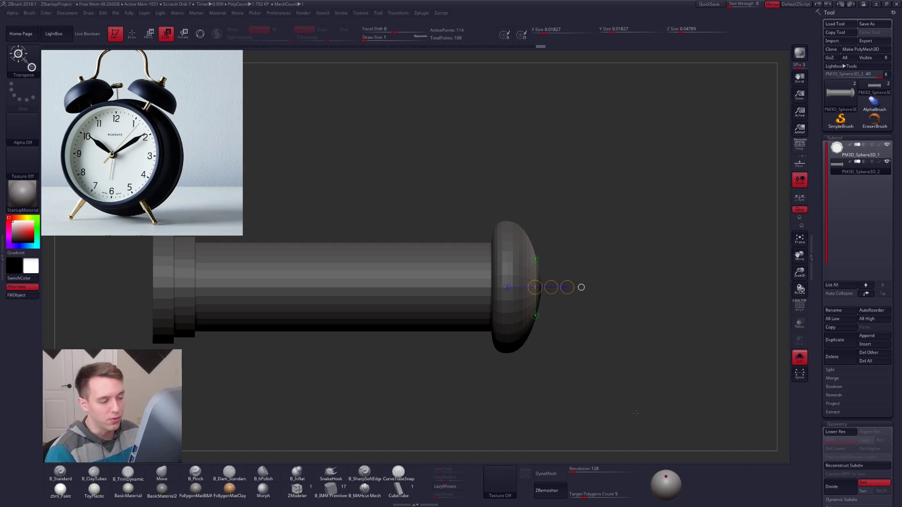
key("q")
left_click(584, 312, "ctrl")
left_click_drag(578, 235, 662, 387, "ctrl")
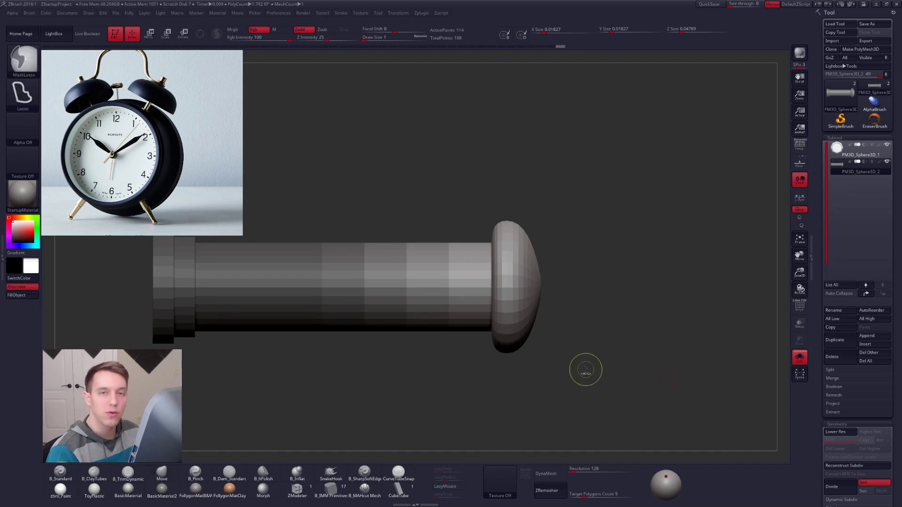
left_click(652, 282, "ctrl")
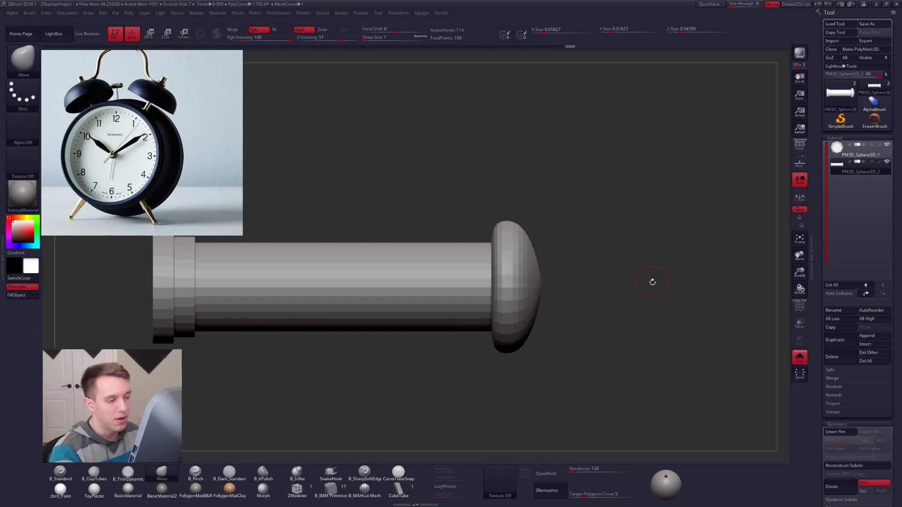
Show the pin's low-resolution polyframe and mask the shaft, leaving the cap unmasked
key("shift+d")
key("shift+d")
key("shift+f")
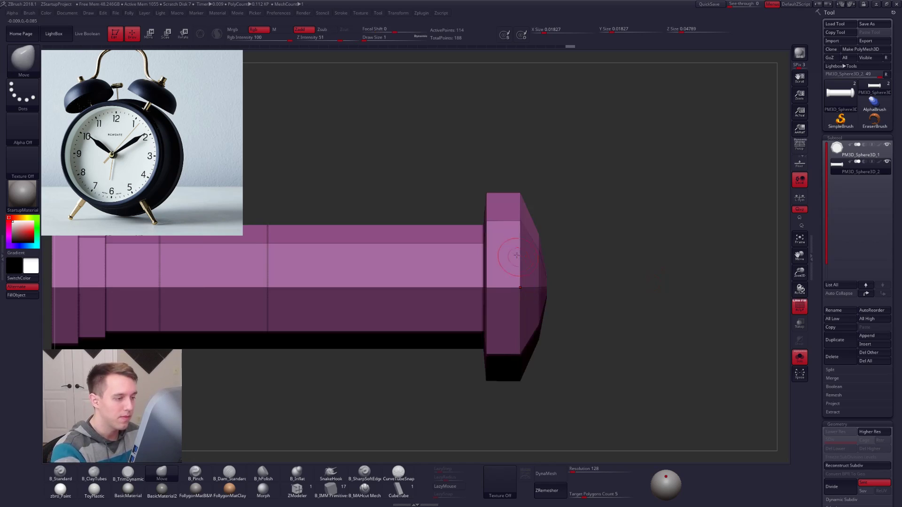
mouse_move(483, 168)
left_mouse_down("ctrl")
mouse_move(596, 315)
mouse_move(489, 413)
left_mouse_up("ctrl")
key("d")
key("d")
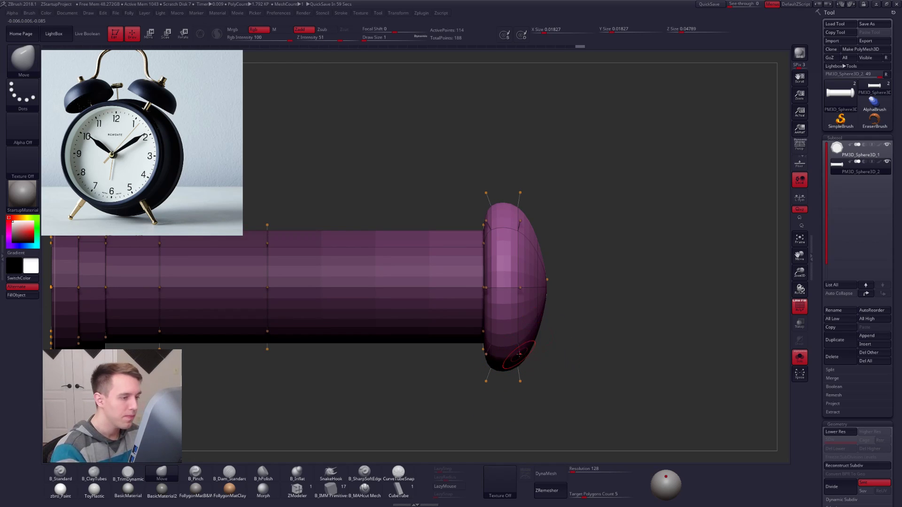
Examine the rounded cap against the clock body, and the isolated pin from the side and end
left_click_drag(606, 361, 505, 338, "shift")
key("shift+f")
left_click_drag(570, 375, 537, 392, "alt")
key("alt+s")
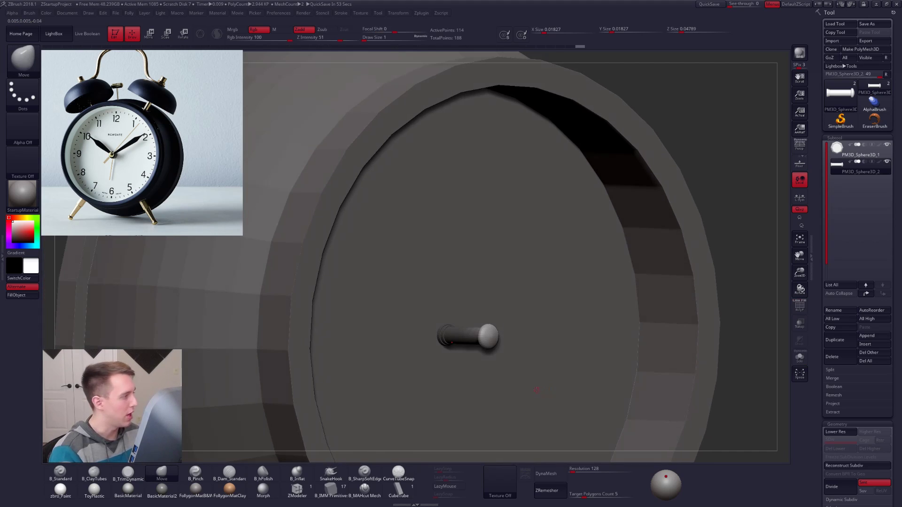
key("alt+s")
key("f")
mouse_move(582, 404)
left_mouse_down()
mouse_move(523, 389)
mouse_move(503, 320)
left_mouse_up()
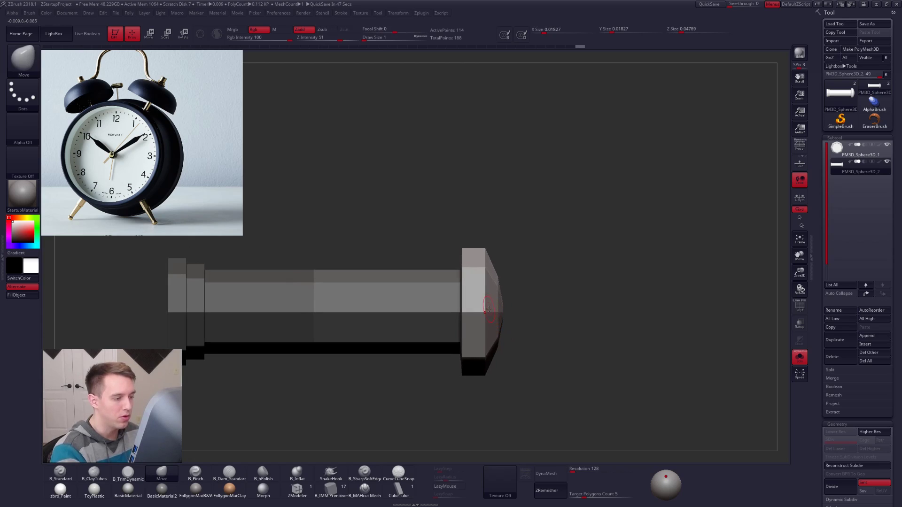
right_click_drag(478, 265, 486, 277, "ctrl")
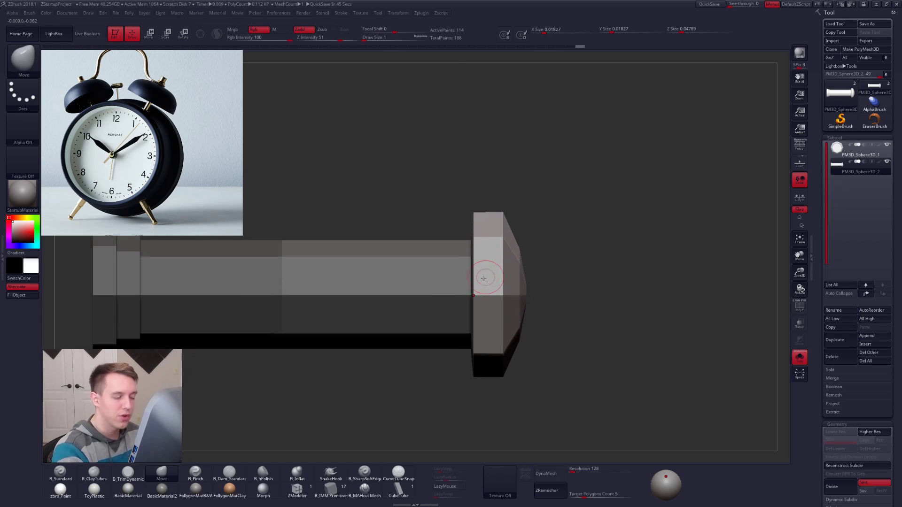
left_click_drag(519, 310, 520, 251)
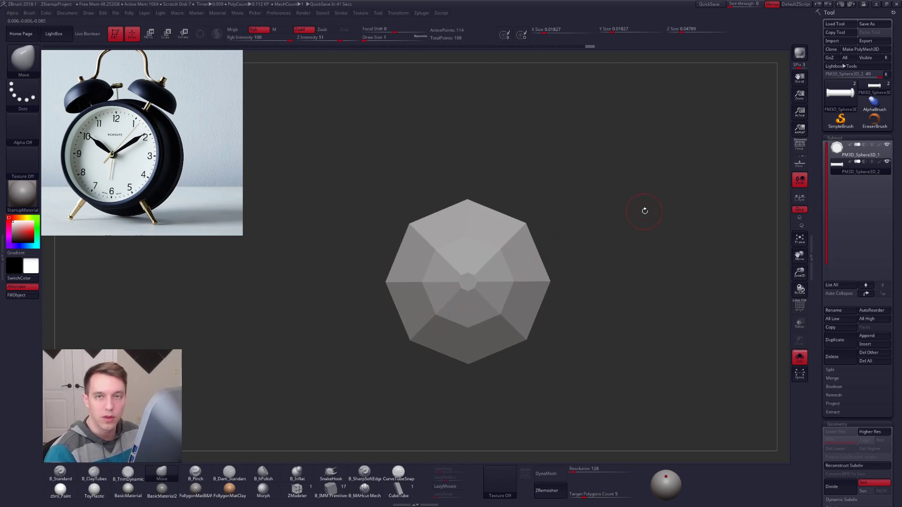
Activate radial symmetry about the Z axis with a count of 8, and enable local symmetry for the pin
left_click(409, 13)
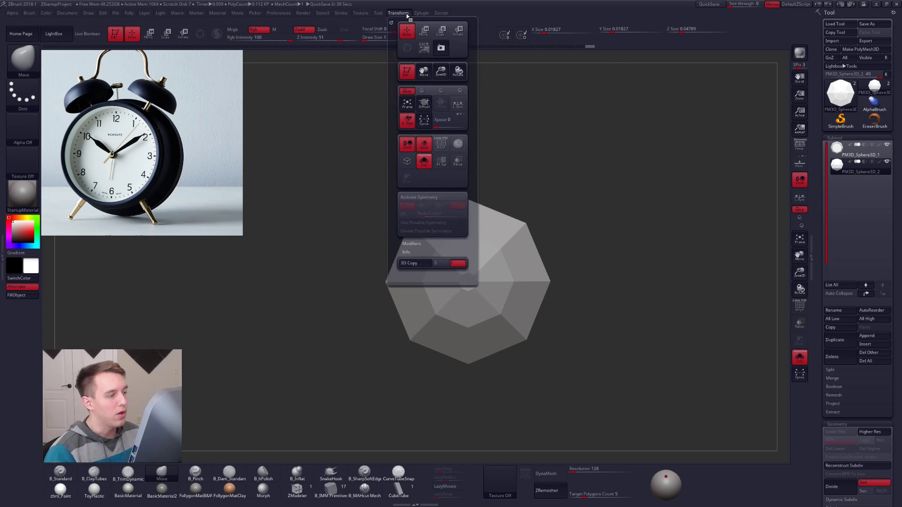
left_click(446, 196)
left_click(424, 205)
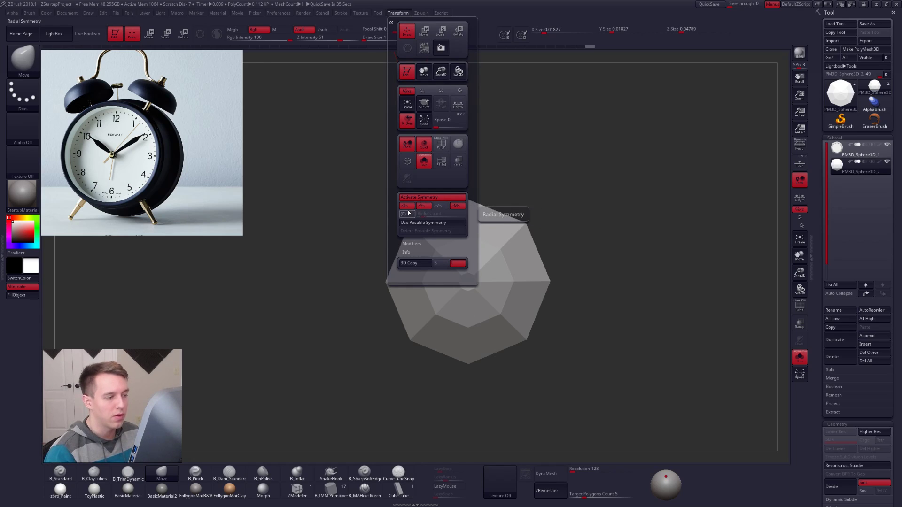
left_click(407, 207)
left_click(438, 207)
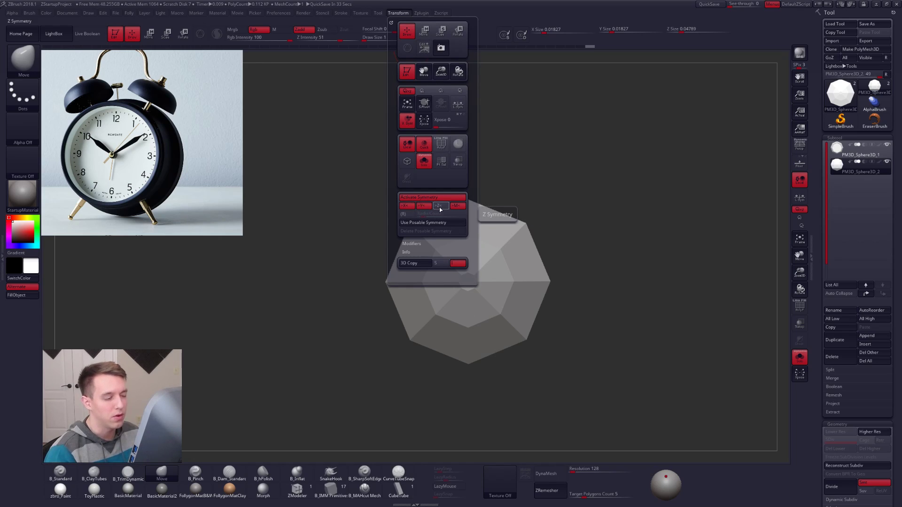
left_click(417, 207)
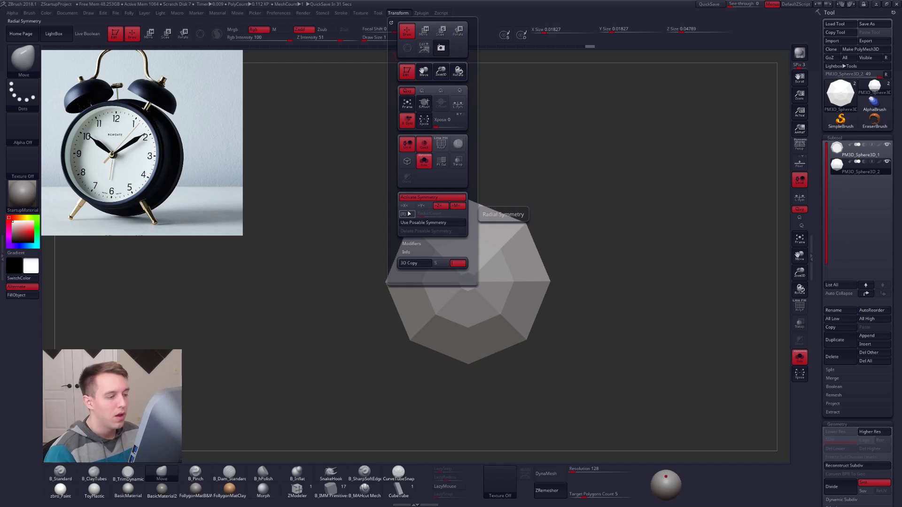
left_click(409, 213)
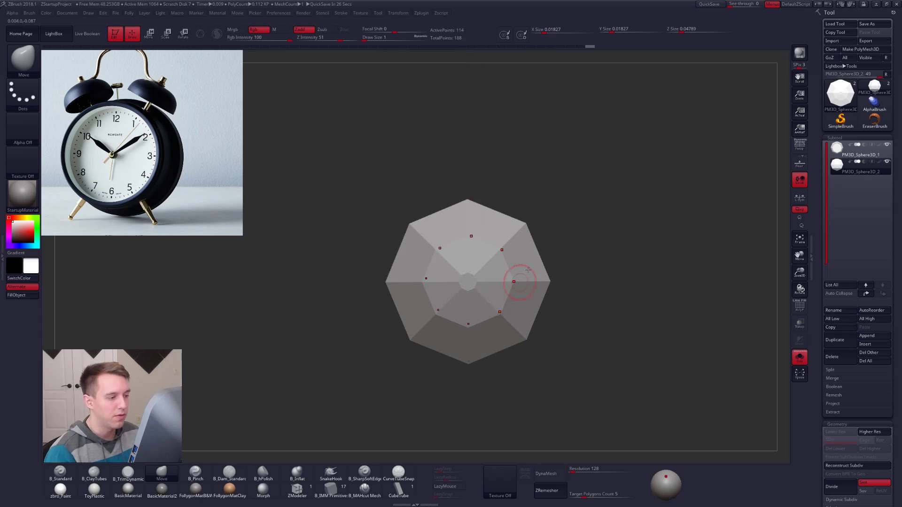
left_click(800, 197)
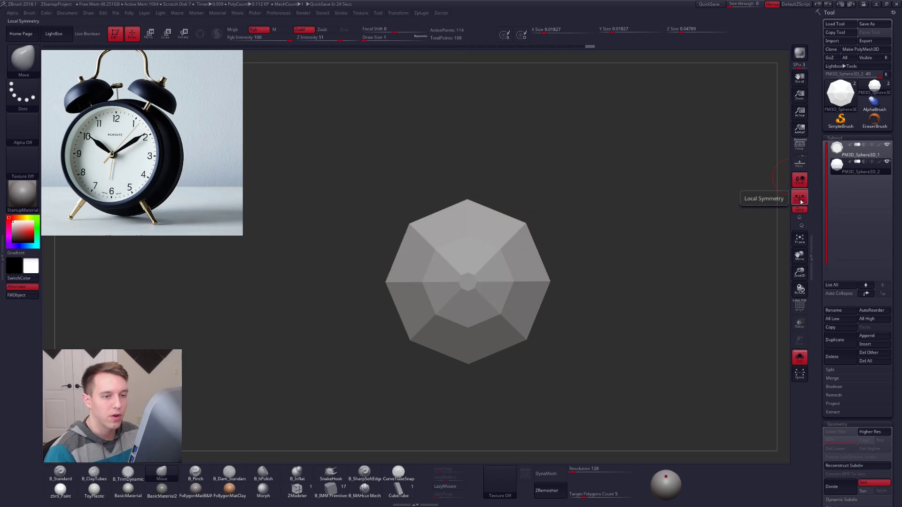
Try smoothing the outer corners of the cap, and undo the stroke
left_click(470, 206, "alt")
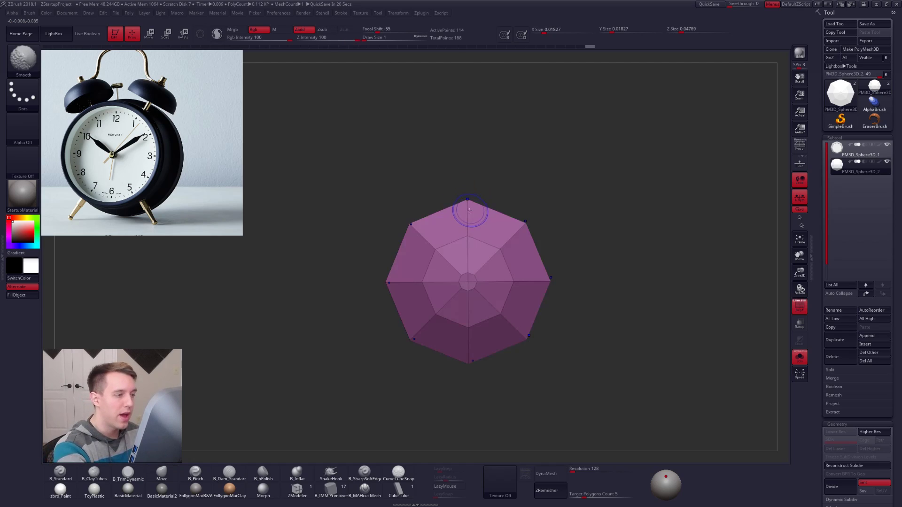
mouse_move(467, 209)
left_mouse_down()
mouse_move(454, 225)
mouse_move(485, 226)
left_mouse_up()
key("ctrl+z")
Isolate the cap's front rim edge with a mask and move it slightly inward
left_click_drag(555, 268, 451, 201, "shift")
scroll(451, 202, "up", 1)
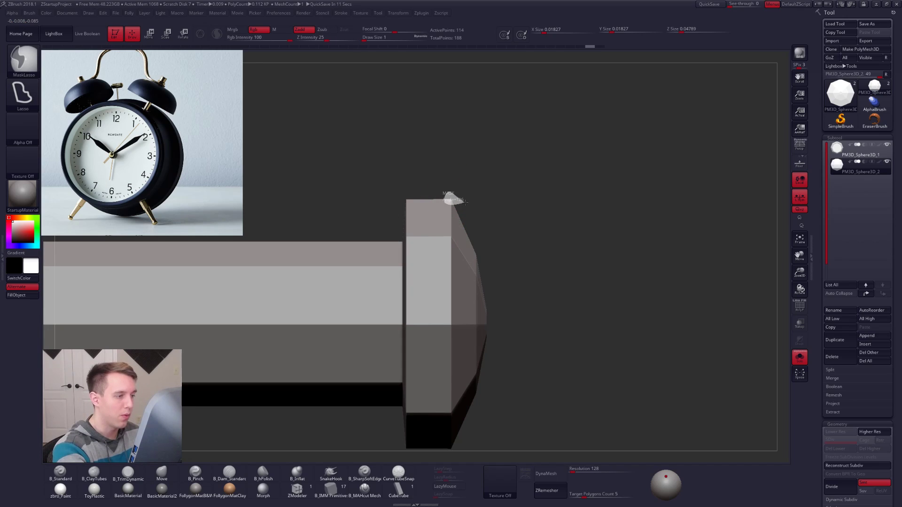
left_click(452, 197, "ctrl")
key("w")
mouse_move(451, 199)
left_mouse_down()
mouse_move(451, 240)
mouse_move(451, 218)
left_mouse_up()
left_click_drag(500, 243, 500, 273, "shift")
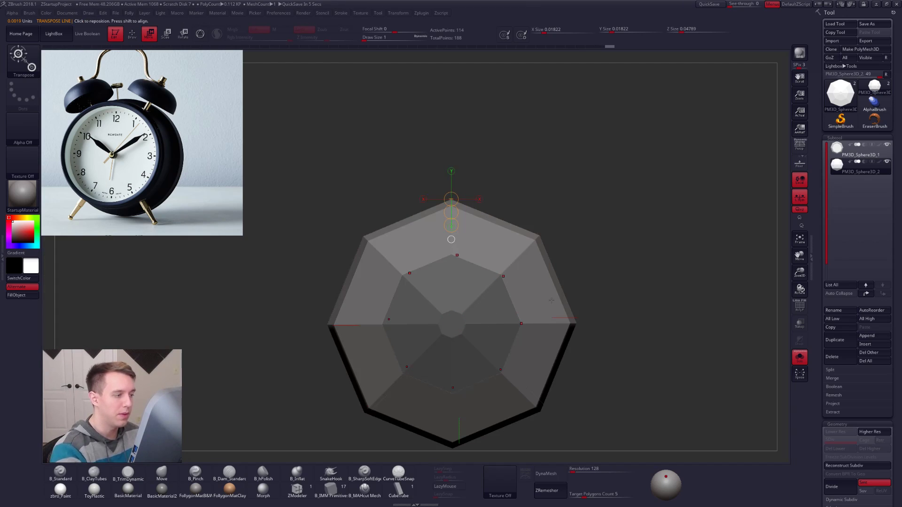
Subdivide the pin twice to smooth it and its rounded cap
key("ctrl+d")
key("ctrl+d")
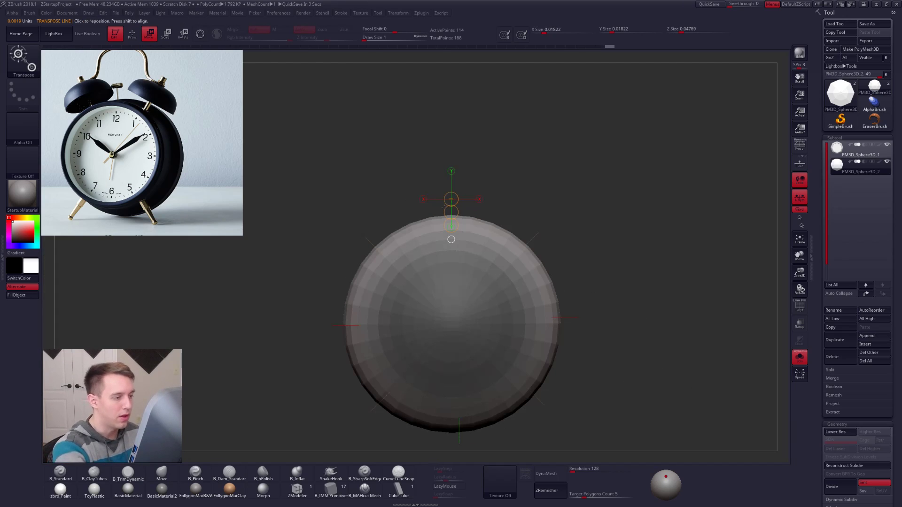
mouse_move(451, 212)
left_mouse_down()
mouse_move(582, 235)
mouse_move(592, 276)
mouse_move(545, 309)
mouse_move(574, 286)
left_mouse_up()
key("q")
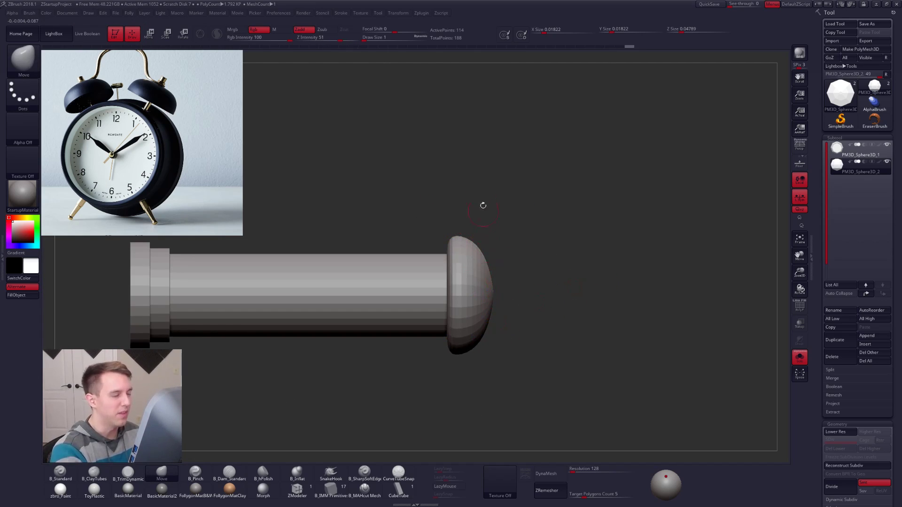
Show the whole clock body with the pin from the front, and turn off local symmetry
key("space")
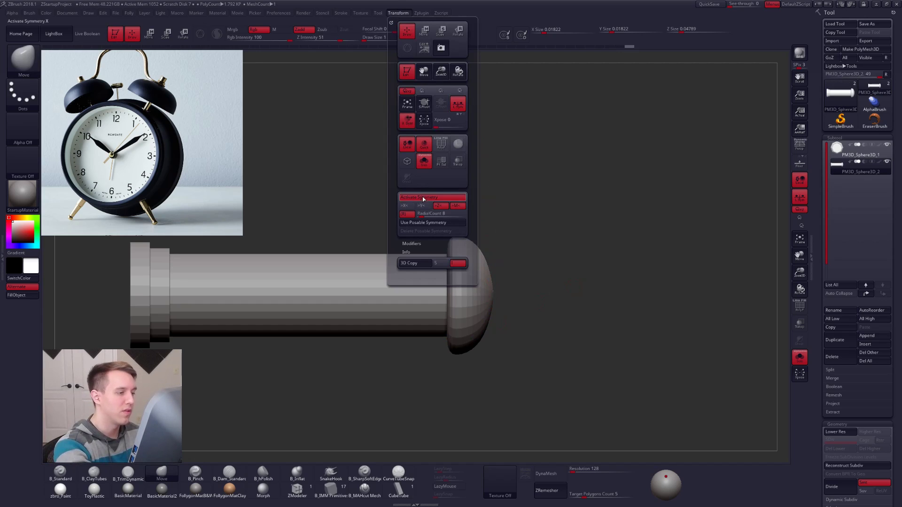
left_click_drag(591, 231, 578, 284, "alt")
key("shift+f")
key("shift+f")
left_click_drag(633, 342, 524, 322, "alt")
key("shift+s")
left_click_drag(511, 265, 432, 265)
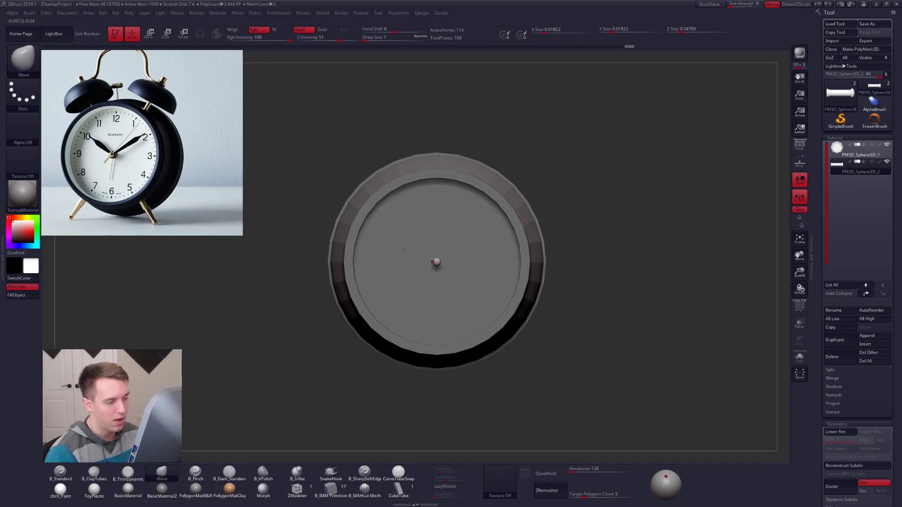
left_click(800, 197)
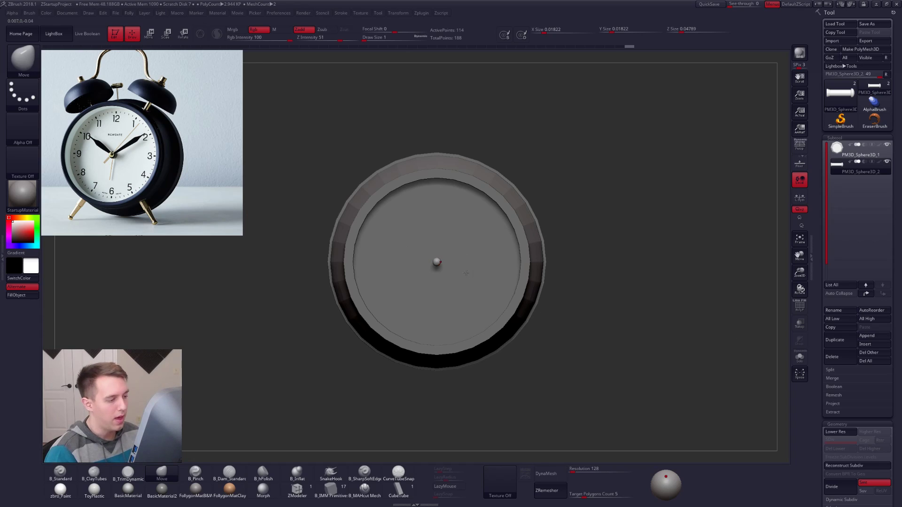
Duplicate the pin subtool and reinitialize the copy as a QCube with X, Y and Z resolution 1
scroll(434, 268, "up", 3)
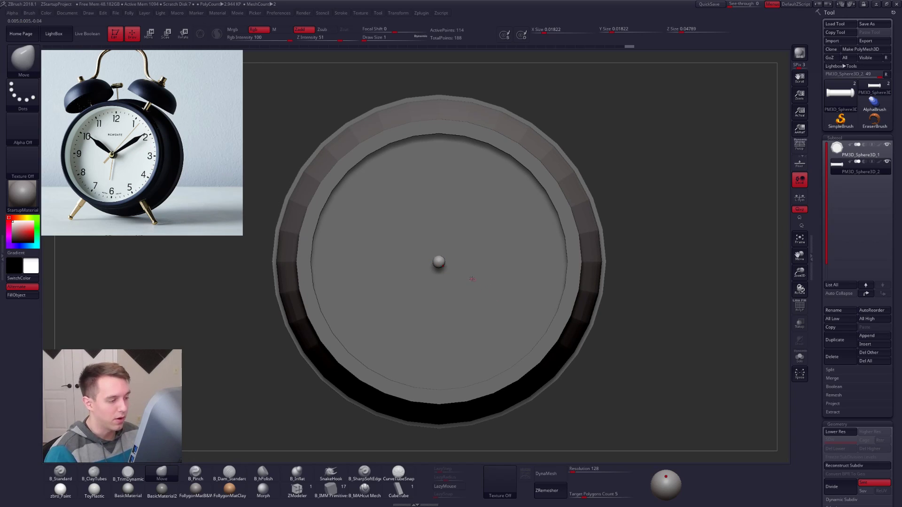
right_click_drag(474, 279, 503, 269, "alt")
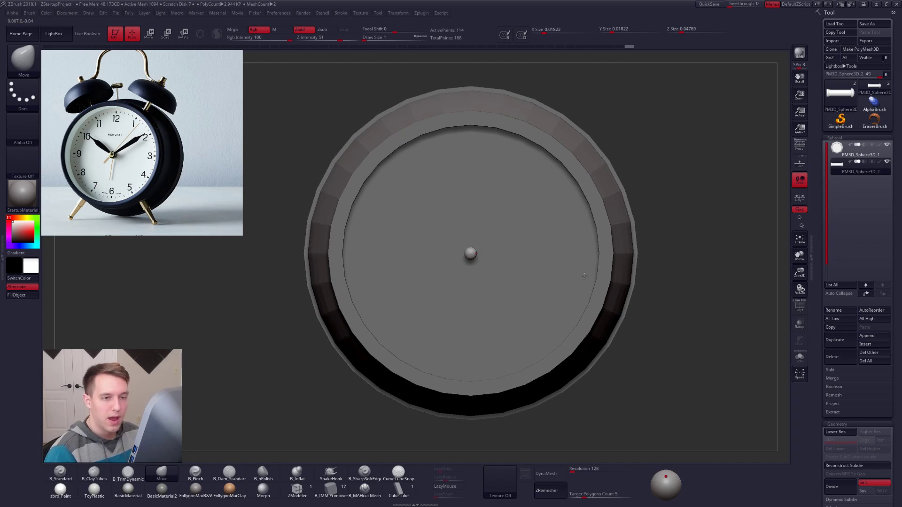
left_click(835, 340)
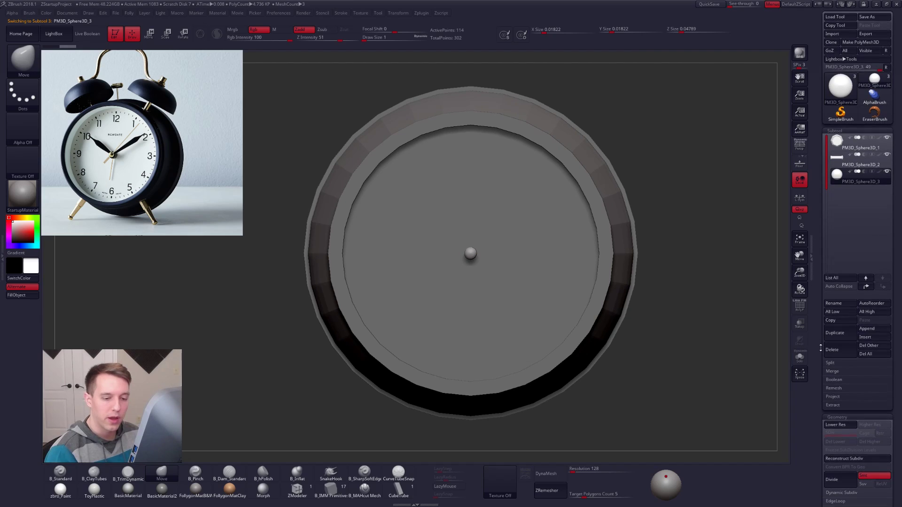
scroll(826, 376, "down", 15)
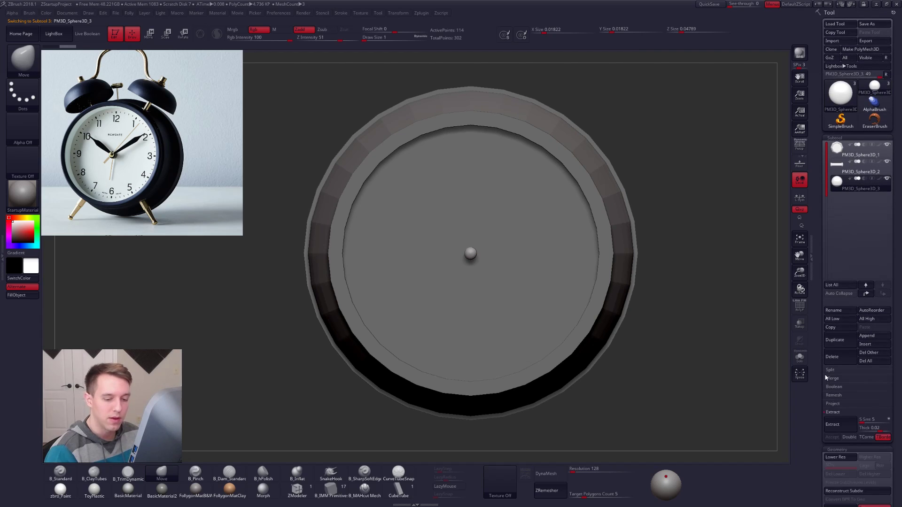
left_click(851, 244)
left_click_drag(876, 272, 869, 271)
left_click(836, 253)
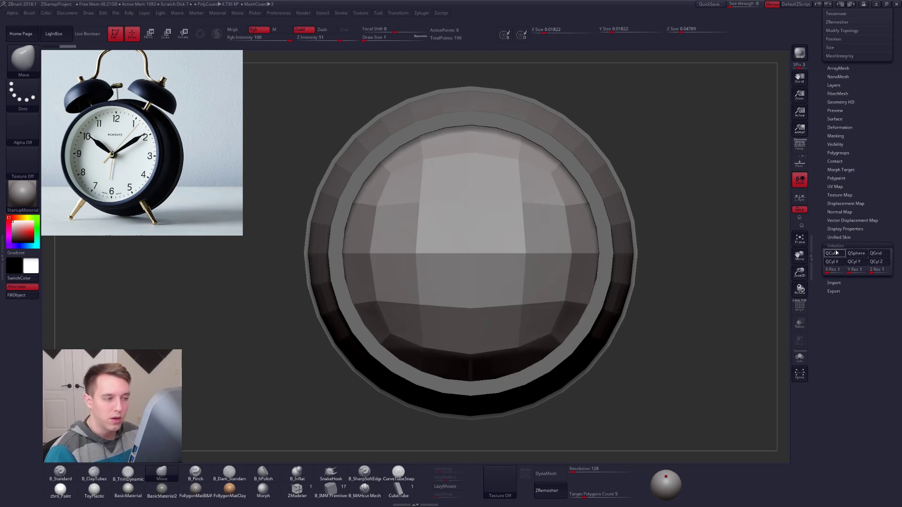
Isolate the cube with its polyframe and reshape it into a thin upright plate about 0.40 × 1.02 × 0.03 units
right_click_drag(620, 225, 502, 267, "ctrl")
left_click_drag(834, 153, 830, 338)
key("shift+f")
key("shift+s")
mouse_move(492, 211)
right_mouse_down()
mouse_move(465, 202)
mouse_move(321, 274)
mouse_move(361, 303)
right_mouse_up()
key("w")
mouse_move(426, 274)
left_mouse_down()
mouse_move(540, 275)
mouse_move(435, 279)
left_mouse_up()
mouse_move(435, 280)
right_mouse_down("shift")
mouse_move(464, 326)
mouse_move(465, 303)
right_mouse_up("shift")
left_click_drag(507, 343, 505, 453, "shift")
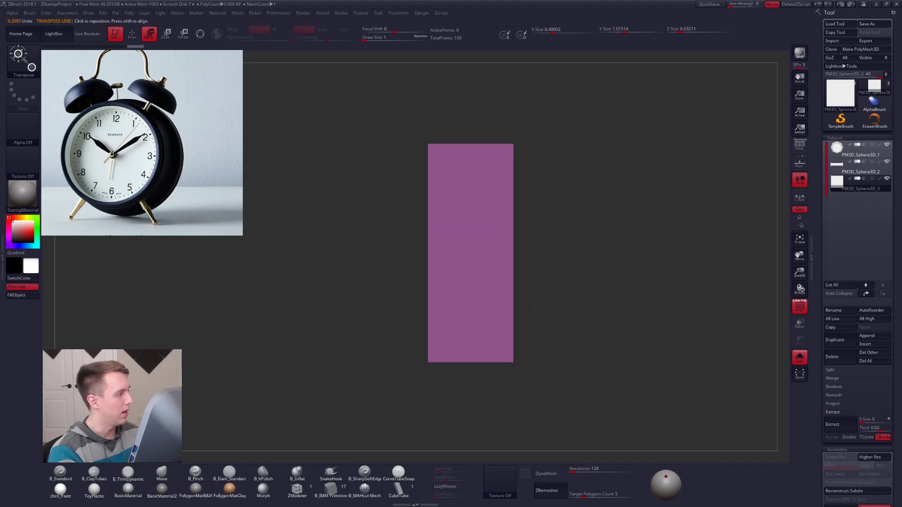
Replace the radial symmetry with mirror symmetry across the plate's two long sides
right_click_drag(534, 302, 554, 355, "alt")
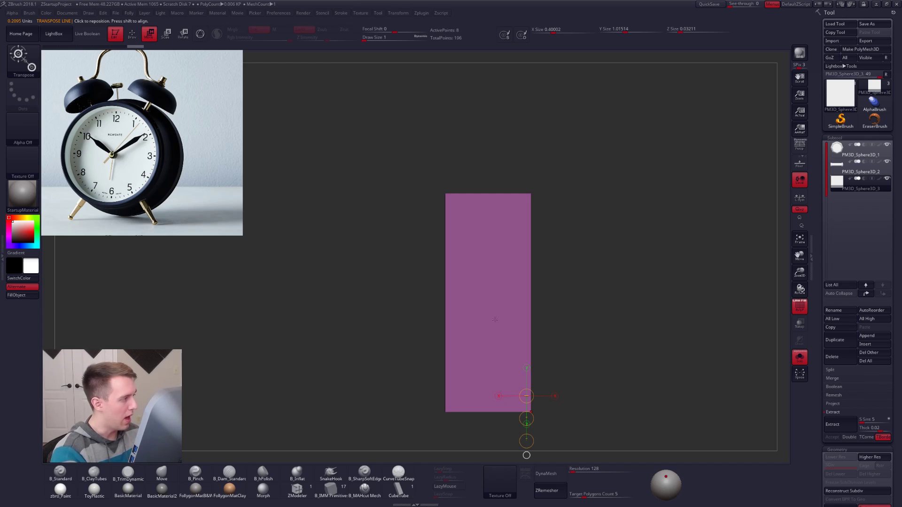
right_click_drag(512, 315, 507, 300, "ctrl")
right_click_drag(517, 347, 527, 321, "alt")
key("q")
right_click_drag(464, 319, 535, 363)
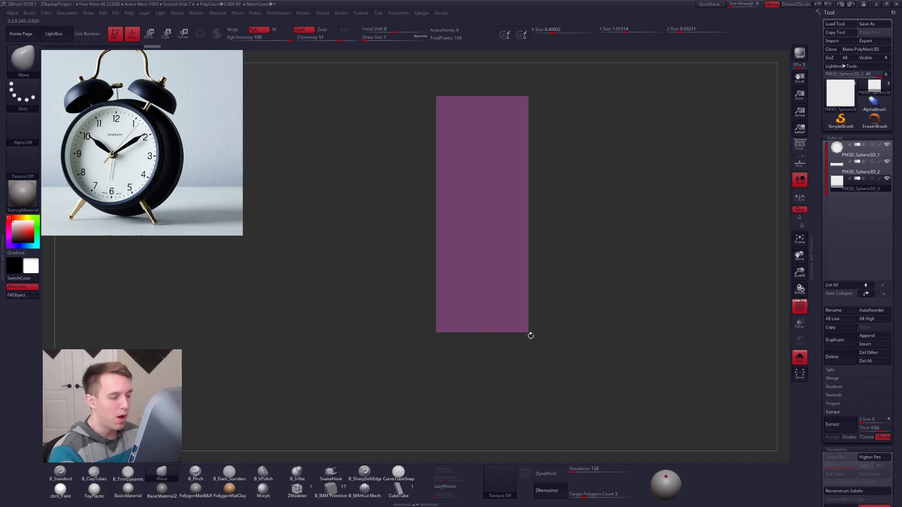
left_click(398, 13)
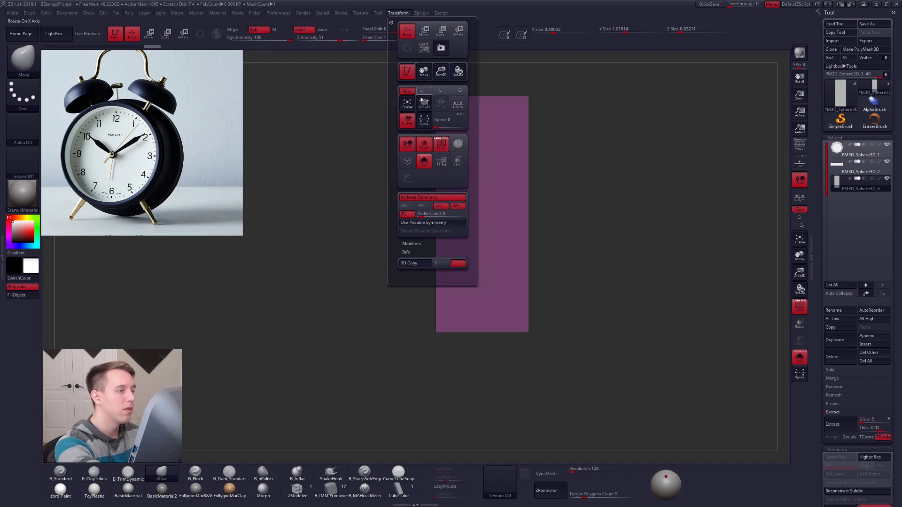
left_click(417, 197)
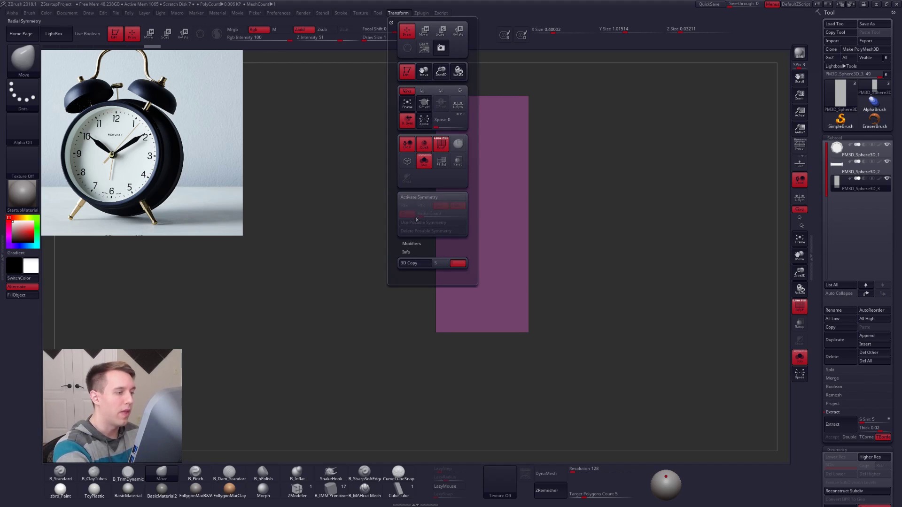
left_click(418, 197)
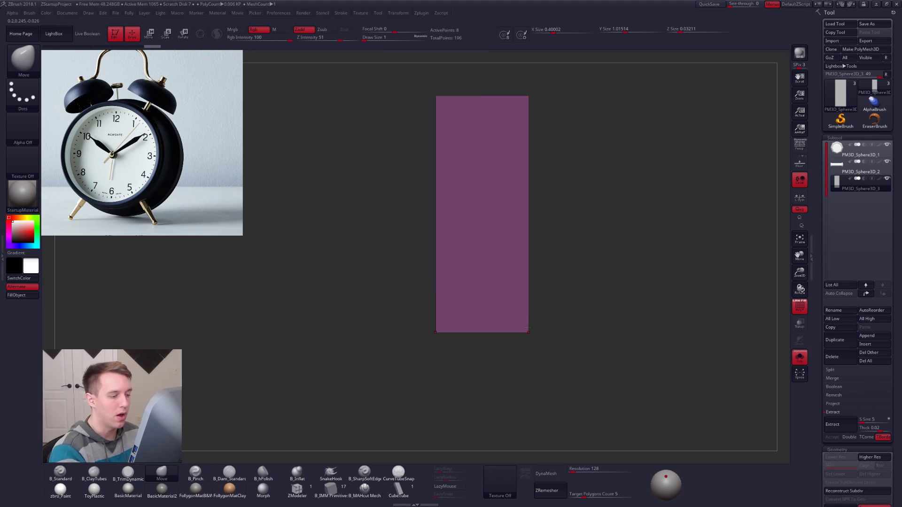
Taper the plate by narrowing its lower end, and lengthen it to about 1.13 units
key("w")
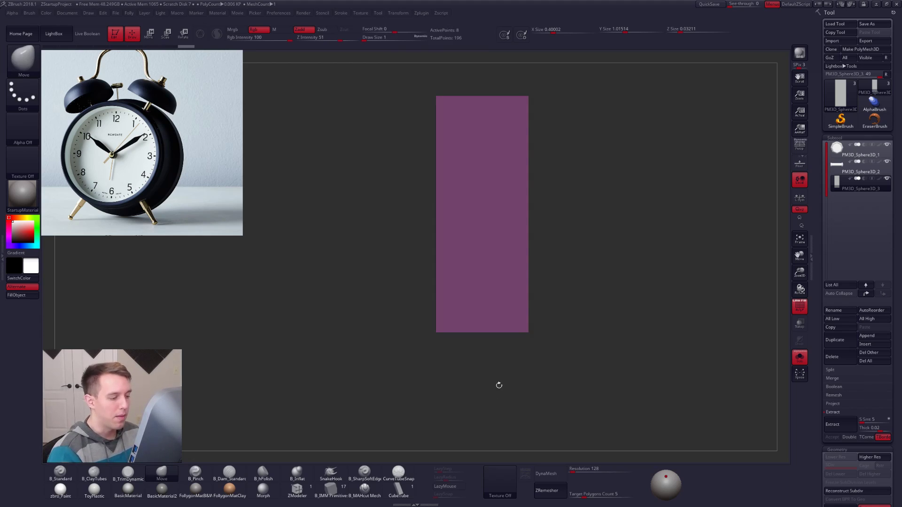
left_click_drag(513, 329, 611, 330)
left_click_drag(556, 329, 537, 332)
left_click_drag(566, 302, 581, 328, "alt")
mouse_move(528, 345)
left_mouse_down()
mouse_move(495, 345)
mouse_move(498, 401)
left_mouse_up()
key("q")
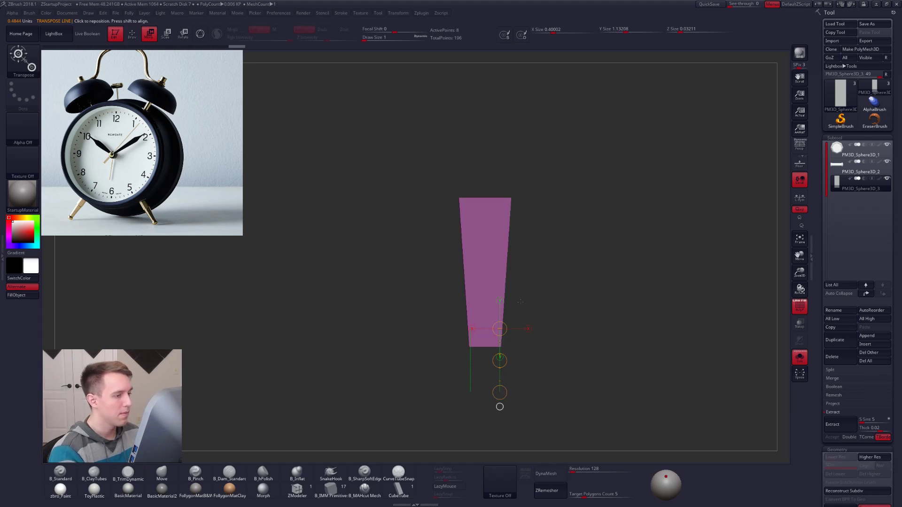
Extrude the tapered plate's upper end face with ZModeler, bringing the overall height to about 1.30 units
left_click_drag(495, 229, 503, 289)
right_click_drag(489, 257, 455, 292)
key("shift+f")
key("shift+f")
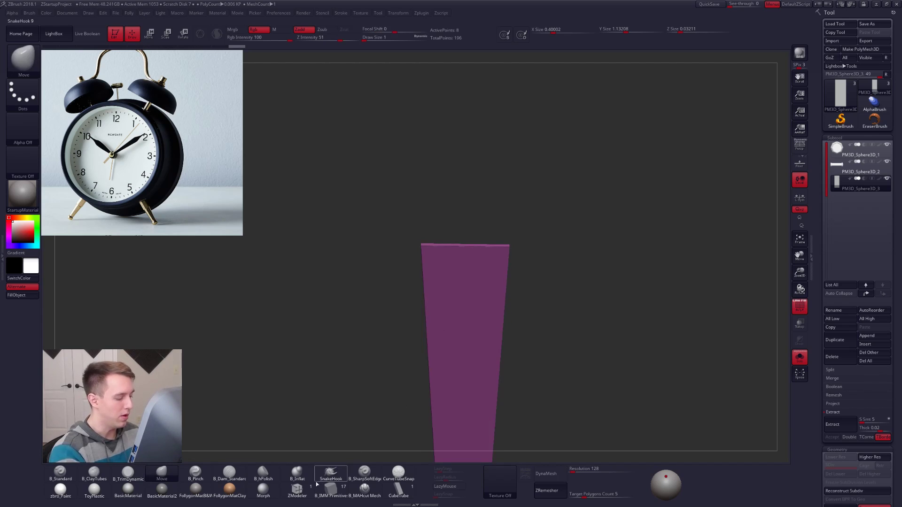
left_click(303, 489)
right_click_drag(410, 310, 414, 346, "alt")
right_click_drag(450, 296, 456, 305)
right_click_drag(479, 256, 470, 278, "ctrl")
key("shift+f")
key("shift+f")
key("space")
left_click(478, 251)
left_click_drag(456, 280, 453, 234)
mouse_move(450, 270)
right_mouse_down("shift")
mouse_move(444, 242)
mouse_move(465, 268)
right_mouse_up("shift")
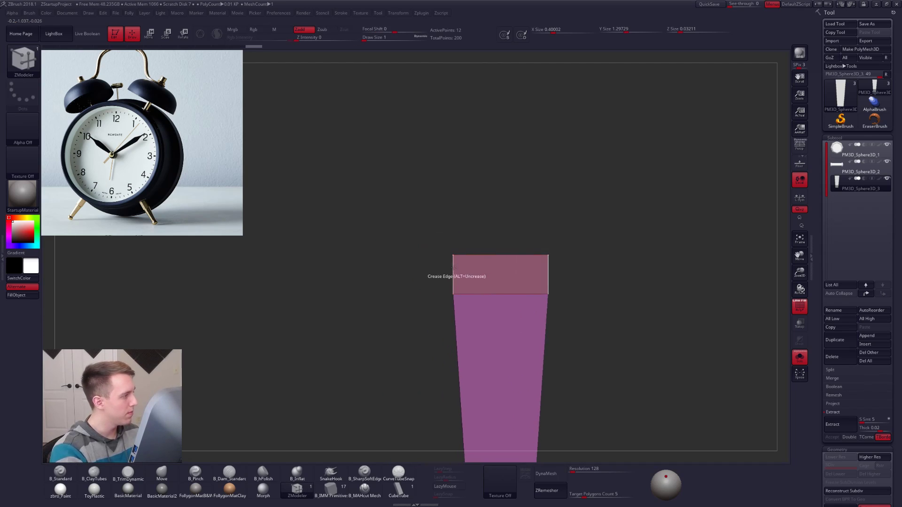
Mask the lower plate, pull the extruded end into a narrow point about 1.67 units in overall height, and clear the mask
mouse_move(439, 265)
left_mouse_down("ctrl")
mouse_move(439, 232)
mouse_move(494, 278)
left_mouse_up("ctrl")
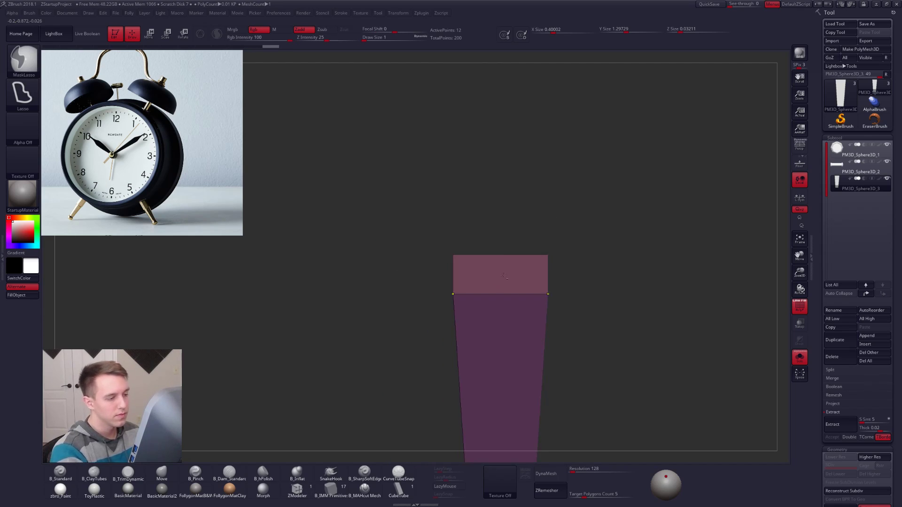
key("w")
mouse_move(548, 255)
left_mouse_down("shift")
mouse_move(596, 255)
mouse_move(526, 260)
mouse_move(506, 356)
left_mouse_up("shift")
left_click_drag(505, 313, 503, 229, "shift")
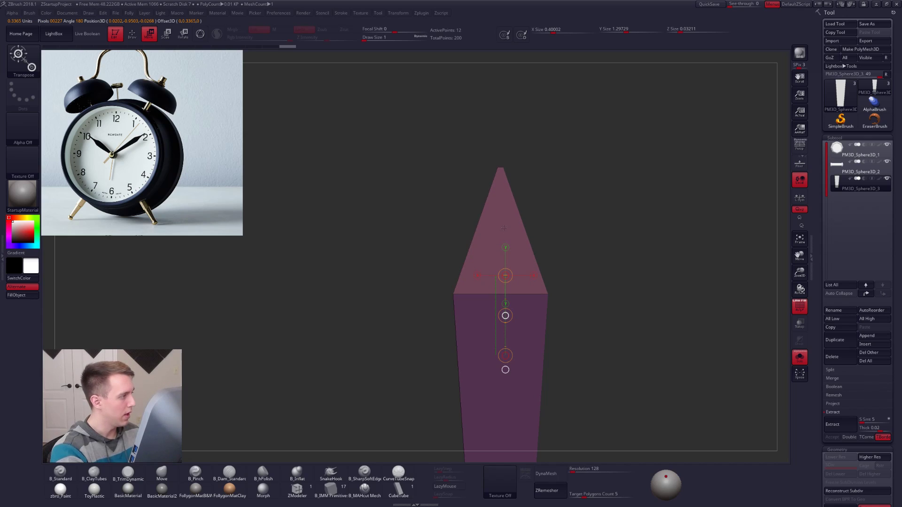
key("q")
mouse_move(592, 282)
left_mouse_down("alt")
mouse_move(546, 258)
mouse_move(591, 265)
left_mouse_up("alt")
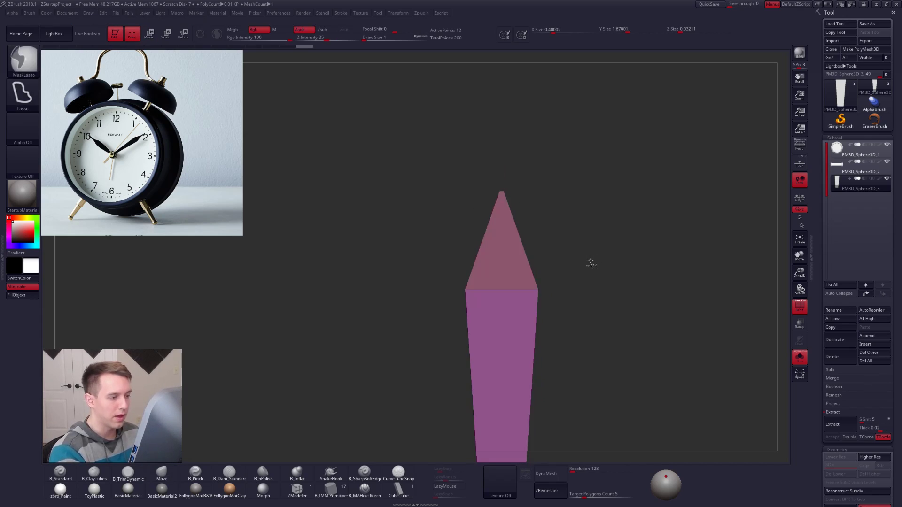
Insert a polyloop across the middle of the pointed tip using ZModeler's Insert Polyloops action with the Polyloop target
left_click(297, 489)
key("space")
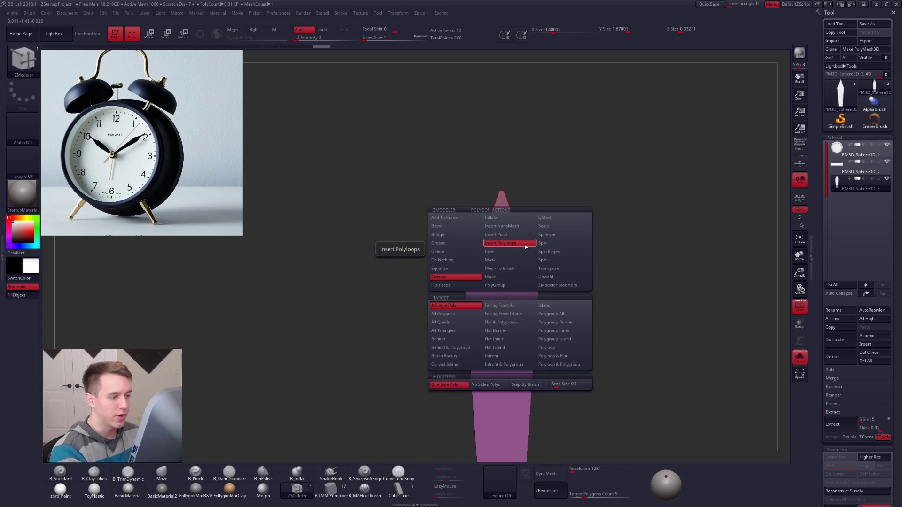
left_click(502, 243)
left_click(547, 347)
left_click(512, 238)
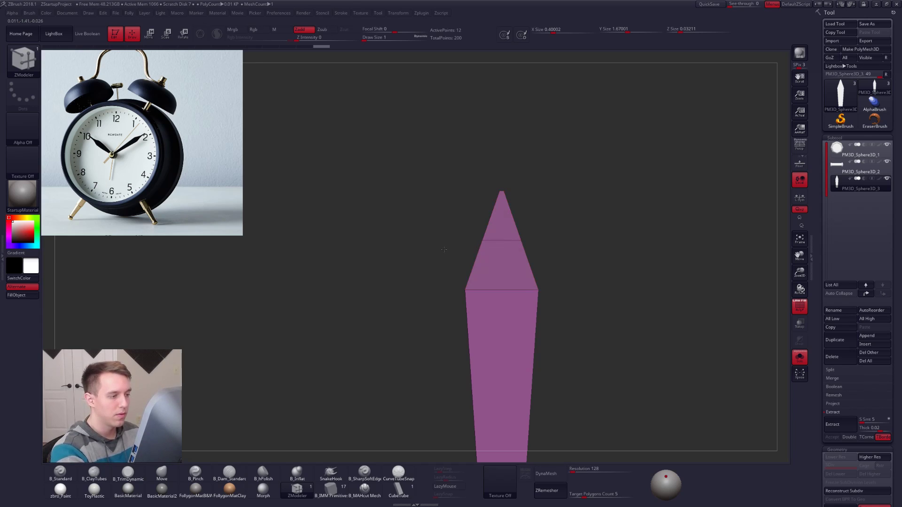
key("alt+Tab")
right_click(492, 265)
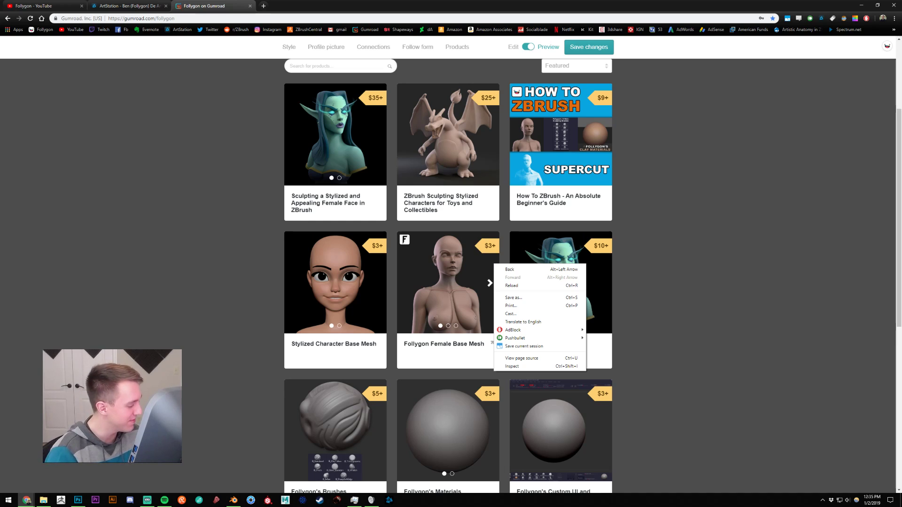
Switch back to ZBrush, dismiss the home page and crash notice, and restore the QuickSave project QS_42783.ZPR
key("alt+Tab")
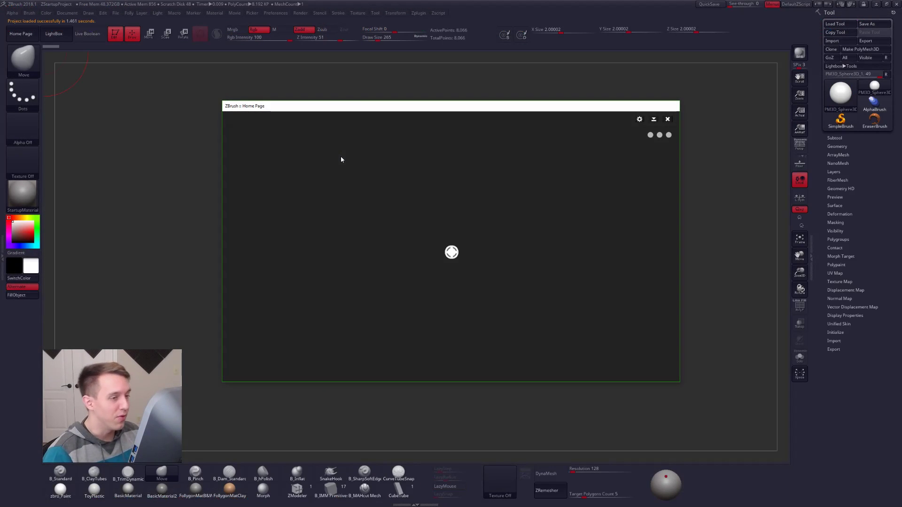
left_click(667, 119)
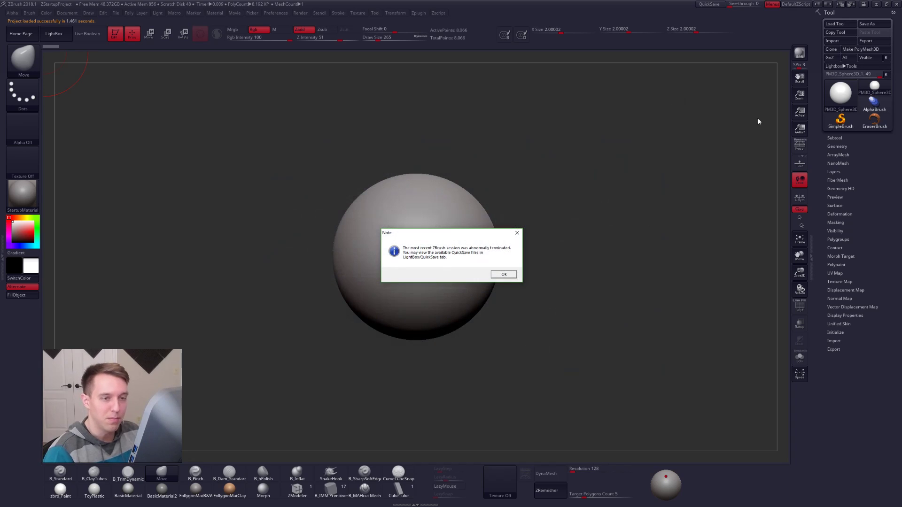
left_click(503, 274)
left_click(836, 137)
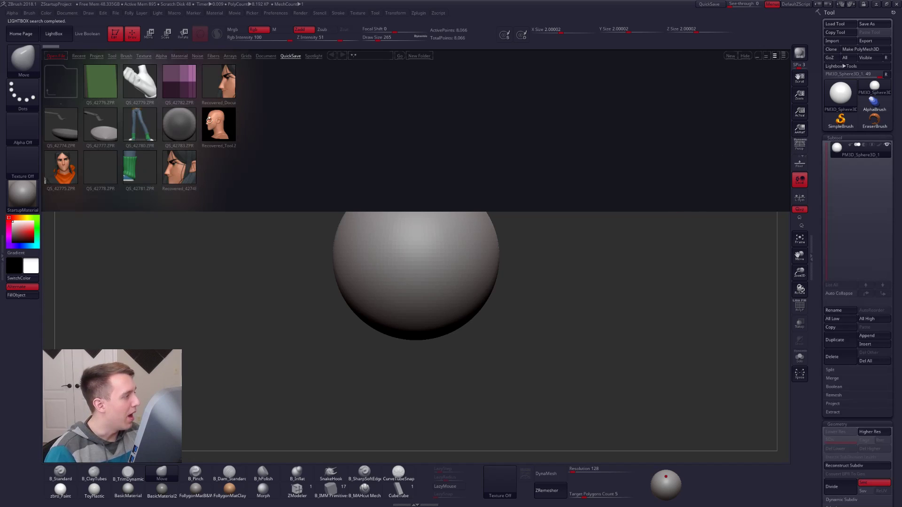
double_click(191, 124)
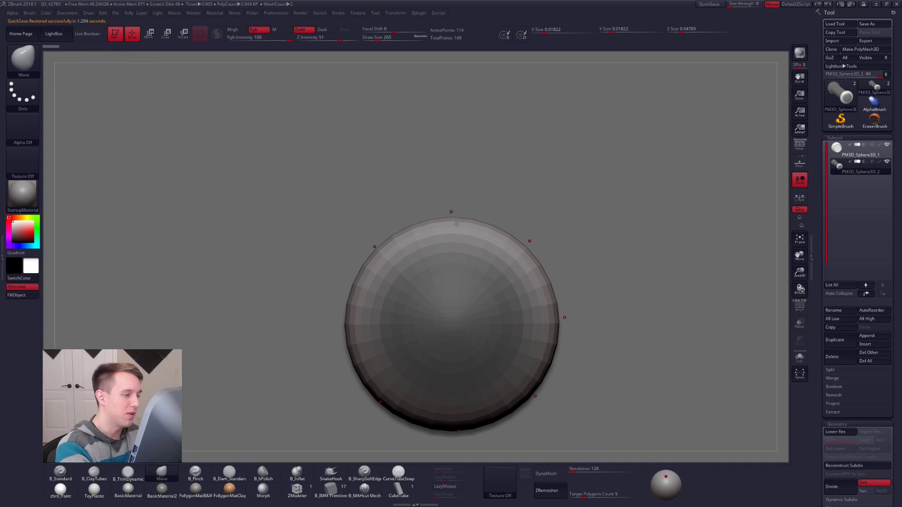
Set the brush Draw Size to 1 and inspect the restored pin's polyframe with and without subdivision smoothing
key("space")
left_click_drag(463, 202, 444, 202)
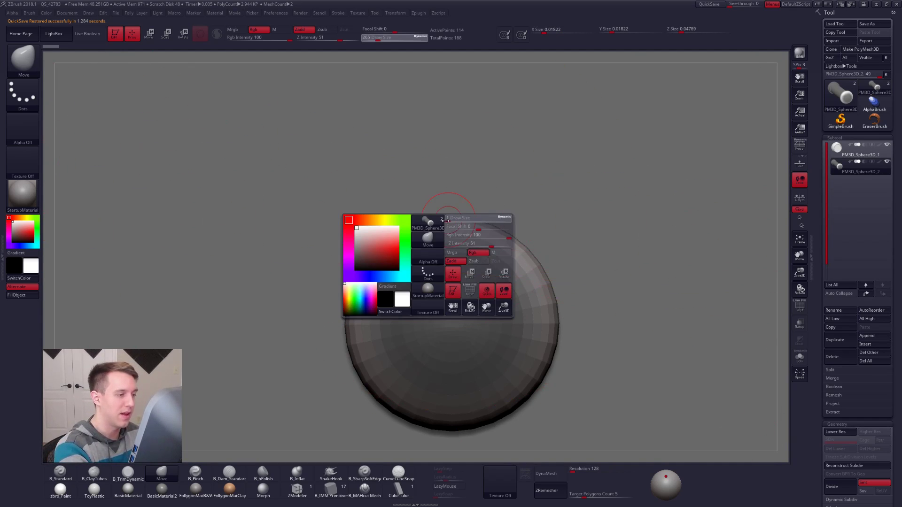
key("shift+f")
key("shift+d")
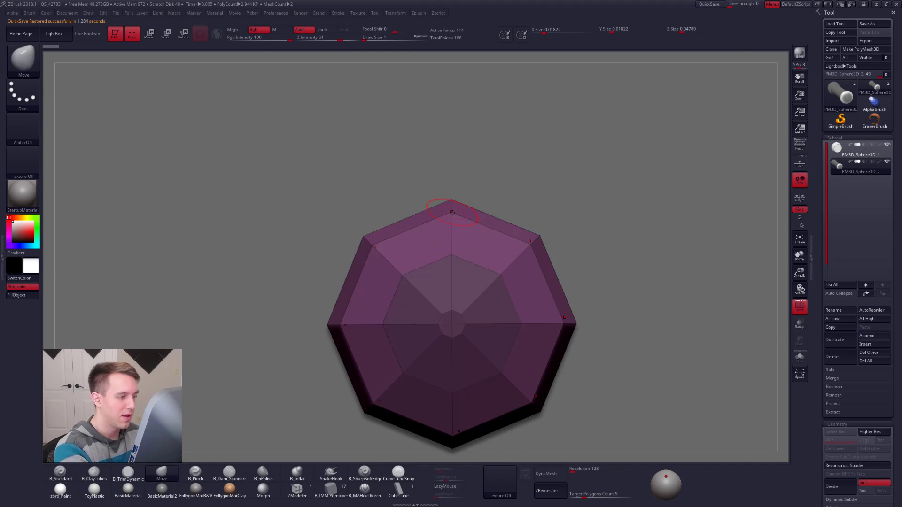
left_click(507, 158)
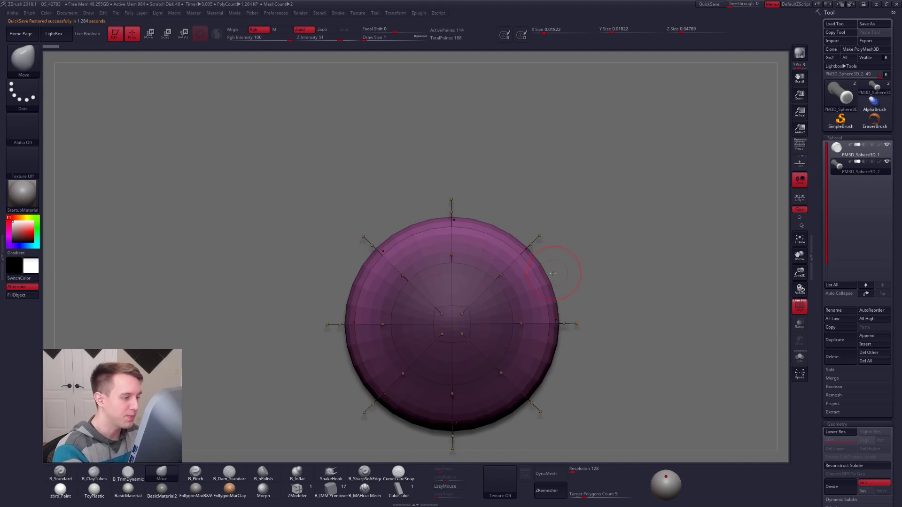
left_click_drag(419, 171, 357, 84, "alt")
left_click_drag(586, 284, 429, 137, "alt")
left_click_drag(569, 223, 503, 202, "alt")
key("shift+f")
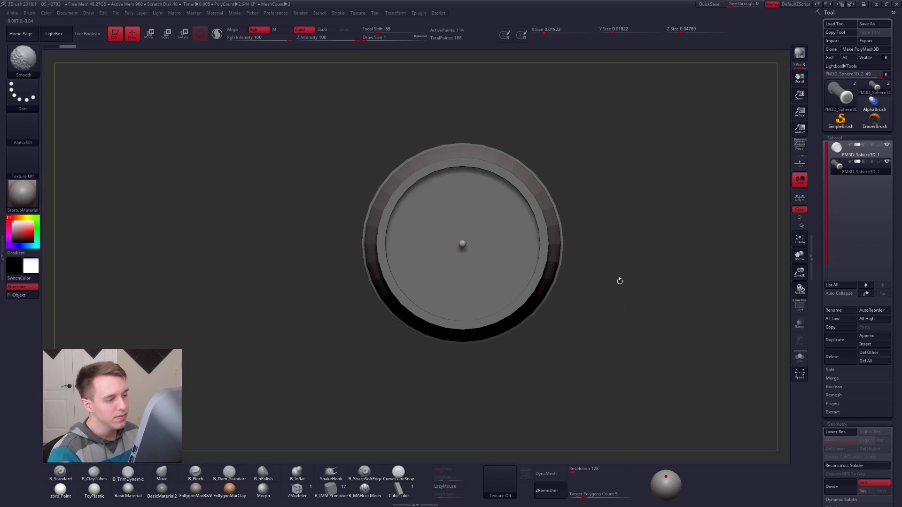
Duplicate the central pin subtool and reinitialize the copy as a QCube
left_click(835, 340)
scroll(826, 274, "down", 10)
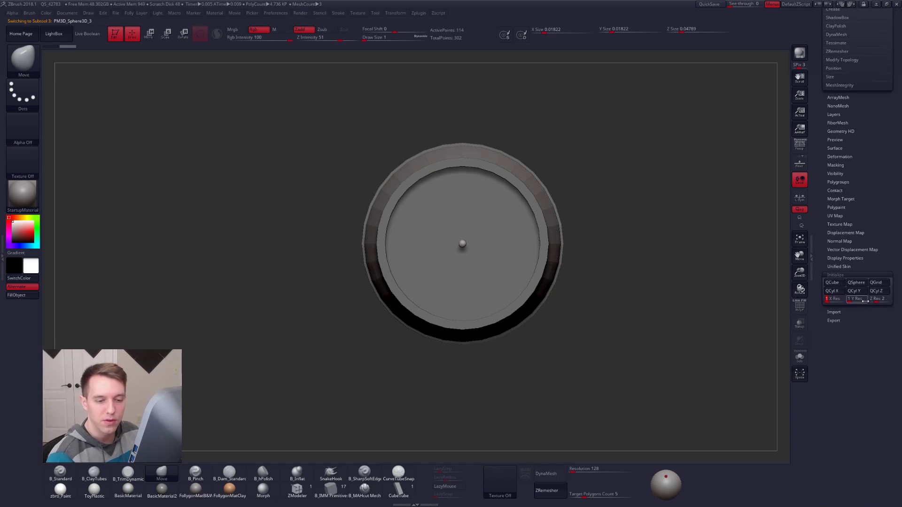
left_click(830, 284)
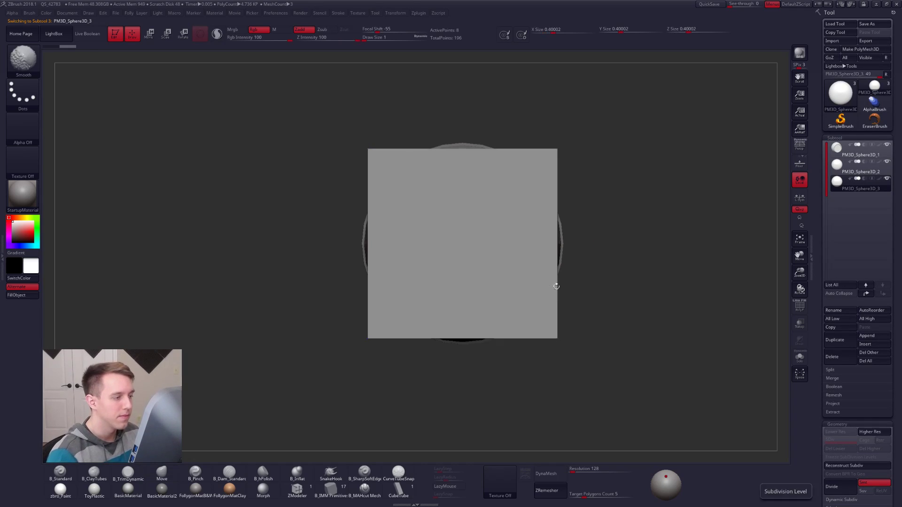
Activate symmetry for the cube and stretch it upward to about 0.91 units in height
left_click(397, 13)
left_click(413, 199)
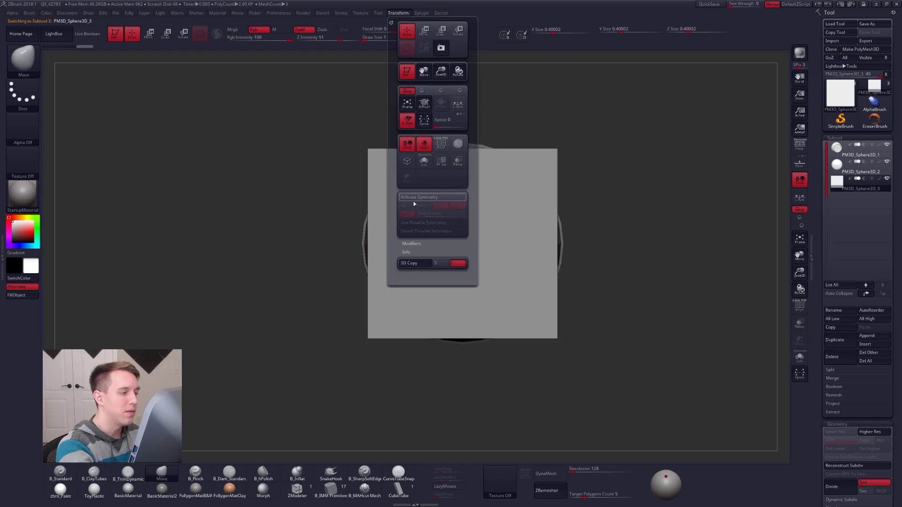
key("x")
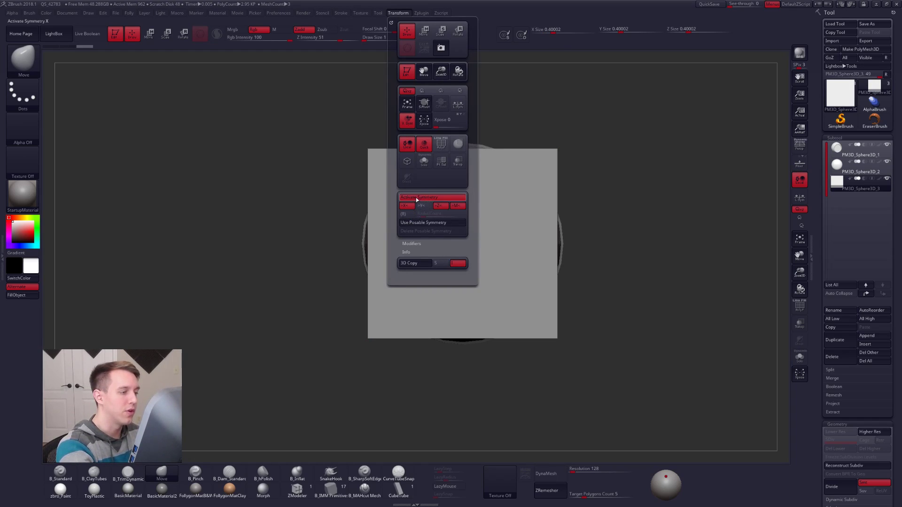
right_click_drag(541, 249, 493, 306, "ctrl")
key("w")
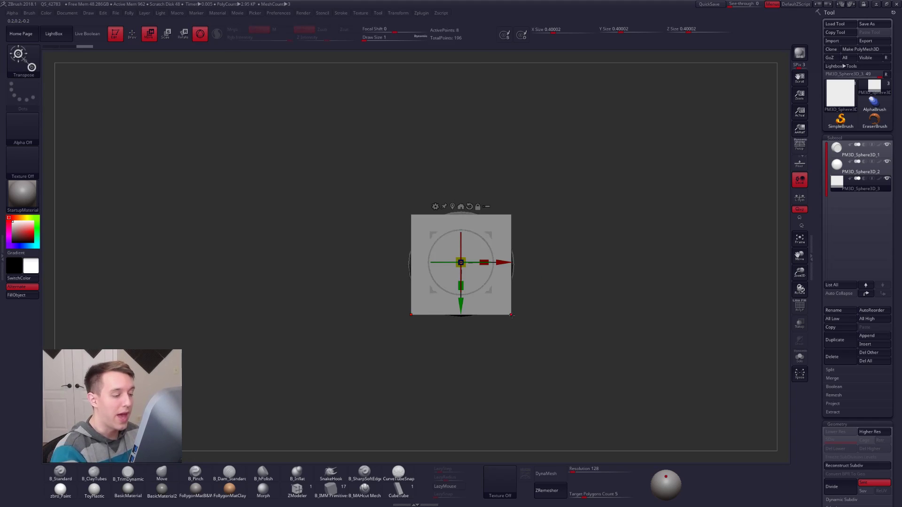
key("x")
key("y")
mouse_move(511, 315)
left_mouse_down()
mouse_move(511, 373)
mouse_move(518, 339)
left_mouse_up()
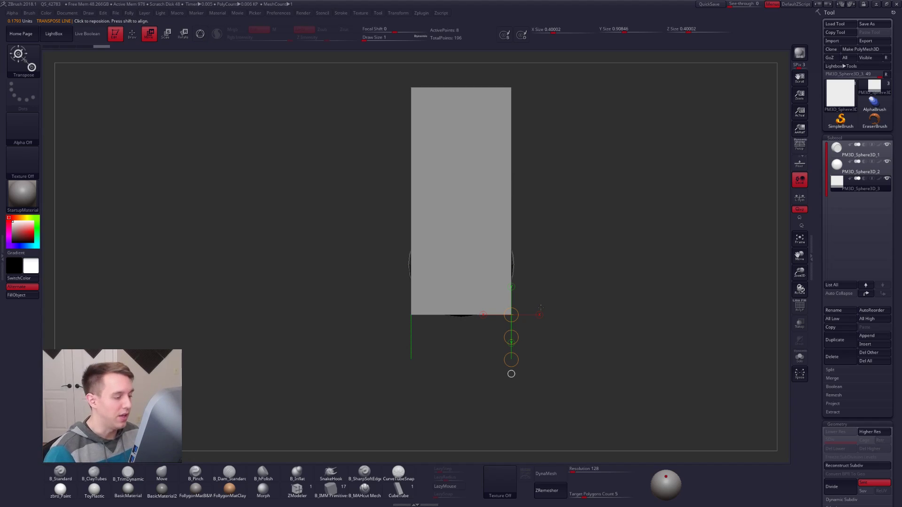
Select the Move brush and import the alarm clock reference photo as the current texture
key("q")
key("b")
key("m")
key("v")
mouse_move(482, 313)
left_mouse_down("alt")
mouse_move(482, 360)
mouse_move(471, 370)
left_mouse_up("alt")
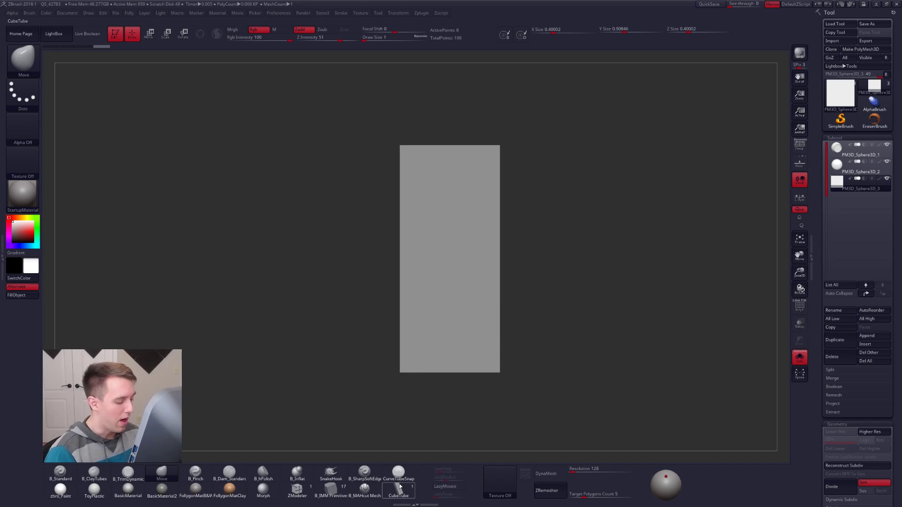
left_click(497, 488)
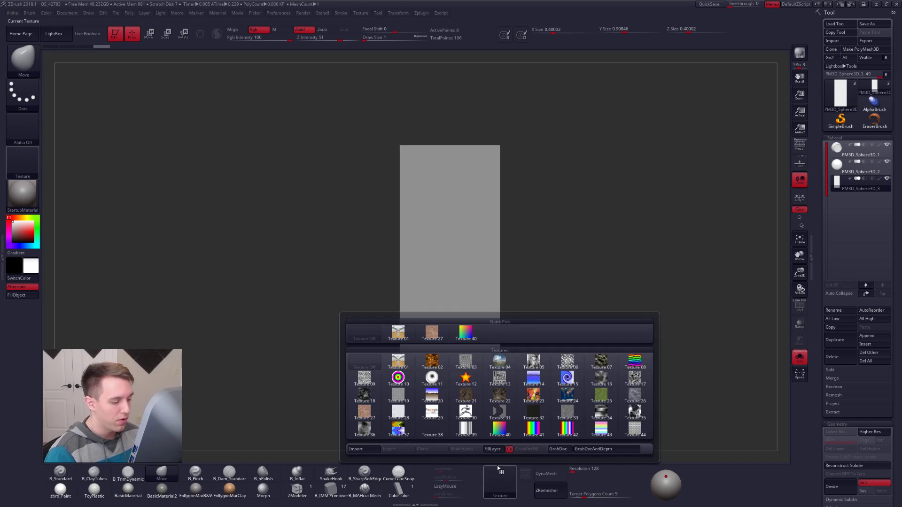
left_click(359, 449)
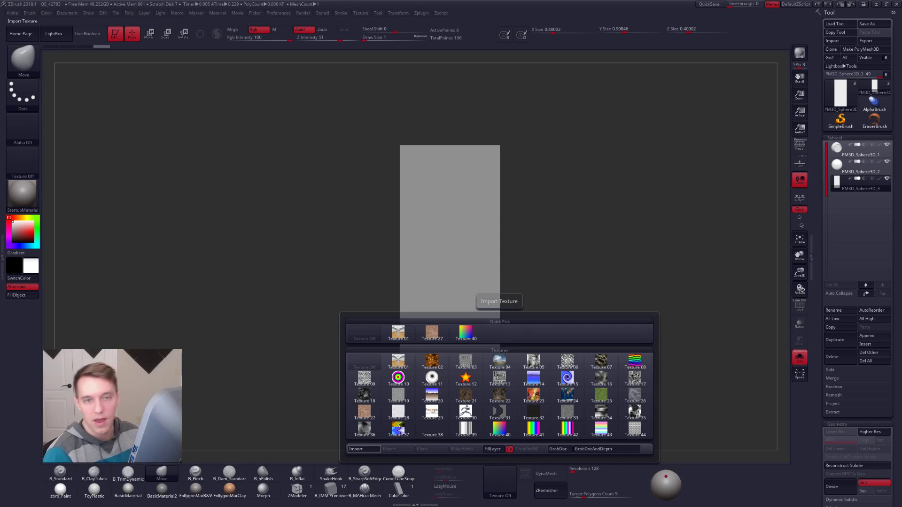
left_click(500, 481)
left_click(514, 429)
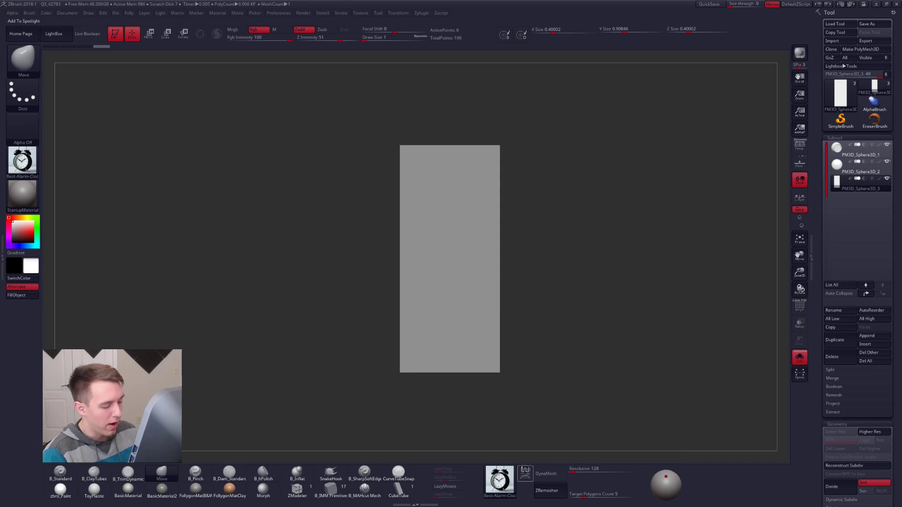
Add the clock photo to Spotlight, shrink it, place it in the canvas's upper-left corner, and leave Spotlight editing
left_click(525, 471)
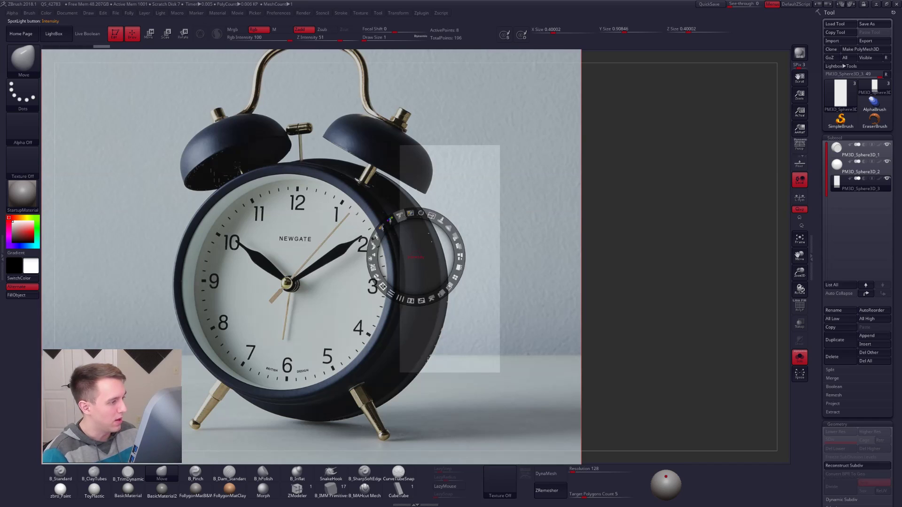
left_click_drag(431, 218, 420, 201)
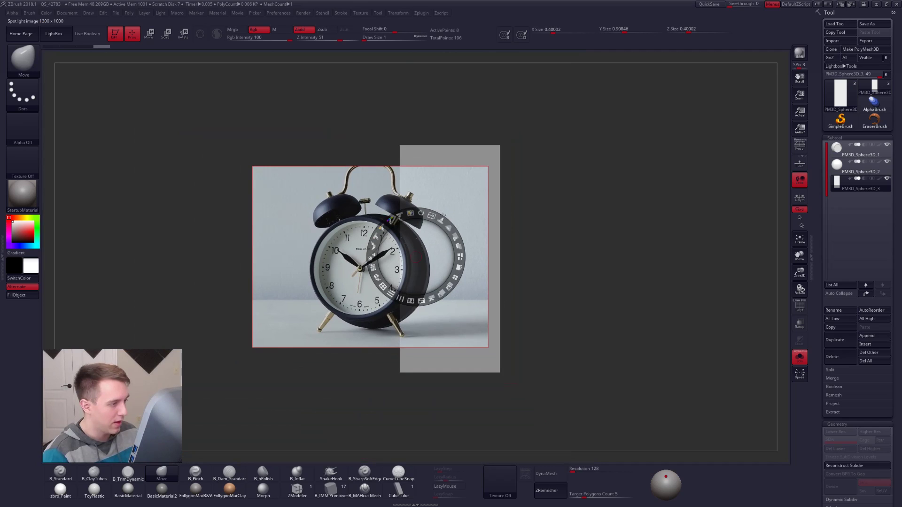
left_click_drag(453, 236, 459, 266)
left_click_drag(469, 303, 215, 188)
key("z")
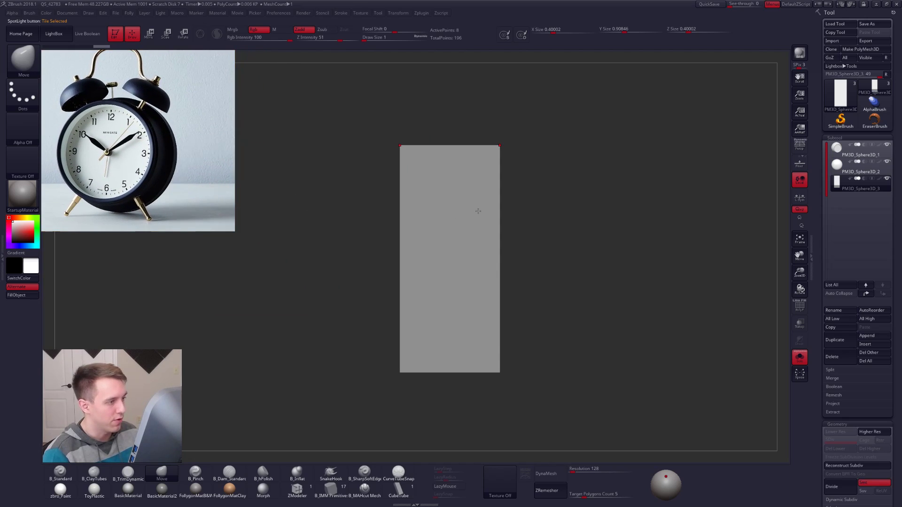
Turn off Z symmetry and flatten the stretched block to a plate about 0.024 units deep
left_click_drag(505, 234, 486, 221, "alt")
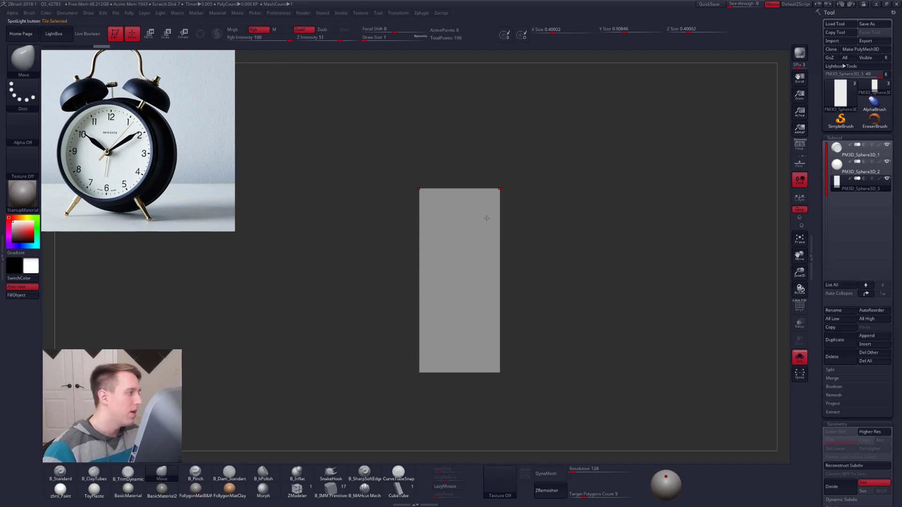
left_click_drag(492, 268, 532, 325)
key("w")
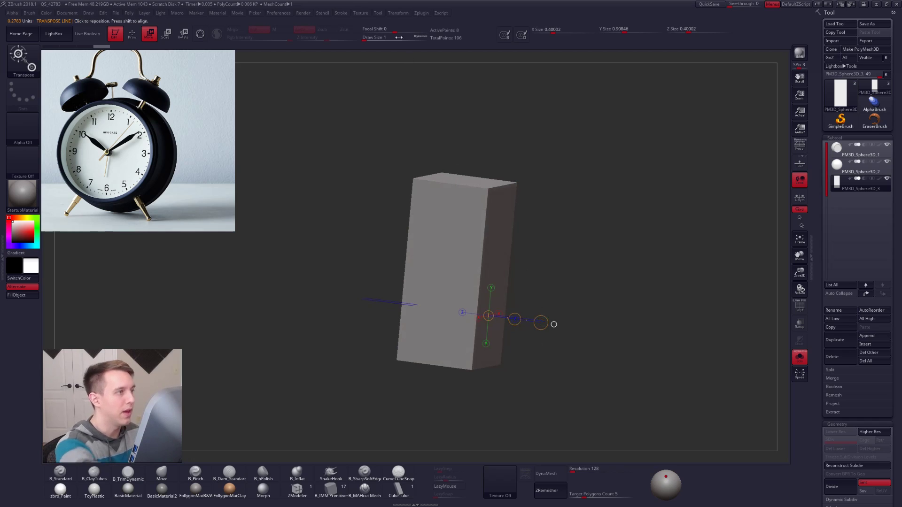
left_click(399, 14)
left_click(442, 208)
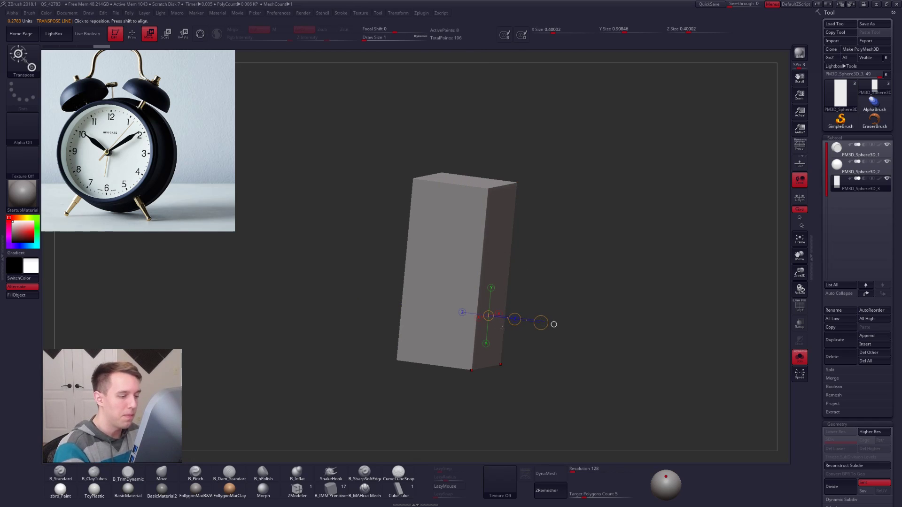
left_click_drag(541, 323, 495, 211)
right_click_drag(494, 211, 488, 245, "alt")
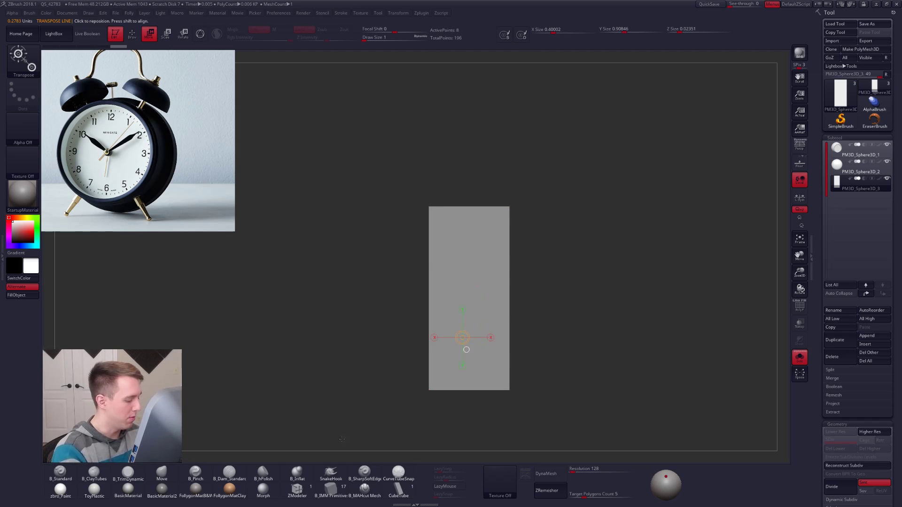
Extrude the plate's upper end face with ZModeler's Extrude action on a single poly, bringing the overall height to about 1.29 units
left_click(297, 490)
key("b")
key("m")
key("v")
right_click_drag(481, 212, 479, 249)
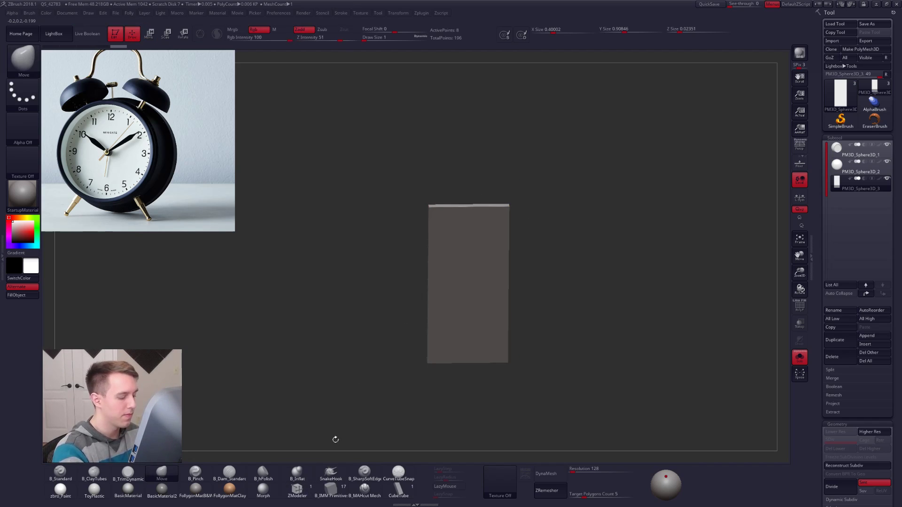
left_click(297, 489)
right_click_drag(469, 188, 481, 217, "ctrl")
key("space")
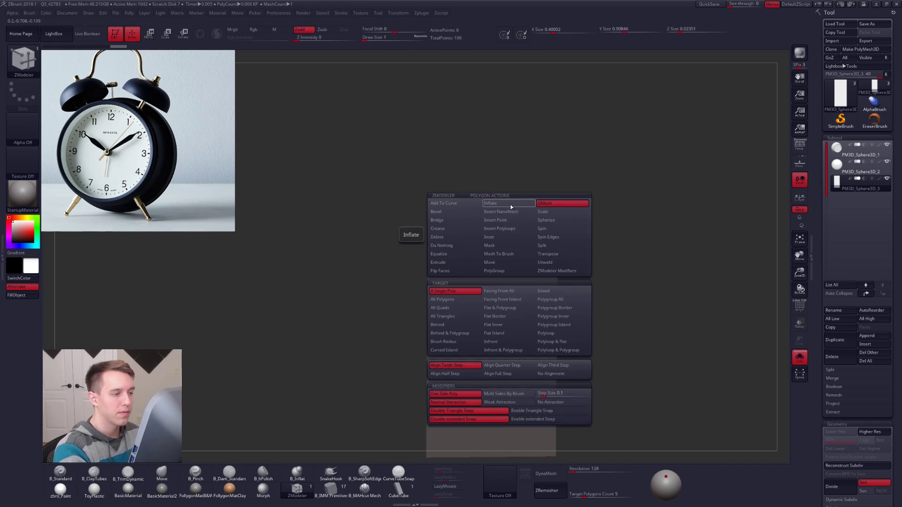
left_click(459, 263)
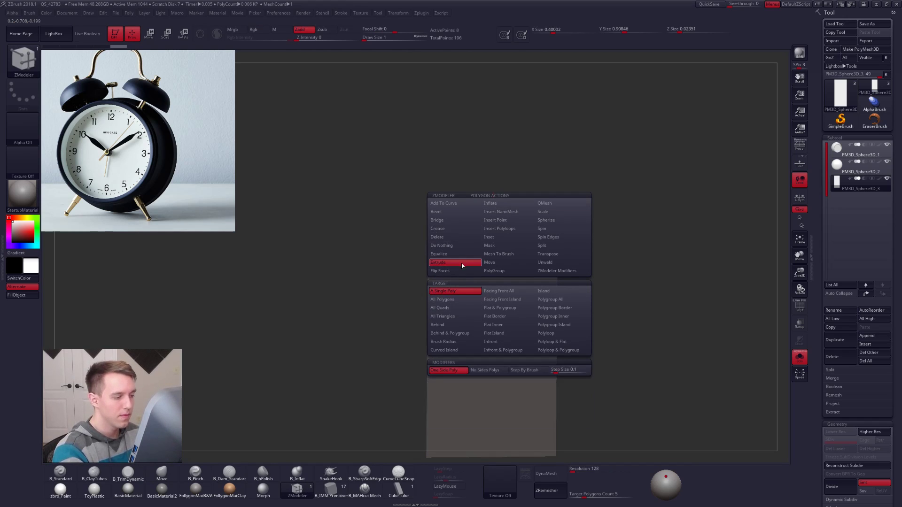
left_click_drag(521, 206, 526, 70)
Mask the lower plate, pull the extruded end into a narrow point about 1.48 units in overall height, and clear the mask
right_click_drag(530, 127, 490, 296)
mouse_move(433, 238)
left_mouse_down("ctrl")
mouse_move(427, 275)
mouse_move(532, 273)
mouse_move(568, 257)
mouse_move(509, 263)
mouse_move(493, 359)
left_mouse_up("ctrl")
left_click(526, 267, "ctrl")
key("w")
left_click_drag(492, 324, 492, 285, "shift")
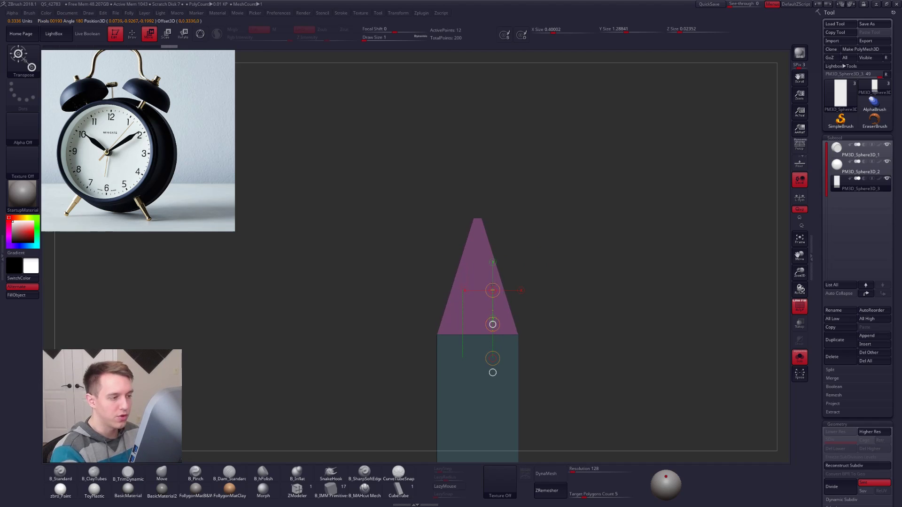
right_click_drag(493, 287, 504, 254, "ctrl")
left_click_drag(472, 156, 512, 157, "shift")
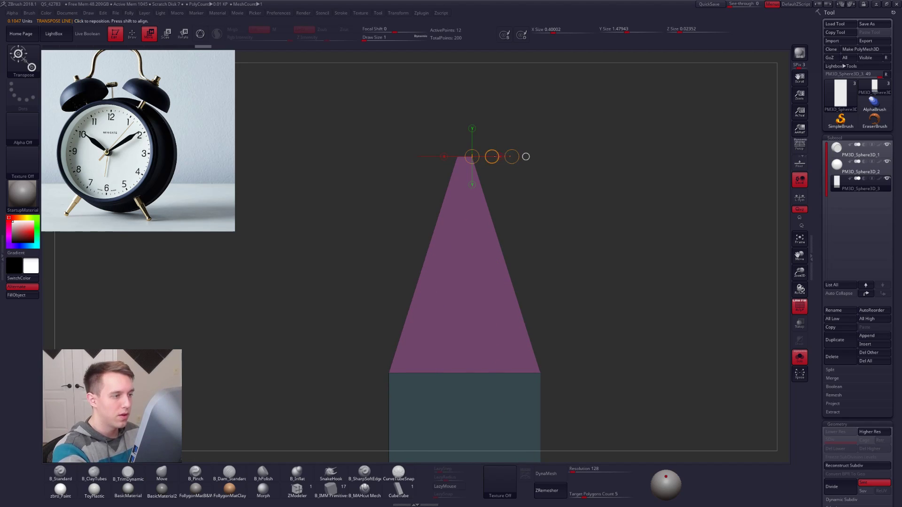
key("q")
left_click_drag(540, 263, 592, 294, "ctrl")
right_click_drag(537, 253, 521, 276, "ctrl")
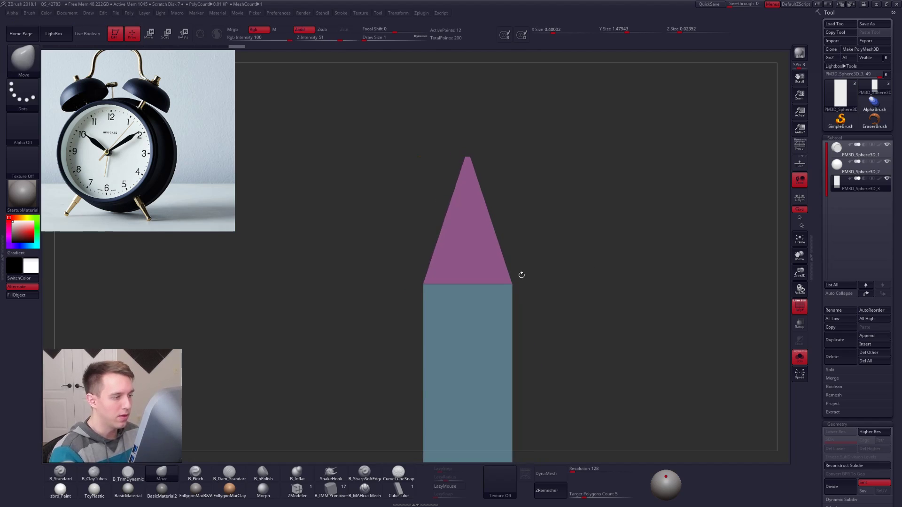
Insert a polyloop across the middle of the pointed tip using ZModeler's Insert Polyloops action
left_click(309, 495)
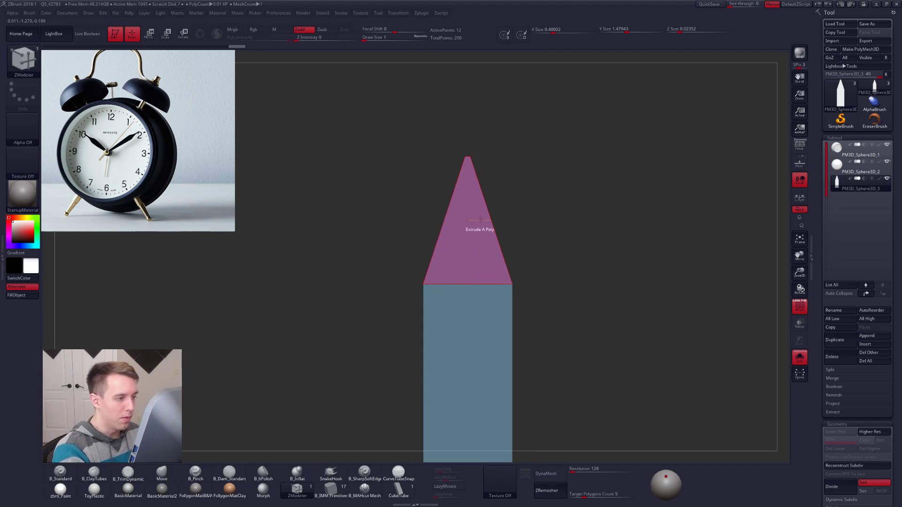
key("space")
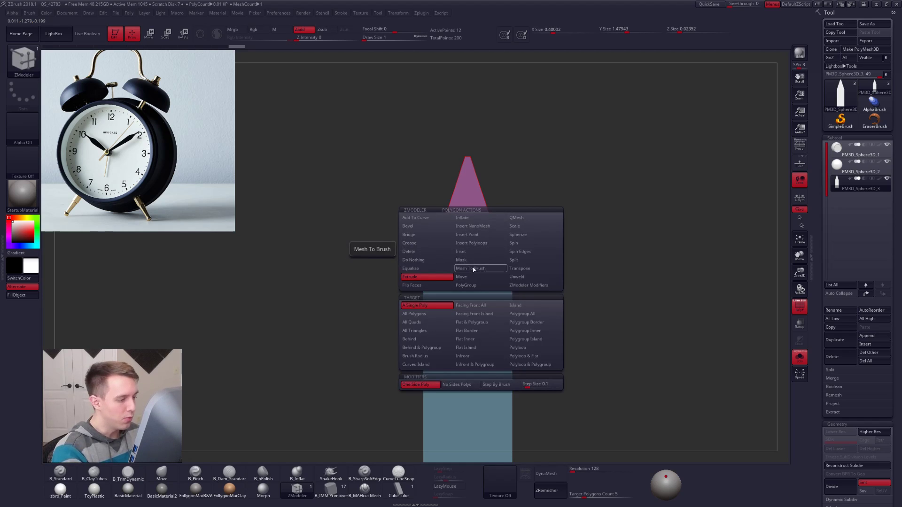
left_click(471, 242)
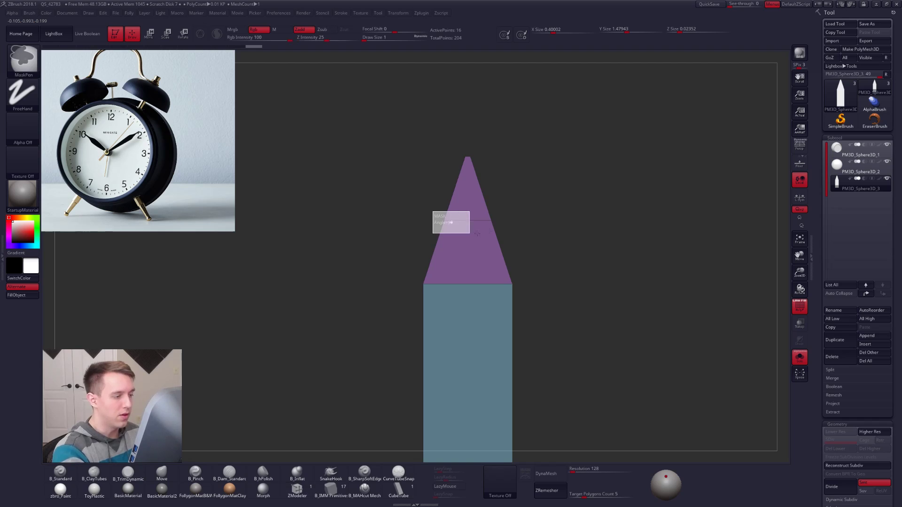
key("w")
left_click_drag(491, 219, 492, 284)
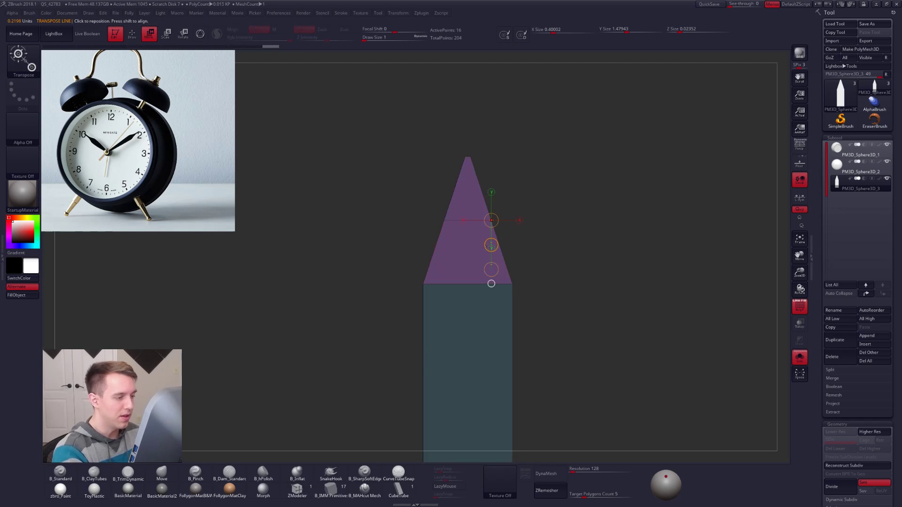
mouse_move(452, 257)
right_mouse_down()
mouse_move(443, 266)
mouse_move(469, 214)
right_mouse_up()
key("q")
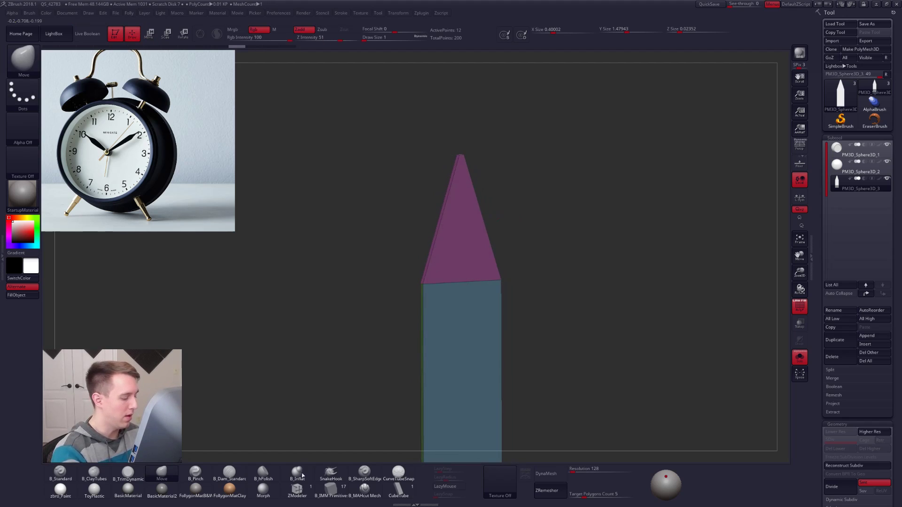
Insert a loop across the middle of the pointed tip using ZModeler's Insert Polyloops action with the Polyloop target
key("space")
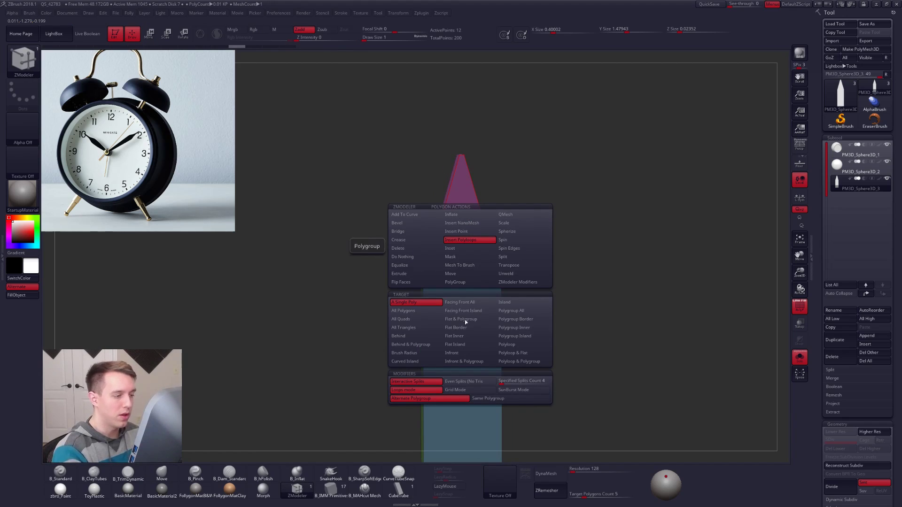
left_click(507, 344)
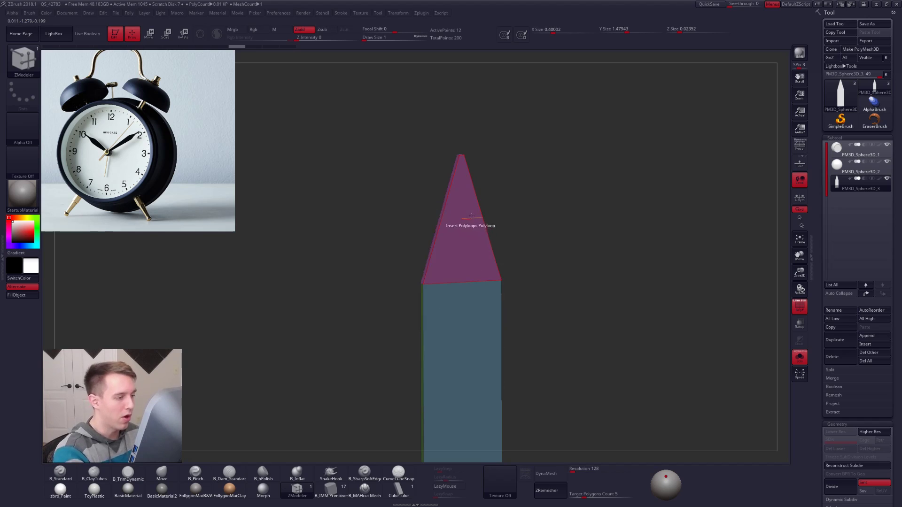
left_click(463, 237)
Mask everything except the tip's middle loop, move it down and narrow it into a thin spike base, and clear the mask
key("ctrl")
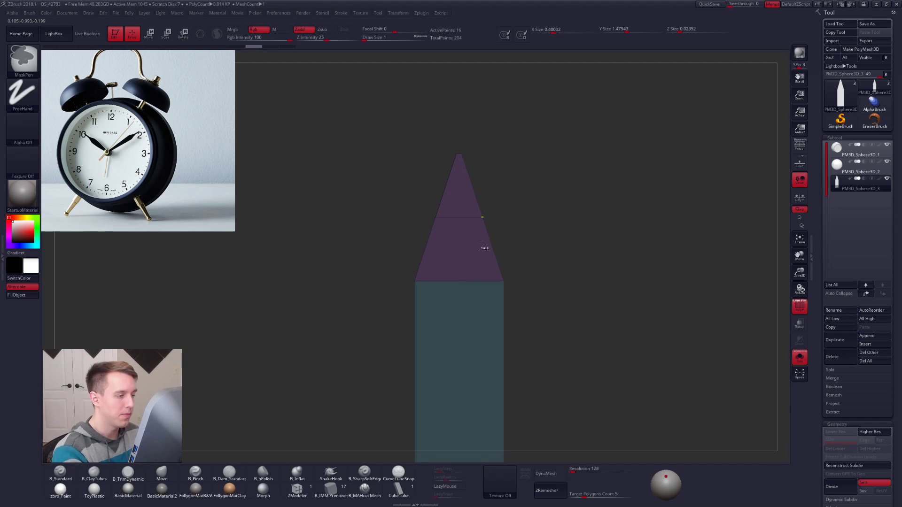
key("w")
mouse_move(479, 213)
left_mouse_down()
mouse_move(479, 282)
mouse_move(473, 254)
mouse_move(473, 277)
mouse_move(519, 252)
mouse_move(545, 253)
left_mouse_up()
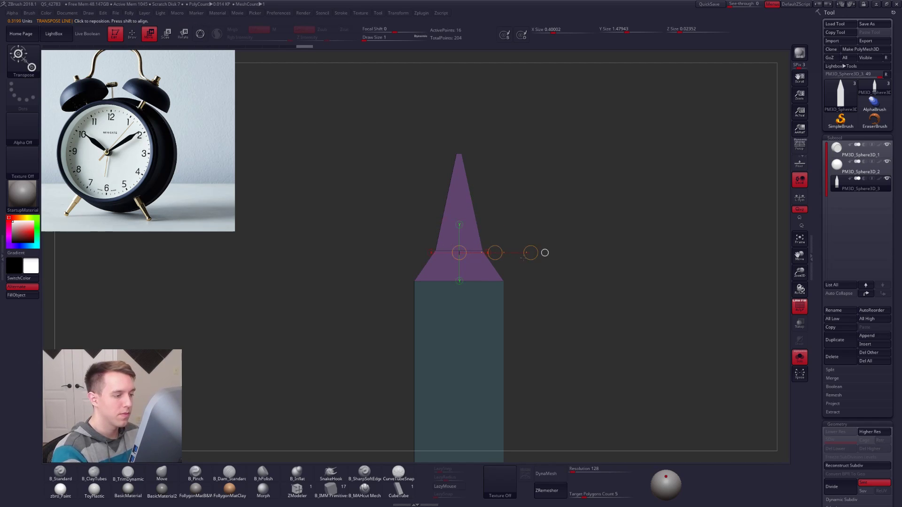
left_click(489, 251)
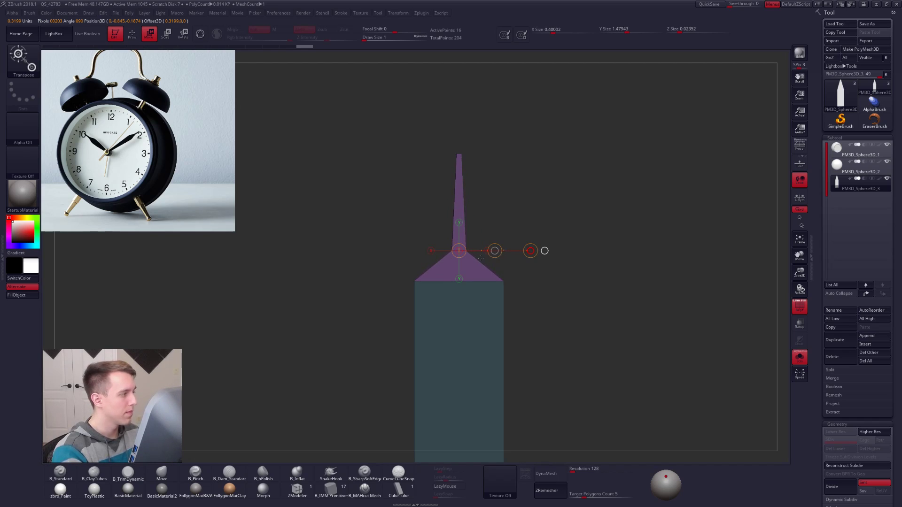
key("q")
mouse_move(542, 279)
left_mouse_down("ctrl")
mouse_move(531, 299)
mouse_move(497, 292)
left_mouse_up("ctrl")
mouse_move(424, 261)
left_mouse_down("ctrl")
mouse_move(421, 282)
mouse_move(512, 292)
mouse_move(493, 292)
left_mouse_up("ctrl")
mouse_move(582, 317)
left_mouse_down()
mouse_move(530, 321)
mouse_move(486, 270)
left_mouse_up()
Crease the edge loop around the plate's outline with ZModeler's Crease action and the EdgeLoop Complete target
left_click(297, 489)
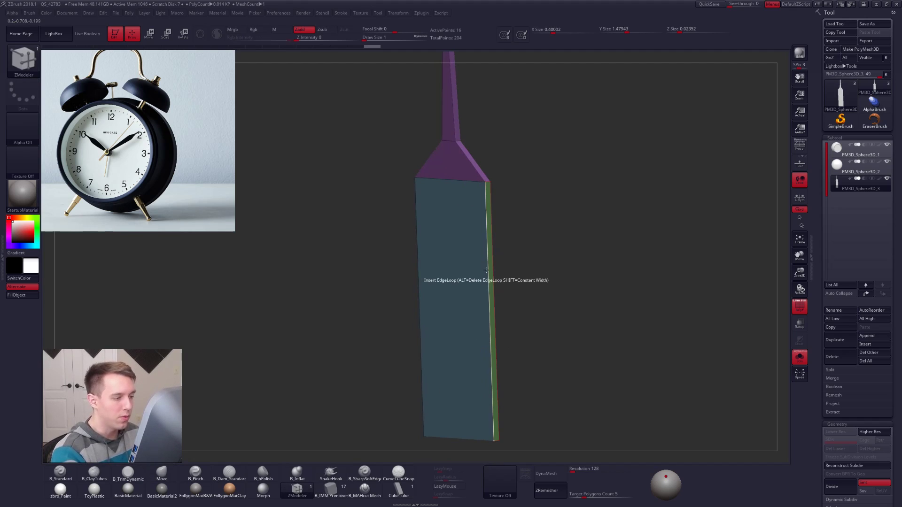
key("space")
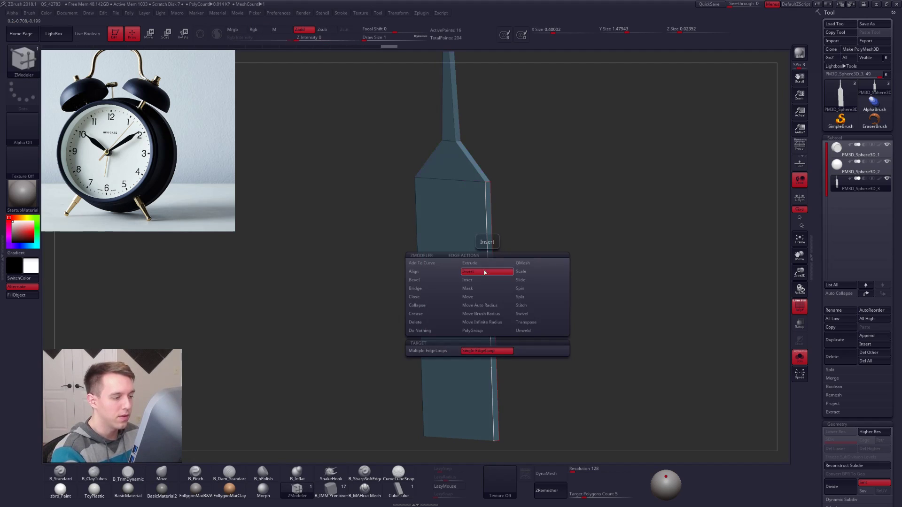
left_click(433, 314)
left_click(434, 351)
left_click(433, 359)
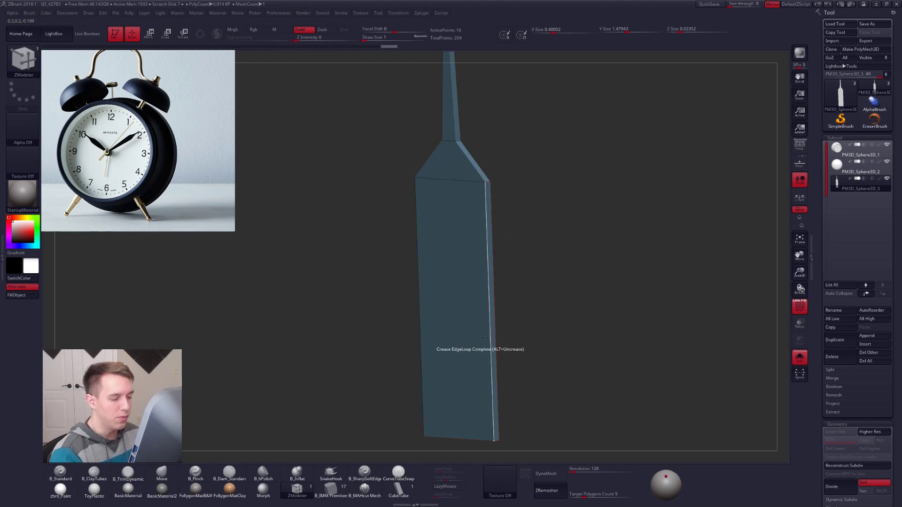
left_click_drag(507, 347, 521, 316)
Preview the creased hand with dynamic subdivision and return to the unsmoothed mesh
key("ctrl+d")
left_click_drag(577, 333, 549, 337, "alt")
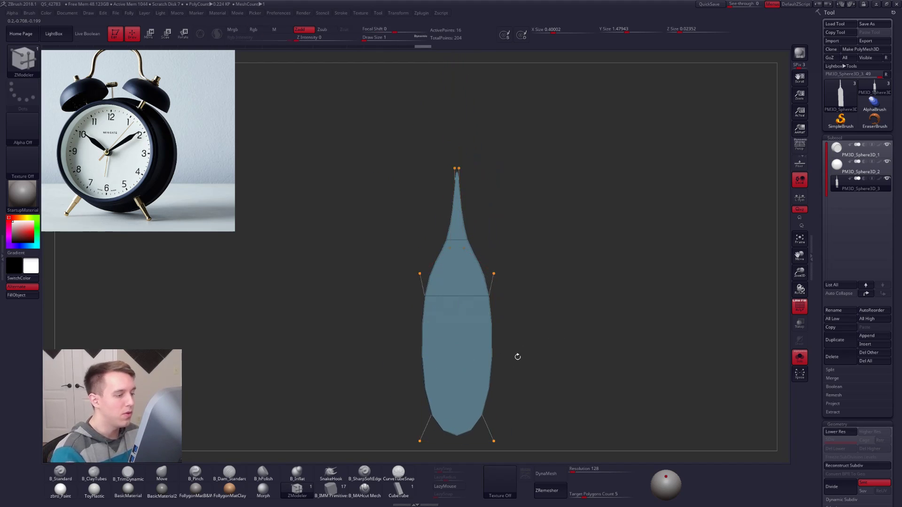
left_click_drag(484, 402, 459, 431)
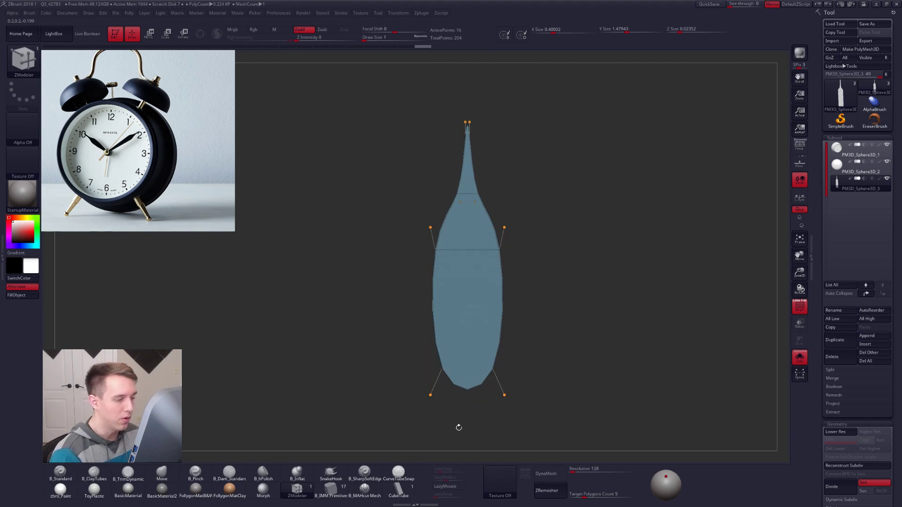
key("shift+d")
Isolate the plate's lower end with a mask, extend the overall height to about 1.69 units, narrow that end, and clear the mask
left_click_drag(538, 404, 535, 322, "alt")
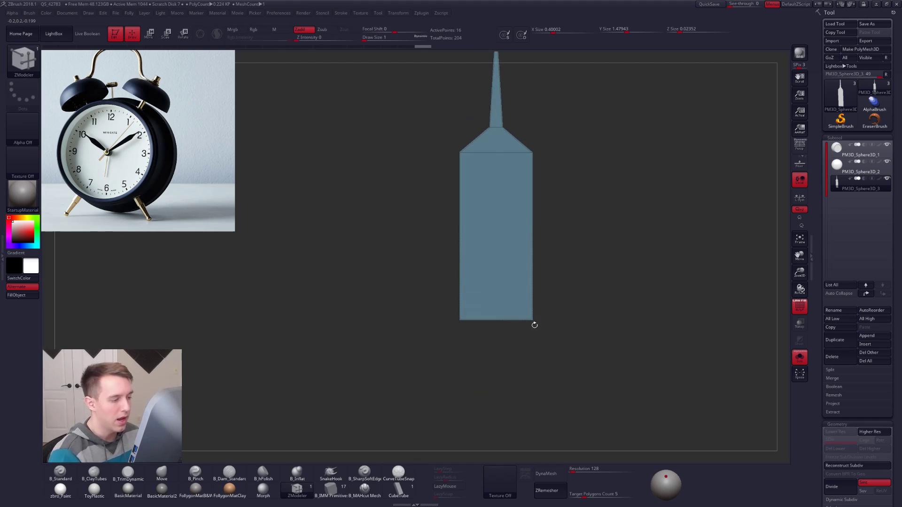
mouse_move(448, 308)
left_mouse_down("ctrl")
mouse_move(526, 360)
mouse_move(567, 360)
left_mouse_up("ctrl")
mouse_move(536, 326)
left_mouse_down("alt")
mouse_move(531, 341)
mouse_move(598, 318)
mouse_move(532, 320)
mouse_move(541, 270)
mouse_move(518, 339)
left_mouse_up("alt")
key("w")
mouse_move(518, 294)
left_mouse_down()
mouse_move(518, 324)
mouse_move(543, 285)
mouse_move(499, 317)
left_mouse_up()
left_click_drag(496, 357, 545, 357, "shift")
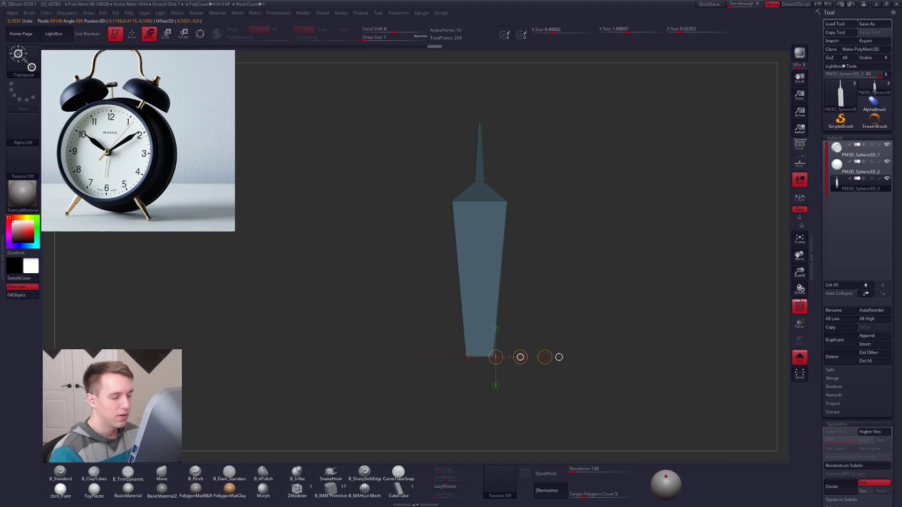
key("q")
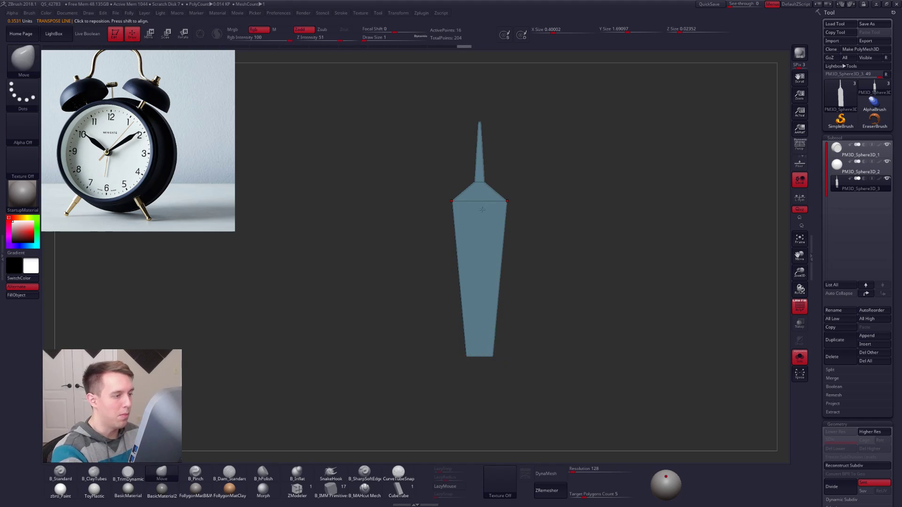
Try creasing the horizontal edge loop at the hand's widest point and check the shape with dynamic subdivision
right_click_drag(483, 210, 478, 232, "ctrl")
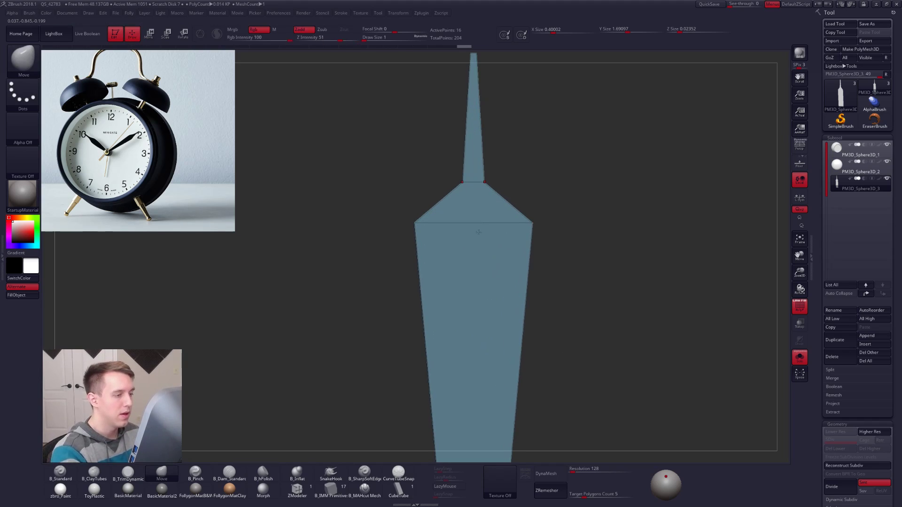
left_click(297, 490)
key("d")
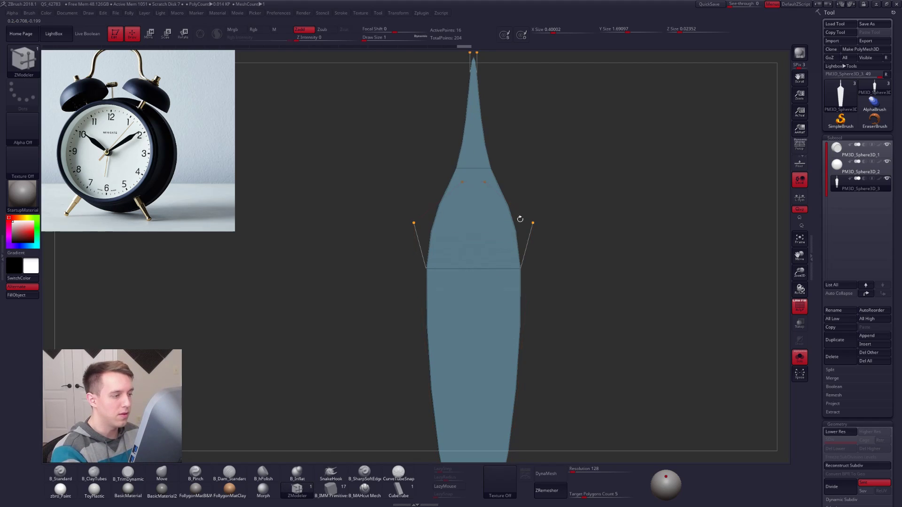
key("shift+d")
left_click(505, 223)
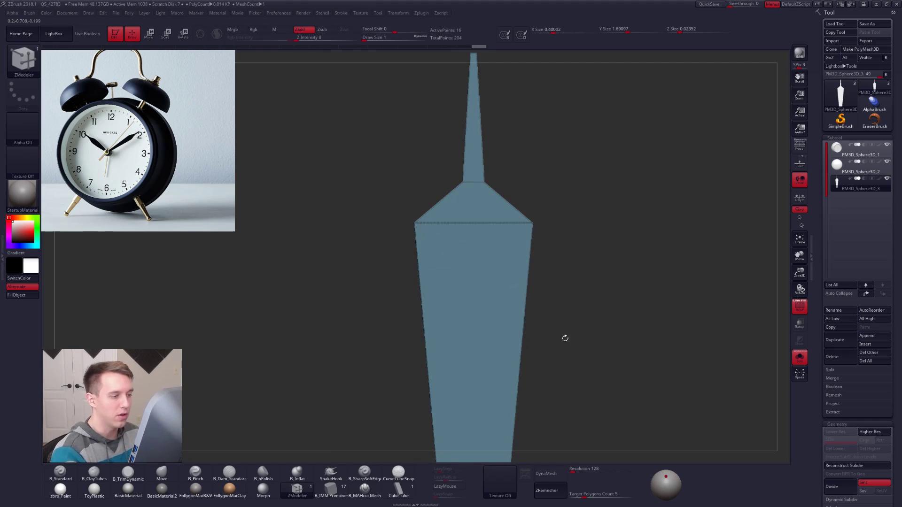
key("d")
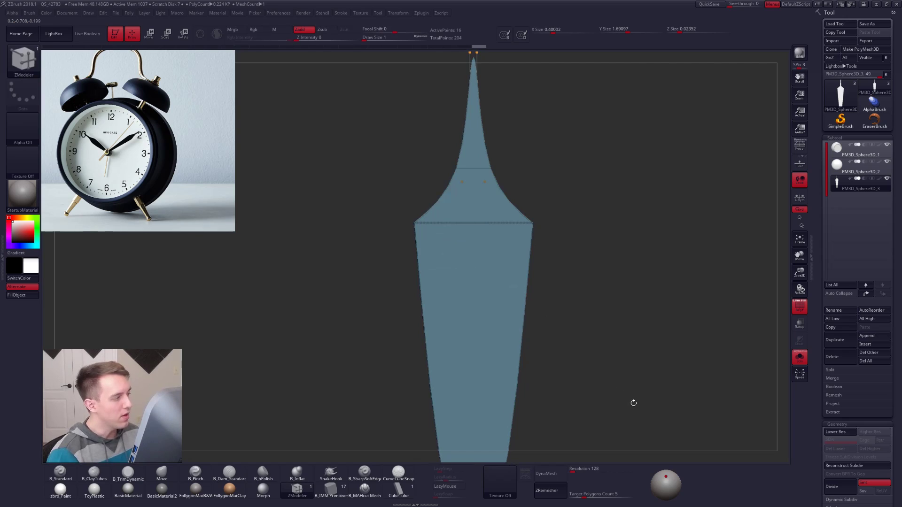
key("shift+d")
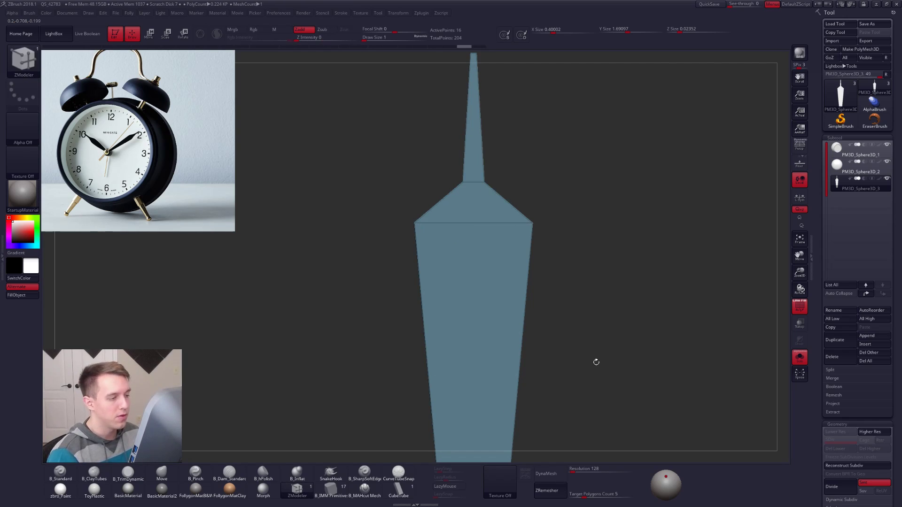
Bevel the horizontal edge loop at the hand's widest point into a narrow band and check it with dynamic subdivision
key("space")
left_click(470, 243)
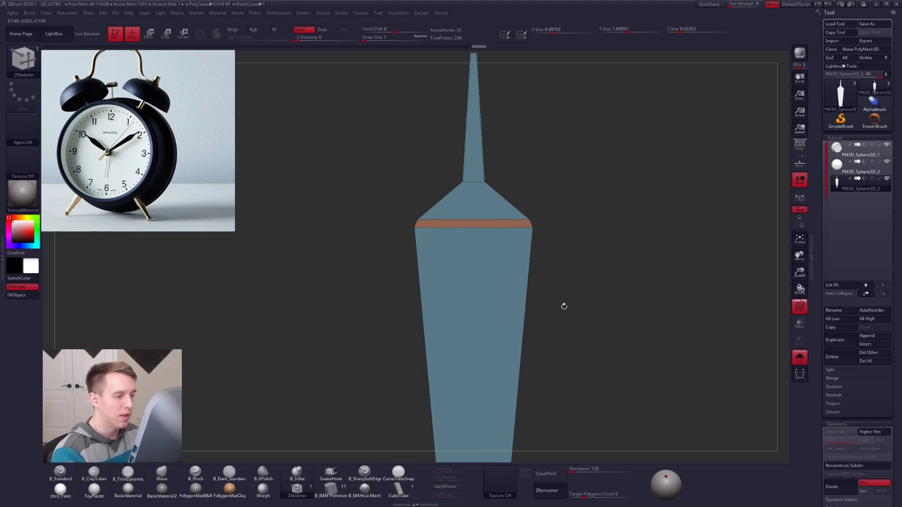
key("d")
key("shift+d")
left_click_drag(554, 364, 543, 245)
Crease the edge loops around the bevelled shoulder with Crease EdgeLoop Complete, checking the result with dynamic subdivision
key("space")
left_click(484, 309)
left_click(538, 263)
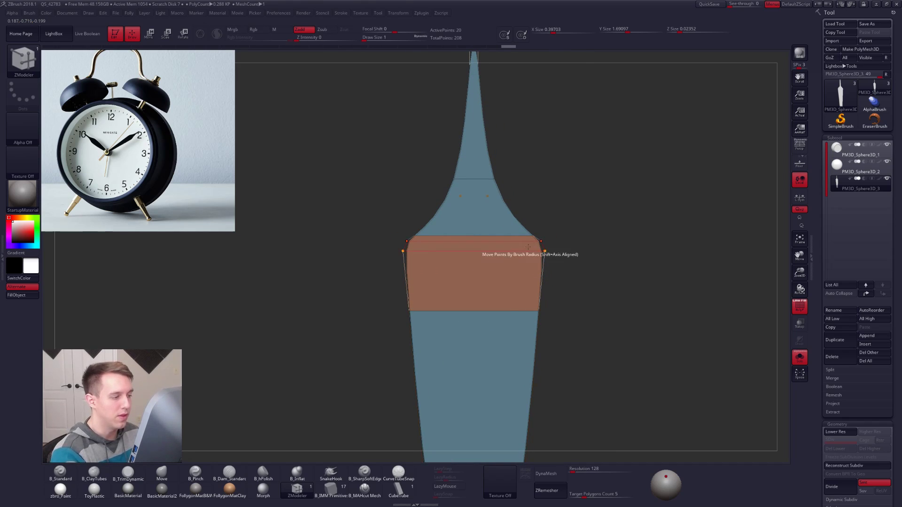
key("shift+d")
right_click_drag(470, 226, 483, 273, "alt")
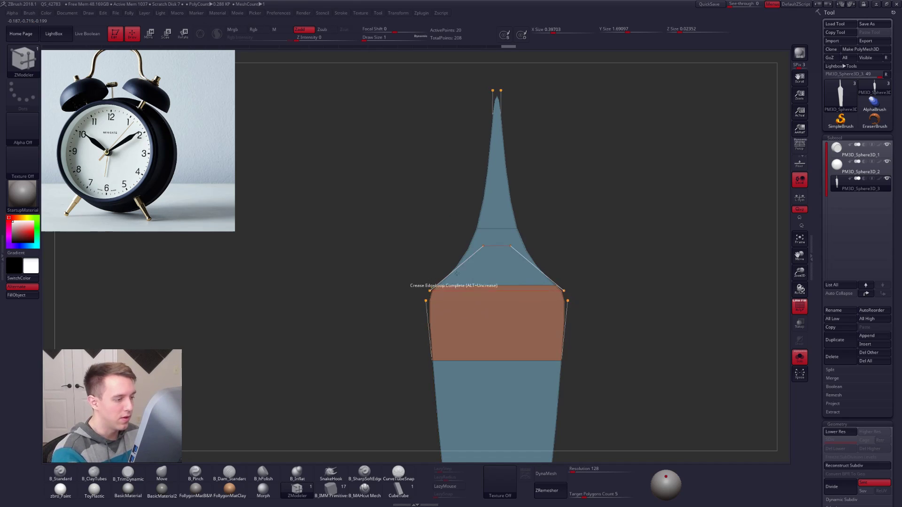
key("d")
key("d")
left_click_drag(495, 92, 428, 286)
left_click_drag(389, 315, 395, 312, "shift")
key("shift+d")
Insert a polyloop across the middle of the sloped shoulder between spike and bevelled band, and QuickSave the project
right_click_drag(500, 121, 491, 341, "alt")
left_click(509, 256)
key("d")
key("d")
right_click_drag(489, 242, 470, 276, "ctrl")
key("shift+d")
key("shift+d")
left_click(482, 321)
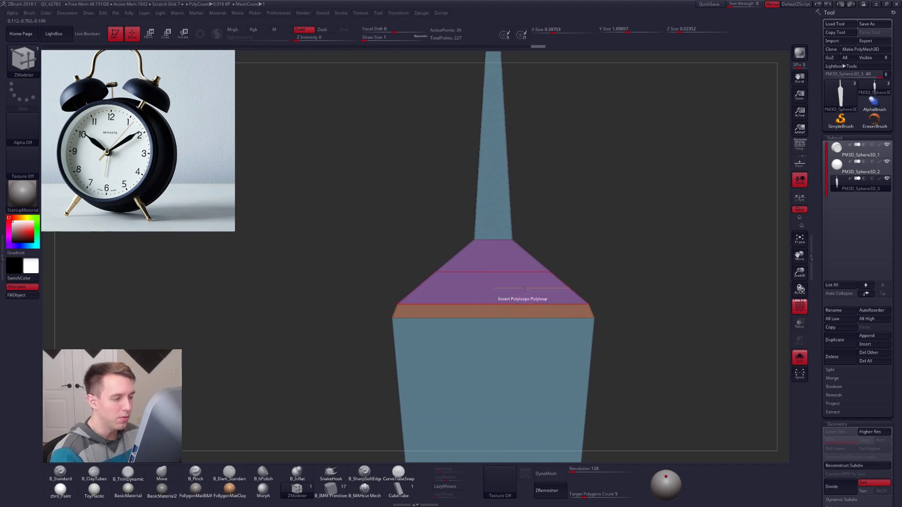
left_click(708, 4)
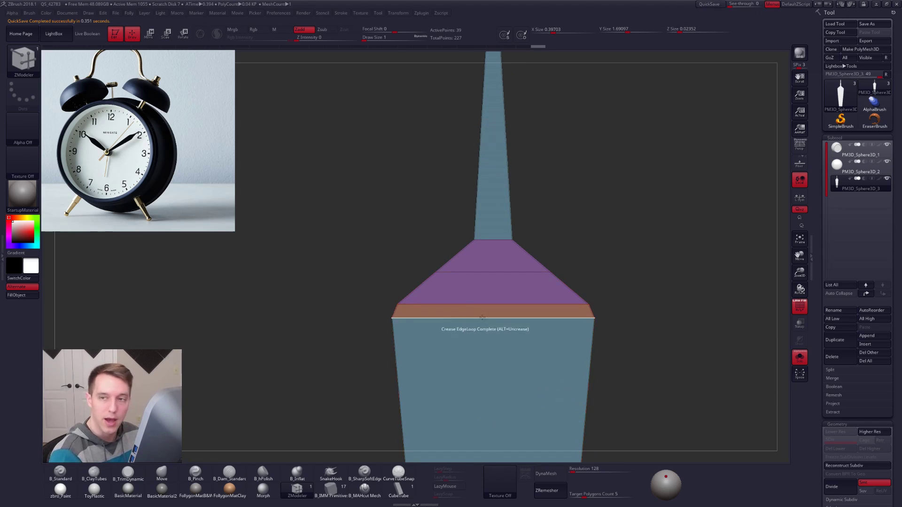
Set the masking brush to MaskLasso and mask everything except the loop across the sloped shoulder
key("ctrl")
key("q")
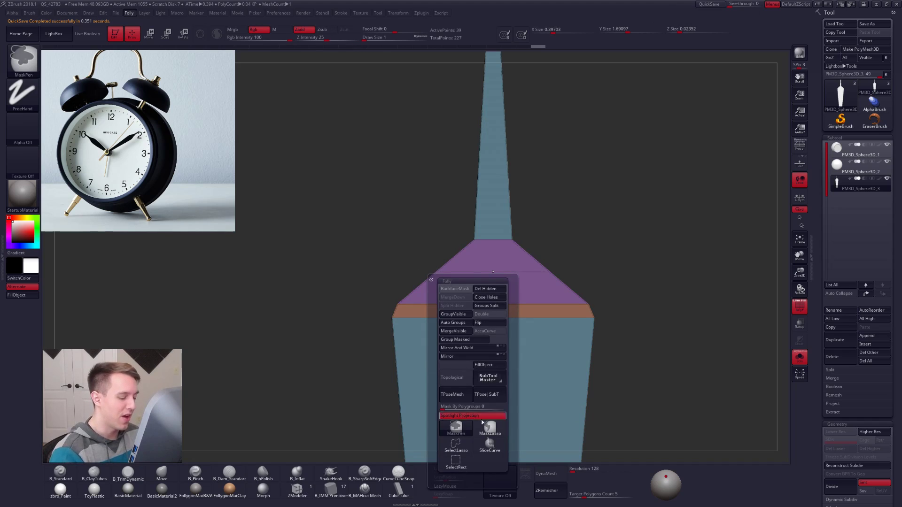
left_click(491, 429)
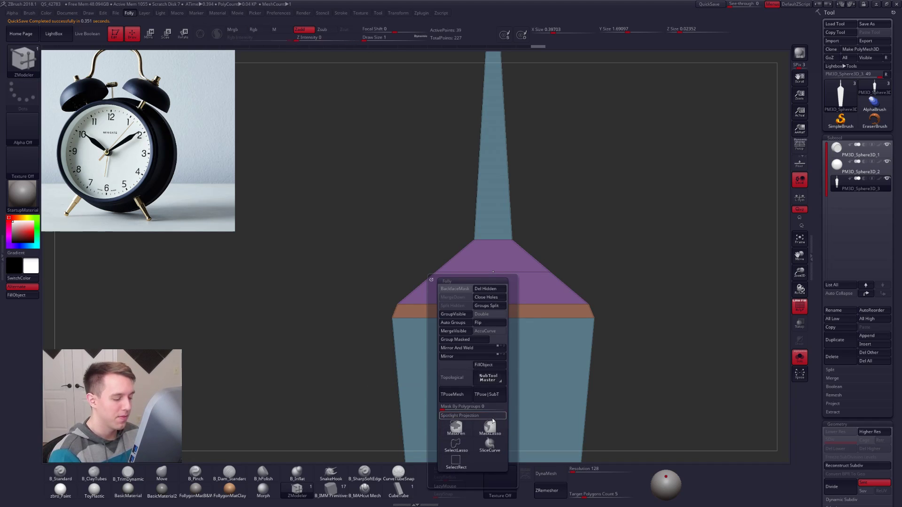
mouse_move(419, 269)
left_mouse_down("ctrl")
mouse_move(567, 291)
mouse_move(592, 274)
left_mouse_up("ctrl")
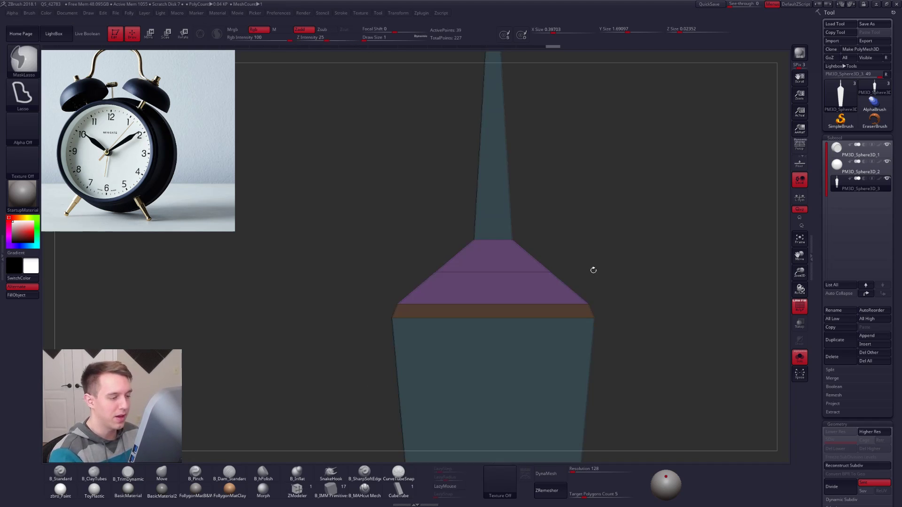
left_click(540, 317)
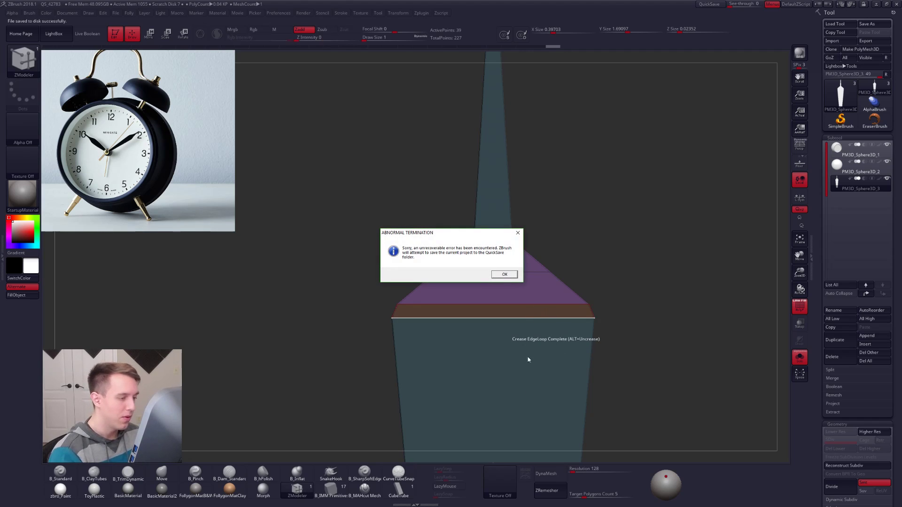
Dismiss the abnormal termination notices and relaunch ZBrush
left_click(516, 277)
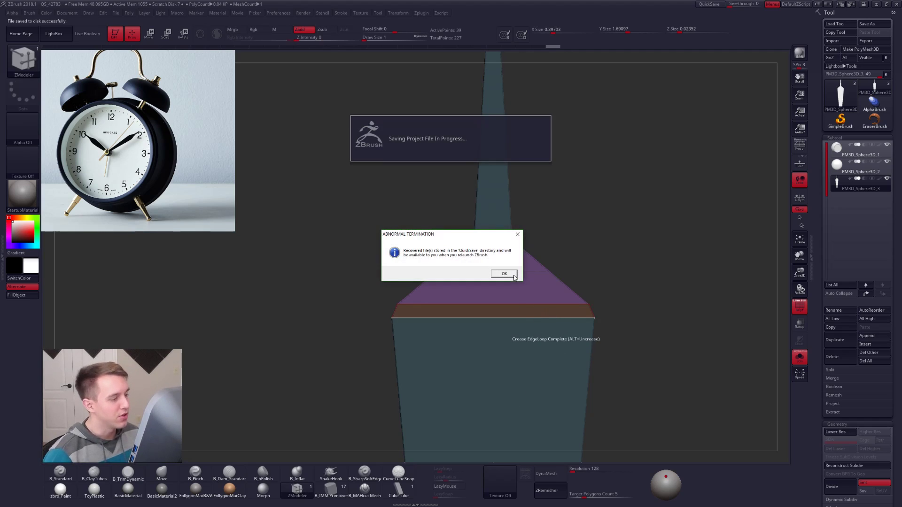
left_click(514, 277)
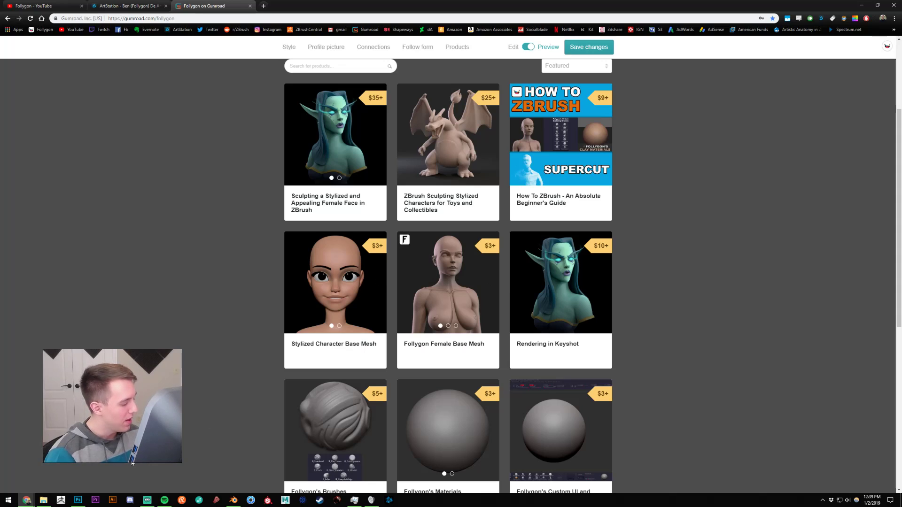
left_click(61, 502)
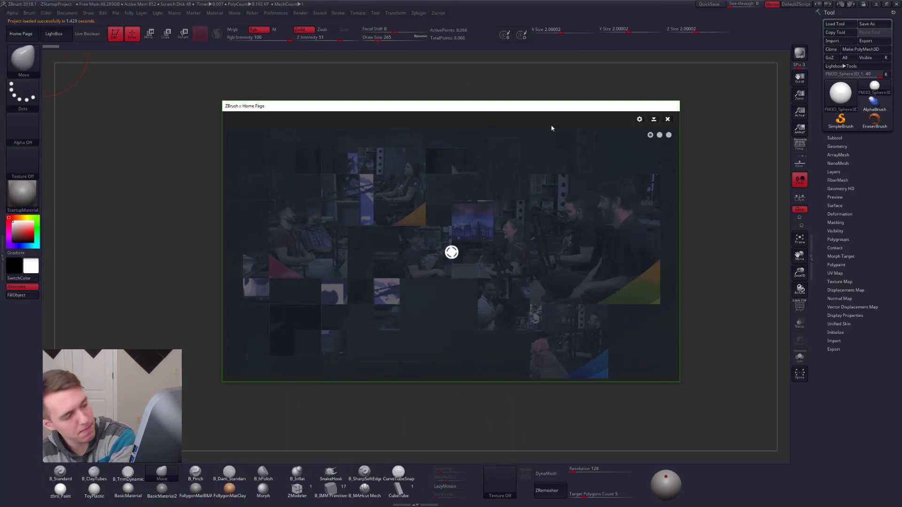
Close the Home Page, dismiss the abnormal session note, and expand the Subtool controls
left_click(668, 120)
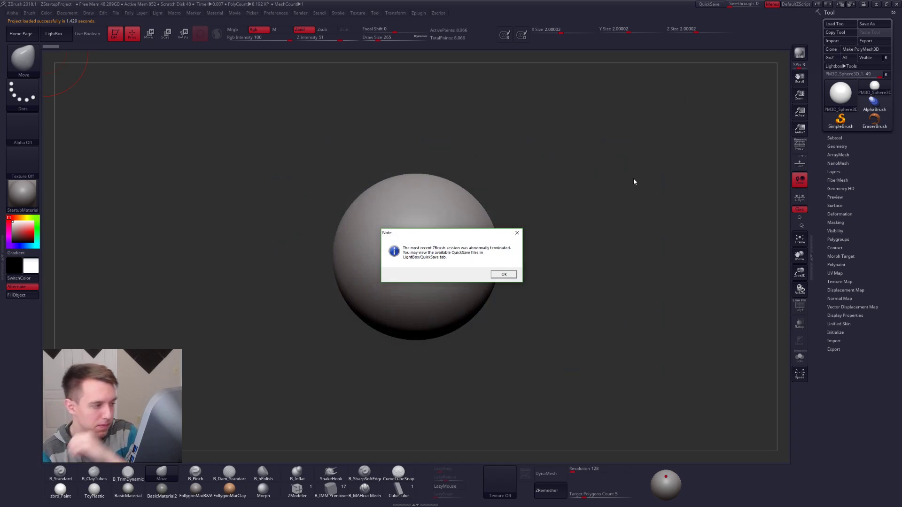
left_click(498, 276)
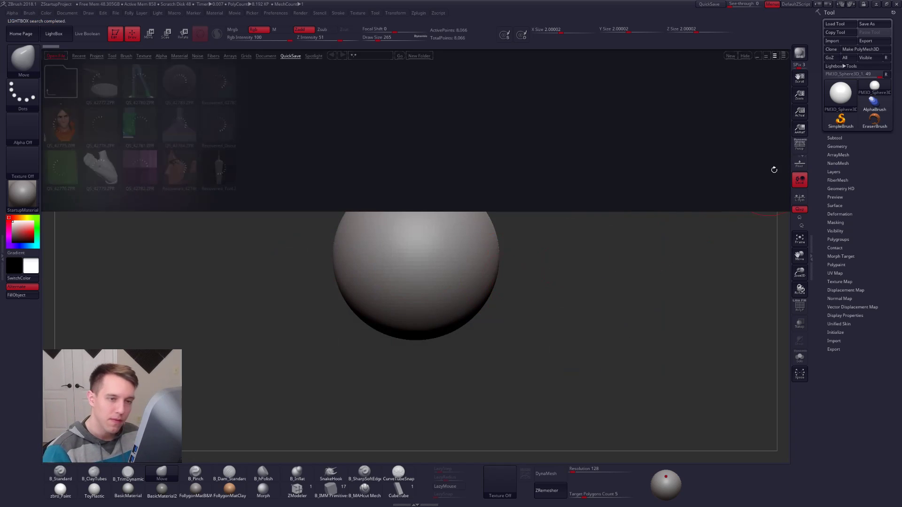
left_click(834, 138)
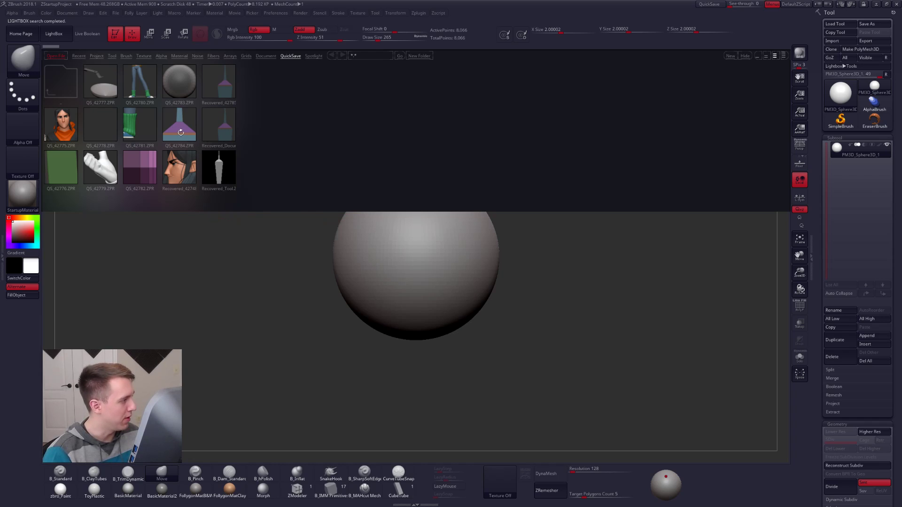
Restore the QS_42784.ZPR QuickSave, set the draw size to 33, and display the framed hand with its polygroups and wireframe
double_click(180, 132)
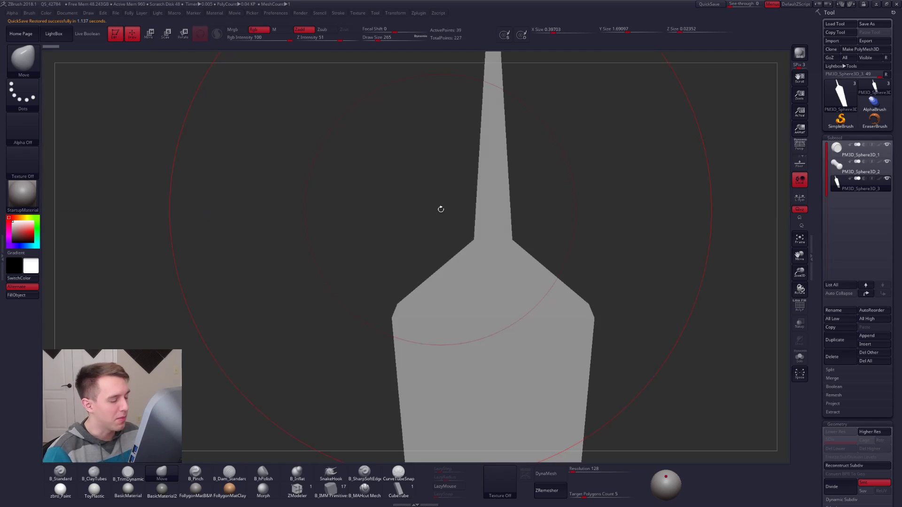
key("space")
mouse_move(636, 208)
left_mouse_down()
mouse_move(613, 186)
mouse_move(581, 242)
mouse_move(477, 265)
left_mouse_up()
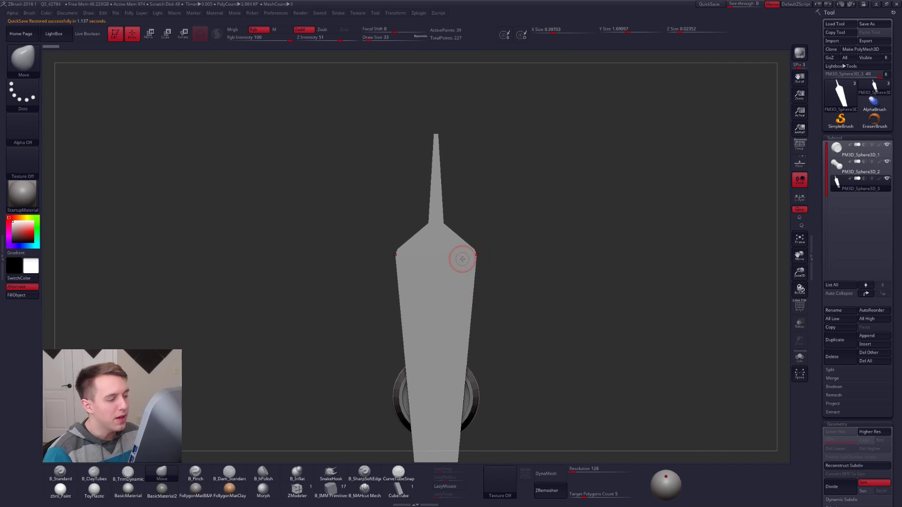
key("ctrl+shift+f")
left_click_drag(479, 278, 498, 231, "alt")
key("shift+f")
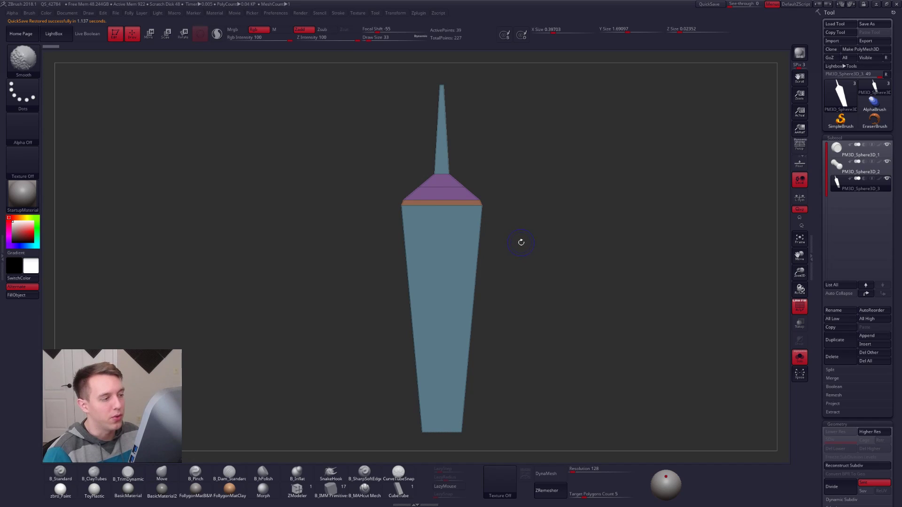
key("ctrl+shift+f")
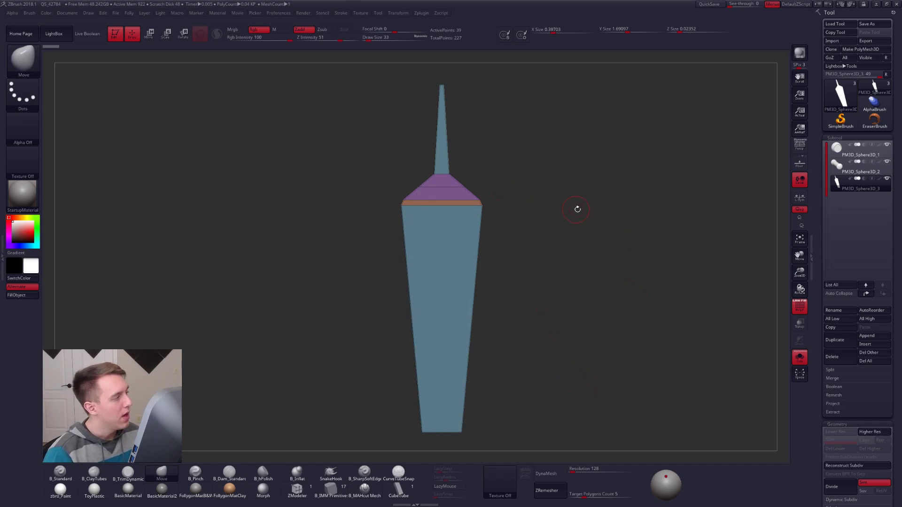
Try a straight SliceCurve cut across the blade a short distance below the bevelled band
key("ctrl+shift")
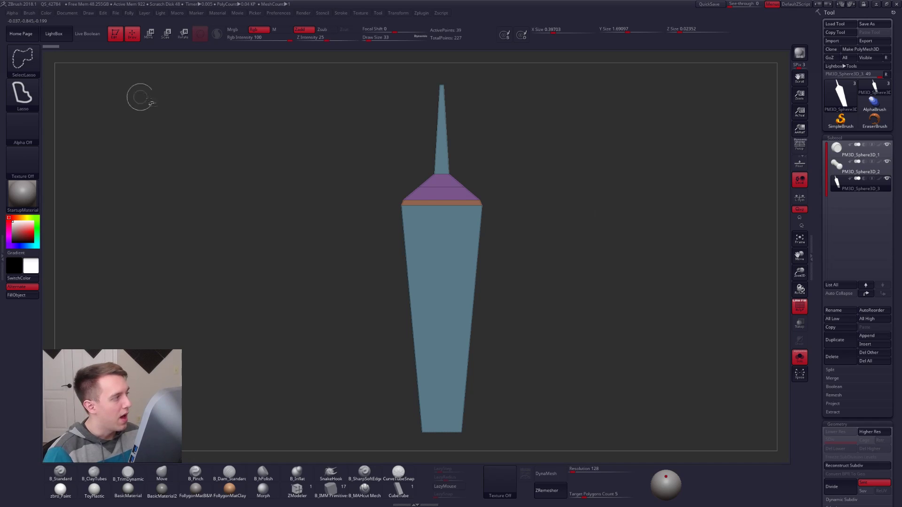
left_click(31, 60)
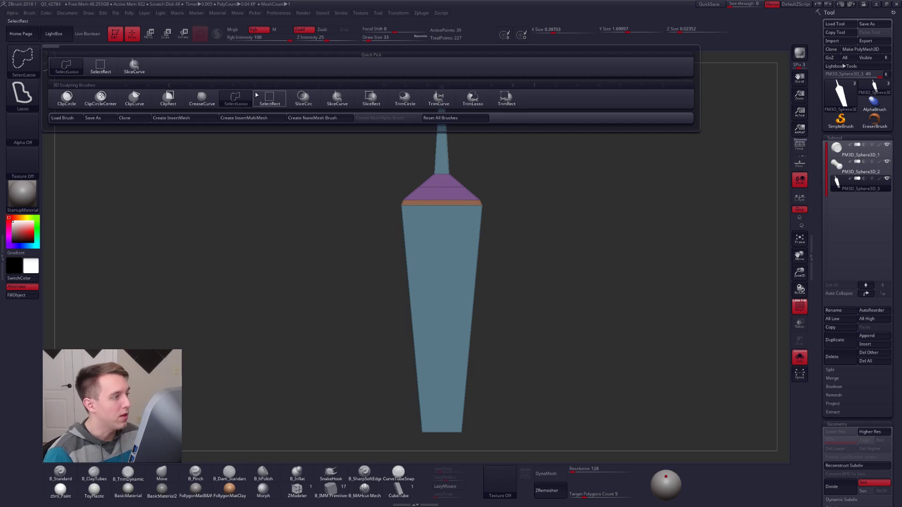
mouse_move(282, 99)
left_click(336, 97)
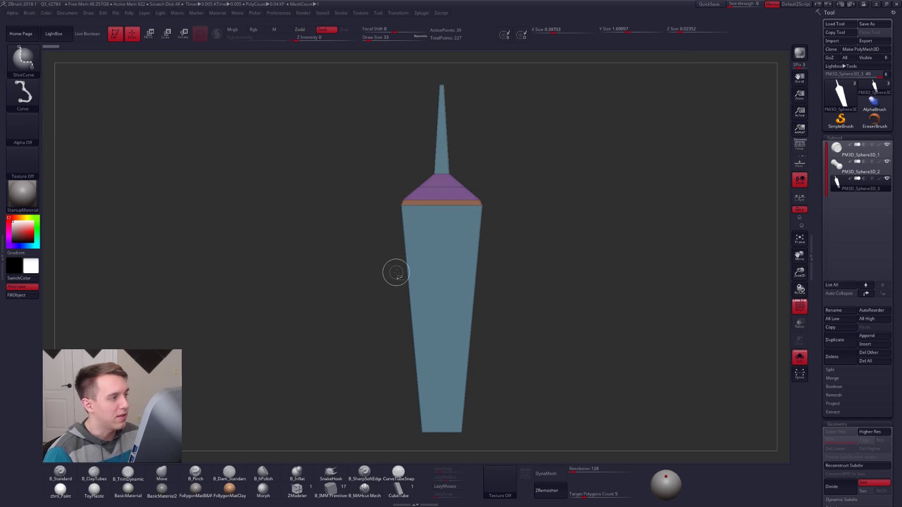
key("space")
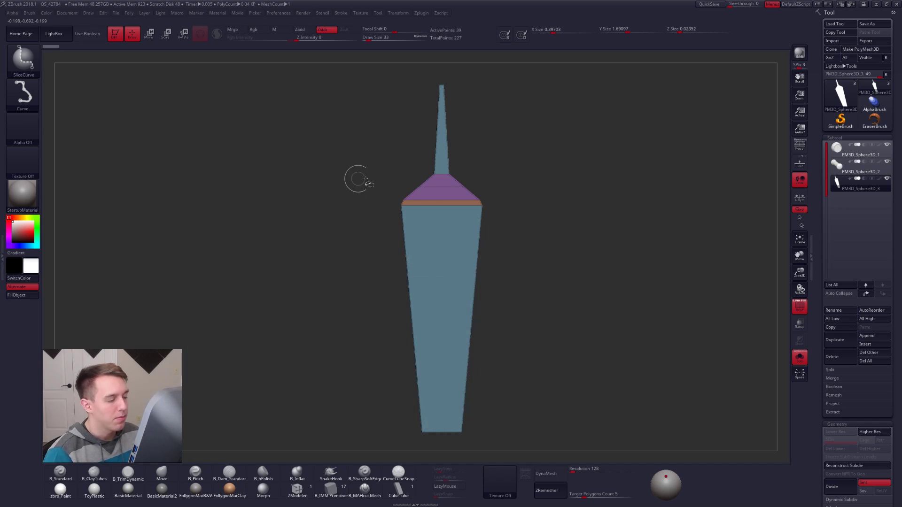
left_click_drag(156, 250, 589, 263, "ctrl+shift")
right_click_drag(413, 264, 469, 256)
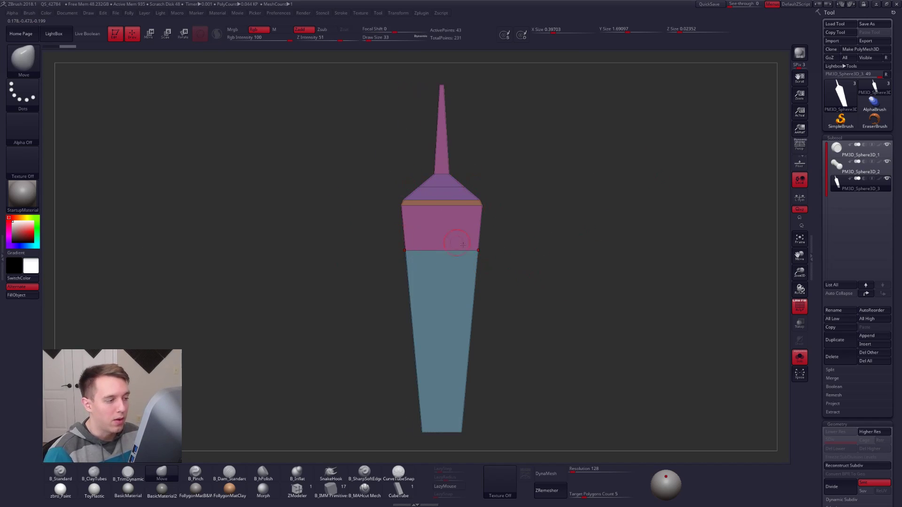
key("ctrl")
key("ctrl+z")
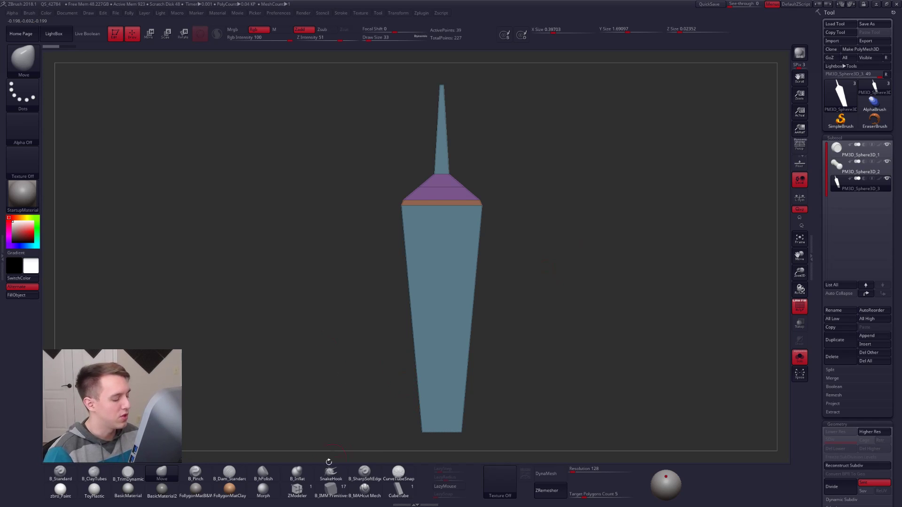
Switch to the ZModeler brush and preview the hand with dynamic subdivision, leaving the preview switched off
left_click(298, 492)
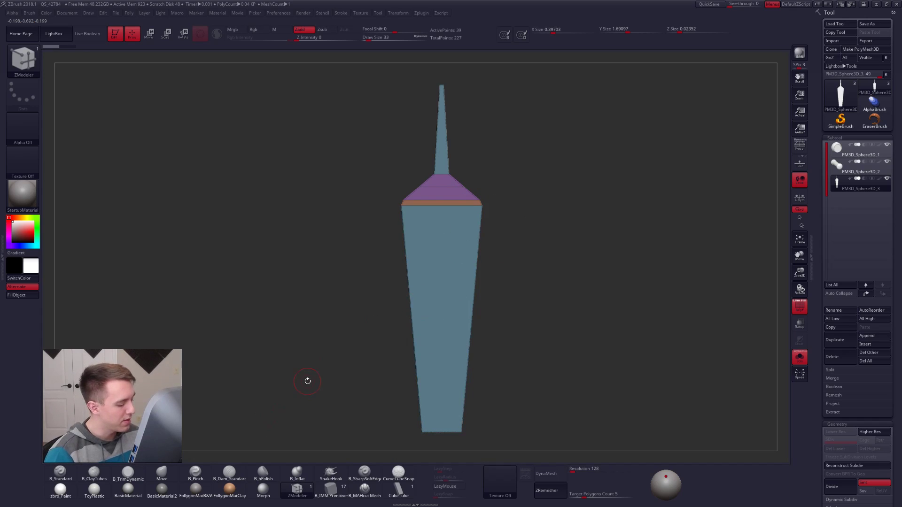
key("d")
left_click(450, 158)
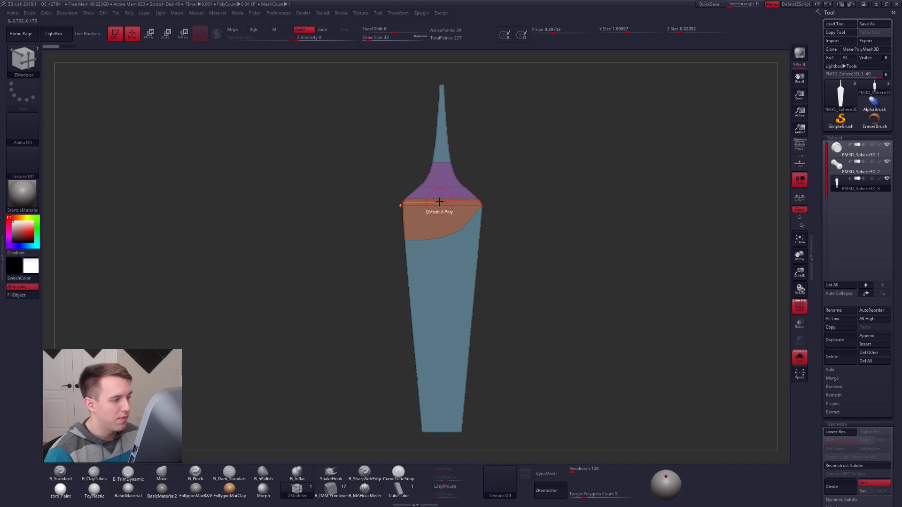
key("ctrl")
key("shift+d")
mouse_move(450, 218)
right_mouse_down("alt")
mouse_move(480, 270)
mouse_move(452, 261)
mouse_move(470, 270)
mouse_move(402, 310)
mouse_move(359, 303)
mouse_move(362, 324)
mouse_move(361, 308)
mouse_move(333, 306)
right_mouse_up("alt")
key("ctrl")
key("ctrl")
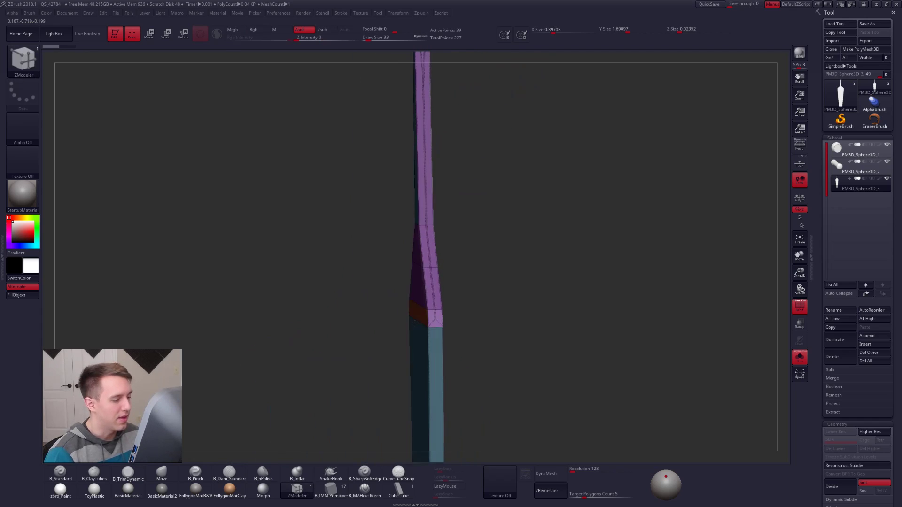
Set the ZModeler edge action to Delete with EdgeLoop Complete and try deleting a loop on the shoulder's thin side
key("space")
left_click(371, 352)
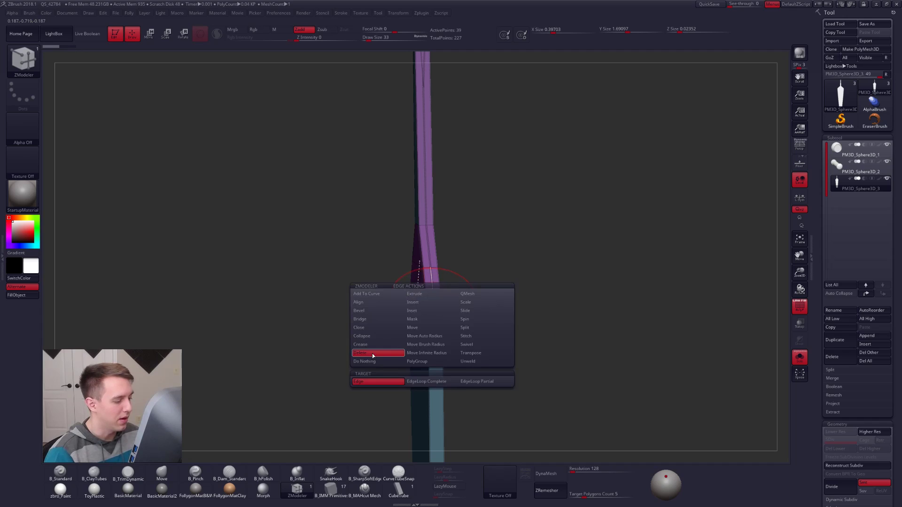
left_click(431, 382)
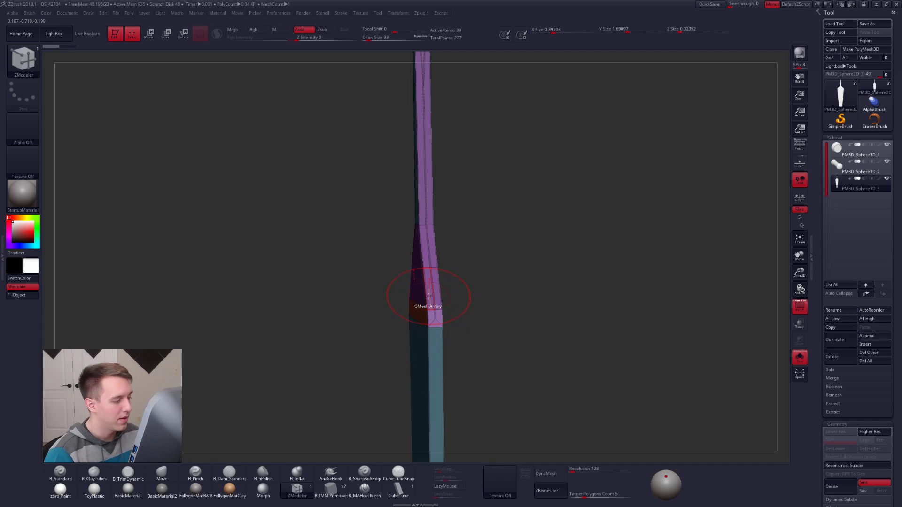
left_click(432, 286)
right_click_drag(438, 334, 412, 323)
key("ctrl+z")
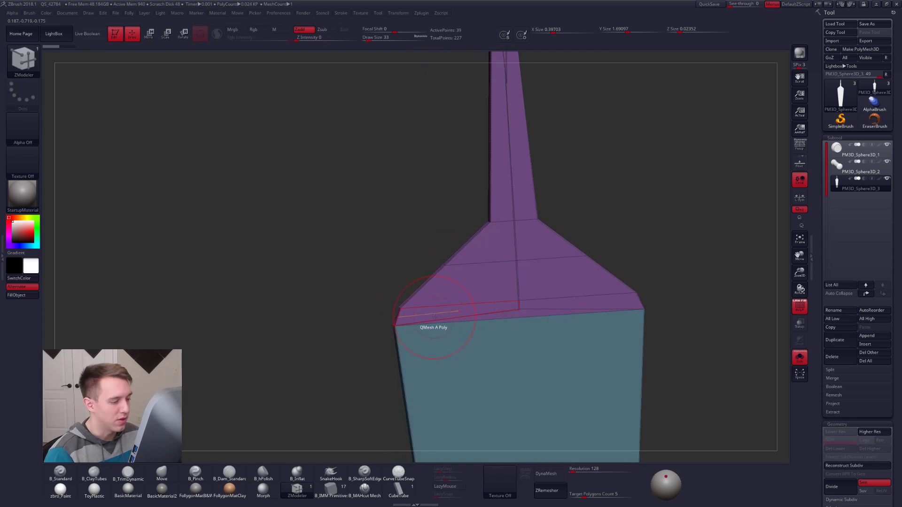
Try extruding the blade's flat front face outward with the QMesh polygon action
left_click(513, 276, "ctrl+shift")
right_click_drag(447, 305, 457, 228)
left_click(479, 301, "ctrl+shift")
key("space")
left_click_drag(455, 227, 457, 225)
right_click_drag(456, 224, 465, 284, "ctrl")
left_click_drag(475, 237, 446, 269)
right_click_drag(447, 269, 481, 283)
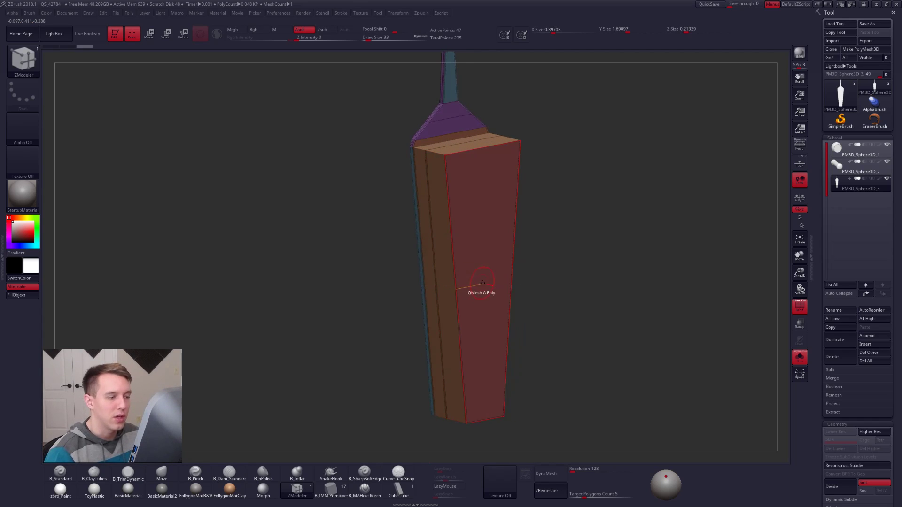
key("ctrl+z")
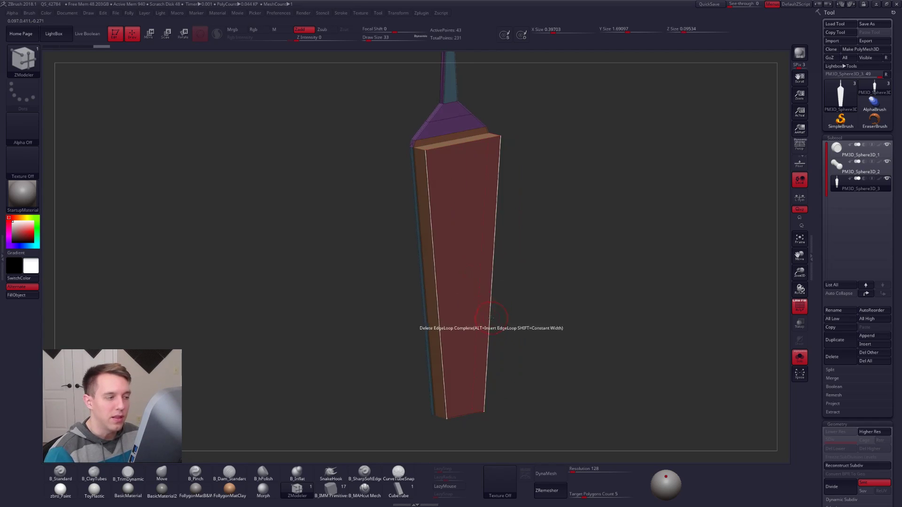
left_click(452, 279)
right_click_drag(458, 347, 469, 285)
left_click_drag(459, 355, 451, 329)
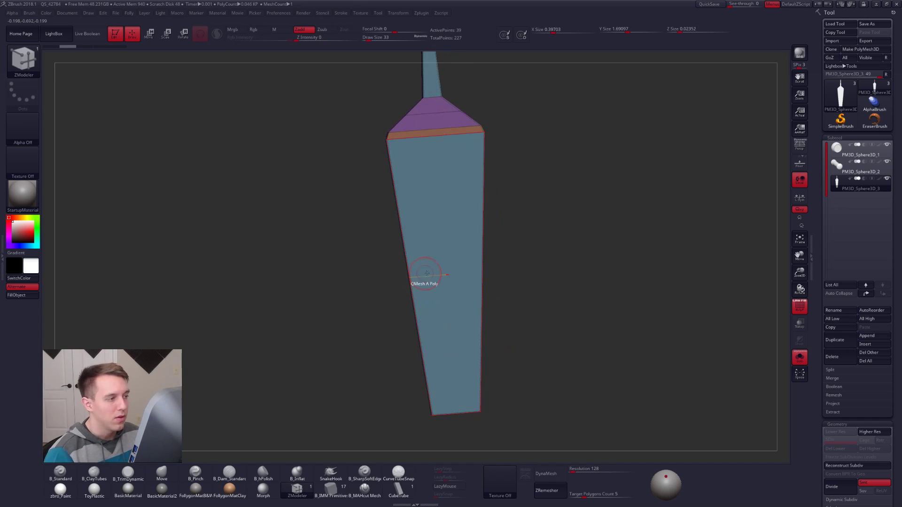
Try further ZModeler edits on the blade's face and undo them
left_click(443, 248)
right_click_drag(430, 235, 410, 171)
key("ctrl+z")
mouse_move(427, 111)
right_mouse_down("ctrl")
mouse_move(452, 149)
mouse_move(462, 316)
mouse_move(488, 269)
mouse_move(442, 318)
mouse_move(457, 293)
right_mouse_up("ctrl")
key("ctrl+z")
left_click(464, 277)
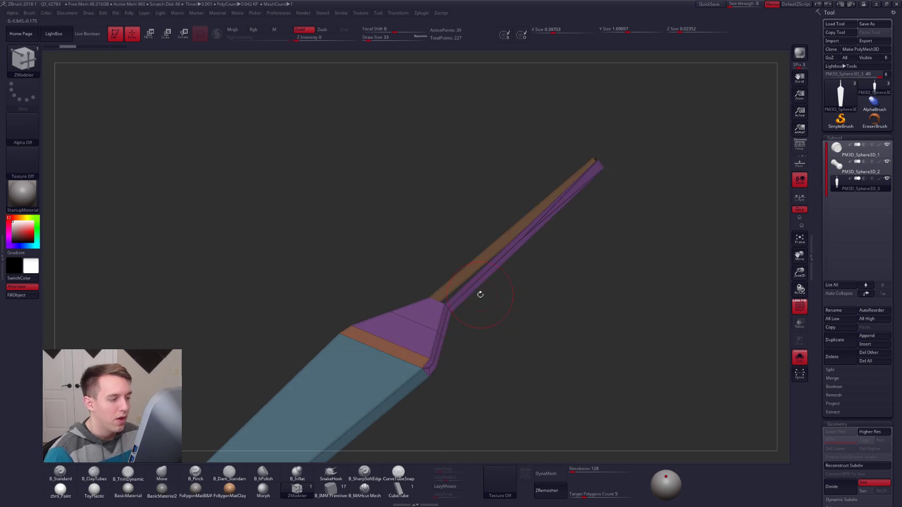
Set the selection brush to SelectLasso and the ZModeler polygon action to Insert Polyloops with the Polyloop target
right_click_drag(458, 345, 451, 339)
right_click_drag(424, 370, 463, 322, "alt")
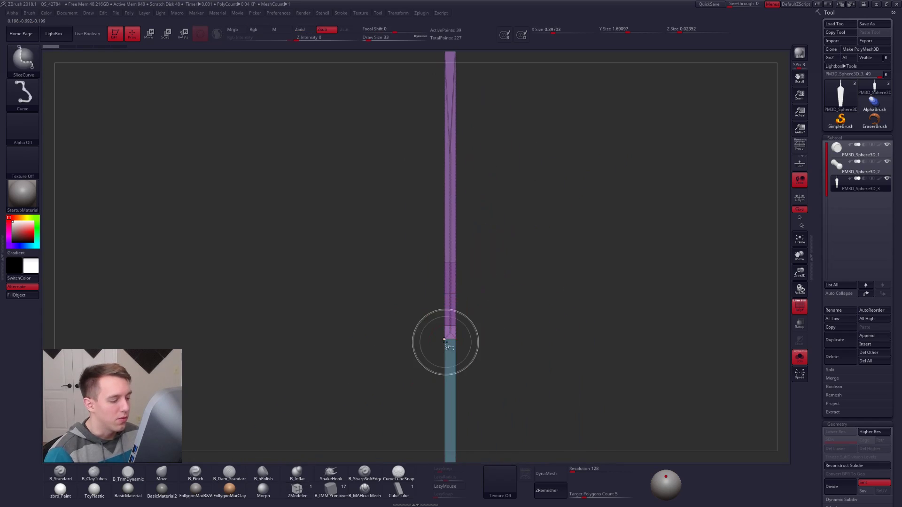
key("ctrl+shift+f")
left_click(440, 475)
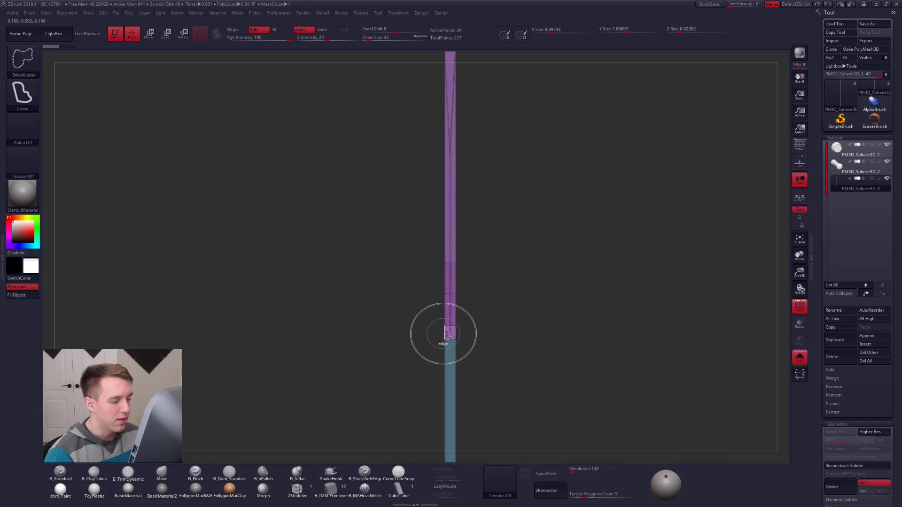
mouse_move(449, 323)
right_mouse_down()
mouse_move(409, 347)
mouse_move(441, 346)
right_mouse_up()
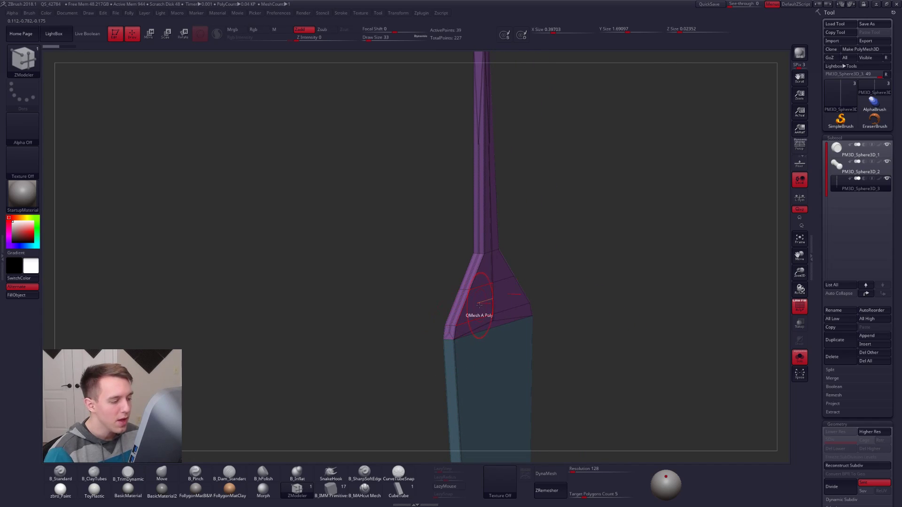
key("space")
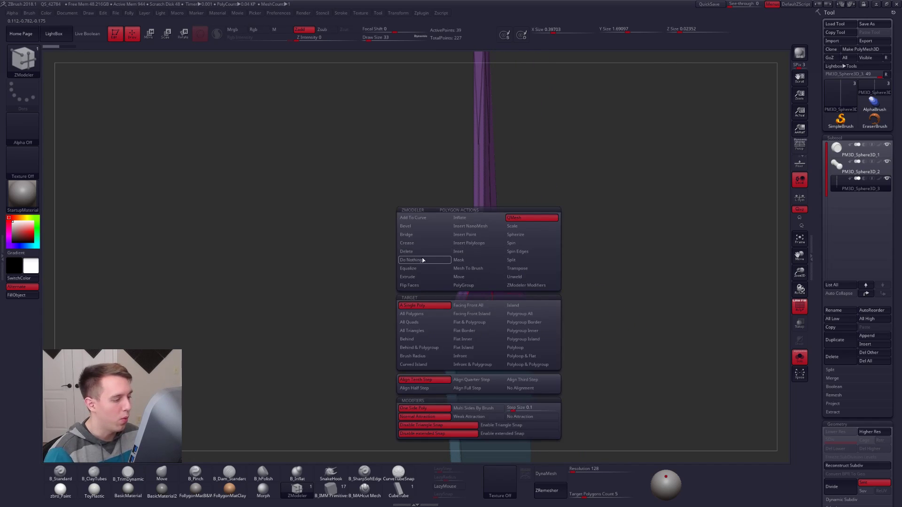
left_click(478, 242)
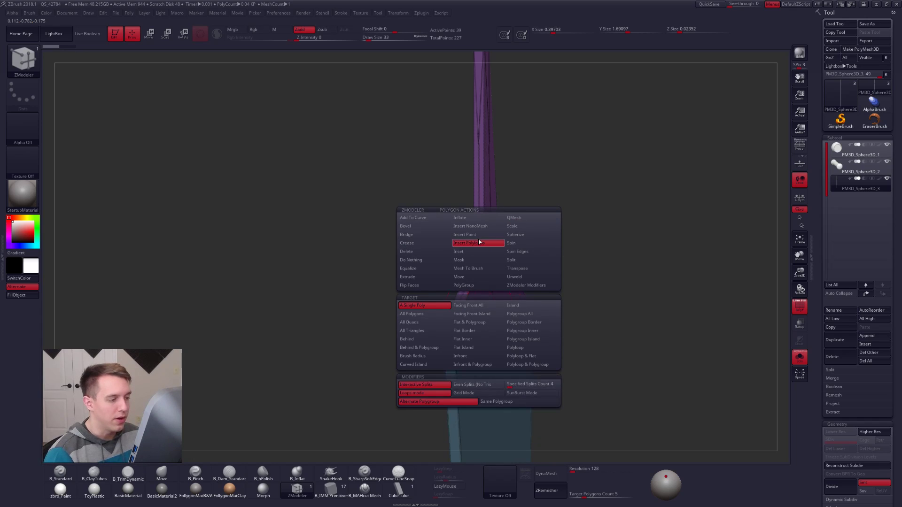
left_click(524, 353)
right_click_drag(454, 237, 493, 302)
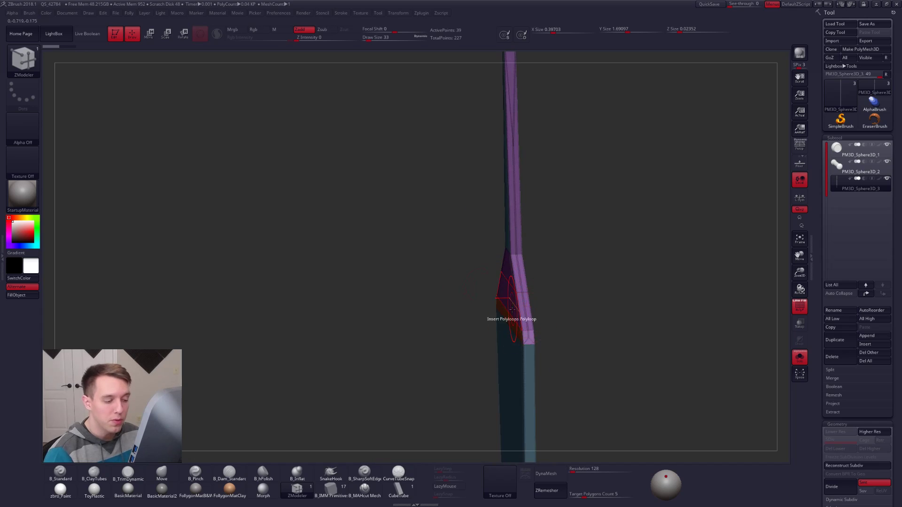
right_click_drag(539, 353, 510, 337, "alt")
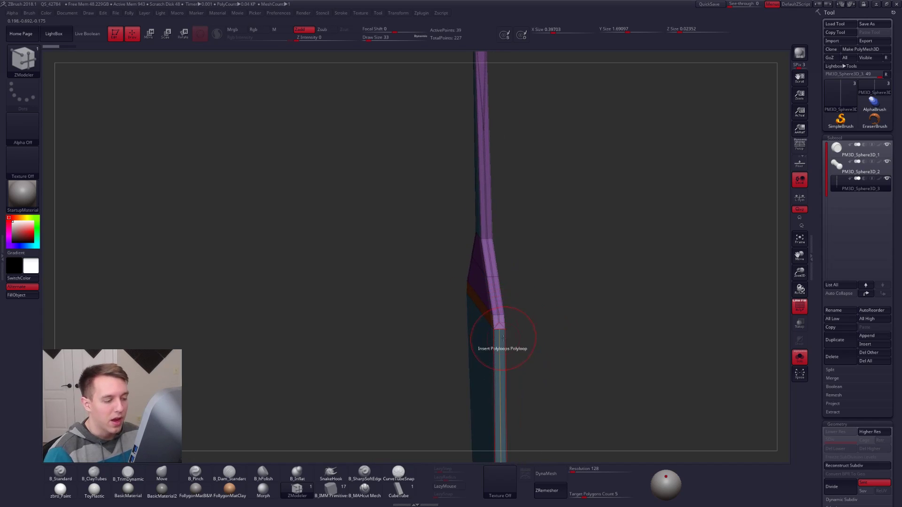
Assign the whole hand to a single polygroup and try a lasso mask across the bevelled band from the side
key("ctrl")
mouse_move(511, 345)
right_mouse_down()
mouse_move(583, 357)
mouse_move(517, 372)
mouse_move(461, 298)
right_mouse_up()
key("ctrl")
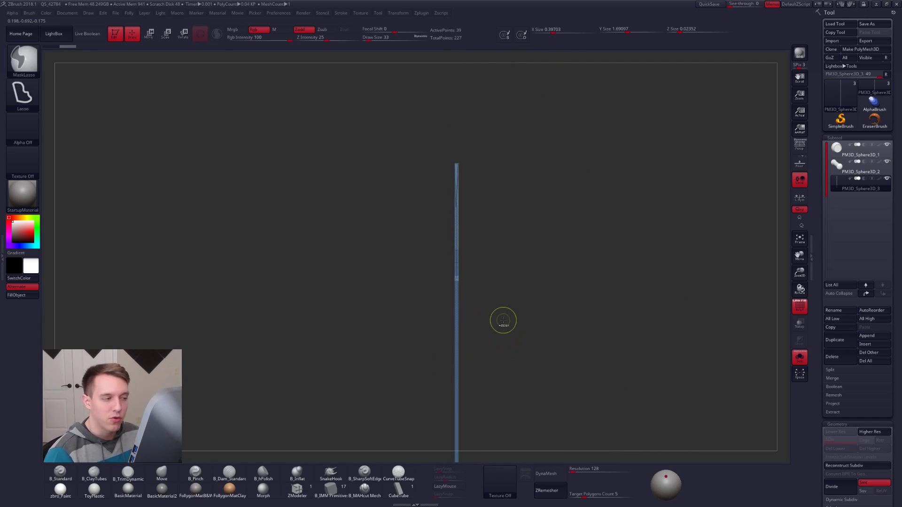
mouse_move(503, 319)
right_mouse_down()
mouse_move(502, 310)
mouse_move(480, 318)
mouse_move(454, 310)
right_mouse_up()
left_click_drag(382, 266, 579, 288, "ctrl")
mouse_move(518, 362)
right_mouse_down()
mouse_move(480, 358)
mouse_move(493, 328)
right_mouse_up()
Hide the spike, shoulder and bevelled band with SelectLasso, and delete the hidden geometry so only the blade remains
key("ctrl+shift+f")
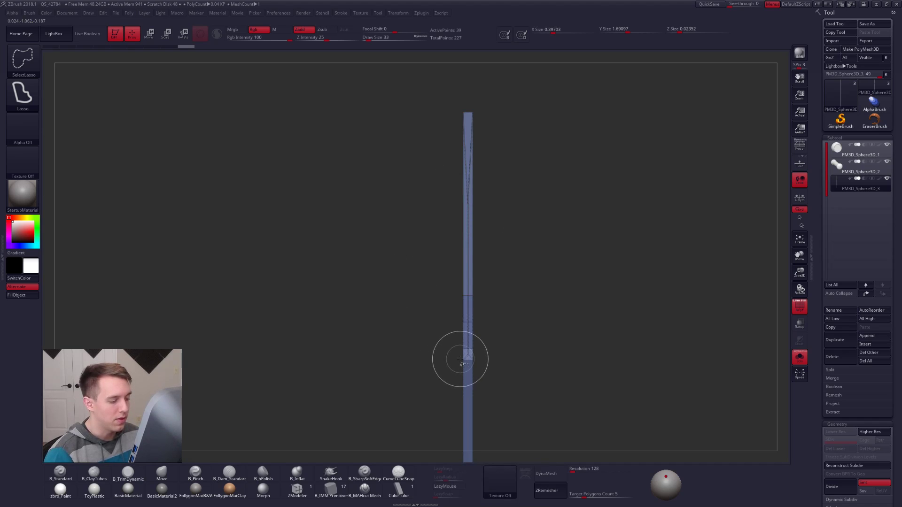
mouse_move(486, 356)
left_mouse_down("ctrl+alt+shift")
mouse_move(584, 235)
mouse_move(373, 85)
mouse_move(469, 376)
left_mouse_up("ctrl+alt+shift")
key("b")
key("z")
key("m")
key("ctrl+shift+f")
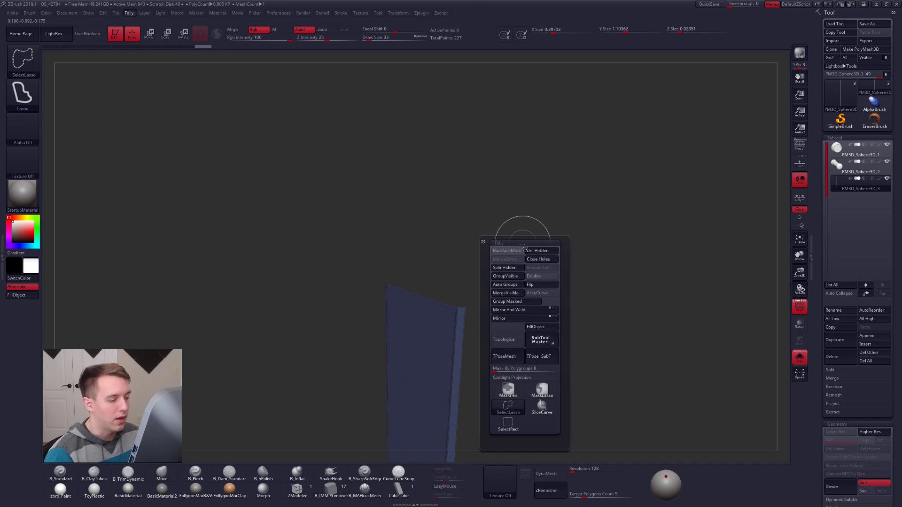
left_click(538, 255)
left_click(534, 284)
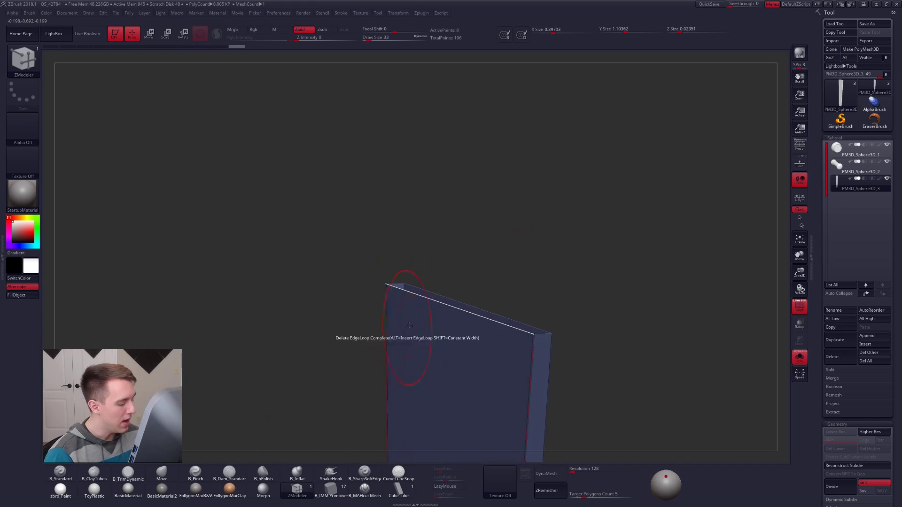
Set the ZModeler edge action to Bridge with the Edges target and bridge the two long open edges to cap the blade
key("space")
left_click(401, 320)
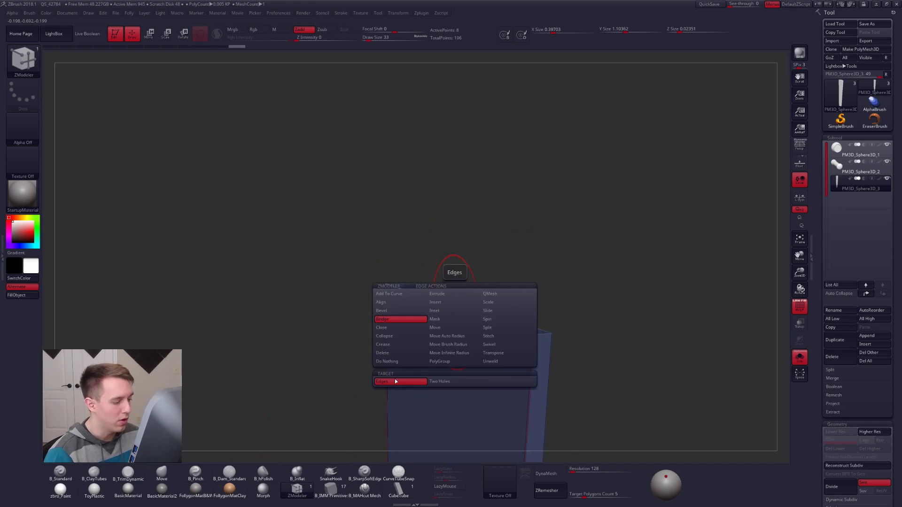
right_click_drag(485, 338, 476, 332)
left_click(502, 297)
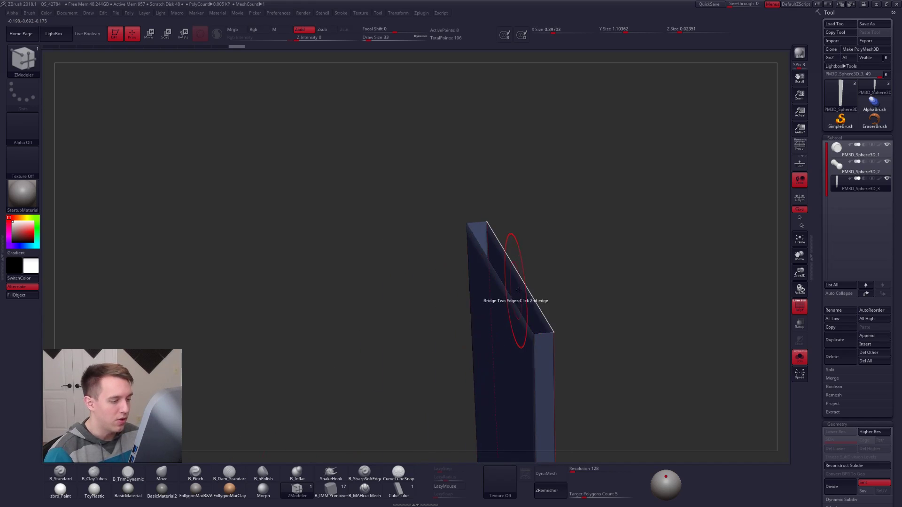
left_click(523, 288)
right_click_drag(524, 289, 498, 272)
right_click_drag(443, 264, 517, 343)
Set the ZModeler polygon action to Extrude with the A Single Poly target and extrude the blade's cap upward into a tall block
key("space")
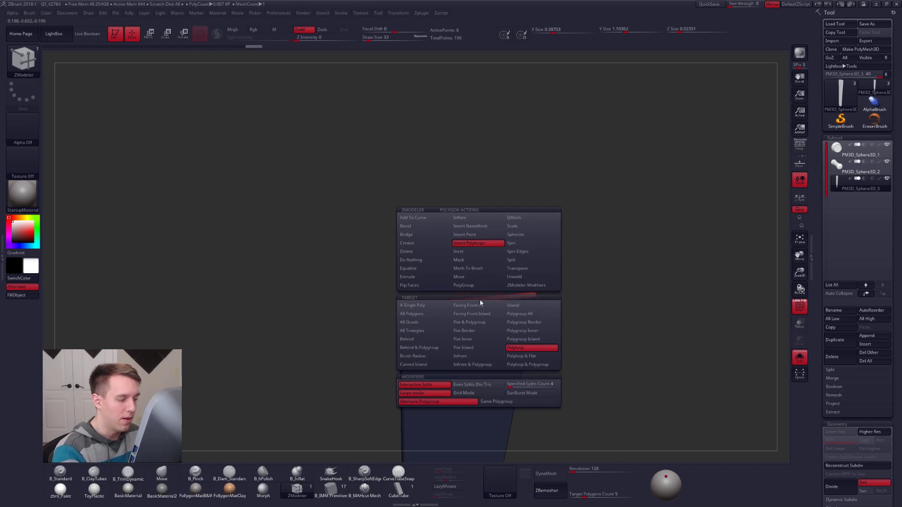
left_click(424, 276)
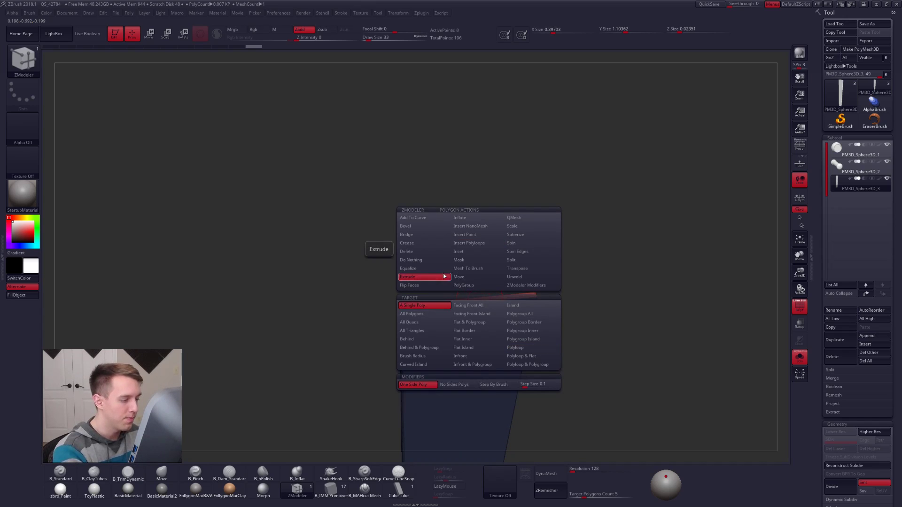
left_click(422, 331)
mouse_move(495, 298)
left_mouse_down()
mouse_move(500, 163)
mouse_move(512, 176)
left_mouse_up()
key("shift")
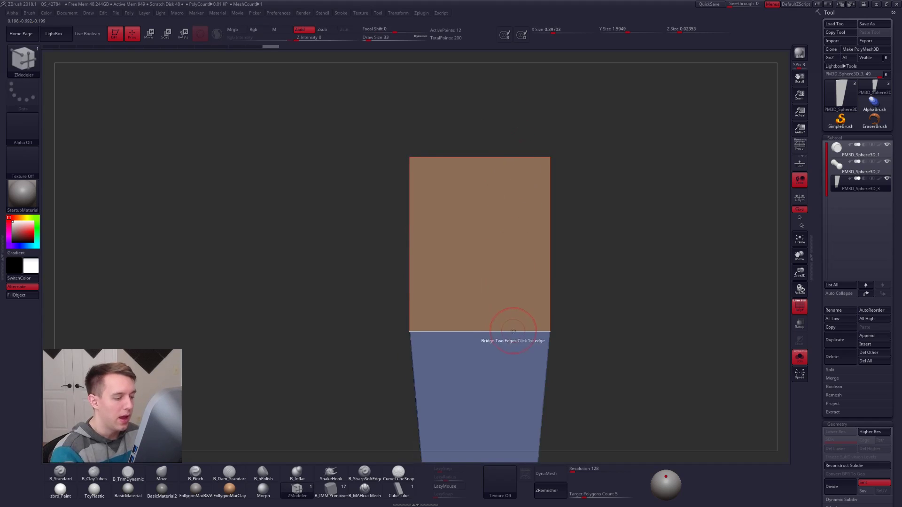
Bevel the edge loop between the blade and the extruded block, using ZModeler with the EdgeLoop Complete target and a single row
key("space")
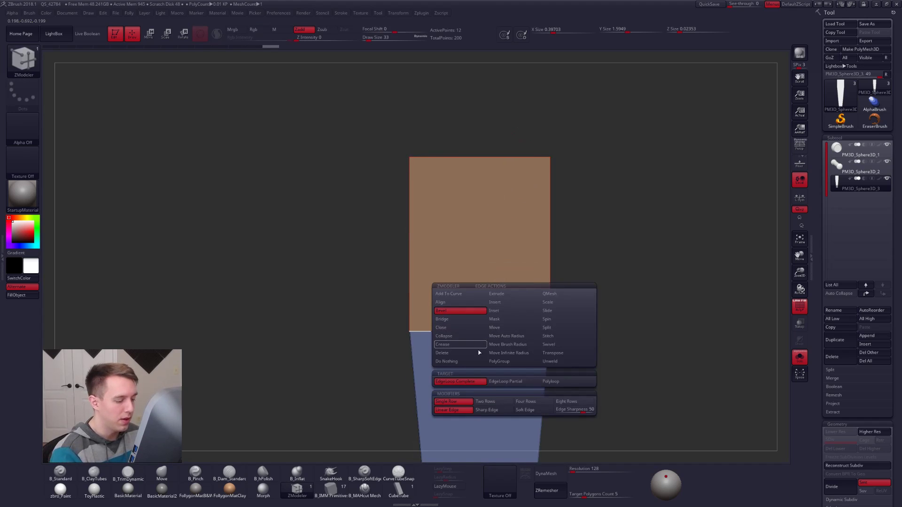
left_click(472, 313)
left_click(525, 332)
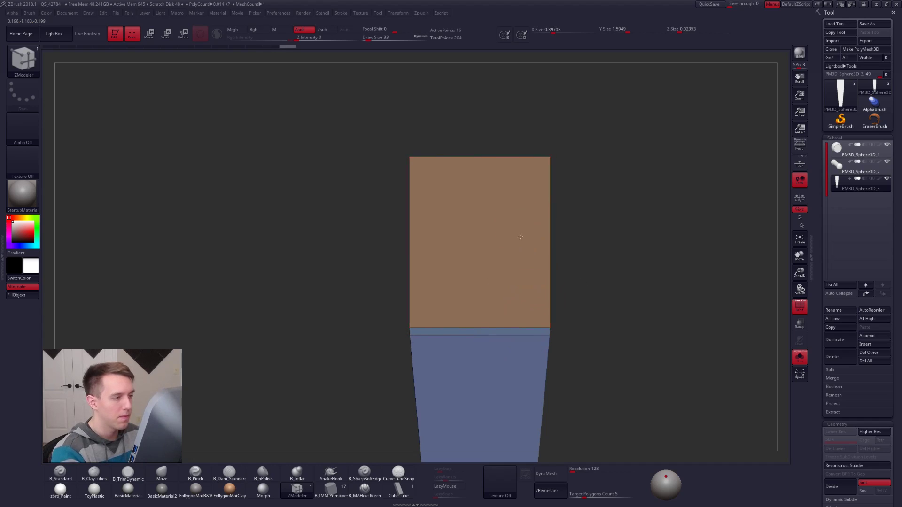
Mask everything below the block's top end, scale that end inward to a narrow tip, raise it with the Transpose line and clear the mask
right_click_drag(512, 231, 514, 305, "alt")
mouse_move(405, 203)
left_mouse_down("ctrl+alt")
mouse_move(391, 245)
mouse_move(611, 214)
left_mouse_up("ctrl+alt")
key("w")
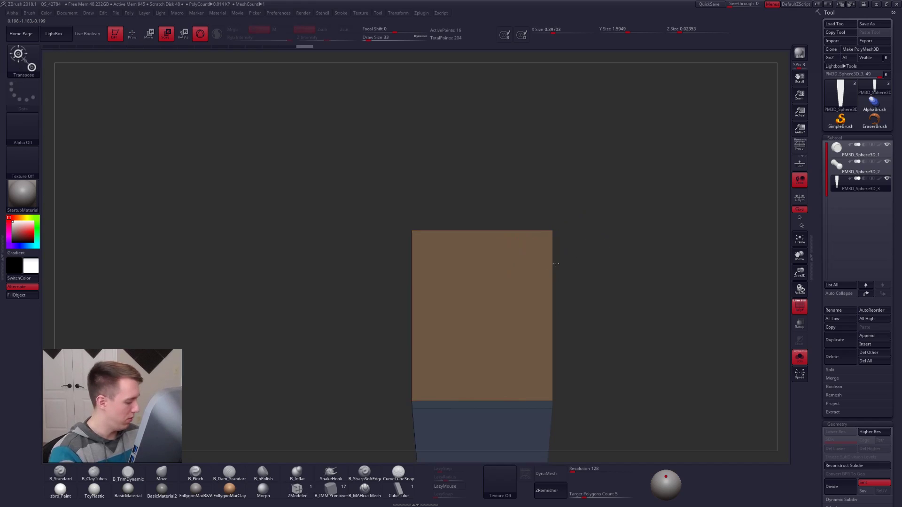
left_click(200, 33)
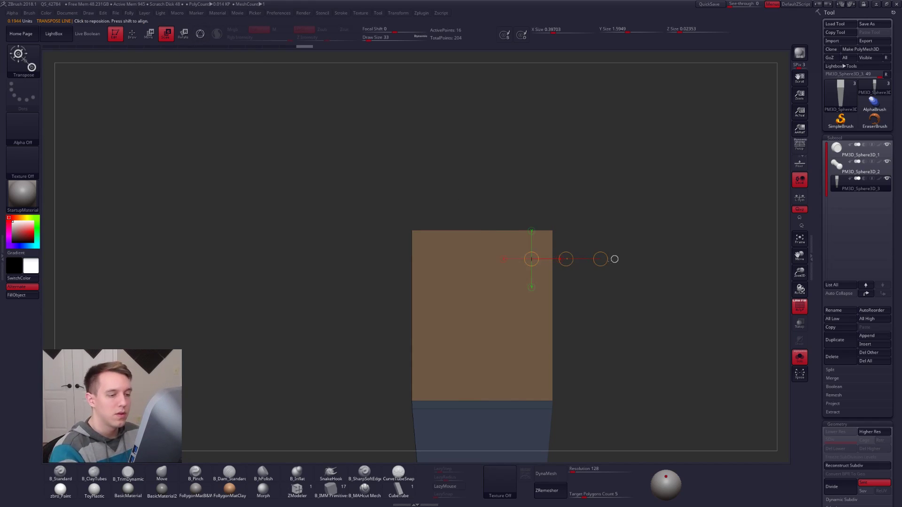
left_click_drag(517, 231, 517, 231)
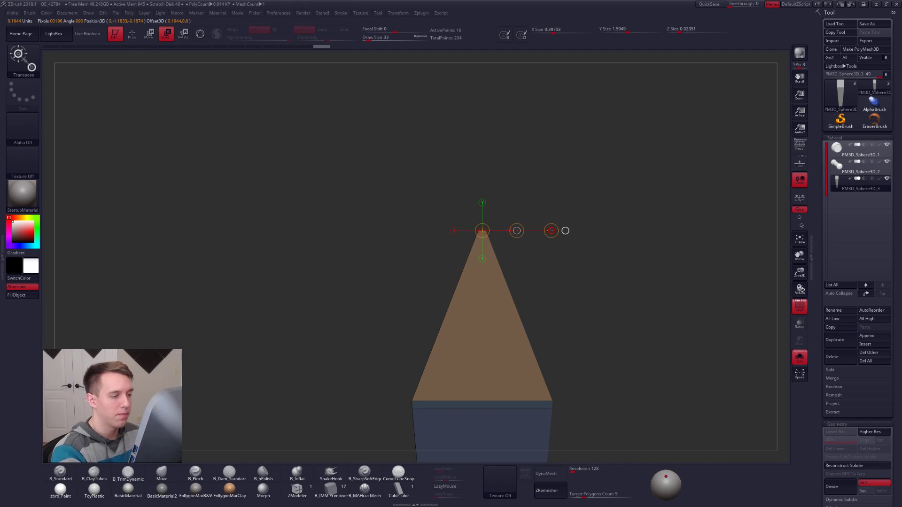
key("w")
mouse_move(494, 261)
left_mouse_down()
mouse_move(493, 305)
mouse_move(494, 205)
left_mouse_up()
key("q")
mouse_move(550, 306)
left_mouse_down("ctrl")
mouse_move(535, 302)
mouse_move(557, 266)
left_mouse_up("ctrl")
Choose SliceCurve and cut two horizontal slices across the lower half of the tapered tip
key("ctrl+shift+f")
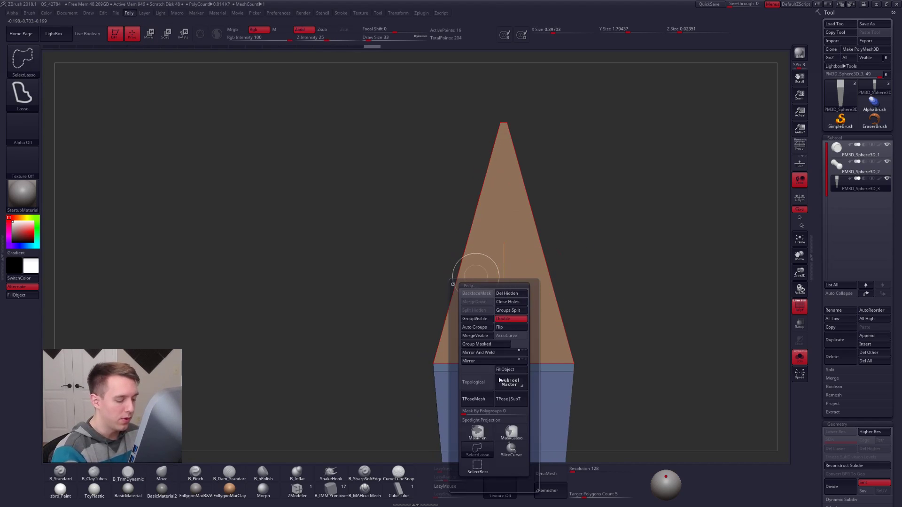
left_click(511, 449)
left_click_drag(386, 310, 629, 307, "ctrl+shift")
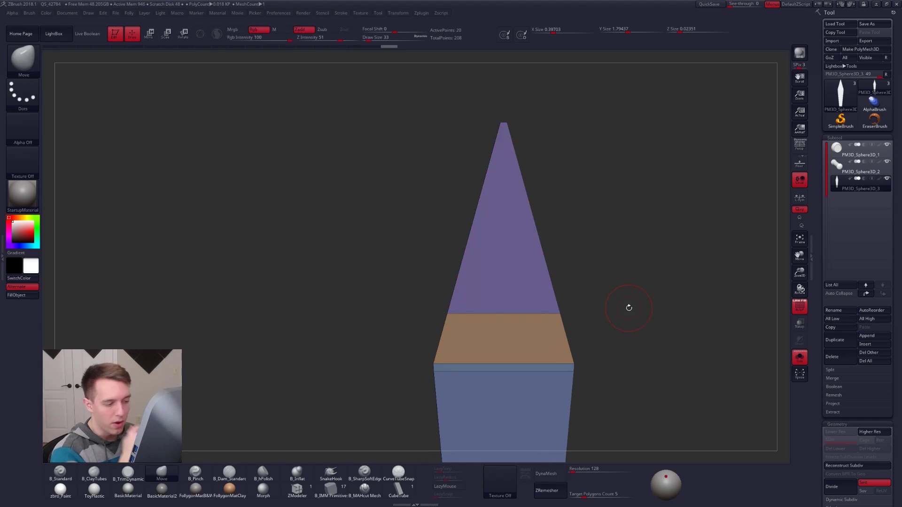
left_click_drag(417, 259, 608, 259, "ctrl+shift")
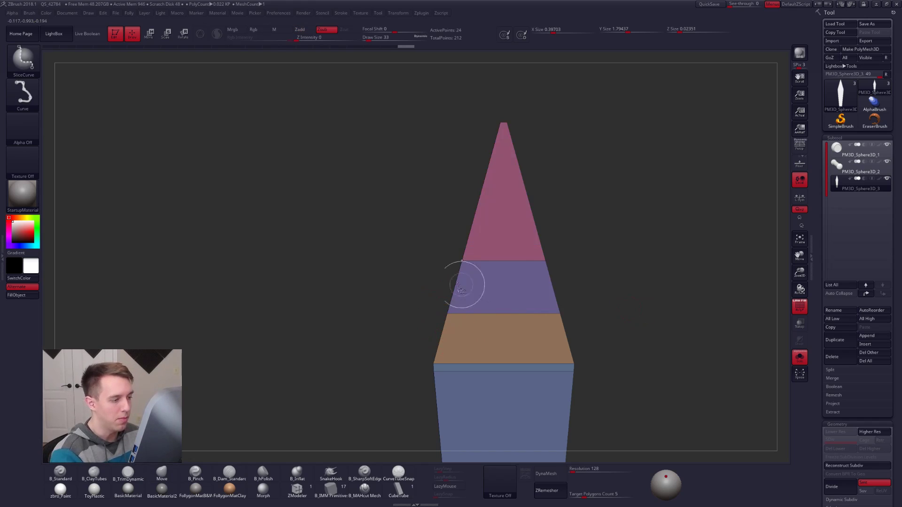
Mask all but the upper slice line, scale it inward to form a thin spike above a shoulder, and clear the mask
key("ctrl+i")
key("e")
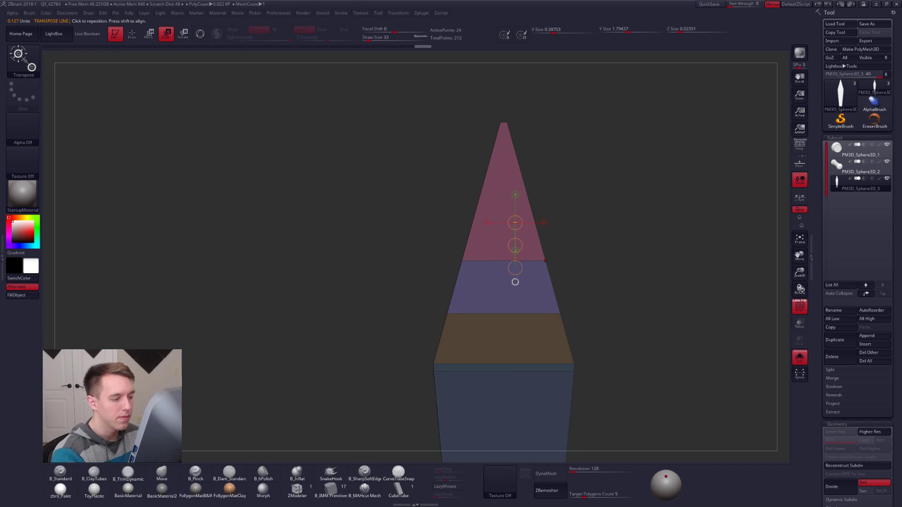
left_click(533, 262)
key("w")
left_click_drag(548, 261, 509, 269)
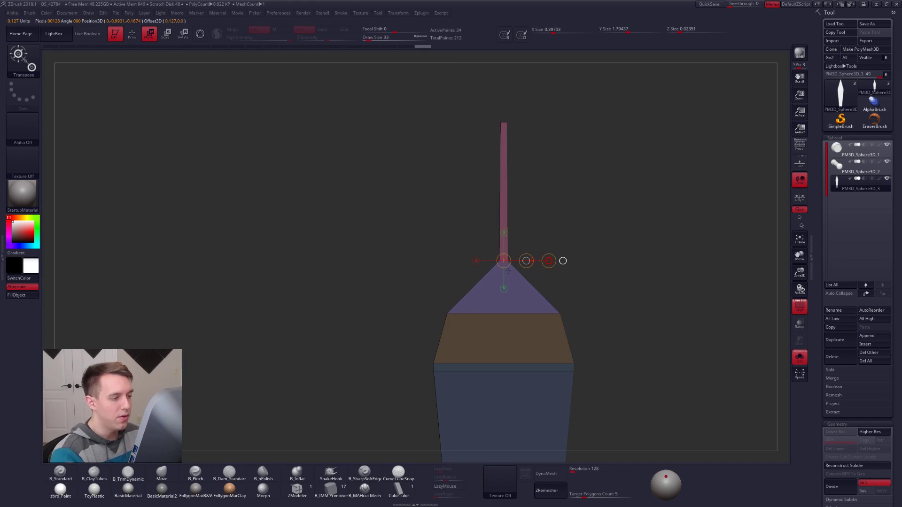
key("q")
left_click_drag(572, 285, 588, 283, "ctrl")
Preview the whole hand with Dynamic Subdiv, inspect the shoulder and spike curvature, and switch the preview off
key("d")
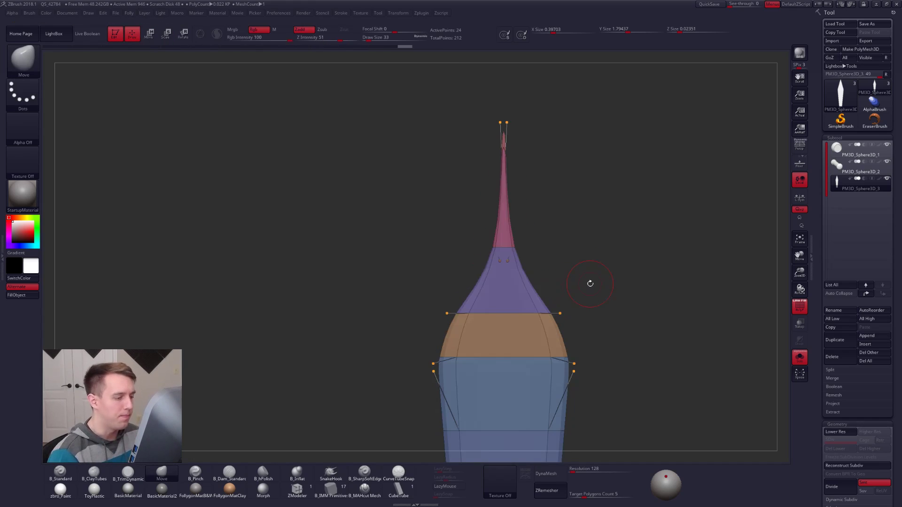
key("shift+d")
left_click_drag(679, 406, 658, 447, "alt")
left_click(657, 398, "ctrl")
key("ctrl+d")
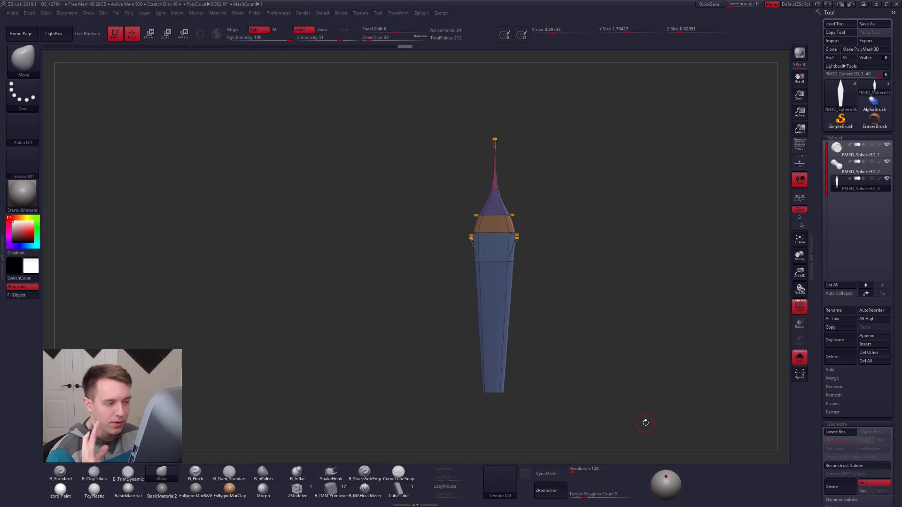
key("shift+d")
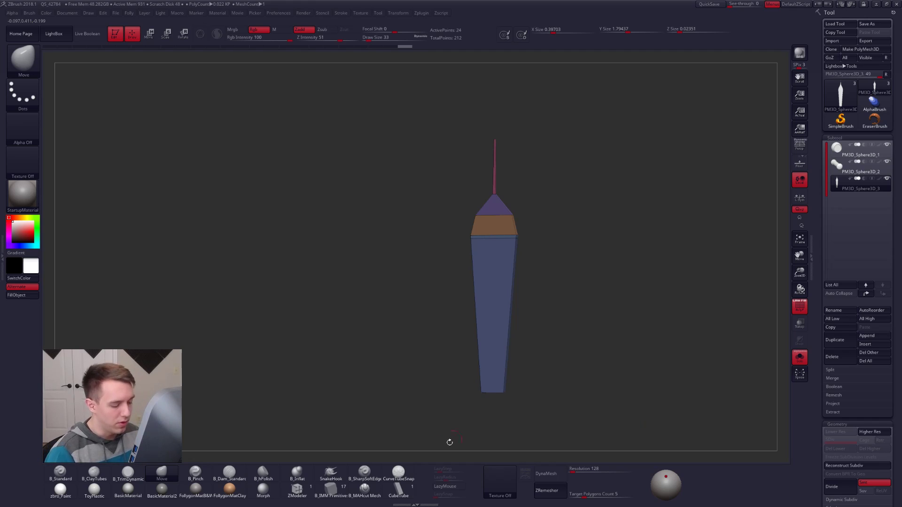
Import the alarm clock photo as a texture, add it to Spotlight, and place it as a scaled-down reference beside the model
left_click(515, 486)
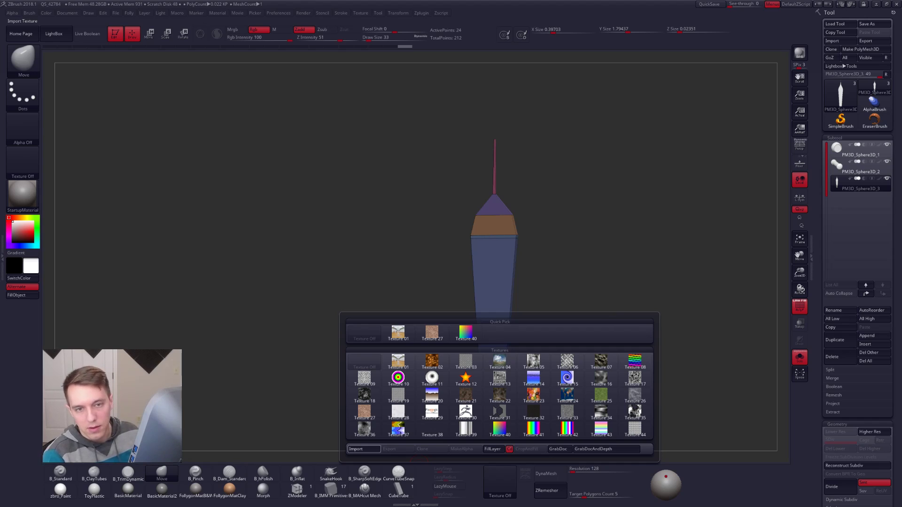
left_click(506, 481)
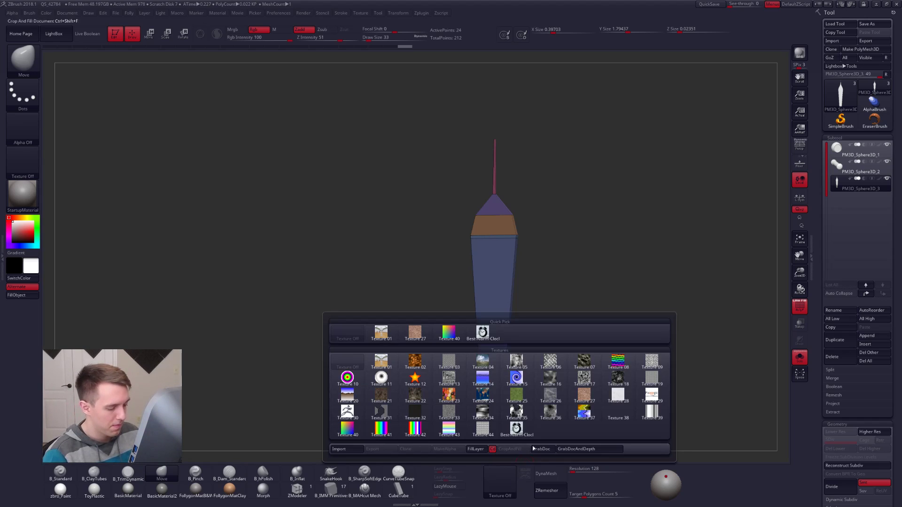
left_click(510, 427)
left_click(525, 471)
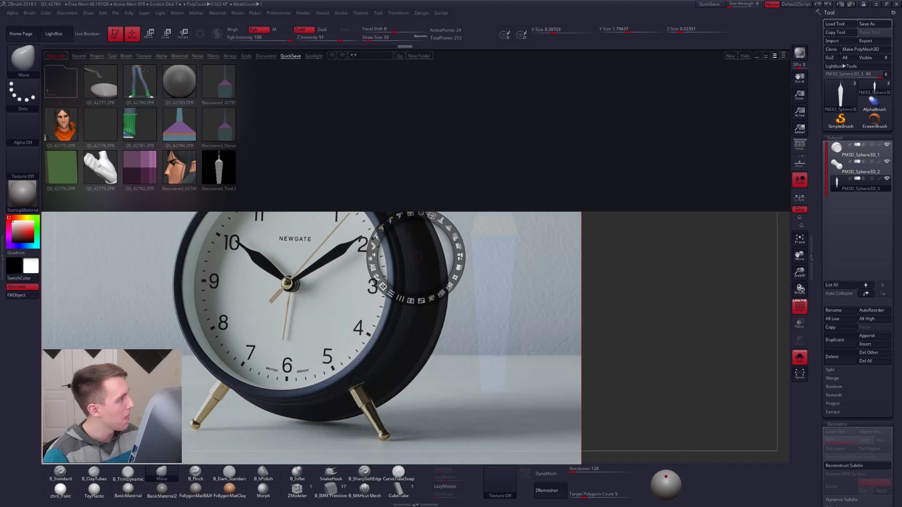
left_click(51, 41)
left_click_drag(431, 216, 149, 87)
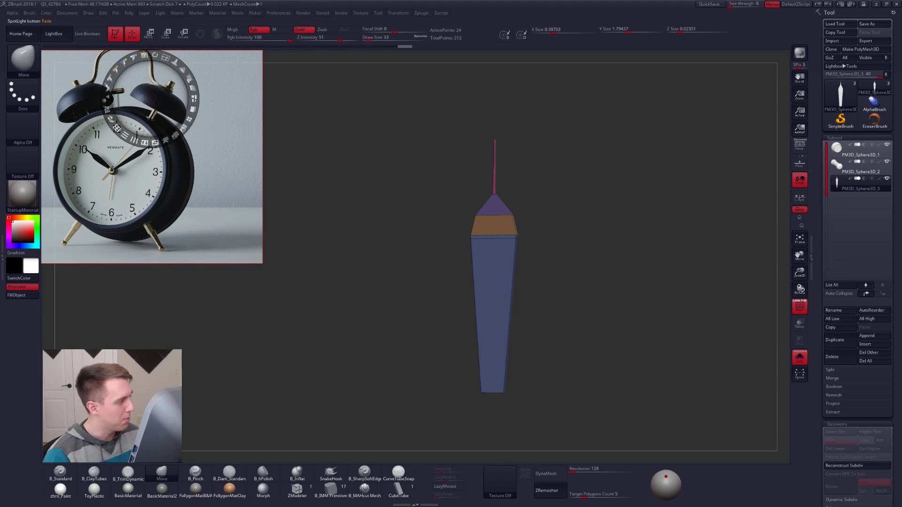
key("z")
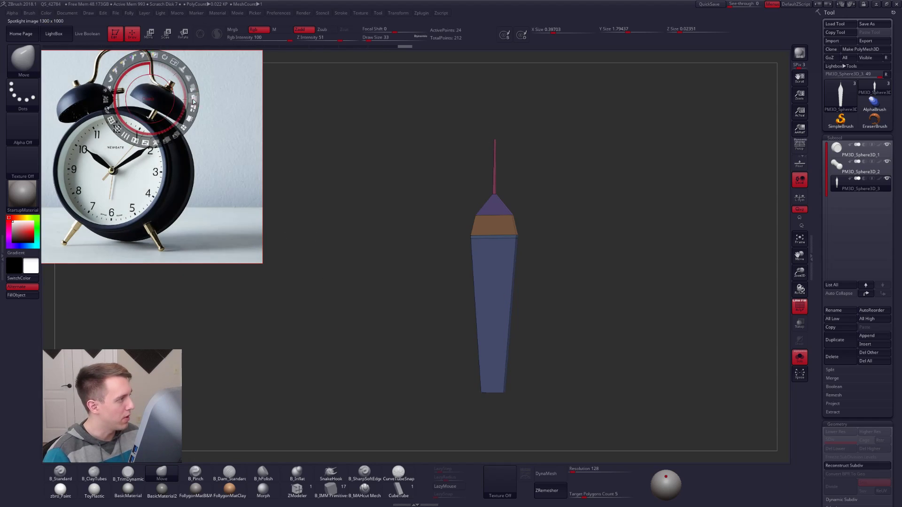
Set the ZModeler edge action to Crease and check the hand's thickness from the side
key("ctrl+shift+f")
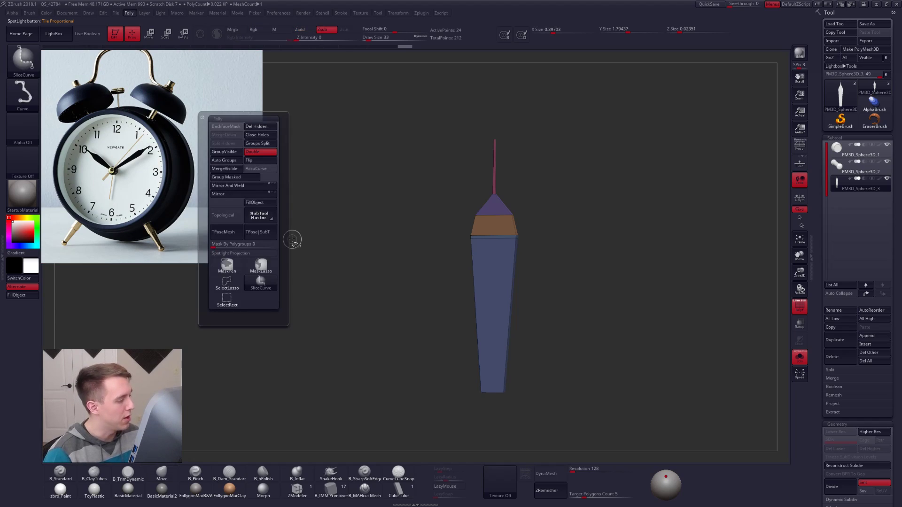
mouse_move(522, 221)
right_mouse_down()
mouse_move(500, 221)
mouse_move(497, 193)
mouse_move(514, 247)
right_mouse_up()
left_click(297, 489)
key("space")
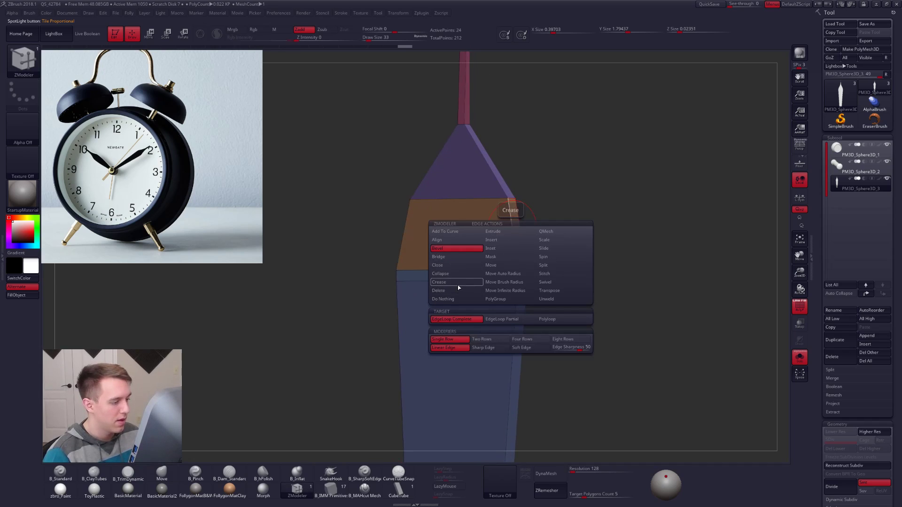
left_click(438, 282)
right_click_drag(515, 249, 461, 421)
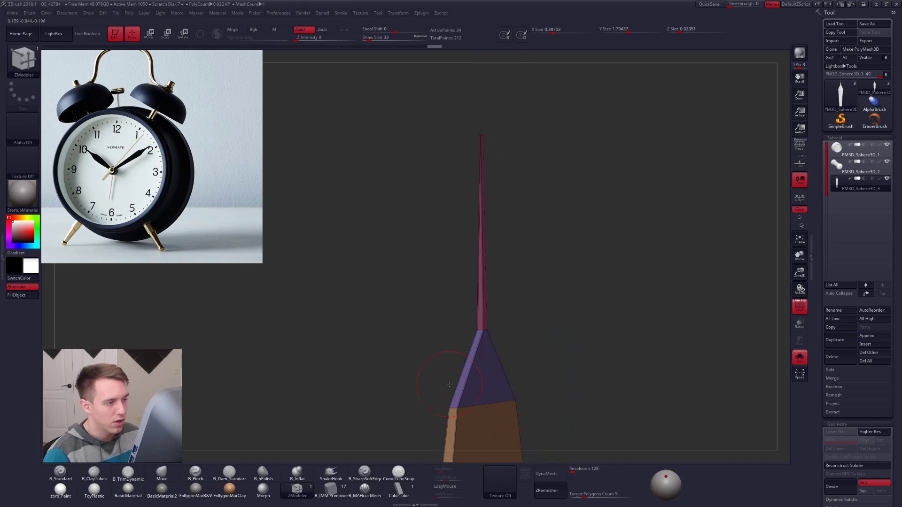
mouse_move(485, 150)
right_mouse_down()
mouse_move(483, 138)
mouse_move(496, 143)
mouse_move(506, 182)
mouse_move(521, 187)
mouse_move(527, 169)
mouse_move(513, 171)
right_mouse_up()
Undo the spike narrowing, the slices and the taper back to the plain bevelled block
key("ctrl")
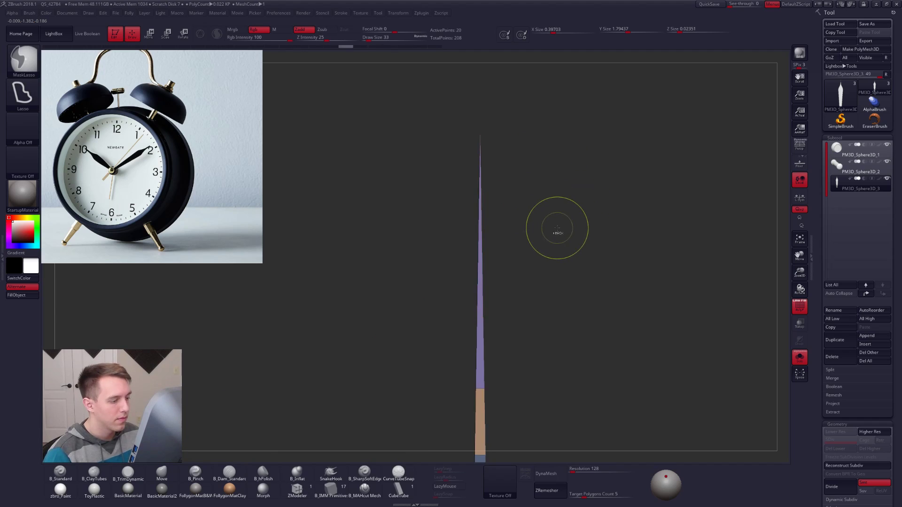
key("ctrl+z")
key("ctrl+z")
key("ctrl+z")
key("ctrl+z")
key("ctrl+z")
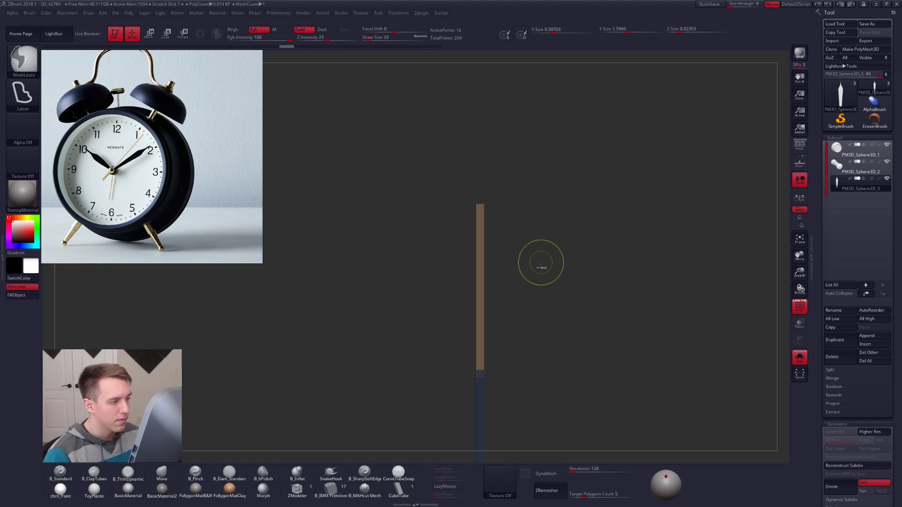
key("ctrl+z")
Mask all but the block's top end, shrink that end to a fine point in width and thickness, raise it and clear the mask
left_click_drag(465, 244, 575, 265)
left_click_drag(629, 291, 576, 265, "alt")
mouse_move(642, 272)
left_mouse_down("alt")
mouse_move(533, 248)
mouse_move(519, 232)
mouse_move(519, 270)
left_mouse_up("alt")
mouse_move(389, 201)
left_mouse_down("ctrl")
mouse_move(558, 270)
mouse_move(596, 226)
left_mouse_up("ctrl")
left_click(596, 228, "ctrl")
left_click_drag(538, 235, 542, 263, "alt")
key("w")
left_click_drag(515, 225, 449, 310)
left_click_drag(448, 280, 448, 203)
key("q")
mouse_move(515, 235)
left_mouse_down("ctrl")
mouse_move(503, 284)
mouse_move(517, 189)
left_mouse_up("ctrl")
Cut two horizontal SliceCurve lines across the pointed tip and preview the bands with Dynamic Subdiv
key("ctrl+shift+f")
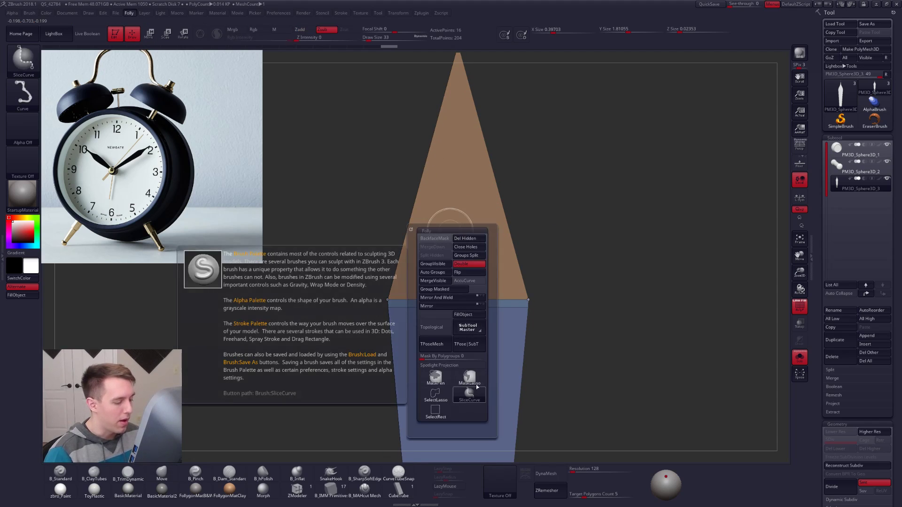
left_click_drag(364, 202, 578, 203, "ctrl+shift")
mouse_move(342, 253)
left_mouse_down("ctrl+shift")
mouse_move(583, 255)
mouse_move(500, 306)
left_mouse_up("ctrl+shift")
key("d")
mouse_move(500, 306)
right_mouse_down("alt")
mouse_move(465, 225)
mouse_move(470, 246)
mouse_move(492, 237)
mouse_move(487, 223)
right_mouse_up("alt")
key("shift+d")
Crease the hand's outline edges with ZModeler and check the smoothed silhouette with Dynamic Subdiv
left_click(307, 487)
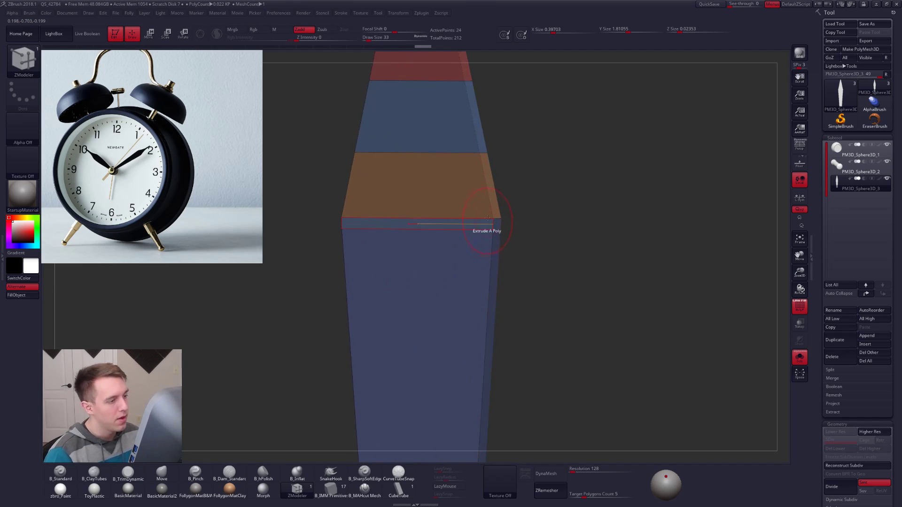
key("space")
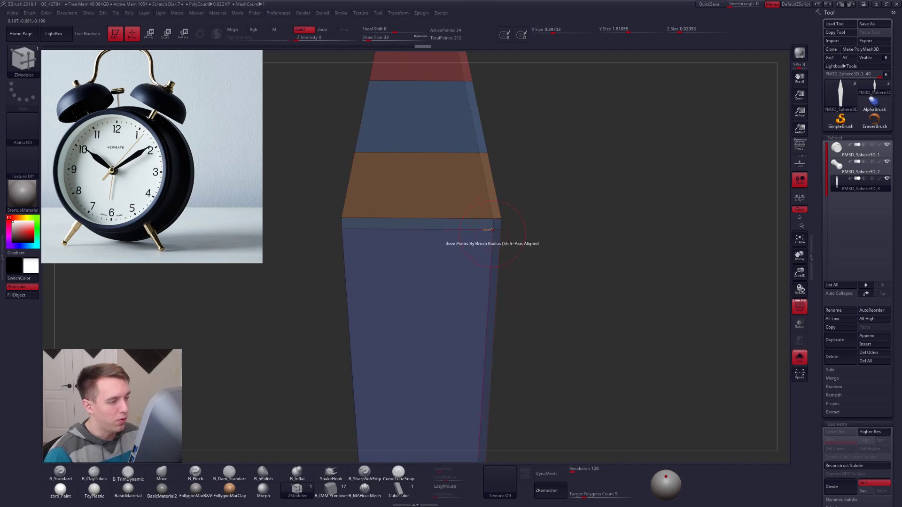
mouse_move(339, 195)
right_mouse_down("alt")
mouse_move(508, 193)
mouse_move(582, 205)
mouse_move(559, 217)
right_mouse_up("alt")
left_click(507, 192)
key("d")
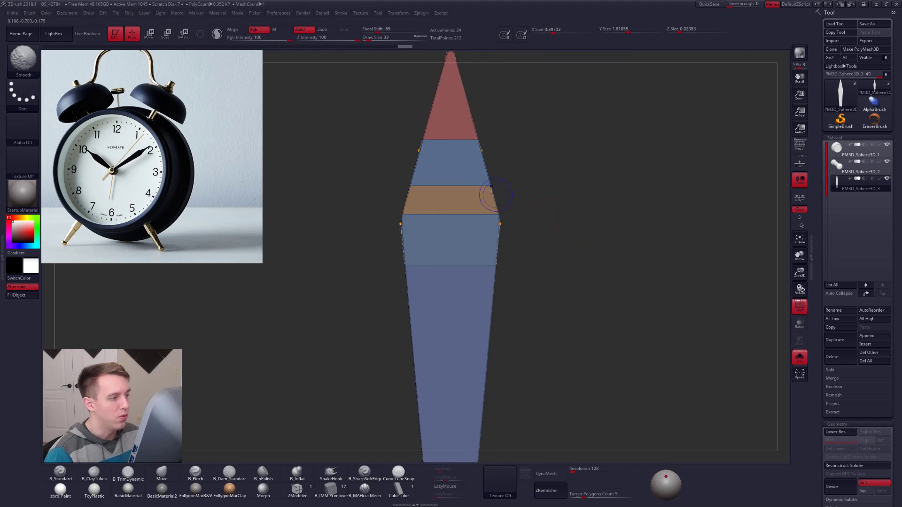
key("shift+d")
Isolate the upper slice line with a mask, narrow it into a thin spike above the shoulder, and turn Dynamic Subdiv on
mouse_move(421, 228)
left_mouse_down("ctrl")
mouse_move(425, 196)
mouse_move(456, 214)
mouse_move(579, 226)
mouse_move(512, 230)
left_mouse_up("ctrl")
key("w")
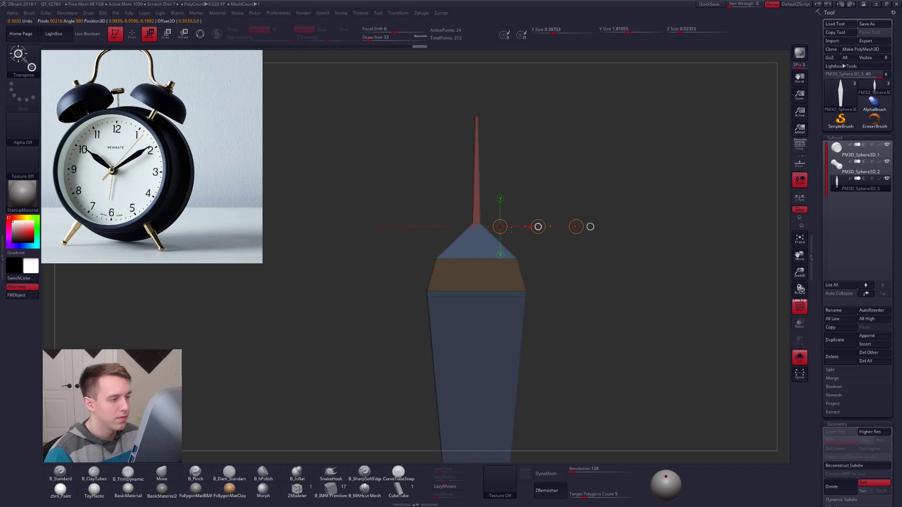
key("d")
left_click_drag(545, 319, 540, 249, "alt")
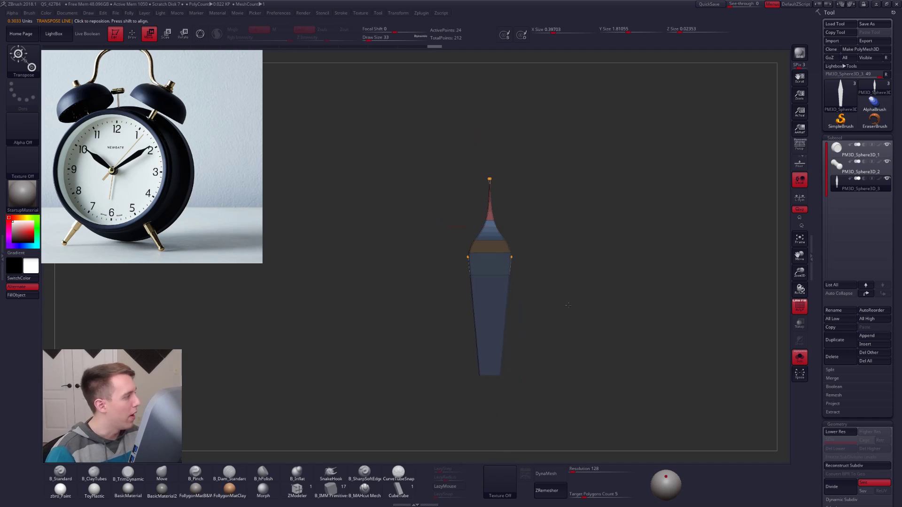
Clear the mask and stretch the whole hand lengthwise with the Transpose line to a Y size of about 2.40
key("q")
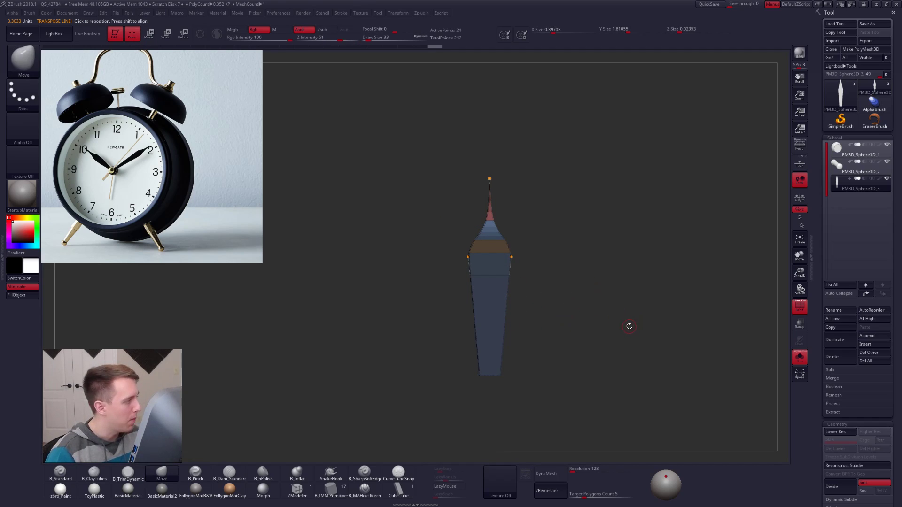
left_click_drag(624, 297, 646, 278, "ctrl")
left_click_drag(513, 346, 514, 284, "alt")
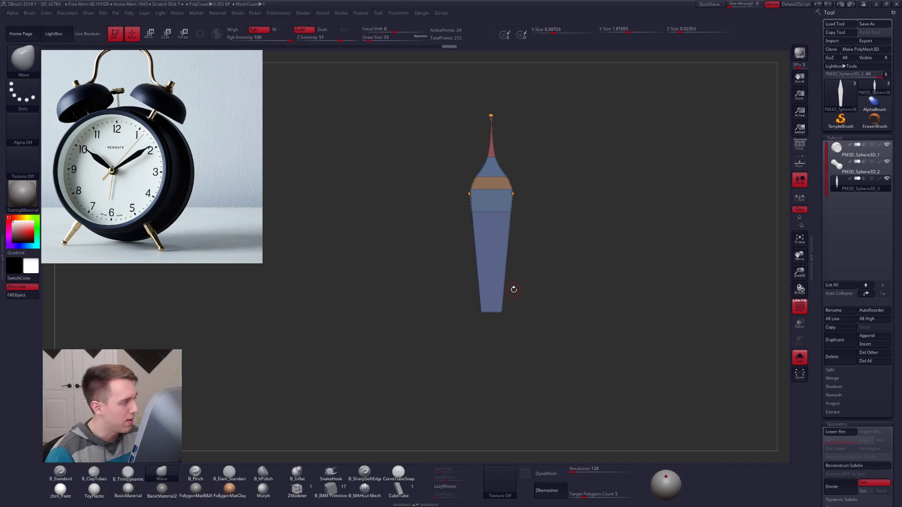
key("w")
left_click_drag(497, 180, 501, 281)
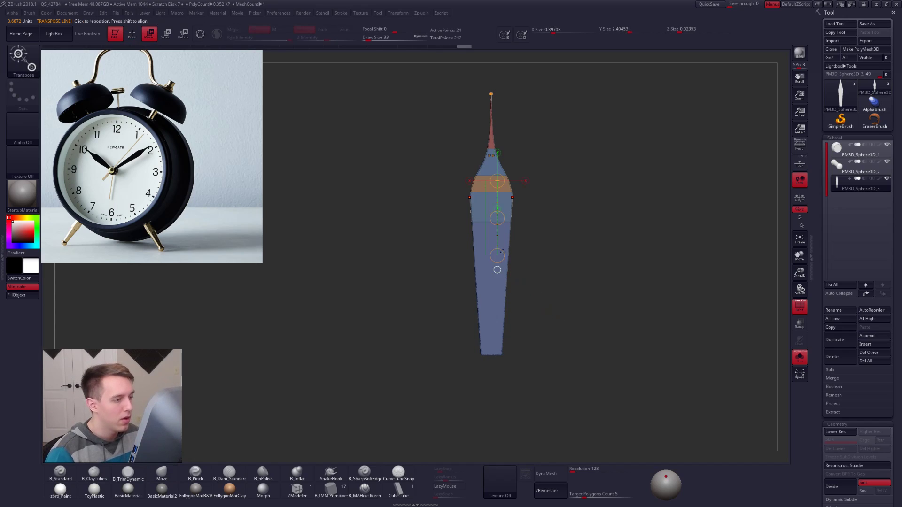
Narrow the whole hand to an X size of about 0.35 and turn Dynamic Subdiv off
mouse_move(490, 225)
left_mouse_down()
mouse_move(566, 225)
mouse_move(555, 226)
left_mouse_up()
key("shift+d")
key("q")
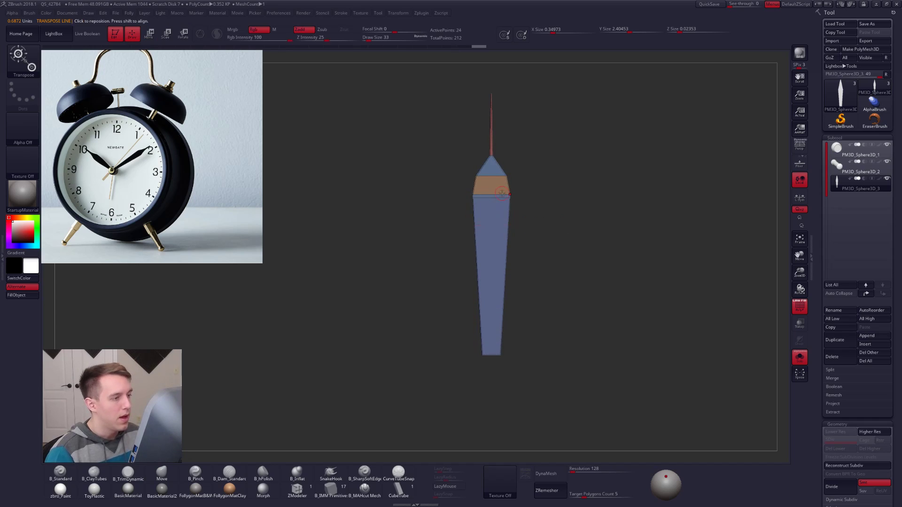
Isolate the upper shoulder line with a mask and move it down about 0.2 units toward the hand's widest line
key("b")
key("m")
key("v")
left_click_drag(515, 198, 527, 221, "alt")
mouse_move(425, 168)
left_mouse_down("ctrl")
mouse_move(436, 183)
mouse_move(554, 186)
mouse_move(498, 202)
mouse_move(506, 240)
left_mouse_up("ctrl")
key("w")
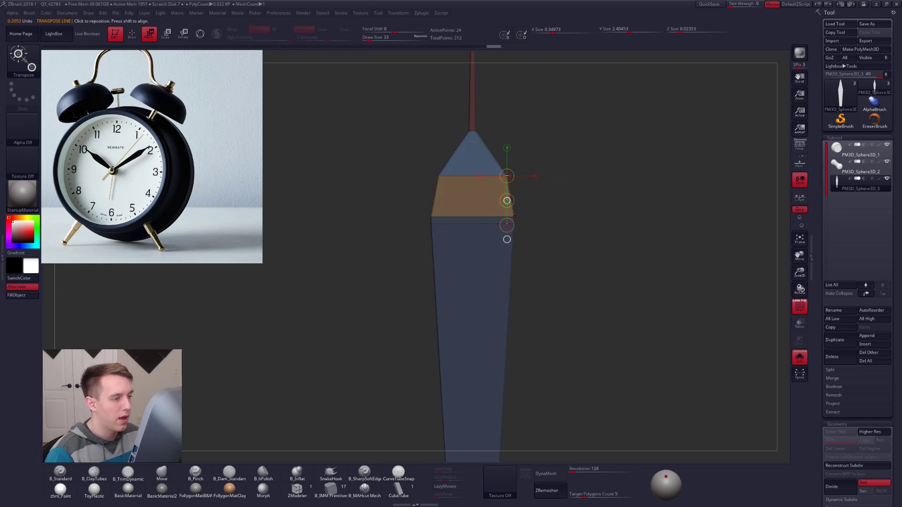
key("d")
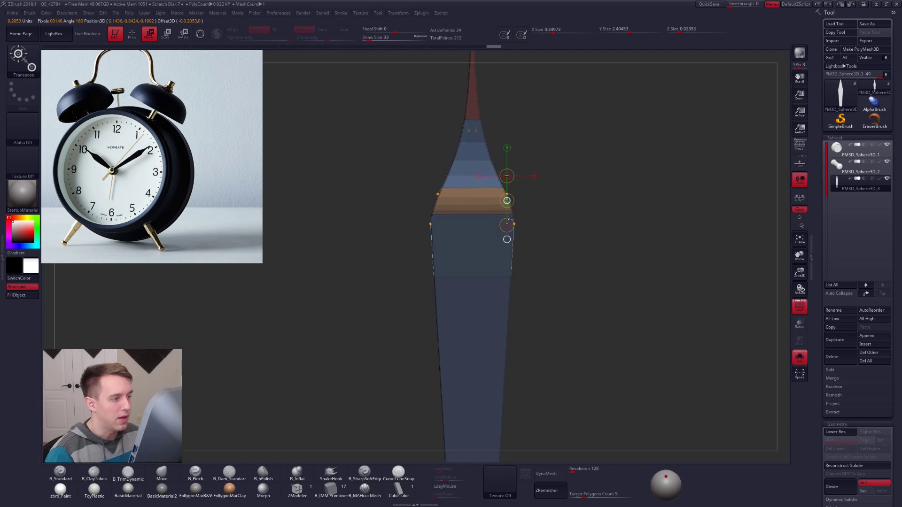
left_click_drag(510, 221, 507, 225)
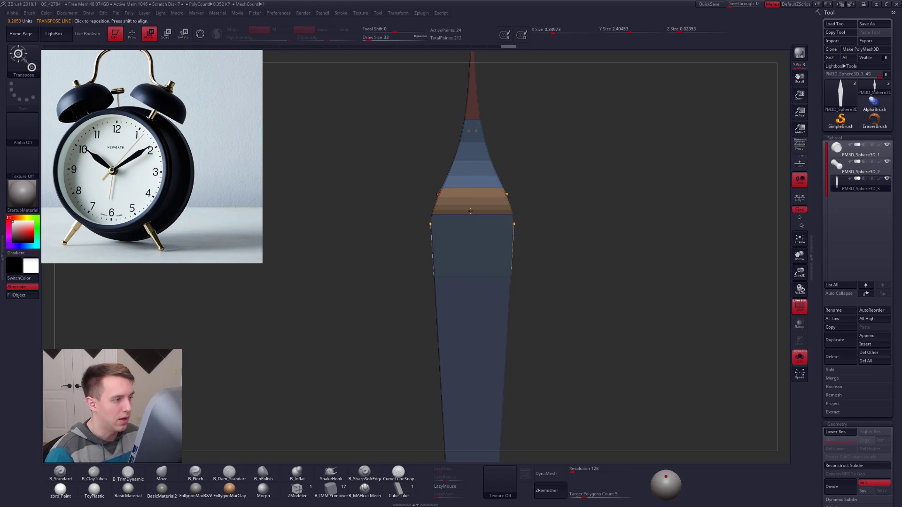
key("ctrl+z")
key("q")
key("shift+d")
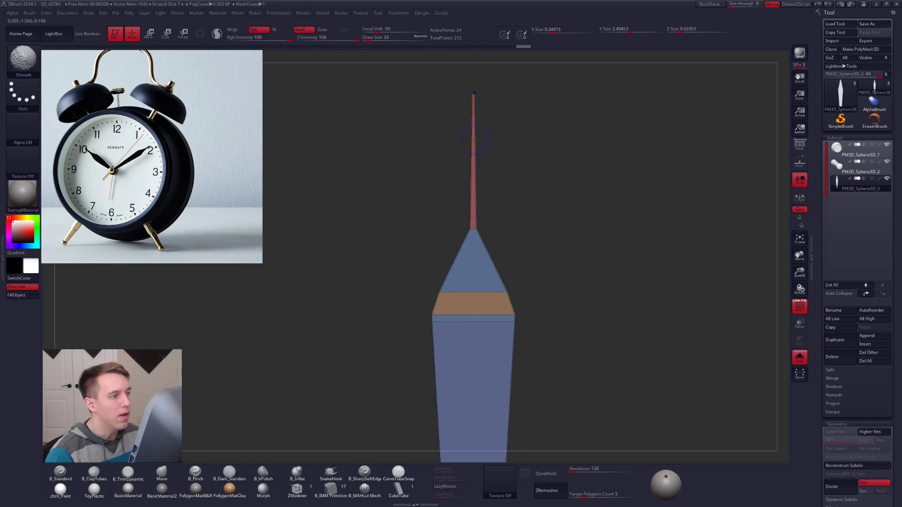
Widen the very end of the spike until its sides run nearly parallel, checking the smoothed shape with Dynamic Subdiv
key("b")
key("m")
key("v")
left_click_drag(474, 139, 479, 227)
key("d")
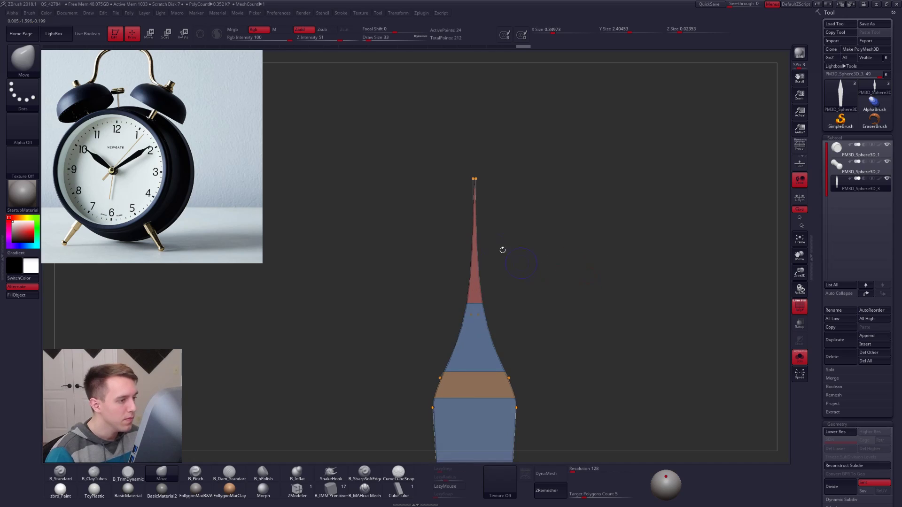
key("shift+d")
left_click_drag(475, 313, 475, 400)
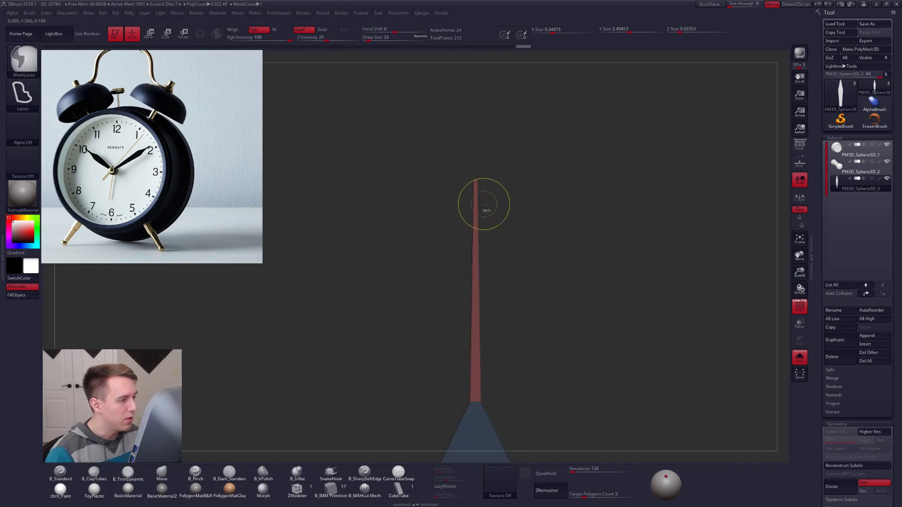
key("w")
mouse_move(476, 179)
left_mouse_down()
mouse_move(535, 179)
mouse_move(500, 180)
left_mouse_up()
key("d")
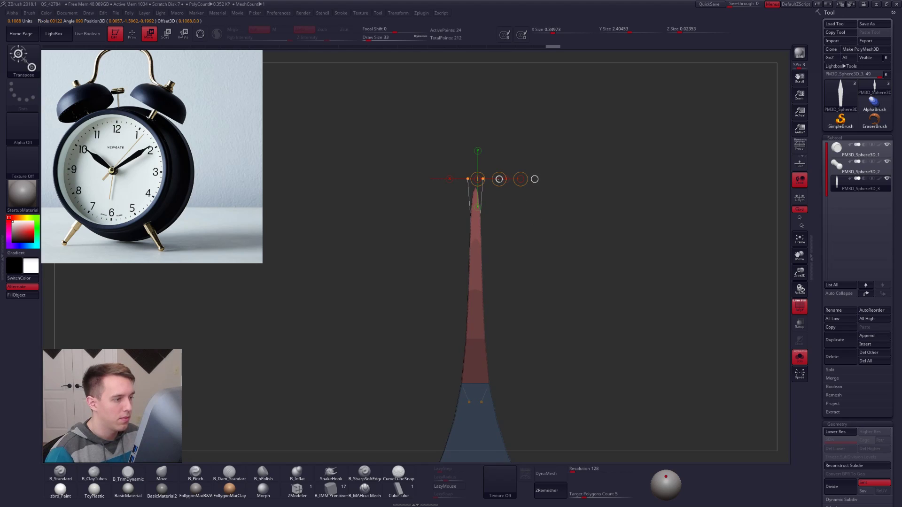
key("shift+d")
key("q")
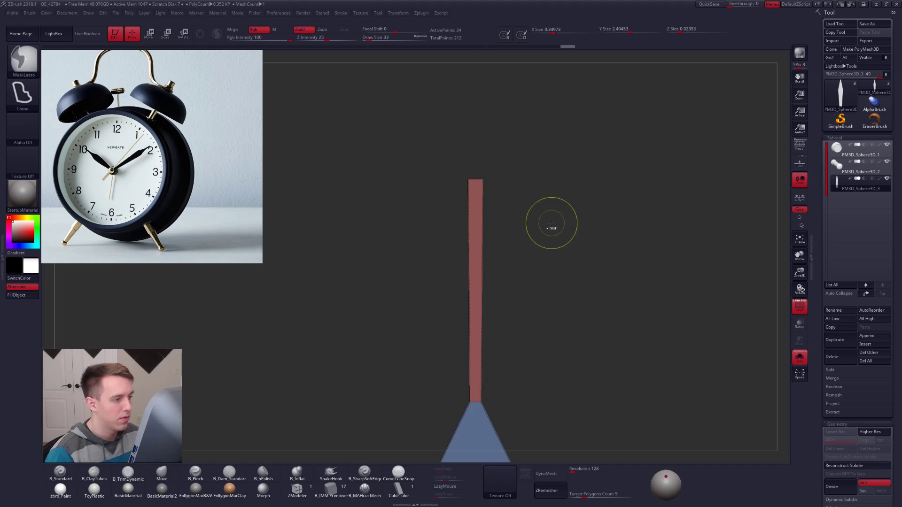
Cut a horizontal SliceCurve line across the spike just below its end and preview the rounded tip with Dynamic Subdiv
right_click_drag(480, 181, 489, 194, "ctrl")
key("d")
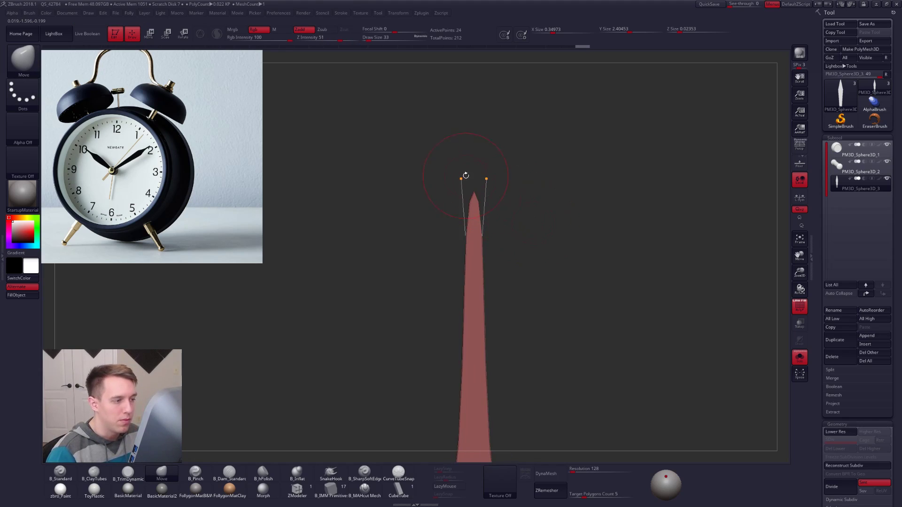
key("shift+d")
key("space")
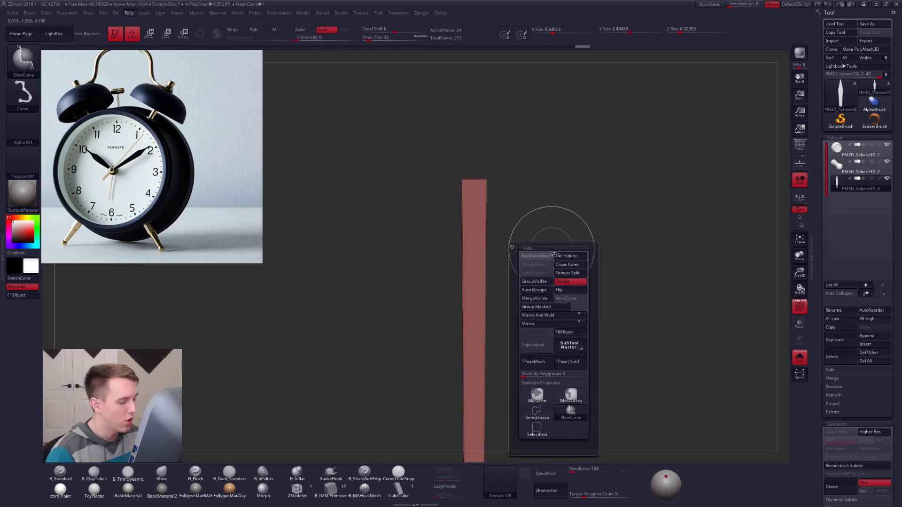
left_click_drag(571, 234, 587, 233, "ctrl+shift")
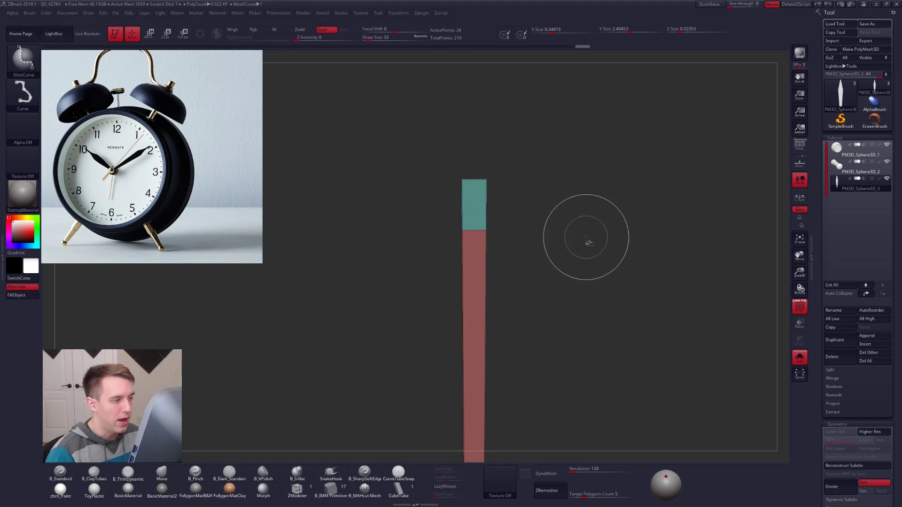
key("d")
mouse_move(592, 270)
left_mouse_down("alt")
mouse_move(568, 284)
mouse_move(476, 197)
left_mouse_up("alt")
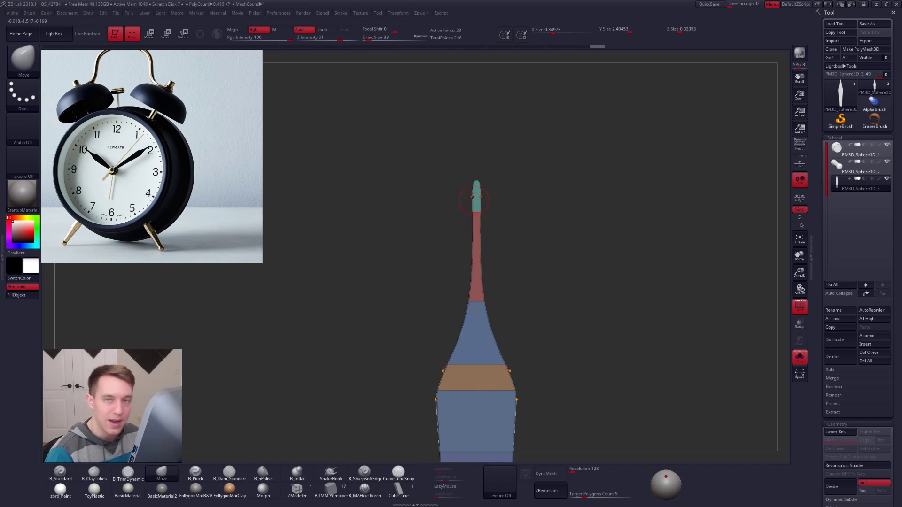
key("shift+d")
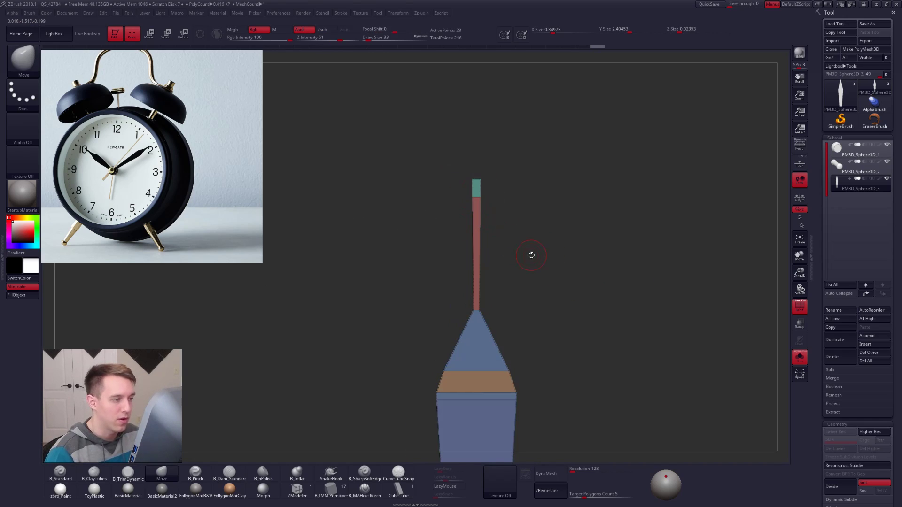
key("d")
key("shift+d")
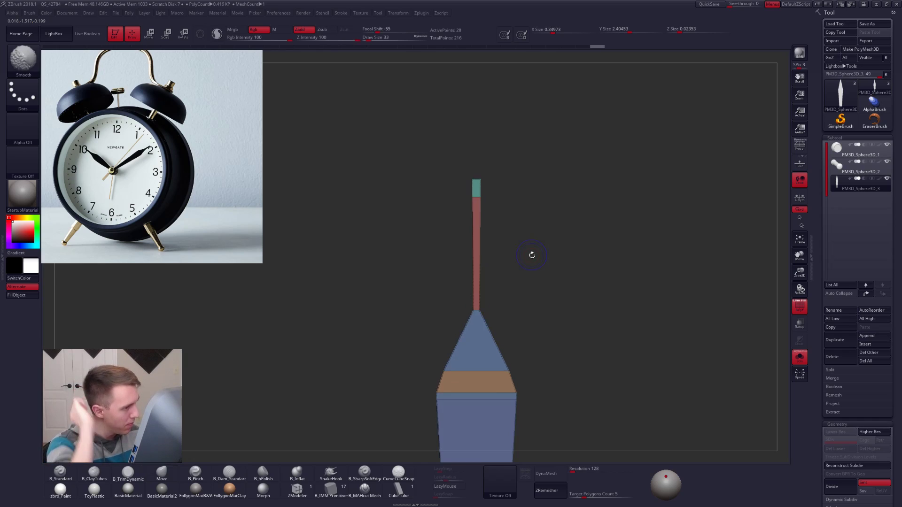
Place a Transpose line along the spike and check the hand's silhouette with Dynamic Subdiv on and off
key("w")
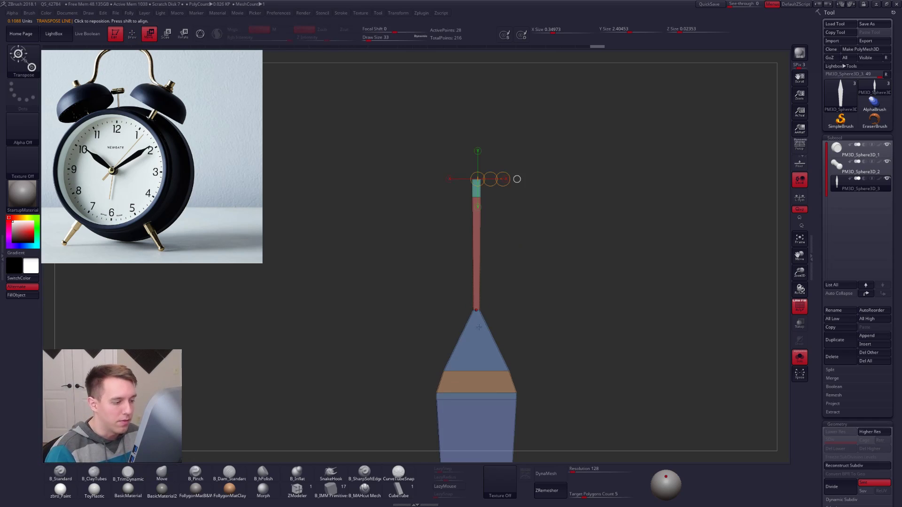
left_click_drag(476, 311, 480, 197)
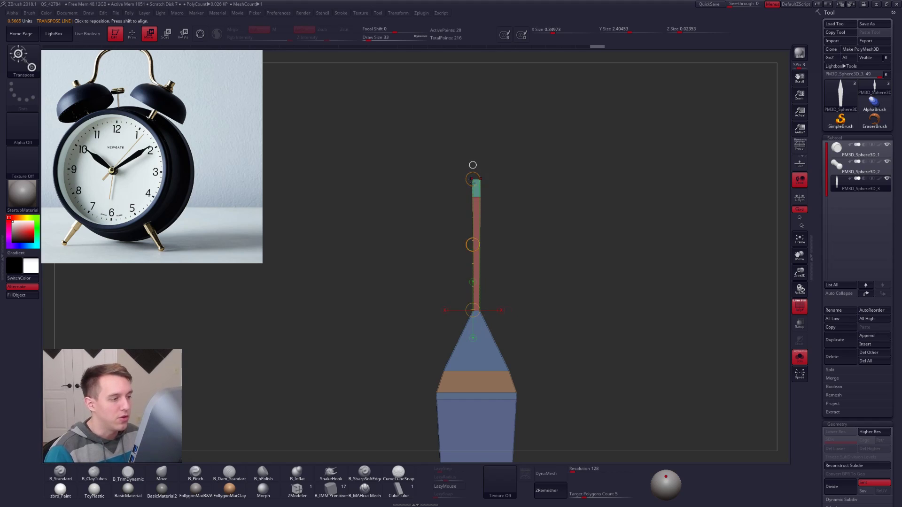
key("q")
mouse_move(553, 287)
left_mouse_down()
mouse_move(446, 261)
mouse_move(522, 261)
mouse_move(522, 278)
left_mouse_up()
key("d")
key("shift+d")
key("shift+f")
Mask the hand's lower body and move the shoulder and spike down to shorten it to a Y size of about 2.28
mouse_move(429, 171)
left_mouse_down("ctrl")
mouse_move(517, 164)
mouse_move(439, 66)
left_mouse_up("ctrl")
left_click(439, 65, "ctrl")
key("w")
left_click_drag(488, 233, 488, 280, "shift")
key("d")
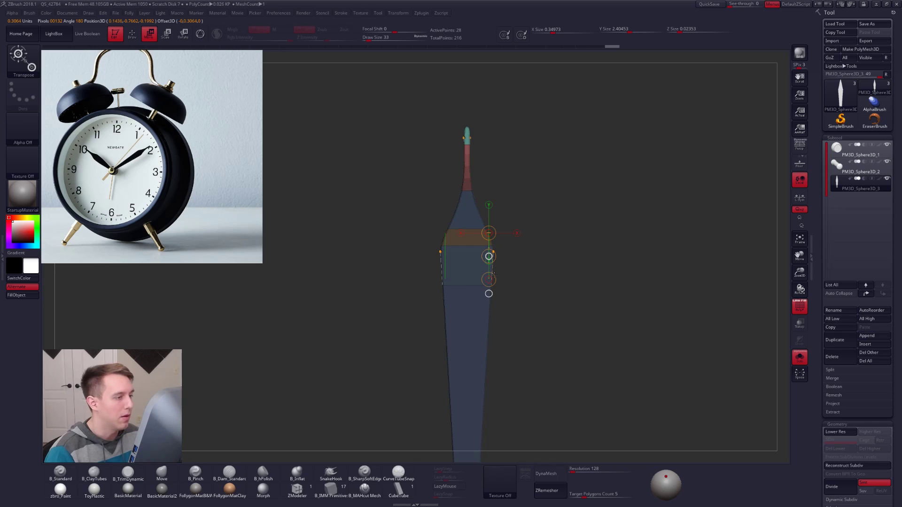
left_click_drag(597, 188, 625, 125, "ctrl")
key("shift+f")
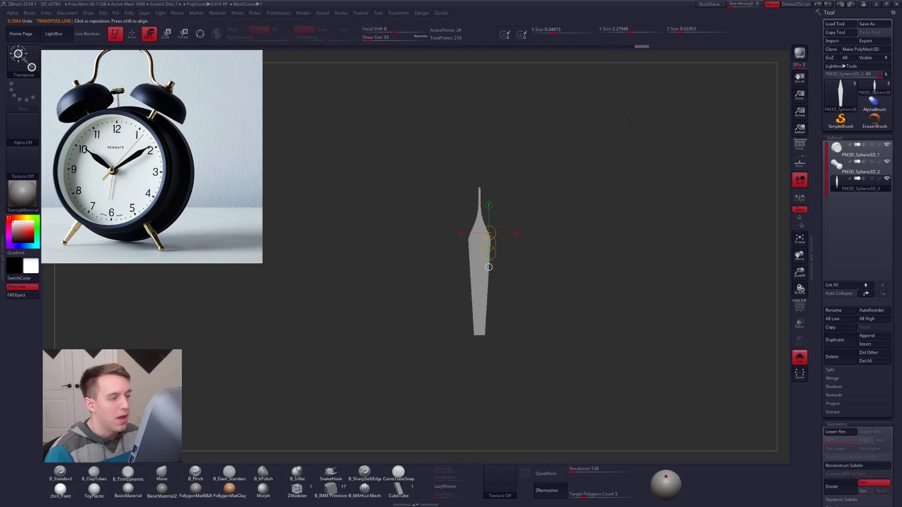
Show the other clock parts again and narrow the hand's lower end with a mask and the Transpose line
key("q")
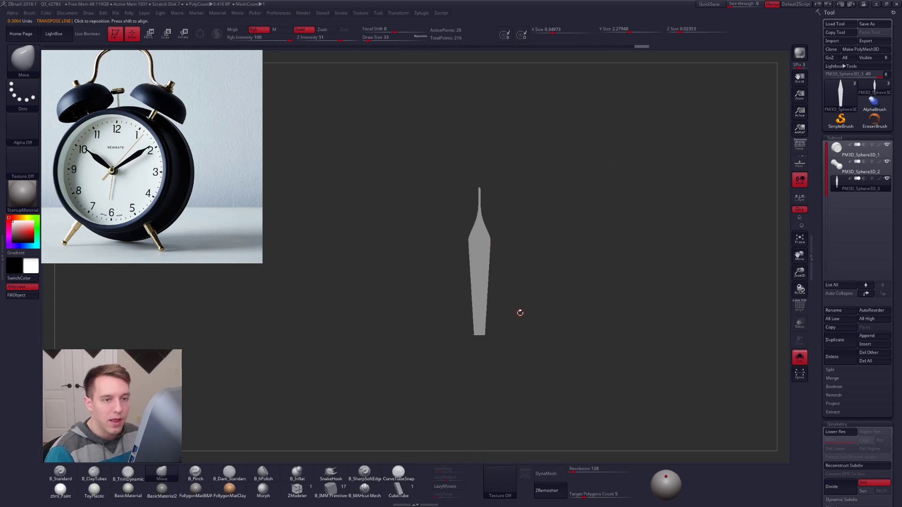
left_click_drag(506, 348, 527, 294)
key("ctrl+shift+s")
left_click_drag(490, 262, 500, 308, "alt")
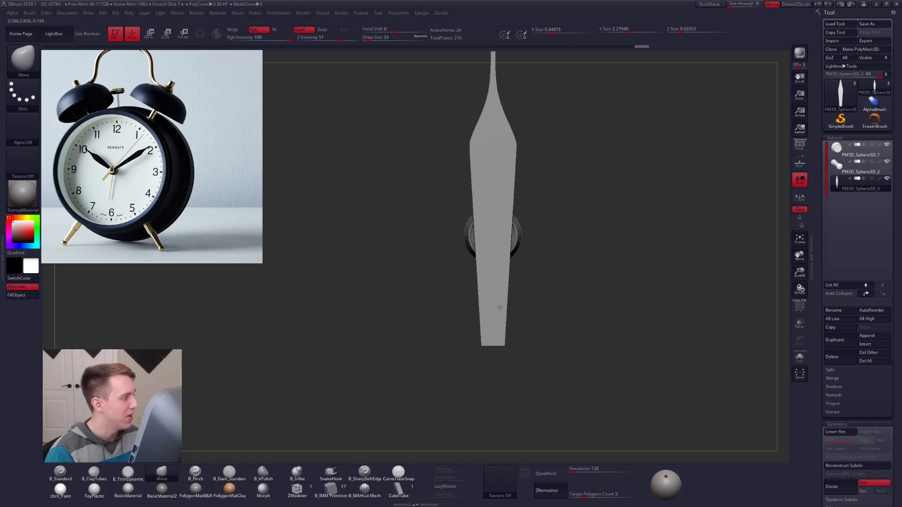
left_click_drag(455, 326, 574, 342, "ctrl")
left_click(518, 349, "ctrl")
key("w")
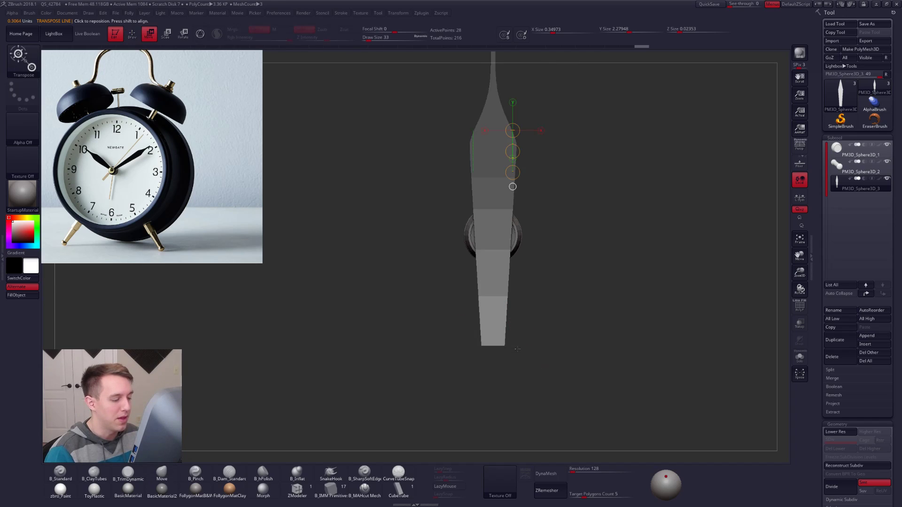
left_click_drag(505, 346, 548, 346)
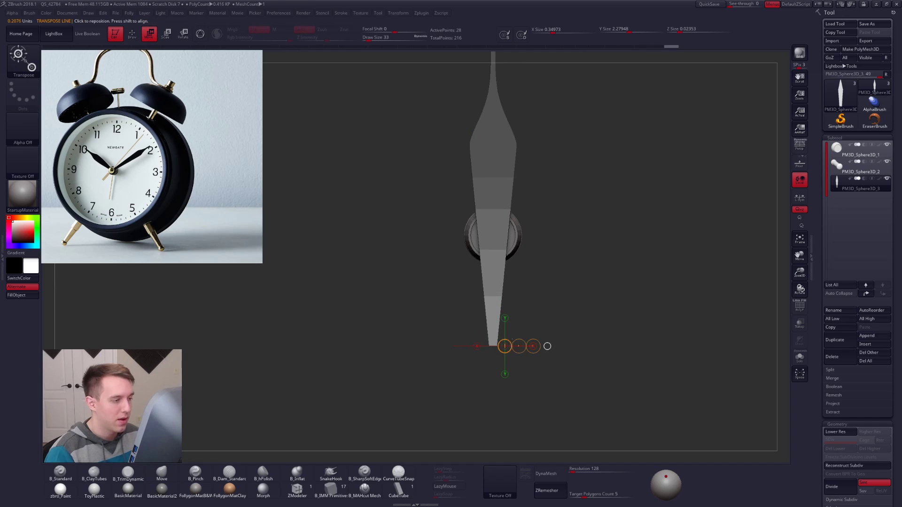
key("q")
left_click_drag(553, 285, 562, 292, "ctrl")
Scale the whole hand down uniformly to a Y size of about 1.09 in front of the clock body
key("e")
left_click_drag(493, 220, 580, 220, "shift")
mouse_move(422, 215)
left_mouse_down()
mouse_move(501, 250)
mouse_move(510, 212)
left_mouse_up()
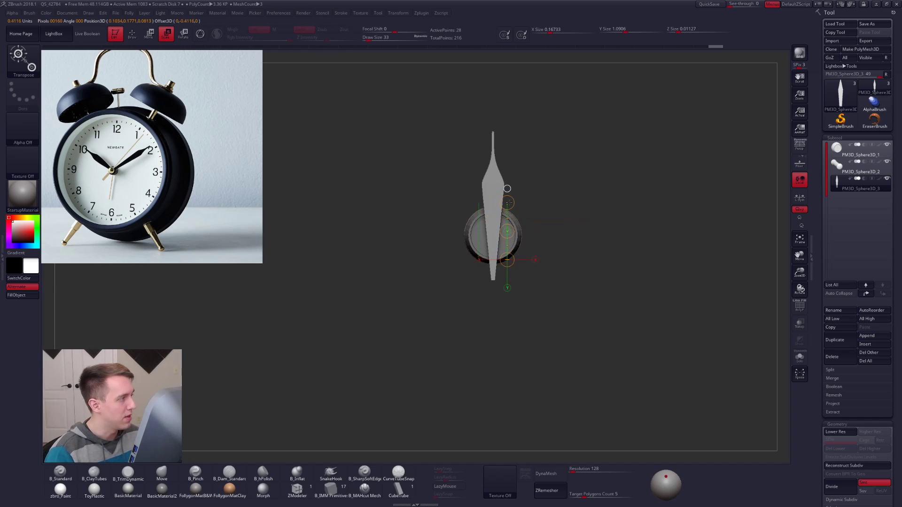
key("q")
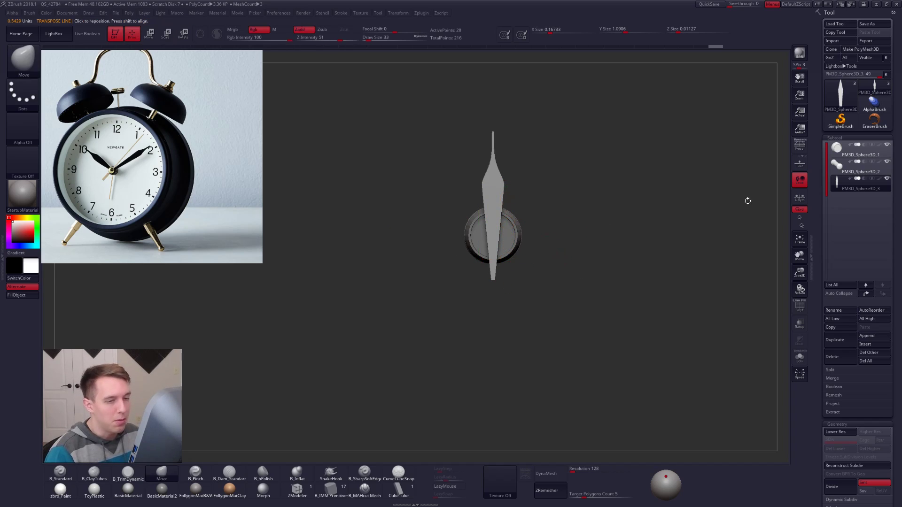
left_click_drag(642, 245, 533, 240)
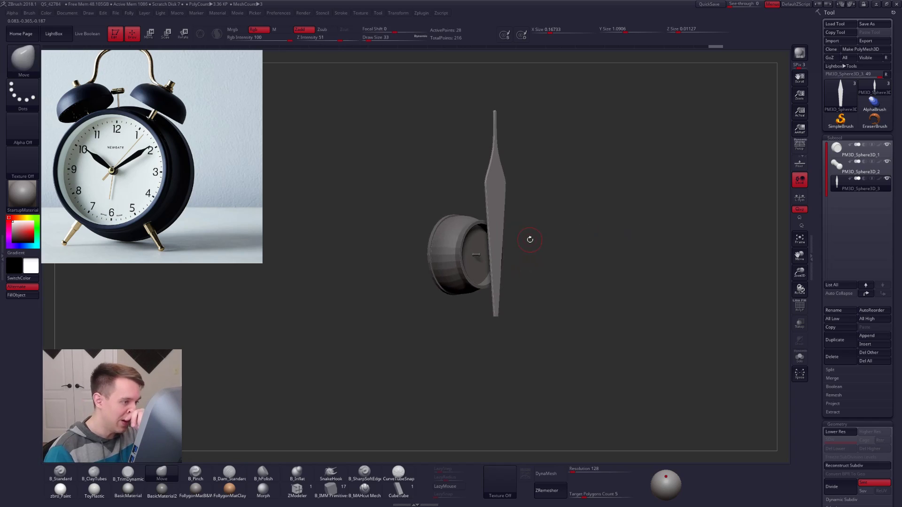
Combine all clock parts into one temporary posing mesh with Transpose Master's TPoseMesh
left_click(854, 153)
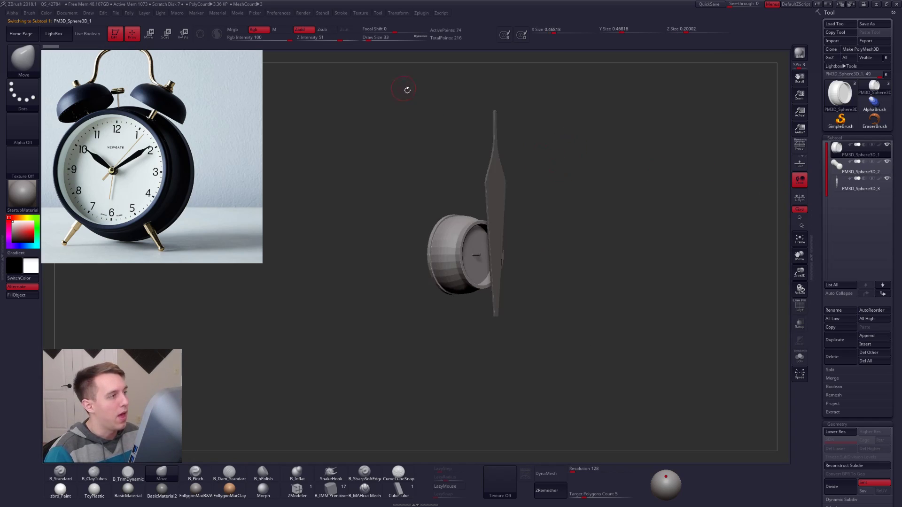
left_click(425, 13)
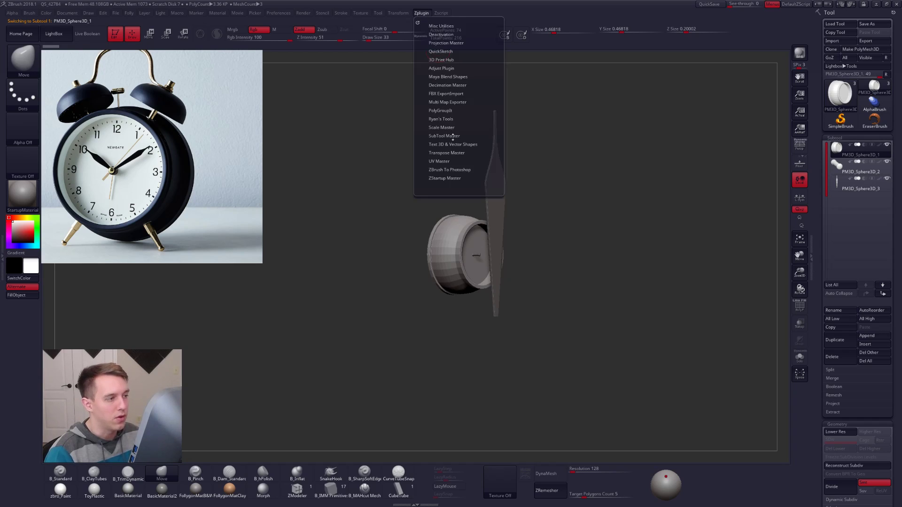
left_click(458, 152)
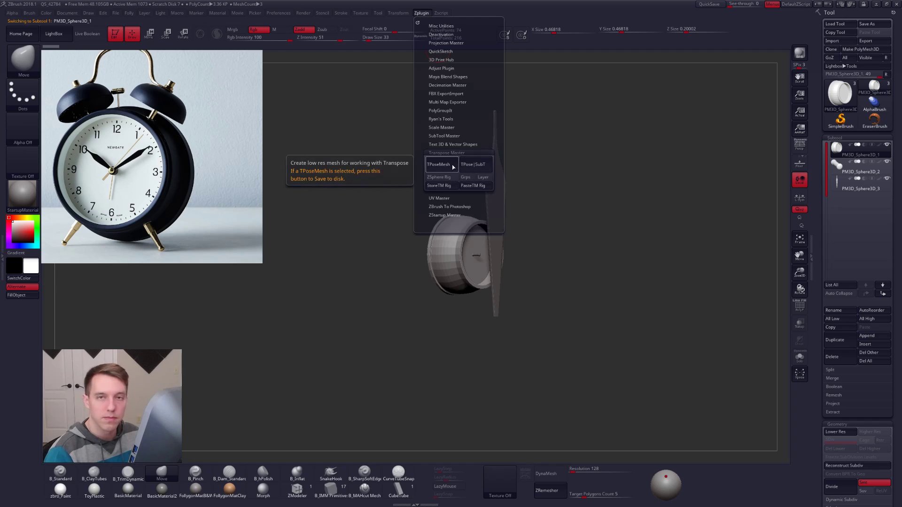
left_click(447, 166)
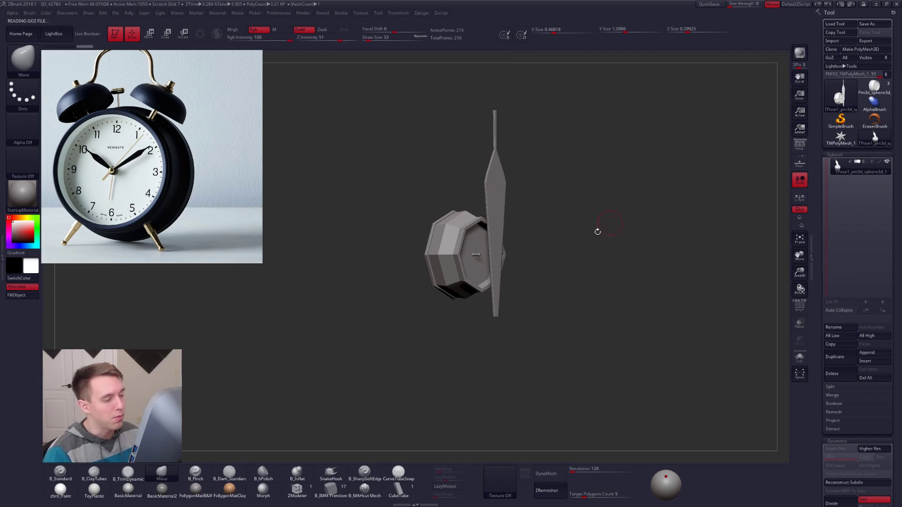
right_click_drag(477, 271, 489, 261, "shift")
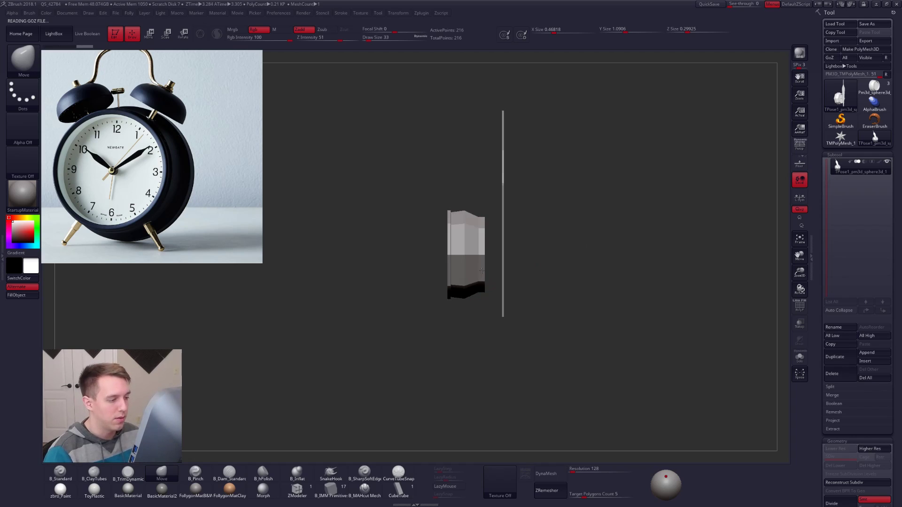
Mask the hand and scale the clock body up around it to an X size of about 1.87
mouse_move(490, 252)
left_mouse_down("ctrl")
mouse_move(413, 338)
mouse_move(491, 292)
mouse_move(490, 263)
left_mouse_up("ctrl")
right_click_drag(511, 299, 561, 302, "shift")
key("e")
key("shift+f")
mouse_move(449, 256)
left_mouse_down()
mouse_move(530, 255)
mouse_move(611, 274)
mouse_move(475, 324)
left_mouse_up()
right_click_drag(474, 324, 489, 282)
mouse_move(489, 282)
right_mouse_down()
mouse_move(517, 290)
mouse_move(507, 226)
right_mouse_up()
Shift the clock body in depth until the dial sits just behind the hand, and clear the mask
key("w")
mouse_move(477, 260)
left_mouse_down()
mouse_move(558, 296)
mouse_move(566, 261)
mouse_move(480, 260)
left_mouse_up()
right_click_drag(512, 286, 475, 282, "shift")
key("q")
left_click_drag(600, 247, 615, 264, "ctrl")
mouse_move(417, 101)
right_mouse_down("ctrl")
mouse_move(416, 135)
mouse_move(459, 142)
right_mouse_up("ctrl")
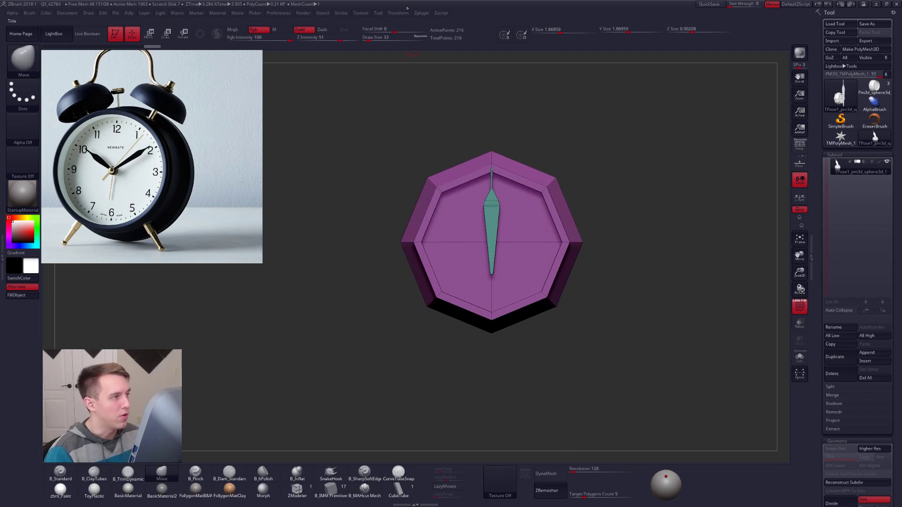
Transfer the posed mesh back to the original subtools with Transpose Master's TPose|SubT
left_click(423, 14)
left_click(469, 164)
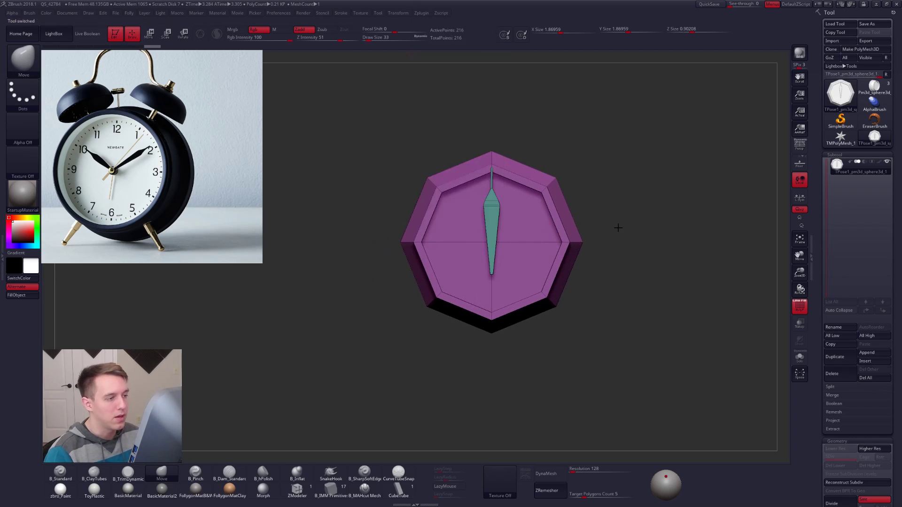
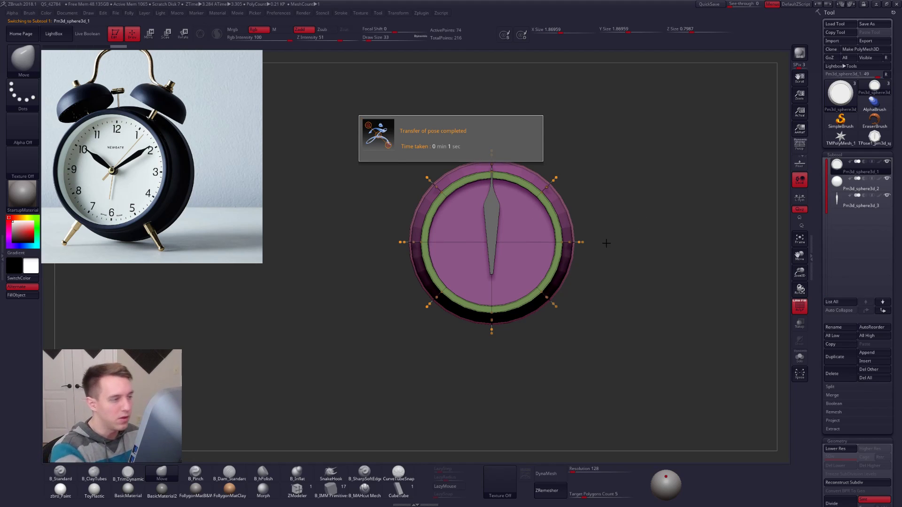
mouse_move(502, 325)
left_mouse_down()
mouse_move(571, 329)
mouse_move(519, 328)
left_mouse_up()
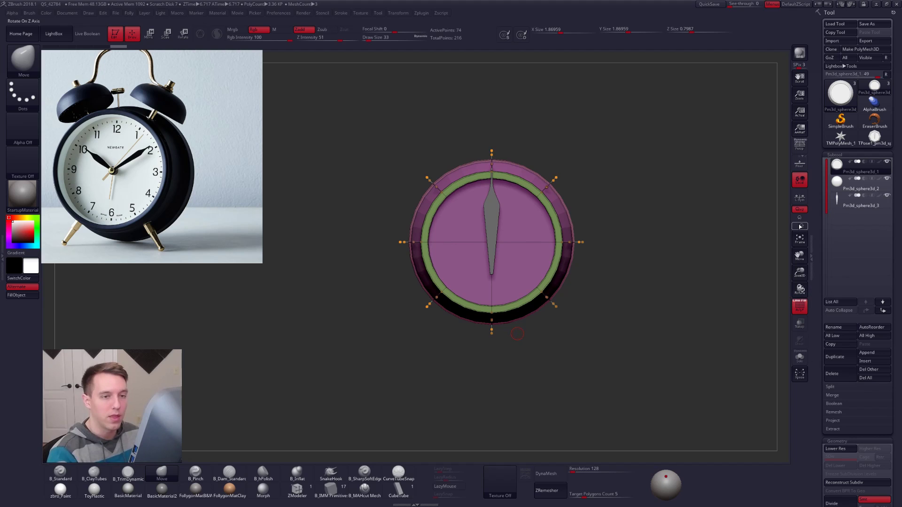
key("alt+Tab")
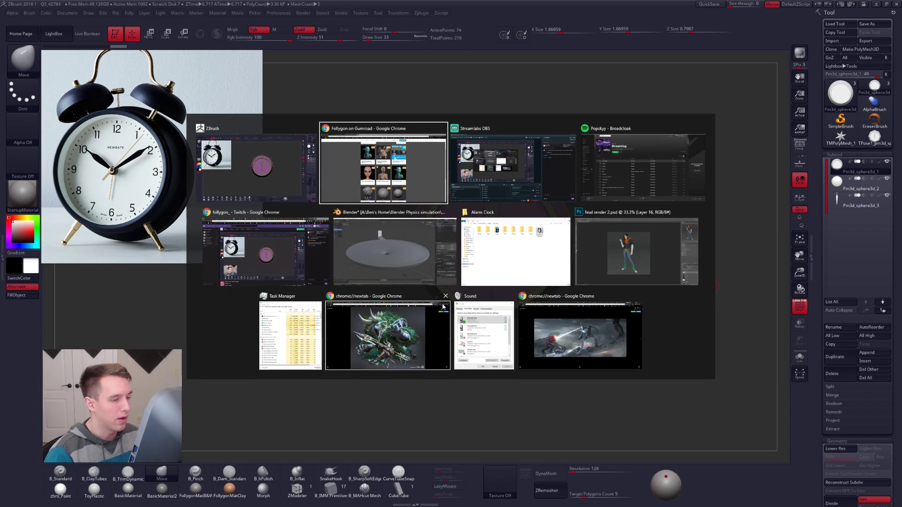
left_click(630, 249)
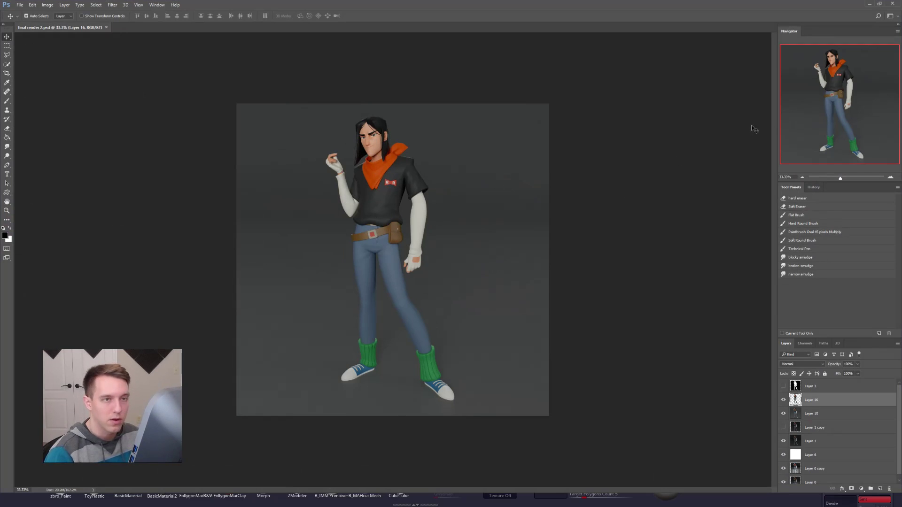
left_click(868, 4)
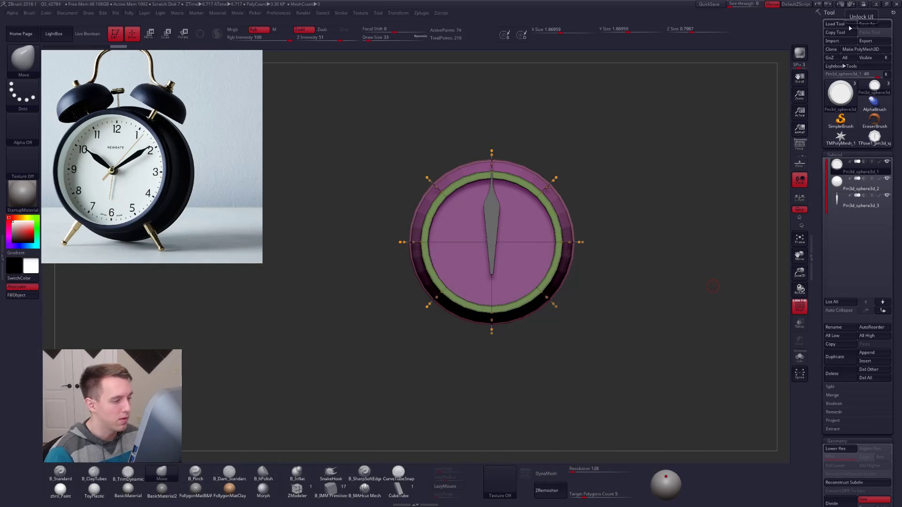
Select the hand subtool and scale it down from its base to a Y size of about 0.69
key("b")
key("m")
key("v")
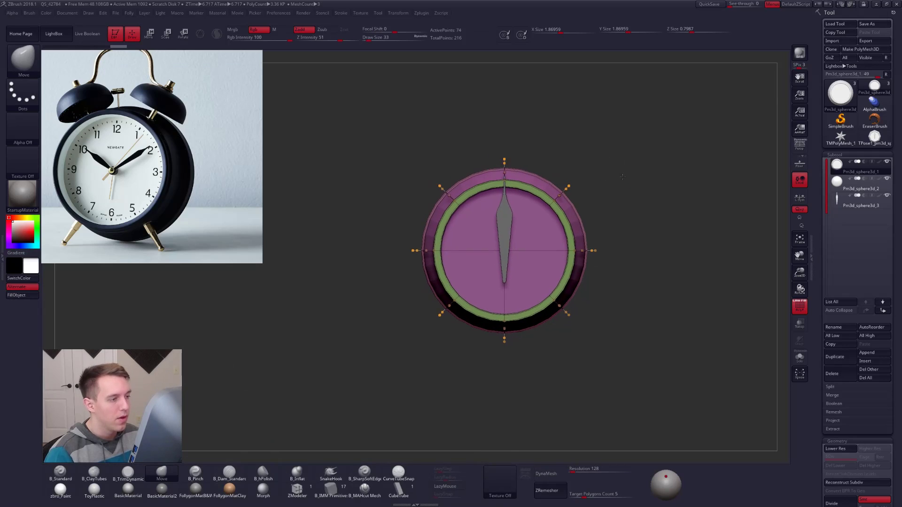
key("f")
left_click(507, 154, "alt")
right_click_drag(507, 155, 487, 212, "alt")
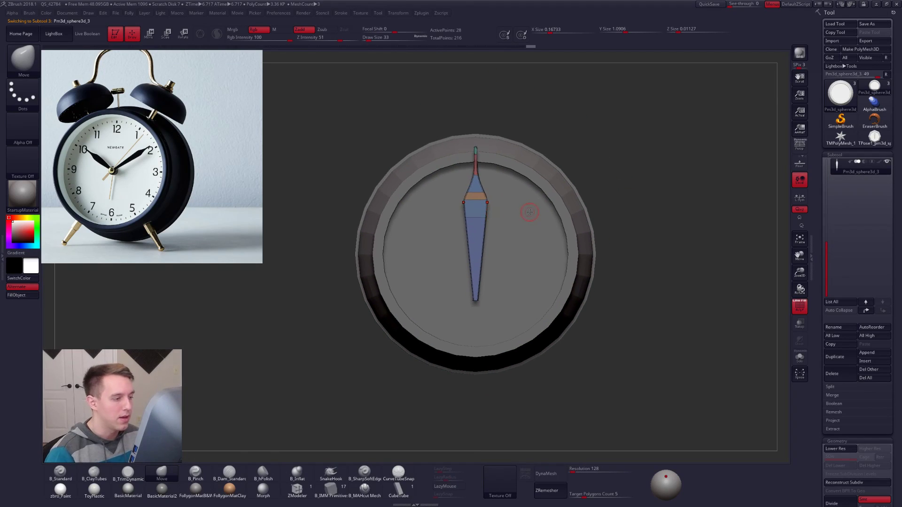
key("e")
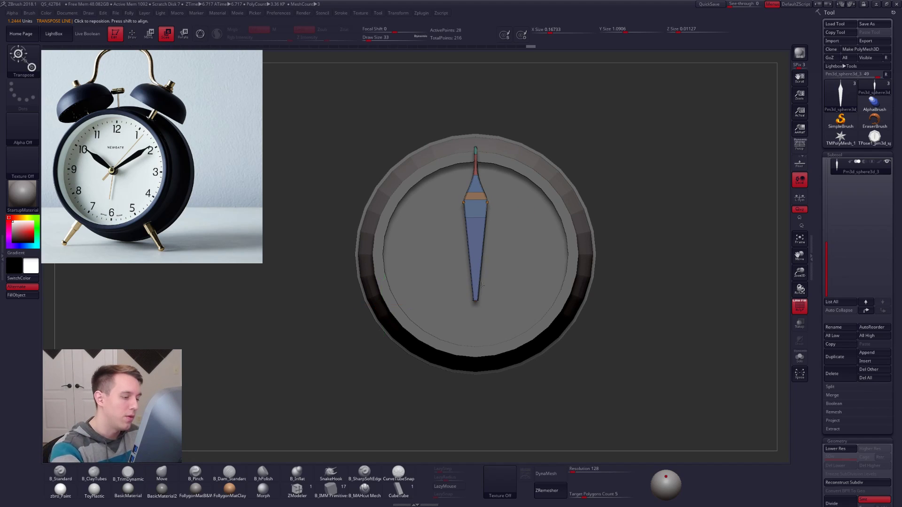
right_click_drag(480, 284, 483, 312, "alt")
mouse_move(476, 301)
left_mouse_down()
mouse_move(565, 302)
mouse_move(533, 301)
left_mouse_up()
Move the hand straight up until its lower tip sits on the dial's center pin
key("w")
left_click_drag(477, 251, 477, 347, "shift")
left_click_drag(477, 300, 487, 214)
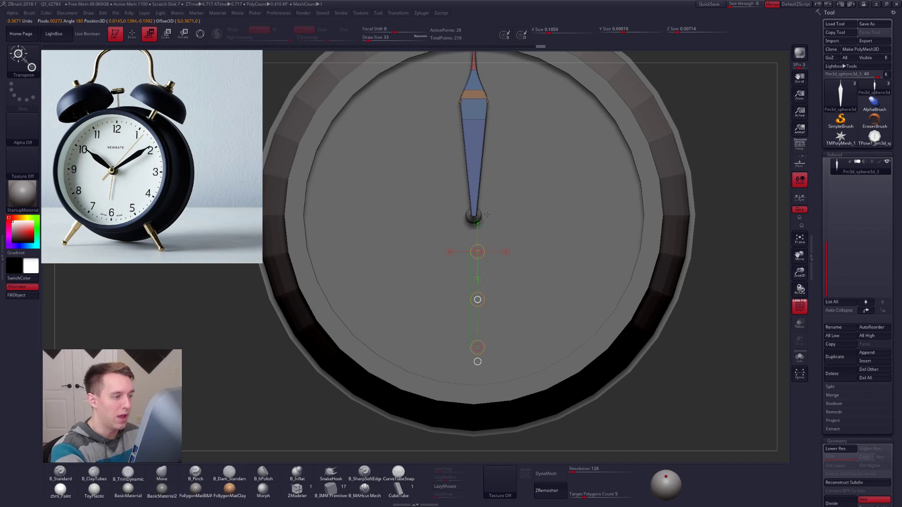
Scale the hand down further from its lower tip to a Y size of about 0.595
right_click_drag(486, 215, 498, 294, "alt")
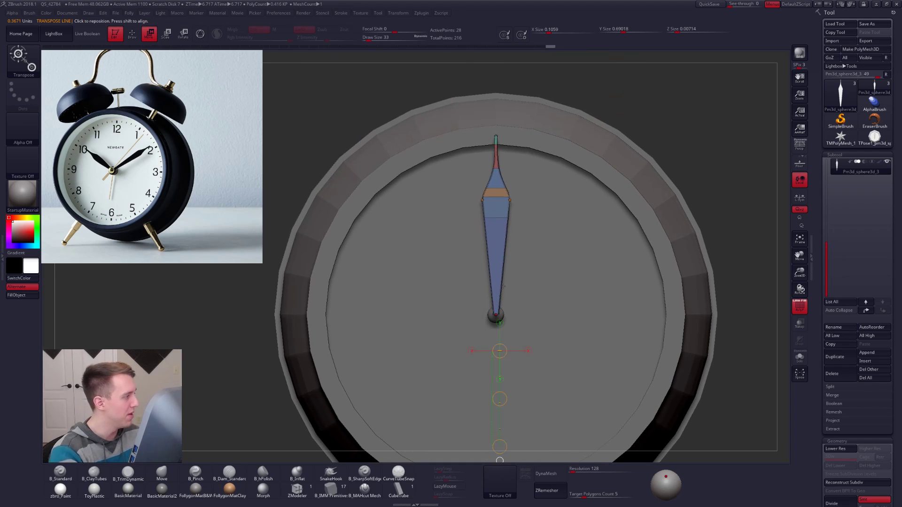
key("e")
mouse_move(497, 315)
left_mouse_down("shift")
mouse_move(553, 314)
mouse_move(533, 314)
left_mouse_up("shift")
Thicken the hand to a Z size of about 0.01 and move it back in depth onto the center pin
mouse_move(530, 298)
right_mouse_down()
mouse_move(474, 286)
mouse_move(497, 301)
right_mouse_up()
key("w")
left_click_drag(499, 300, 564, 300, "shift")
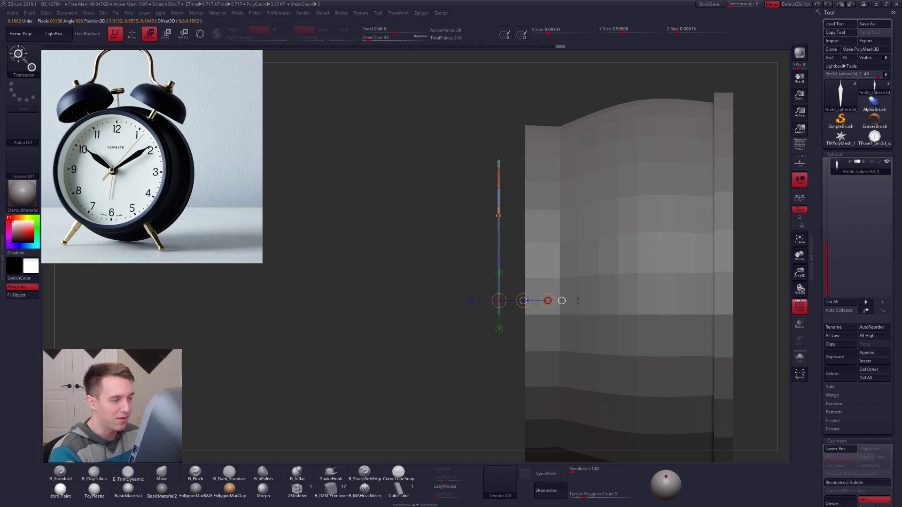
mouse_move(555, 296)
right_mouse_down()
mouse_move(542, 336)
mouse_move(556, 300)
right_mouse_up()
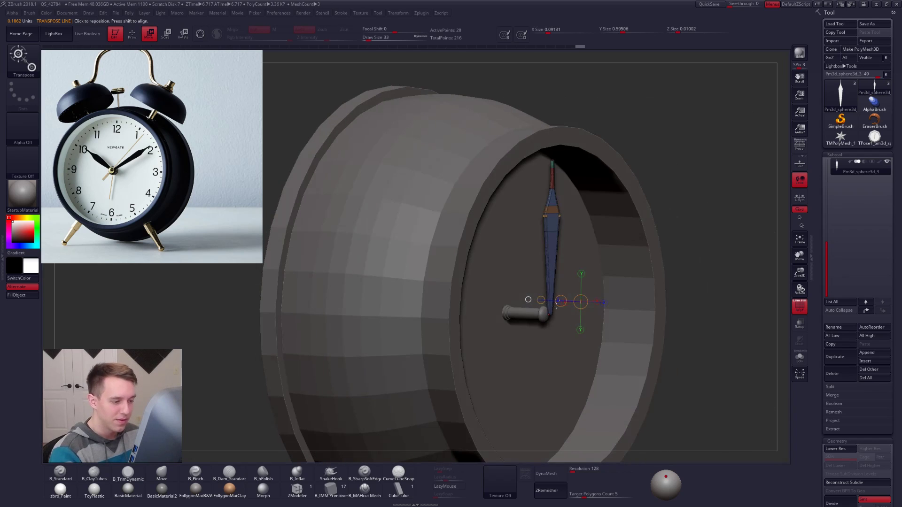
left_click_drag(557, 301, 524, 317)
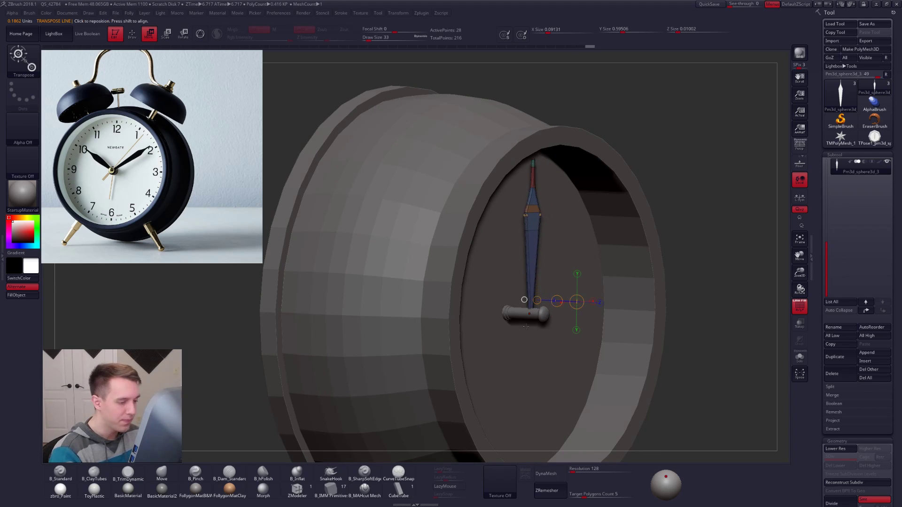
Select and isolate the center pin subtool and lasso-mask its ringed rear end
left_click(535, 322, "alt")
left_click(533, 316, "alt")
key("q")
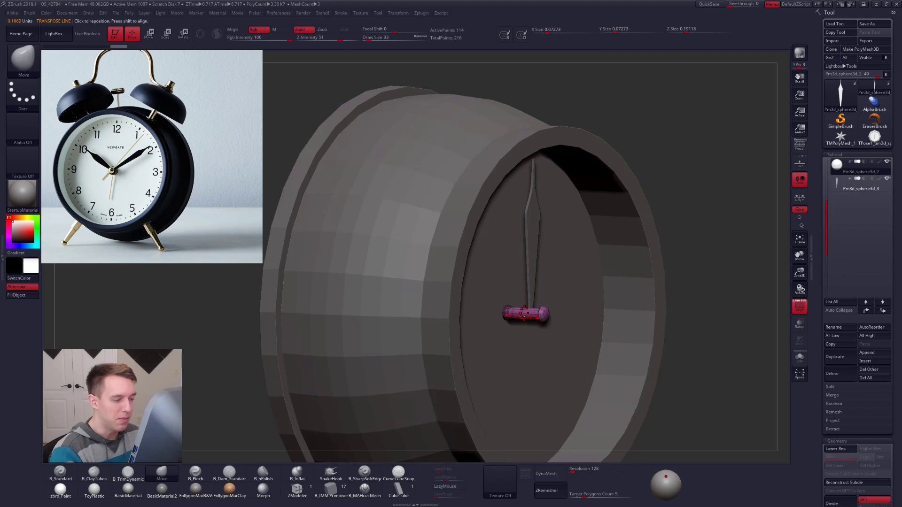
key("ctrl+shift+s")
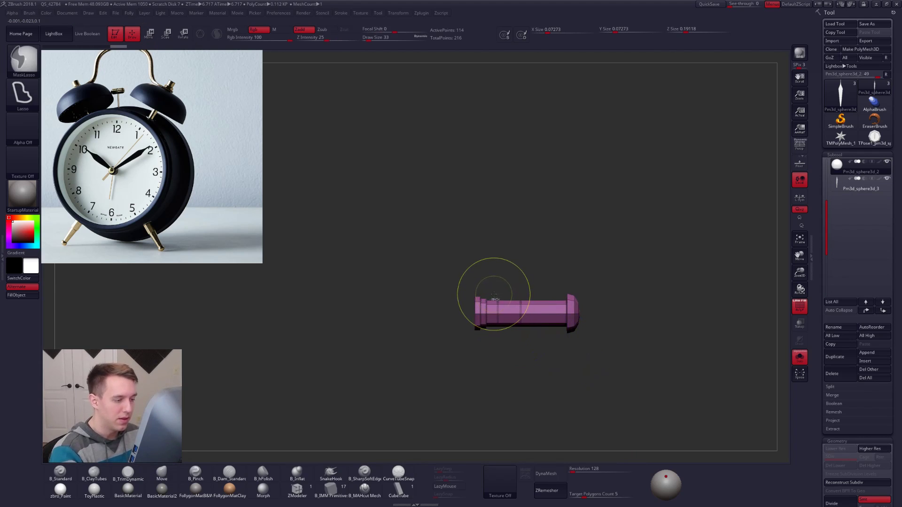
left_click_drag(495, 295, 501, 349, "ctrl")
mouse_move(510, 286)
left_mouse_down("ctrl")
mouse_move(582, 362)
mouse_move(507, 379)
left_mouse_up("ctrl")
Move the pin's unmasked front end back to shorten the pin to a Z size of about 0.124
key("w")
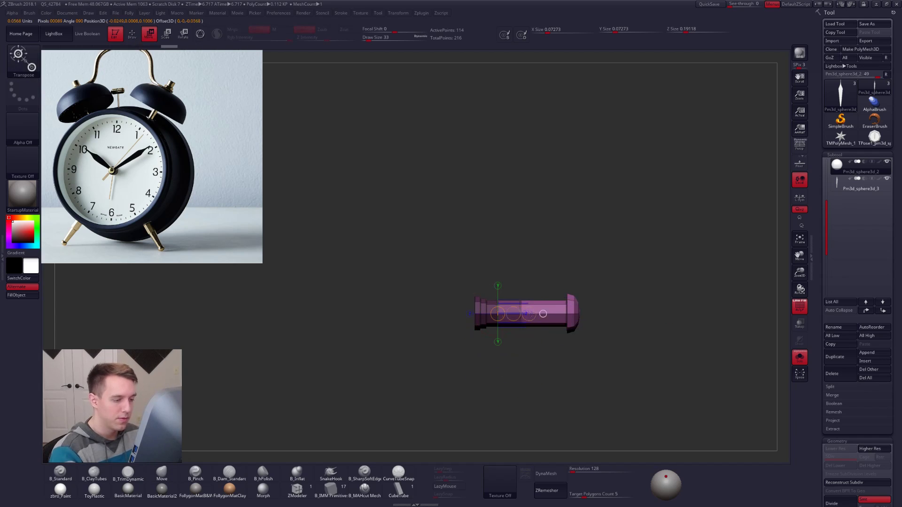
mouse_move(497, 327)
left_mouse_down()
mouse_move(612, 326)
mouse_move(581, 325)
mouse_move(583, 316)
left_mouse_up()
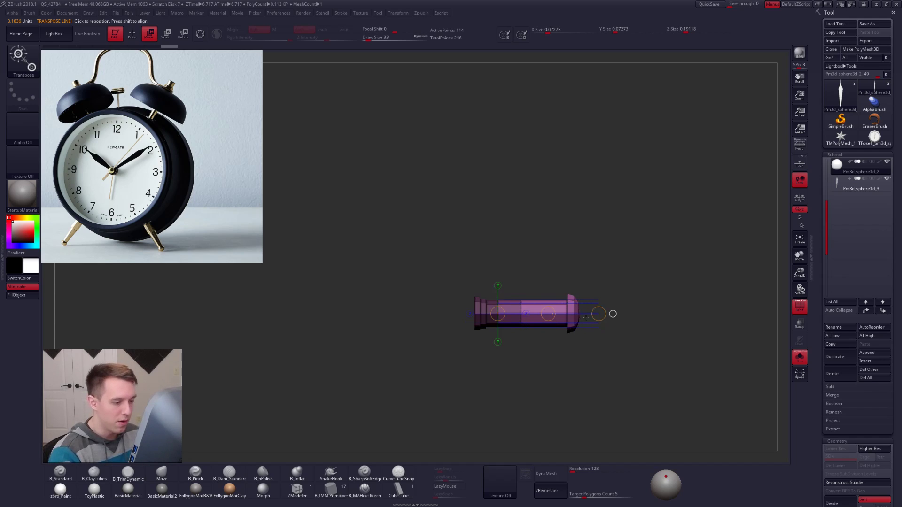
mouse_move(548, 314)
left_mouse_down()
mouse_move(472, 305)
mouse_move(519, 376)
left_mouse_up()
key("q")
key("w")
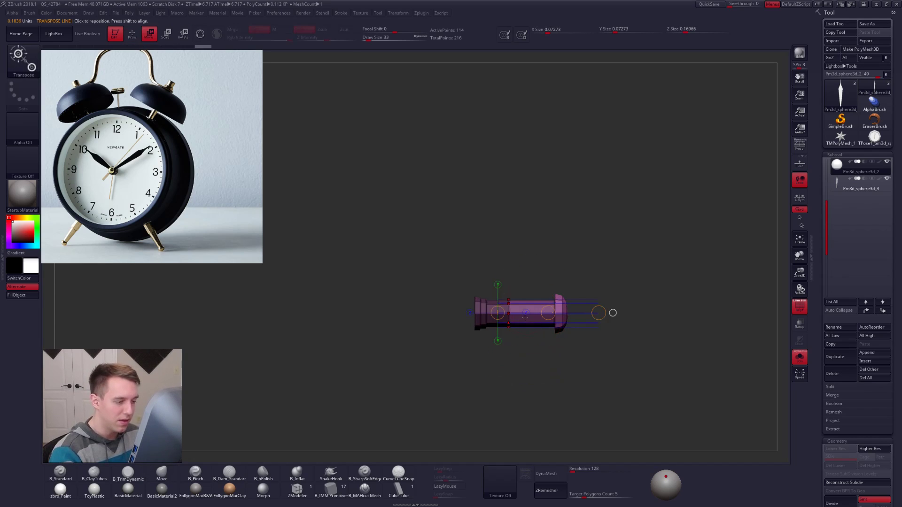
left_click_drag(527, 309, 553, 315)
Clear the pin's mask, turn on the smooth subdivision preview, hide the polyframe and show all subtools again
key("q")
left_click(592, 316, "ctrl")
key("d")
key("shift+f")
key("ctrl+shift+s")
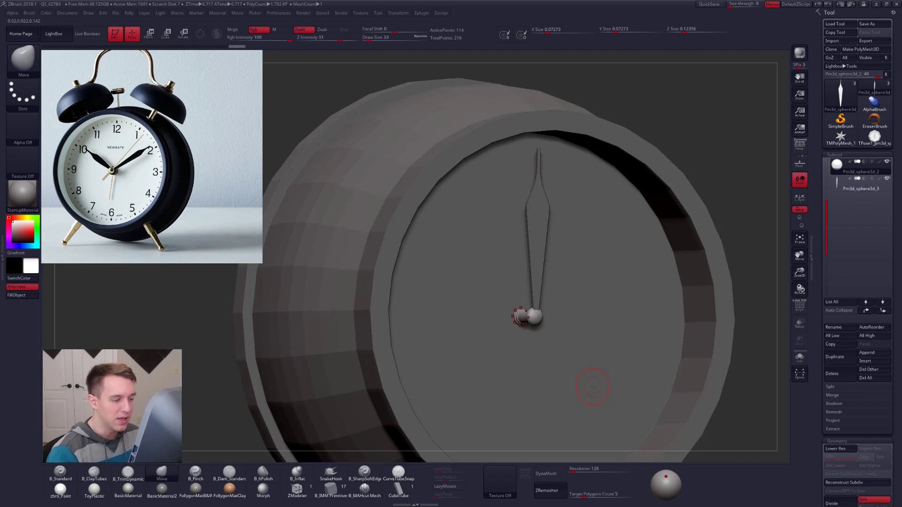
Switch to Blender, play the marble maze physics simulation and return it to the first frame
key("alt+Tab")
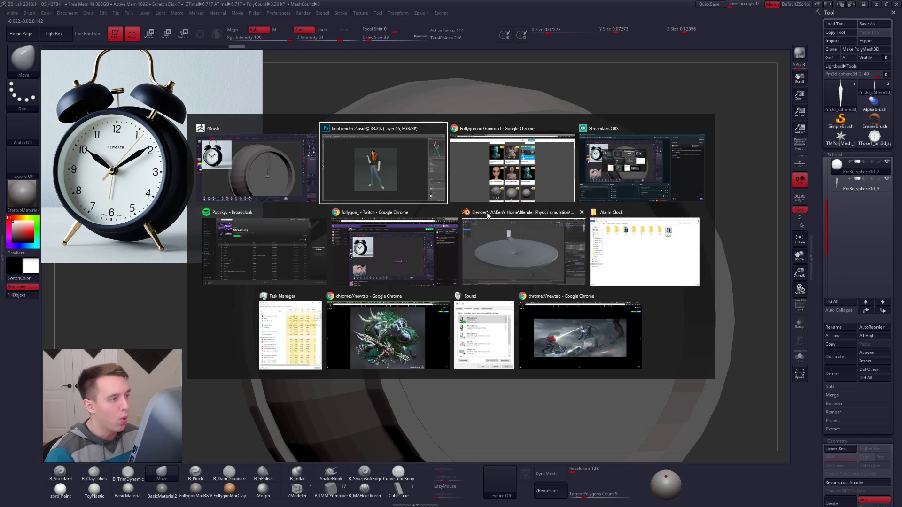
left_click(495, 238)
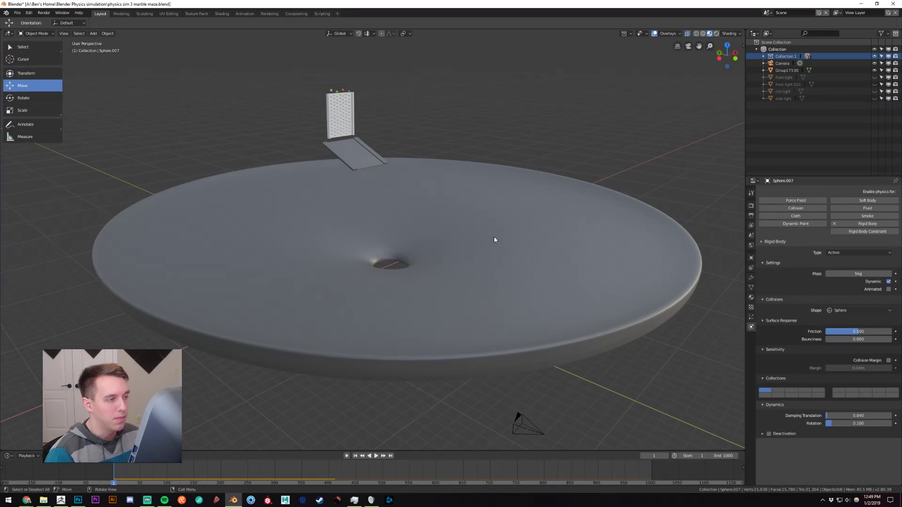
middle_click_drag(399, 189, 406, 199)
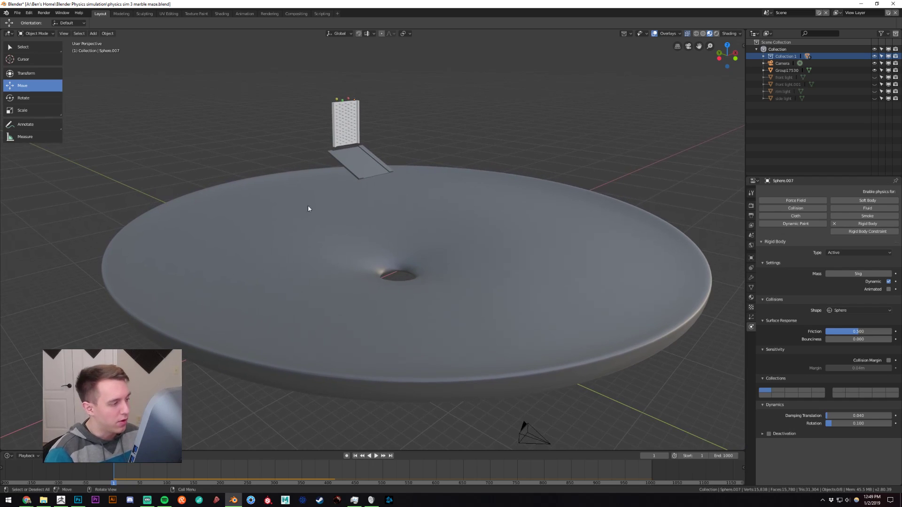
left_click(376, 456)
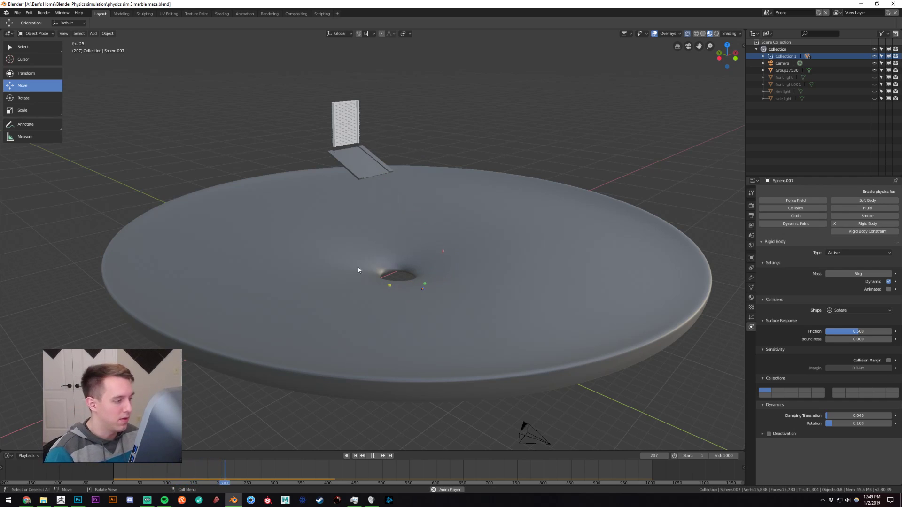
left_click(369, 456)
left_click(355, 456)
Select the yellow marble above the peg board and raise it high above the other marbles
middle_click_drag(380, 189, 368, 169)
scroll(369, 135, "up", 6)
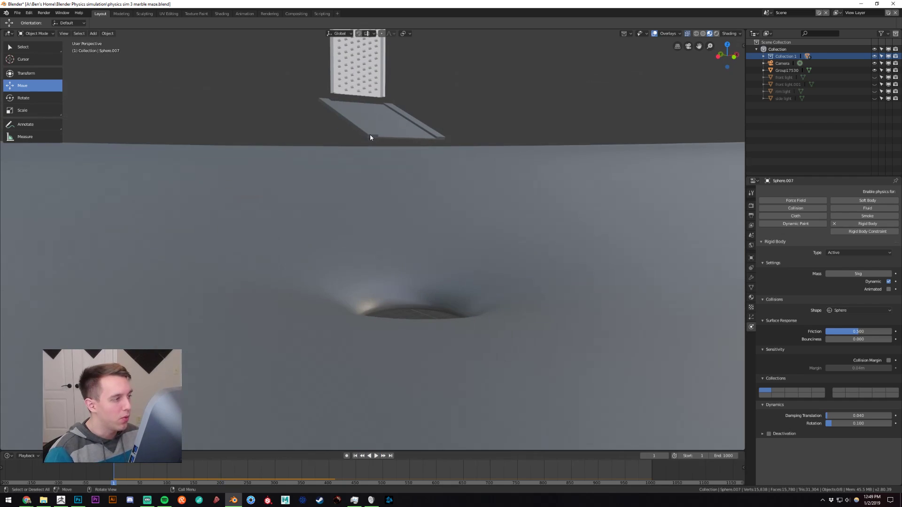
middle_click_drag(370, 134, 366, 333, "shift")
middle_click_drag(367, 106, 368, 228, "shift")
scroll(370, 229, "up", 2)
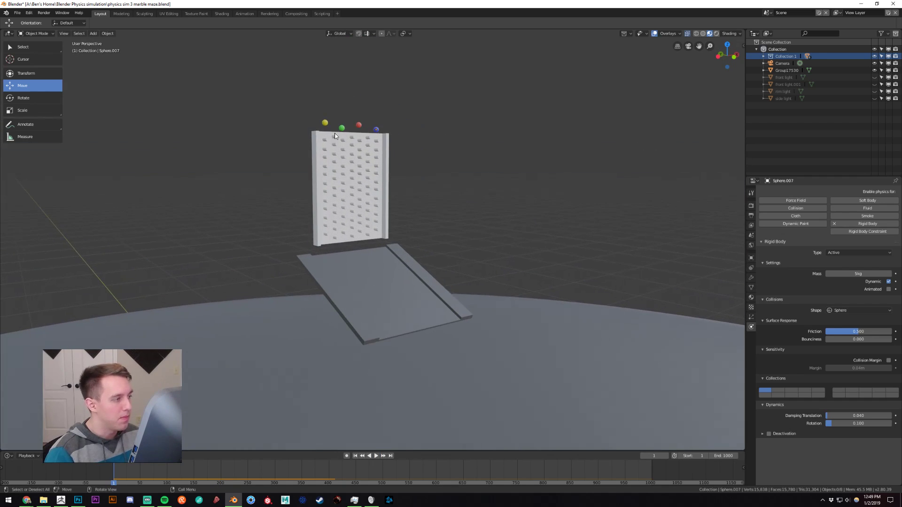
left_click(341, 128)
left_click(427, 189)
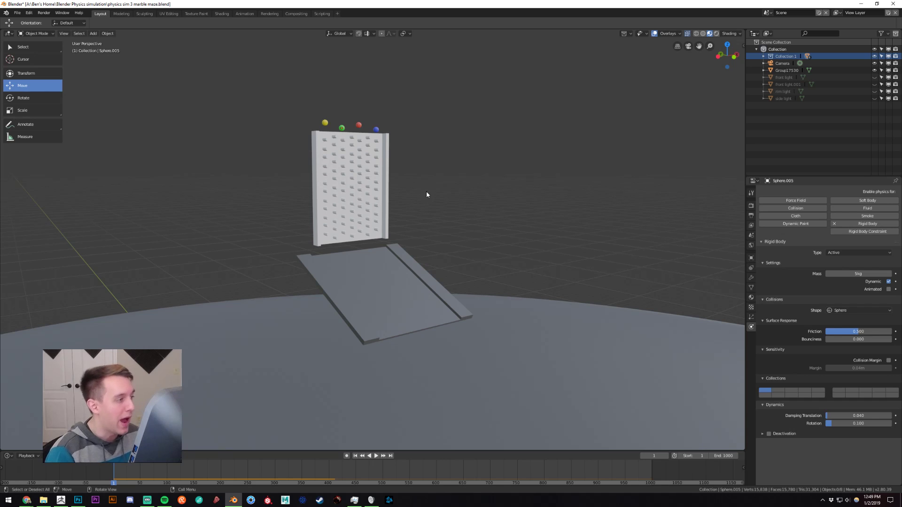
left_click(325, 122)
scroll(375, 207, "down", 3)
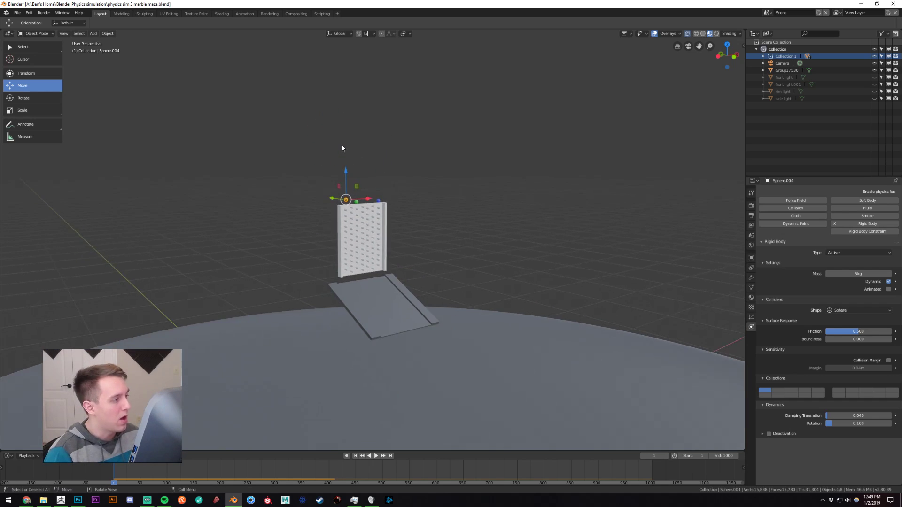
left_click_drag(345, 181, 350, 40)
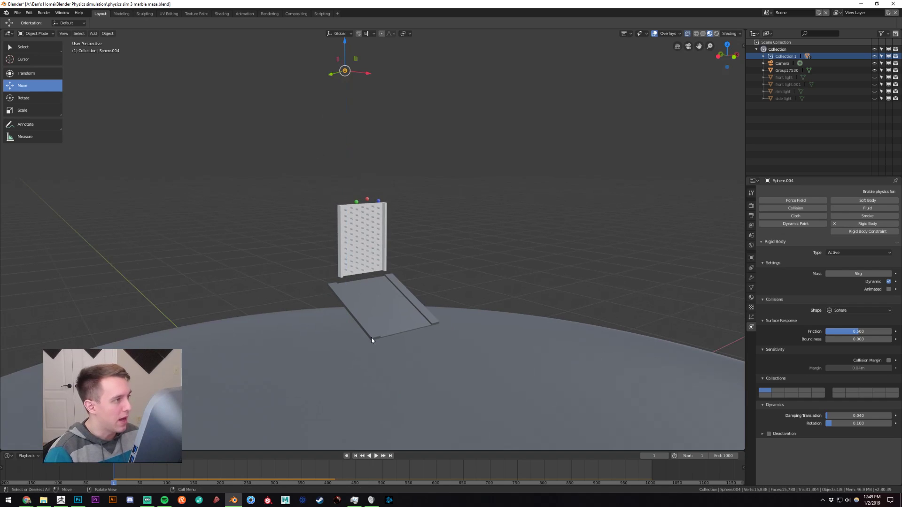
Play the simulation with the raised yellow marble, stop it and rewind to frame 1
left_click(375, 456)
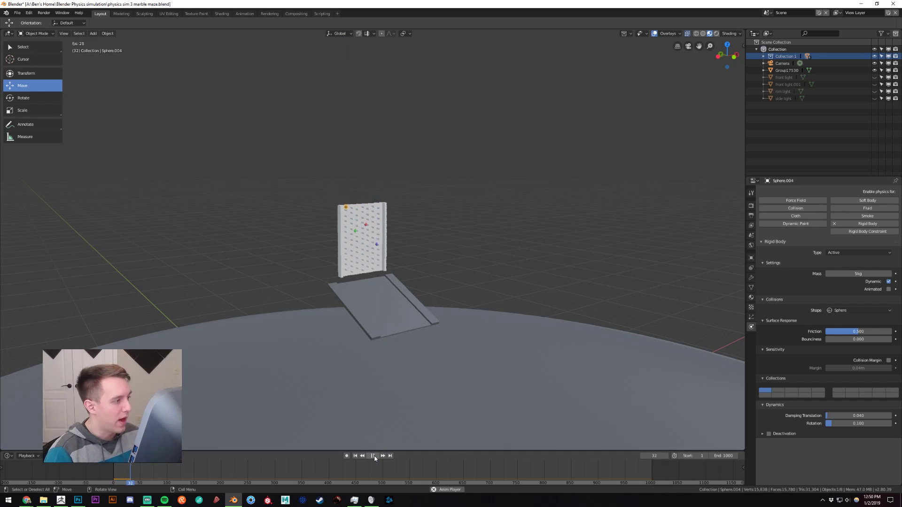
left_click(375, 455)
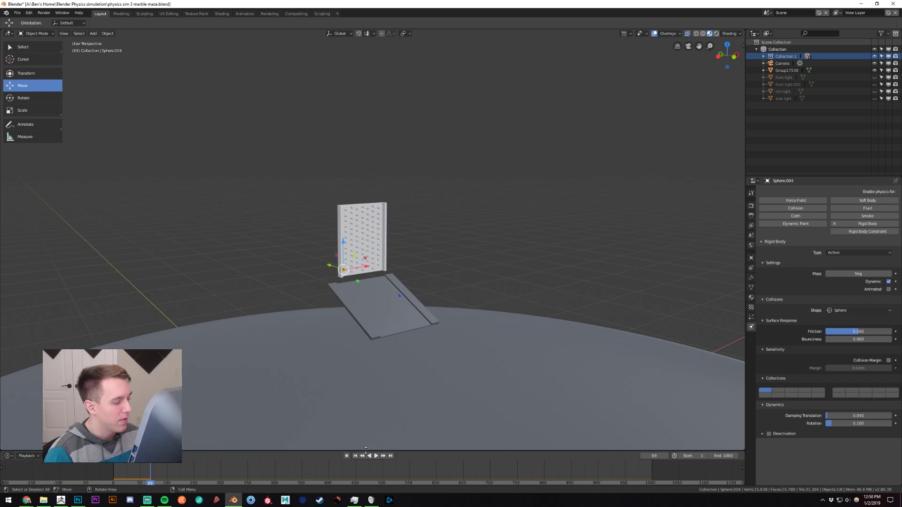
left_click(356, 456)
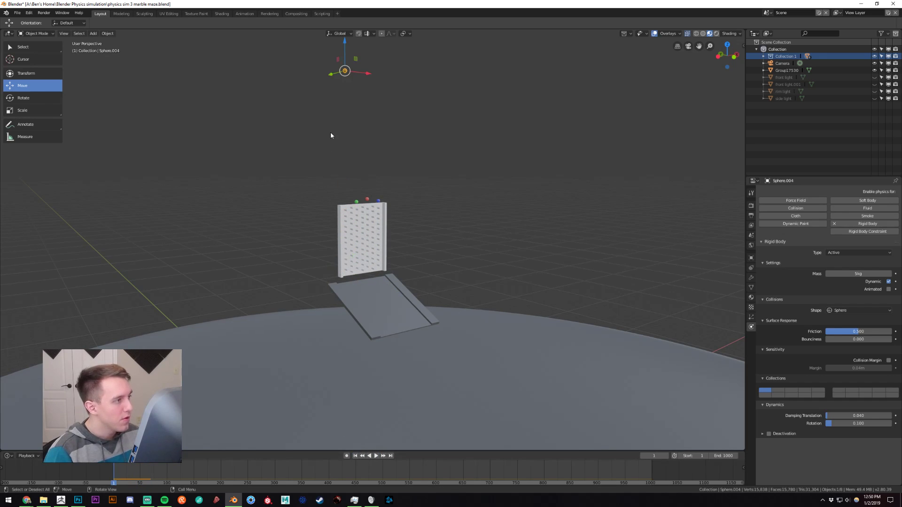
Undo the yellow marble's move and switch back to ZBrush
key("ctrl+z")
key("ctrl+z")
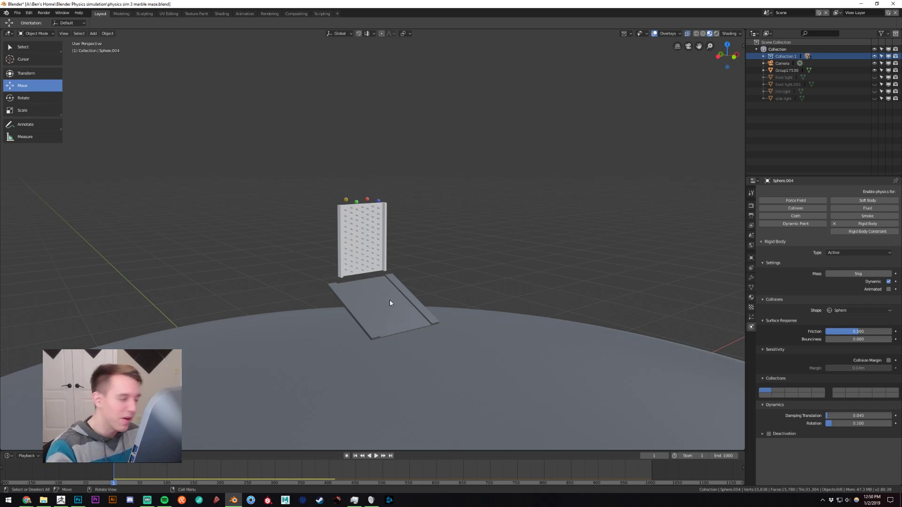
scroll(438, 251, "down", 5)
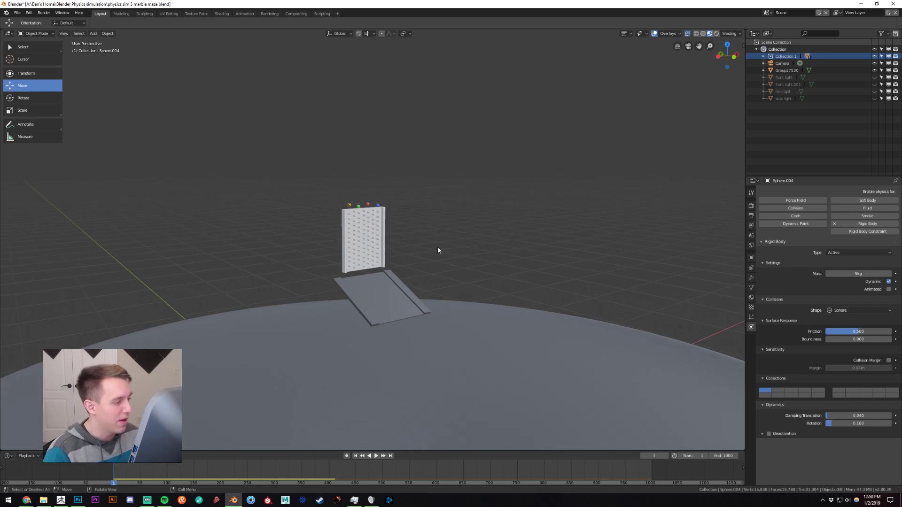
scroll(426, 214, "up", 3)
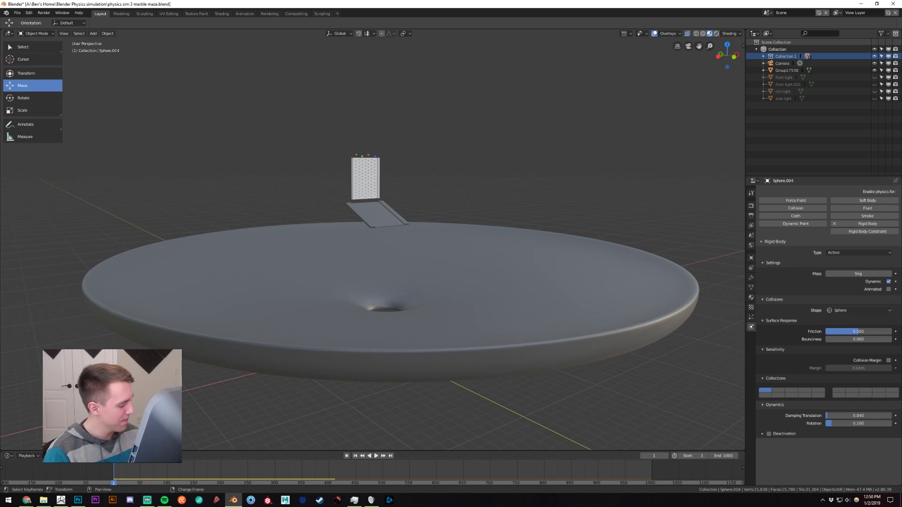
left_click(63, 500)
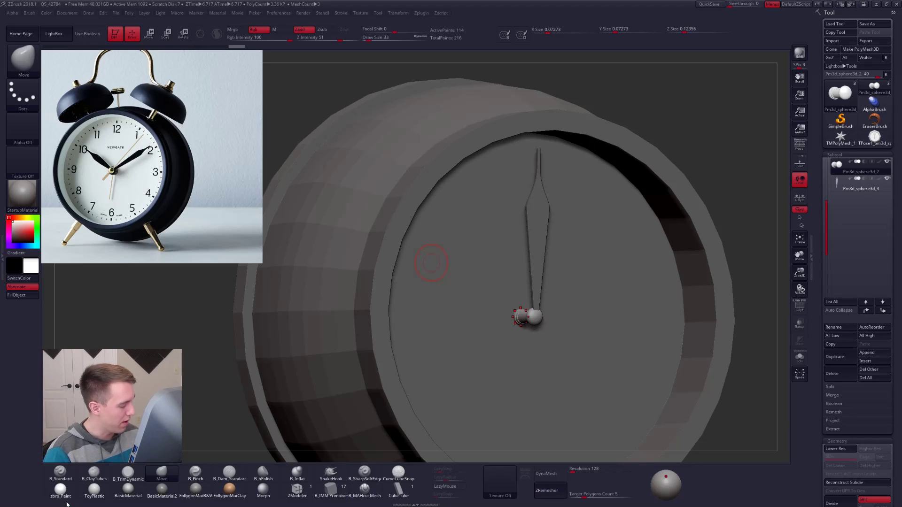
Select the clock hand subtool and move it back in depth along the shortened center pin
right_click_drag(465, 337, 437, 338)
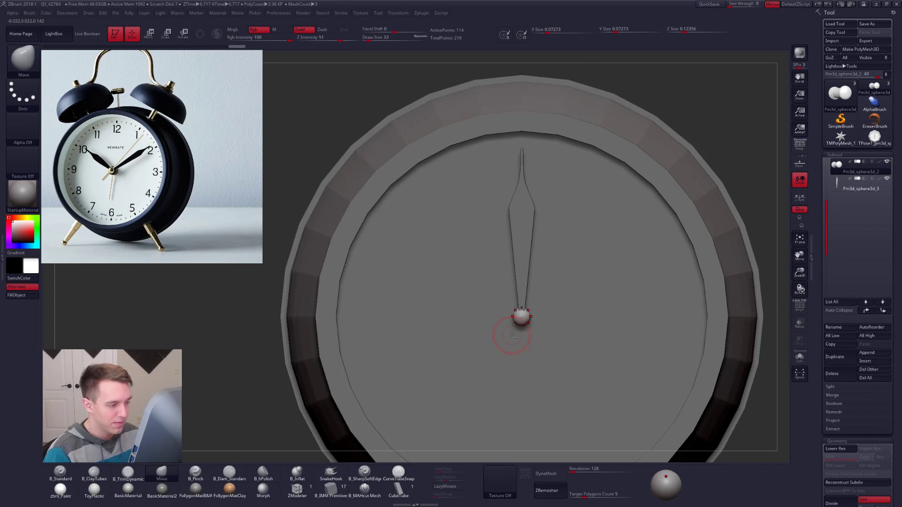
right_click_drag(513, 336, 489, 299, "alt")
left_click(488, 197, "alt")
right_click_drag(488, 197, 557, 220)
key("w")
left_click_drag(523, 216, 489, 213)
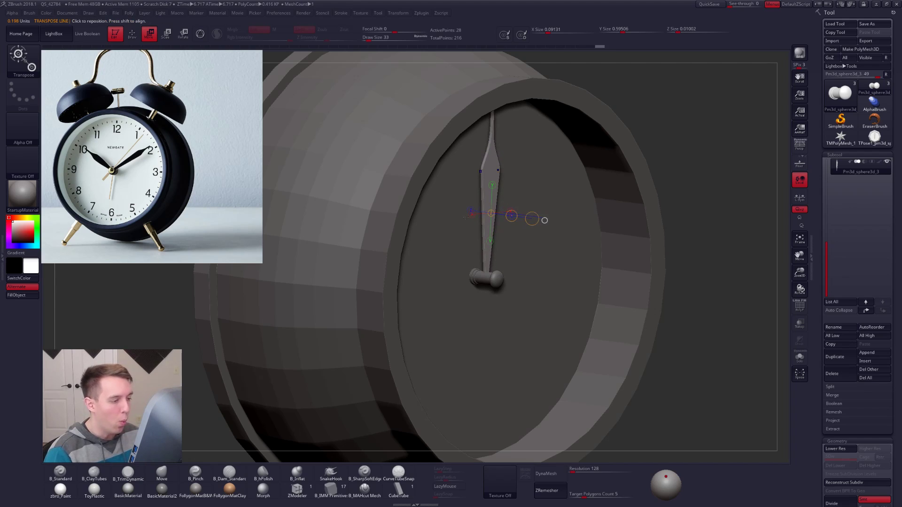
Select the clock's center pin subtool and duplicate it
left_click_drag(473, 276, 458, 271)
key("q")
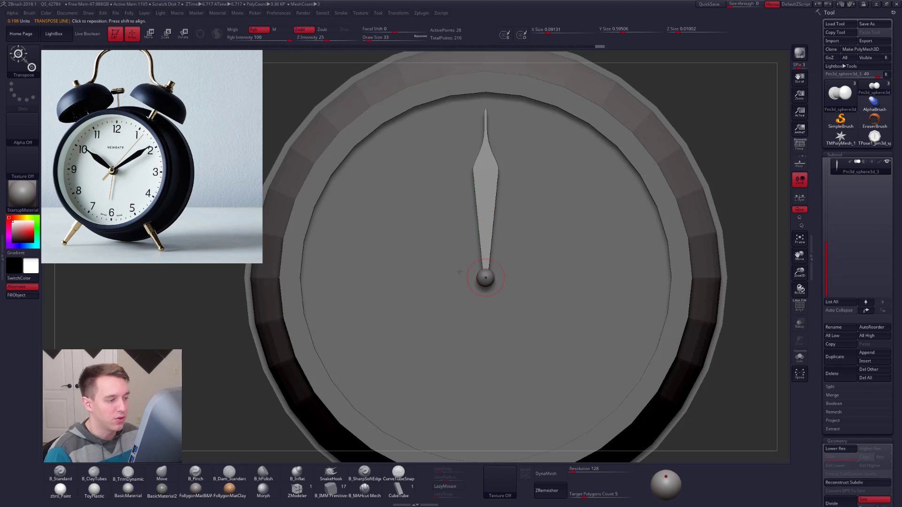
left_click_drag(493, 298, 457, 291)
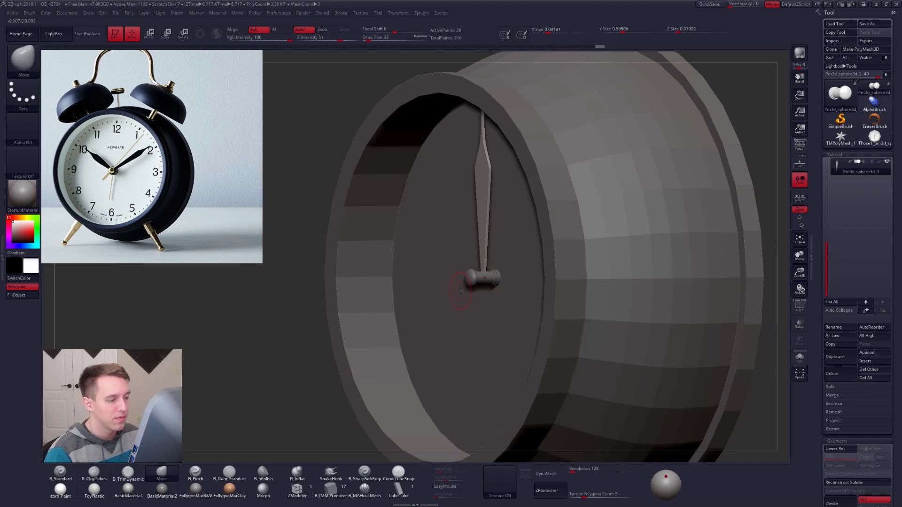
left_click(484, 280, "alt")
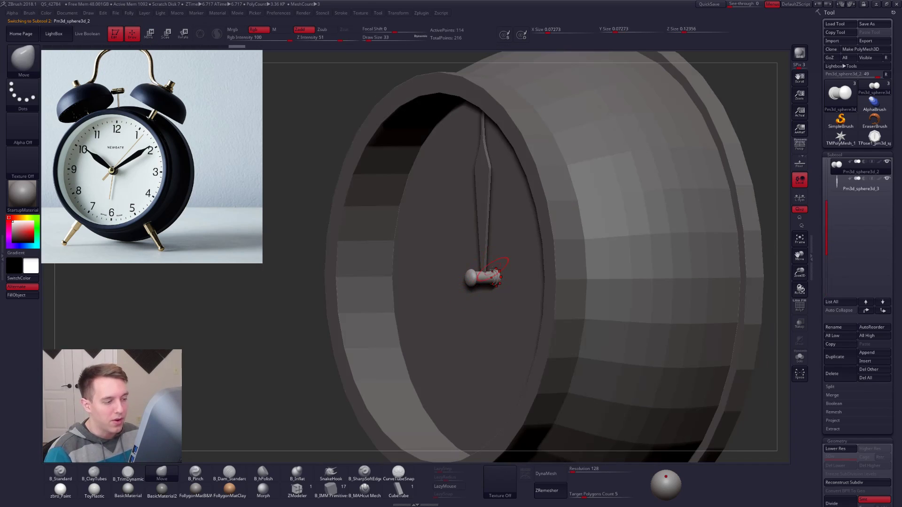
mouse_move(496, 266)
left_mouse_down("alt")
mouse_move(497, 299)
mouse_move(479, 277)
left_mouse_up("alt")
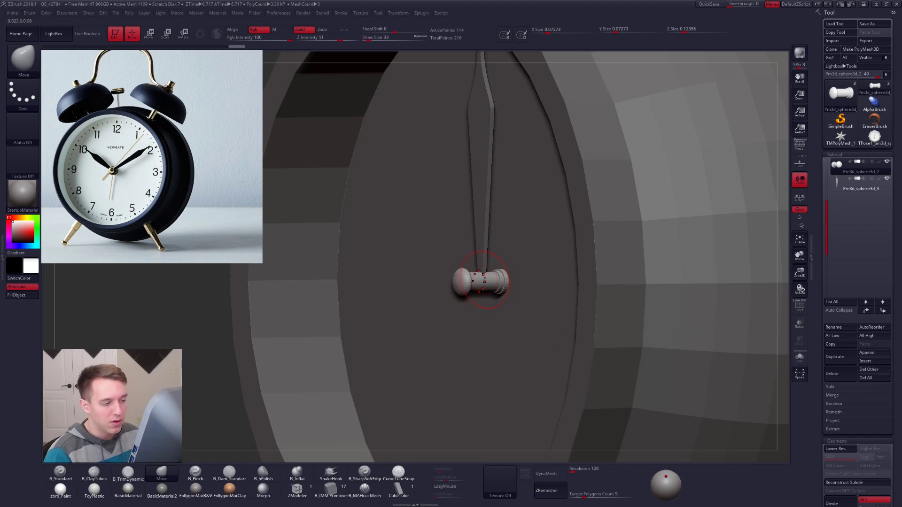
left_click(835, 357)
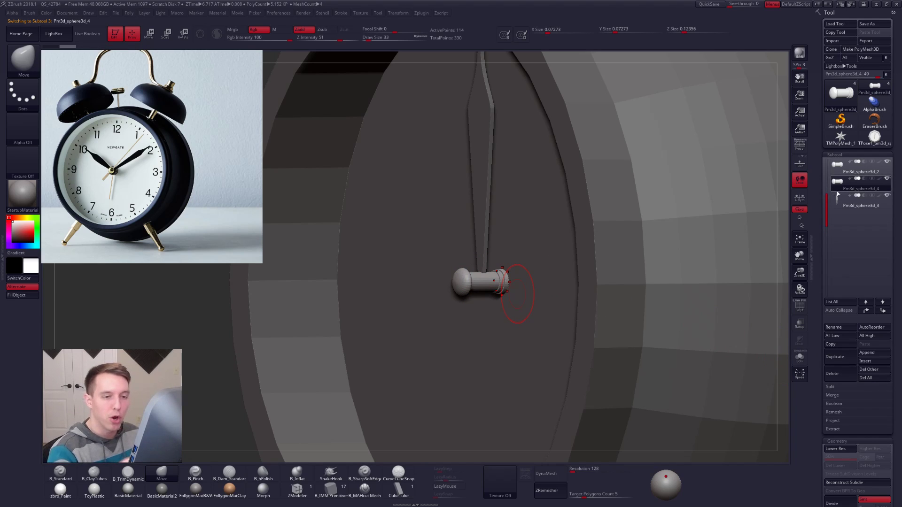
Step the hand and the pin copy down to their lowest subdivision level with the polyframe shown, and set the draw size to 7
left_click(841, 205)
right_click_drag(611, 300, 559, 301)
right_click_drag(559, 264, 507, 307, "ctrl")
key("shift+d")
key("shift+f")
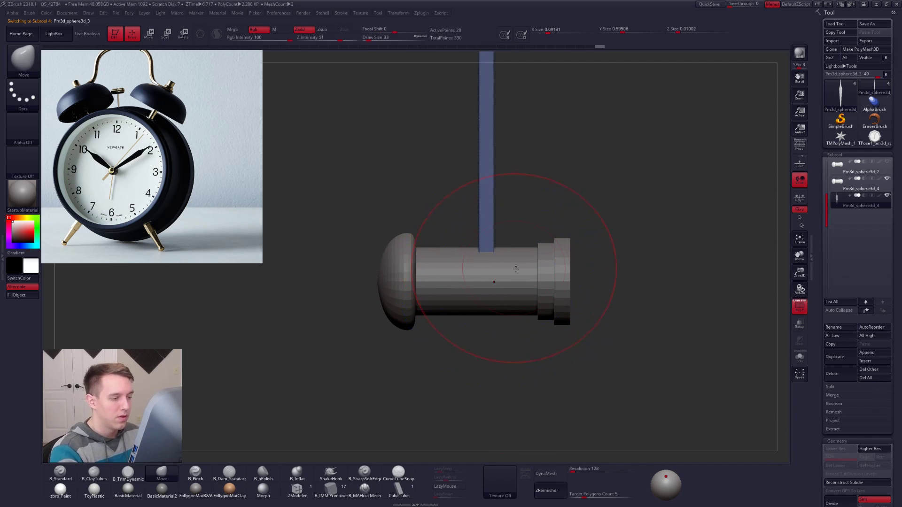
left_click(495, 275, "alt")
key("shift+d")
key("space")
left_click_drag(528, 227, 521, 228)
right_click_drag(477, 277, 486, 293, "ctrl")
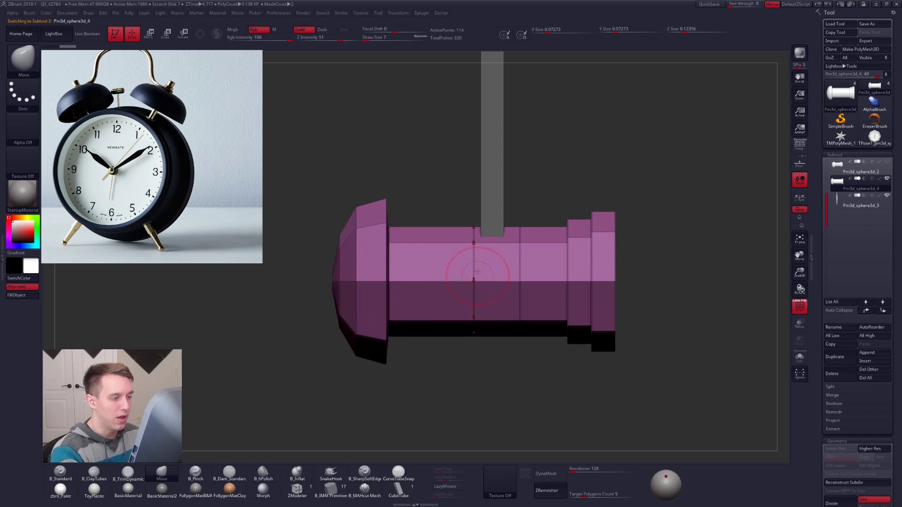
Mask and move the two middle edge loops of the pin copy's shaft to match the hand's thickness, and clear the mask
mouse_move(479, 206)
left_mouse_down("ctrl")
mouse_move(460, 324)
mouse_move(483, 376)
left_mouse_up("ctrl")
key("w")
left_click(484, 282)
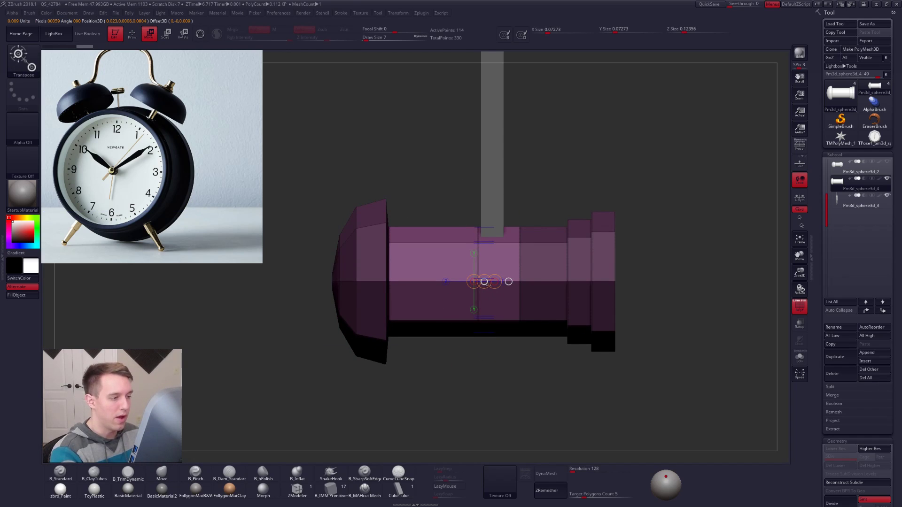
left_click(517, 215, "ctrl")
left_click_drag(517, 215, 507, 362, "ctrl")
left_click_drag(483, 281, 471, 282)
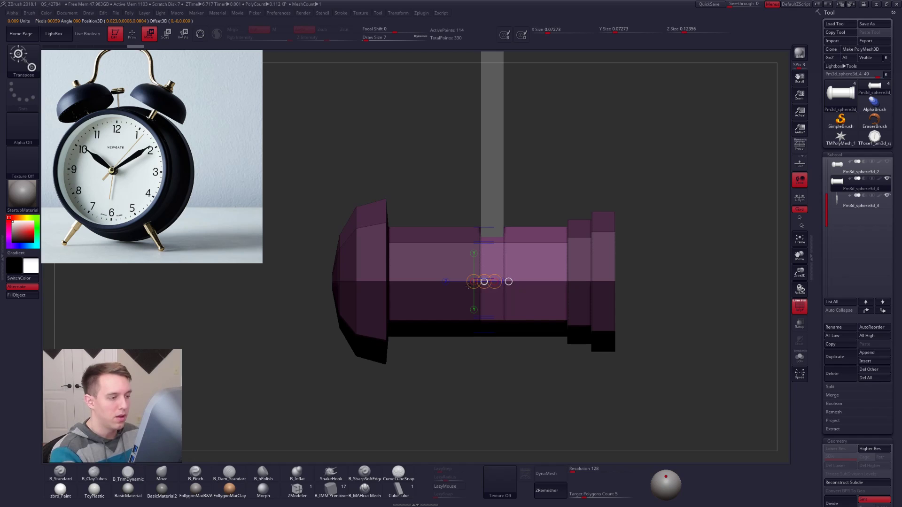
key("q")
left_click(483, 359, "ctrl")
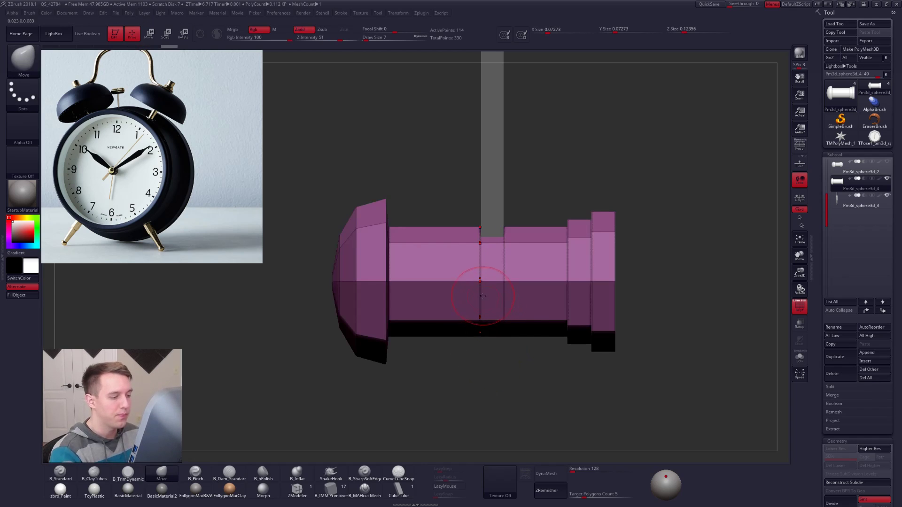
Extrude the narrow middle band of the pin copy outward with ZModeler using the Polyloop target, and crease its edge loop
left_click(301, 490)
mouse_move(462, 281)
right_mouse_down()
mouse_move(493, 285)
mouse_move(504, 273)
right_mouse_up()
left_click_drag(494, 271, 498, 273)
key("ctrl+z")
left_click(399, 14)
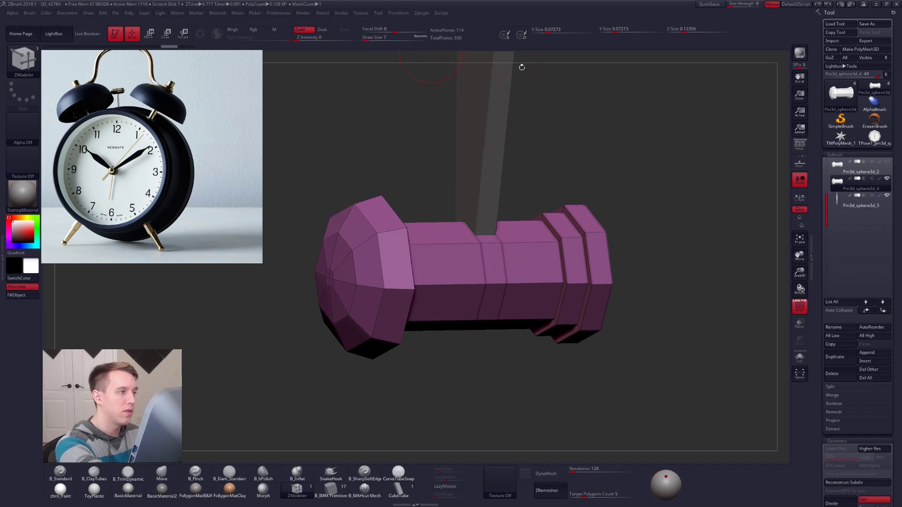
key("space")
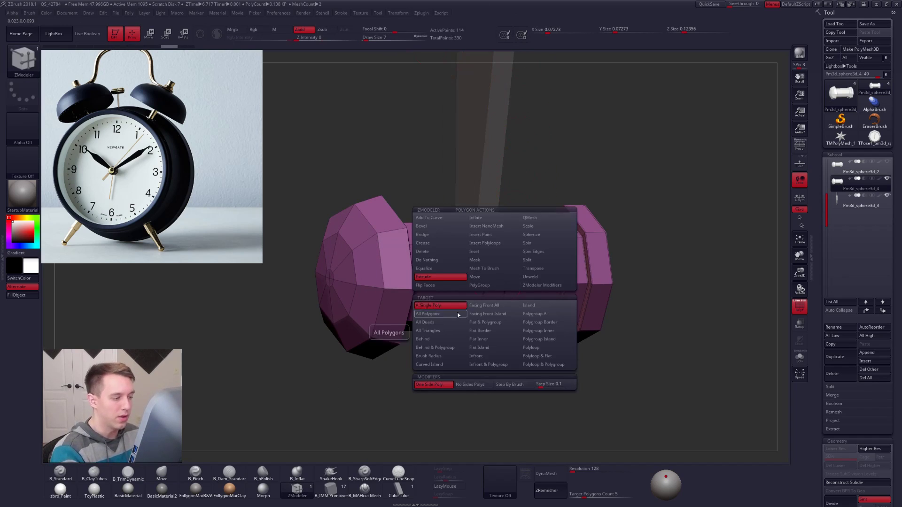
left_click(531, 347)
left_click_drag(519, 266, 517, 272)
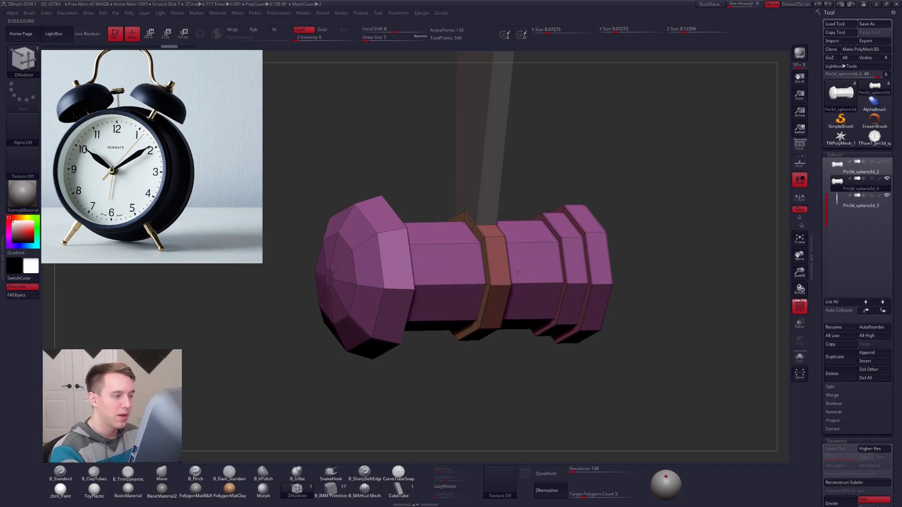
right_click_drag(512, 319, 505, 325, "shift")
left_click(500, 280)
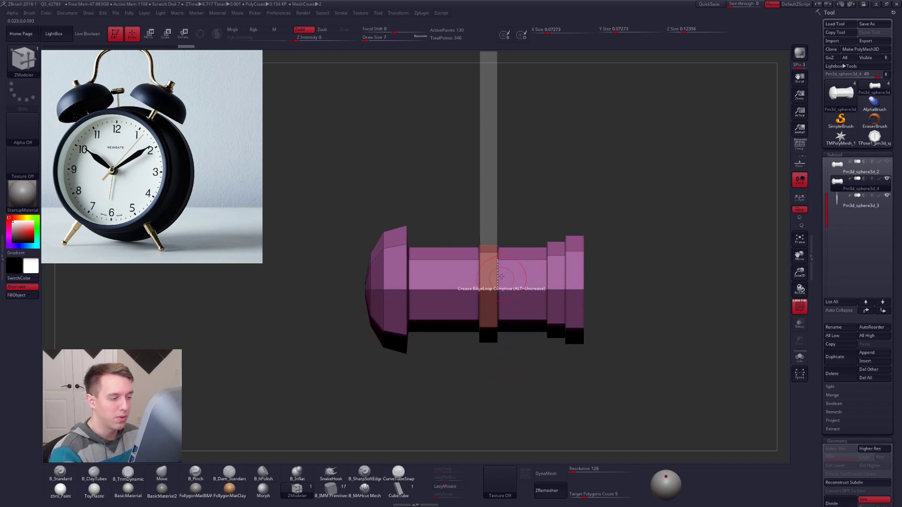
Isolate the extruded band with SelectLasso, delete the hidden rest of the pin copy, and subdivide the remaining ring
key("ctrl+shift+alt+f")
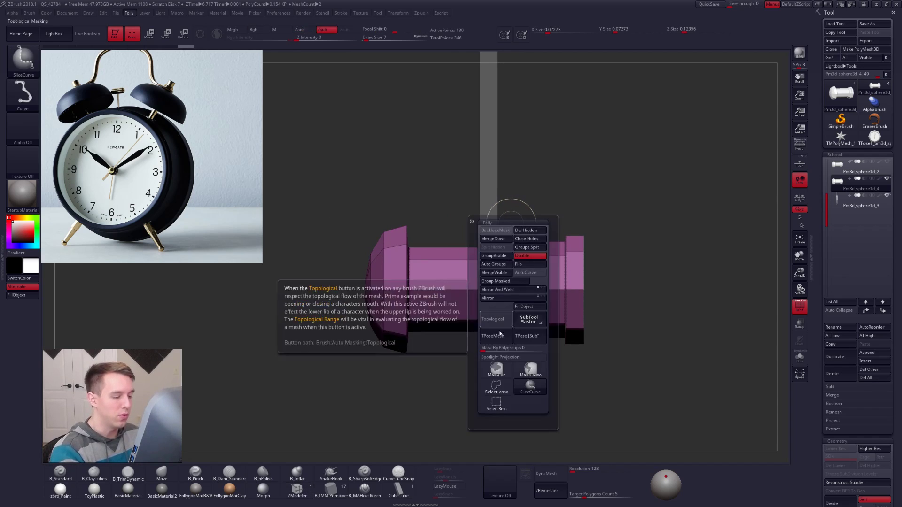
left_click(496, 388)
mouse_move(515, 217)
left_mouse_down("ctrl+shift")
mouse_move(496, 209)
mouse_move(498, 386)
mouse_move(519, 305)
left_mouse_up("ctrl+shift")
key("ctrl+shift+alt+f")
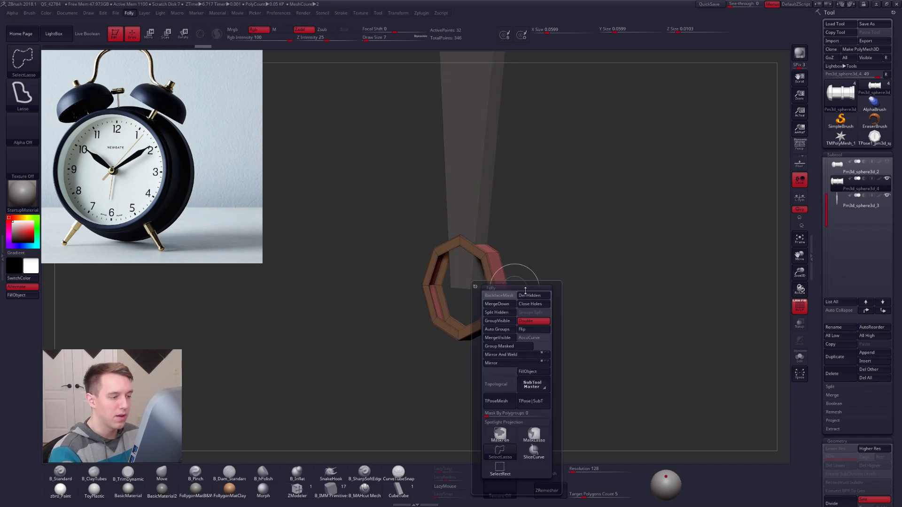
left_click(534, 295)
key("ctrl+d")
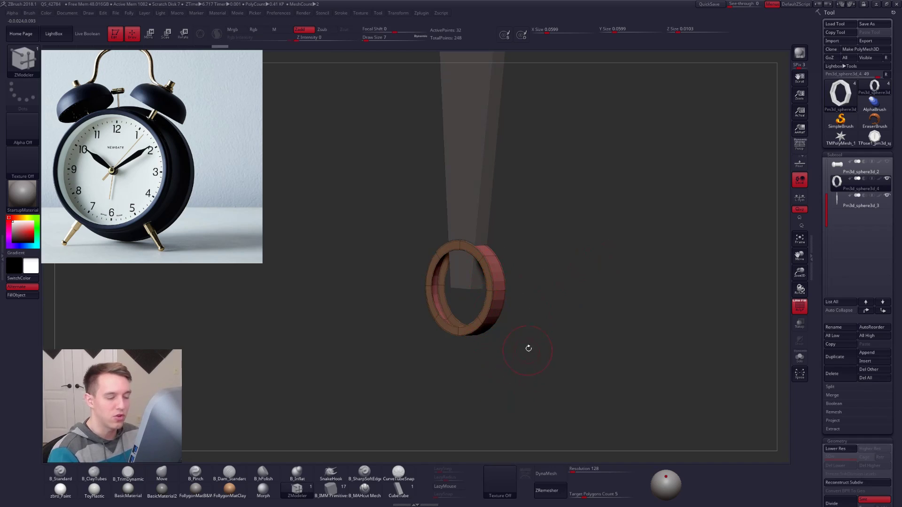
Reorder the ring subtool below the clock hand and merge the hand down with it
left_click(883, 310)
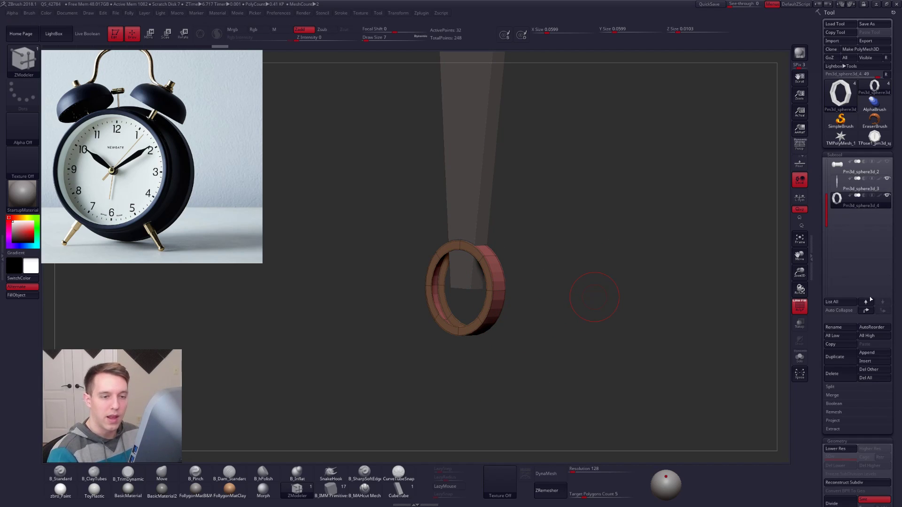
left_click(860, 185)
key("ctrl+shift+alt+f")
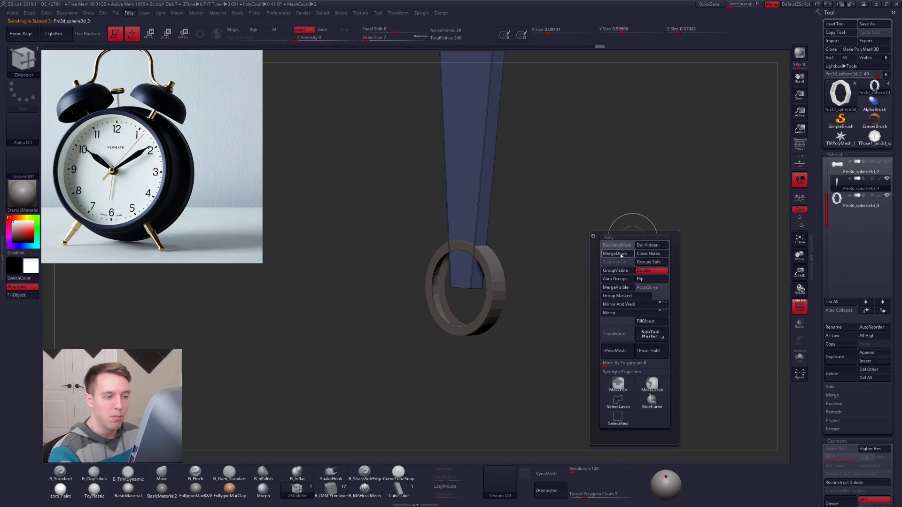
scroll(839, 348, "down", 1)
left_click(832, 344)
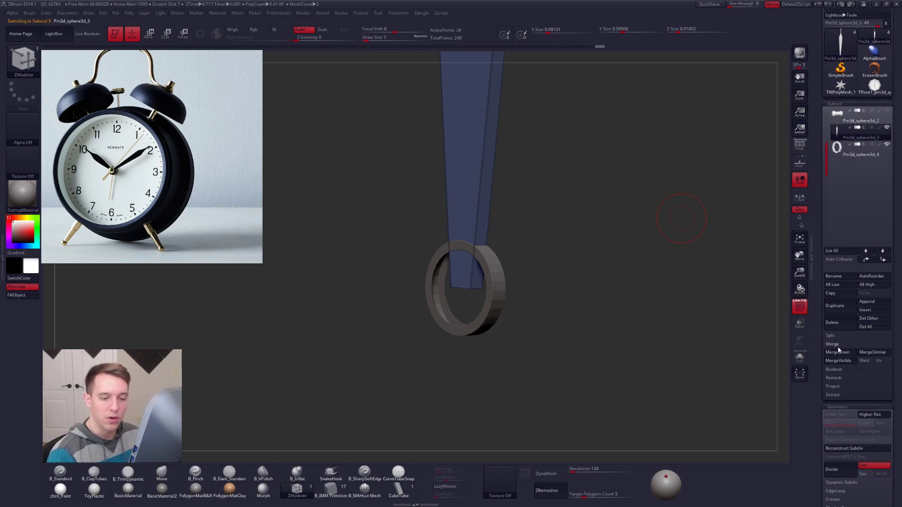
left_click(838, 352)
left_click(775, 369)
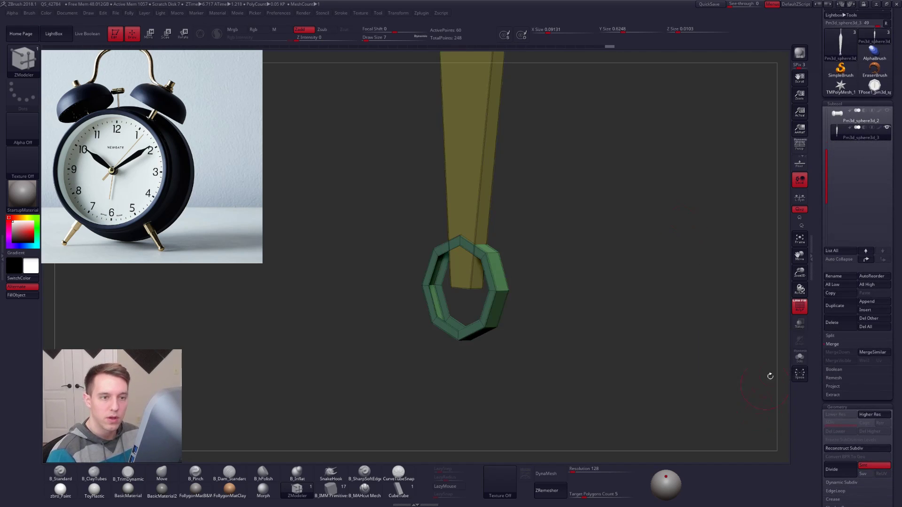
left_click(832, 344)
scroll(840, 329, "up", 1)
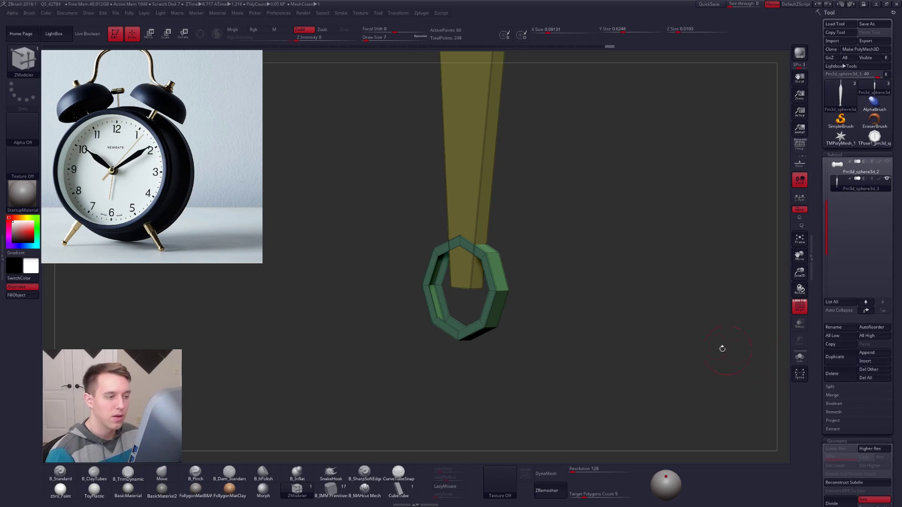
Subdivide the merged hand and ring with the polyframe off, and make the original center pin visible again
left_click_drag(730, 350, 615, 300)
key("ctrl+d")
key("shift+f")
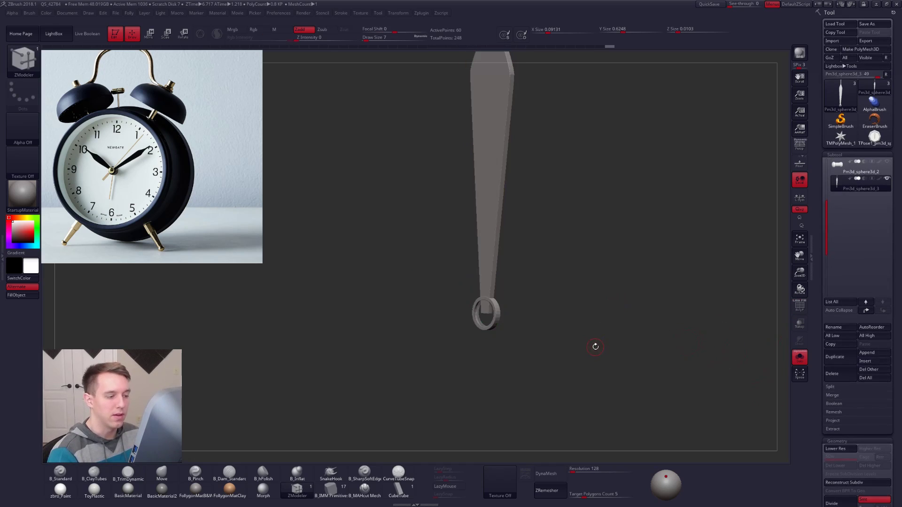
left_click(885, 162)
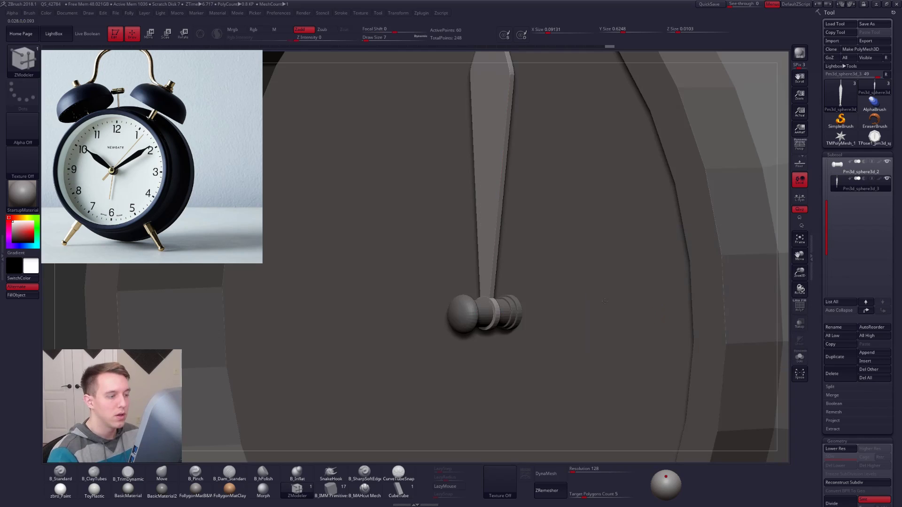
left_click_drag(605, 301, 505, 320)
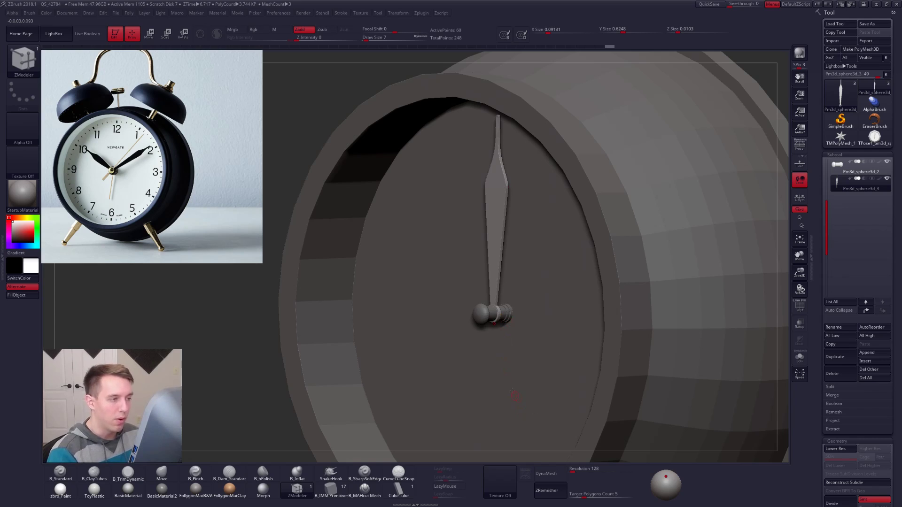
Select the center pin and lower its subdivision level
right_click_drag(517, 358, 545, 324)
key("f")
right_click_drag(519, 323, 542, 321, "ctrl")
key("Up")
right_click_drag(615, 321, 614, 286, "alt")
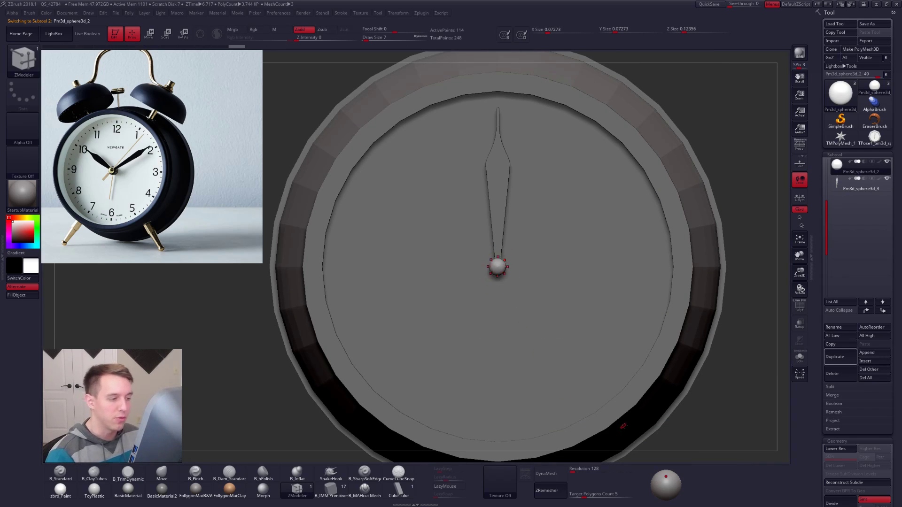
key("shift+d")
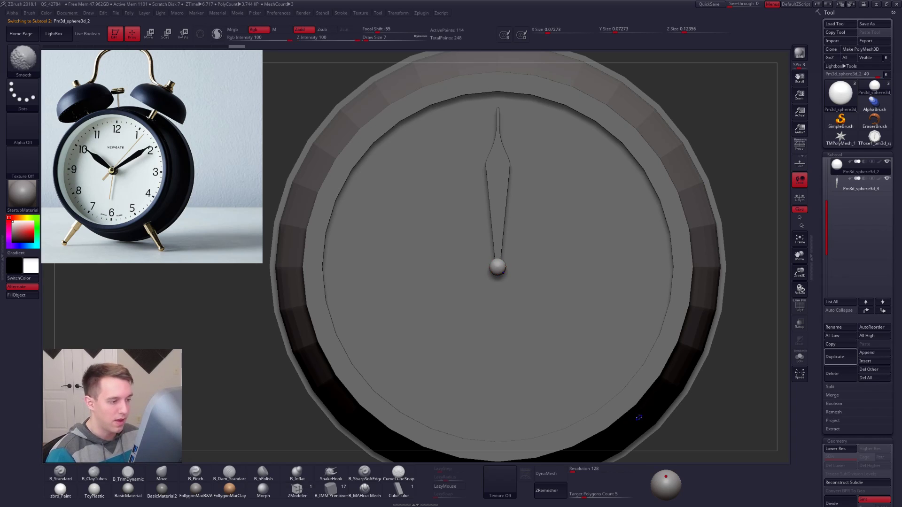
Try to draw a horizontal rotation transpose line starting at the middle of the center pin
left_click_drag(554, 303, 615, 324, "alt")
key("r")
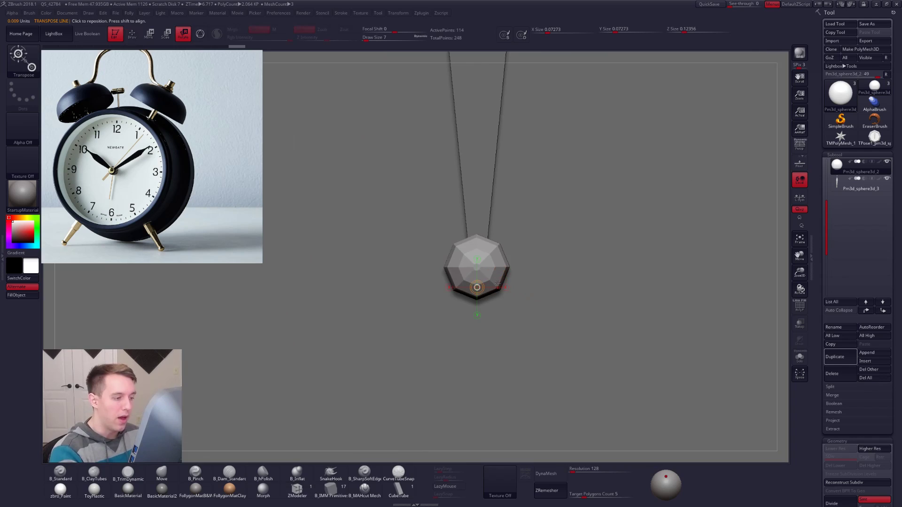
left_click_drag(504, 261, 634, 266, "shift")
key("shift+f")
left_click_drag(501, 290, 570, 353)
left_click_drag(477, 268, 613, 269, "shift")
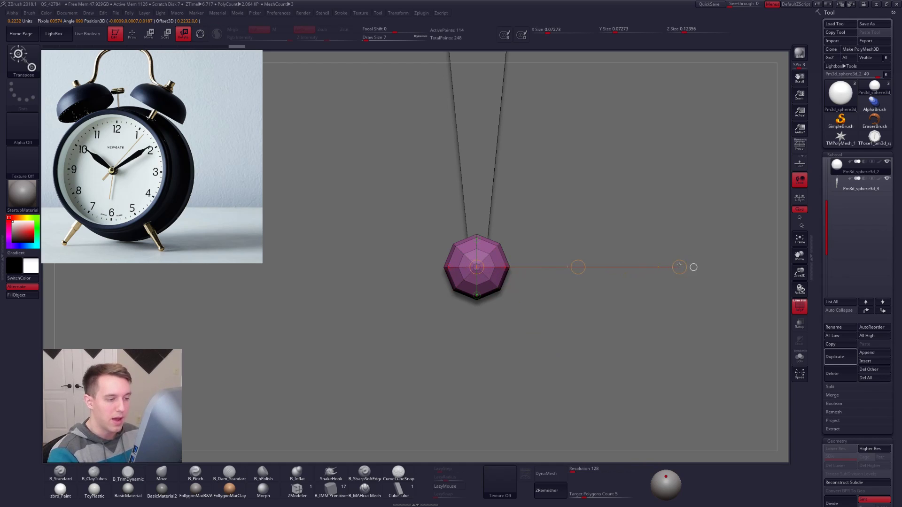
key("f")
left_click_drag(499, 266, 552, 267, "shift")
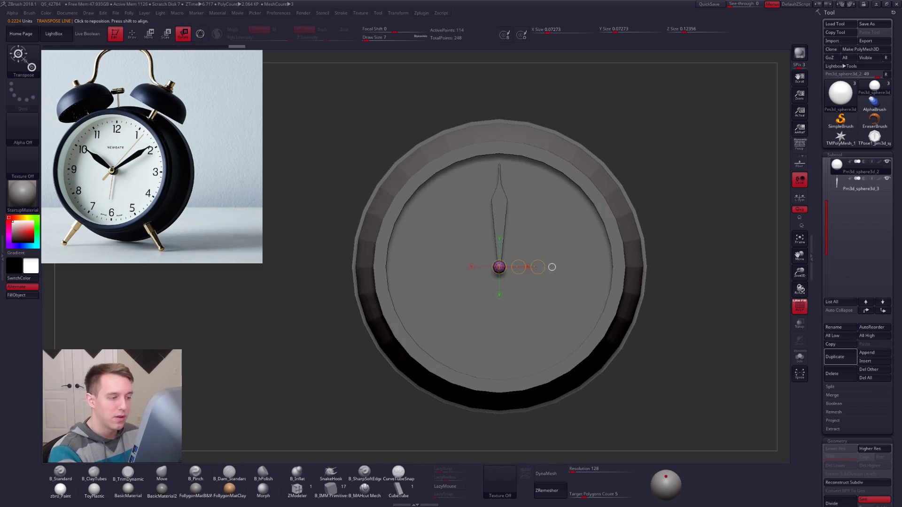
left_click(572, 328)
Draw a horizontal rotation line from the center of the soloed clock body past its rim, and reselect the hand with everything shown
left_click(546, 346, "alt")
key("alt+s")
left_click_drag(498, 266, 707, 266, "shift")
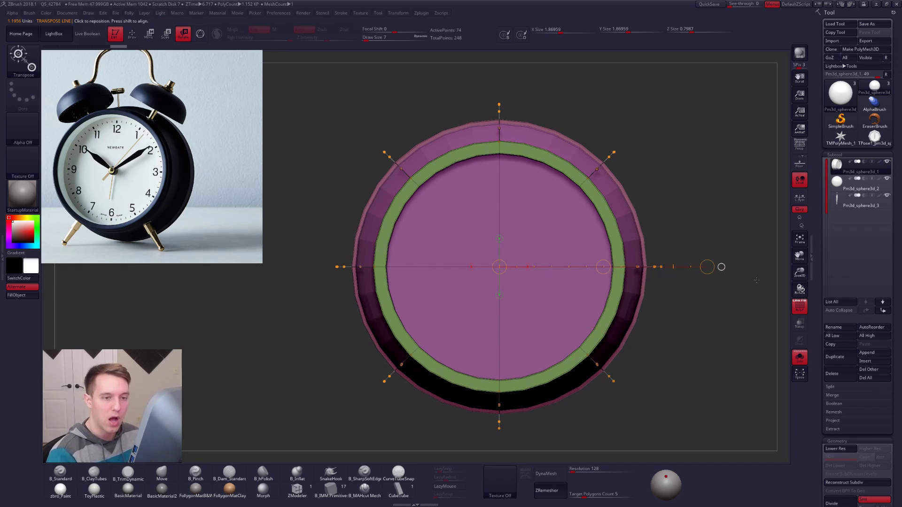
left_click(859, 202)
key("alt+s")
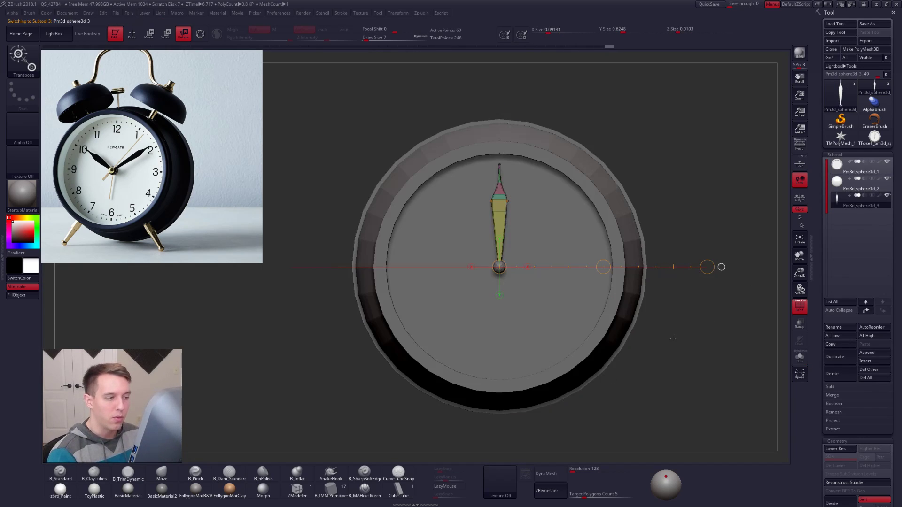
Try rotating the hand slightly clockwise around the center pin, and restore it to its upright position
left_click_drag(707, 266, 634, 273)
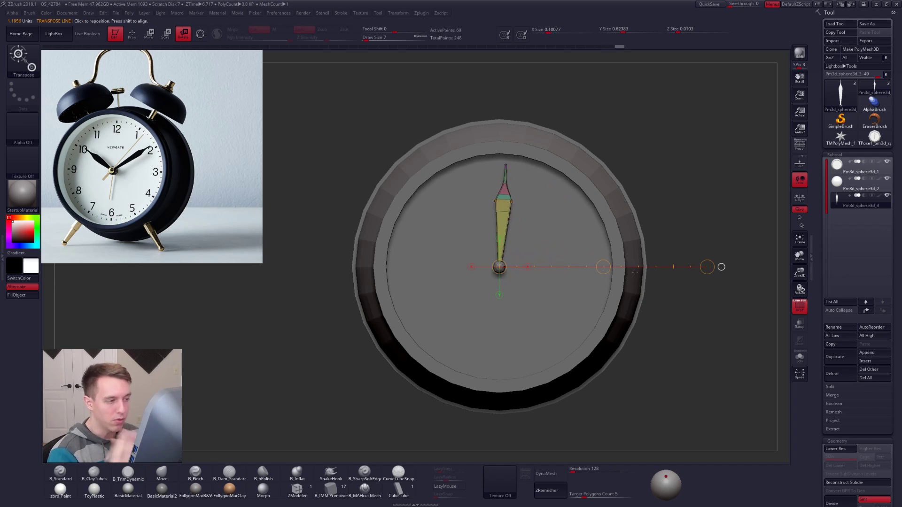
key("q")
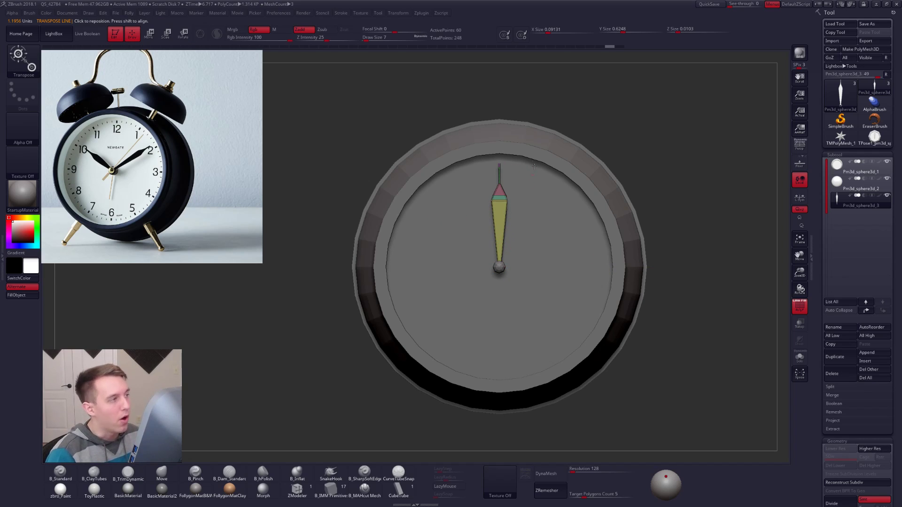
key("r")
mouse_move(697, 301)
left_mouse_down("alt")
mouse_move(678, 280)
mouse_move(686, 291)
left_mouse_up("alt")
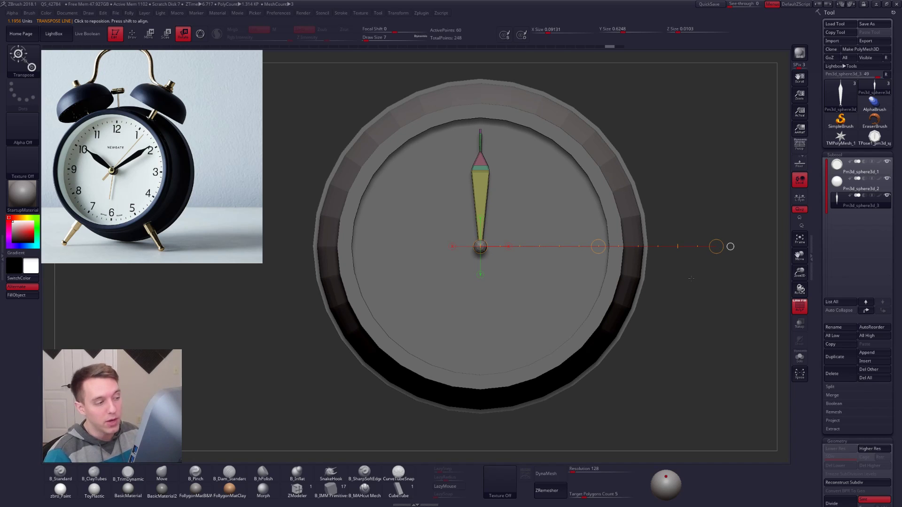
left_click_drag(838, 459, 841, 210)
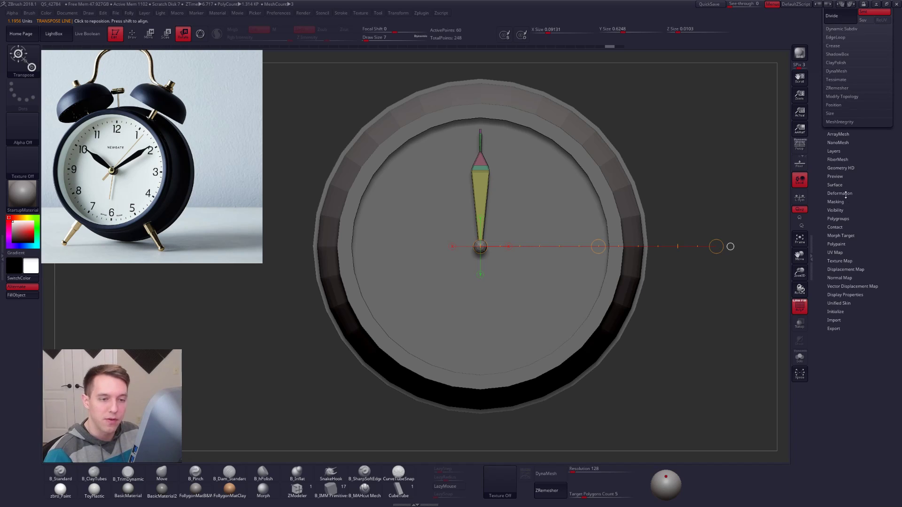
left_click(844, 193)
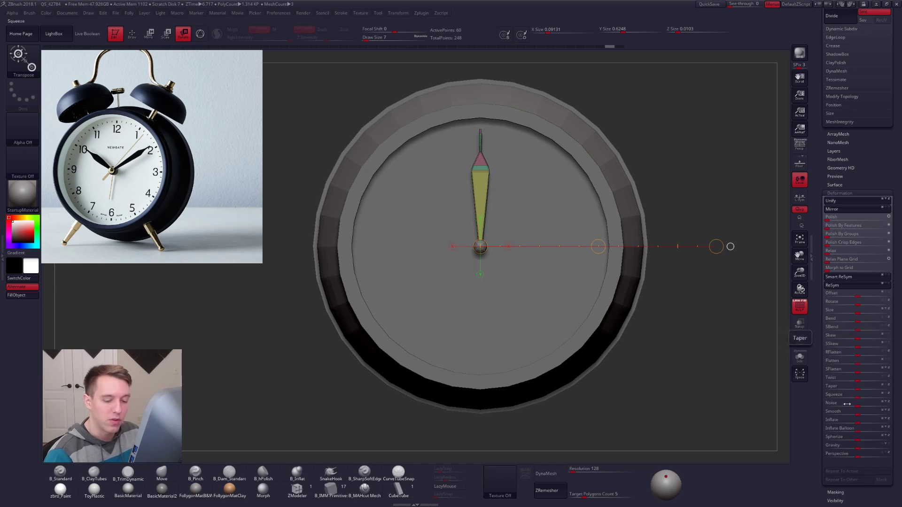
left_click(848, 193)
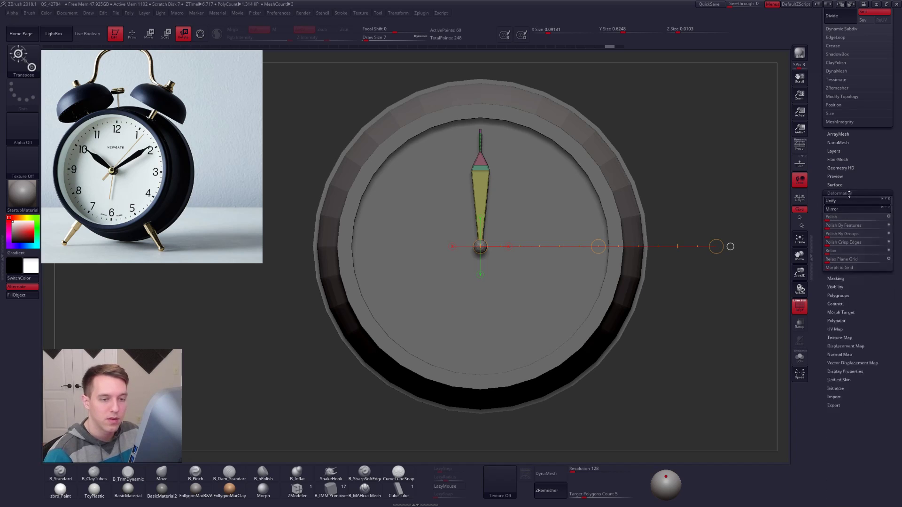
left_click_drag(849, 193, 847, 382)
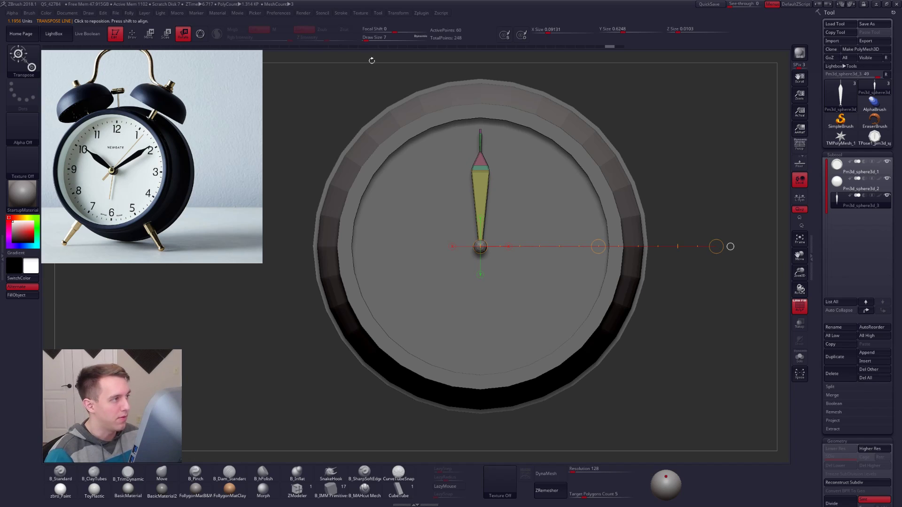
left_click_drag(715, 246, 540, 249)
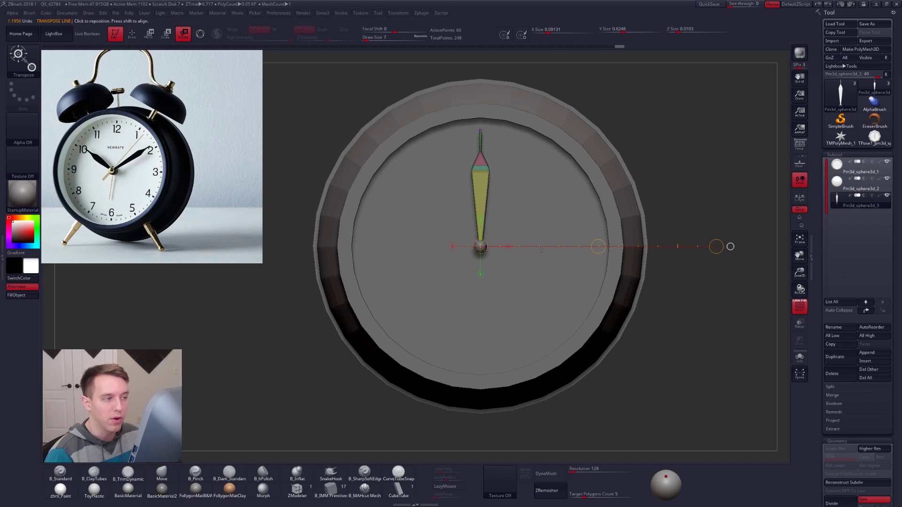
Read the help for the Rotation Steps setting in the Transpose preferences and set it to 9
left_click(279, 14)
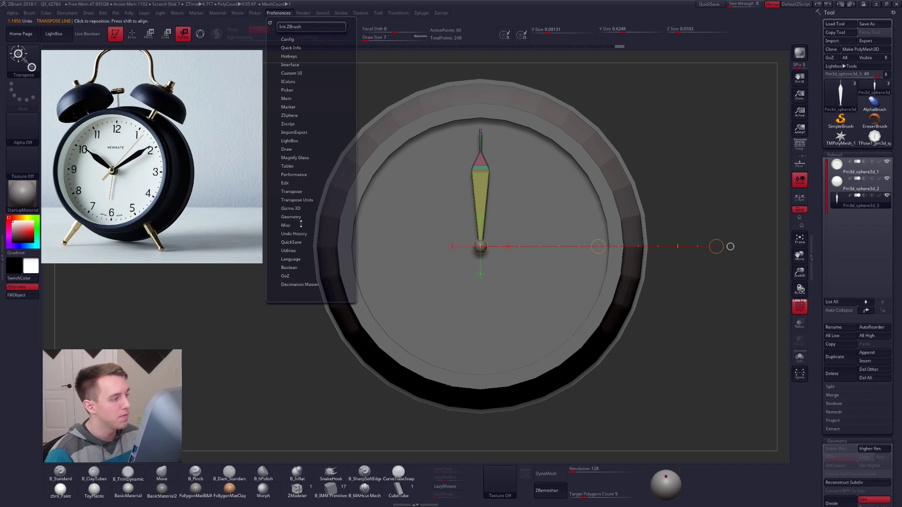
left_click(305, 200)
left_click(304, 200)
left_click(299, 191)
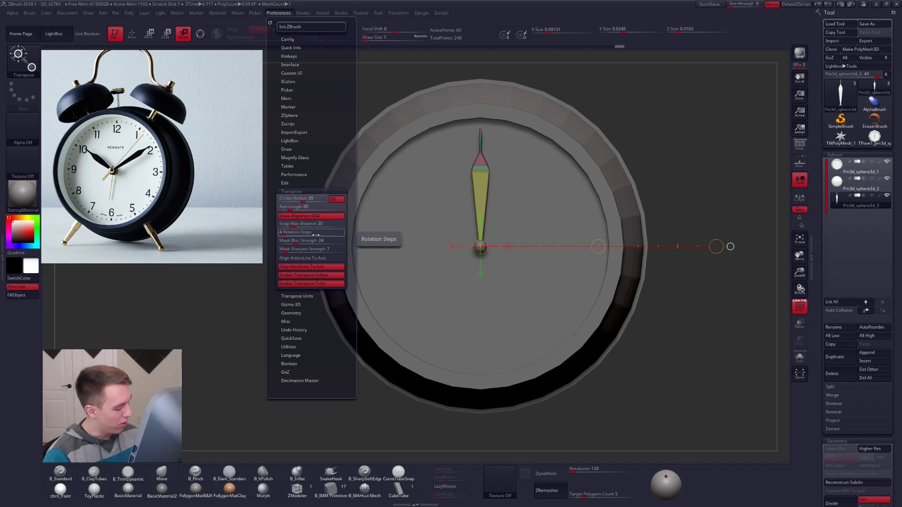
key("ctrl")
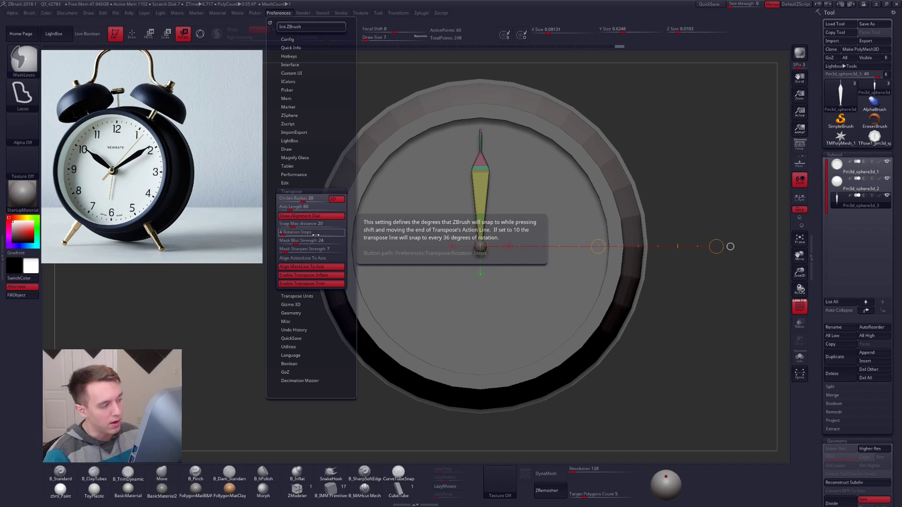
key("ctrl")
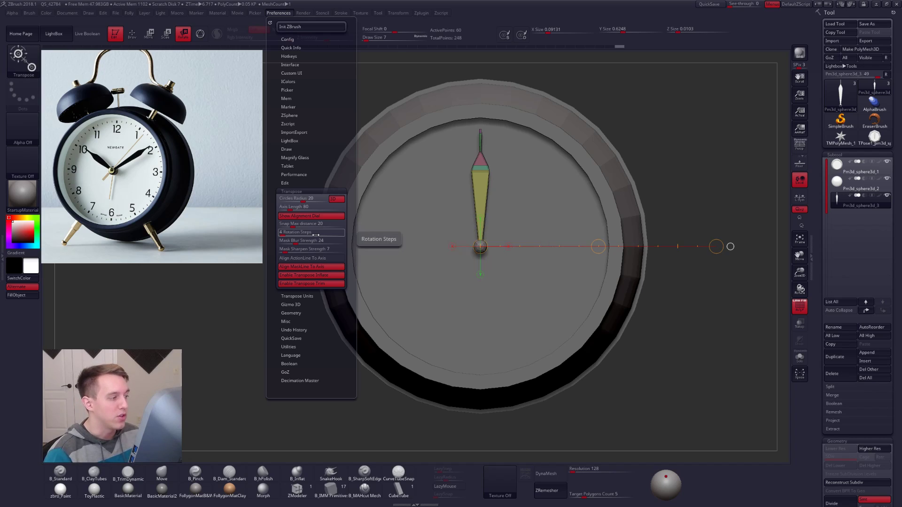
key("ctrl")
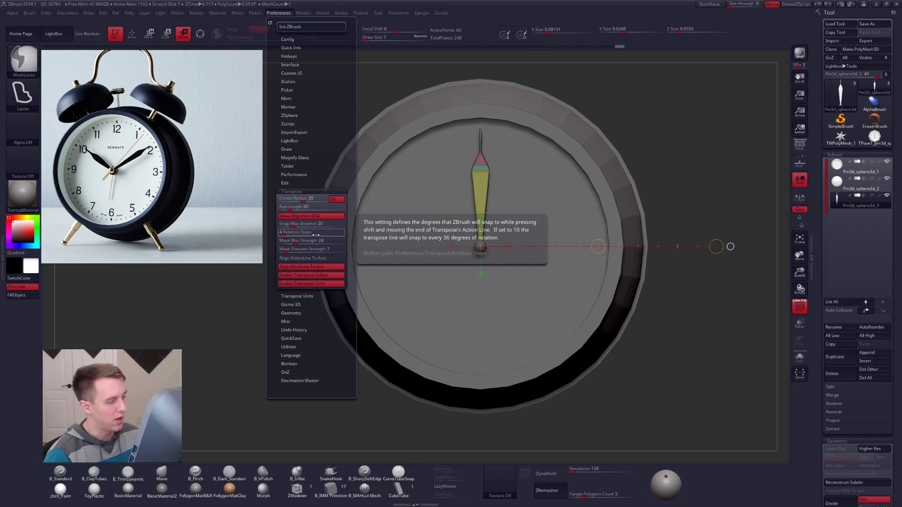
key("ctrl")
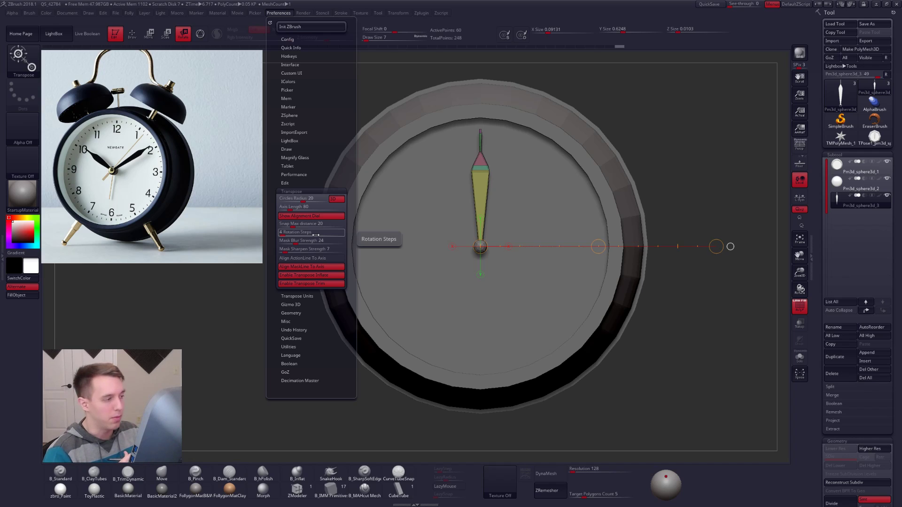
key("ctrl")
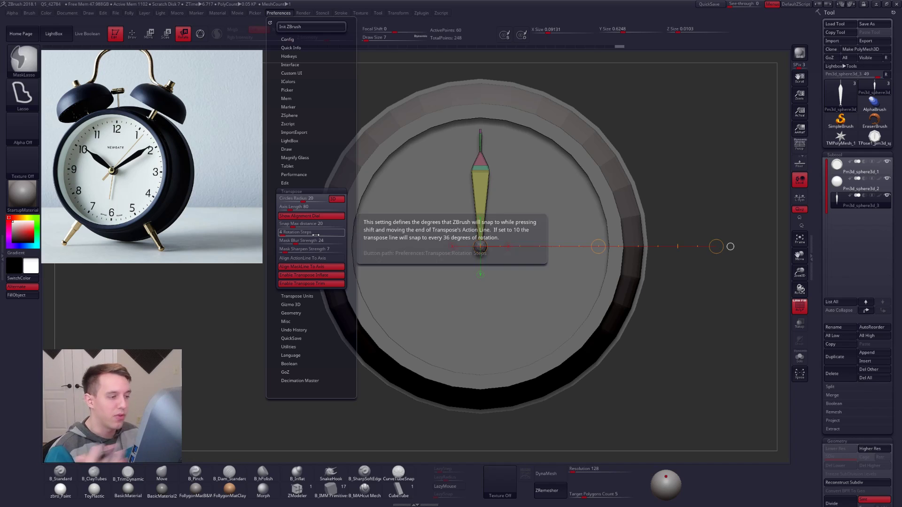
key("ctrl")
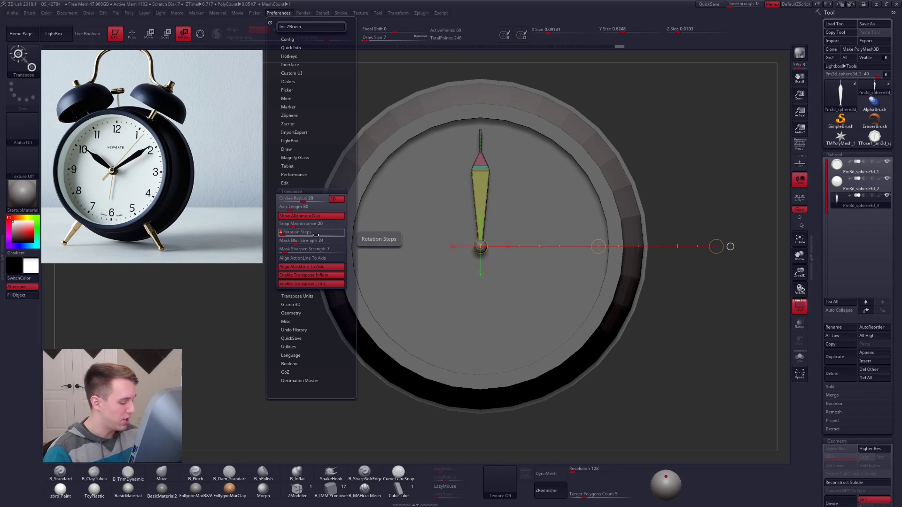
type("9")
key("Tab")
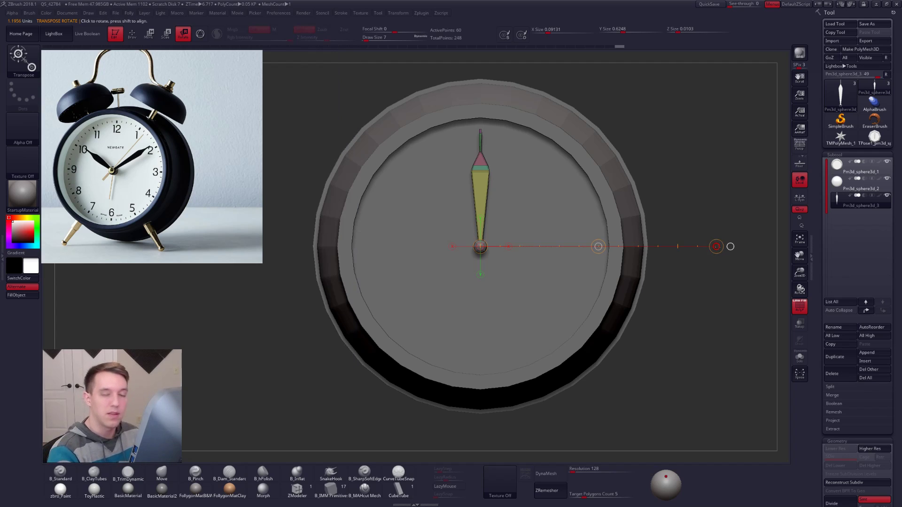
Try rotating the hand 90 degrees clockwise around the center pin, and turn it back upright
left_click_drag(717, 247, 481, 474)
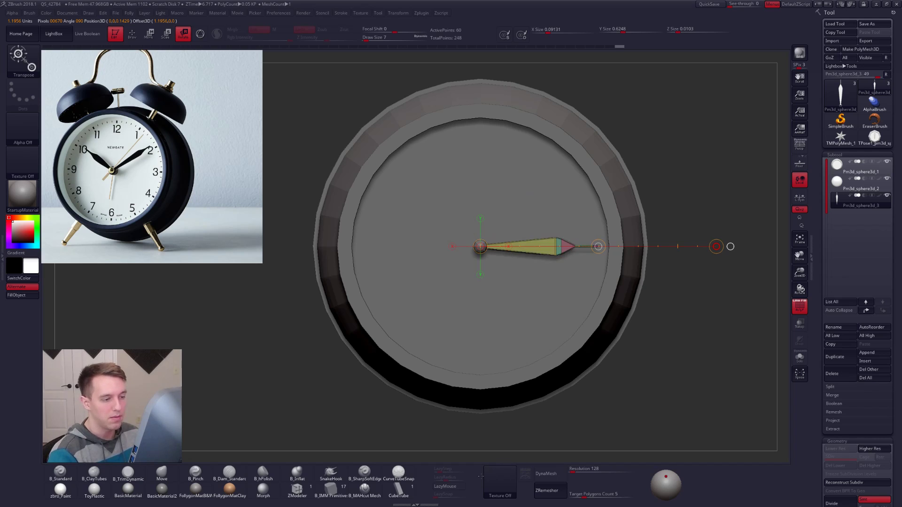
left_click_drag(630, 404, 635, 367, "alt")
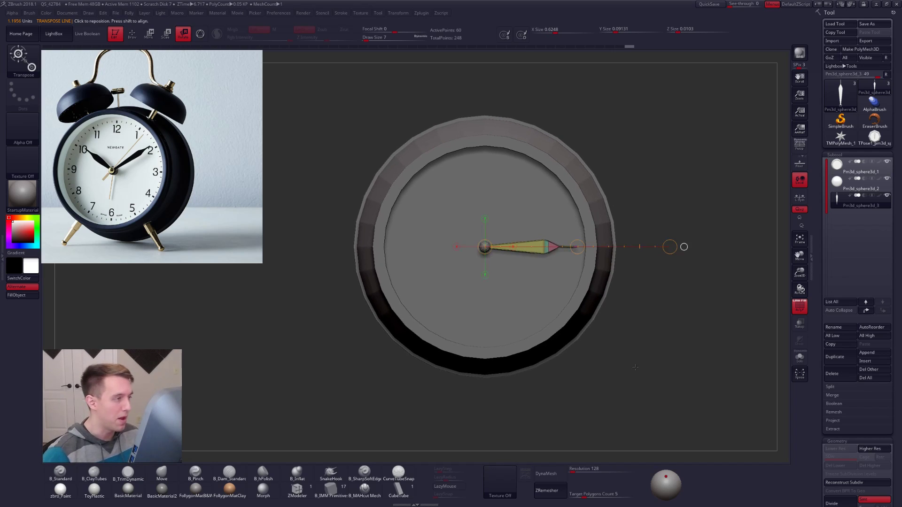
left_click_drag(669, 246, 485, 94)
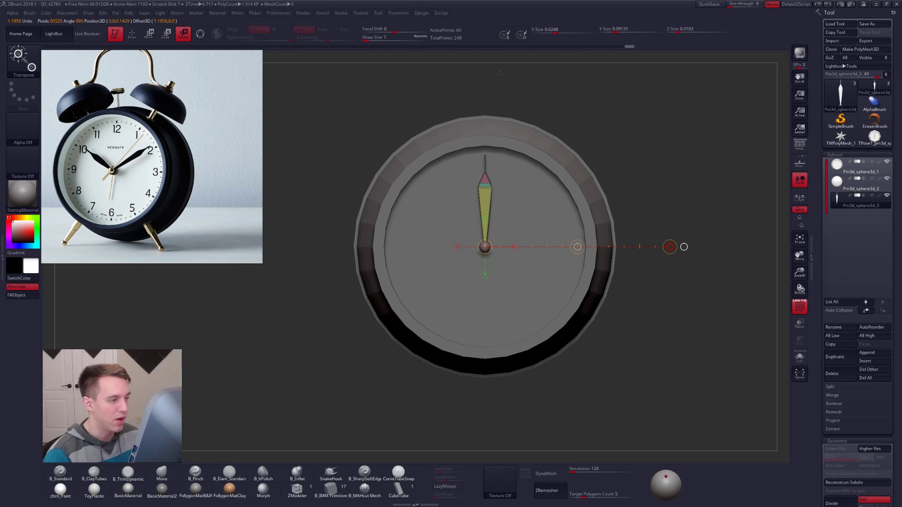
Open the Transpose Rotation Steps value, test rotating the hand 90 degrees clockwise, and undo that rotation
left_click(280, 12)
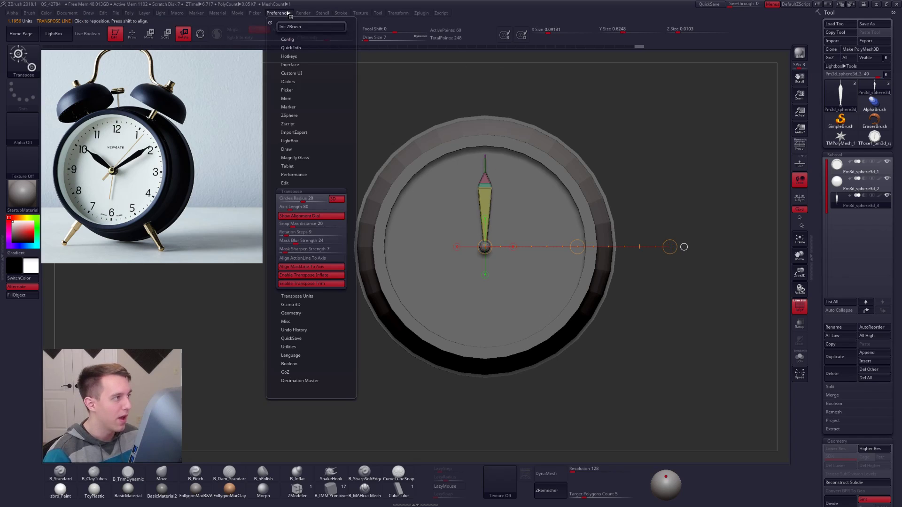
left_click(303, 232)
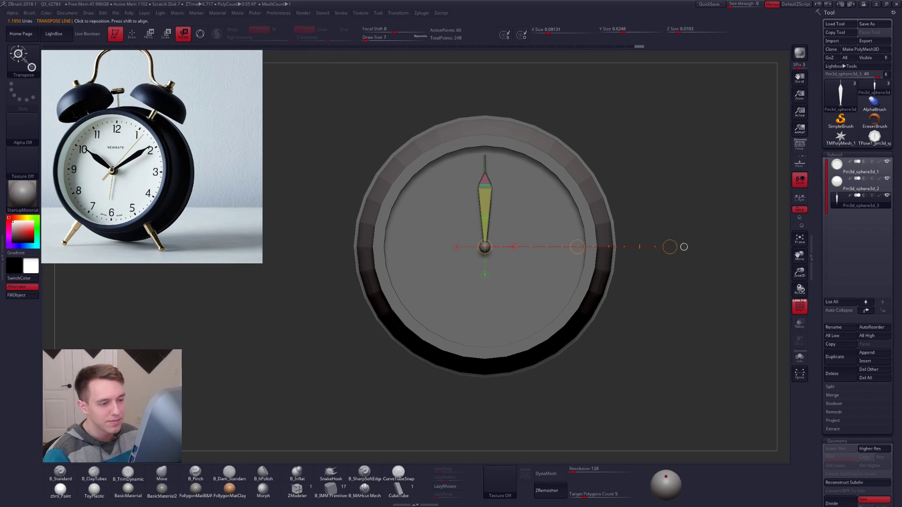
left_click_drag(669, 247, 494, 452)
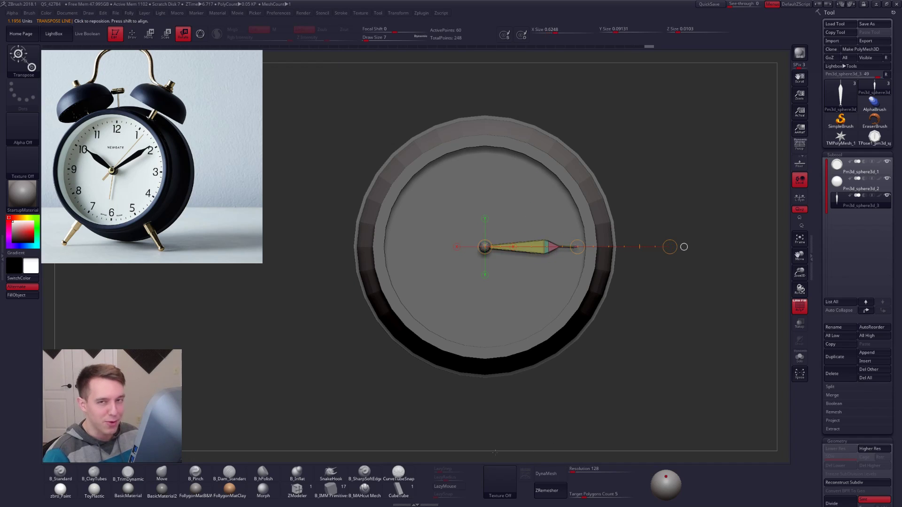
key("f")
key("ctrl+z")
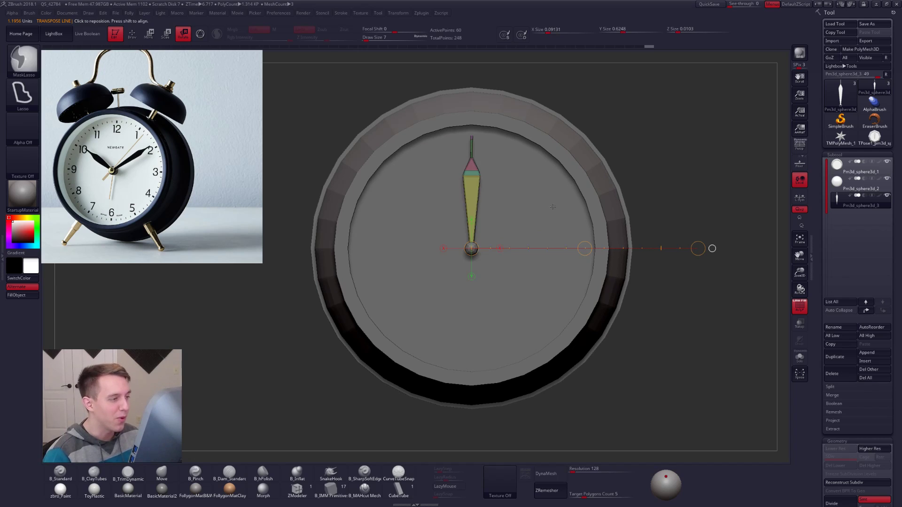
Duplicate the pointed hand subtool and select the copy
right_click_drag(563, 201, 594, 231, "alt")
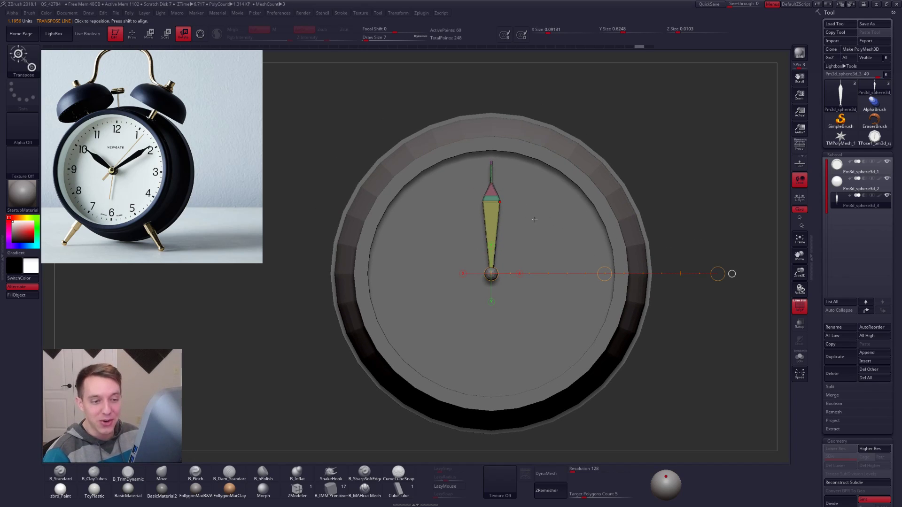
key("q")
left_click(835, 357)
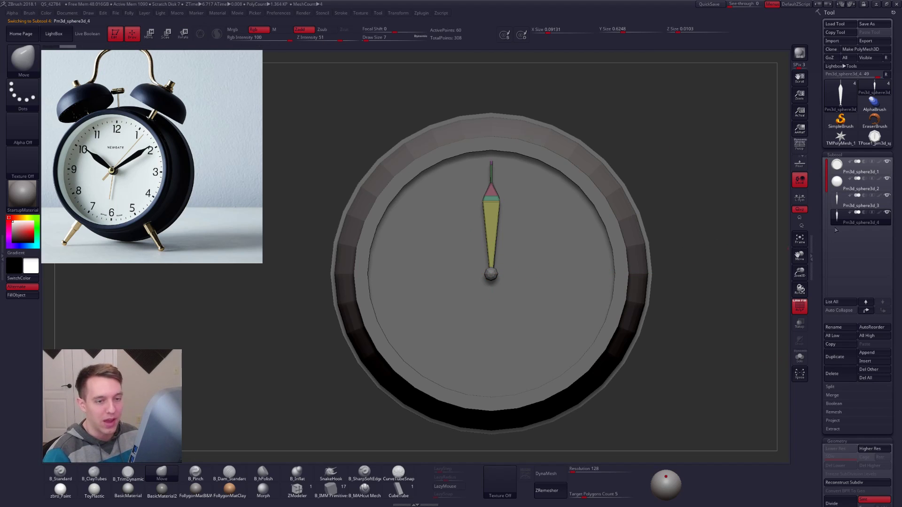
mouse_move(826, 209)
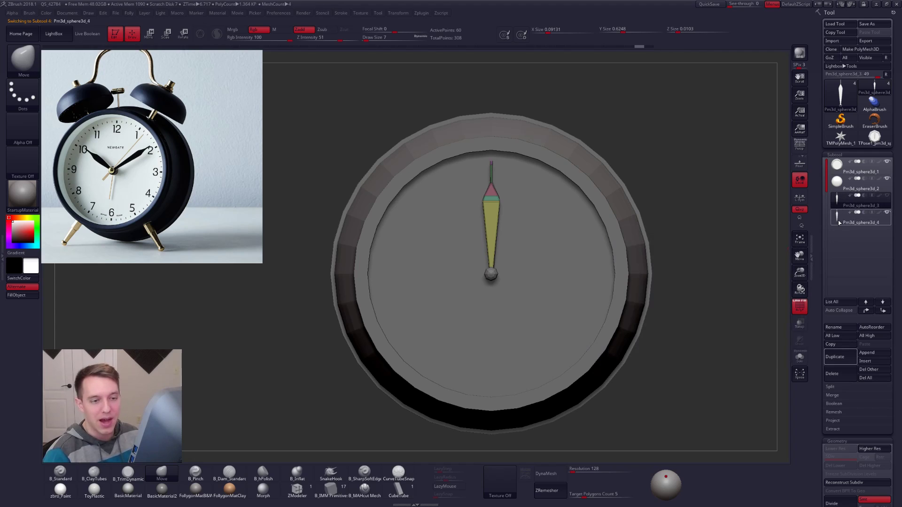
key("Down")
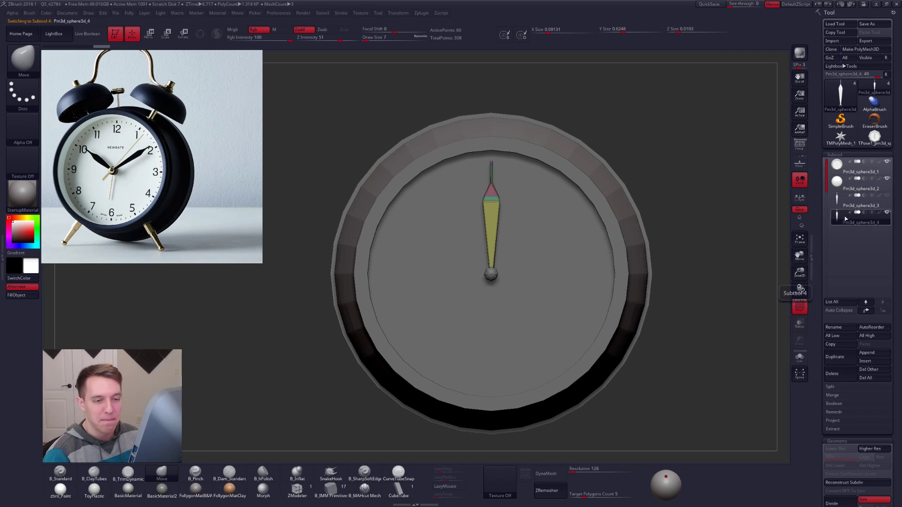
left_click(843, 203)
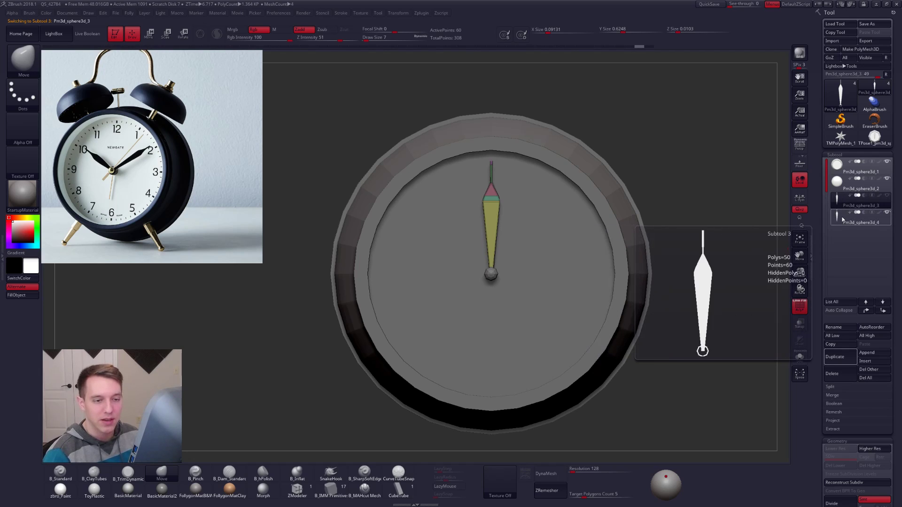
left_click(843, 218)
Isolate the copied hand, mask its lower end with the ring, and move the unmasked upper part down to shorten the hand slightly
key("alt+s")
right_click_drag(503, 204, 507, 209, "alt")
key("f")
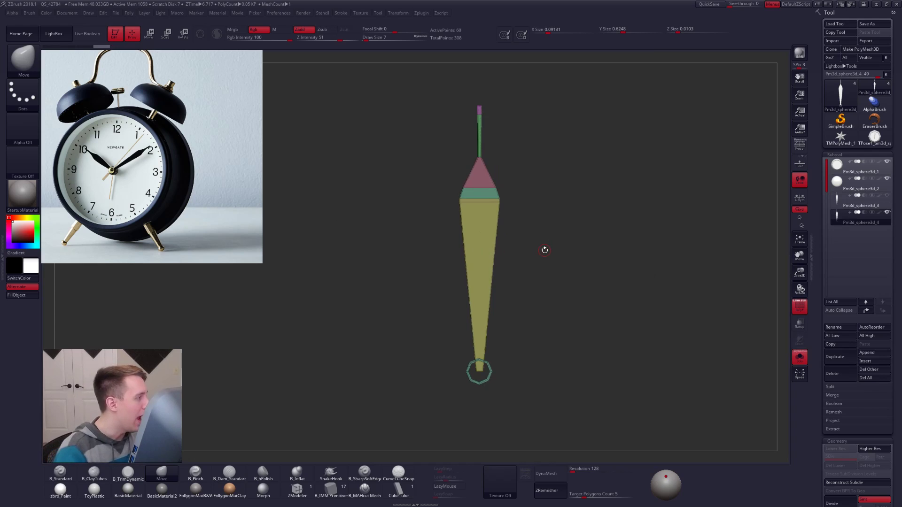
mouse_move(431, 224)
left_mouse_down("ctrl")
mouse_move(496, 75)
mouse_move(576, 245)
left_mouse_up("ctrl")
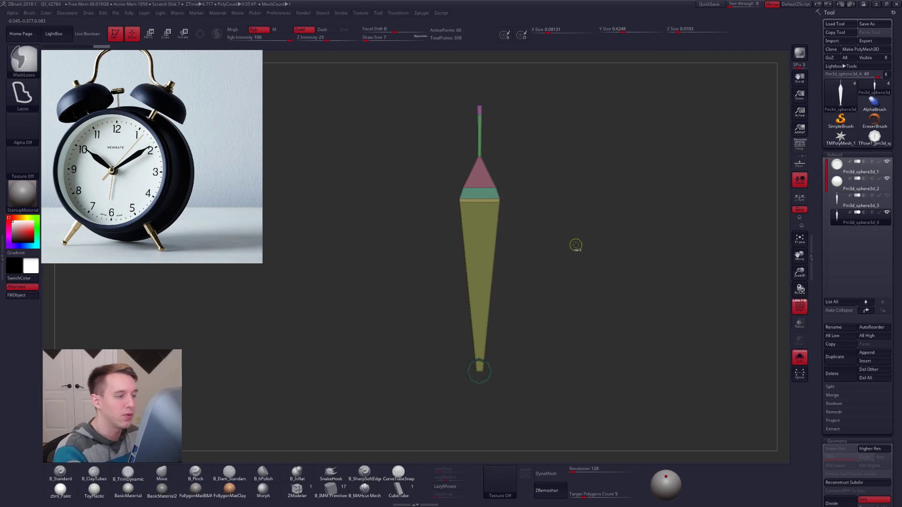
key("w")
left_click_drag(499, 199, 500, 281, "shift")
left_click_drag(500, 243, 504, 264, "shift")
Try widening the upper part of the shortened hand from a horizontal transpose line, and undo the widening
key("q")
key("w")
mouse_move(500, 221)
left_mouse_down()
mouse_move(569, 222)
mouse_move(526, 223)
left_mouse_up()
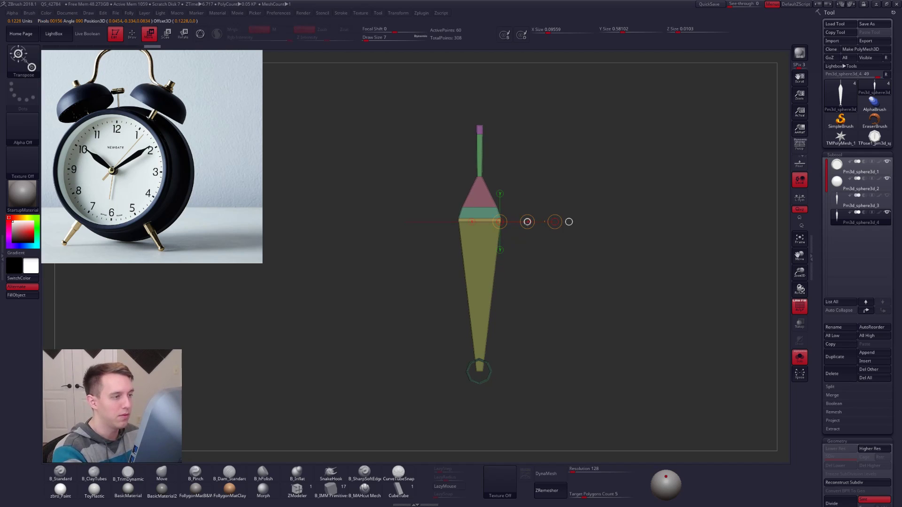
key("d")
key("shift+d")
key("ctrl+z")
key("ctrl+shift+z")
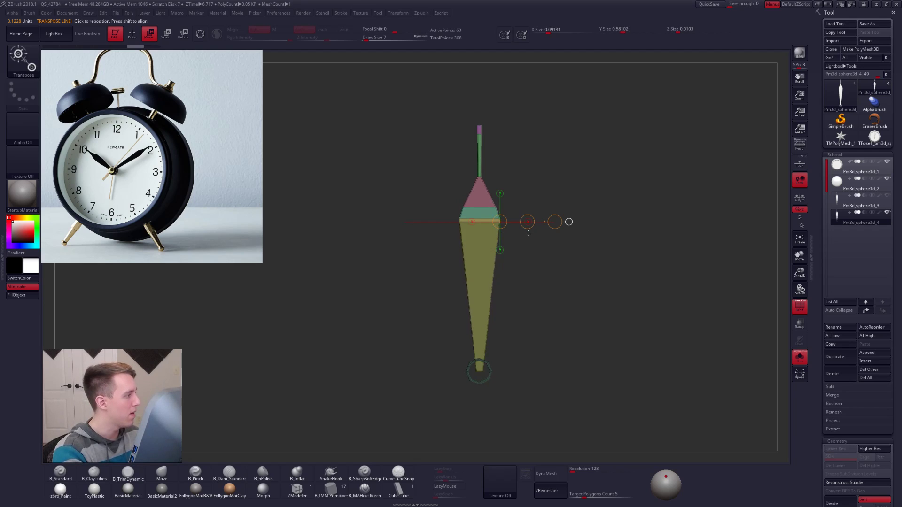
Mask the part above the blade's shoulder as well, and widen the unmasked shoulder slightly at the higher subdivision level, undoing the first, wider attempt
key("q")
mouse_move(498, 181)
left_mouse_down("ctrl")
mouse_move(434, 154)
mouse_move(517, 206)
left_mouse_up("ctrl")
key("w")
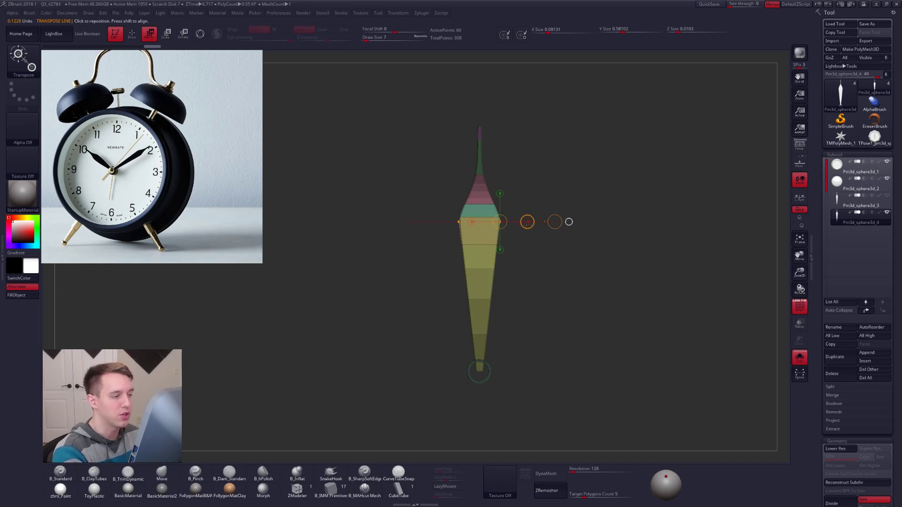
left_click_drag(527, 222, 528, 222)
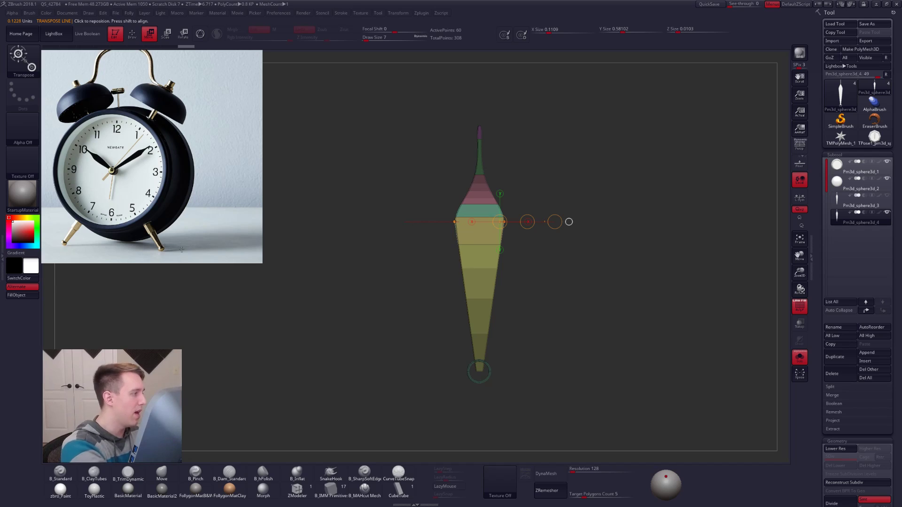
key("ctrl+z")
key("ctrl+z")
key("ctrl+z")
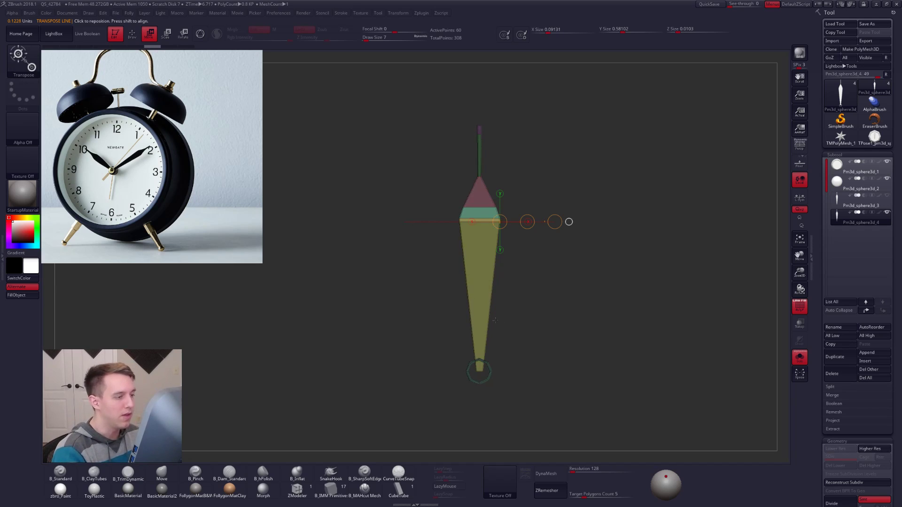
key("ctrl+shift+z")
key("ctrl+shift+z")
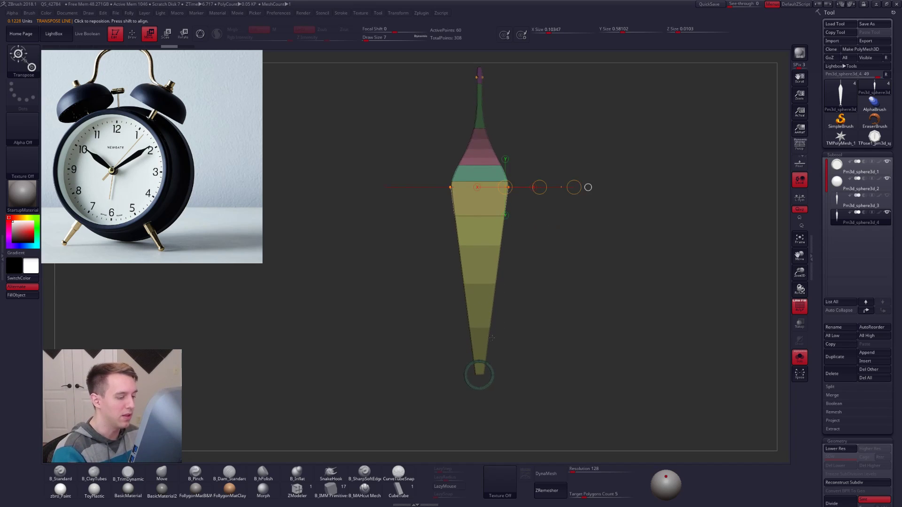
key("q")
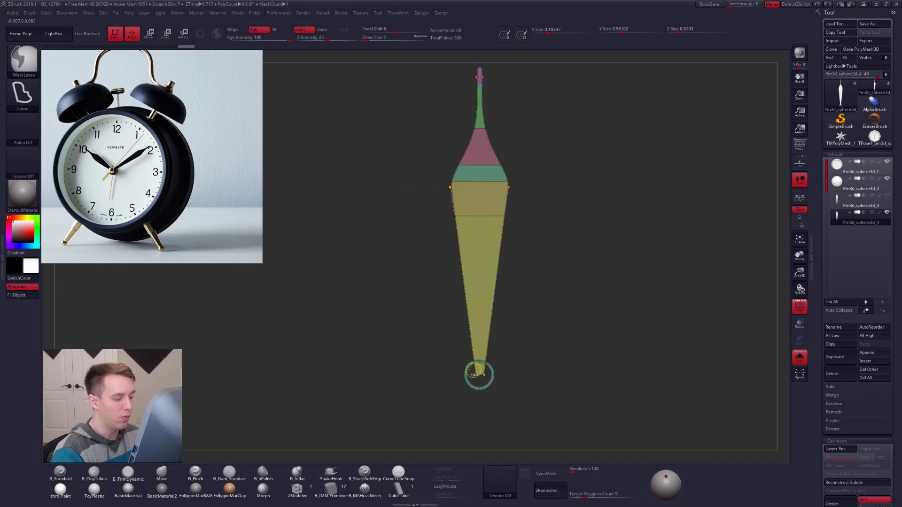
Mask the copied hand with a gradual falloff, widen its unmasked lower end slightly, clear the mask, and show the other subtools again
left_click(474, 373, "ctrl")
key("w")
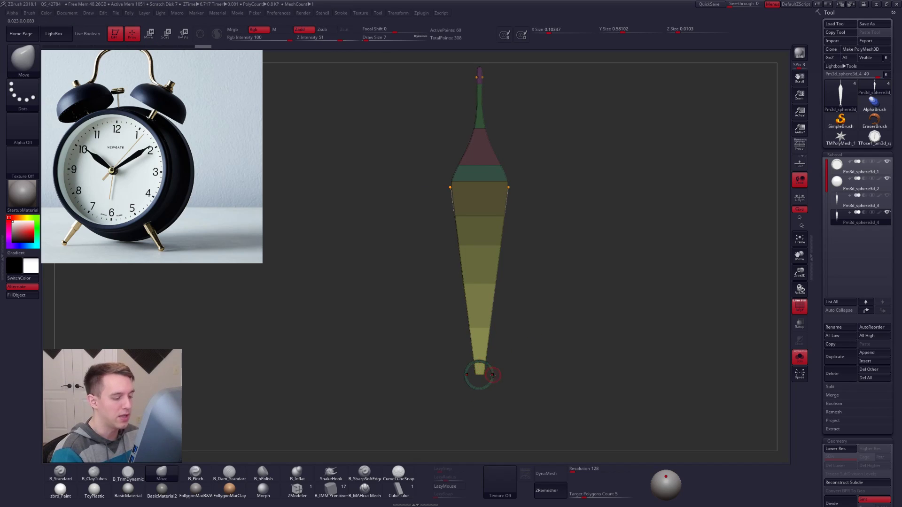
left_click_drag(484, 374, 503, 375)
mouse_move(541, 324)
left_mouse_down("ctrl")
mouse_move(550, 332)
mouse_move(536, 340)
mouse_move(583, 318)
mouse_move(585, 299)
left_mouse_up("ctrl")
key("q")
left_click(800, 357)
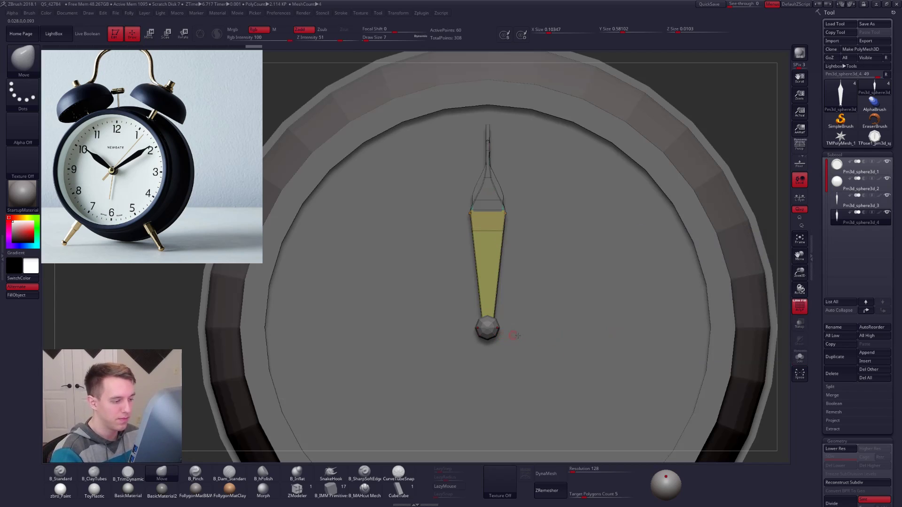
Move the shortened hand sideways off the dial's center to compare it with the original hand, and undo the move
key("r")
left_click_drag(495, 290, 569, 290)
key("w")
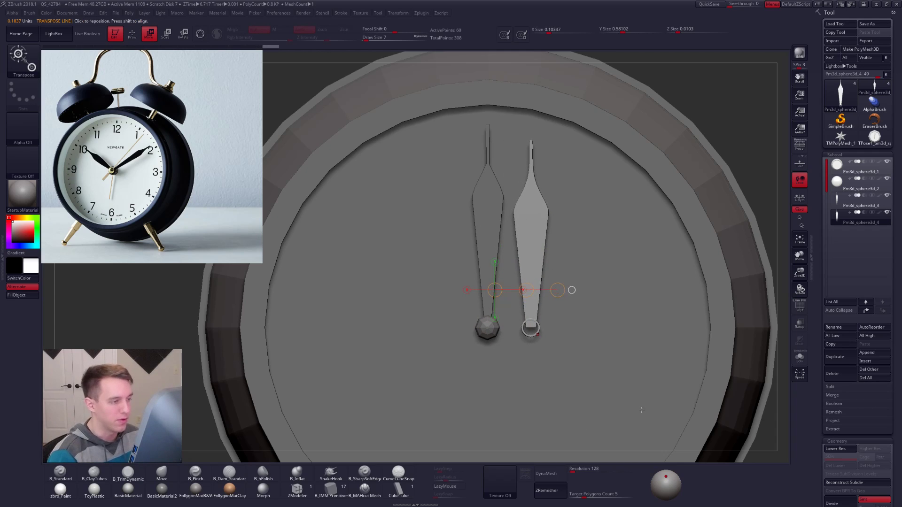
key("ctrl+z")
Return to drawing mode and select the clock body subtool behind the hands
mouse_move(640, 410)
right_mouse_down("ctrl")
mouse_move(650, 405)
mouse_move(643, 351)
right_mouse_up("ctrl")
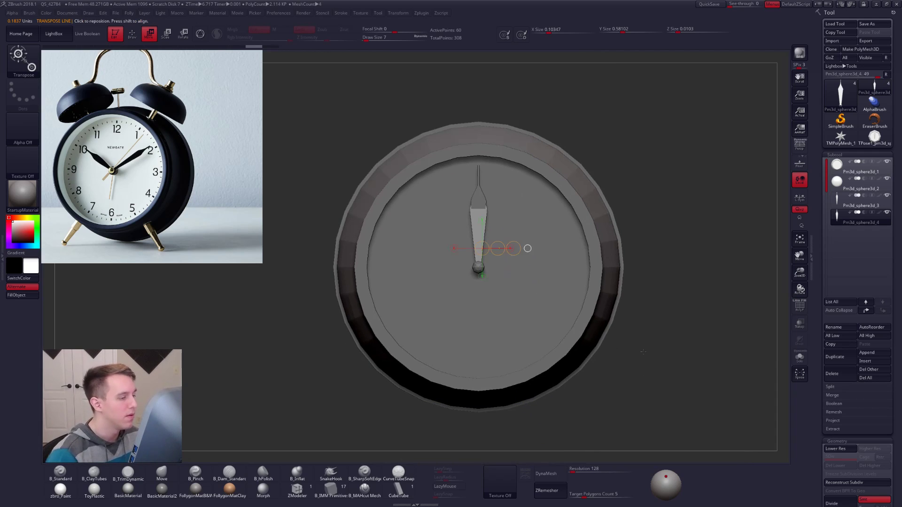
key("q")
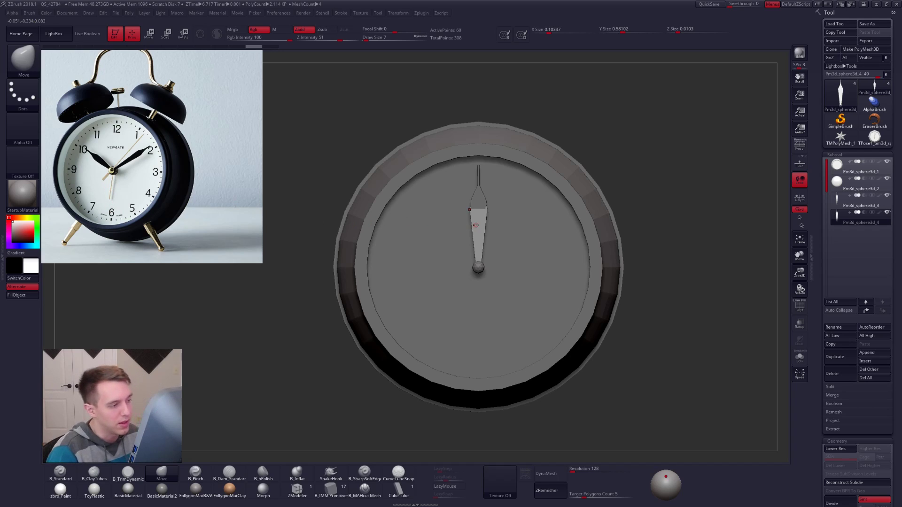
right_click_drag(486, 211, 486, 213, "ctrl")
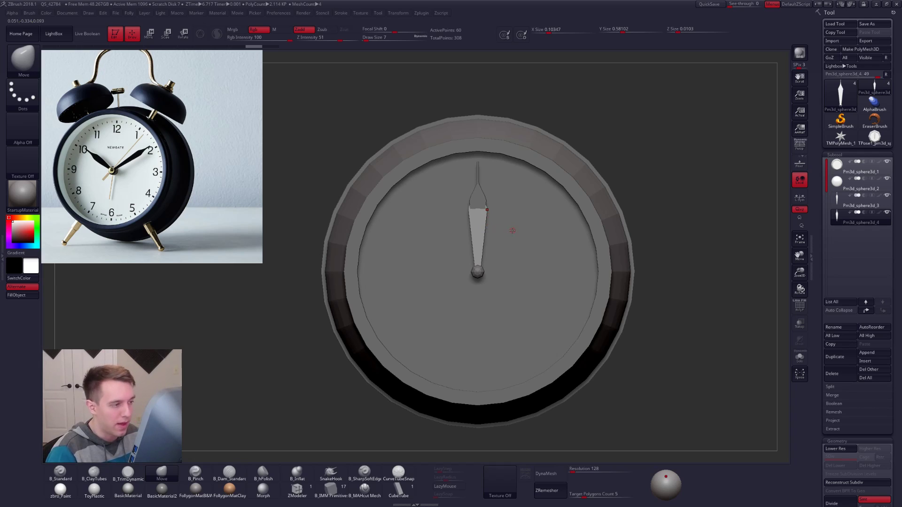
left_click(512, 231, "alt")
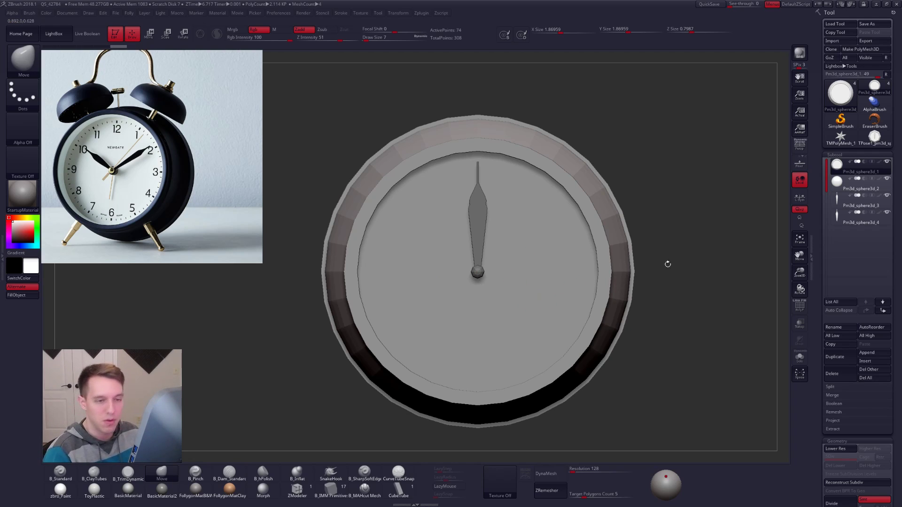
Hide both clock hand subtools and select the small pin at the dial's centre
left_click(858, 219)
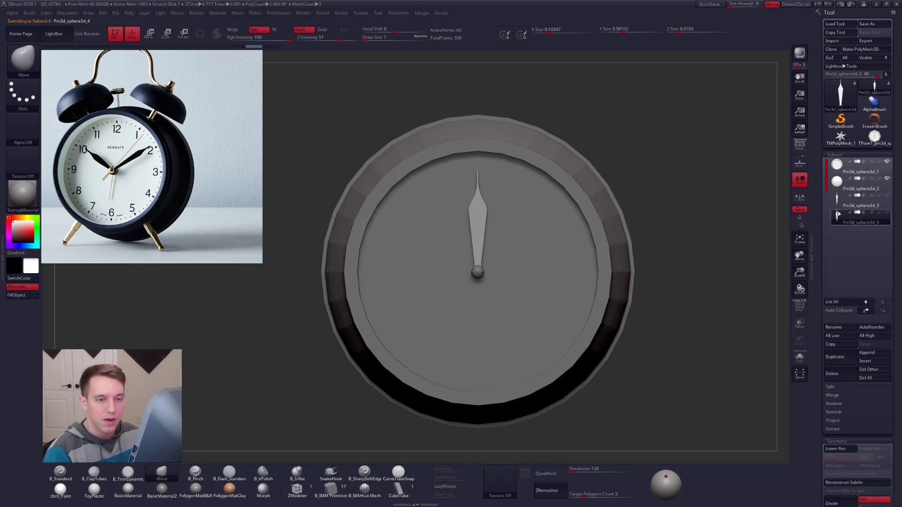
left_click(841, 190)
key("f")
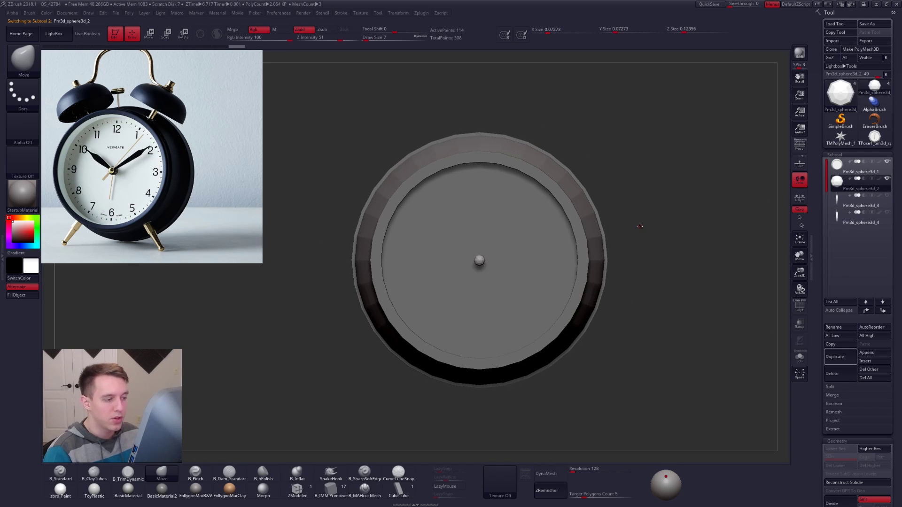
left_click_drag(654, 252, 645, 222, "alt")
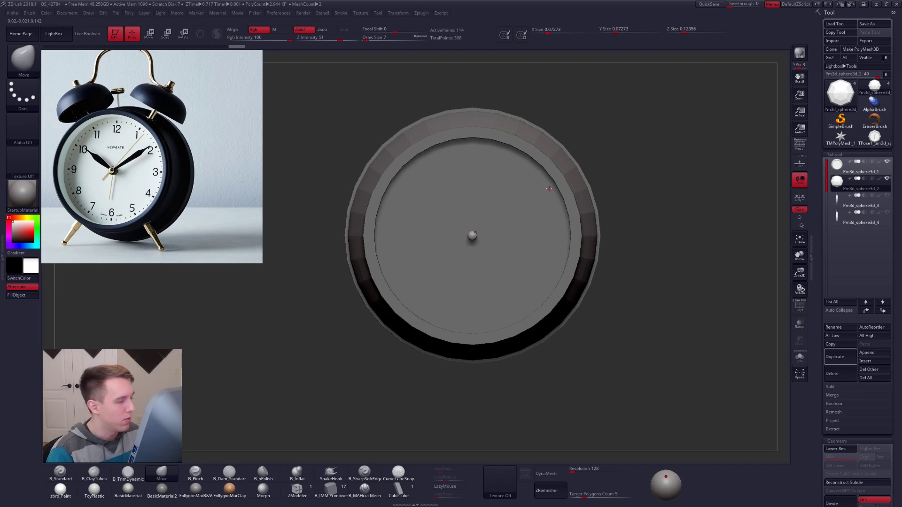
Isolate the longer clock hand and draw a rotation transpose line from its base straight up its length
left_click(834, 204)
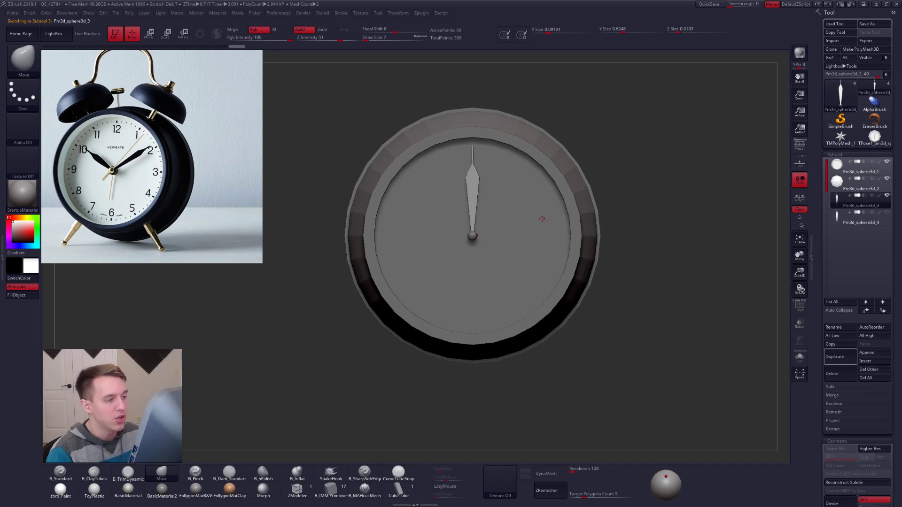
key("f")
key("r")
key("alt+s")
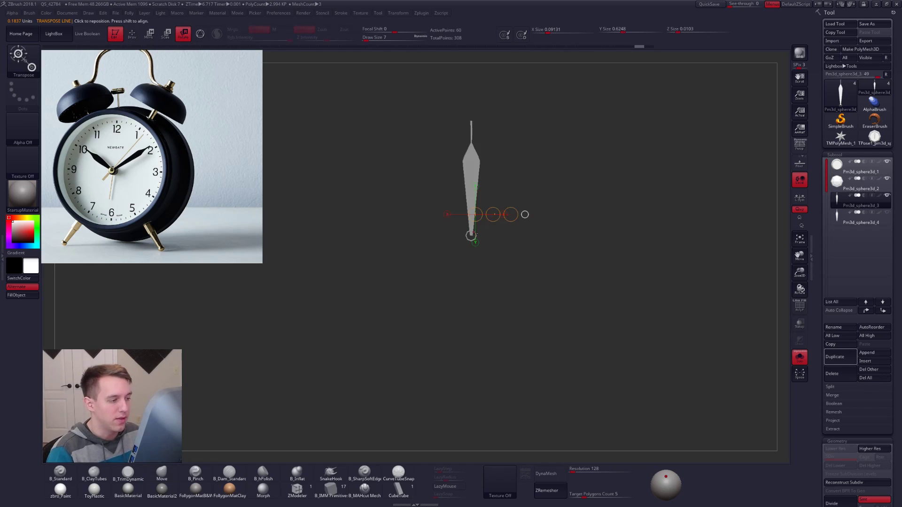
left_click_drag(472, 235, 480, 157, "shift")
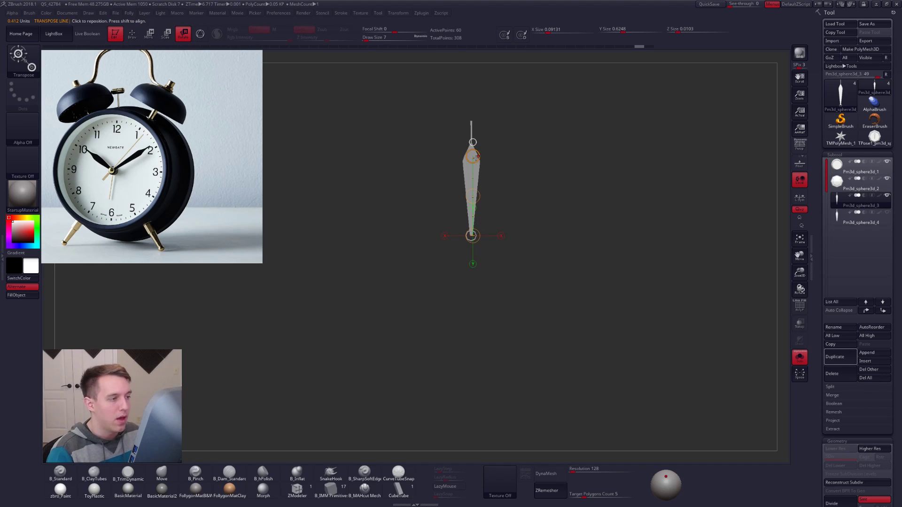
Try the 3D gizmo at the base of the isolated hand, then return to draw mode with the clock body shown
left_click(199, 36)
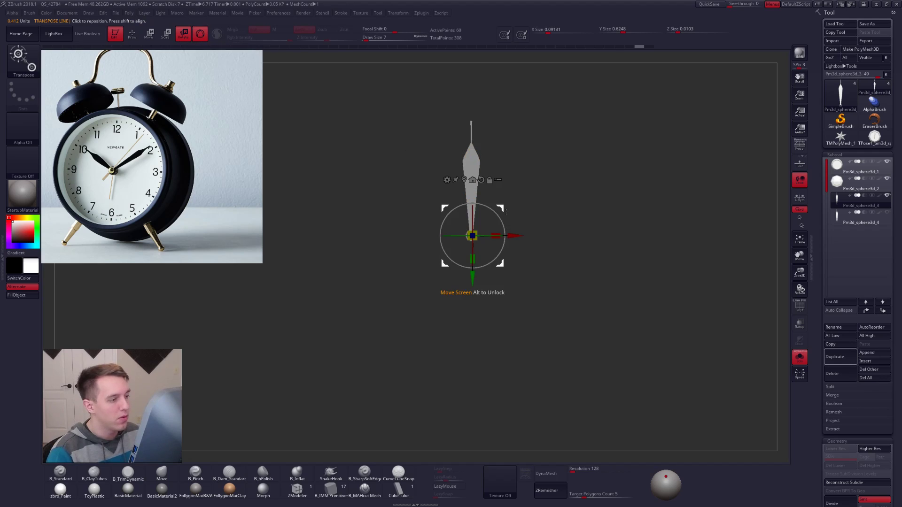
left_click_drag(495, 203, 503, 157)
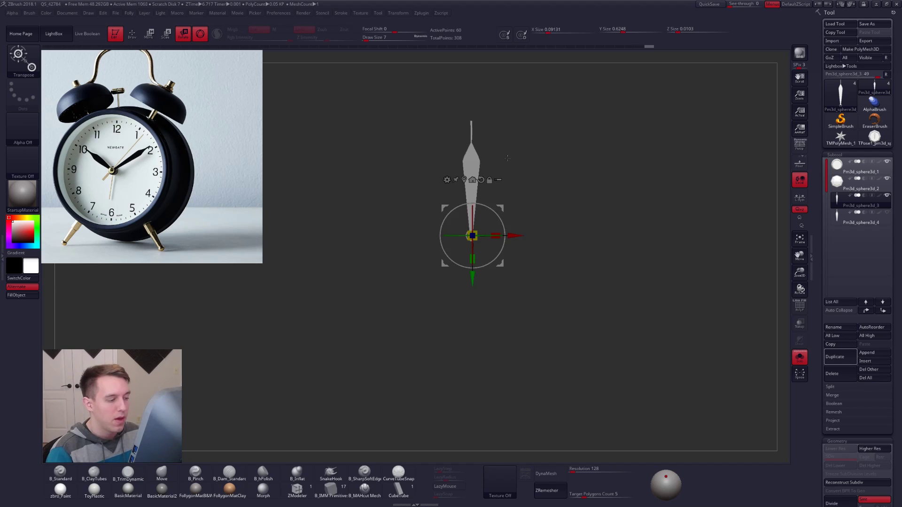
left_click(279, 15)
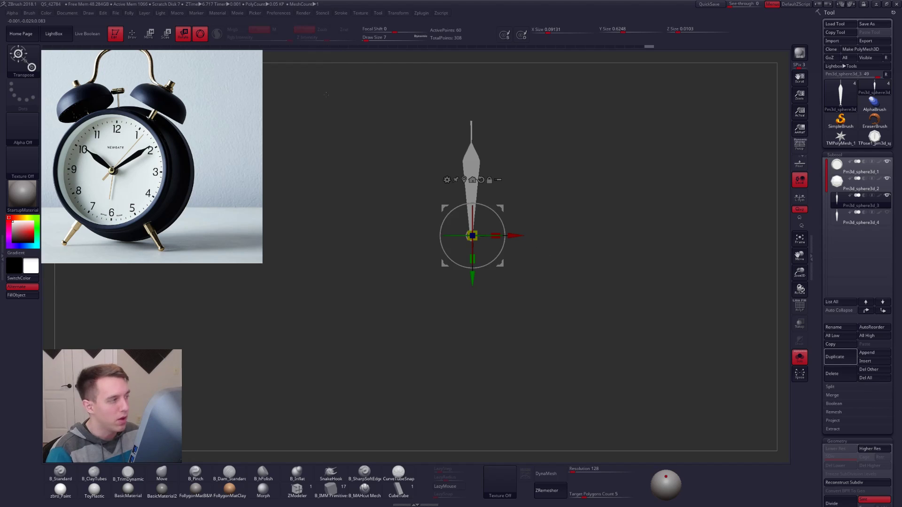
left_click(199, 37)
key("shift+s")
key("q")
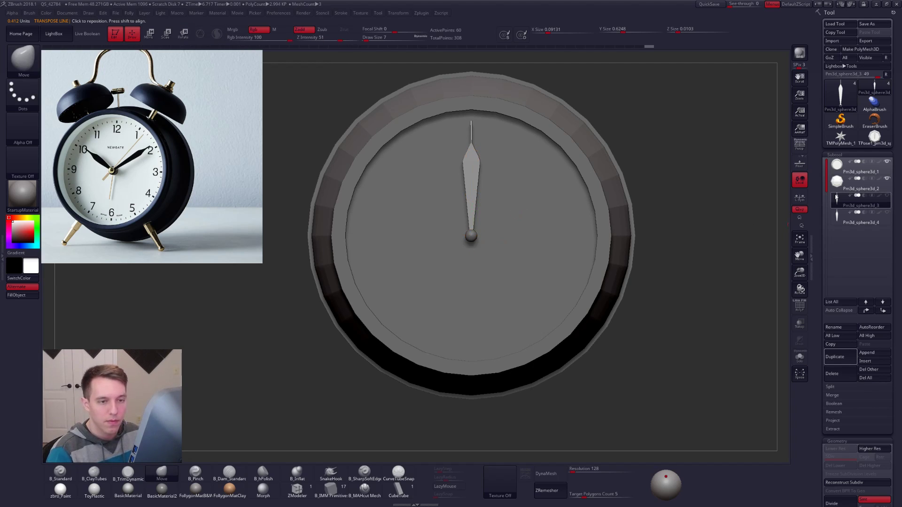
Duplicate the subtool of the dial's centre pin
mouse_move(828, 198)
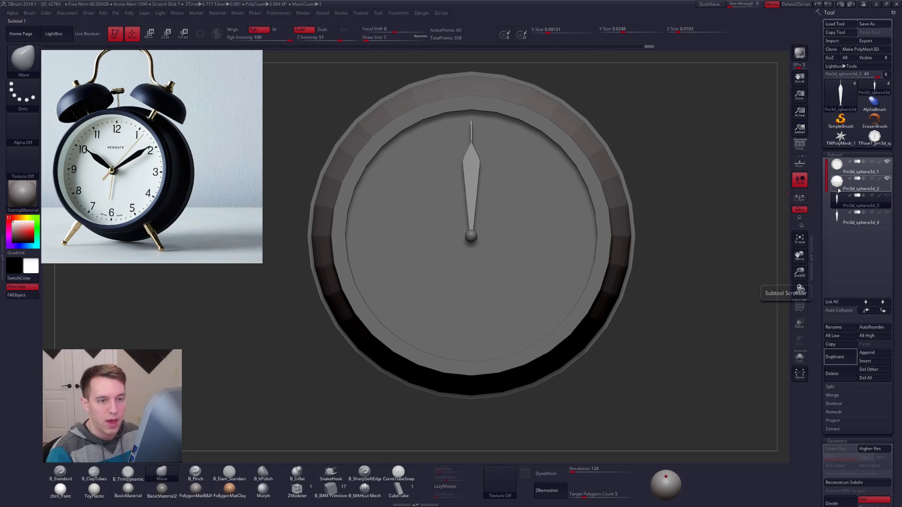
left_click(840, 181)
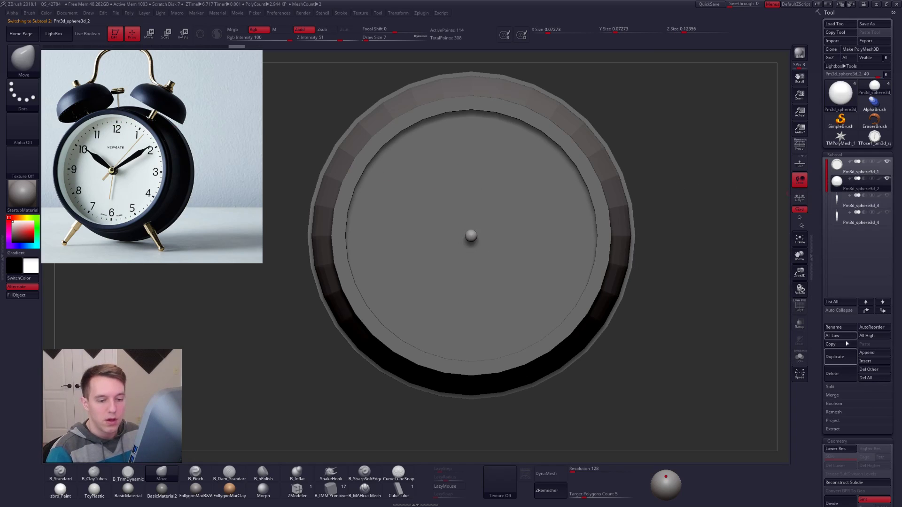
left_click(848, 361)
Reinitialize the duplicate as a QCube with X, Y and Z resolution 1, without smooth subdivision preview
left_click_drag(816, 188, 816, 231)
left_click(835, 265)
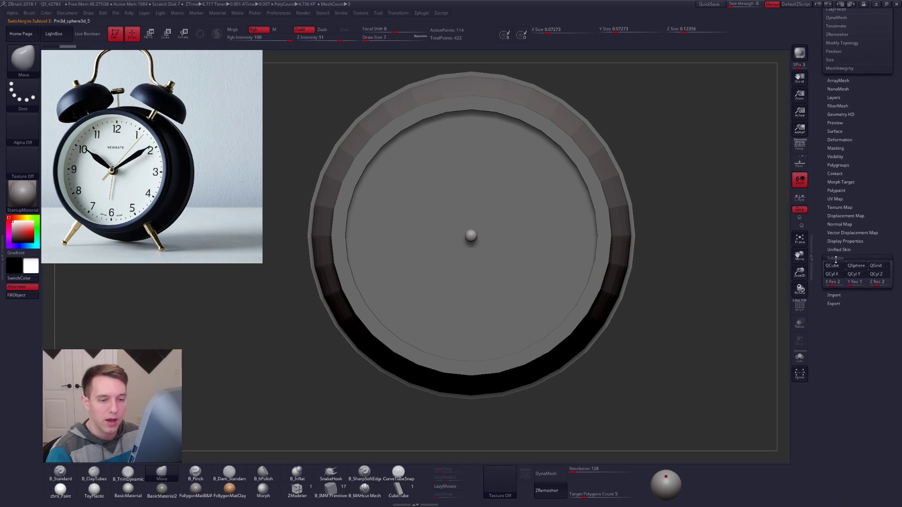
left_click_drag(878, 282, 870, 282)
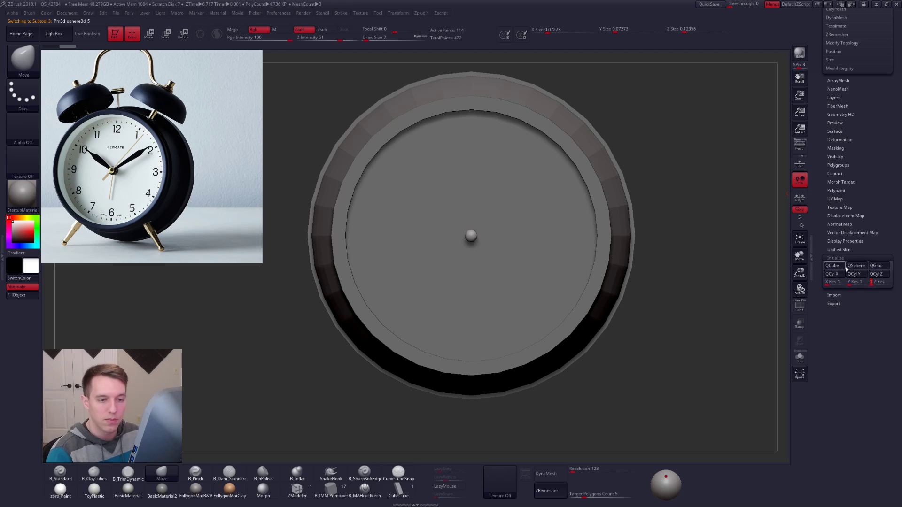
left_click(838, 264)
scroll(839, 261, "up", 10)
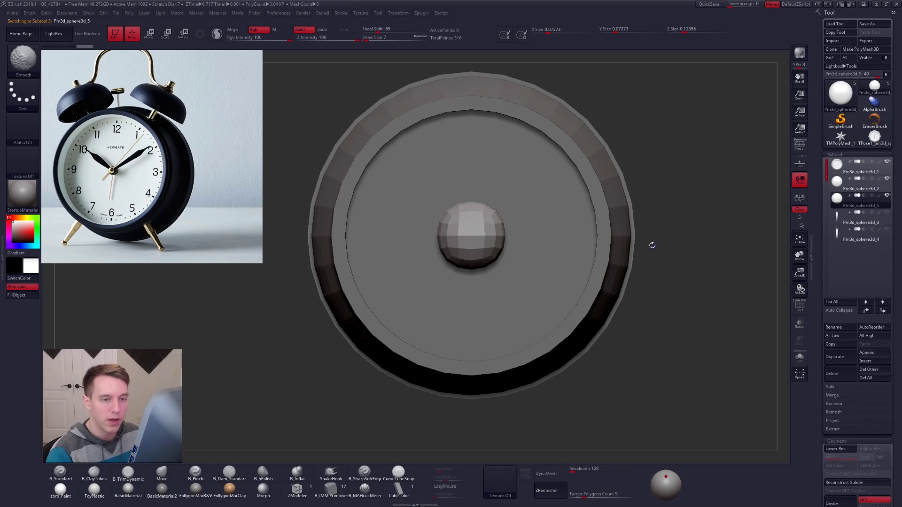
key("shift+d")
scroll(488, 221, "up", 2)
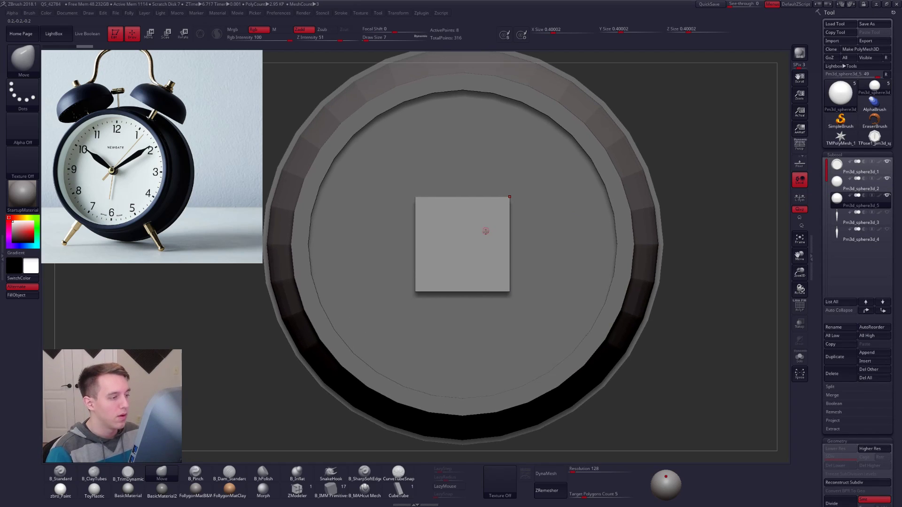
Move the cube straight up from the dial's centre to the dial's upper rim
key("w")
left_click(491, 289)
left_click_drag(436, 240, 436, 159)
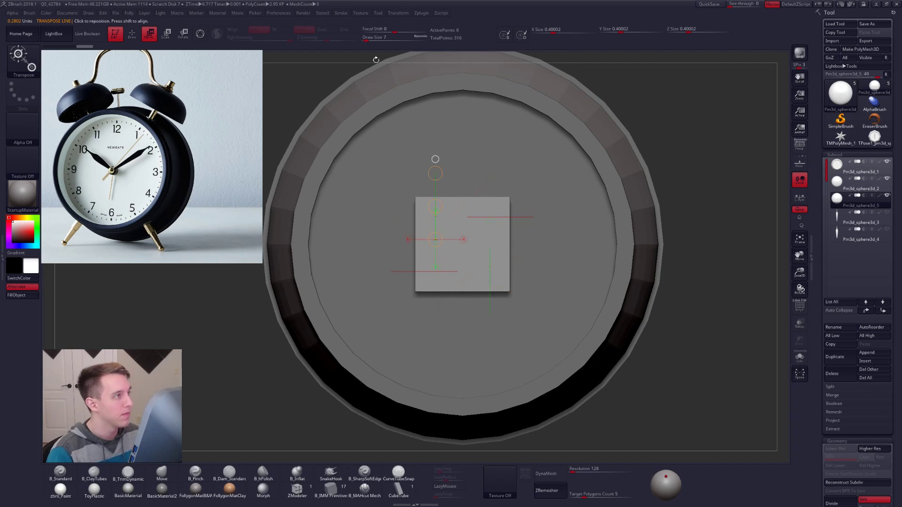
left_click(399, 13)
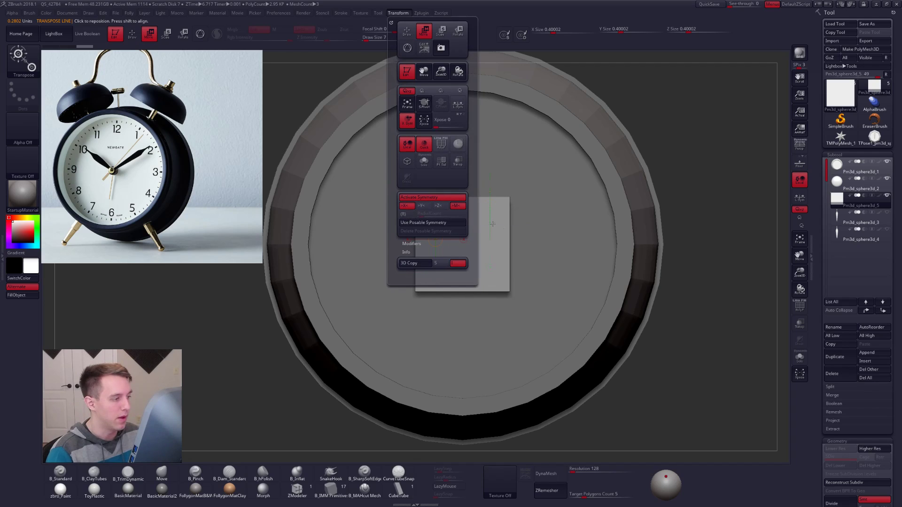
left_click_drag(506, 272, 512, 318)
left_click_drag(475, 243, 475, 311)
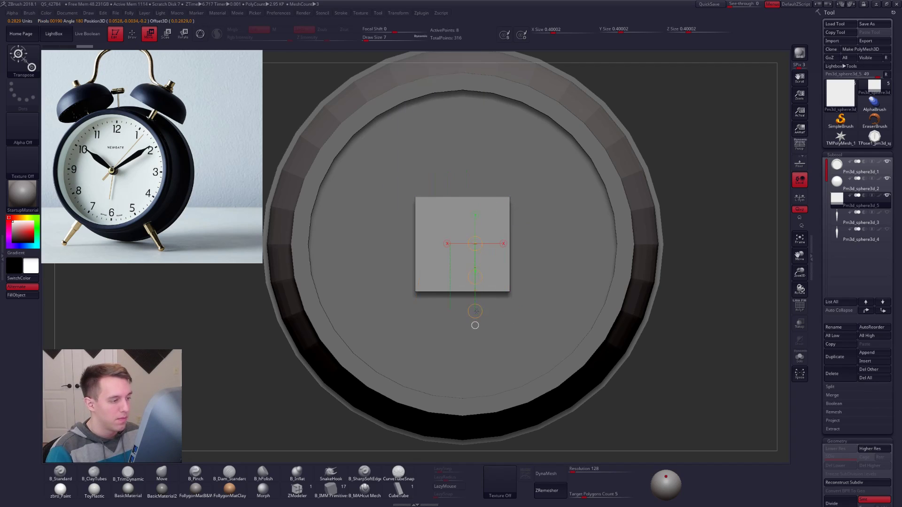
left_click_drag(475, 277, 456, 160)
right_click_drag(456, 159, 460, 181, "alt")
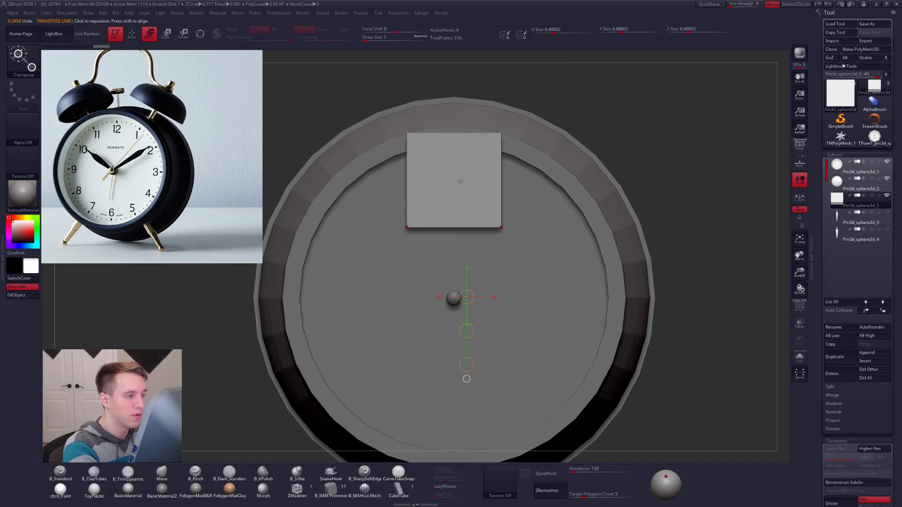
Scale the cube down to about 0.033 wide, stretch it to about 0.055 high and place it at 12 o'clock
key("e")
mouse_move(407, 179)
left_mouse_down()
mouse_move(534, 179)
mouse_move(482, 178)
left_mouse_up()
right_click_drag(478, 180, 470, 263, "ctrl")
key("w")
left_click_drag(458, 193, 458, 213, "shift")
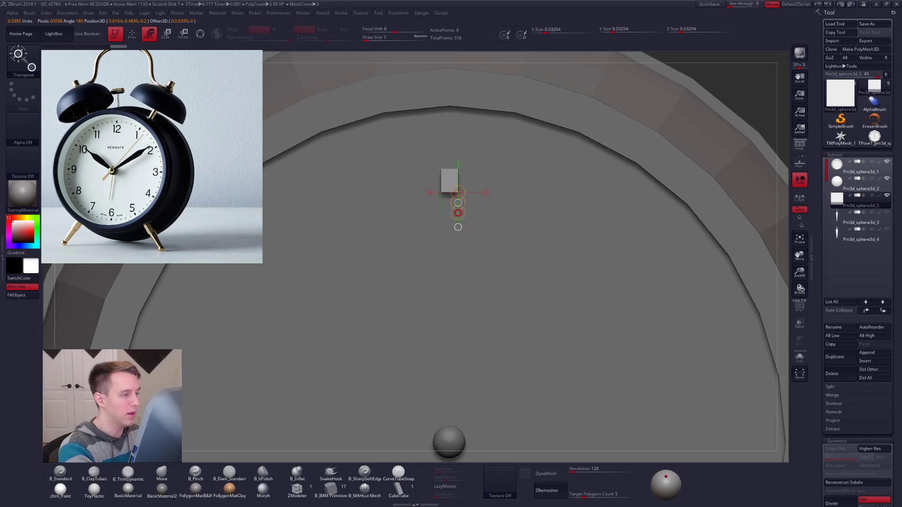
left_click_drag(458, 202, 459, 168)
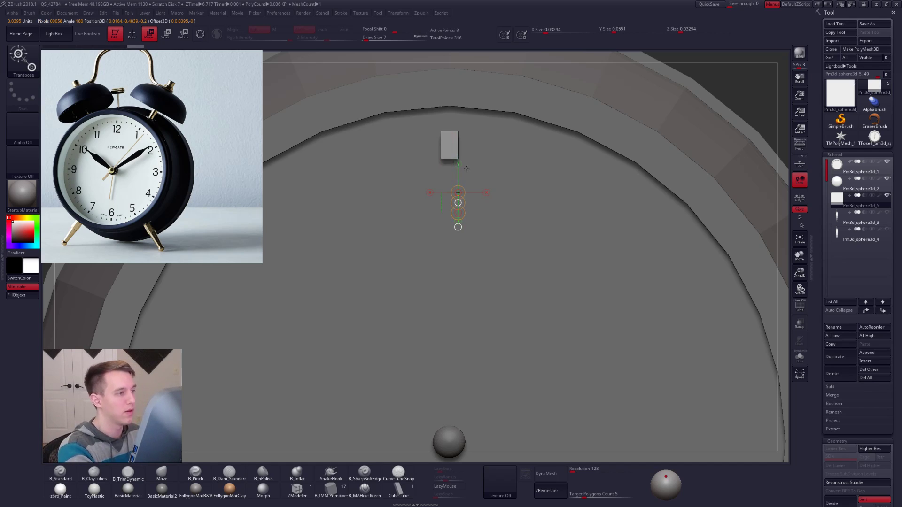
Push the 12 o'clock marker block back in depth onto the dial face
right_click_drag(493, 165, 486, 209, "ctrl")
left_click_drag(485, 210, 416, 210)
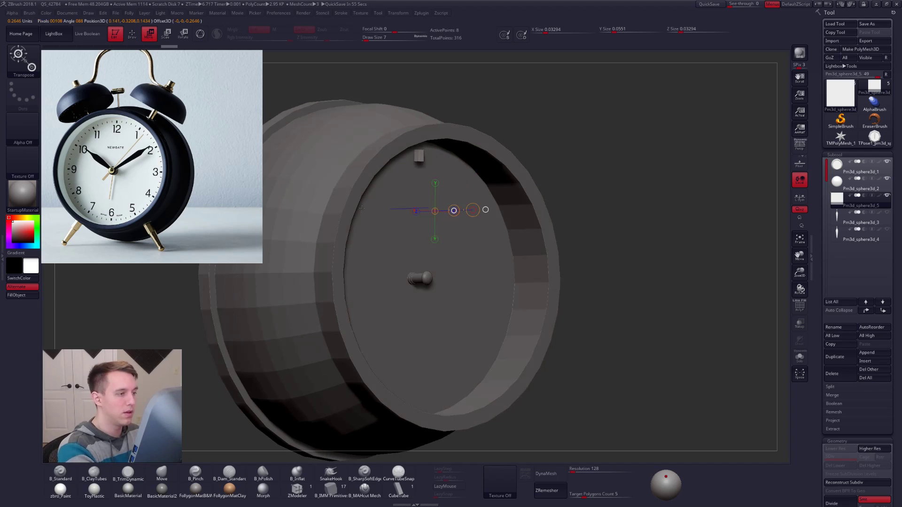
right_click_drag(349, 211, 350, 160, "ctrl")
right_click_drag(494, 300, 549, 309)
key("q")
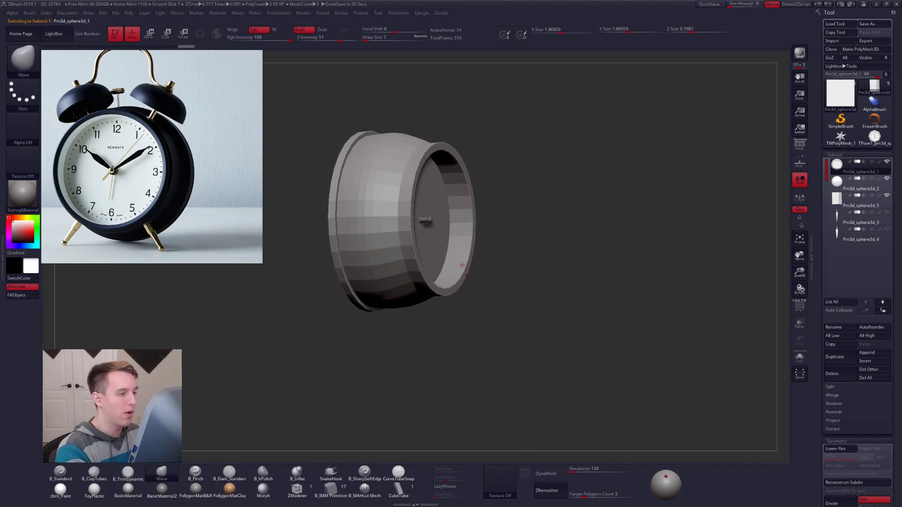
Mask the clock body in side view except for its front rim, with polyframe shown, and draw a move line there
left_click(465, 265, "alt")
right_click_drag(468, 266, 472, 268, "shift")
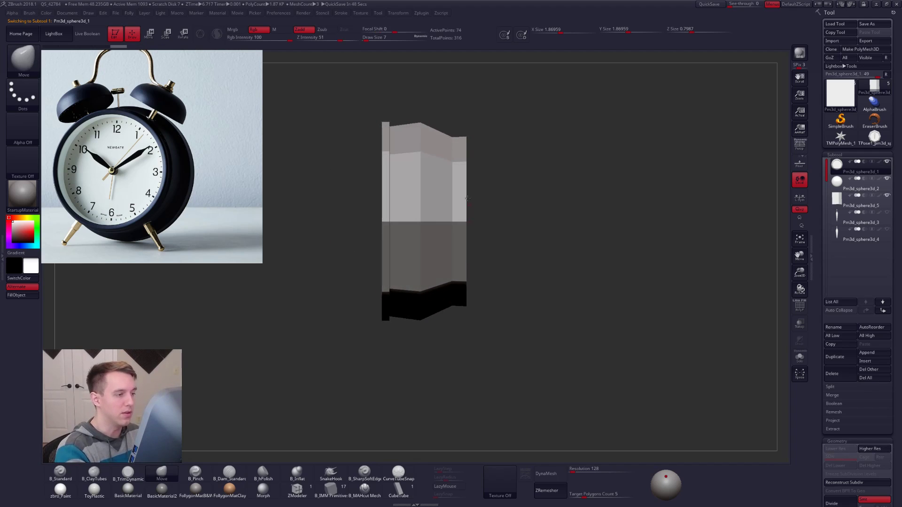
mouse_move(461, 128)
left_mouse_down("ctrl")
mouse_move(506, 141)
mouse_move(470, 344)
mouse_move(459, 346)
left_mouse_up("ctrl")
right_click_drag(465, 328, 471, 267, "ctrl")
key("w")
left_click_drag(465, 267, 496, 267)
key("shift+f")
mouse_move(468, 196)
left_mouse_down("alt")
mouse_move(498, 273)
mouse_move(491, 235)
left_mouse_up("alt")
mouse_move(478, 134)
left_mouse_down("ctrl")
mouse_move(537, 203)
mouse_move(475, 410)
left_mouse_up("ctrl")
mouse_move(552, 389)
left_mouse_down()
mouse_move(480, 391)
mouse_move(491, 358)
left_mouse_up()
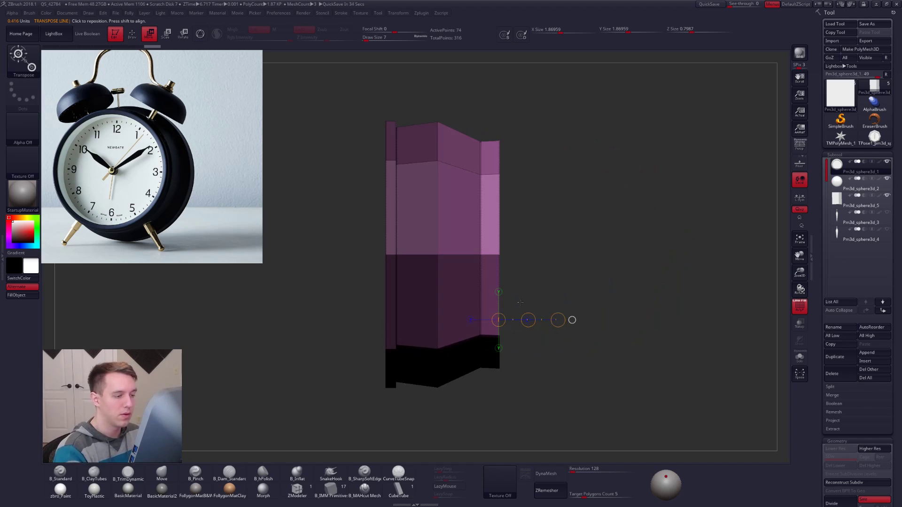
Move the body's front rim back to a total depth of about 0.715, then clear the mask and hide the polyframe
key("d")
mouse_move(528, 321)
left_mouse_down()
mouse_move(495, 326)
mouse_move(517, 328)
left_mouse_up()
mouse_move(653, 321)
left_mouse_down()
mouse_move(585, 306)
mouse_move(570, 312)
mouse_move(526, 272)
left_mouse_up()
key("shift+f")
key("q")
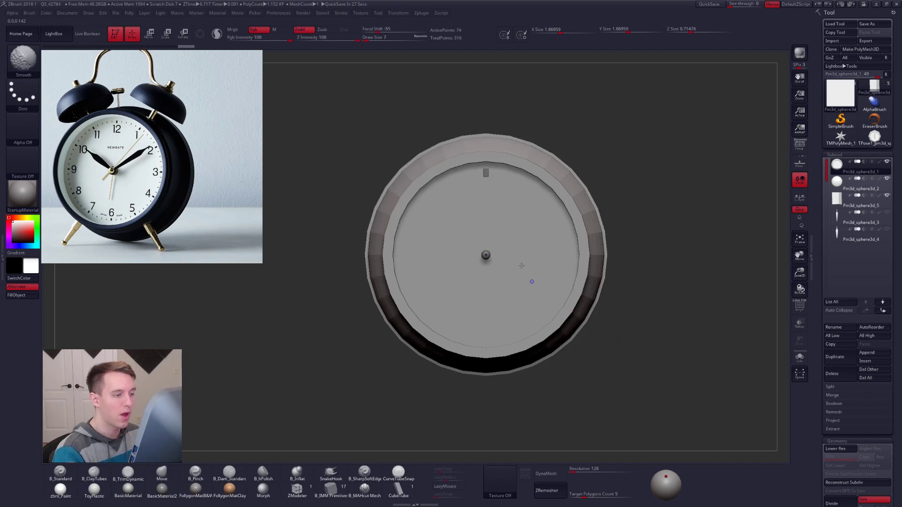
Scale the 12 o'clock marker block down to about 0.024 wide and 0.040 high
key("f")
left_click(490, 151, "alt")
right_click_drag(494, 149, 501, 158, "ctrl")
key("e")
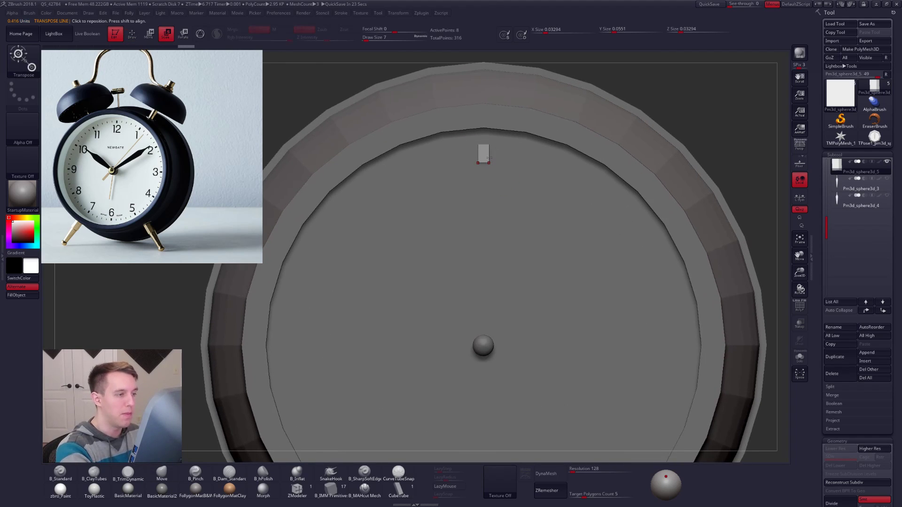
left_click_drag(489, 155, 548, 165)
left_click_drag(484, 153, 545, 154, "shift")
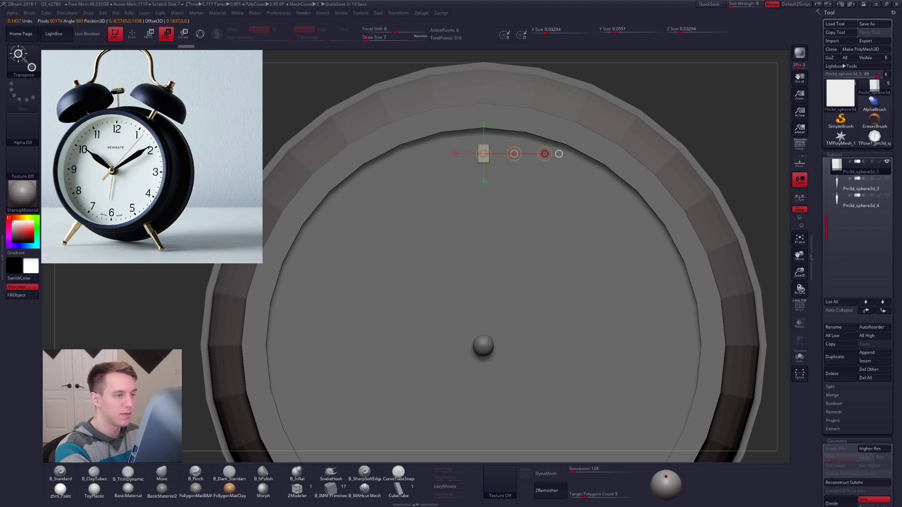
left_click_drag(537, 152, 537, 152)
left_click_drag(520, 185, 520, 210)
key("q")
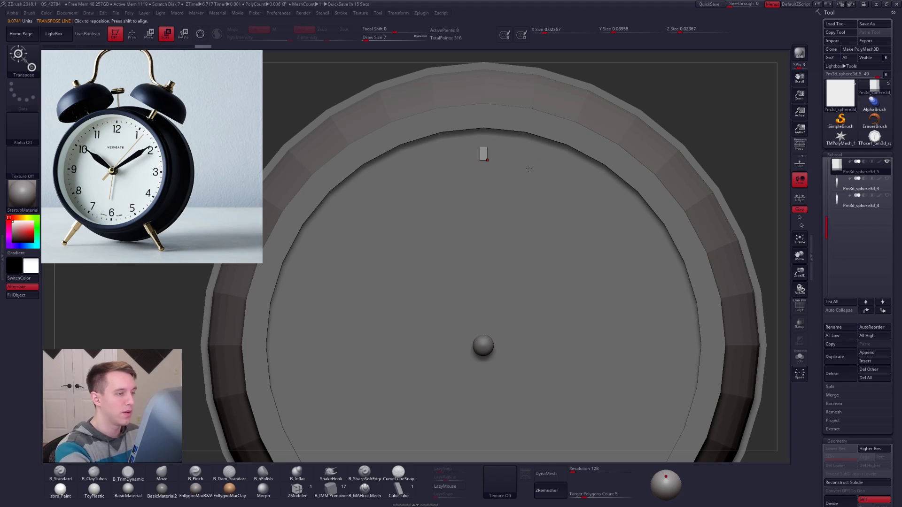
Hide the centre pin, place the marker block directly below the clock body in the subtool order and select the body
right_click_drag(529, 169, 559, 230, "ctrl")
key("q")
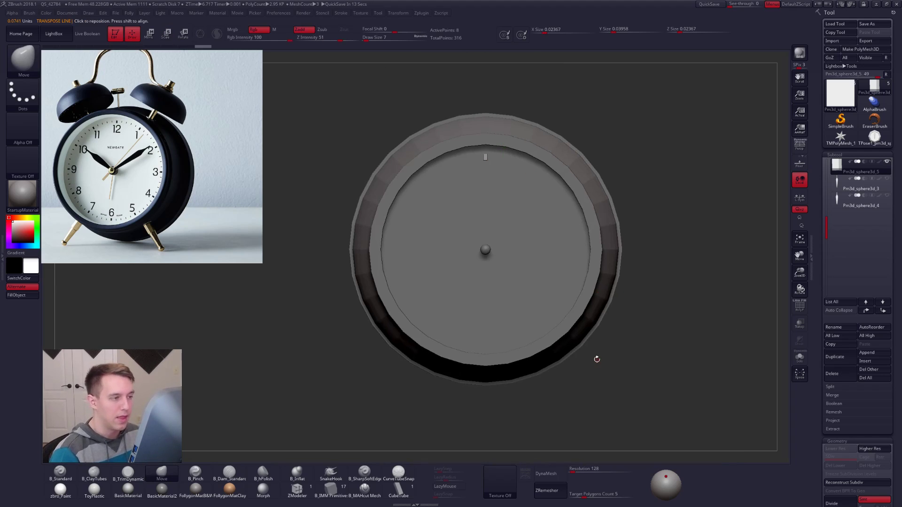
scroll(834, 198, "up", 2)
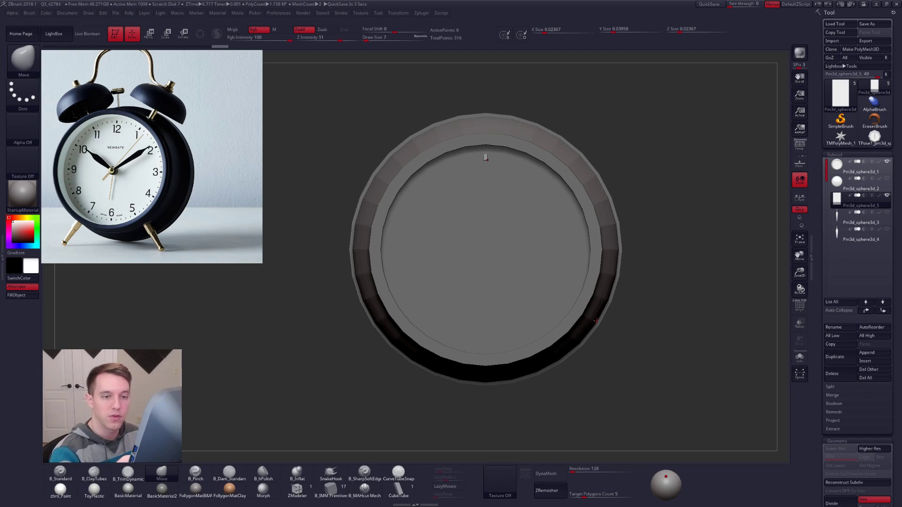
left_click(843, 169)
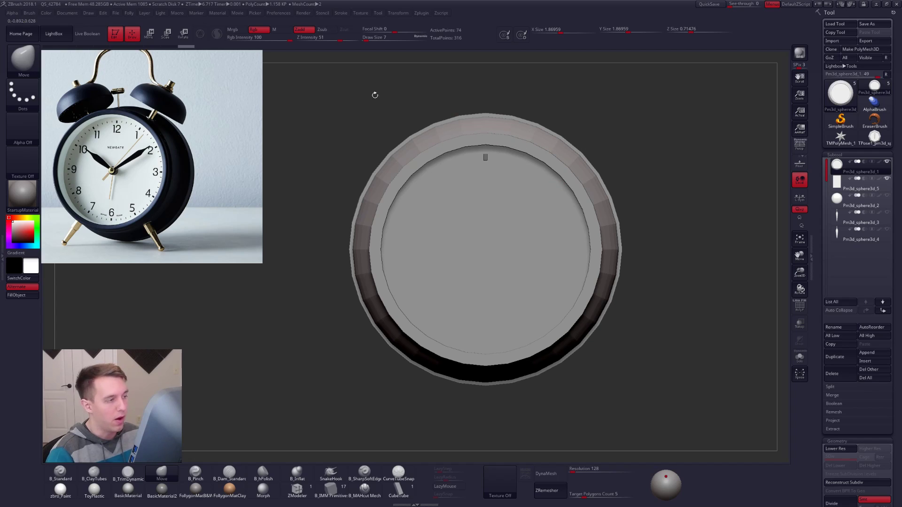
Set the transpose preference Snap Max Distance to 45
left_click(283, 14)
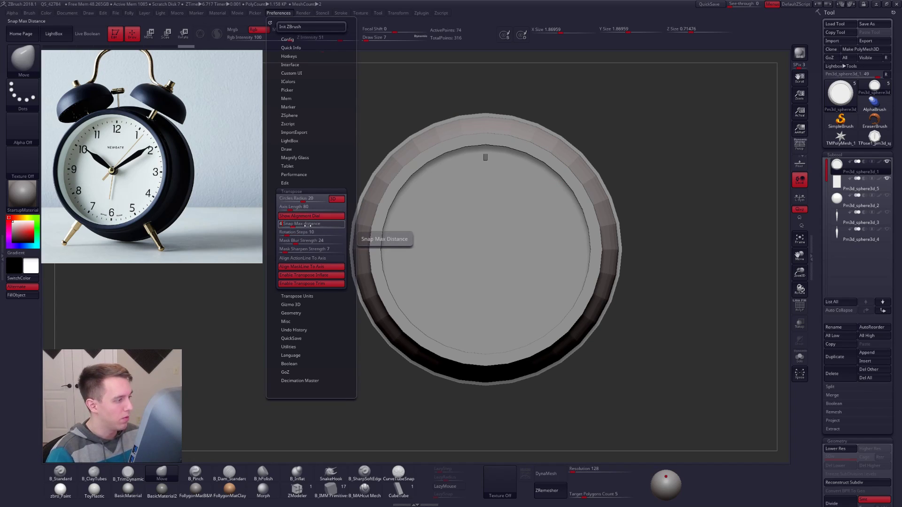
type("5")
key("Return")
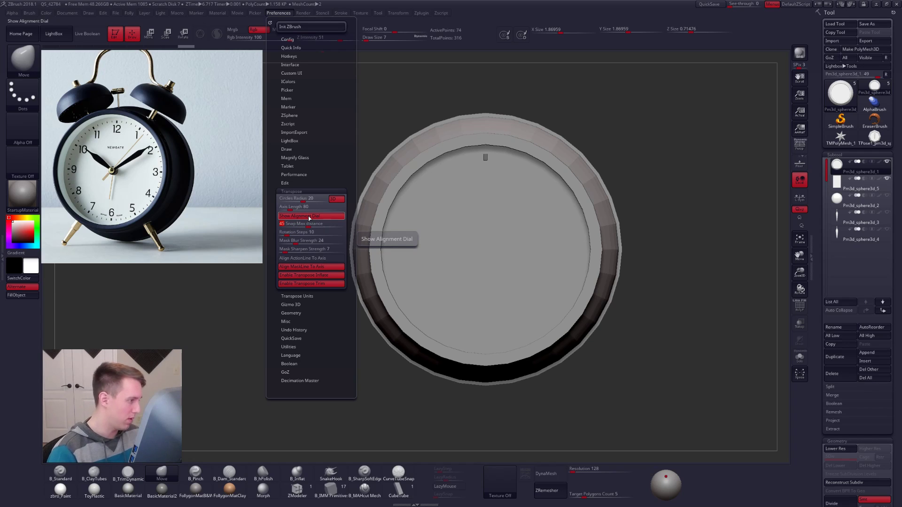
Set the transpose Rotation Steps to 4 and activate Rotate on the hour marker block
left_click(309, 218)
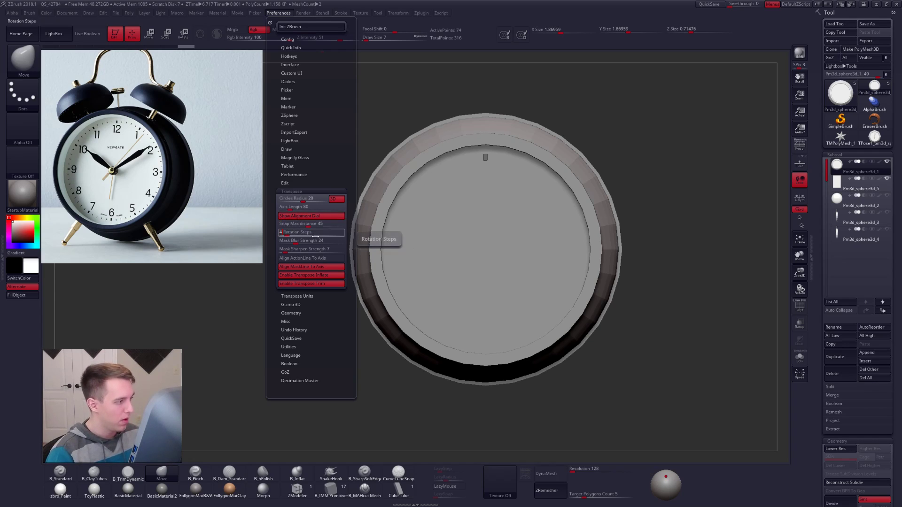
left_click(862, 186)
key("r")
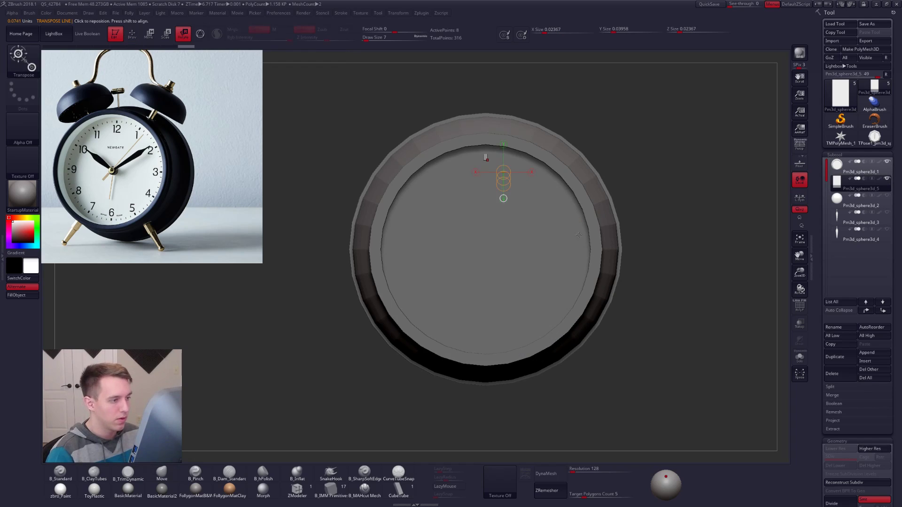
Lay a horizontal rotate line outward from the clock body's centre and reselect the 12 o'clock marker block
left_click(871, 173)
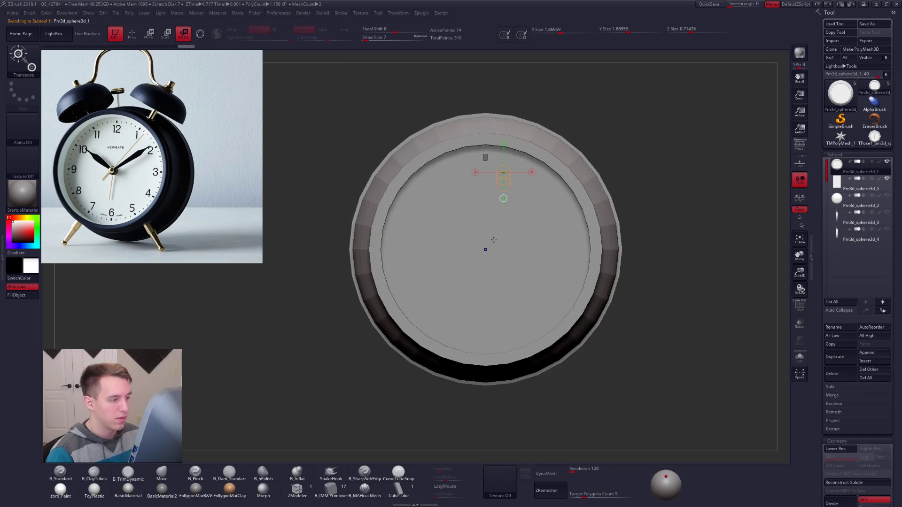
key("shift+f")
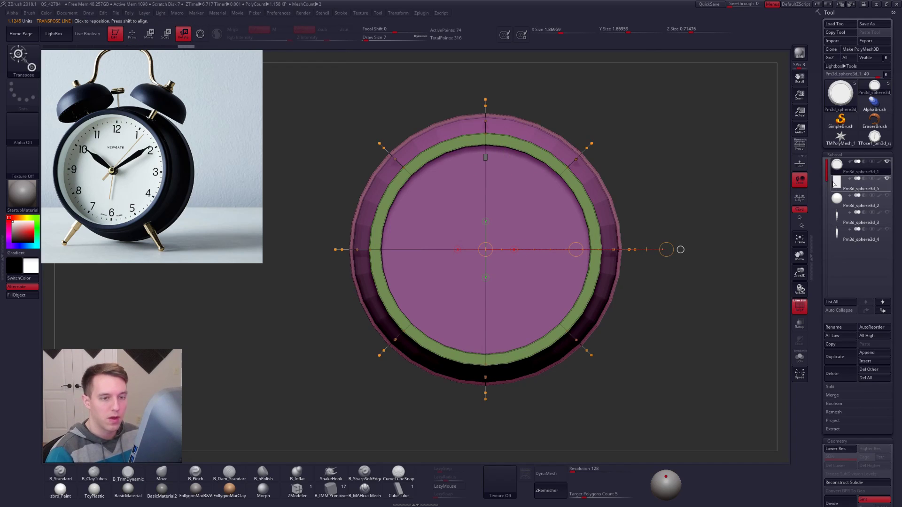
left_click(834, 183)
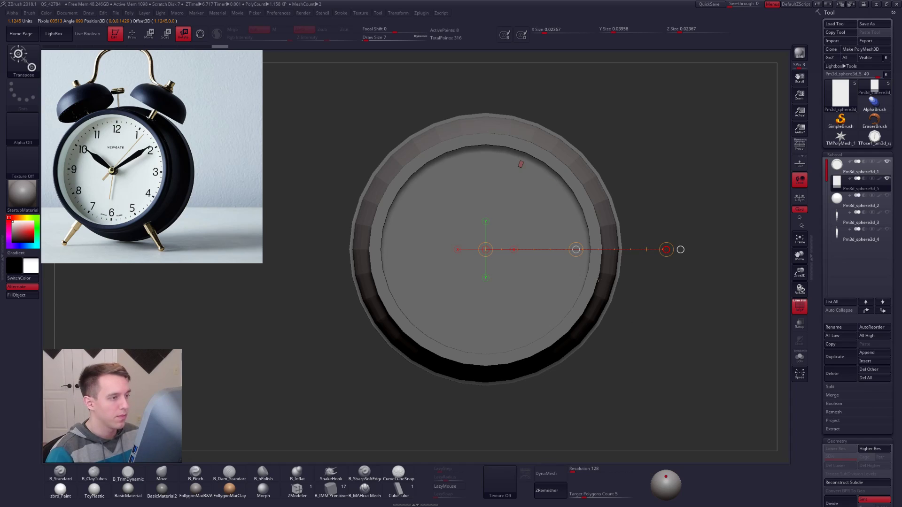
Set the transpose Rotation Steps to 3 so the marker snaps in one-hour increments
left_click(276, 14)
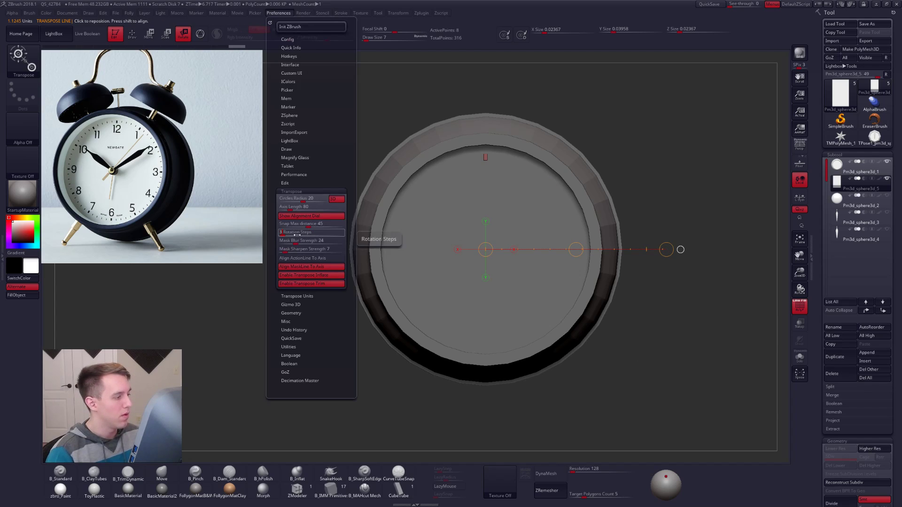
left_click(680, 249)
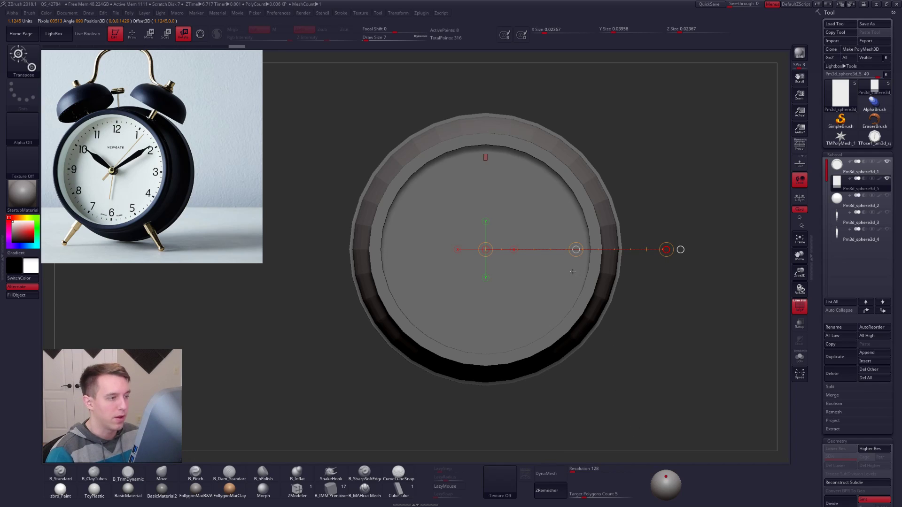
right_click_drag(570, 237, 562, 219, "alt")
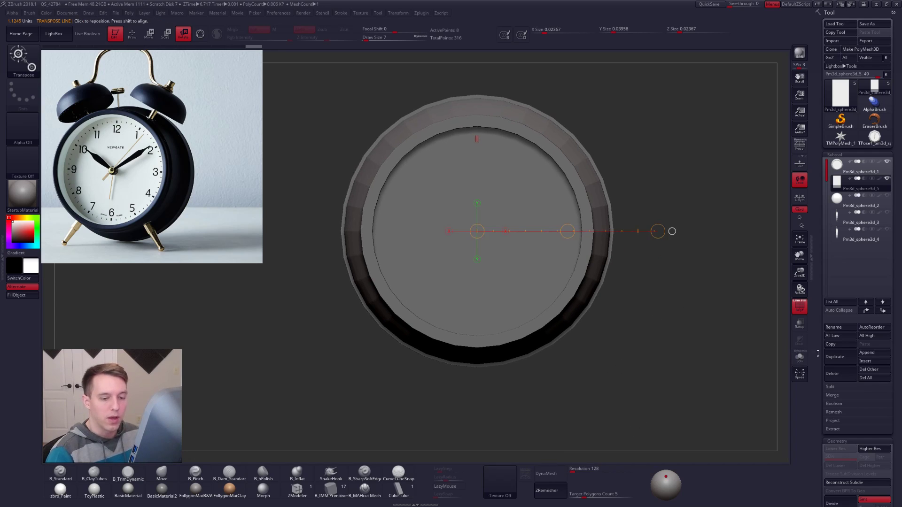
Duplicate the 12 o'clock marker, rotate the copy to 1 o'clock and merge both into one subtool
key("ctrl+shift+d")
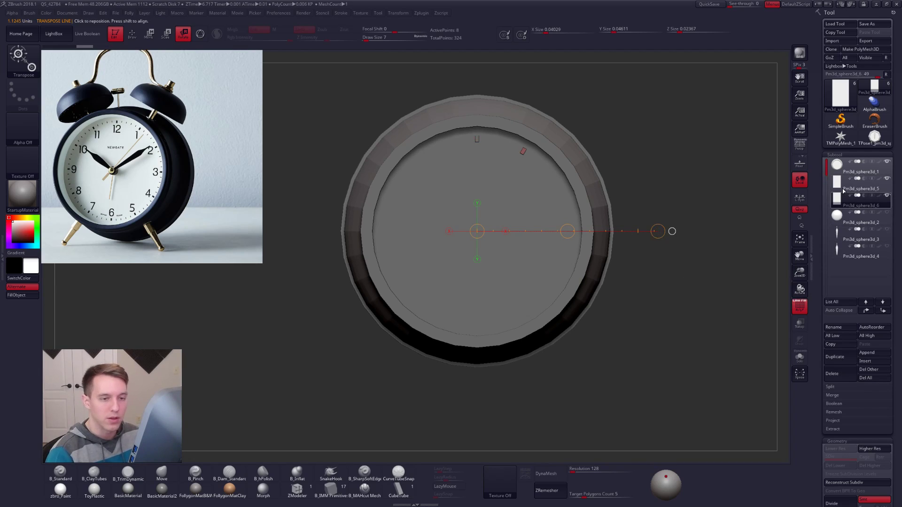
left_click(851, 184)
key("q")
key("space")
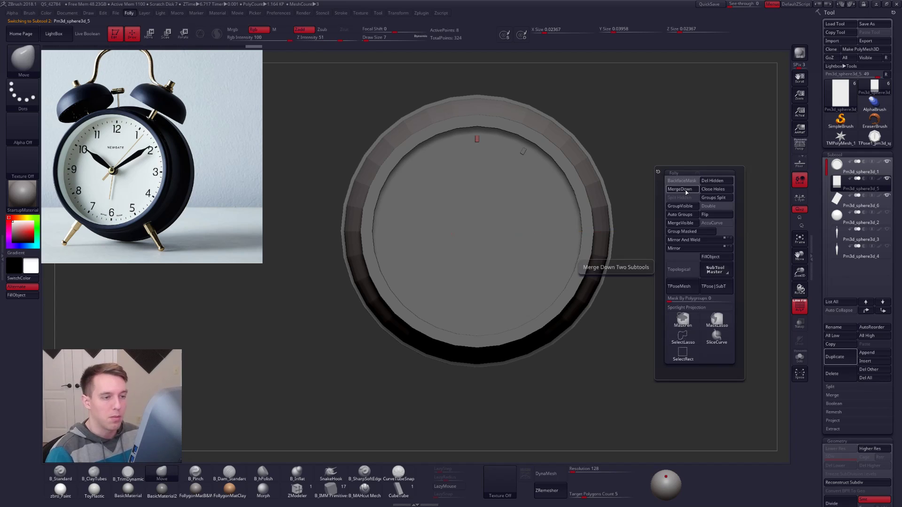
left_click(682, 190)
left_click(660, 205)
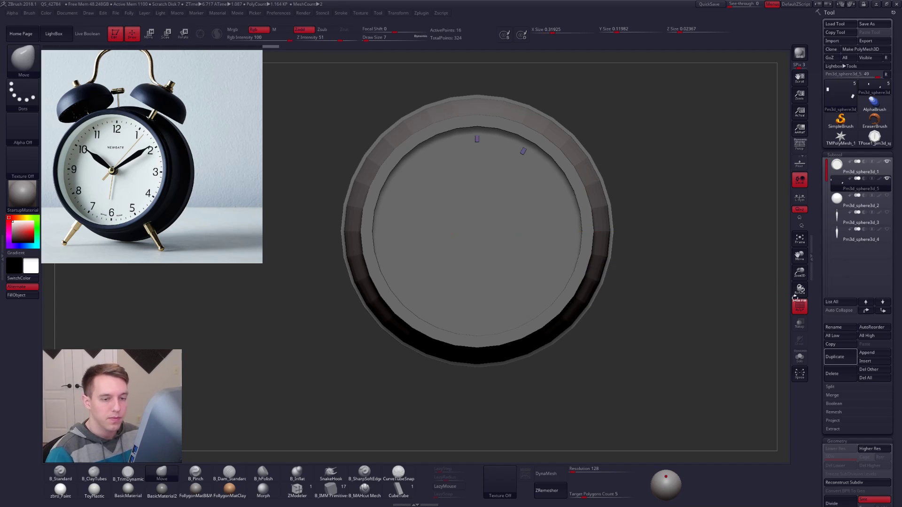
Duplicate the marker pair, rotate the copy to 2 and 3 o'clock and merge it with the original pair
key("r")
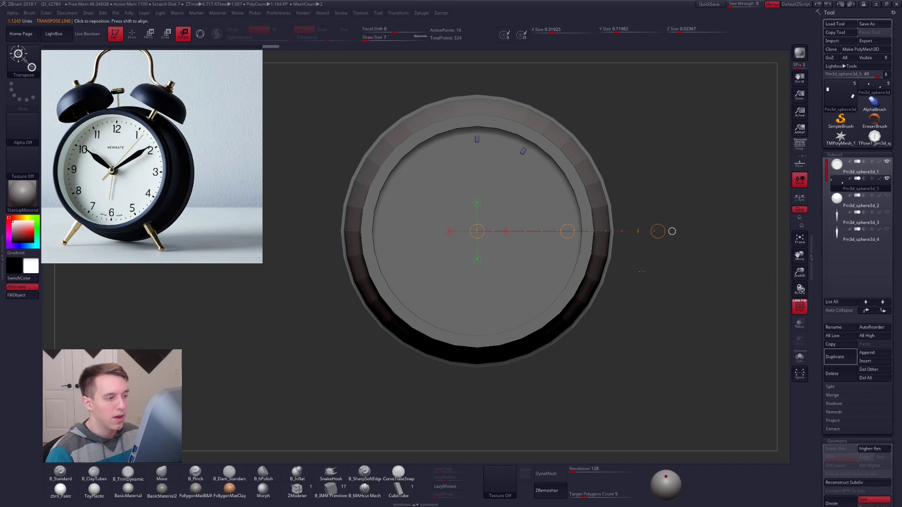
left_click(831, 356)
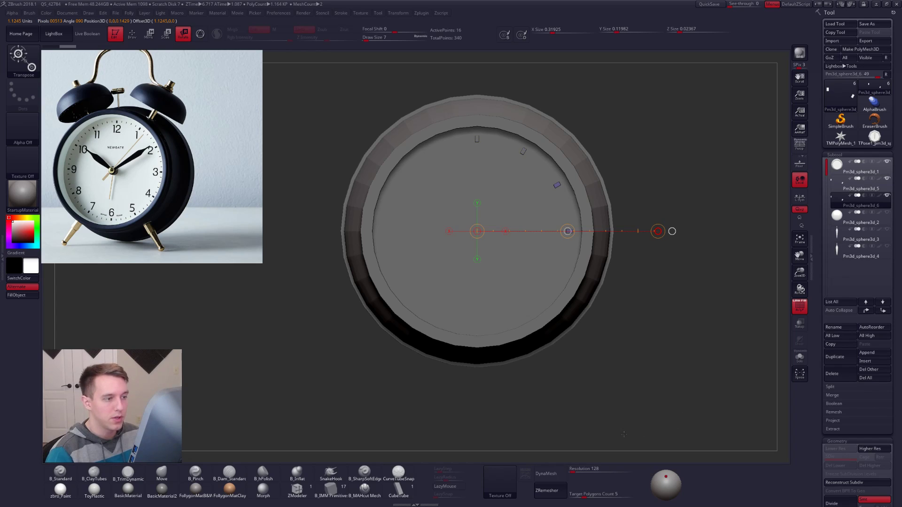
key("q")
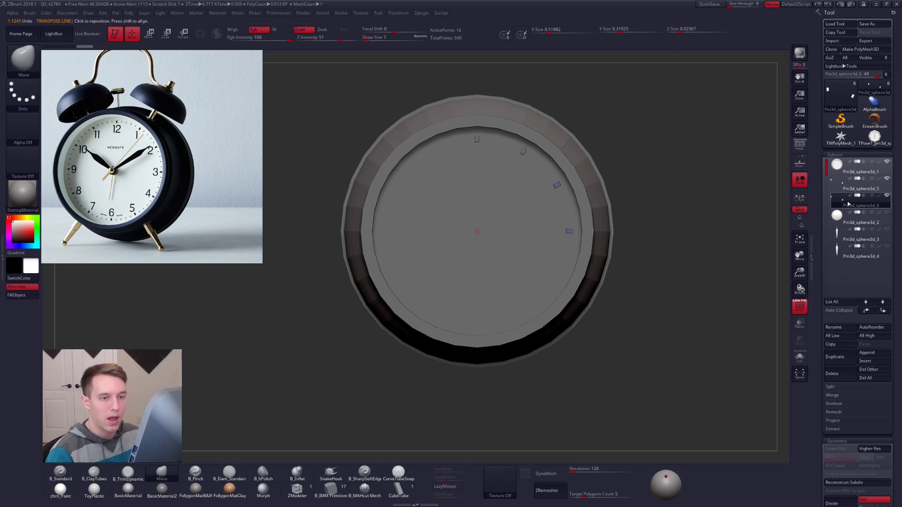
key("Up")
left_click(682, 334)
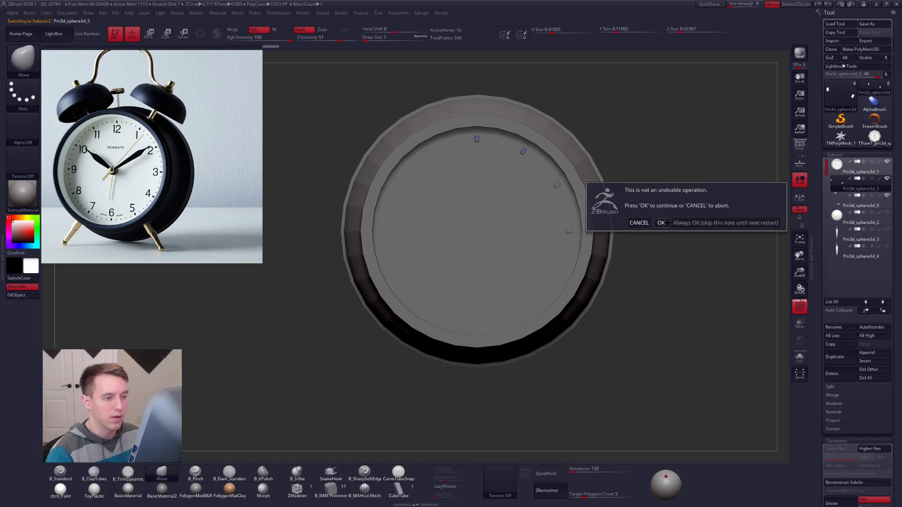
left_click(662, 222)
Duplicate the four markers, rotate the copy to the 4 to 7 o'clock positions and merge the two groups
key("r")
key("ctrl+shift+d")
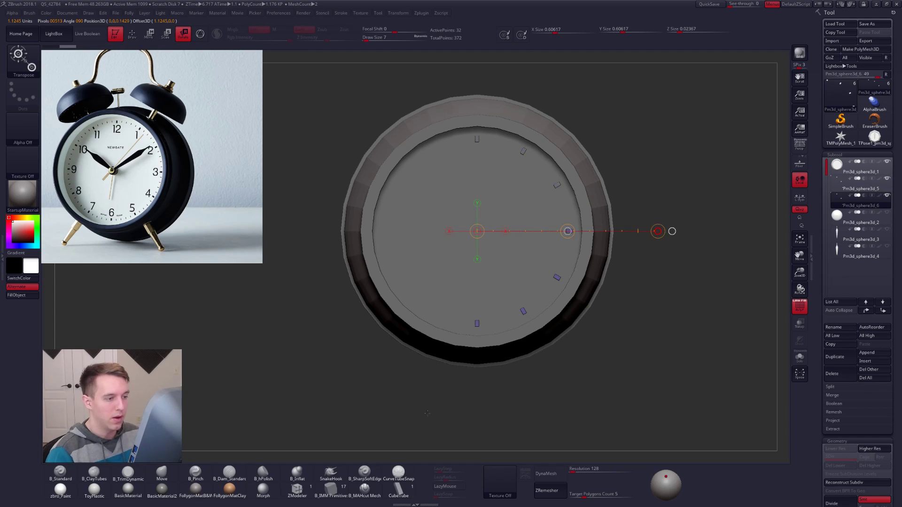
key("Up")
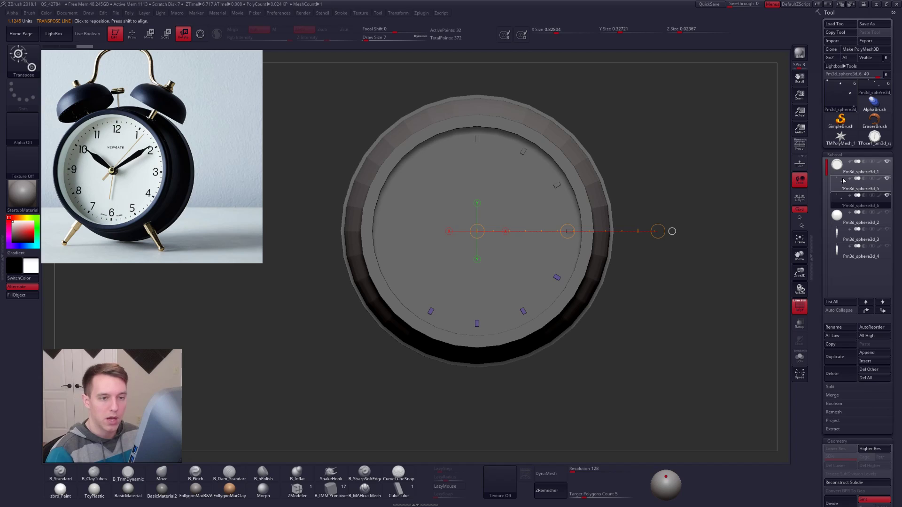
key("space")
left_click(693, 212)
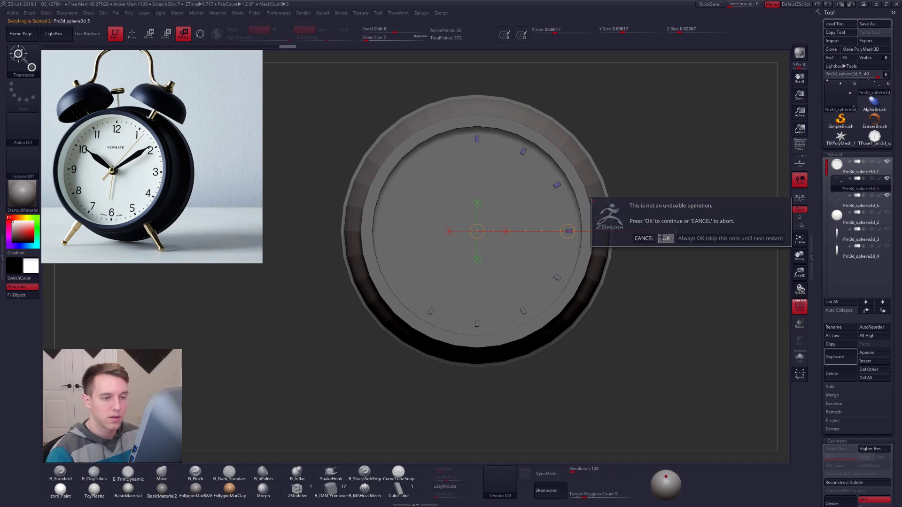
left_click(666, 239)
Duplicate the eight-marker group and rotate the copy so it also fills the 8 to 11 o'clock positions
left_click(837, 361)
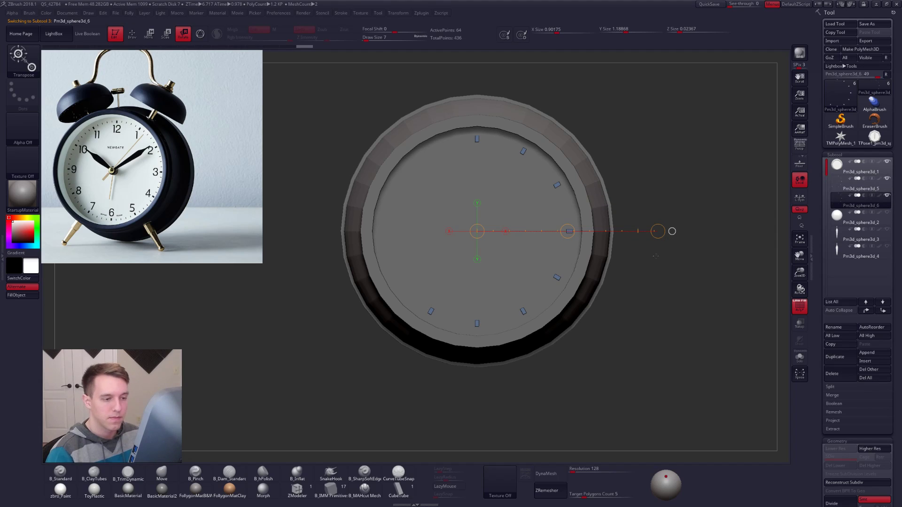
left_click_drag(657, 232, 666, 259)
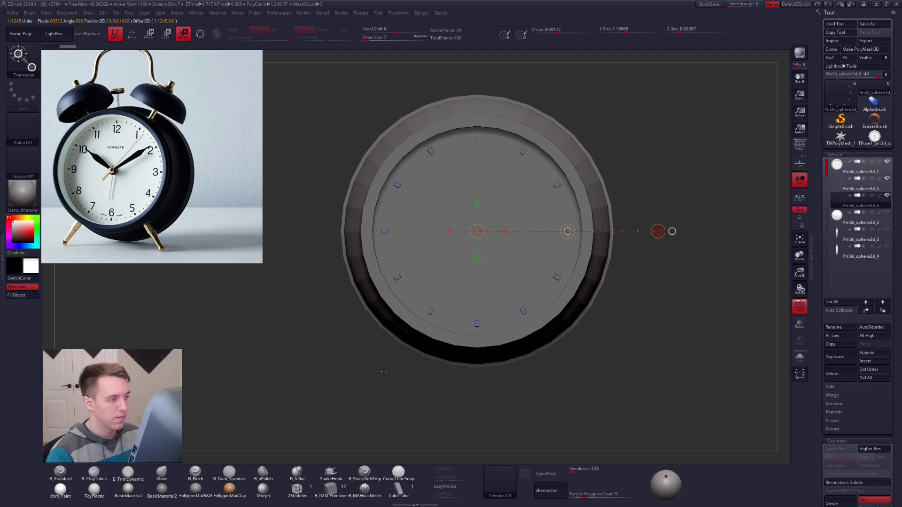
left_click_drag(355, 371, 356, 371)
key("q")
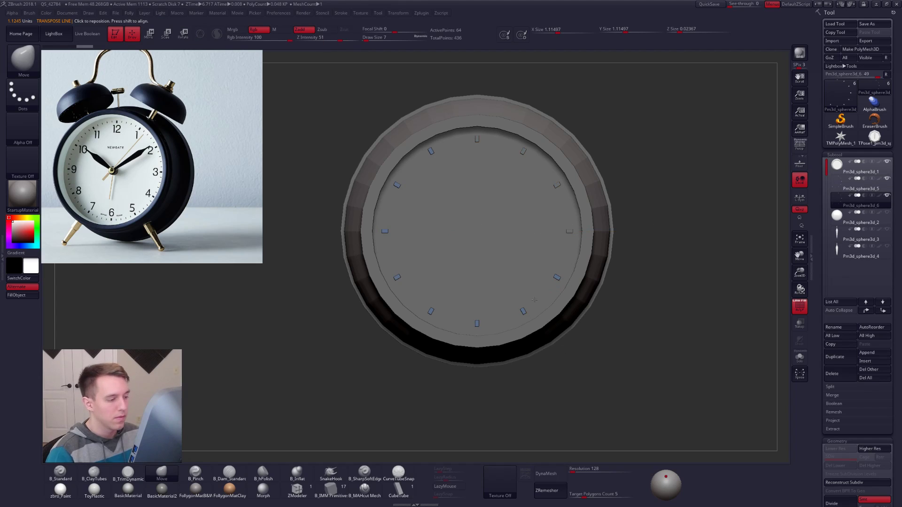
Delete the copy's overlapping markers at 4, 5 and 6 o'clock
key("alt+shift+s")
mouse_move(467, 304)
left_mouse_down("ctrl+alt+shift")
mouse_move(521, 366)
mouse_move(603, 239)
left_mouse_up("ctrl+alt+shift")
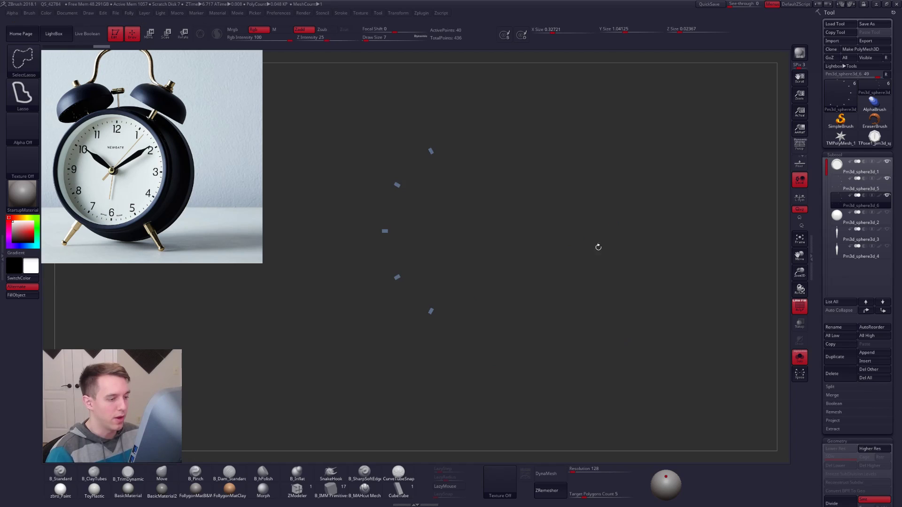
key("alt+shift+s")
key("f")
Merge the remaining copied markers with the original group into one full hour-marker ring
left_click(860, 188)
key("f")
left_click(705, 211)
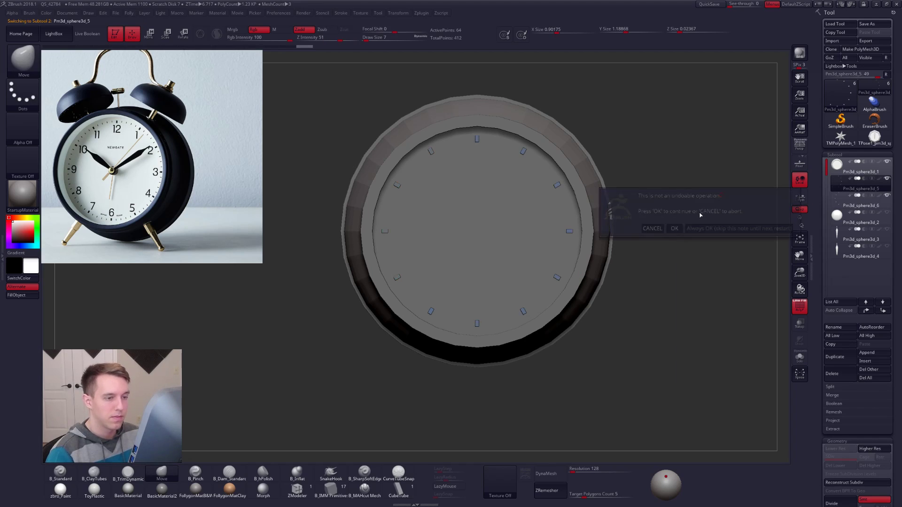
left_click(672, 229)
left_click_drag(615, 221, 608, 263)
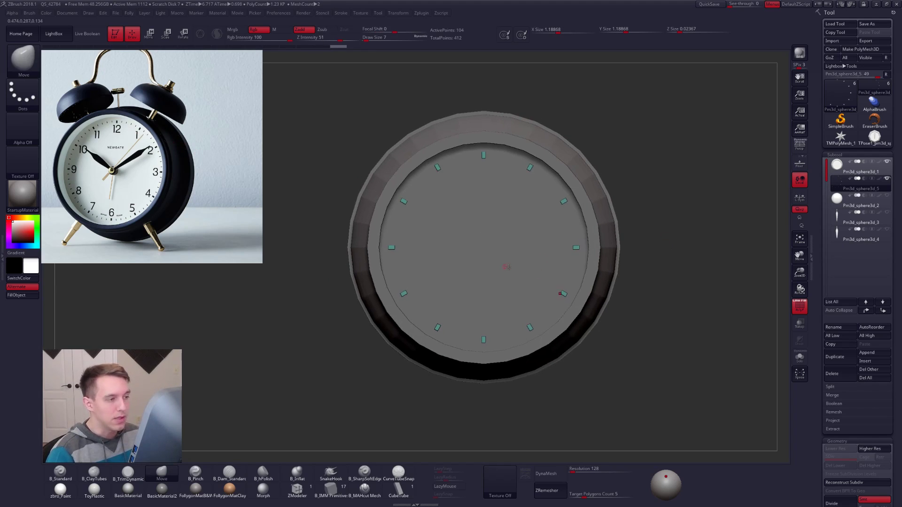
Duplicate the hour-marker ring and delete everything in the copy except the 12 o'clock block
left_click(835, 356)
left_click(799, 357)
mouse_move(508, 149)
left_mouse_down("ctrl+shift")
mouse_move(466, 141)
mouse_move(505, 173)
left_mouse_up("ctrl+shift")
right_click(509, 175)
right_click_drag(484, 153, 649, 278, "alt")
right_click_drag(514, 191, 518, 197, "alt")
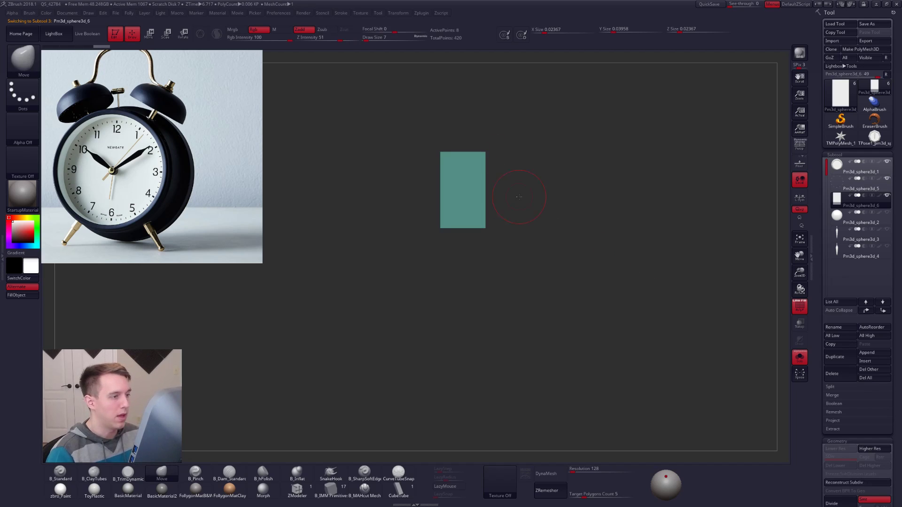
With transparency on, scale the copied 12 o'clock block from its centre to about 0.009 wide and 0.015 high
key("e")
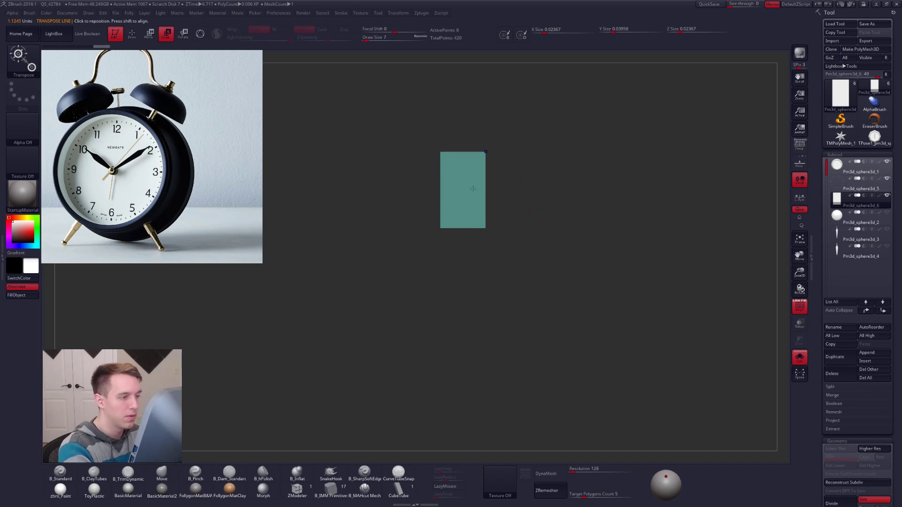
left_click(559, 190)
left_click_drag(559, 189, 555, 190)
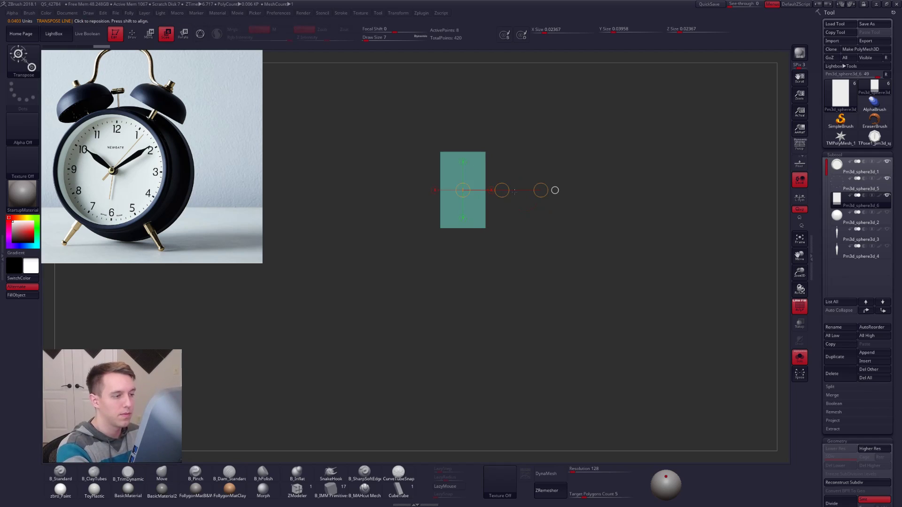
left_click(800, 357)
left_click(799, 323)
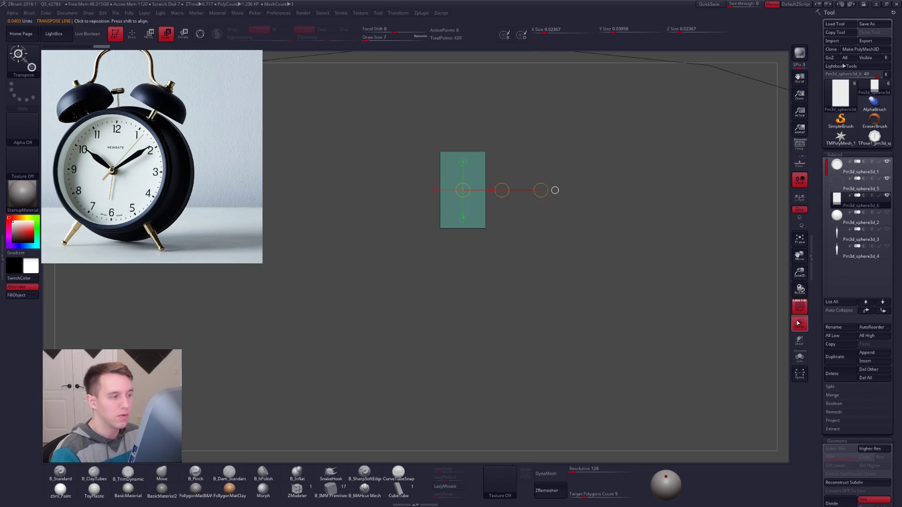
left_click_drag(540, 190, 562, 306)
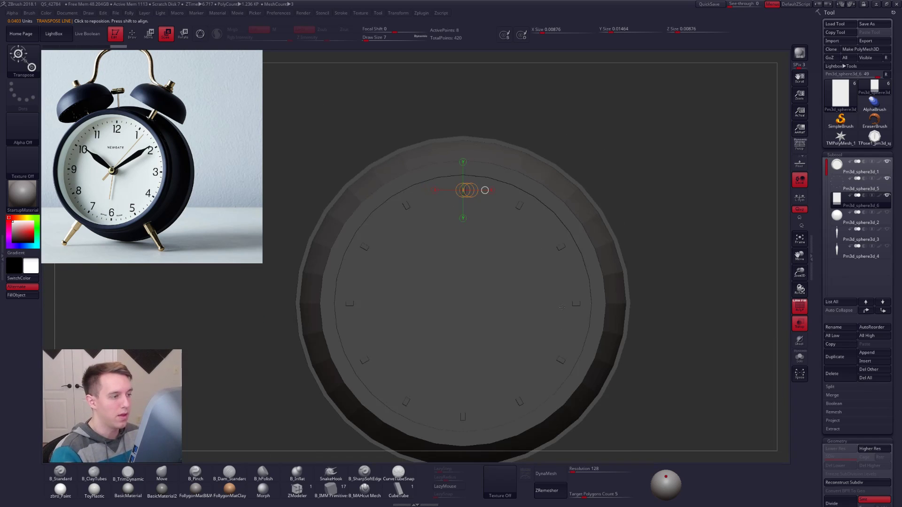
key("q")
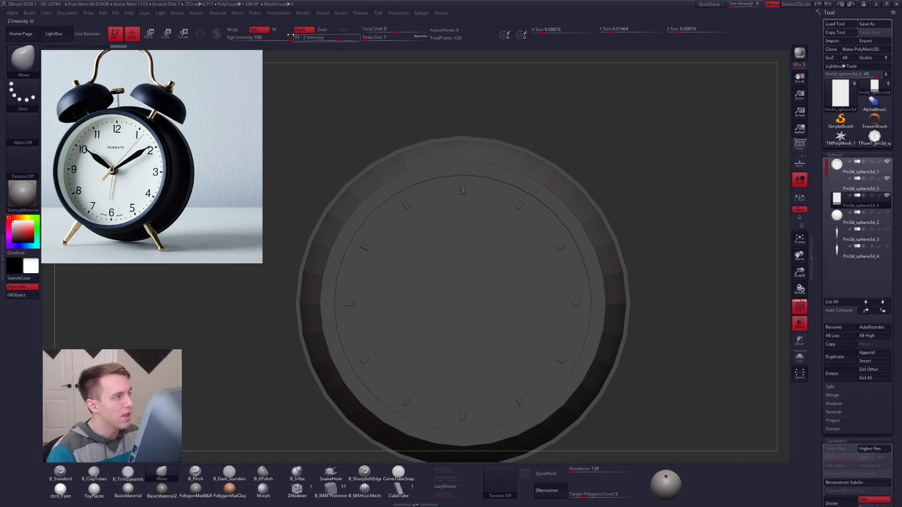
Adjust the transpose Rotation Steps, lay a horizontal rotate line from the clock body's centre and select the small marker block
left_click(276, 13)
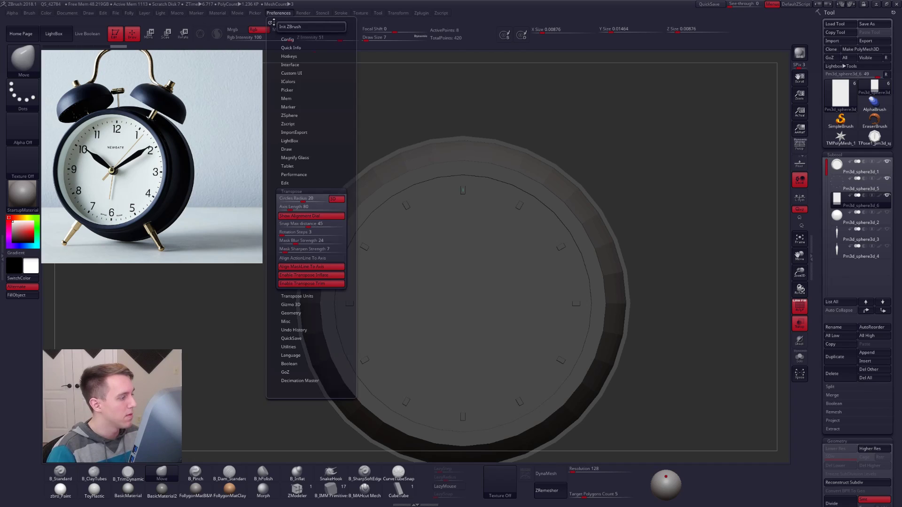
left_click_drag(318, 232, 323, 231)
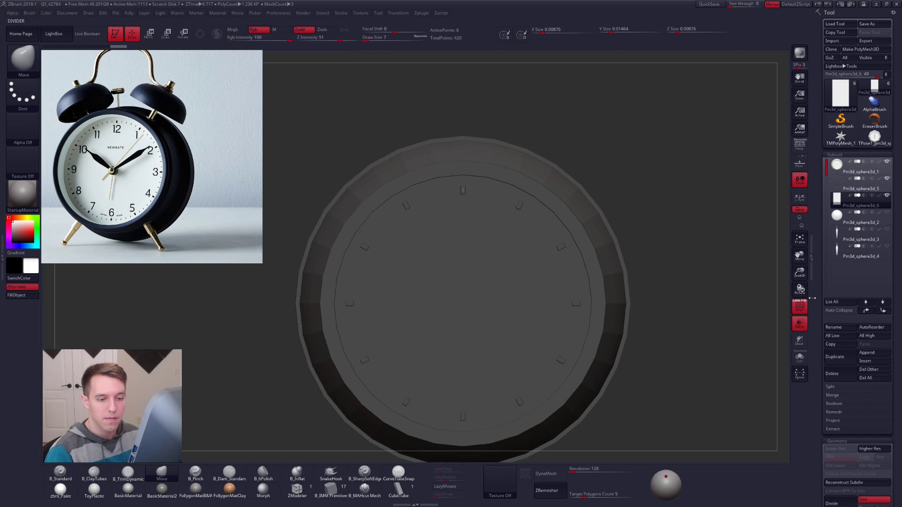
left_click(799, 323)
key("r")
left_click(859, 167)
left_click_drag(463, 304, 702, 301, "shift")
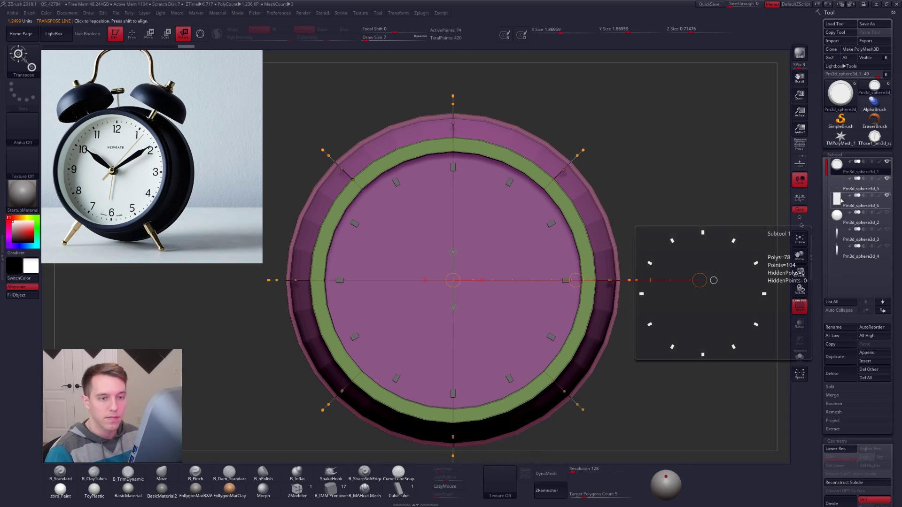
left_click(843, 201)
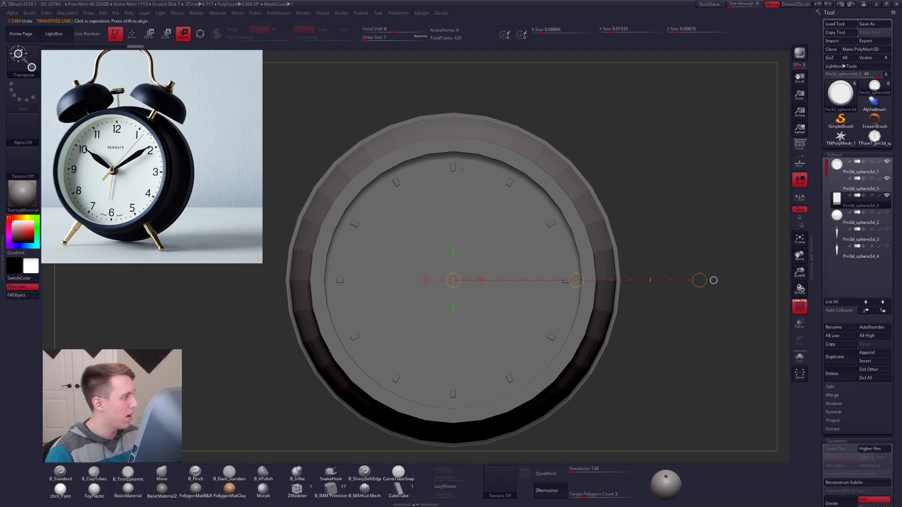
Set the transpose Rotation Steps to 15
left_click(279, 13)
type("1")
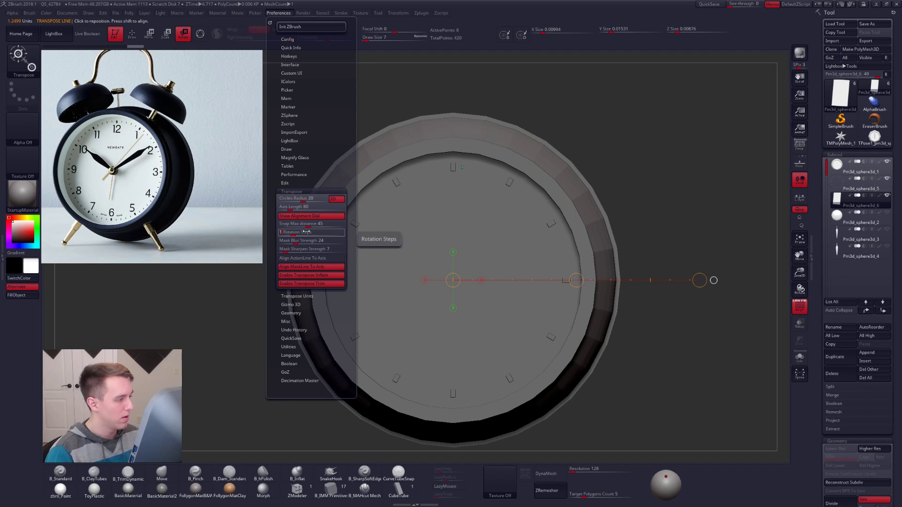
type("5")
key("Return")
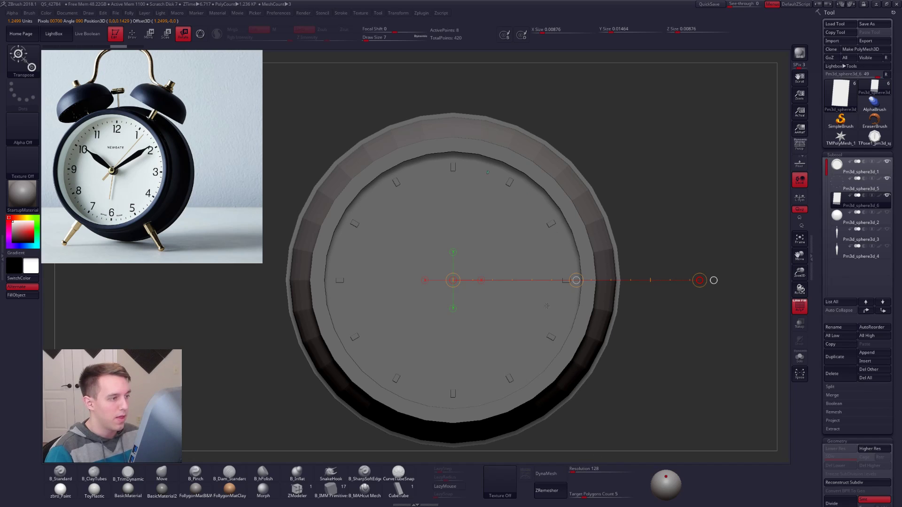
Duplicate the small marker block, rotate the copy one minute position clockwise around the dial centre, and merge the pair
left_click_drag(628, 360, 637, 316, "alt")
left_click(833, 357)
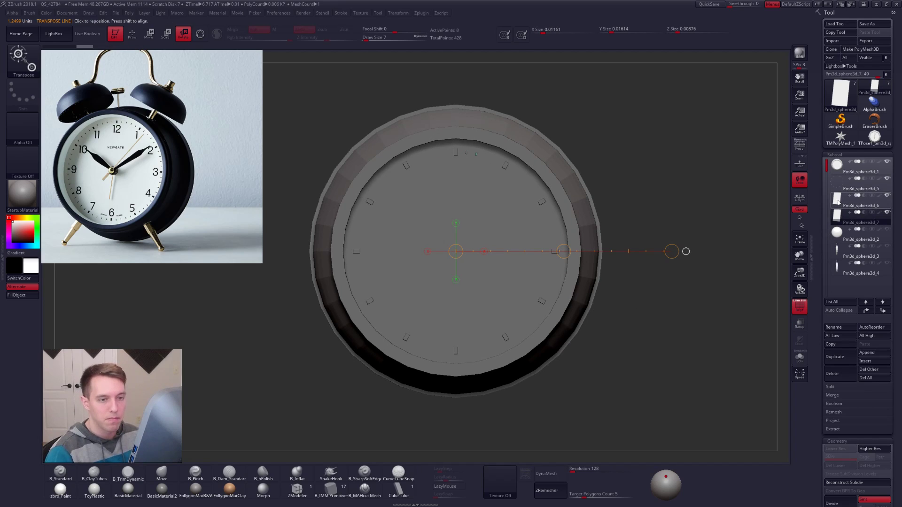
key("Up")
key("space")
left_click(671, 199)
left_click(644, 213)
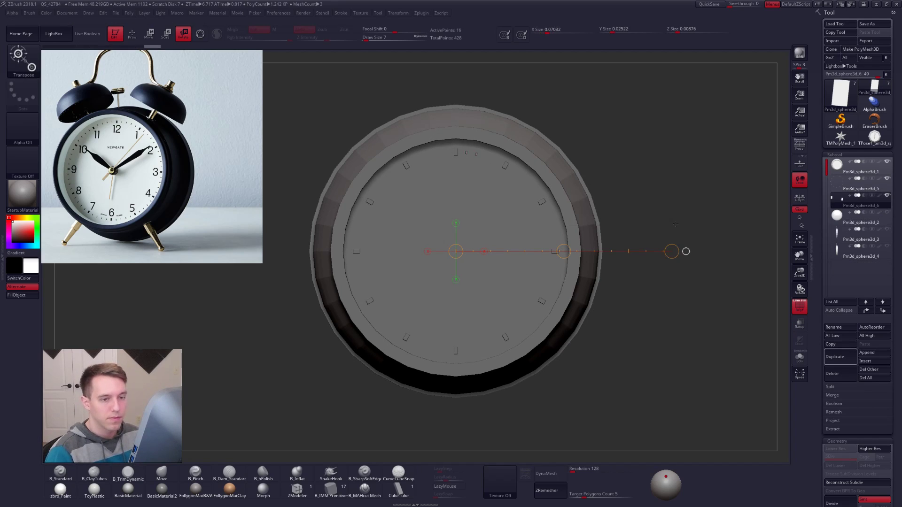
Duplicate the two-marker pair, rotate the copy to complete the minute marks between 12 and 1 o'clock, and merge both pairs
left_click(835, 357)
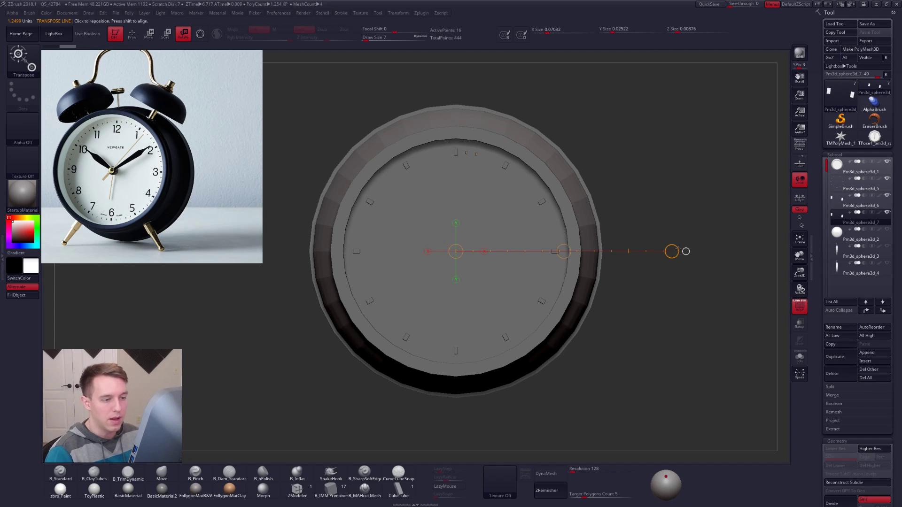
left_click_drag(672, 250, 688, 280)
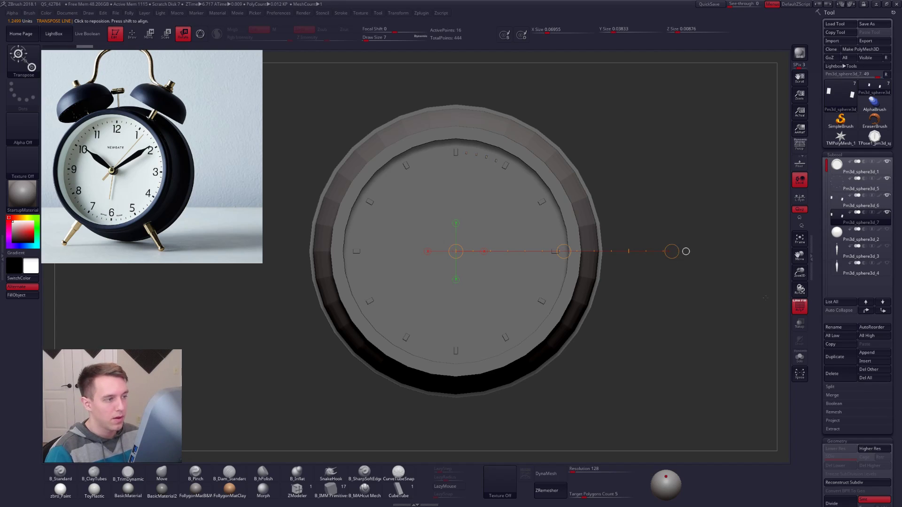
left_click(860, 202)
key("ctrl+shift+f")
left_click(686, 199)
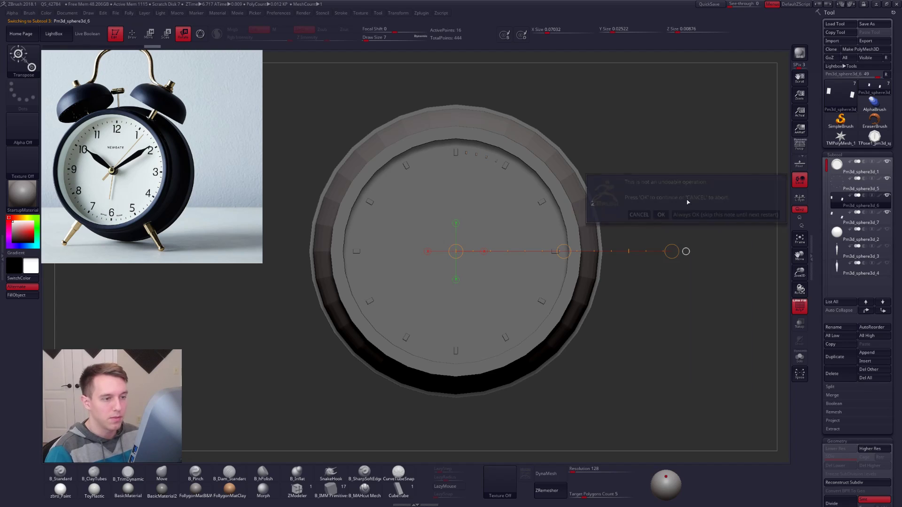
left_click(661, 214)
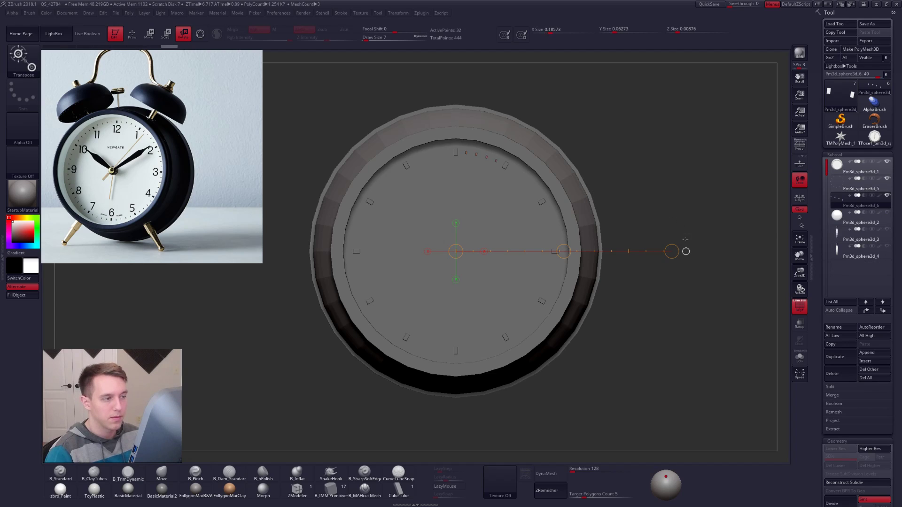
Duplicate the four-marker group, rotate the copy between 1 and 2 o'clock, and merge it with the original group
left_click(835, 357)
left_click_drag(672, 252, 705, 371)
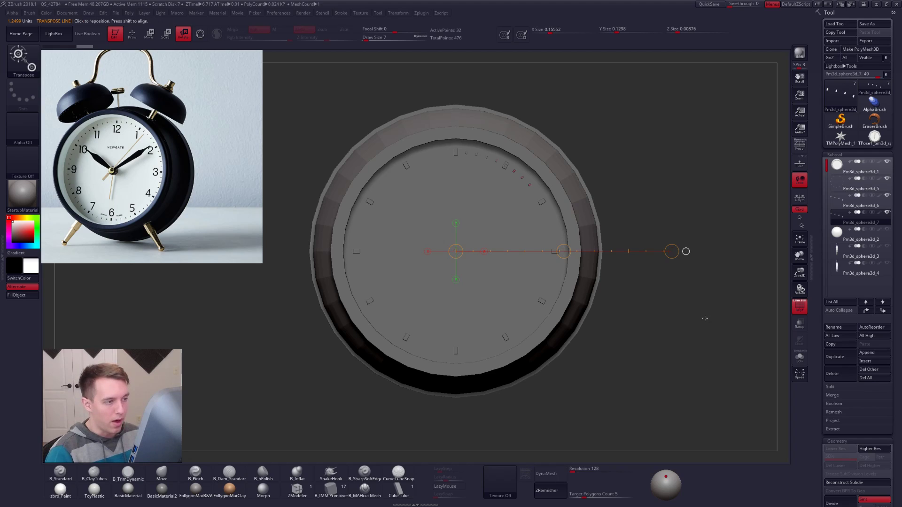
left_click_drag(671, 251, 675, 257)
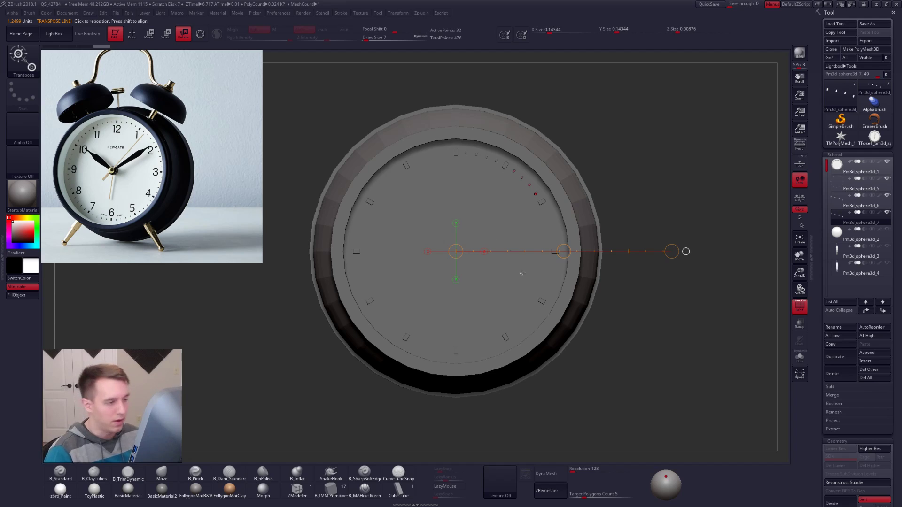
left_click(855, 202)
key("ctrl+shift+d")
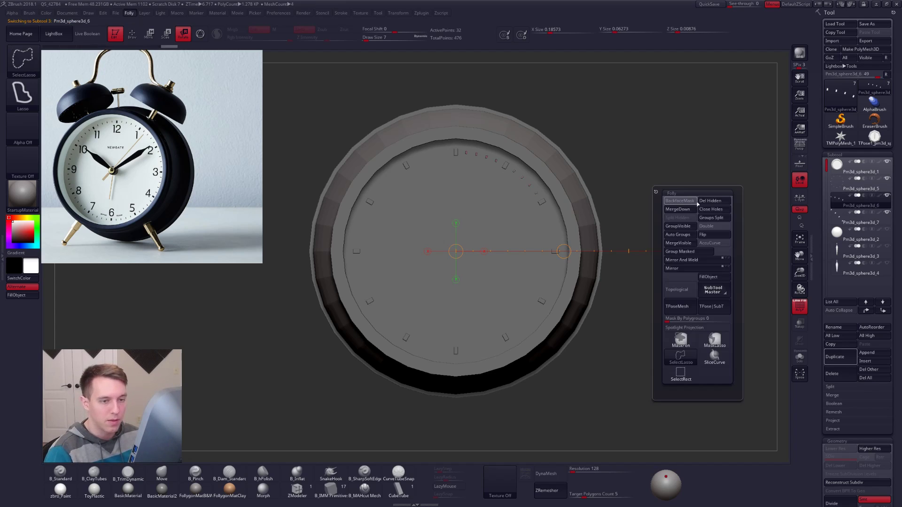
left_click(687, 207)
left_click(662, 223)
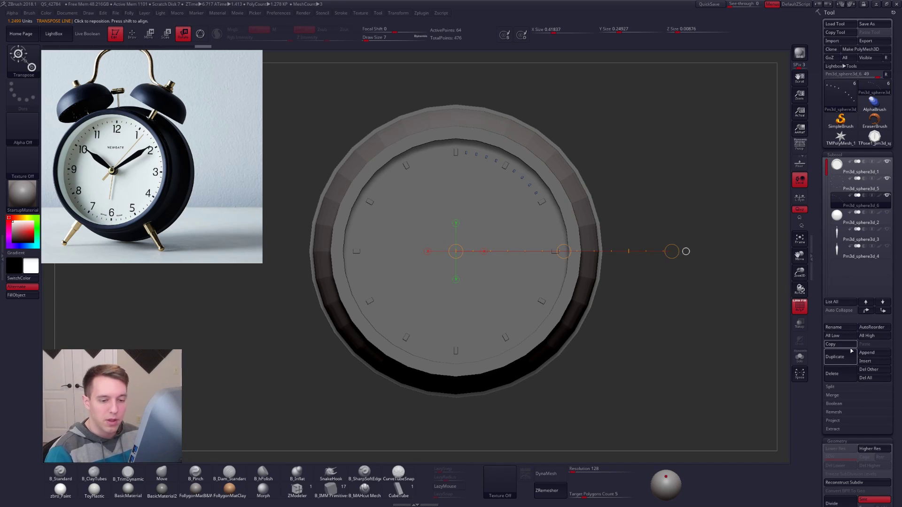
Duplicate the eight-marker group, rotate the copy to span 2 to 4 o'clock, and merge it with the original
left_click(840, 356)
left_click_drag(671, 252, 694, 322)
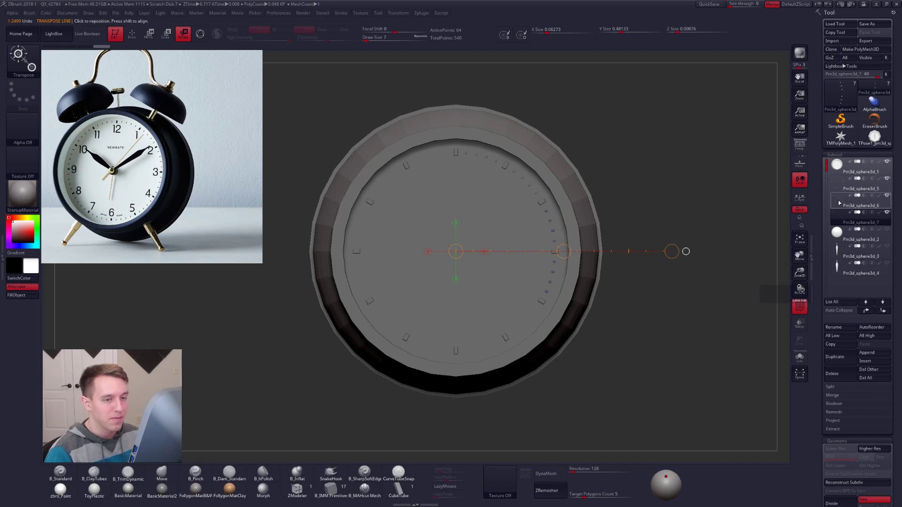
left_click(839, 203)
key("space")
left_click(645, 196)
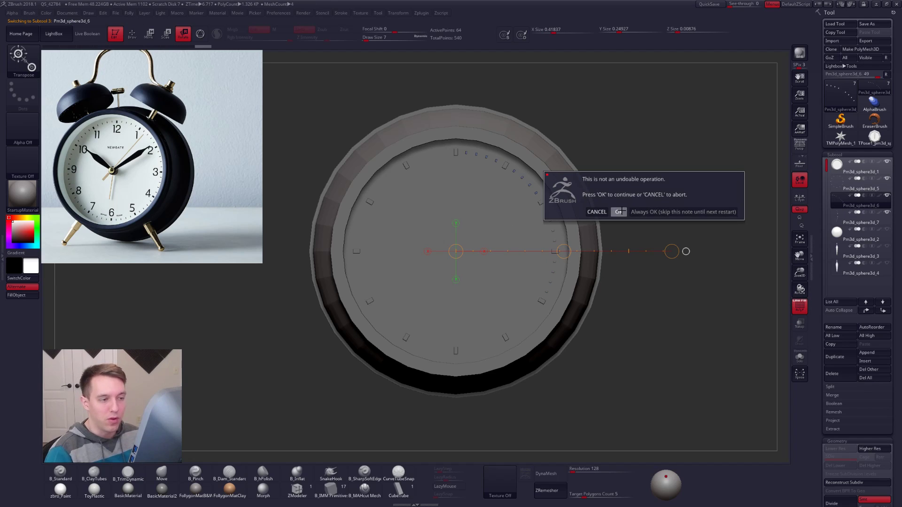
left_click(618, 211)
mouse_move(643, 211)
left_mouse_down()
mouse_move(659, 210)
mouse_move(651, 220)
left_mouse_up()
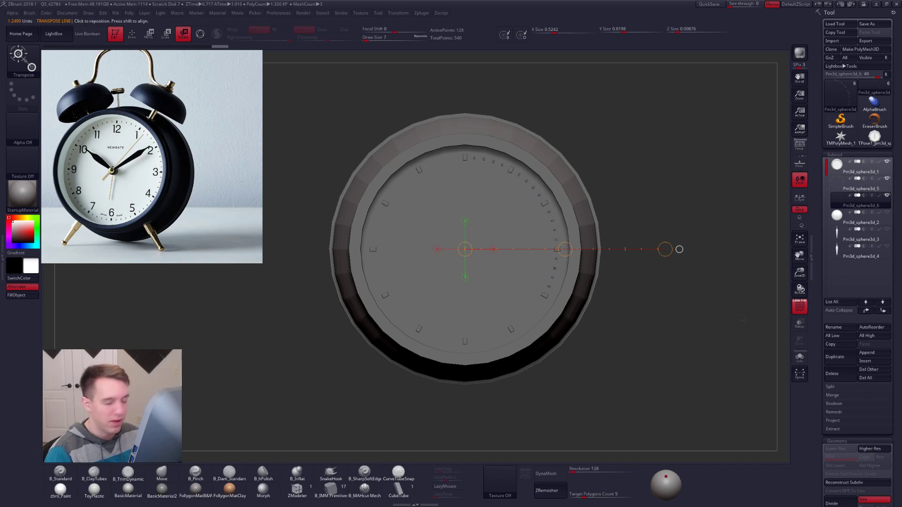
Duplicate the sixteen-marker arc, rotate the copy to span 4 to 8 o'clock, and merge the two arcs
left_click(833, 358)
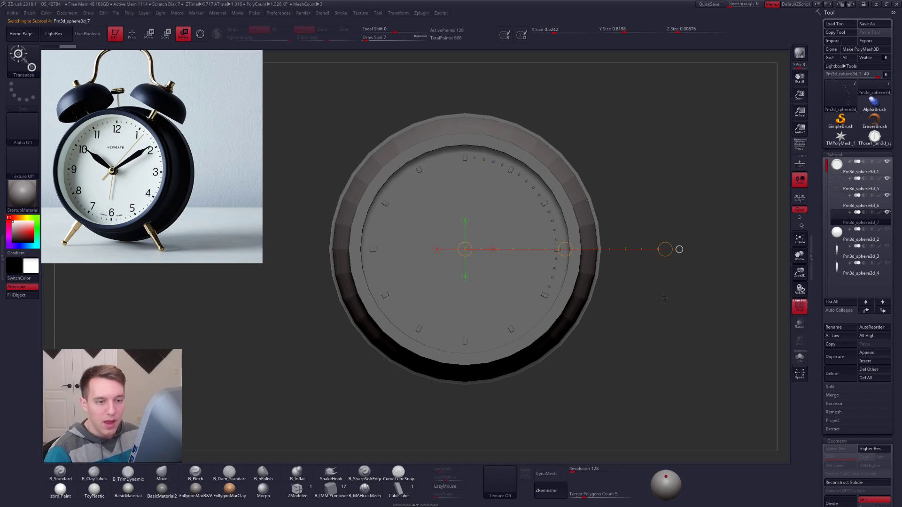
left_click_drag(667, 252, 649, 319)
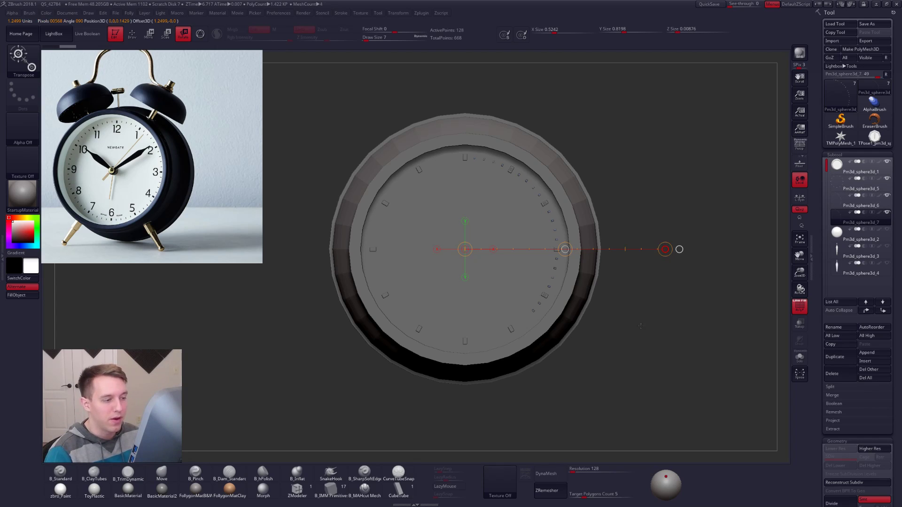
left_click_drag(665, 249, 658, 298)
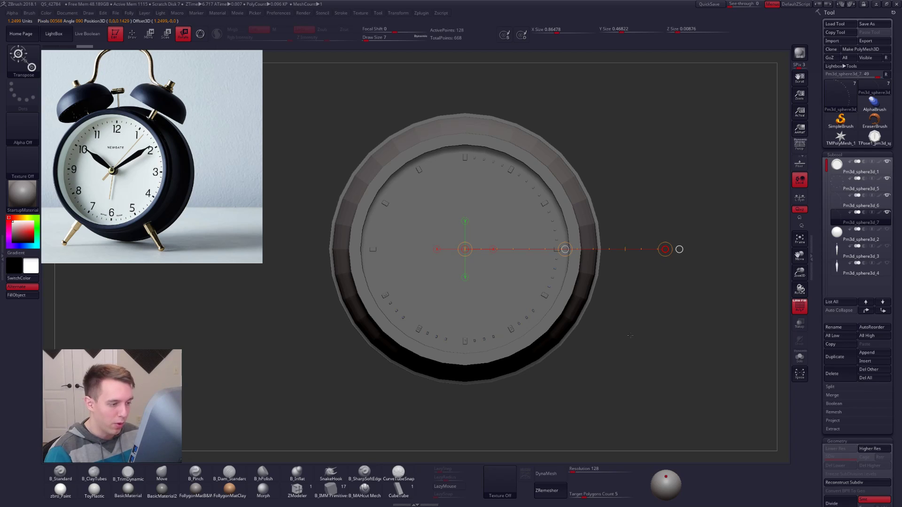
left_click_drag(642, 336, 642, 337)
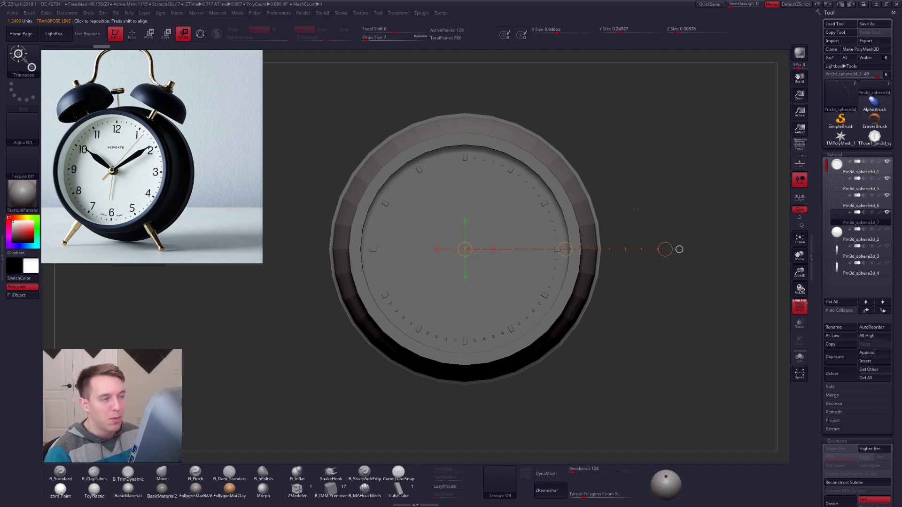
mouse_move(840, 205)
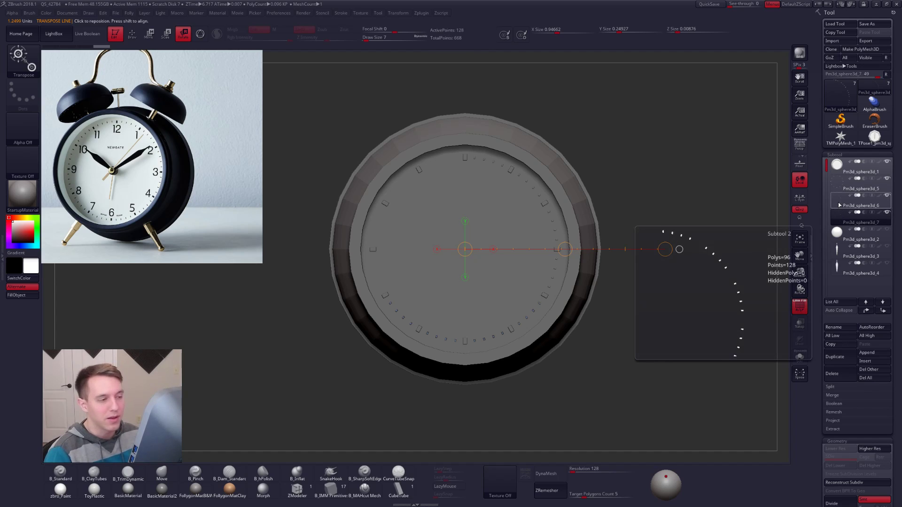
left_click(839, 205)
key("space")
left_click(681, 210)
left_click(657, 230)
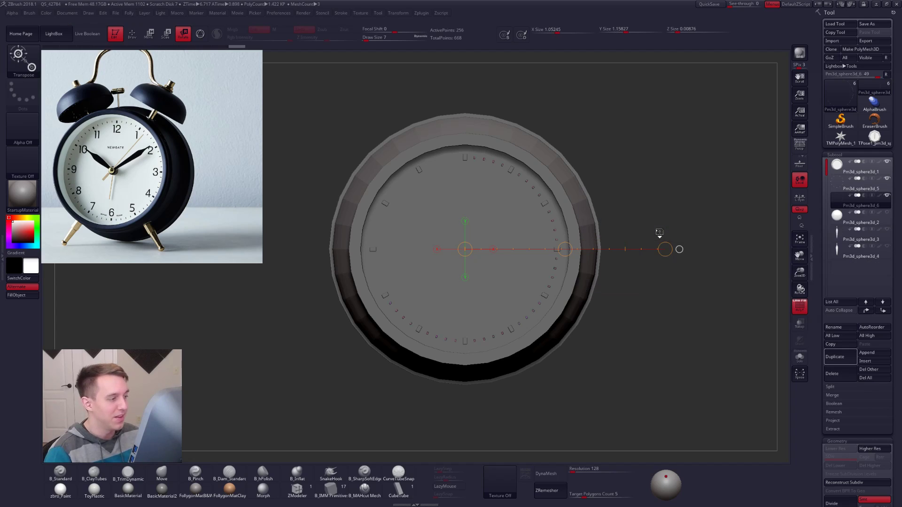
Rotate a duplicate of the merged marker arc to cover 8 to 12 o'clock and delete the copy's overlapping markers
left_click(835, 358)
left_click_drag(665, 249, 663, 237)
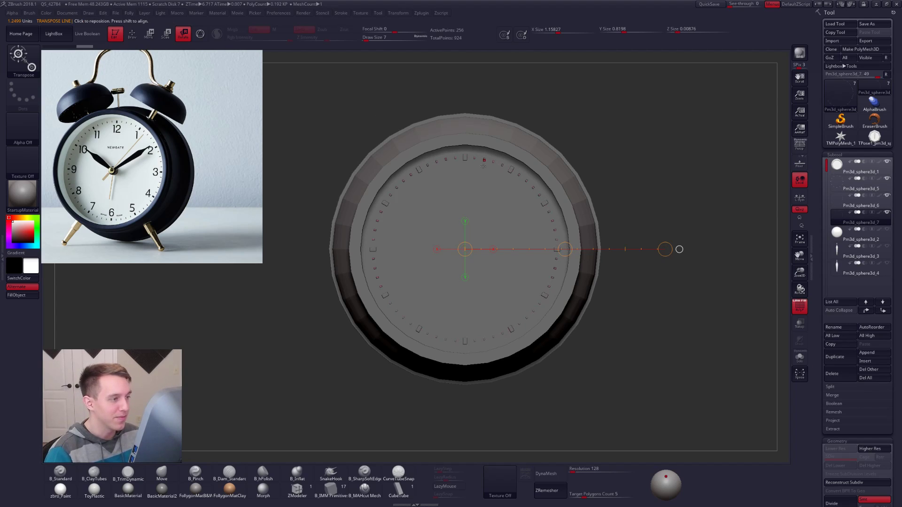
key("shift+s")
key("q")
left_click_drag(464, 153, 576, 346, "ctrl+alt+shift")
key("space")
left_click(617, 179)
Merge the remaining copied markers into a full minute-marker ring and bring the rest of the clock back into view
key("alt+Up")
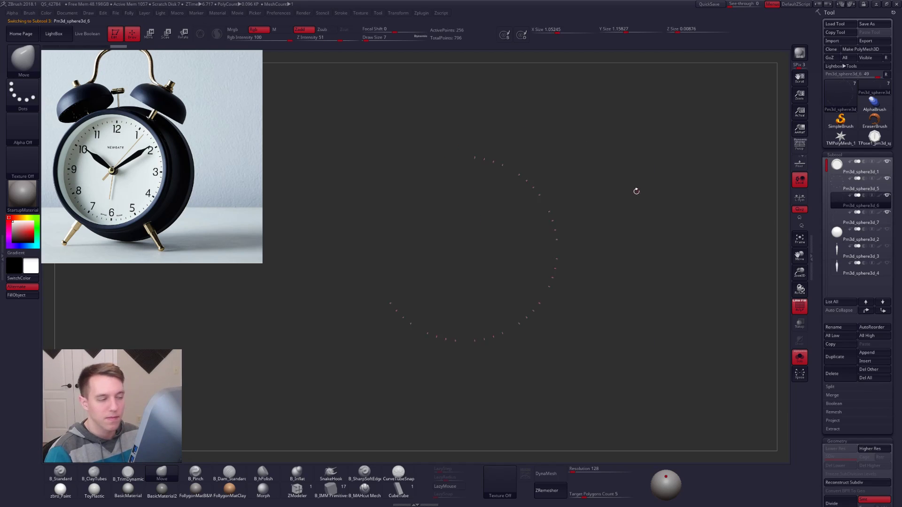
key("space")
left_click(618, 206)
left_click(596, 223)
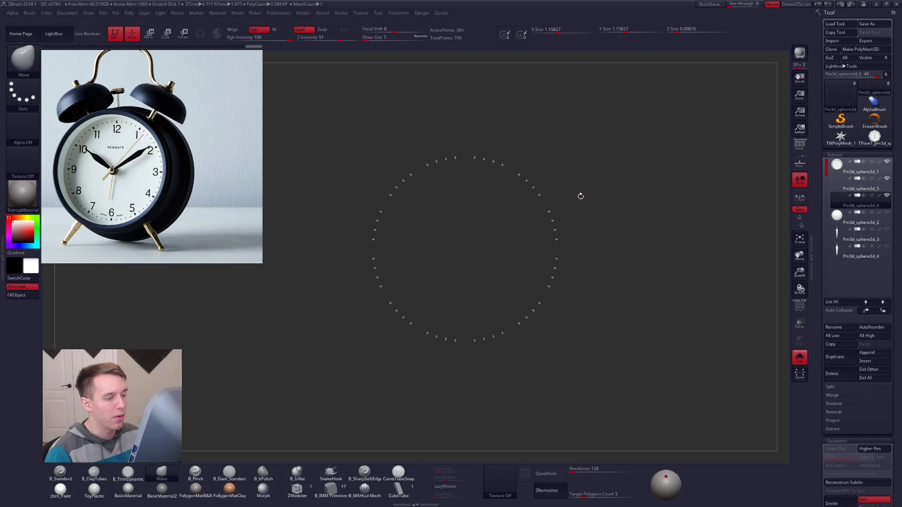
key("alt+s")
right_click_drag(627, 228, 508, 250, "ctrl")
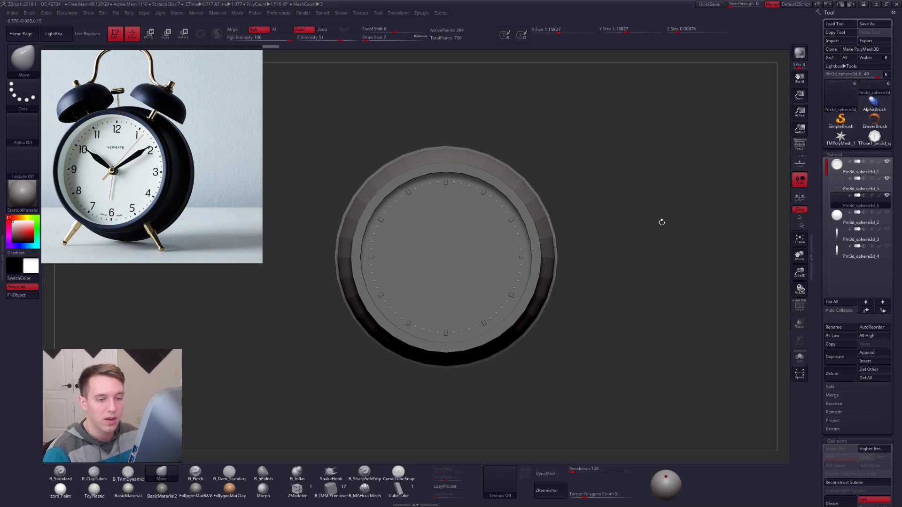
Select the clock body and unhide all subtools, including the centre pivot and both hands
key("alt+Up")
mouse_move(597, 231)
left_mouse_down()
mouse_move(680, 234)
mouse_move(625, 228)
mouse_move(665, 241)
left_mouse_up()
key("alt+Up")
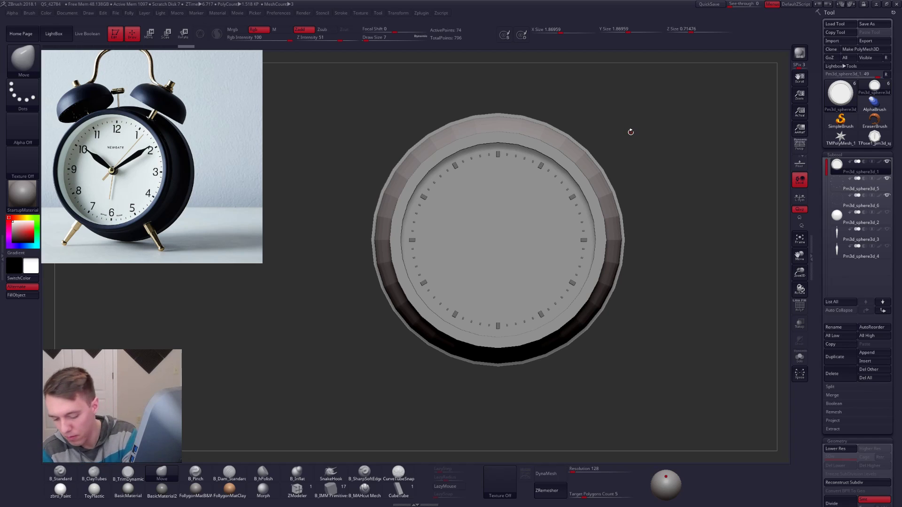
key("shift")
left_click(887, 161, "shift")
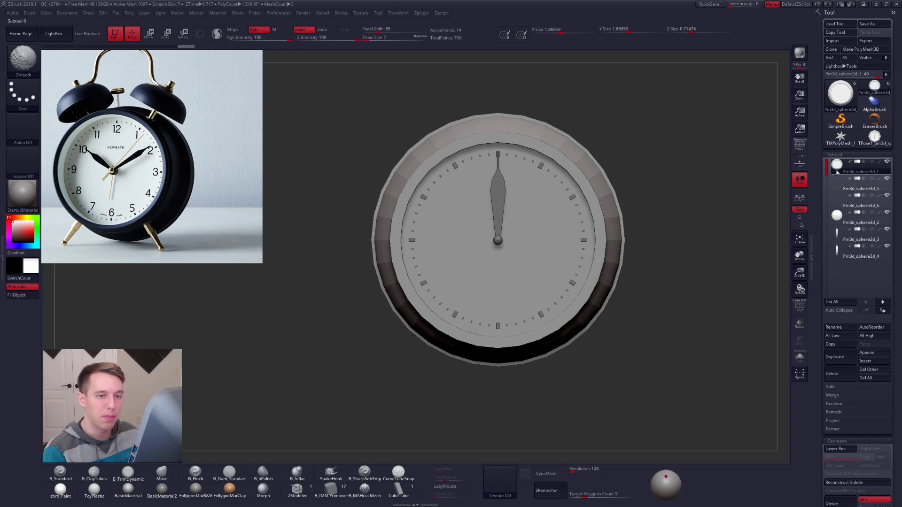
Select the wide hour hand and rotate it around the dial centre to 9 o'clock
left_click_drag(646, 244, 760, 233)
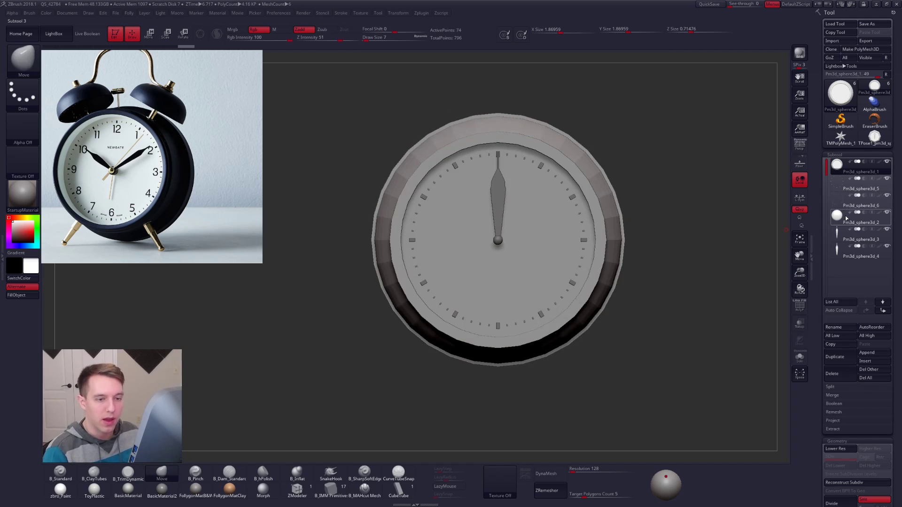
key("r")
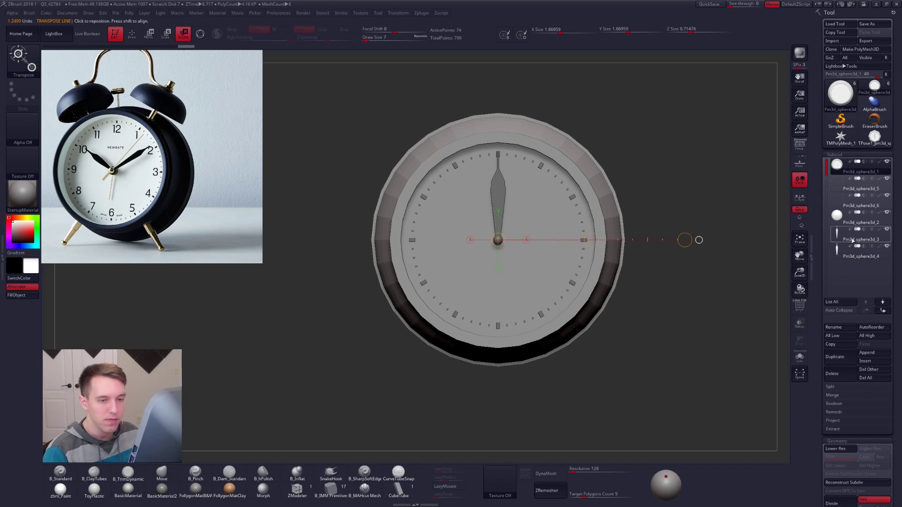
left_click(837, 249)
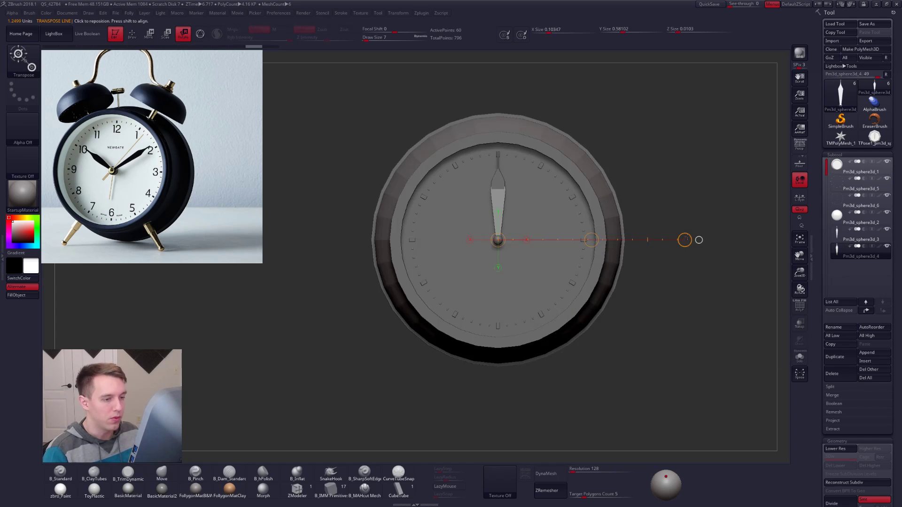
left_click_drag(685, 240, 487, 164)
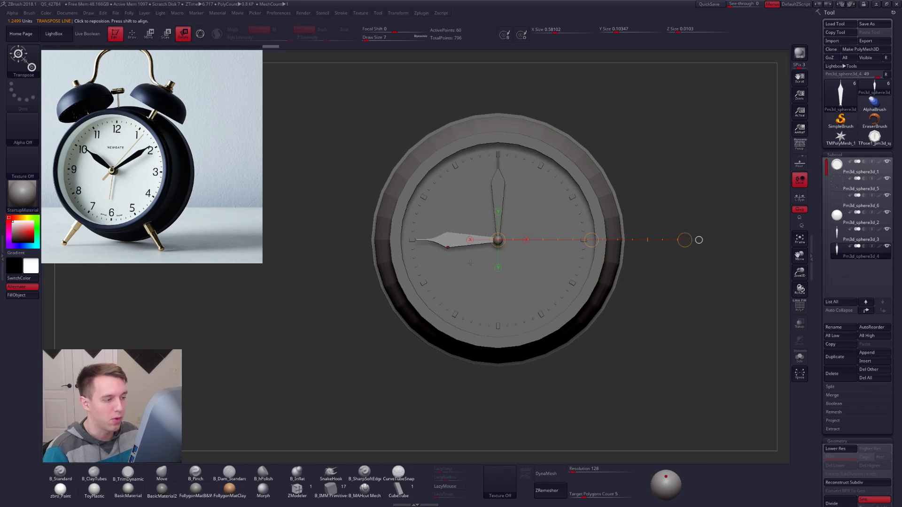
Adjust the hour hand's position along the pivot axis using a short transpose move line
right_click_drag(467, 268, 451, 238)
key("w")
mouse_move(445, 236)
left_mouse_down()
mouse_move(490, 239)
mouse_move(472, 240)
mouse_move(481, 263)
mouse_move(458, 253)
left_mouse_up()
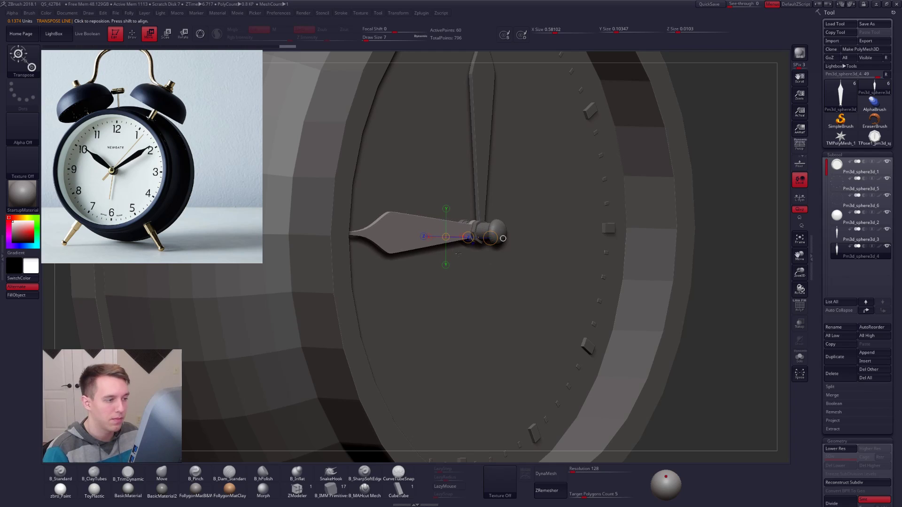
Isolate the minute hand to examine its shape, then show the whole clock again and select its body
left_click(844, 231)
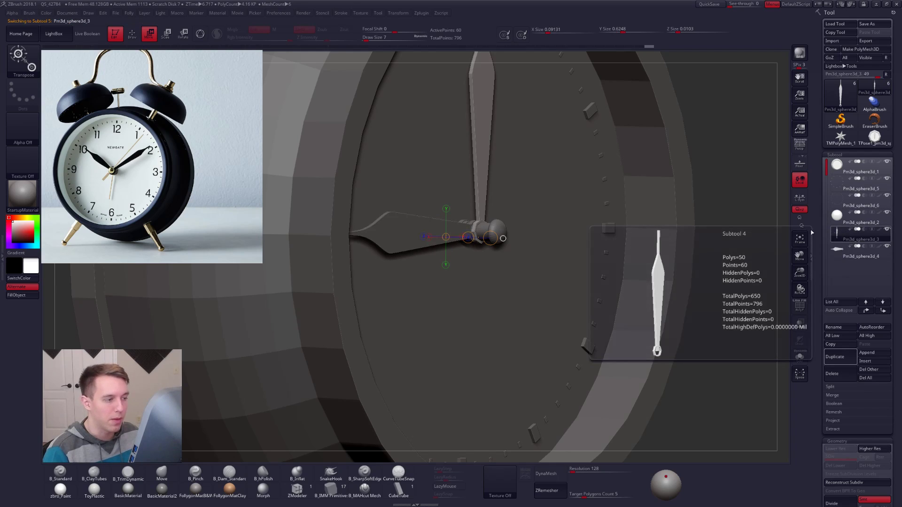
left_click(799, 357)
right_click_drag(485, 278, 497, 216, "ctrl")
key("q")
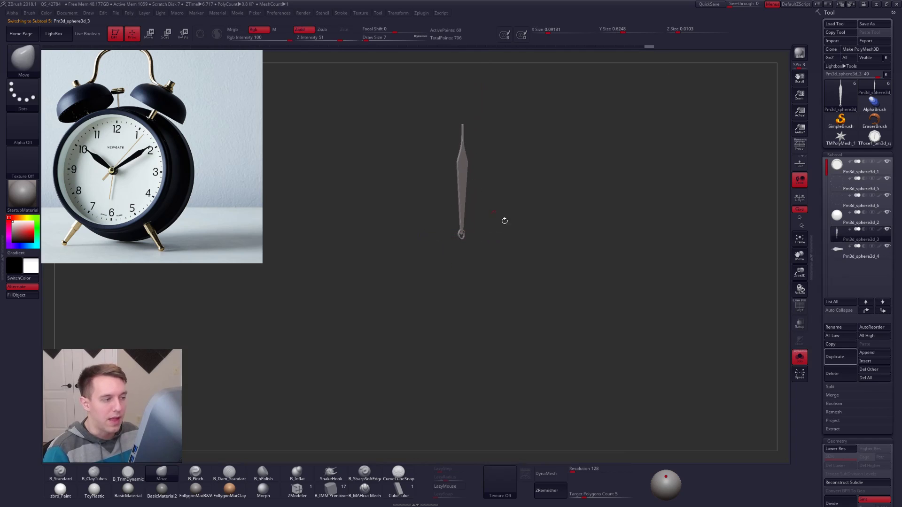
key("shift+s")
left_click(526, 288, "alt")
mouse_move(526, 288)
right_mouse_down()
mouse_move(423, 283)
mouse_move(492, 282)
mouse_move(535, 301)
mouse_move(478, 308)
mouse_move(475, 322)
right_mouse_up()
key("w")
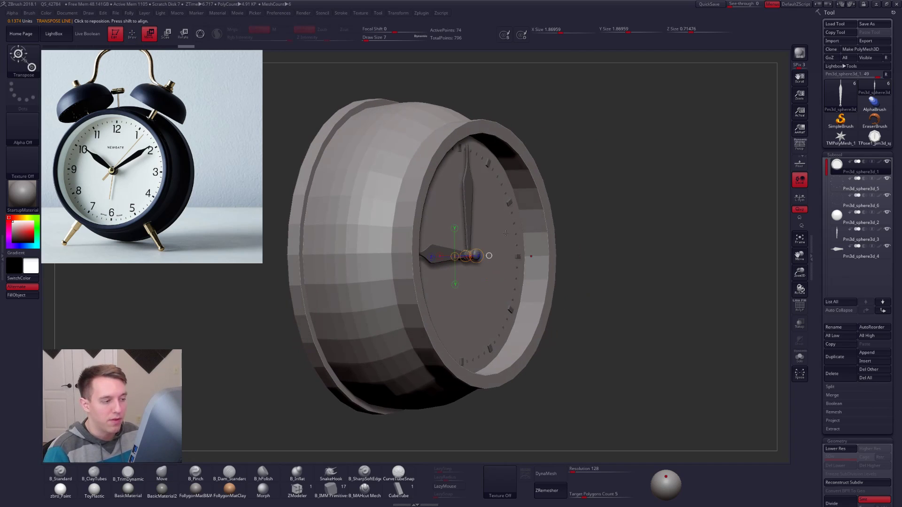
Examine the clock body from the front and side with the transpose line placed outside it
right_click_drag(483, 295, 465, 283)
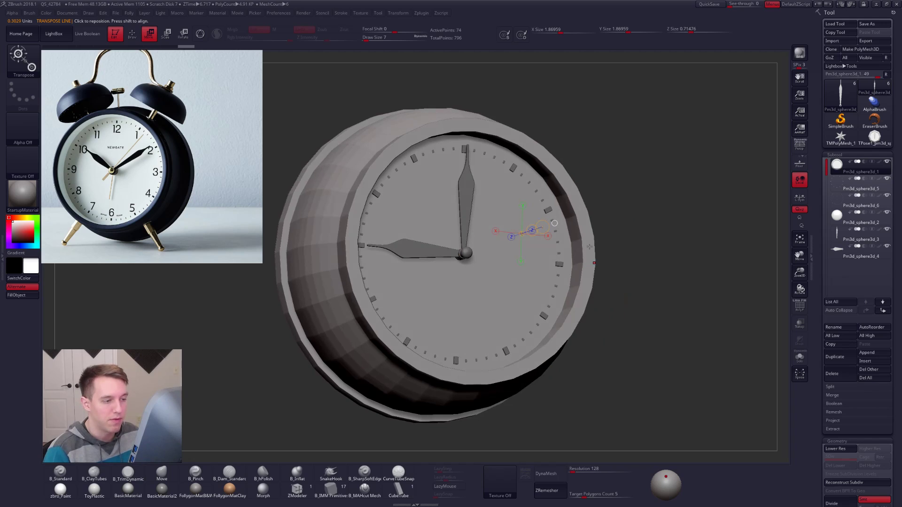
right_click_drag(604, 238, 605, 244, "shift")
right_click_drag(606, 357, 605, 245, "alt")
left_click_drag(602, 246, 602, 190, "shift")
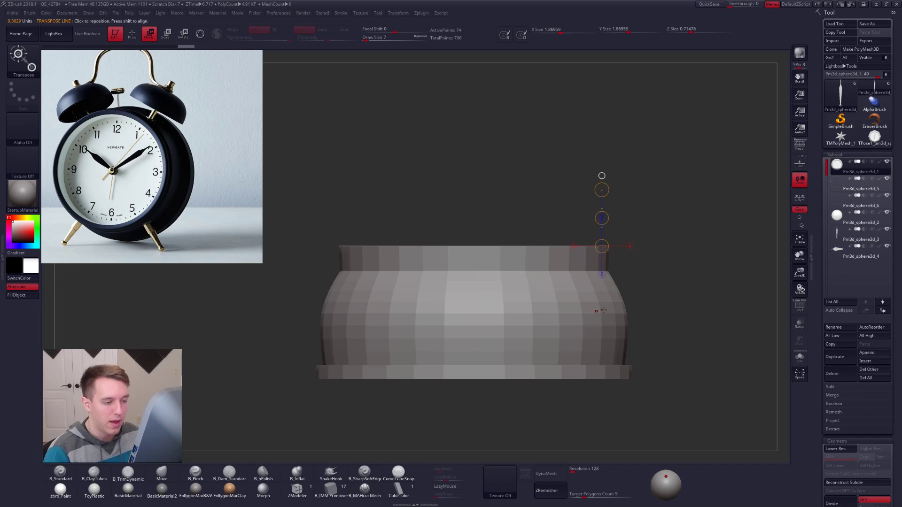
right_click_drag(614, 312, 545, 312, "shift")
right_click_drag(720, 310, 572, 272, "alt")
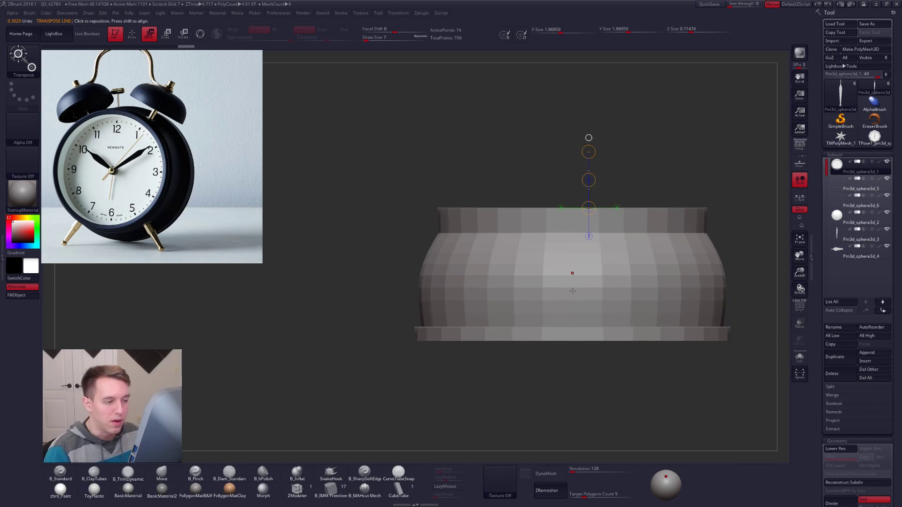
left_click(573, 274)
right_click_drag(489, 323, 550, 326, "shift")
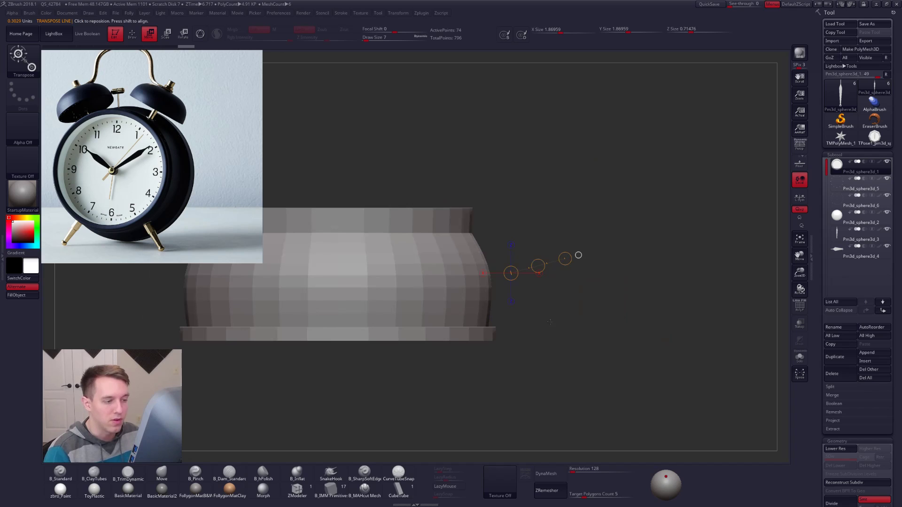
Compare the clock body's outline from the front at its lowest and highest subdivision levels, leaving transpose mode for Draw mode
key("shift+d")
right_click_drag(496, 285, 556, 329)
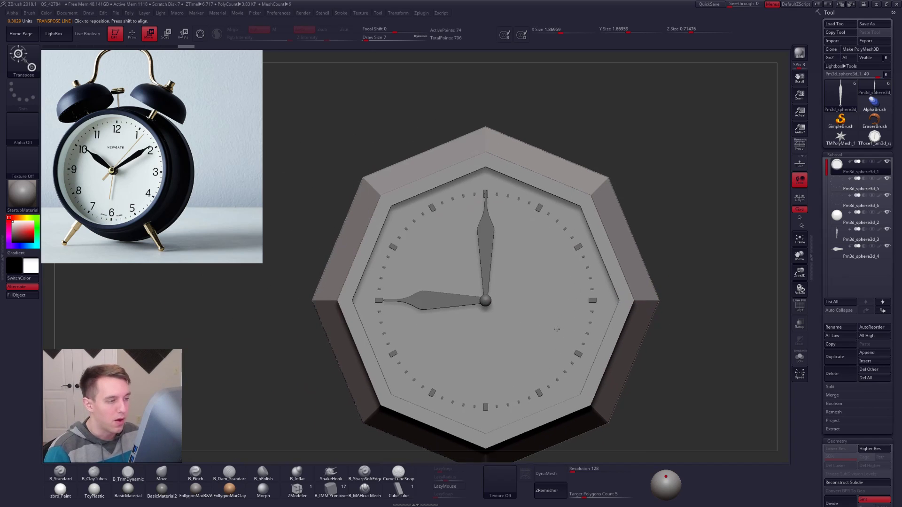
left_click(506, 305)
mouse_move(507, 385)
right_mouse_down()
mouse_move(512, 335)
mouse_move(506, 364)
mouse_move(526, 343)
right_mouse_up()
key("f")
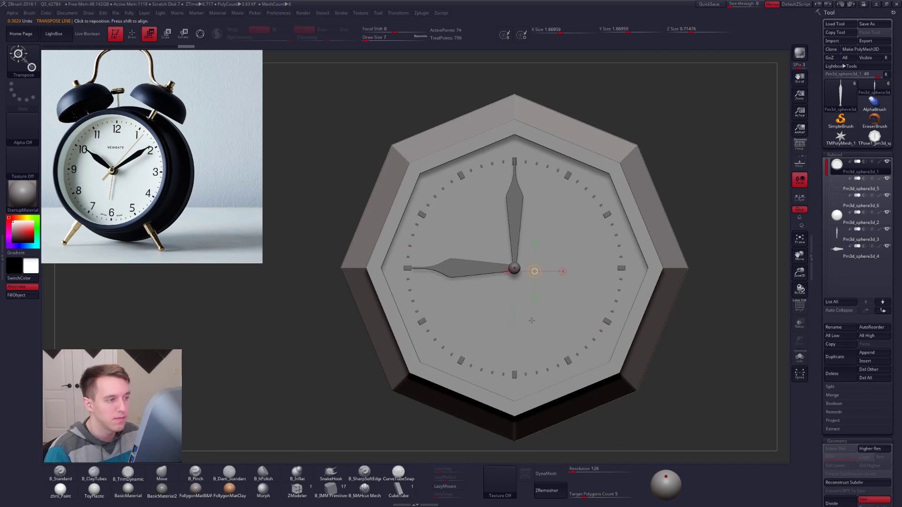
key("q")
mouse_move(589, 320)
right_mouse_down("ctrl")
mouse_move(600, 316)
mouse_move(573, 295)
mouse_move(594, 286)
mouse_move(563, 292)
right_mouse_up("ctrl")
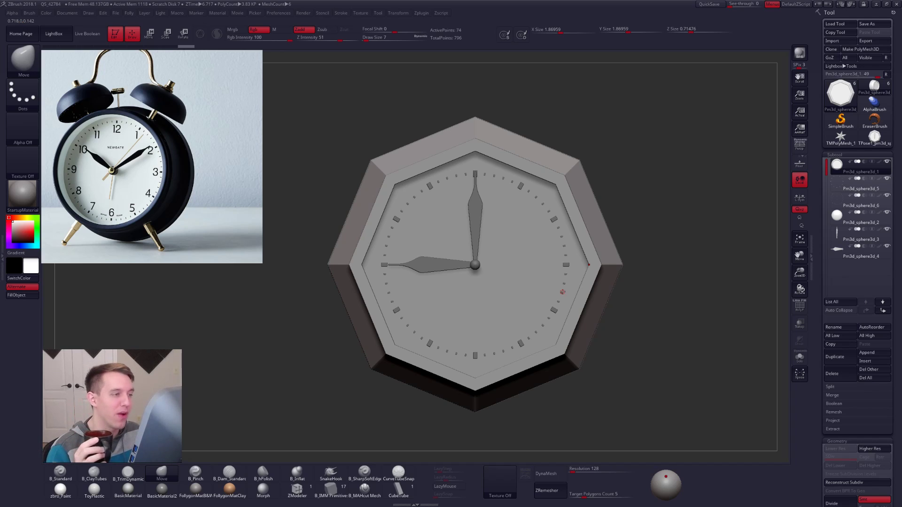
key("shift+d")
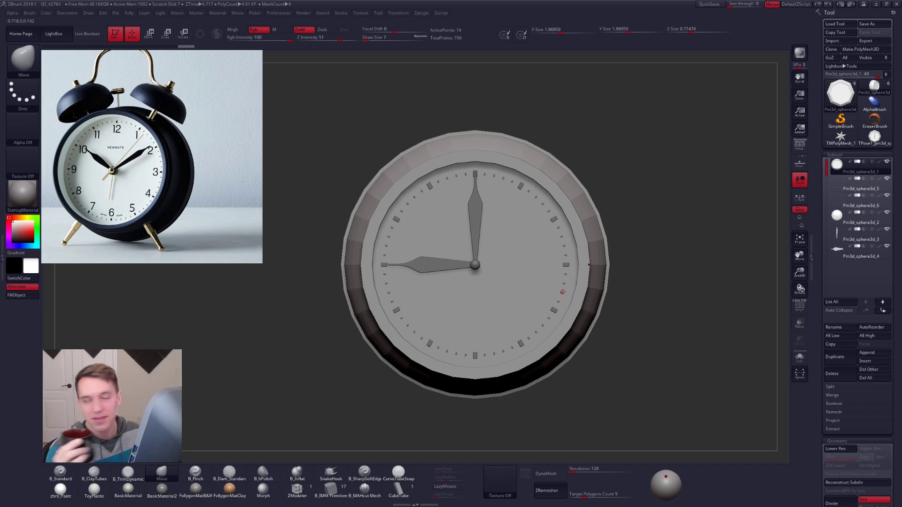
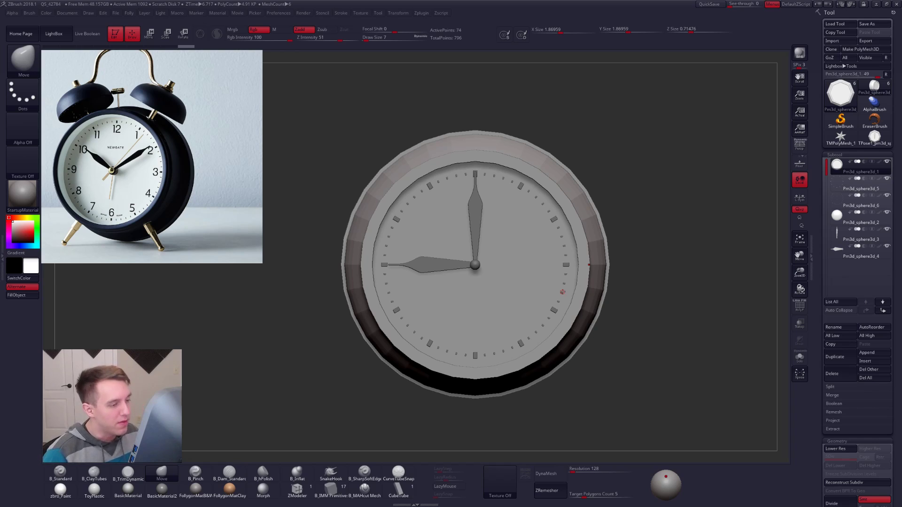
Raise the SmoothSubdiv level in the clock body's Dynamic Subdiv settings to smooth its faceted surface
right_click_drag(563, 292, 550, 253)
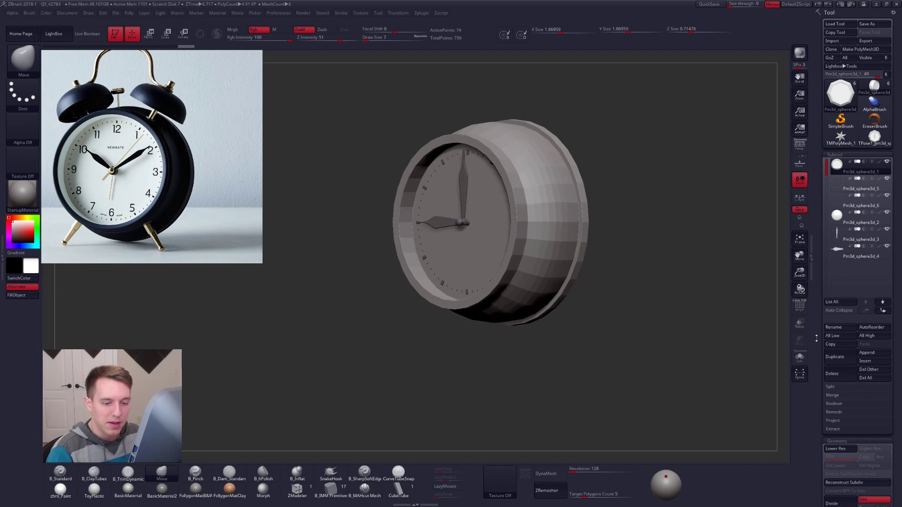
scroll(838, 288, "down", 3)
scroll(838, 273, "down", 3)
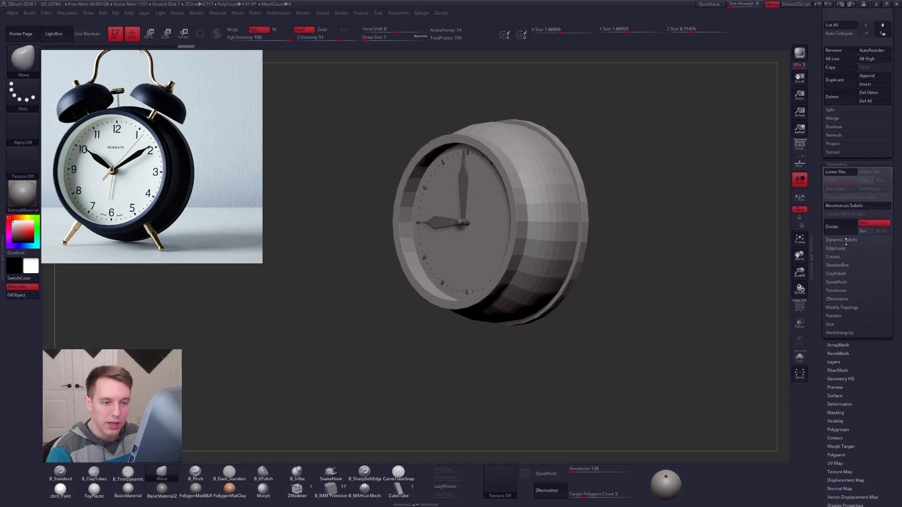
left_click(844, 240)
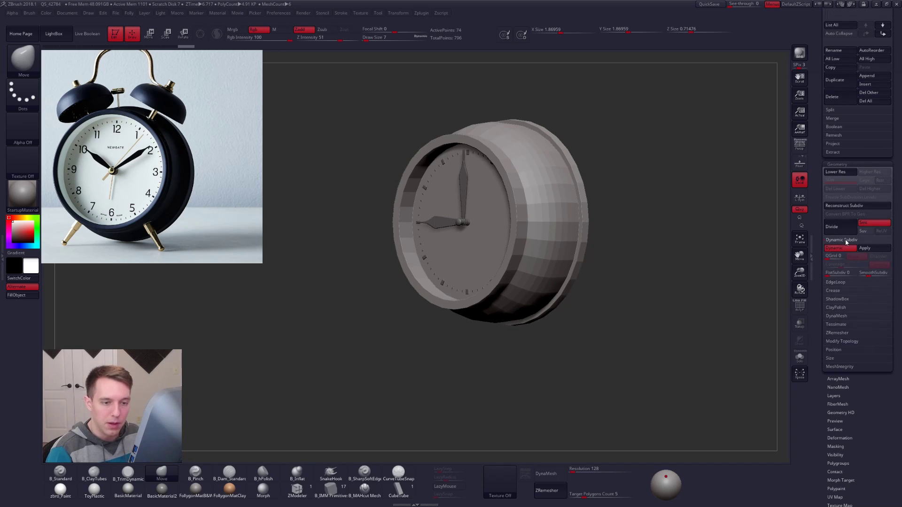
left_click(869, 273)
left_click(868, 272)
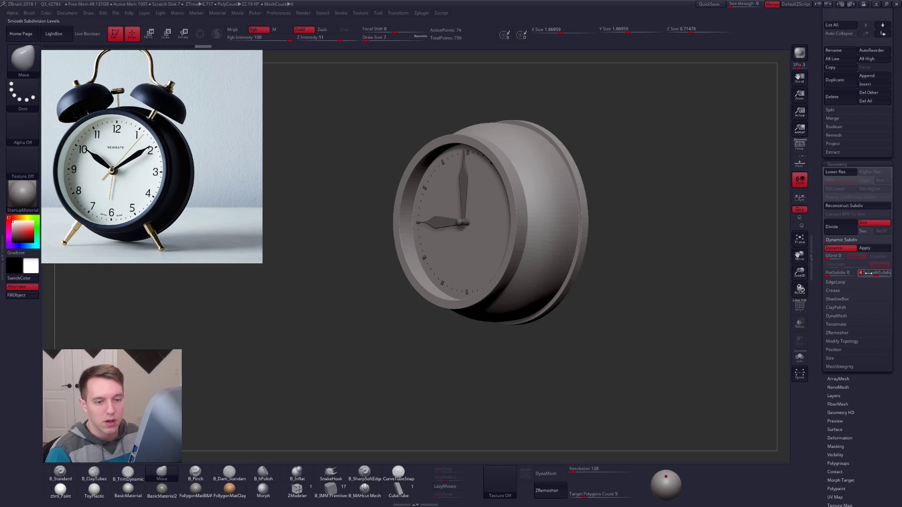
left_click_drag(610, 270, 524, 268)
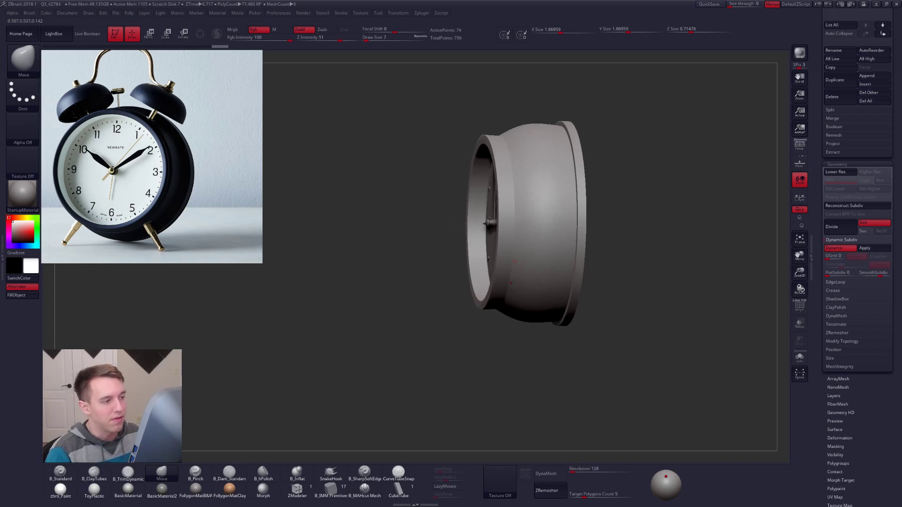
Check the smoothed clock body from the side and front while switching its subdivision display off and on
key("shift+d")
key("d")
right_click_drag(528, 271, 539, 296)
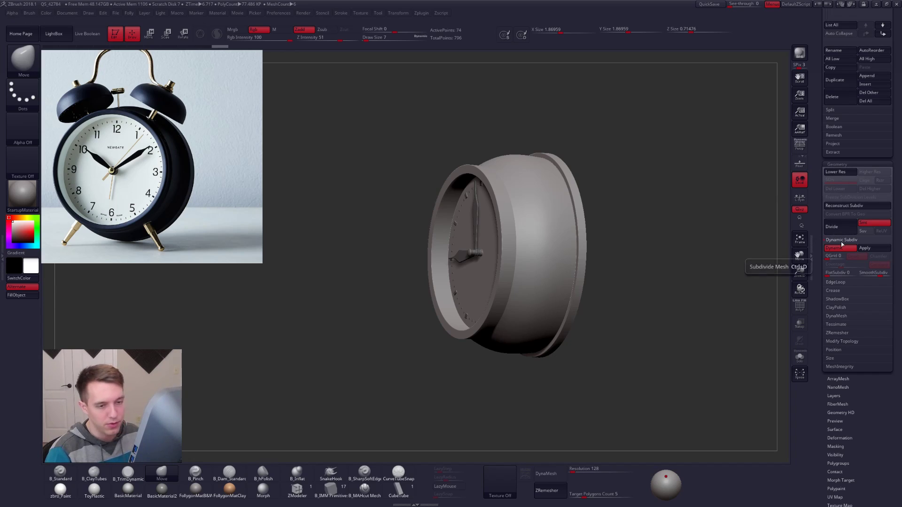
scroll(831, 245, "up", 5)
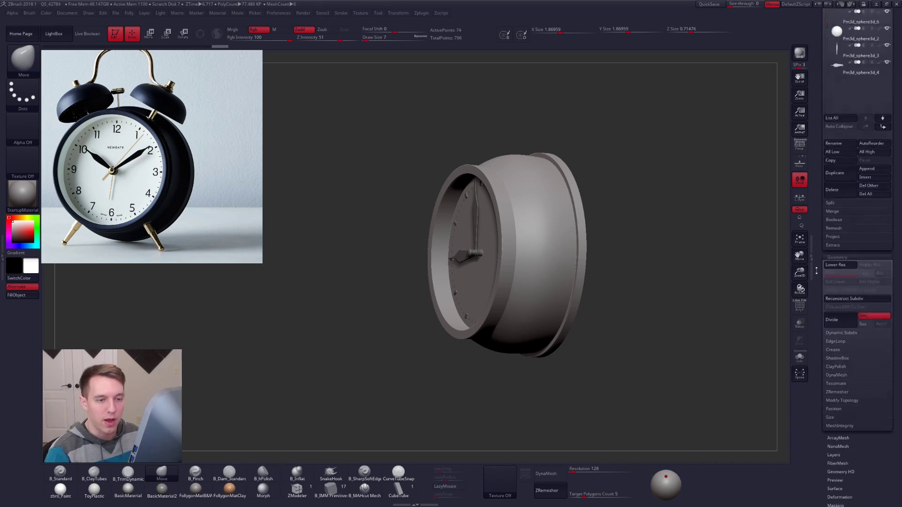
mouse_move(583, 288)
left_mouse_down()
mouse_move(579, 295)
mouse_move(591, 292)
left_mouse_up()
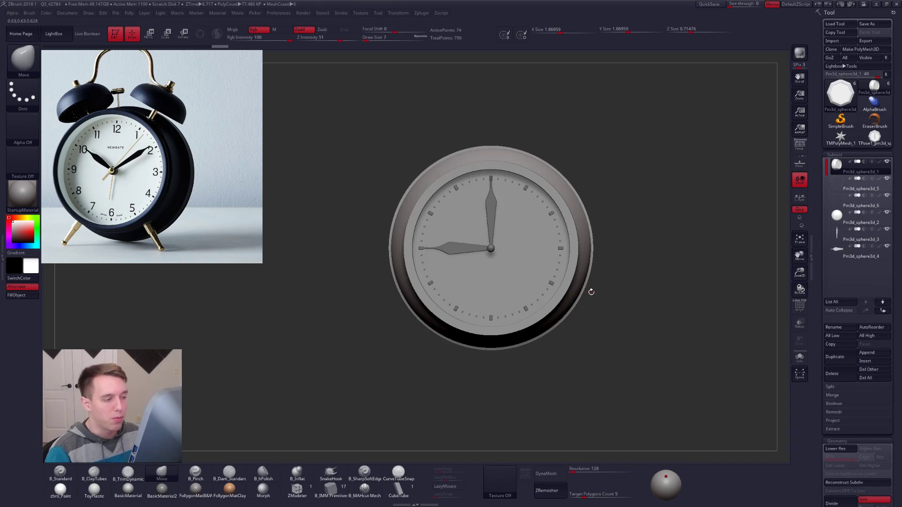
key("shift+d")
key("d")
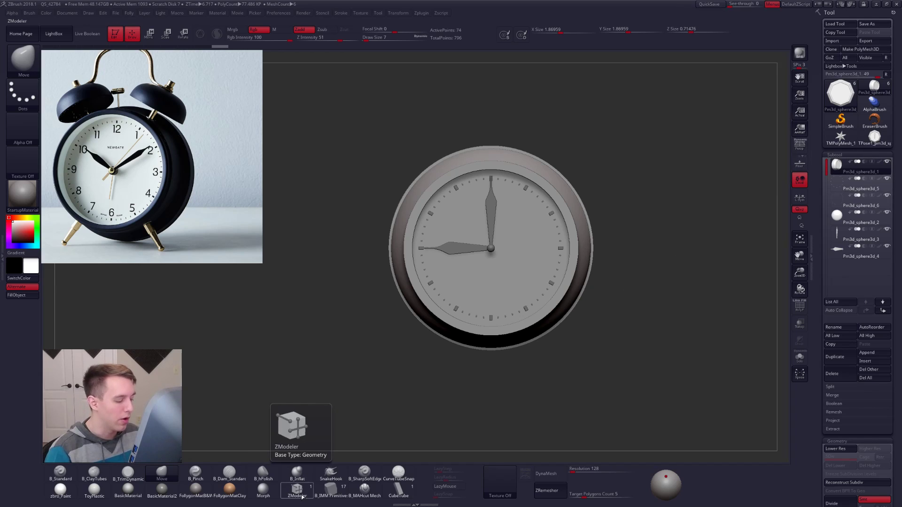
Delete the leftover Transpose Master mesh and return to the multi-subtool clock
left_click(874, 137)
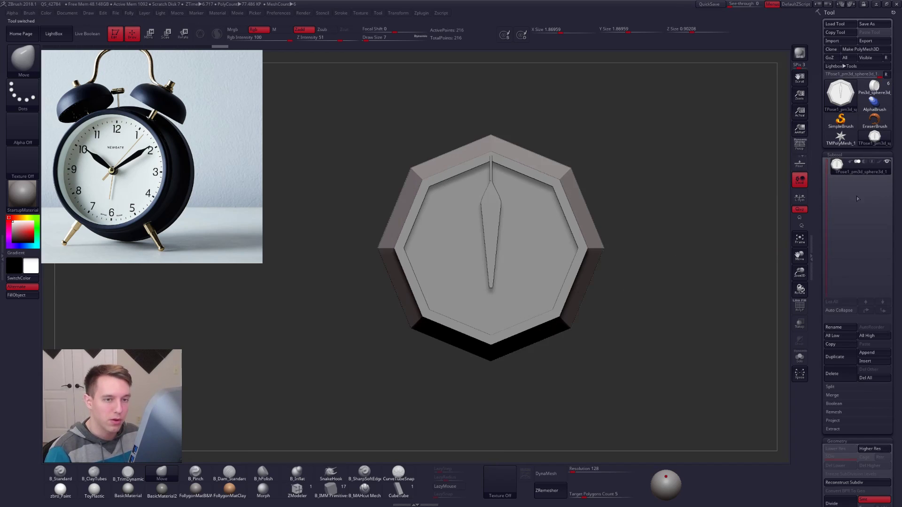
left_click(847, 373)
left_click(775, 388)
left_click(883, 89)
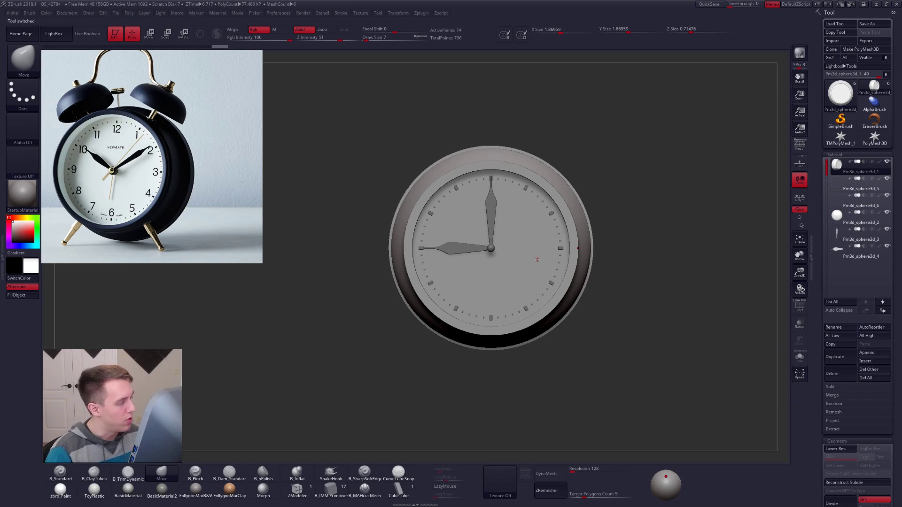
right_click_drag(523, 249, 526, 257, "ctrl")
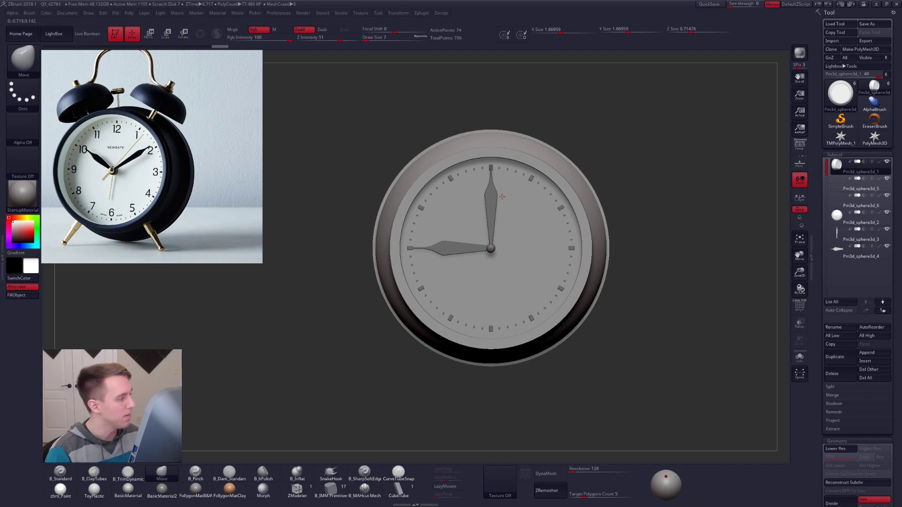
right_click_drag(502, 197, 613, 271, "alt")
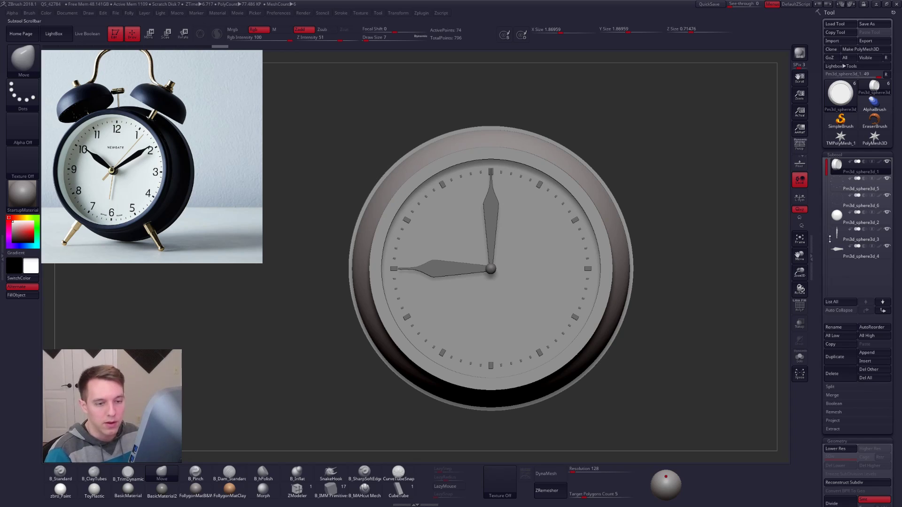
left_click(841, 253)
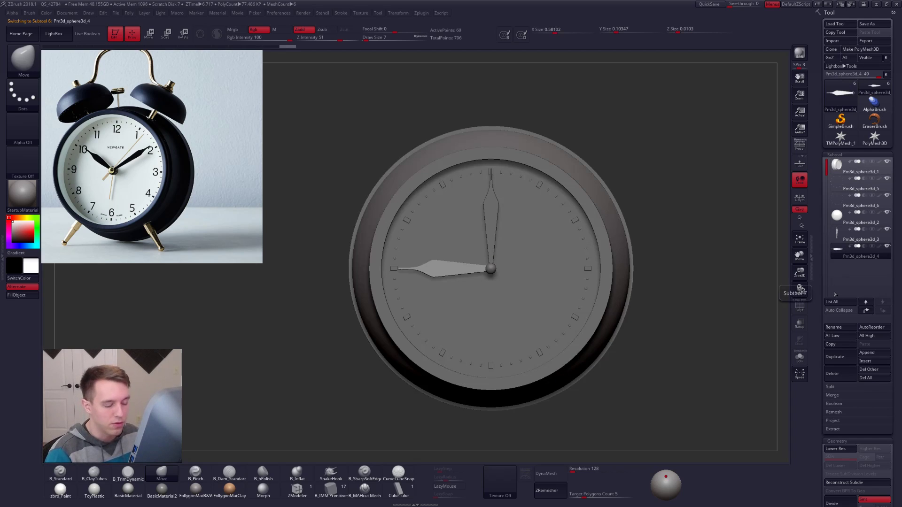
left_click(841, 358)
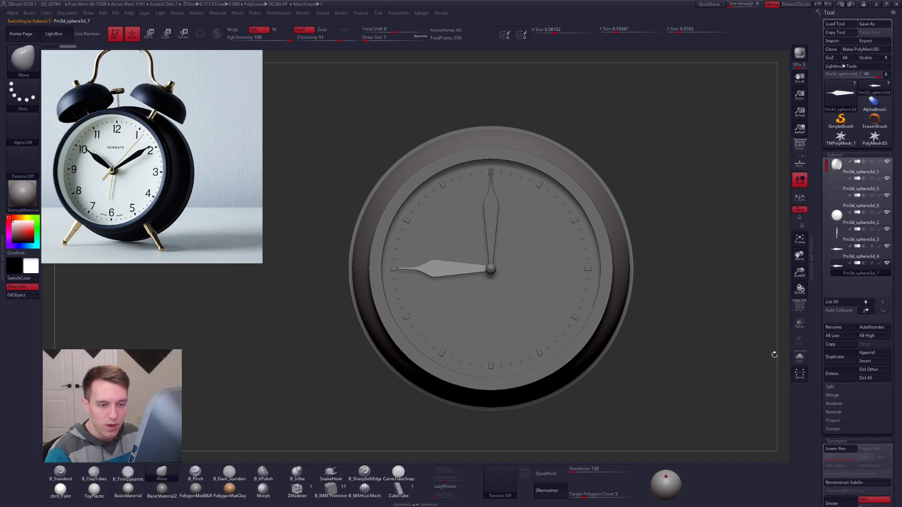
key("b")
key("m")
key("v")
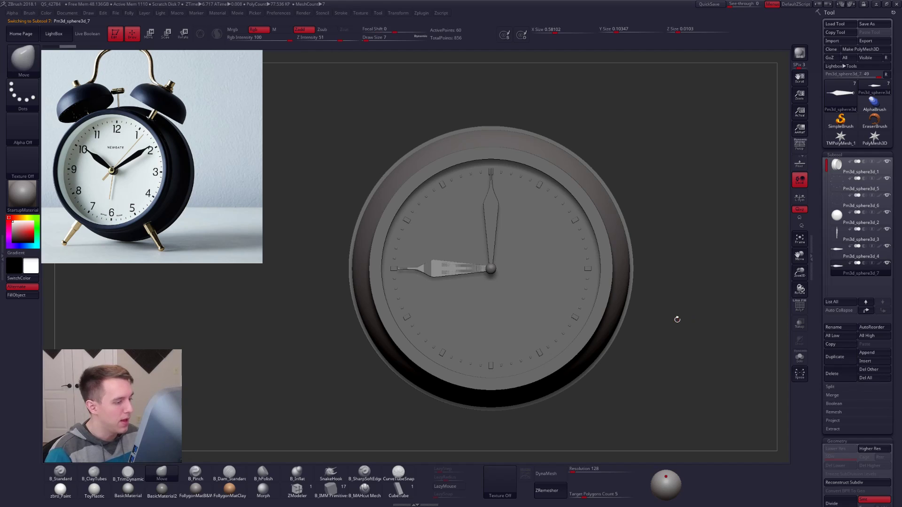
left_click_drag(678, 269, 660, 241, "alt")
left_click(831, 374)
left_click(777, 391)
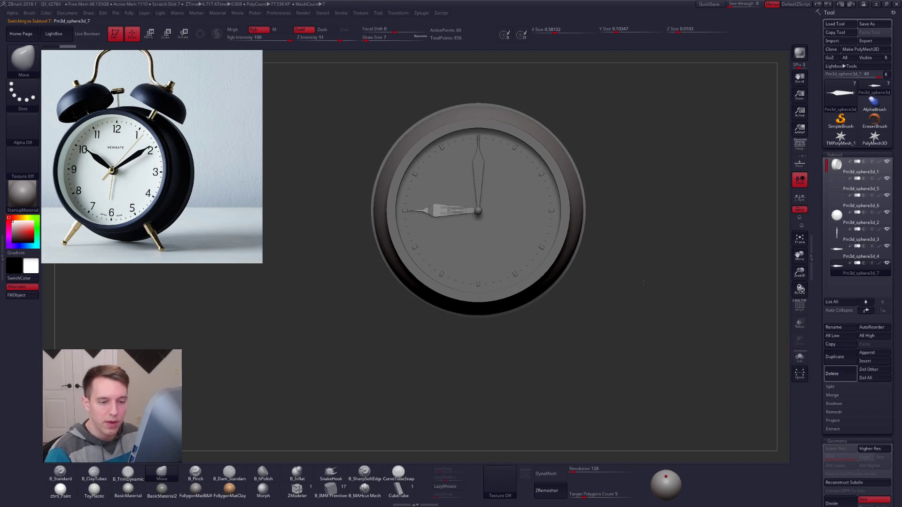
Set the font of the Text 3D & Vector Shapes plugin to Arial with the Regular style
left_click(426, 14)
left_click(417, 23)
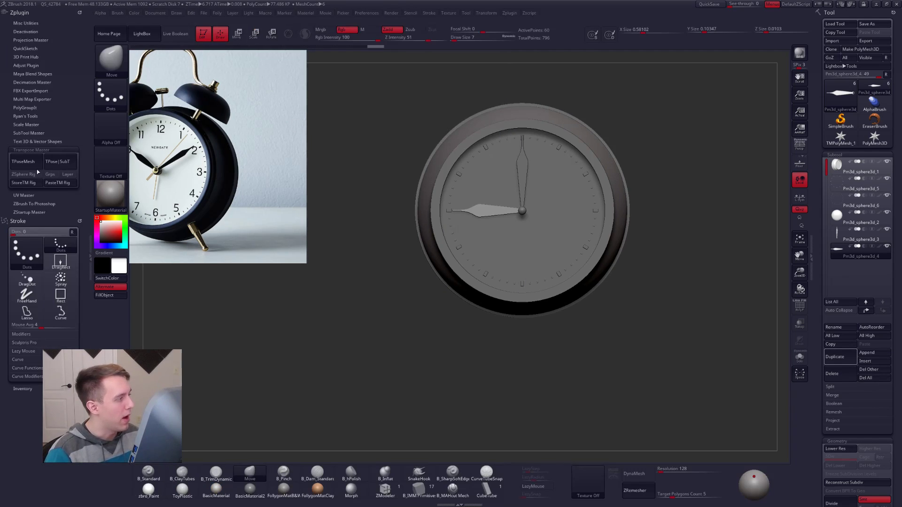
left_click(31, 150)
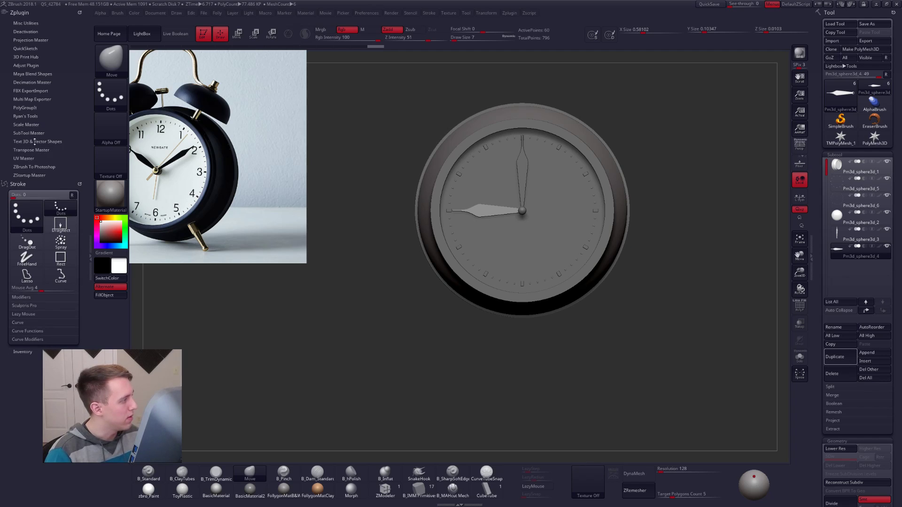
left_click(34, 141)
left_click_drag(34, 141, 44, 76)
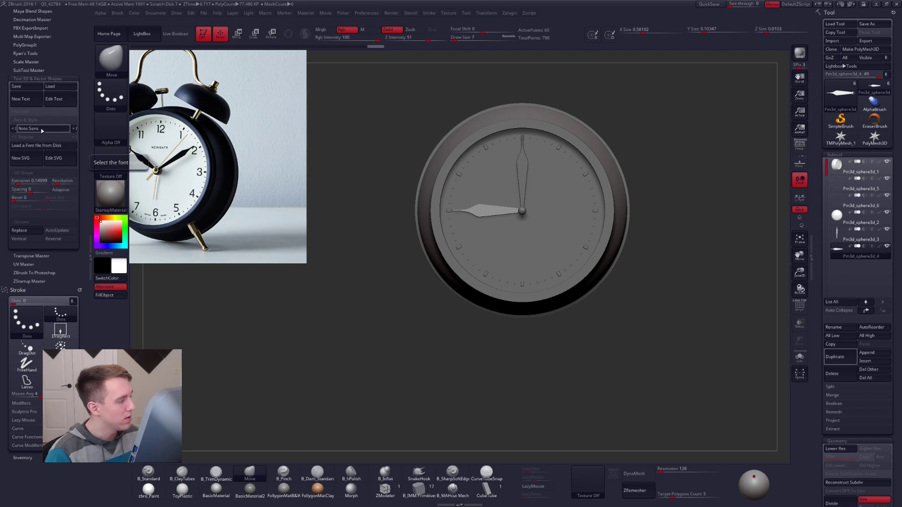
left_click(40, 129)
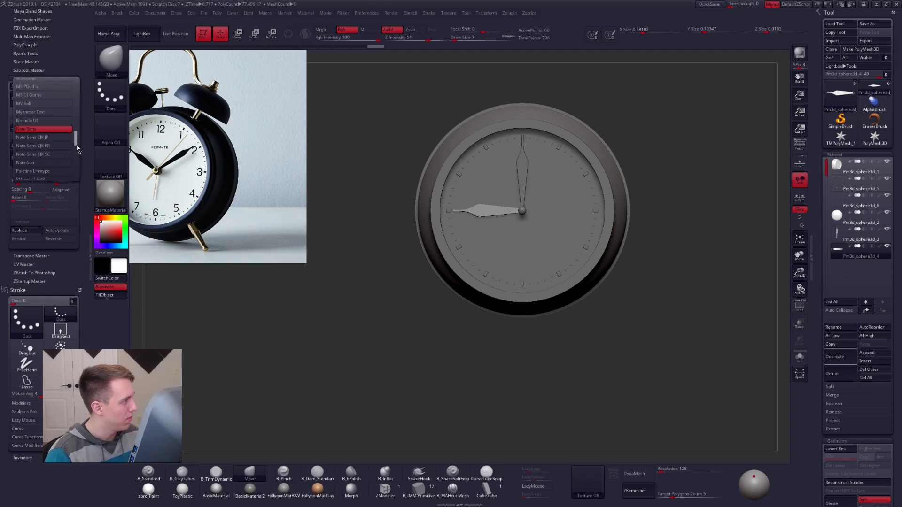
left_click_drag(79, 148, 77, 87)
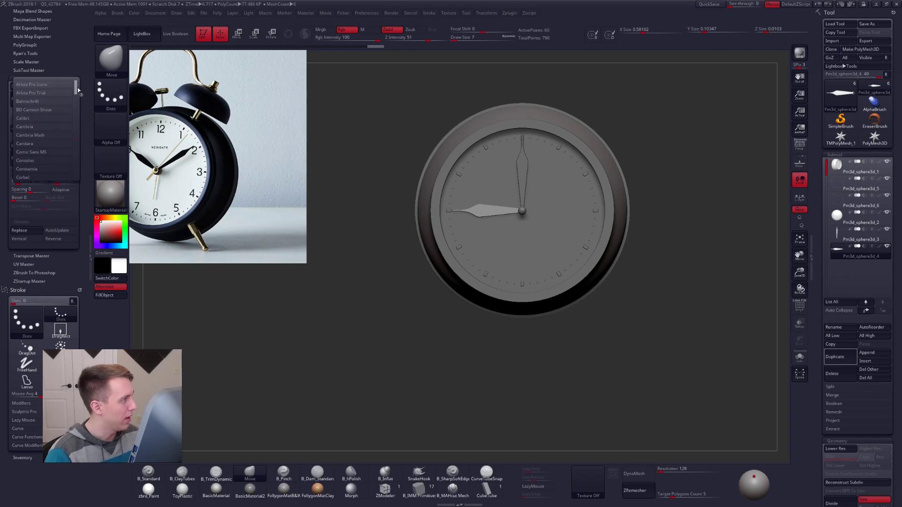
left_click(31, 83)
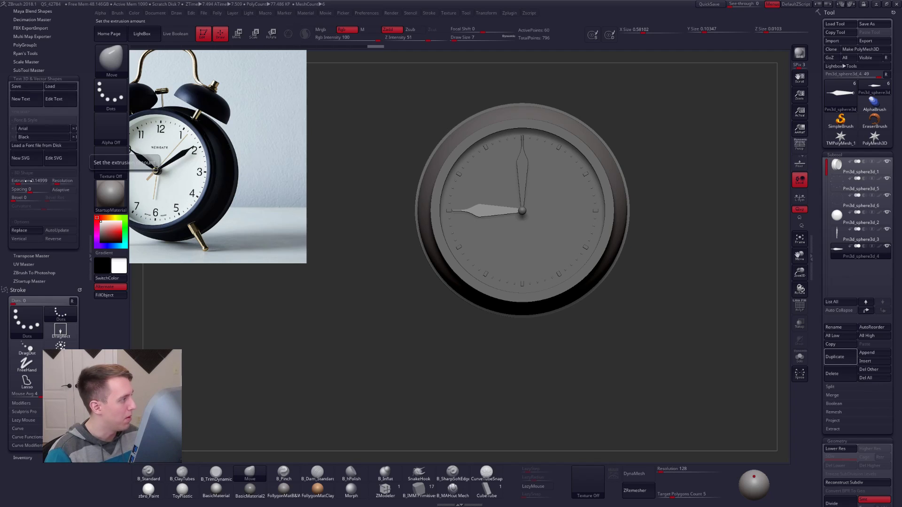
left_click(52, 137)
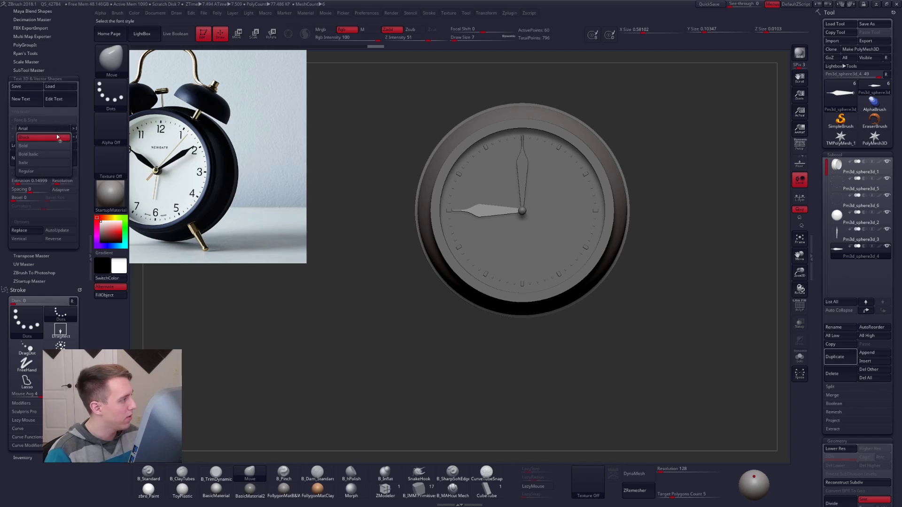
left_click(51, 172)
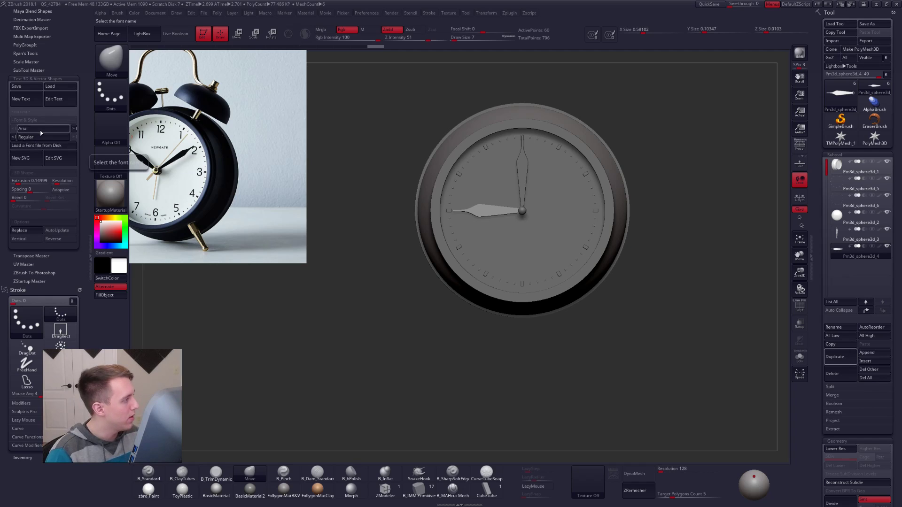
Create the 3D text 12 in Arial Regular as the clock's first numeral
left_click(30, 105)
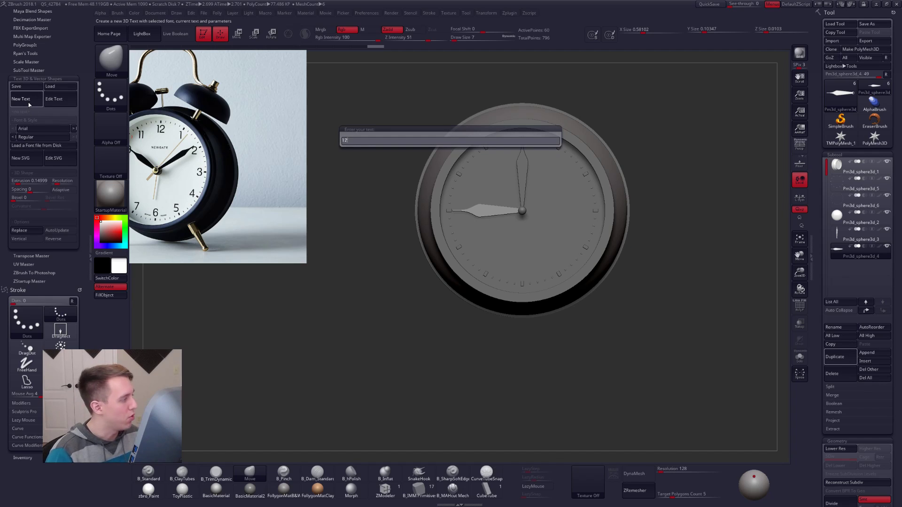
type("12")
key("Return")
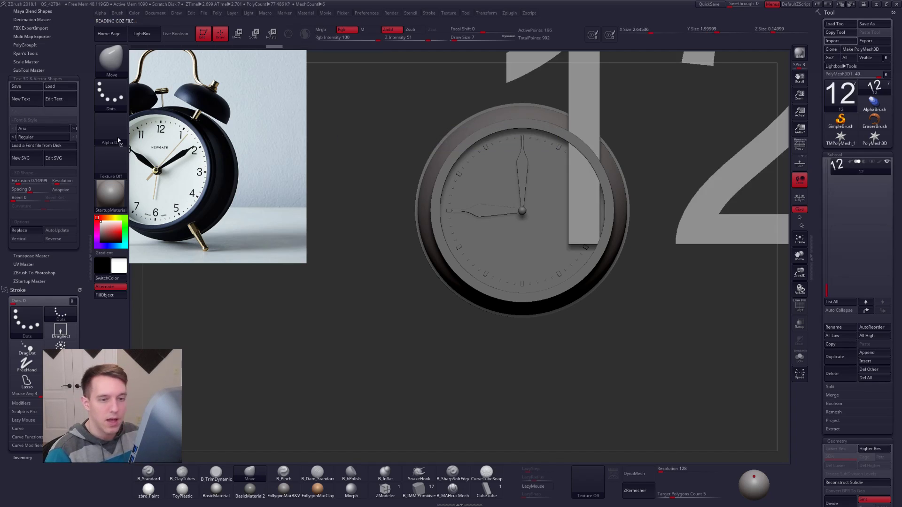
right_click_drag(498, 215, 460, 183, "ctrl")
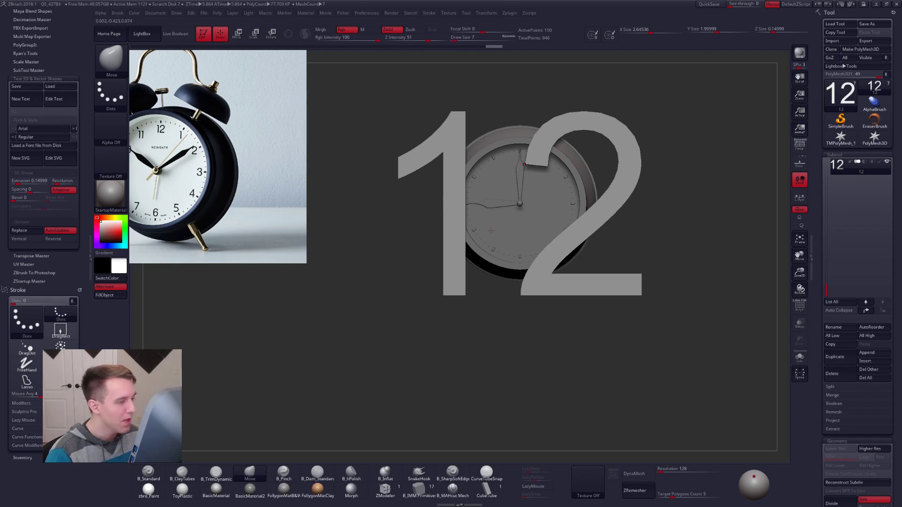
right_click_drag(562, 255, 529, 230)
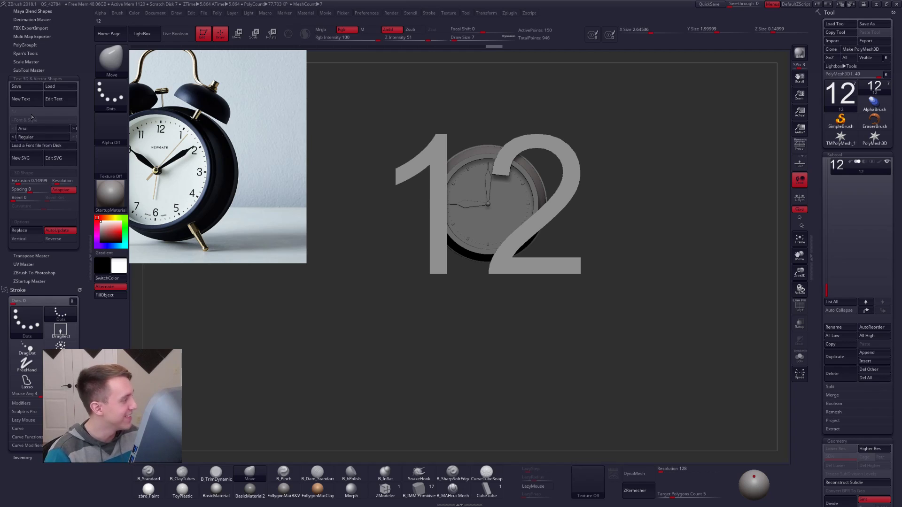
Create separate 3D text subtools for the numerals 1, 2 and 3
left_click(38, 101)
type("1")
key("Return")
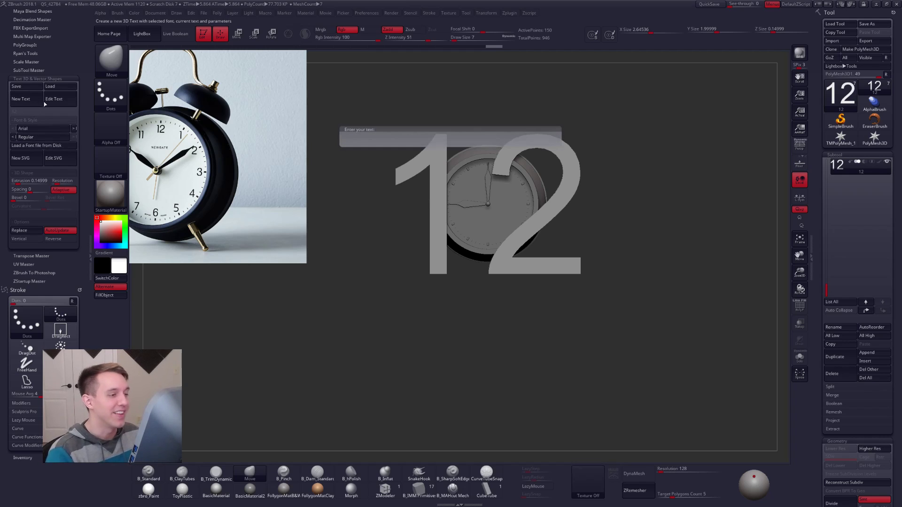
left_click(36, 103)
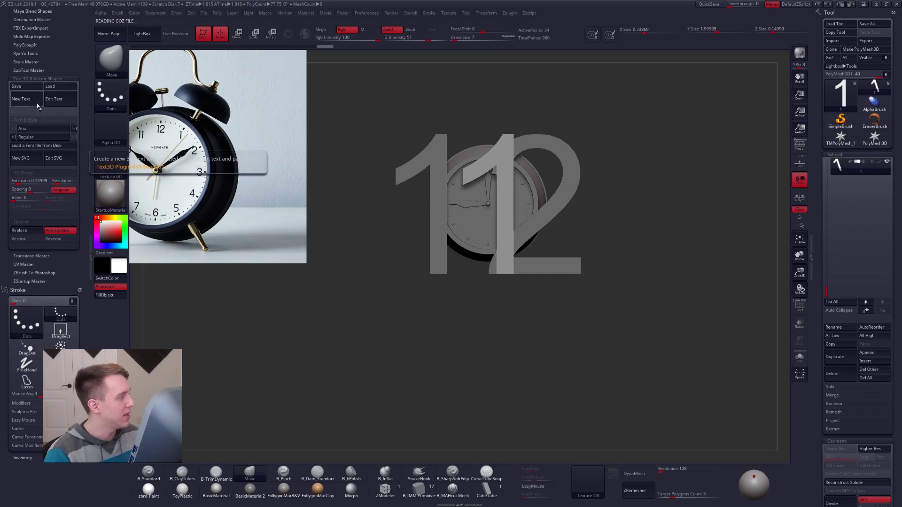
type("2")
key("Return")
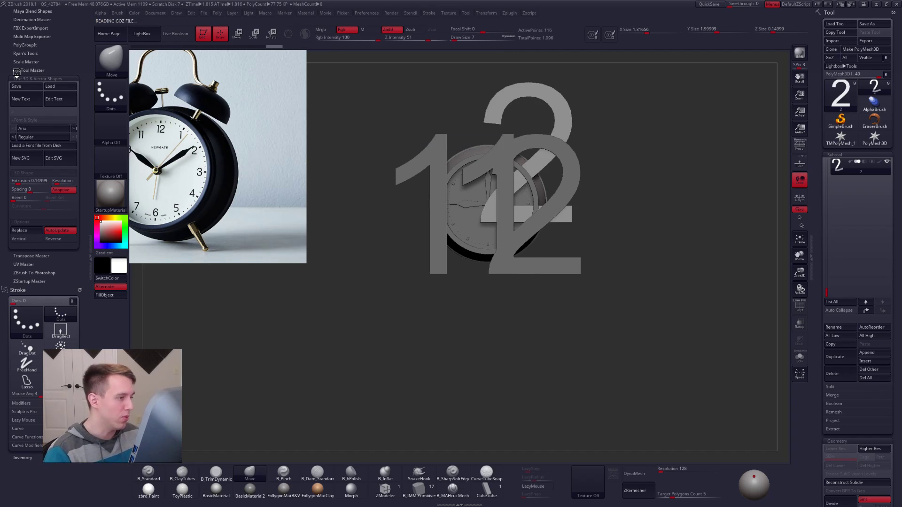
left_click(23, 99)
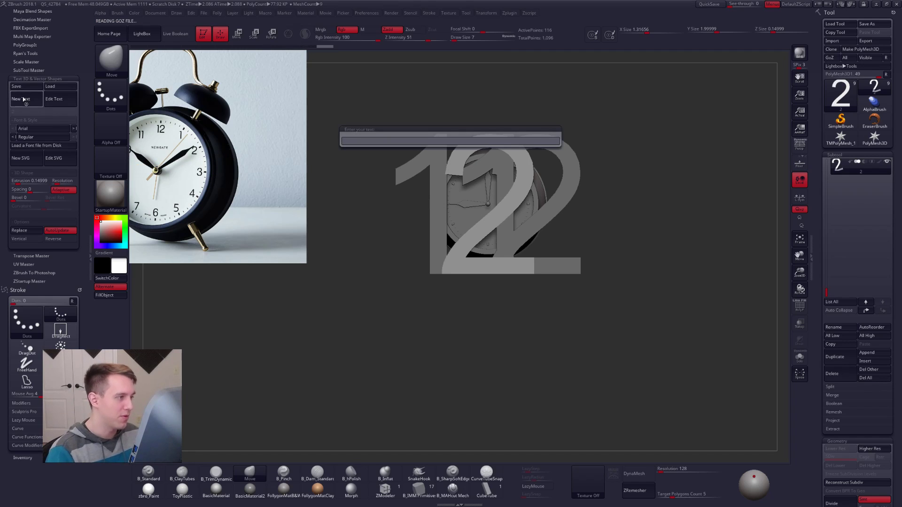
type("3")
key("Return")
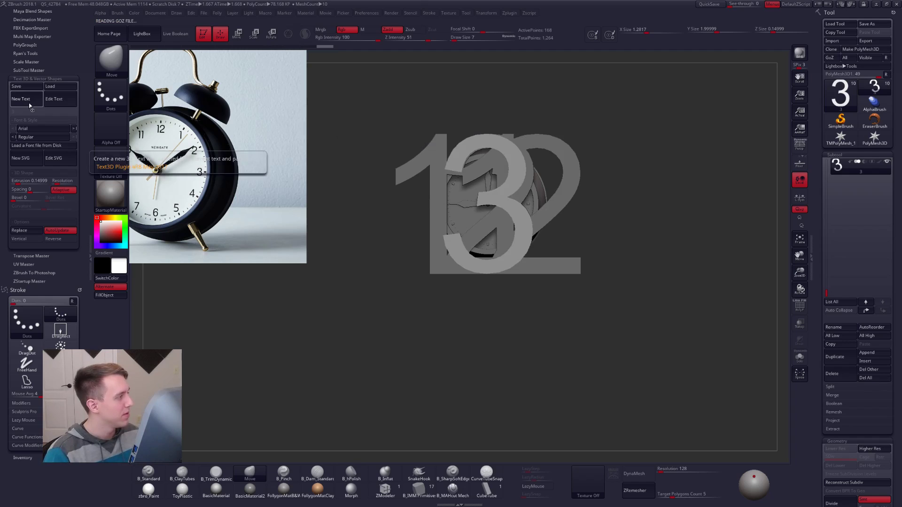
Create separate 3D text subtools for the numerals 4, 5 and 6
left_click(29, 104)
type("4")
key("Return")
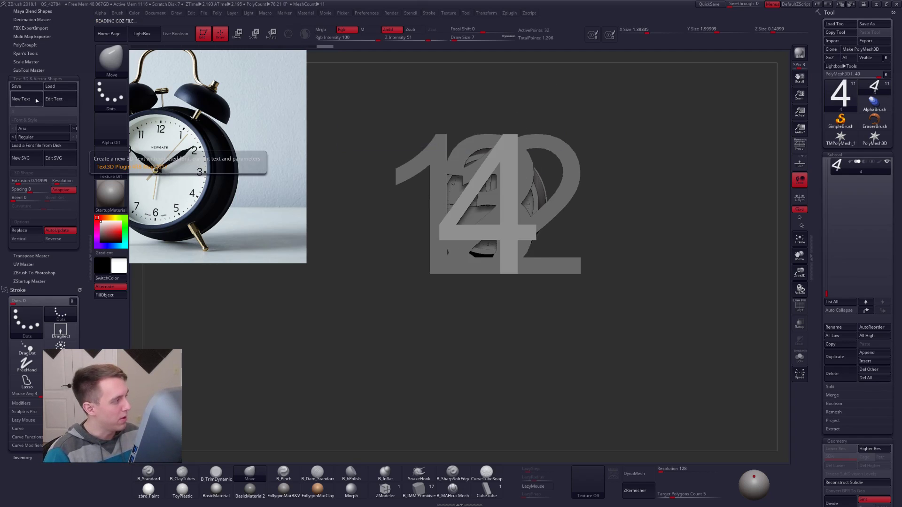
left_click(36, 100)
type("5")
key("Return")
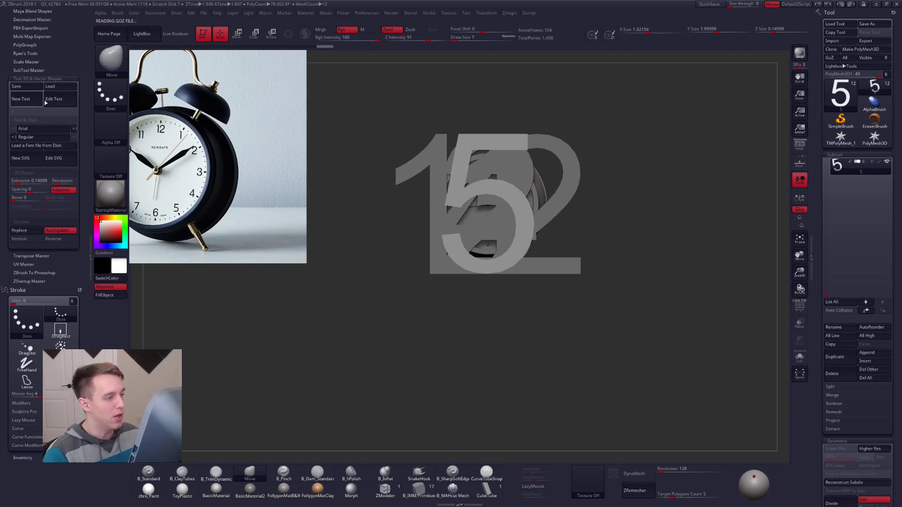
left_click(35, 101)
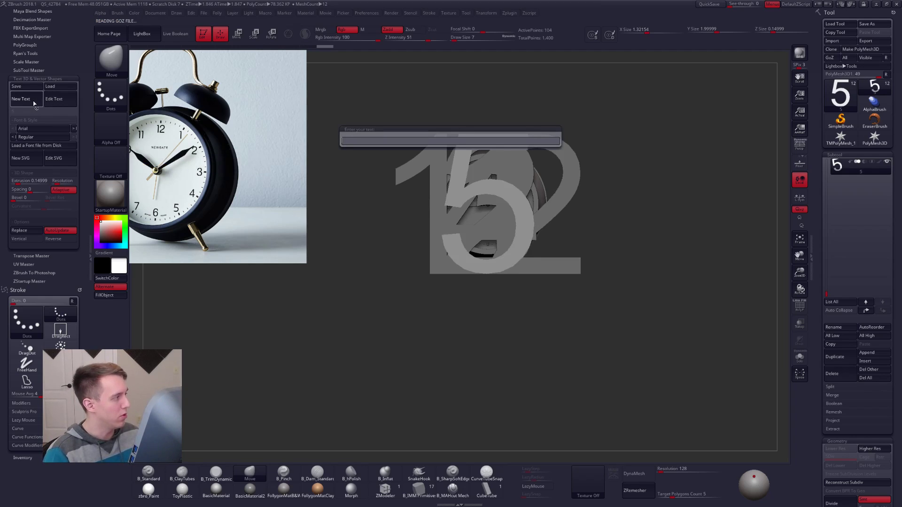
type("6")
key("Return")
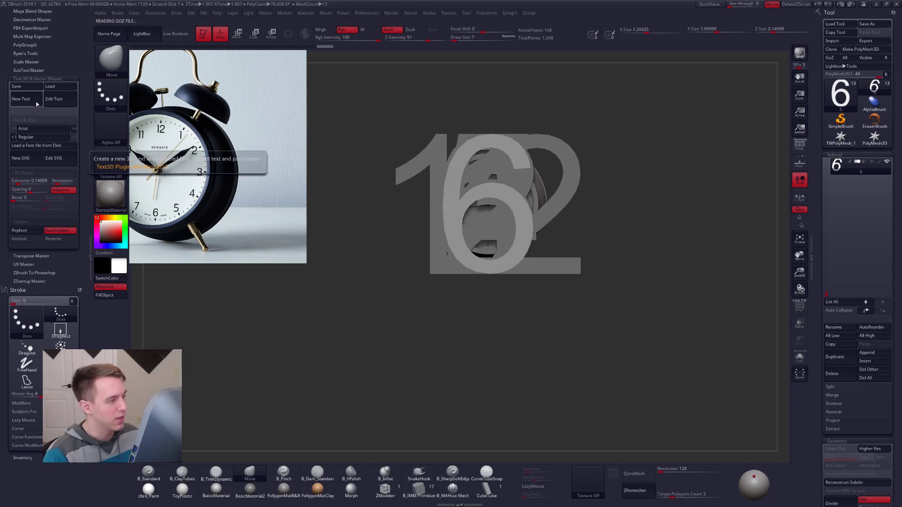
Create separate 3D text subtools for the numerals 7 and 8
left_click(38, 104)
type("7")
key("Return")
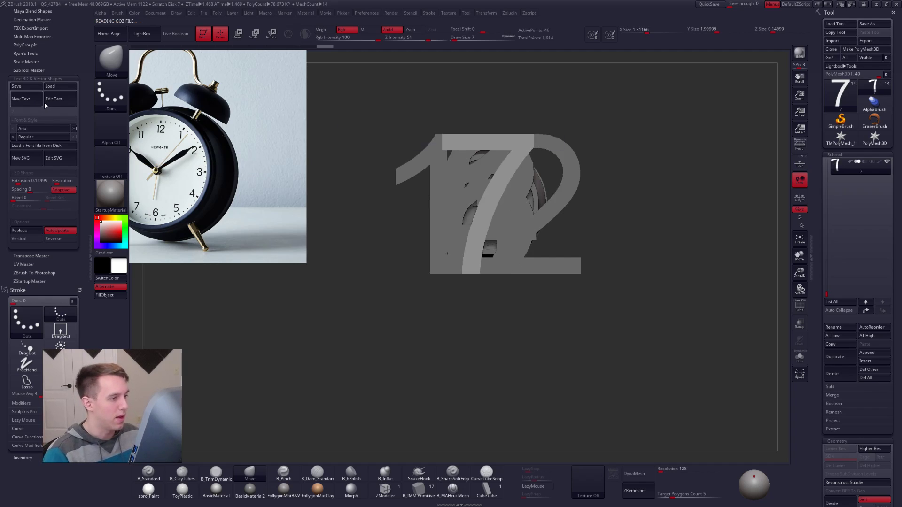
left_click(47, 105)
key("Escape")
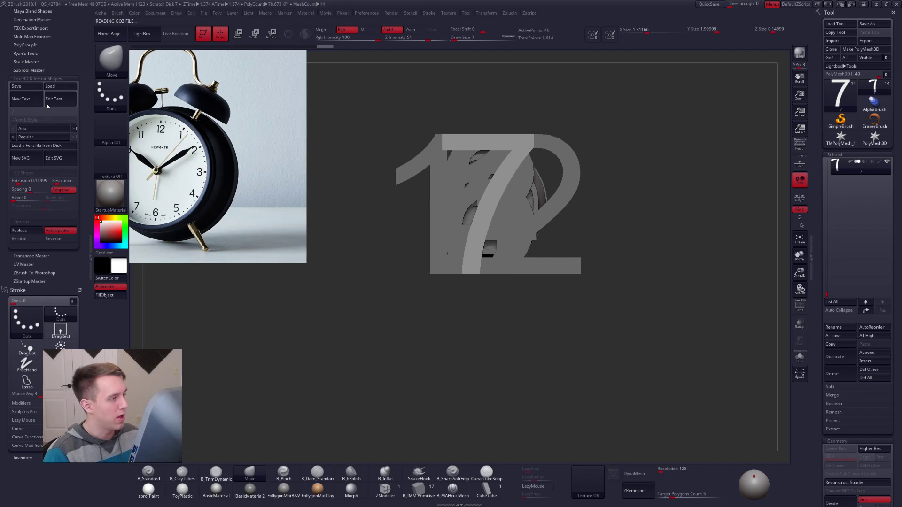
left_click(18, 109)
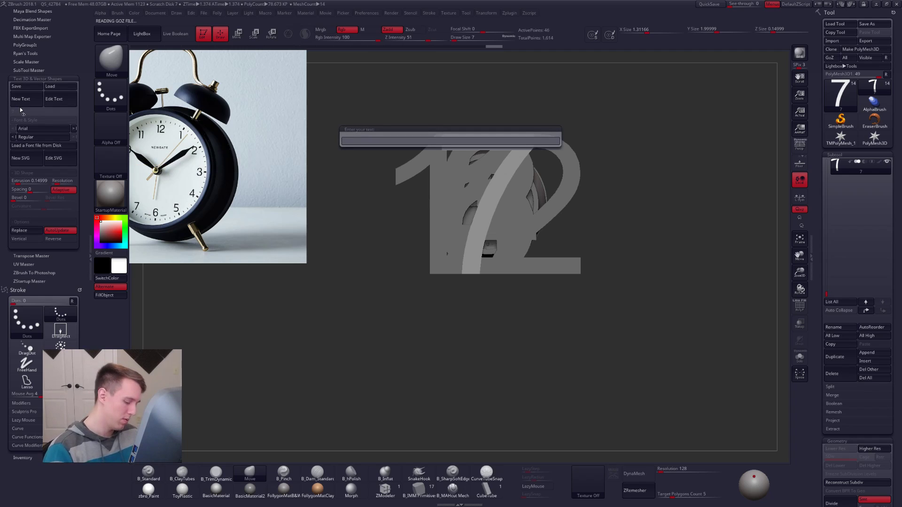
type("8")
key("Return")
Create separate 3D text subtools for the numerals 9, 10 and 11
left_click(19, 108)
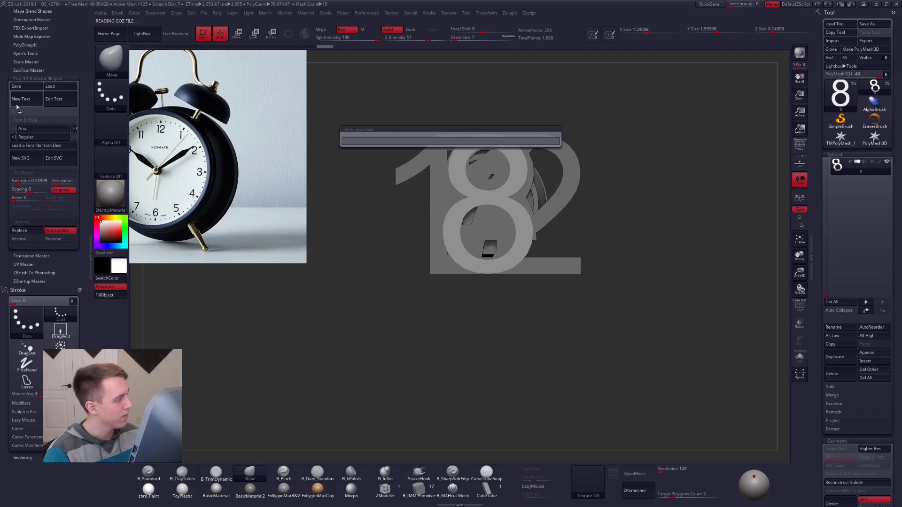
type("9")
key("Return")
left_click(20, 108)
type("10")
key("Return")
left_click(24, 109)
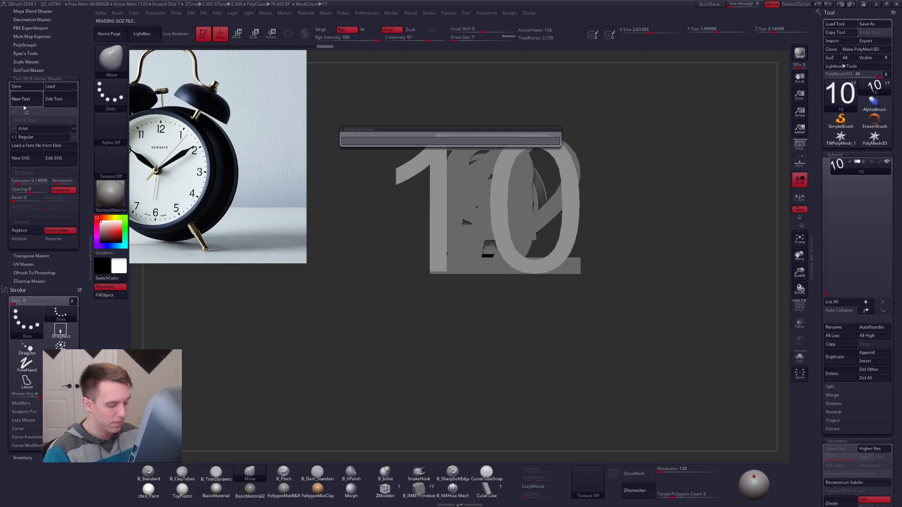
type("11")
key("Return")
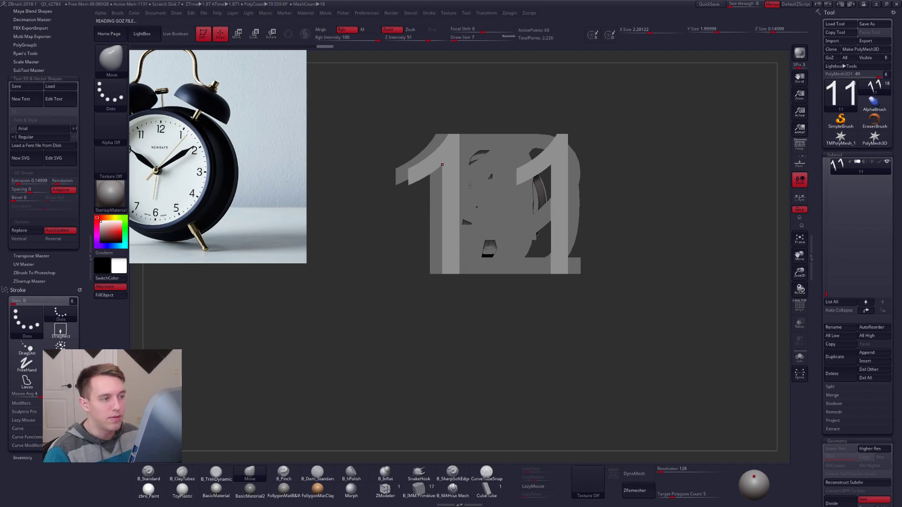
Mark the 12 numeral as the start of a subtool group and hide the clock's own parts
mouse_move(829, 290)
left_mouse_down()
mouse_move(828, 192)
mouse_move(837, 202)
left_mouse_up()
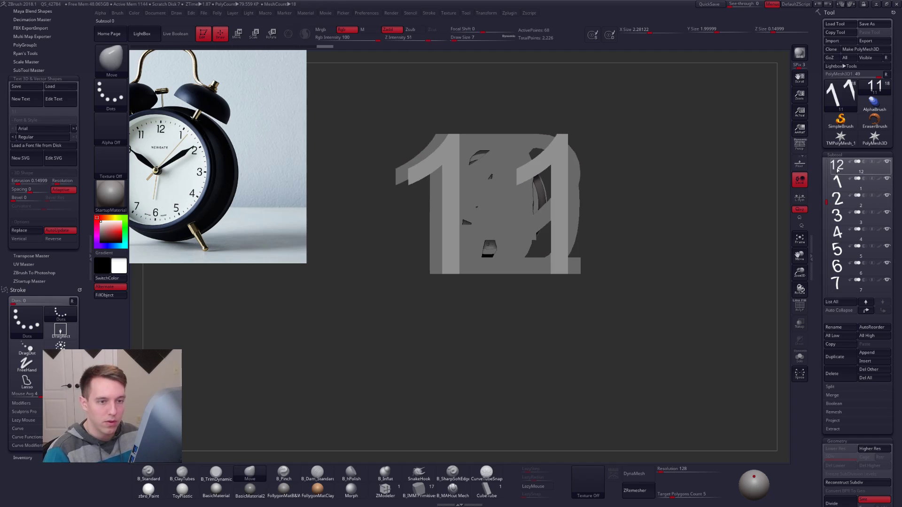
left_click_drag(825, 207, 827, 190)
mouse_move(839, 200)
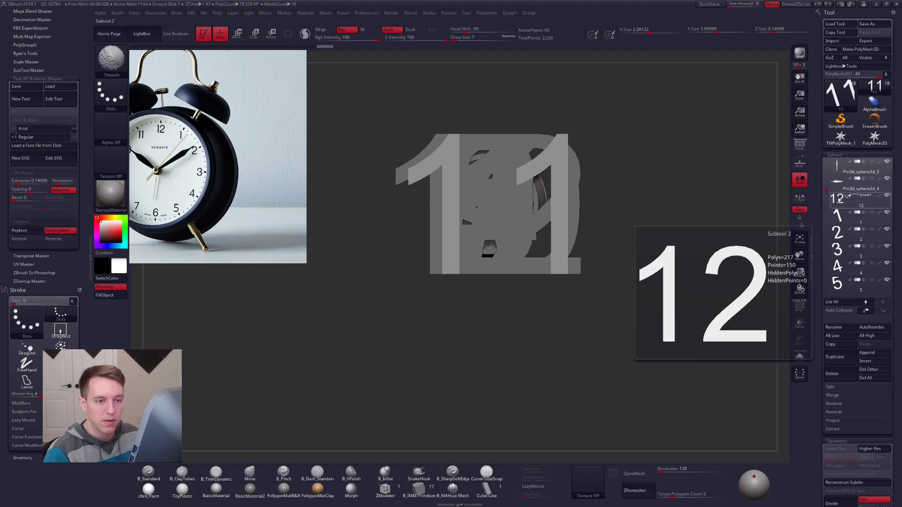
left_click(839, 200)
left_click(886, 197)
left_click(869, 185)
left_click(886, 197, "shift")
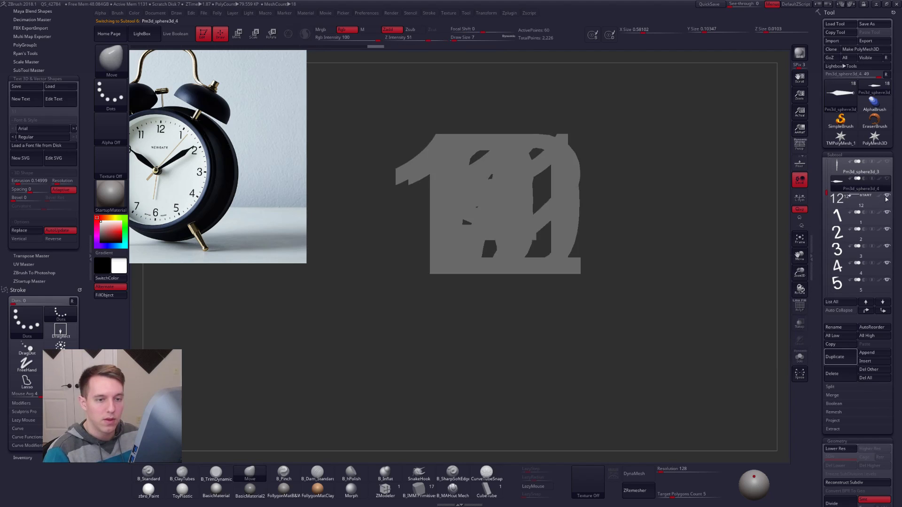
Make the clock's own parts visible again and select the 12 numeral subtool
left_click(846, 201)
left_click_drag(826, 194, 826, 162)
left_click(838, 166)
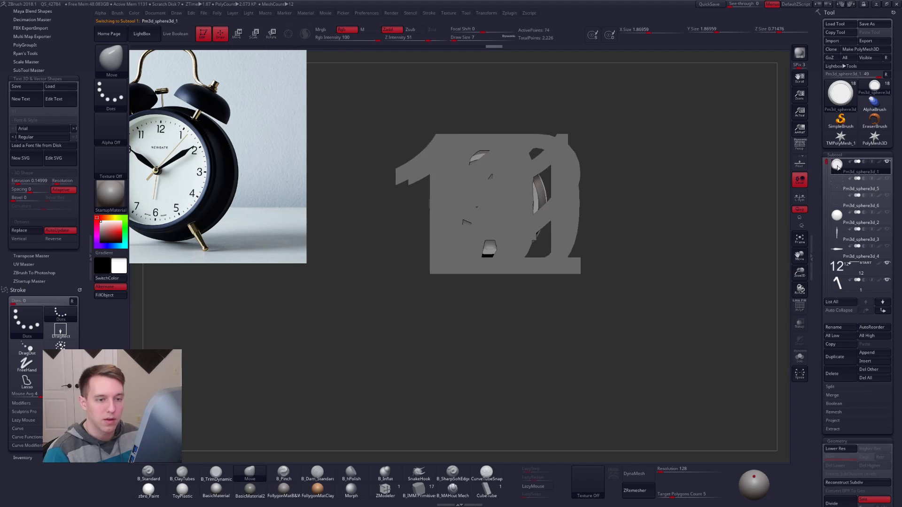
mouse_move(840, 192)
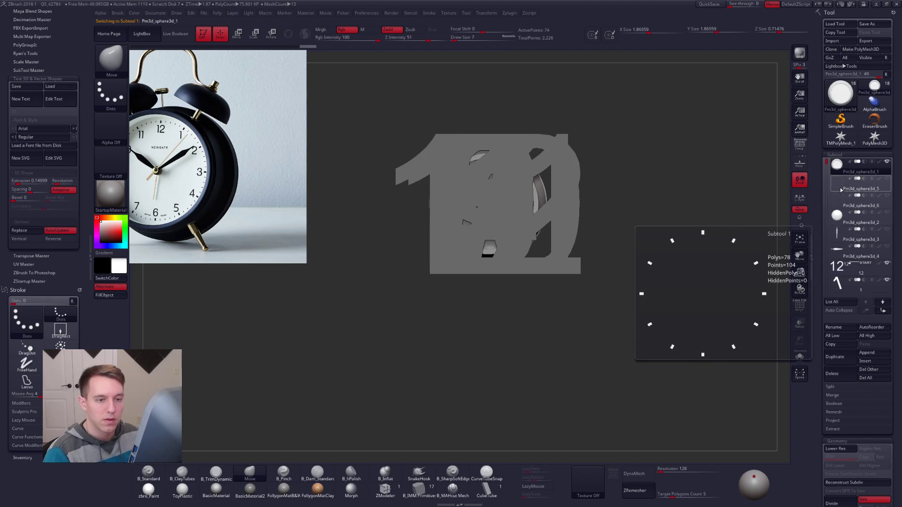
left_click(840, 184)
left_click(838, 266)
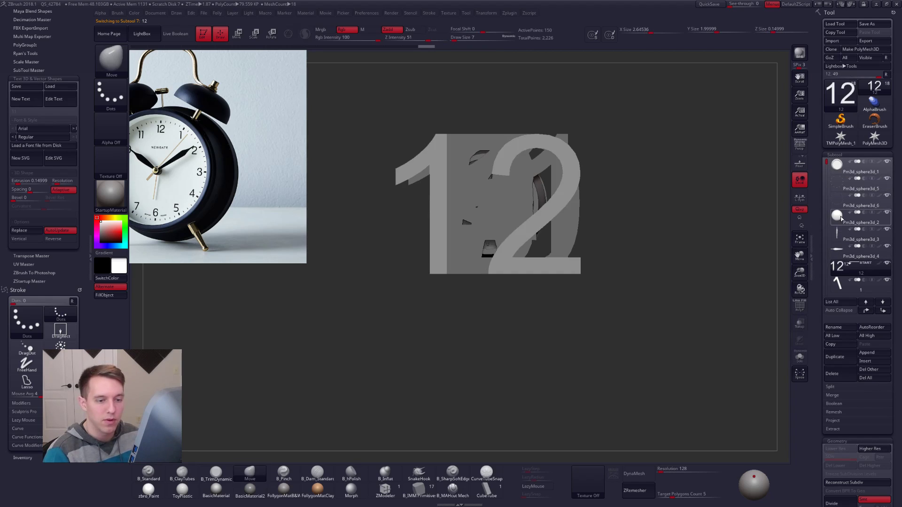
left_click_drag(828, 180, 824, 192)
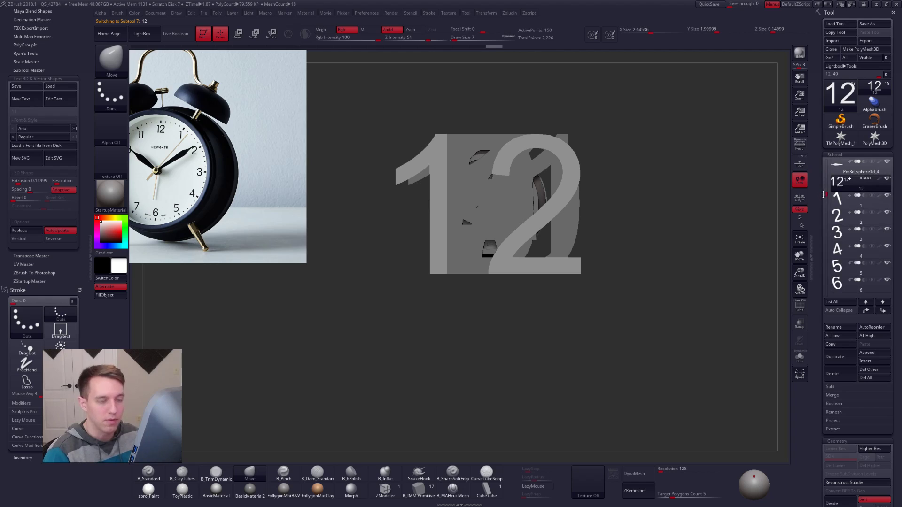
Combine the clock and all numerals into one Transpose Master mesh with TPoseMesh
left_click_drag(599, 178, 608, 194)
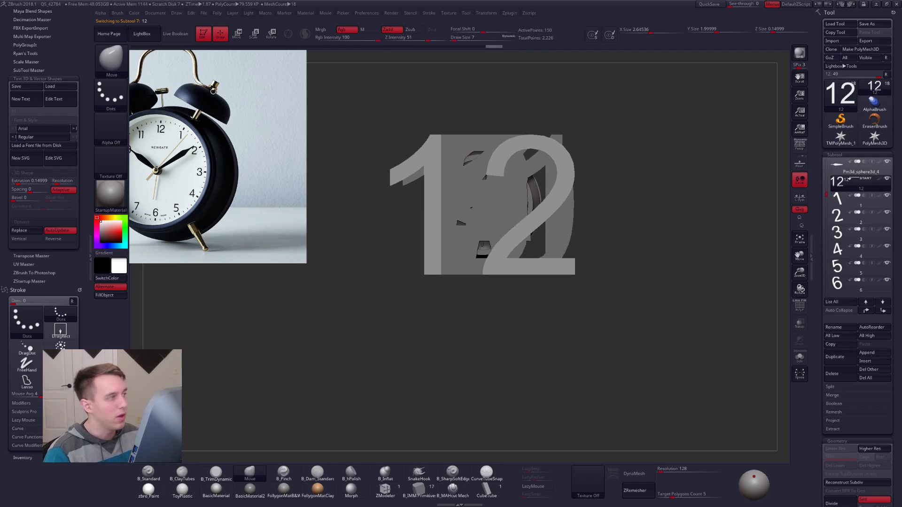
left_click(29, 79)
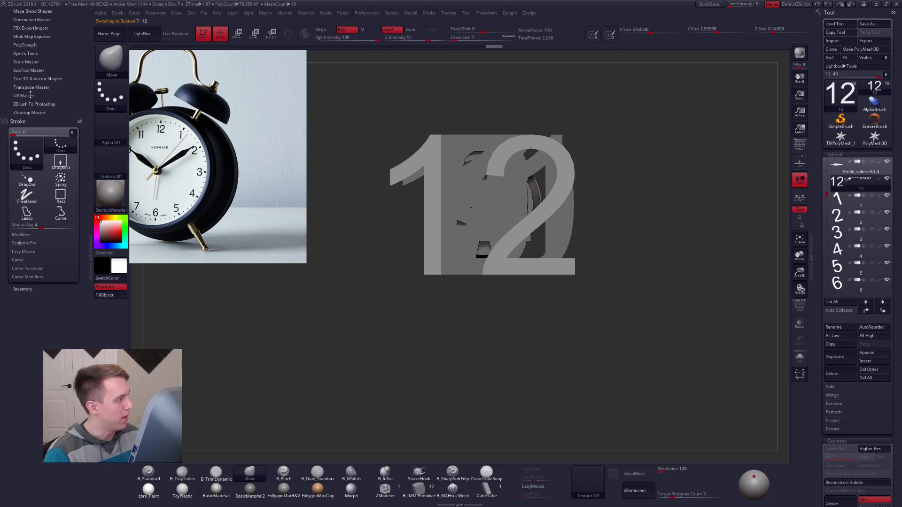
left_click(24, 87)
left_click(26, 98)
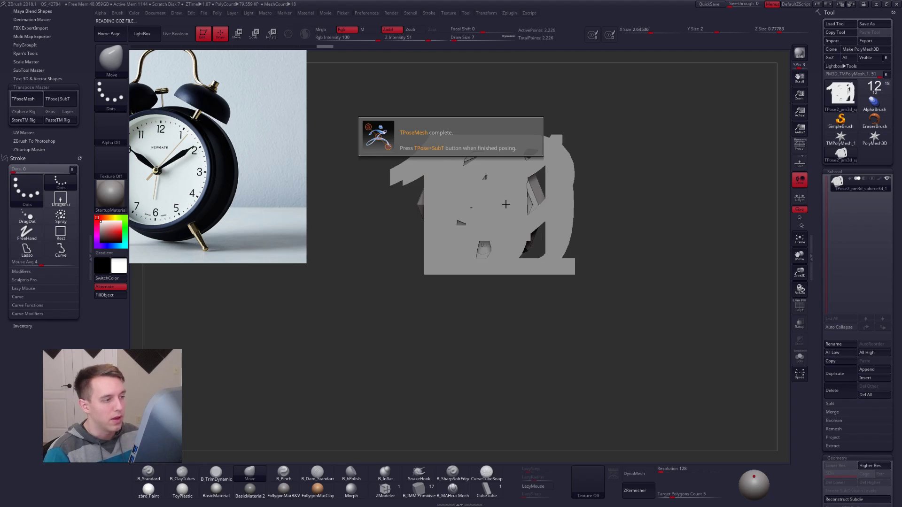
Display the combined mesh's polygroups and hide the numeral groups one after another from the side view
mouse_move(501, 230)
right_mouse_down()
mouse_move(547, 228)
mouse_move(531, 228)
mouse_move(501, 188)
mouse_move(509, 175)
right_mouse_up()
key("shift+f")
key("ctrl+shift+space")
left_click(519, 410, "ctrl+shift")
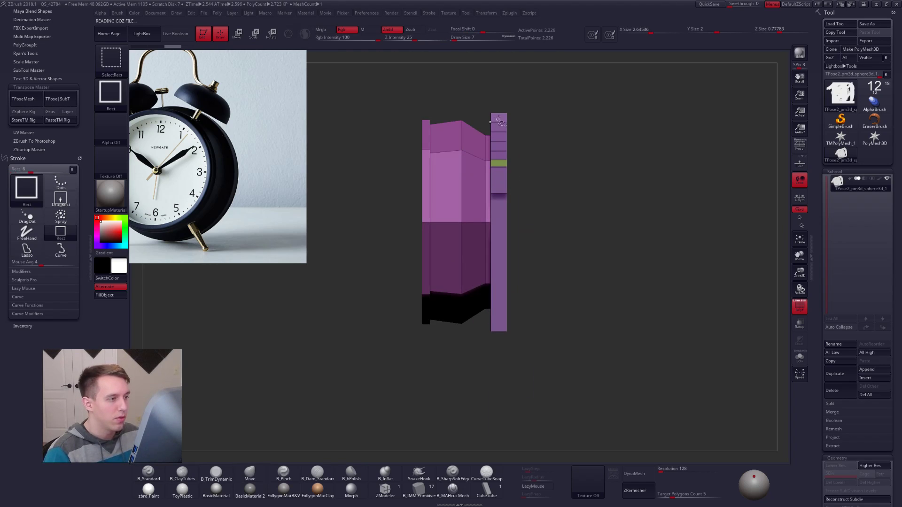
left_click(505, 116, "ctrl+shift")
left_click_drag(535, 137, 524, 131, "ctrl+shift")
left_click(504, 123, "ctrl+shift")
left_click(503, 124, "ctrl+shift")
left_click(504, 126, "ctrl+shift")
left_click(506, 144, "ctrl+shift")
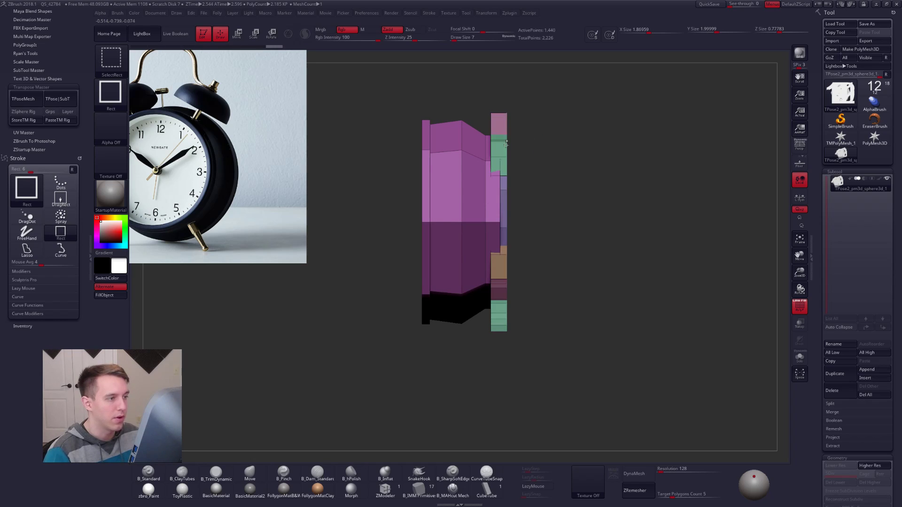
left_click(506, 143, "ctrl+shift")
left_click(506, 145, "ctrl+shift")
left_click(506, 145, "ctrl+shift")
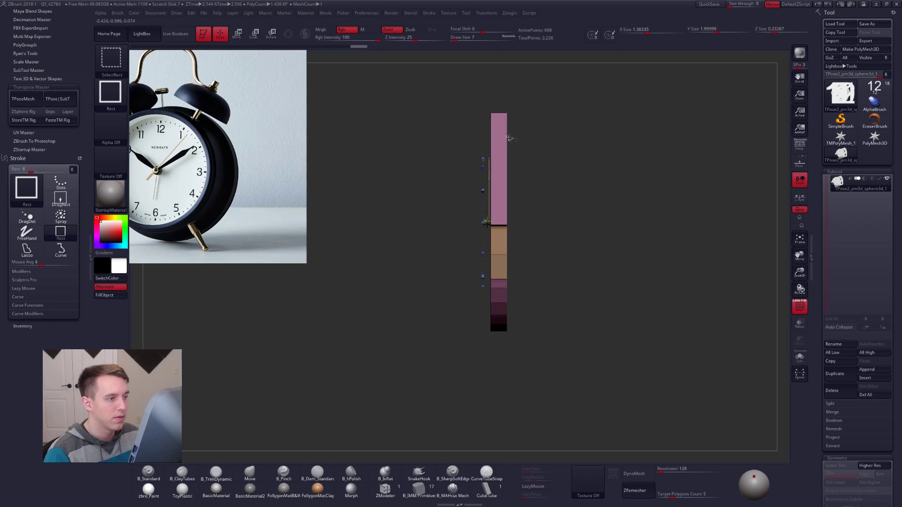
left_click(509, 139, "ctrl+shift")
left_click(505, 202, "ctrl+shift")
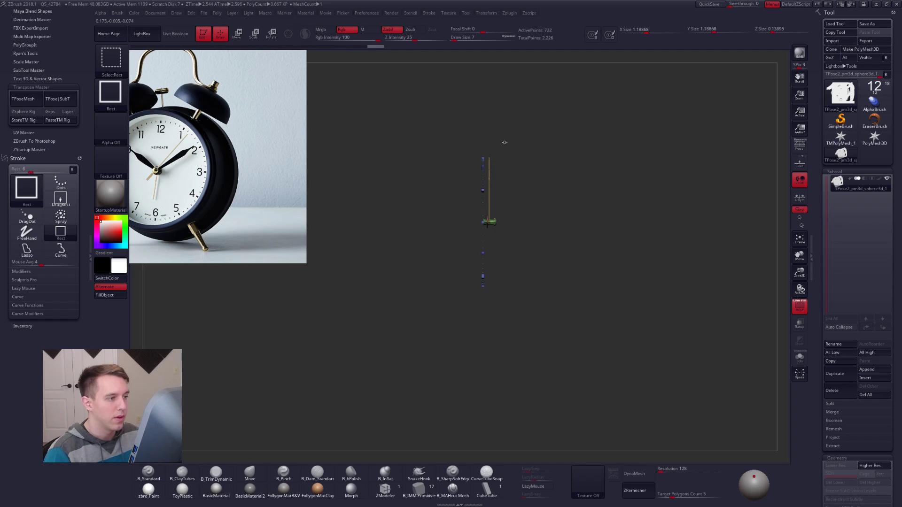
left_click(511, 203, "ctrl+shift")
left_click(498, 179, "ctrl+shift")
Show the whole mesh with the clock parts masked and scale the unmasked numerals down together over the dial
left_click_drag(505, 193, 676, 218)
left_click(648, 228, "ctrl+shift")
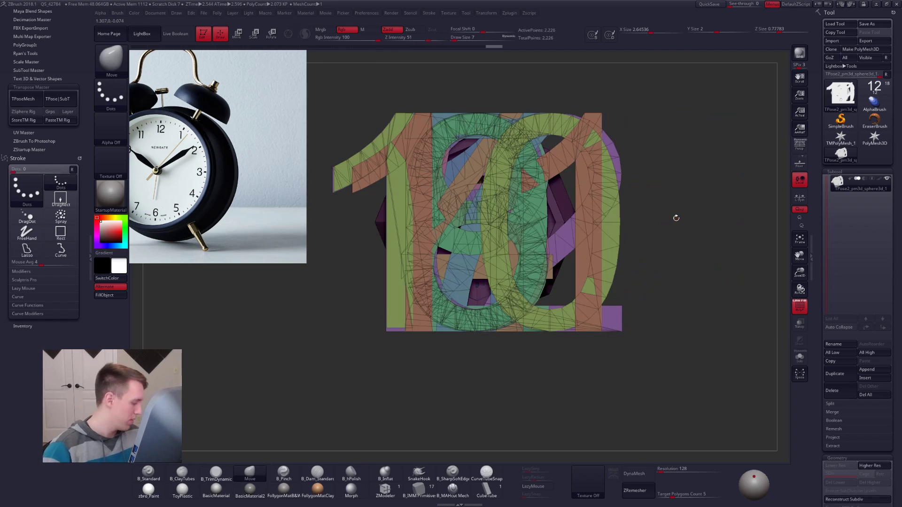
key("e")
mouse_move(489, 217)
left_mouse_down()
mouse_move(650, 218)
mouse_move(594, 216)
left_mouse_up()
Draw a transpose line across the unmasked numerals and scale them down further to suit the dial
left_click(48, 79)
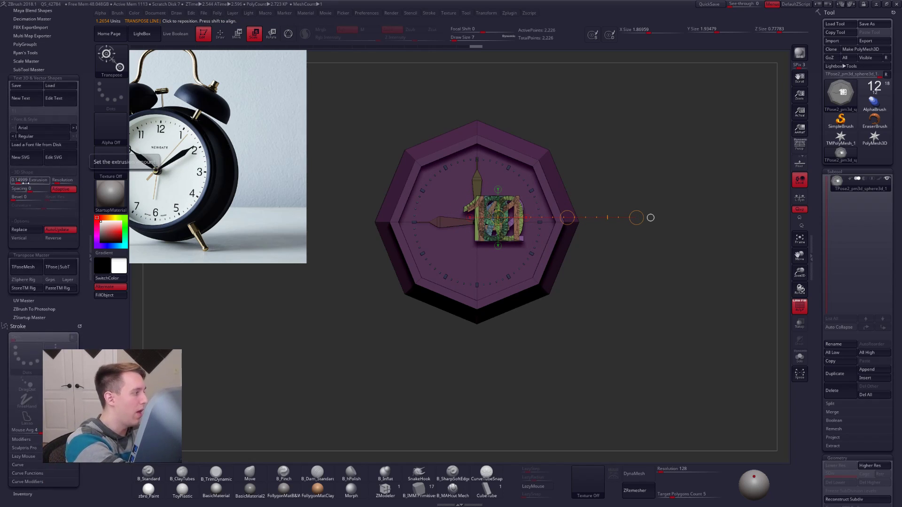
left_click_drag(423, 297, 461, 309, "alt")
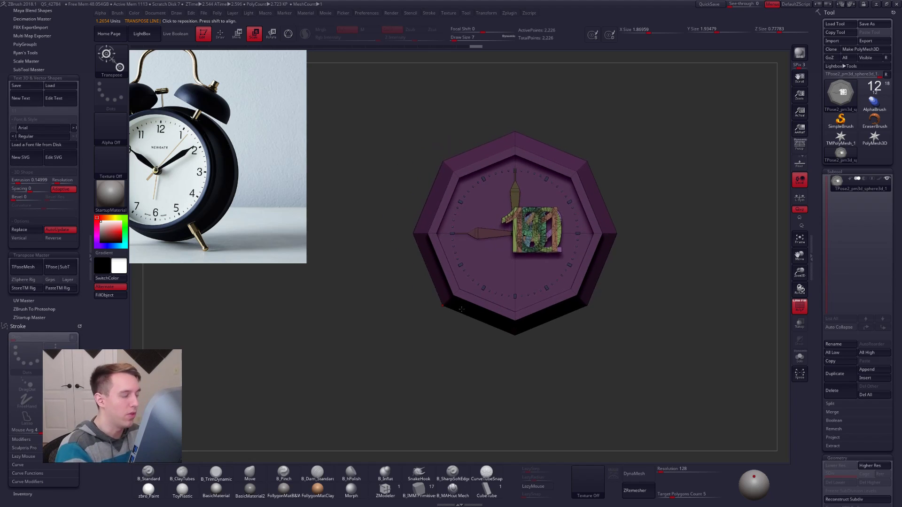
right_click_drag(547, 237, 560, 264, "ctrl")
left_click_drag(542, 234, 628, 234)
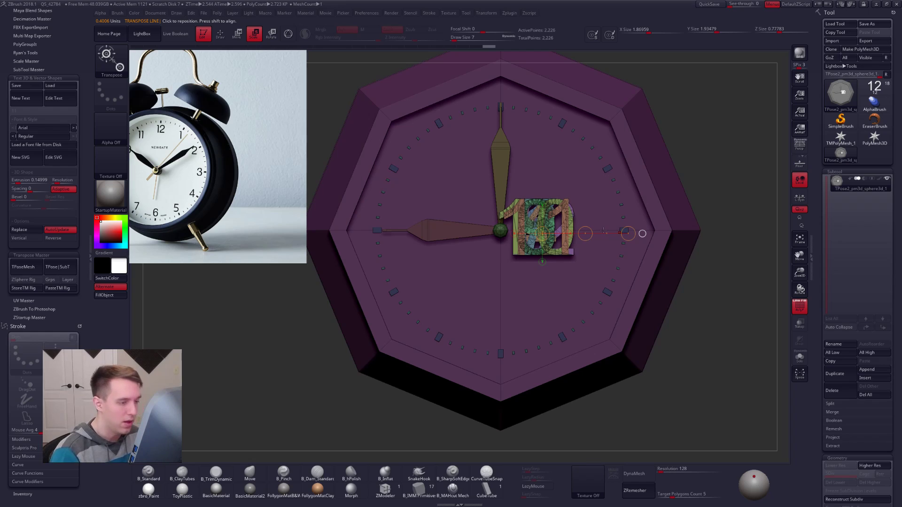
left_click_drag(642, 233, 536, 128)
Move the stacked numerals up to the 12 o'clock position inside the minute markers
key("w")
right_click_drag(536, 128, 541, 190)
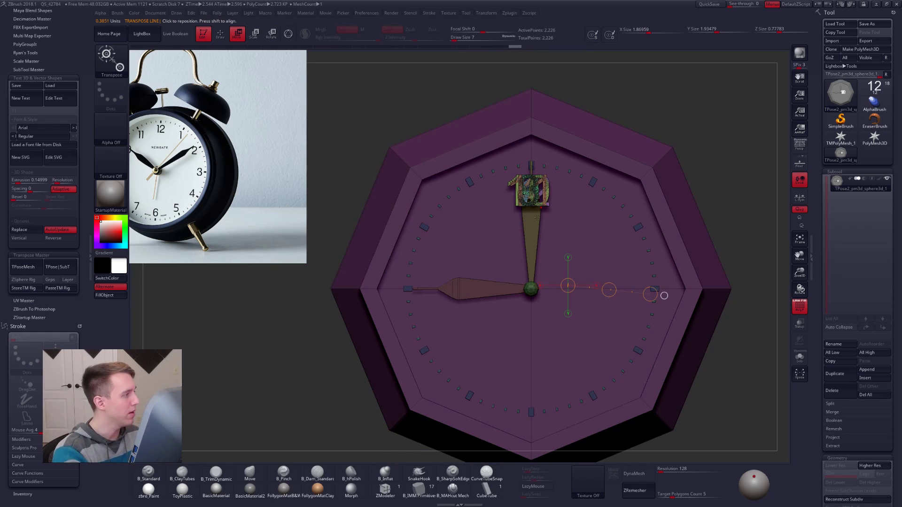
mouse_move(664, 296)
left_mouse_down("alt")
mouse_move(708, 381)
mouse_move(705, 413)
mouse_move(655, 384)
left_mouse_up("alt")
key("q")
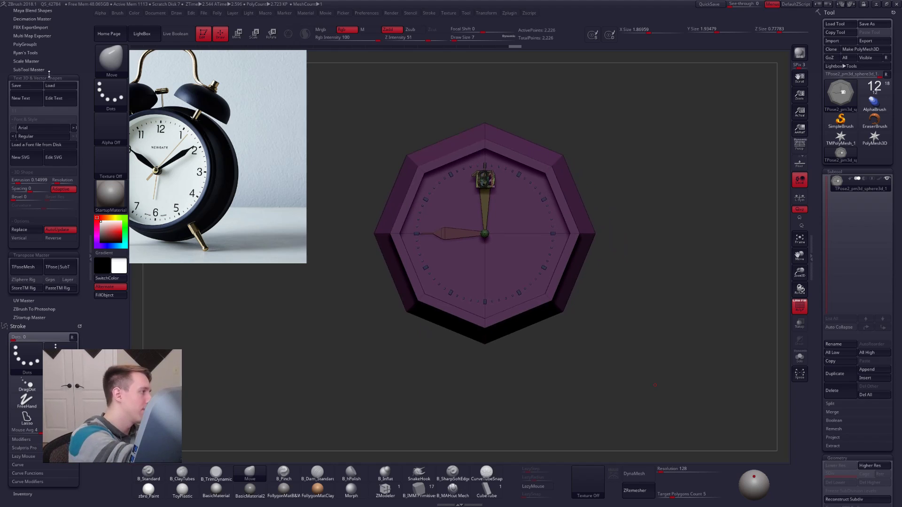
Transfer the Transpose Master changes back to the subtools with TPose|SubT and isolate the 12 numeral in the view
left_click(48, 78)
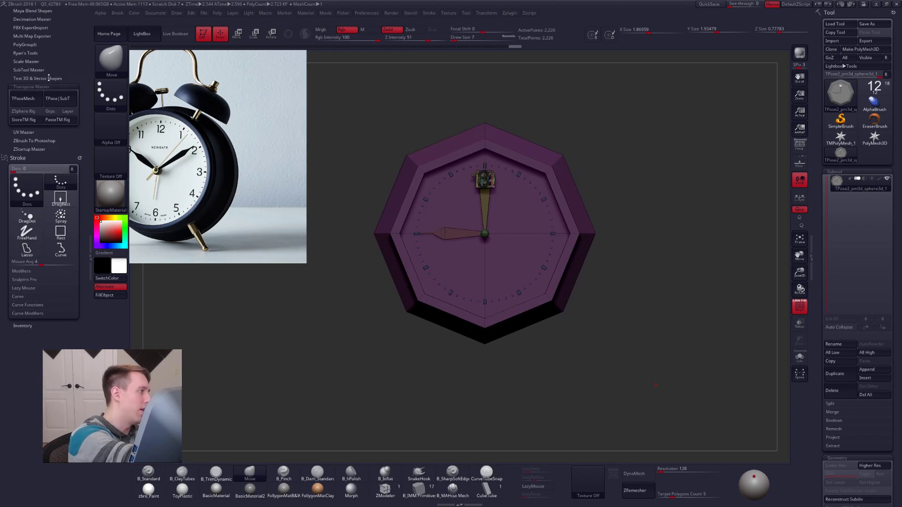
left_click(65, 98)
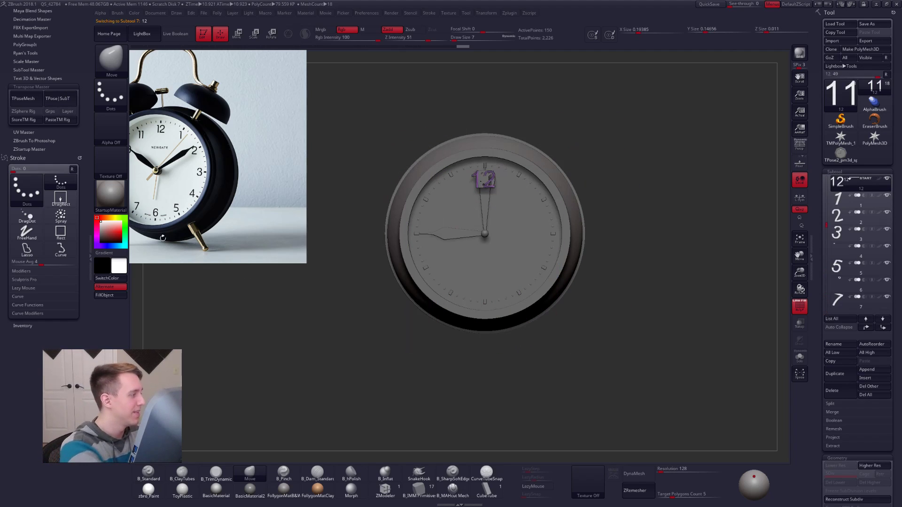
left_click(87, 239)
left_click(800, 357)
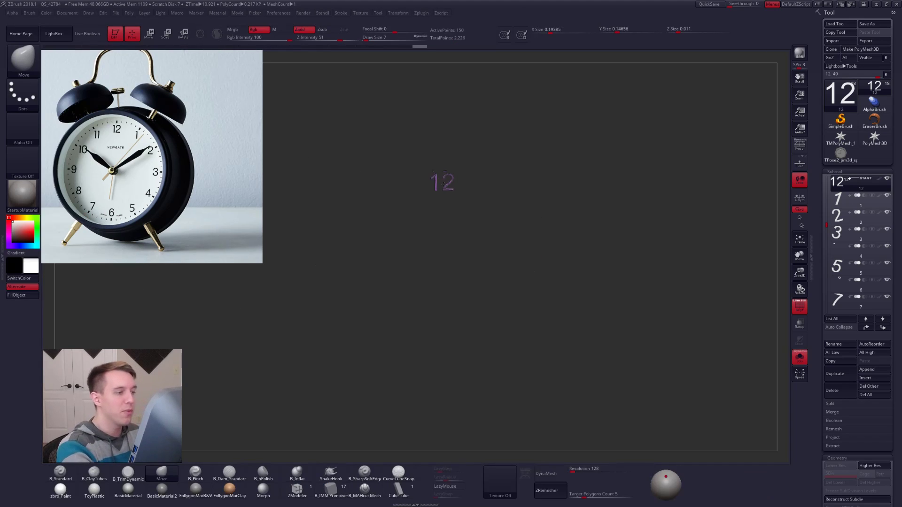
key("f")
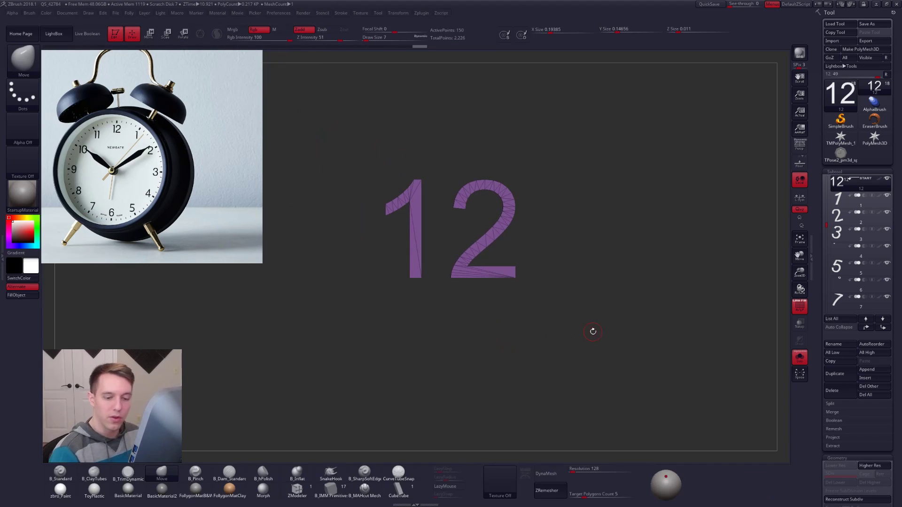
Turn off the polyframe display on the 12 numeral and try subdividing it without creased edges
scroll(821, 398, "down", 5)
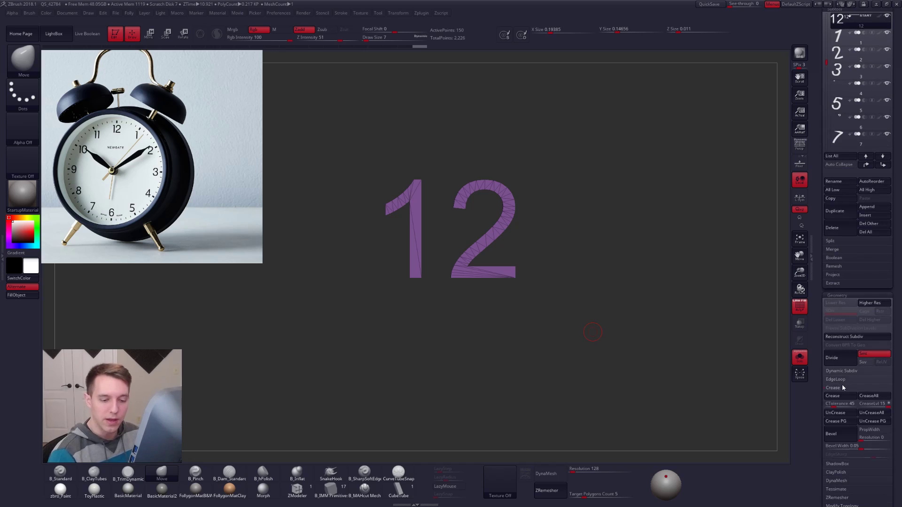
left_click_drag(574, 351, 519, 295)
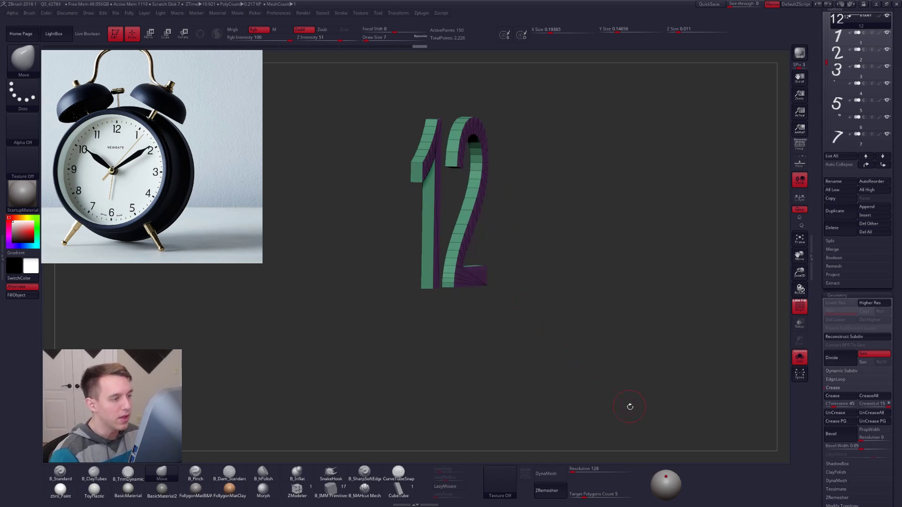
key("shift+f")
left_click_drag(630, 417, 575, 398)
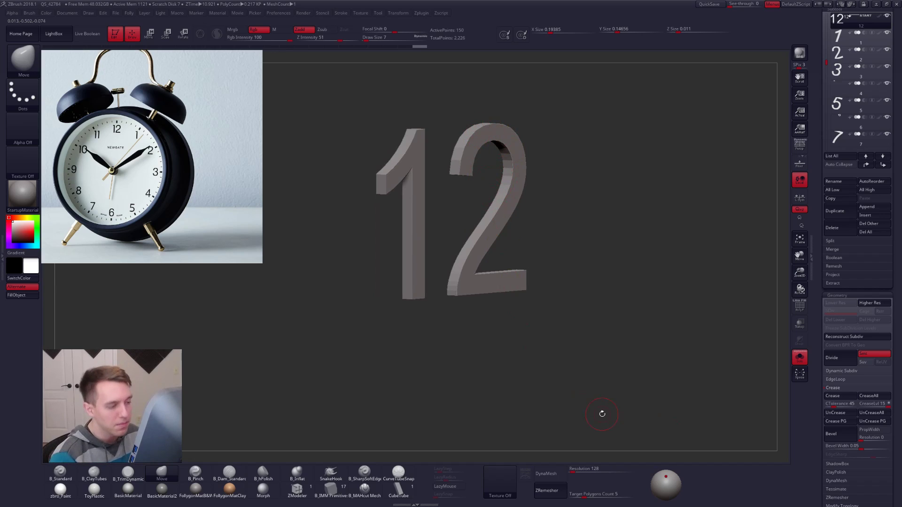
mouse_move(579, 363)
left_mouse_down("alt")
mouse_move(648, 390)
mouse_move(648, 425)
left_mouse_up("alt")
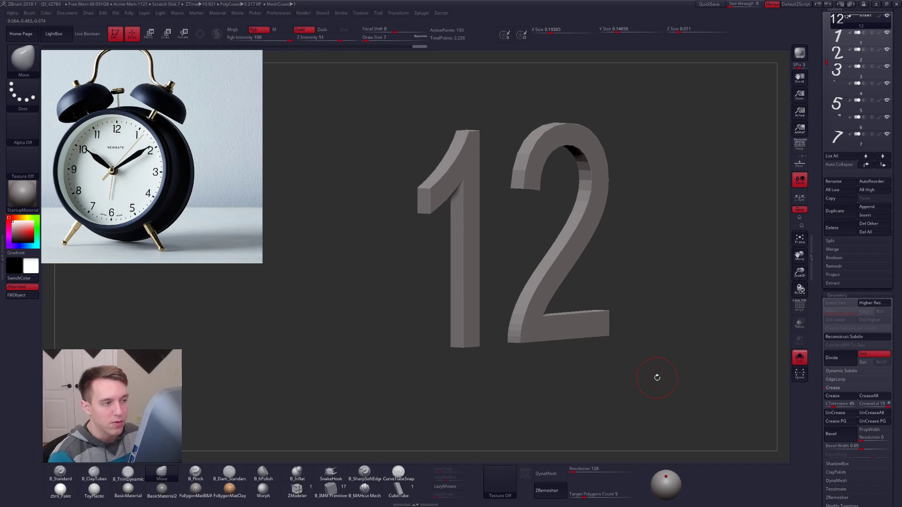
key("ctrl+d")
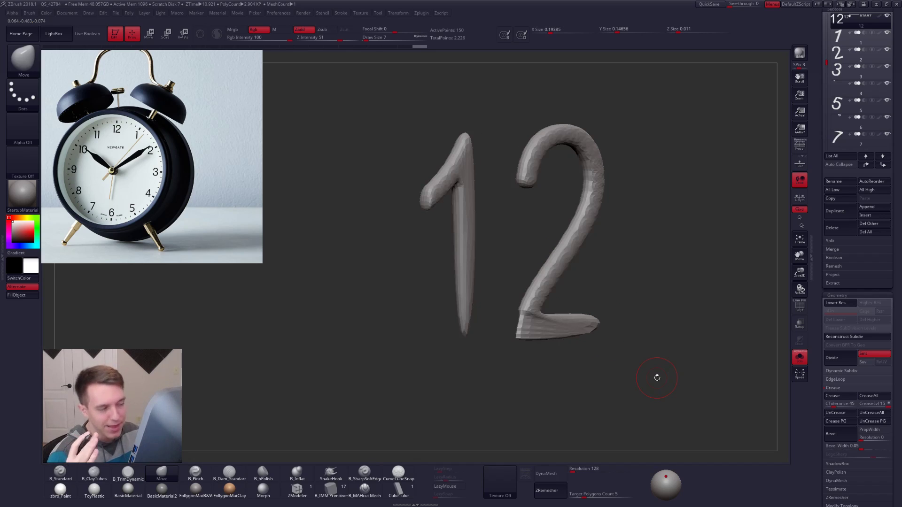
key("shift+d")
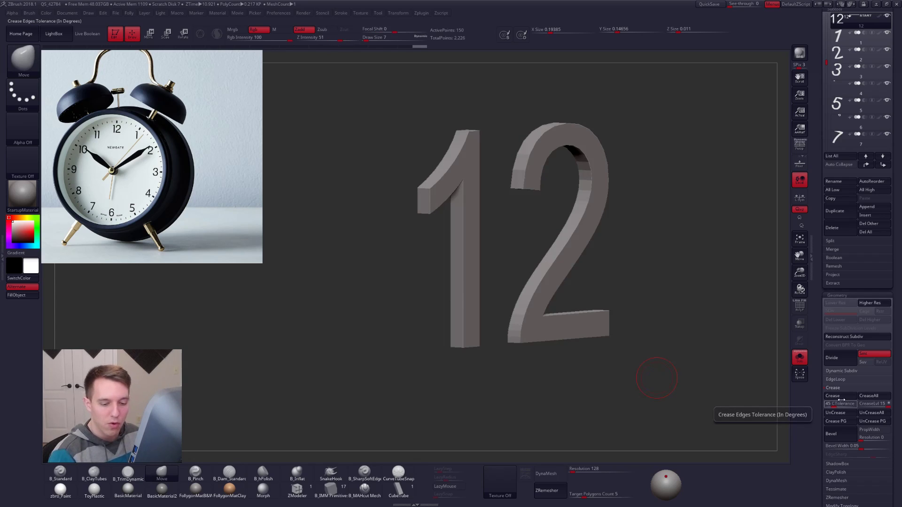
Crease the hard edges of the 12 and 1 numerals and subdivide both
key("d")
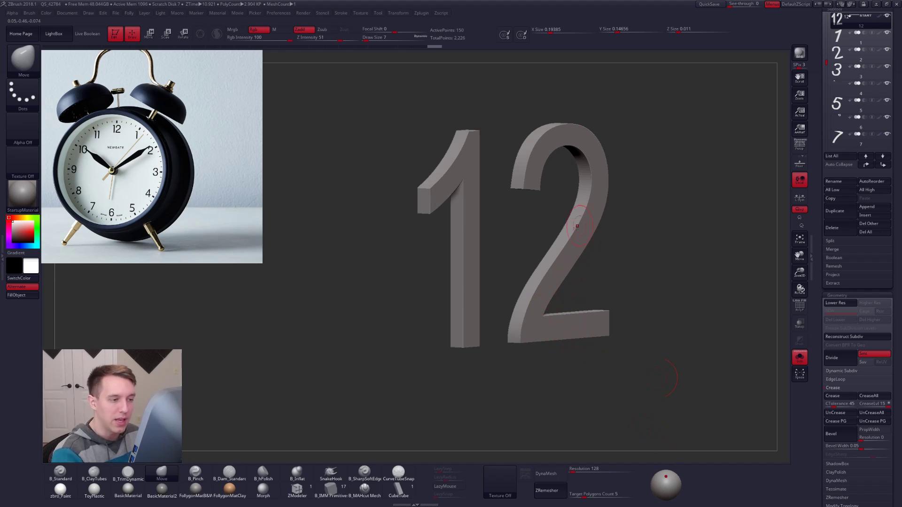
mouse_move(626, 411)
left_mouse_down()
mouse_move(590, 420)
mouse_move(621, 415)
mouse_move(612, 422)
left_mouse_up()
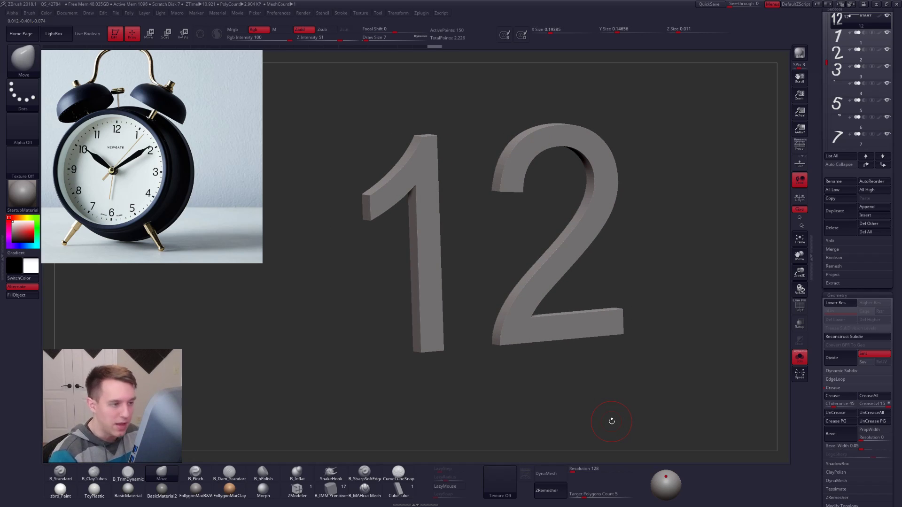
key("alt+Down")
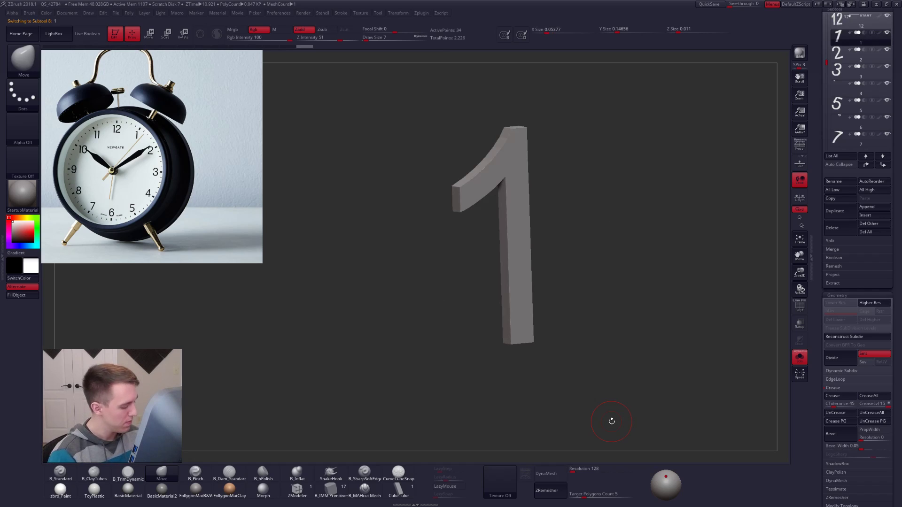
key("ctrl+d")
left_click(832, 397)
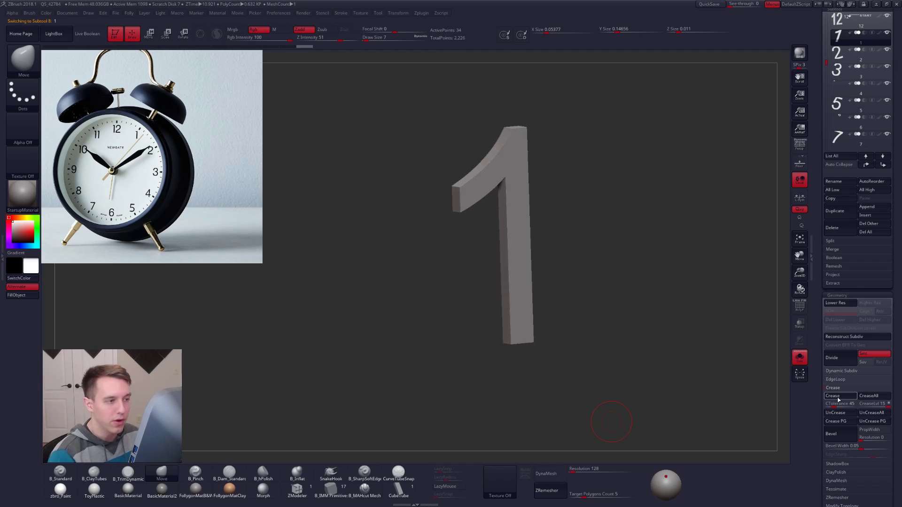
Crease the edges of the numerals 2 through 11 one after another and subdivide each one
key("alt+Down")
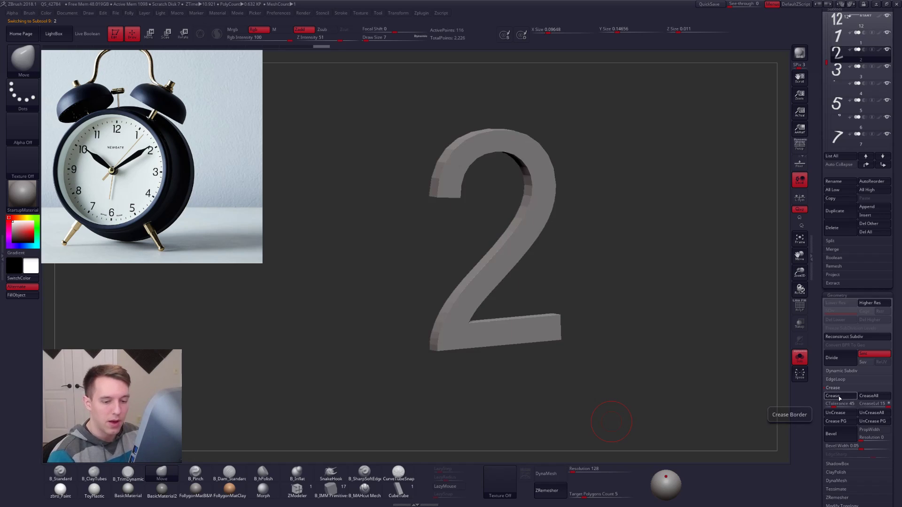
key("alt+Down")
key("alt+Down")
key("alt+Down")
key("alt+Down")
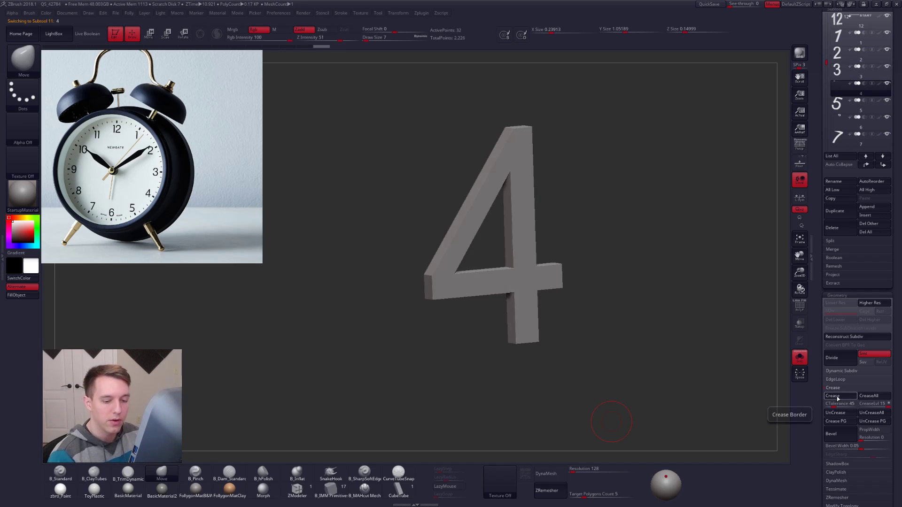
key("alt+Down")
key("alt+Down")
key("alt+Down")
key("alt+Down")
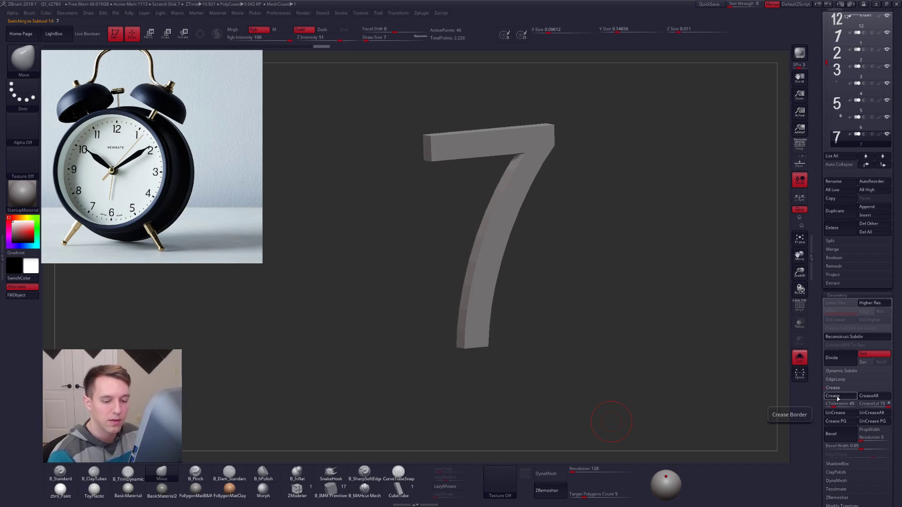
key("alt+Down")
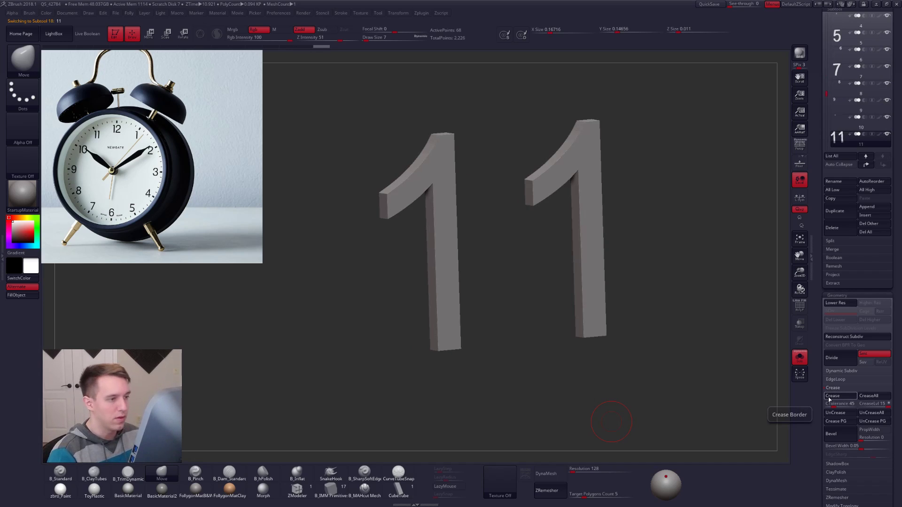
Check the subdivided numerals from 11 back to 7 for corners that lost their sharpness
key("alt+Up")
key("alt+Up")
key("alt+Up")
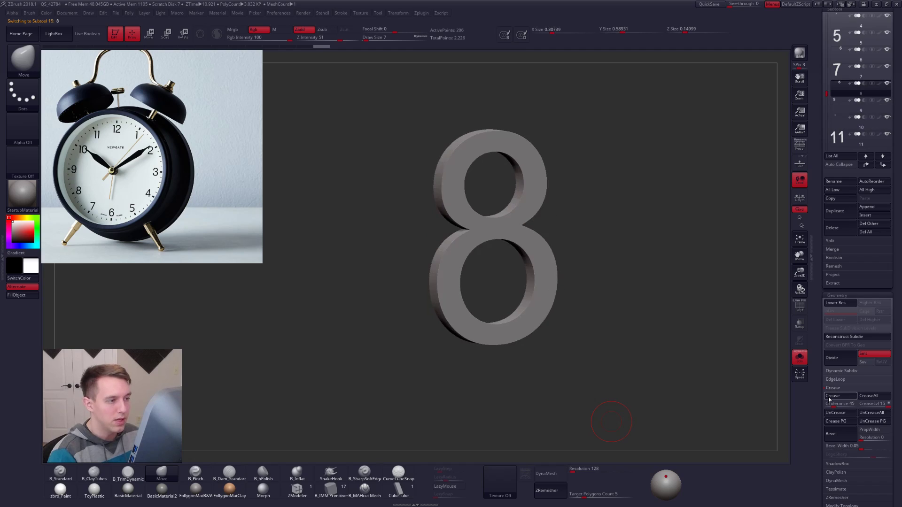
key("alt+Up")
key("alt+Up")
key("alt+Down")
At the 7's lowest subdivision level, crease its uncreased corner edge with ZModeler's Crease action on a single Edge, and restore the subdivided display
key("shift+d")
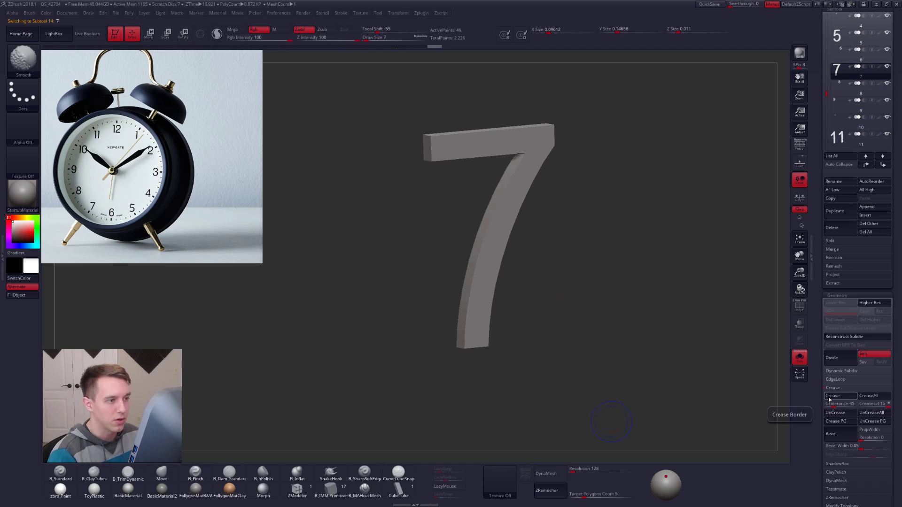
left_click_drag(657, 418, 399, 418)
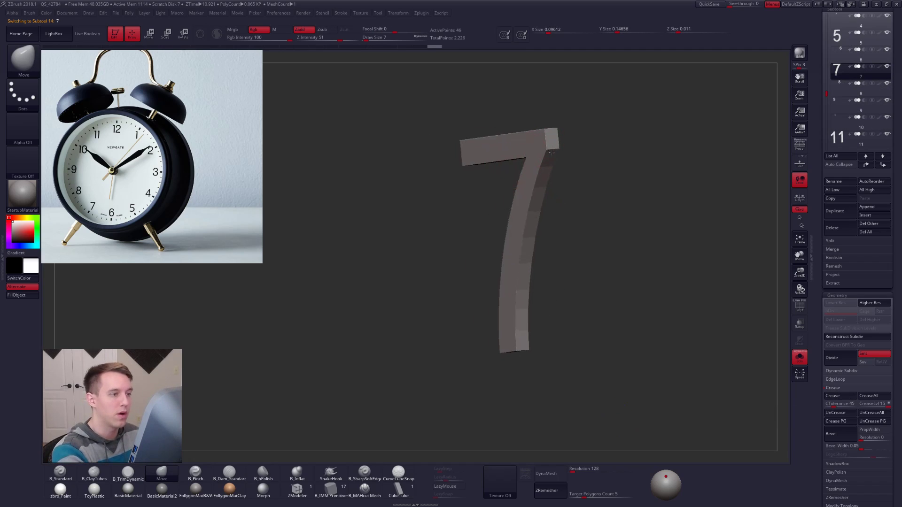
left_click_drag(348, 390, 324, 445, "alt")
left_click(297, 490)
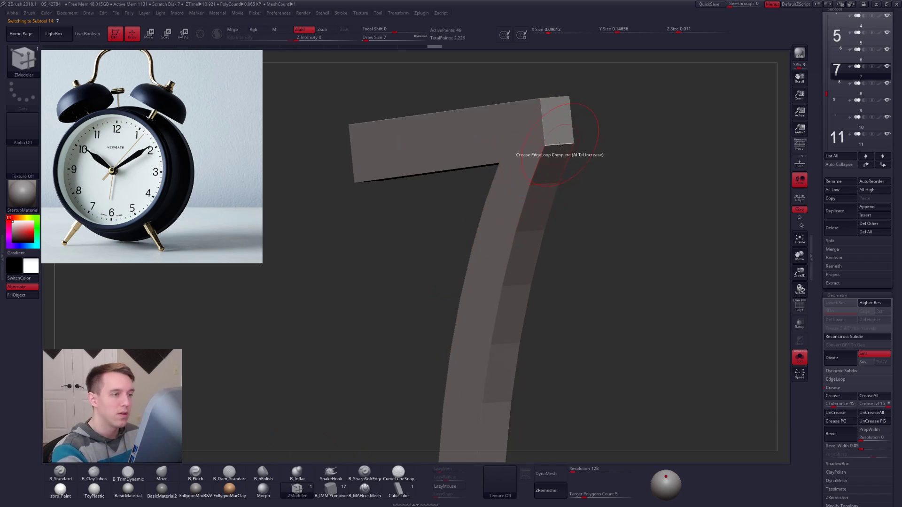
key("space")
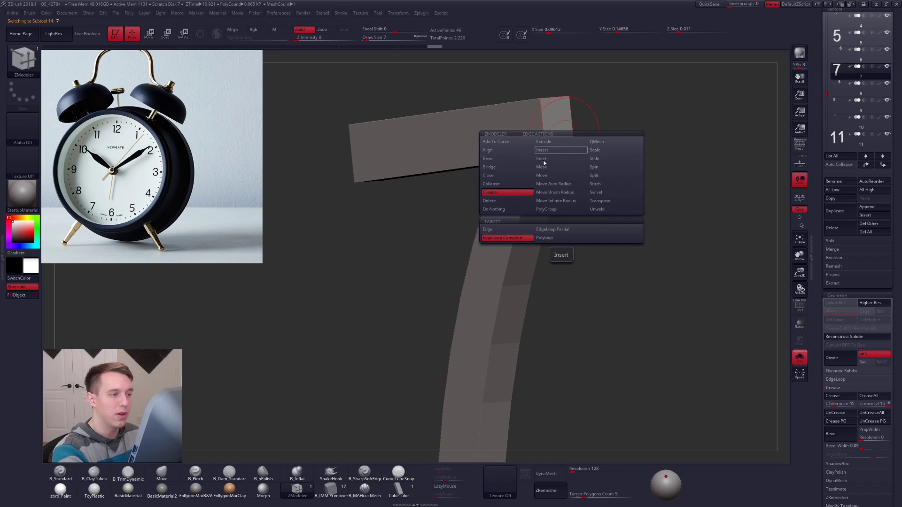
left_click(517, 231)
key("d")
left_click_drag(561, 235, 606, 244)
left_click_drag(606, 244, 569, 277, "alt")
Crease the rounded corner edge where the 4's diagonal meets its crossbar and show the numeral subdivided
key("Up")
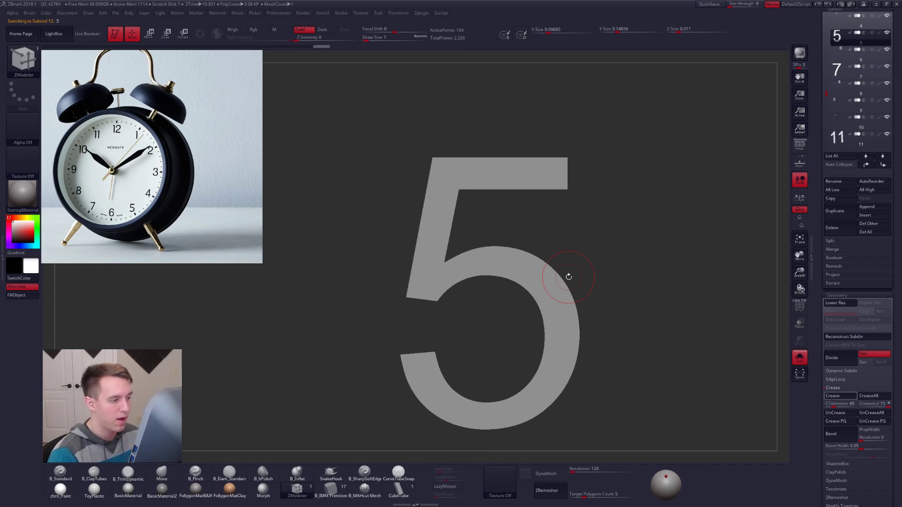
key("Up")
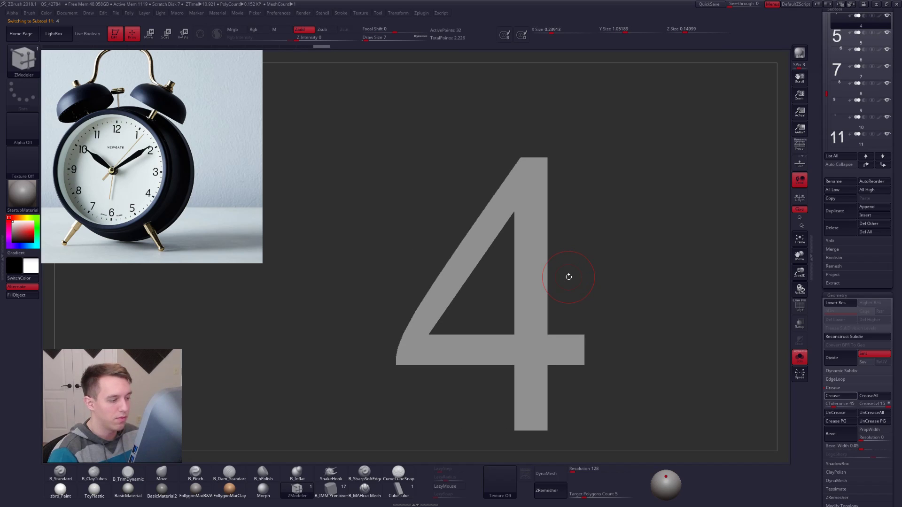
left_click_drag(415, 339, 446, 332)
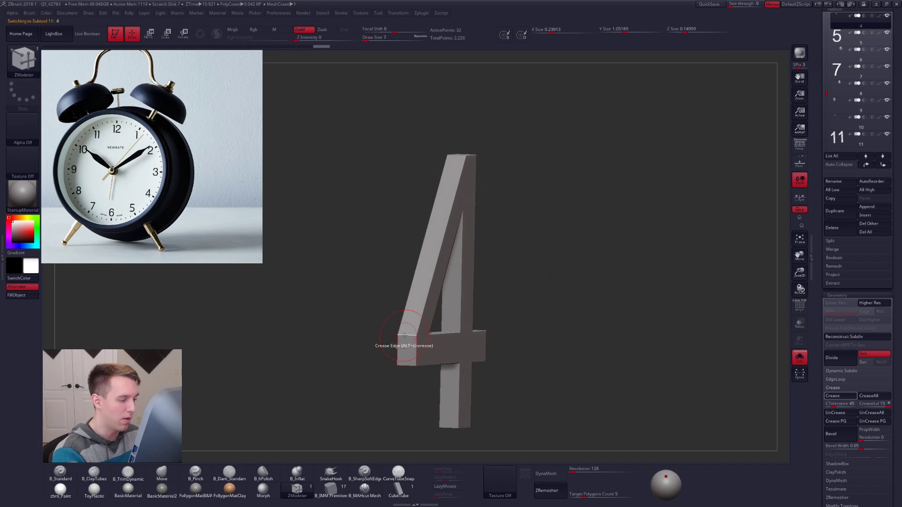
left_click_drag(478, 374, 499, 352, "shift")
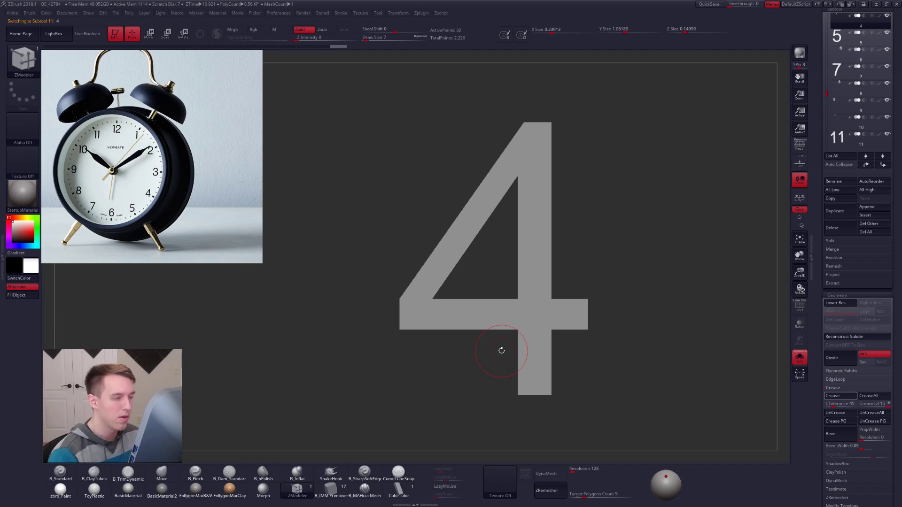
Check the remaining numerals back to 12 and show the other clock parts around the 12
key("Up")
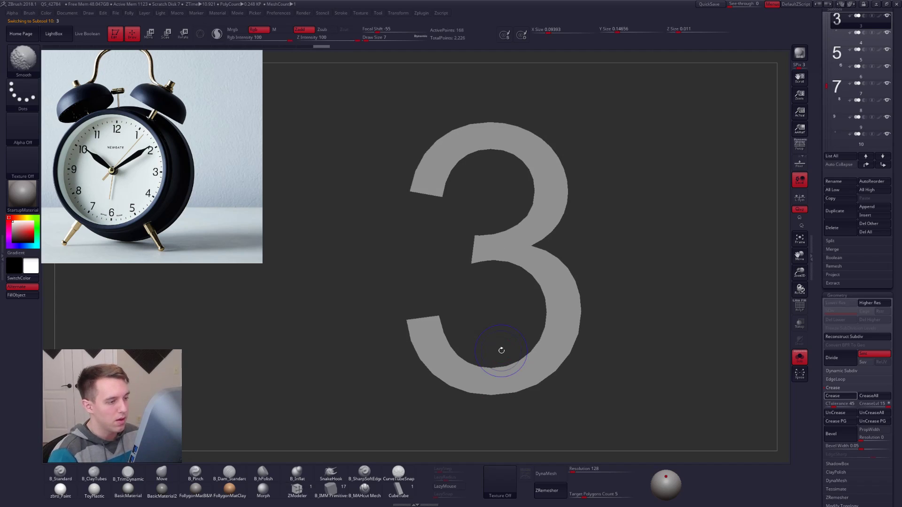
key("Up")
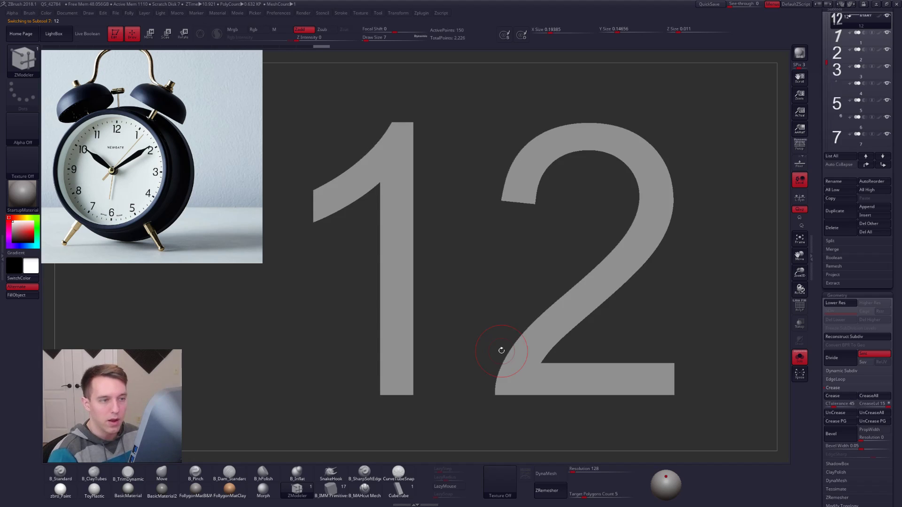
left_click_drag(651, 353, 638, 285, "alt")
left_click_drag(632, 323, 629, 321, "alt")
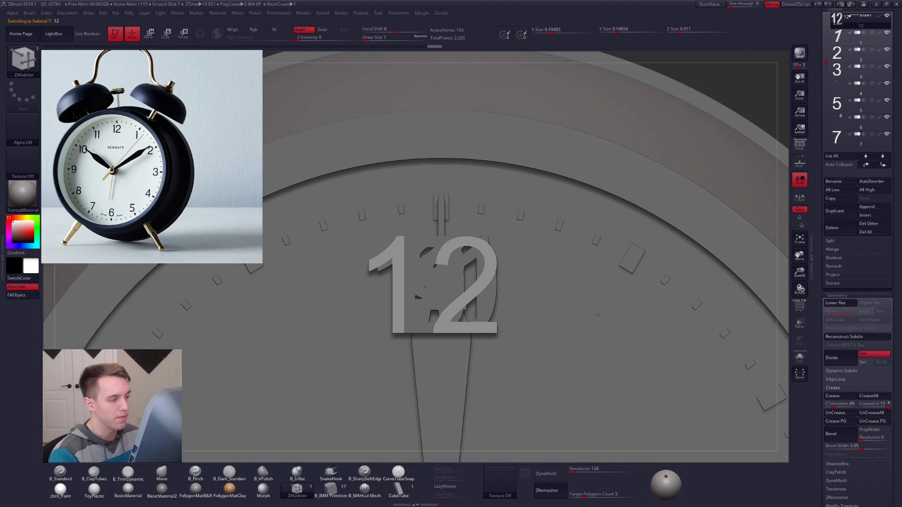
Make the clock body the active subtool and switch to the Move brush
left_click_drag(583, 305, 535, 229, "alt")
left_click_drag(590, 334, 590, 316, "alt")
left_click(590, 317, "alt")
key("b")
key("m")
key("v")
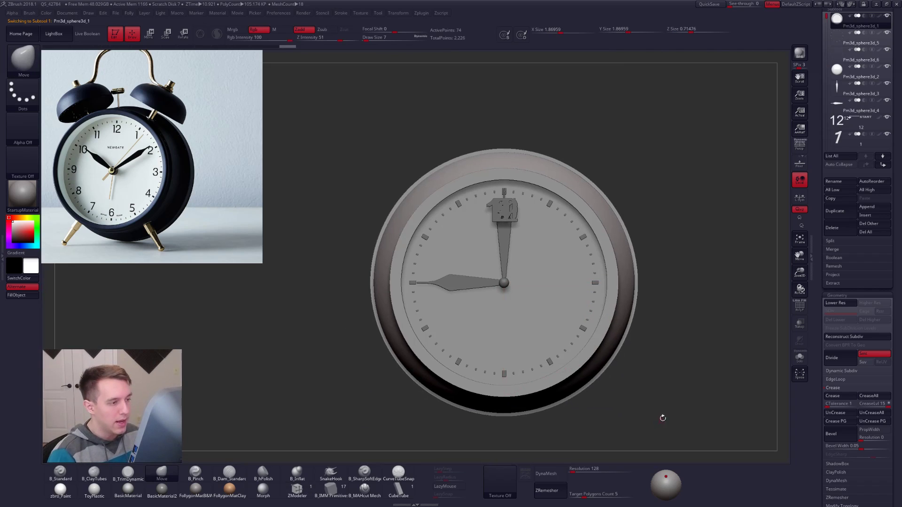
Make the numeral 12 the active subtool
left_click_drag(817, 304, 819, 422)
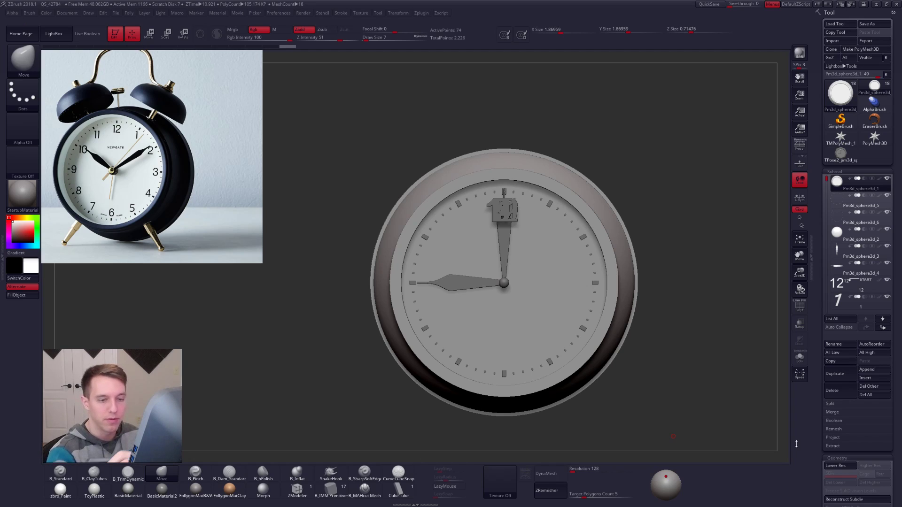
left_click_drag(827, 179, 826, 195)
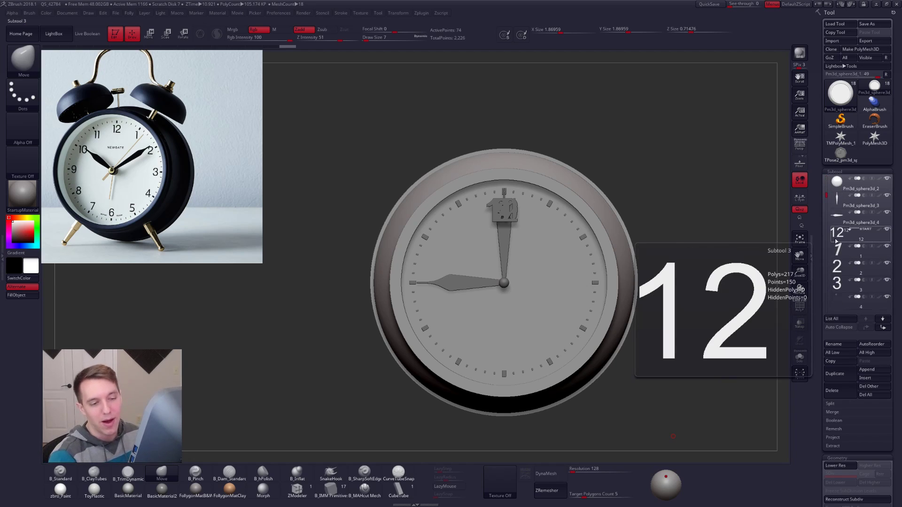
left_click(834, 239)
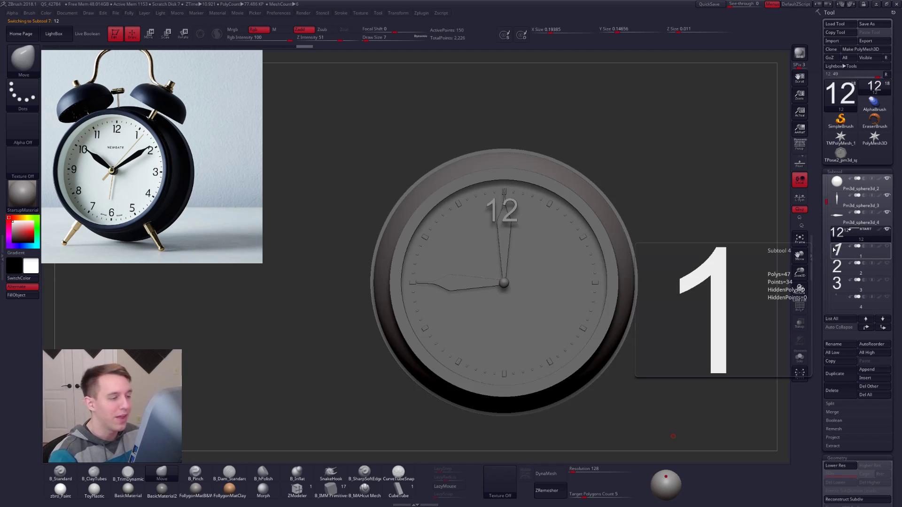
mouse_move(507, 217)
right_mouse_down()
mouse_move(540, 215)
mouse_move(504, 206)
mouse_move(519, 226)
right_mouse_up()
left_click(887, 229)
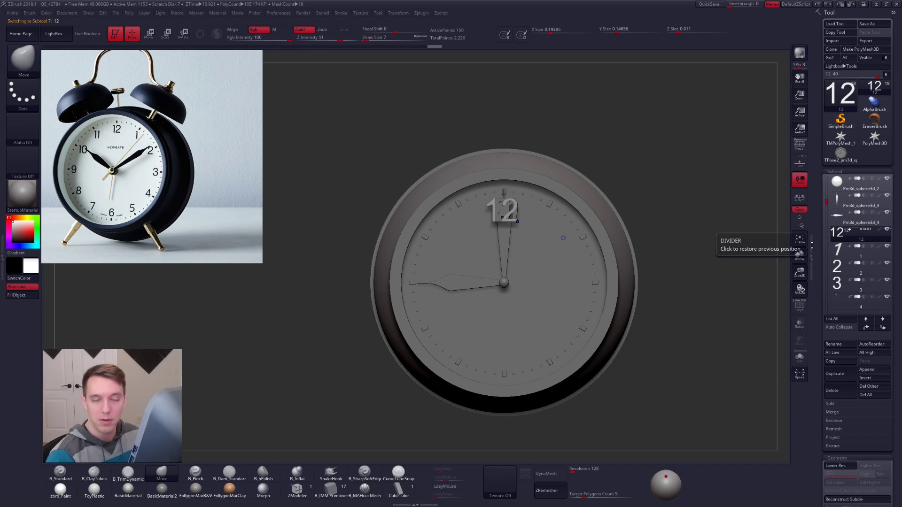
Combine all visible subtools into one Transpose Master mesh with TPoseMesh
left_click(3, 253)
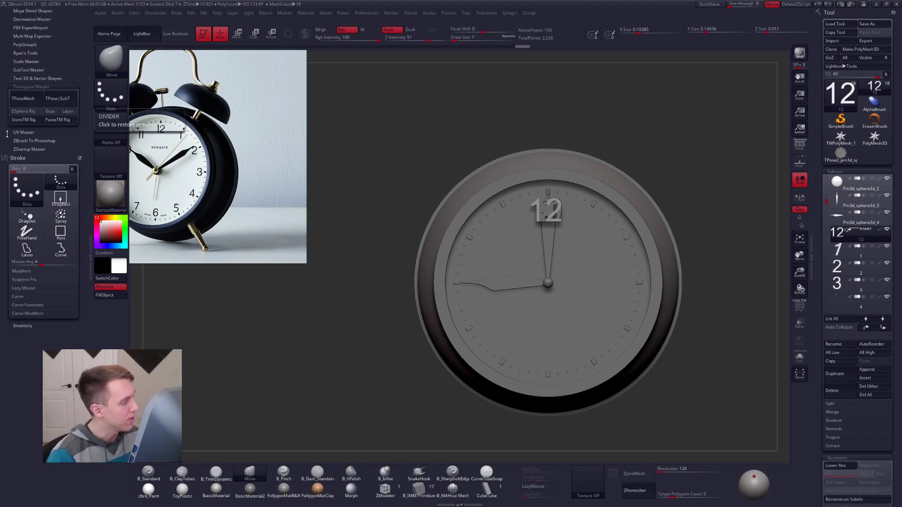
left_click(547, 252, "alt")
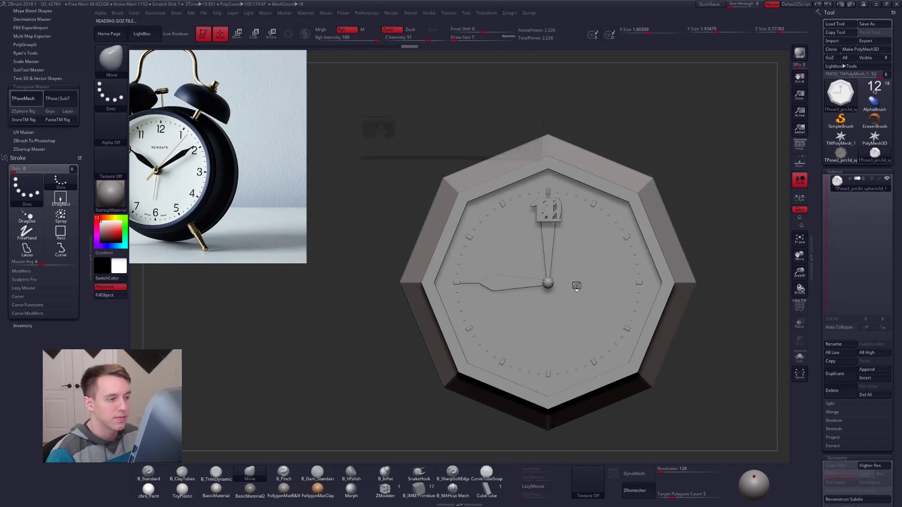
left_click_drag(409, 211, 552, 212)
right_click_drag(553, 213, 598, 280, "alt")
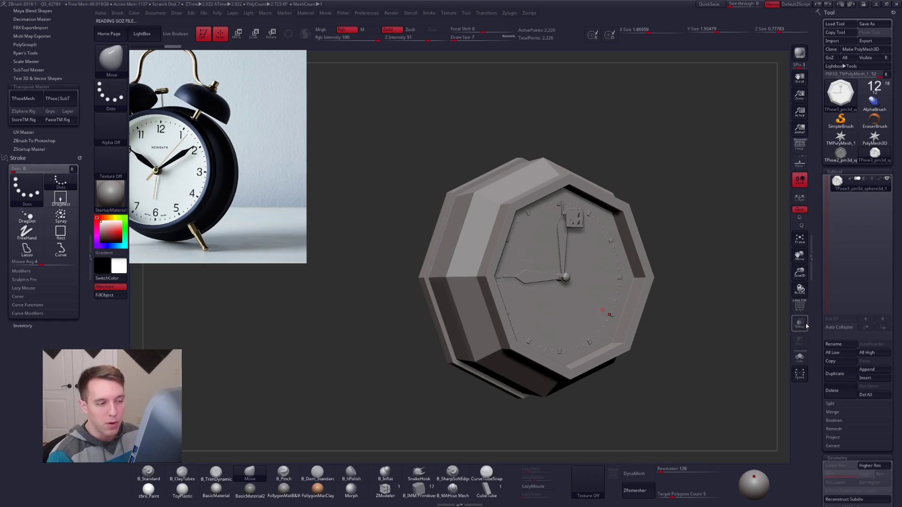
Isolate the clock body and dial, hide the bezel faces that join them, and show the polygroup colours
right_click_drag(658, 301, 639, 334, "alt")
mouse_move(559, 240)
right_mouse_down()
mouse_move(606, 247)
mouse_move(579, 239)
right_mouse_up()
key("ctrl+shift+f")
left_click(571, 219, "ctrl+shift")
mouse_move(627, 324)
right_mouse_down()
mouse_move(584, 331)
mouse_move(610, 305)
right_mouse_up()
key("shift+f")
key("shift+f")
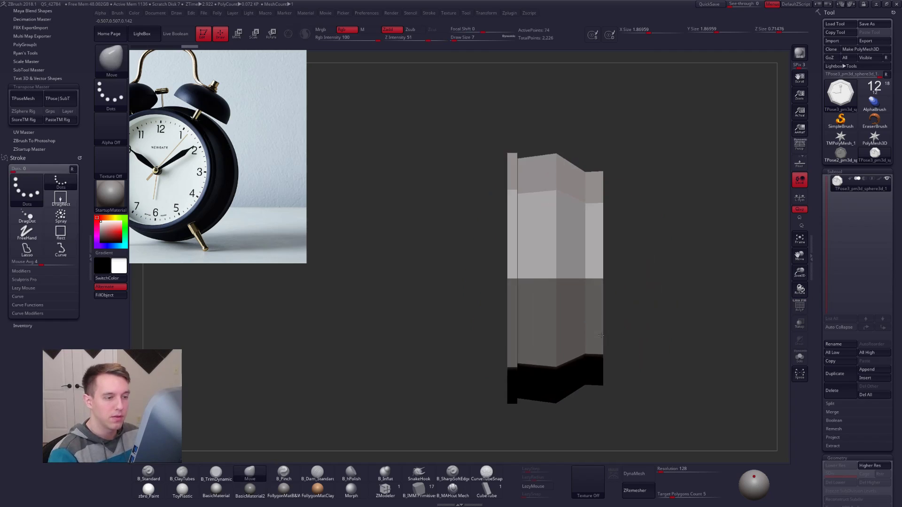
key("ctrl+shift+f")
mouse_move(569, 137)
left_mouse_down("ctrl+shift")
mouse_move(604, 167)
mouse_move(632, 388)
left_mouse_up("ctrl+shift")
mouse_move(650, 372)
right_mouse_down()
mouse_move(639, 376)
mouse_move(590, 316)
mouse_move(597, 300)
mouse_move(517, 304)
right_mouse_up()
key("shift+f")
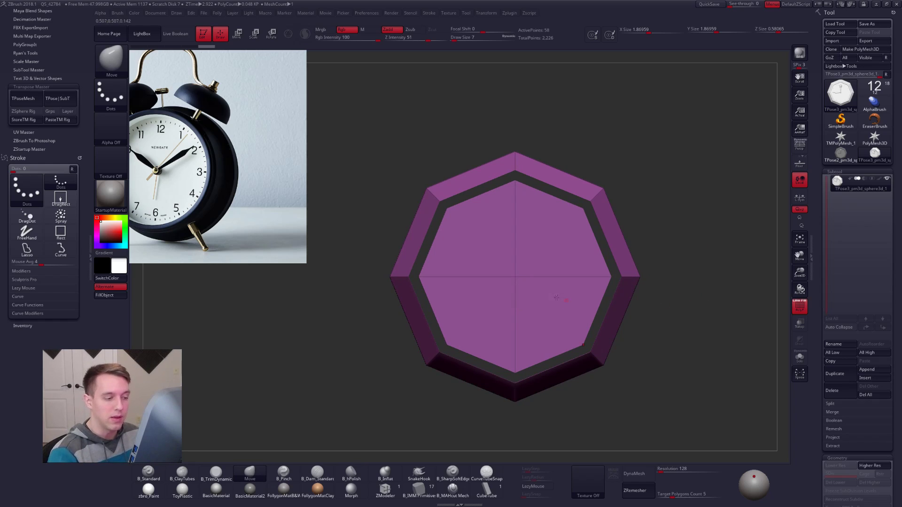
Give the dial face its own polygroup separate from the clock body, and unhide all the parts
key("w")
left_click_drag(515, 279, 595, 199, "ctrl")
key("ctrl+w")
left_click_drag(648, 404, 672, 425)
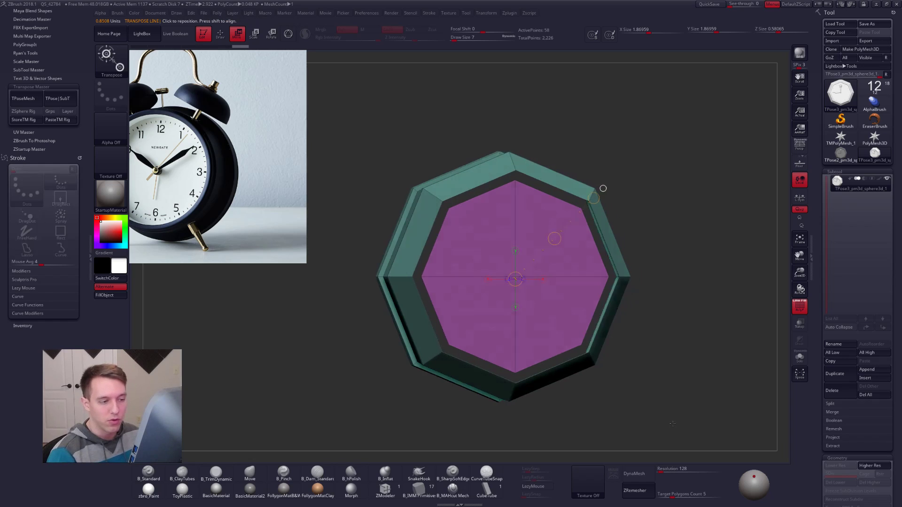
left_click(672, 428, "ctrl+shift")
left_click(556, 347, "ctrl+shift")
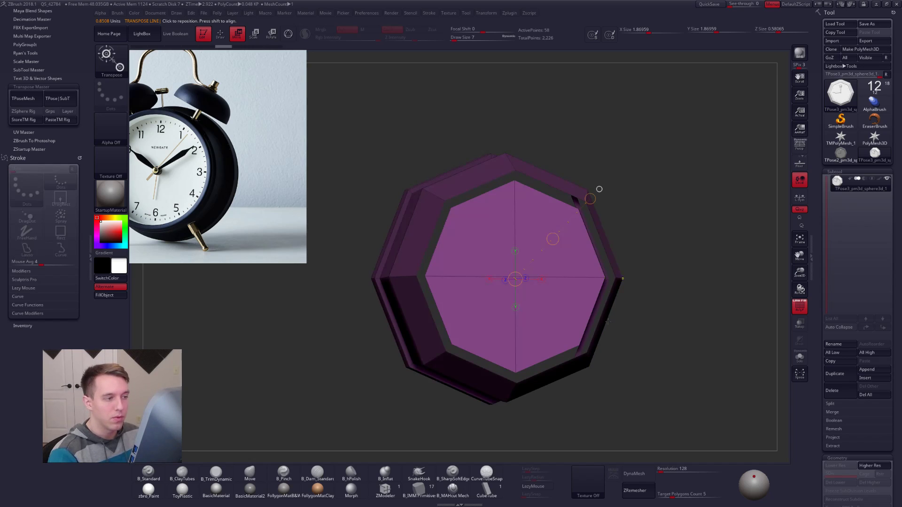
key("ctrl+shift")
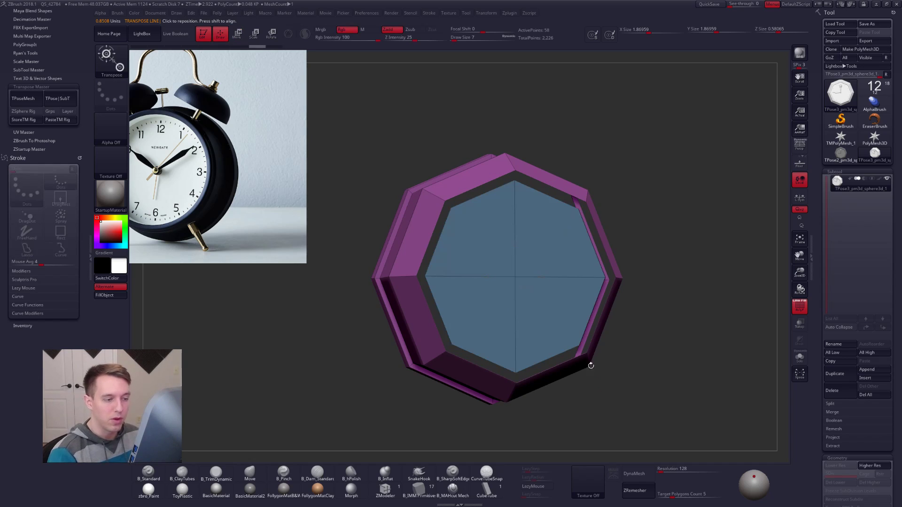
left_click(652, 342, "ctrl+shift")
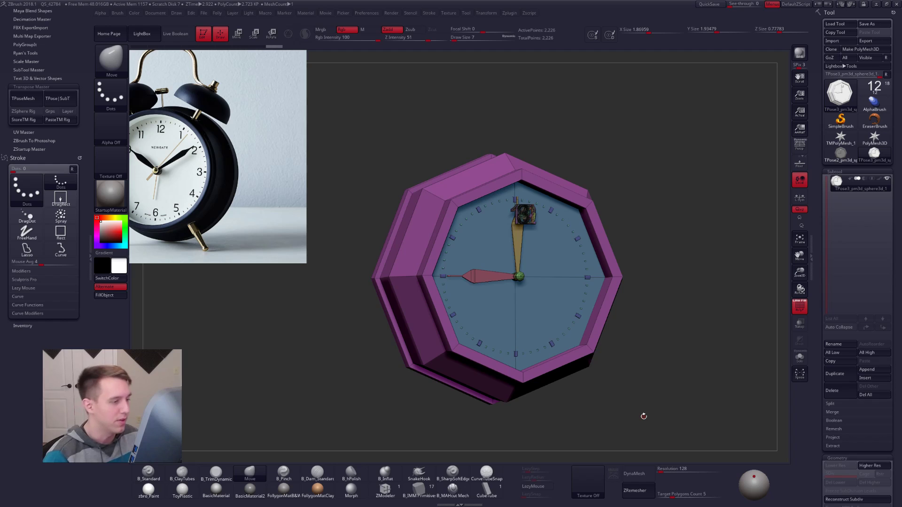
Collapse the plugin and stroke tray to free up the viewport
left_click_drag(644, 416, 513, 271, "alt")
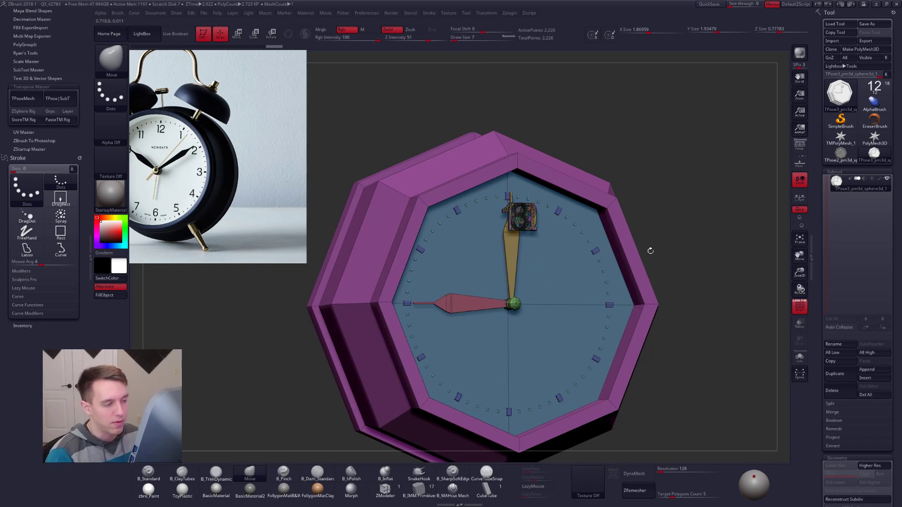
left_click_drag(528, 290, 534, 258, "alt")
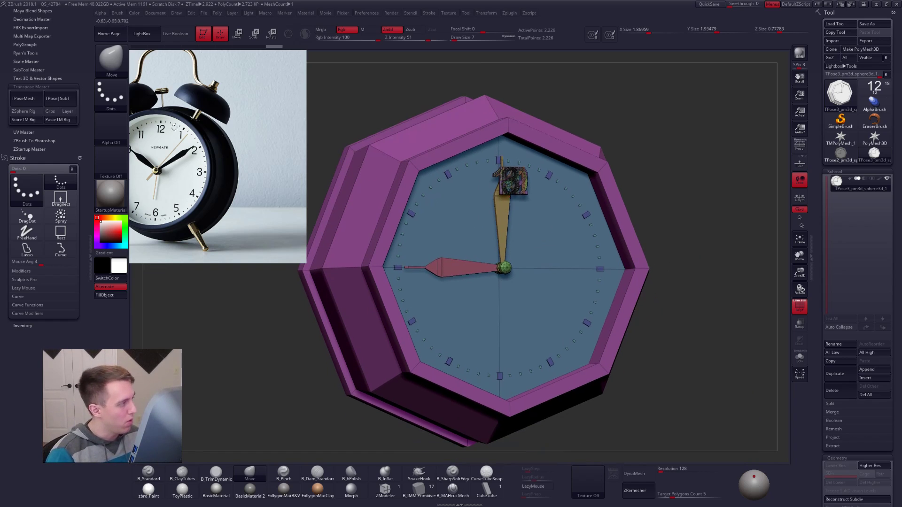
left_click(30, 79)
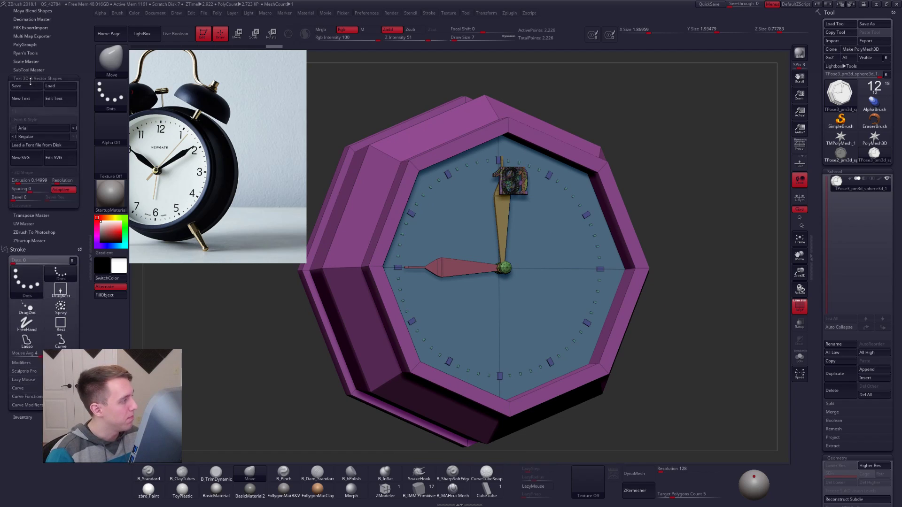
left_click(30, 79)
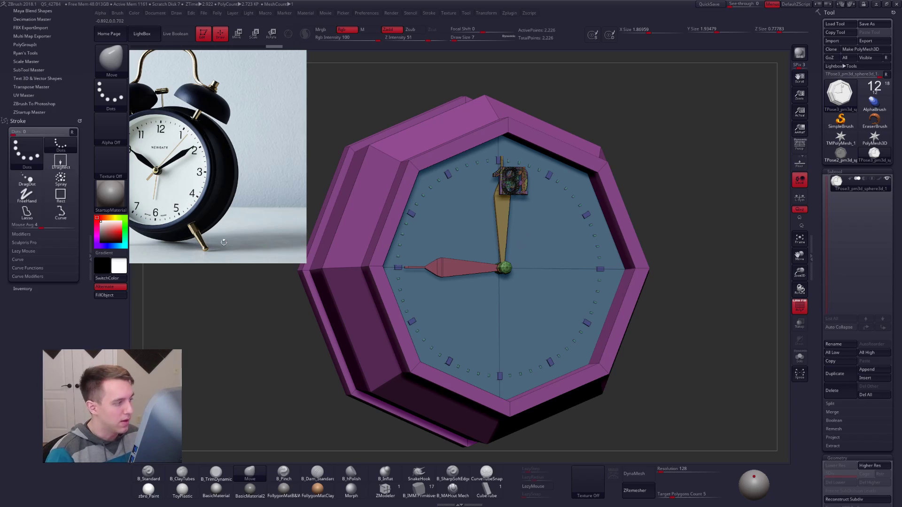
left_click(90, 247)
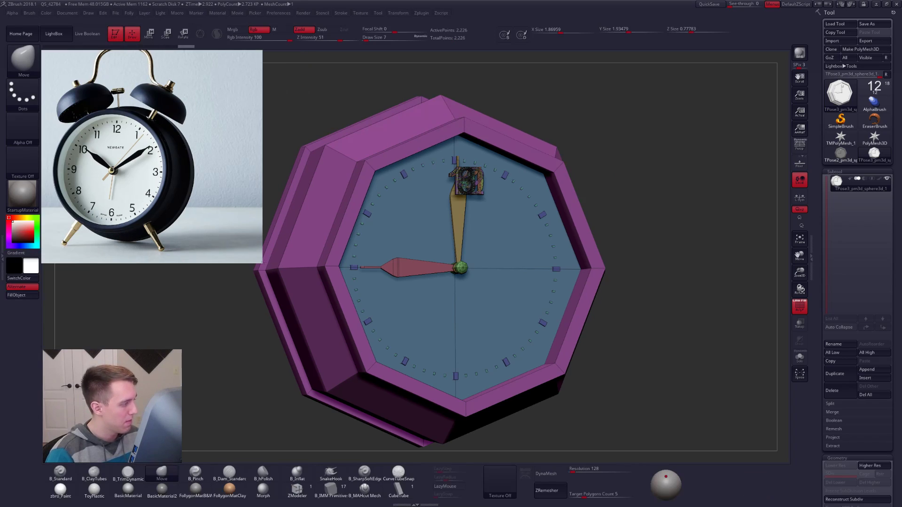
Hide the clock body, the hands, their centre cap and the dial markers, and view the numerals from the side
key("ctrl+shift")
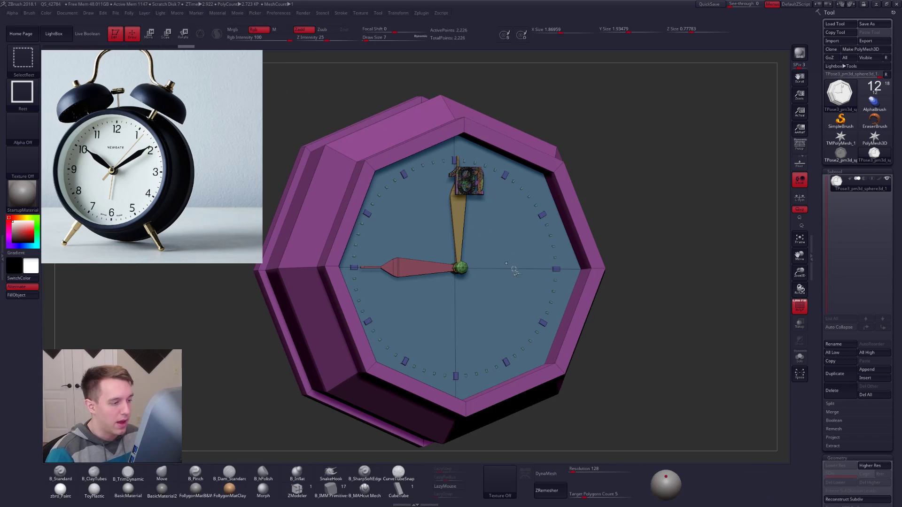
left_click(463, 123, "ctrl+shift")
left_click(595, 119, "ctrl+shift")
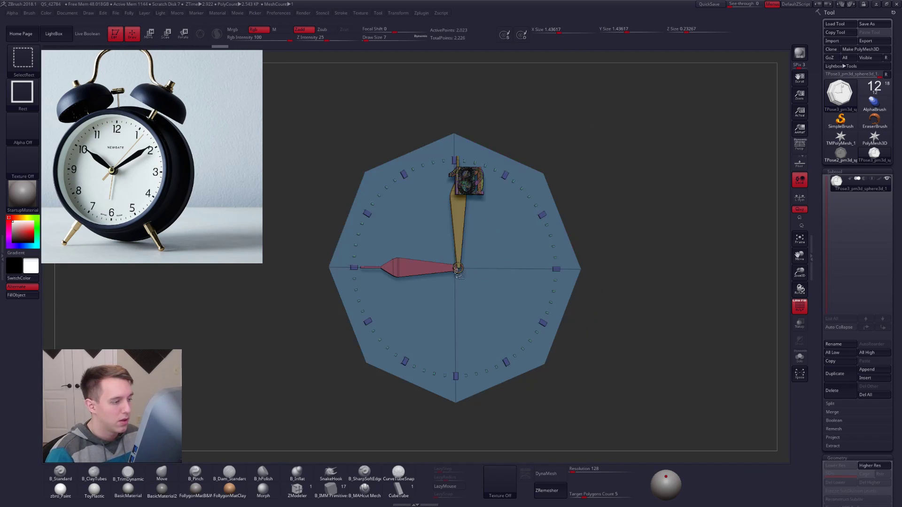
left_click(458, 254, "ctrl+alt+shift")
left_click(444, 272, "ctrl+alt+shift")
left_click(366, 214, "ctrl+alt+shift")
right_click_drag(379, 210, 485, 204, "shift")
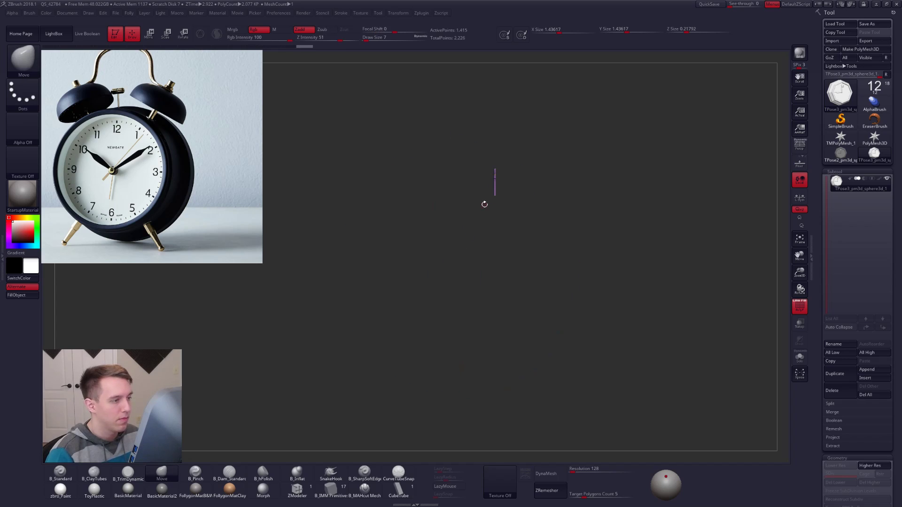
Mask the dial face and thicken all the numerals with a Transpose stretch to a Z size of about 0.0132
key("ctrl")
mouse_move(502, 210)
left_mouse_down("ctrl")
mouse_move(486, 199)
mouse_move(481, 143)
mouse_move(494, 194)
mouse_move(553, 175)
left_mouse_up("ctrl")
key("w")
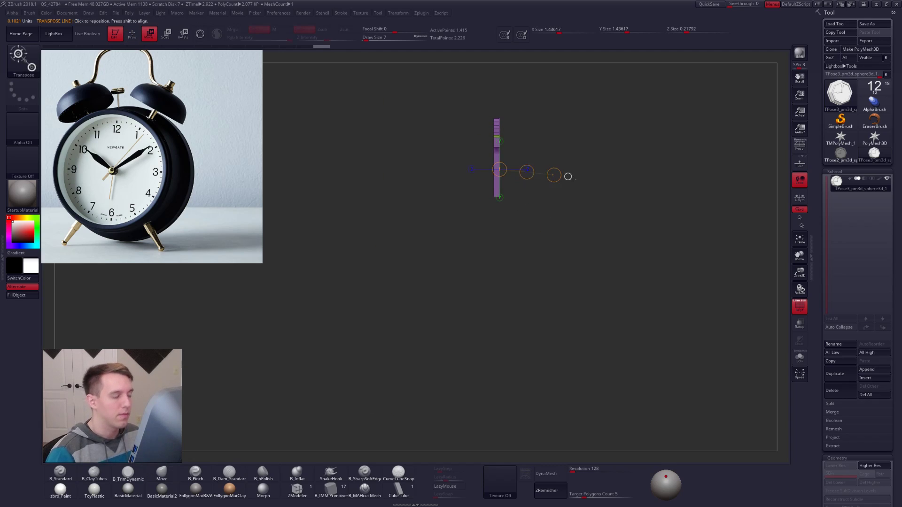
left_click_drag(495, 180, 563, 196)
left_click_drag(525, 219, 544, 251, "alt")
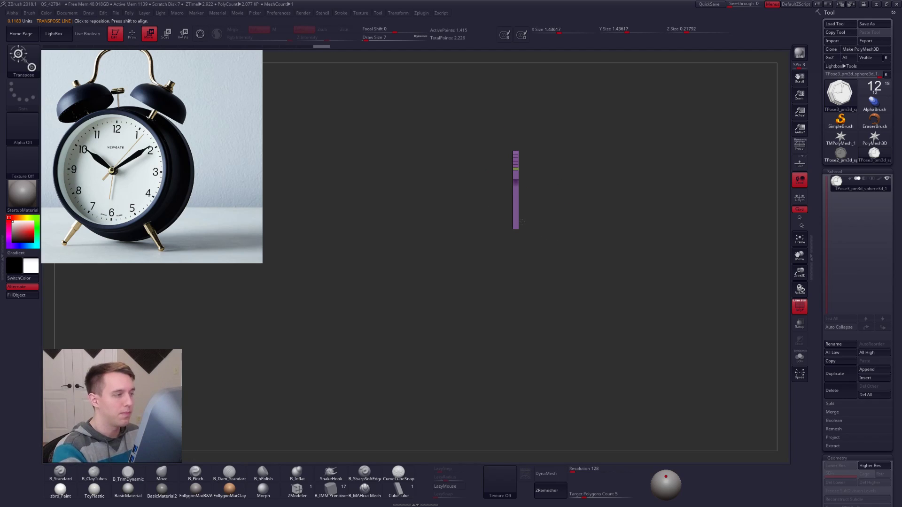
left_click(271, 13)
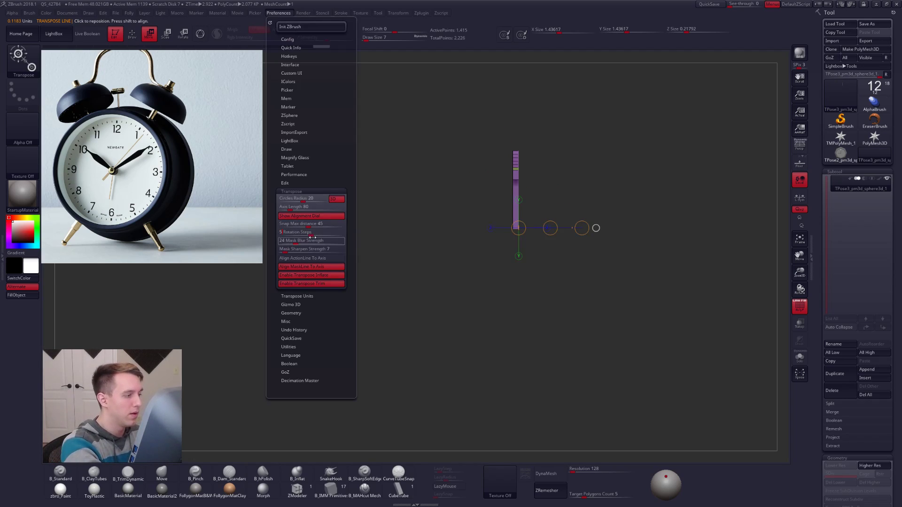
left_click_drag(555, 232, 431, 230)
right_click_drag(431, 229, 439, 238, "shift")
mouse_move(416, 249)
left_mouse_down()
mouse_move(438, 239)
mouse_move(493, 250)
left_mouse_up()
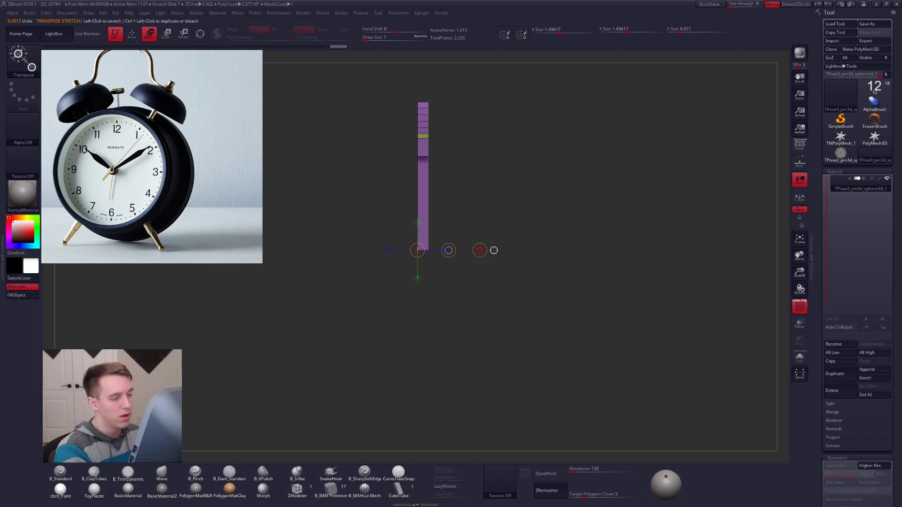
mouse_move(490, 255)
left_mouse_down()
mouse_move(498, 242)
mouse_move(486, 246)
mouse_move(490, 258)
mouse_move(480, 250)
left_mouse_up()
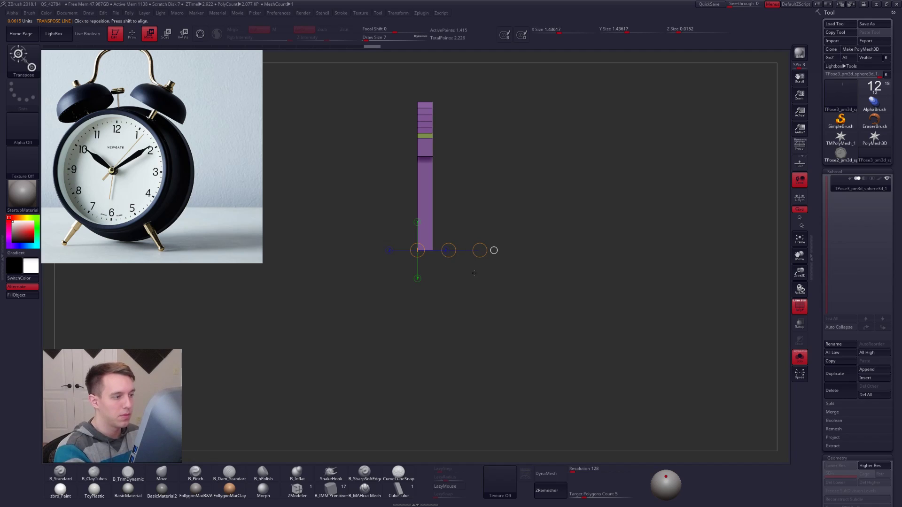
Return to Draw mode and unhide all the clock parts, seen from the front
right_click_drag(461, 264, 444, 261)
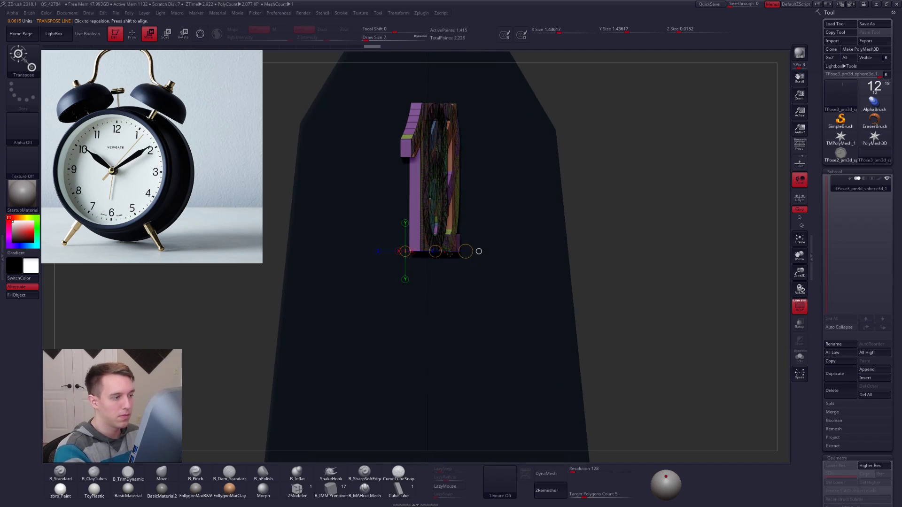
left_click_drag(435, 251, 433, 251)
right_click_drag(447, 262, 555, 256)
key("q")
left_click(575, 260, "ctrl+shift")
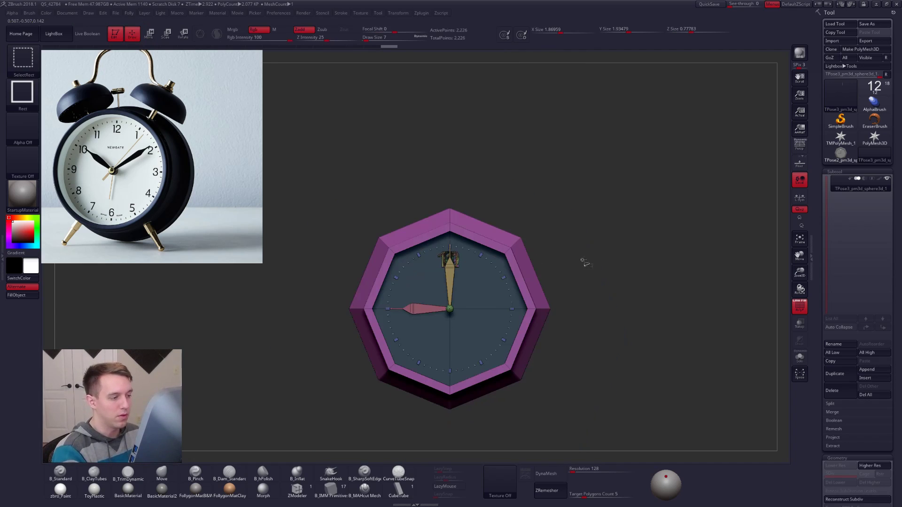
Clear the mask and transfer the changes back to the separate subtools with TPose|SubT
left_click_drag(585, 261, 625, 254, "ctrl")
right_click_drag(528, 314, 541, 276, "alt")
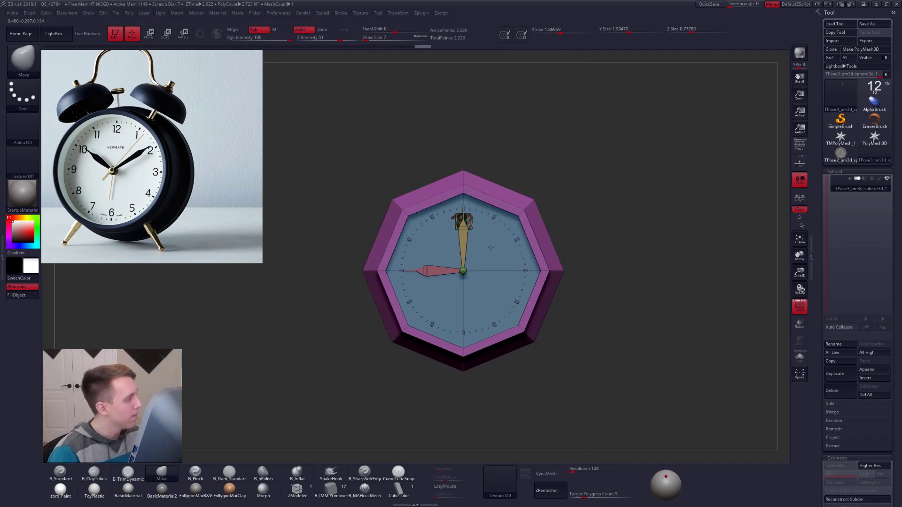
key("space")
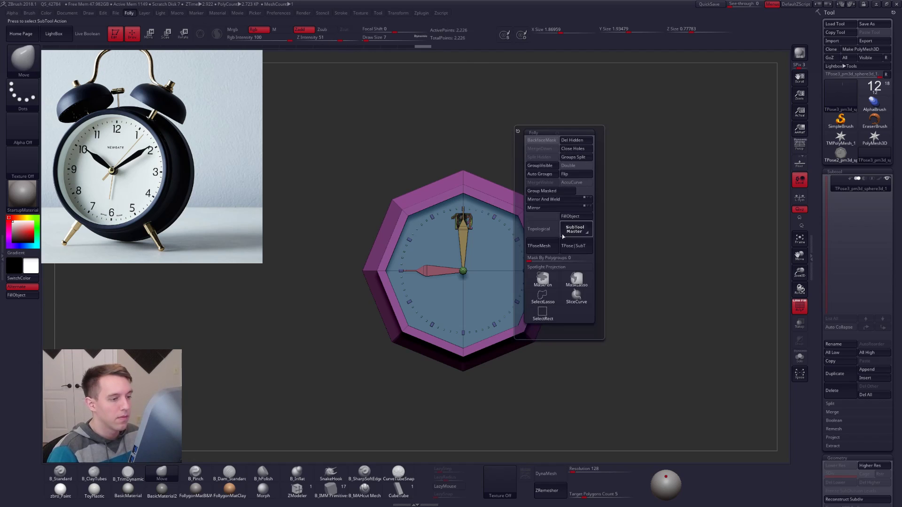
left_click(579, 247)
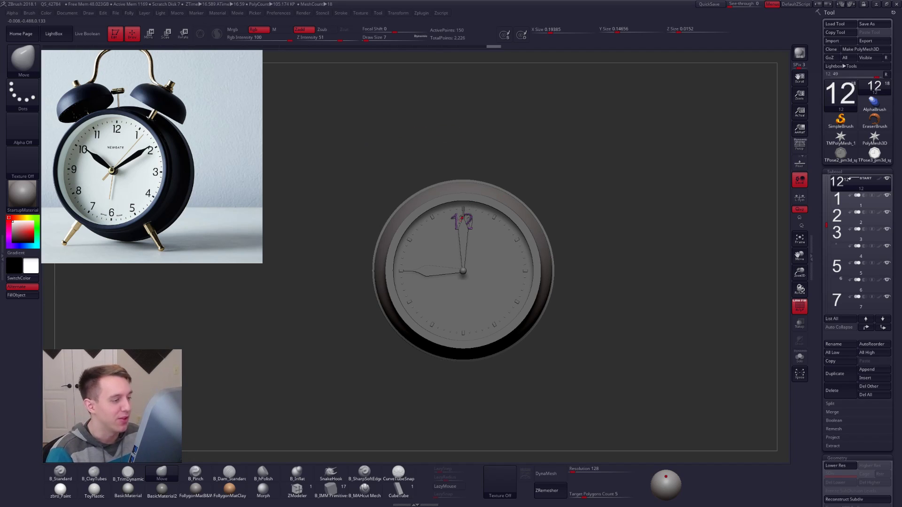
Make the numeral 1 the active subtool
right_click_drag(467, 227, 517, 215, "ctrl")
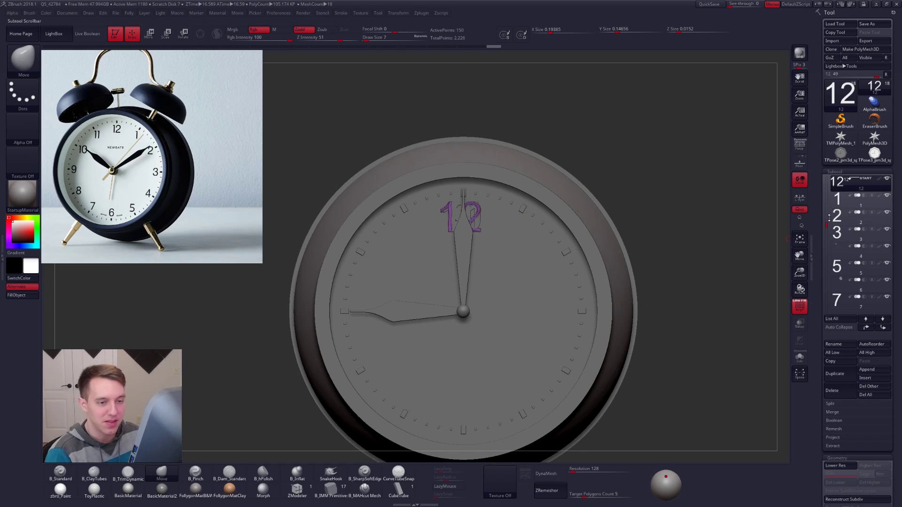
left_click_drag(829, 218, 822, 211)
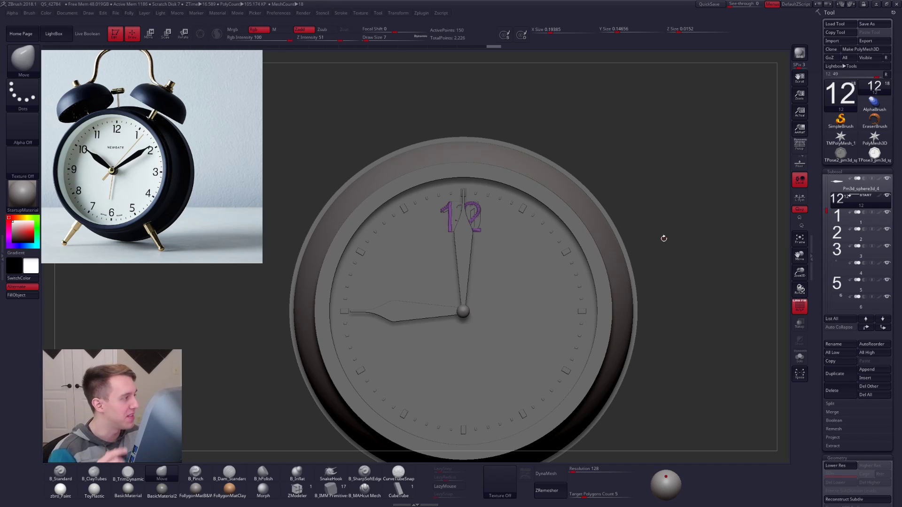
key("w")
left_click(458, 217, "alt")
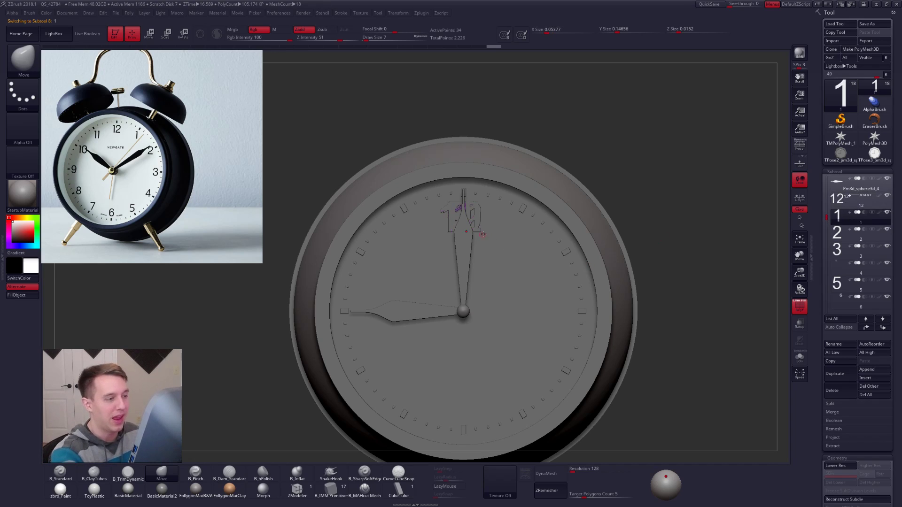
Try to move the numerals 1, 2 and 3 freehand to their positions around the dial
scroll(470, 224, "up", 2)
mouse_move(466, 230)
left_mouse_down()
mouse_move(466, 271)
mouse_move(536, 271)
left_mouse_up()
left_click(843, 234)
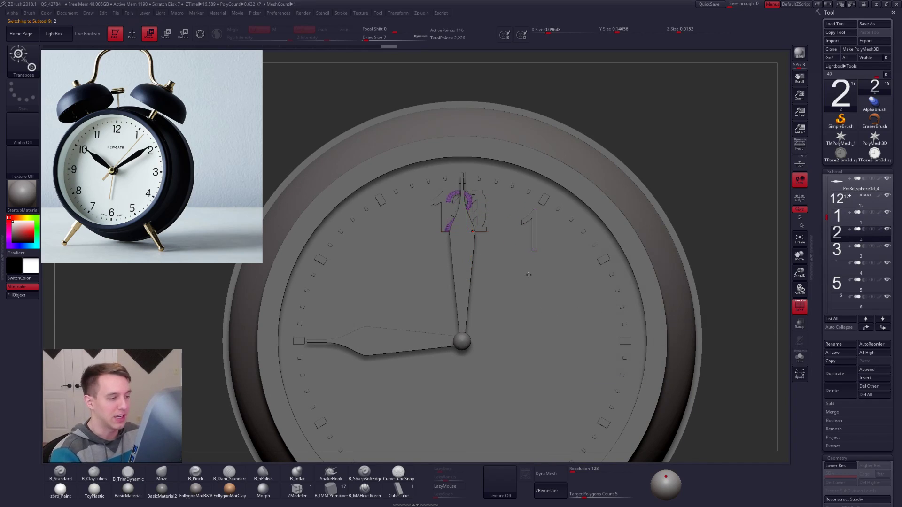
right_click_drag(471, 279, 485, 241, "alt")
left_click_drag(480, 194, 480, 248)
left_click_drag(480, 214, 598, 286)
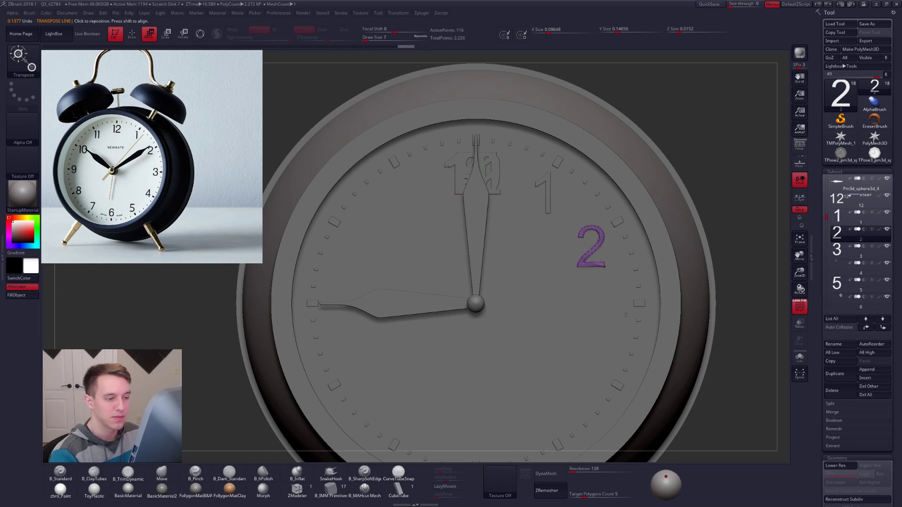
right_click_drag(635, 316, 628, 269, "alt")
left_click(836, 254)
left_click_drag(473, 133, 474, 224, "shift")
mouse_move(473, 173)
left_mouse_down()
mouse_move(512, 239)
mouse_move(631, 314)
mouse_move(597, 304)
left_mouse_up()
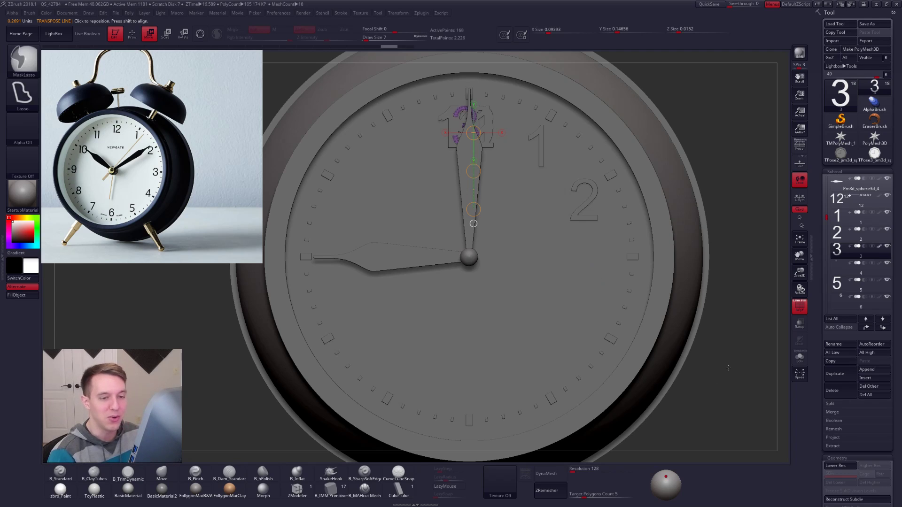
Undo the freehand moves of the numerals and return to Draw mode
left_click(836, 233)
left_click(839, 221)
key("ctrl+z")
left_click_drag(732, 371, 654, 331, "alt")
key("q")
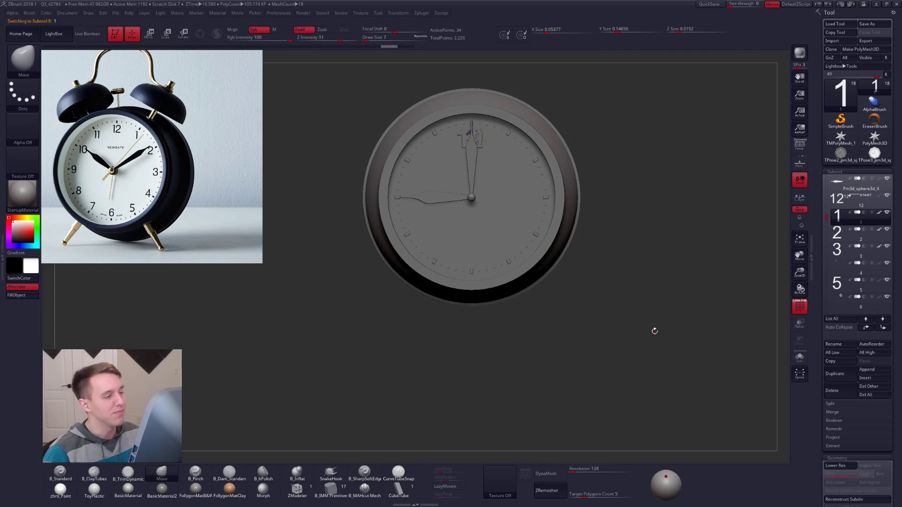
Hide every clock part except the numerals and make the numeral 12 the active subtool
left_click(836, 198)
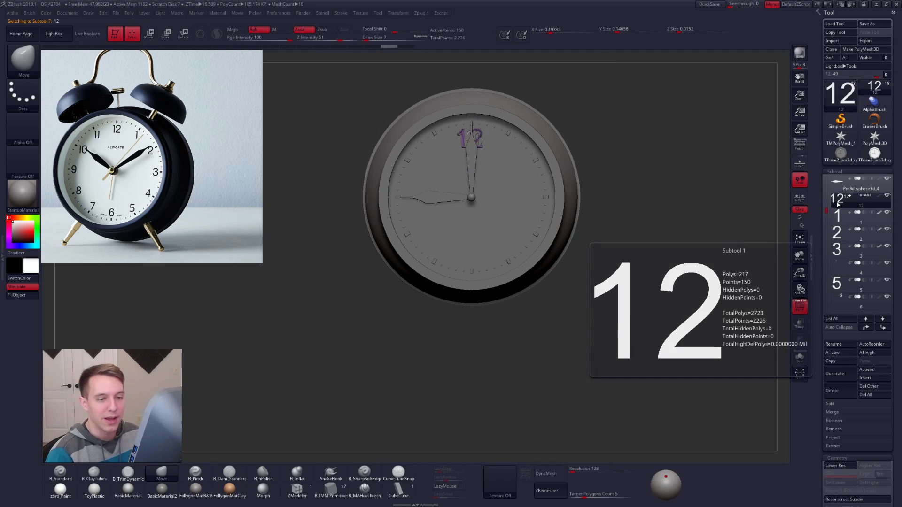
left_click(836, 187)
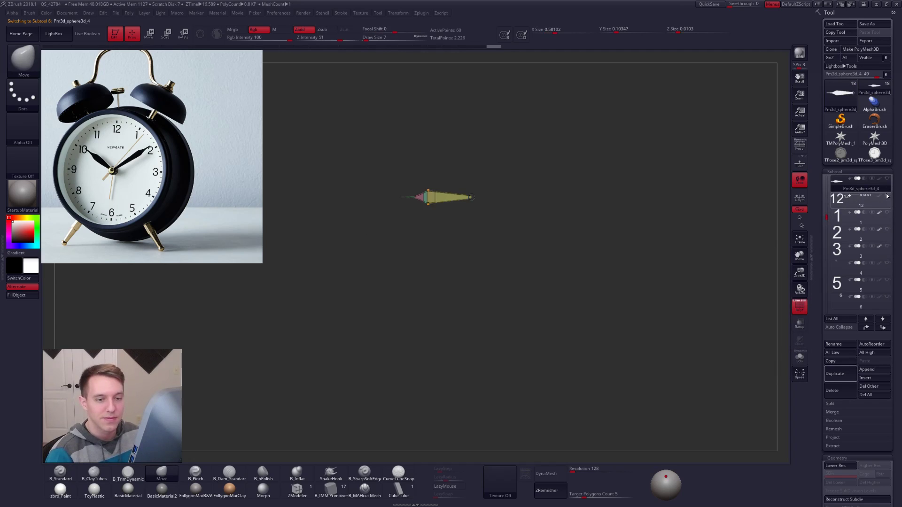
left_click(887, 195)
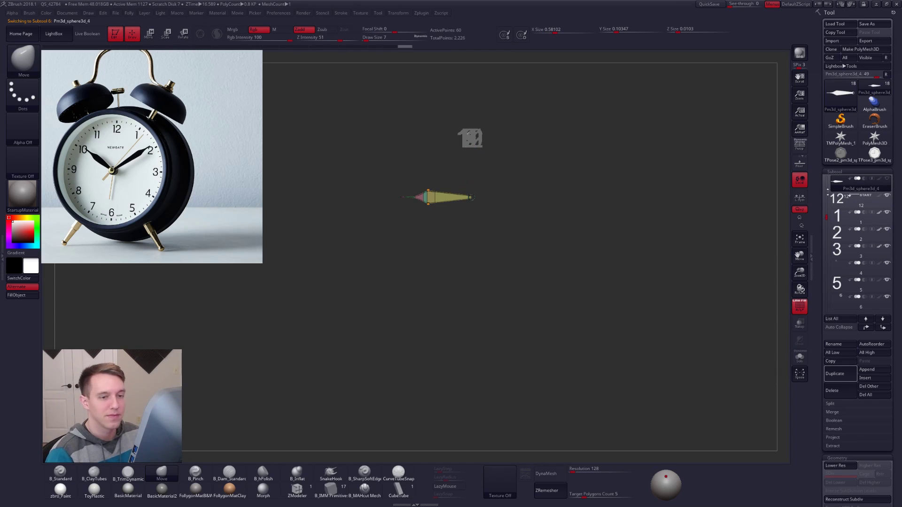
left_click(829, 197)
right_click_drag(477, 133, 517, 157, "ctrl")
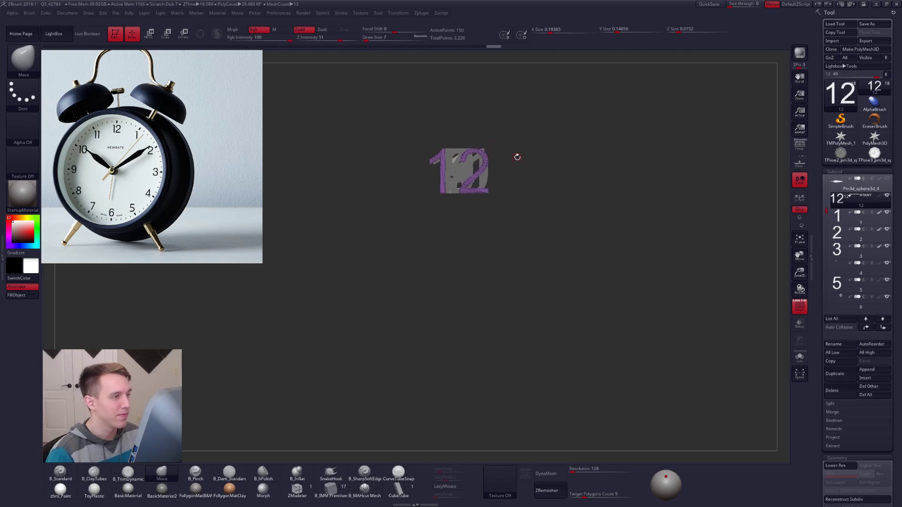
Scale all the numerals down together in a TPose mesh to a Y size of about 0.082 and transfer the change to the subtools
key("1")
left_click(507, 270)
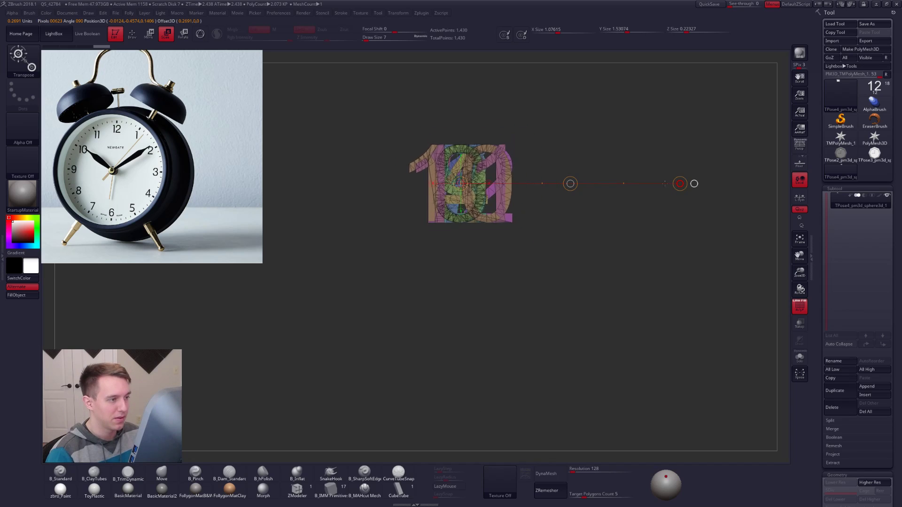
mouse_move(566, 221)
left_mouse_down("ctrl")
mouse_move(610, 216)
mouse_move(552, 202)
left_mouse_up("ctrl")
key("2")
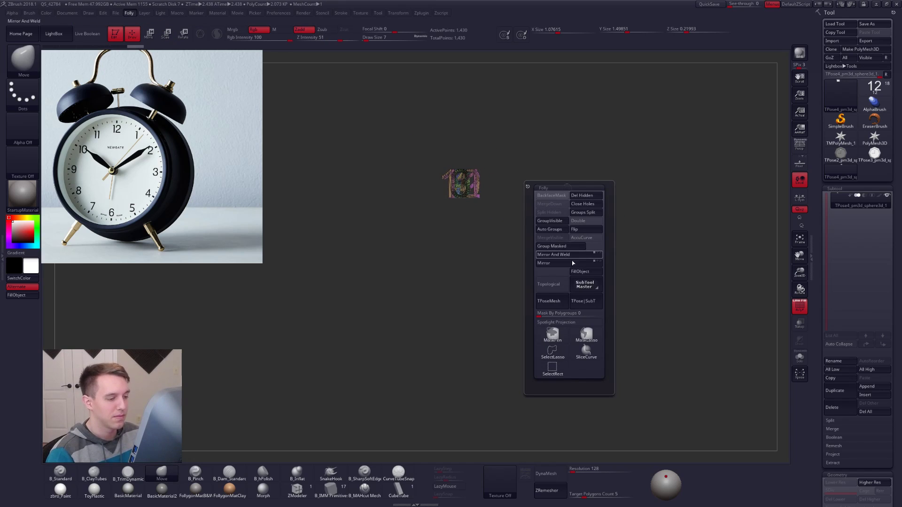
left_click(583, 306)
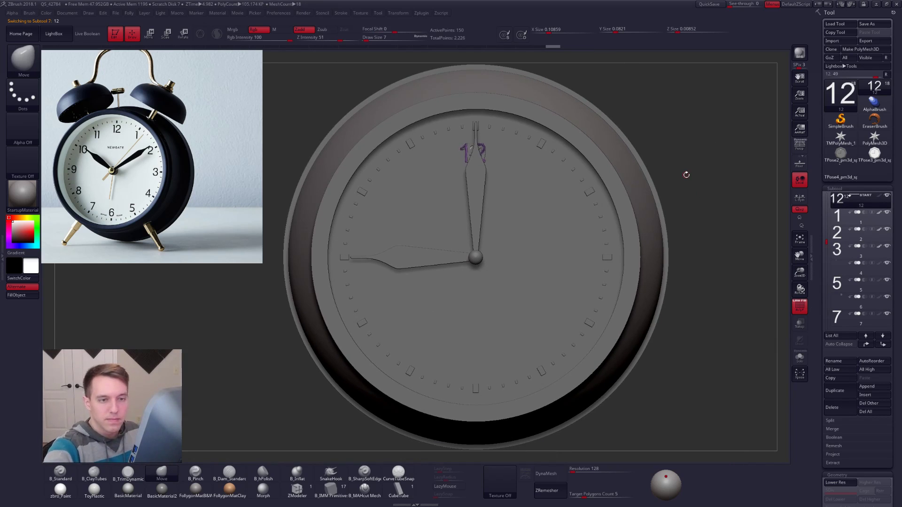
Delete the leftover TPose2, TPose3 and TPose4 tools and switch back to the clock tool
left_click(847, 154)
left_click(838, 407)
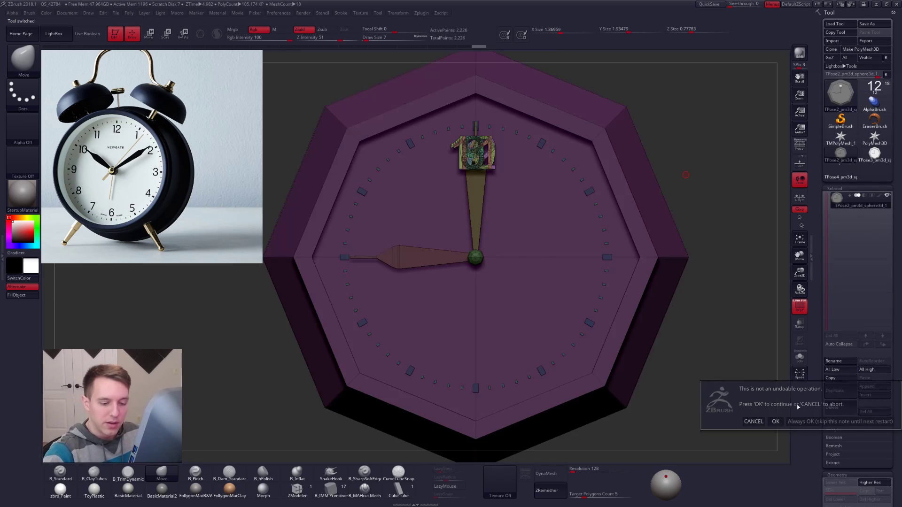
left_click(775, 421)
left_click(848, 161)
left_click(832, 390)
left_click(777, 406)
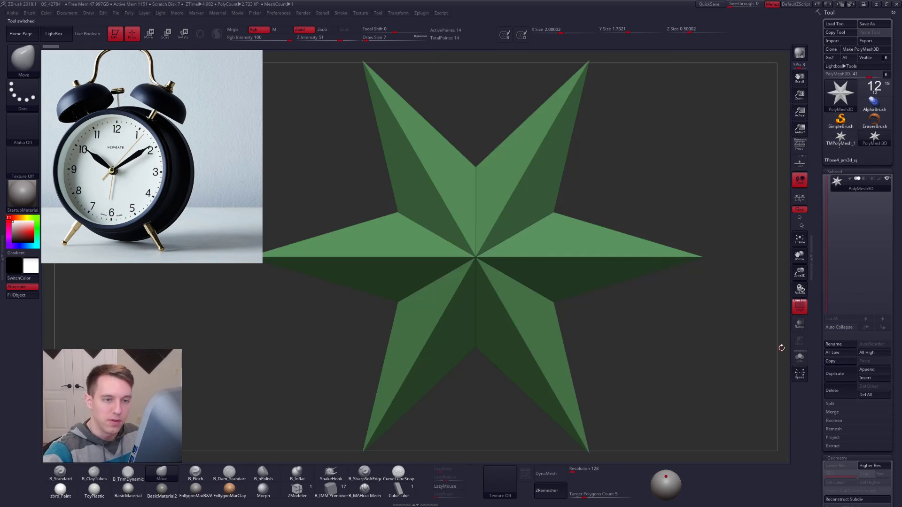
left_click(842, 153)
left_click(832, 391)
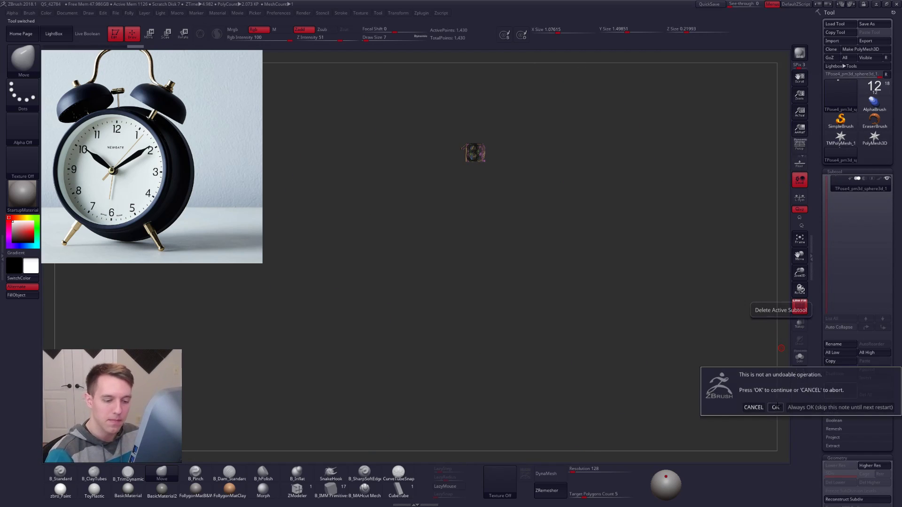
left_click(775, 407)
left_click(873, 90)
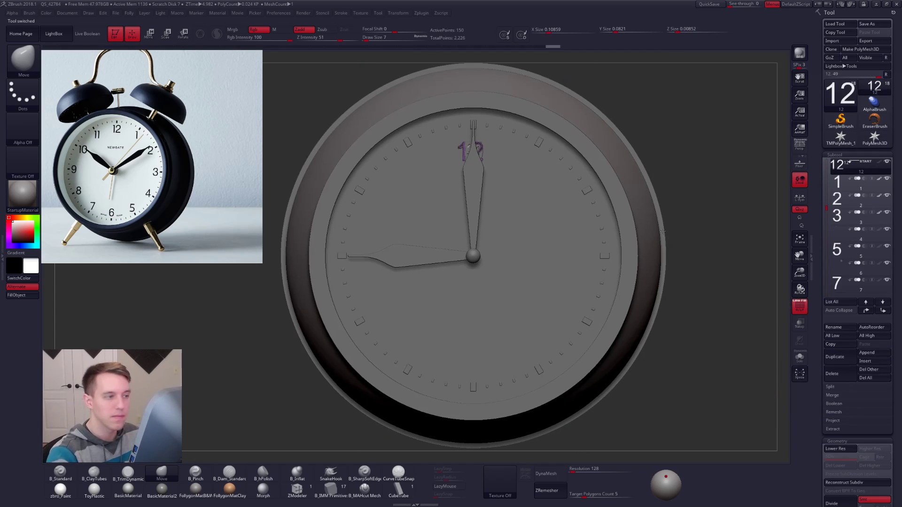
Hide both clock hands and the sphere at the dial's centre and make the numeral 1 active
left_click(480, 217, "alt")
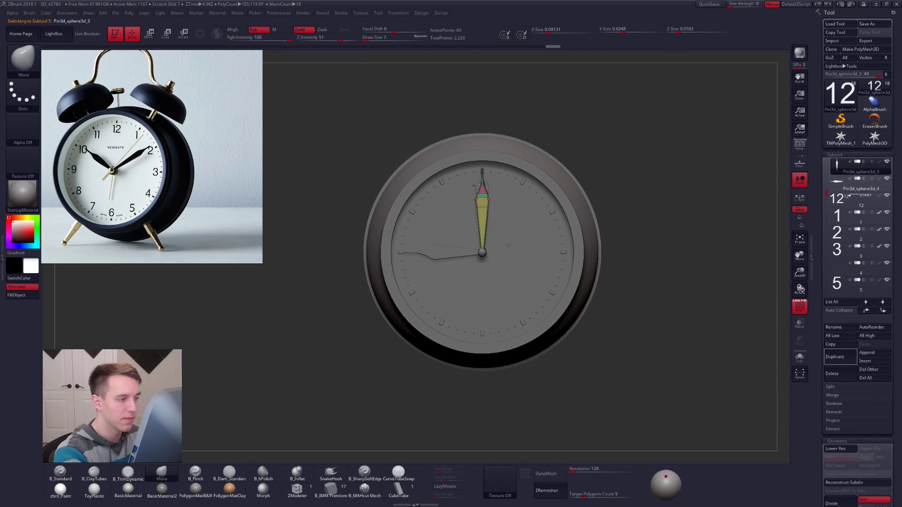
left_click(488, 260, "alt")
left_click(484, 255, "alt")
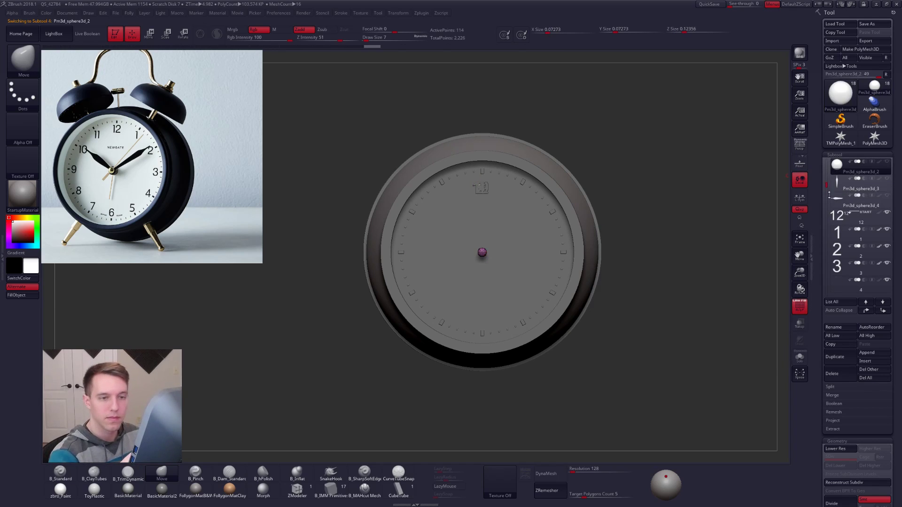
left_click(836, 219)
left_click(837, 233)
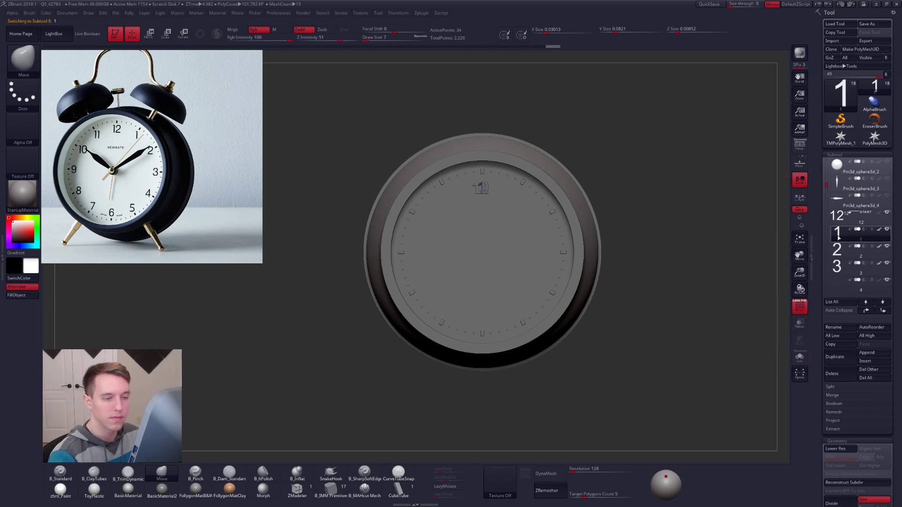
Rotate the numeral 1 about the clock's centre to the one o'clock marker with a Transpose line started at the dial's centre
right_click_drag(573, 304, 569, 324, "ctrl")
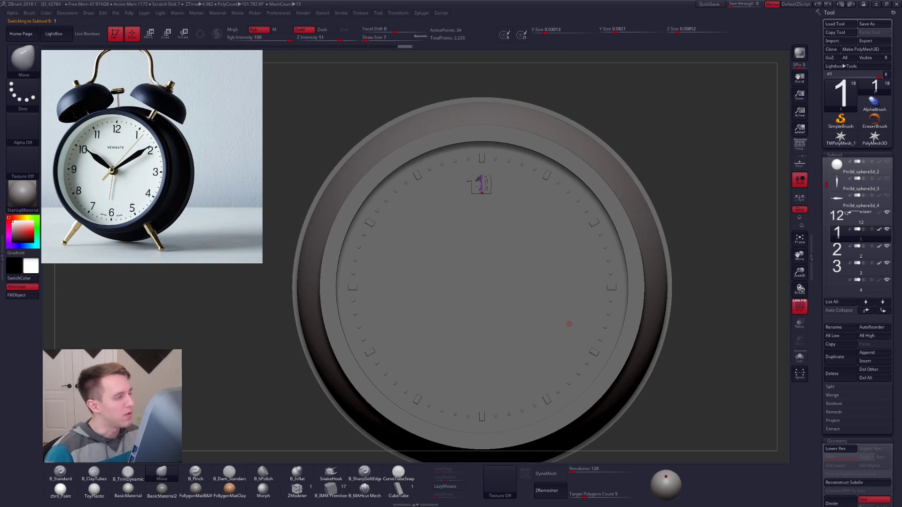
left_click(278, 13)
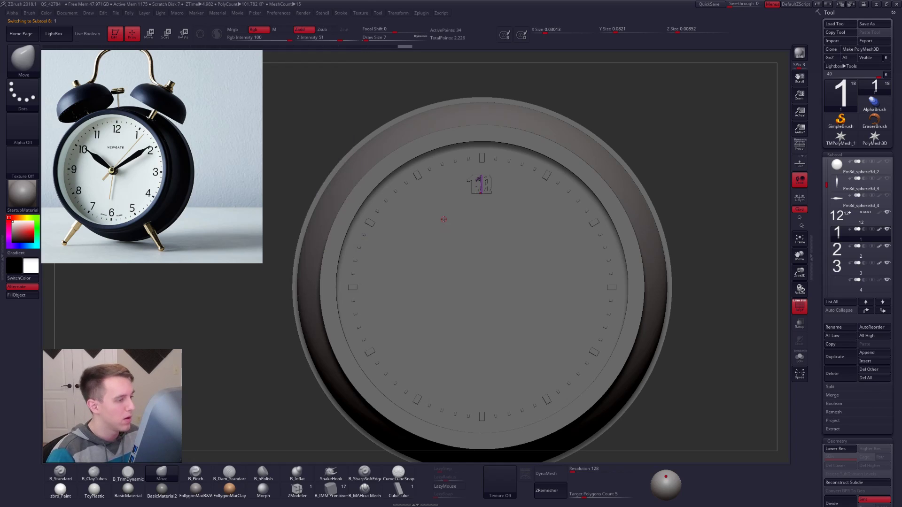
key("r")
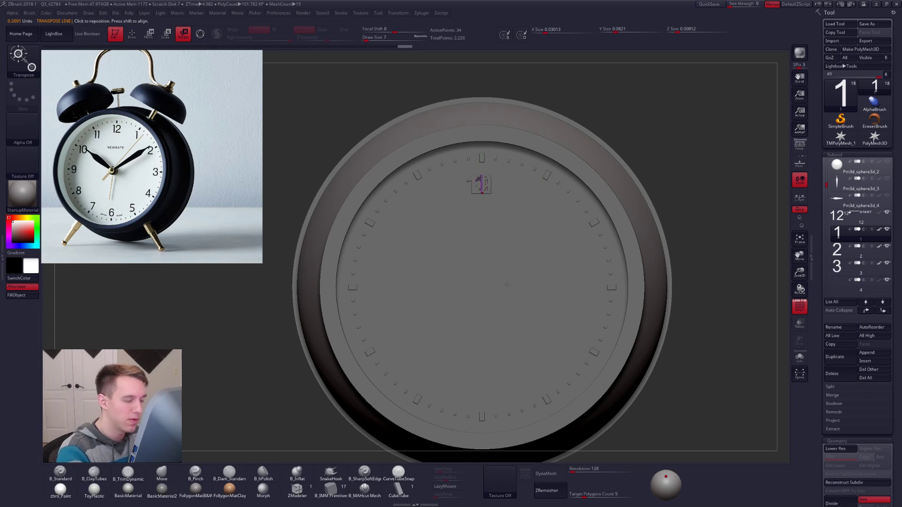
left_click(483, 279, "alt")
key("shift+f")
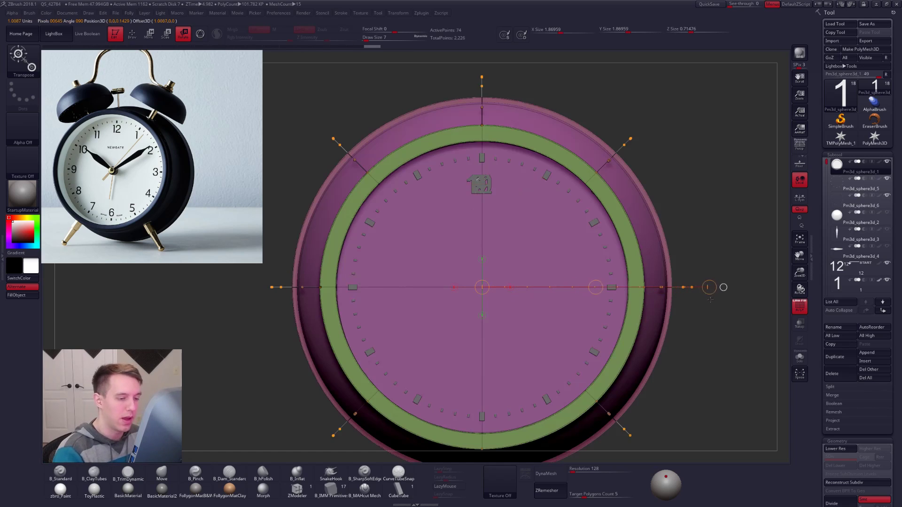
left_click_drag(704, 298, 702, 283, "alt")
key("shift+f")
left_click_drag(474, 259, 621, 259)
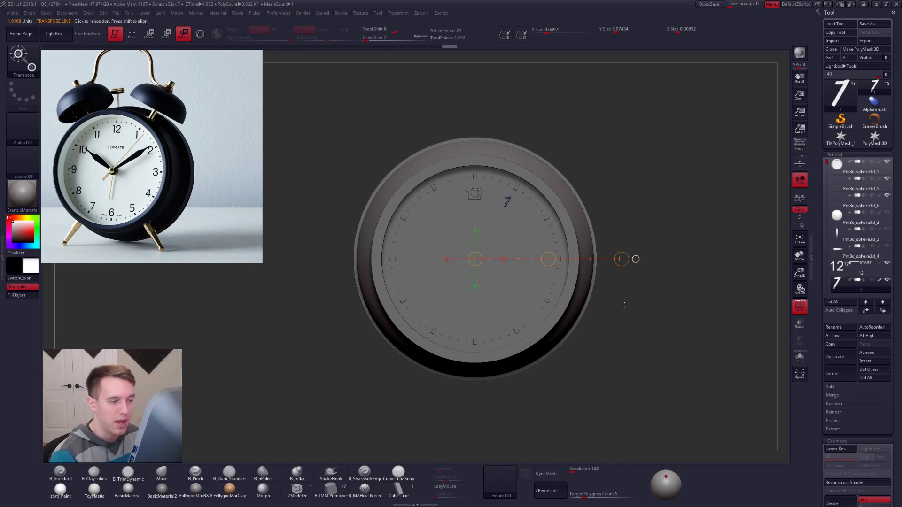
Rotate the numeral 1 about its own centre so it stands upright at the one o'clock position
left_click(635, 259)
left_click(536, 202)
right_click_drag(619, 227, 629, 270, "ctrl")
key("e")
left_click_drag(741, 128, 746, 186)
key("r")
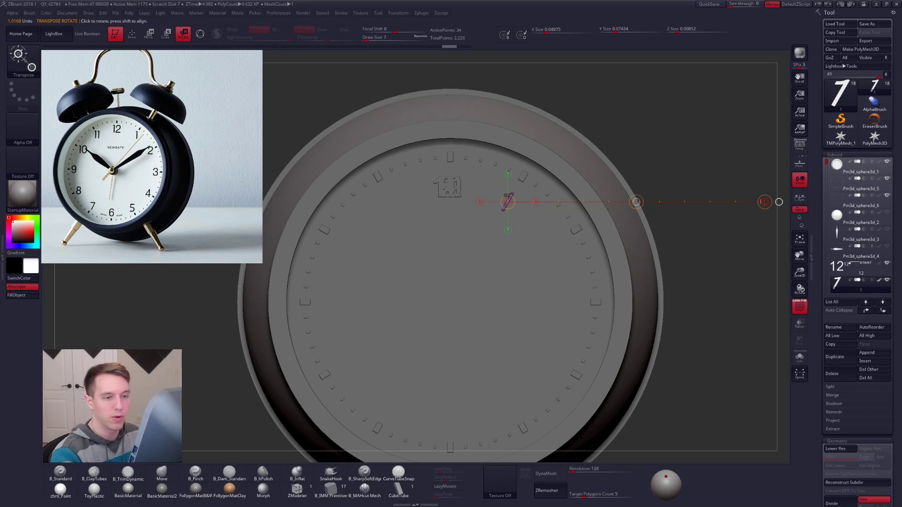
left_click_drag(731, 123, 731, 123)
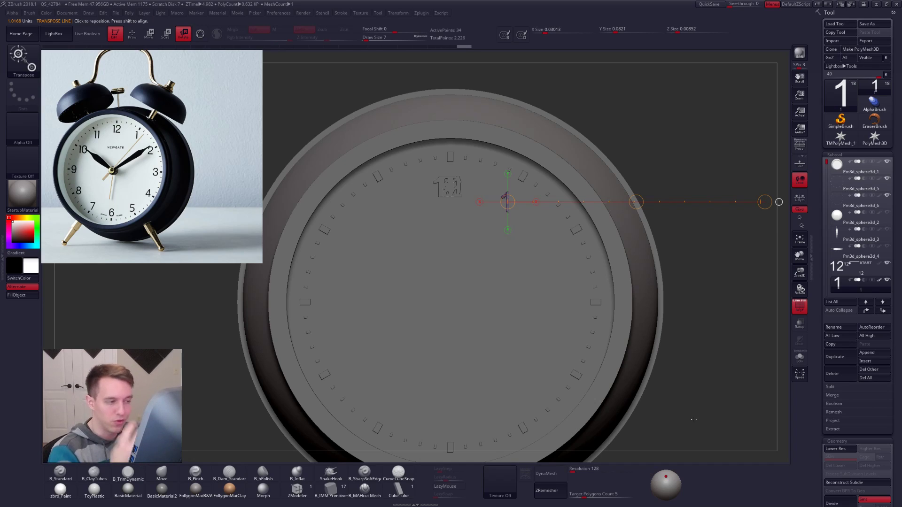
Make the clock body active and draw a horizontal Transpose Rotate line outward from the dial's centre
left_click_drag(693, 347, 690, 290)
key("q")
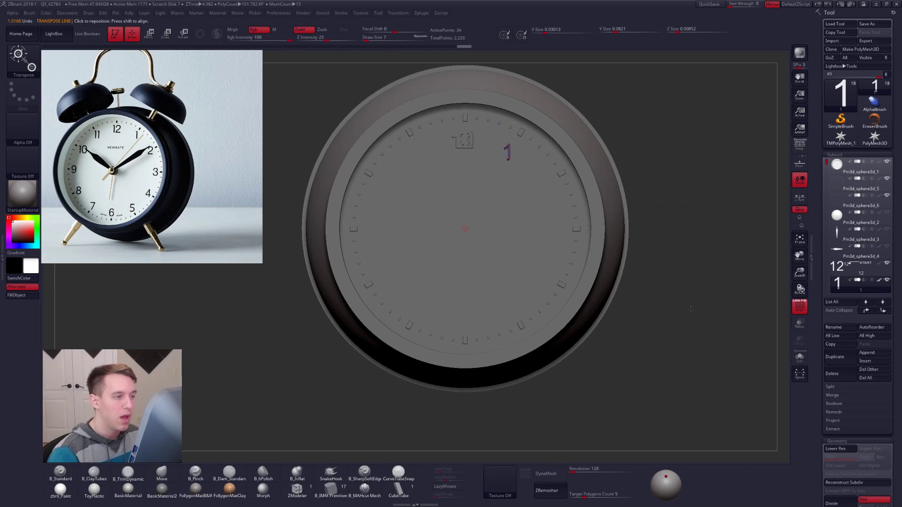
key("r")
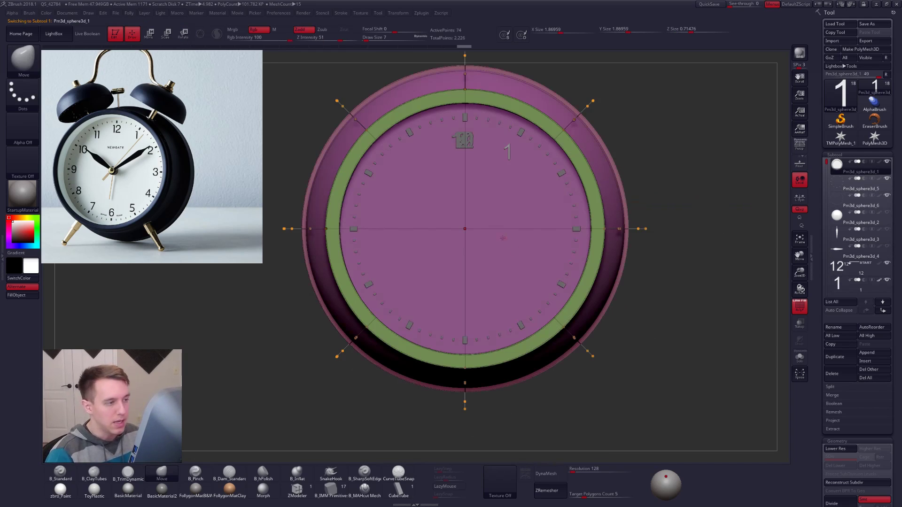
left_click_drag(465, 229, 745, 229)
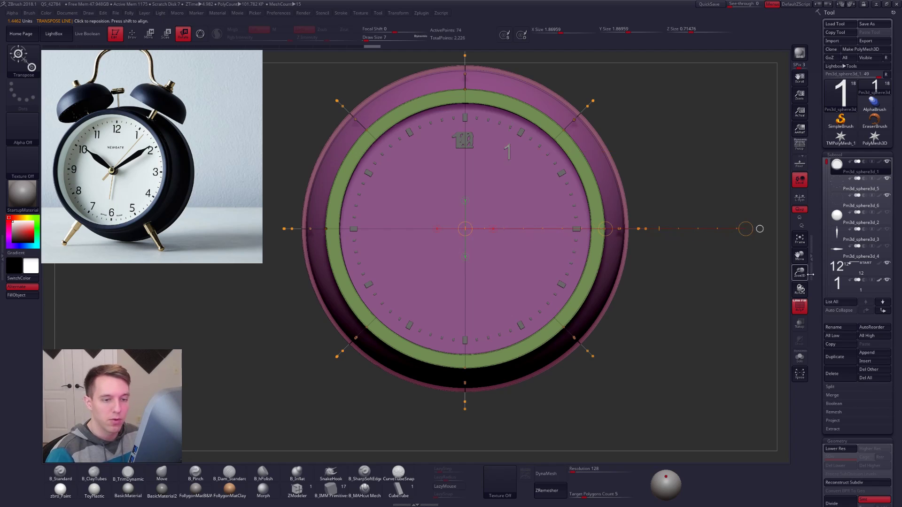
Rotate the numeral 2 about the dial's centre to the two o'clock marker
scroll(855, 225, "down", 5)
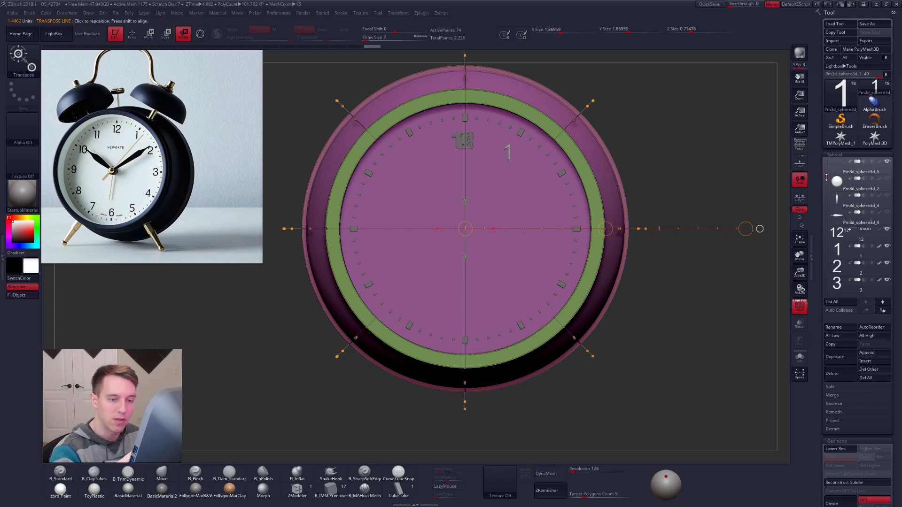
left_click(835, 202)
left_click(837, 216)
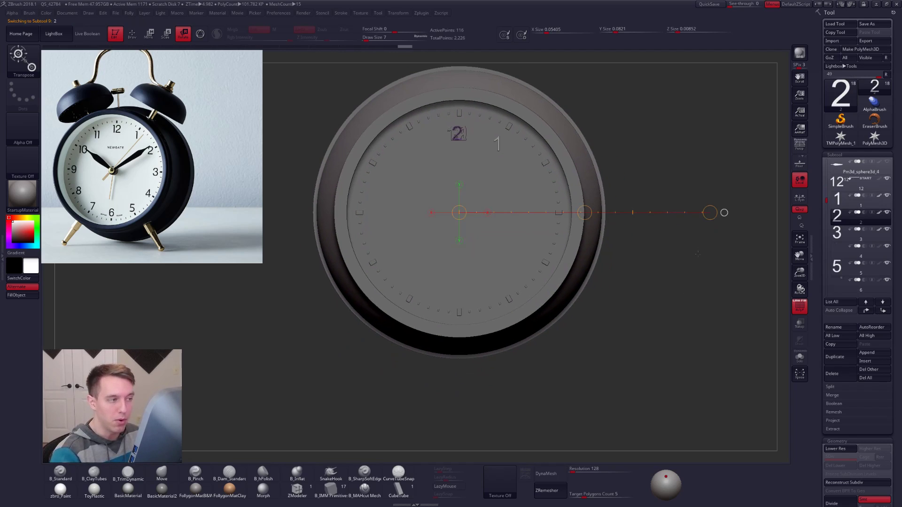
key("w")
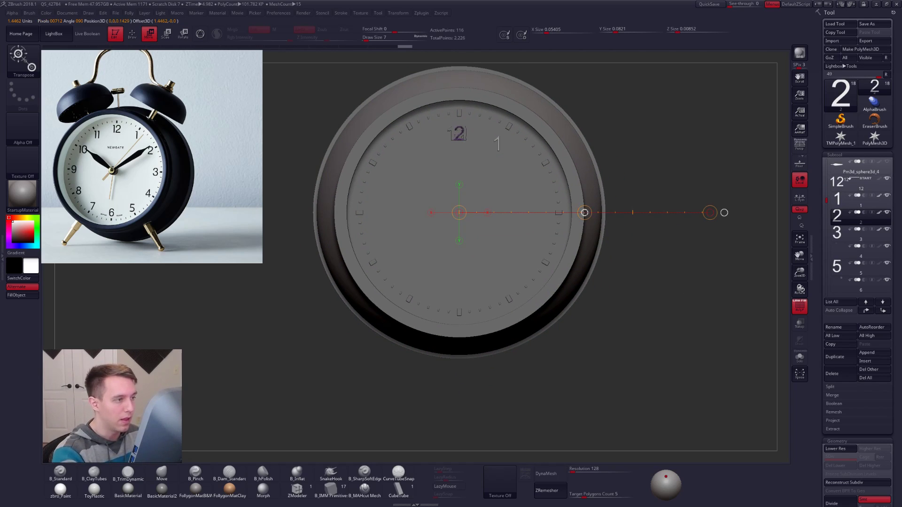
key("r")
left_click_drag(710, 212, 707, 326)
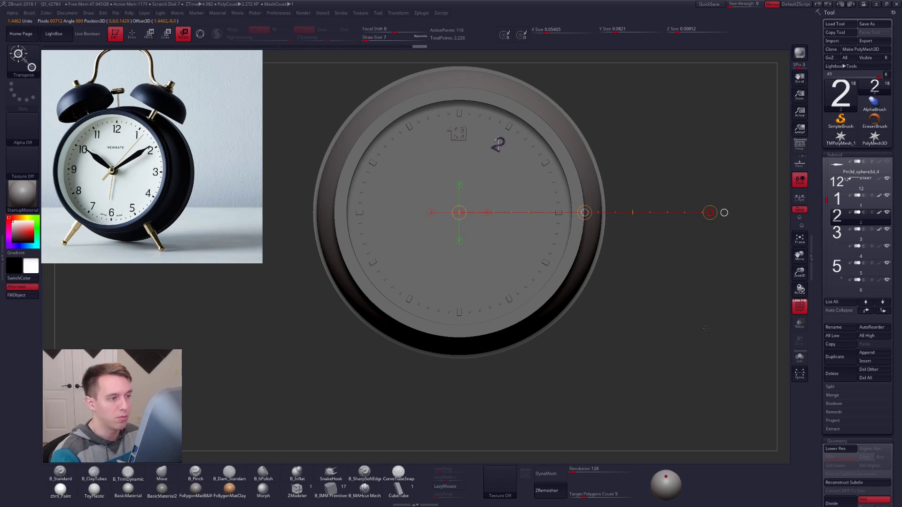
left_click_drag(666, 365, 607, 380)
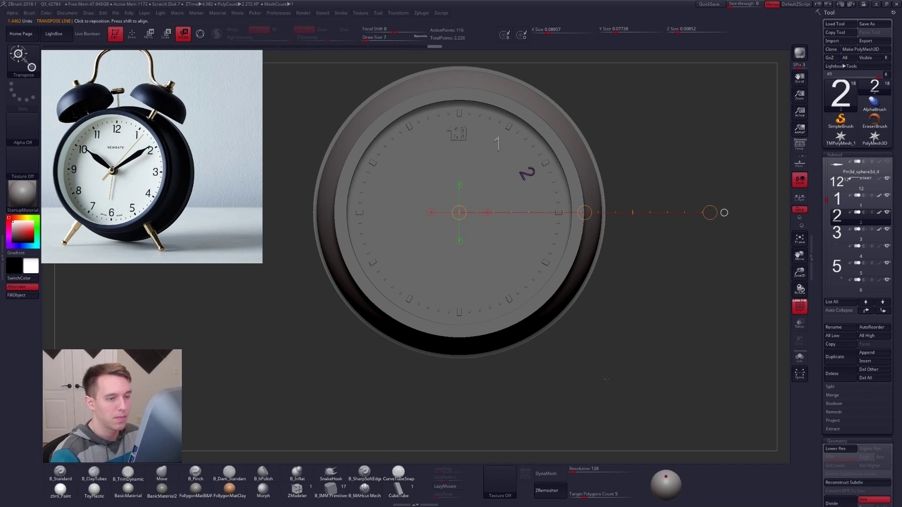
Rotate the numeral 3 about the dial's centre to the three o'clock marker
left_click(829, 238)
key("w")
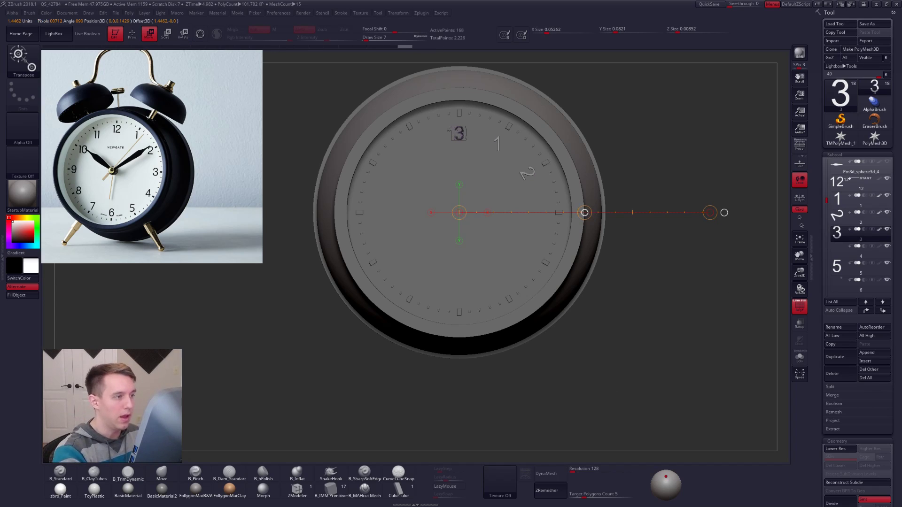
key("r")
left_click_drag(710, 212, 504, 384)
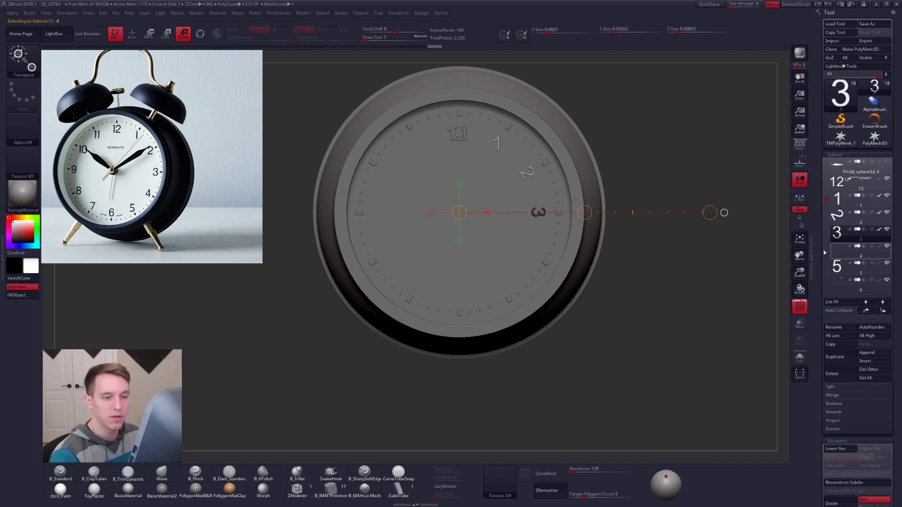
Rotate the numeral 4 about the dial's centre to the four o'clock marker
left_click(841, 249)
key("w")
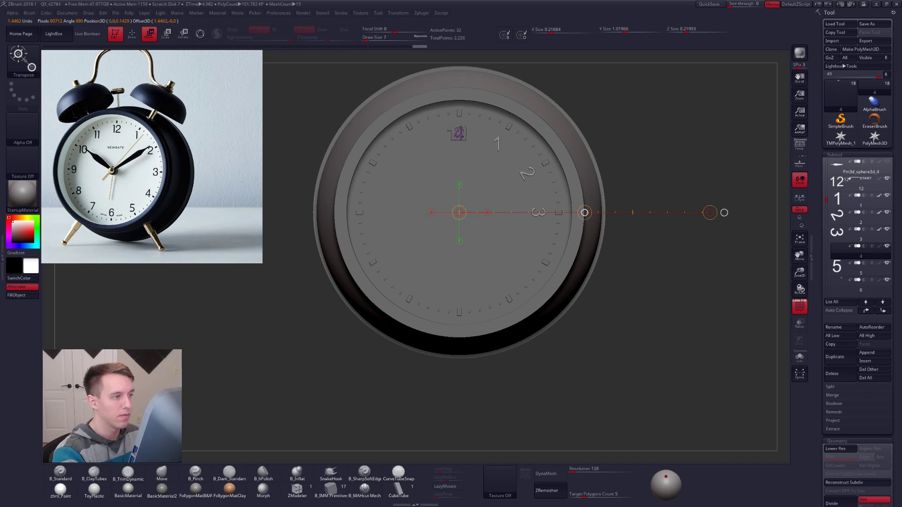
key("r")
left_click_drag(709, 212, 378, 406)
Rotate the numeral 5 about the dial's centre to the five o'clock marker
left_click(841, 267)
key("w")
left_click_drag(582, 212, 584, 212)
key("r")
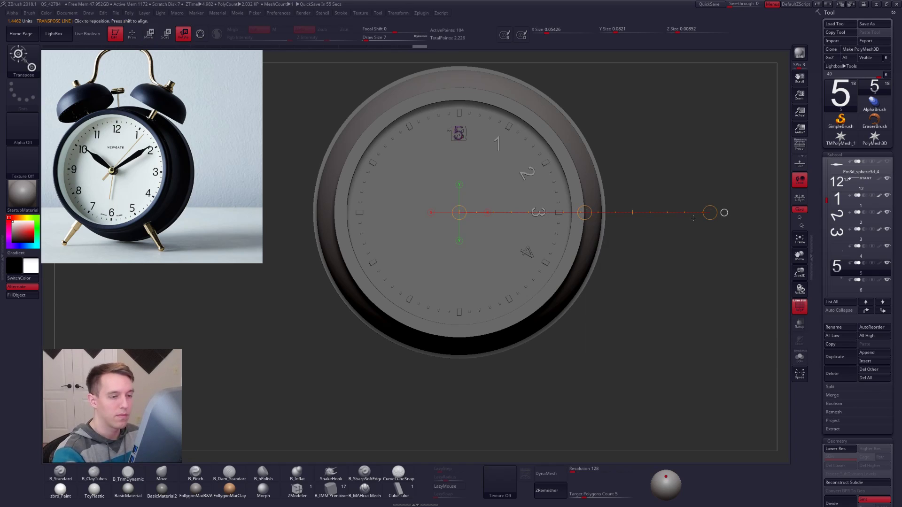
left_click_drag(709, 212, 434, 417)
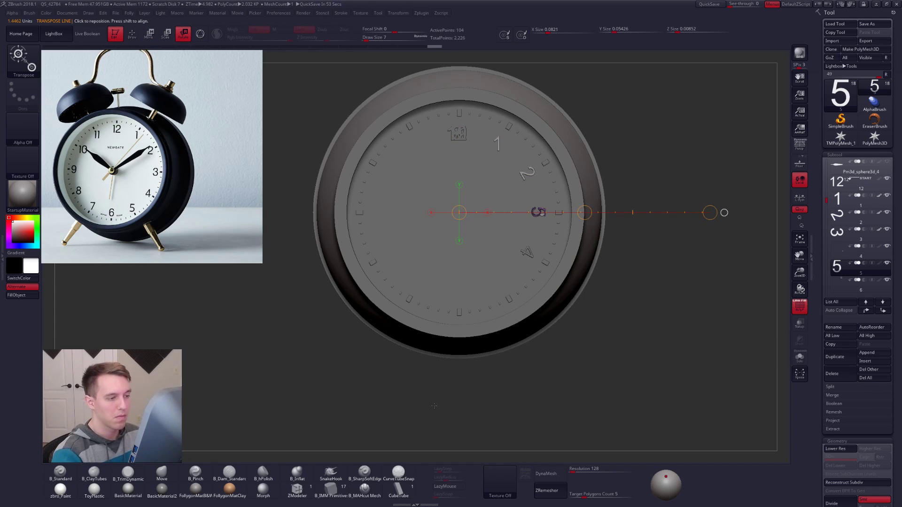
left_click_drag(710, 212, 586, 363)
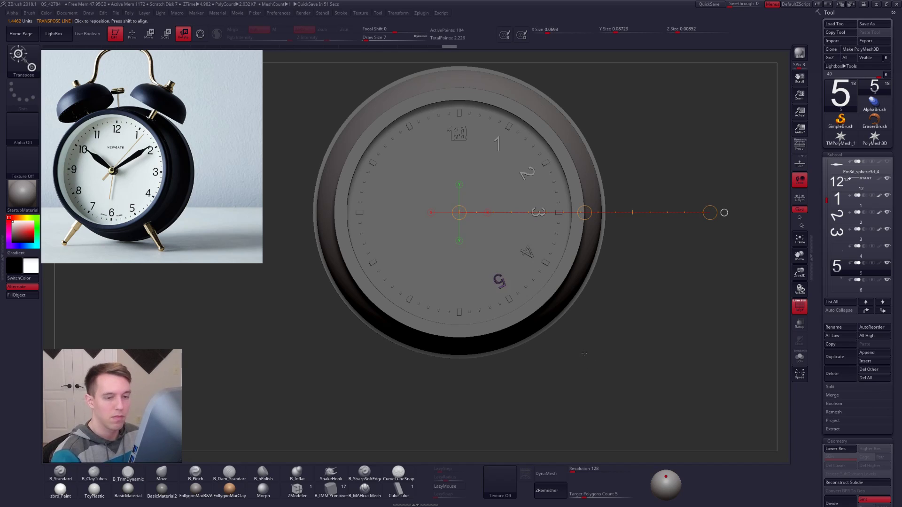
Rotate the numeral 6 about the dial's centre to the six o'clock marker
left_click(850, 286)
key("w")
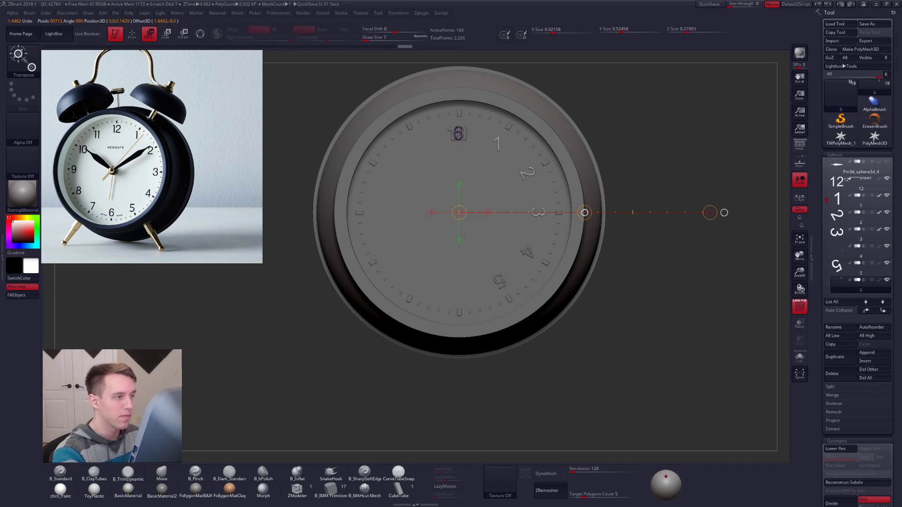
right_click_drag(643, 263, 644, 225, "ctrl")
key("r")
left_click_drag(654, 213, 540, 324, "shift")
Rotate the numeral 7 about the dial's centre to the seven o'clock marker
left_click_drag(825, 199, 822, 229)
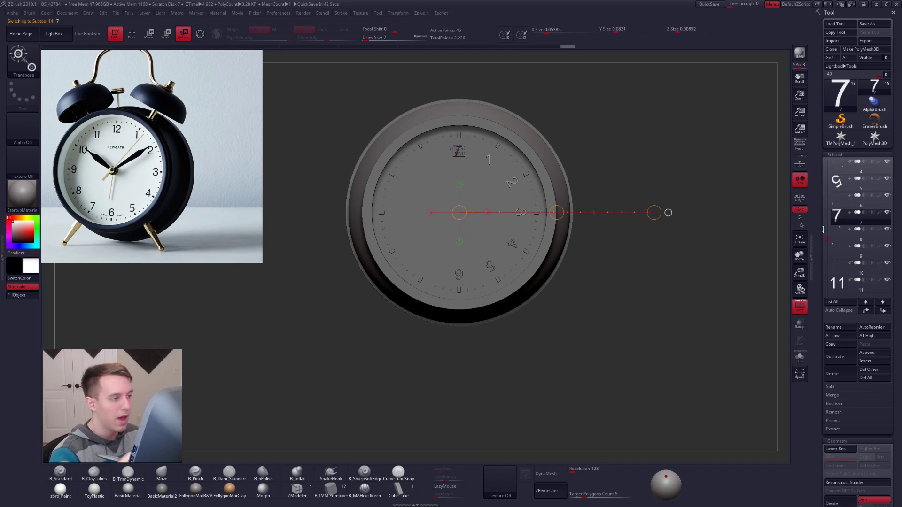
key("w")
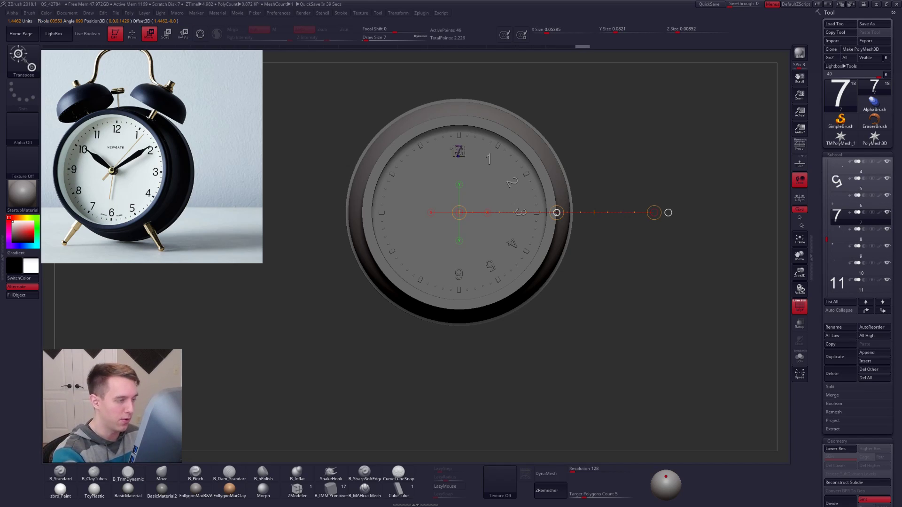
key("e")
left_click_drag(653, 212, 571, 144, "shift")
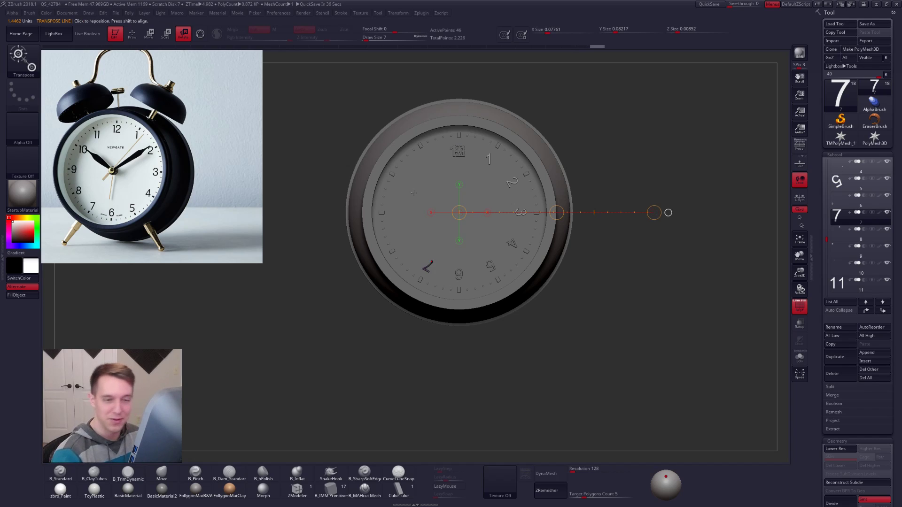
Rotate the numeral 8 about the dial's centre to the eight o'clock marker
left_click(841, 235)
key("w")
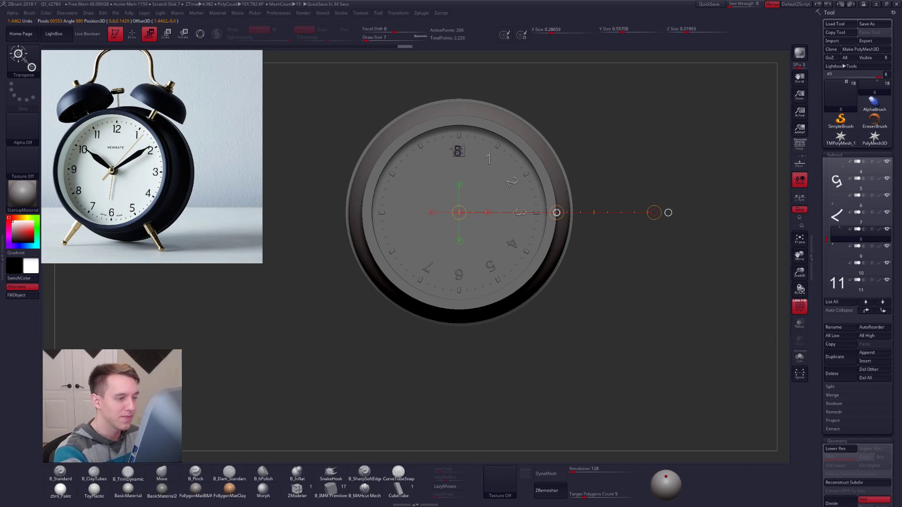
key("r")
left_click_drag(653, 213, 519, 129)
left_click_drag(429, 163, 418, 171)
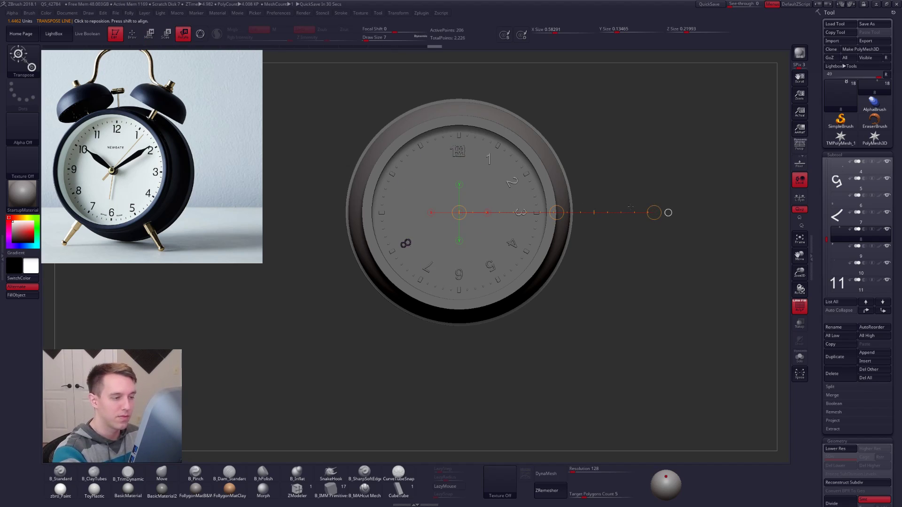
Rotate the numeral 9 about the dial's centre to the nine o'clock marker
key("Down")
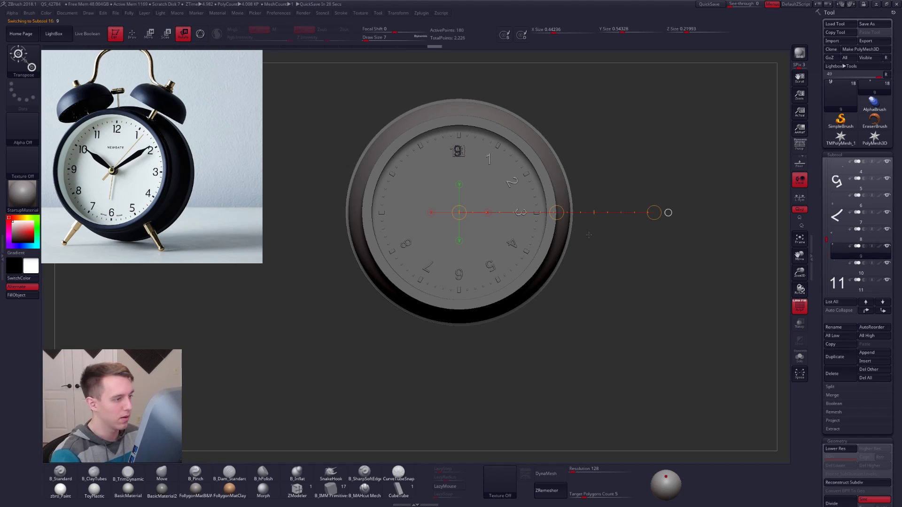
key("w")
key("r")
left_click_drag(506, 166, 455, 202)
Rotate the numeral 10 about the dial's centre to the ten o'clock marker
key("Down")
key("w")
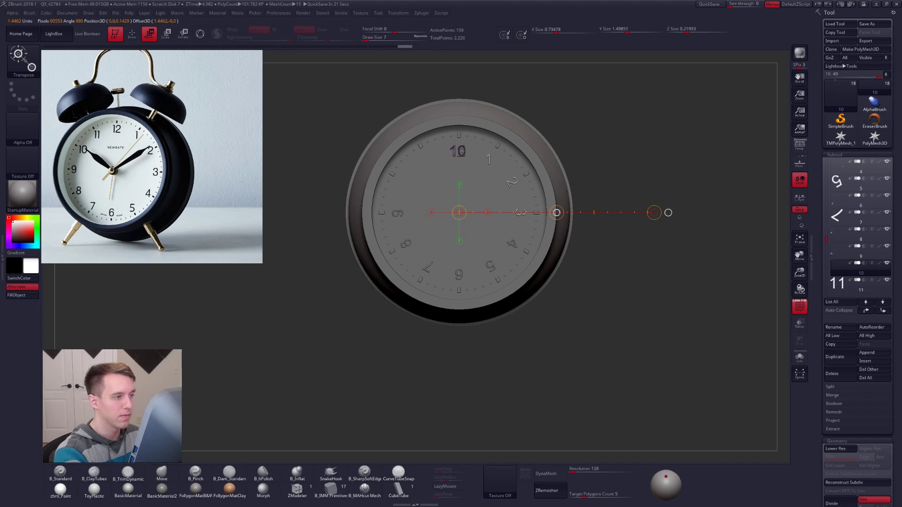
key("r")
left_click_drag(557, 212, 533, 130)
Rotate the numeral 11 about the dial's centre to the eleven o'clock marker
key("Down")
key("w")
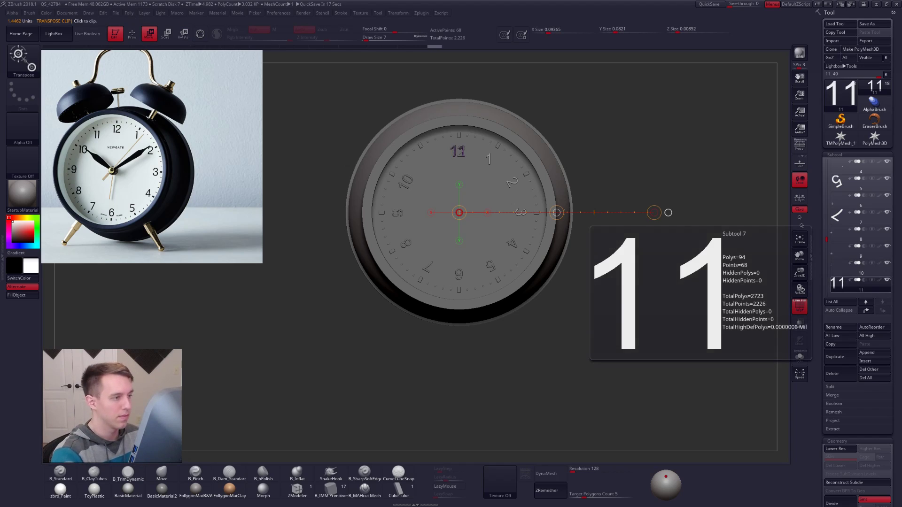
key("r")
left_click_drag(556, 213, 603, 149)
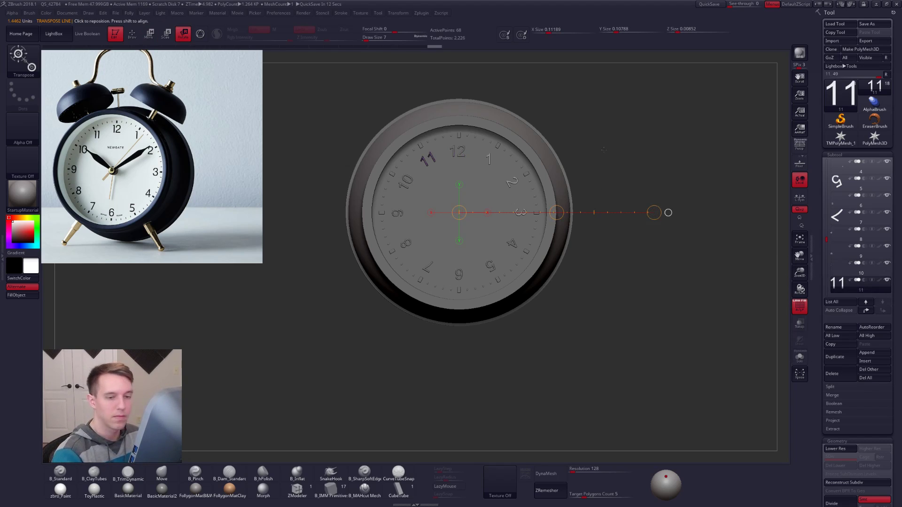
Rotate the numeral 2 about its own centre so it stands upright at the two o'clock position
scroll(840, 211, "up", 5)
left_click(835, 188)
left_click(836, 187)
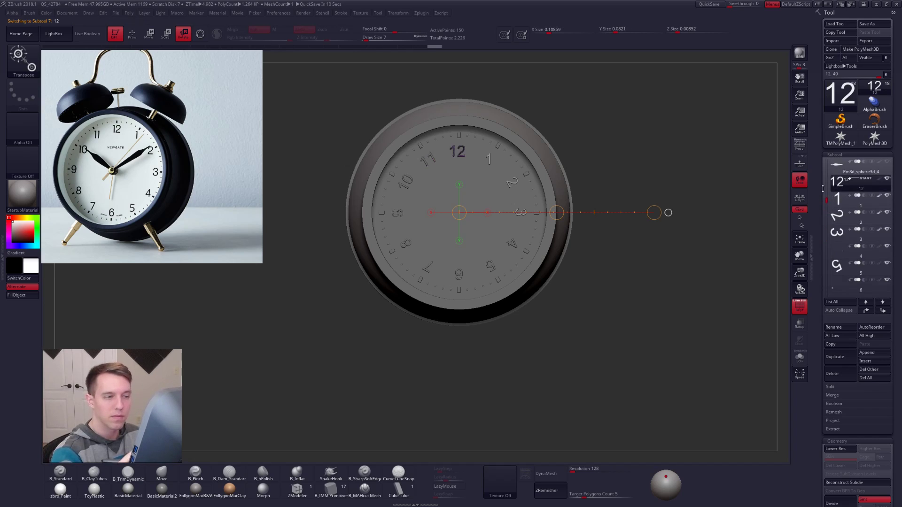
key("w")
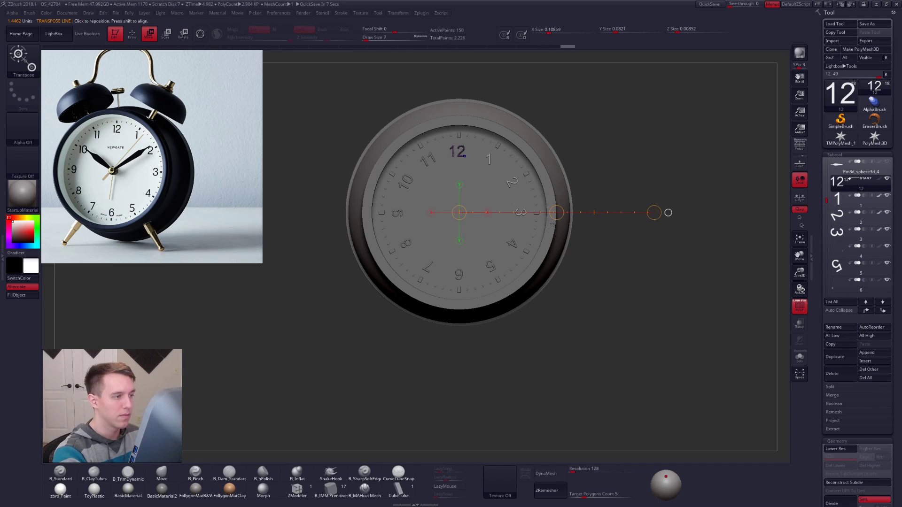
left_click(838, 216)
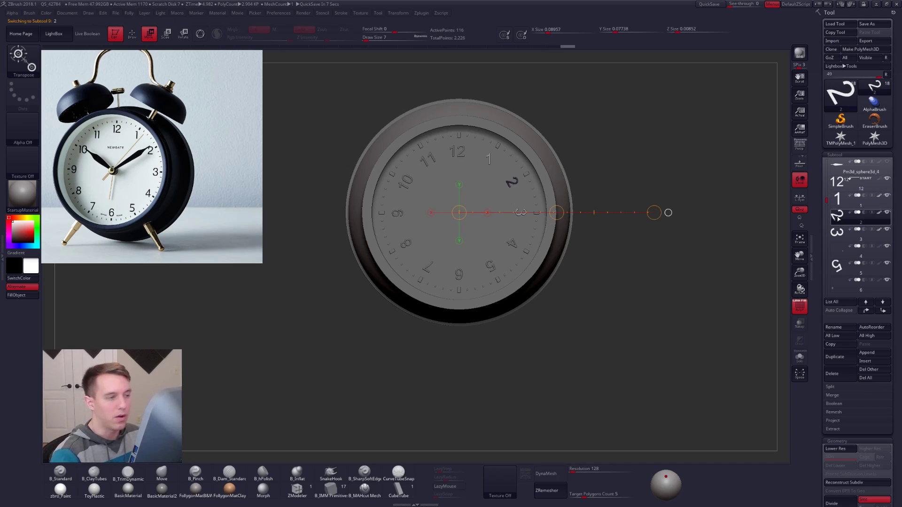
left_click(668, 213)
left_click_drag(541, 183, 707, 182)
key("r")
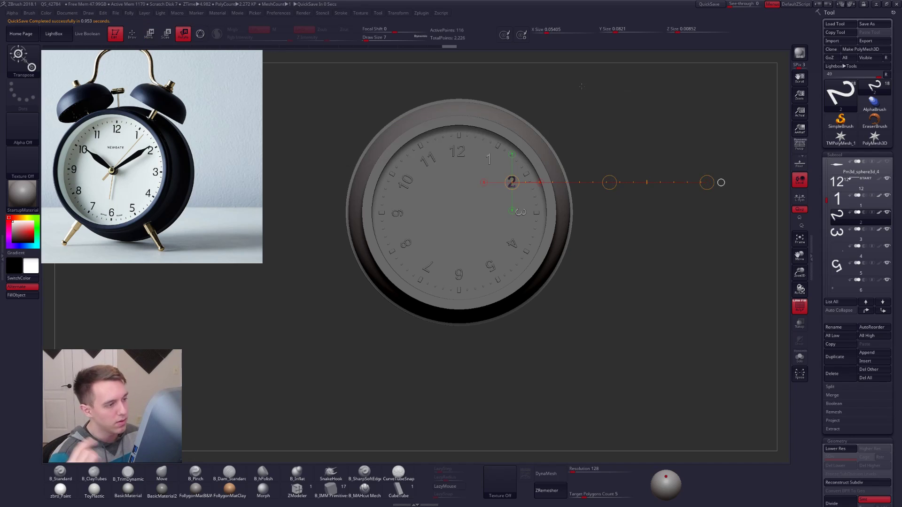
Rotate the numeral 3 about its own centre so it stands upright at the three o'clock position
left_click(843, 231)
left_click(702, 185)
left_click_drag(551, 212, 729, 212)
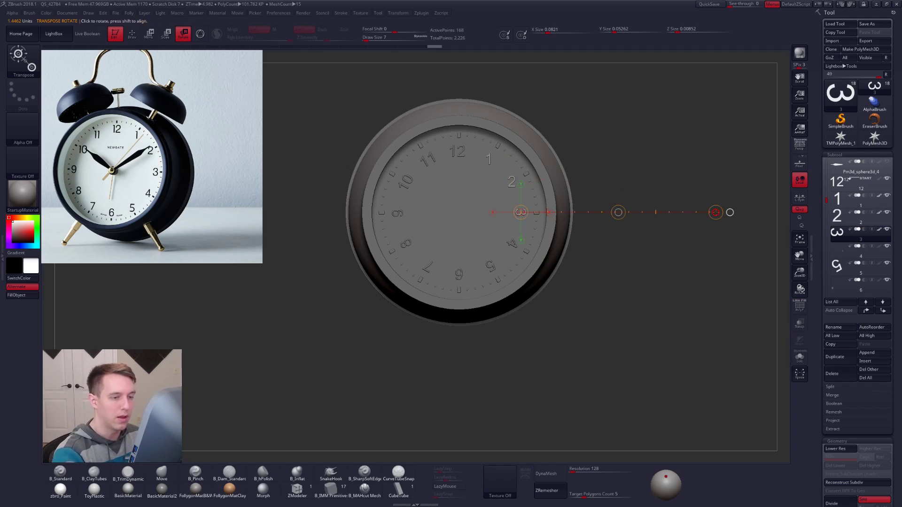
left_click_drag(522, 133, 523, 134, "shift")
left_click_drag(599, 262, 551, 262, "alt")
left_click_drag(730, 212, 716, 175, "shift")
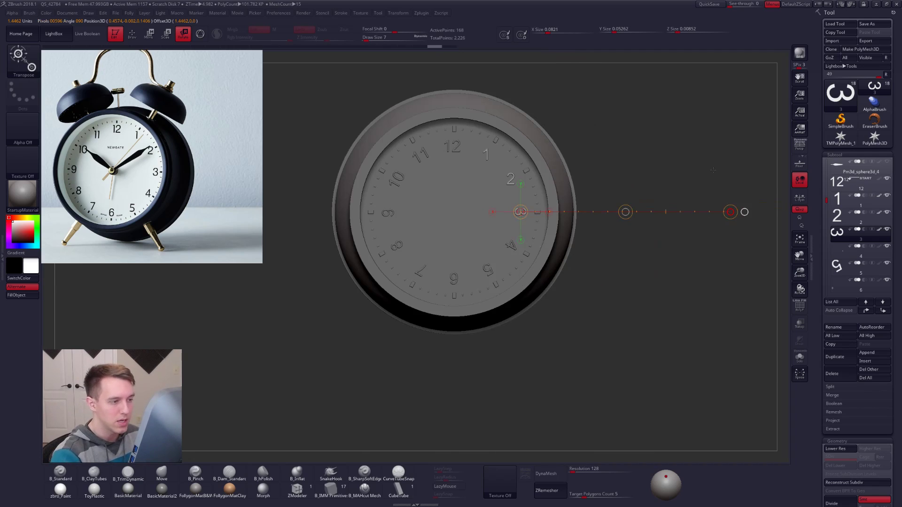
left_click_drag(600, 107, 596, 105)
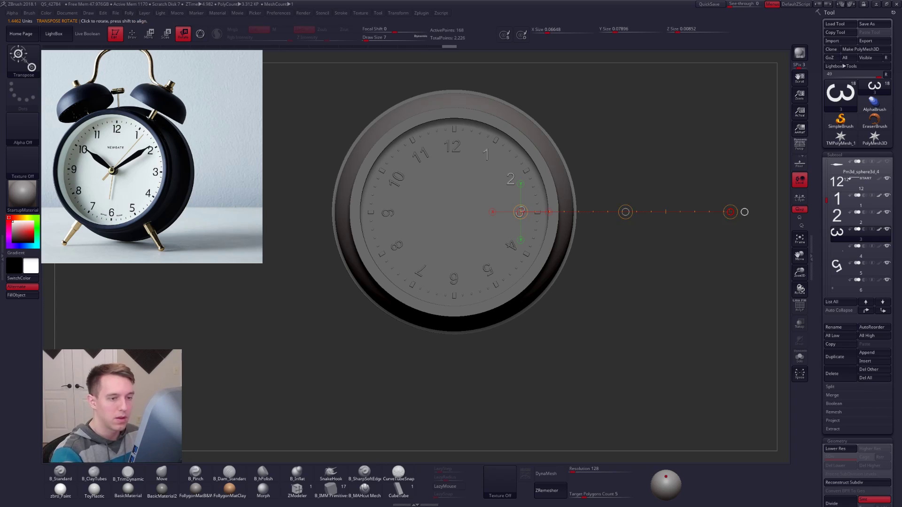
key("ctrl+z")
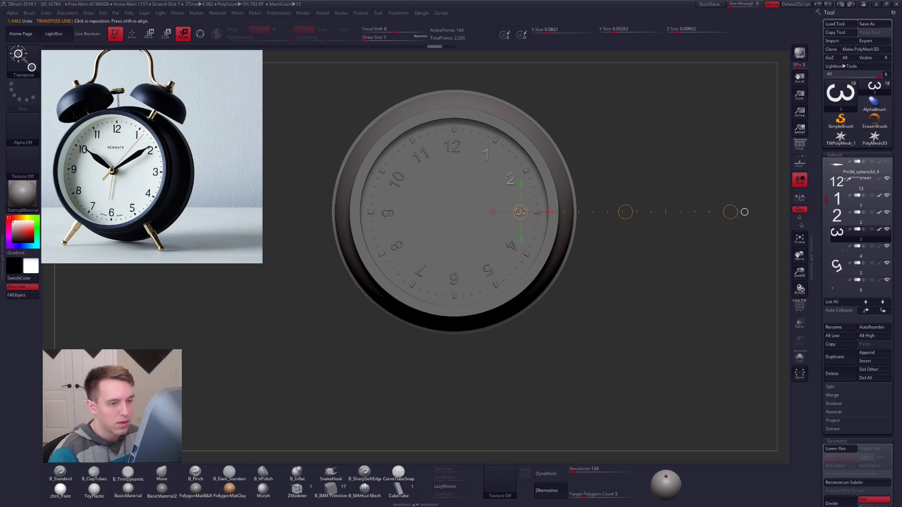
key("ctrl+shift+z")
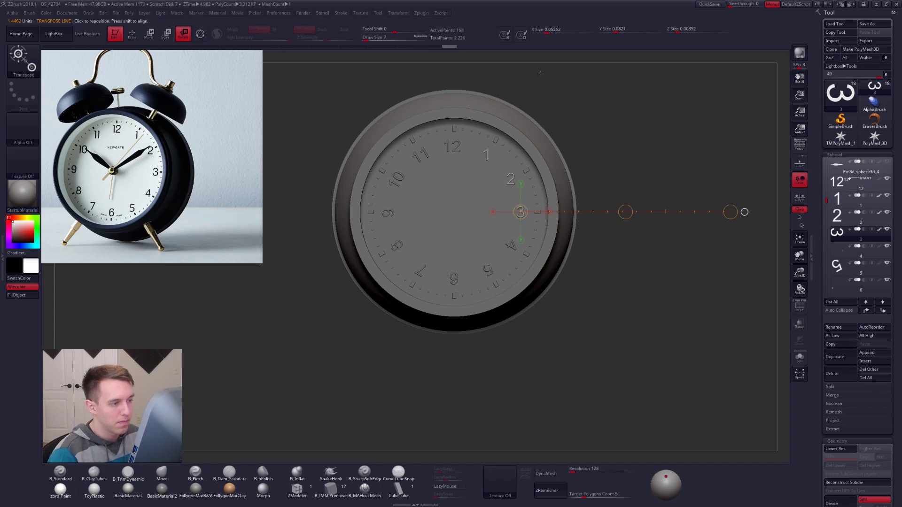
Make the numeral 4 active and isolate it in Solo mode
left_click(860, 246)
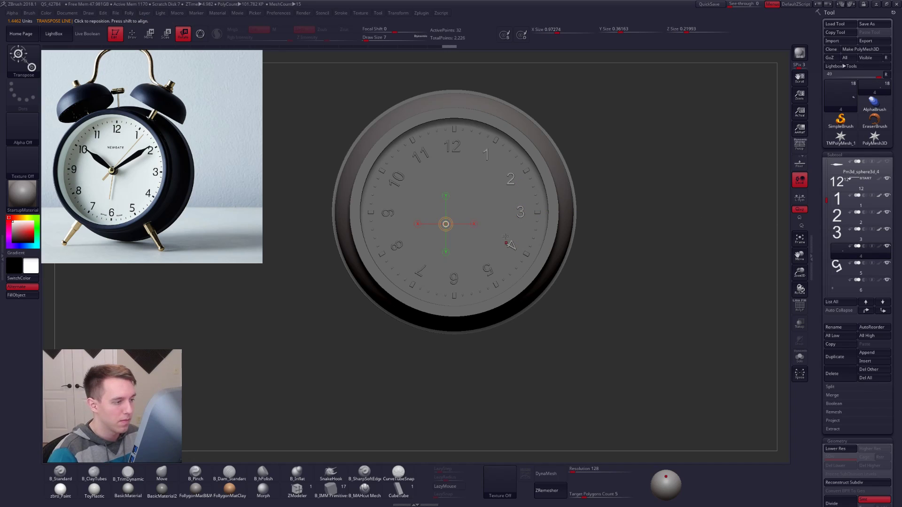
key("ctrl+shift+s")
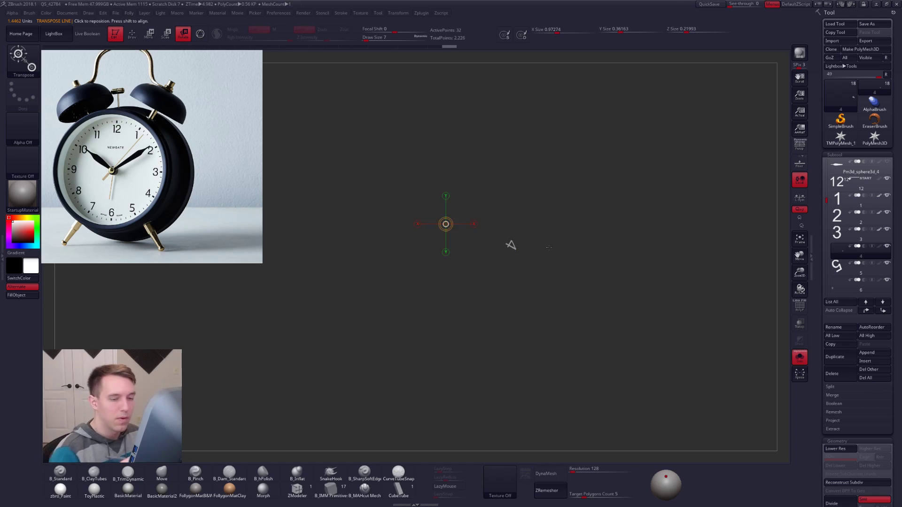
left_click_drag(514, 248, 587, 247, "shift")
key("ctrl+z")
Keep only the numeral 4's own shape visible and delete its stray geometry with Del Hidden
mouse_move(559, 320)
left_mouse_down("alt")
mouse_move(531, 262)
mouse_move(686, 391)
left_mouse_up("alt")
key("q")
left_click_drag(529, 260, 541, 239, "alt")
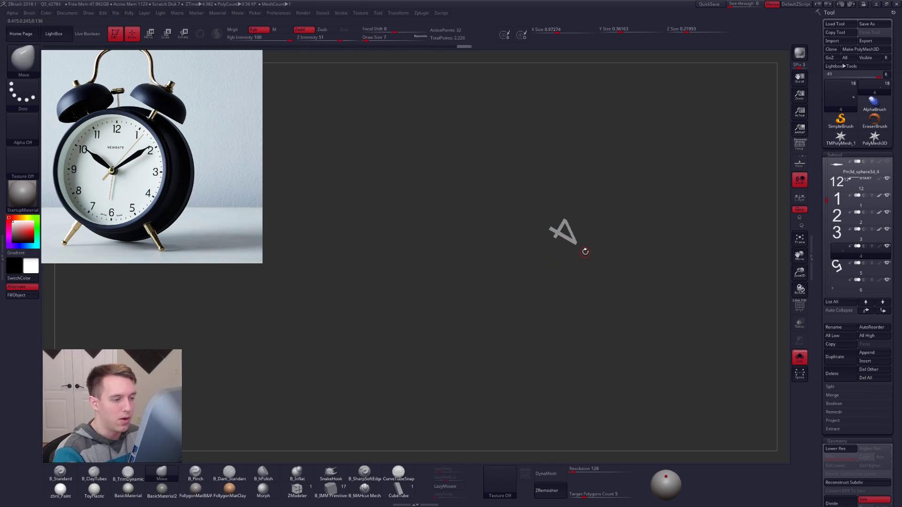
key("w")
left_click_drag(572, 239, 645, 238)
mouse_move(461, 247)
left_mouse_down("alt")
mouse_move(498, 223)
mouse_move(581, 273)
mouse_move(463, 278)
mouse_move(573, 279)
mouse_move(548, 273)
mouse_move(587, 312)
left_mouse_up("alt")
key("q")
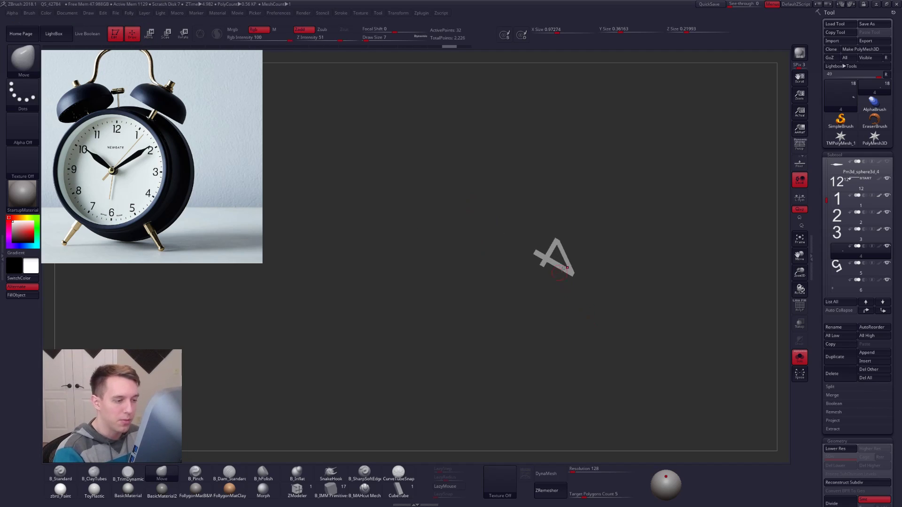
mouse_move(579, 229)
left_mouse_down("ctrl+shift")
mouse_move(569, 222)
mouse_move(510, 250)
mouse_move(518, 284)
left_mouse_up("ctrl+shift")
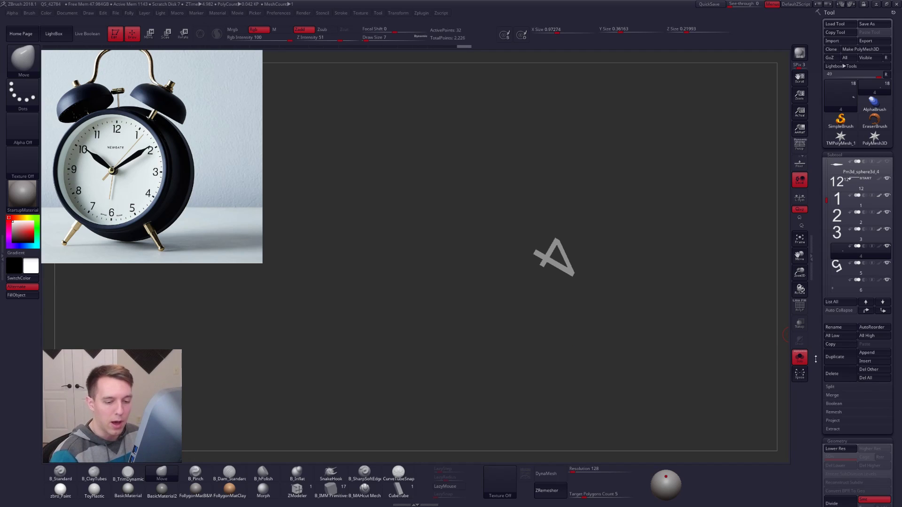
scroll(836, 415, "down", 5)
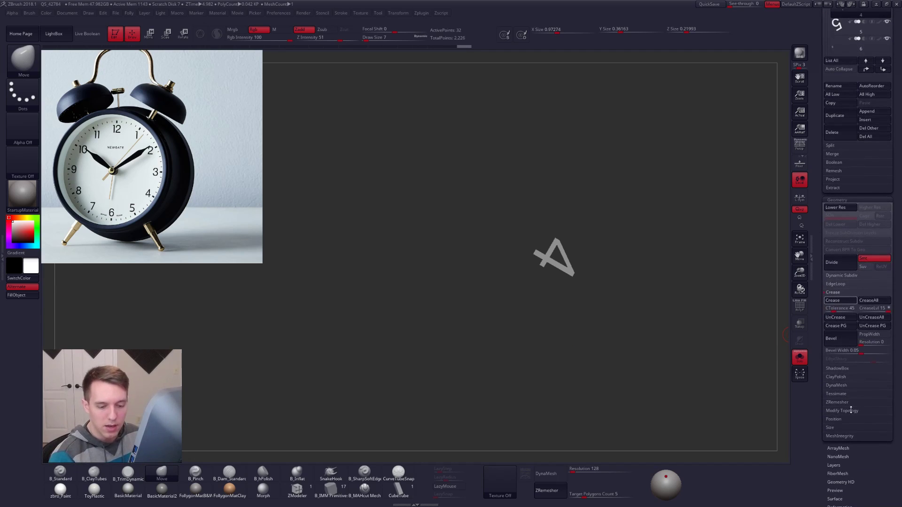
left_click(852, 409)
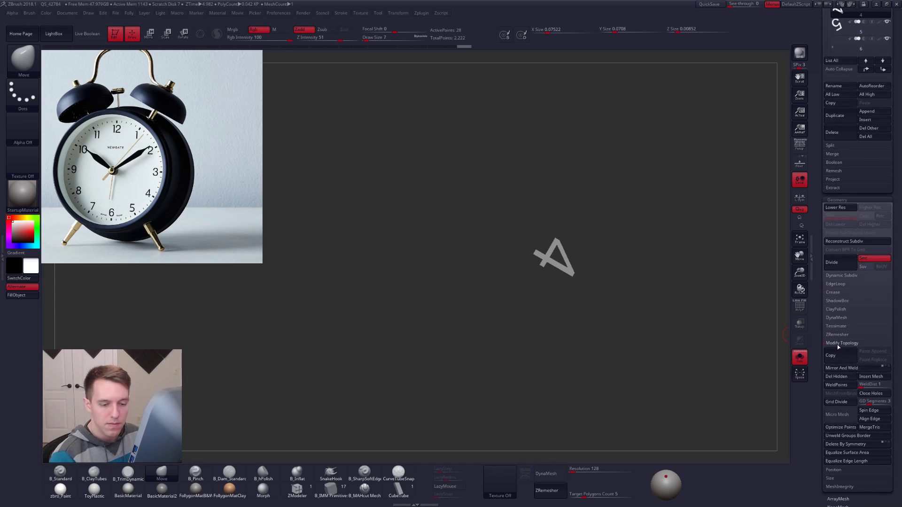
Rotate the numeral 4 about its own centre so it stands upright, and show the whole clock again
scroll(825, 390, "up", 5)
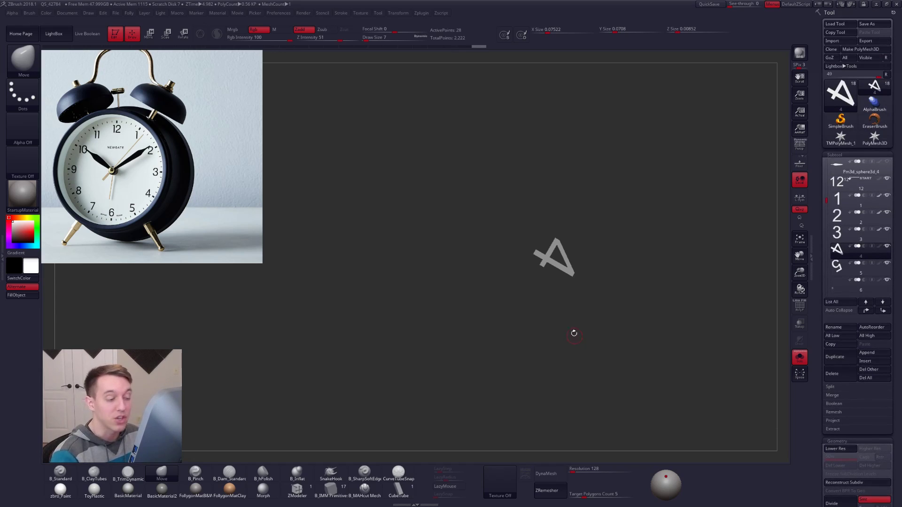
left_click_drag(574, 337, 570, 320)
key("w")
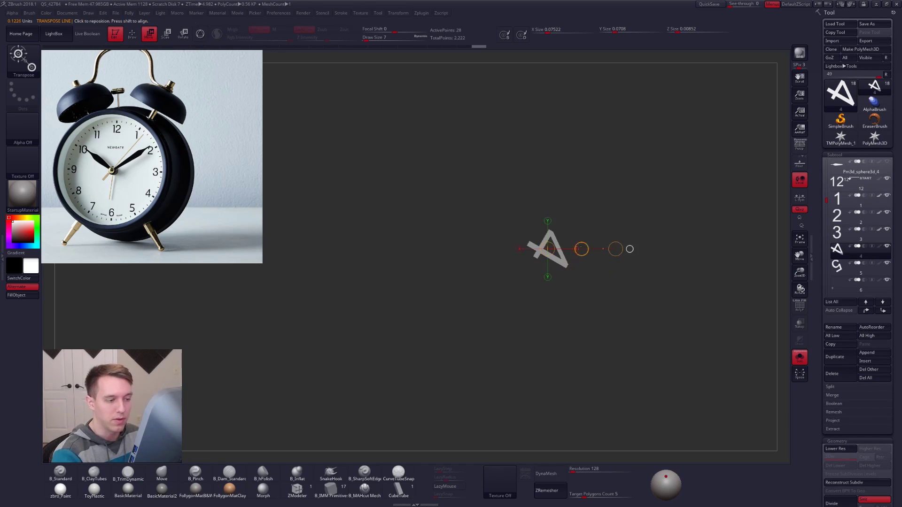
key("r")
key("shift+alt+s")
left_click_drag(582, 250, 516, 151)
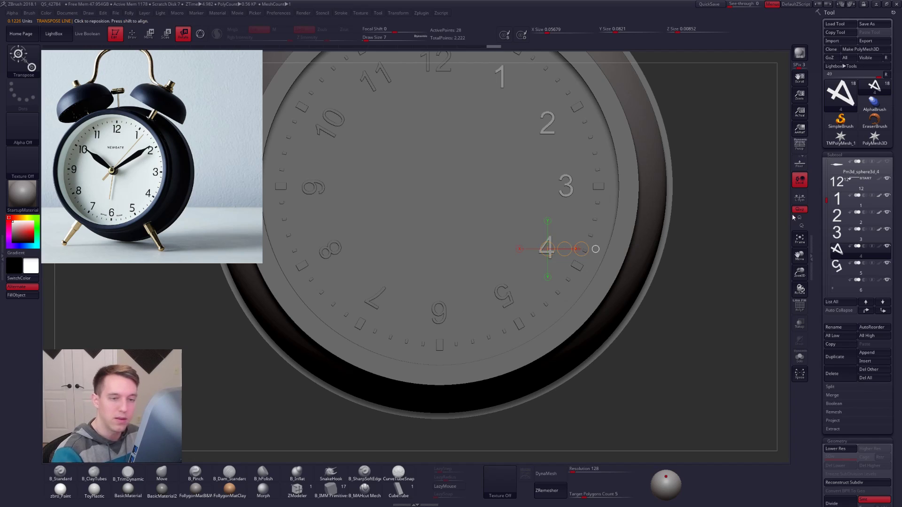
Isolate the numeral 3 with PolyFrame on and try to clear its stray geometry with Del Hidden
left_click(574, 192, "alt")
key("q")
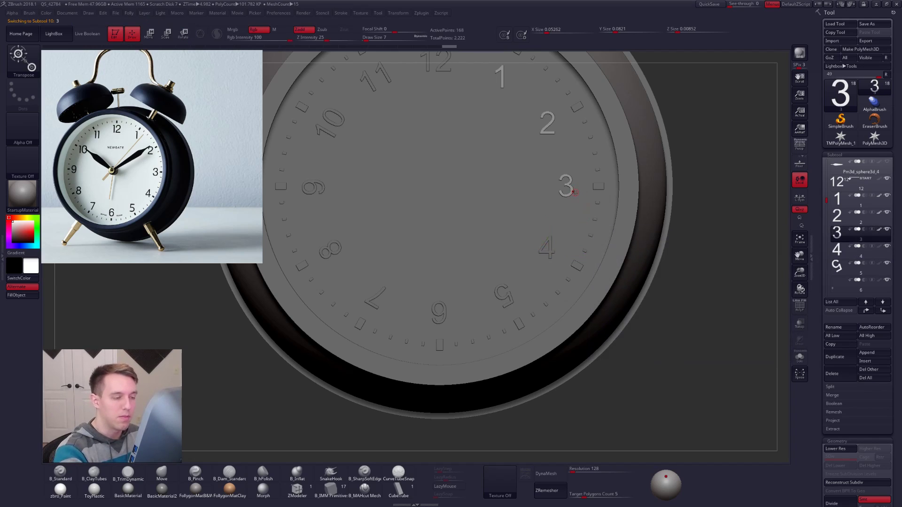
key("shift+f")
key("f")
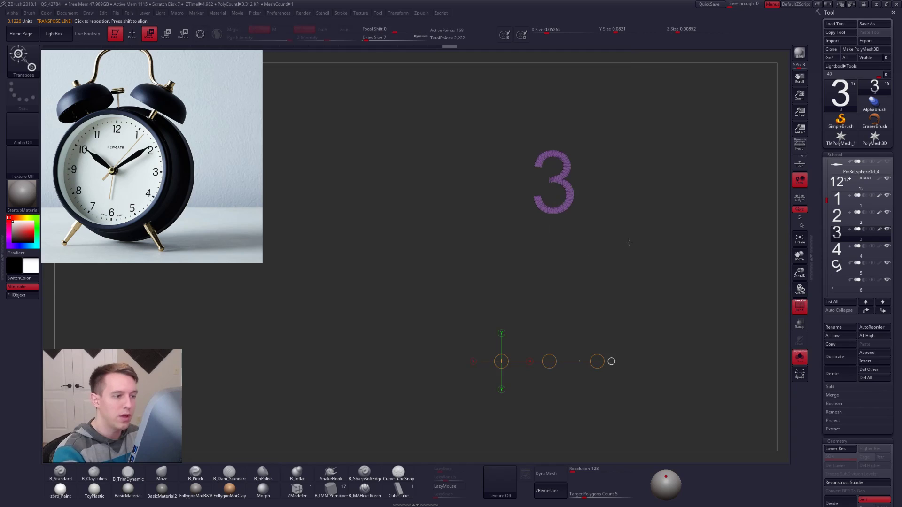
left_click_drag(518, 137, 589, 239, "ctrl+shift")
key("space")
left_click(603, 219)
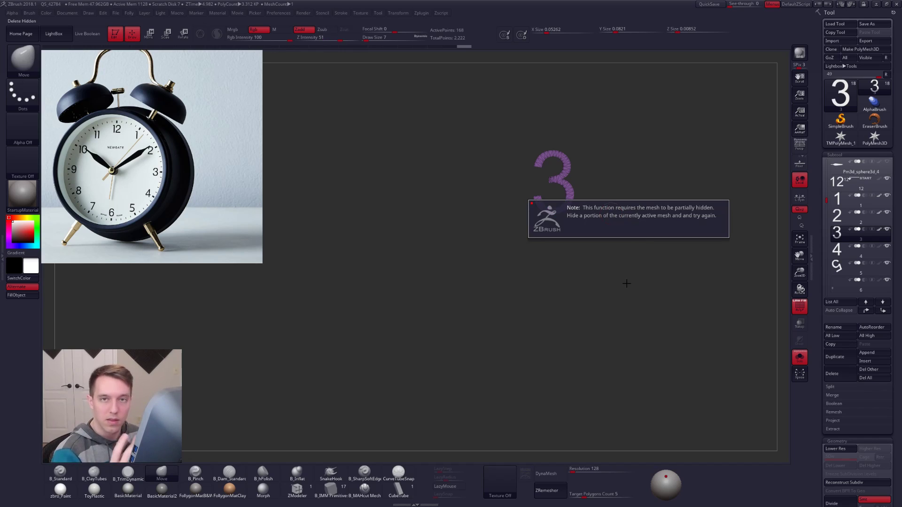
Make the numeral 5 active, rotate it about its own centre so it stands upright, and show the whole clock again
key("Down")
key("Down")
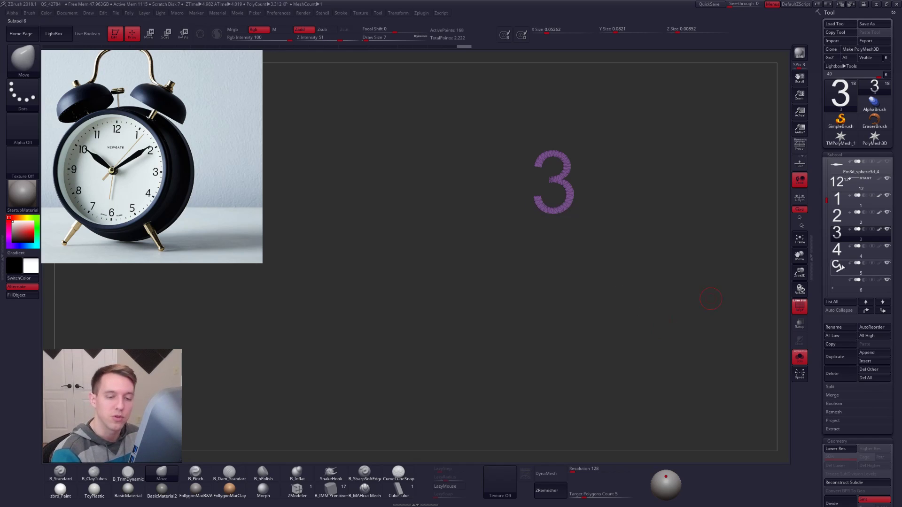
key("r")
mouse_move(567, 249)
left_mouse_down()
mouse_move(630, 210)
mouse_move(604, 245)
mouse_move(657, 250)
mouse_move(561, 245)
mouse_move(649, 245)
left_mouse_up()
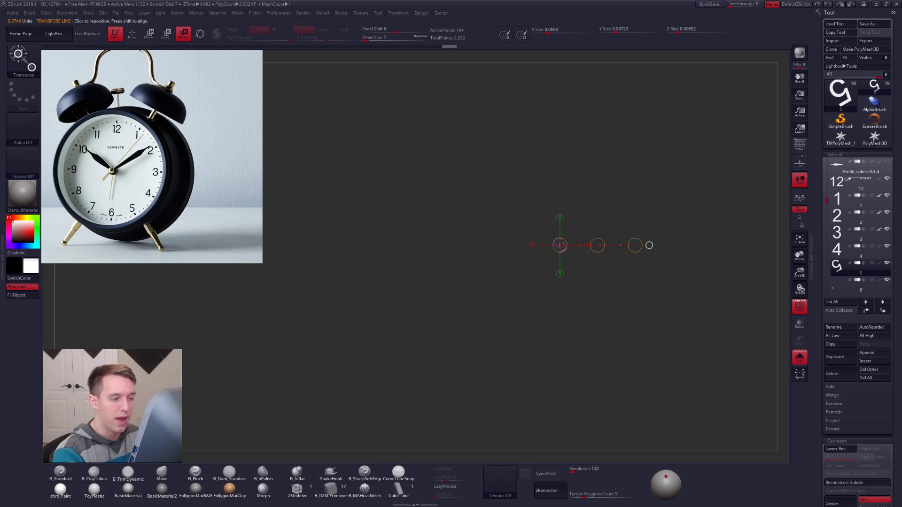
key("ctrl+shift+s")
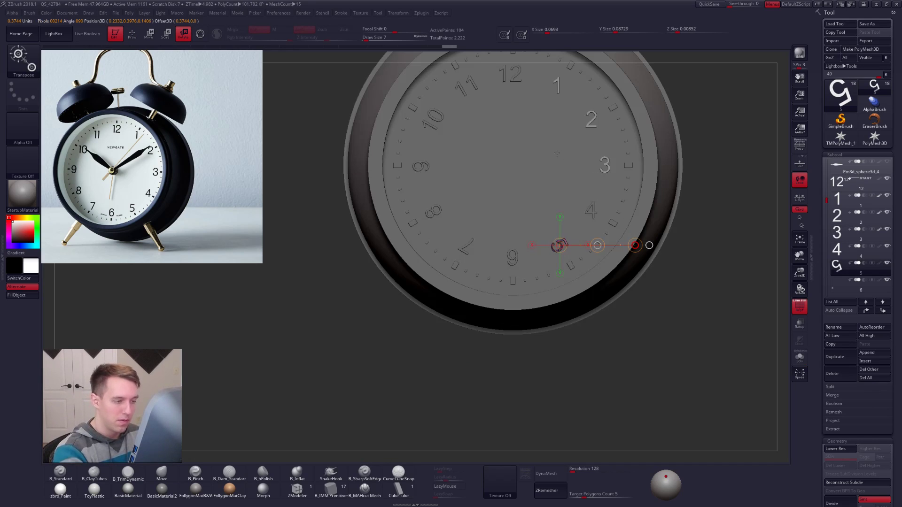
Isolate the numeral 6, keep only its own shape visible and delete its stray geometry with Del Hidden
left_click(841, 281)
left_click_drag(825, 200, 829, 221)
left_click(550, 213)
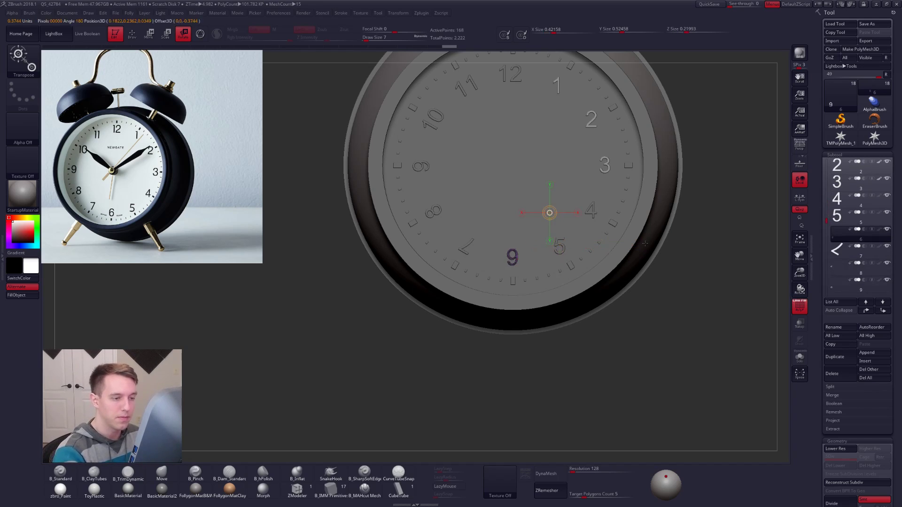
key("ctrl+shift+s")
key("q")
mouse_move(498, 274)
left_mouse_down("ctrl+shift")
mouse_move(527, 247)
mouse_move(616, 257)
left_mouse_up("ctrl+shift")
Show the whole clock with PolyFrame off and rotate the numeral 6 about its own centre so it stands upright
key("r")
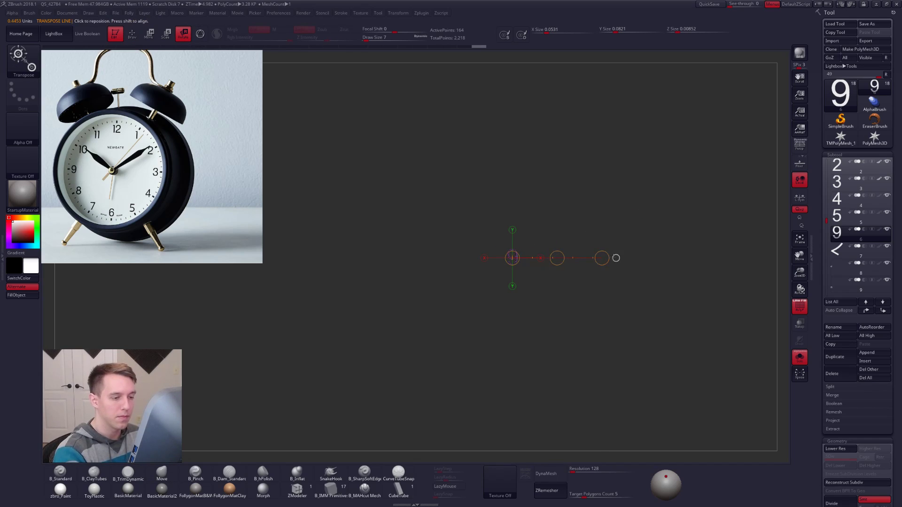
key("shift+f")
key("ctrl+shift+s")
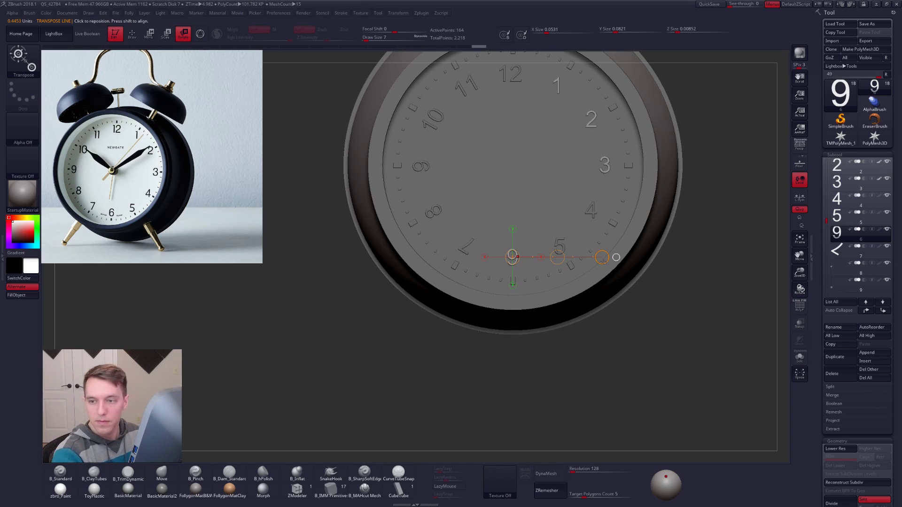
left_click(603, 264)
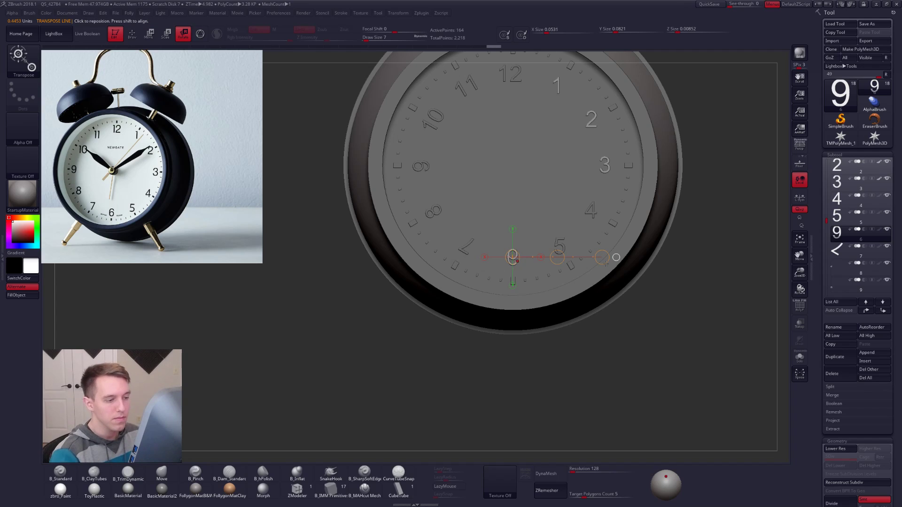
key("ctrl")
key("ctrl+z")
key("ctrl+z")
mouse_move(602, 257)
left_mouse_down("shift")
mouse_move(597, 274)
mouse_move(482, 367)
mouse_move(498, 370)
left_mouse_up("shift")
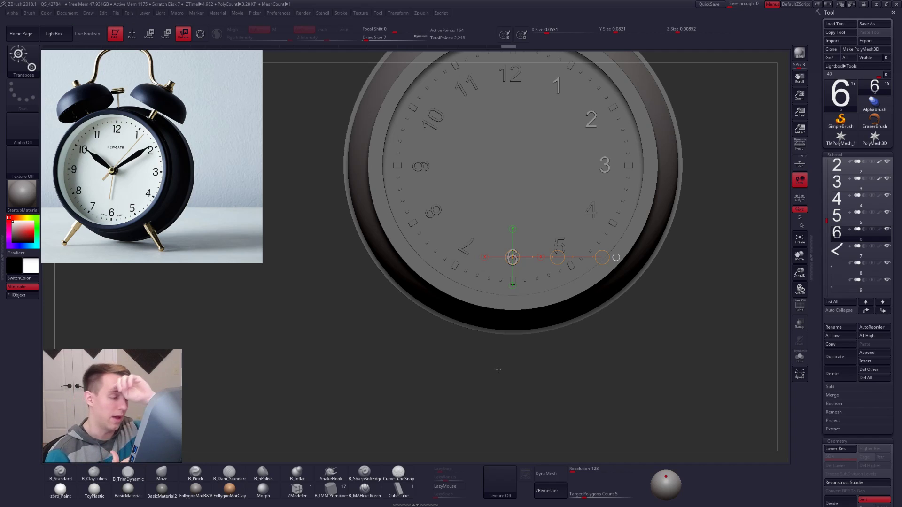
Make the numeral 7 active and rotate it about its own centre so it stands upright
left_click(841, 251)
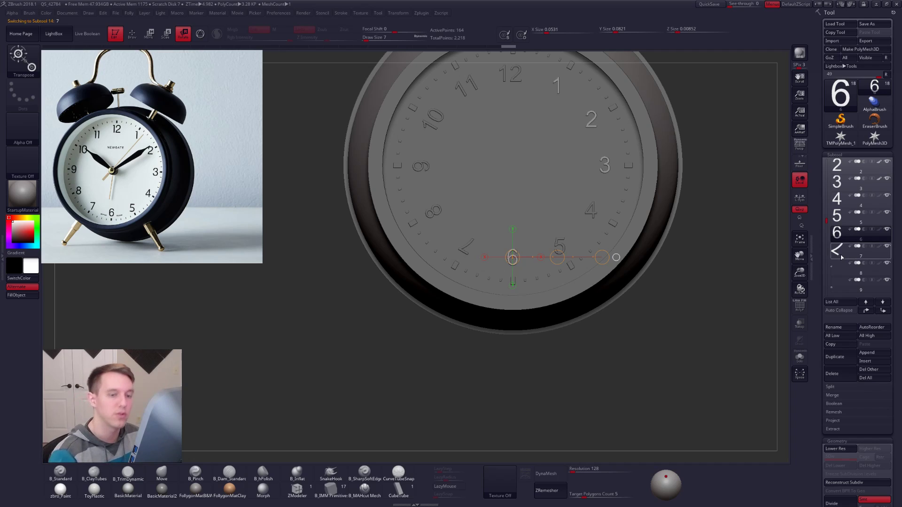
left_click(616, 257)
left_click(493, 246)
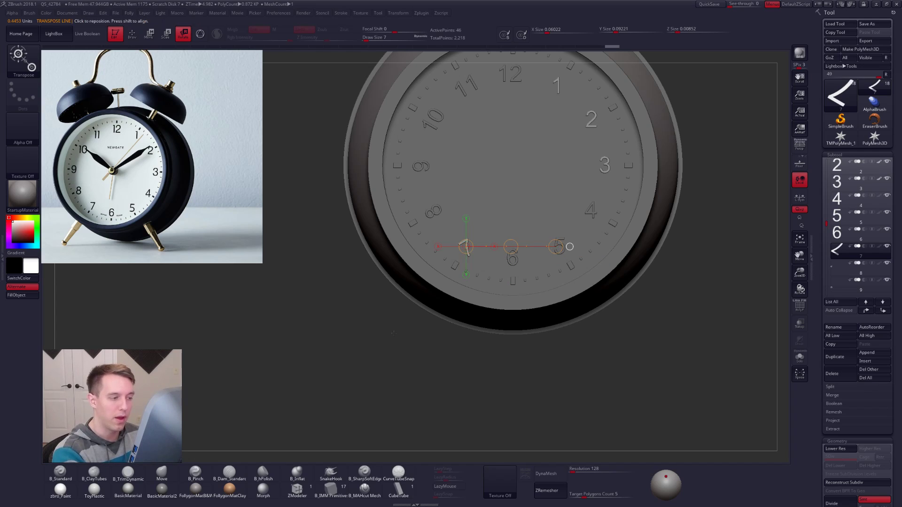
left_click_drag(548, 270, 541, 279)
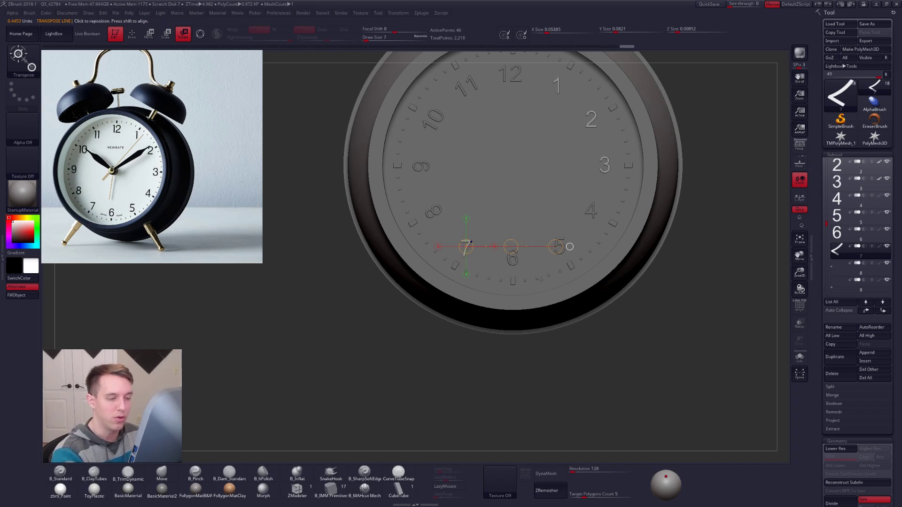
Isolate the numeral 8, keep only its own shape visible and delete its stray geometry with Del Hidden
key("Down")
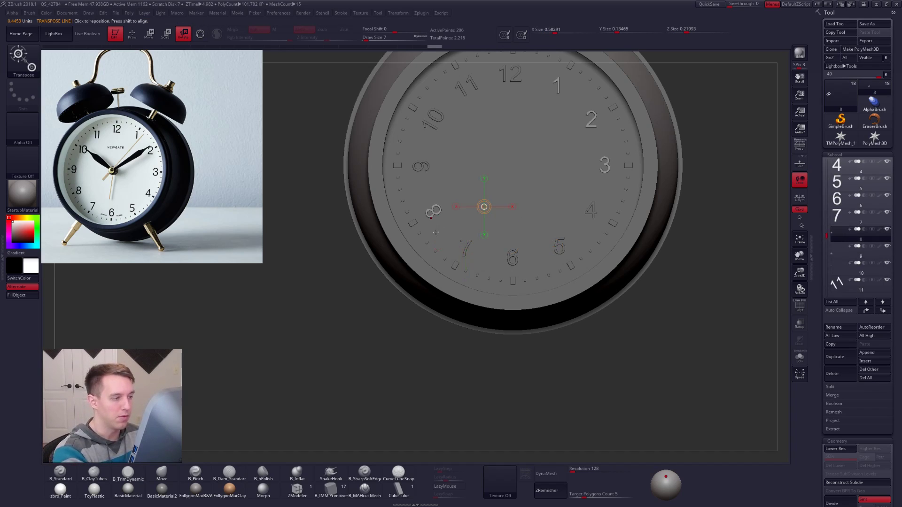
key("shift+s")
left_click_drag(419, 225, 450, 201, "ctrl+shift")
key("f")
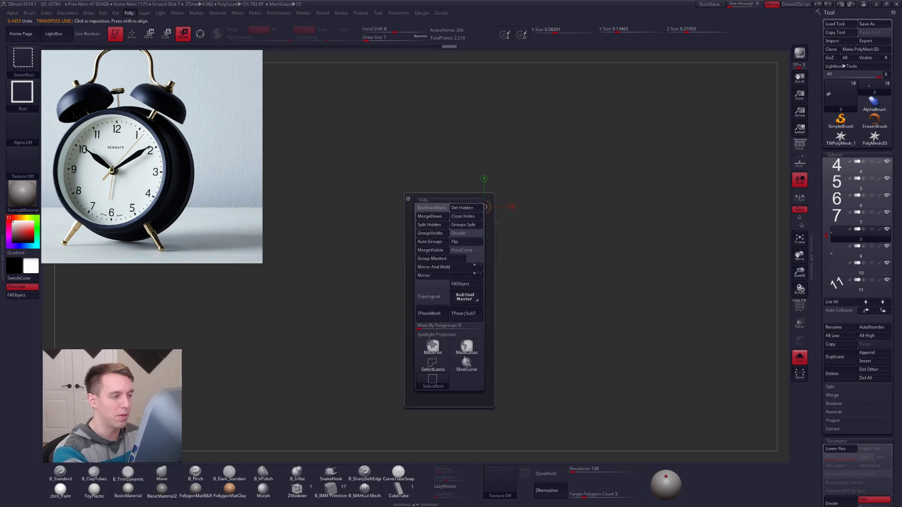
left_click(461, 207)
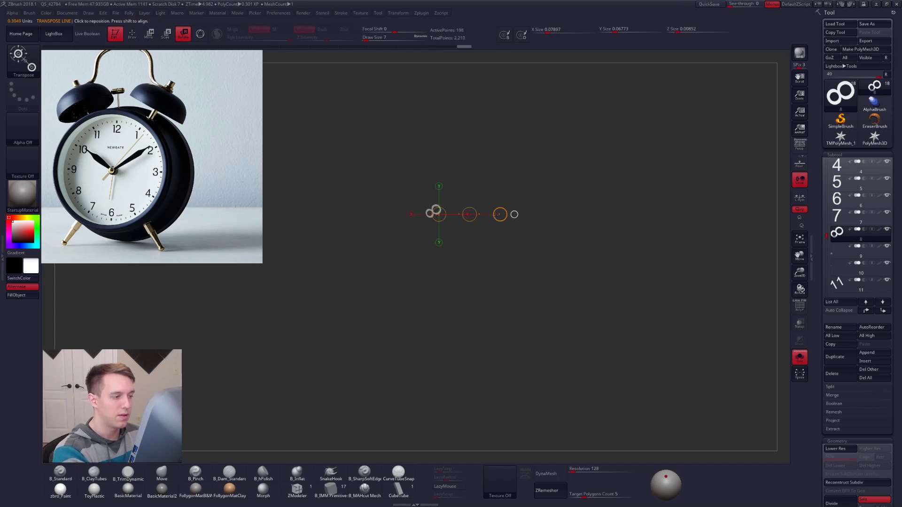
Rotate the numeral 8 about its own centre so it stands upright, and show the whole clock again
key("q")
key("f")
mouse_move(579, 353)
left_mouse_down()
mouse_move(417, 156)
mouse_move(416, 113)
mouse_move(446, 263)
mouse_move(458, 230)
mouse_move(503, 283)
left_mouse_up()
key("r")
mouse_move(464, 236)
left_mouse_down()
mouse_move(580, 234)
mouse_move(537, 235)
mouse_move(436, 285)
left_mouse_up()
key("alt+s")
Isolate the numeral 9, keep only its own shape visible and delete its stray geometry with Del Hidden
left_click(840, 256)
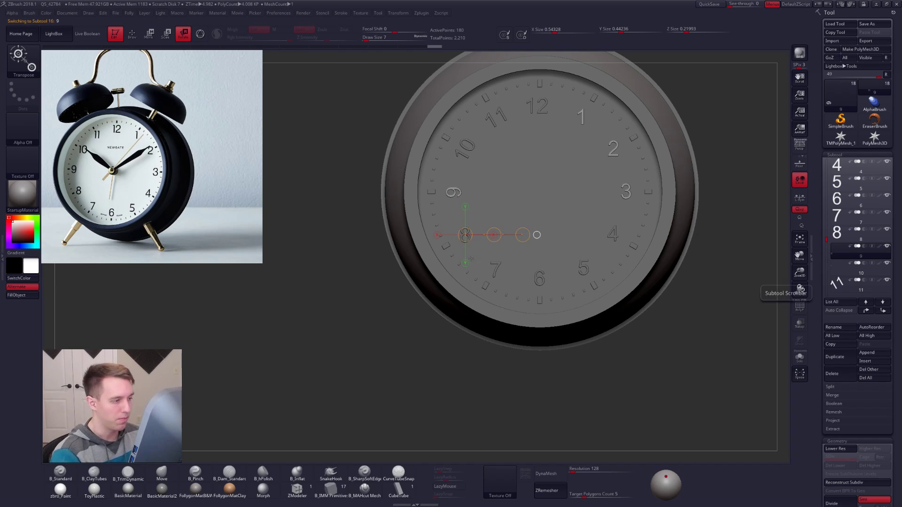
key("alt+s")
key("q")
mouse_move(438, 205)
left_mouse_down("ctrl+shift")
mouse_move(468, 194)
mouse_move(468, 181)
mouse_move(518, 193)
left_mouse_up("ctrl+shift")
key("alt+f")
left_click(523, 202)
Rotate the numeral 9 about its own centre so it stands upright, and show the whole clock again
key("r")
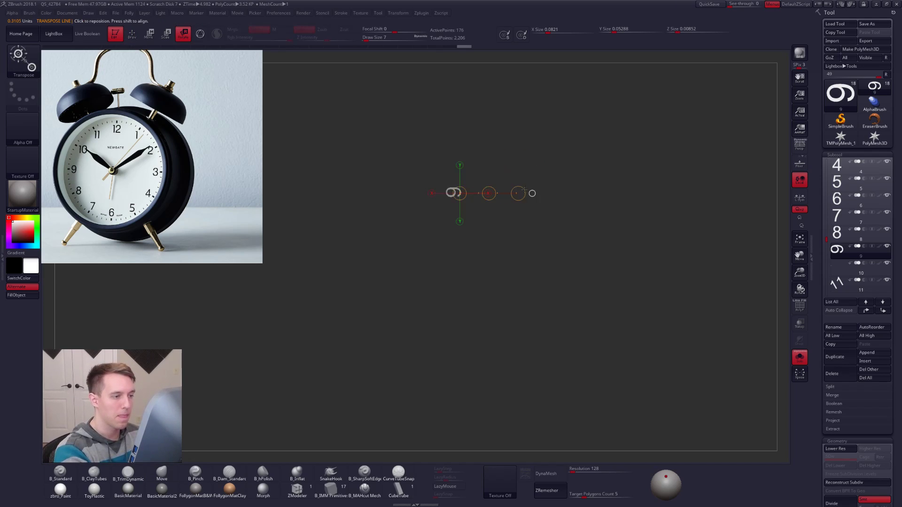
left_click_drag(453, 192, 434, 263)
key("alt+s")
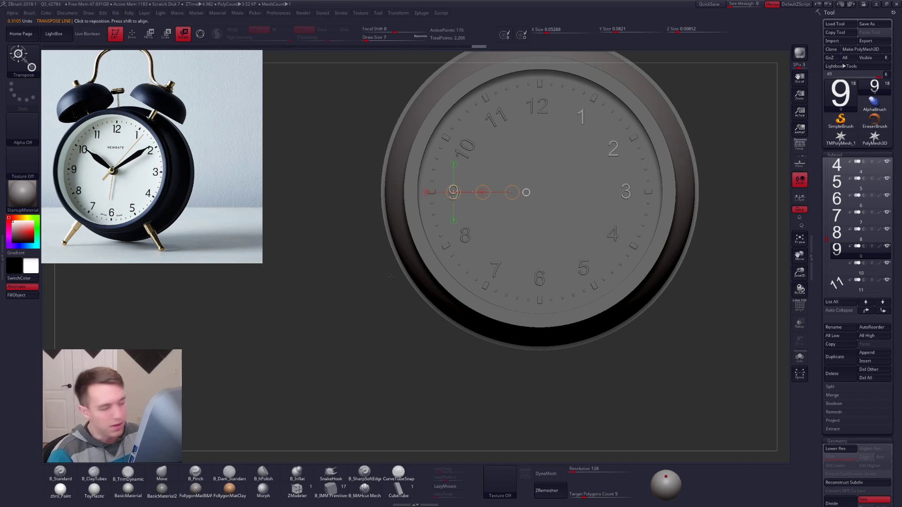
Make the numeral 10 active and isolate it in Solo mode
left_click(460, 191, "alt")
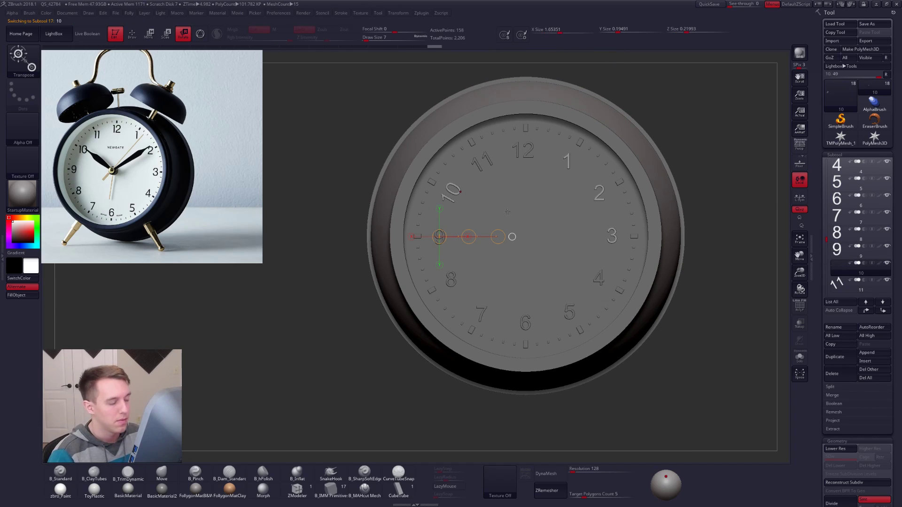
left_click(597, 201)
key("q")
key("alt+s")
key("alt+s")
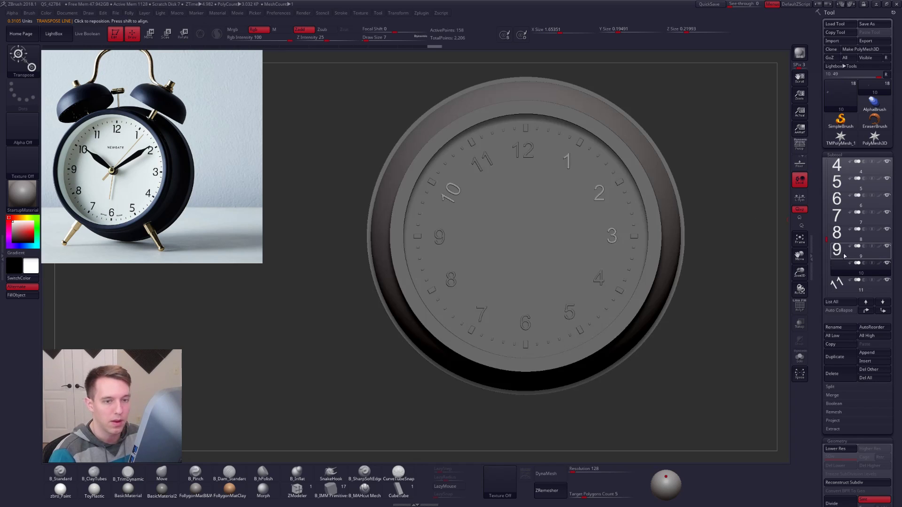
key("w")
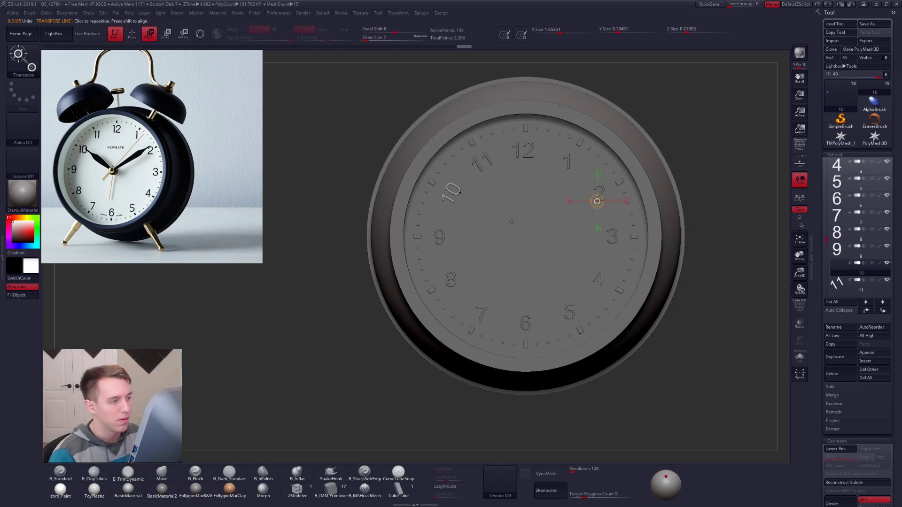
key("alt+s")
key("q")
Delete the numeral 10's stray geometry with Del Hidden and rotate the numeral upright about its own centre, with the whole clock shown again
mouse_move(435, 210)
left_mouse_down("ctrl+shift")
mouse_move(470, 180)
mouse_move(481, 196)
mouse_move(529, 193)
mouse_move(454, 193)
mouse_move(523, 193)
mouse_move(512, 220)
left_mouse_up("ctrl+shift")
key("space")
left_click(507, 201)
key("r")
key("alt+s")
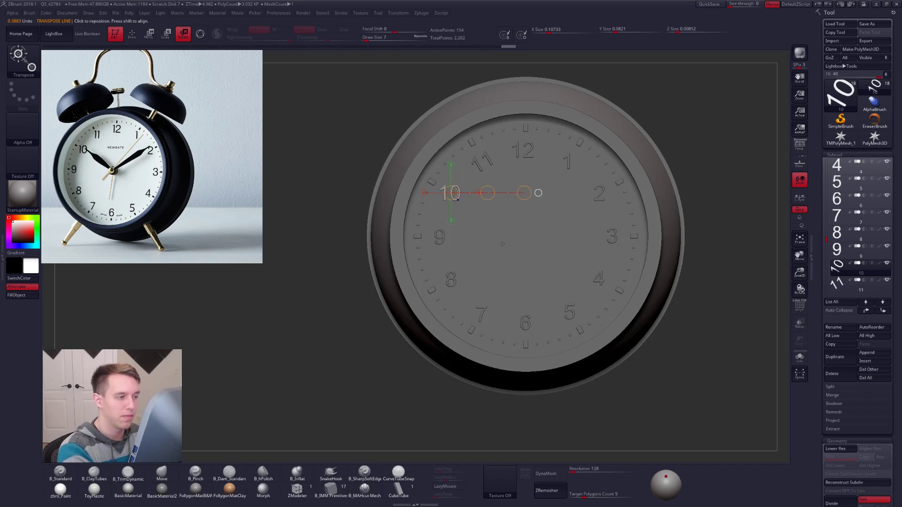
Rotate the numeral 11 about its own centre so it stands upright, and show the clock hands again
left_click(841, 282)
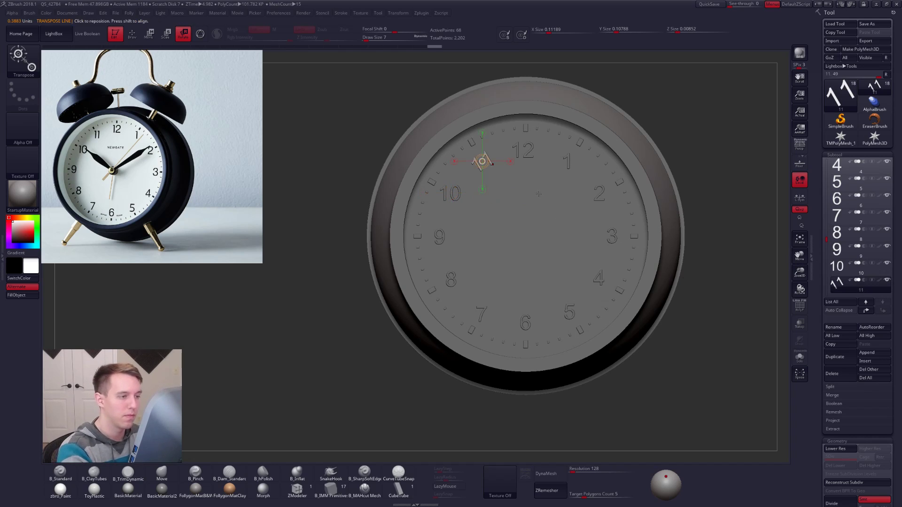
left_click_drag(482, 161, 569, 161, "shift")
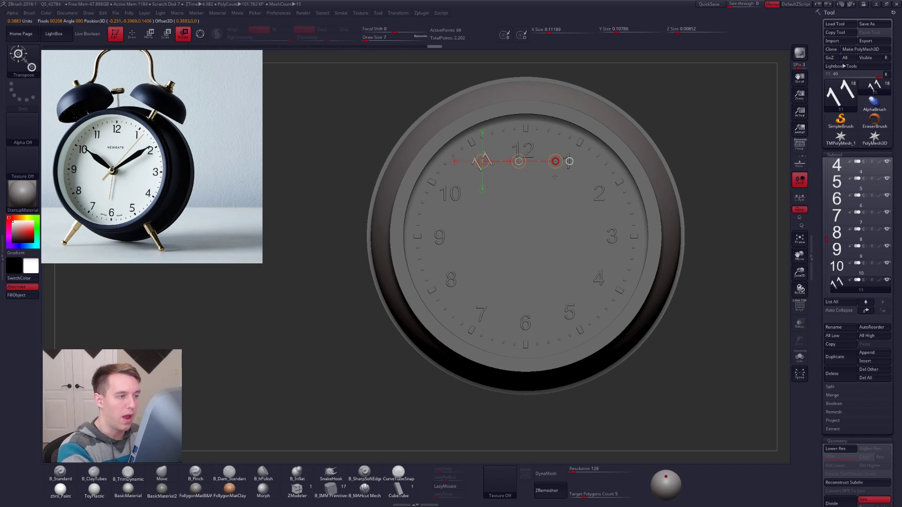
key("q")
left_click_drag(737, 421, 712, 398, "alt")
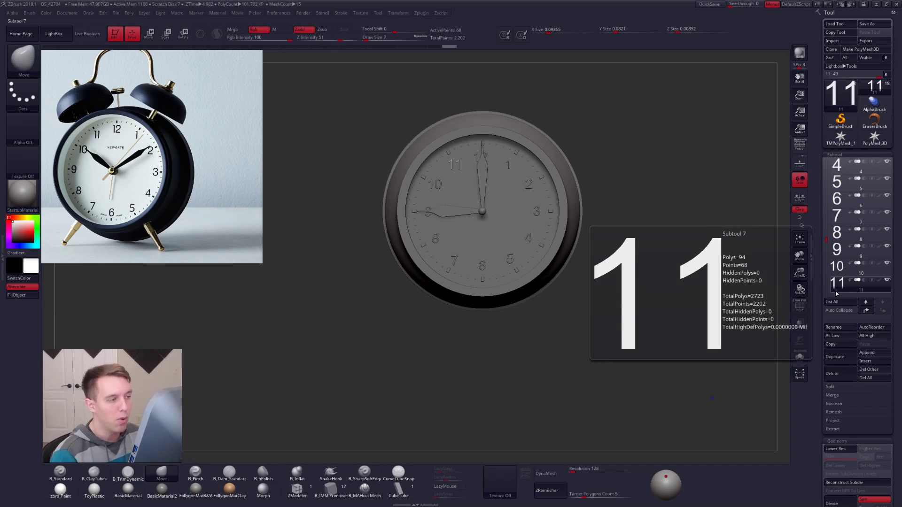
Merge the numerals 1 to 11 into the numeral 12's subtool with repeated MergeDown operations
scroll(828, 221, "up", 5)
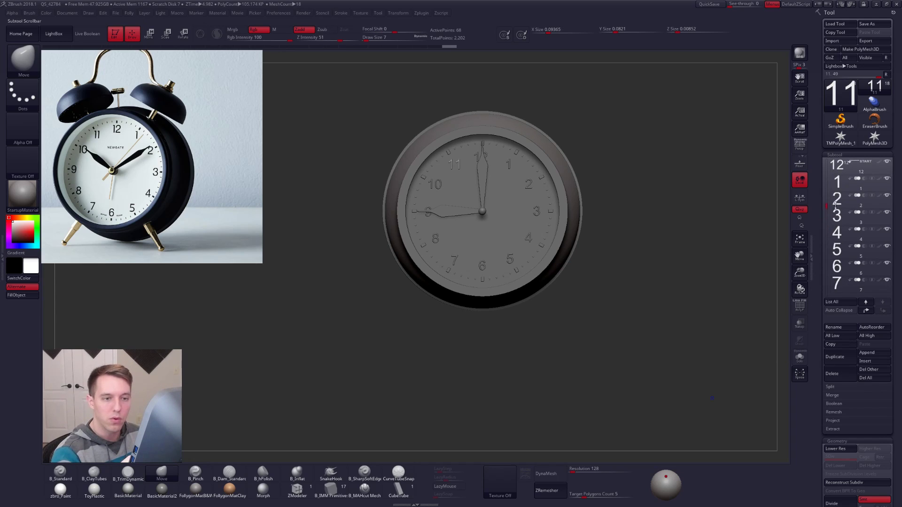
left_click(839, 182)
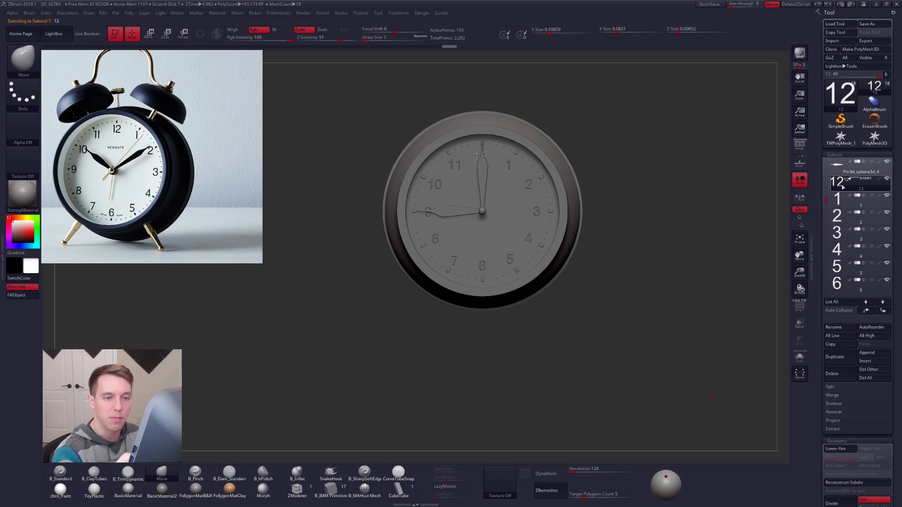
left_click(833, 395)
left_click(841, 407)
left_click(805, 420)
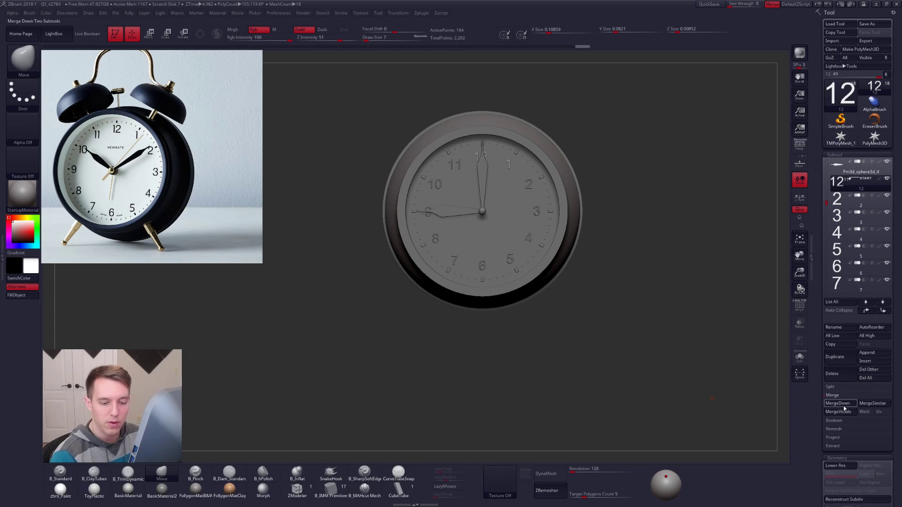
left_click(833, 404)
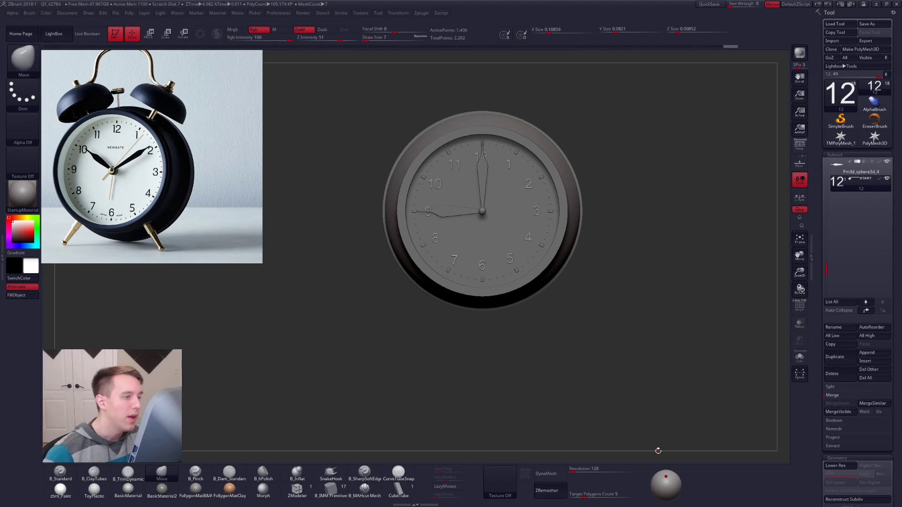
Fill the merged numerals with black and the zbro_Paint material in Mrgb mode
right_click_drag(498, 273, 512, 242, "ctrl")
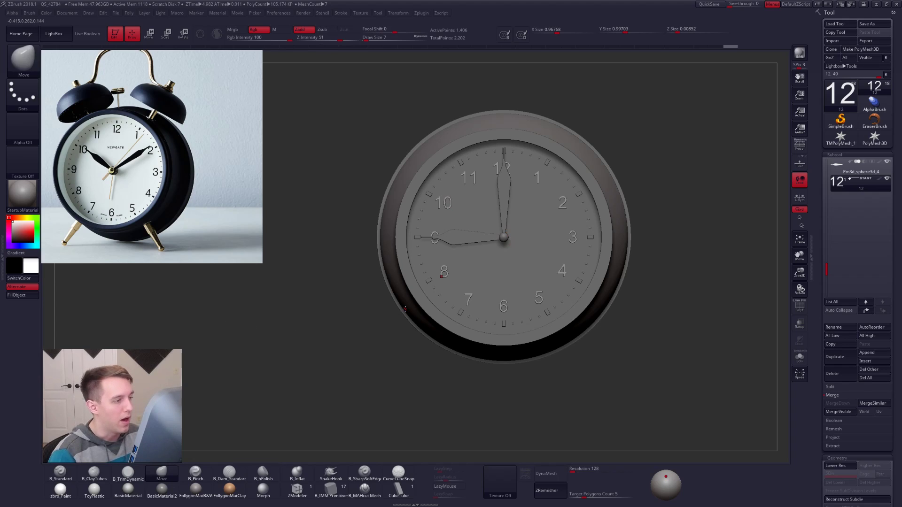
key("1")
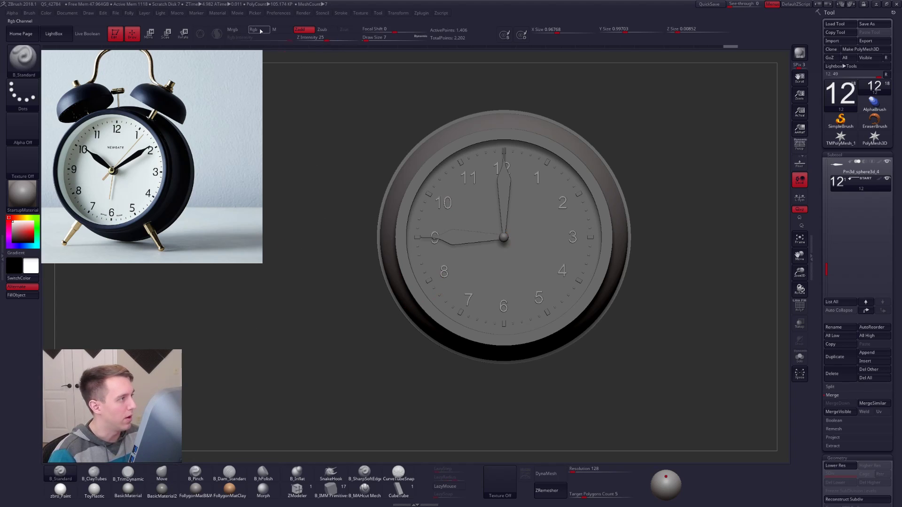
left_click(238, 31)
left_click(61, 490)
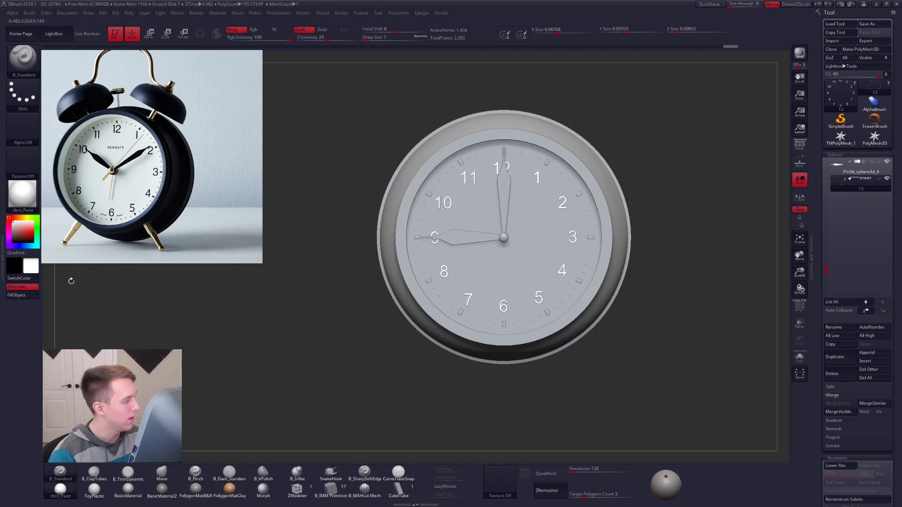
key("v")
left_click(19, 295)
key("v")
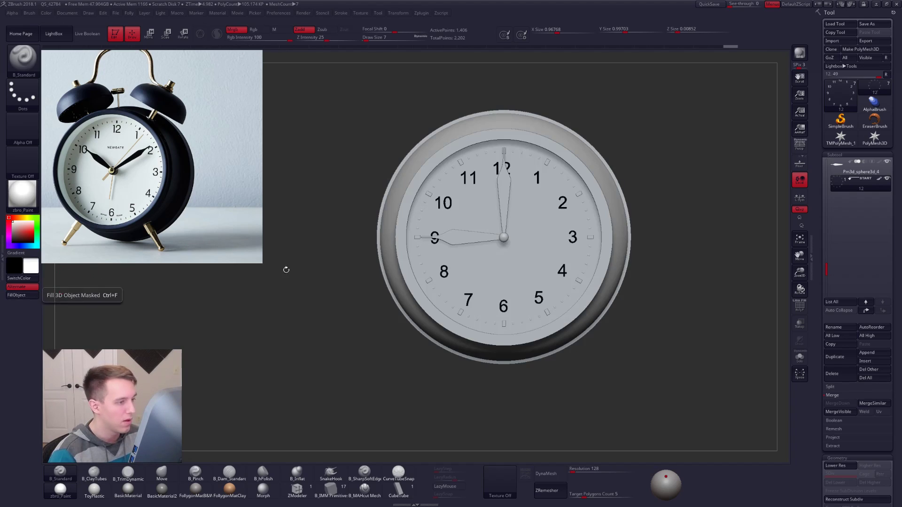
Fill the rectangular hour markers and the small minute ticks around the dial with black
left_click(580, 195, "alt")
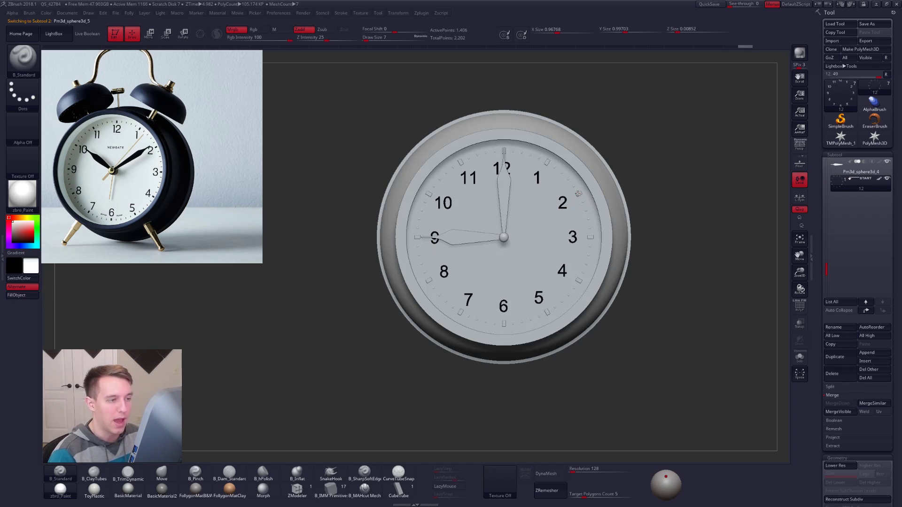
key("v")
left_click(19, 295)
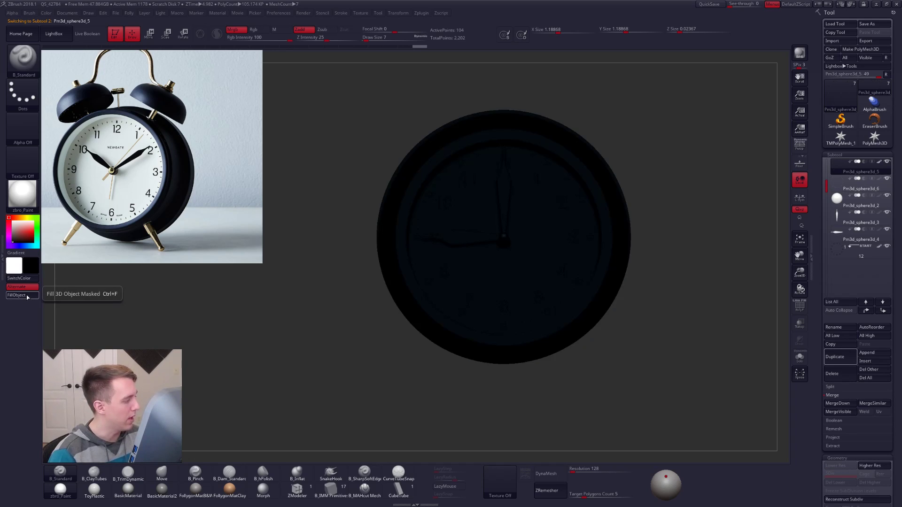
key("v")
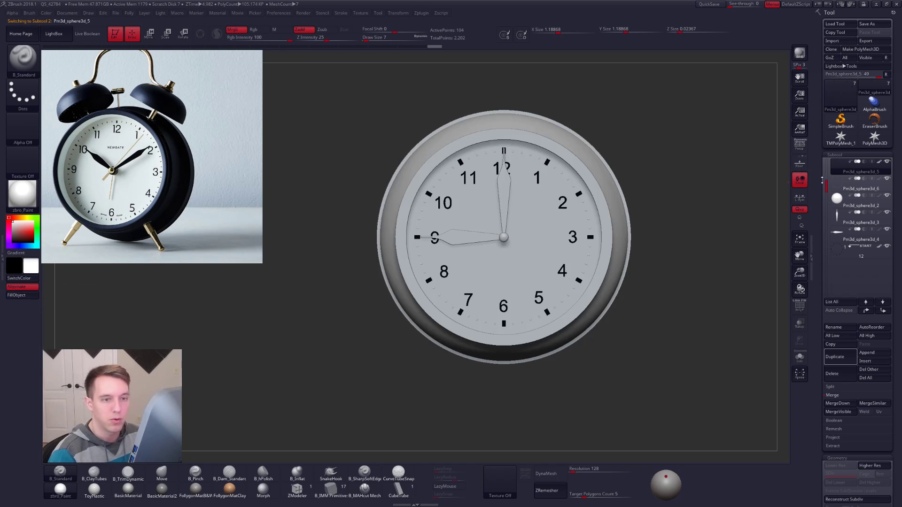
left_click(416, 232, "alt")
key("v")
left_click(18, 295)
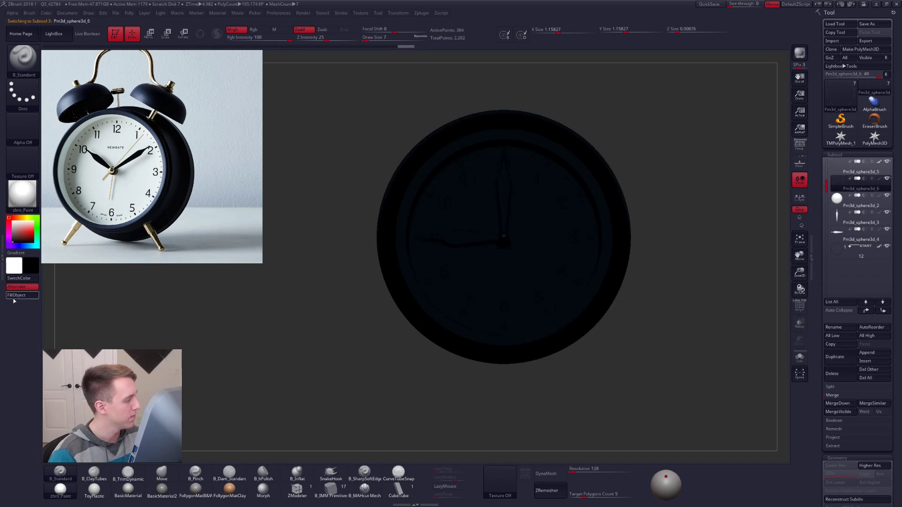
key("v")
Fill the clock's minute hand and hour hand subtools with black
left_click_drag(681, 296, 582, 299)
right_click_drag(582, 299, 519, 275, "alt")
left_click(554, 277, "alt")
left_click(475, 213, "alt")
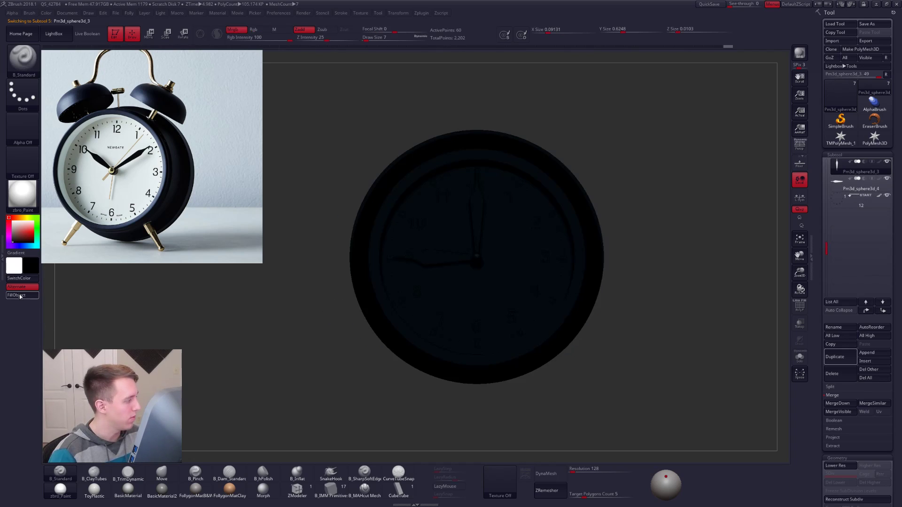
left_click(427, 258, "alt")
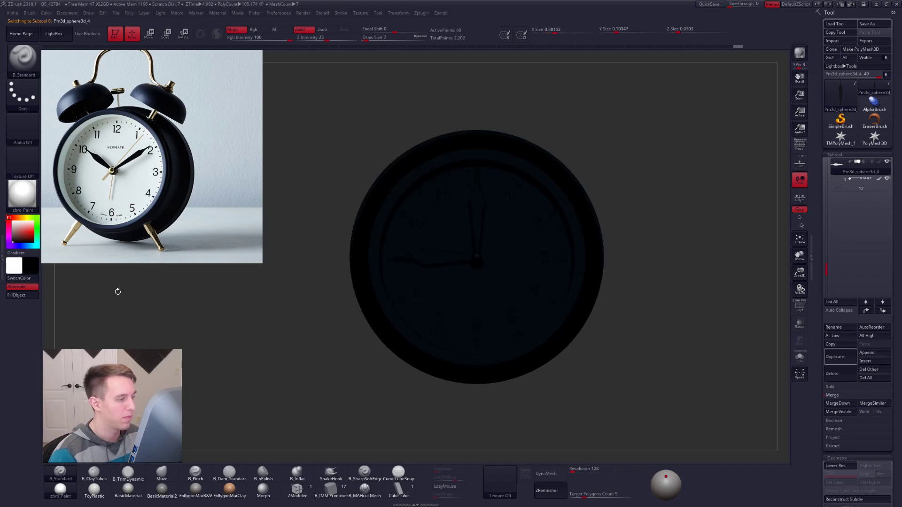
right_click_drag(464, 271, 508, 267)
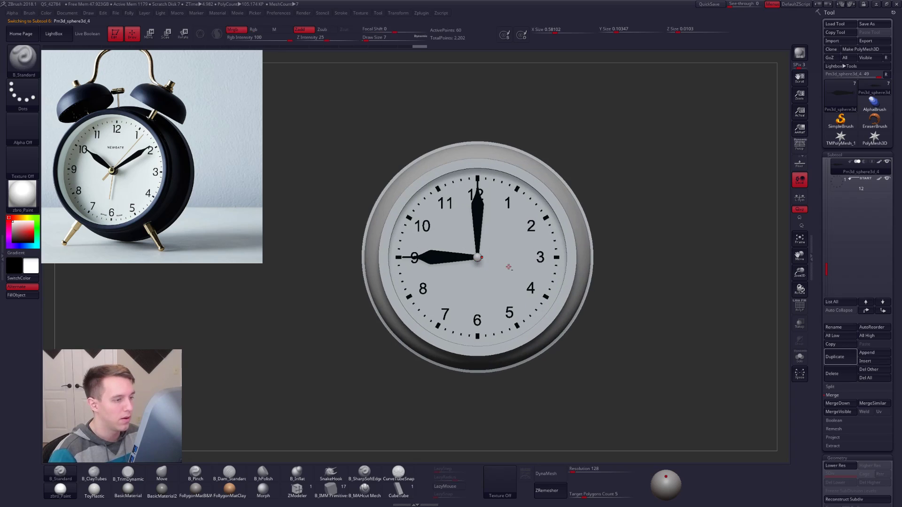
Select the clock body subtool, isolate it at its lowest subdivision level, and check its polygroups
left_click(508, 267, "alt")
right_click_drag(546, 290, 501, 251)
key("shift+d")
key("shift+s")
key("shift+f")
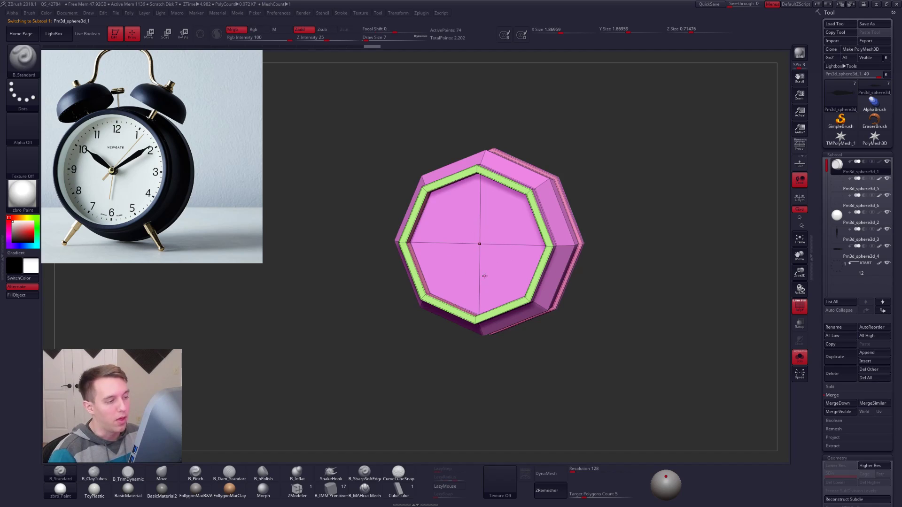
key("shift+f")
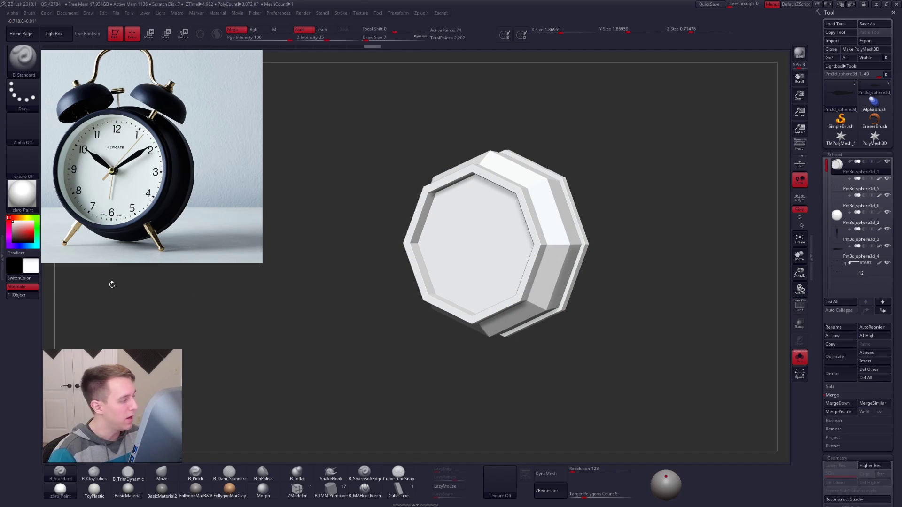
Fill the isolated clock body with black and bring the other clock parts back into view
left_click(19, 278)
left_click(22, 297)
key("shift+f")
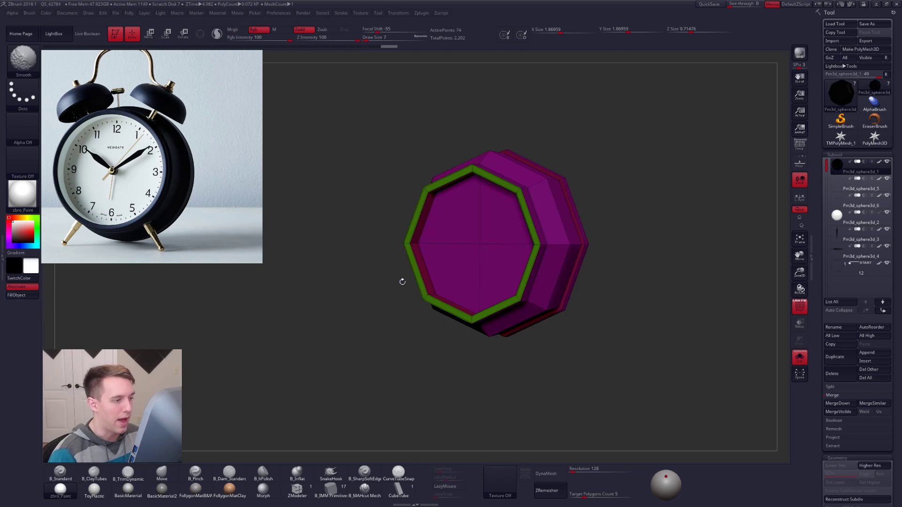
left_click_drag(398, 277, 485, 263, "shift")
key("f")
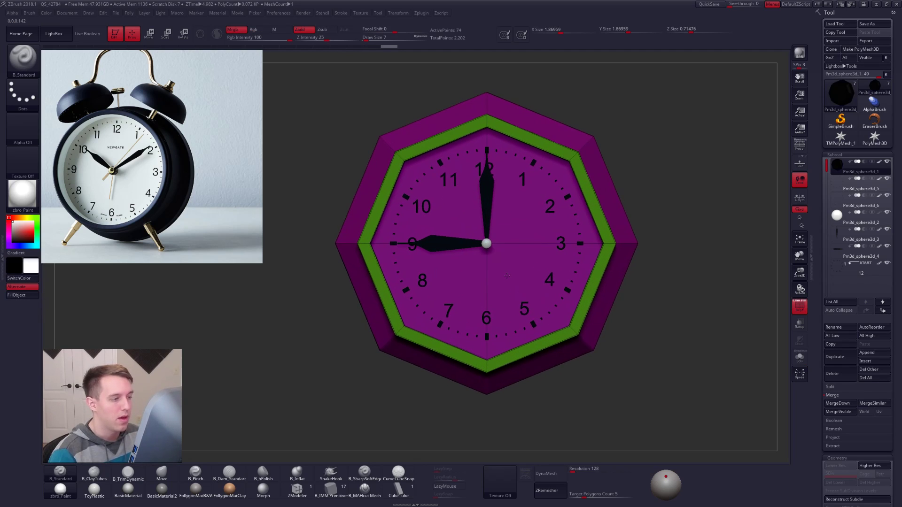
Leave only the purple polygroup of dial face and outer body visible and run Auto Groups on it
mouse_move(508, 271)
right_mouse_down()
mouse_move(540, 271)
mouse_move(522, 271)
right_mouse_up()
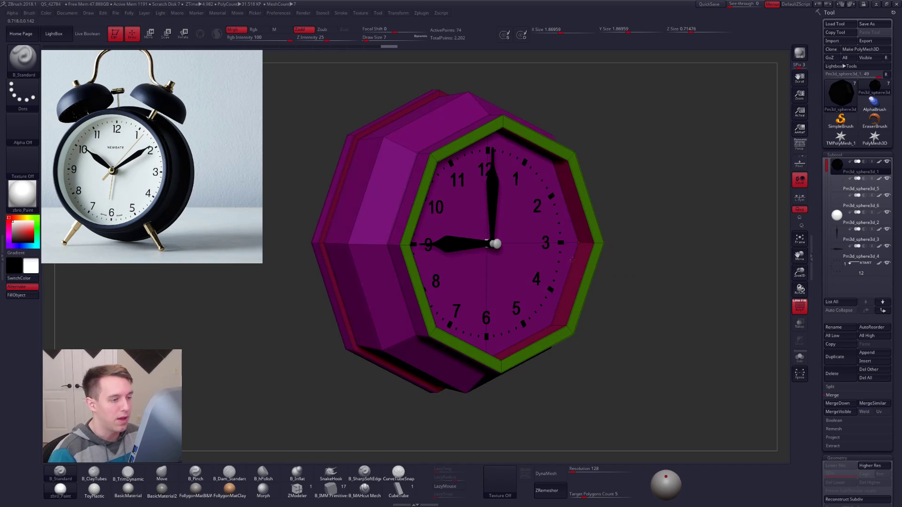
left_click(596, 246, "ctrl+shift")
key("b")
key("m")
key("v")
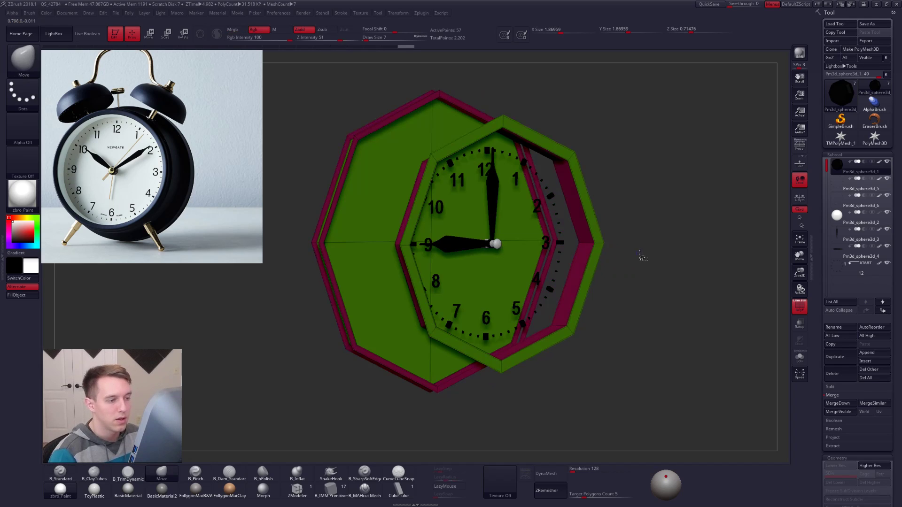
left_click(637, 253, "ctrl+shift")
right_click(637, 234)
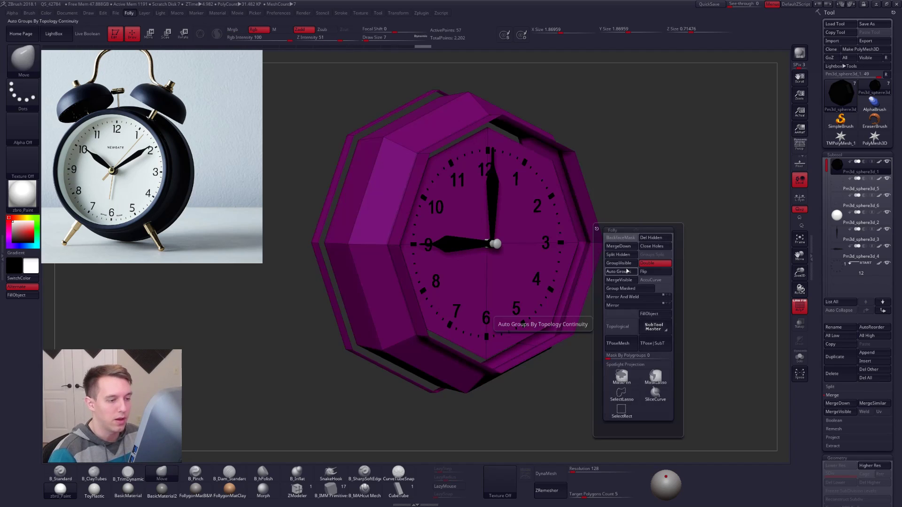
key("shift+f")
Isolate the dial face polygroup, fill it with white, and reveal the rest of the clock body
key("alt+s")
left_click(489, 246, "ctrl+shift")
left_click(604, 255, "ctrl+shift")
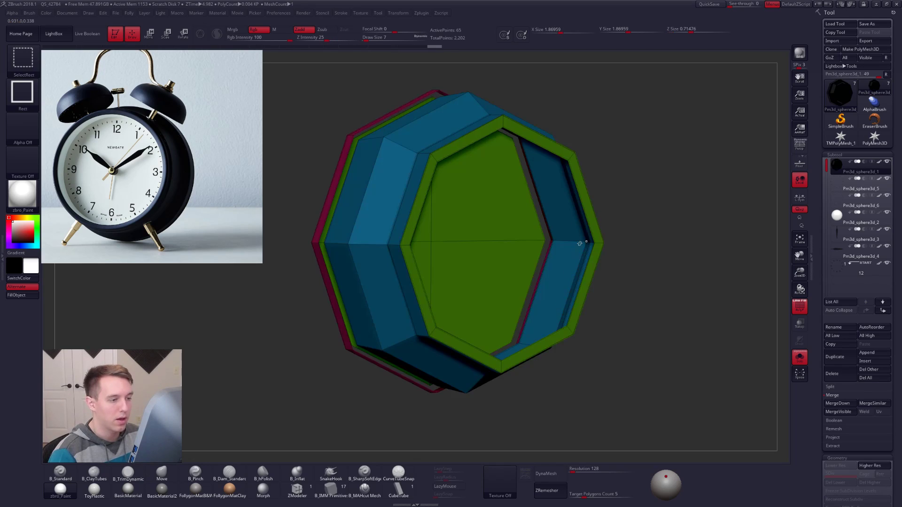
right_click_drag(593, 252, 586, 247, "ctrl")
left_click_drag(618, 261, 598, 262)
key("shift+f")
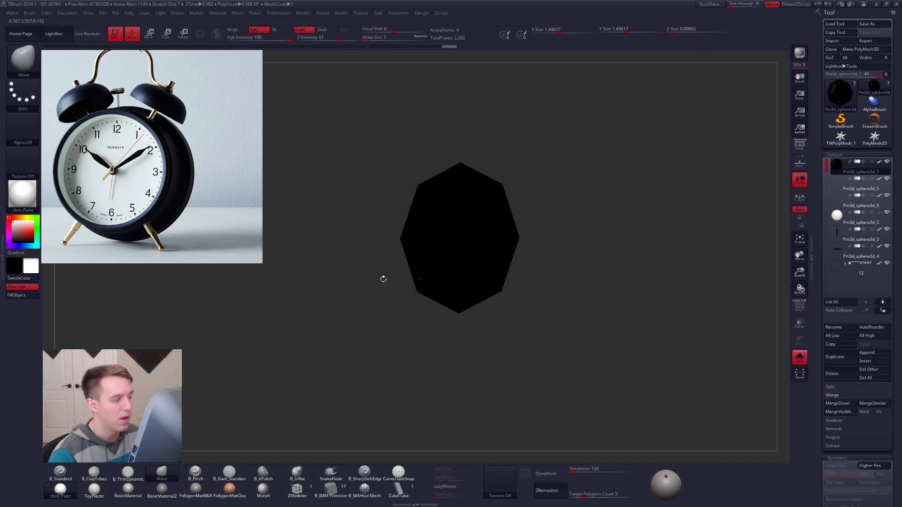
left_click(16, 295)
left_click(543, 282, "ctrl+shift")
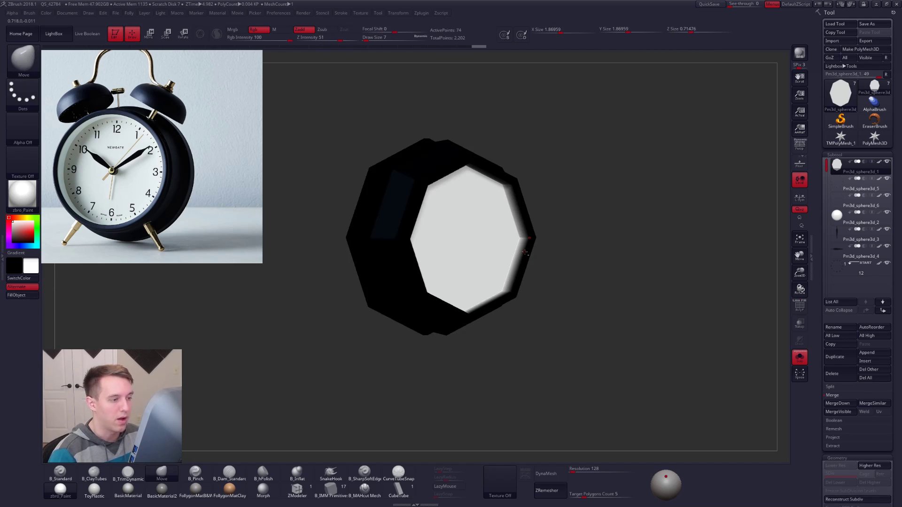
Return the clock body to its highest subdivision level and fill the whole body with white
key("ctrl+z")
key("ctrl+d")
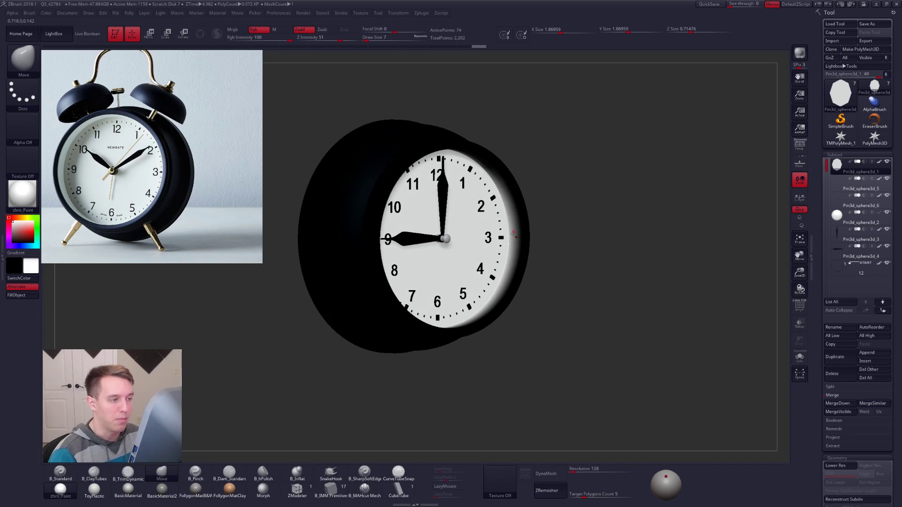
key("ctrl+shift+f")
key("ctrl+shift+f")
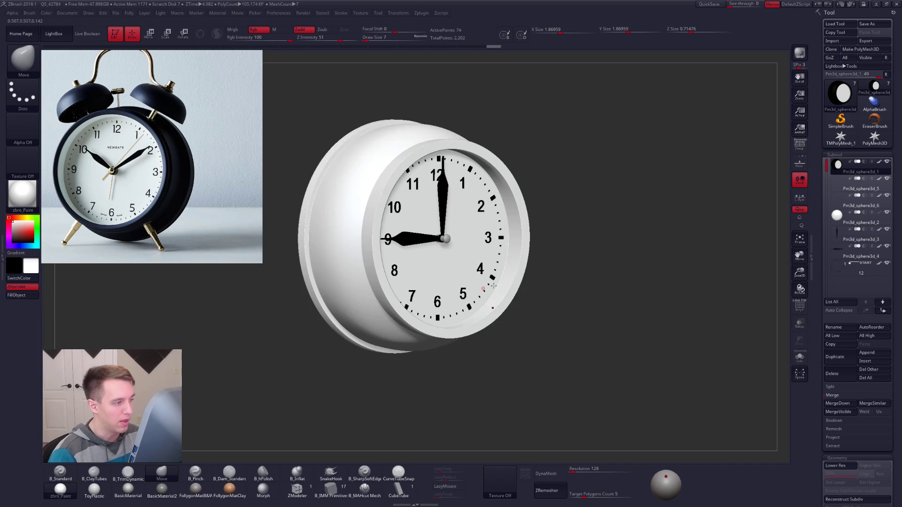
Try painting black on the dial's inner wall beside the 3 with the body at its lowest subdivision level
right_click_drag(478, 255, 528, 286)
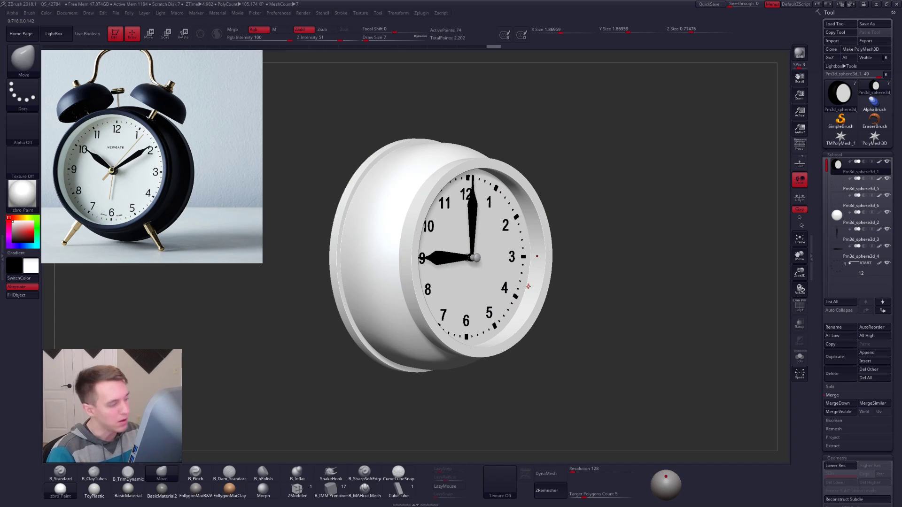
key("shift")
key("shift+d")
right_click_drag(533, 283, 161, 275, "ctrl")
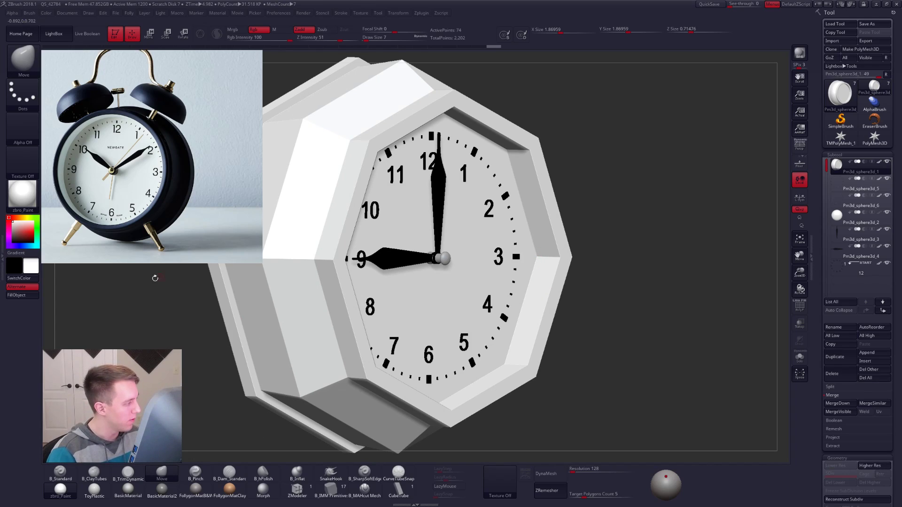
key("v")
key("space")
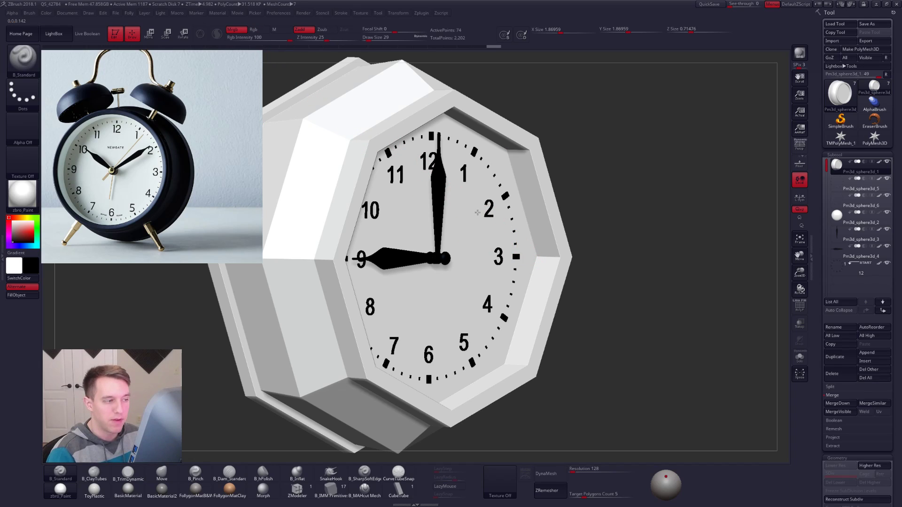
left_click(530, 256)
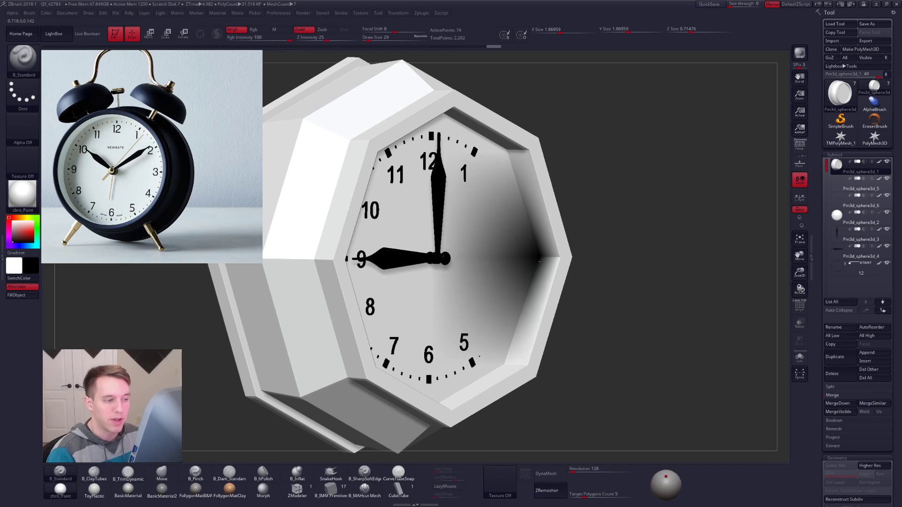
key("ctrl+d")
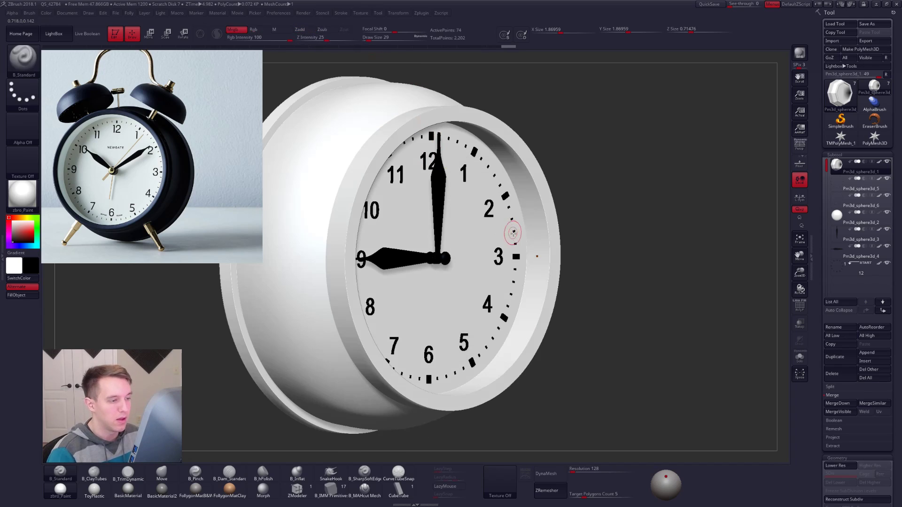
key("shift+d")
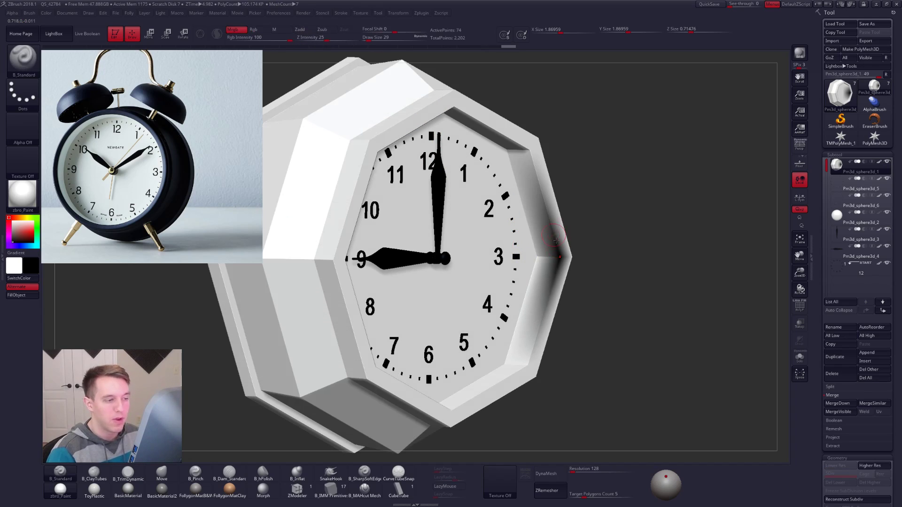
Undo the black paint on the inner wall and return the body to its highest subdivision level
right_click_drag(489, 306, 483, 279, "alt")
key("ctrl+z")
key("d")
key("alt+s")
Hide the outer body and front rim polygroups at the lowest subdivision level and run Auto Groups on the remaining faces
right_click_drag(529, 316, 534, 258, "shift")
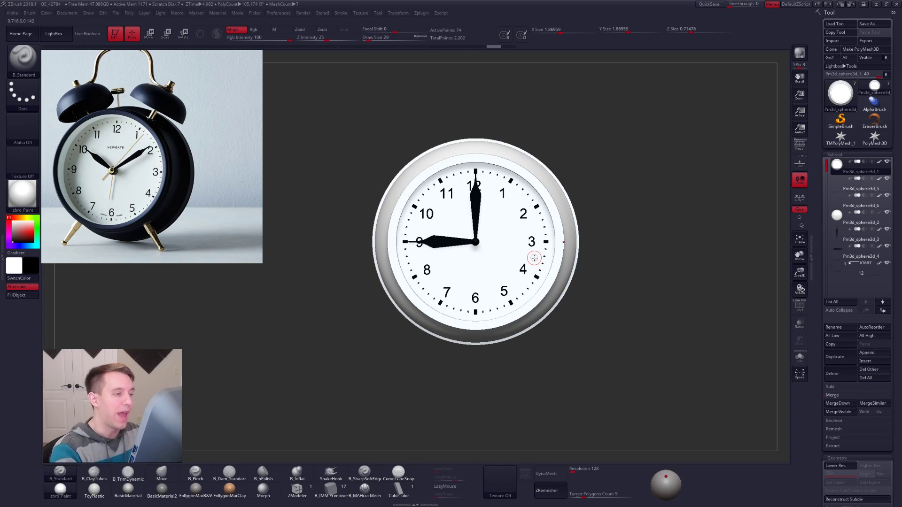
right_click_drag(487, 295, 497, 282, "ctrl")
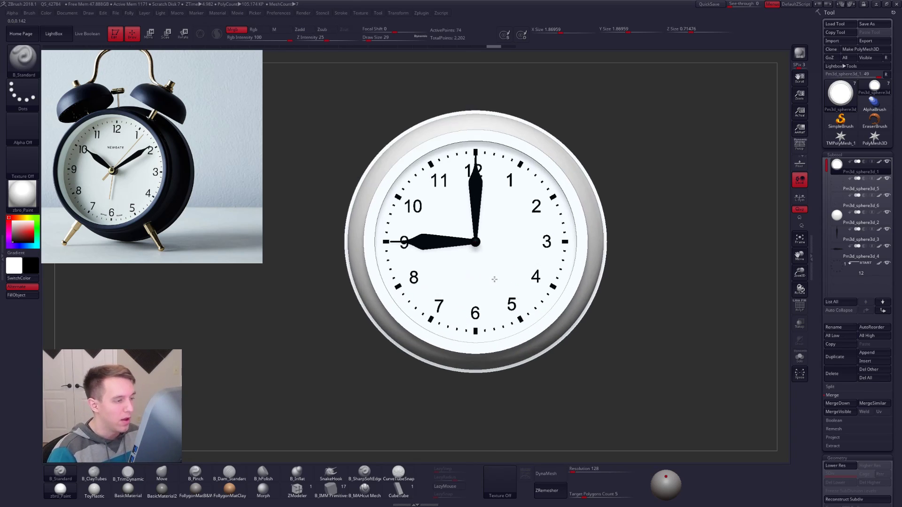
mouse_move(575, 275)
right_mouse_down()
mouse_move(595, 257)
mouse_move(584, 253)
mouse_move(605, 249)
mouse_move(597, 245)
mouse_move(645, 266)
right_mouse_up()
key("shift+d")
key("shift+f")
key("ctrl+shift+space")
left_click(599, 243, "ctrl+shift")
left_click_drag(645, 267, 647, 280, "ctrl+shift")
key("ctrl+shift+space")
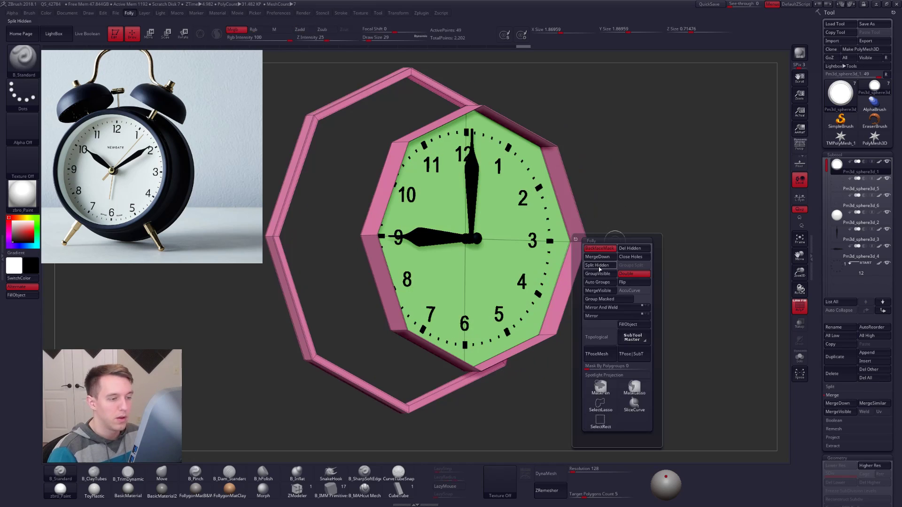
left_click(600, 278)
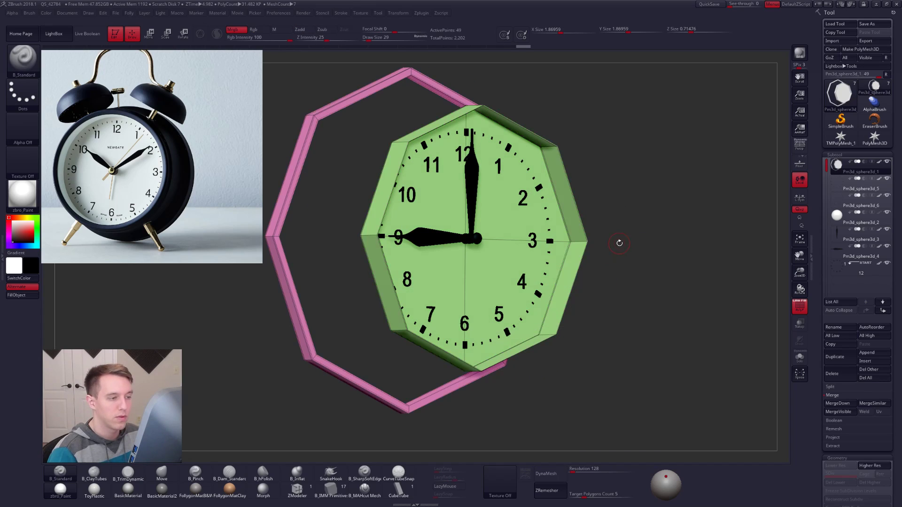
Combine everything except the dial face and inner wall into one polygroup and reveal the whole body
left_click(616, 242, "ctrl+shift")
key("alt+s")
left_click(471, 238, "ctrl+shift")
mouse_move(627, 267)
right_mouse_down("alt")
mouse_move(608, 258)
mouse_move(620, 273)
right_mouse_up("alt")
left_click_drag(622, 275, 629, 285, "ctrl+shift")
key("shift+f")
left_click(598, 252, "ctrl+shift")
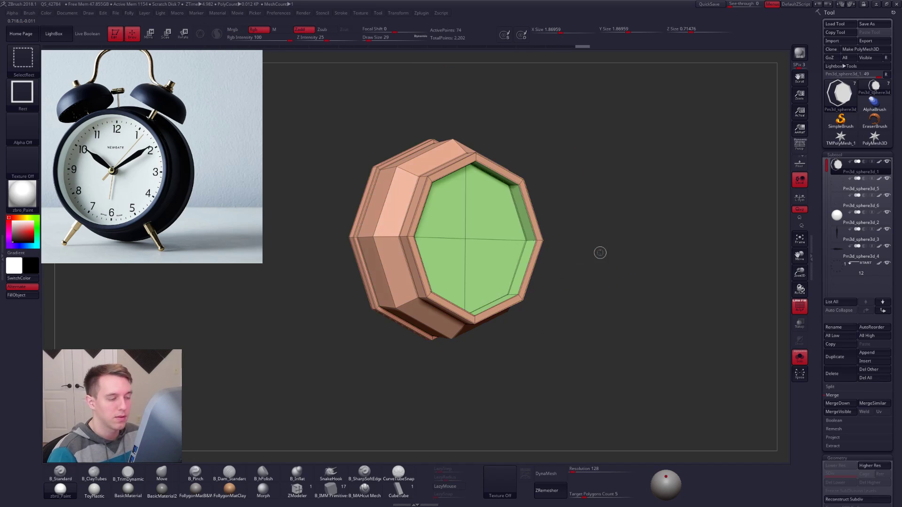
Hide the dial face and inner wall polygroup and split it off from the shell as its own subtool
left_click_drag(598, 252, 512, 243, "shift")
right_click_drag(512, 243, 562, 266)
left_click(589, 252, "ctrl+shift")
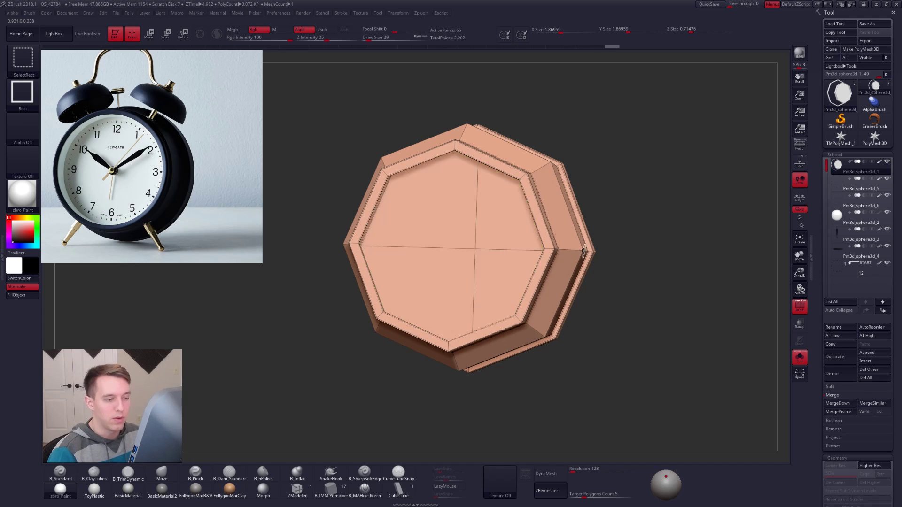
key("1")
left_click(580, 277)
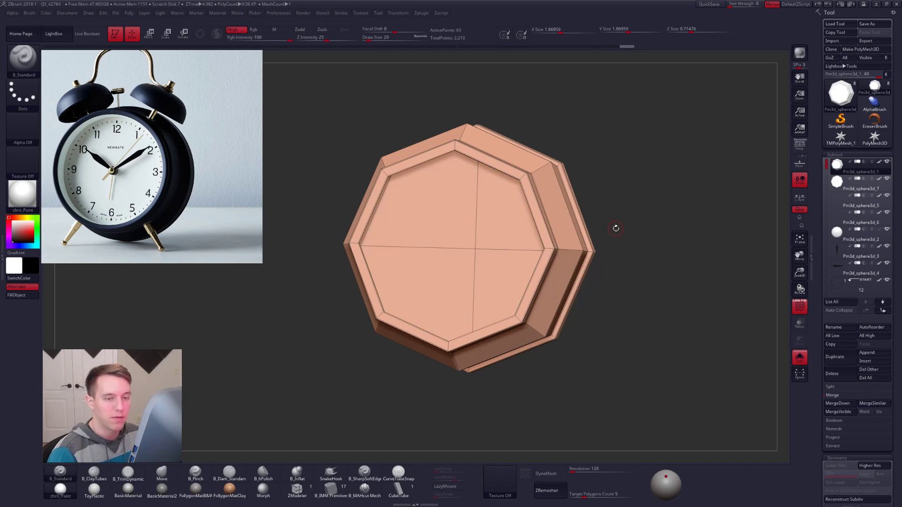
Select the split-off dial subtool, fill it with white, and raise it to its highest subdivision level
key("ctrl+d")
key("alt+shift+s")
left_click(848, 185)
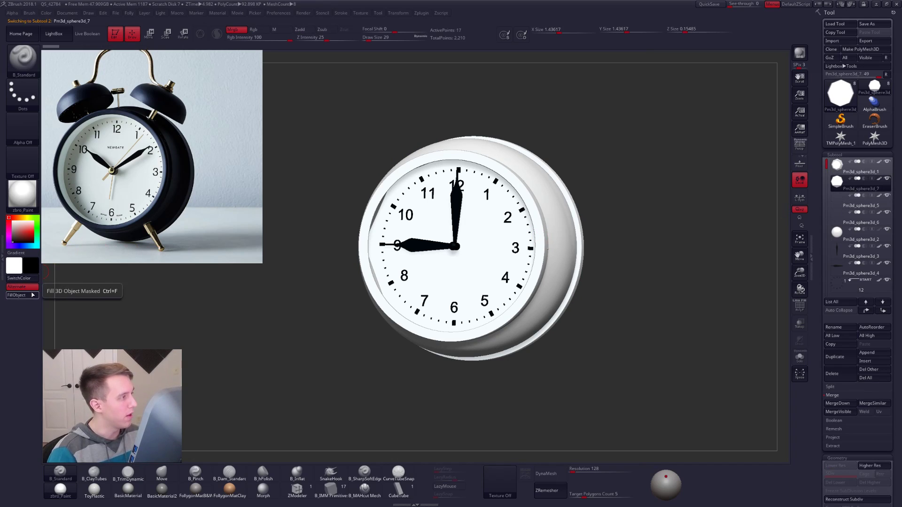
key("v")
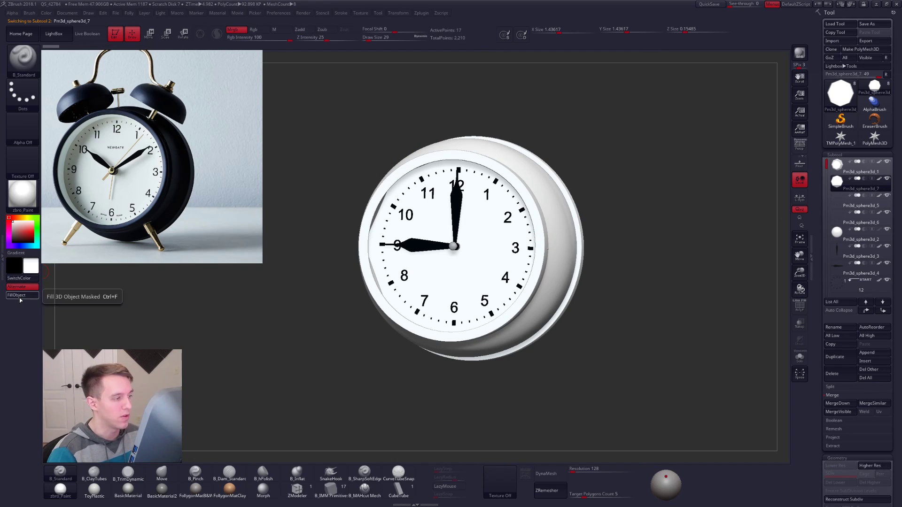
left_click_drag(339, 276, 333, 276)
key("ctrl+d")
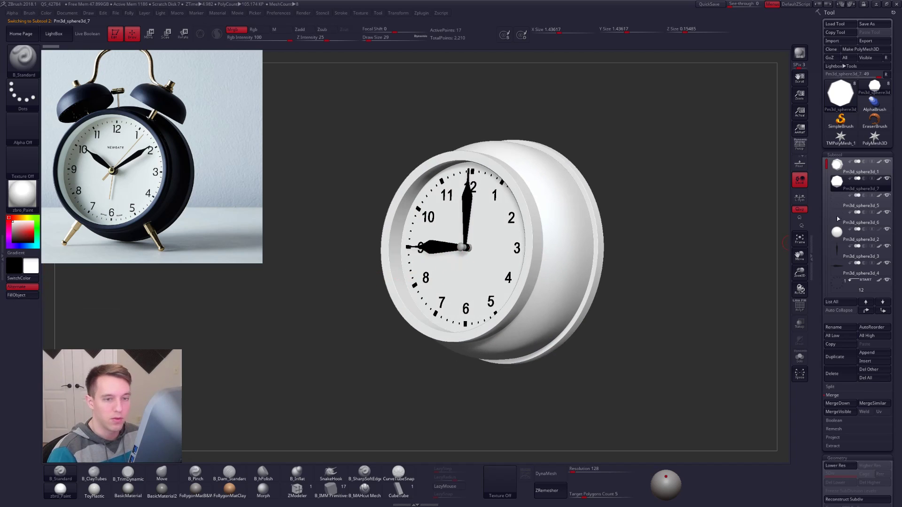
Select the outer shell subtool and fill it with dark gray
left_click(845, 171)
key("v")
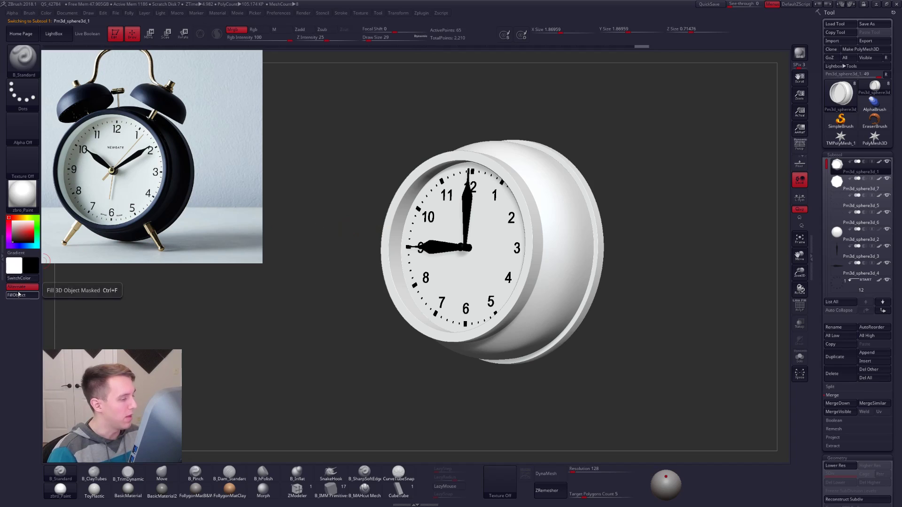
left_click(16, 294)
left_click(13, 233)
left_click(37, 296)
left_click_drag(318, 272, 502, 272)
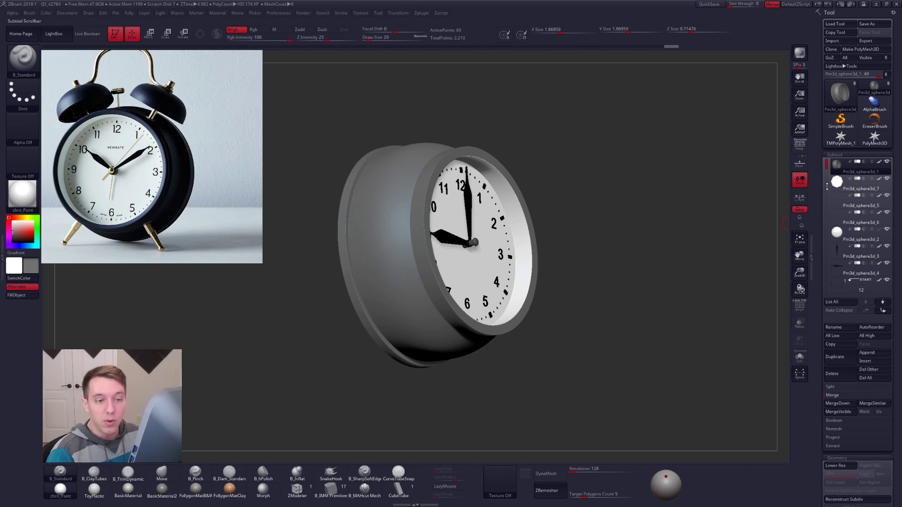
Merge the outer shell with the dial subtool below it and isolate the merged body
key("ctrl+shift+s")
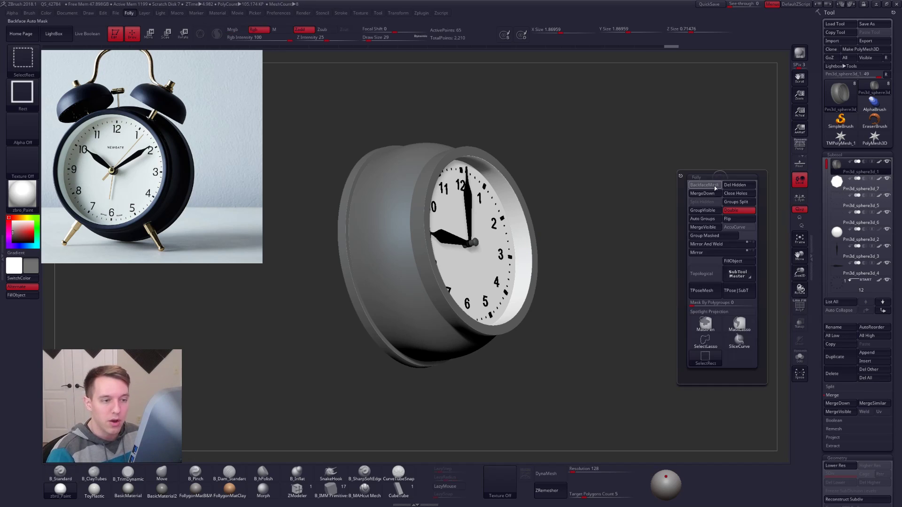
left_click(713, 194)
key("shift+s")
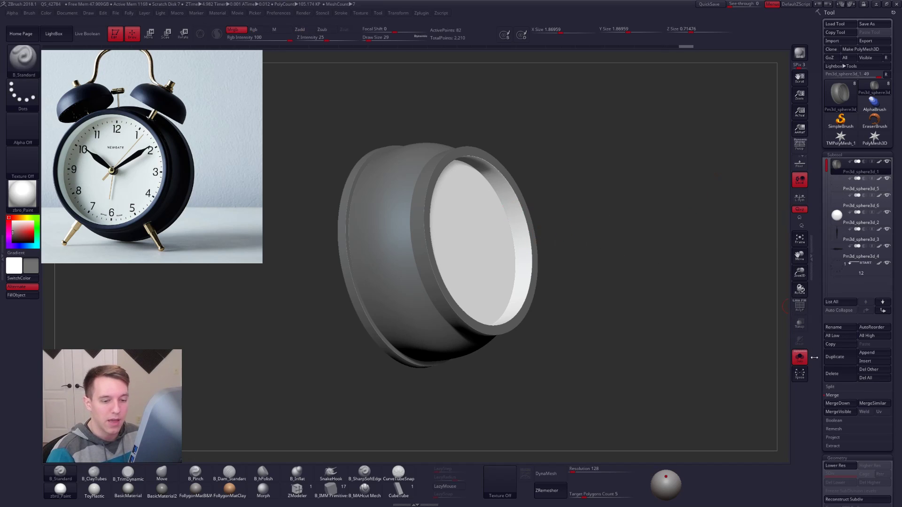
Weld the coinciding points of the merged clock body
scroll(847, 278, "down", 10)
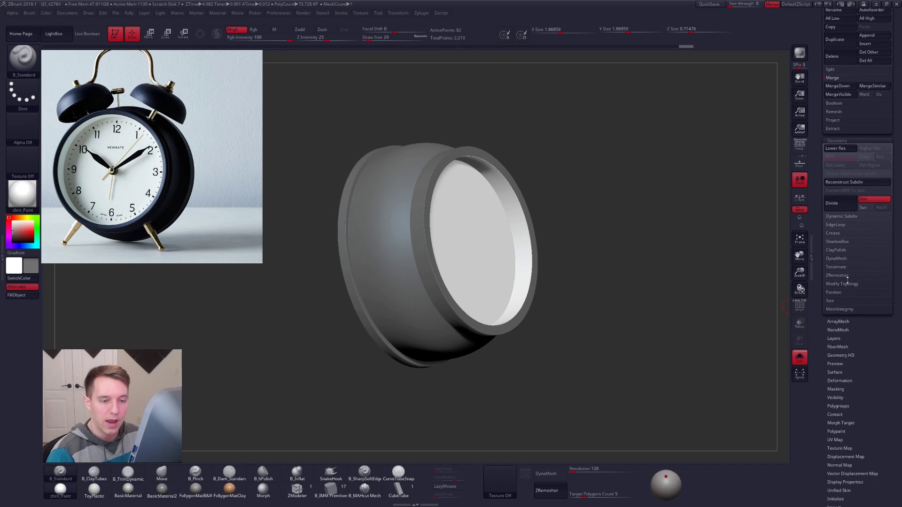
left_click(845, 285)
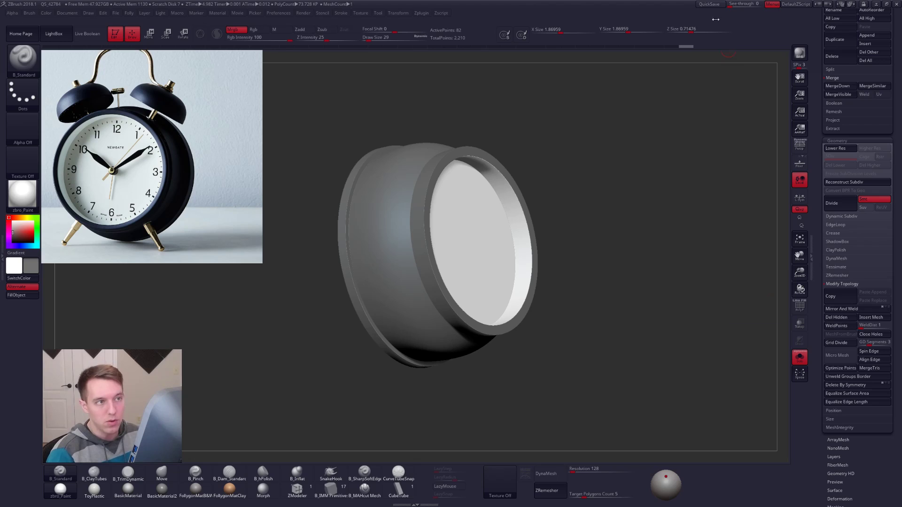
left_click(844, 326)
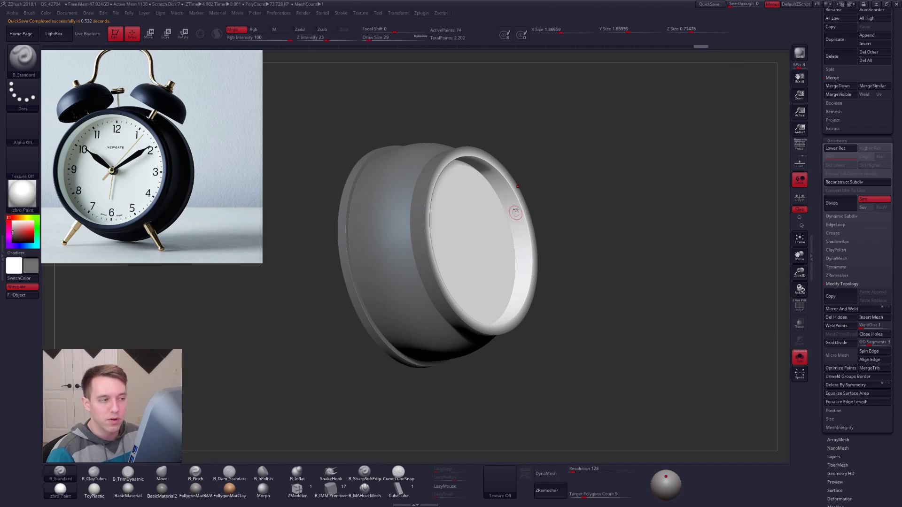
Undo the point weld on the clock body and show the whole clock from the front
right_click_drag(528, 227, 510, 212)
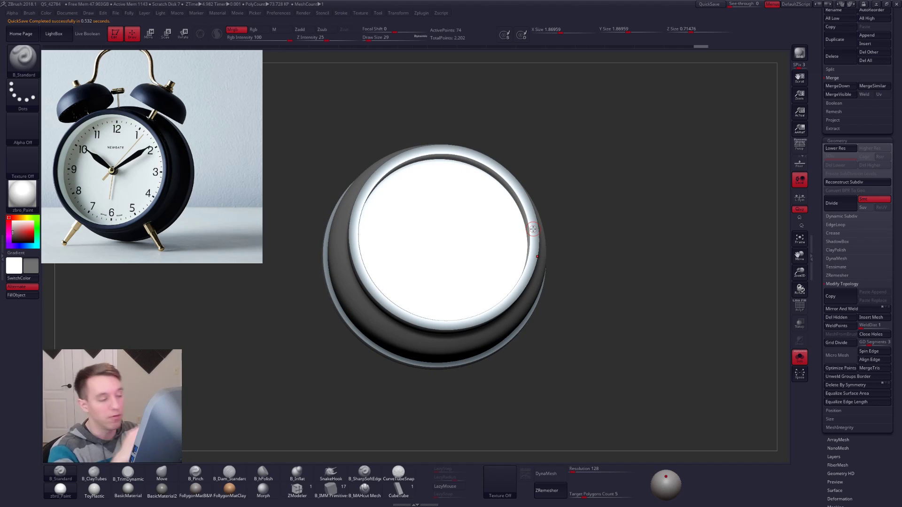
key("ctrl+z")
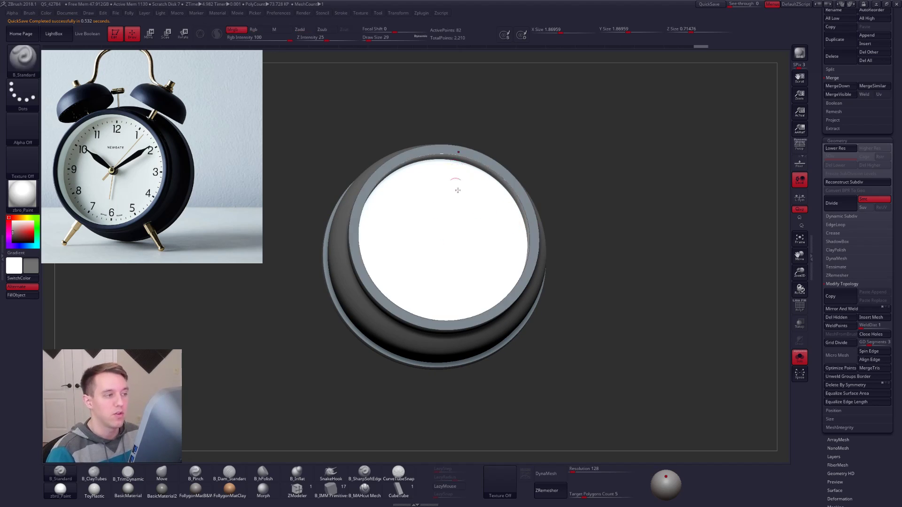
left_click_drag(508, 226, 517, 254)
key("f")
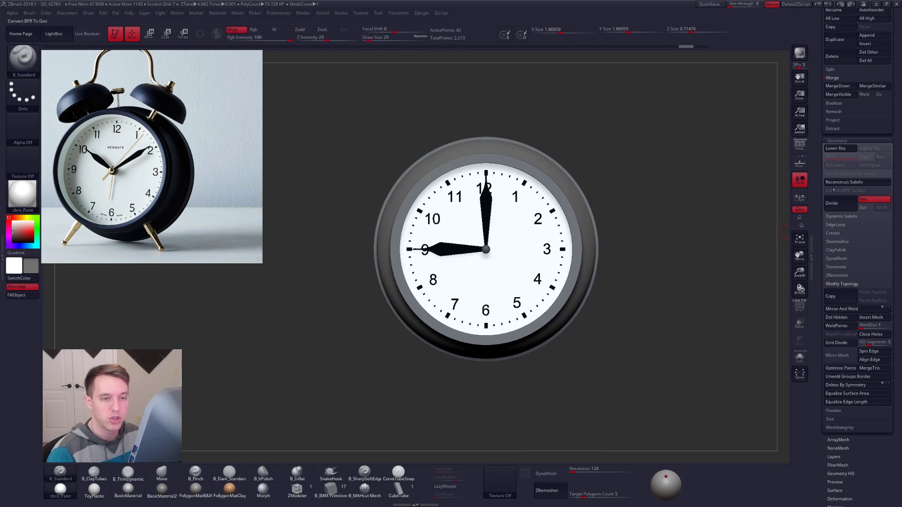
left_click_drag(820, 144, 818, 456)
key("ctrl+shift+s")
key("ctrl+shift+s")
key("shift+d")
key("d")
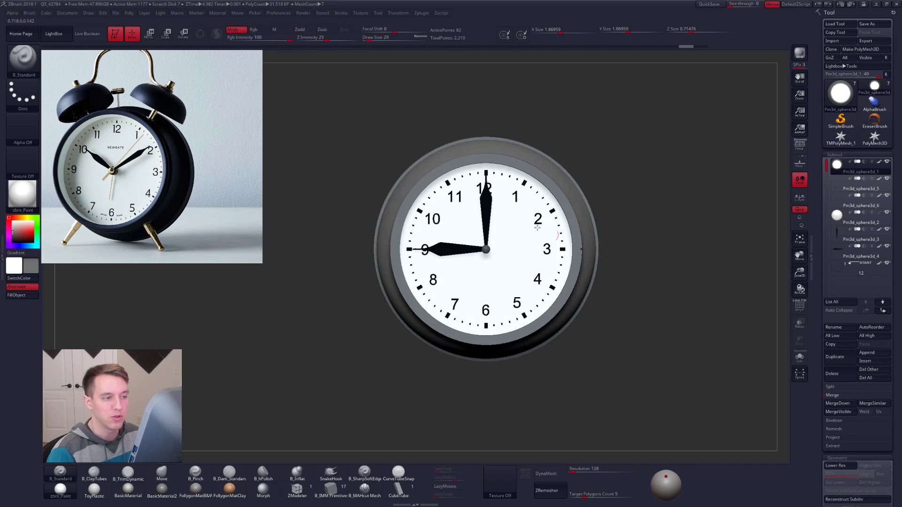
Isolate the clock body and try to reposition it with the Move transpose tool
left_click_drag(566, 242, 536, 229)
right_click_drag(536, 230, 426, 255)
key("ctrl+shift+s")
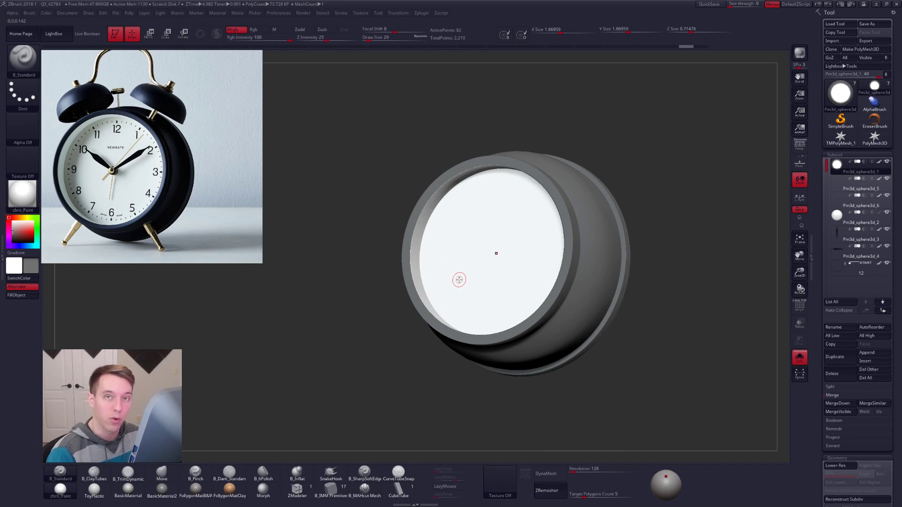
key("w")
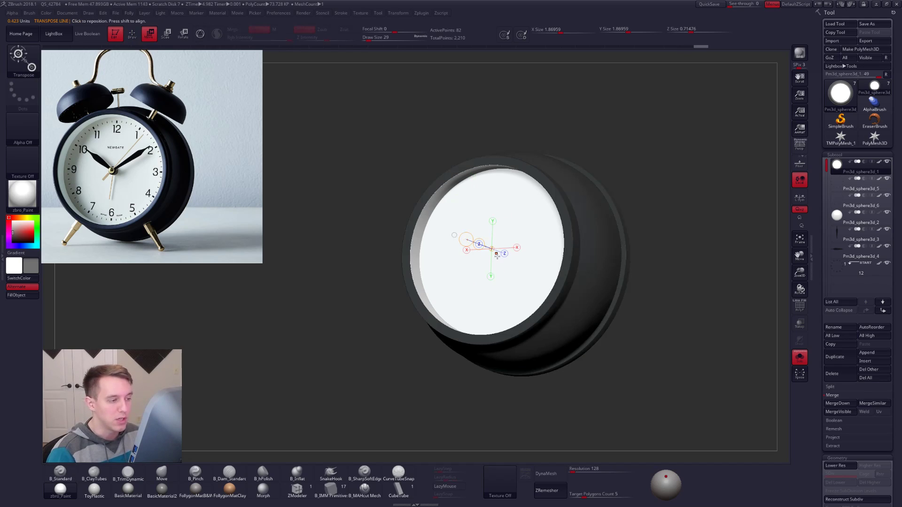
right_click_drag(491, 270, 466, 279)
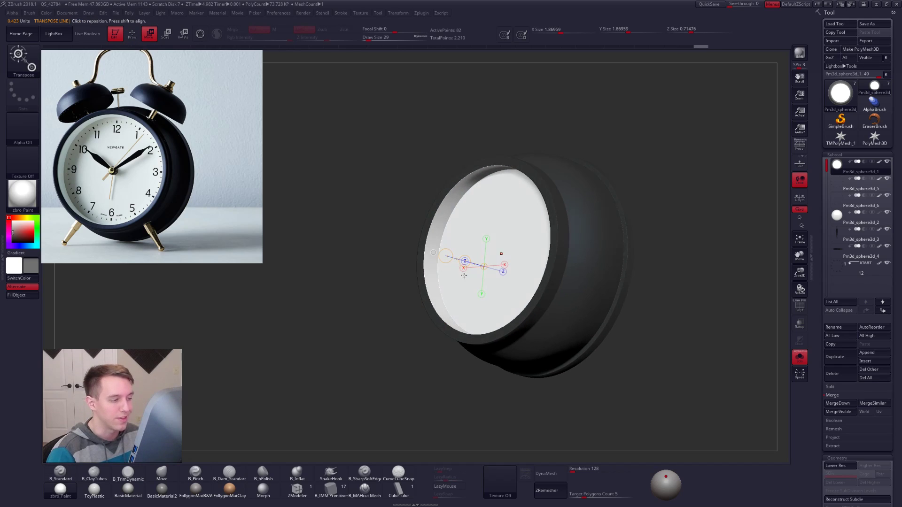
left_click_drag(464, 261, 511, 270)
key("ctrl+z")
key("q")
mouse_move(511, 270)
right_mouse_down()
mouse_move(552, 263)
mouse_move(537, 252)
mouse_move(594, 246)
mouse_move(574, 246)
right_mouse_up()
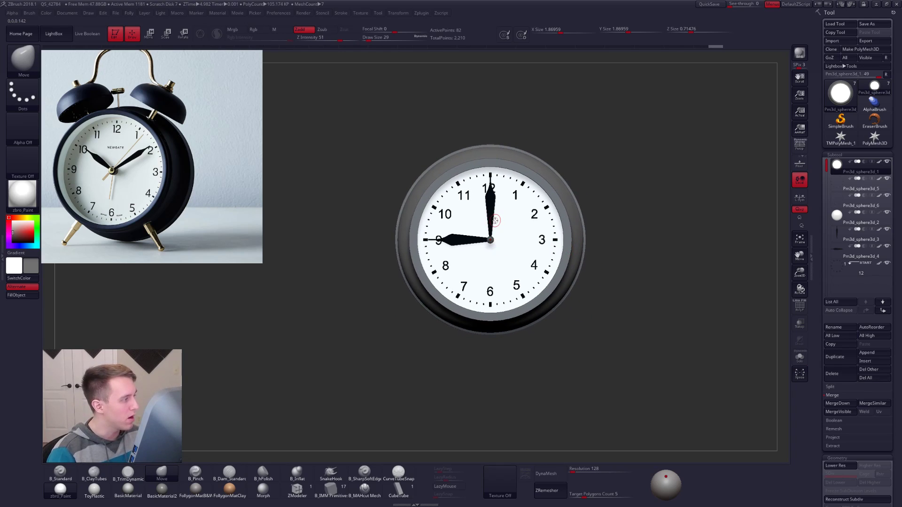
Select the small pin at the centre of the clock hands and fill it with gray
right_click_drag(520, 294, 506, 267)
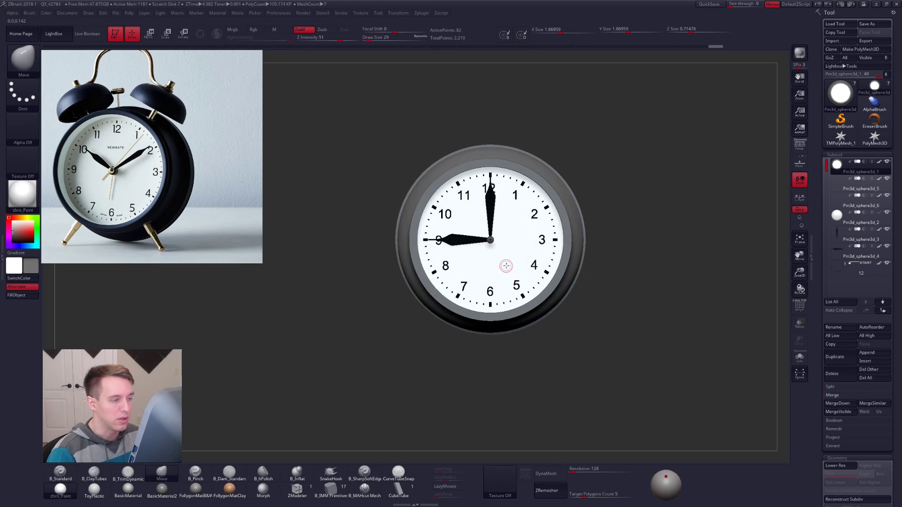
left_click(491, 241, "alt")
key("b")
key("s")
key("t")
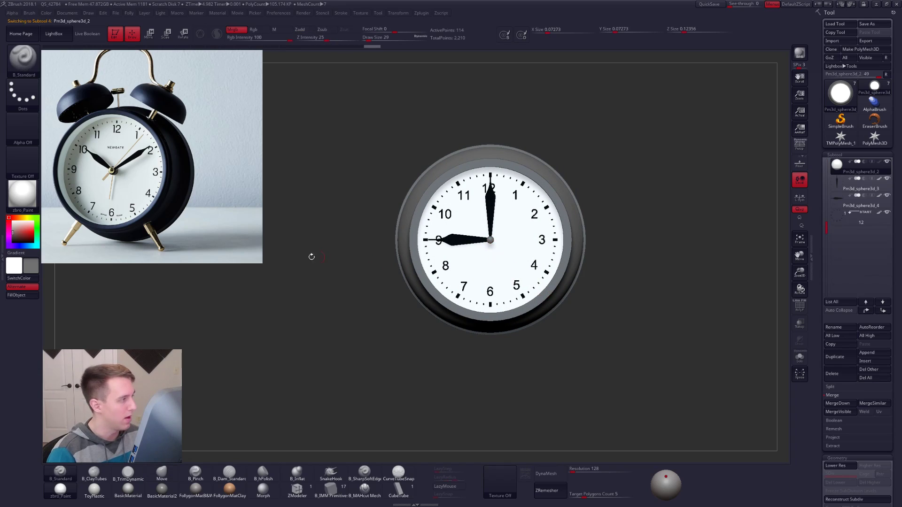
left_click(22, 295)
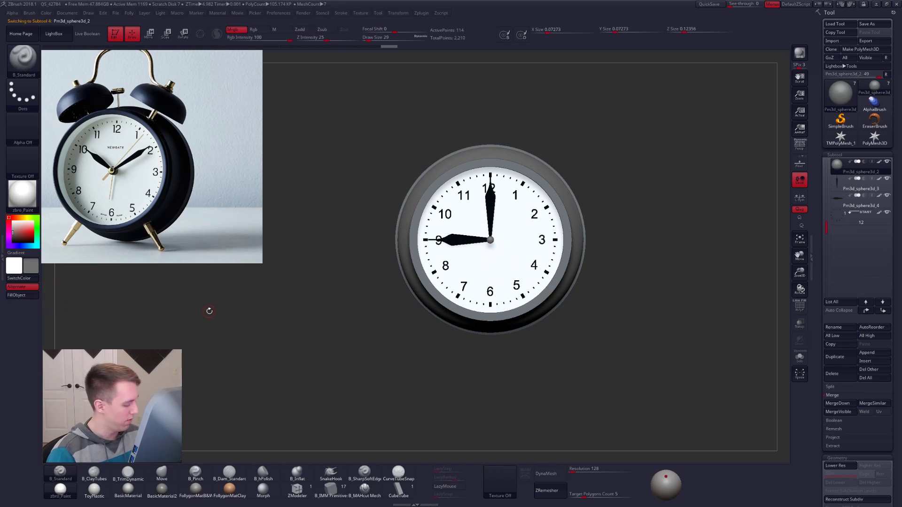
key("v")
right_click_drag(543, 257, 532, 251, "alt")
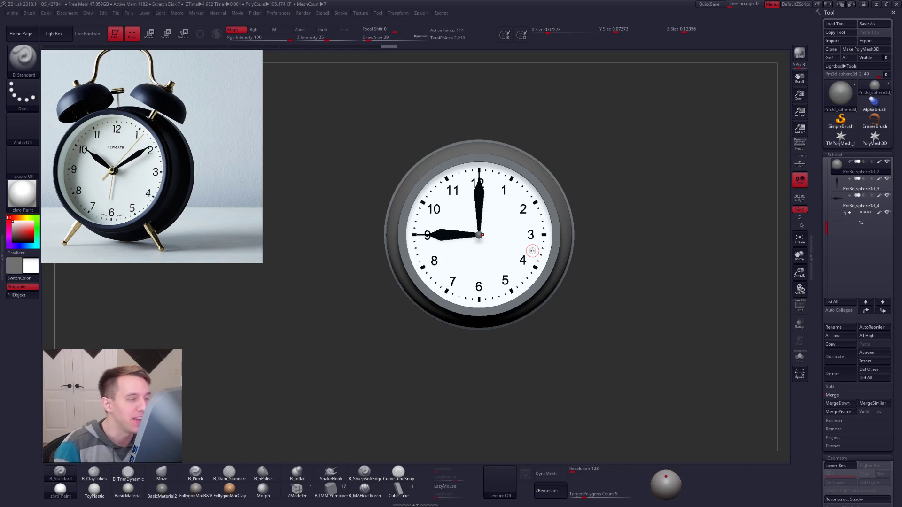
right_click(619, 214)
left_click_drag(634, 190, 627, 224, "alt")
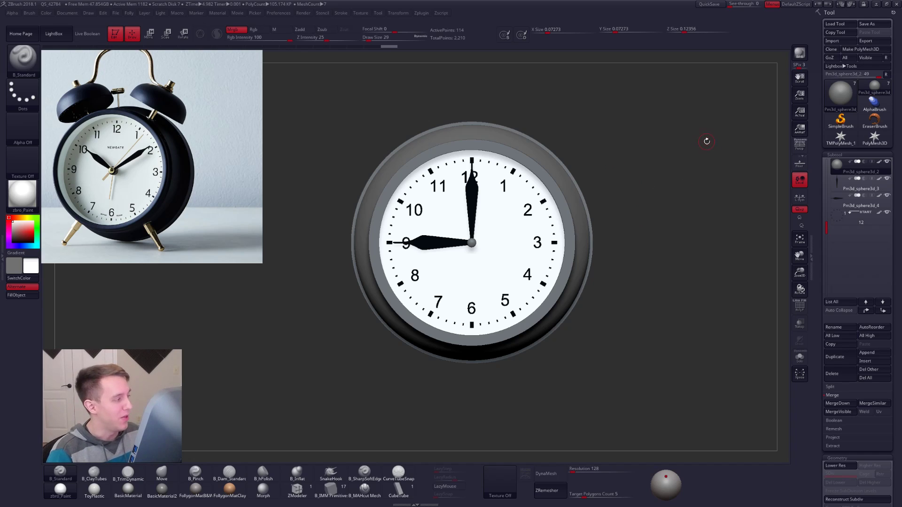
left_click(886, 74)
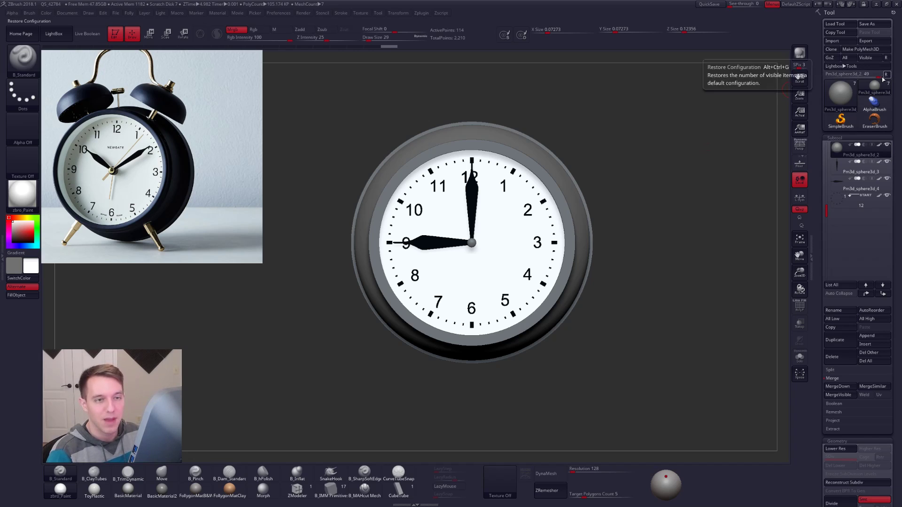
right_click(678, 120)
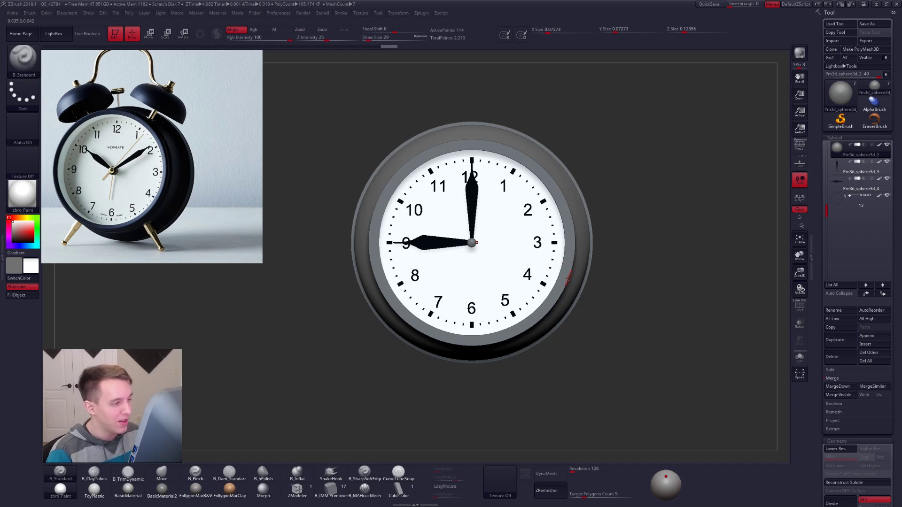
mouse_move(605, 216)
left_mouse_down()
mouse_move(512, 220)
mouse_move(554, 221)
mouse_move(528, 236)
left_mouse_up()
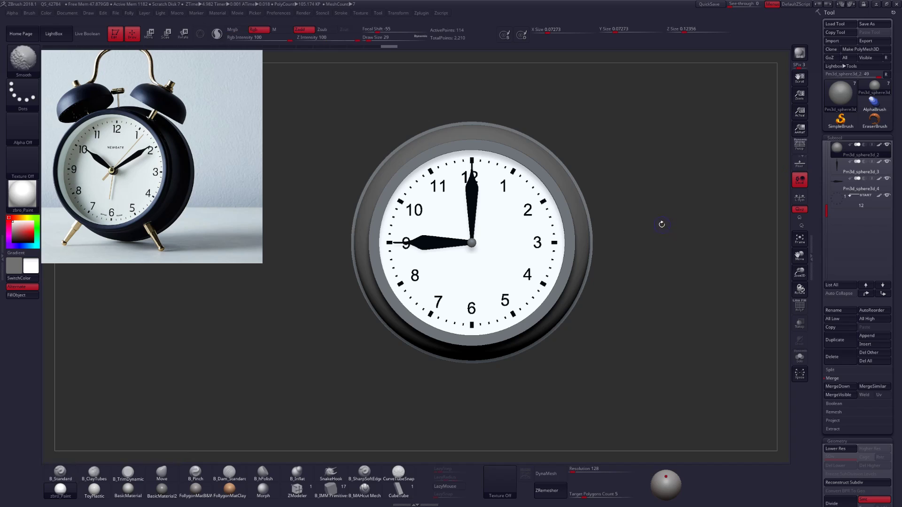
left_click_drag(660, 221, 659, 243, "alt")
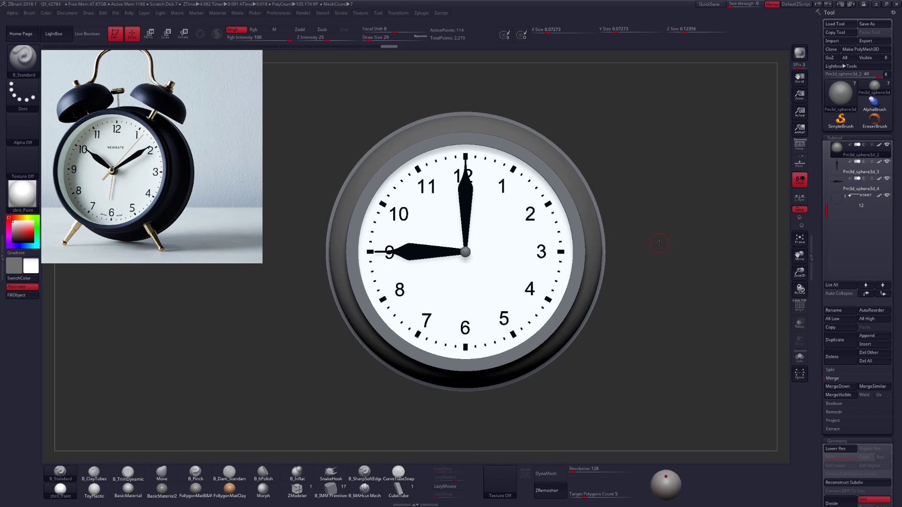
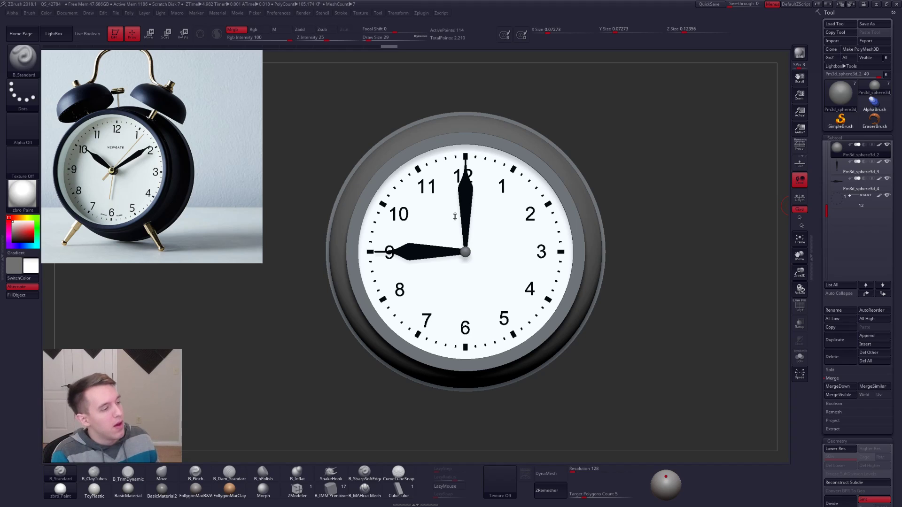
Activate the Move brush and set its draw size to 43
key("b")
key("m")
key("v")
key("space")
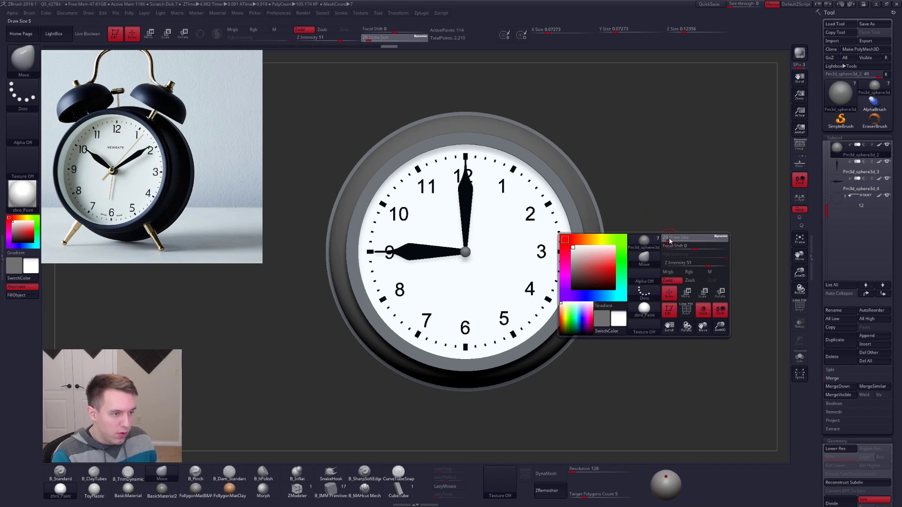
key("ctrl+shift+f")
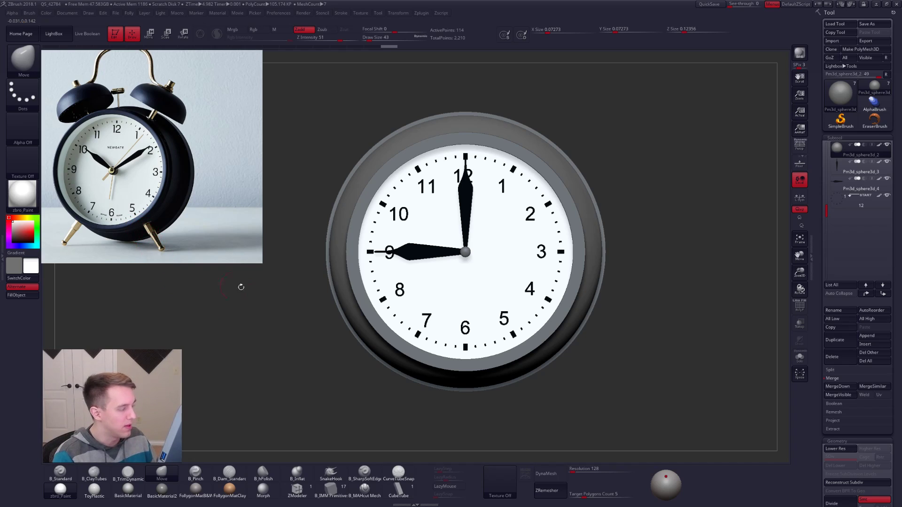
Switch the active material to the gray FollygonMat material
left_click_drag(309, 303, 372, 322, "alt")
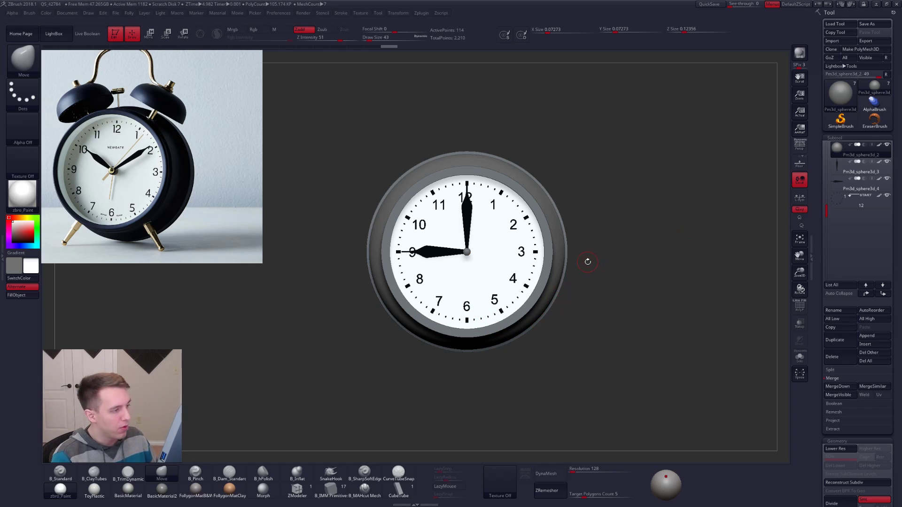
right_click_drag(496, 240, 628, 263)
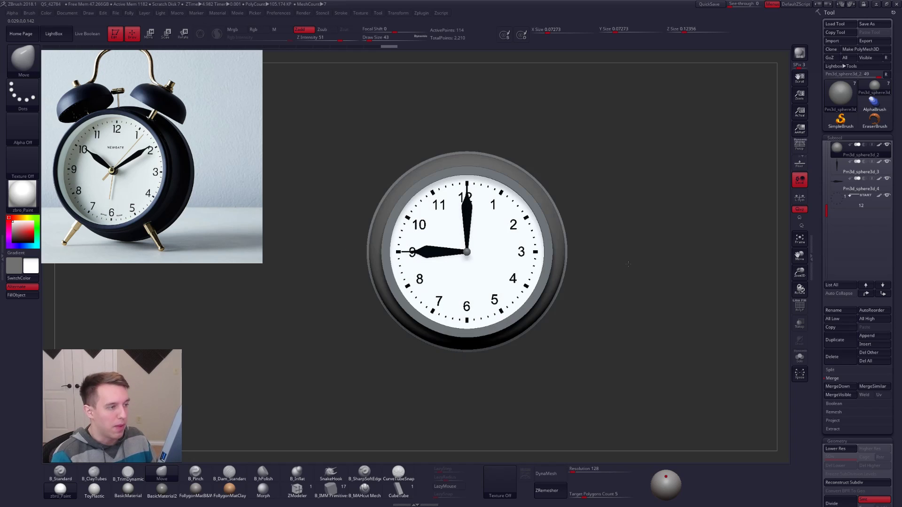
left_click(880, 146, "shift")
left_click(880, 146, "shift")
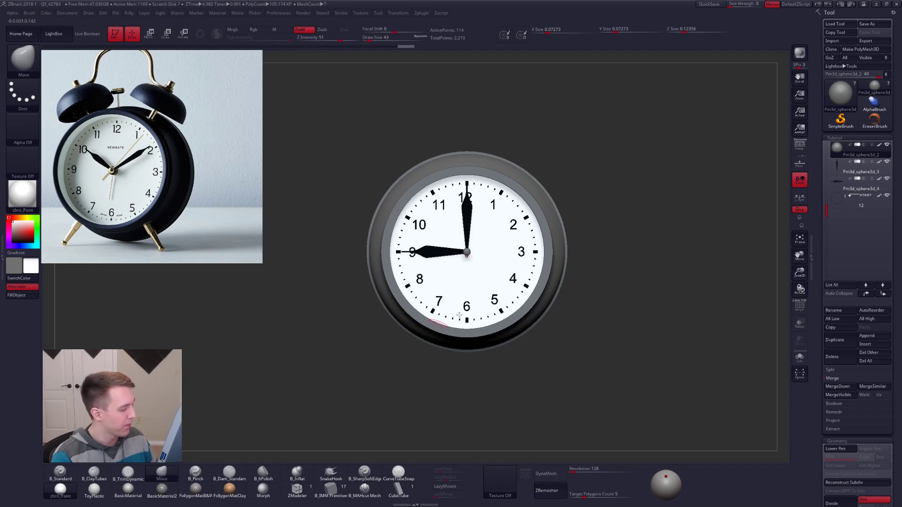
left_click(195, 490)
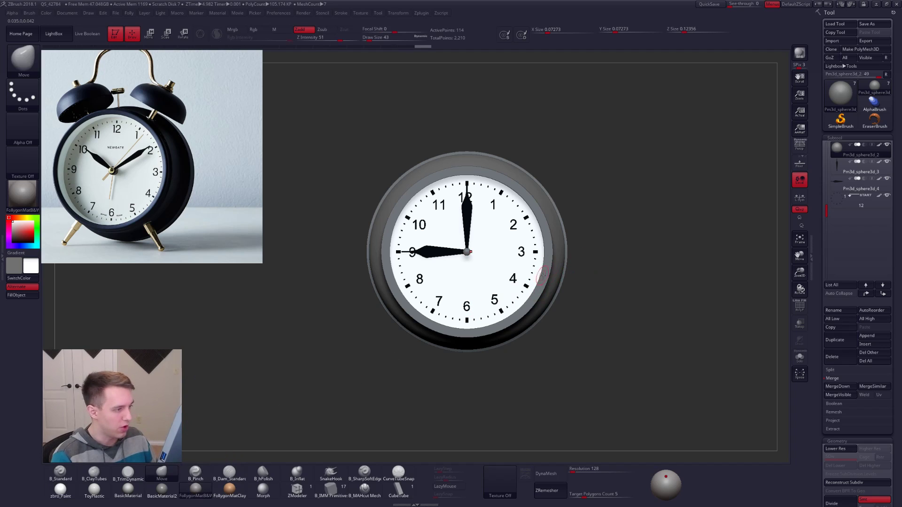
mouse_move(577, 247)
right_mouse_down("ctrl")
mouse_move(583, 257)
mouse_move(572, 255)
right_mouse_up("ctrl")
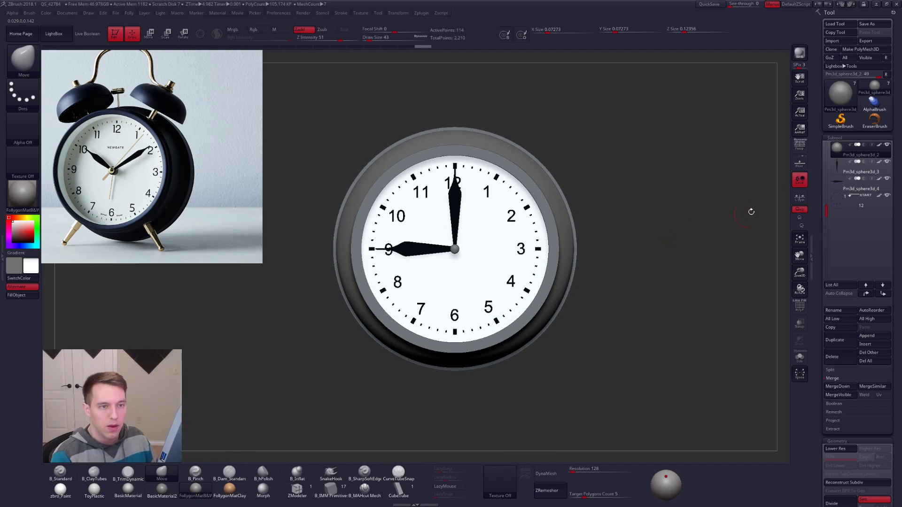
Duplicate the centre pin subtool and place the copy at the end of the subtool list
left_click_drag(826, 210, 829, 148)
left_click(834, 340)
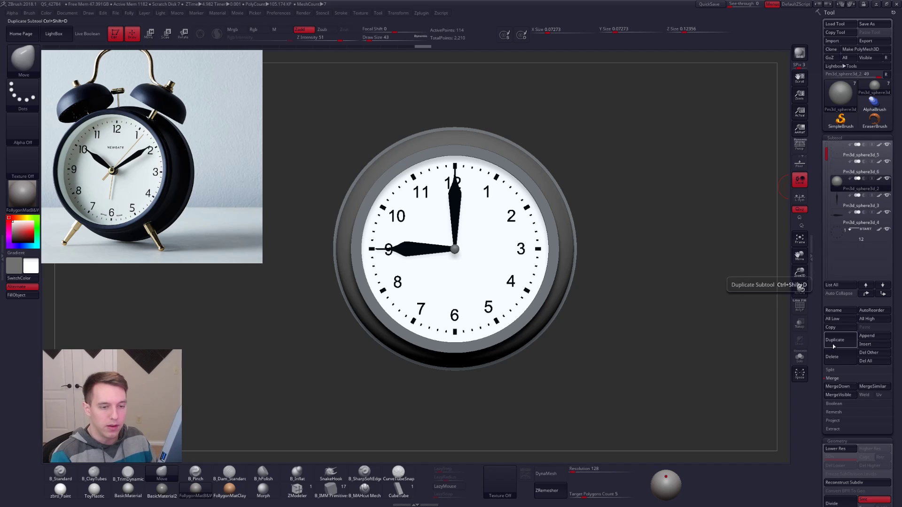
left_click(882, 293, "shift")
Replace the duplicated pin with a low-poly Y-axis cylinder, initialised at X Res 2, Y Res 1 and Z Res 2, without smoothing
left_click_drag(819, 289, 824, 134)
left_click(863, 326)
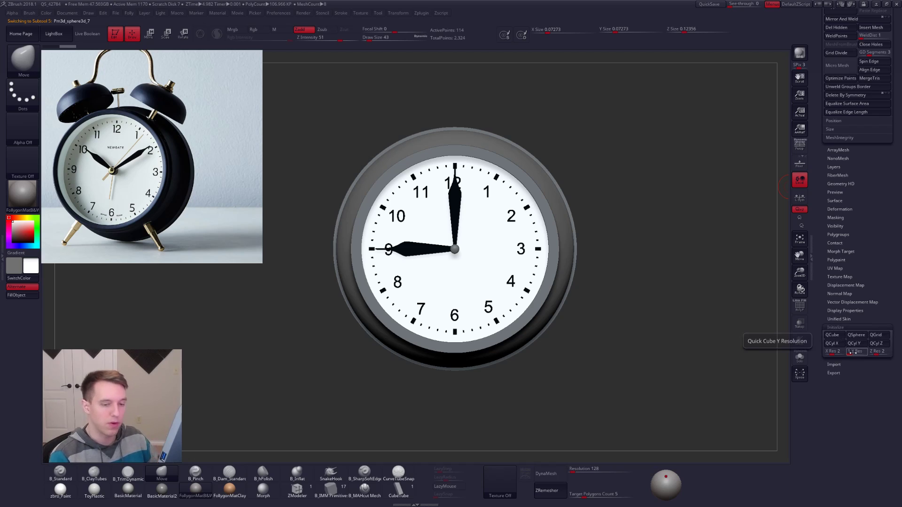
left_click(854, 343)
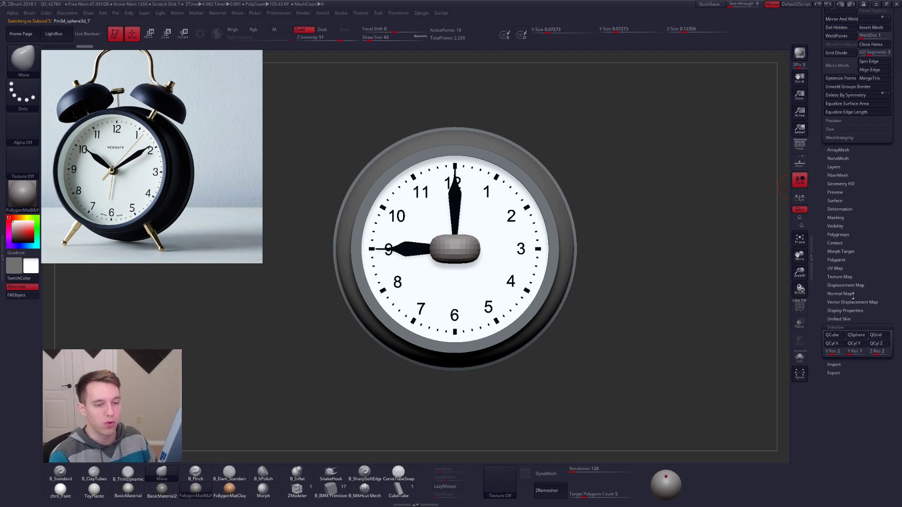
left_click(832, 335)
scroll(858, 235, "up", 10)
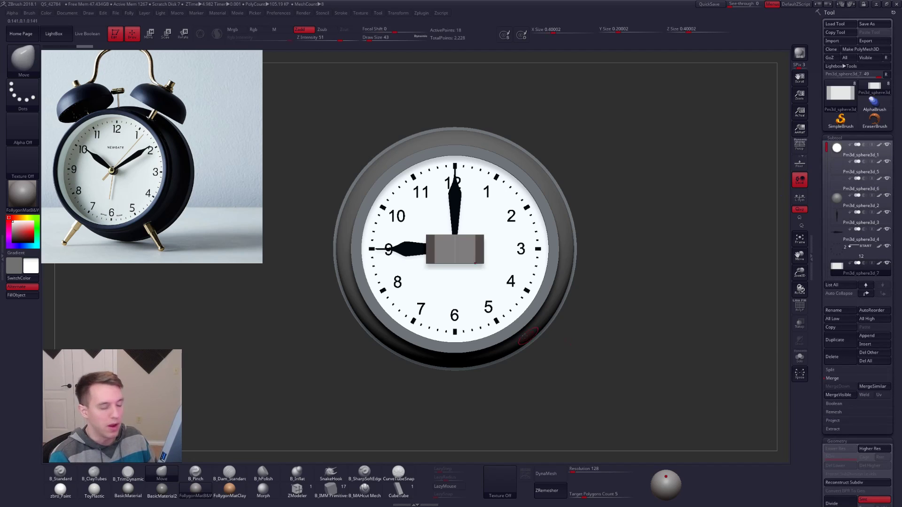
Isolate the new cylinder and set the Move brush's draw size to 25
left_click(799, 357)
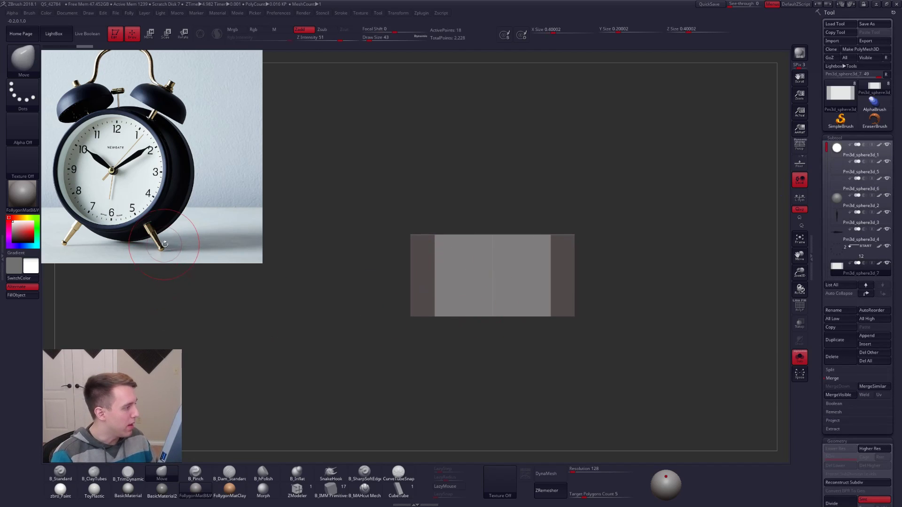
key("space")
left_click_drag(668, 249, 670, 249)
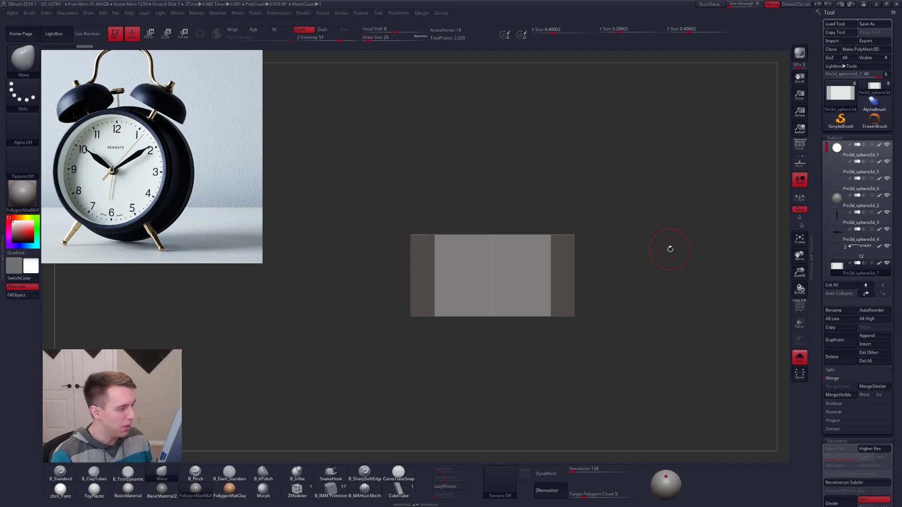
View the isolated cylinder's end cap straight on and turn on the polyframe to examine its topology
left_click_drag(619, 318, 599, 443)
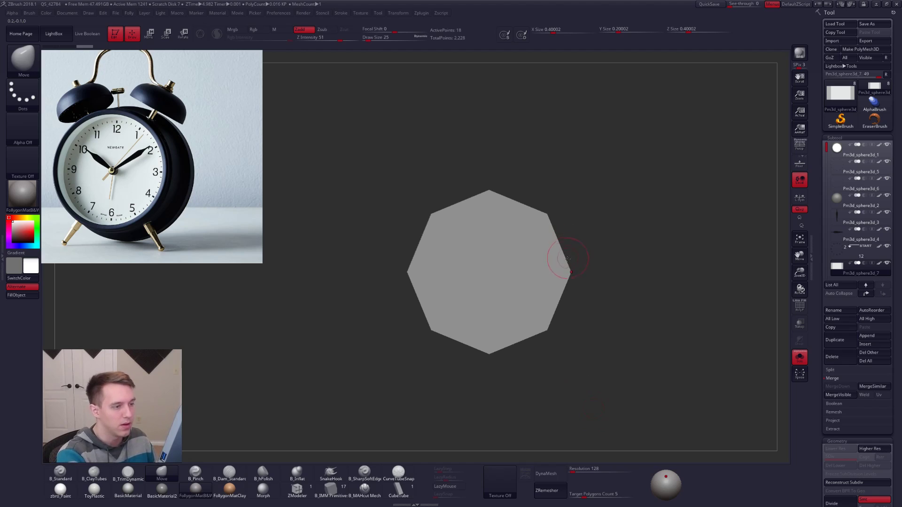
key("d")
key("shift+d")
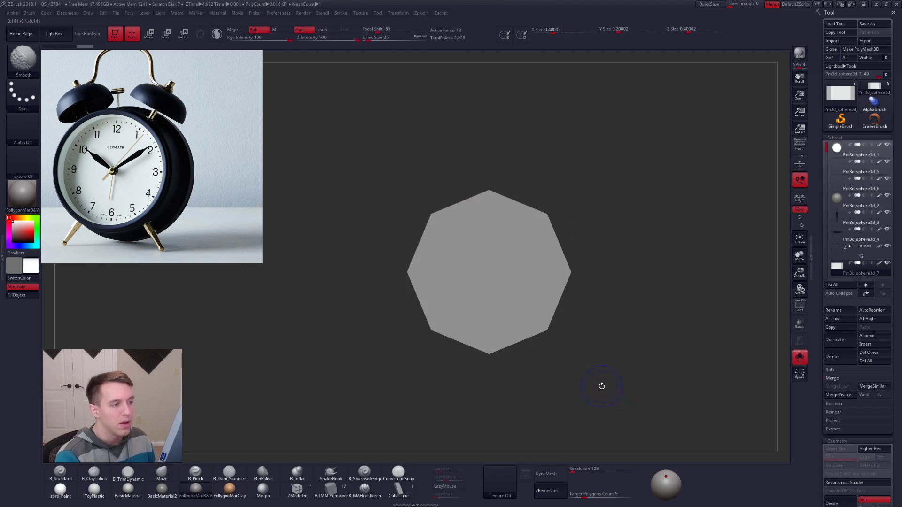
key("shift+f")
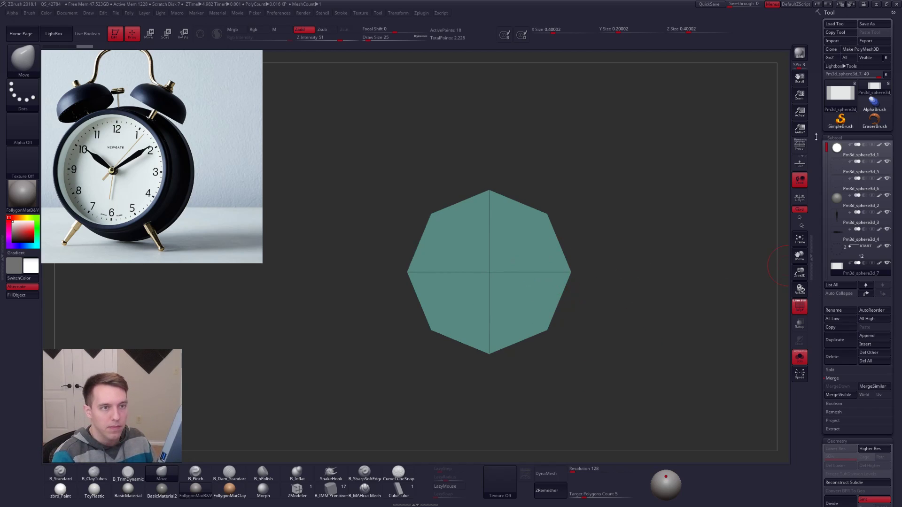
mouse_move(839, 99)
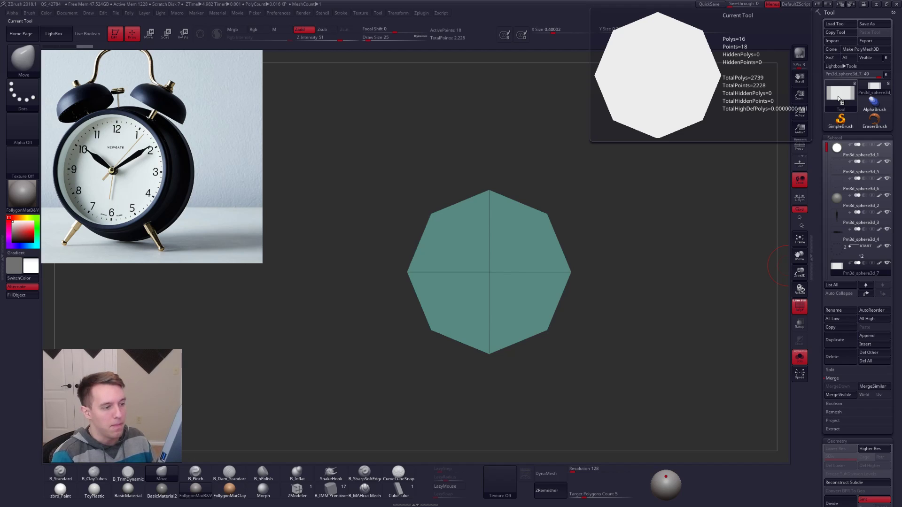
Delete the eight-sided cylinder subtool from the clock tool
left_click(839, 99)
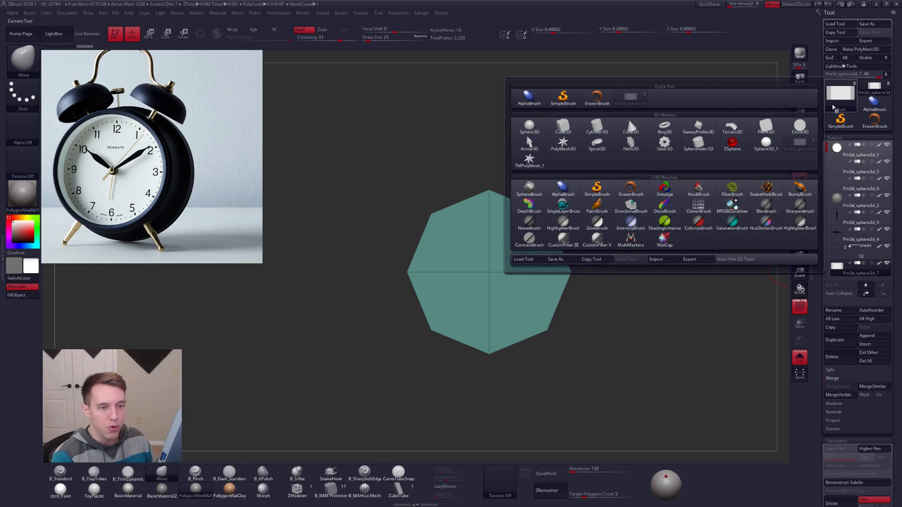
left_click(832, 357)
left_click(775, 371)
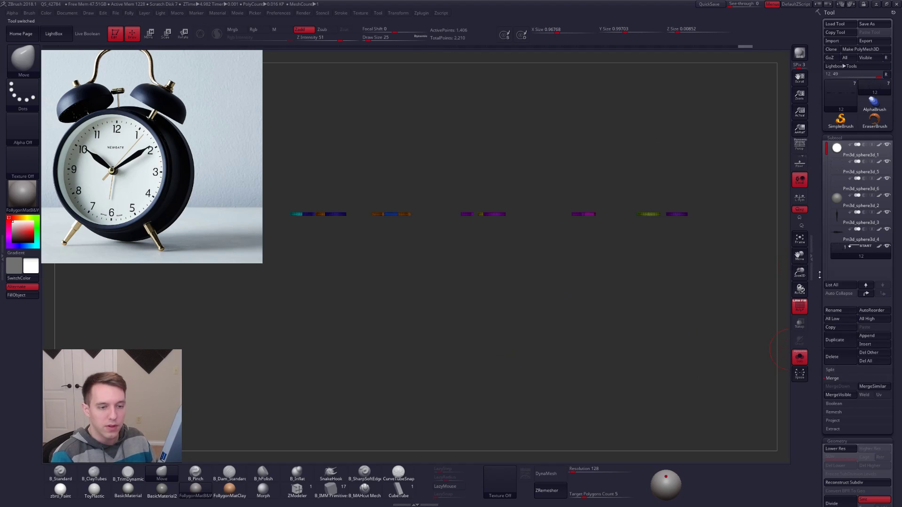
Switch to the parametric Cylinder3D primitive and frame it at an angle that shows its end cap
mouse_move(841, 103)
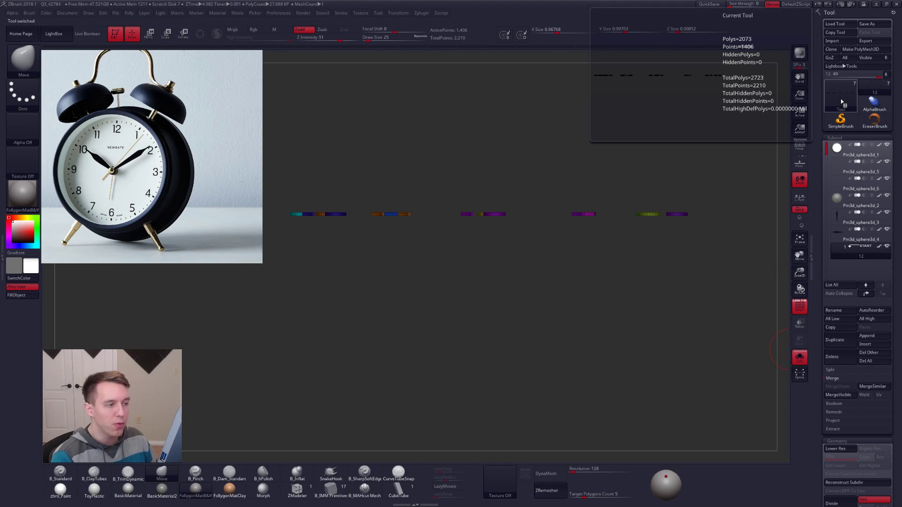
left_click(841, 102)
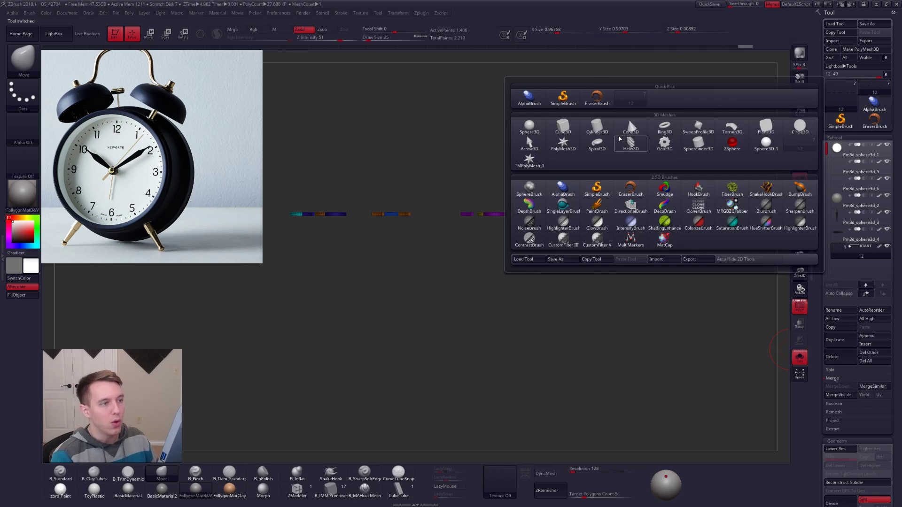
left_click(596, 127)
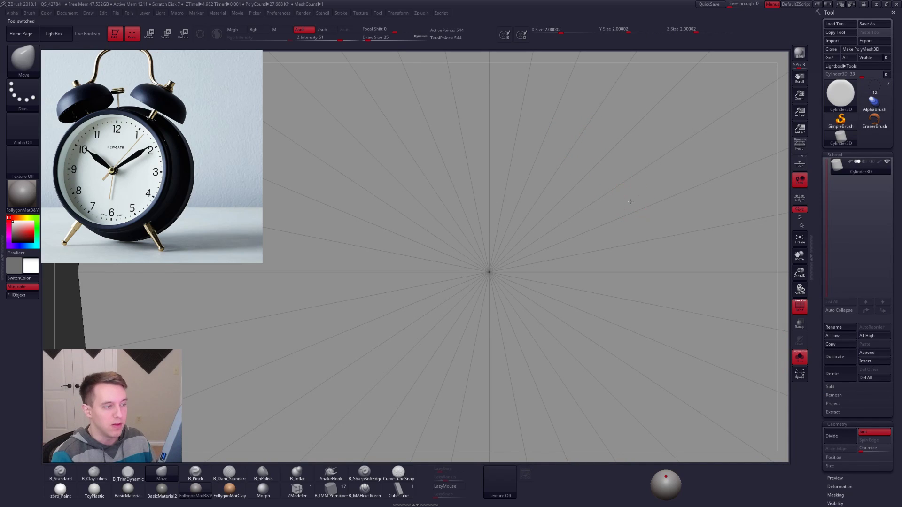
key("f")
left_click_drag(611, 157, 622, 151)
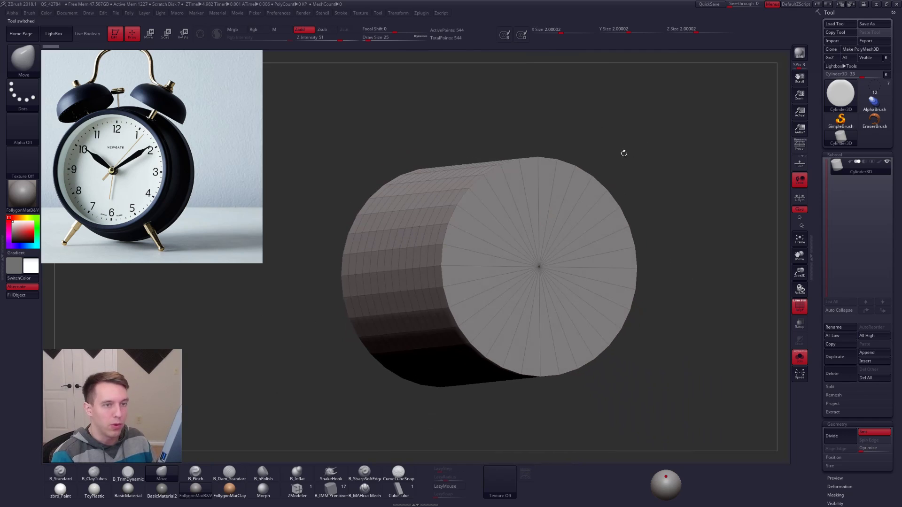
left_click(836, 99)
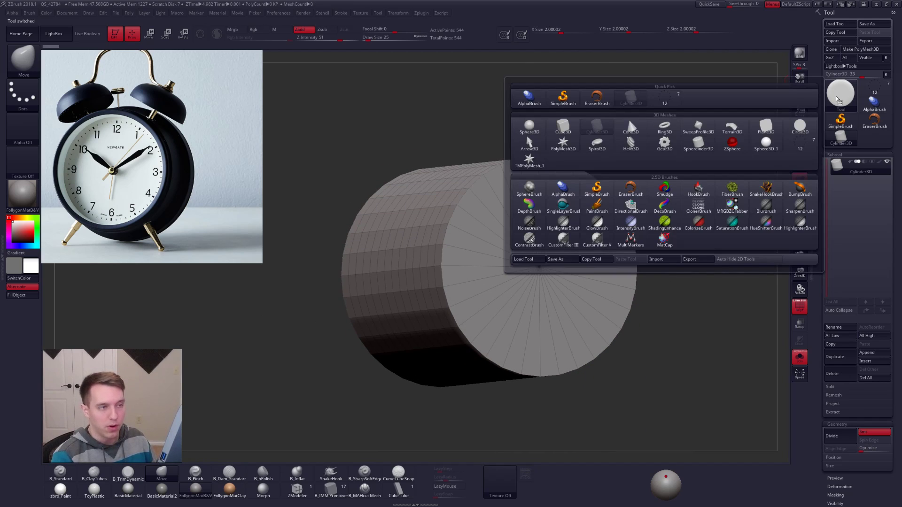
mouse_move(605, 132)
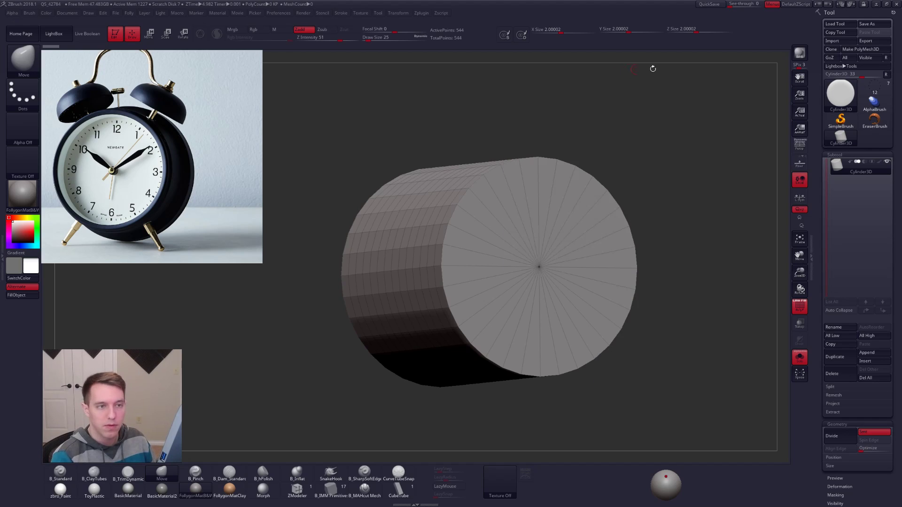
Reduce the cylinder's vertical subdivision count to 4 in its initialise settings
left_click_drag(815, 274, 809, 198)
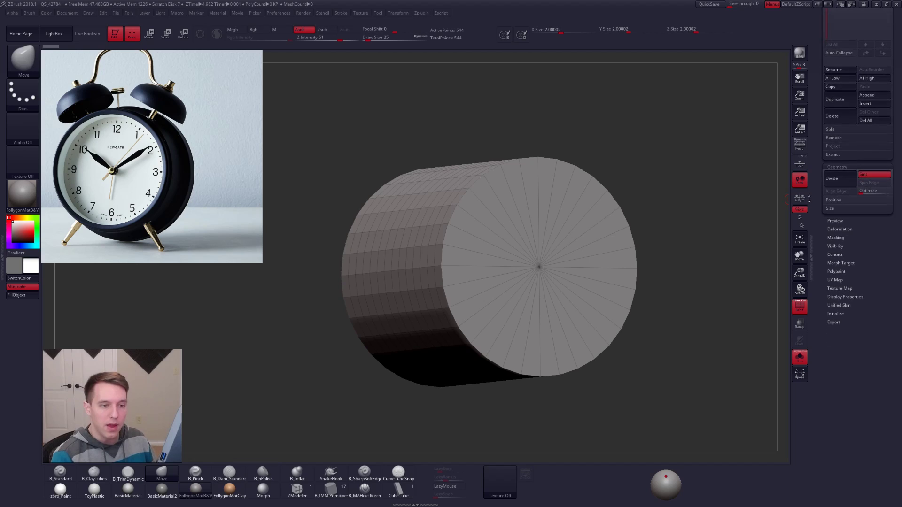
left_click(834, 314)
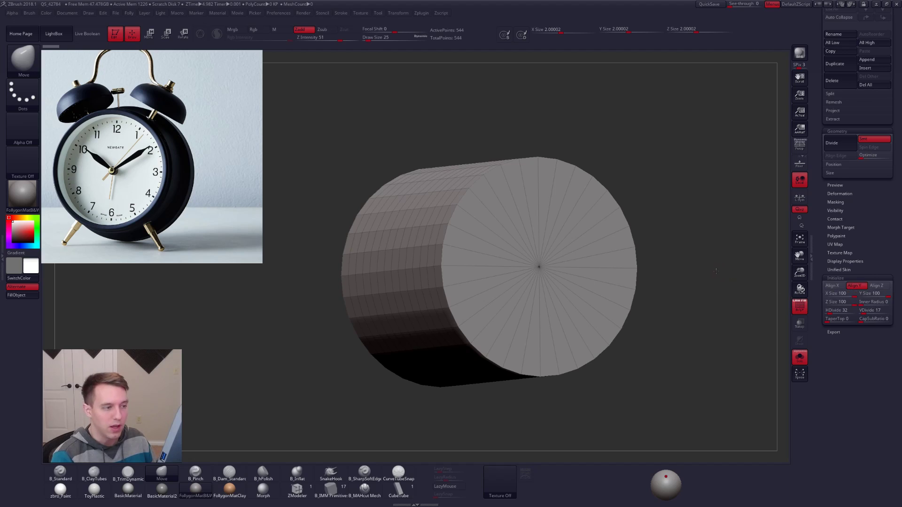
left_click_drag(734, 276, 698, 263, "shift")
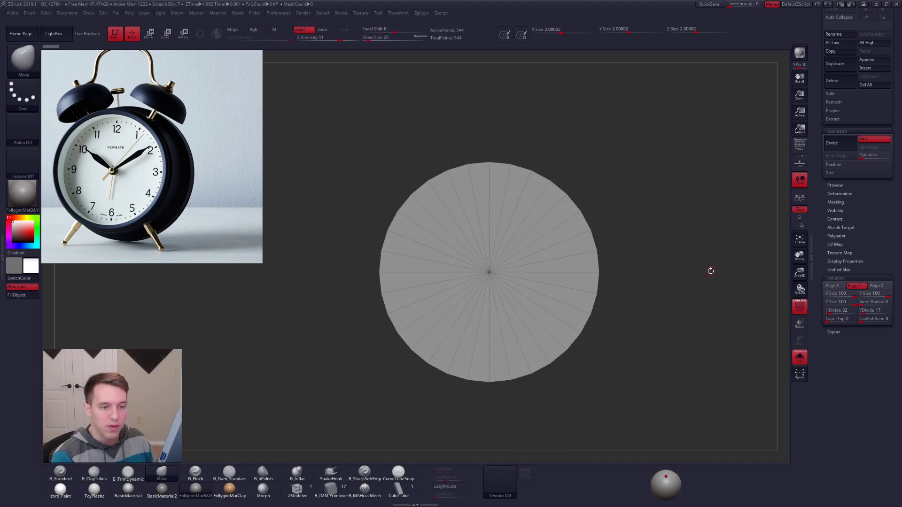
left_click_drag(668, 308, 665, 310)
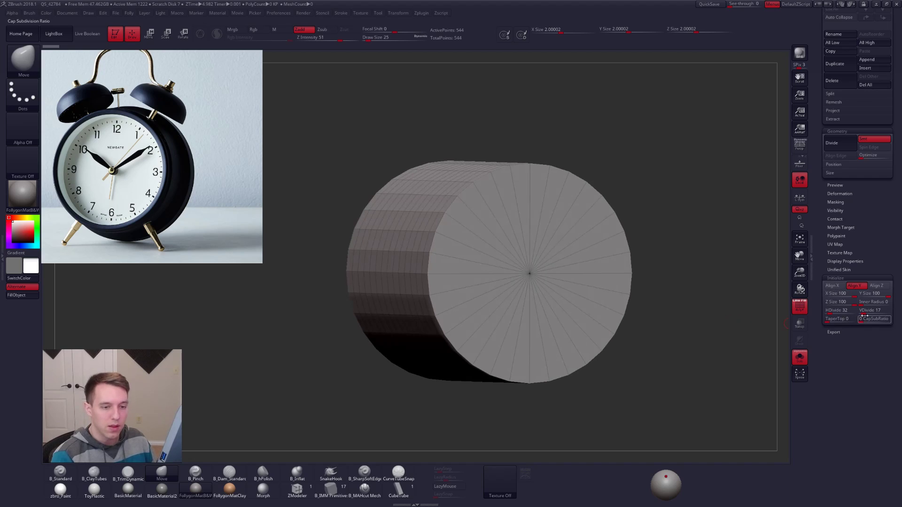
left_click_drag(865, 313, 860, 314)
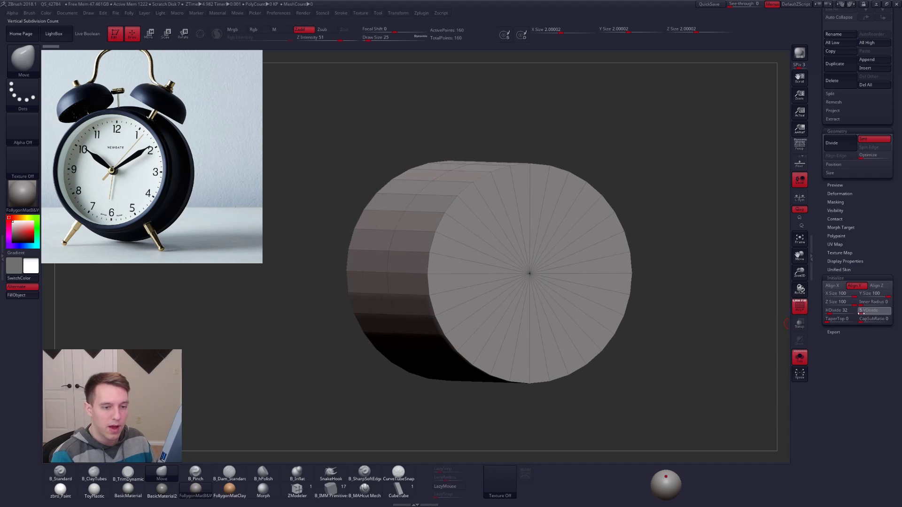
left_click_drag(658, 307, 755, 316)
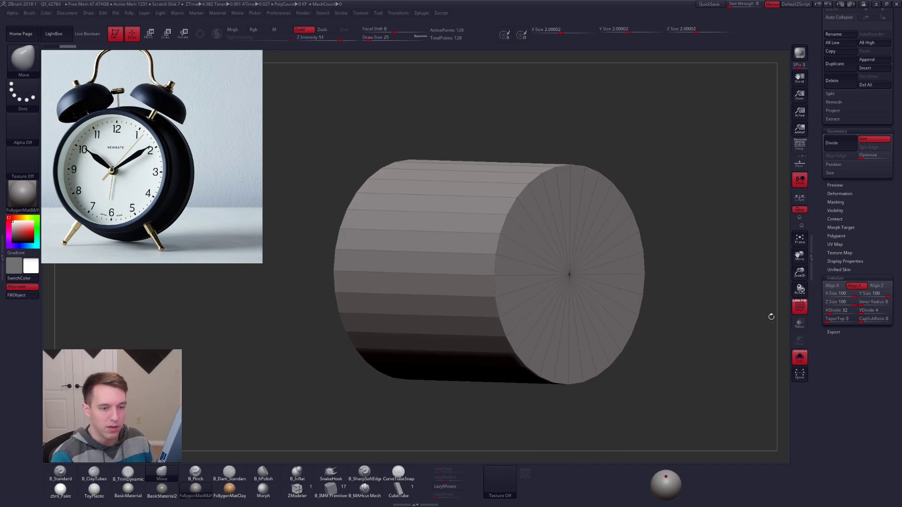
Set the cylinder's horizontal subdivision count to 6 and check the hexagonal end cap straight on
left_click_drag(832, 312, 826, 313)
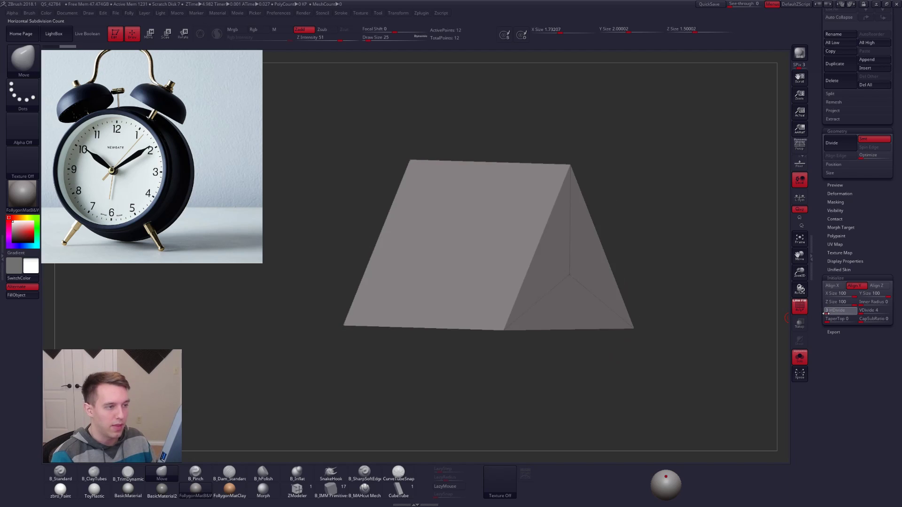
key("Return")
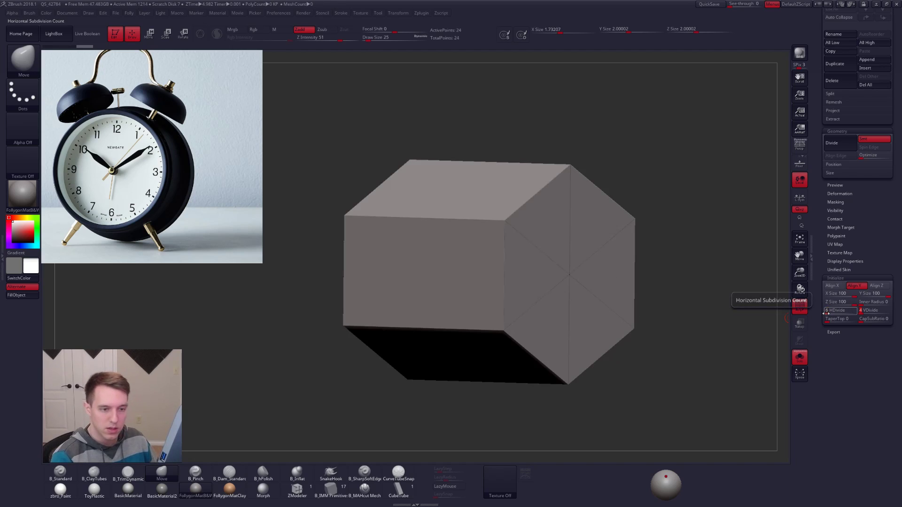
left_click_drag(652, 283, 632, 274, "shift")
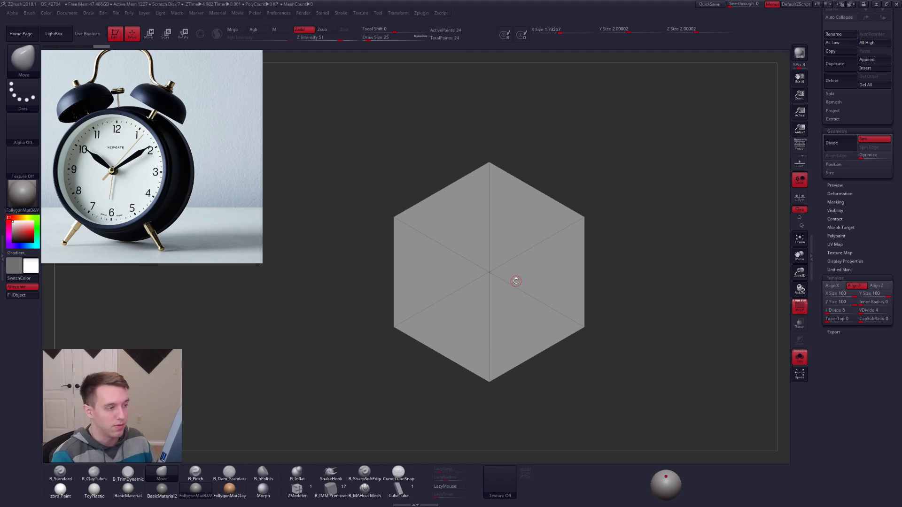
right_click_drag(558, 272, 579, 272)
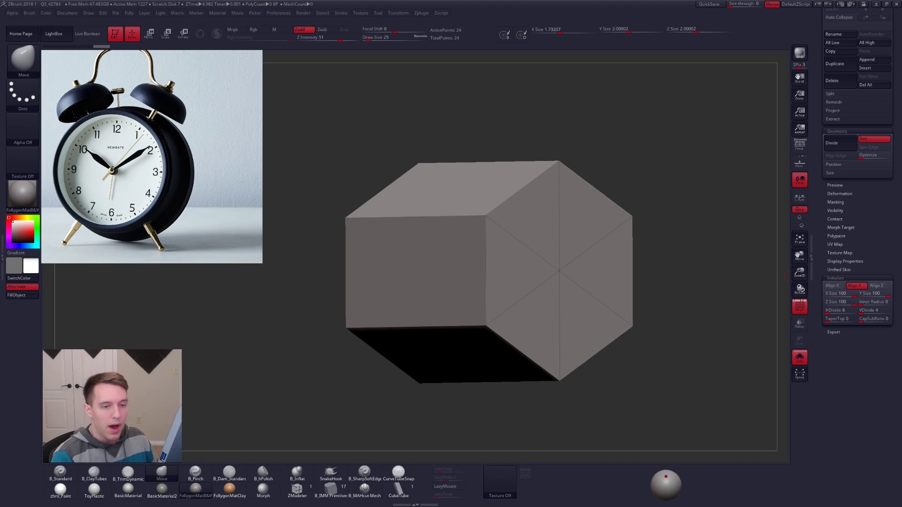
mouse_move(852, 296)
left_mouse_down()
mouse_move(843, 296)
mouse_move(889, 296)
mouse_move(833, 304)
mouse_move(856, 304)
left_mouse_up()
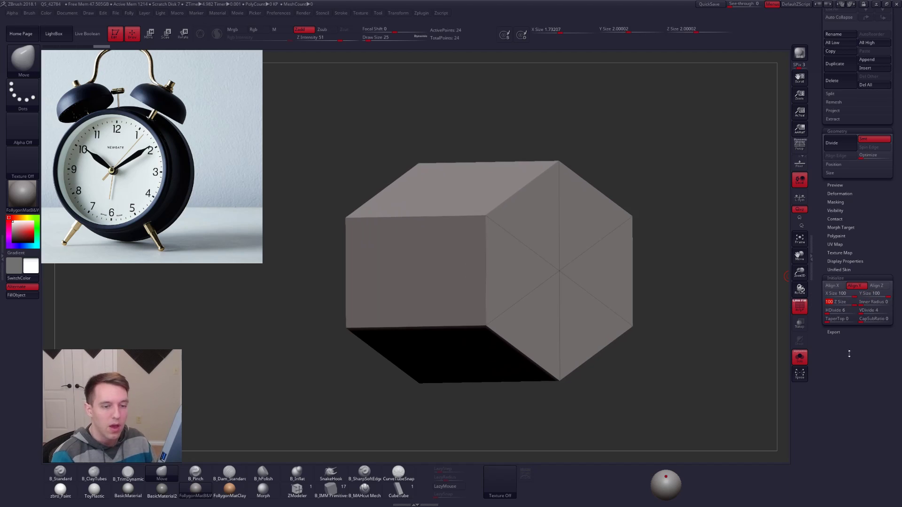
left_click_drag(828, 320, 884, 328)
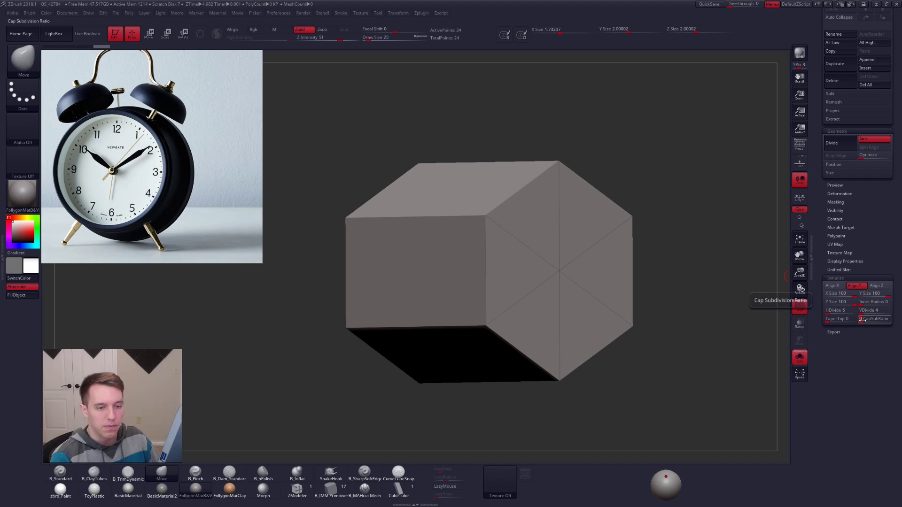
mouse_move(659, 270)
left_mouse_down()
mouse_move(655, 256)
mouse_move(667, 282)
mouse_move(647, 263)
left_mouse_up()
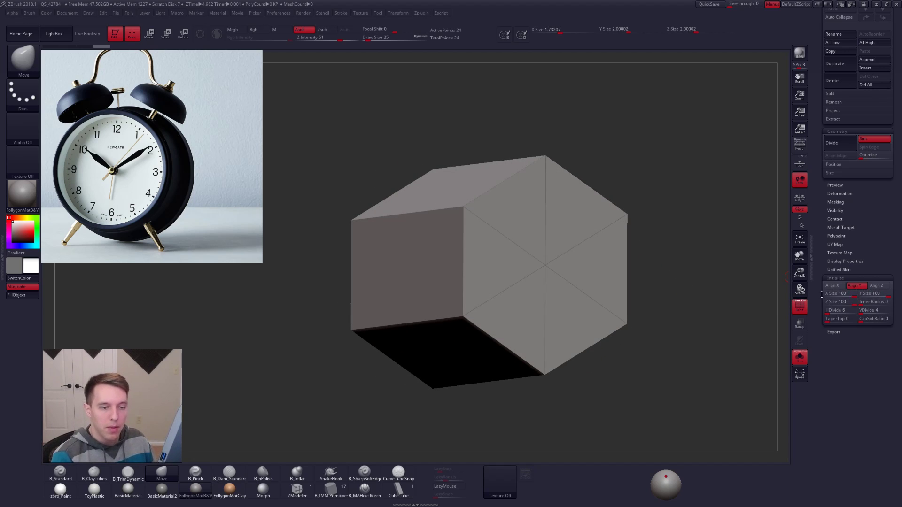
Convert the six-sided cylinder to a PolyMesh3D, compare it with the parametric version and keep the polymesh active
left_click(834, 278)
scroll(839, 169, "up", 5)
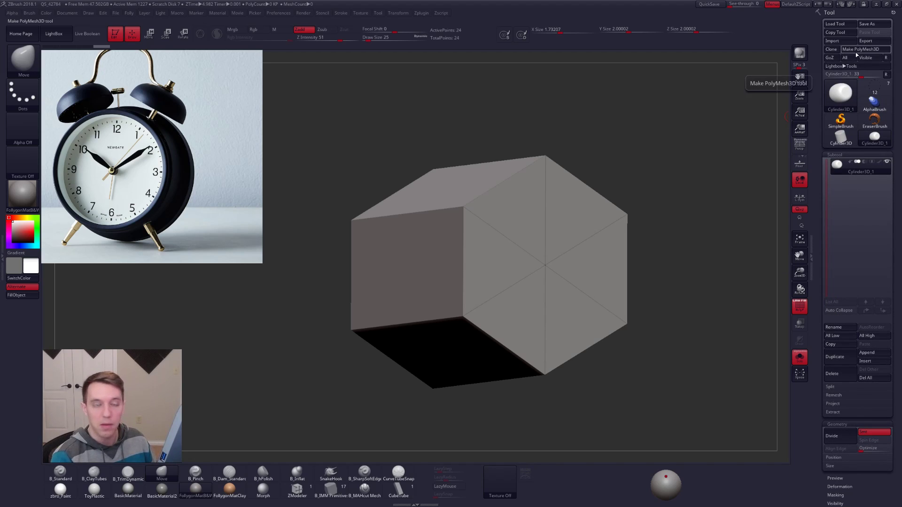
left_click(855, 49)
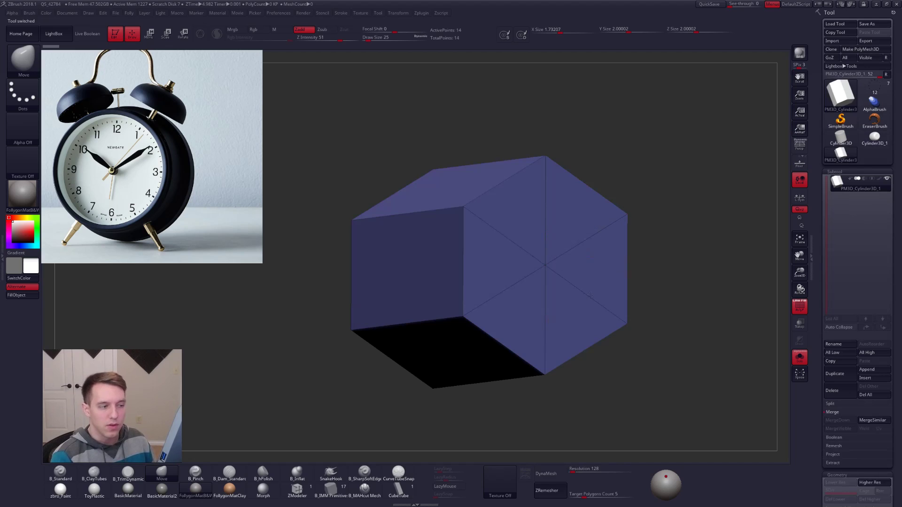
left_click(873, 138)
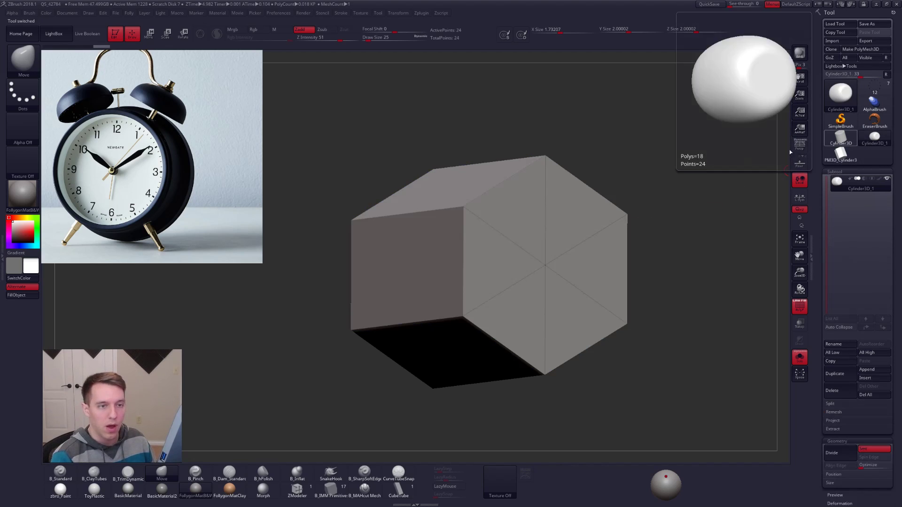
left_click(841, 153)
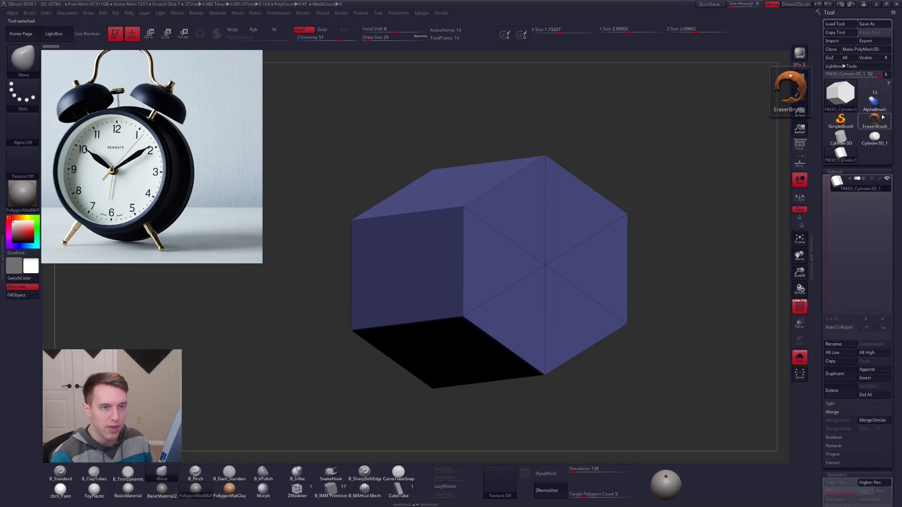
Return to the clock tool, append the hexagonal polymesh cylinder as a subtool and select it
left_click(877, 93)
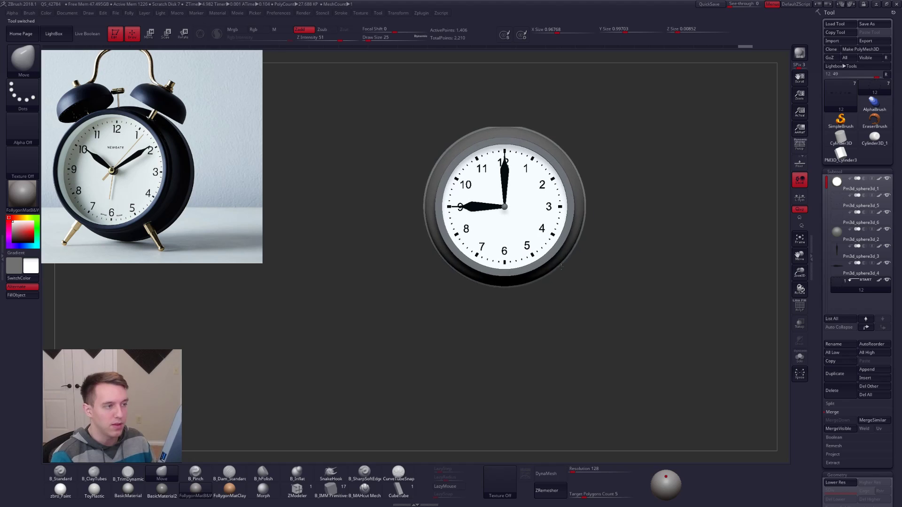
left_click(866, 369)
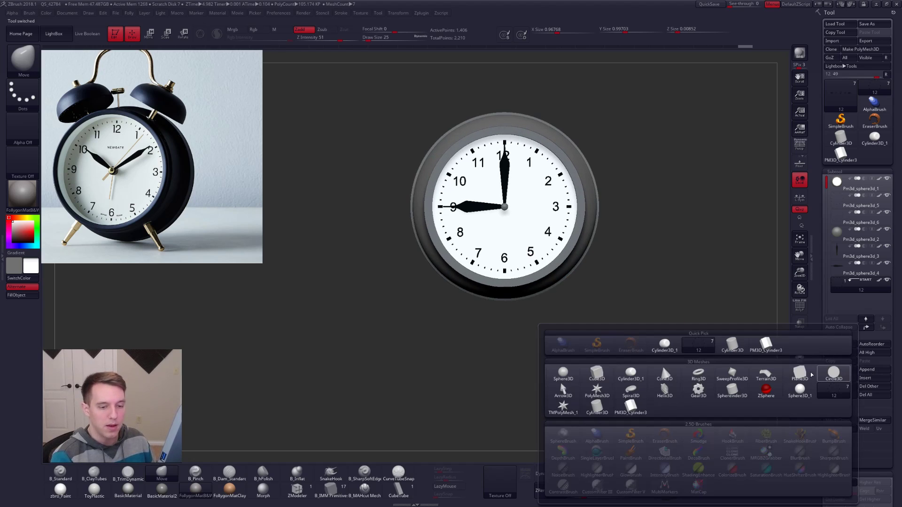
left_click(632, 409)
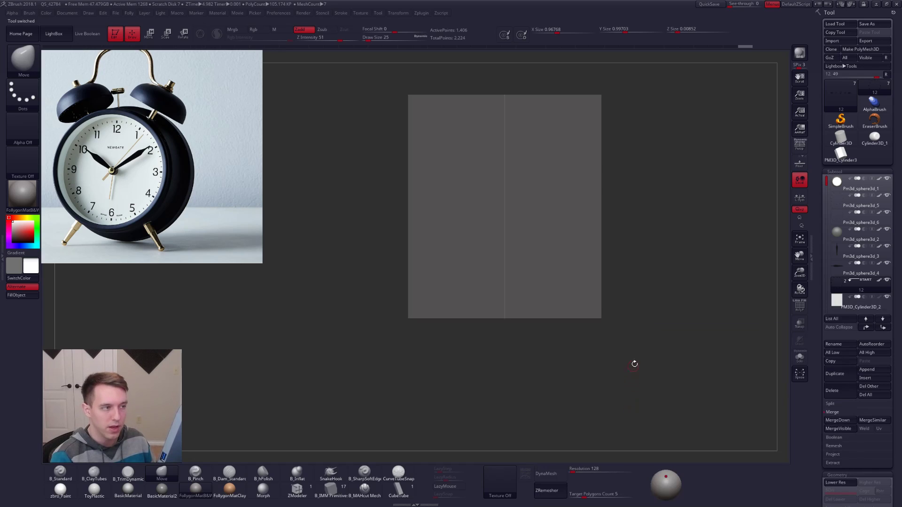
left_click_drag(647, 298, 657, 289)
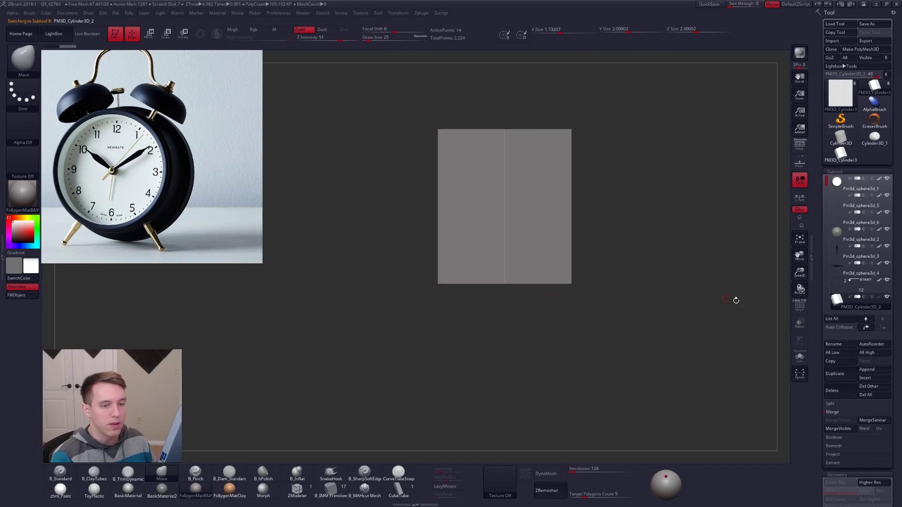
left_click(798, 324)
left_click(799, 324)
left_click_drag(598, 241, 618, 254, "alt")
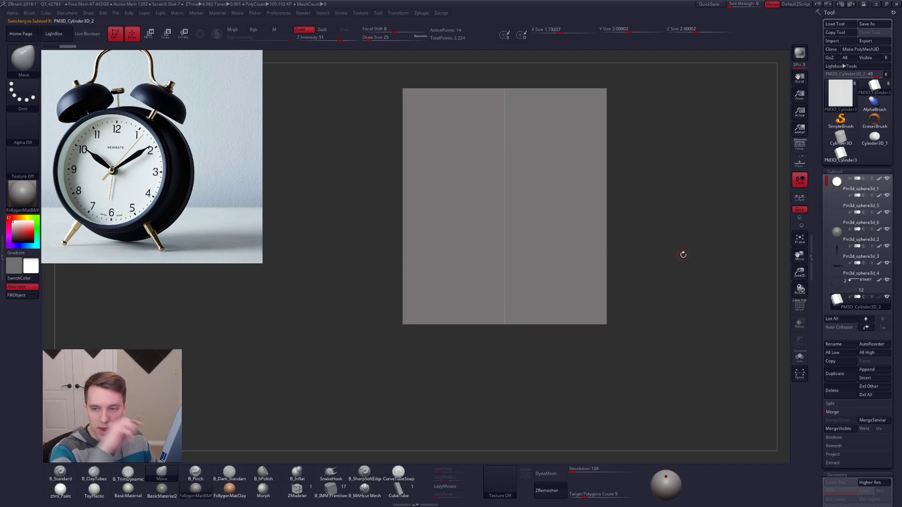
left_click_drag(583, 255, 578, 249)
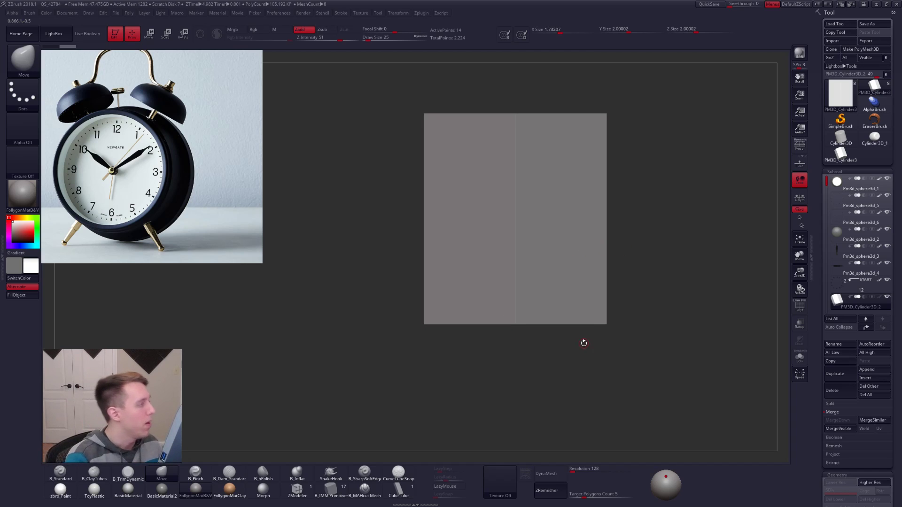
Scale the appended hexagonal cylinder down uniformly to about 0.73 × 0.85 × 0.85
right_click_drag(590, 311, 560, 326)
right_click_drag(560, 326, 545, 295, "alt")
key("e")
mouse_move(538, 261)
left_mouse_down()
mouse_move(644, 261)
mouse_move(578, 271)
left_mouse_up()
right_click_drag(616, 240, 610, 197, "shift")
Move the hexagonal cylinder straight down and isolate it from the other subtools
key("w")
left_click_drag(566, 238, 566, 310, "shift")
left_click_drag(566, 275, 565, 394, "shift")
mouse_move(558, 362)
right_mouse_down("alt")
mouse_move(558, 300)
mouse_move(559, 319)
mouse_move(582, 343)
right_mouse_up("alt")
key("q")
key("alt+s")
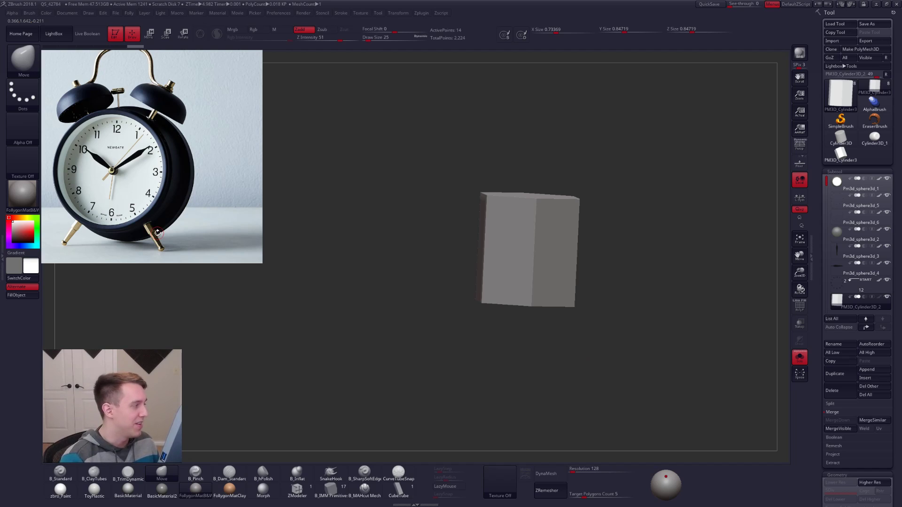
Scale the isolated cylinder down further to about 0.45 × 0.52 × 0.52
right_click_drag(546, 276, 557, 355)
key("e")
left_click(521, 167)
left_click_drag(521, 128, 521, 145)
mouse_move(545, 144)
right_mouse_down("shift")
mouse_move(546, 133)
mouse_move(549, 141)
right_mouse_up("shift")
key("q")
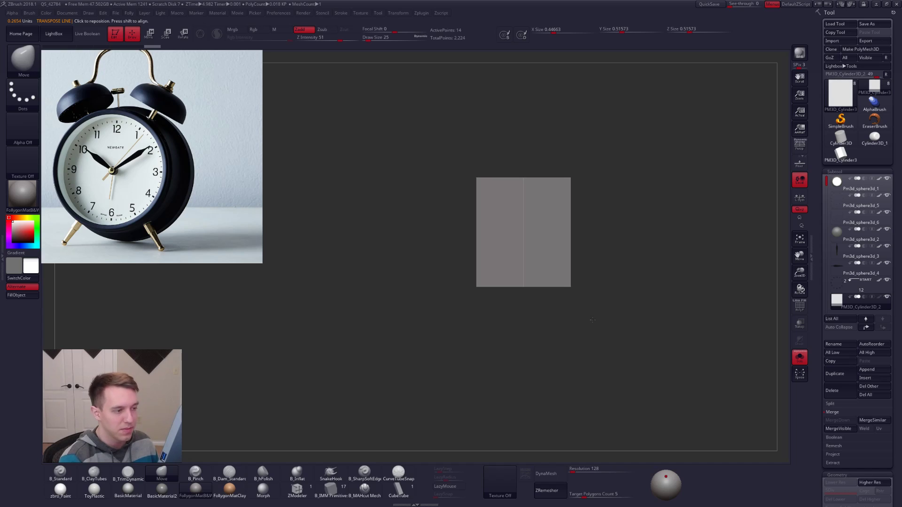
Try subdividing the cylinder, and examine its hexagonal end cap straight on with the polyframe shown
key("ctrl+d")
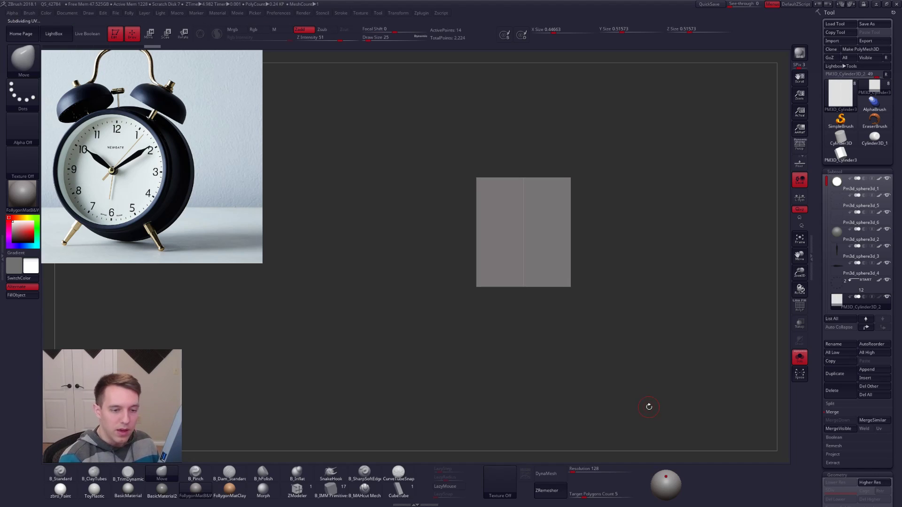
right_click_drag(556, 325, 550, 287)
key("shift+f")
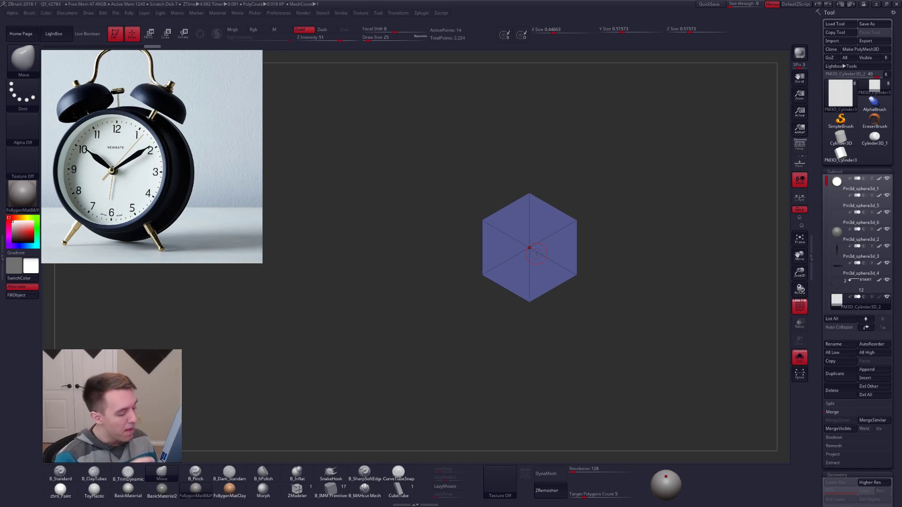
Insert a Creased Cylinder from the IMM Primitives at the centre of the hexagonal cylinder's end cap
left_click(331, 489)
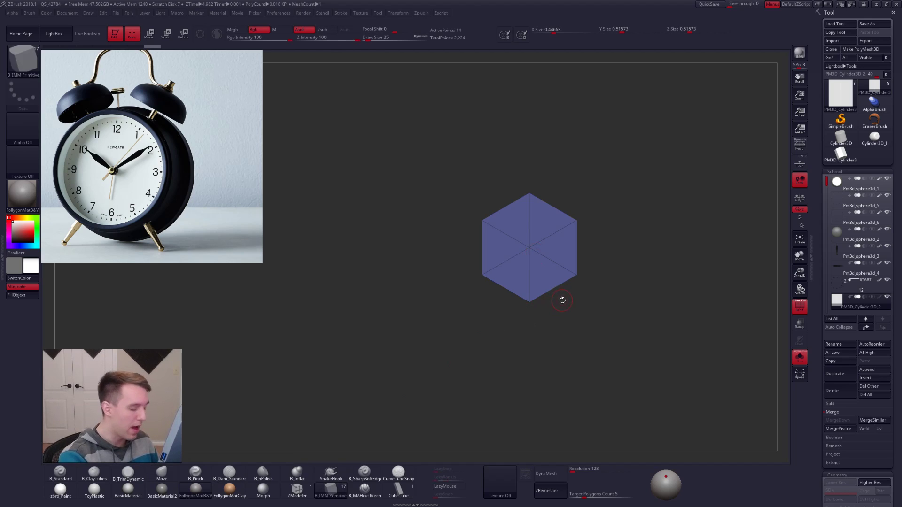
key("m")
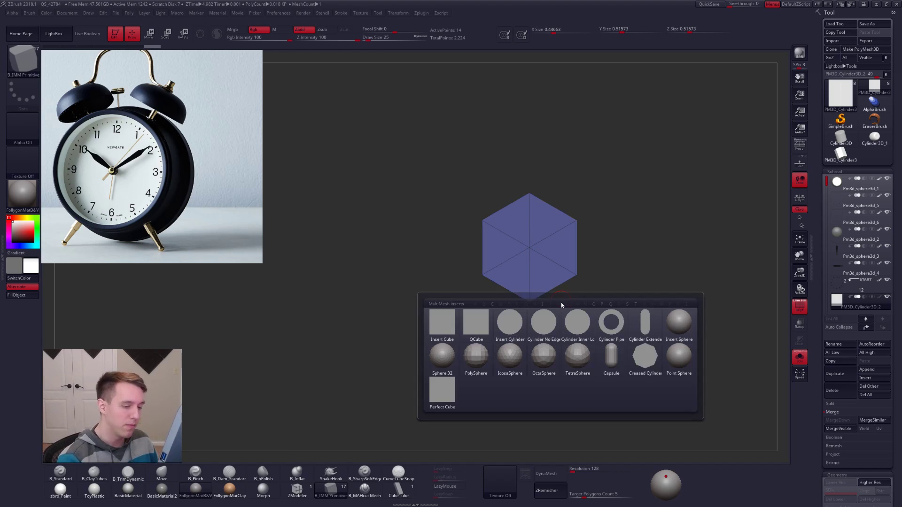
left_click(645, 369)
left_click_drag(529, 247, 529, 284)
right_click_drag(530, 284, 566, 285)
Move the inserted creased cylinder outward along the hexagonal cylinder's axis
key("w")
left_click(562, 276)
left_click(562, 251)
right_click_drag(566, 270, 573, 251, "ctrl")
left_click_drag(578, 247, 669, 256)
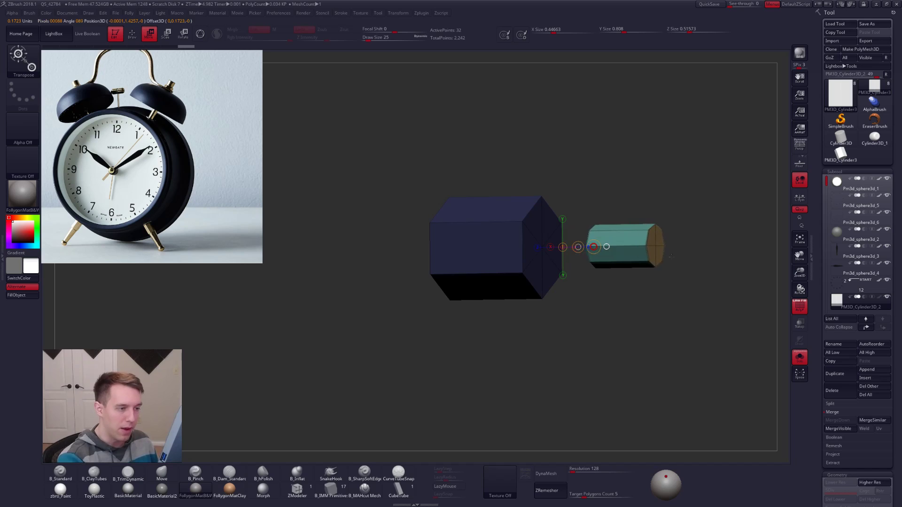
Enlarge the inserted round cylinder and place it against the hexagonal one, bringing the combined length to about 1.25
left_click_drag(578, 247, 583, 184)
key("e")
key("ctrl+d")
key("shift+d")
left_click_drag(596, 311, 530, 355)
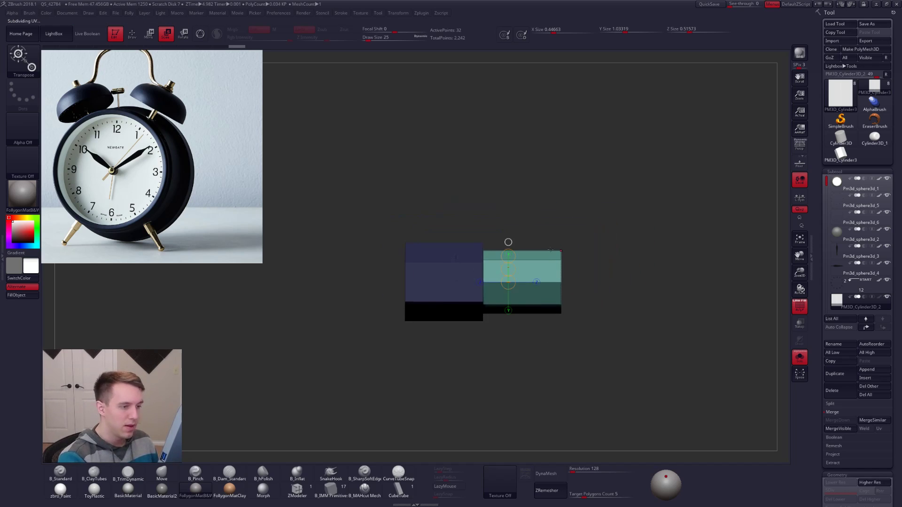
left_click_drag(462, 283, 620, 287)
key("w")
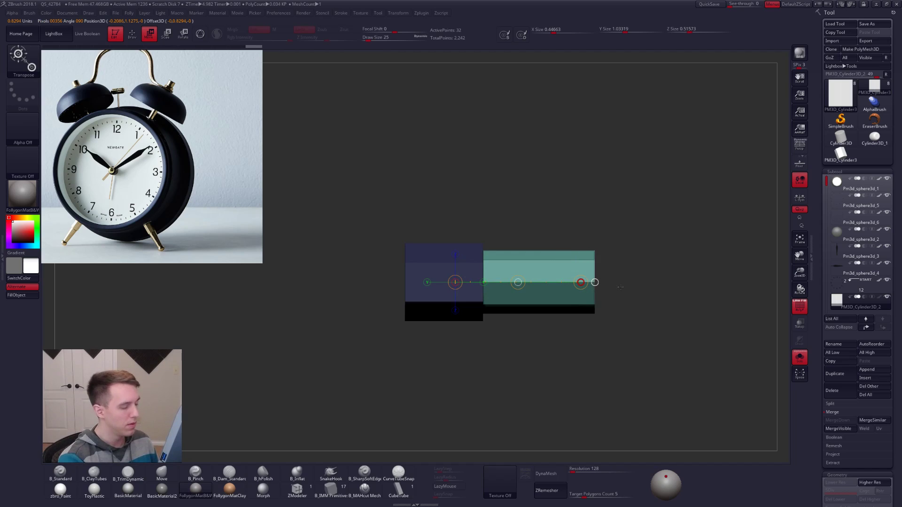
Taper the round cylinder by scaling down its outer end through a mask, and clear the mask
key("q")
mouse_move(539, 221)
left_mouse_down("ctrl")
mouse_move(501, 410)
mouse_move(559, 354)
left_mouse_up("ctrl")
mouse_move(559, 355)
left_mouse_down("alt")
mouse_move(519, 371)
mouse_move(494, 364)
mouse_move(498, 380)
left_mouse_up("alt")
key("e")
mouse_move(525, 296)
left_mouse_down()
mouse_move(583, 295)
mouse_move(540, 313)
mouse_move(579, 295)
mouse_move(556, 329)
mouse_move(537, 334)
left_mouse_up()
key("q")
left_click(616, 303, "ctrl")
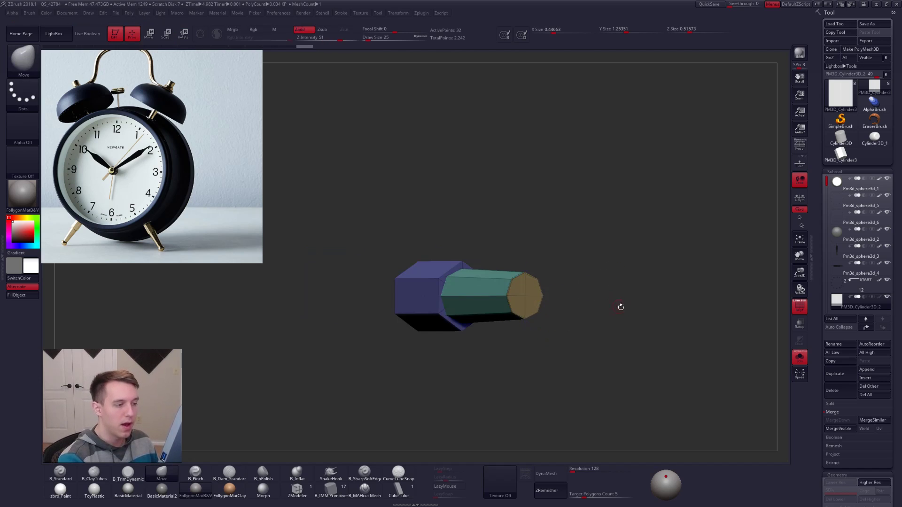
Give the hexagonal and round cylinders separate polygroups with Auto Groups
key("ctrl+g")
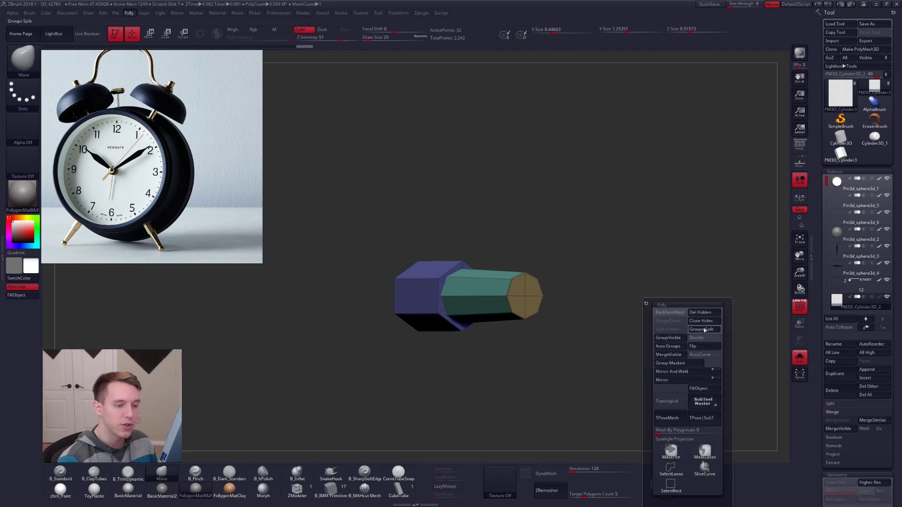
left_click(675, 340)
left_click_drag(582, 357, 603, 318, "alt")
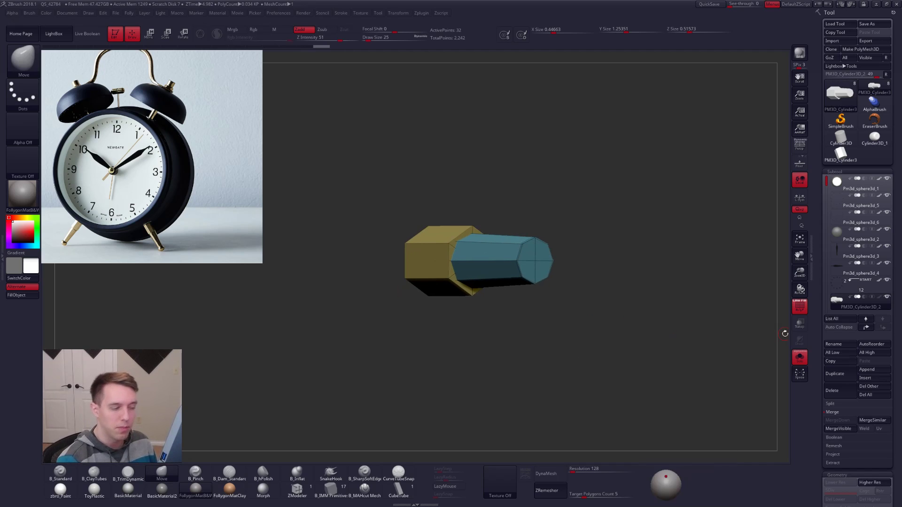
scroll(818, 370, "down", 6)
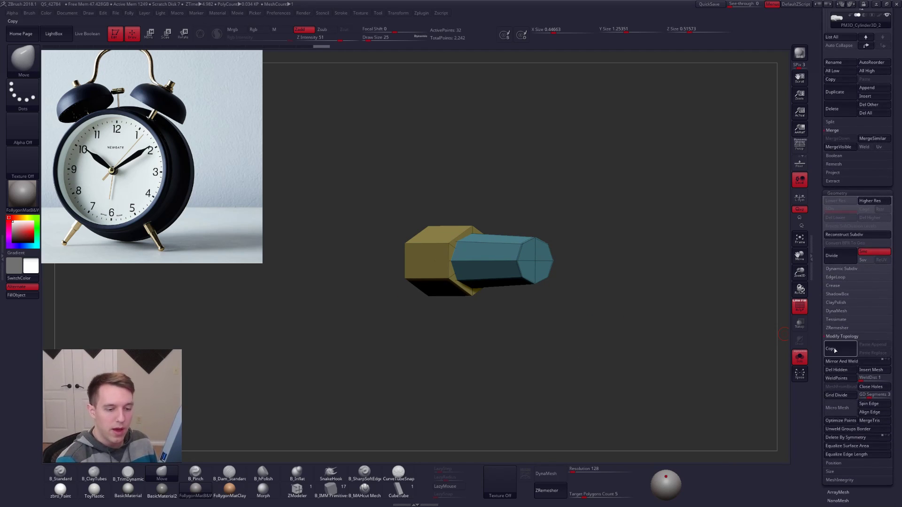
left_click(842, 337)
scroll(832, 409, "down", 3)
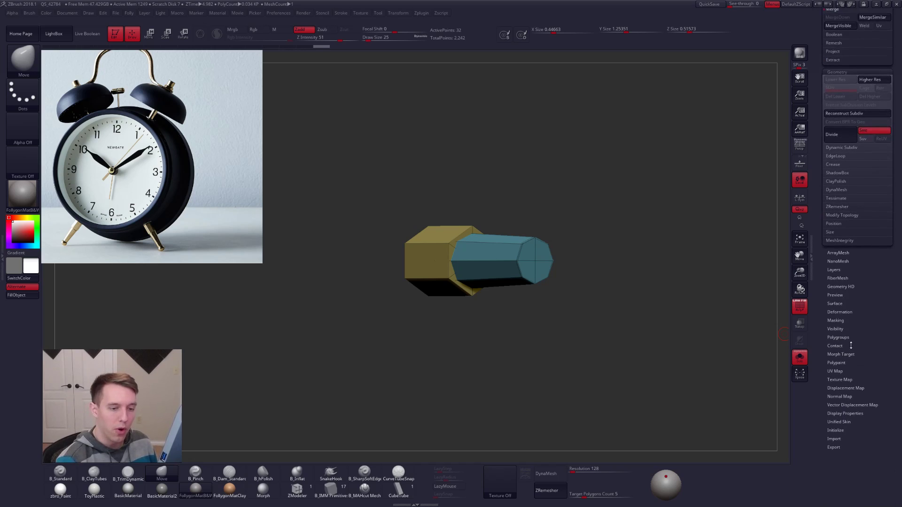
left_click(838, 337)
left_click(845, 347)
Split the two polygroups into separate subtools and hide all the other subtools
scroll(838, 455, "up", 10)
left_click_drag(544, 359, 546, 390, "alt")
left_click(537, 260, "ctrl+shift")
left_click(537, 261, "ctrl+shift")
key("1")
left_click(613, 271)
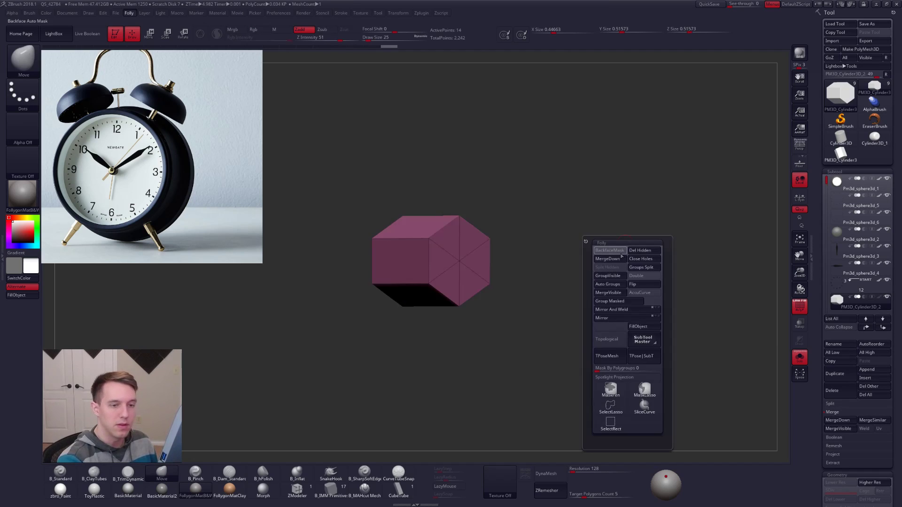
left_click_drag(827, 224, 822, 296)
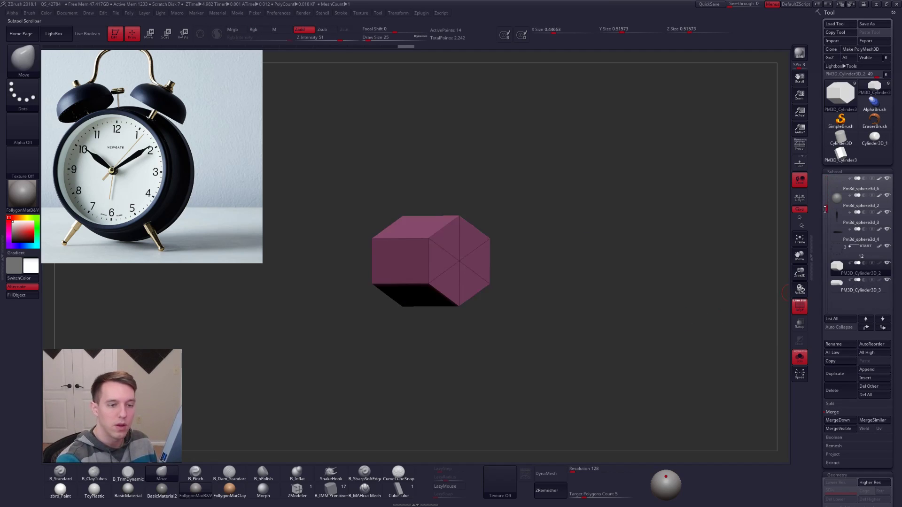
key("alt+s")
left_click(887, 264, "shift")
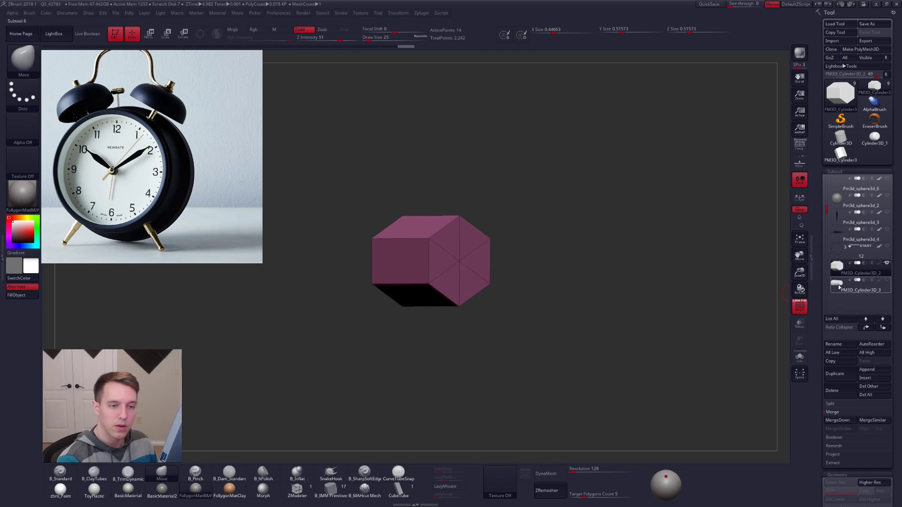
Select the round cylinder subtool and smooth it with dynamic subdivision, viewing it from the side
left_click(838, 284)
key("d")
mouse_move(533, 304)
left_mouse_down()
mouse_move(559, 306)
mouse_move(536, 305)
mouse_move(558, 271)
mouse_move(598, 262)
mouse_move(603, 277)
left_mouse_up()
key("e")
key("q")
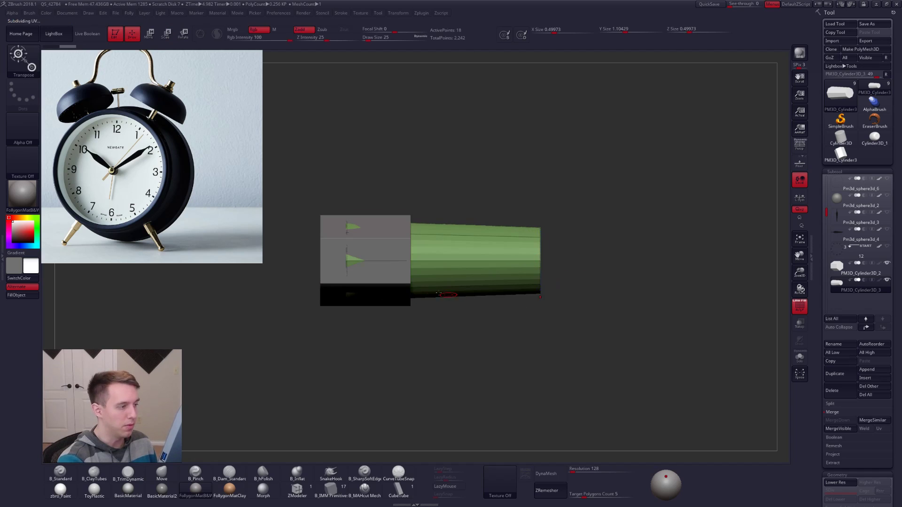
Shorten the round cylinder from its inner end to a length of about 0.75, flush with the hexagonal cylinder
left_click_drag(382, 195, 351, 363, "ctrl")
key("w")
left_click_drag(432, 273, 541, 272)
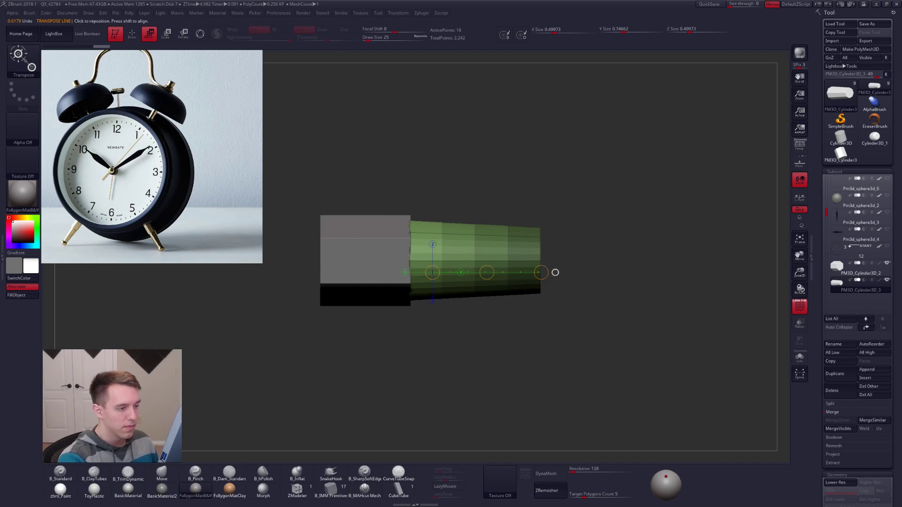
Scale the round cylinder's thickness down to about 0.47
left_click_drag(300, 261, 357, 259)
key("e")
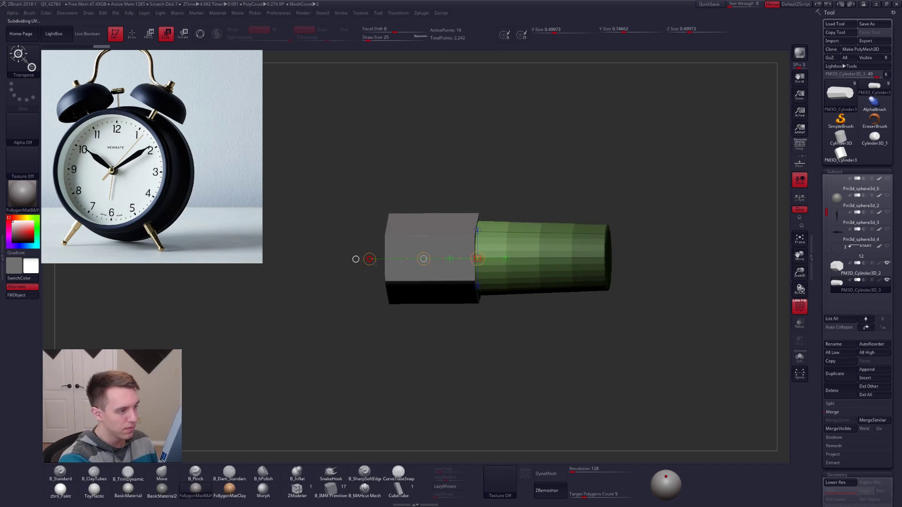
key("q")
mouse_move(400, 282)
left_mouse_down()
mouse_move(575, 326)
mouse_move(630, 415)
mouse_move(593, 368)
left_mouse_up()
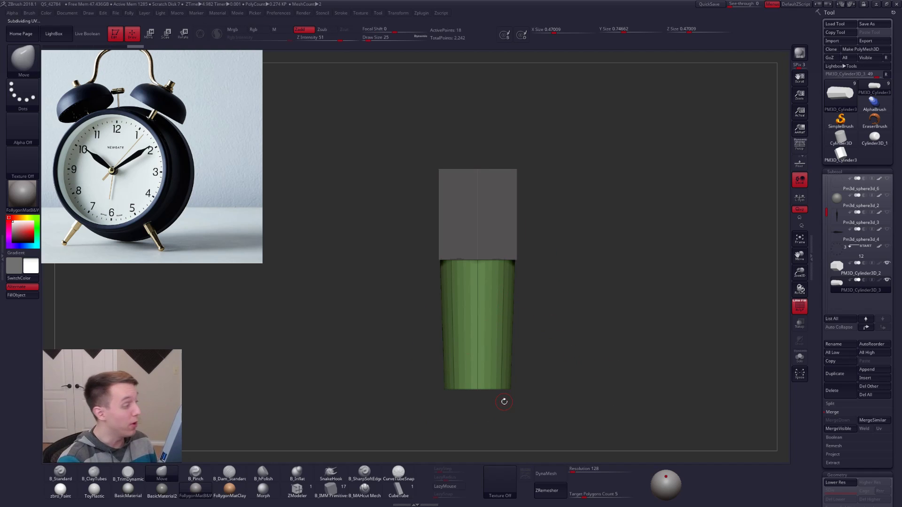
Isolate the hexagonal cylinder subtool and choose the ZModeler brush for editing its faces
left_click(840, 271)
key("alt+s")
left_click_drag(483, 305, 420, 364)
left_click(297, 490)
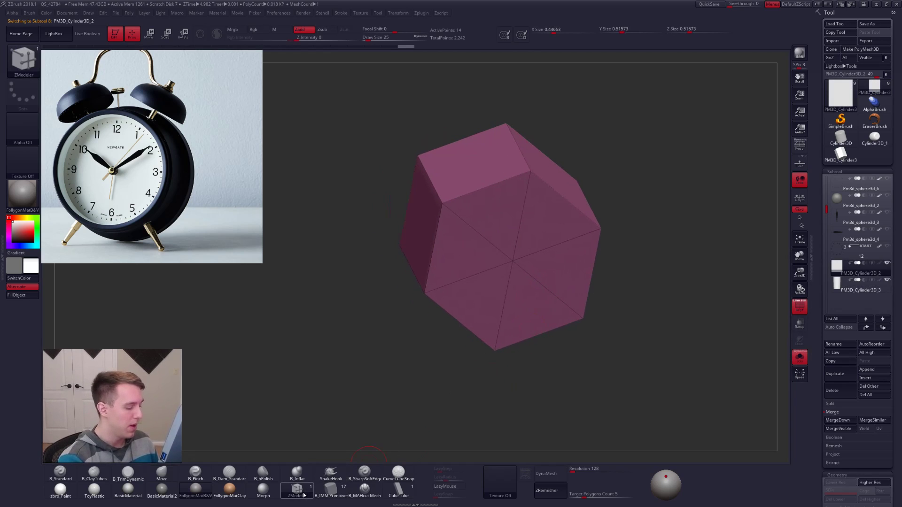
mouse_move(503, 312)
left_mouse_down()
mouse_move(527, 291)
mouse_move(552, 322)
mouse_move(610, 356)
left_mouse_up()
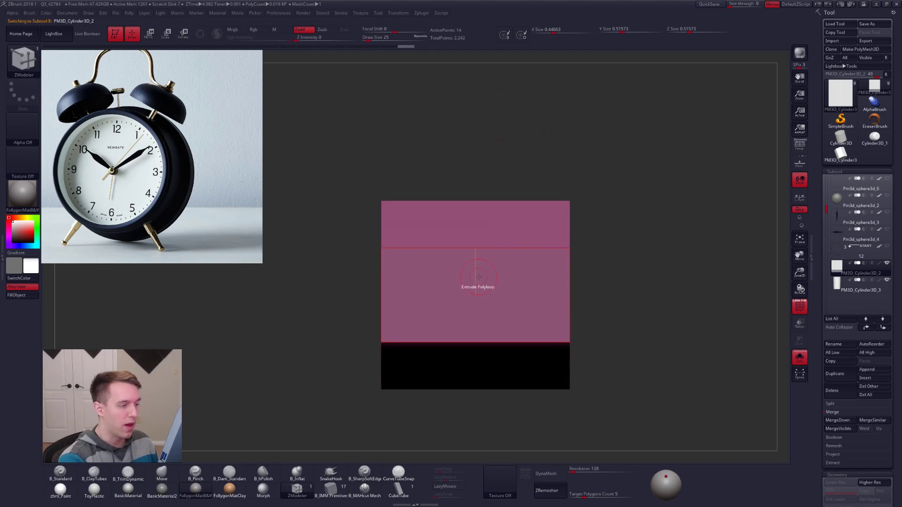
Try to insert polyloops around the hexagonal cylinder's side faces with ZModeler, using Polyloop as the target
key("space")
left_click(476, 244)
left_click(530, 348)
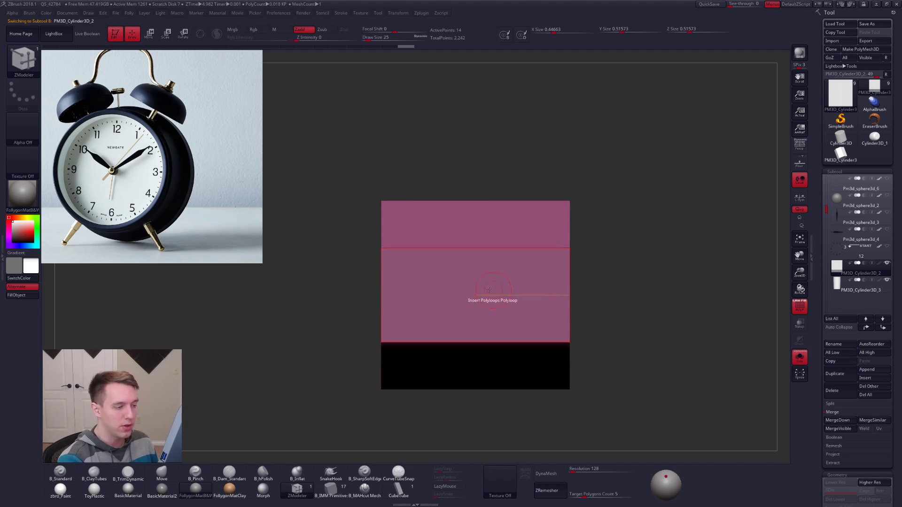
key("space")
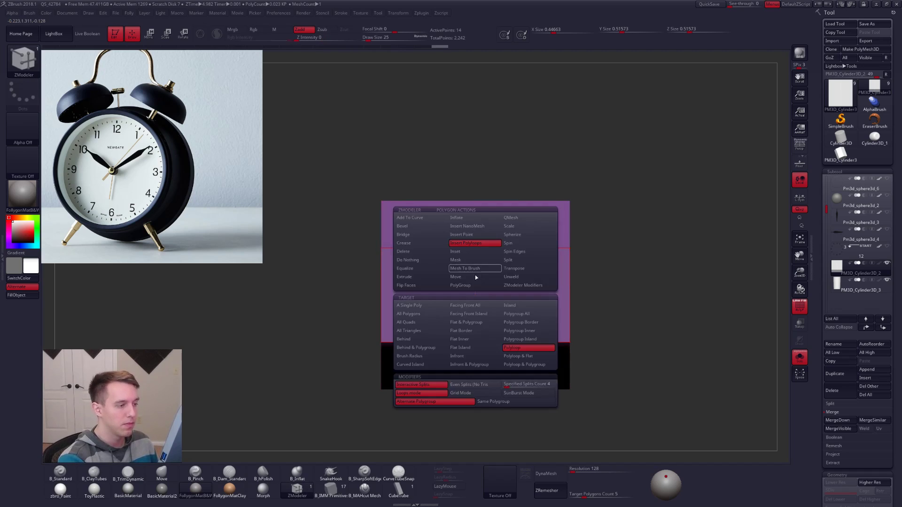
left_click(524, 349)
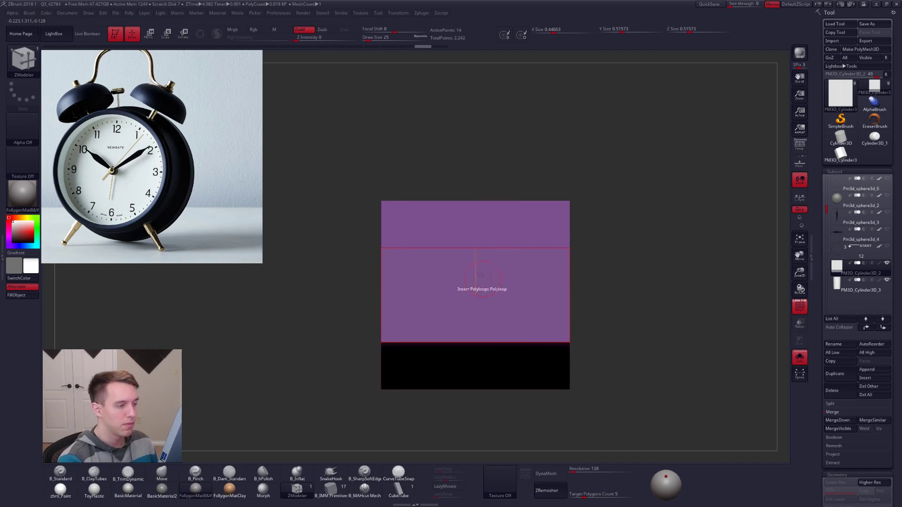
left_click_drag(476, 276, 601, 301)
left_click(567, 337)
Quick-save the project
left_click(710, 4)
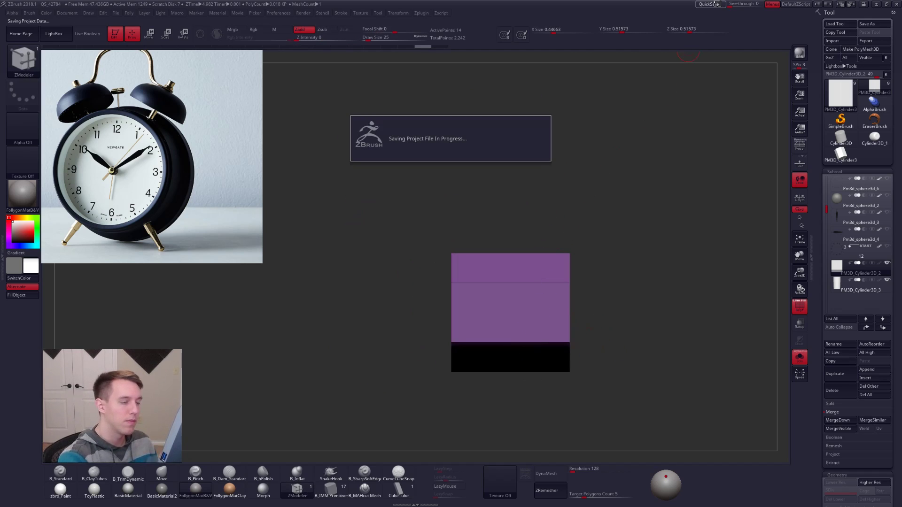
Slice the hexagonal cylinder across its middle with SliceCurve
key("F1")
key("F1")
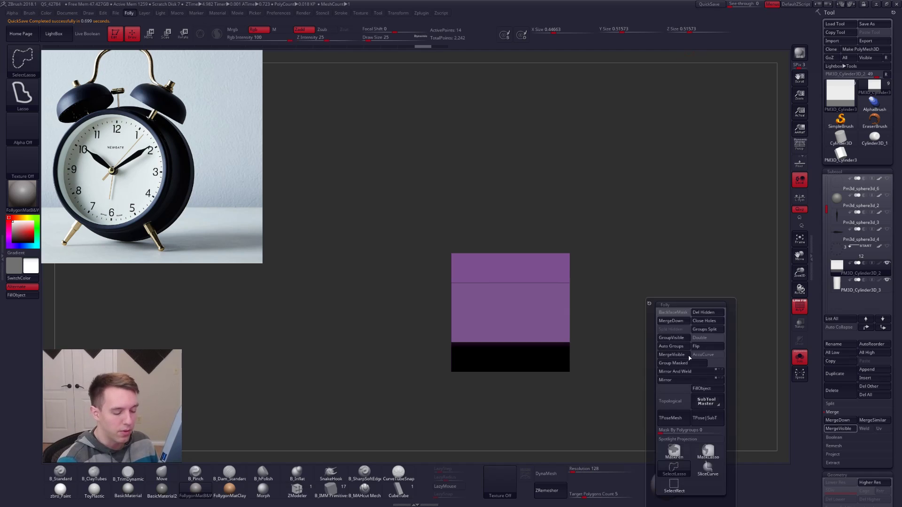
left_click(708, 472)
left_click_drag(512, 209, 514, 436, "ctrl+shift")
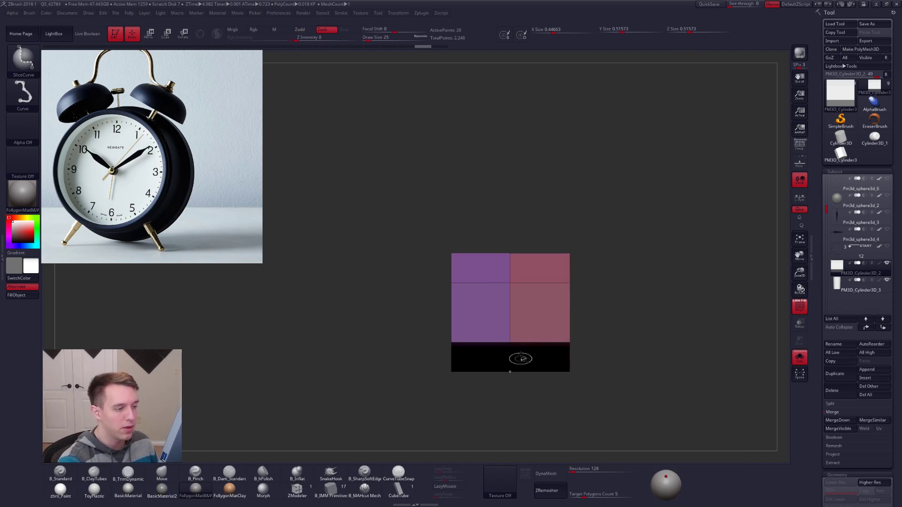
Crease a lengthwise edge on one half of the sliced hexagonal cylinder with ZModeler
key("b")
key("z")
key("m")
key("space")
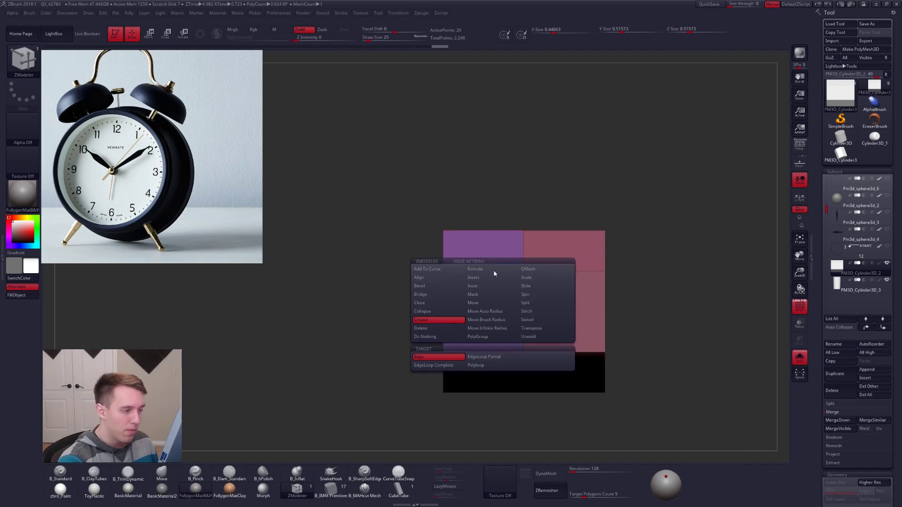
left_click(474, 357)
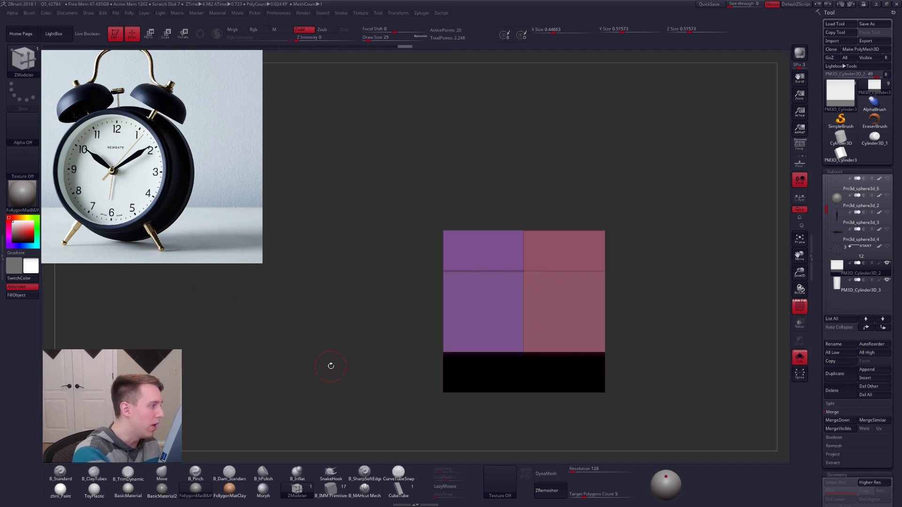
Hide the polyframe and subdivide the creased hexagonal cylinder up to level 7
left_click_drag(675, 374, 611, 396, "alt")
key("ctrl+d")
key("shift+f")
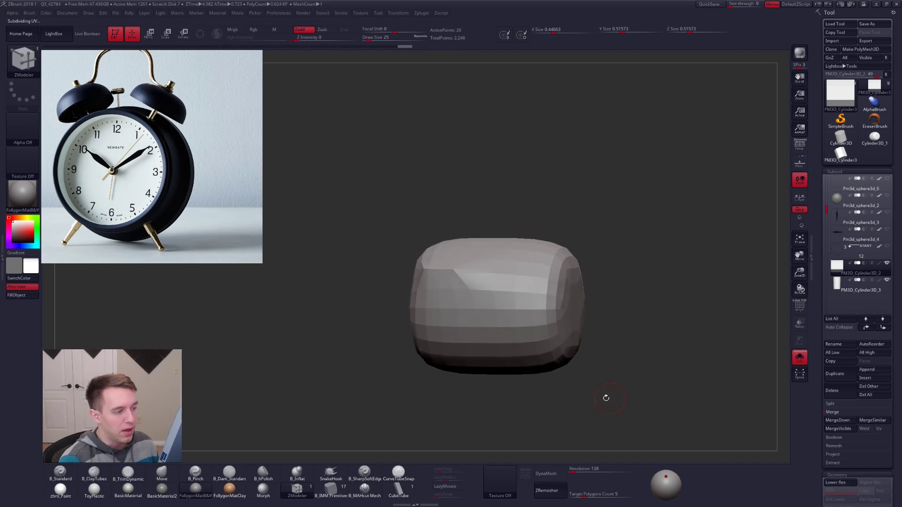
right_click_drag(437, 270, 453, 292, "ctrl")
key("shift+d")
key("ctrl+d")
key("ctrl+d")
key("ctrl+d")
key("ctrl+d")
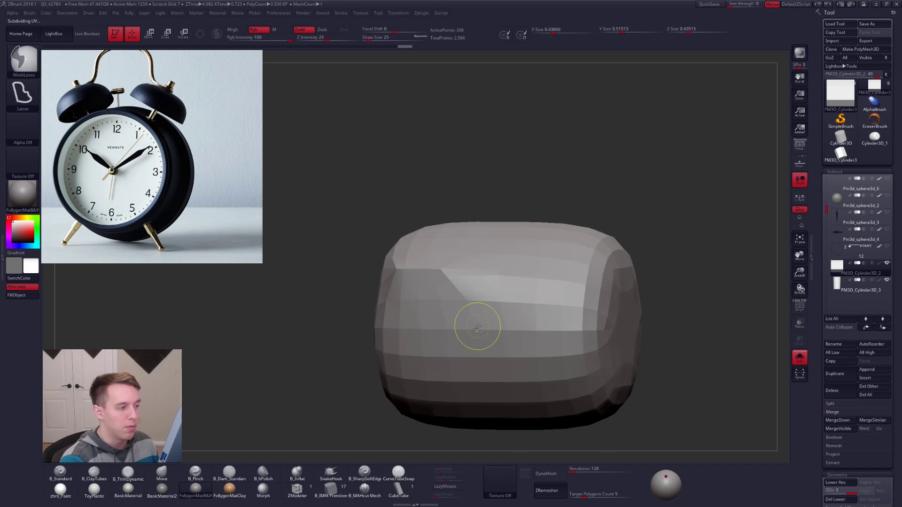
key("ctrl+d")
key("ctrl+d")
Examine the creased edge on the smoothed cylinder, and return to the lowest subdivision level with the polyframe shown
key("b")
key("z")
key("m")
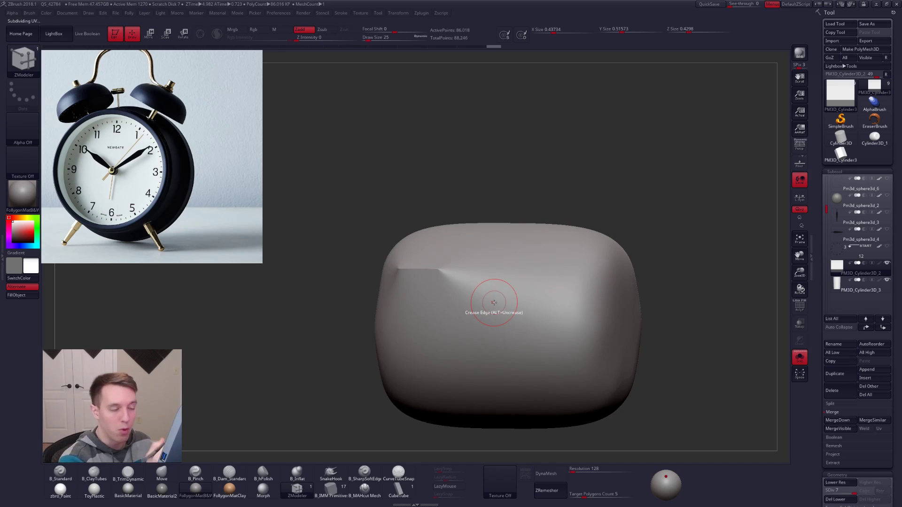
mouse_move(488, 310)
right_mouse_down()
mouse_move(490, 289)
mouse_move(430, 266)
right_mouse_up()
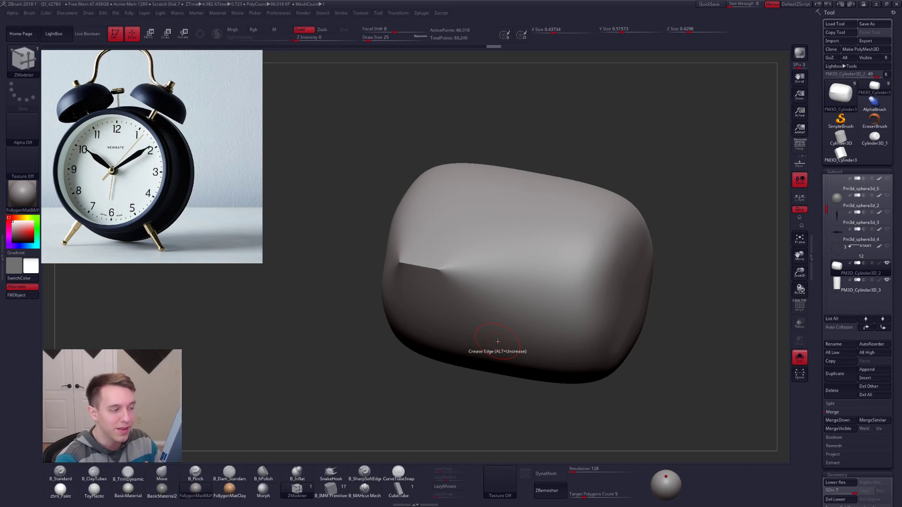
key("shift+d")
key("shift+d")
key("shift+d")
key("shift+d")
key("shift+f")
key("shift+d")
key("shift+d")
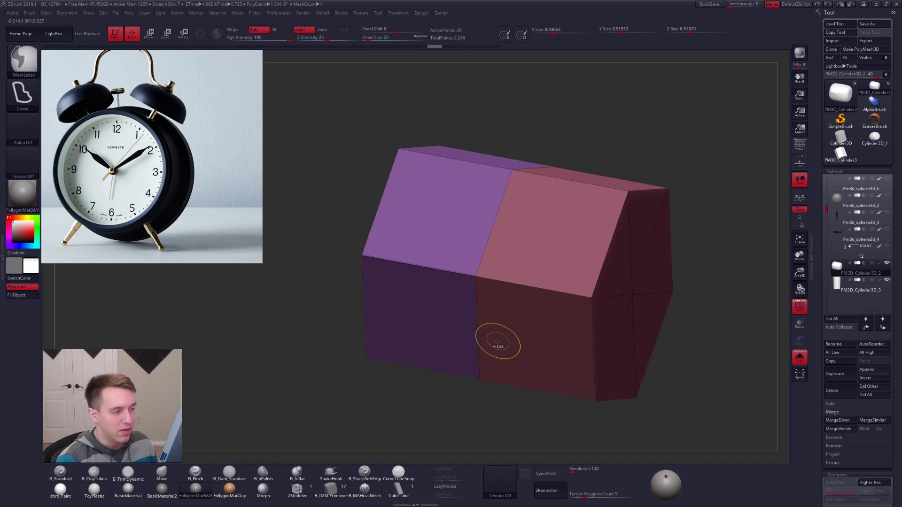
Undo the subdivision, crease and slice on the hexagonal cylinder, and show the round cylinder with it again
left_click_drag(672, 422, 620, 343, "alt")
key("ctrl+z")
key("d")
key("shift+d")
key("alt+s")
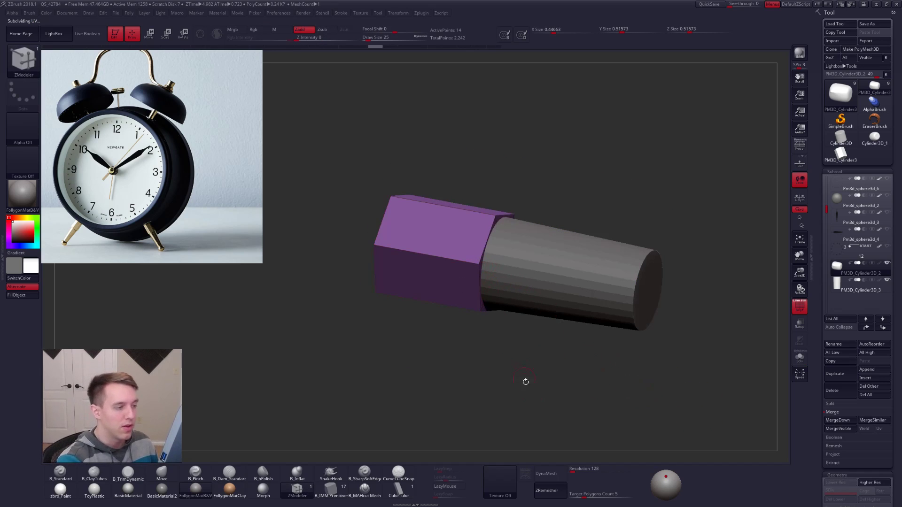
Hide the polyframe, select the round cylinder and set its dynamic SmoothSubdiv to 4
left_click_drag(608, 416, 555, 347)
key("shift+f")
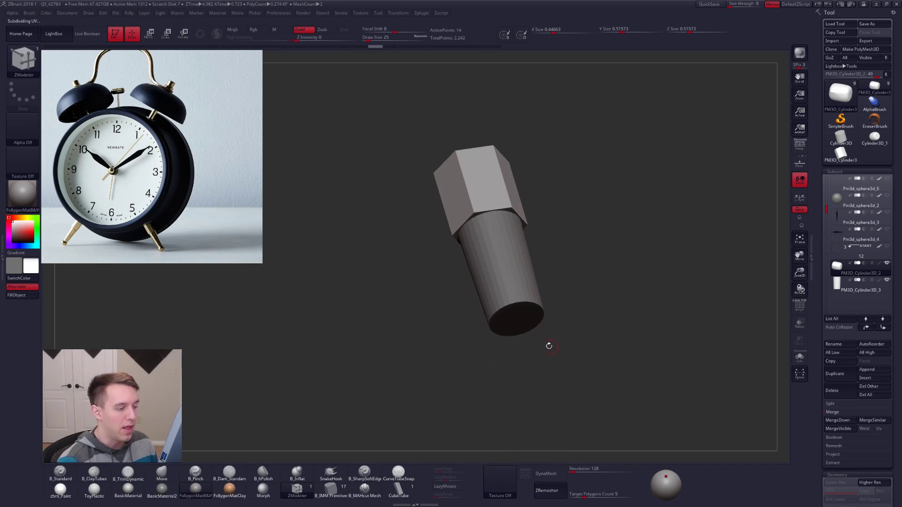
left_click(522, 324, "alt")
scroll(822, 349, "down", 5)
left_click(869, 348)
left_click_drag(876, 349, 875, 350)
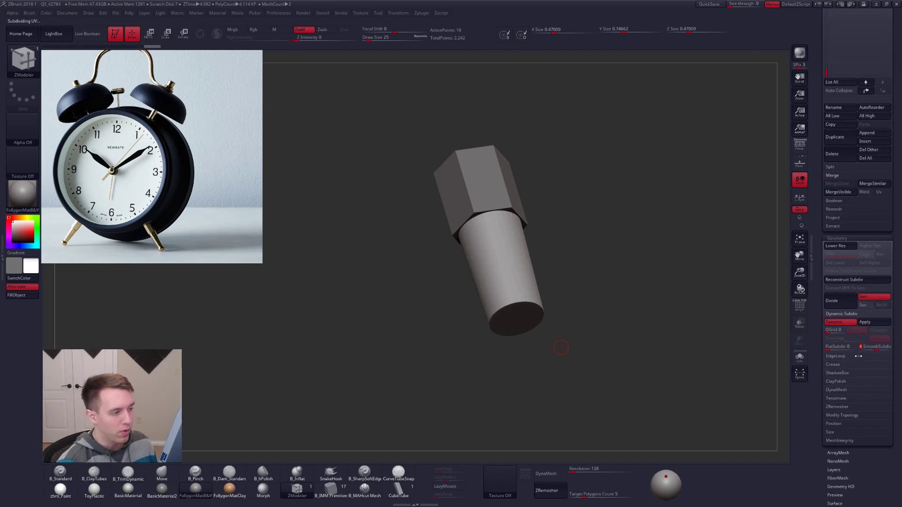
scroll(824, 323, "up", 5)
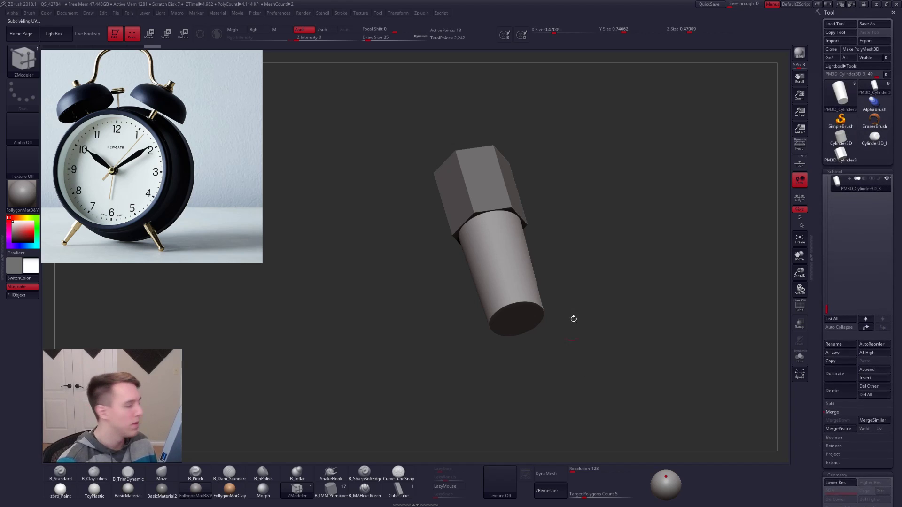
left_click_drag(541, 344, 606, 304, "alt")
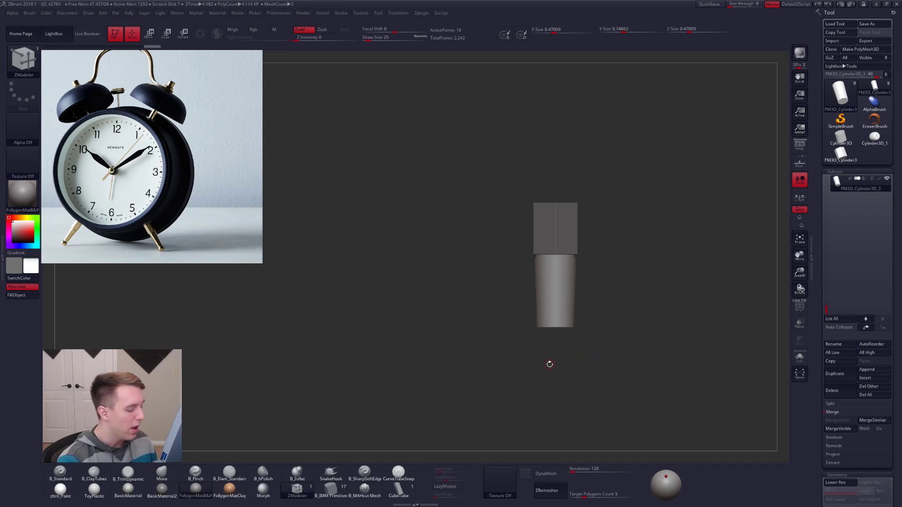
mouse_move(550, 364)
left_mouse_down("shift")
mouse_move(556, 311)
mouse_move(599, 353)
mouse_move(569, 340)
left_mouse_up("shift")
left_click(352, 471)
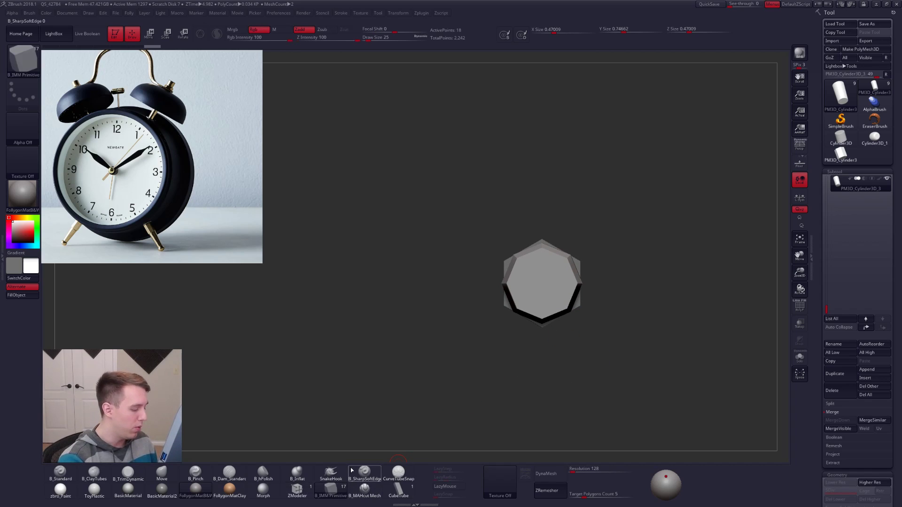
key("m")
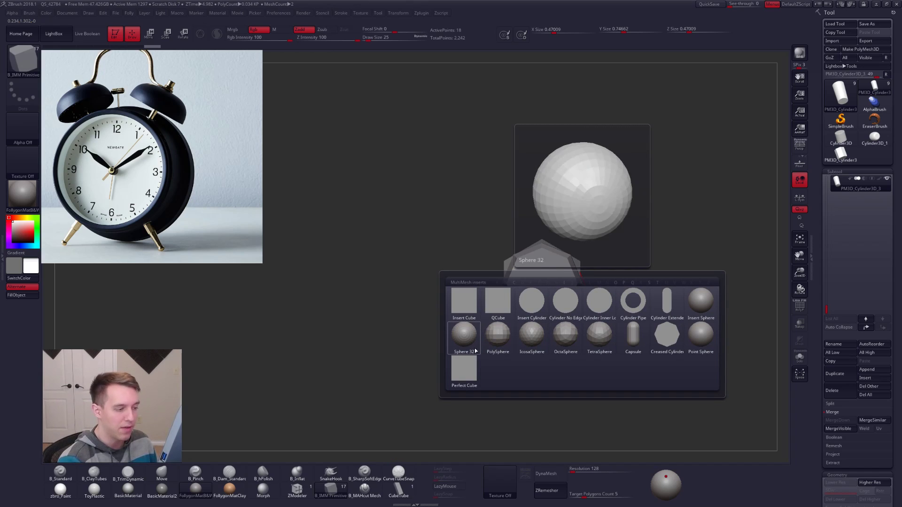
left_click_drag(644, 409, 679, 407)
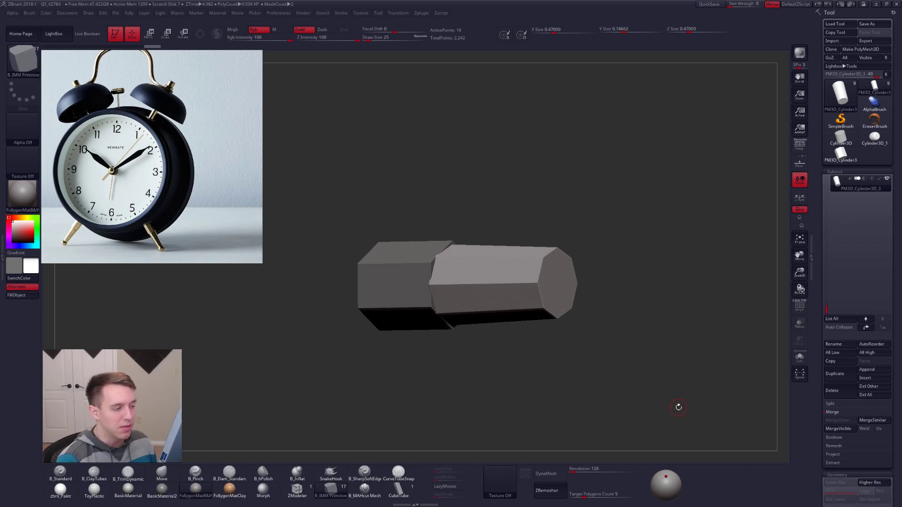
Show the polyframe and extrude the round cylinder's free end face outward with ZModeler's Extrude action to form a short end section
key("shift+f")
right_click_drag(554, 303, 570, 299)
right_click_drag(570, 299, 539, 313, "alt")
left_click(297, 490)
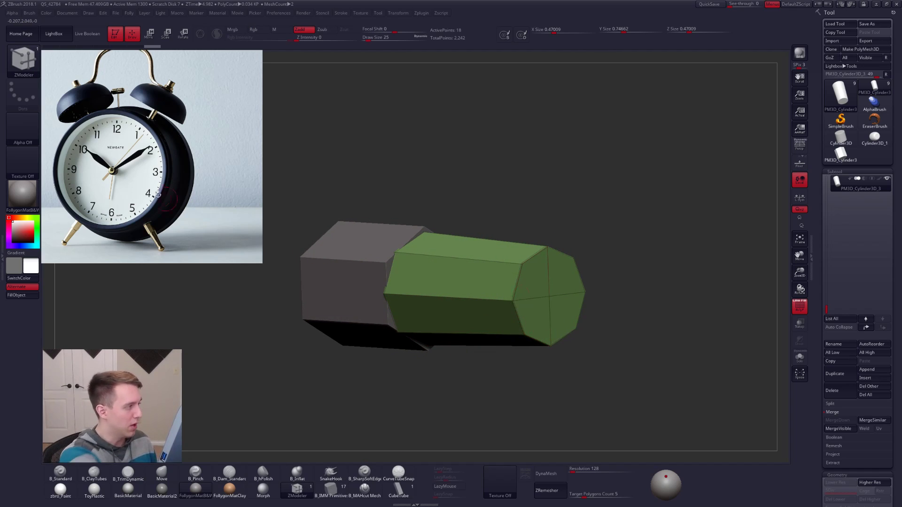
right_click_drag(584, 382, 548, 319)
key("space")
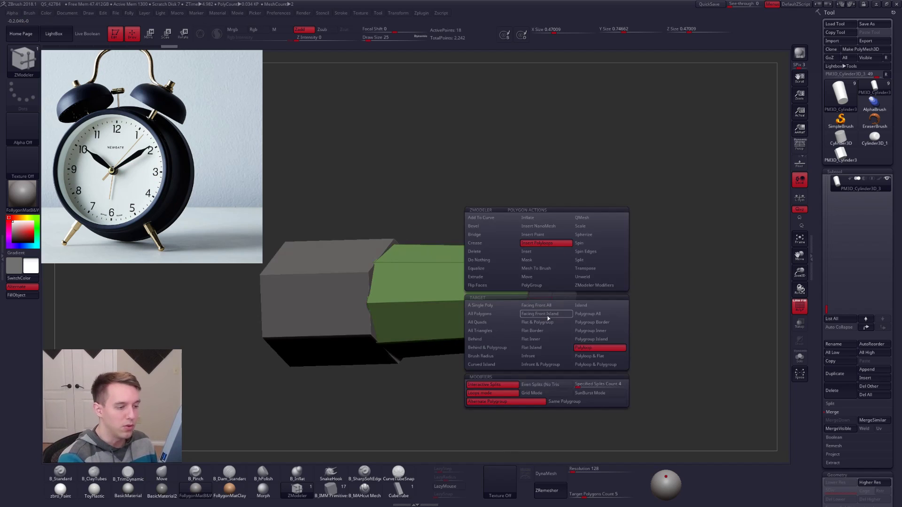
left_click(500, 277)
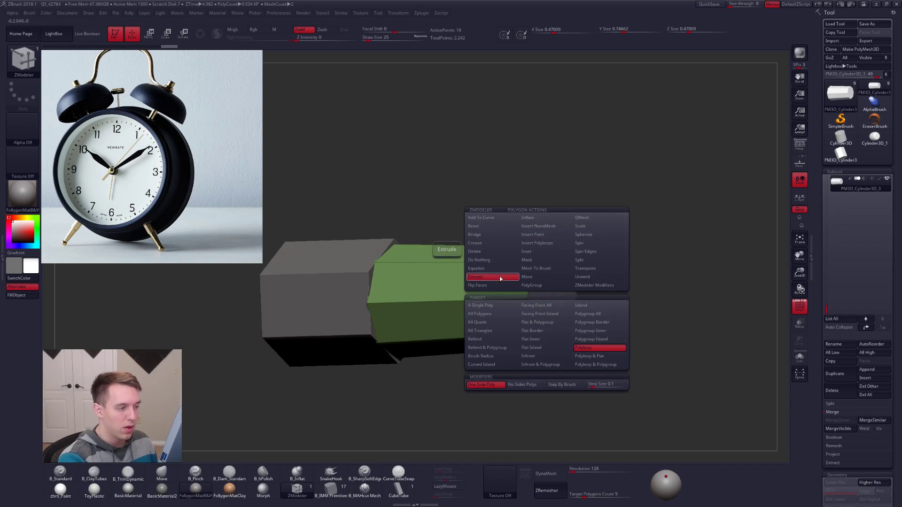
left_click(514, 305)
left_click_drag(541, 312, 589, 315)
Slice the extruded end section crosswise around its middle to add an edge ring
right_click_drag(588, 316, 551, 332, "shift")
right_click(537, 331, "ctrl+shift")
left_click_drag(531, 229, 528, 390, "ctrl+shift")
Mask everything except the new middle ring and scale it outward to an X size of about 0.58, with dynamic smoothing on
mouse_move(520, 240)
left_mouse_down("ctrl")
mouse_move(519, 393)
mouse_move(519, 217)
mouse_move(520, 237)
left_mouse_up("ctrl")
key("e")
left_click_drag(526, 301, 618, 301, "shift")
left_click(620, 300)
left_click_drag(527, 195, 526, 195)
key("ctrl+d")
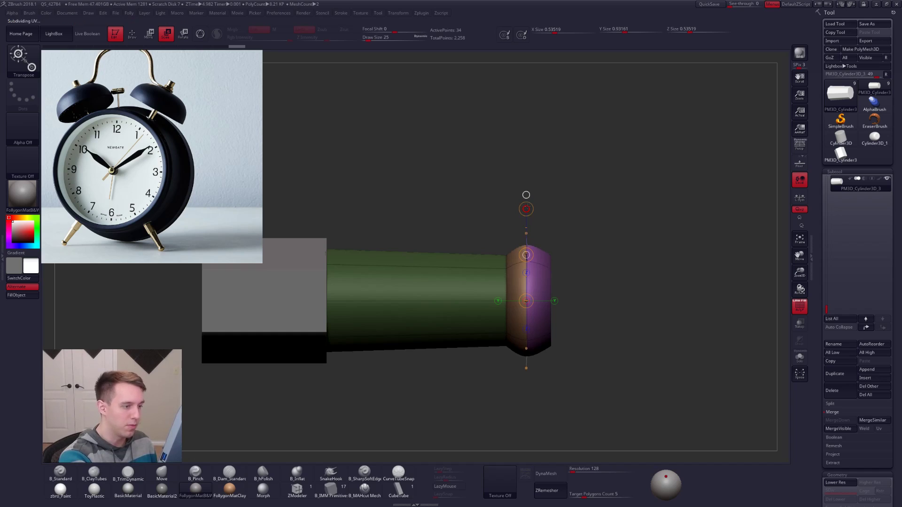
left_click_drag(526, 209, 549, 241)
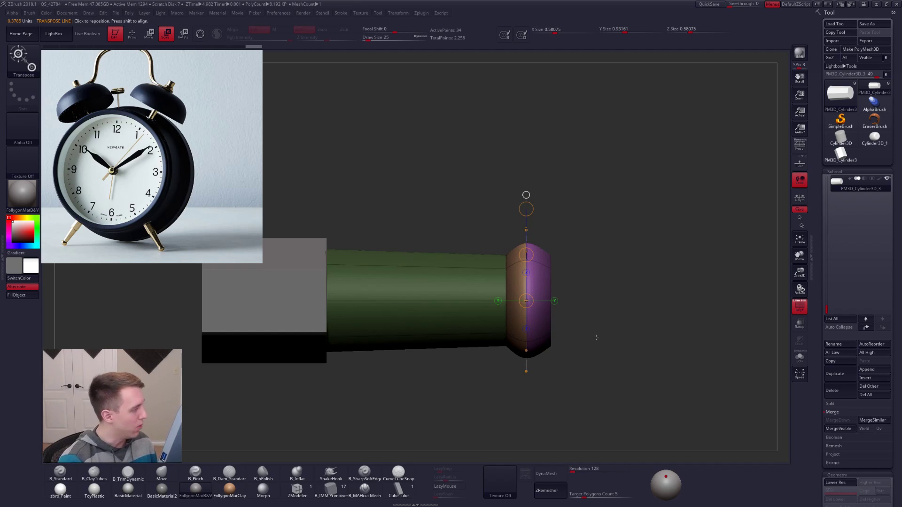
Isolate the round cylinder and try ZModeler's Crease EdgeLoop Complete action on the end cap to remove its crease
key("shift+d")
key("q")
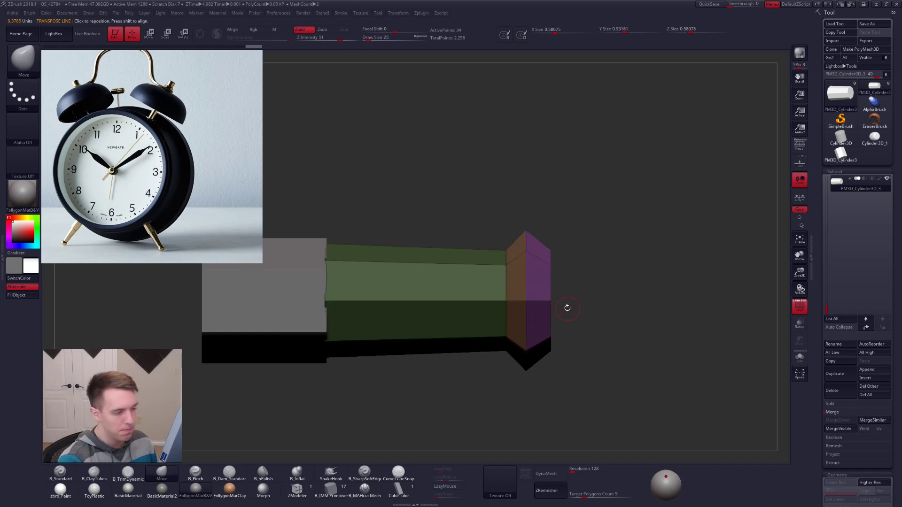
left_click_drag(596, 287, 541, 297)
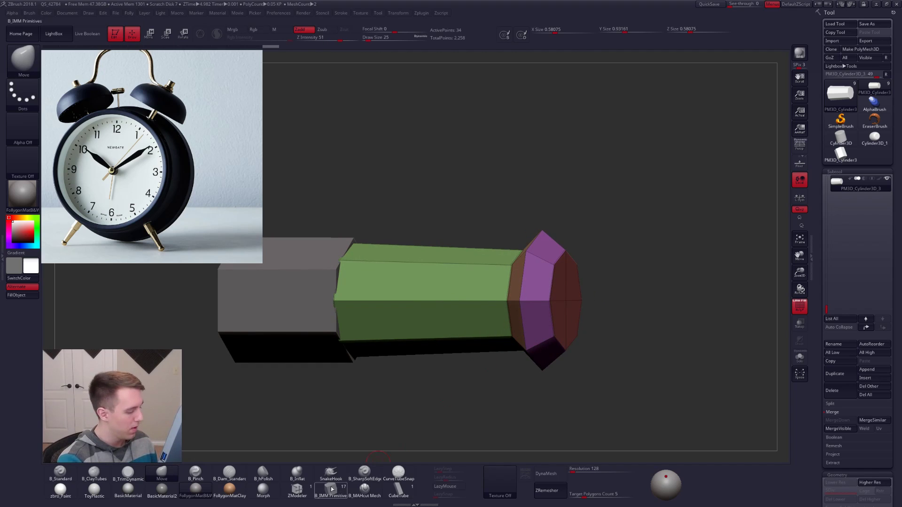
left_click(297, 490)
key("space")
left_click(491, 379)
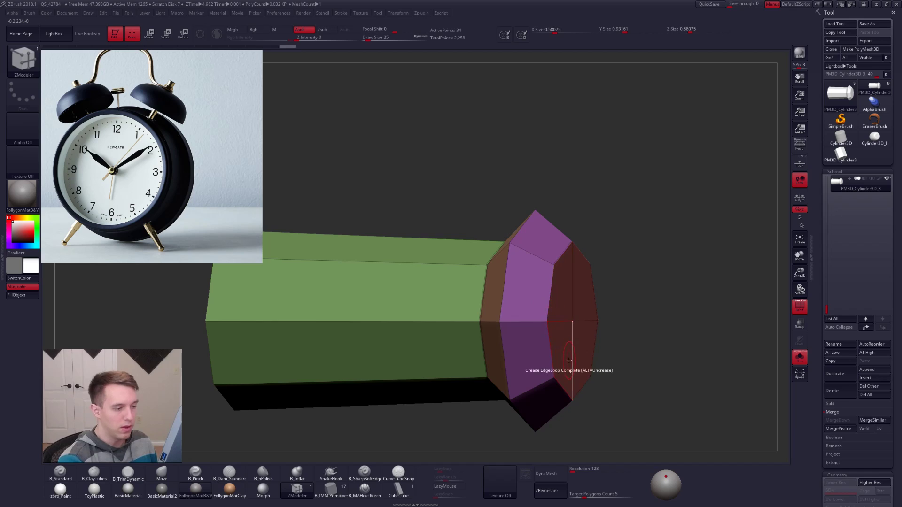
left_click(569, 322)
key("ctrl+d")
key("shift+d")
Uncrease the rim edges of the flared end's cap so that they round off under dynamic smoothing
key("space")
right_click_drag(547, 339, 511, 327)
left_click(539, 259)
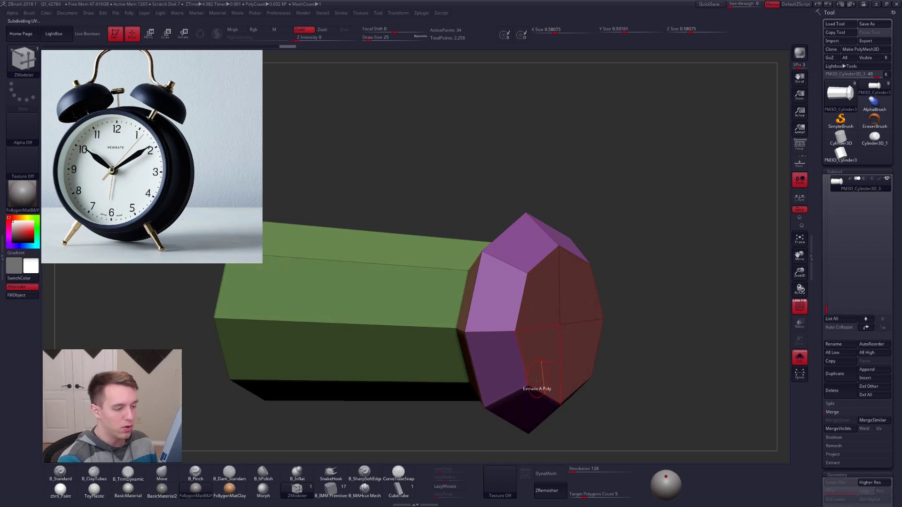
right_click_drag(547, 371, 568, 392)
left_click(625, 350)
key("d")
Hide the polyframe, mask all but the end cap and move it outward to an overall Y size of about 0.96
right_click_drag(603, 289, 634, 396, "shift")
key("shift+f")
key("shift+d")
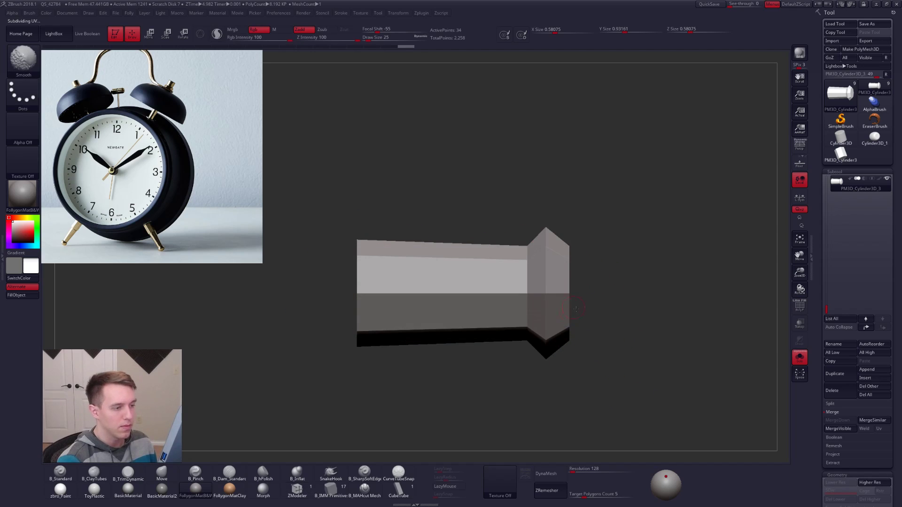
right_click_drag(572, 308, 571, 236, "ctrl")
mouse_move(569, 231)
left_mouse_down("ctrl")
mouse_move(634, 318)
mouse_move(571, 235)
left_mouse_up("ctrl")
key("w")
left_click_drag(541, 351, 656, 351)
key("d")
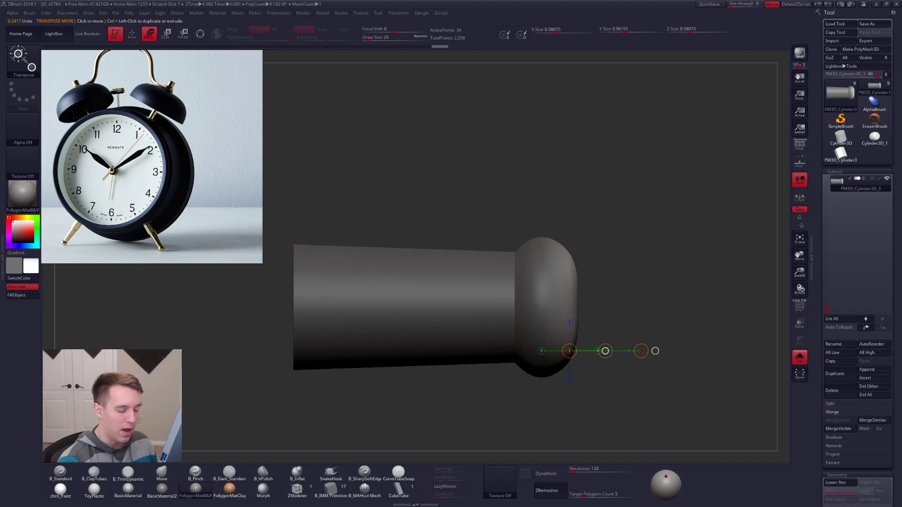
Move the unmasked end cap further outward to an overall Y size of about 1.00
key("shift+d")
key("d")
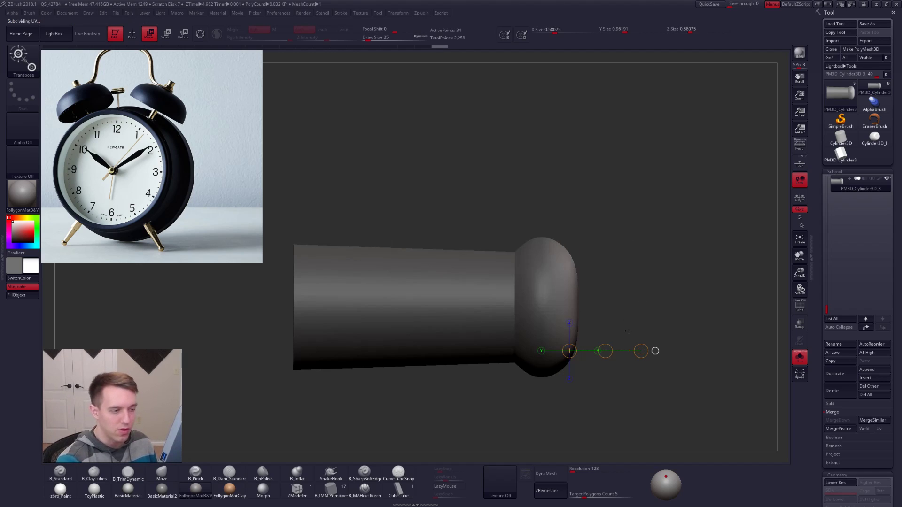
left_click_drag(641, 350, 613, 345)
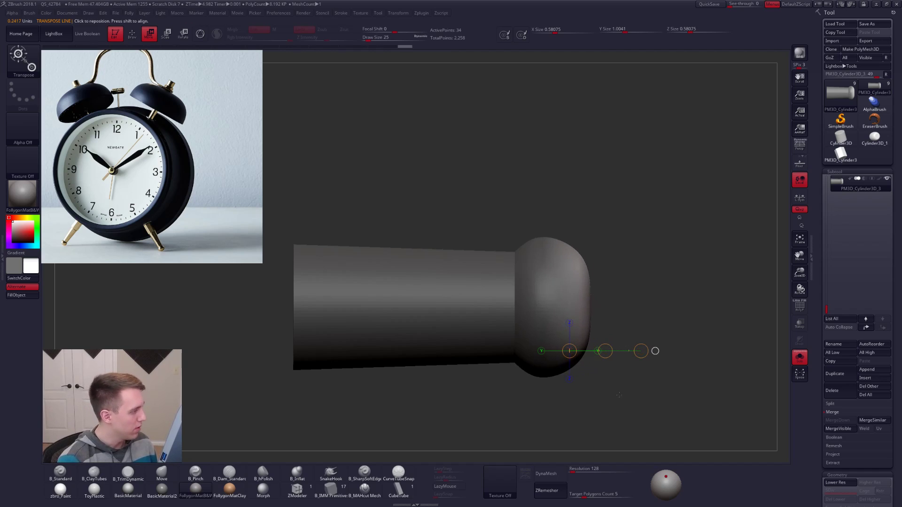
Turn off dynamic smoothing and slice the outer half of the flared end crosswise to add another ring
key("shift+d")
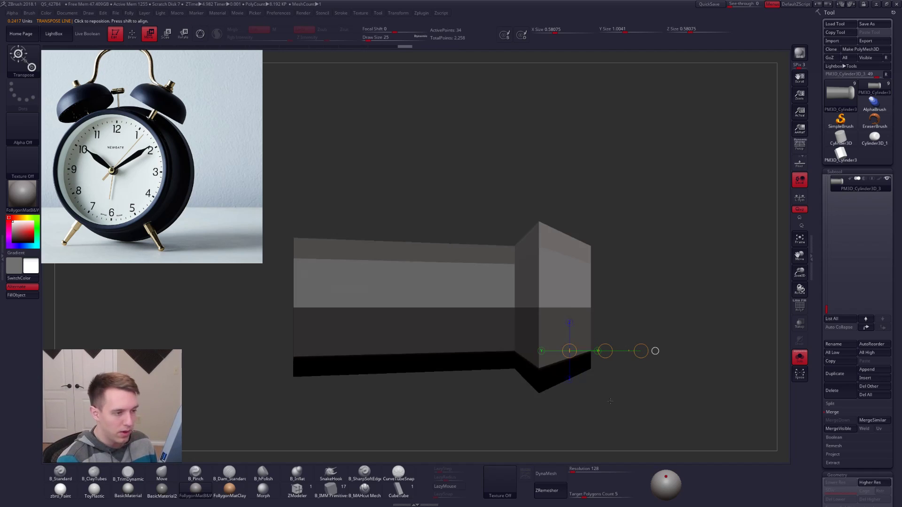
key("q")
left_click_drag(569, 210, 562, 417, "ctrl+shift")
Show the polyframe, mask all but the end cap and scale it down to taper the tip
mouse_move(584, 229)
left_mouse_down("ctrl")
mouse_move(635, 359)
mouse_move(584, 412)
left_mouse_up("ctrl")
key("shift+f")
left_click_drag(613, 333, 573, 335)
key("e")
left_click(648, 353)
key("ctrl+d")
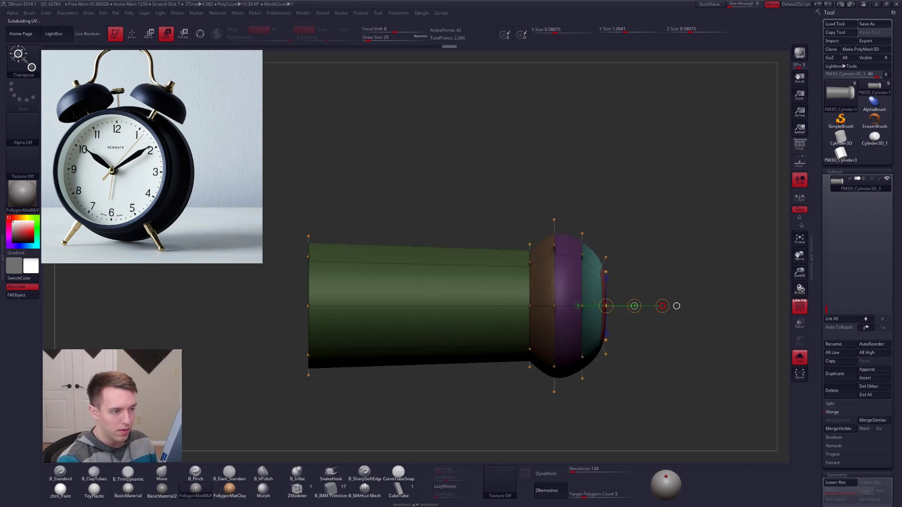
Adjust the mask around the newly sliced ring and scale that ring outward to round the bulge's outer half
key("shift+d")
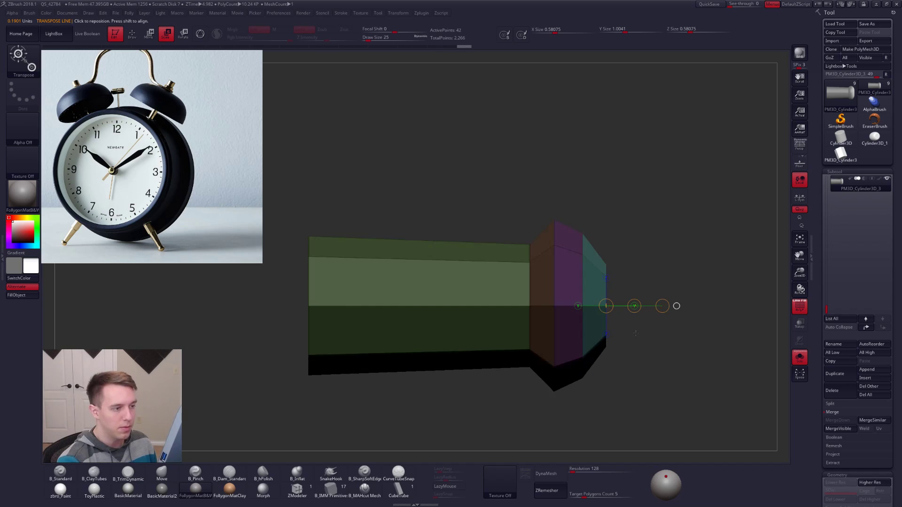
left_click(587, 207, "ctrl")
mouse_move(581, 216)
left_mouse_down("ctrl")
mouse_move(590, 400)
mouse_move(574, 395)
left_mouse_up("ctrl")
key("e")
left_click_drag(677, 305, 640, 308)
key("d")
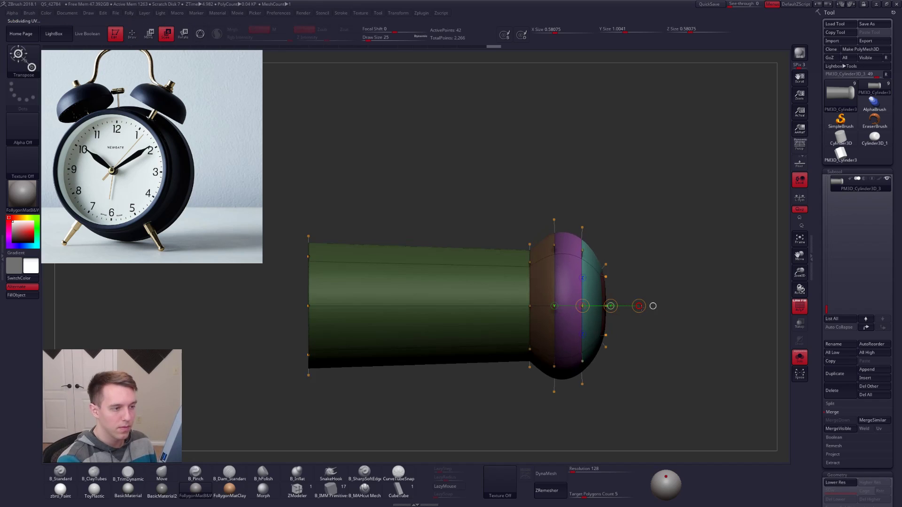
Mask all but the bulge's inner ring and move that ring slightly toward the shaft
key("shift+d")
key("q")
left_click(568, 201, "ctrl")
mouse_move(545, 207)
left_mouse_down("ctrl")
mouse_move(568, 273)
mouse_move(546, 426)
left_mouse_up("ctrl")
left_click(547, 426, "ctrl")
key("w")
left_click(653, 306)
key("d")
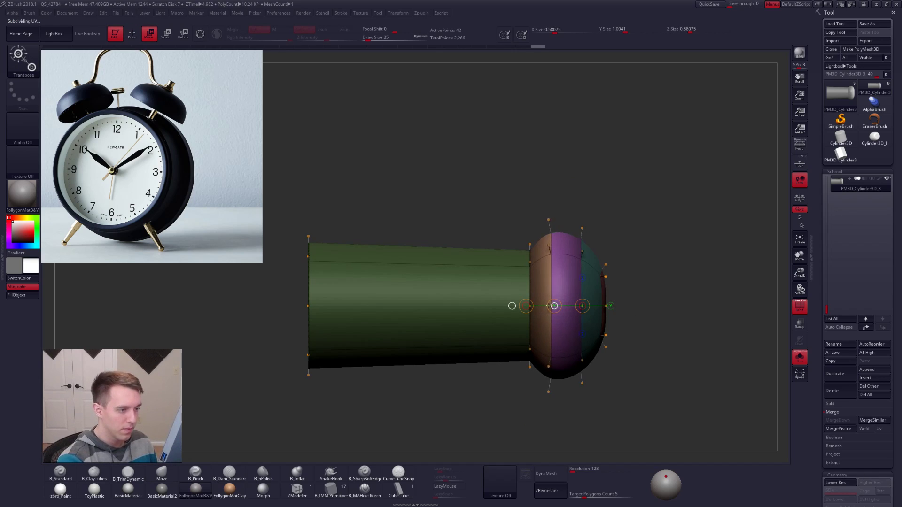
Hide the polyframe and scale the bulge's inner ring down to an X size of about 0.53
key("shift+f")
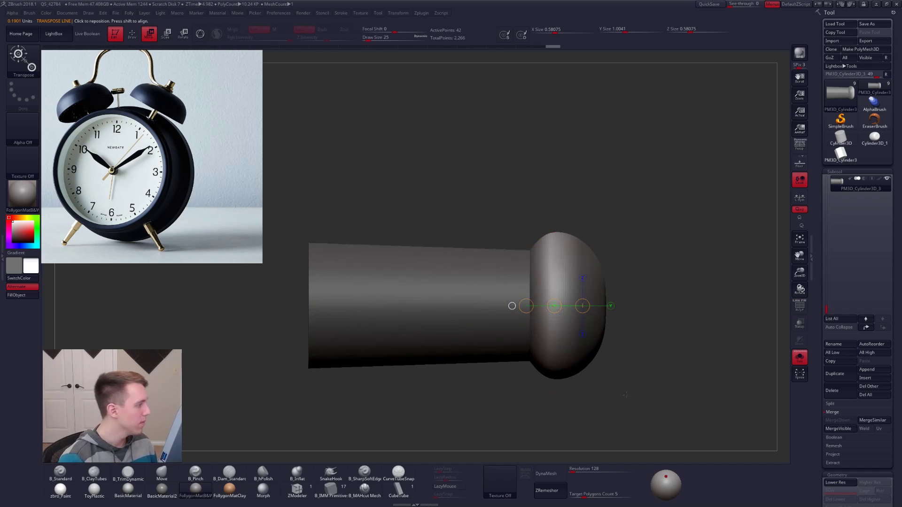
left_click_drag(624, 407, 609, 380, "alt")
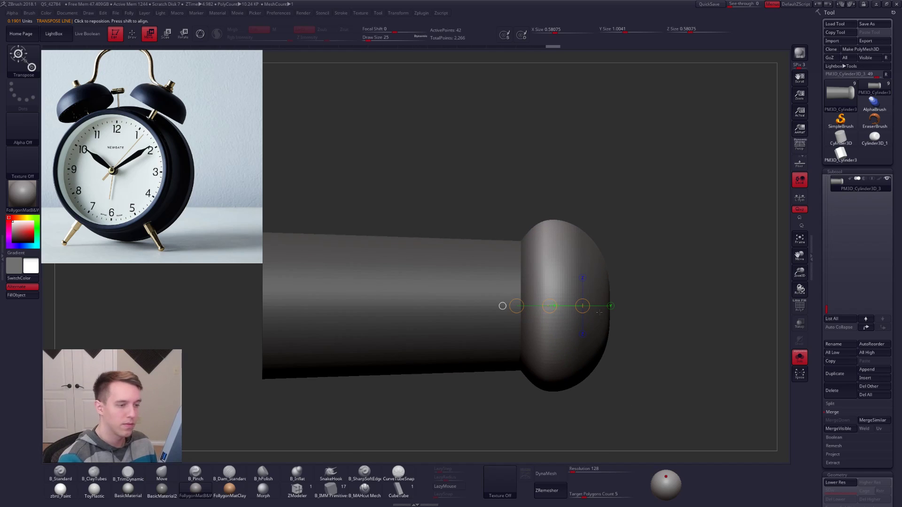
key("e")
left_click_drag(527, 306, 622, 305)
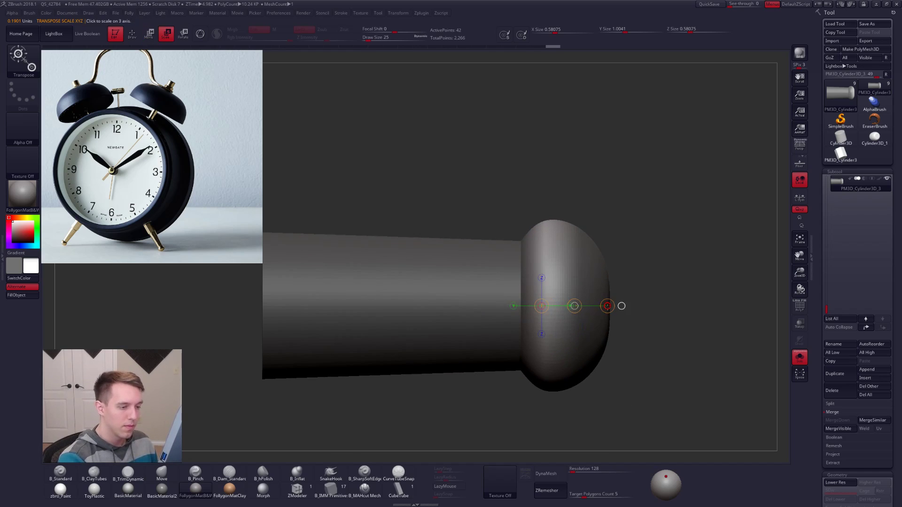
key("w")
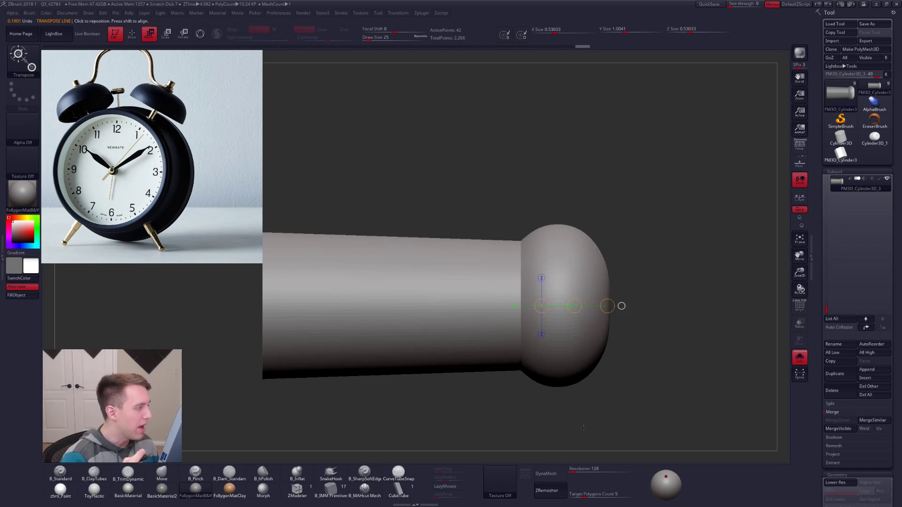
left_click_drag(519, 325, 519, 355)
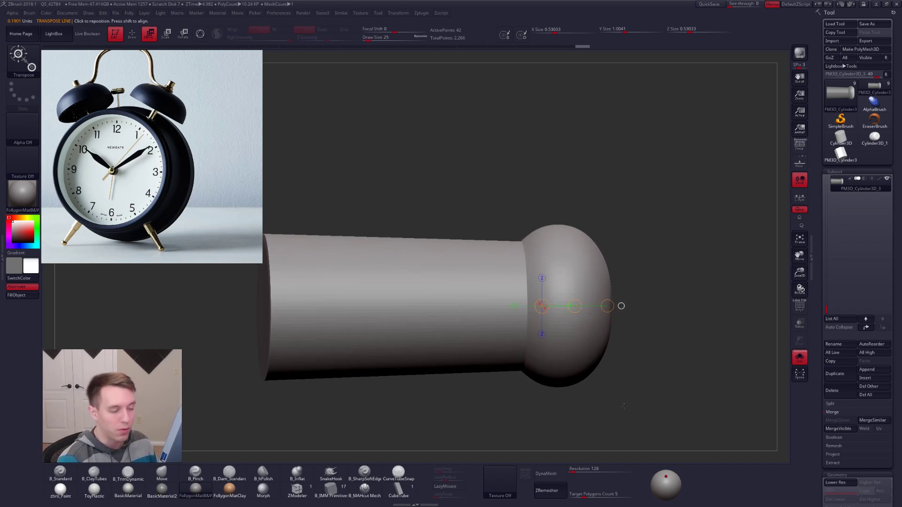
Bevel the complete edge loop where the shaft meets the bulge with ZModeler, with smoothing off and the polyframe shown
key("shift+d")
key("q")
left_click(309, 492)
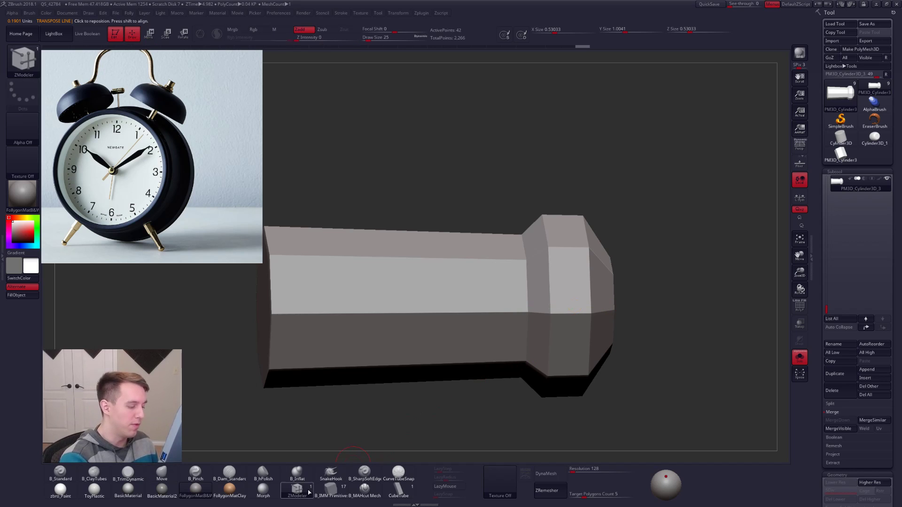
scroll(526, 324, "up", 3)
key("shift+f")
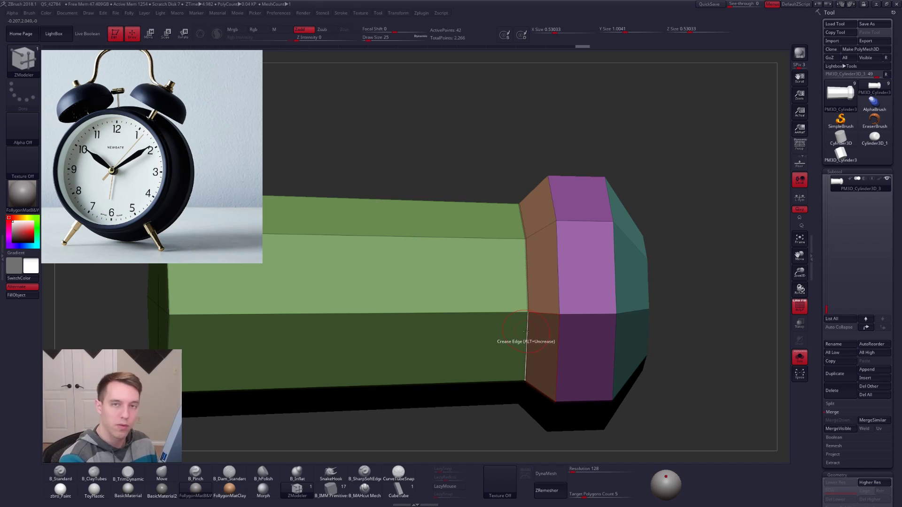
key("space")
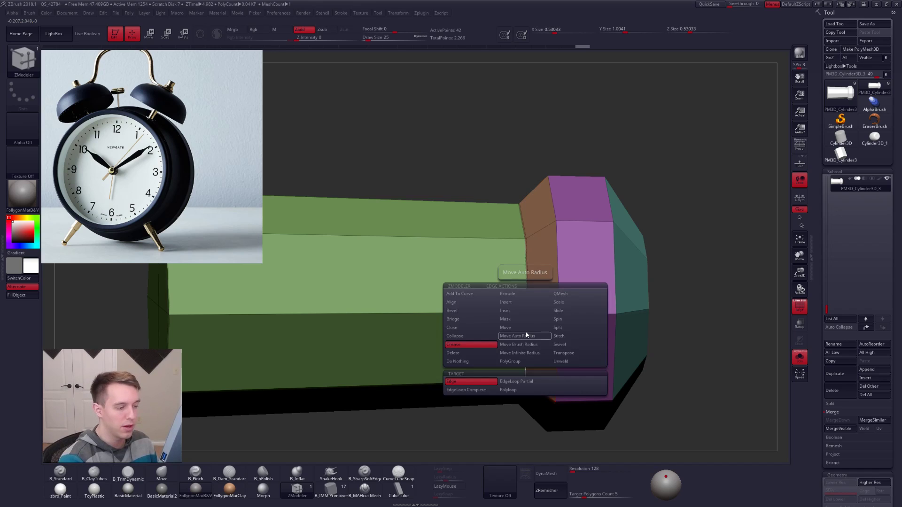
left_click(481, 310)
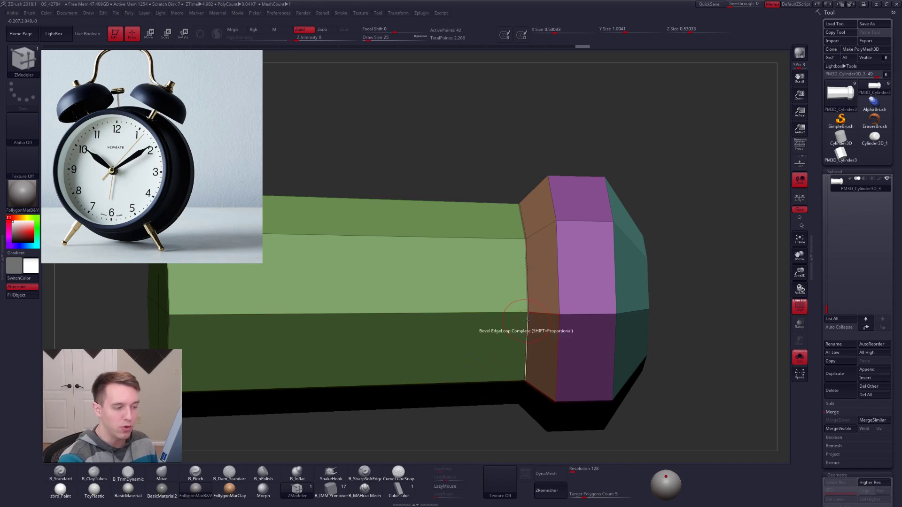
right_click_drag(521, 313, 553, 303, "alt")
left_click_drag(553, 303, 553, 272)
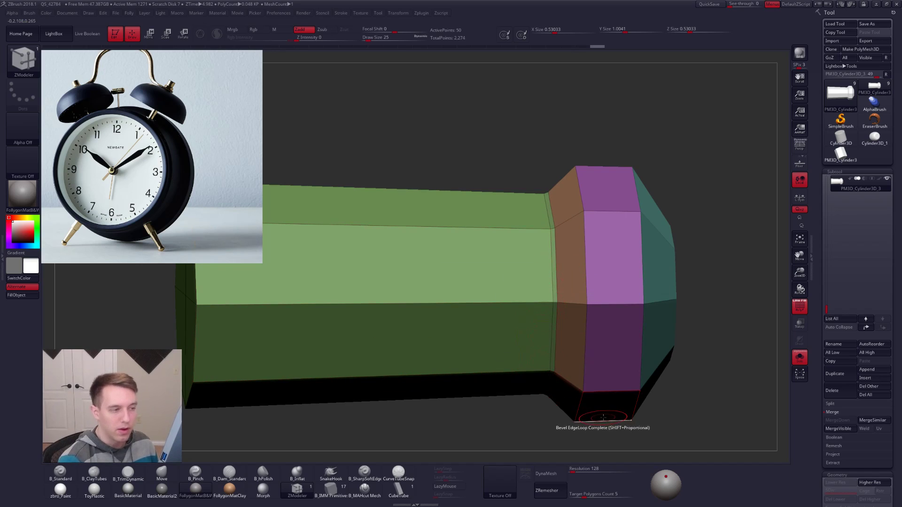
Extrude the narrow polyloop between the shaft and the bulge inward with ZModeler to form a groove, and preview it subdivided without polyframe
left_click_drag(600, 423, 582, 329)
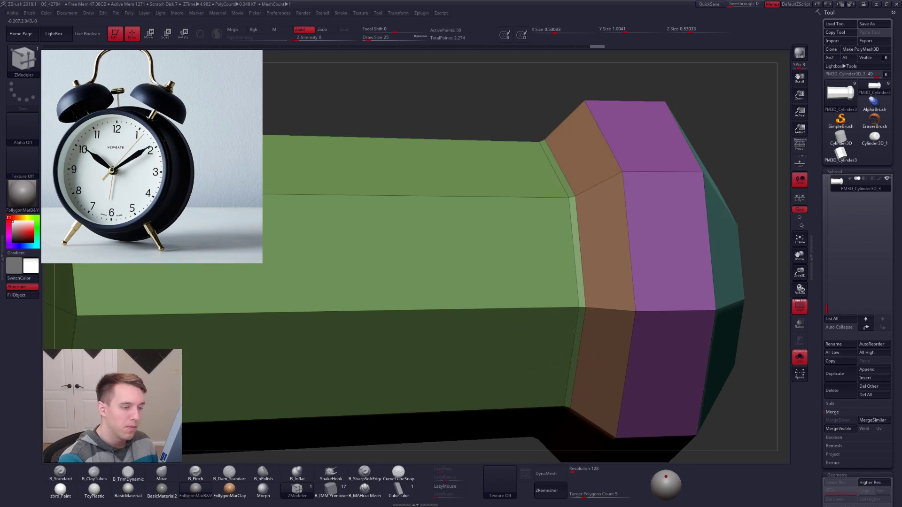
key("space")
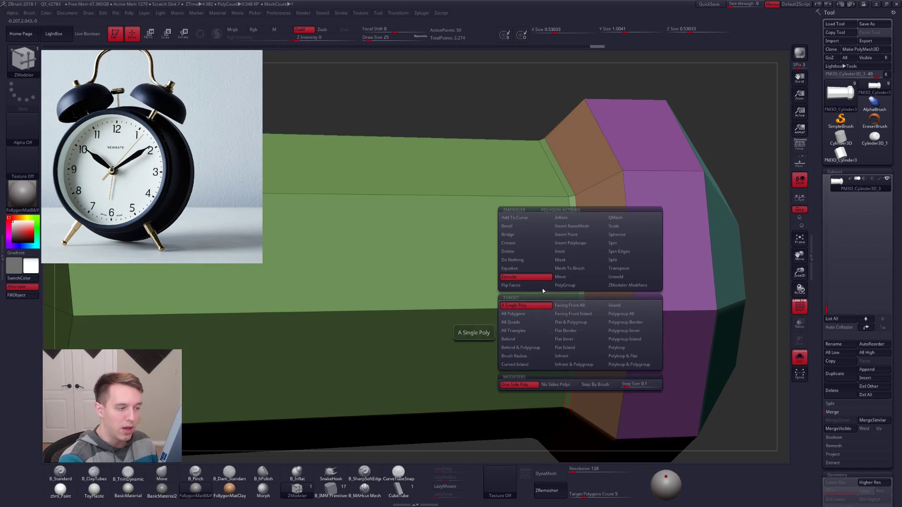
left_click(616, 347)
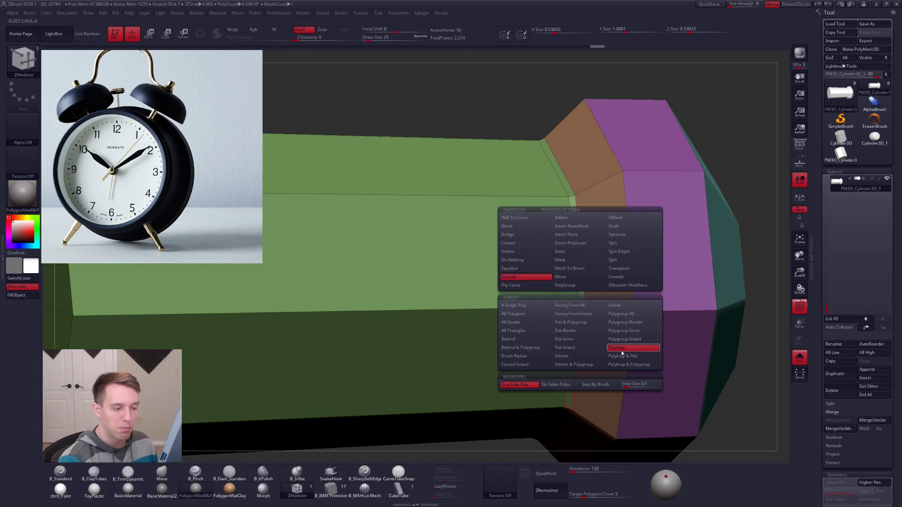
right_click_drag(597, 336, 578, 334)
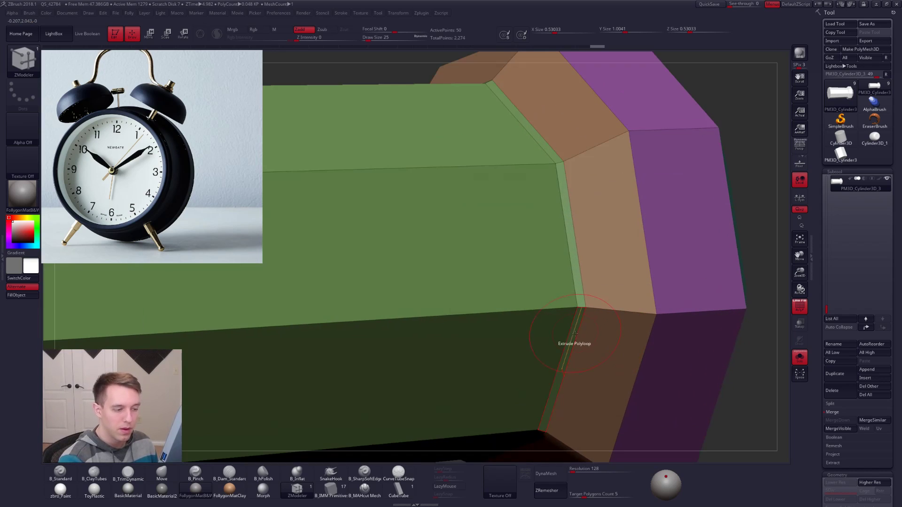
left_click(572, 334)
left_click_drag(569, 332, 562, 327)
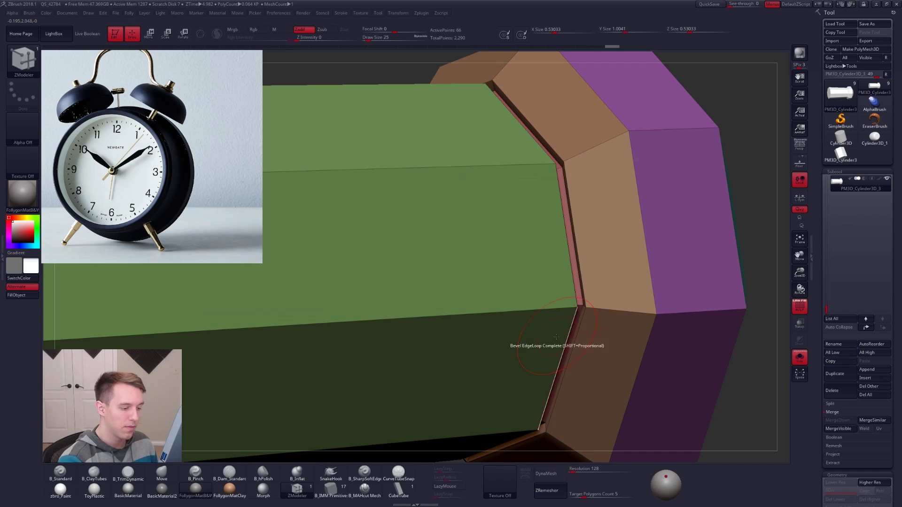
key("ctrl+d")
key("shift+f")
right_click_drag(675, 391, 584, 340, "ctrl")
right_click_drag(606, 369, 591, 309, "alt")
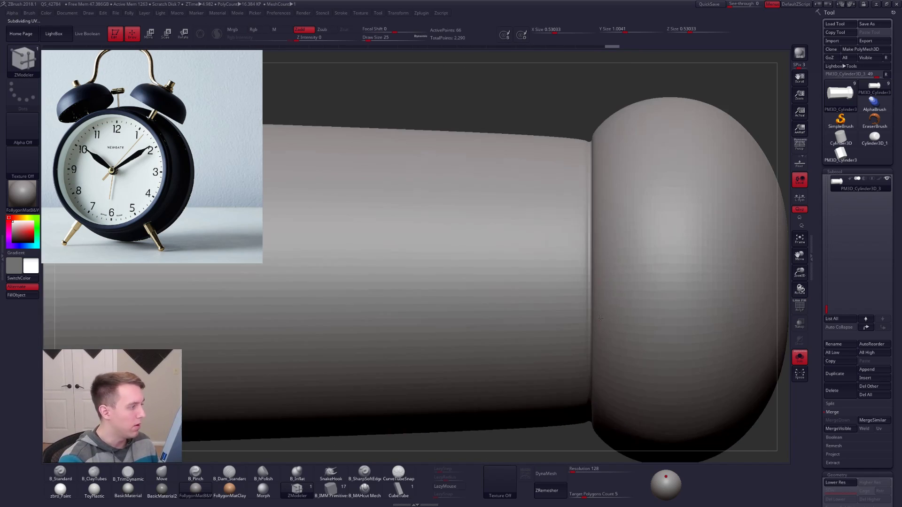
Return to the lowest subdivision and crease the groove's complete edge loops with ZModeler
key("shift+d")
key("shift+f")
key("space")
left_click(541, 344)
left_click(540, 382)
right_click_drag(599, 309, 616, 342, "ctrl")
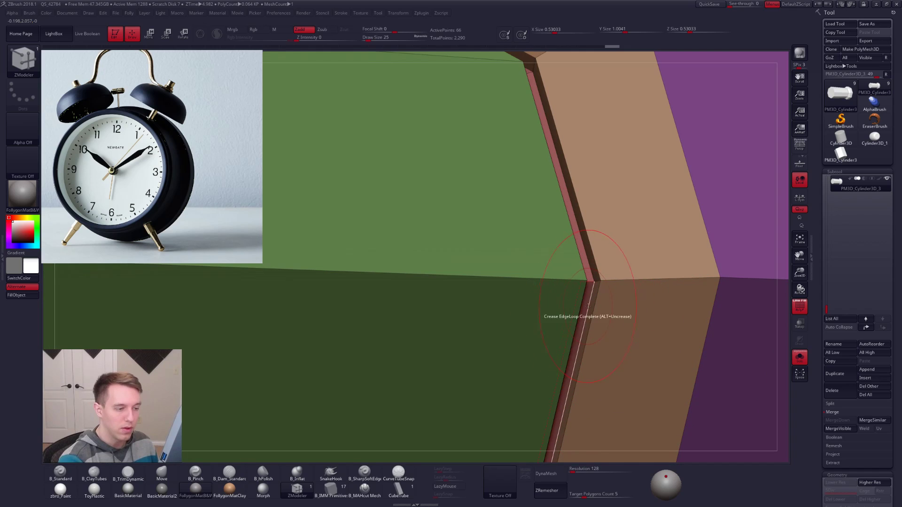
right_click_drag(587, 305, 593, 307)
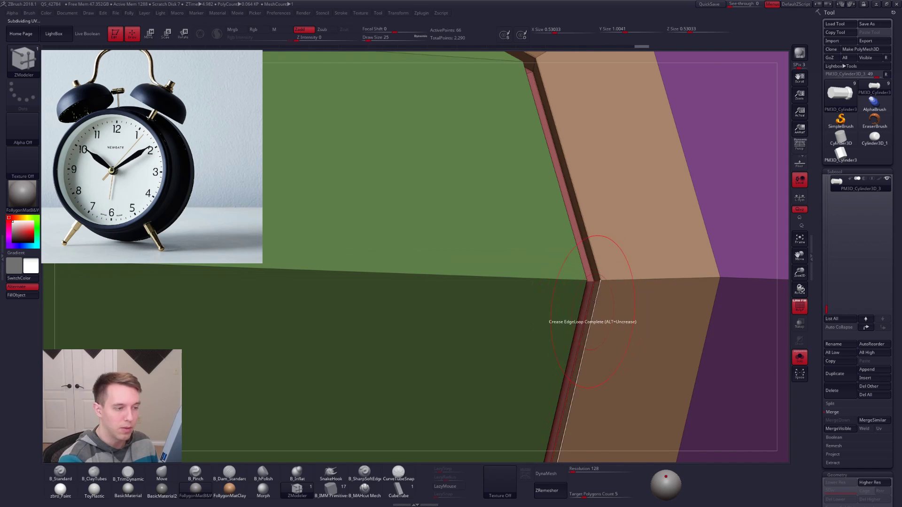
key("d")
key("shift+d")
right_click_drag(583, 291, 576, 324)
left_click(567, 319)
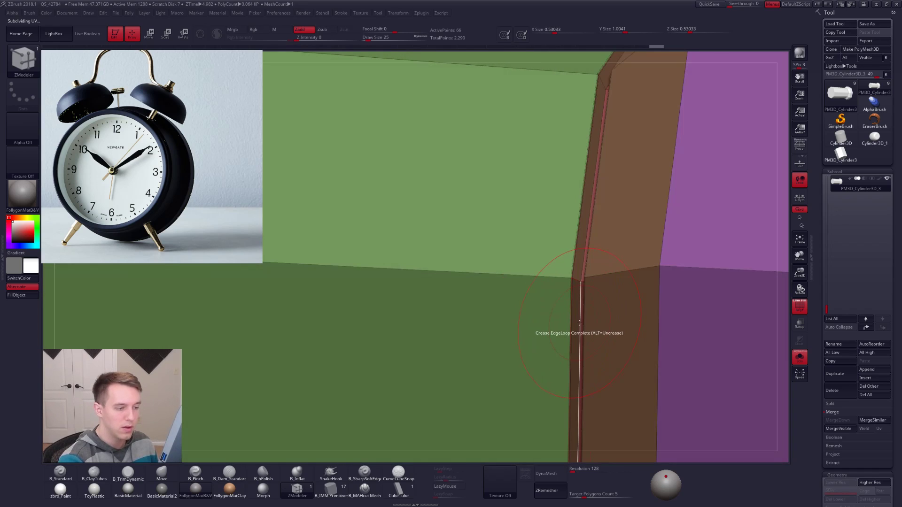
key("f")
key("shift+f")
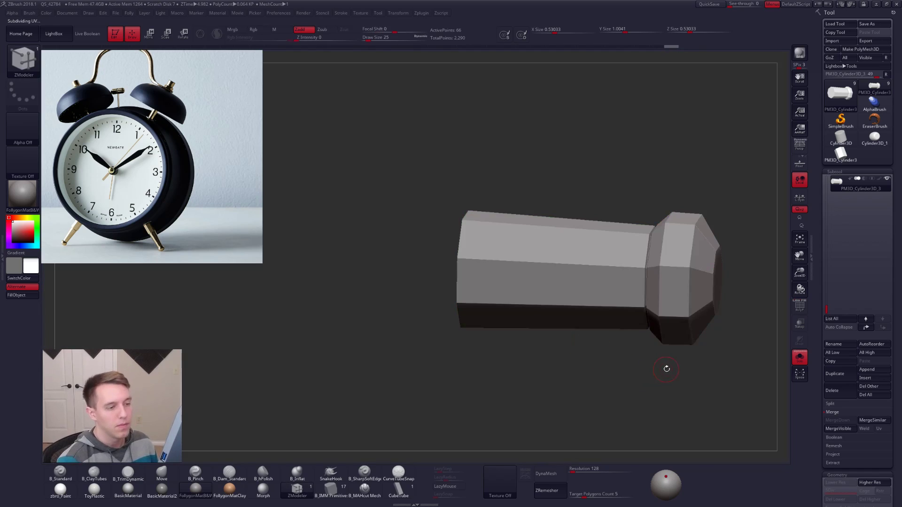
Slice a new edge loop through the bulge's outer end with SliceCurve and mask everything but the outermost face
key("d")
right_click_drag(624, 390, 597, 409)
key("shift+d")
right_click_drag(515, 324, 546, 304)
key("shift+f")
key("ctrl+shift+f")
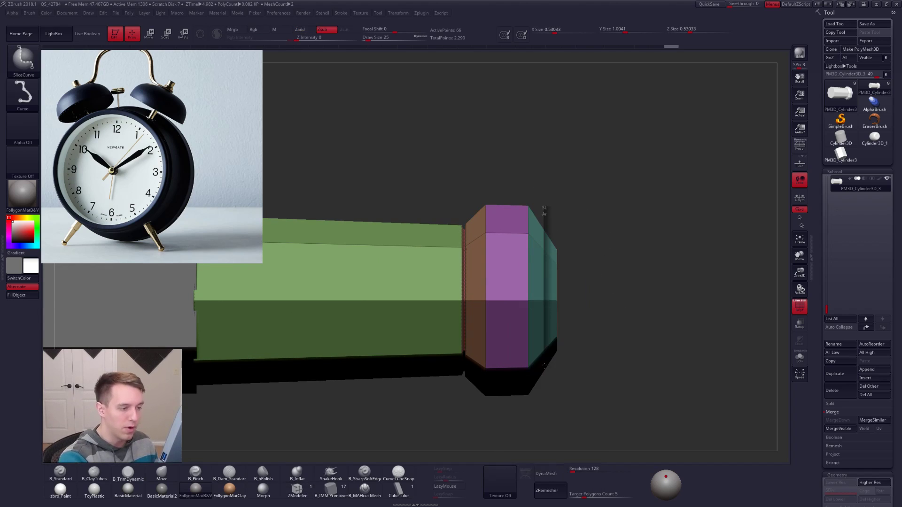
key("ctrl")
mouse_move(553, 231)
left_mouse_down("ctrl")
mouse_move(604, 282)
mouse_move(554, 388)
left_mouse_up("ctrl")
left_click_drag(632, 319, 650, 328)
Shrink the bulge's outermost face and move it slightly toward the shaft, to a Y size of about 0.994, checking the smoothed shape
key("e")
left_click(578, 331)
left_click(582, 299)
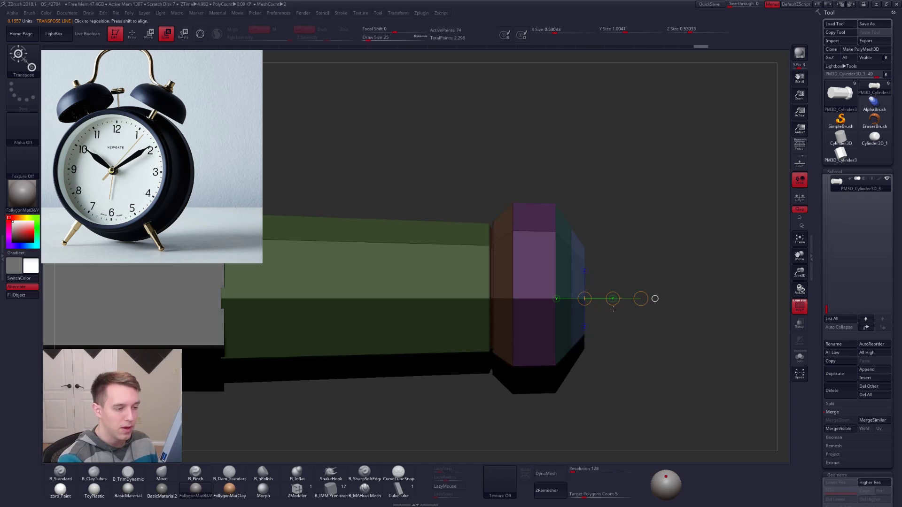
key("ctrl+d")
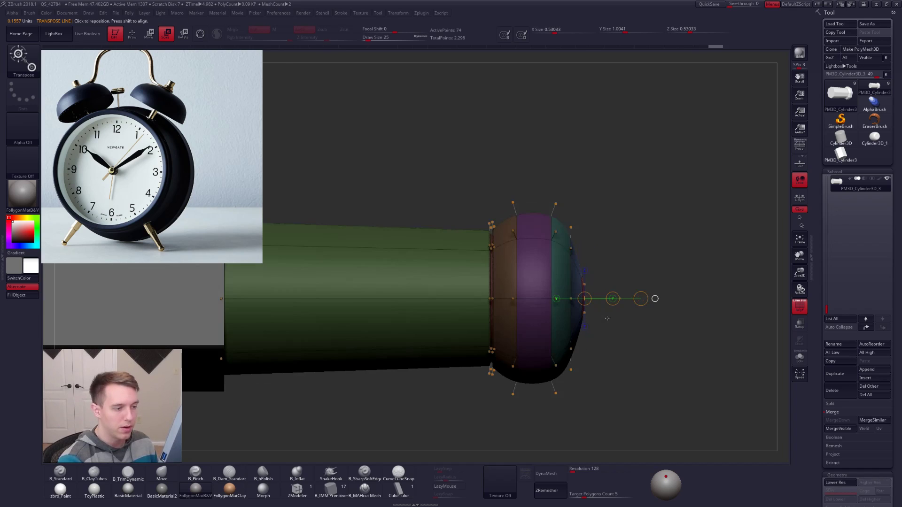
mouse_move(652, 385)
left_mouse_down()
mouse_move(610, 386)
mouse_move(646, 396)
left_mouse_up()
key("shift+f")
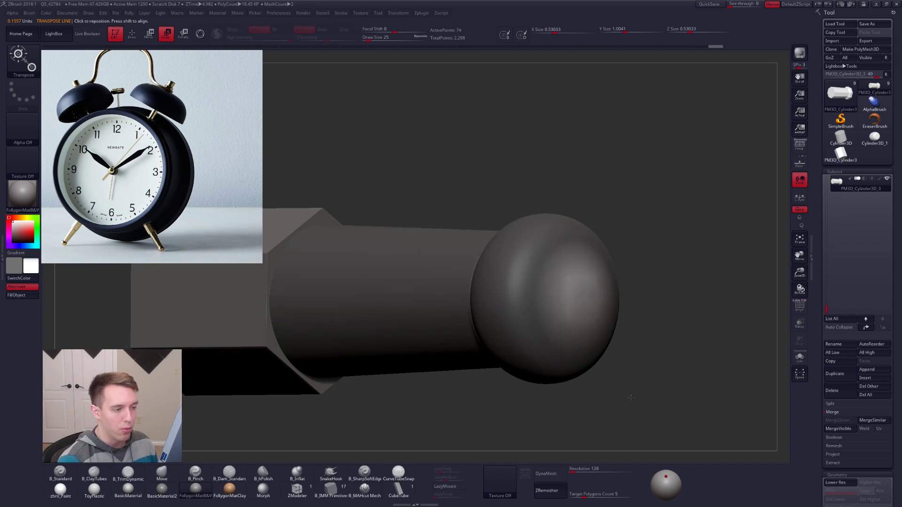
key("w")
key("shift+d")
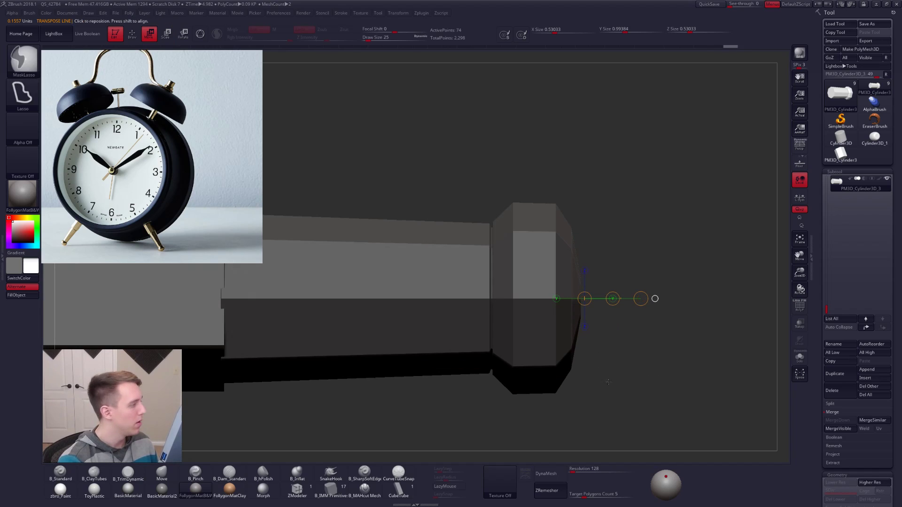
Redo the mask around the bulge's outer end and move that end slightly outward, to a Y size of about 0.999
left_click_drag(609, 377, 618, 386, "ctrl")
key("q")
mouse_move(573, 212)
left_mouse_down("ctrl")
mouse_move(584, 402)
mouse_move(575, 396)
left_mouse_up("ctrl")
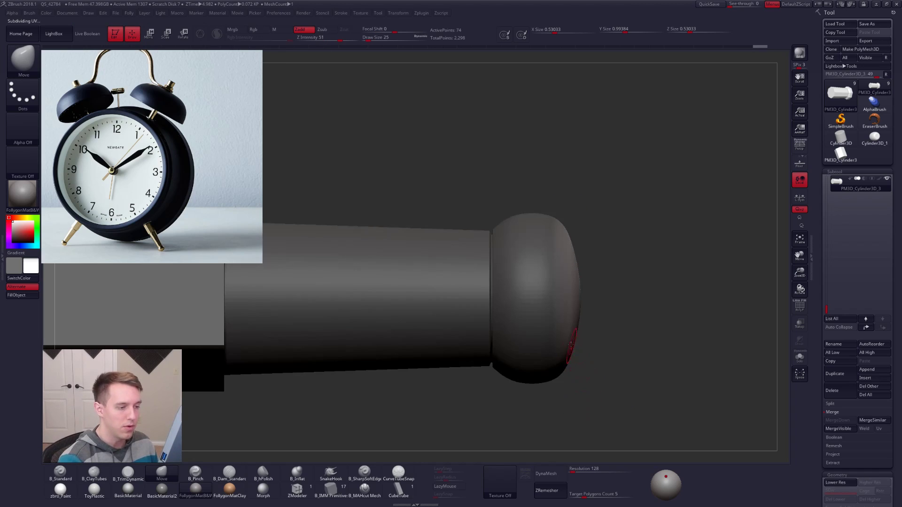
key("w")
left_click_drag(602, 315, 623, 299)
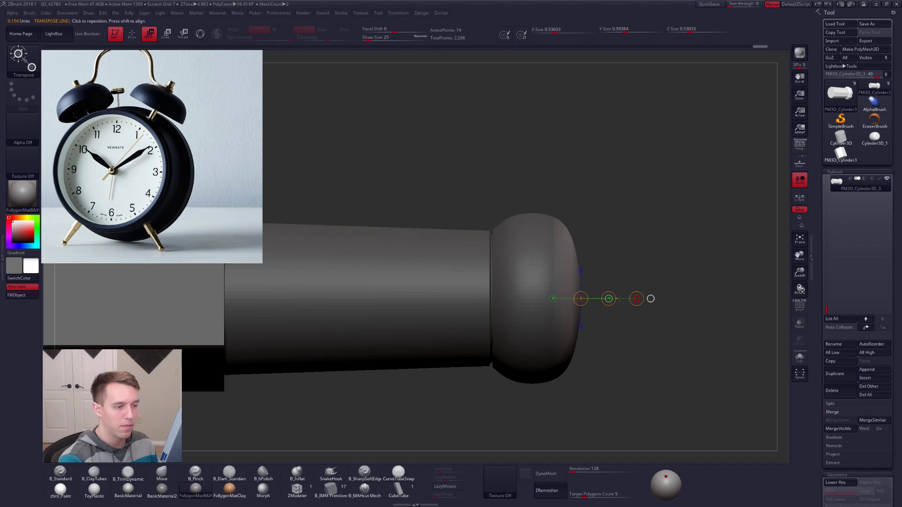
left_click(622, 335, "ctrl")
Mask the shaft at the lowest subdivision and move the bulge slightly away from it, to a Y size of about 1.007
key("q")
mouse_move(622, 335)
left_mouse_down("alt")
mouse_move(639, 358)
mouse_move(601, 414)
mouse_move(621, 338)
mouse_move(557, 364)
mouse_move(557, 397)
left_mouse_up("alt")
key("shift+d")
left_click_drag(527, 324, 527, 343)
mouse_move(501, 292)
left_mouse_down("ctrl")
mouse_move(498, 323)
mouse_move(644, 297)
mouse_move(637, 302)
left_mouse_up("ctrl")
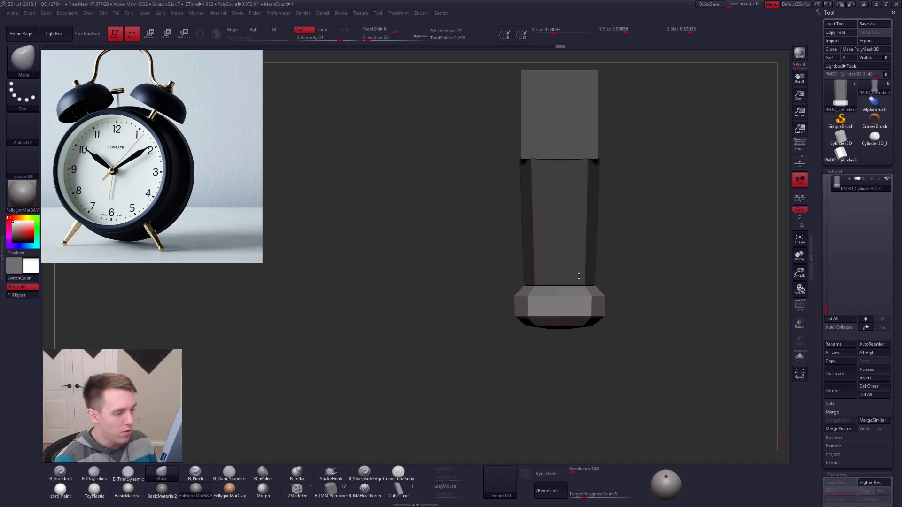
left_click_drag(620, 317, 586, 308, "alt")
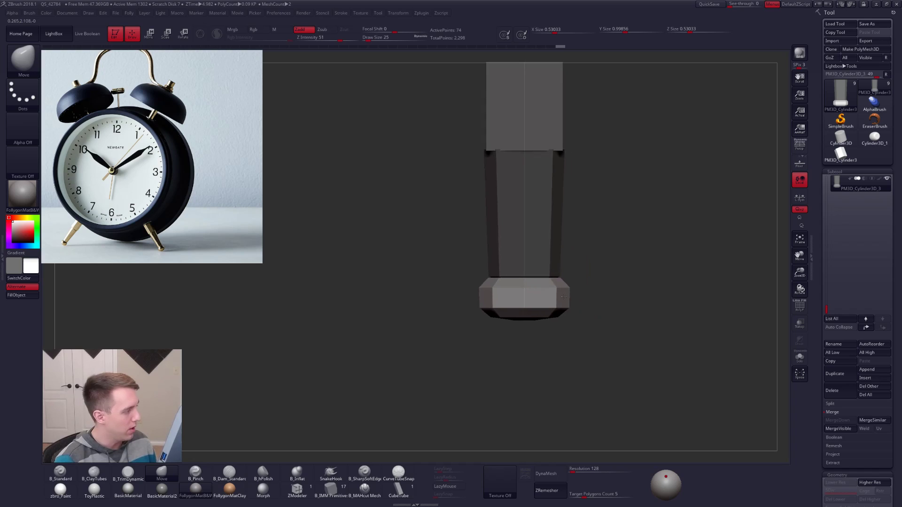
key("w")
left_click_drag(516, 272, 523, 285)
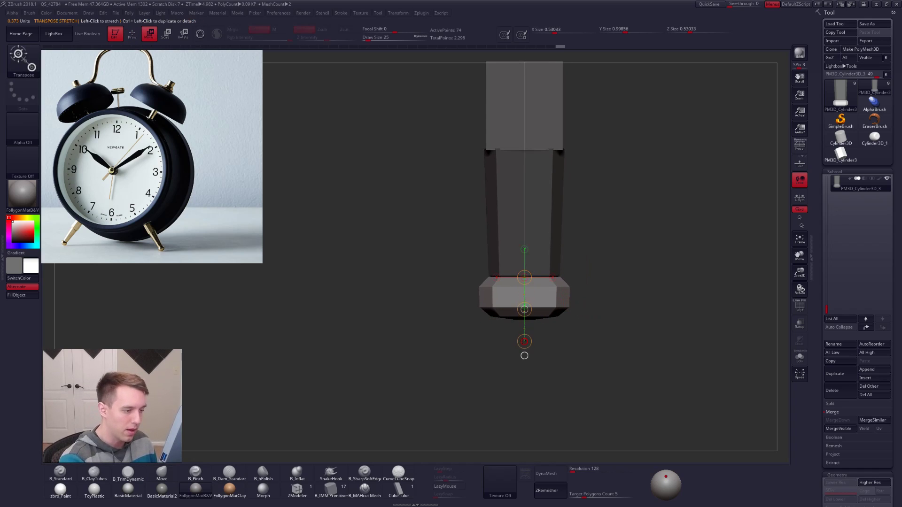
key("d")
key("q")
left_click_drag(574, 262, 572, 344, "alt")
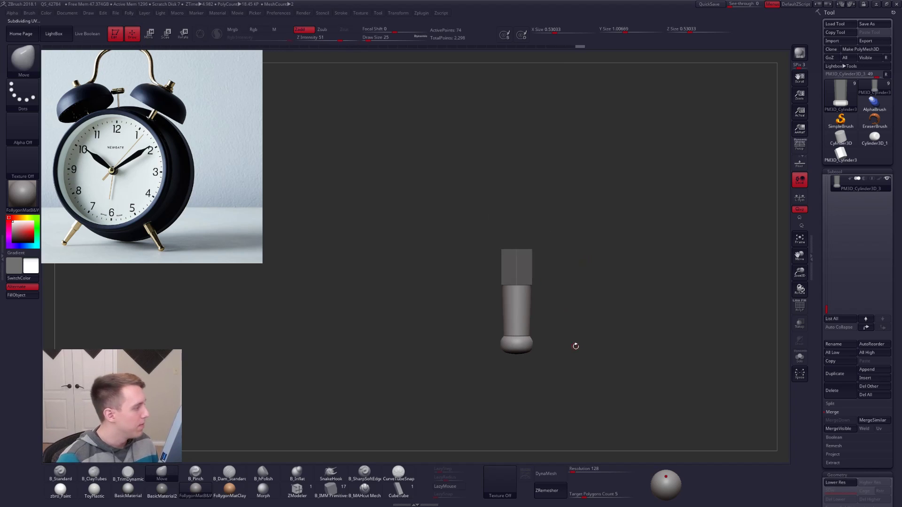
Hide the hexagonal cylinder subtool and duplicate the leg shaft subtool at its lowest subdivision
left_click(522, 260, "alt")
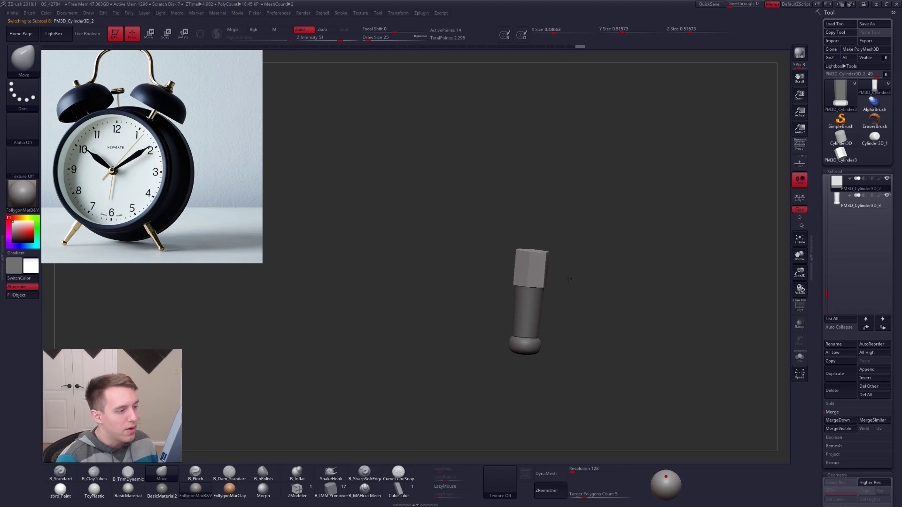
scroll(532, 267, "up", 3)
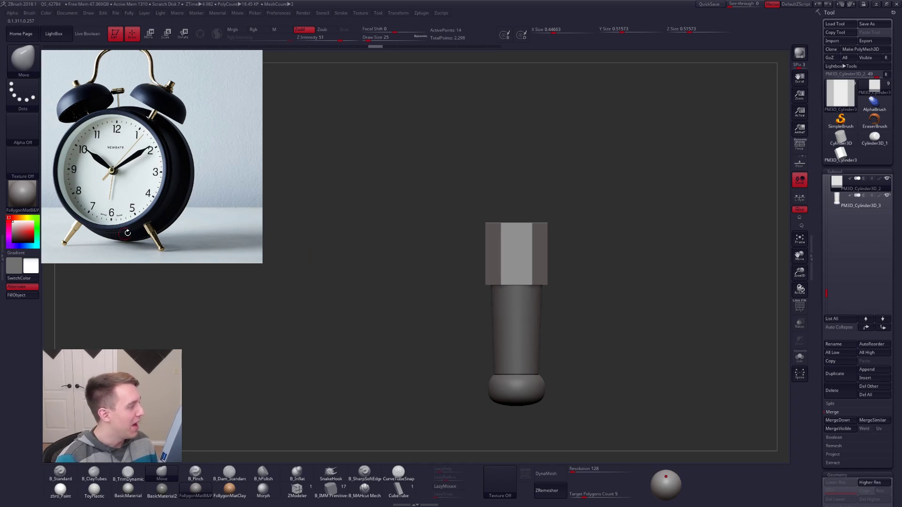
left_click_drag(438, 272, 449, 291)
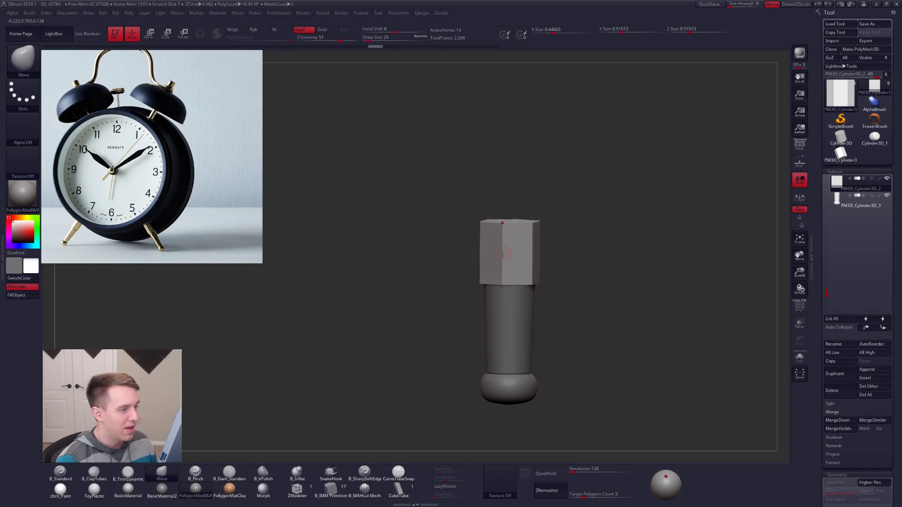
left_click(859, 201)
left_click(887, 179)
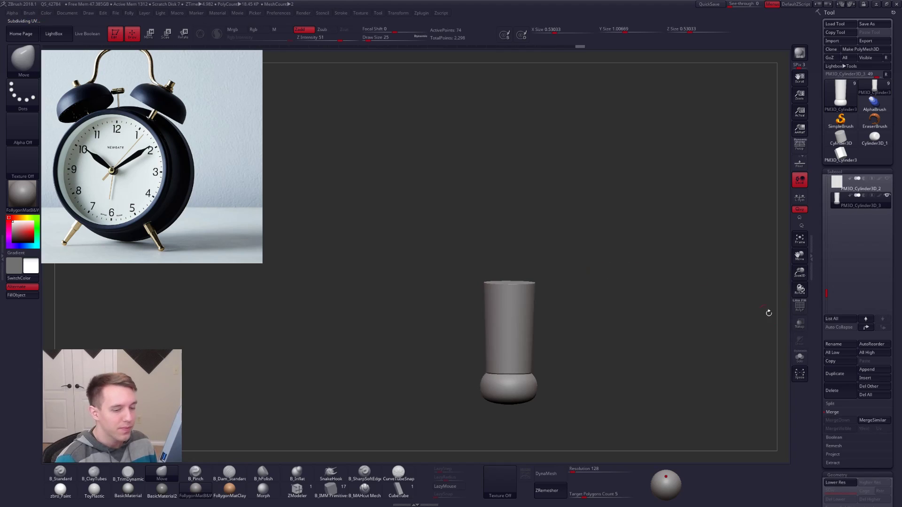
key("shift+d")
left_click(841, 374)
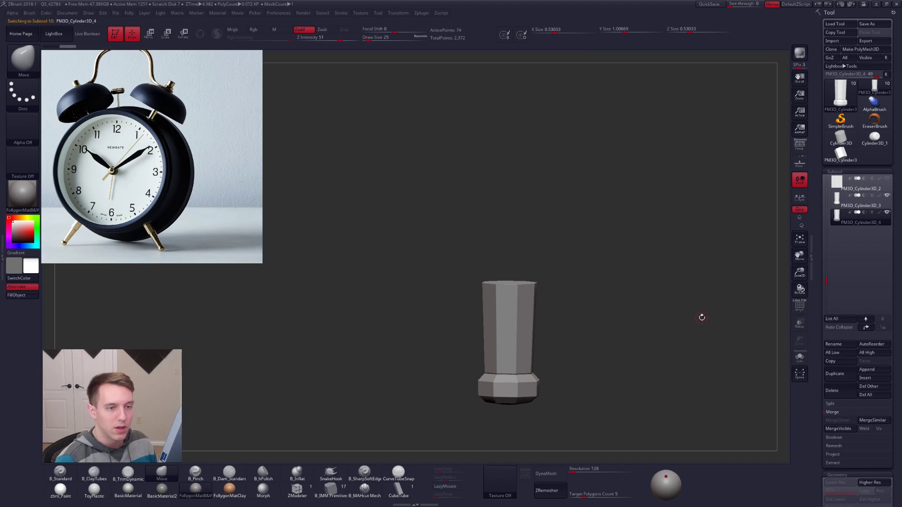
Insert a Creased Cylinder from the B_IMM Primitives brush onto the shaft's upper end with the polyframe shown
key("shift+f")
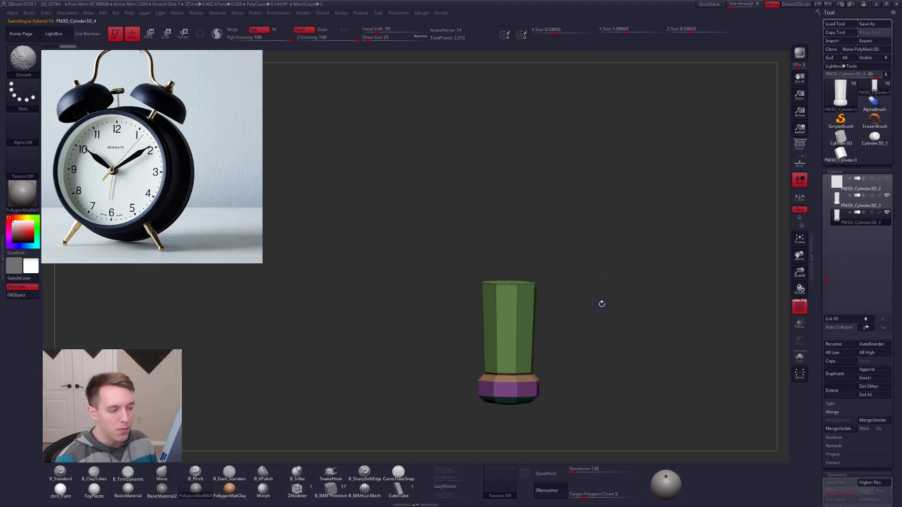
mouse_move(530, 302)
right_mouse_down()
mouse_move(526, 327)
mouse_move(518, 306)
right_mouse_up()
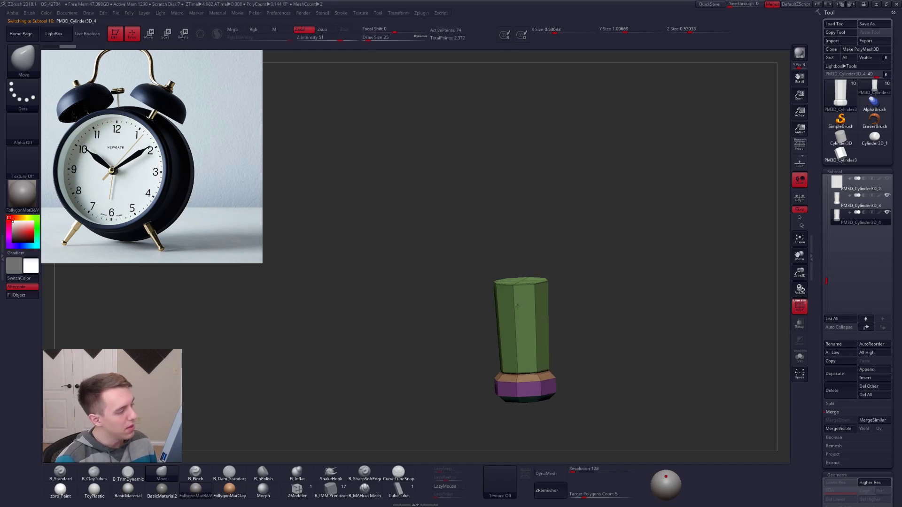
right_click_drag(592, 289, 606, 299, "ctrl")
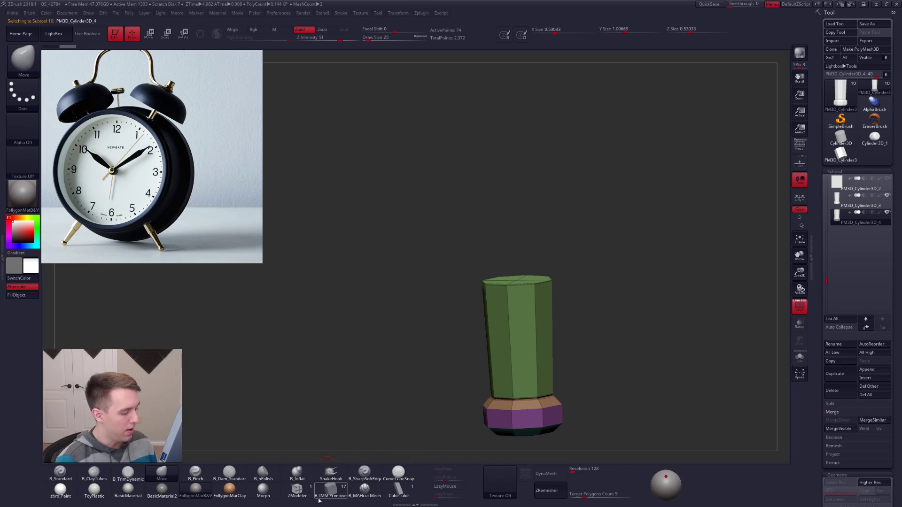
left_click(331, 490)
key("m")
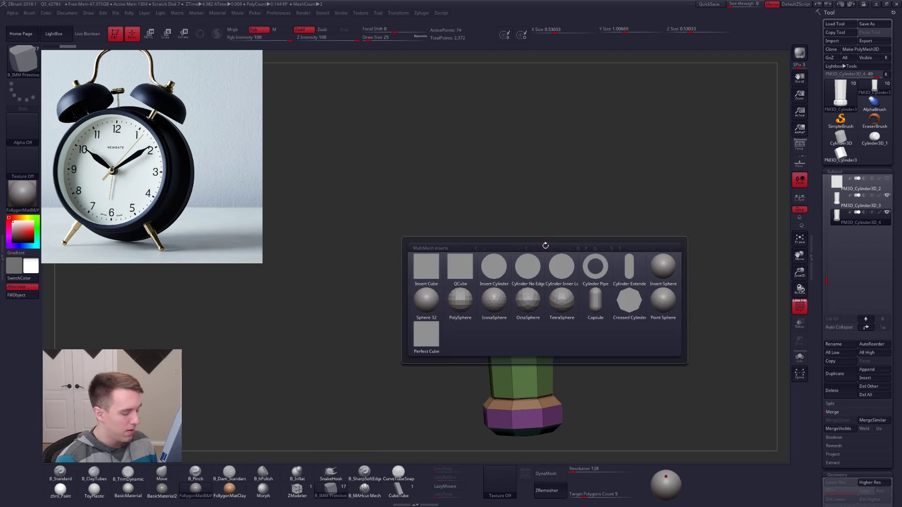
left_click(638, 297)
left_click_drag(650, 299, 508, 299, "shift")
left_click_drag(570, 263, 579, 302, "shift")
Lengthen the inserted cylinder upward along the leg axis, to a total Y size of about 1.471
key("w")
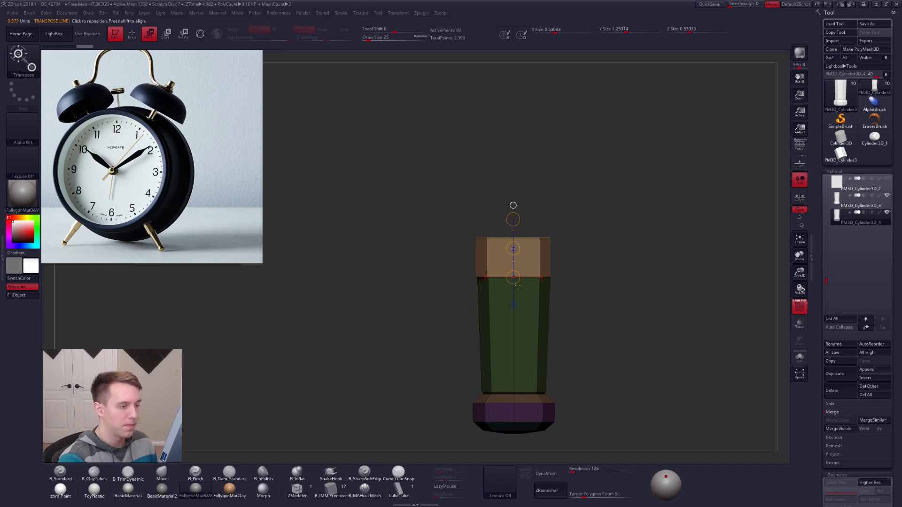
left_click_drag(539, 277, 557, 308)
left_click_drag(523, 376, 514, 401)
left_click_drag(513, 277, 517, 147, "shift")
left_click_drag(451, 287, 566, 311)
key("d")
key("shift+d")
key("q")
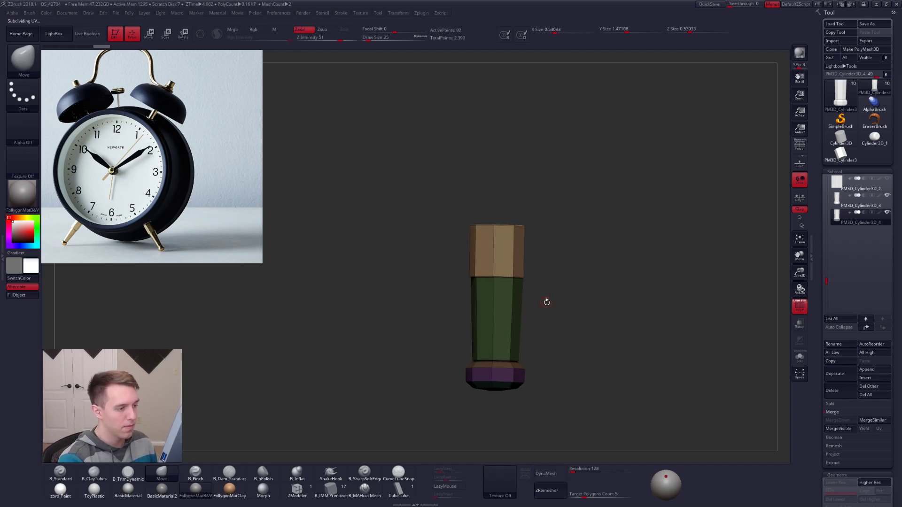
Isolate the inserted cylinder's polygroup and delete the hidden duplicate of the shaft and foot
left_click(506, 256, "ctrl+shift")
key("ctrl+f")
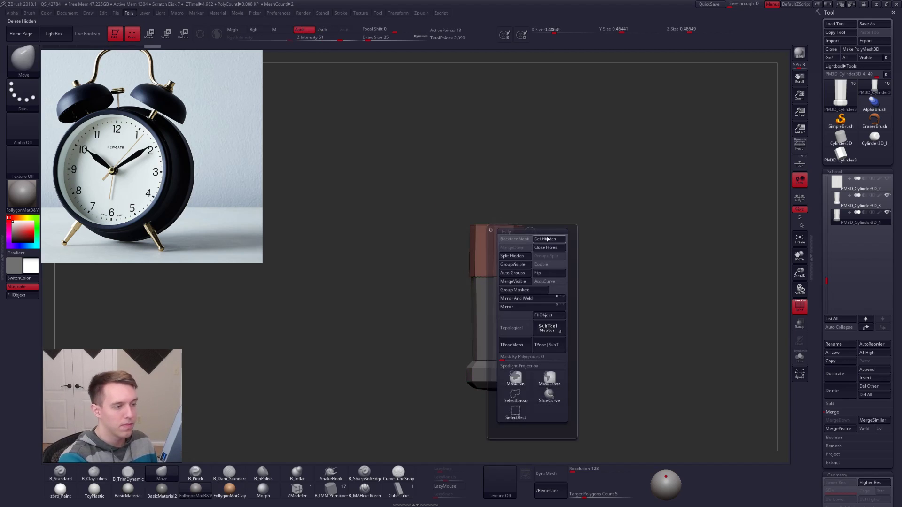
left_click(547, 239)
left_click_drag(585, 258, 593, 259)
Smooth the original shaft subtool and lengthen the new cylinder above it to a Y size of about 0.523
left_click(838, 203)
left_click_drag(735, 270, 703, 241)
left_click(838, 218)
left_click_drag(610, 386, 575, 382)
mouse_move(509, 261)
right_mouse_down("ctrl")
mouse_move(501, 282)
mouse_move(515, 268)
mouse_move(508, 269)
right_mouse_up("ctrl")
key("w")
mouse_move(527, 262)
left_mouse_down()
mouse_move(527, 355)
mouse_move(527, 340)
left_mouse_up()
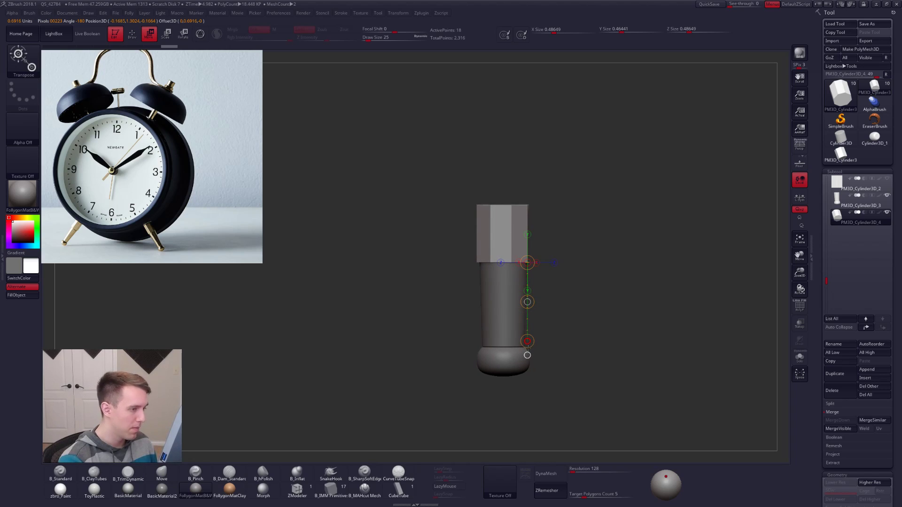
right_click_drag(598, 383, 612, 403, "shift")
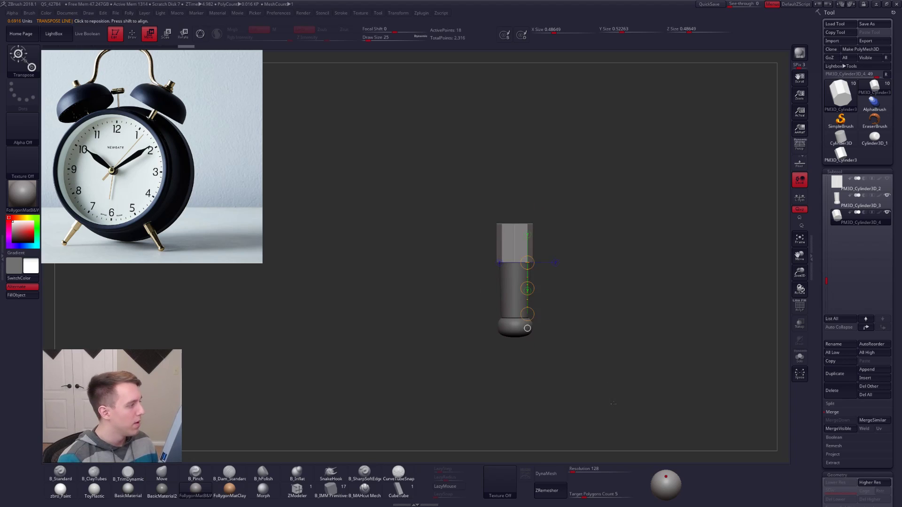
Lengthen the shaft and foot subtool downward to a Y size of about 1.289
left_click(515, 330, "alt")
left_click_drag(515, 262, 515, 386, "shift")
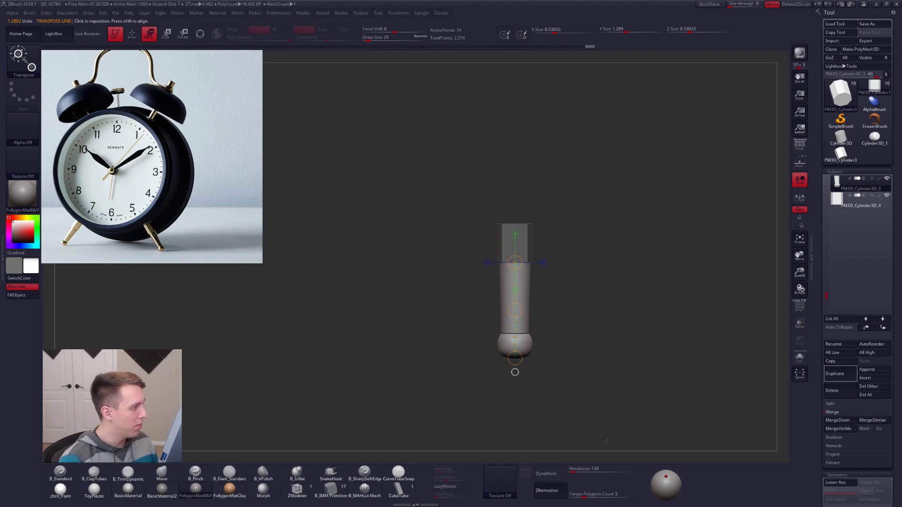
Scale down the rounded foot below the shaft, to an X and Z size of about 0.470, and display the leg smoothed
key("q")
key("shift+f")
left_click_drag(484, 324, 618, 330, "ctrl")
key("e")
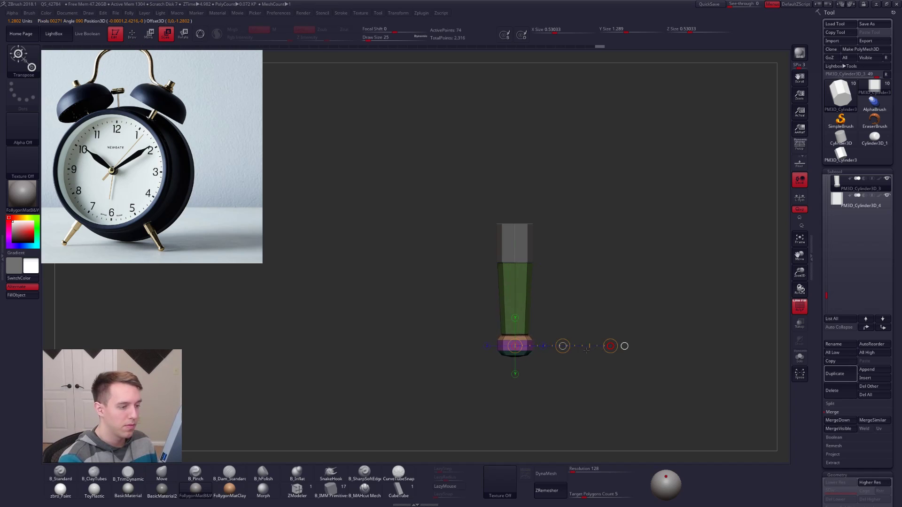
left_click_drag(613, 383, 626, 397, "ctrl")
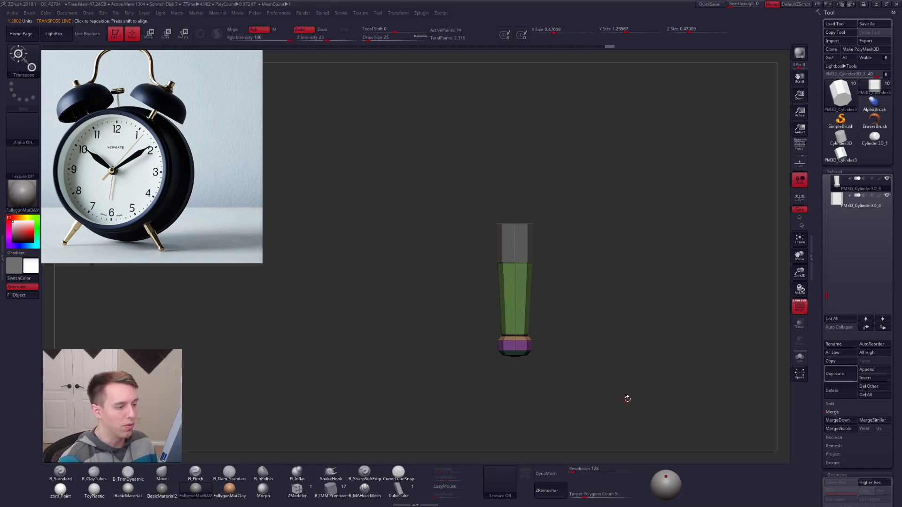
key("q")
key("d")
key("shift+f")
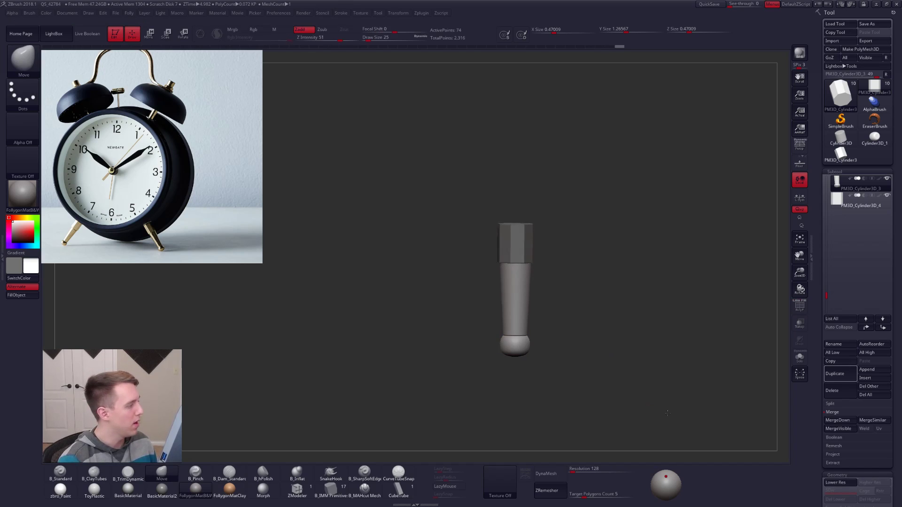
Lengthen the faceted cylinder above the shaft to a Y size of about 0.569
left_click(828, 199)
key("w")
left_click_drag(527, 262, 527, 324)
key("q")
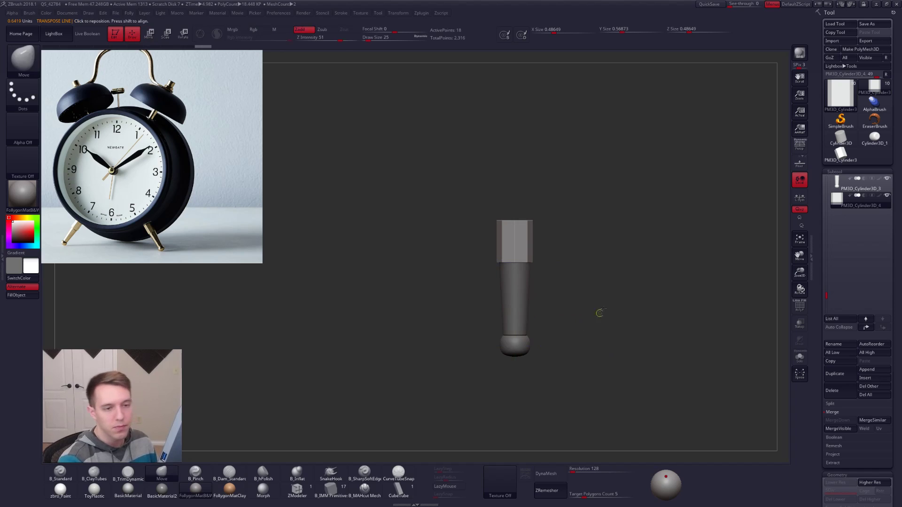
Merge the shaft and the faceted cylinder into one leg subtool and view the whole clock from the front
left_click(837, 204)
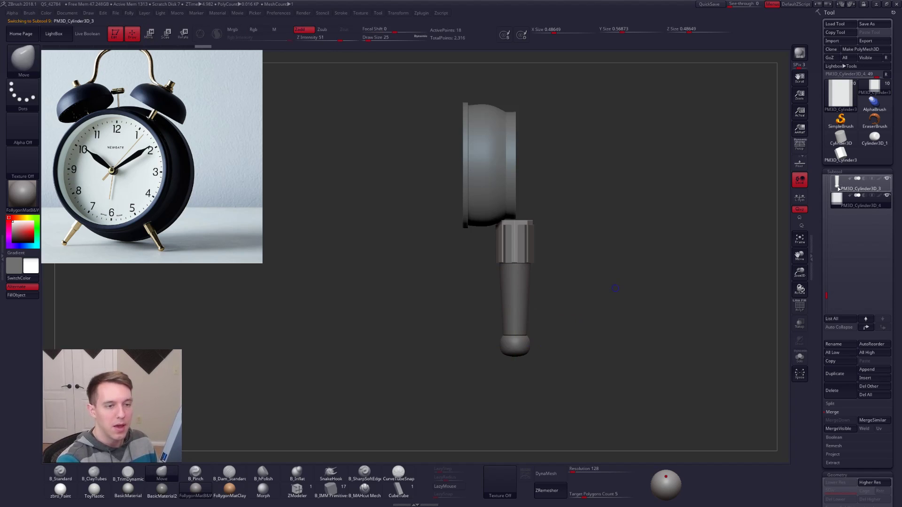
key("ctrl+space")
left_click(700, 250)
left_click_drag(612, 294, 580, 307, "shift")
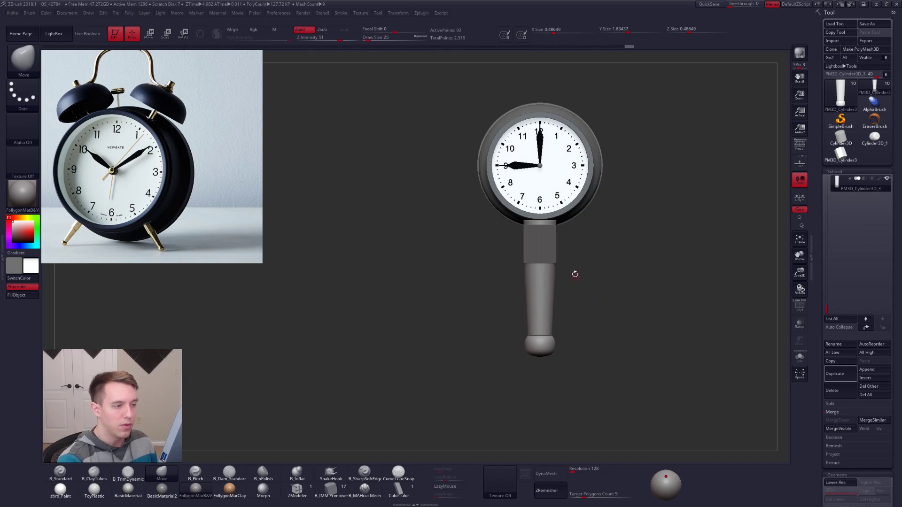
Delete the leftover duplicate cylinder subtool beneath the clock and undo the leg's sideways move
key("ctrl+shift+s")
key("ctrl+shift+s")
key("shift+d")
key("w")
left_click_drag(554, 287, 601, 342)
left_click_drag(526, 299, 526, 366)
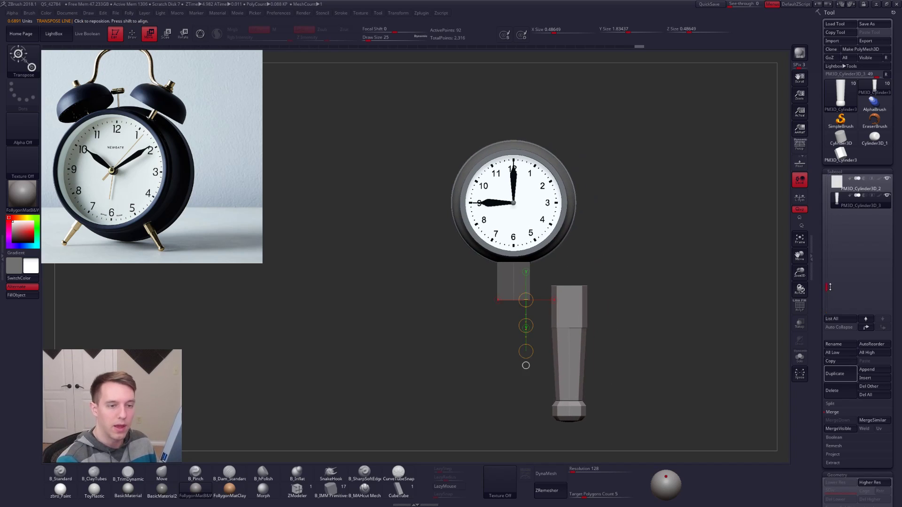
left_click(836, 201)
left_click(832, 390)
left_click(752, 405)
key("ctrl+z")
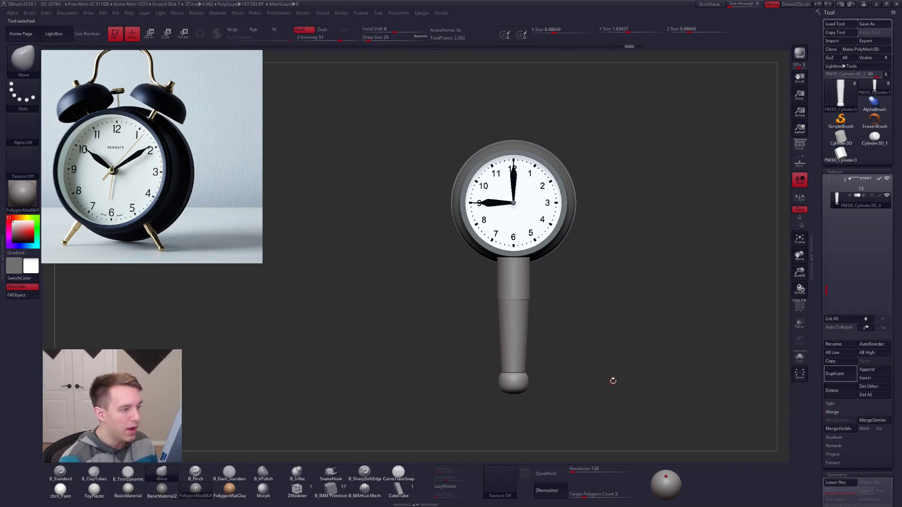
Scale the whole leg down from its upper end to about 0.175 in X and 0.660 in Y
key("e")
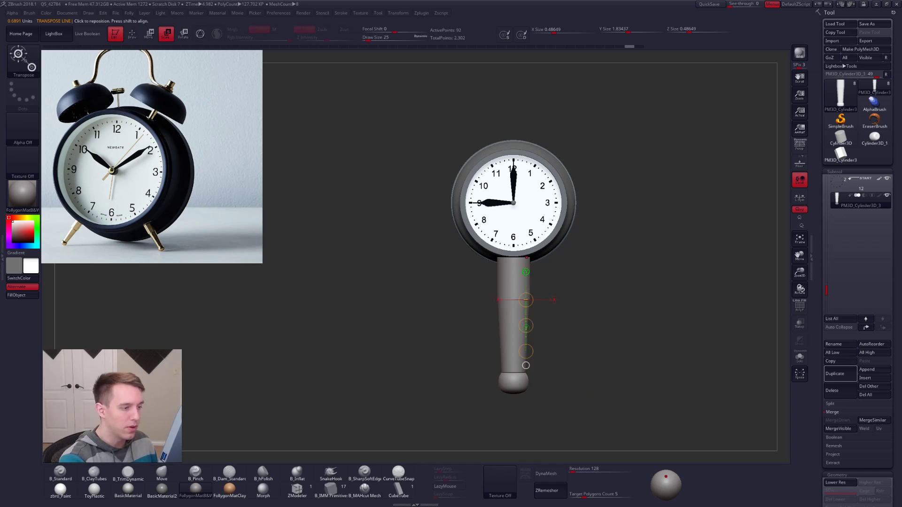
key("ctrl+shift+s")
key("shift+f")
key("ctrl+shift+s")
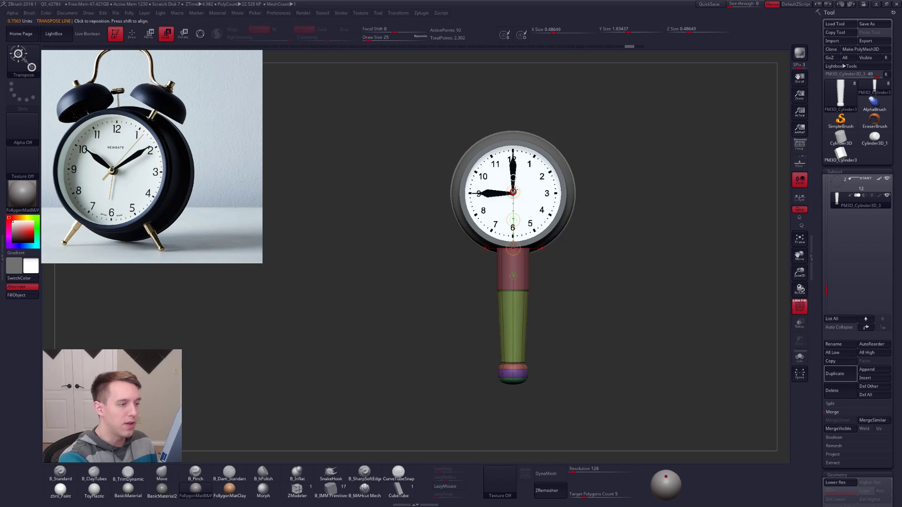
left_click_drag(513, 276, 505, 226)
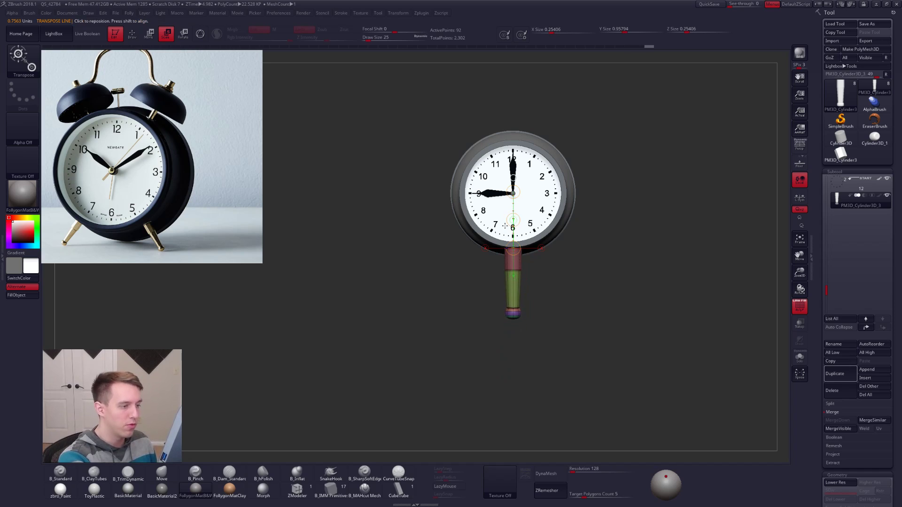
left_click_drag(541, 275, 562, 329, "alt")
left_click_drag(525, 272, 516, 221)
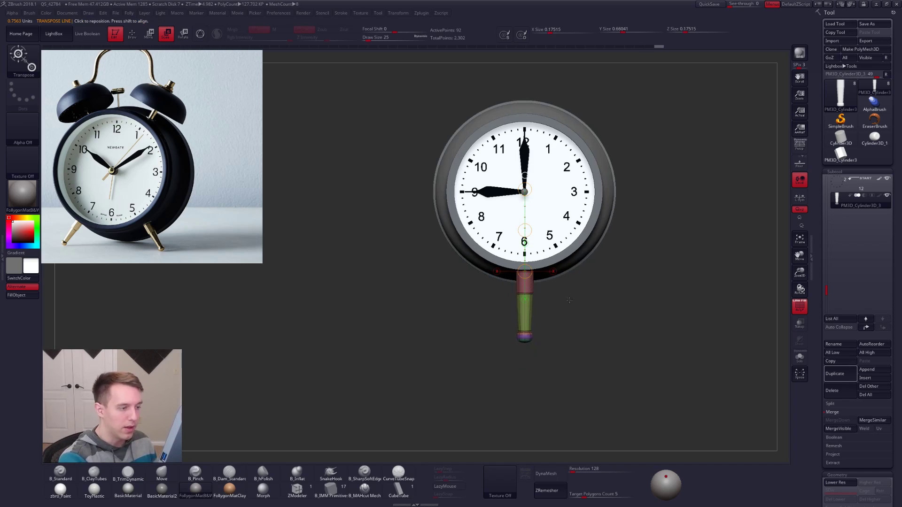
key("r")
left_click_drag(524, 189, 493, 181)
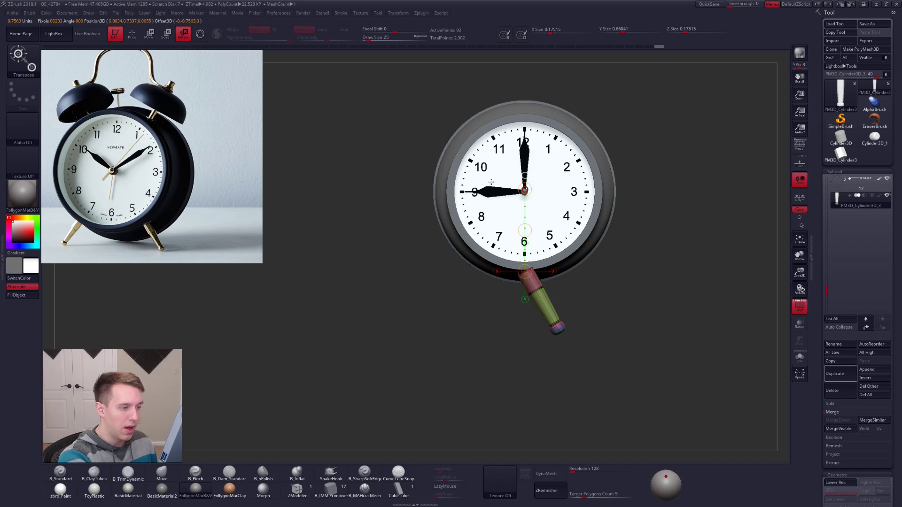
key("ctrl+z")
Move the leg in the side view so it sits centred beneath the clock's rear rim
mouse_move(546, 320)
left_mouse_down("alt")
mouse_move(563, 352)
mouse_move(547, 329)
mouse_move(544, 406)
left_mouse_up("alt")
key("w")
left_click_drag(568, 366, 632, 357)
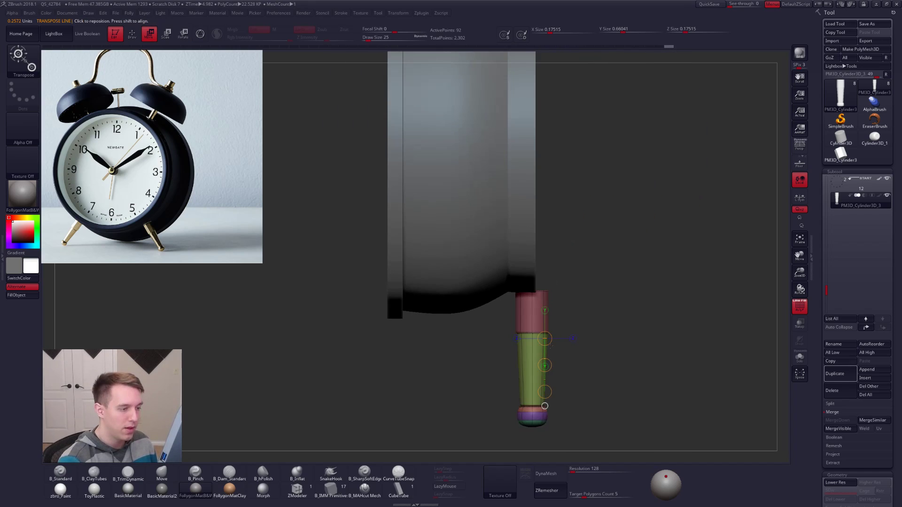
left_click_drag(531, 355, 552, 356)
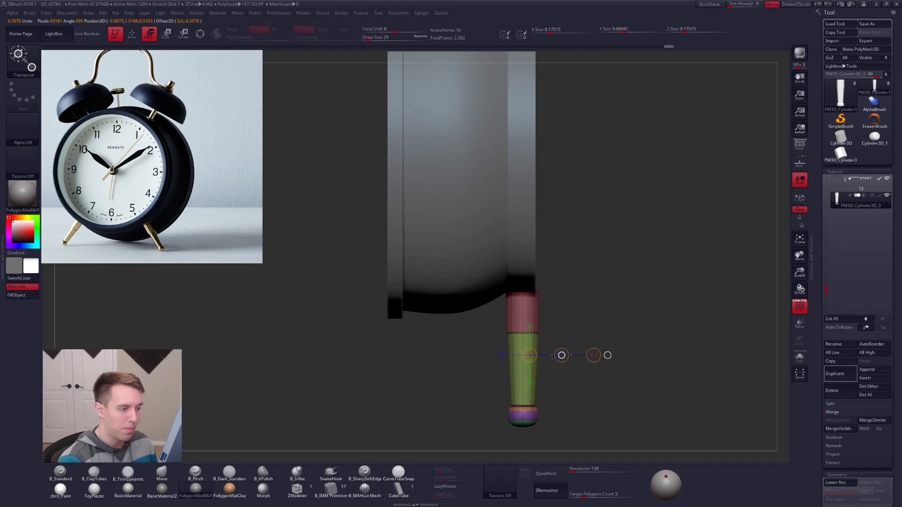
Scale the leg down further from its upper end to about 0.111 in X and 0.417 in Y
mouse_move(524, 285)
left_mouse_down()
mouse_move(524, 228)
mouse_move(523, 239)
left_mouse_up()
key("e")
left_click_drag(523, 243, 523, 243)
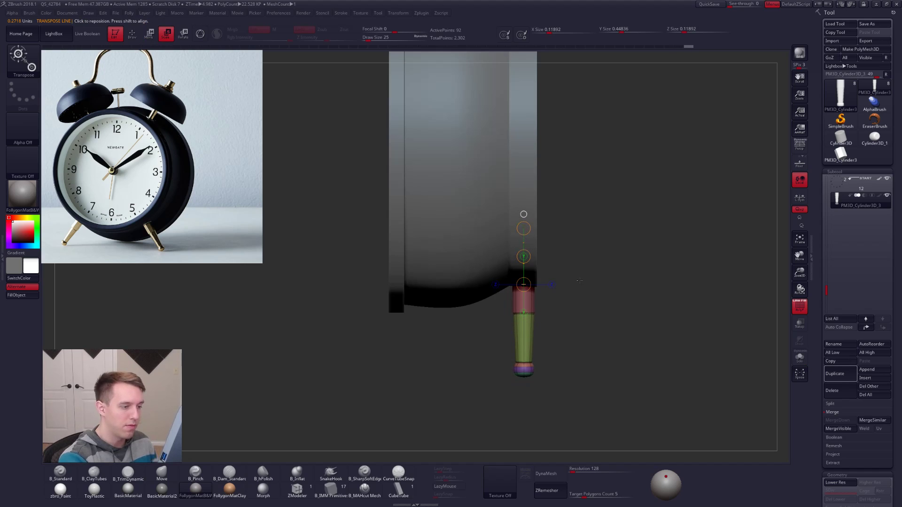
left_click_drag(606, 324, 564, 325, "shift")
mouse_move(576, 363)
left_mouse_down("alt")
mouse_move(575, 353)
mouse_move(677, 408)
mouse_move(650, 407)
mouse_move(693, 408)
mouse_move(668, 411)
left_mouse_up("alt")
key("q")
key("shift+f")
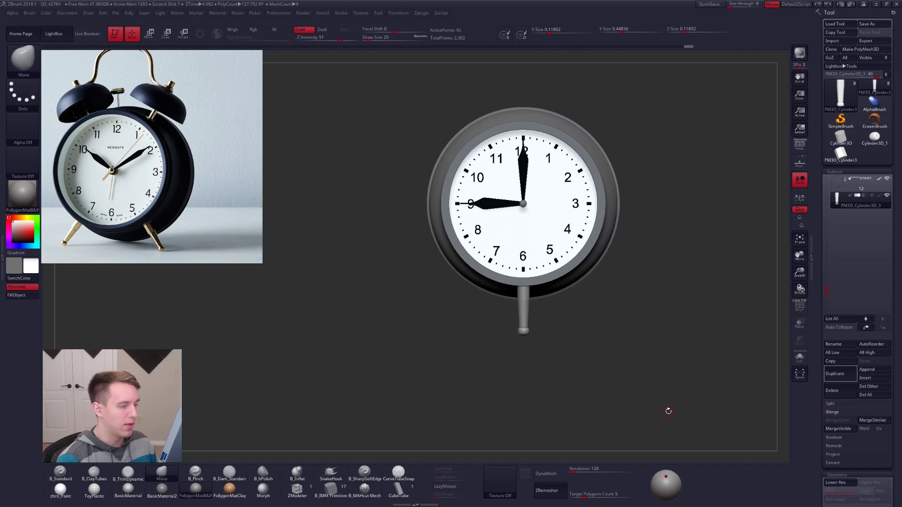
key("e")
key("alt+s")
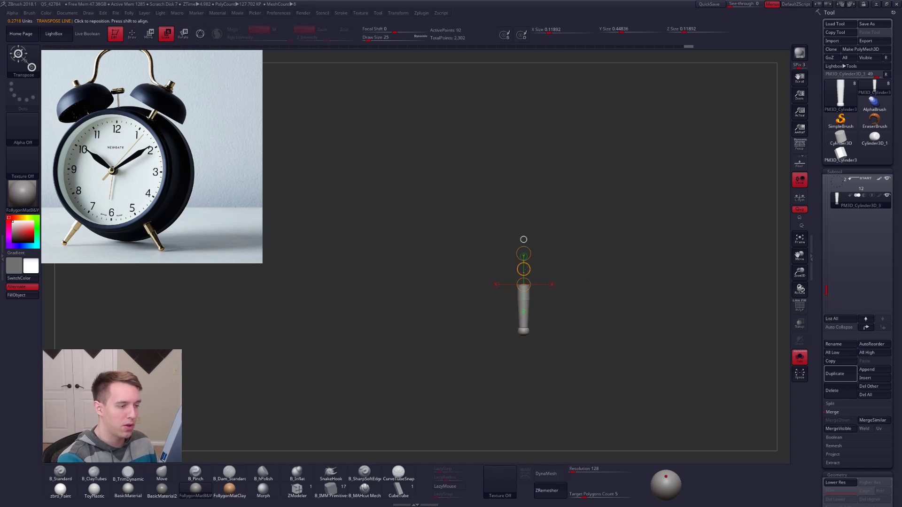
key("alt+s")
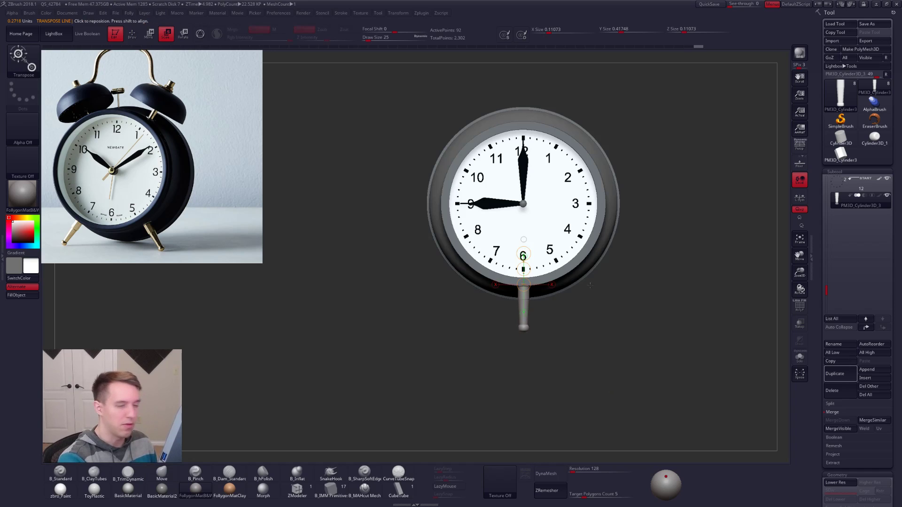
Place a rotation line from the exact centre of the clock body straight down past its lower edge
key("r")
left_click(524, 203, "alt")
key("alt+s")
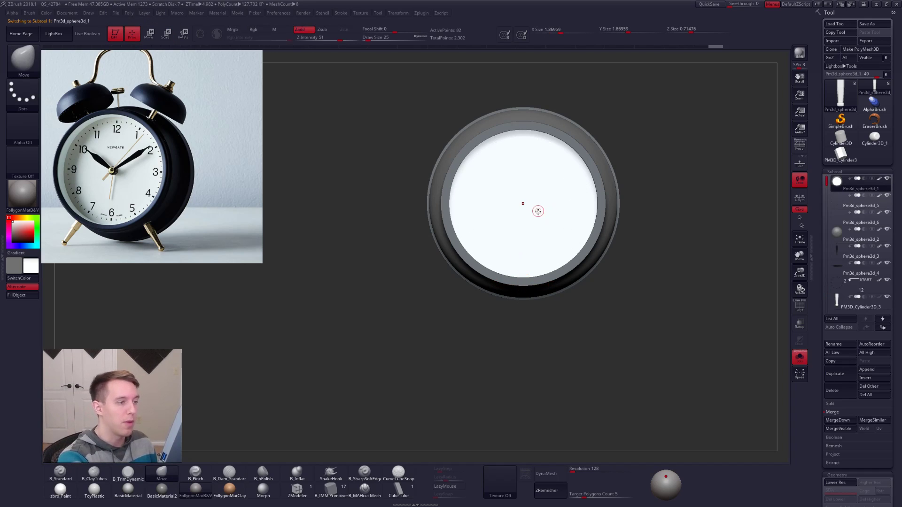
key("shift+f")
left_click_drag(524, 204, 523, 371)
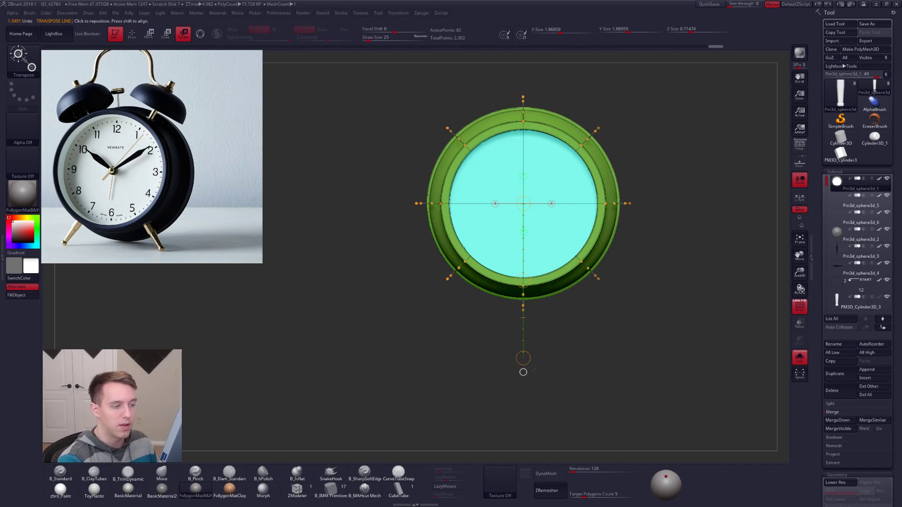
key("alt+s")
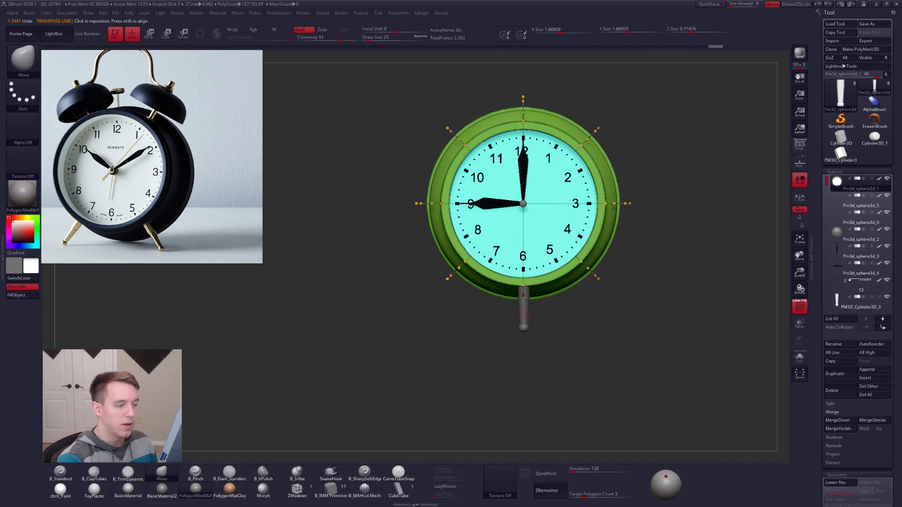
Rotate the leg about the clock's centre to the 7 o'clock position
left_click(524, 312, "alt")
key("alt+s")
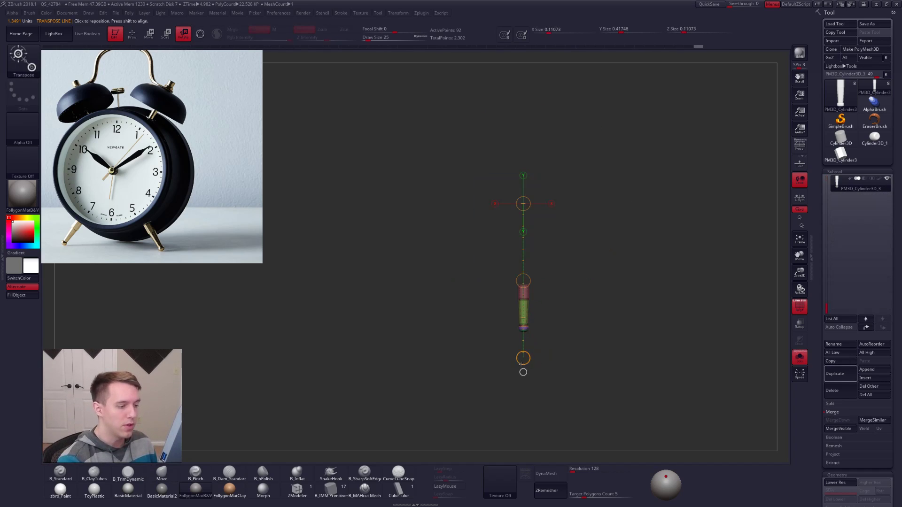
key("shift+f")
key("alt+s")
left_click_drag(523, 358, 412, 384)
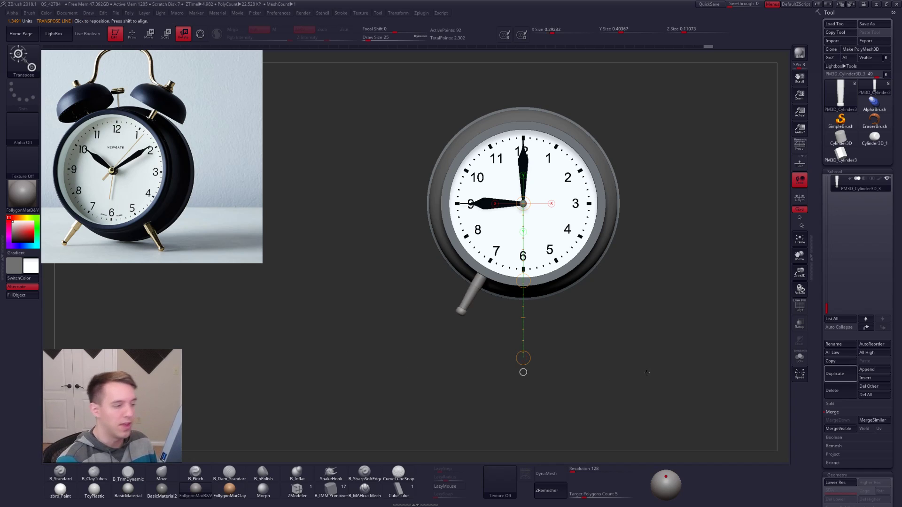
key("q")
left_click_drag(641, 379, 621, 391, "alt")
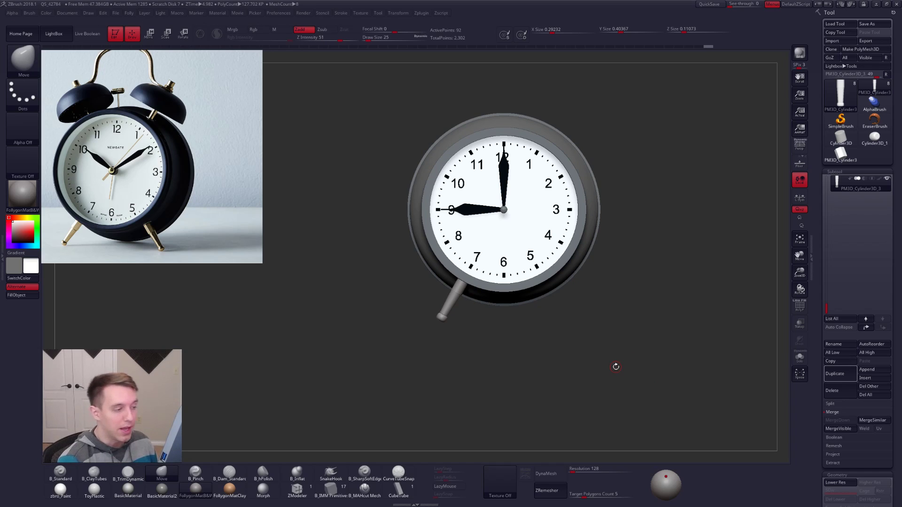
Regroup the leg's separate pieces into polygroups with Auto Groups
key("shift+d")
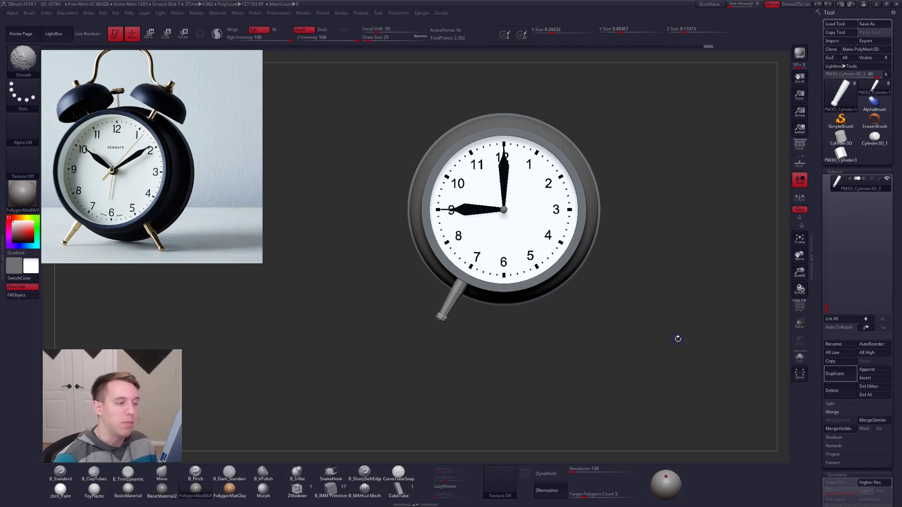
scroll(832, 244, "down", 2)
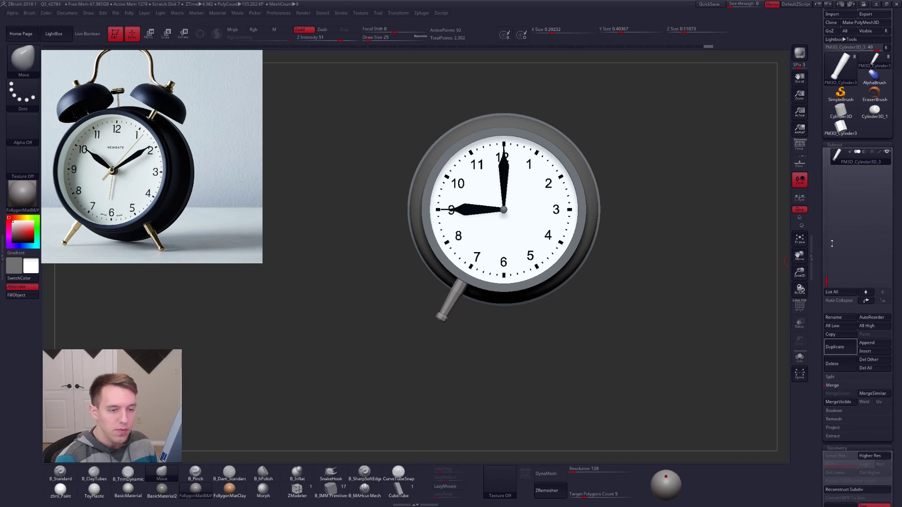
scroll(832, 244, "down", 3)
key("shift+f")
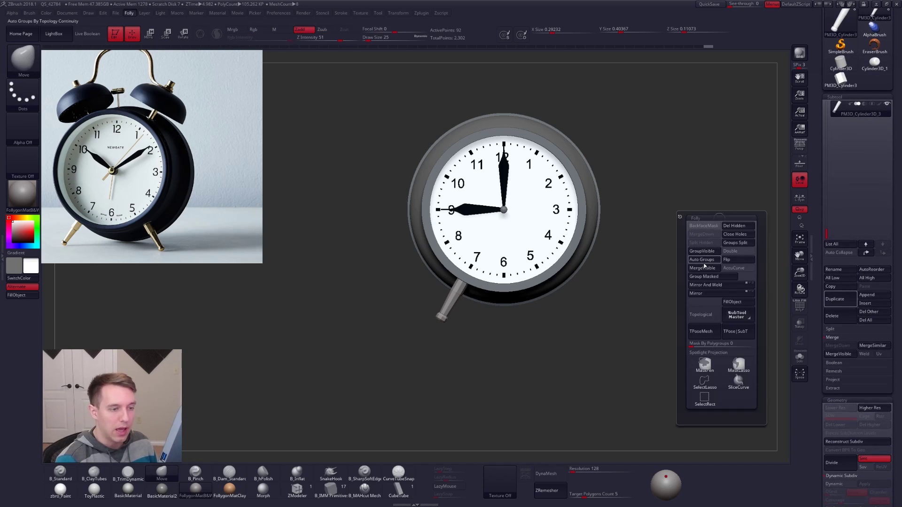
left_click(703, 261)
Mirror and weld the leg to create a matching one on the clock's opposite side
scroll(829, 216, "down", 10)
scroll(829, 216, "down", 5)
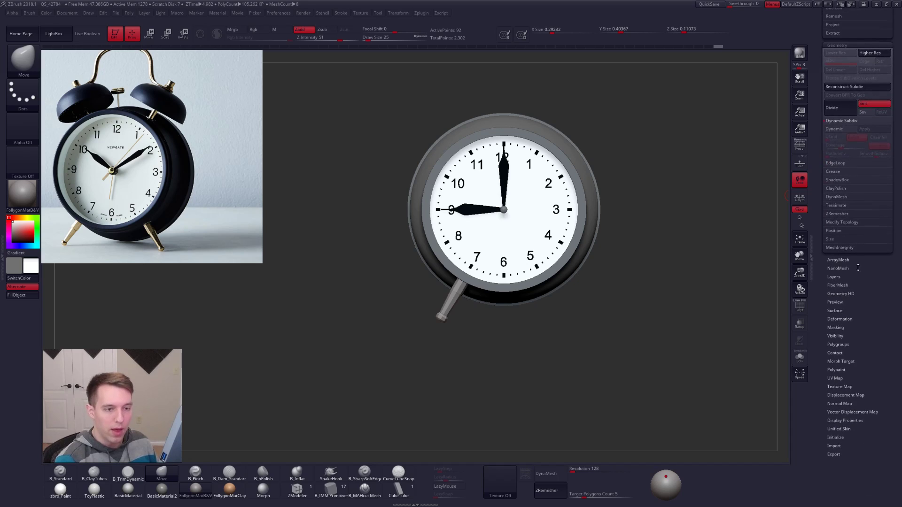
scroll(857, 268, "up", 2)
left_click(847, 262)
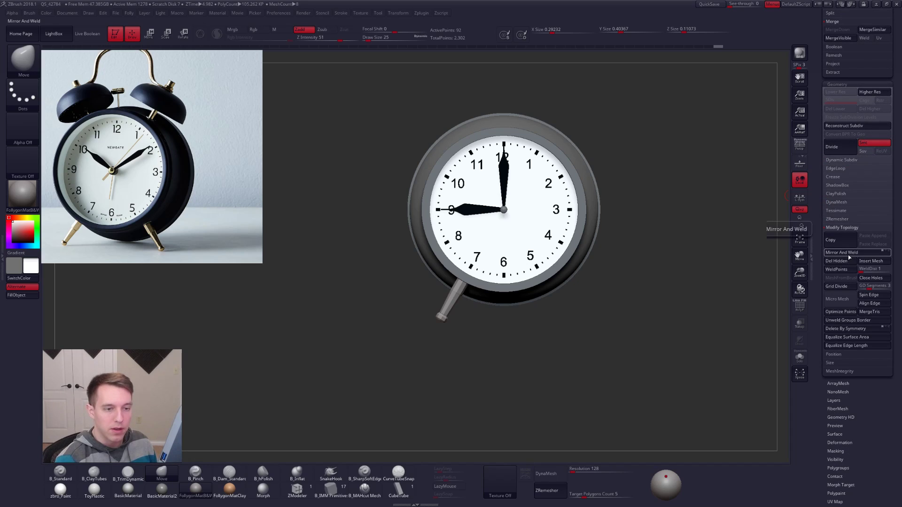
left_click(848, 255)
left_click(827, 227)
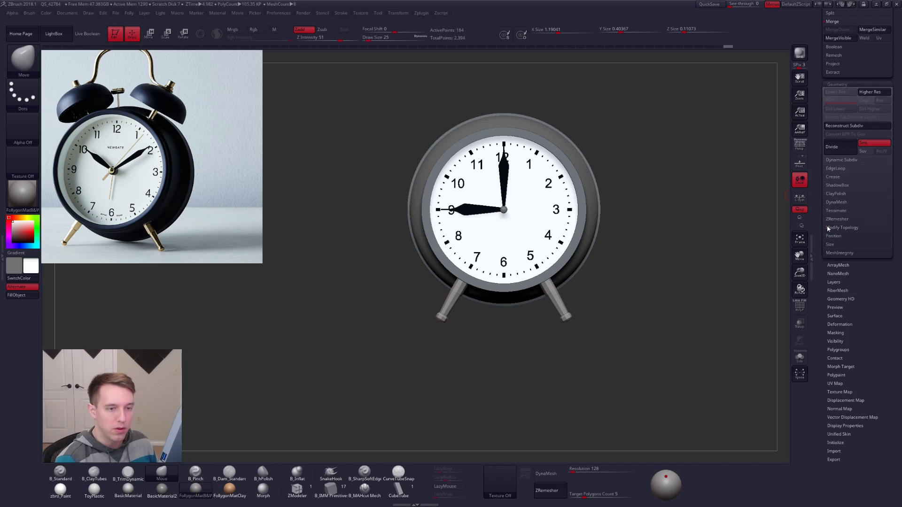
Isolate the faceted upper cylinders of both legs, with the clock hidden and the polyframe shown
scroll(846, 235, "up", 15)
mouse_move(503, 315)
left_mouse_down()
mouse_move(523, 343)
mouse_move(507, 324)
left_mouse_up()
key("alt+s")
left_click_drag(507, 324, 537, 330, "alt")
key("shift+f")
left_click_drag(543, 368, 458, 280)
left_click(458, 280, "ctrl+shift")
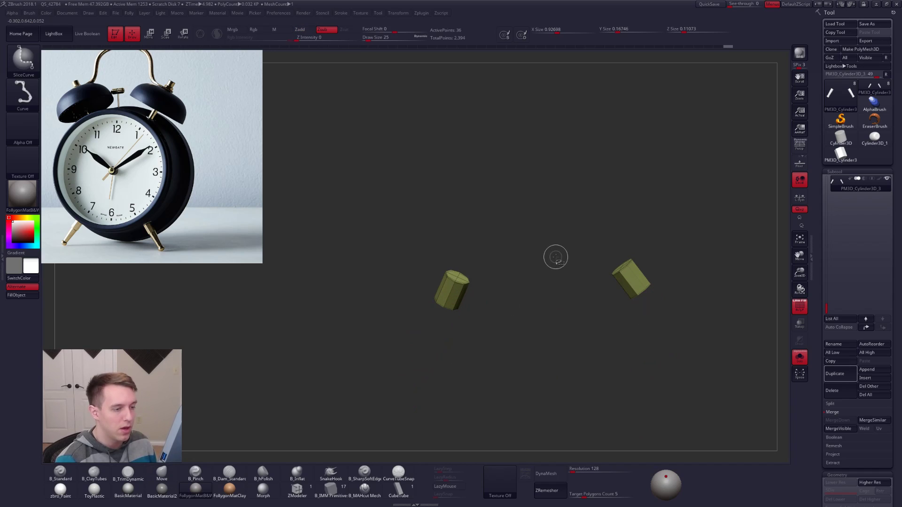
Split the hidden shafts and feet into a separate subtool and display them smoothed with the whole clock
key("space")
left_click(575, 420)
key("shift+f")
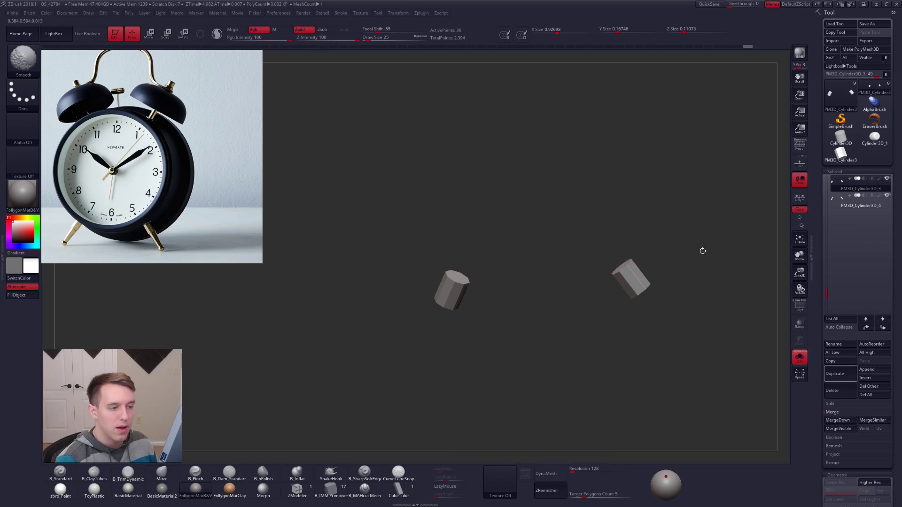
left_click(839, 202)
key("ctrl+shift+s")
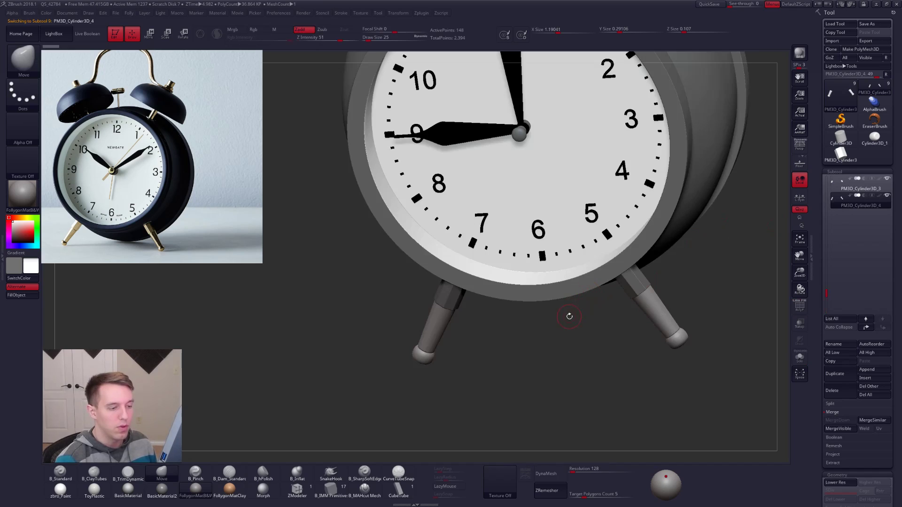
Duplicate the subtool of the legs' faceted upper cylinders and isolate the copy
mouse_move(584, 316)
right_mouse_down("ctrl")
mouse_move(561, 320)
mouse_move(676, 333)
mouse_move(572, 330)
mouse_move(572, 323)
right_mouse_up("ctrl")
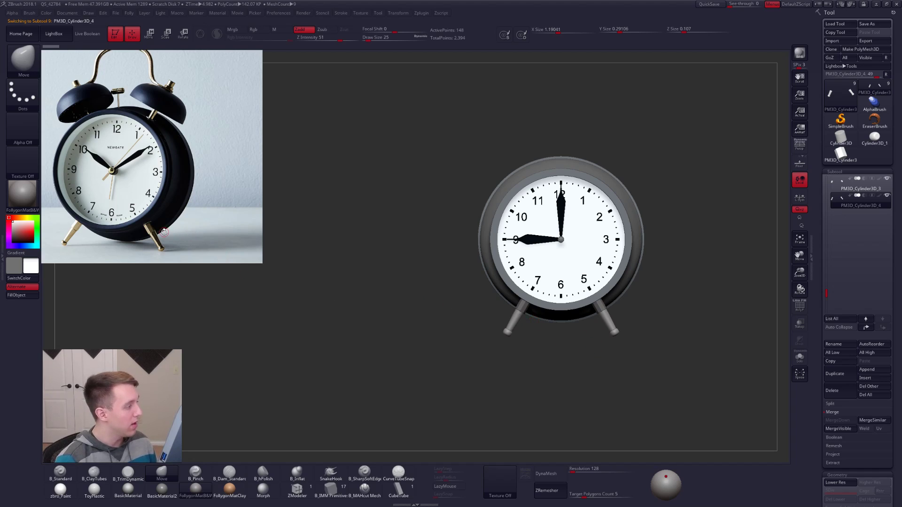
right_click_drag(411, 303, 416, 251)
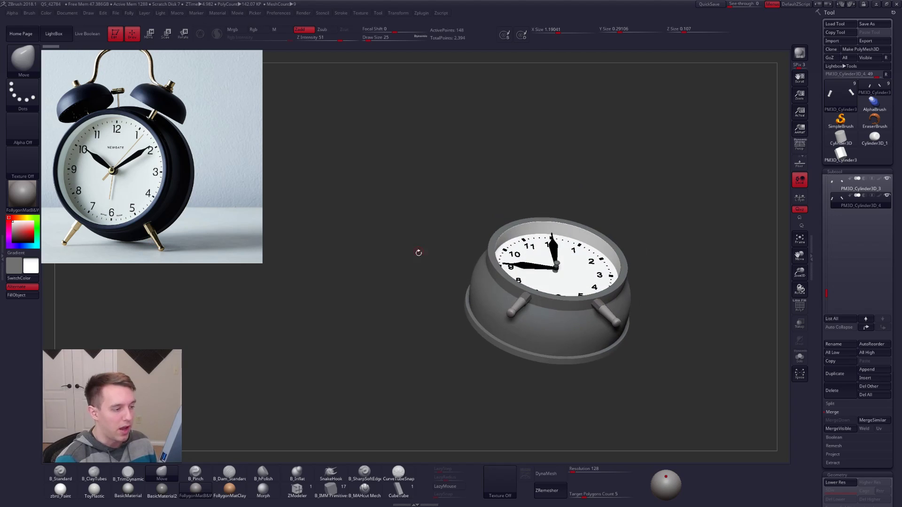
left_click(527, 296, "alt")
right_click_drag(528, 296, 522, 309, "ctrl")
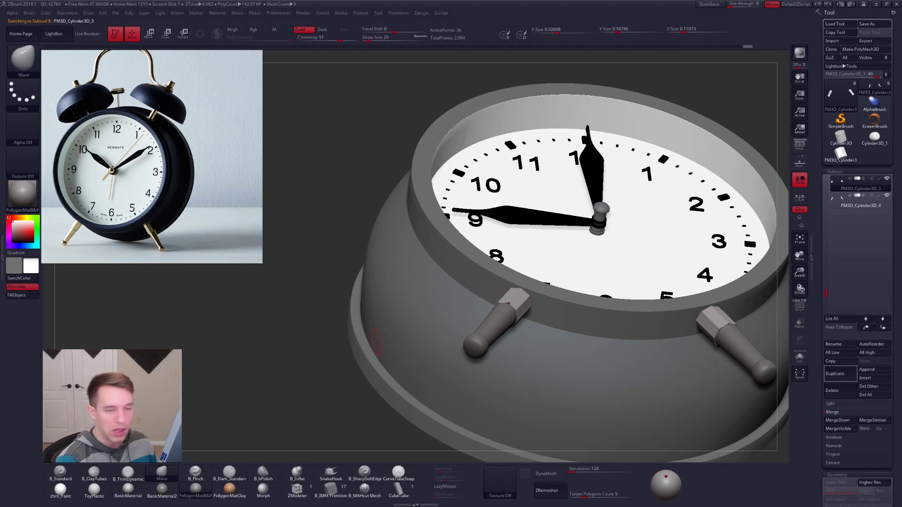
right_click_drag(459, 317, 207, 207)
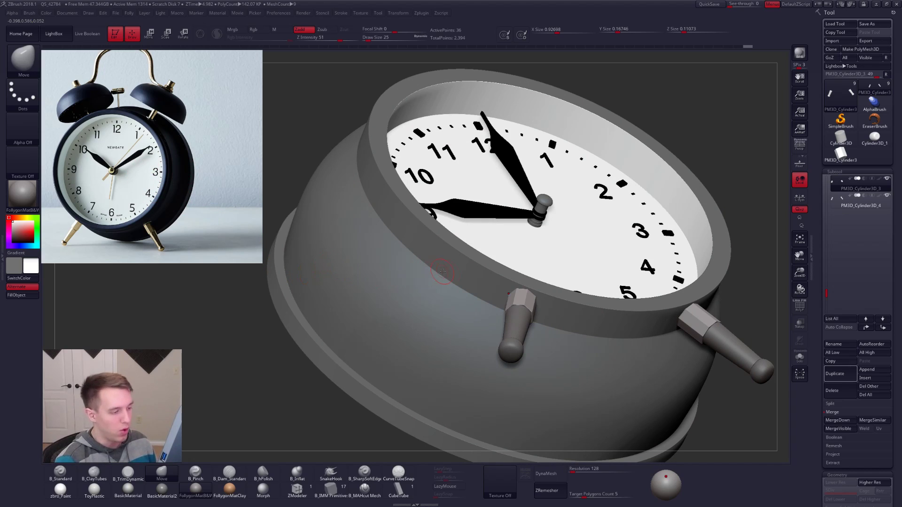
left_click(835, 375)
left_click(799, 357)
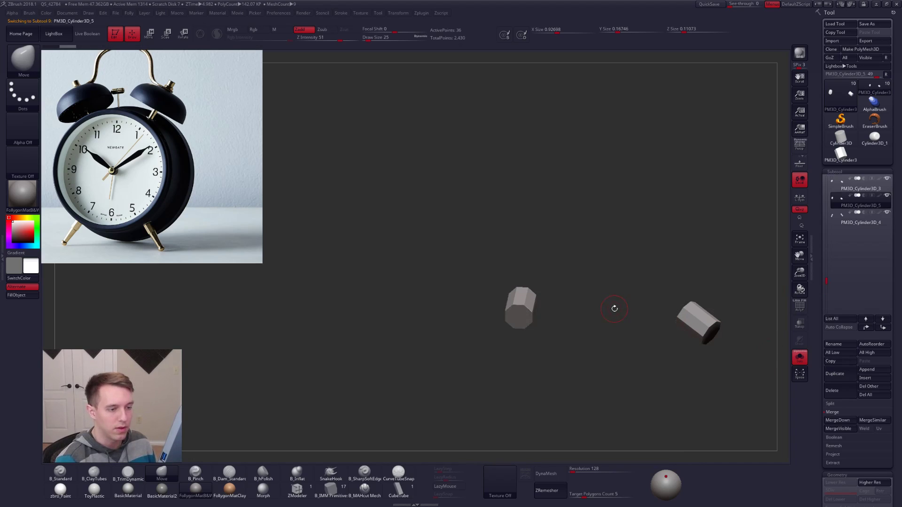
Shorten the duplicated cylinders into thin faceted discs at the upper ends of the legs and show the whole clock
left_click_drag(519, 329, 549, 379)
key("w")
key("y")
left_click_drag(544, 217, 543, 235, "shift")
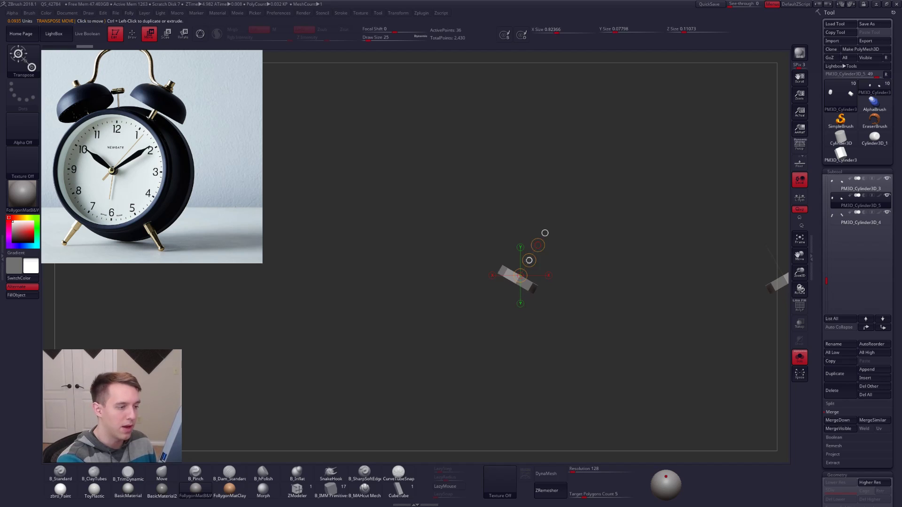
left_click_drag(555, 364, 600, 318)
mouse_move(643, 391)
left_mouse_down()
mouse_move(657, 385)
mouse_move(638, 394)
left_mouse_up()
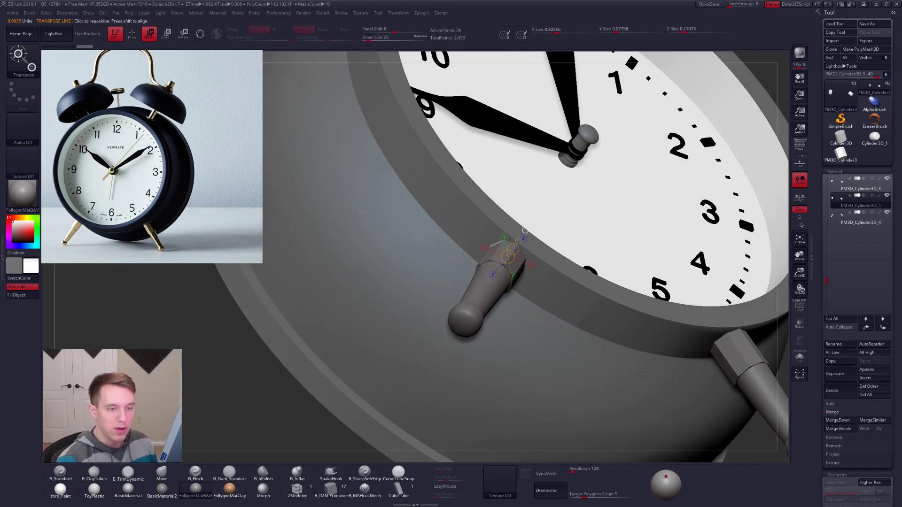
Enlarge both discs around their own centers using local symmetry and display them smoothed as round collars
left_click(798, 197)
key("shift+s")
left_click_drag(521, 277, 528, 243)
left_click(533, 265)
left_click_drag(544, 285, 538, 294)
key("shift+s")
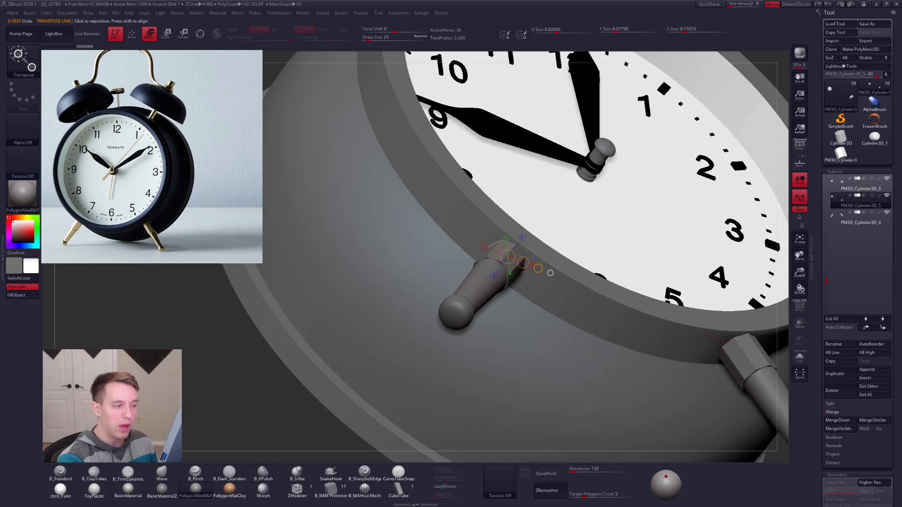
key("e")
key("d")
left_click_drag(538, 268, 540, 296)
right_click_drag(540, 295, 510, 295)
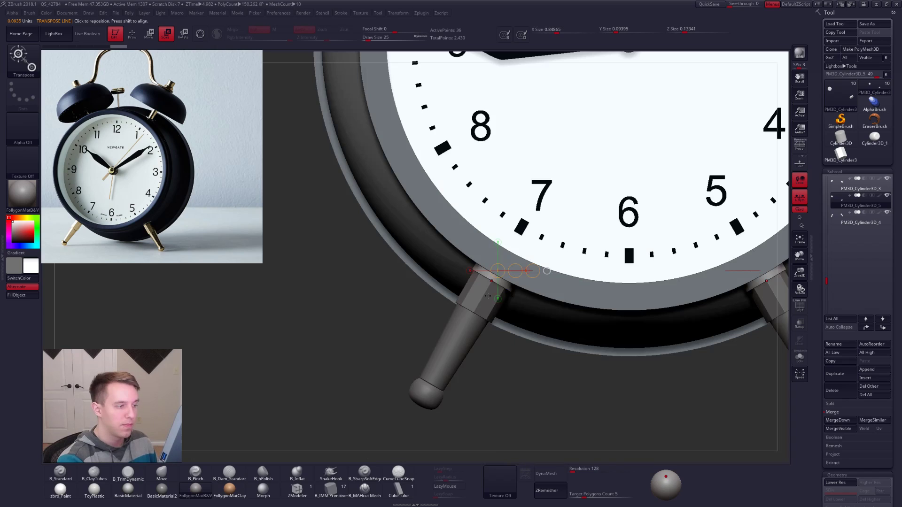
Fine-tune the collars' position at the legs' upper ends and turn local symmetry off
key("alt+s")
left_click_drag(532, 271, 525, 223)
right_click_drag(546, 314, 533, 306)
key("alt+s")
key("w")
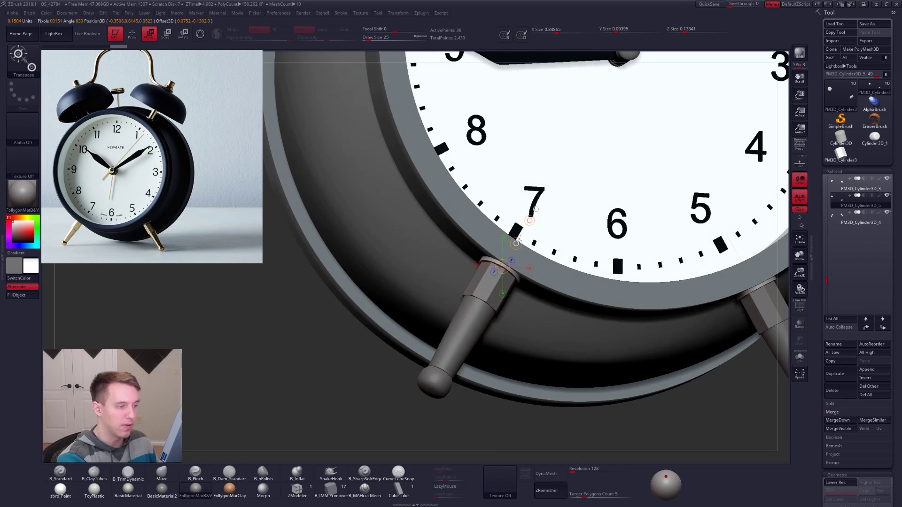
key("f")
key("q")
mouse_move(570, 336)
right_mouse_down()
mouse_move(611, 324)
mouse_move(566, 318)
mouse_move(582, 346)
right_mouse_up()
left_click(800, 197)
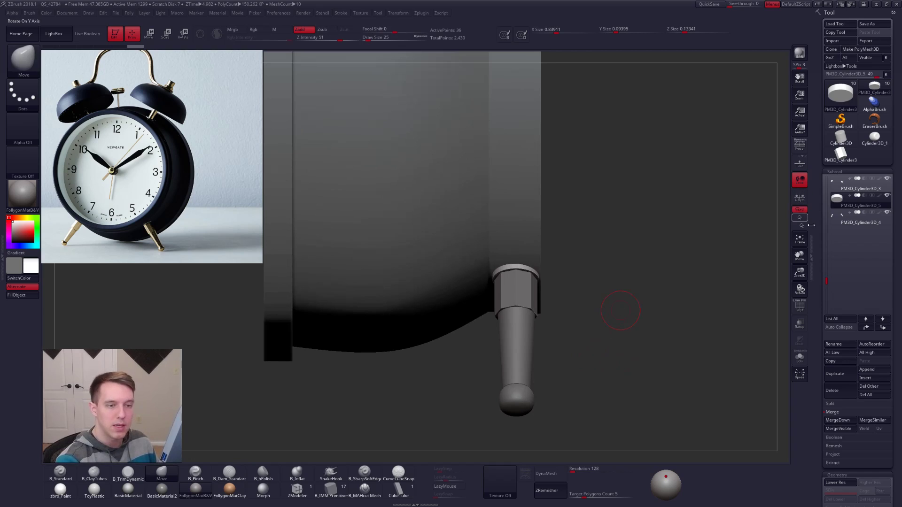
Duplicate the legs' faceted upper cylinders again and move the copy to the end of the subtool list
left_click(841, 184)
right_click_drag(714, 333, 697, 342, "alt")
right_click_drag(654, 386, 598, 354)
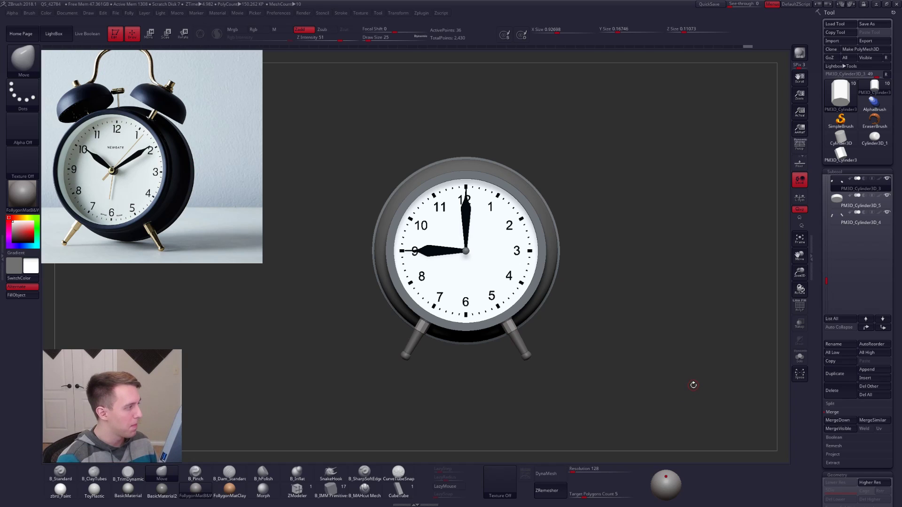
left_click_drag(692, 385, 686, 416)
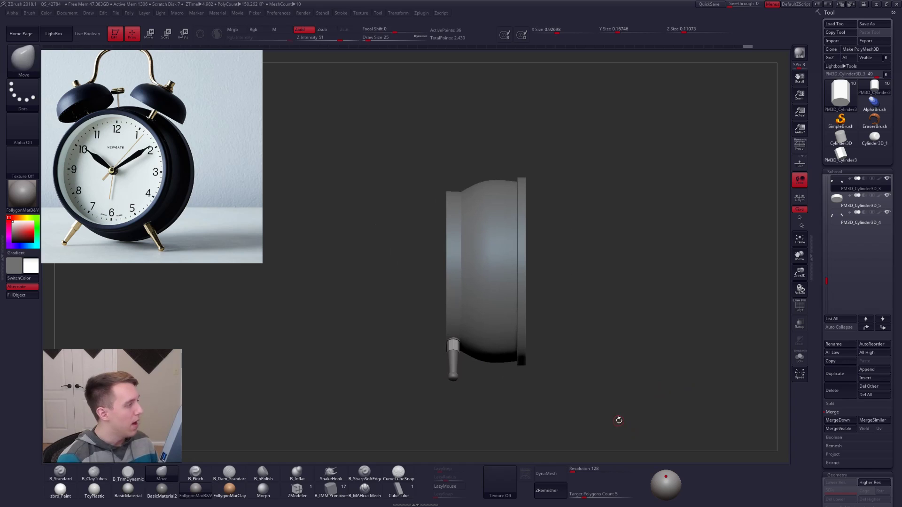
left_click_drag(619, 418, 668, 410, "shift")
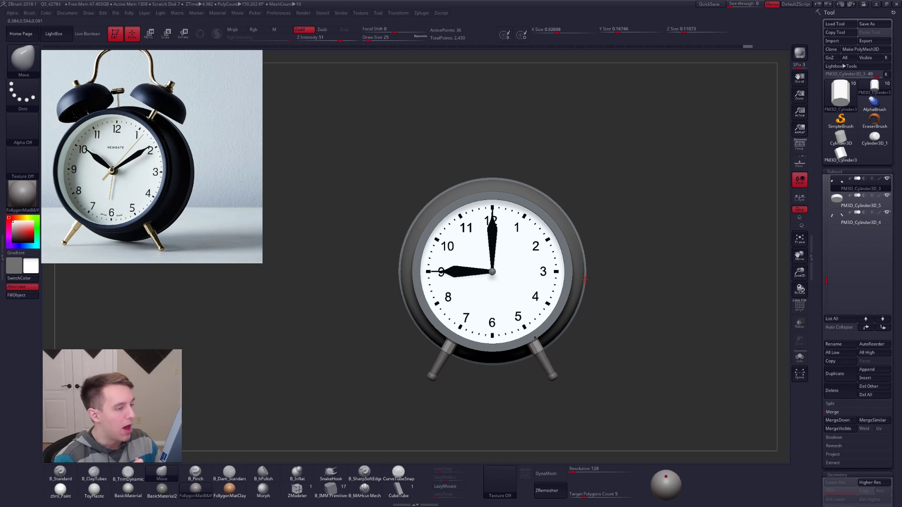
left_click_drag(615, 412, 635, 395)
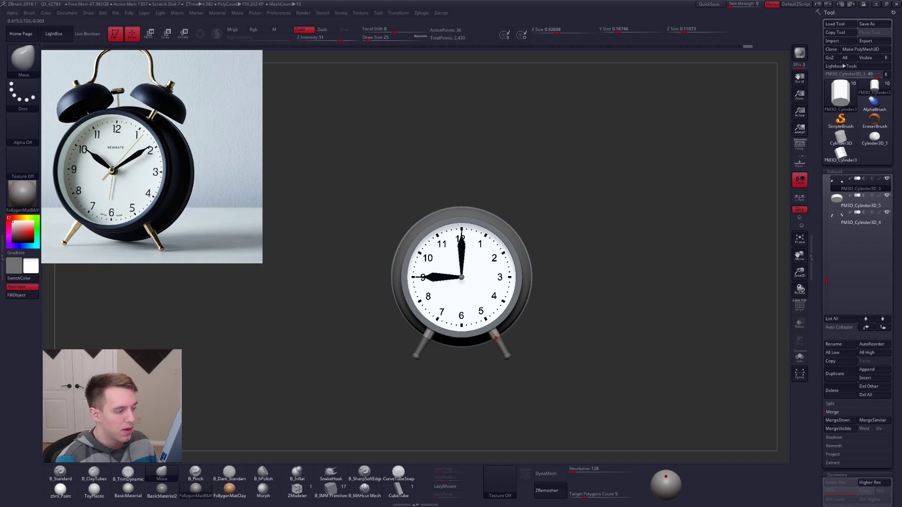
key("ctrl+shift+s")
key("ctrl+shift+s")
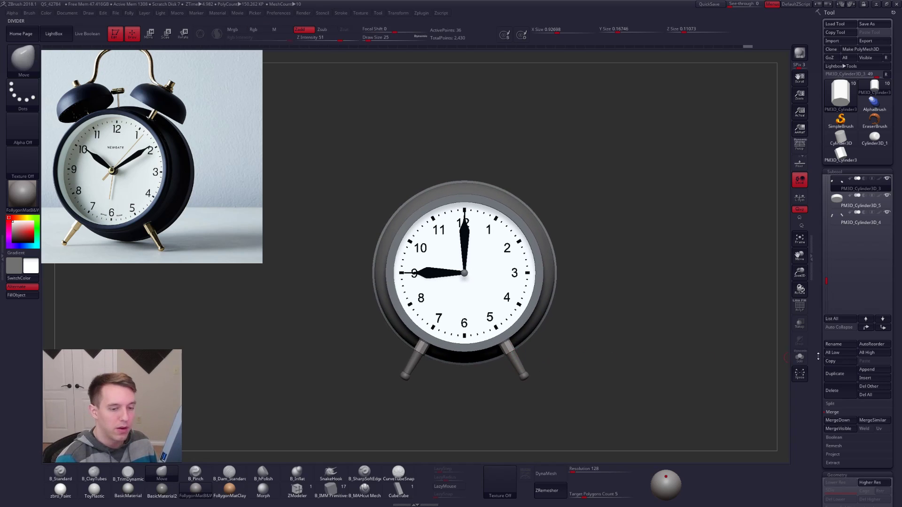
left_click(834, 373)
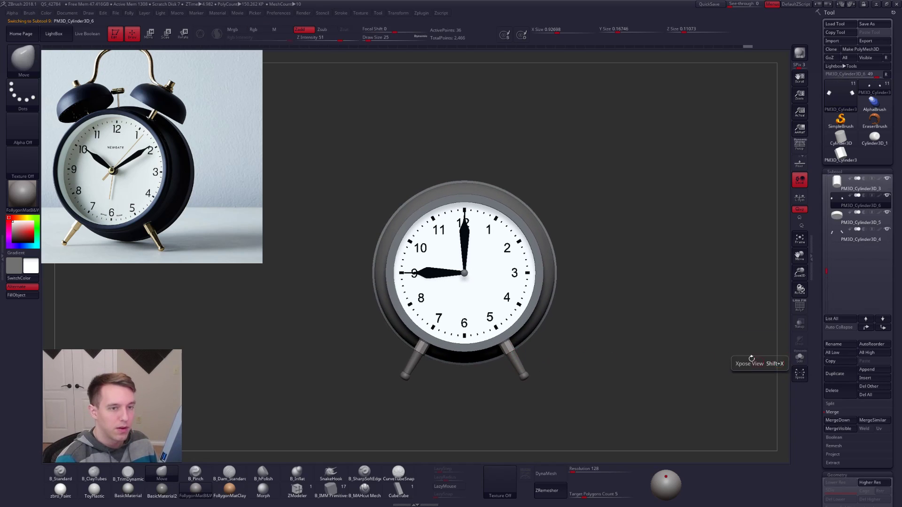
left_click(884, 328)
left_click(883, 328)
Place a horizontal rotation line from the center of the clock face out past its side
key("r")
left_click(494, 280, "alt")
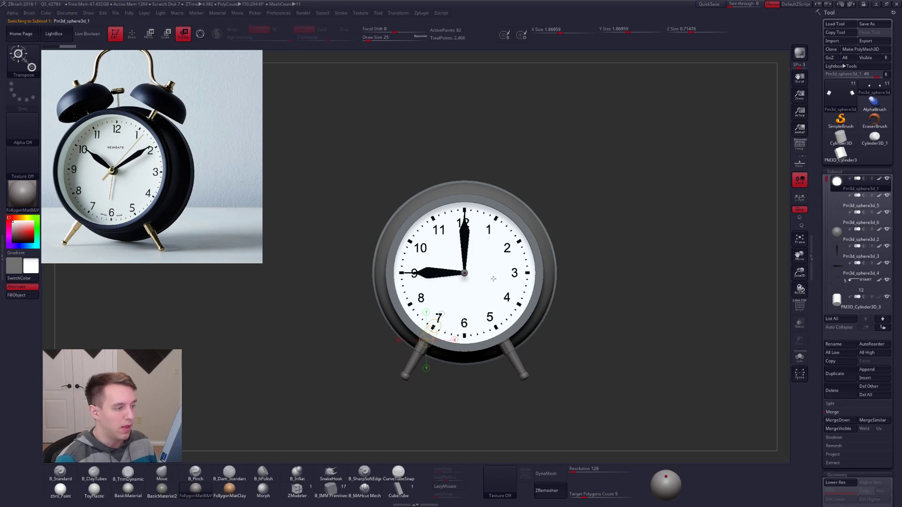
key("alt+s")
left_click_drag(465, 273, 620, 273, "shift")
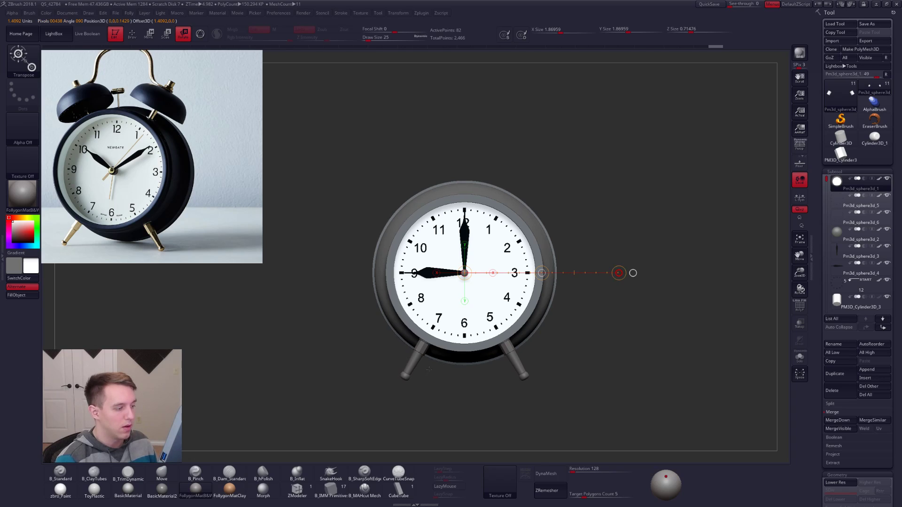
key("alt+s")
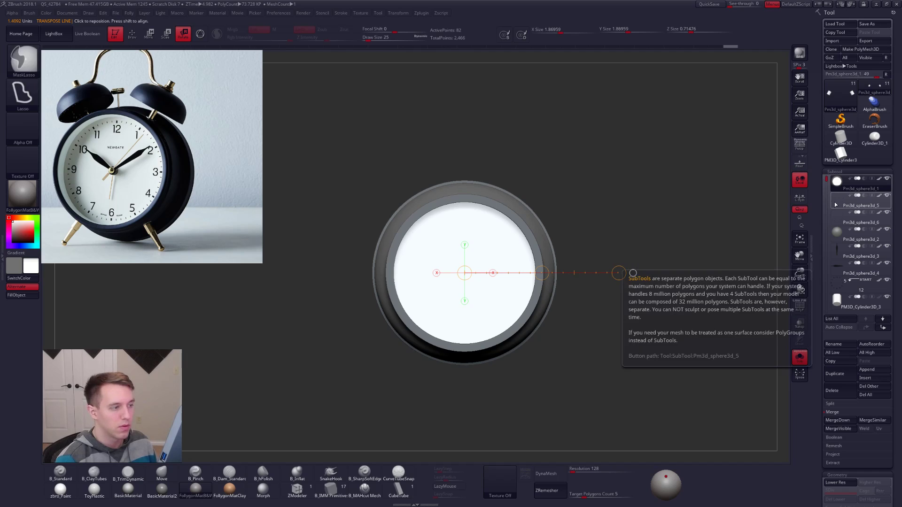
key("alt+s")
key("q")
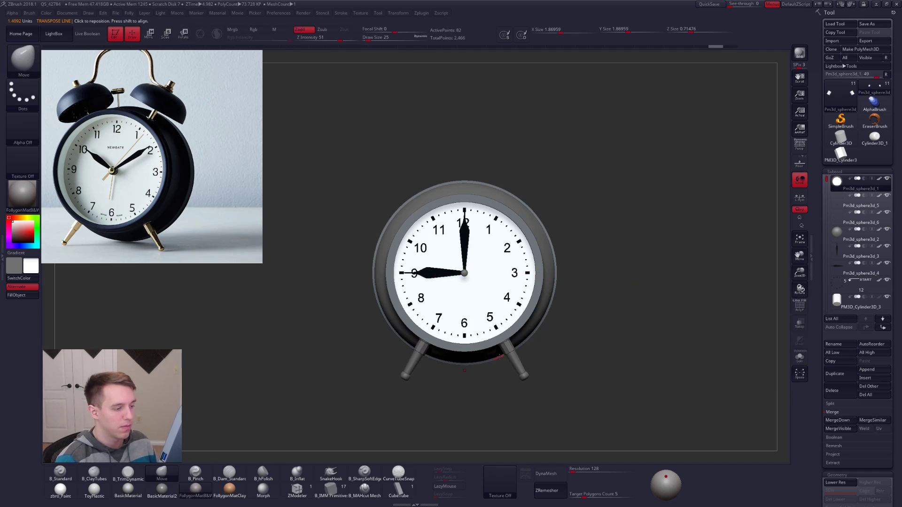
Rotate the newly duplicated cylinders around the clock's center until they sit symmetrically on its upper rim
left_click(509, 352, "alt")
left_click(853, 226)
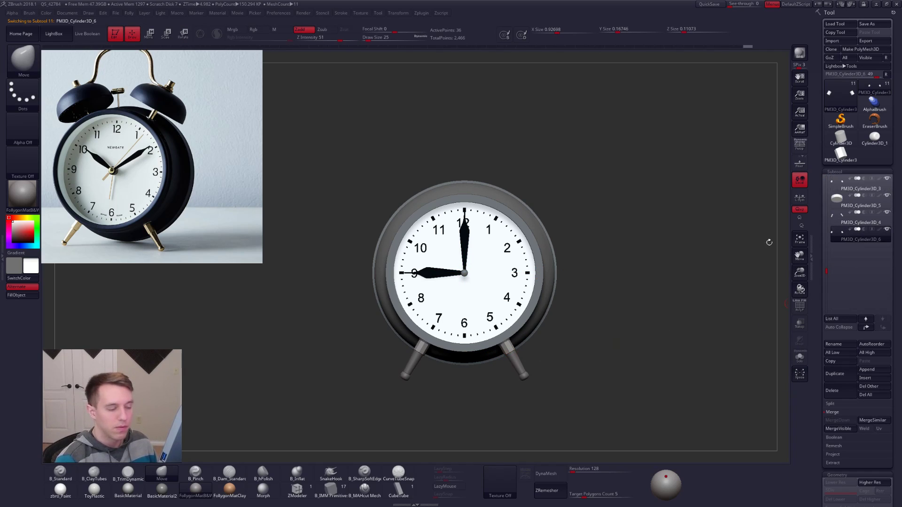
key("r")
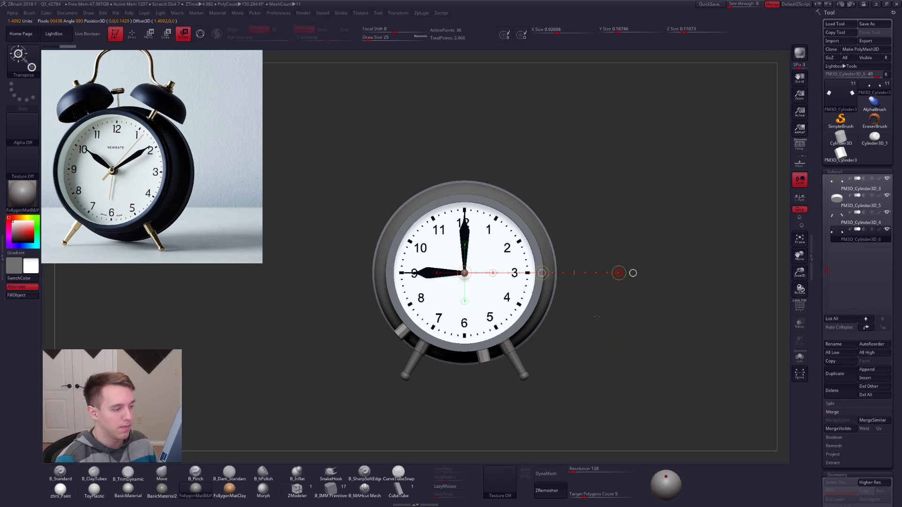
left_click_drag(339, 322, 340, 324, "shift")
left_click_drag(618, 273, 583, 307, "shift")
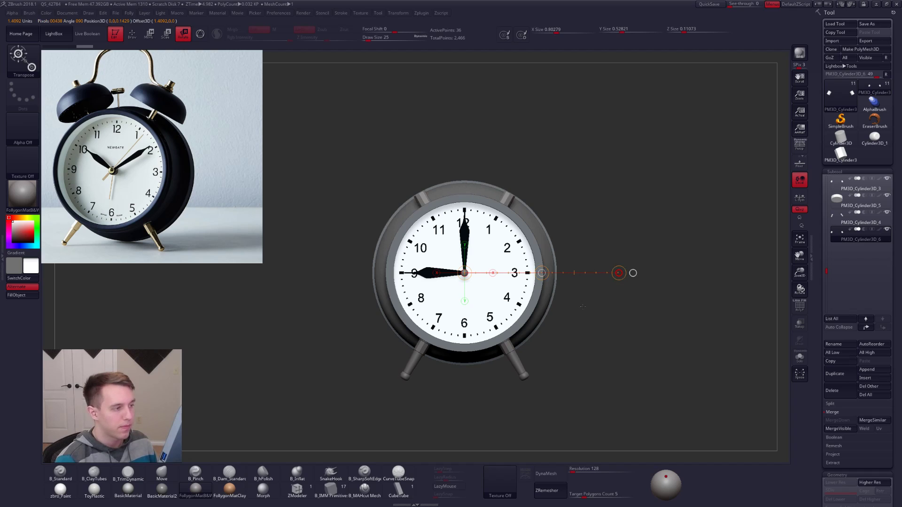
Isolate the clock body in side view with smoothing off and the polyframe shown
key("q")
key("b")
key("m")
key("v")
mouse_move(509, 165)
left_mouse_down()
mouse_move(541, 181)
mouse_move(504, 257)
mouse_move(486, 254)
mouse_move(557, 265)
mouse_move(539, 266)
left_mouse_up()
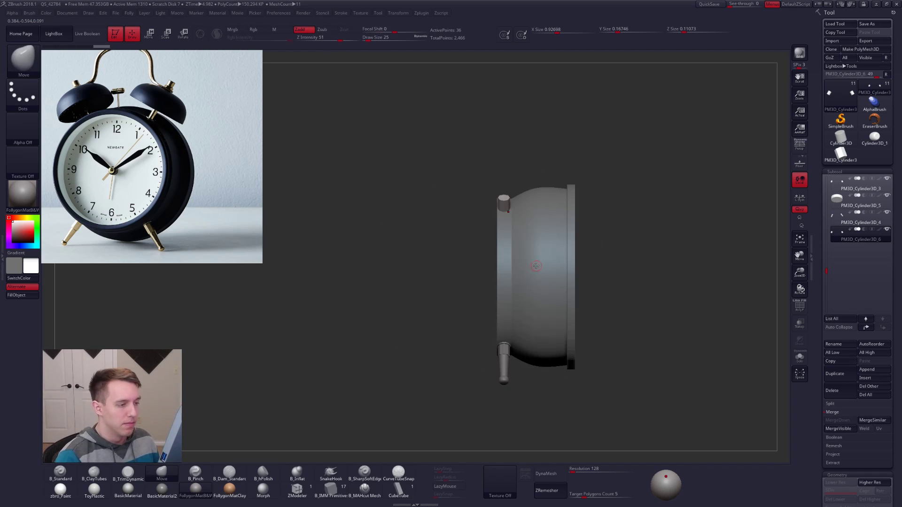
left_click(538, 266, "alt")
right_click_drag(515, 268, 534, 279, "ctrl")
key("shift+f")
key("shift+d")
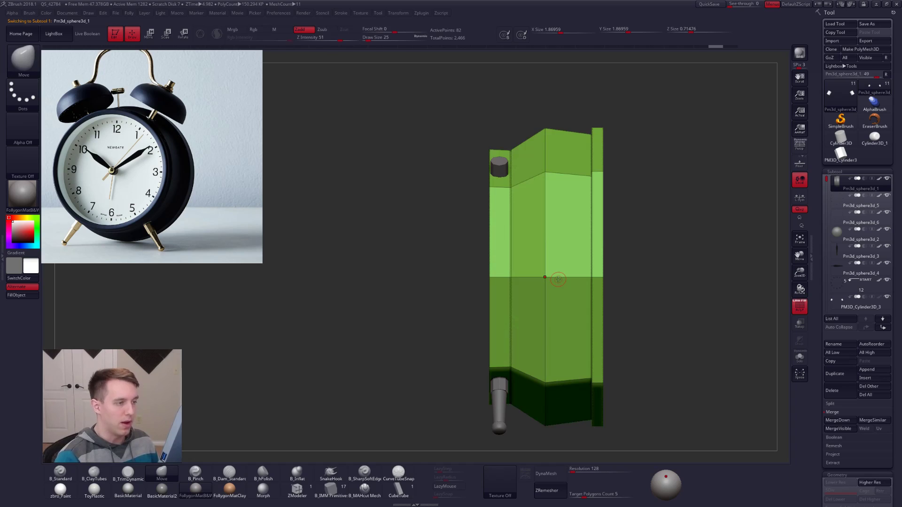
key("shift+s")
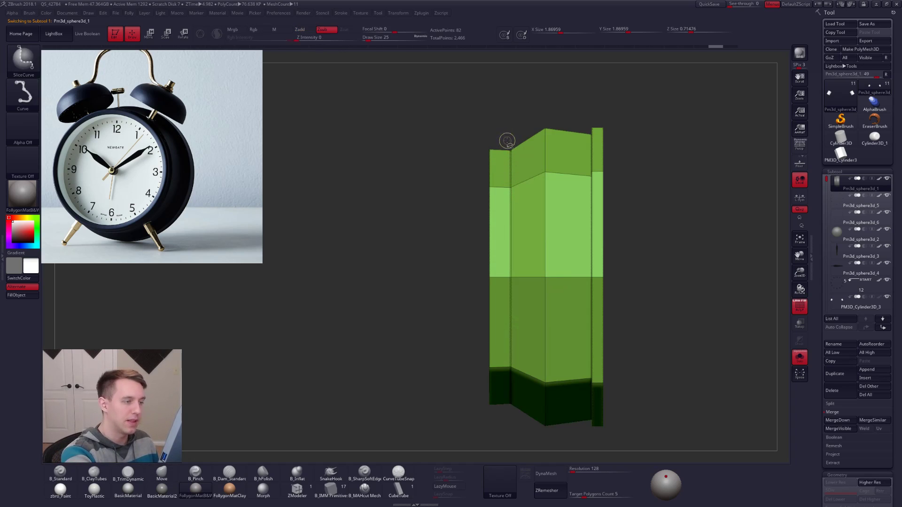
Mask the body along its front rim's edge, invert the mask, shift the unmasked geometry along the clock's depth and smooth the display
key("ctrl+f")
left_click(497, 285, "ctrl")
left_click_drag(506, 136, 508, 416, "ctrl")
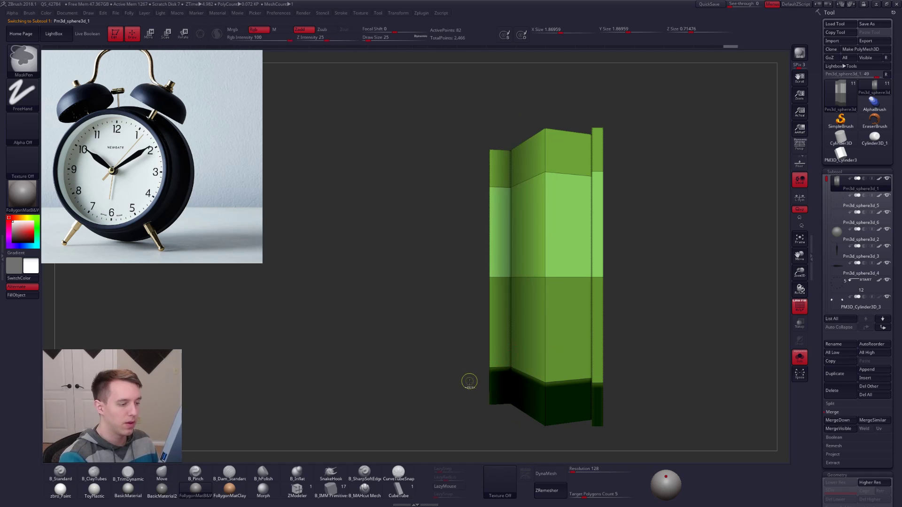
left_click(471, 366, "ctrl")
key("w")
mouse_move(508, 297)
left_mouse_down("shift")
mouse_move(558, 297)
mouse_move(538, 297)
left_mouse_up("shift")
left_click_drag(385, 324, 560, 295)
key("d")
left_click_drag(512, 324, 583, 327, "shift")
right_click_drag(583, 327, 622, 336)
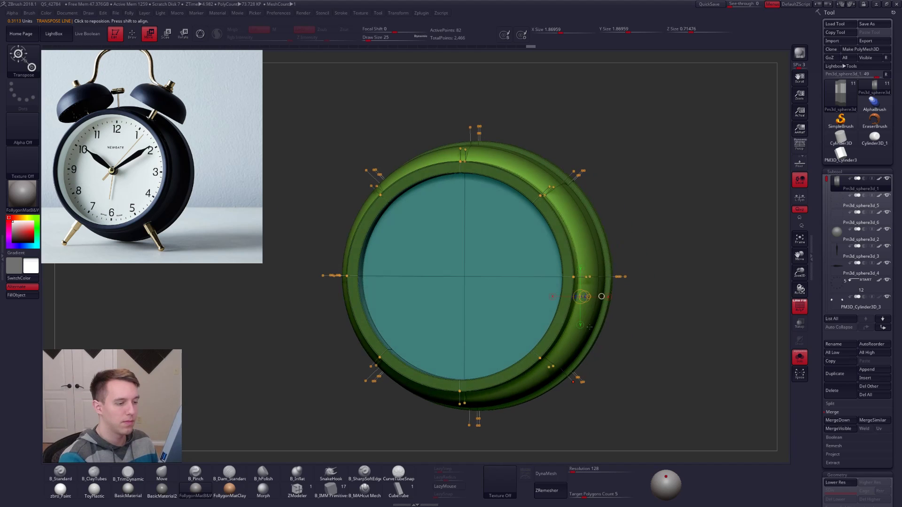
Clear the mask, hide the polyframe, show the whole clock again and select the upper faceted cylinders
key("q")
right_click_drag(604, 306, 610, 336, "ctrl")
key("shift+f")
key("alt+s")
left_click_drag(645, 378, 517, 346, "ctrl")
mouse_move(480, 249)
right_mouse_down("ctrl")
mouse_move(485, 220)
mouse_move(550, 232)
mouse_move(580, 218)
right_mouse_up("ctrl")
left_click(490, 225, "alt")
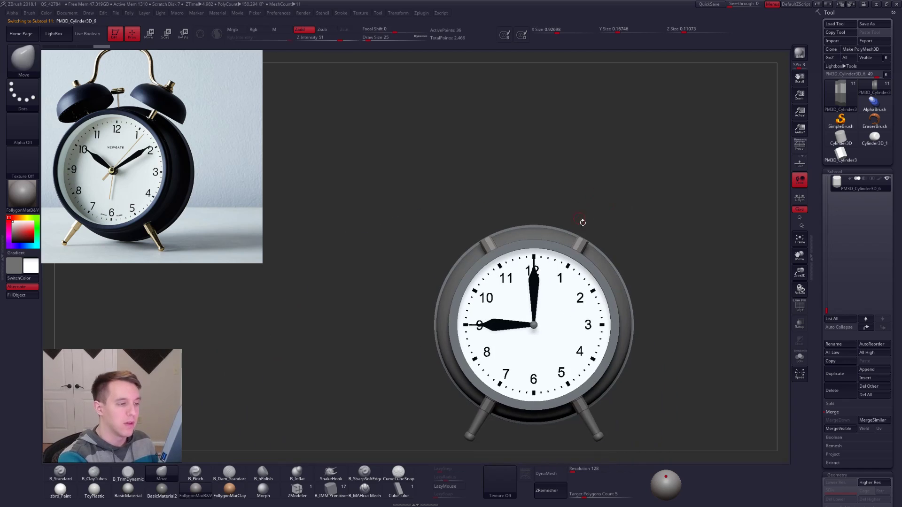
key("w")
left_click_drag(576, 253, 646, 152)
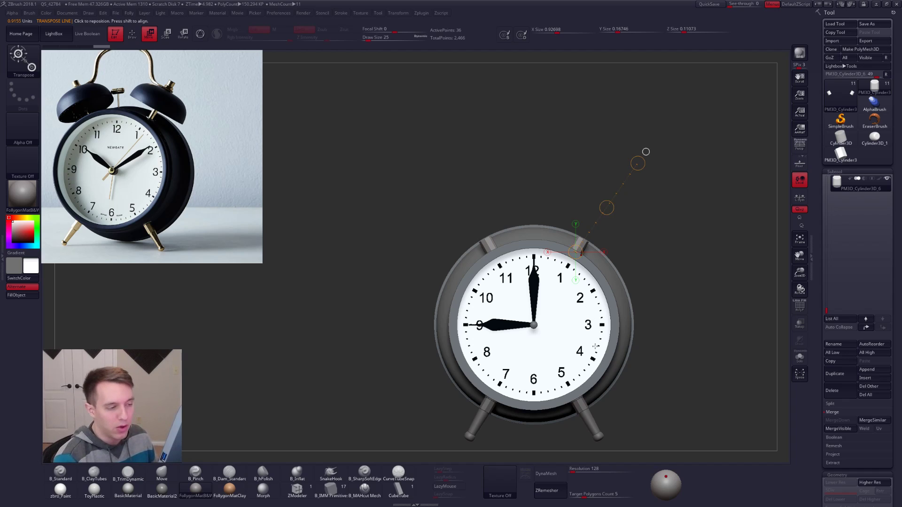
key("q")
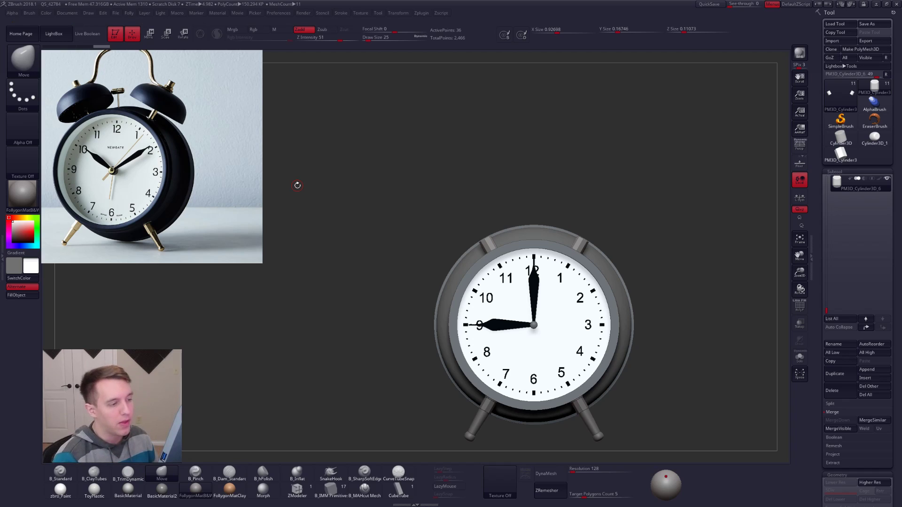
key("r")
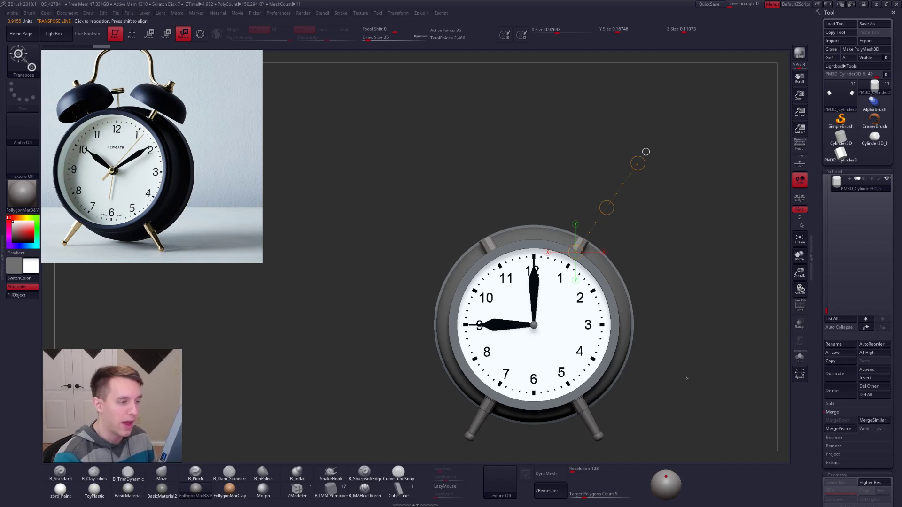
Revert the upper cylinder pair to one upright cylinder centered at the clock's top and isolate it
key("ctrl+z")
key("q")
key("alt+s")
left_click_drag(509, 216, 570, 193, "ctrl+shift")
key("f")
left_click(555, 428)
mouse_move(509, 239)
left_mouse_down("ctrl+shift")
mouse_move(558, 246)
mouse_move(534, 186)
left_mouse_up("ctrl+shift")
key("f")
left_click(601, 224)
key("alt+s")
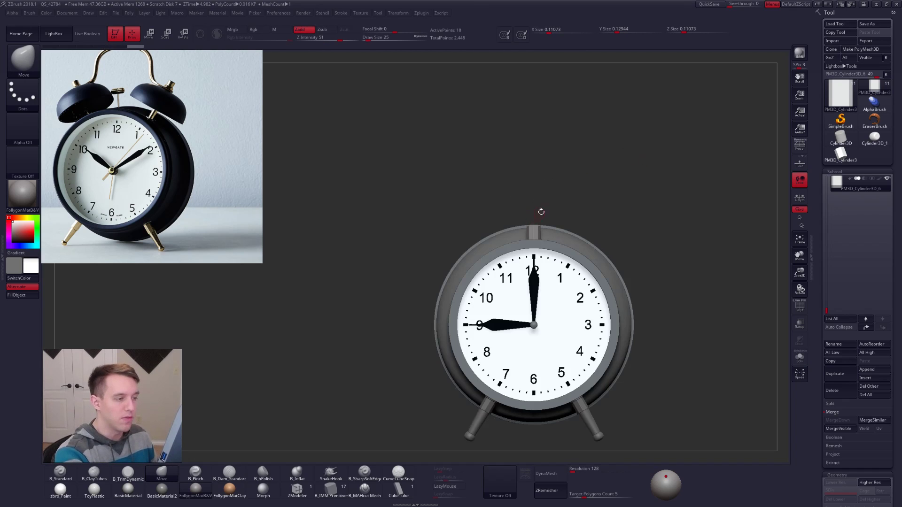
key("alt+s")
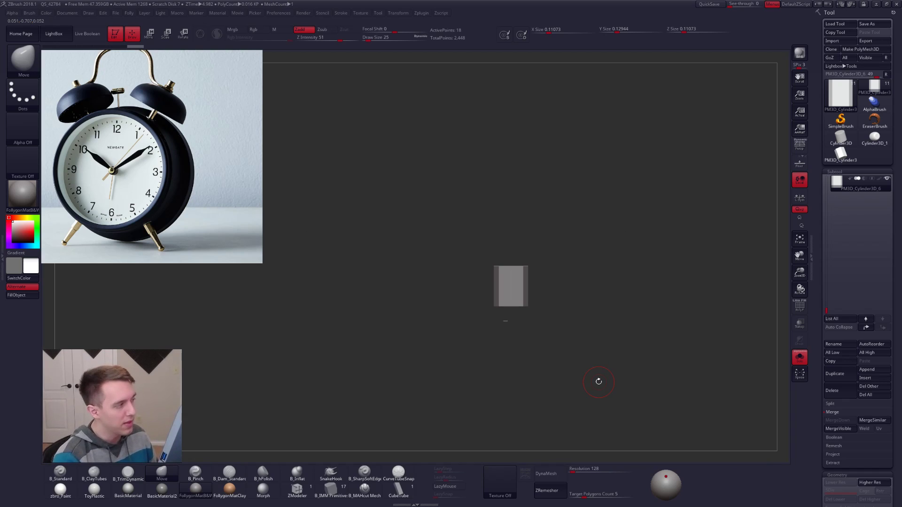
Stretch the isolated faceted cylinder vertically into a taller post and reframe it
key("w")
left_click_drag(541, 278, 544, 404)
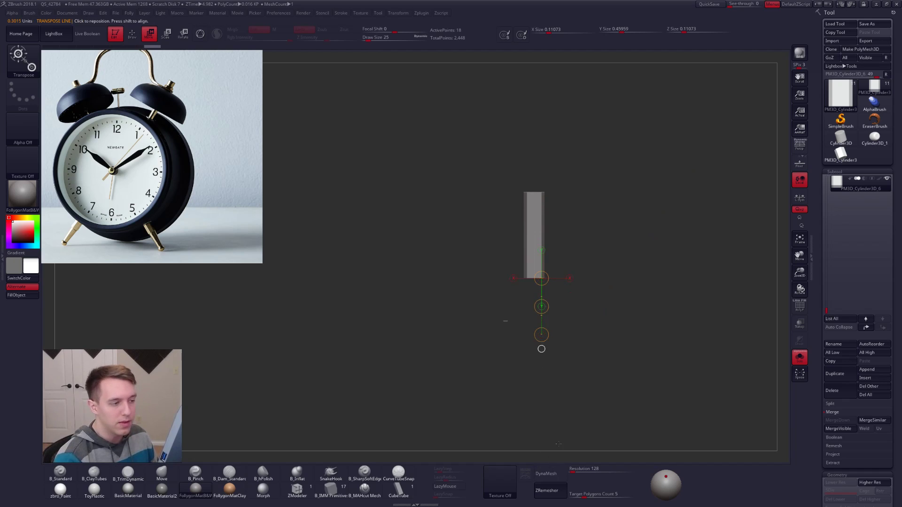
key("alt+s")
key("alt+s")
left_click_drag(600, 392, 544, 349)
Slim the post to about 0.07 wide, stretch it to about 0.42 tall, and check it against the whole clock
left_click(524, 304)
key("e")
left_click_drag(524, 385, 526, 367)
key("w")
left_click_drag(575, 326, 579, 373, "alt")
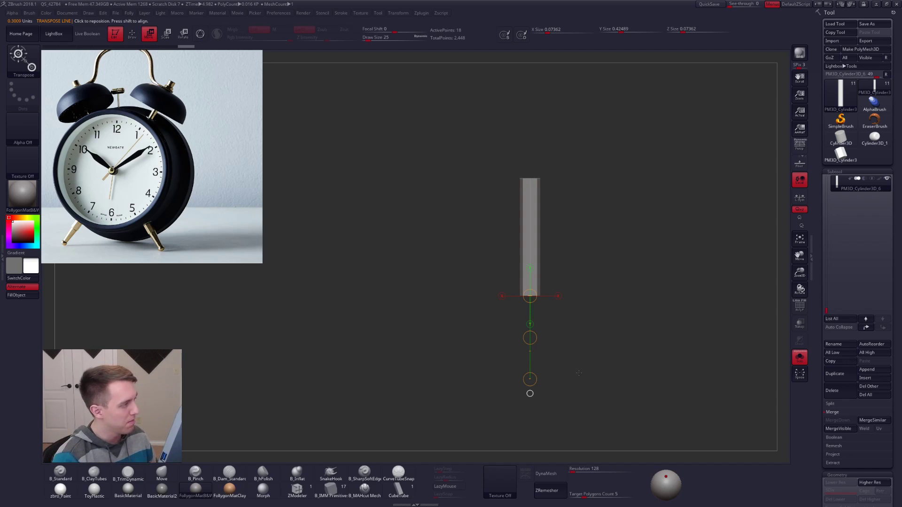
key("shift+s")
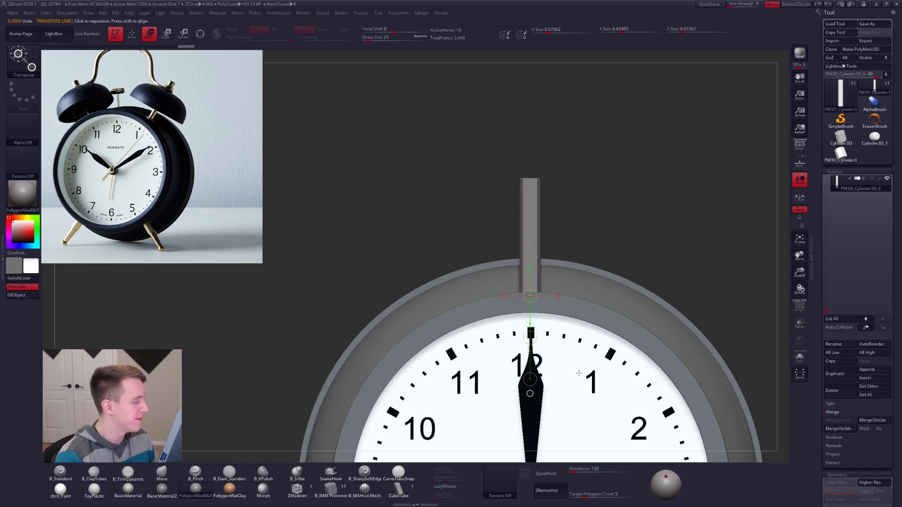
key("q")
key("shift+s")
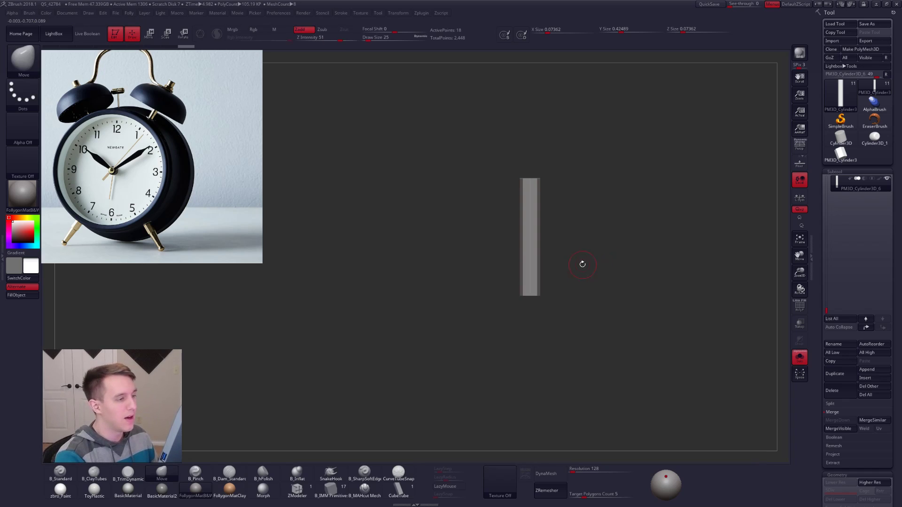
left_click_drag(568, 322, 605, 402, "alt")
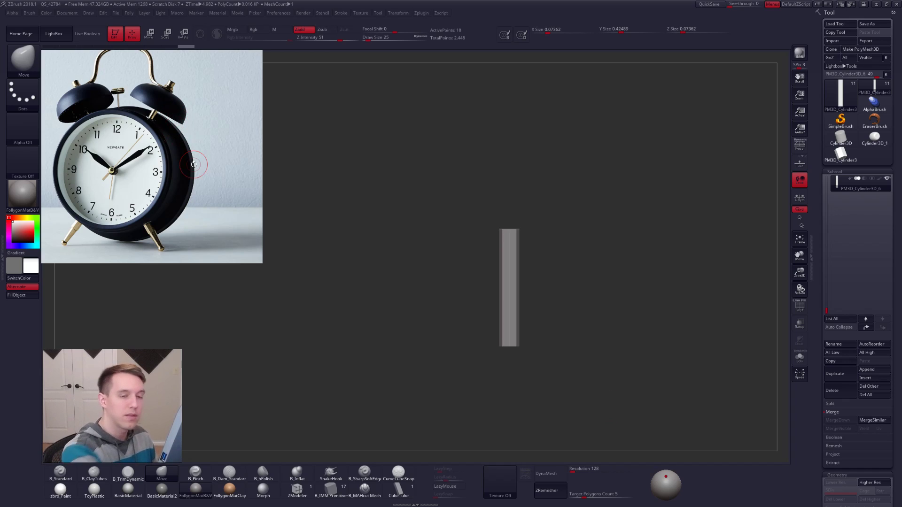
Duplicate the post and insert a low-poly sphere primitive on the copy's upper end, with the polyframe shown
left_click(834, 374)
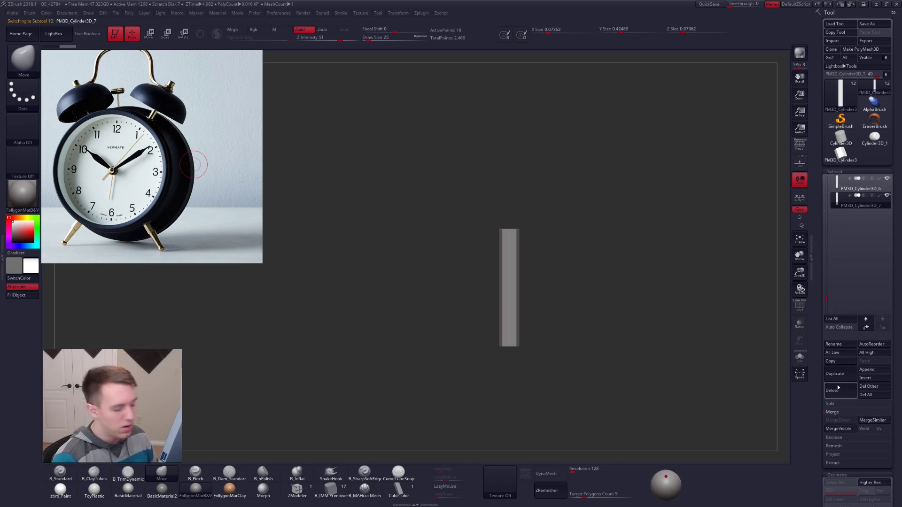
left_click(336, 491)
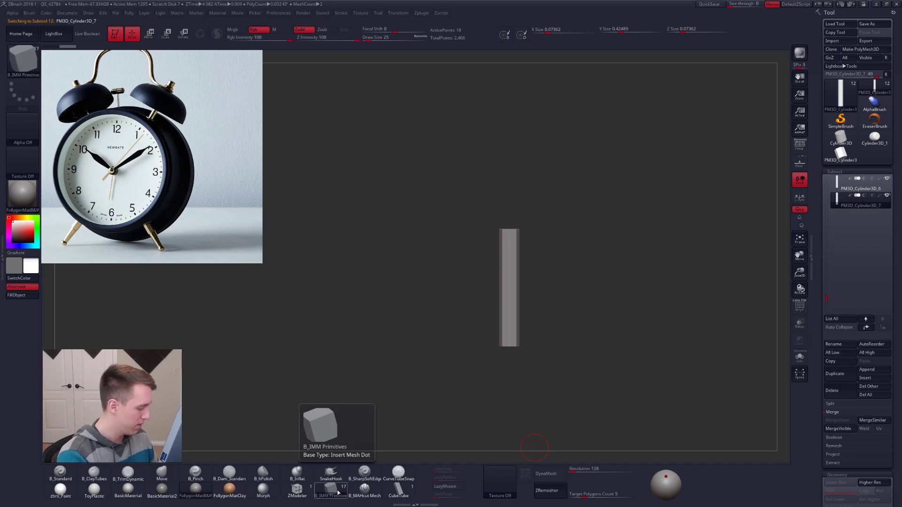
key("m")
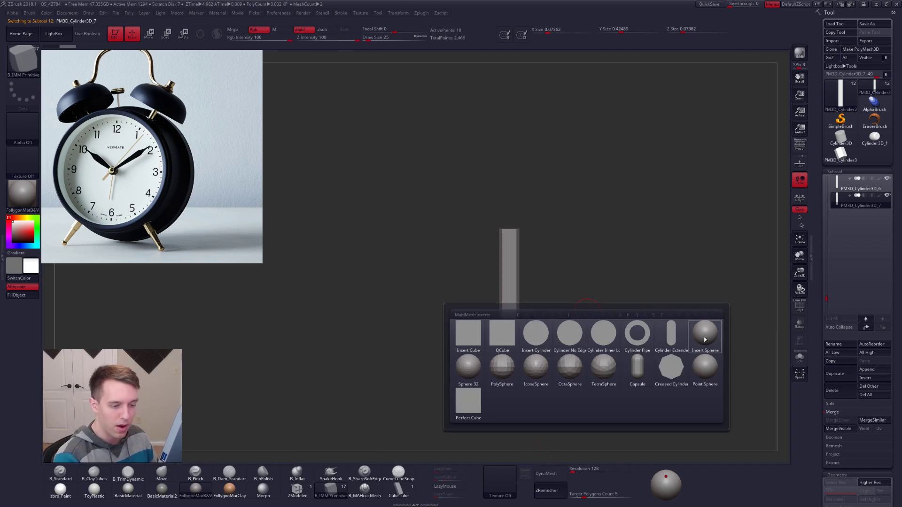
mouse_move(703, 377)
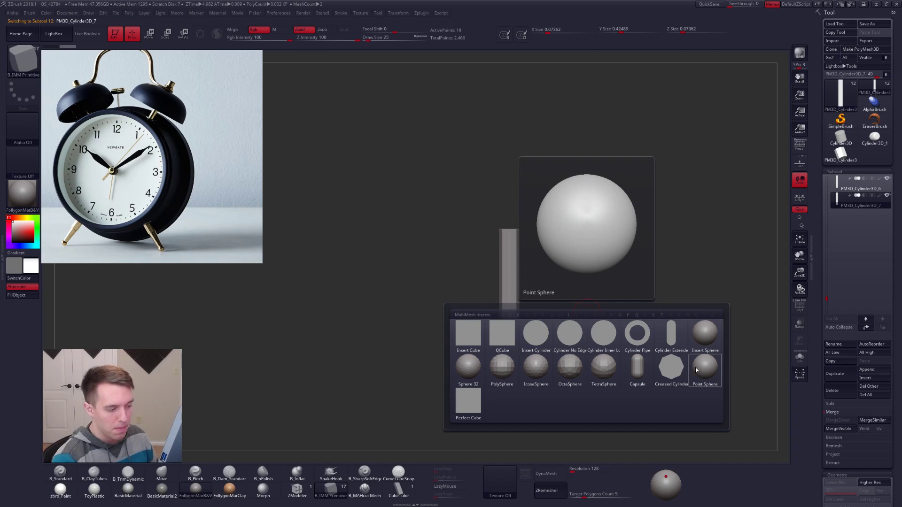
left_click_drag(520, 257, 520, 328, "shift")
key("shift+f")
left_click_drag(510, 230, 544, 273)
left_click_drag(556, 361, 559, 366, "alt")
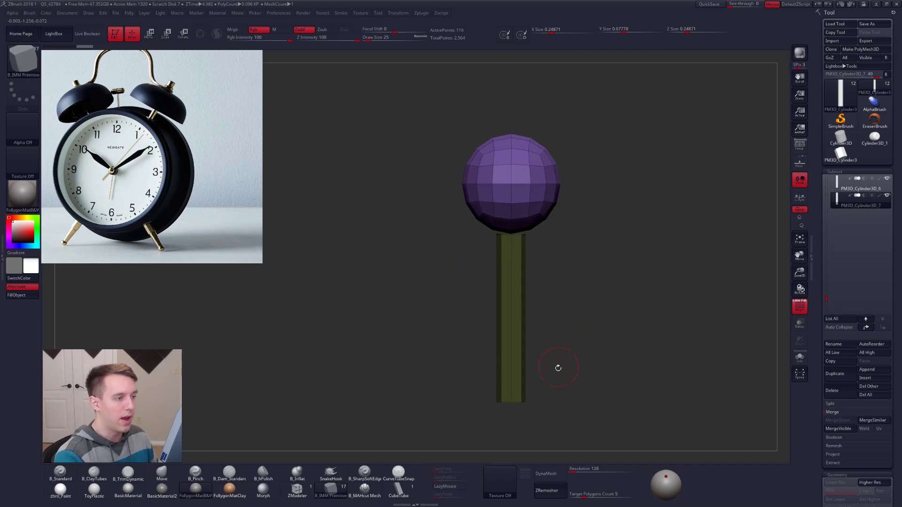
left_click_drag(544, 281, 536, 310, "alt")
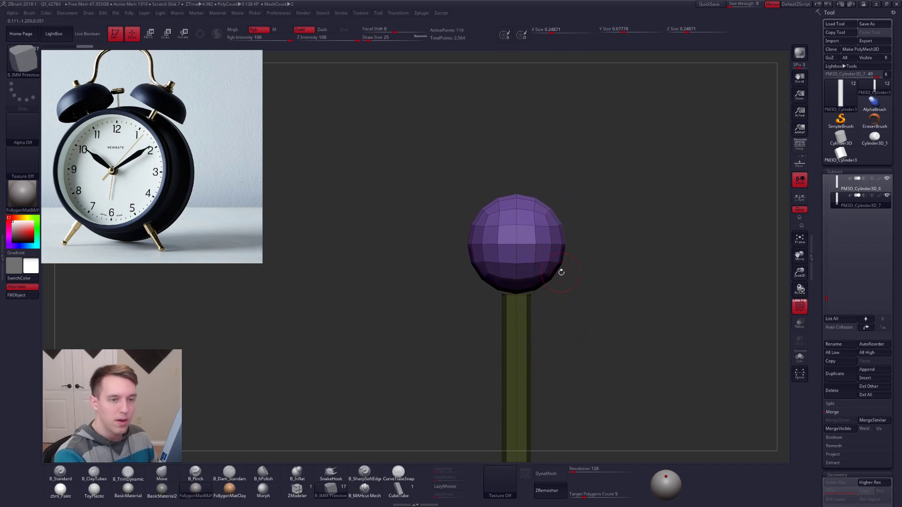
left_click_drag(559, 271, 560, 248, "alt")
Remove the post geometry from the duplicate so that only the sphere remains, and reselect the sphere's subtool
left_click(839, 197)
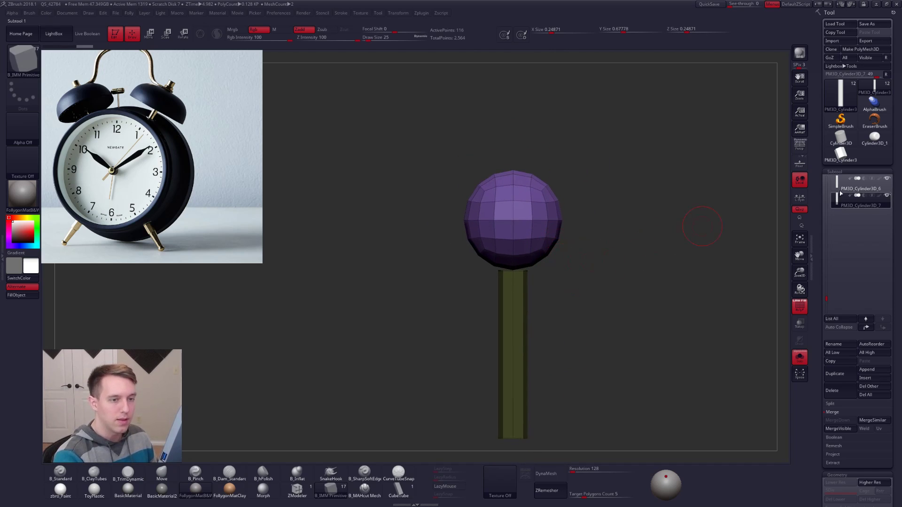
left_click(513, 231, "ctrl+shift")
right_click(519, 235)
left_click(844, 187)
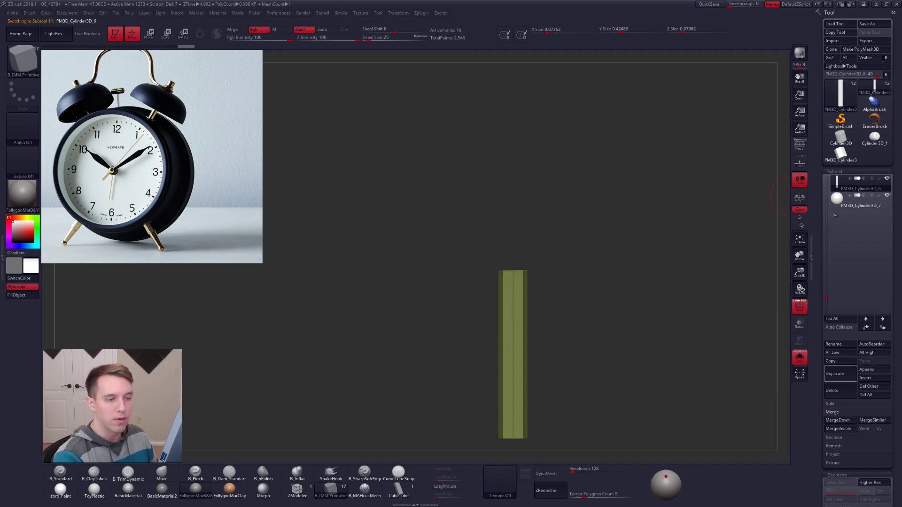
left_click(838, 202)
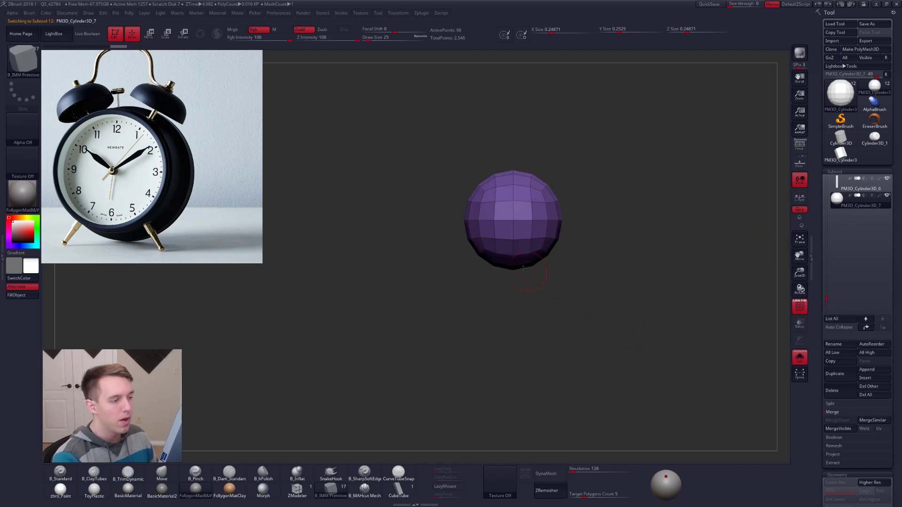
Hide the sphere's lower half, delete the hidden geometry to leave a dome, and show the post again
mouse_move(456, 232)
left_mouse_down("ctrl+alt+shift")
mouse_move(458, 279)
mouse_move(623, 244)
mouse_move(627, 235)
left_mouse_up("ctrl+alt+shift")
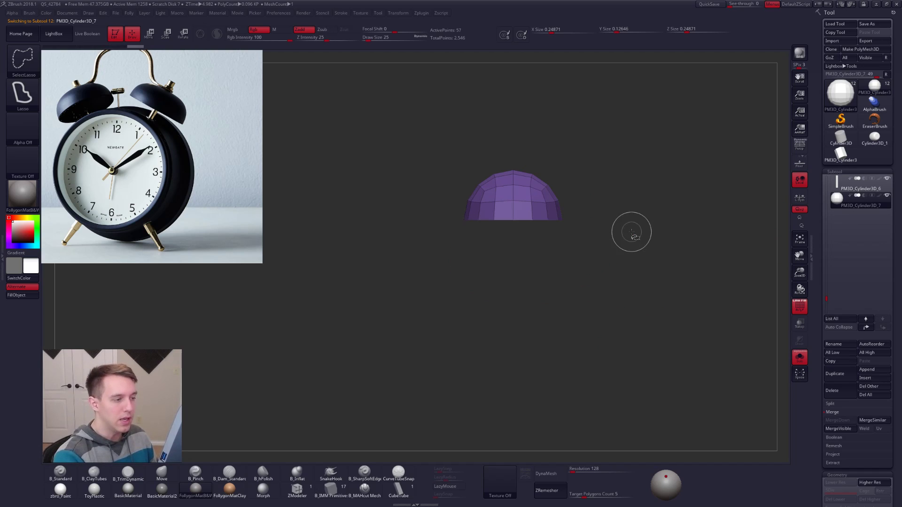
key("f")
left_click(632, 266)
left_click_drag(652, 400, 661, 329)
key("f")
left_click(716, 321)
key("ctrl+shift+s")
Lower the dome over the post's upper end and enlarge it to about 0.40 wide and 0.20 tall
key("w")
left_click_drag(555, 213, 555, 335)
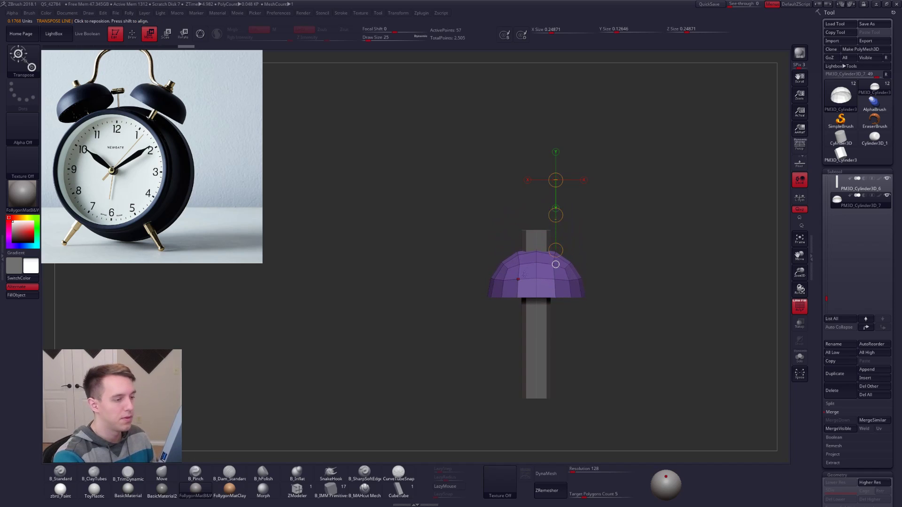
key("ctrl+shift+s")
right_click_drag(535, 245, 536, 310)
left_click_drag(535, 239, 614, 341)
key("e")
key("ctrl+shift+s")
right_click_drag(615, 341, 635, 398)
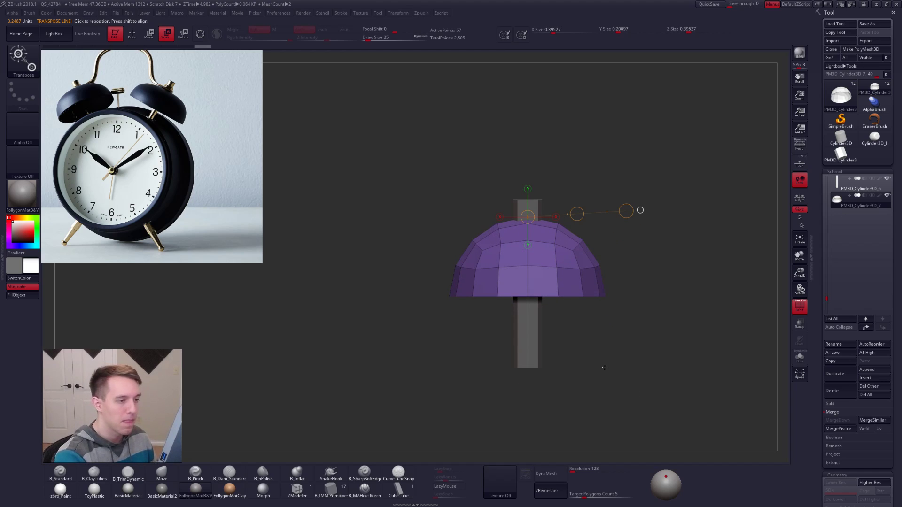
Subdivide the dome, hide the polyframe, isolate the dome and compare its smooth and faceted levels
key("w")
key("ctrl+d")
key("shift+f")
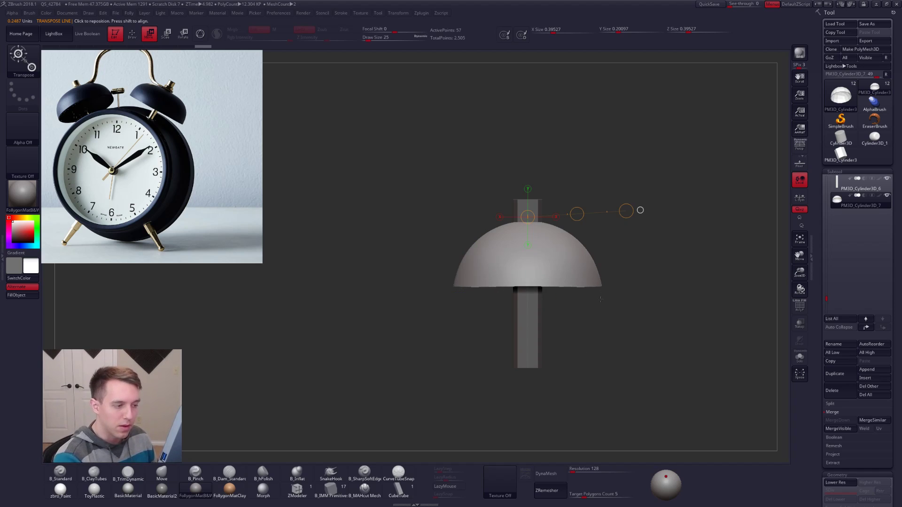
key("shift+d")
right_click_drag(608, 294, 561, 343, "ctrl")
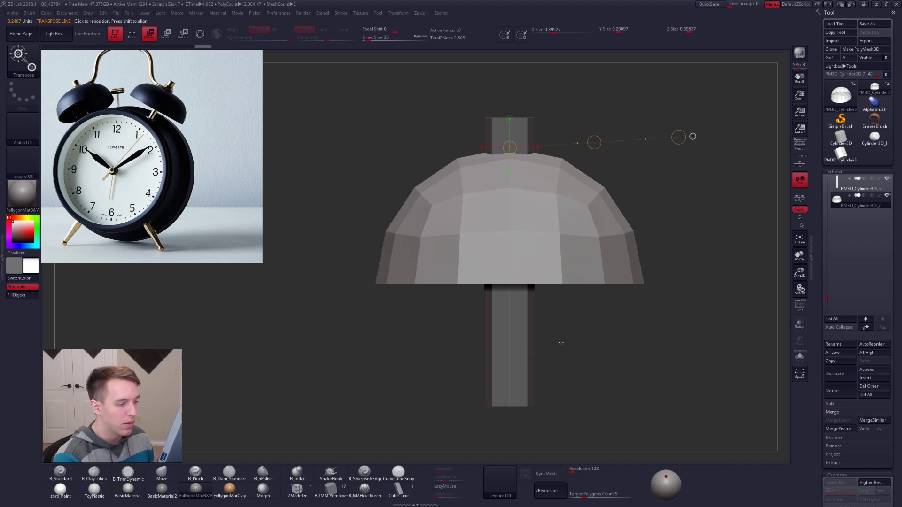
key("ctrl+shift+s")
key("d")
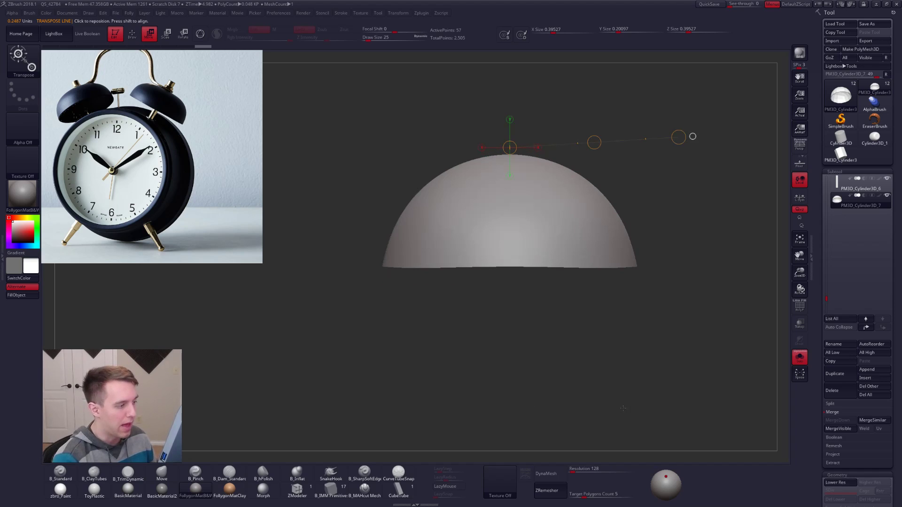
key("shift+d")
key("q")
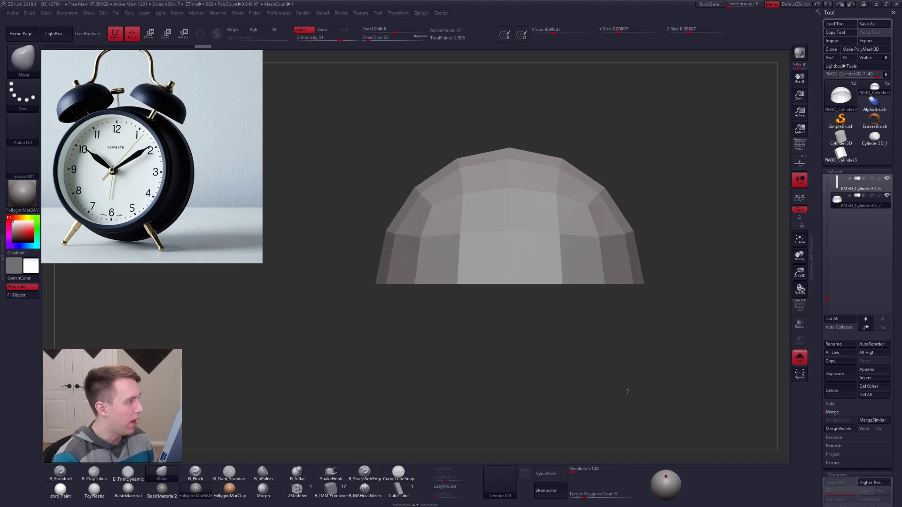
Try a slight vertical move on the dome's base, undo it, and draw a transpose line along the base
key("w")
left_click(529, 284)
key("ctrl+z")
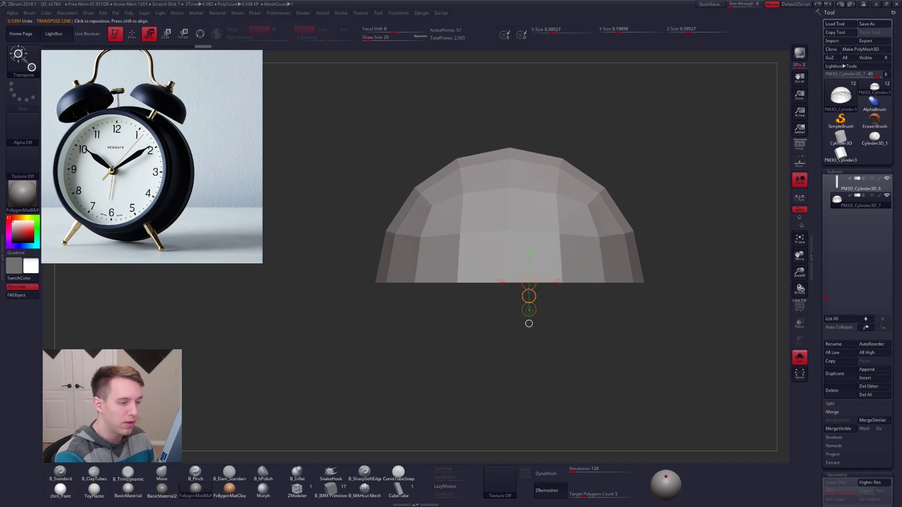
key("ctrl+shift+z")
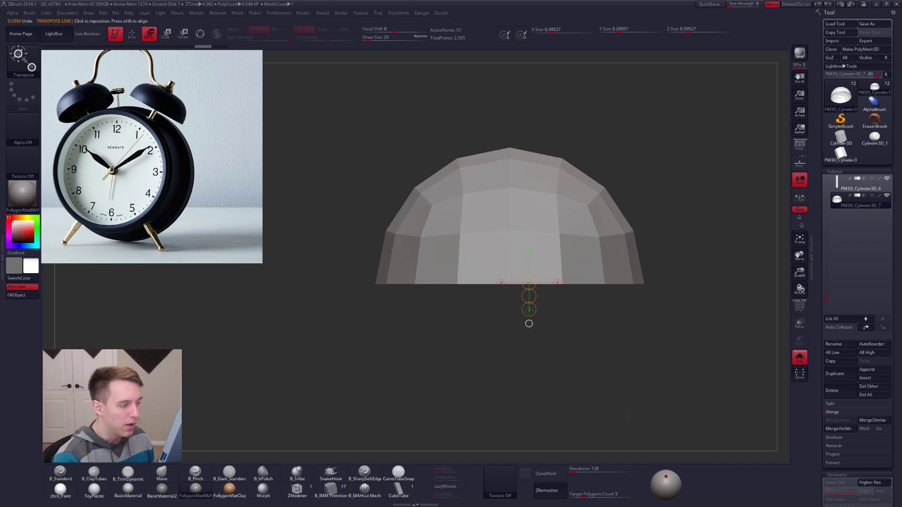
left_click_drag(376, 284, 664, 283)
key("q")
mouse_move(654, 341)
left_mouse_down("alt")
mouse_move(647, 375)
mouse_move(657, 383)
mouse_move(691, 373)
left_mouse_up("alt")
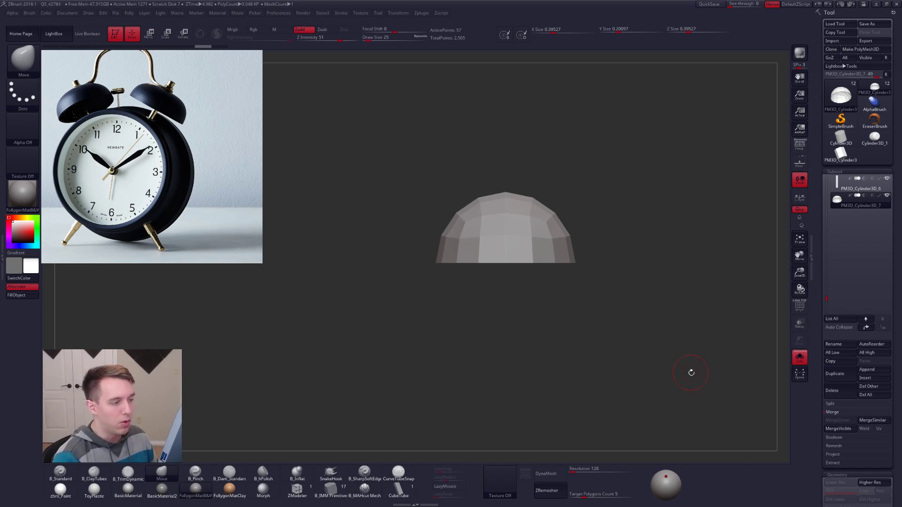
Compare the smoothed dome with the post visible, then return to the faceted level with the polyframe shown
key("d")
left_click_drag(535, 273, 555, 294, "alt")
key("alt+shift+s")
key("w")
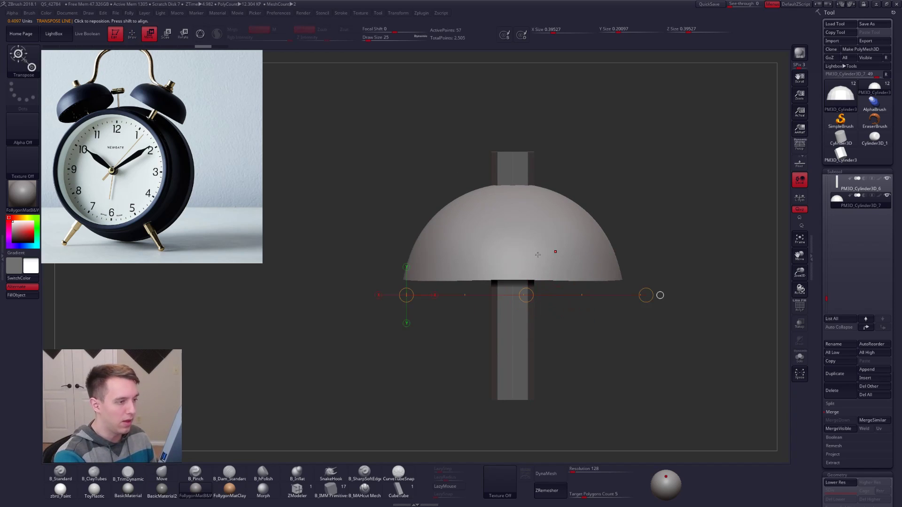
key("shift+d")
key("shift+f")
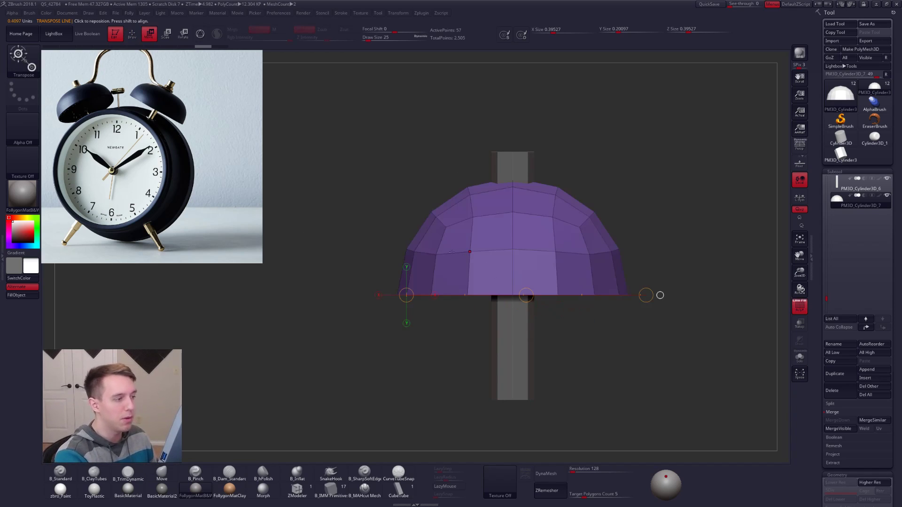
Mask the dome's upper rows, invert the mask, and lower the crown until the dome is about 0.18 tall
key("q")
key("ctrl")
left_click_drag(398, 235, 654, 185, "ctrl")
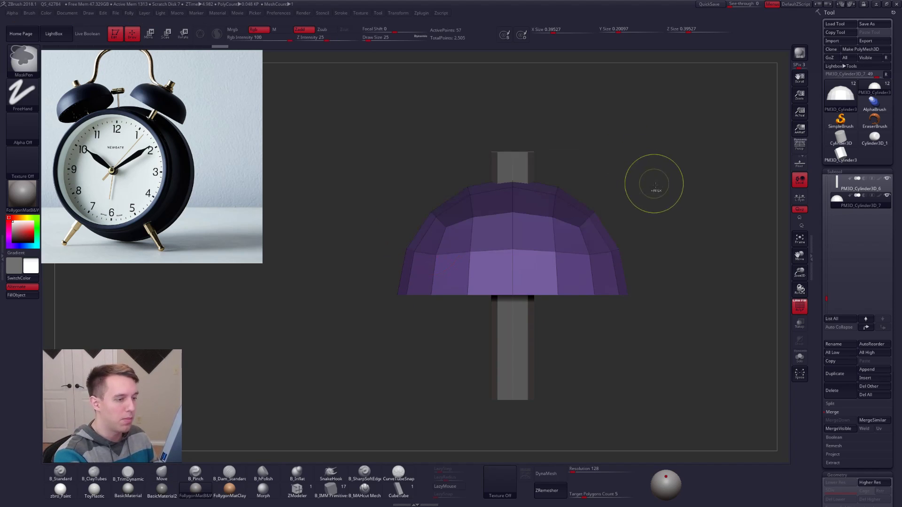
left_click(648, 188, "ctrl")
key("w")
mouse_move(588, 255)
left_mouse_down()
mouse_move(589, 130)
mouse_move(592, 145)
left_mouse_up()
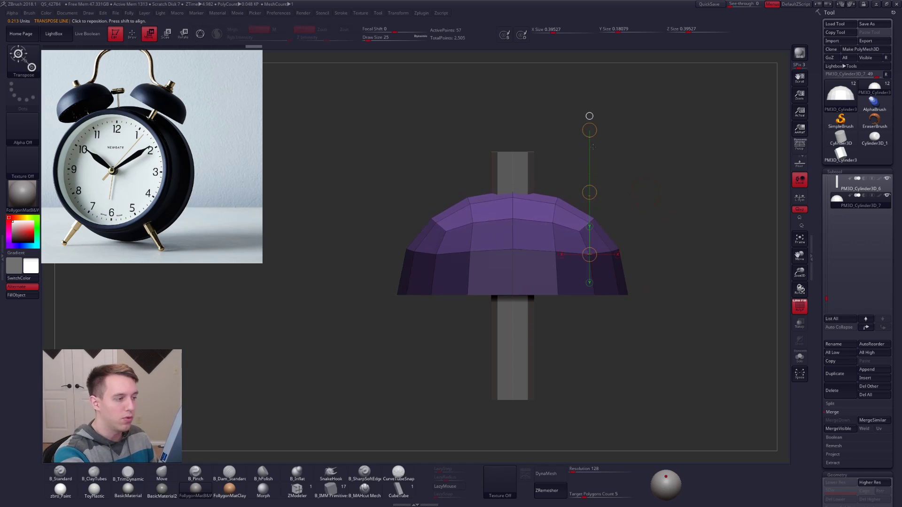
Display the dome smoothed and flatten its crown further to about 0.17 overall height
key("d")
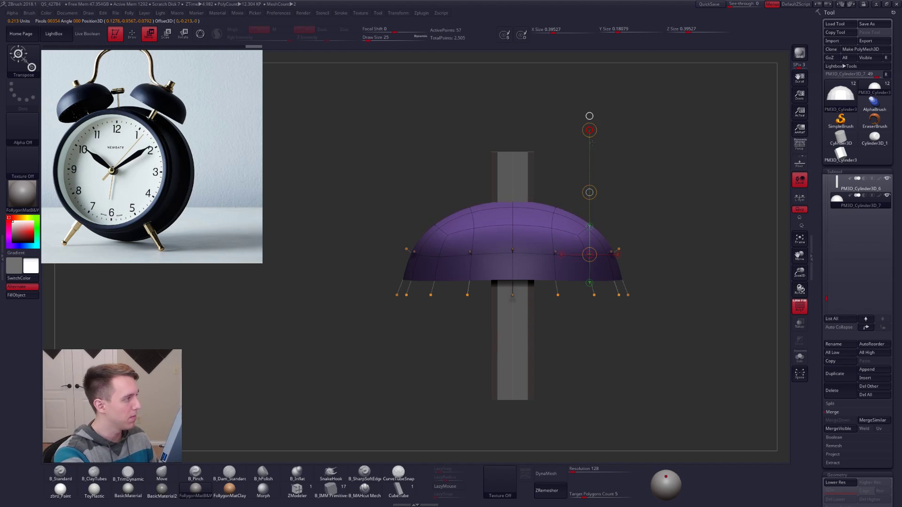
left_click_drag(592, 143, 584, 140)
left_click_drag(513, 198, 512, 319)
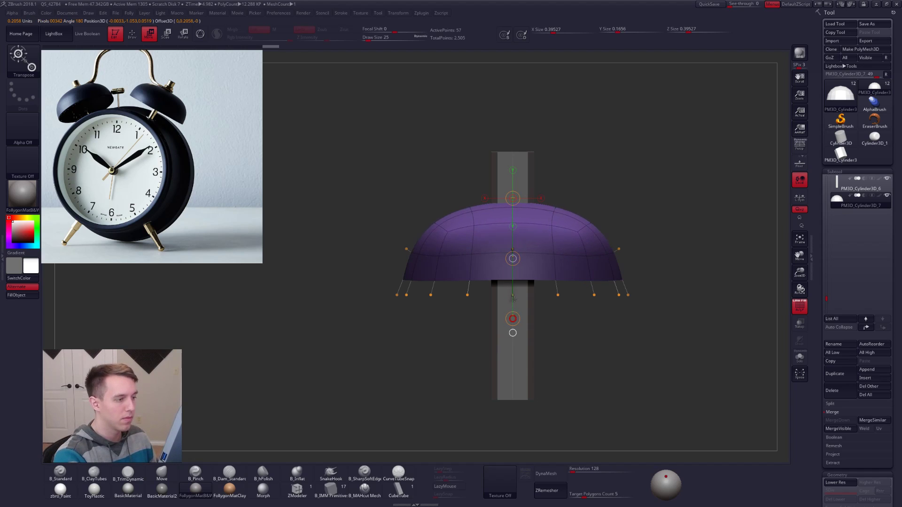
Examine the dome's roundness from above without the polyframe, then isolate it at its faceted level
key("q")
left_click_drag(664, 368, 664, 420)
key("shift+f")
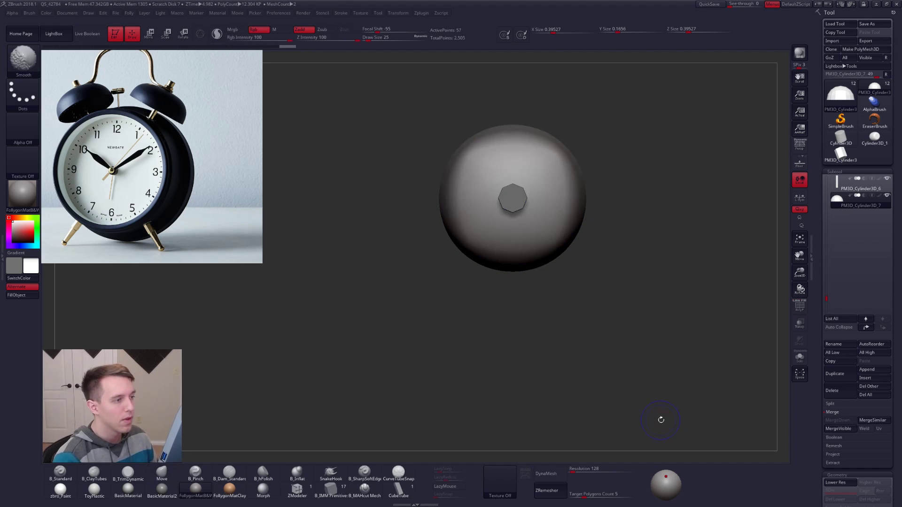
left_click_drag(670, 396, 678, 394)
key("ctrl+shift+s")
left_click_drag(610, 354, 572, 362)
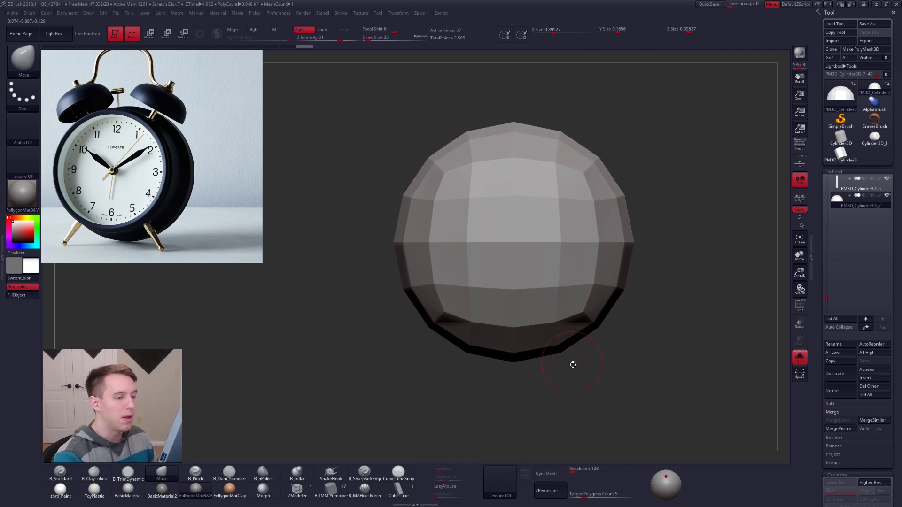
left_click_drag(662, 396, 645, 383, "alt")
Insert a Sphere 32 primitive at the centre of the faceted dome's crown with the B_IMM Primitives brush
left_click(331, 486)
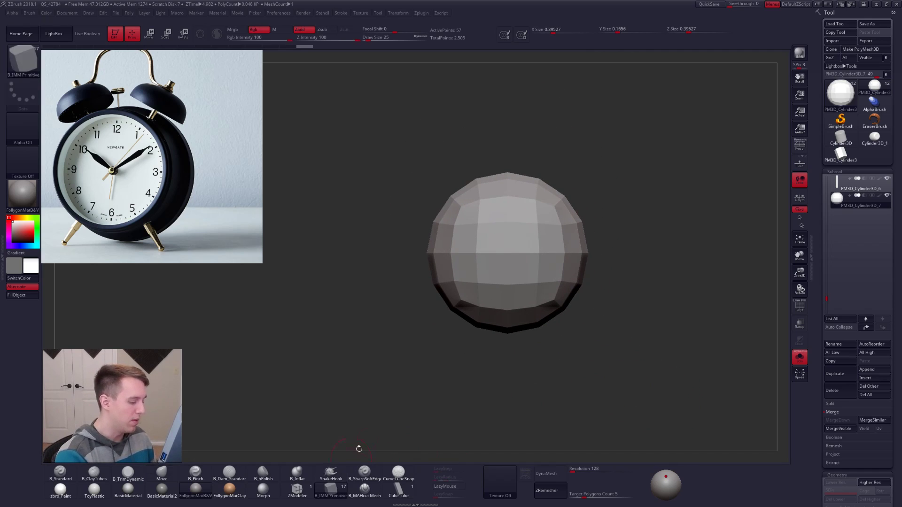
key("m")
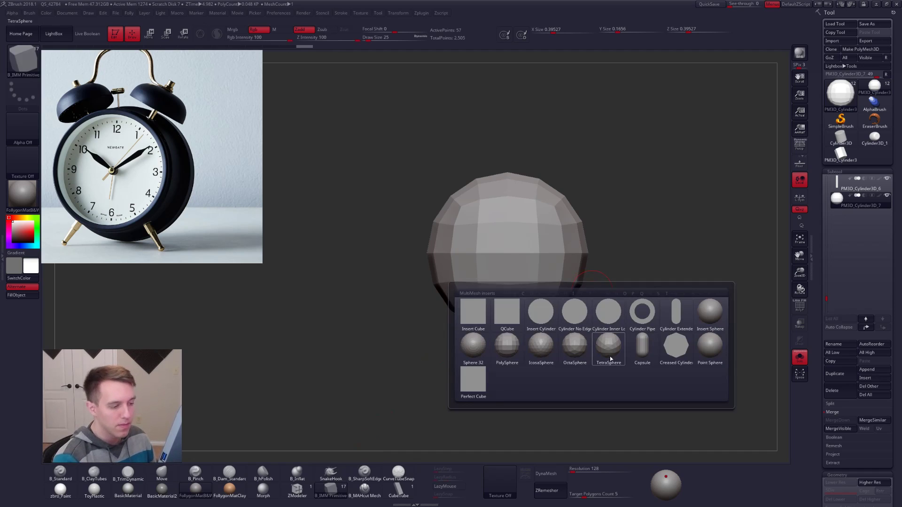
mouse_move(475, 353)
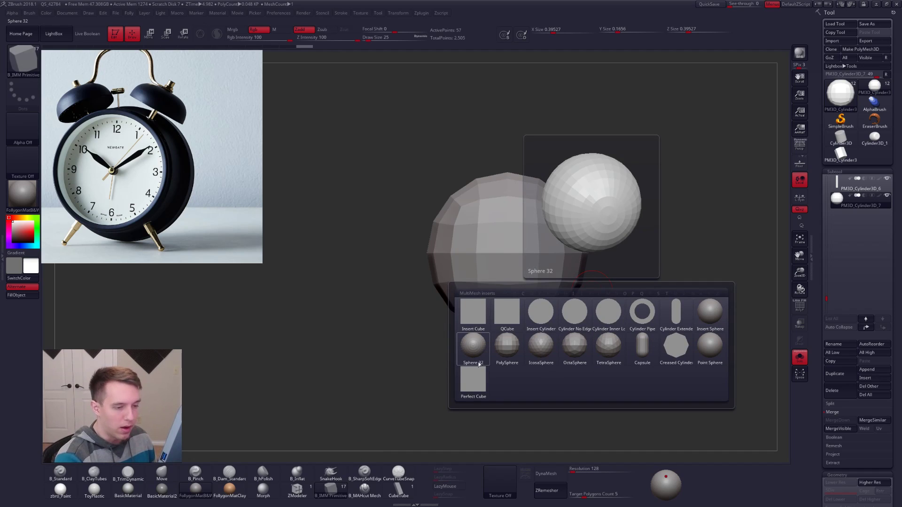
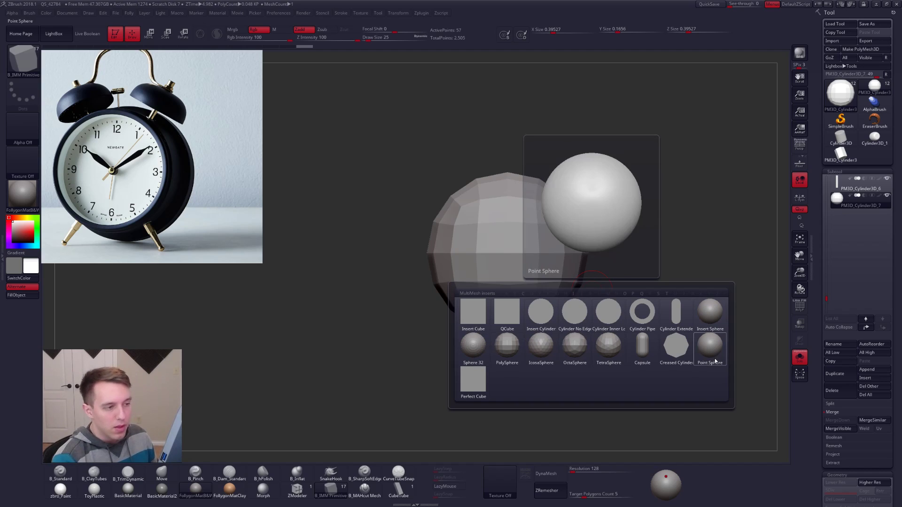
left_click(475, 350)
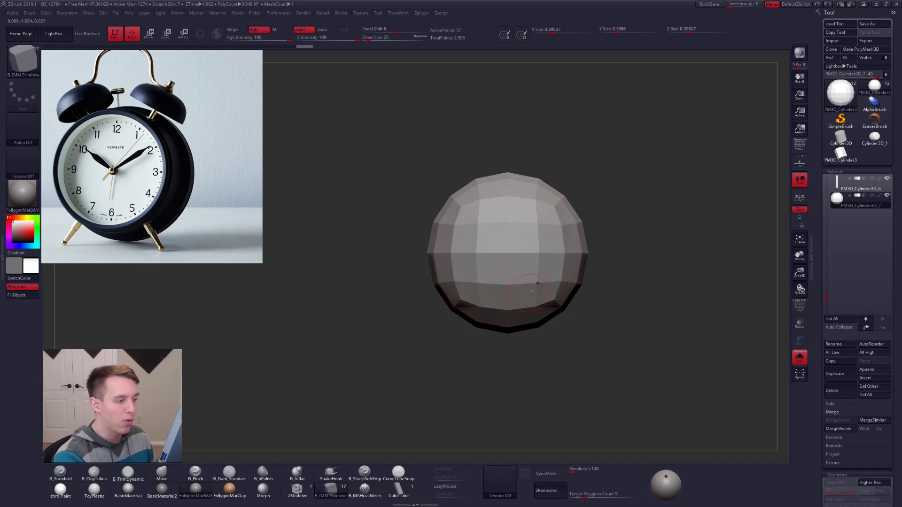
key("ctrl+d")
mouse_move(623, 413)
left_mouse_down()
mouse_move(660, 404)
mouse_move(622, 420)
left_mouse_up()
key("shift+d")
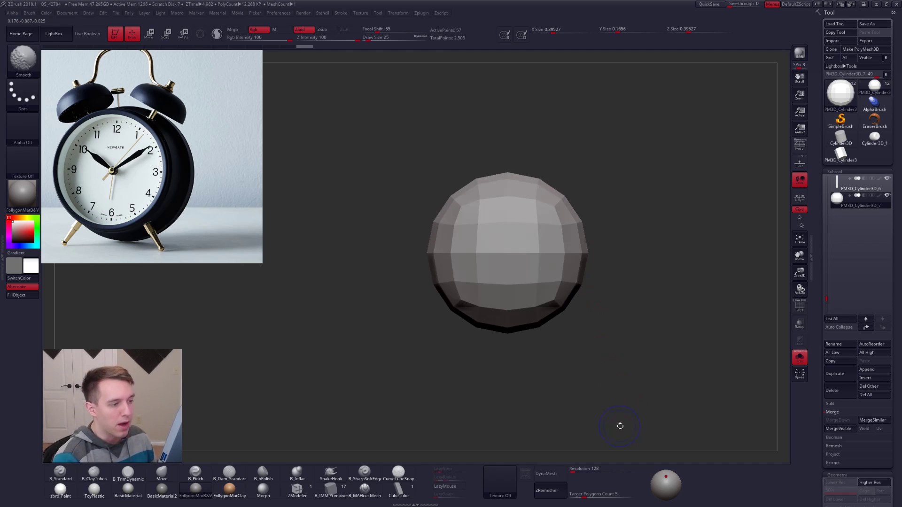
left_click_drag(507, 253, 494, 233)
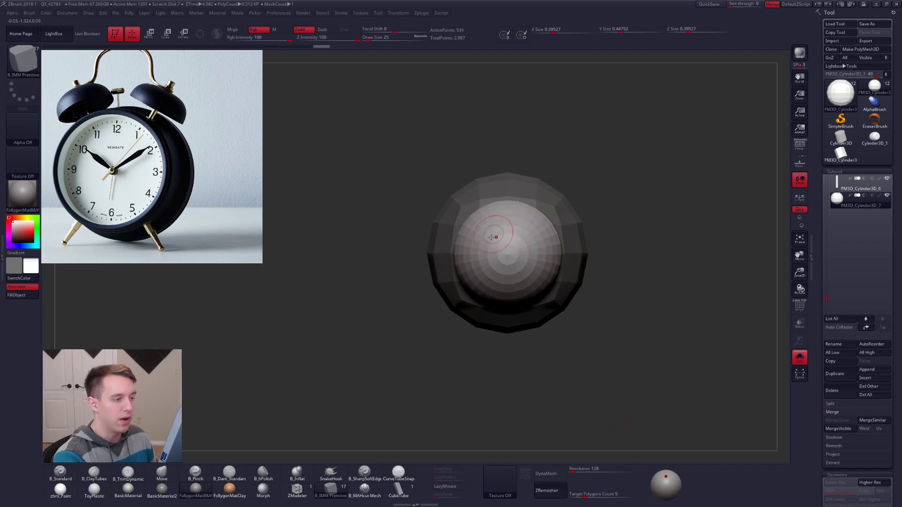
Examine the inserted sphere's smoothed polygon layout with the polyframe shown, and compare the dome with and without the sphere
key("d")
left_click_drag(541, 336, 530, 306)
key("shift+f")
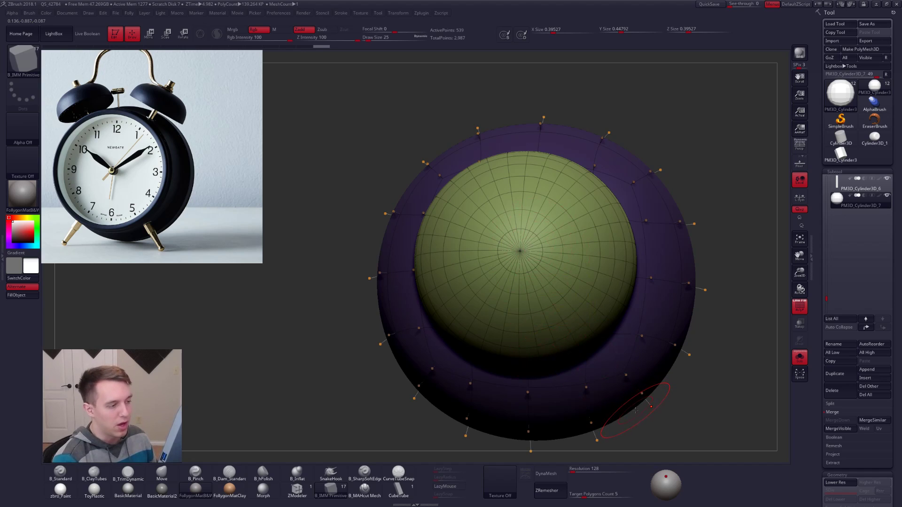
left_click_drag(654, 408, 595, 349, "alt")
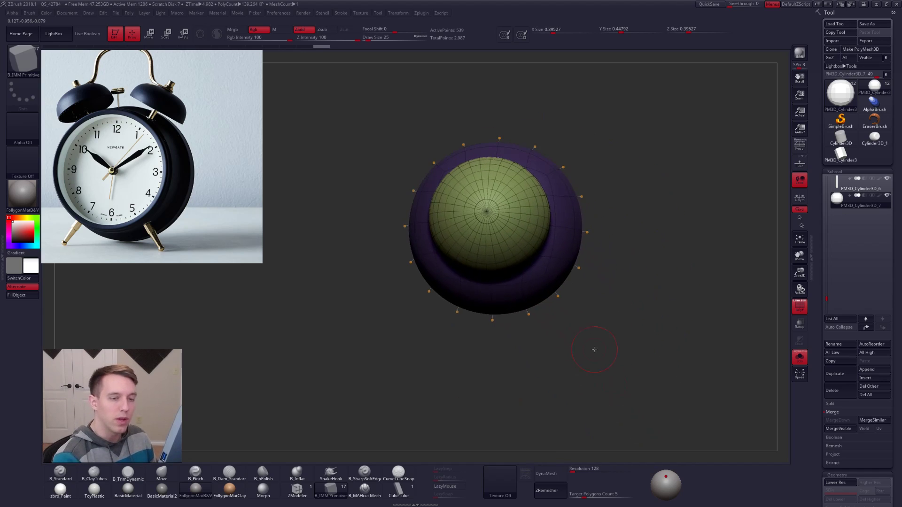
key("ctrl+z")
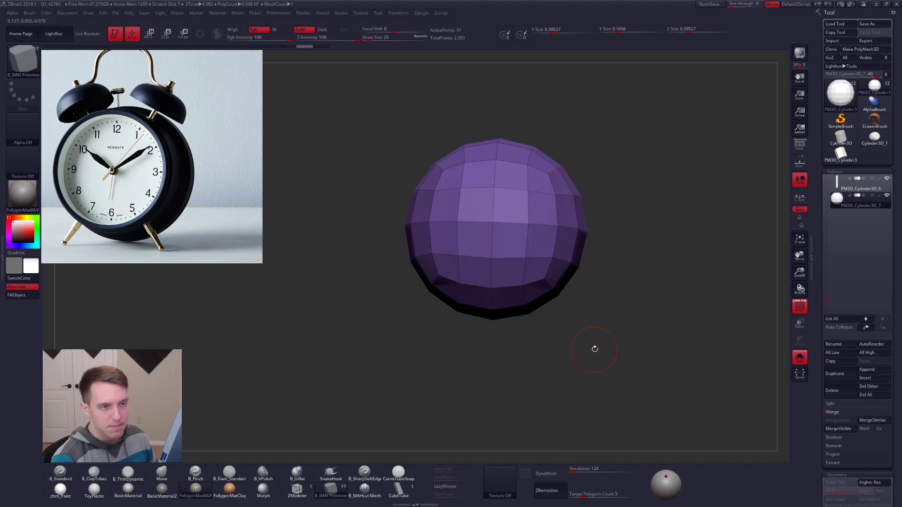
key("ctrl+shift+z")
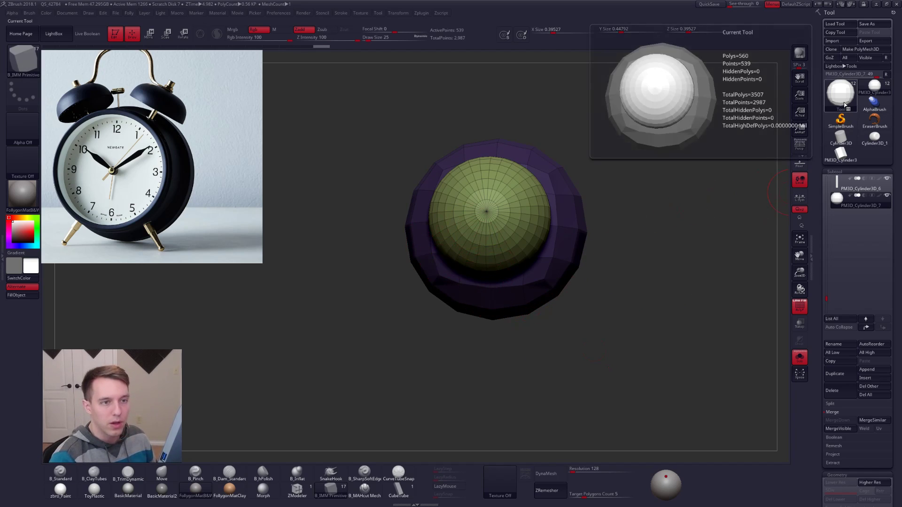
Switch to a Sphere3D primitive, frame it in view, and open its initial shape settings
left_click(840, 94)
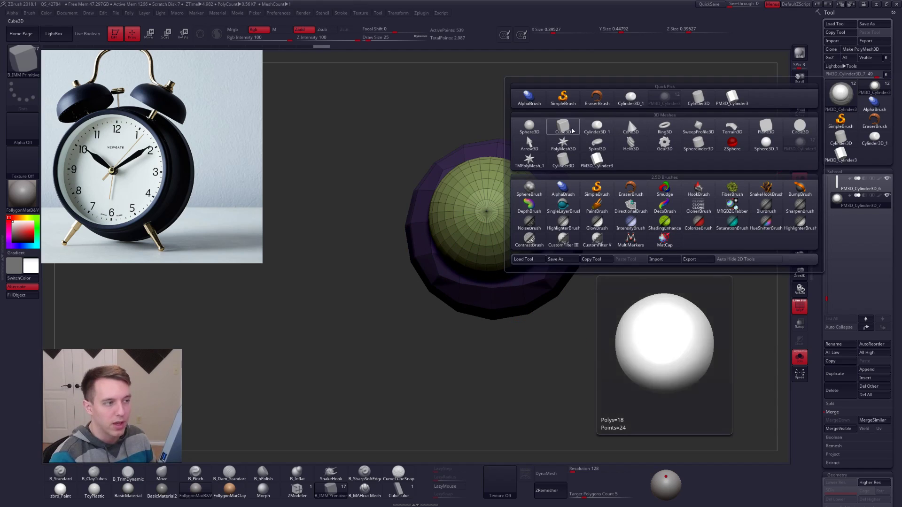
left_click(542, 131)
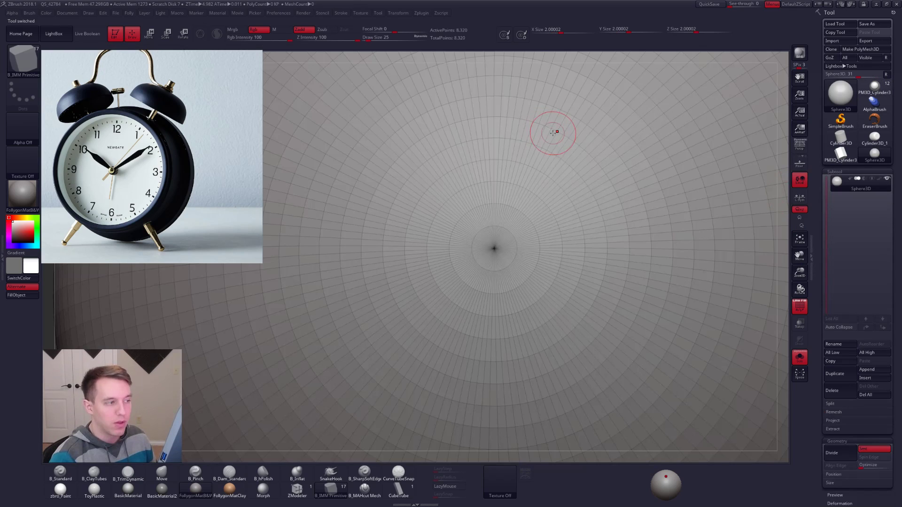
right_click_drag(618, 197, 630, 127, "ctrl")
right_click_drag(709, 242, 636, 242, "alt")
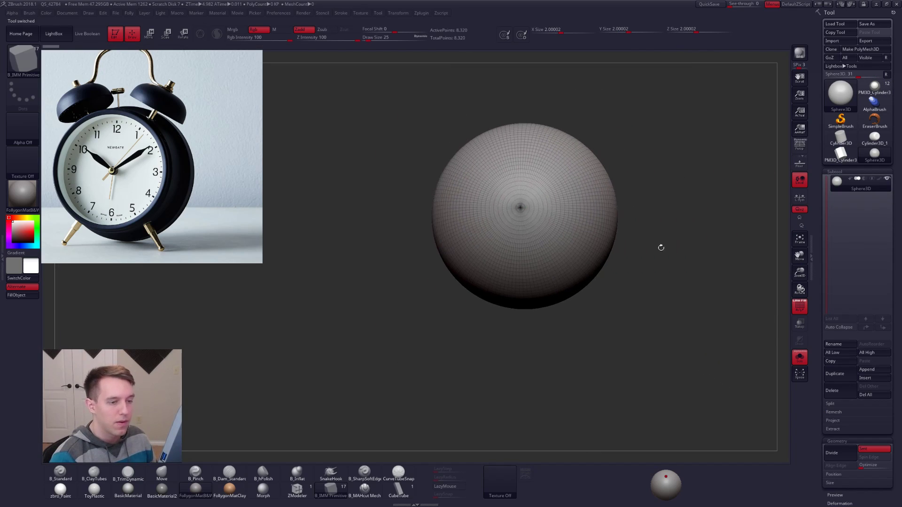
left_click_drag(825, 324, 824, 239)
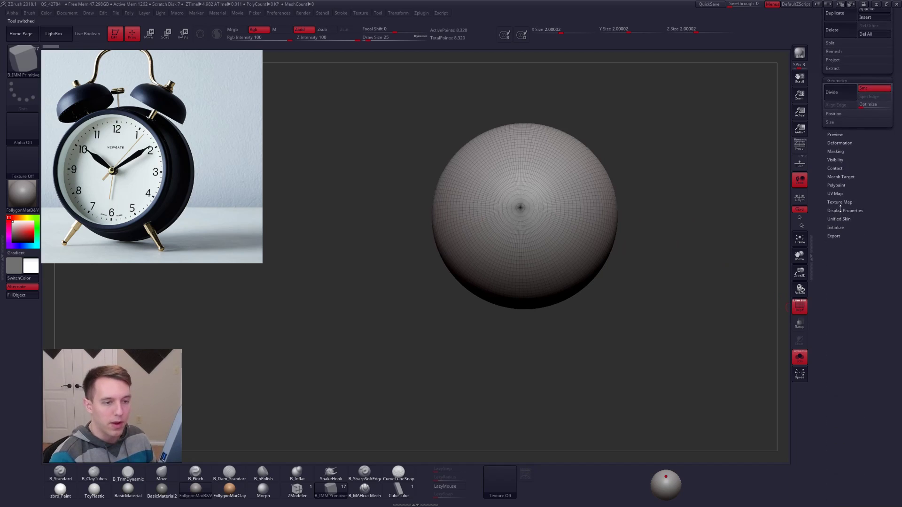
left_click(840, 227)
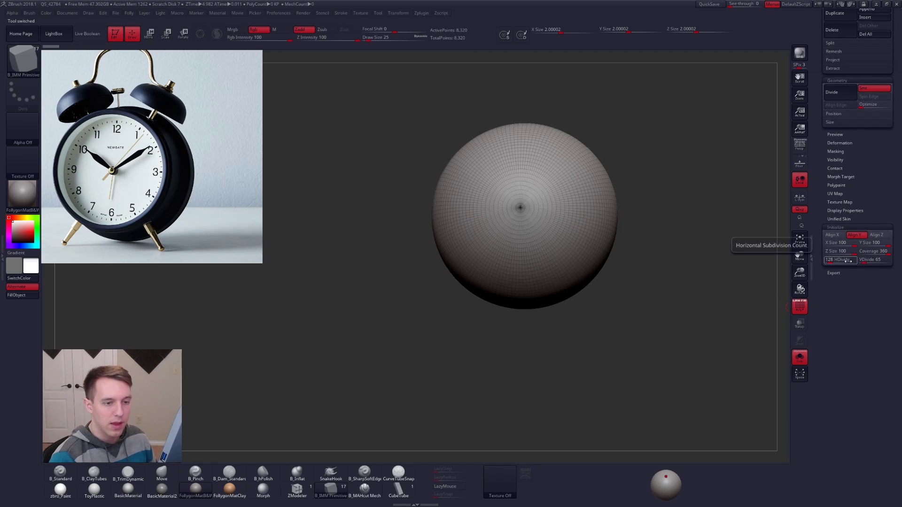
Reduce the primitive sphere to 8 horizontal and 8 vertical divisions
left_click_drag(828, 262, 825, 261)
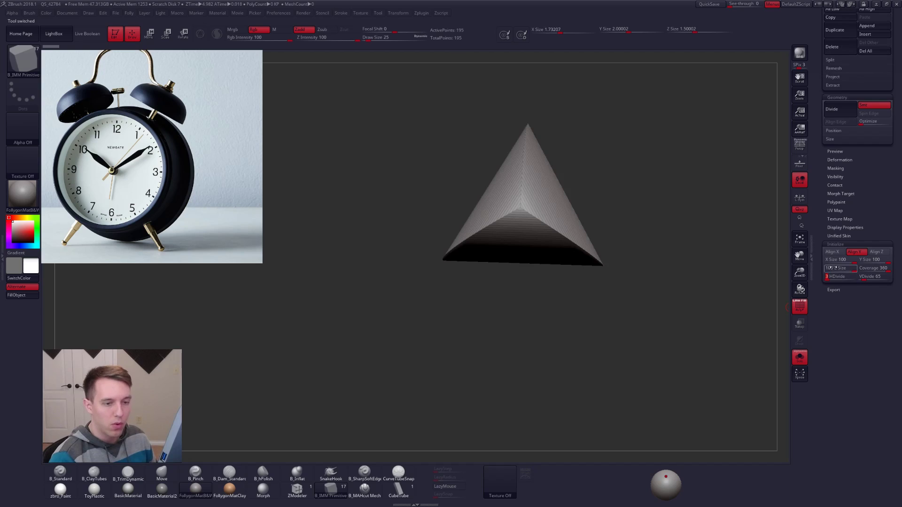
key("Return")
left_click(835, 281)
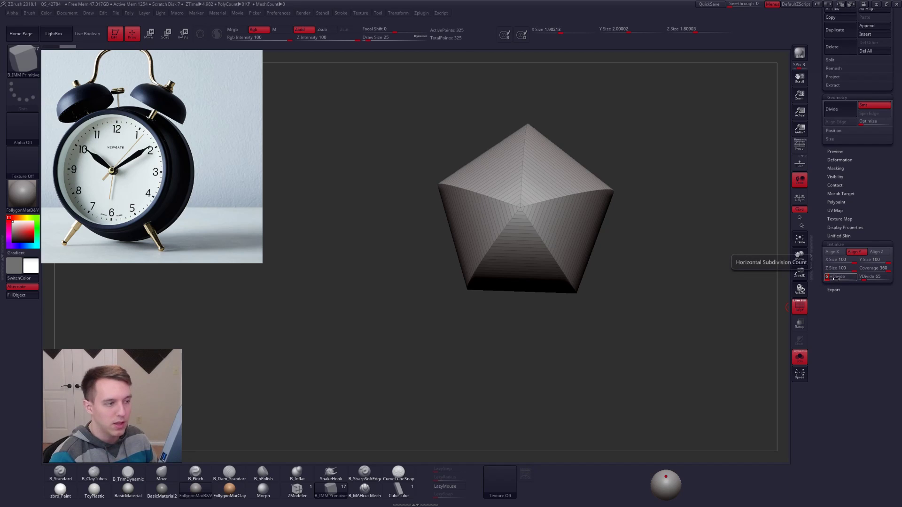
type("6")
key("Tab")
left_click(832, 277)
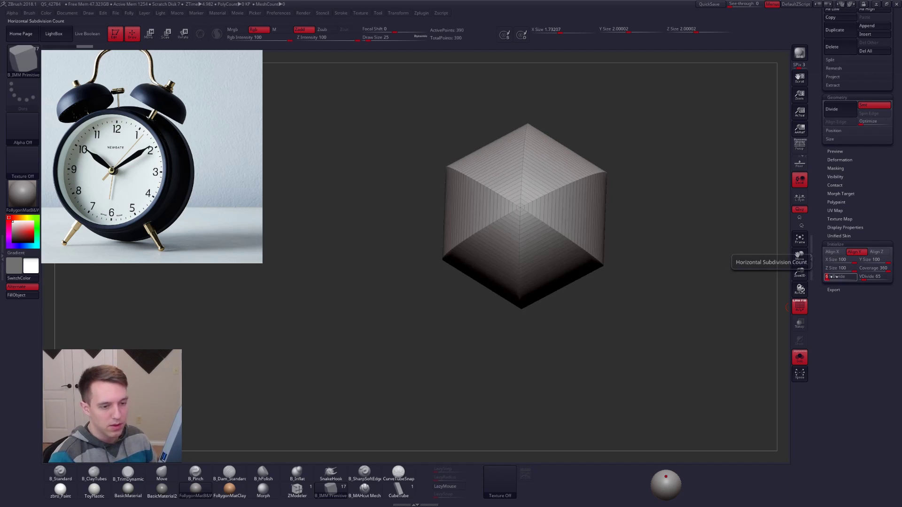
type("8")
key("Tab")
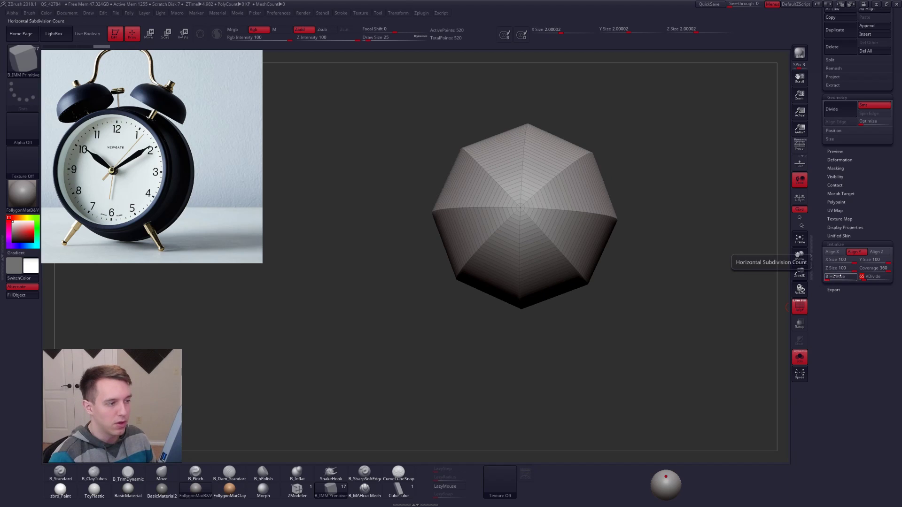
left_click_drag(864, 279, 868, 279)
left_click(868, 279)
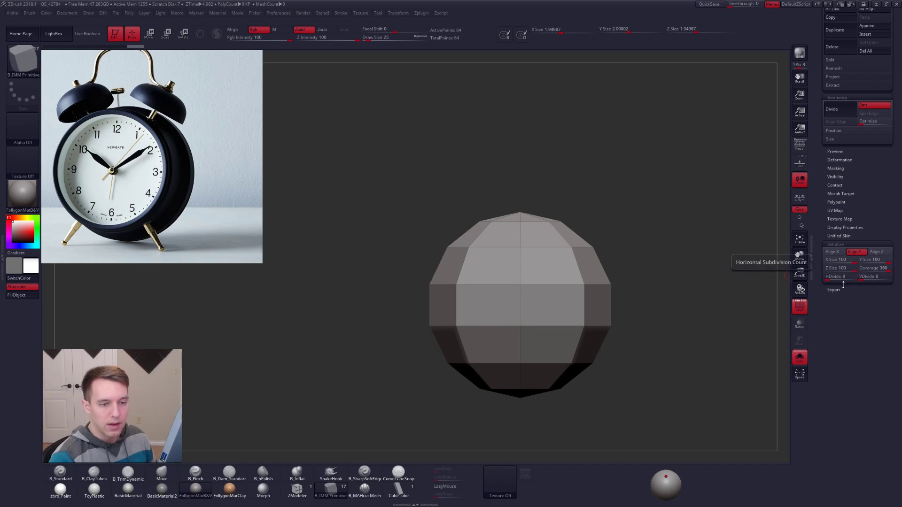
Flatten the sphere vertically to about 68 percent, keeping its X Size at 100, and convert it to a PolyMesh3D
left_click(847, 264)
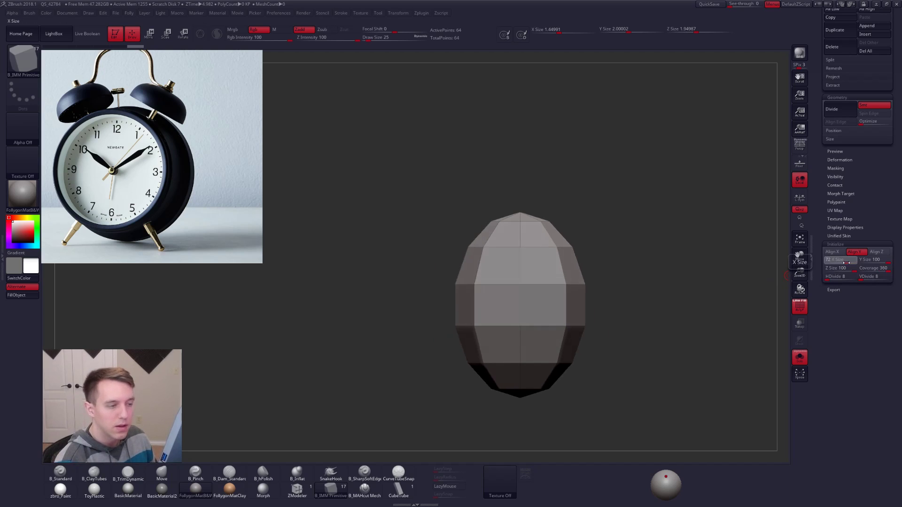
mouse_move(848, 264)
left_mouse_down()
mouse_move(856, 264)
mouse_move(847, 272)
left_mouse_up()
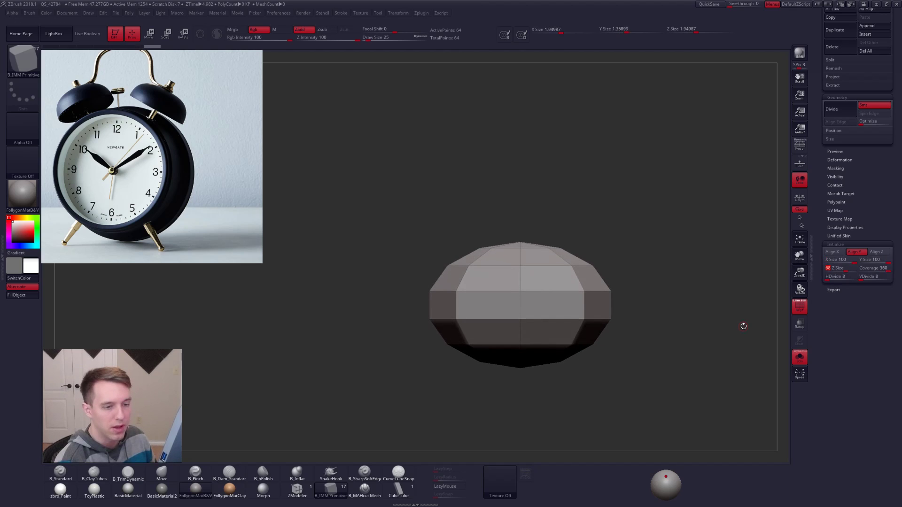
left_click_drag(837, 228, 830, 377)
left_click(868, 49)
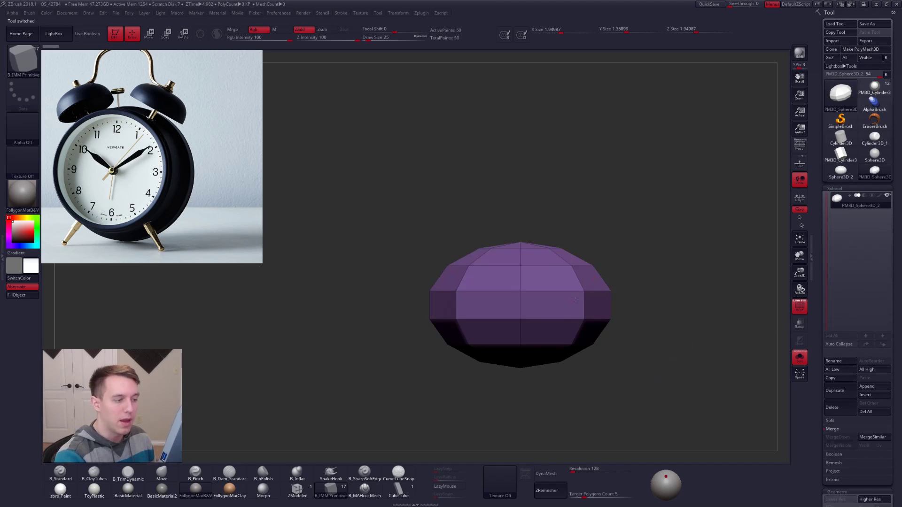
Delete the lower part of the flattened sphere to leave an eight-sided dome, and check its smoothing from above
mouse_move(414, 310)
left_mouse_down("ctrl+alt+shift")
mouse_move(441, 375)
mouse_move(672, 312)
left_mouse_up("ctrl+alt+shift")
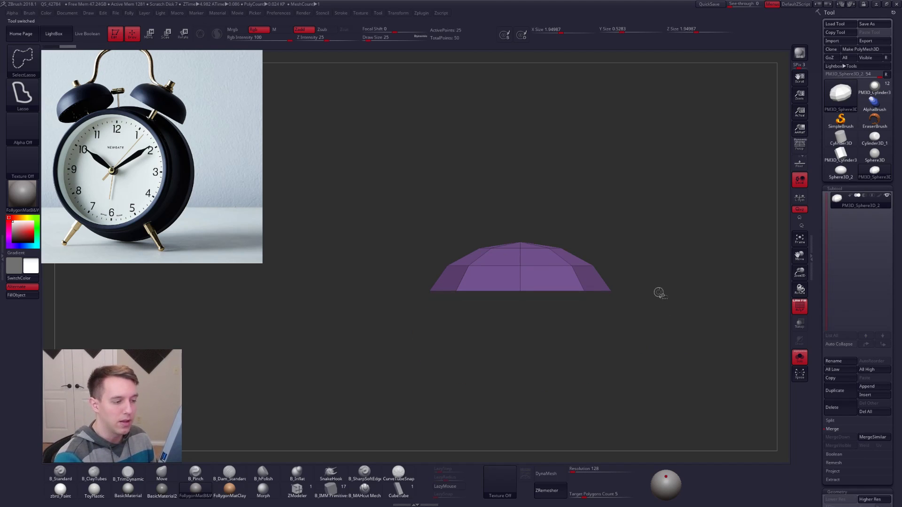
key("space")
left_click(676, 300)
key("d")
key("shift+d")
left_click_drag(556, 276, 577, 312)
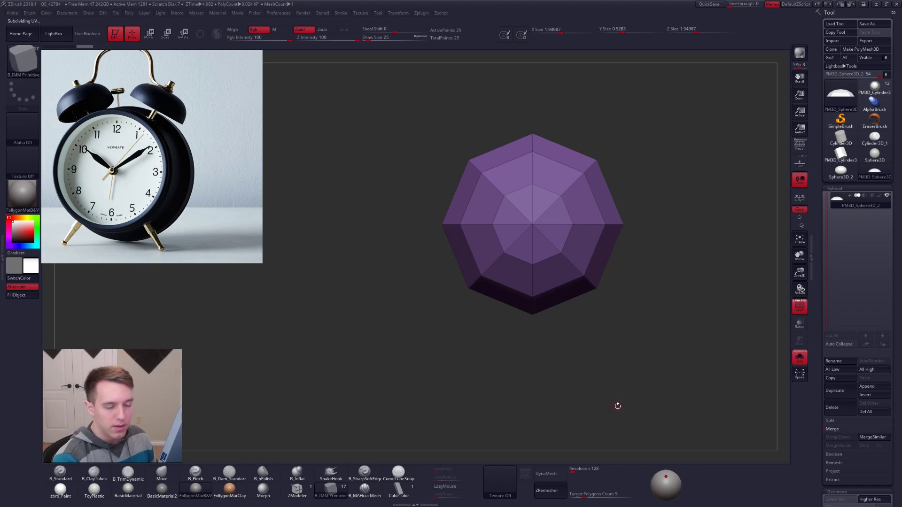
left_click_drag(629, 386, 634, 397, "alt")
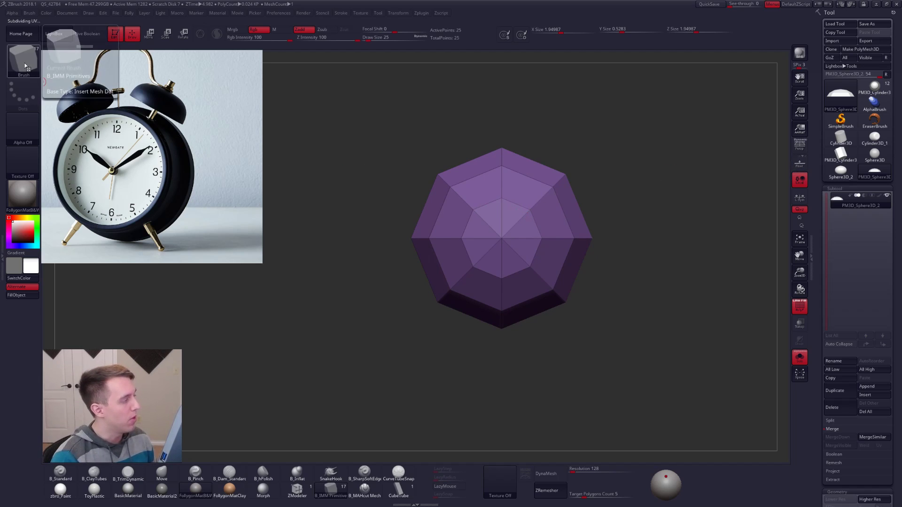
Create a new InsertMesh brush from the eight-sided dome
left_click(25, 66)
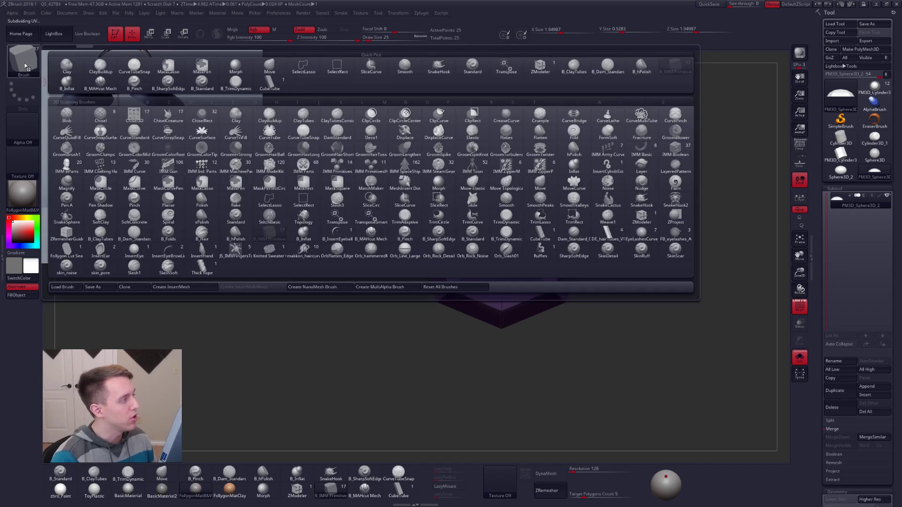
left_click(184, 288)
left_click(413, 161)
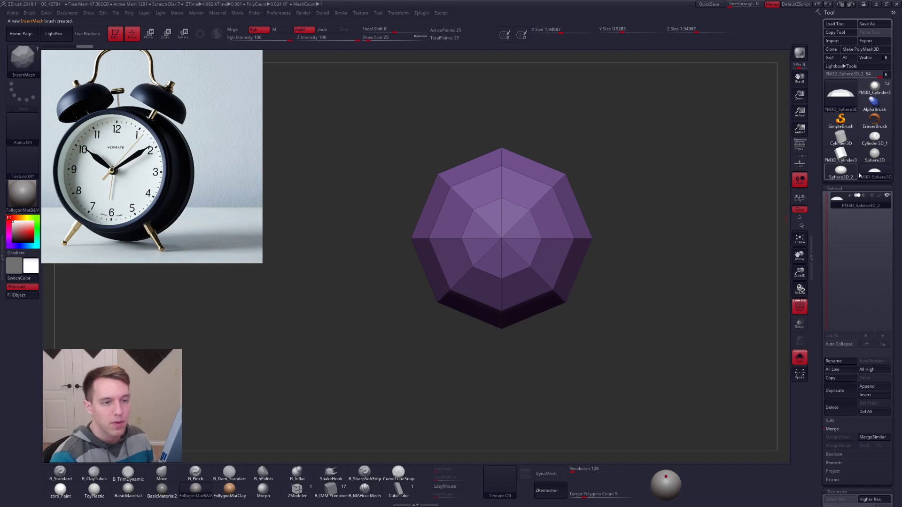
Return to the bell's tool and insert the eight-sided dome at the sphere's pole with the new InsertMesh brush
left_click(874, 87)
right_click_drag(632, 221, 586, 239, "alt")
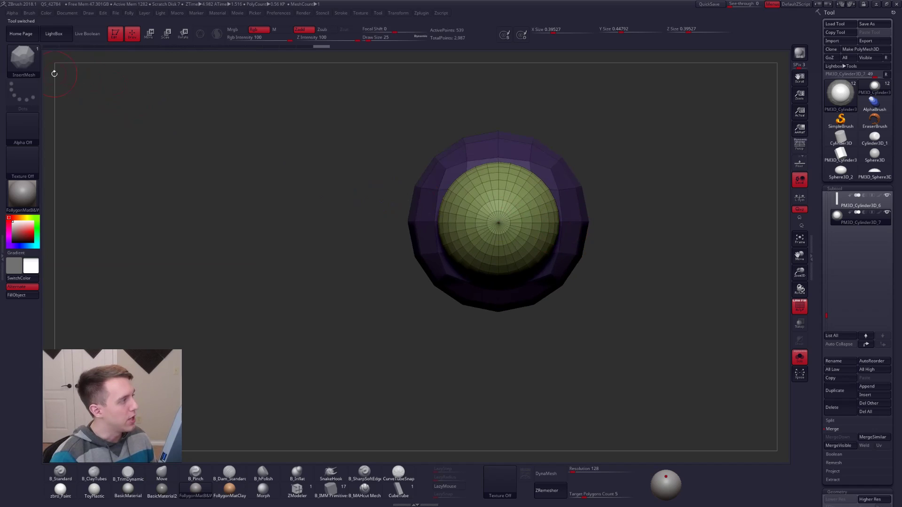
left_click(37, 65)
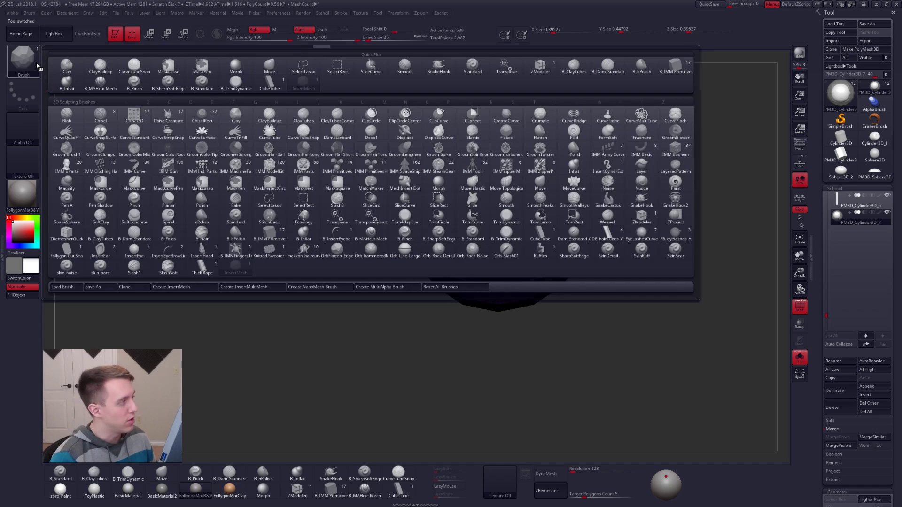
left_click(235, 270)
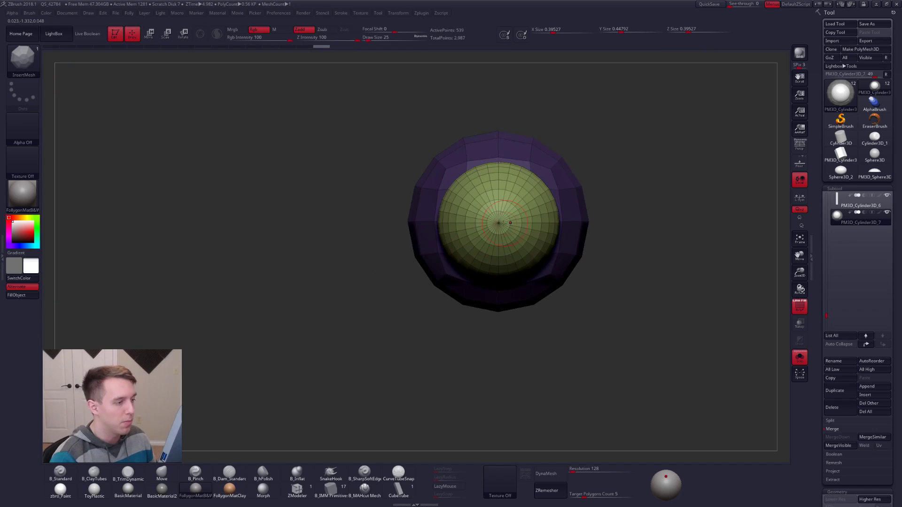
mouse_move(498, 223)
left_mouse_down()
mouse_move(540, 296)
mouse_move(555, 242)
left_mouse_up()
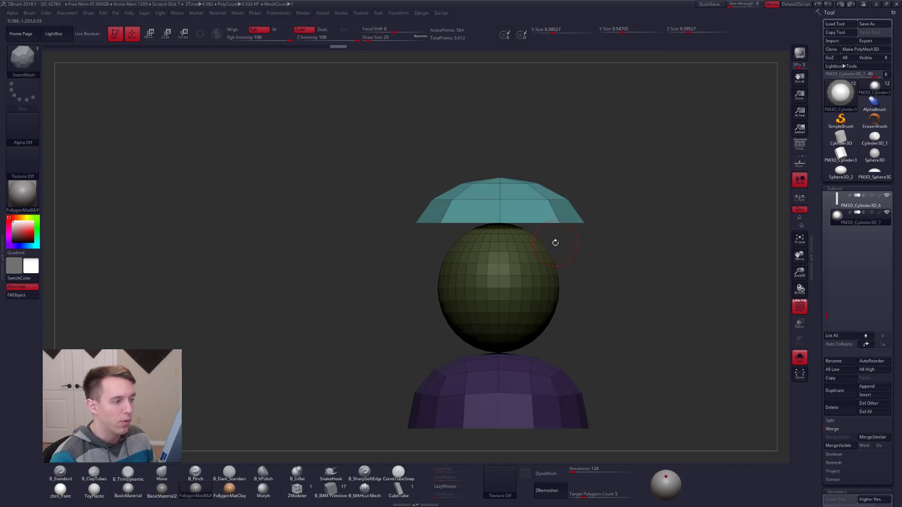
Isolate the inserted eight-sided dome as its own polygroup and delete the hidden sphere and lower dome
key("ctrl+w")
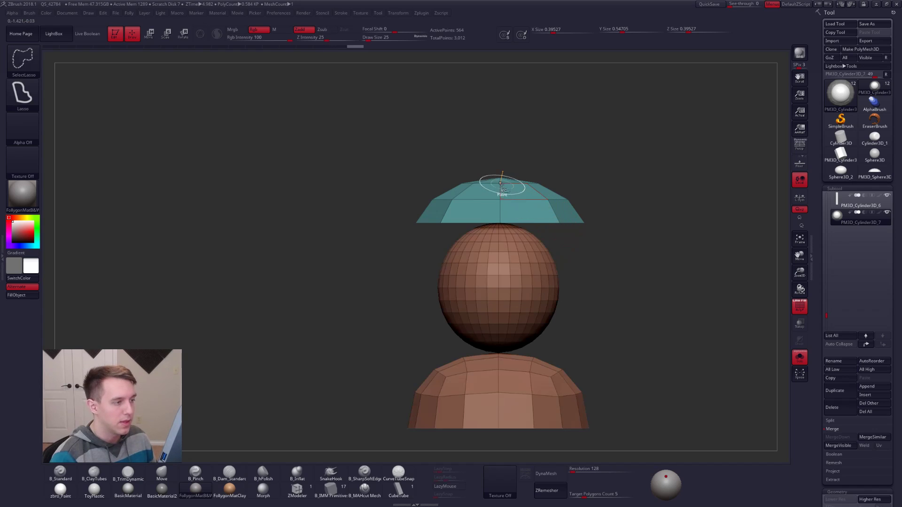
left_click(499, 183, "ctrl+shift")
key("f")
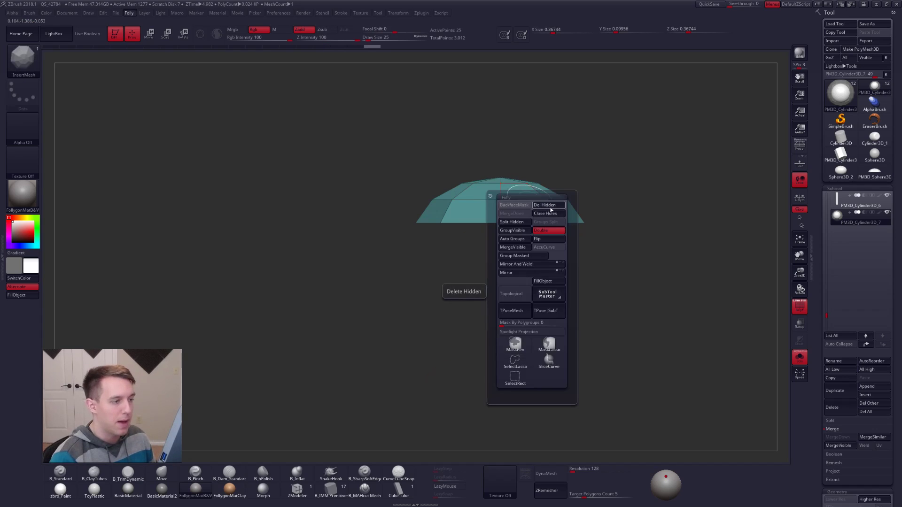
left_click(550, 207)
Move the eight-sided dome down so that its flat underside sits on the end of the post
left_click_drag(541, 192, 555, 173)
key("w")
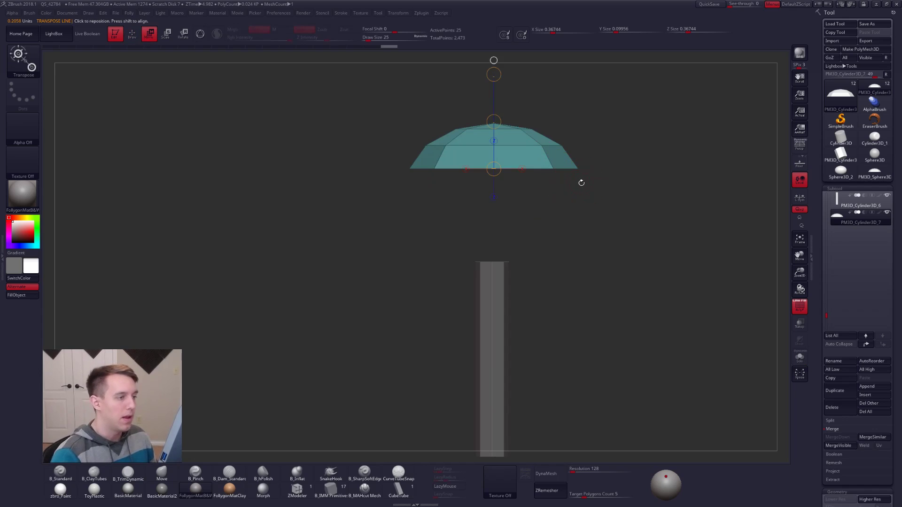
left_click_drag(512, 154, 511, 244)
left_click_drag(512, 201, 510, 303)
mouse_move(511, 304)
right_mouse_down("alt")
mouse_move(496, 261)
mouse_move(505, 279)
right_mouse_up("alt")
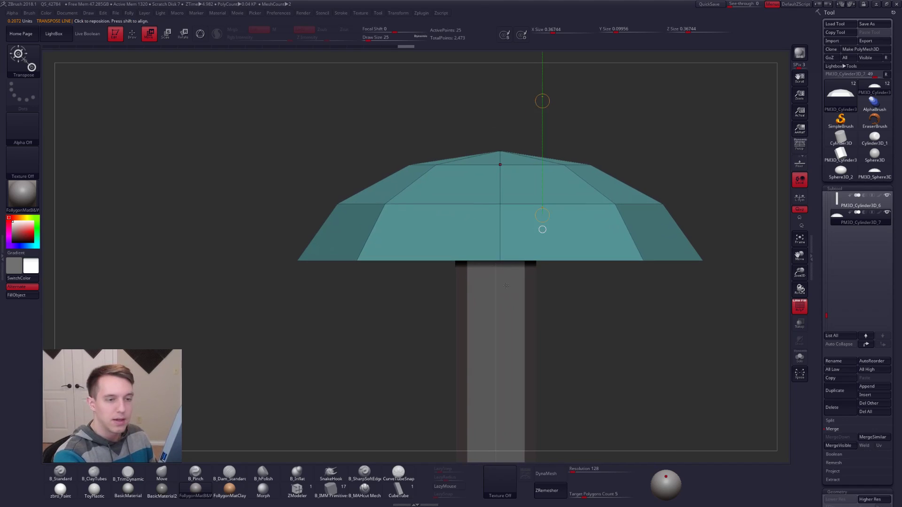
key("f")
key("q")
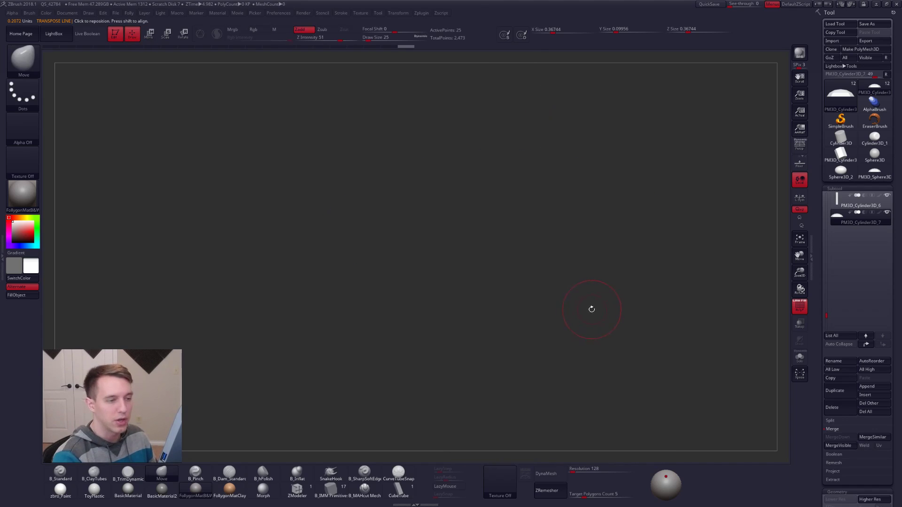
Delete the dome subtool and duplicate the eight-sided post subtool in its place, viewing the copy end-on
right_click_drag(582, 296, 591, 233, "alt")
left_click(839, 410)
left_click(776, 424)
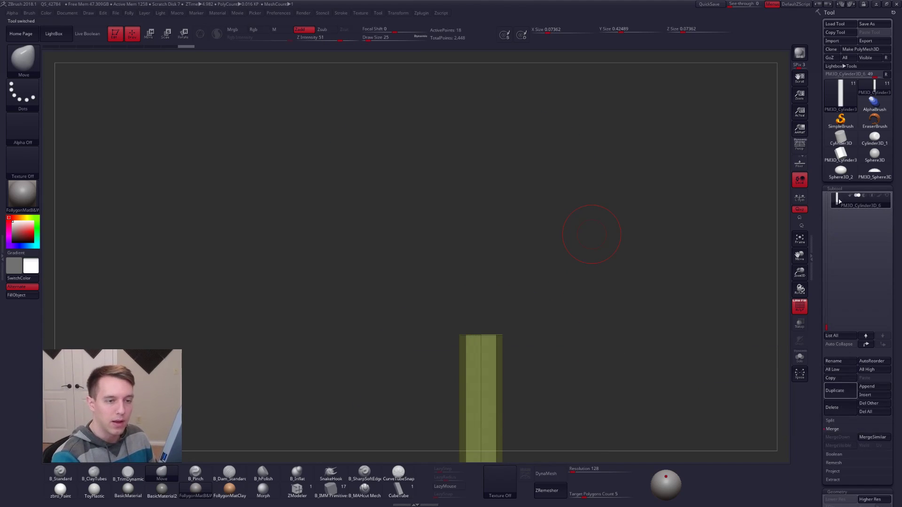
left_click(836, 391)
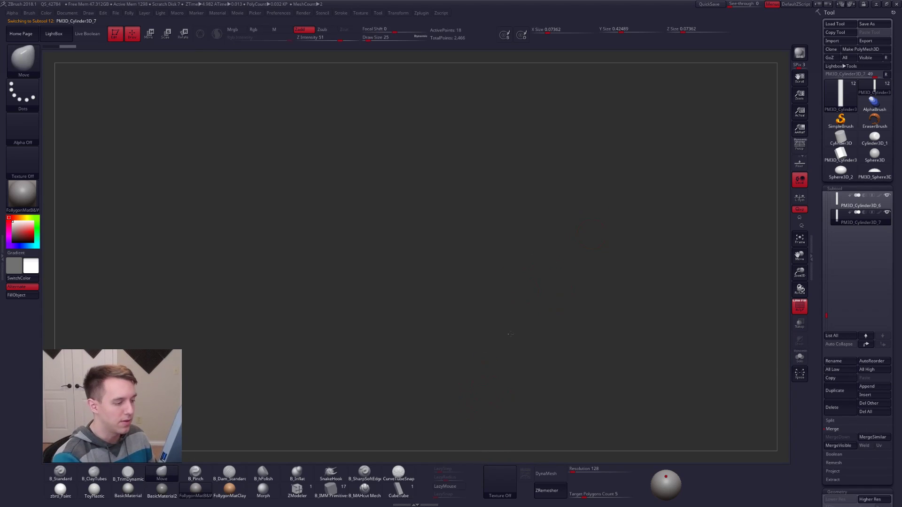
key("f")
right_click_drag(508, 290, 566, 279)
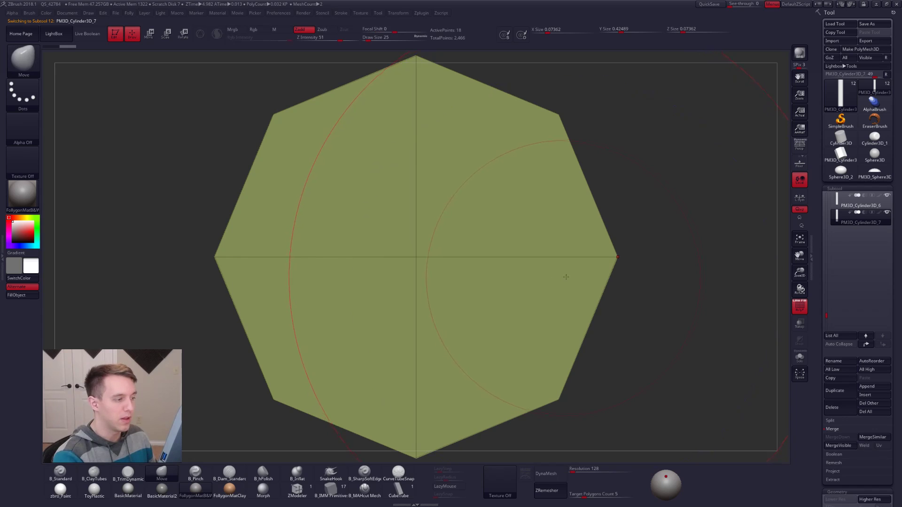
Insert a low-poly hemisphere centred on the end face of the cylinder with the InsertMesh brush
key("space")
right_click_drag(646, 266, 581, 192, "alt")
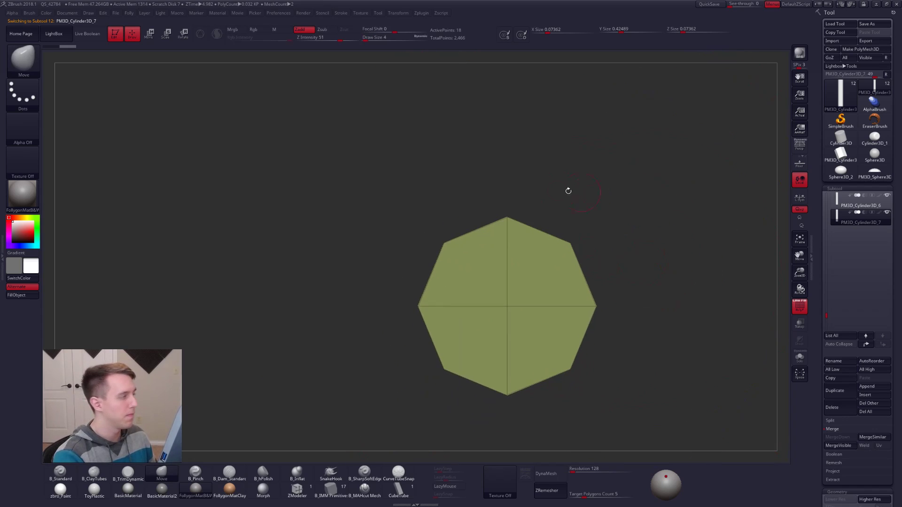
left_click(37, 72)
left_click(246, 267)
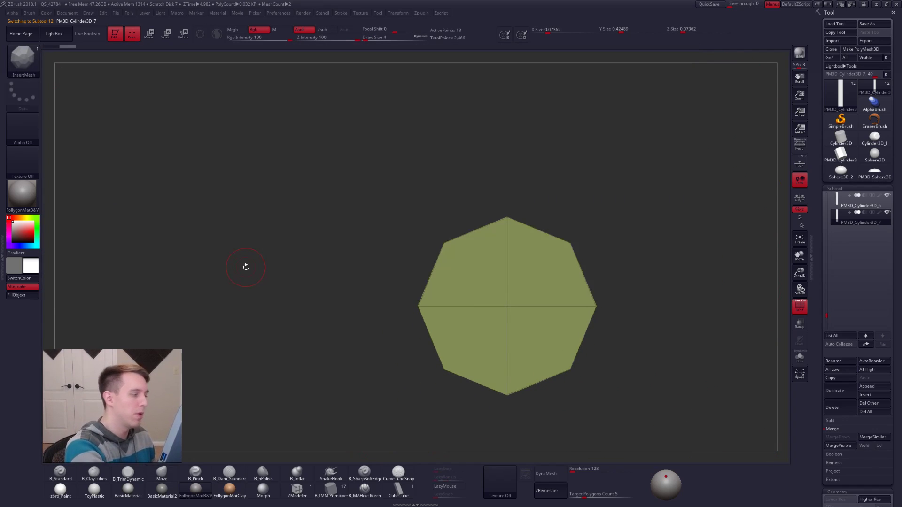
left_click_drag(507, 307, 601, 389)
right_click_drag(606, 388, 614, 354, "shift")
right_click_drag(566, 332, 561, 292, "alt")
right_click_drag(515, 272, 510, 233, "alt")
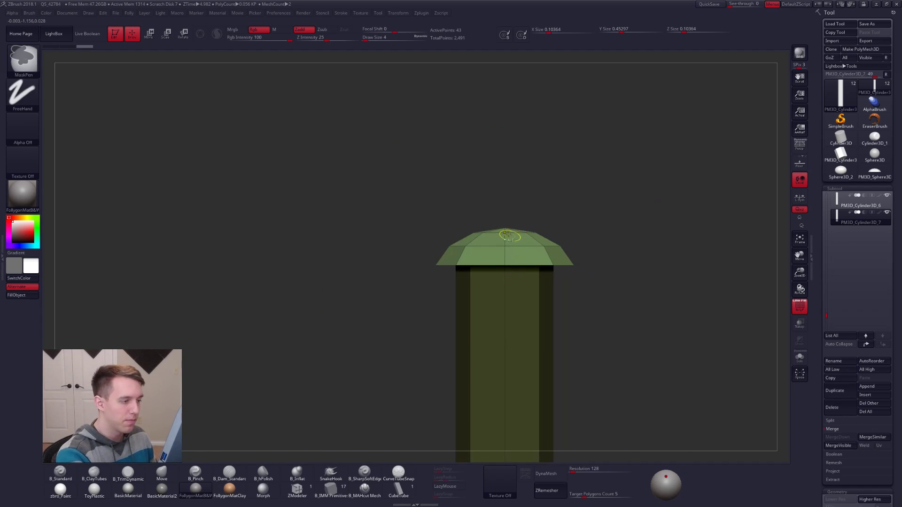
Isolate the inserted dome and delete the hidden duplicate cylinder from its subtool
left_click(508, 235, "ctrl+shift")
key("space")
left_click(559, 251)
Scale the dome up evenly to about 0.35 across and preview it smoothed
key("e")
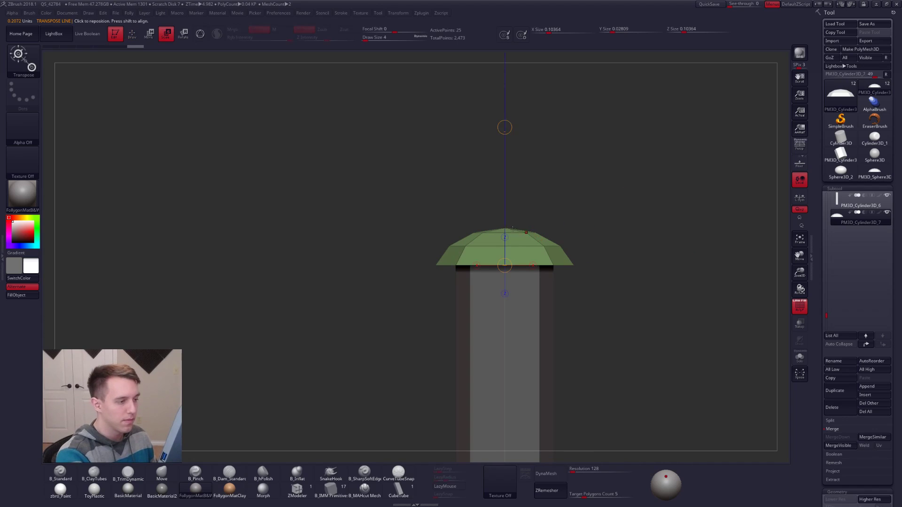
right_click_drag(503, 125, 490, 209, "ctrl")
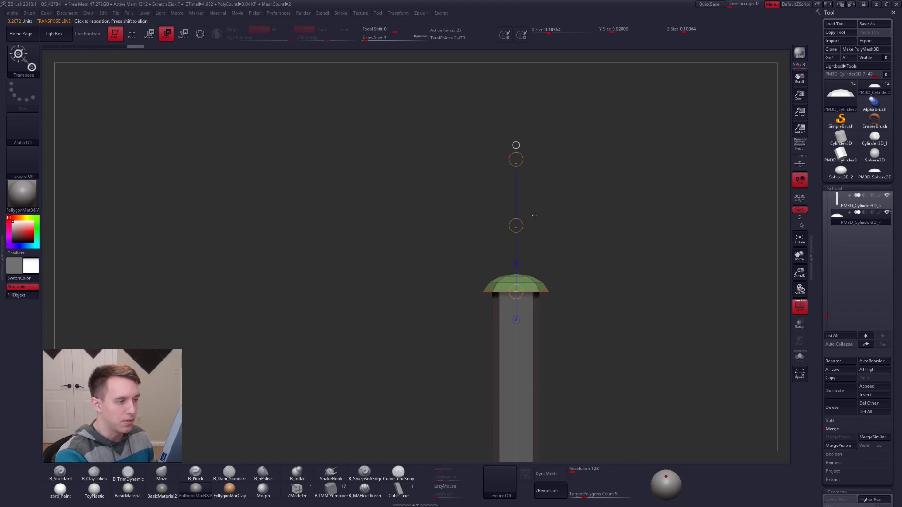
left_click(516, 145)
left_click_drag(516, 150, 515, 75)
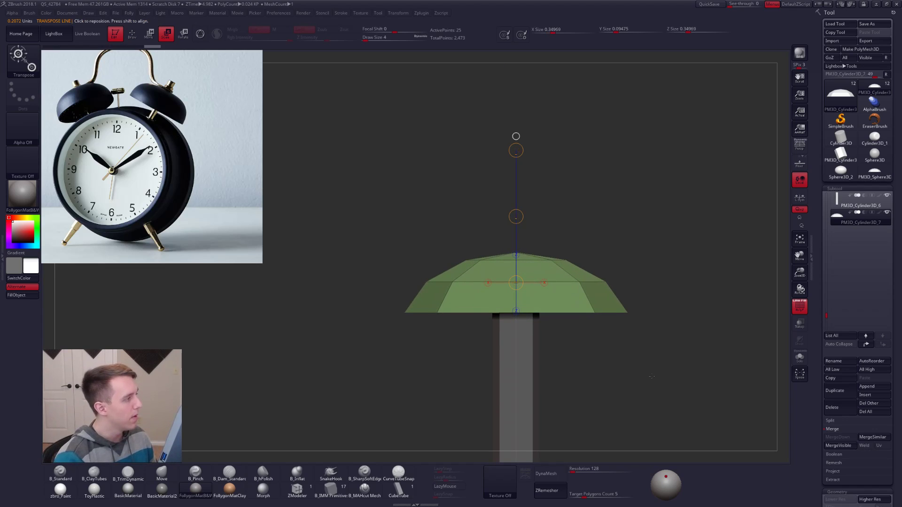
key("ctrl+d")
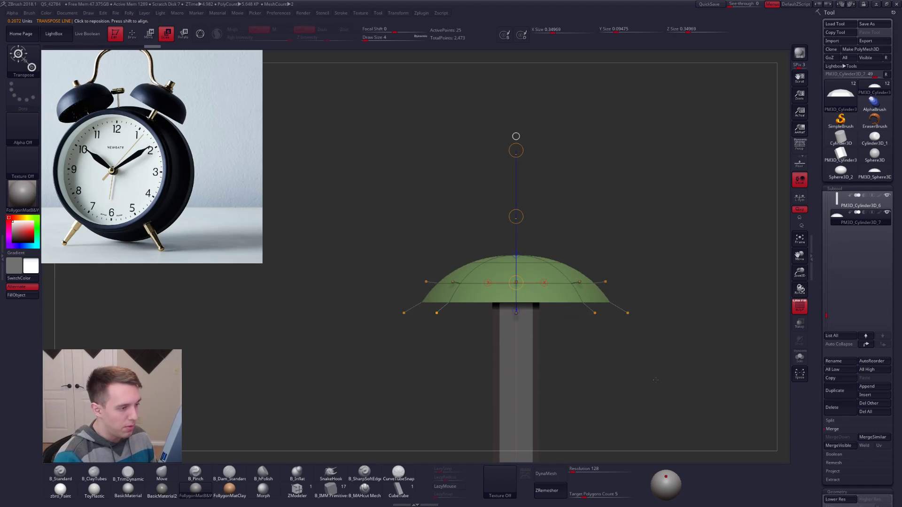
With the upper dome masked, narrow the bottom rim to about 0.31 across and lower it for a dome height of about 0.12
key("shift+d")
key("q")
mouse_move(403, 294)
left_mouse_down("ctrl")
mouse_move(404, 342)
mouse_move(650, 367)
left_mouse_up("ctrl")
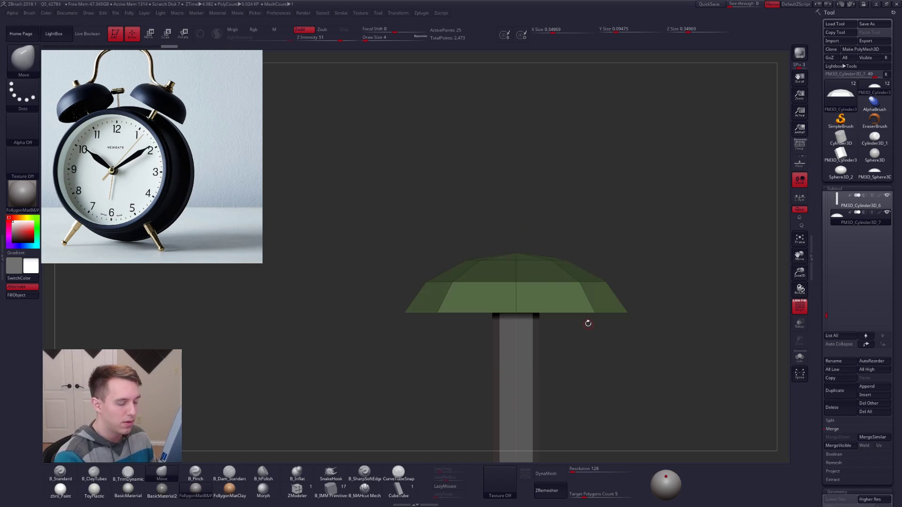
key("r")
left_click(515, 136)
left_click_drag(516, 180, 515, 181)
key("alt+shift+s")
key("ctrl+d")
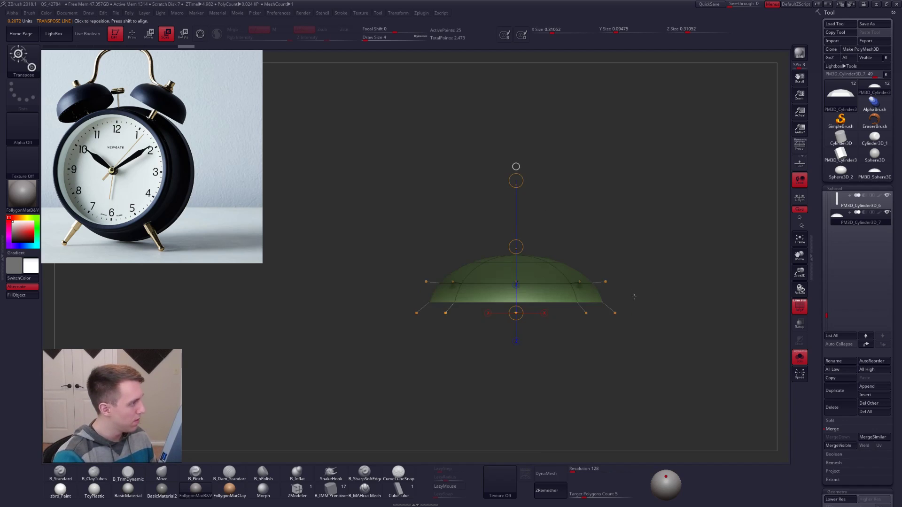
key("w")
left_click_drag(516, 247, 517, 263)
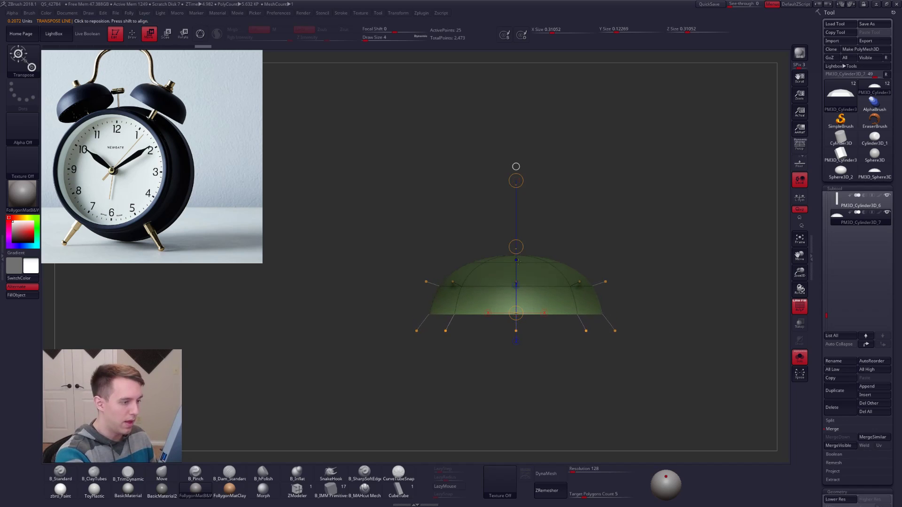
Mask the dome's lower rings and move the crown down to a dome height of about 0.115, hiding the wireframe
key("shift+d")
key("q")
left_click(422, 280, "ctrl")
left_click_drag(428, 274, 610, 252, "ctrl")
left_click(631, 217, "ctrl")
key("d")
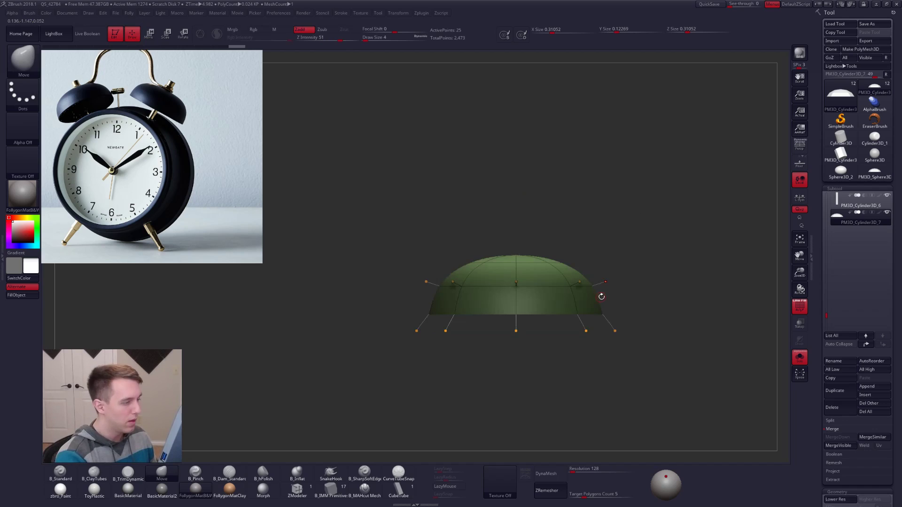
key("w")
left_click_drag(551, 264, 550, 190)
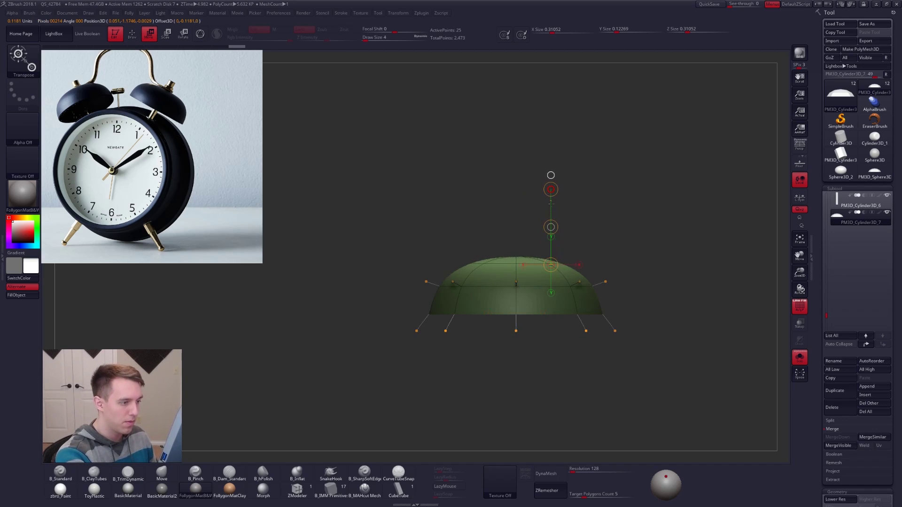
key("shift+f")
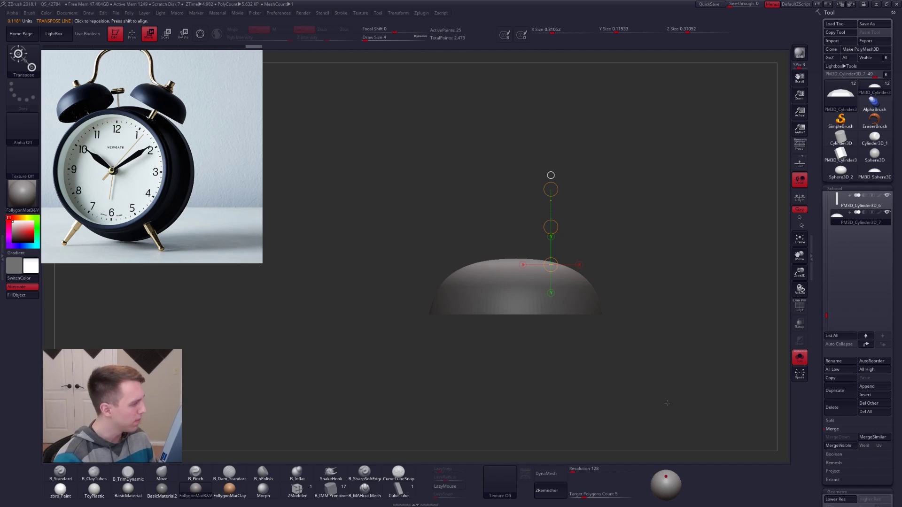
Isolate the dome's middle edge ring with a mask, widen it to about 0.313 across and raise it slightly
key("shift+d")
key("q")
mouse_move(419, 274)
left_mouse_down("ctrl")
mouse_move(480, 298)
mouse_move(631, 297)
left_mouse_up("ctrl")
key("w")
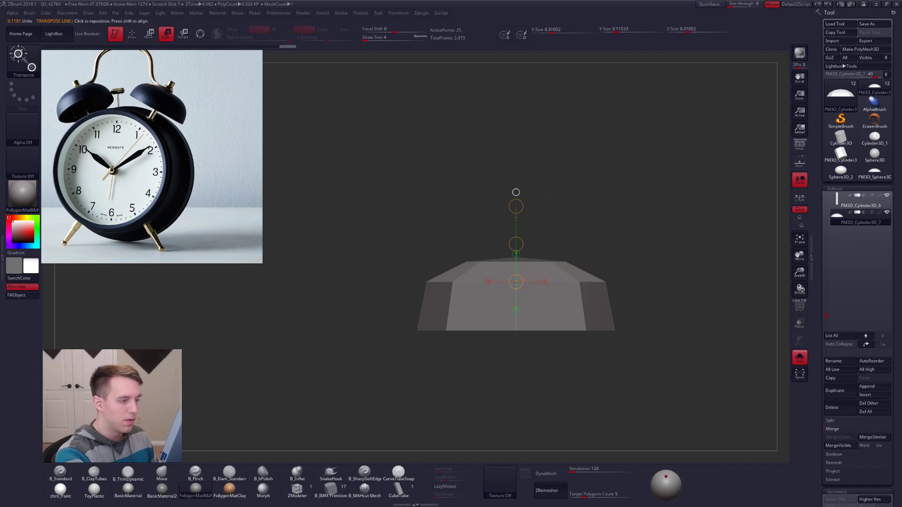
key("e")
key("d")
left_click_drag(516, 206, 519, 200)
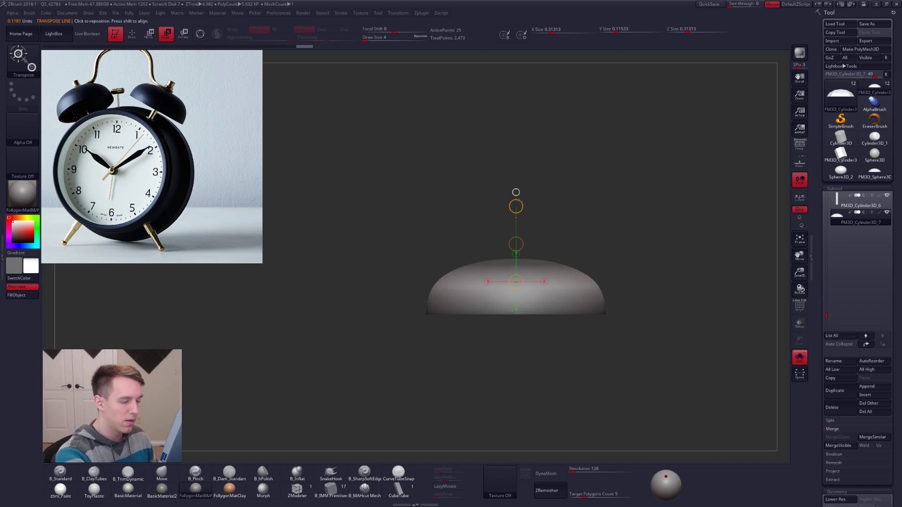
key("w")
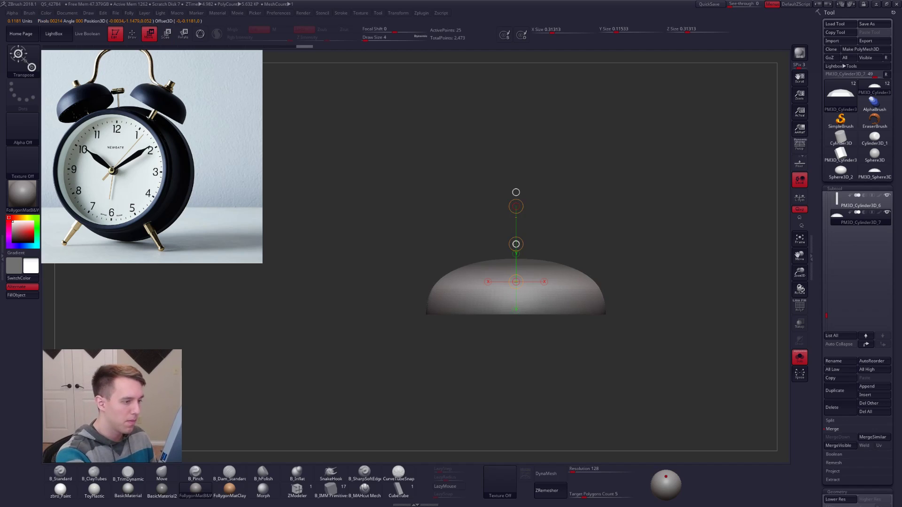
left_click_drag(516, 243, 515, 243)
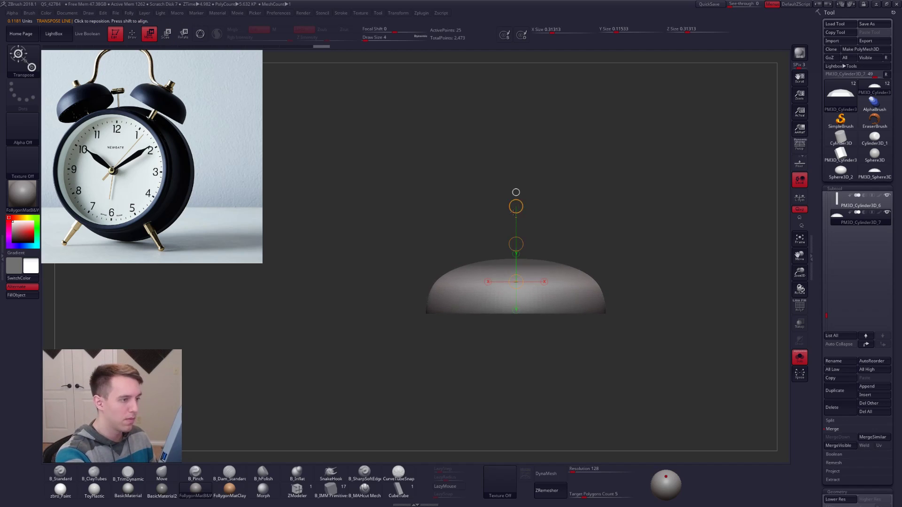
Mask all but the dome's bottom rim and lower the rim to a dome height of about 0.143
left_click_drag(441, 342, 421, 347, "ctrl")
left_click_drag(408, 304, 645, 380, "ctrl")
left_click(641, 368, "ctrl")
left_click_drag(583, 309, 590, 390)
left_click_drag(590, 342, 590, 360)
key("shift+d")
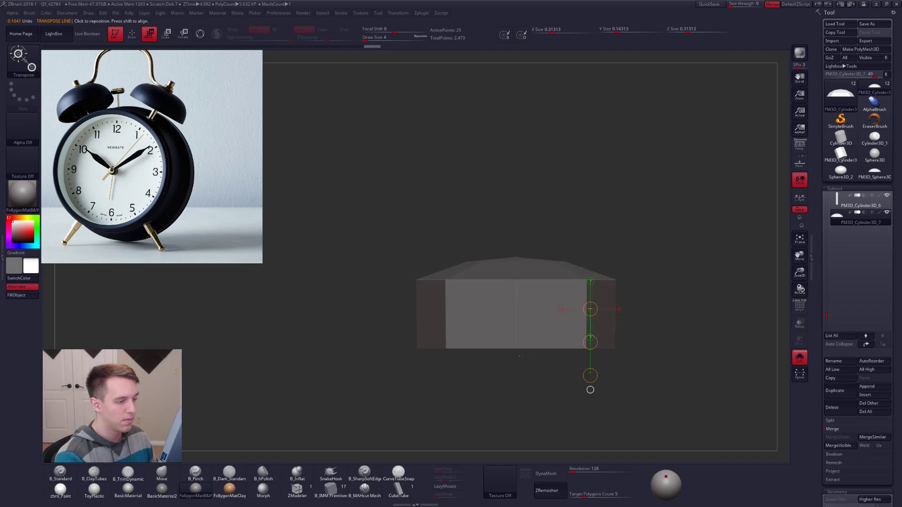
Try to adjust the dome's middle edge ring with a mask, checking the shape with smoothing on
key("q")
left_click_drag(442, 390, 426, 376, "ctrl")
left_click_drag(407, 271, 598, 391, "ctrl")
key("d")
key("w")
key("shift+d")
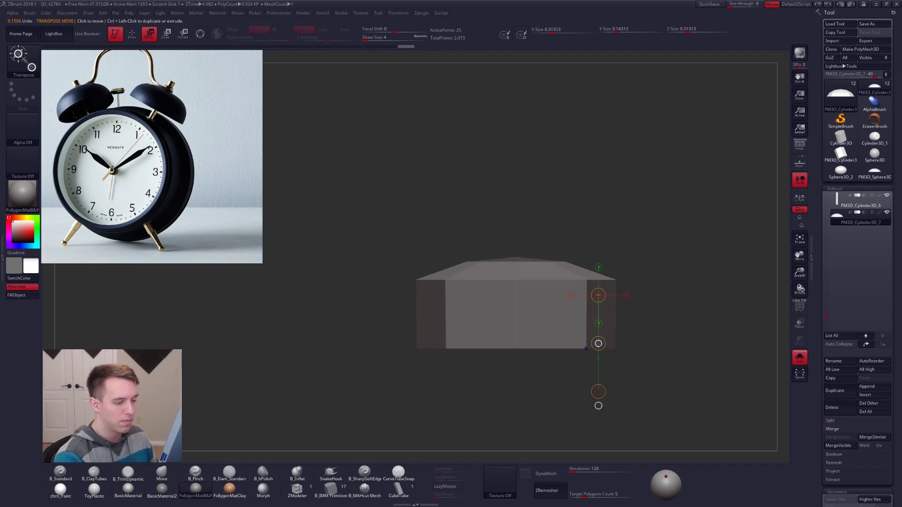
key("d")
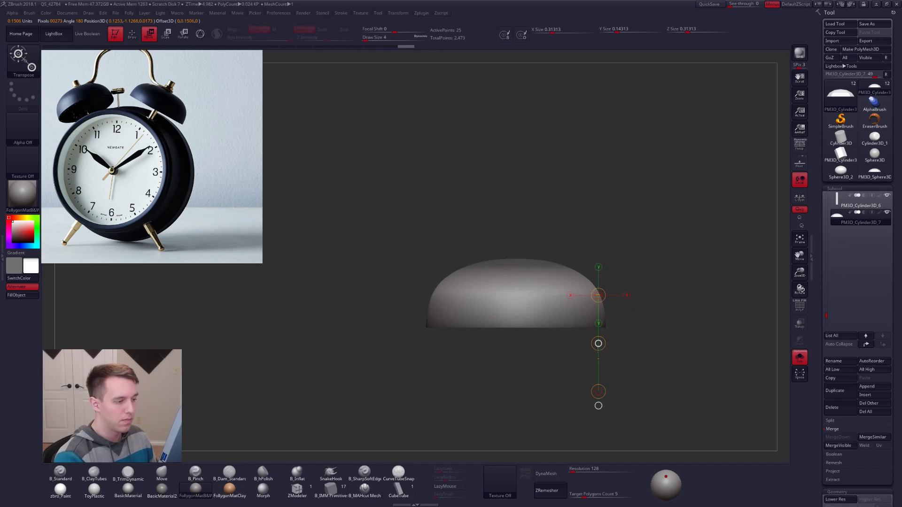
Clear the mask on the dome and show the shaft together with it
key("q")
left_click(648, 370, "ctrl")
left_click_drag(666, 400, 649, 380)
key("alt+s")
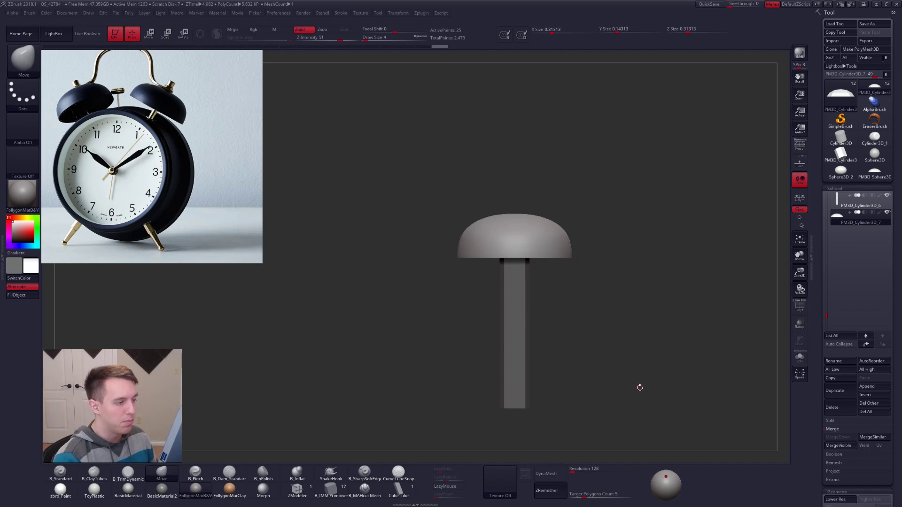
left_click_drag(554, 311, 552, 291)
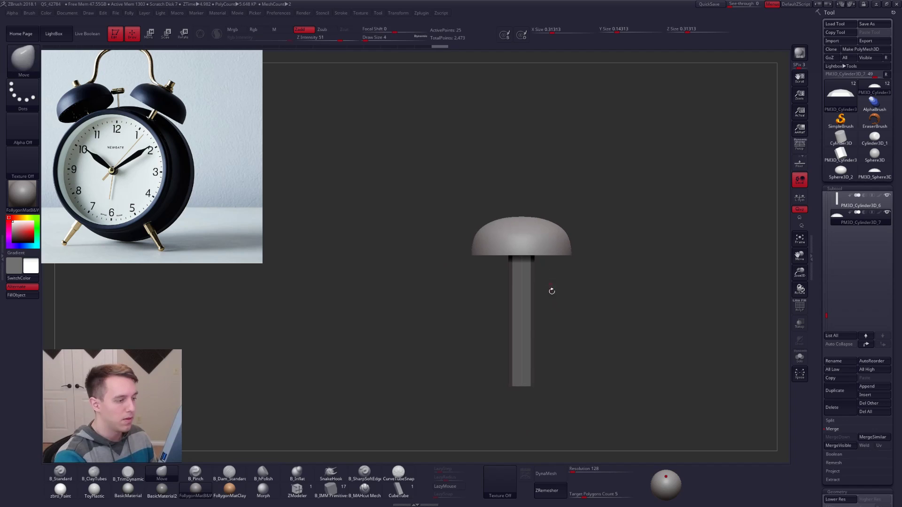
Select the dome subtool and scale it up evenly to about 0.50 across
left_click(522, 330, "alt")
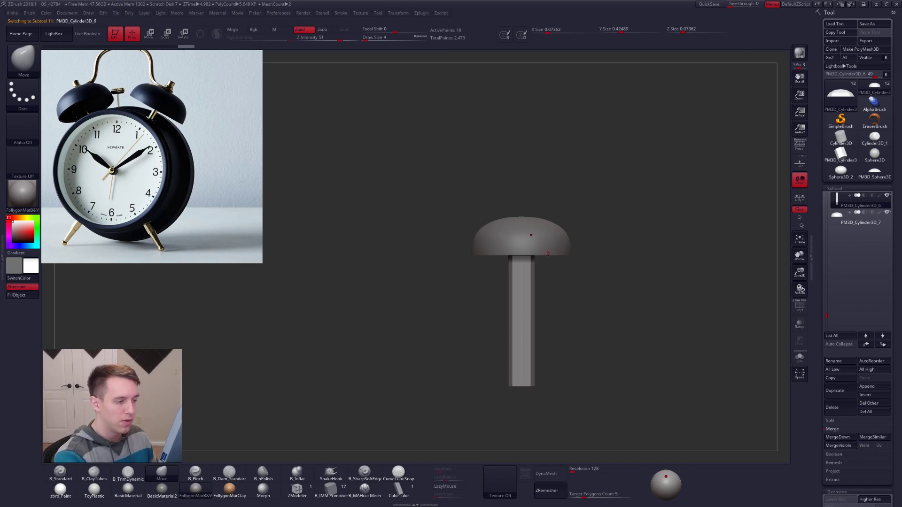
left_click(840, 217)
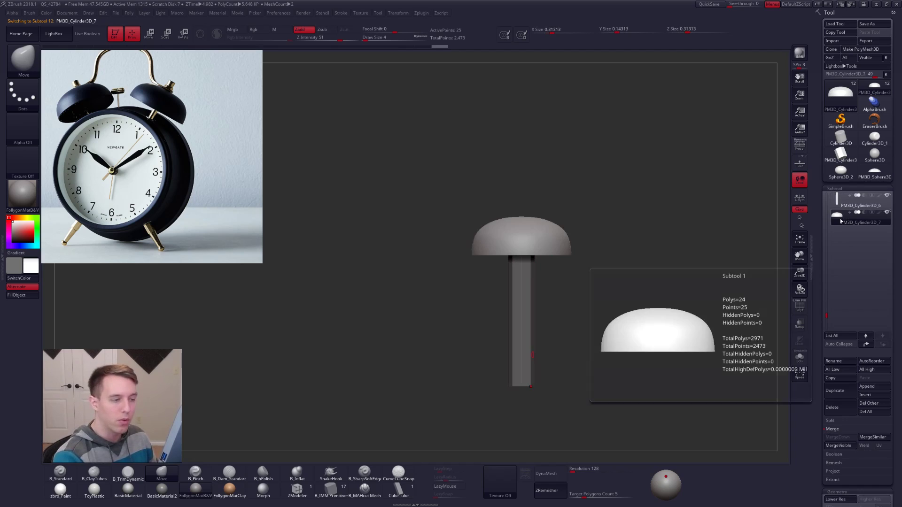
key("e")
left_click(568, 305)
left_click_drag(522, 188, 530, 167)
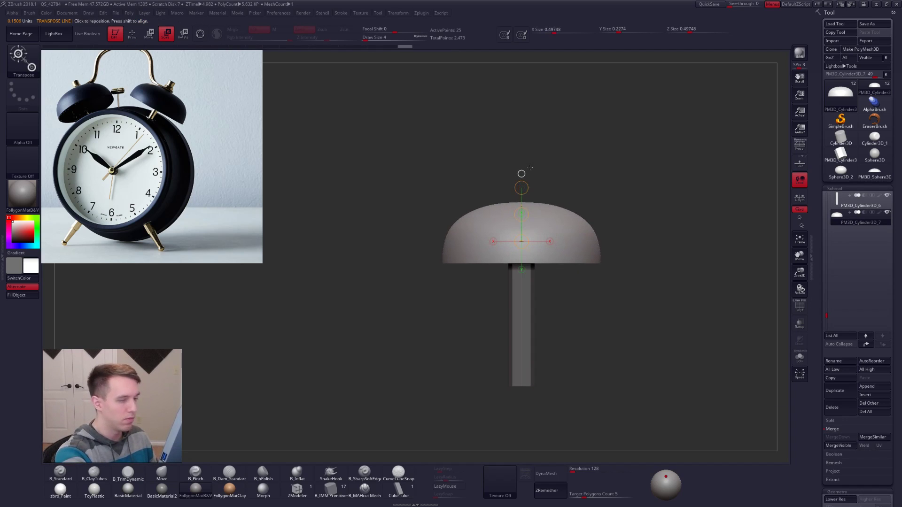
Smooth the shaft's display and enlarge the dome to about 0.535 across
left_click(521, 324, "alt")
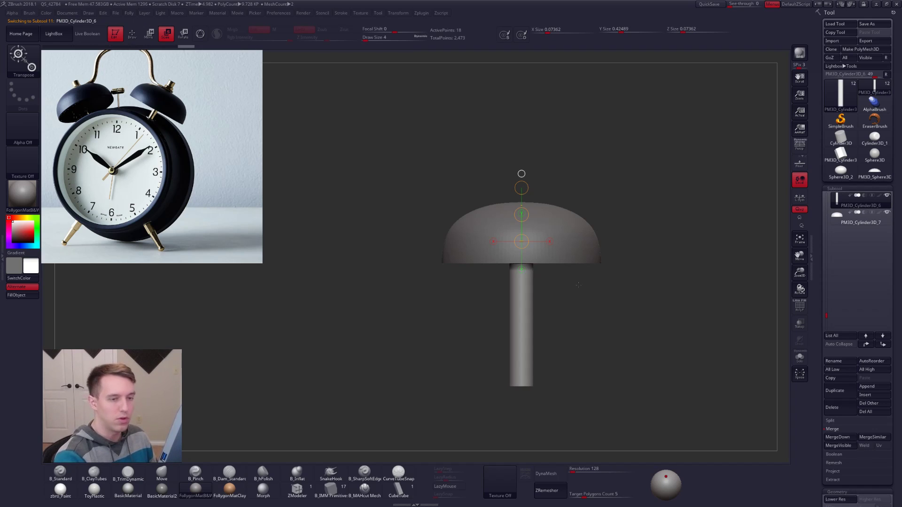
left_click(564, 249, "alt")
mouse_move(628, 329)
left_mouse_down("alt")
mouse_move(627, 310)
mouse_move(626, 339)
left_mouse_up("alt")
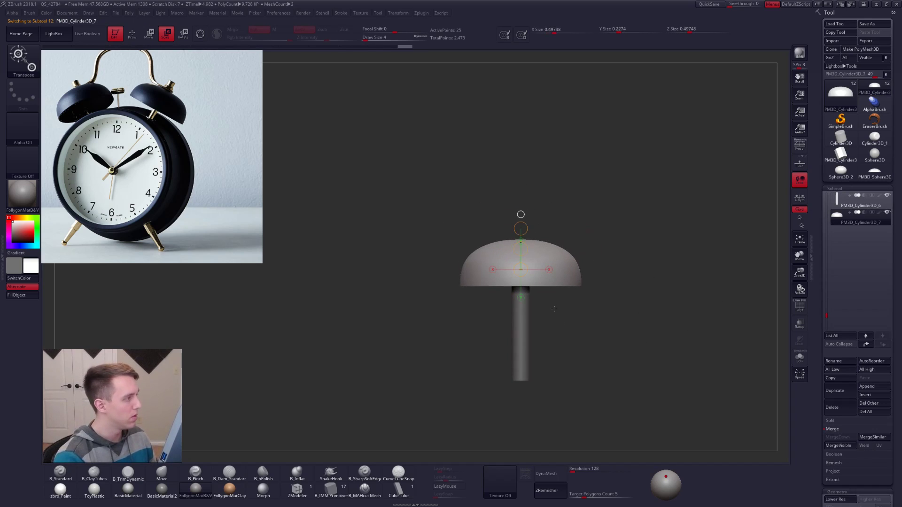
left_click_drag(521, 228, 521, 225)
Lengthen the shaft to about 0.53 so it protrudes through the top of the dome
left_click(521, 346, "alt")
key("w")
mouse_move(521, 380)
left_mouse_down("shift")
mouse_move(521, 453)
mouse_move(521, 444)
left_mouse_up("shift")
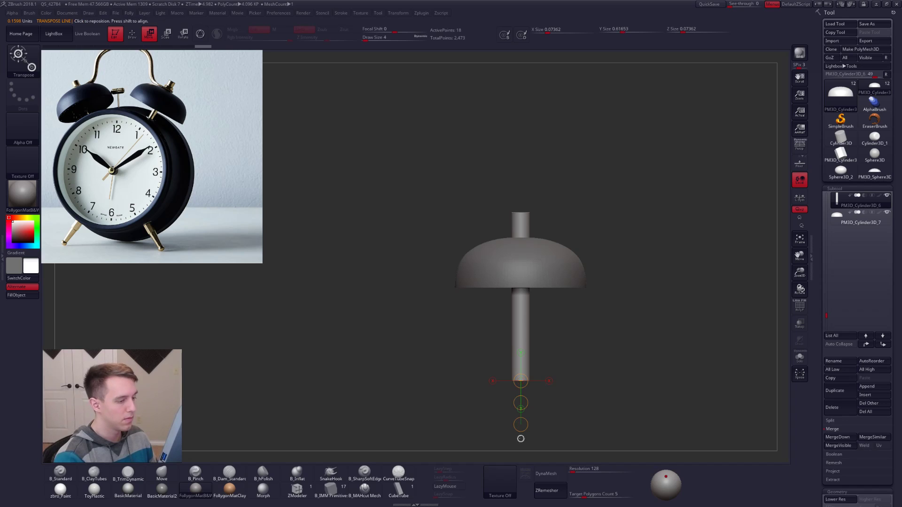
mouse_move(520, 403)
left_mouse_down()
mouse_move(521, 383)
mouse_move(524, 424)
mouse_move(526, 405)
left_mouse_up()
key("ctrl+z")
mouse_move(521, 363)
left_mouse_down("shift")
mouse_move(520, 414)
mouse_move(521, 406)
left_mouse_up("shift")
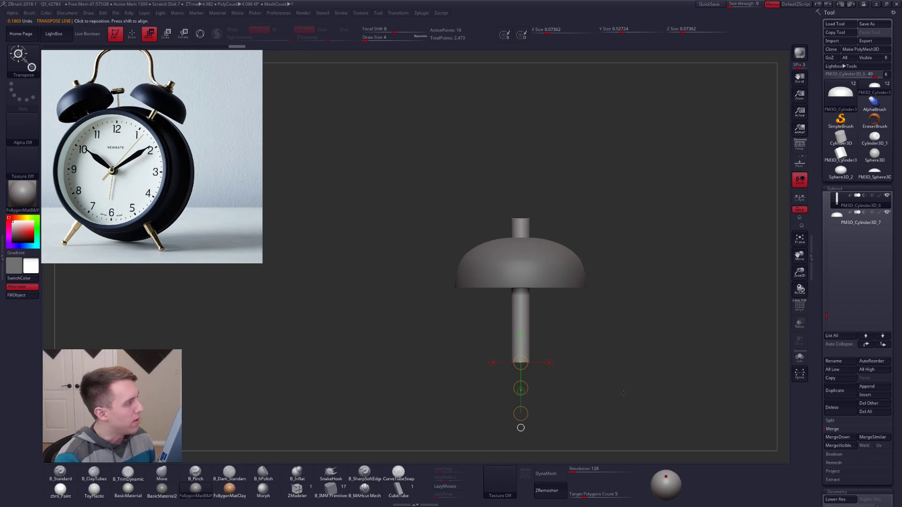
key("q")
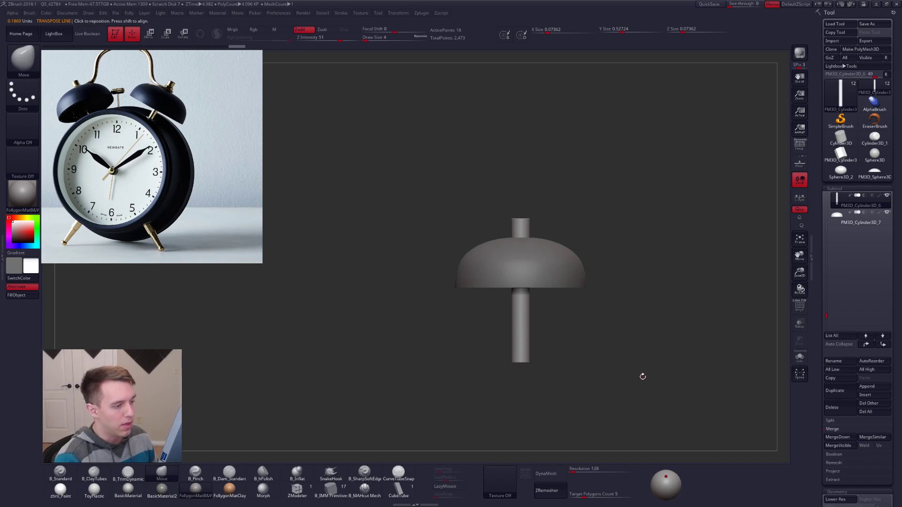
Isolate the dome without smoothing, make its faces display double-sided and preview its underside smoothed
left_click(566, 285, "alt")
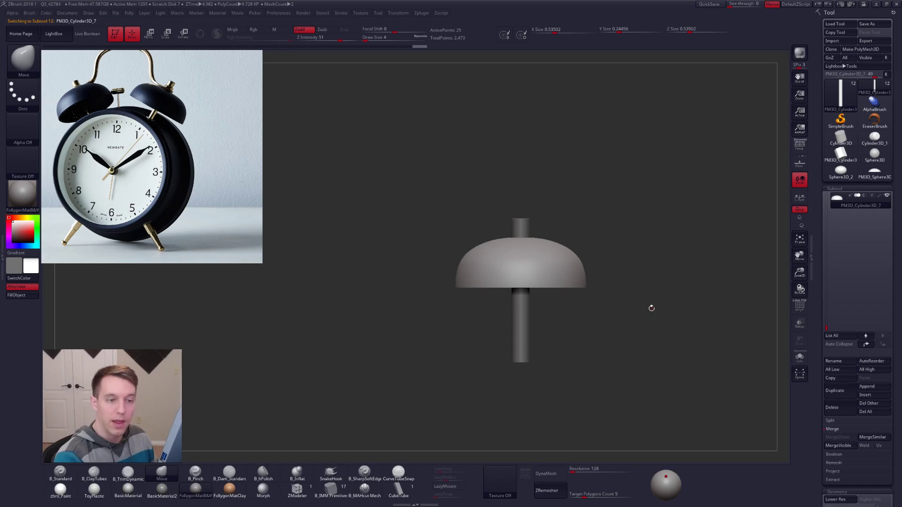
key("shift+d")
key("shift+alt+s")
left_click_drag(630, 276, 590, 229)
key("ctrl+space")
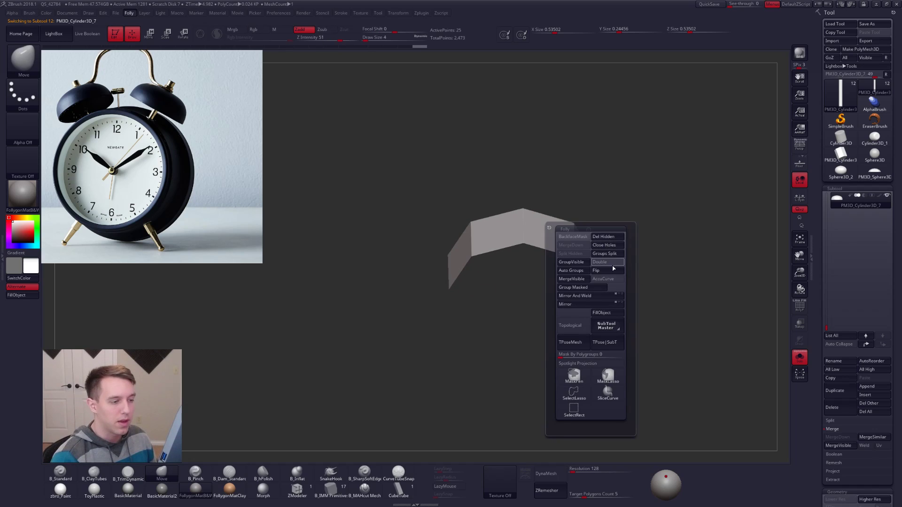
left_click(609, 262)
key("d")
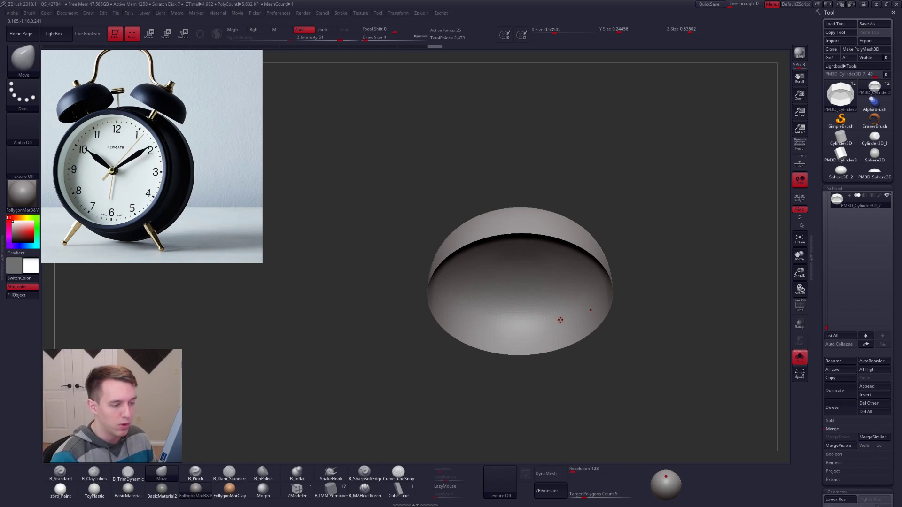
Turn off the dome's smoothing preview and quick-save the project
key("shift+d")
key("shift+d")
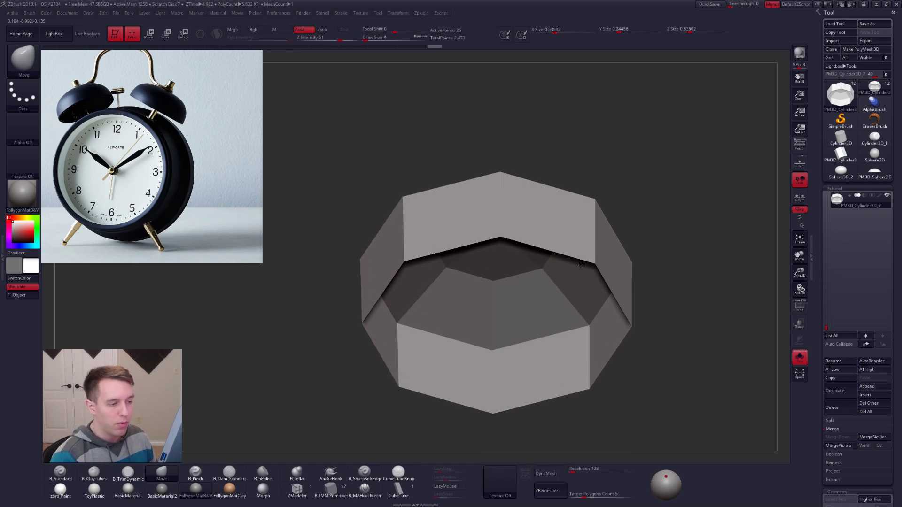
left_click(711, 4)
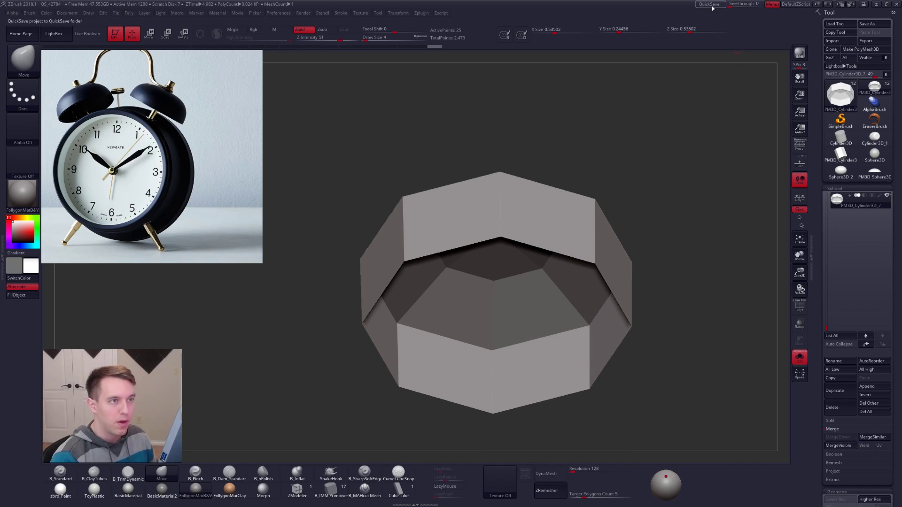
Extrude all of the dome's polygons with ZModeler to give the open shell a wall thickness
left_click(330, 483)
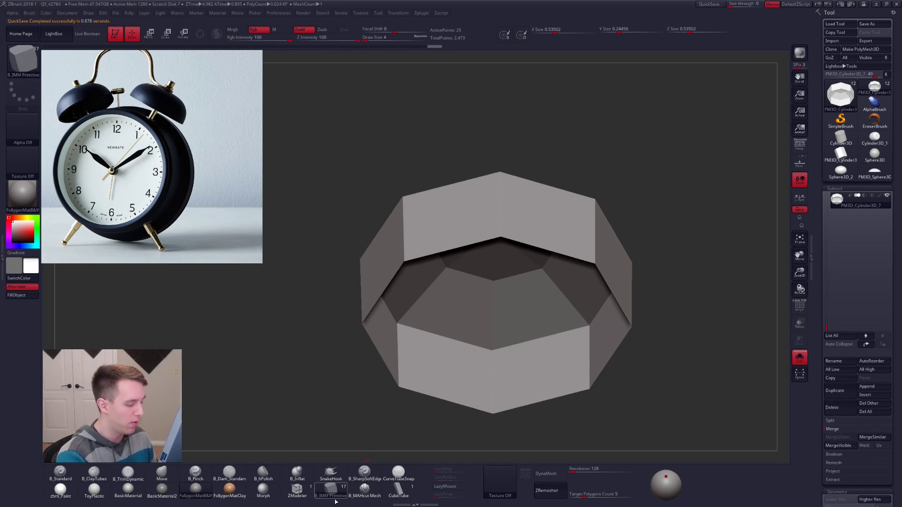
left_click(297, 488)
right_click_drag(464, 368, 612, 242)
mouse_move(612, 243)
right_mouse_down("alt")
mouse_move(621, 209)
mouse_move(611, 227)
mouse_move(625, 263)
mouse_move(626, 236)
right_mouse_up("alt")
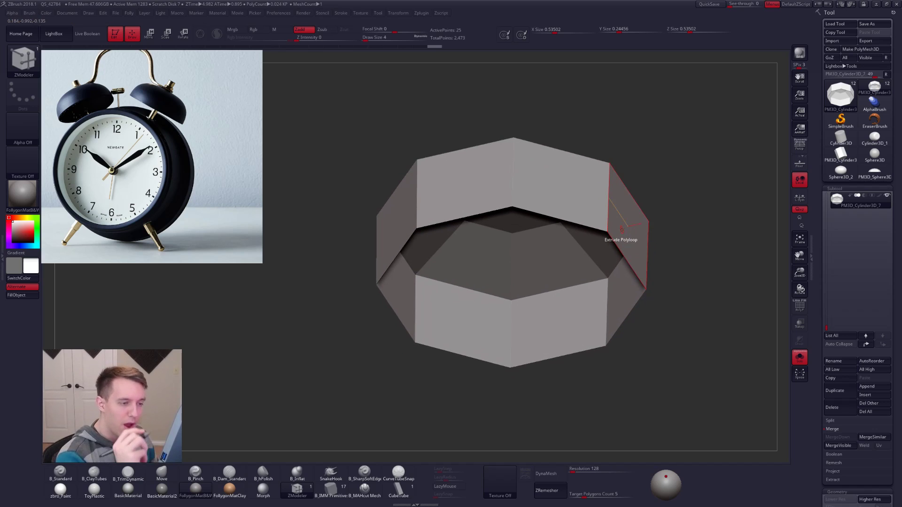
key("space")
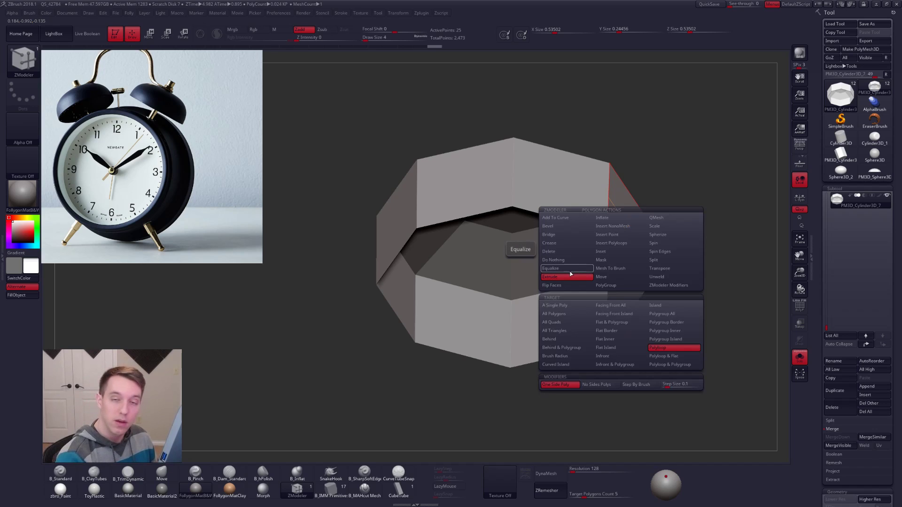
left_click(576, 314)
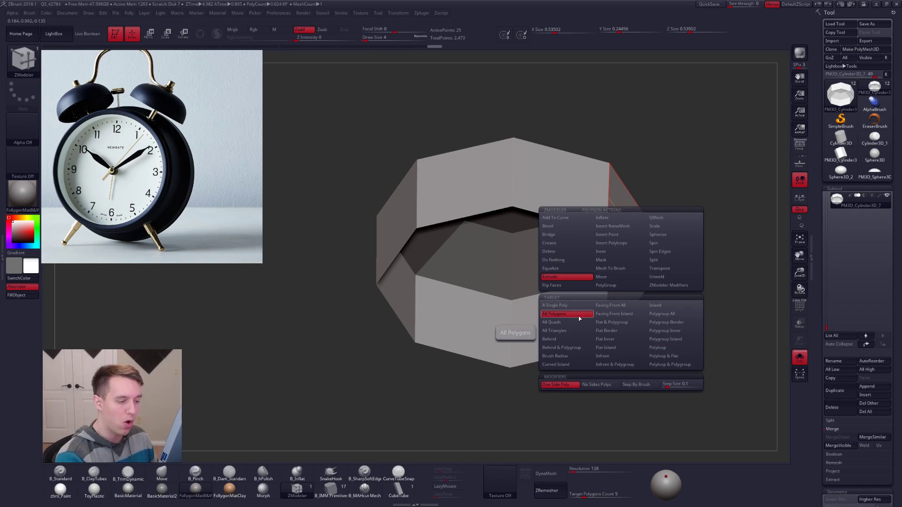
left_click_drag(656, 379, 646, 388, "alt")
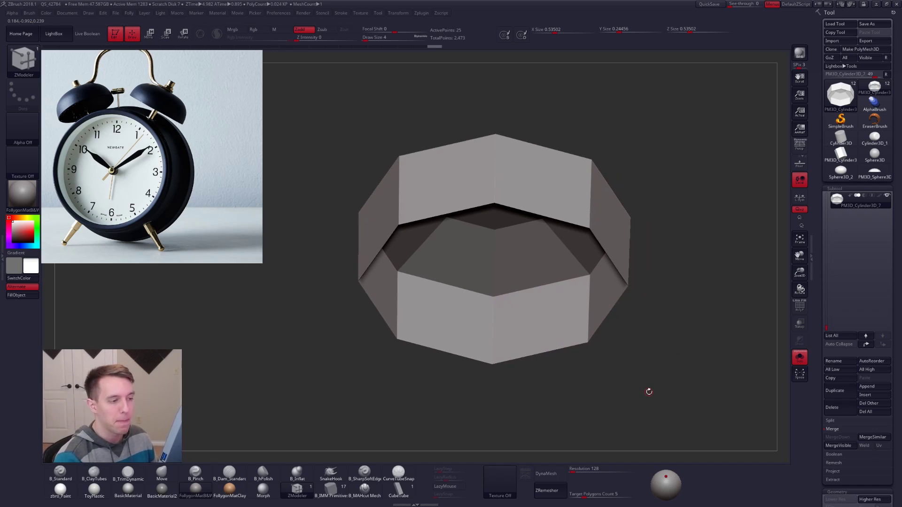
left_click_drag(609, 233, 603, 239)
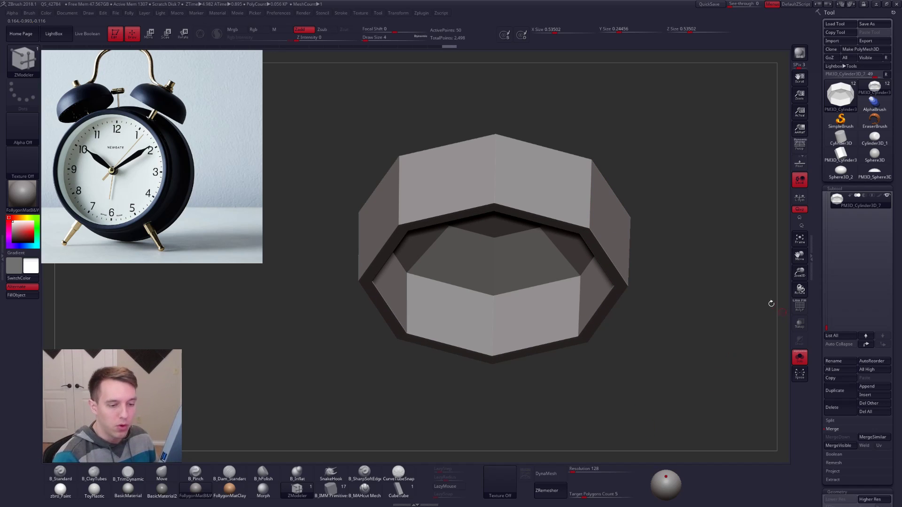
Switch off the dome's double-sided display to check which way its faces point, and flip the inverted shell
left_click_drag(824, 263, 822, 149)
left_click(848, 291)
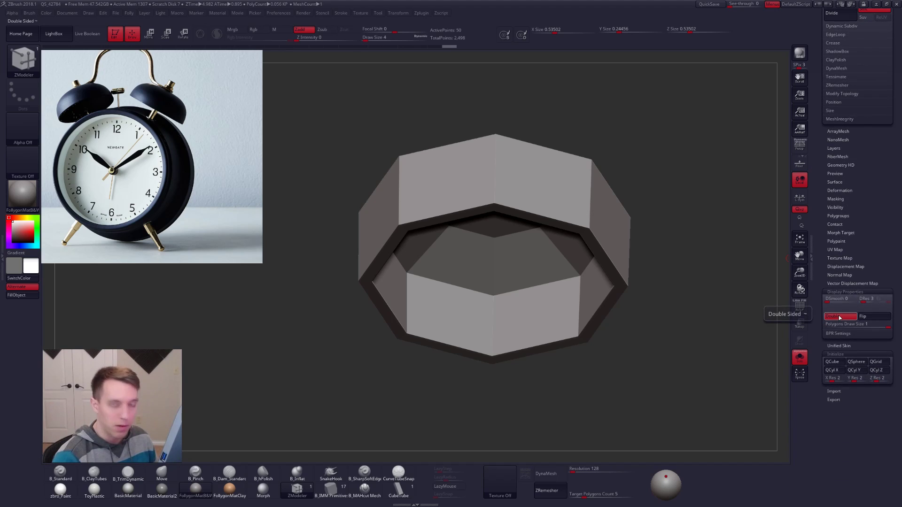
key("ctrl+shift+f")
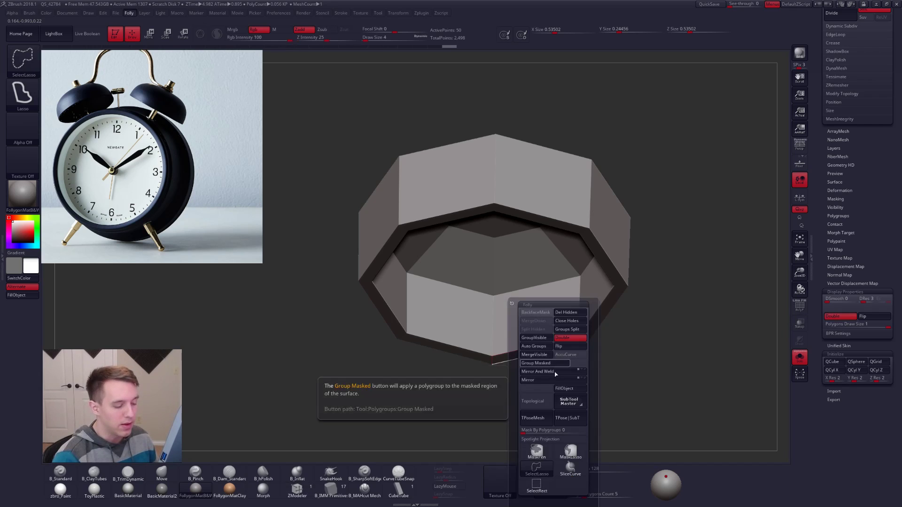
mouse_move(544, 365)
left_mouse_down("ctrl+shift")
mouse_move(542, 343)
mouse_move(655, 151)
mouse_move(587, 282)
mouse_move(609, 288)
left_mouse_up("ctrl+shift")
left_click(606, 295, "ctrl+shift")
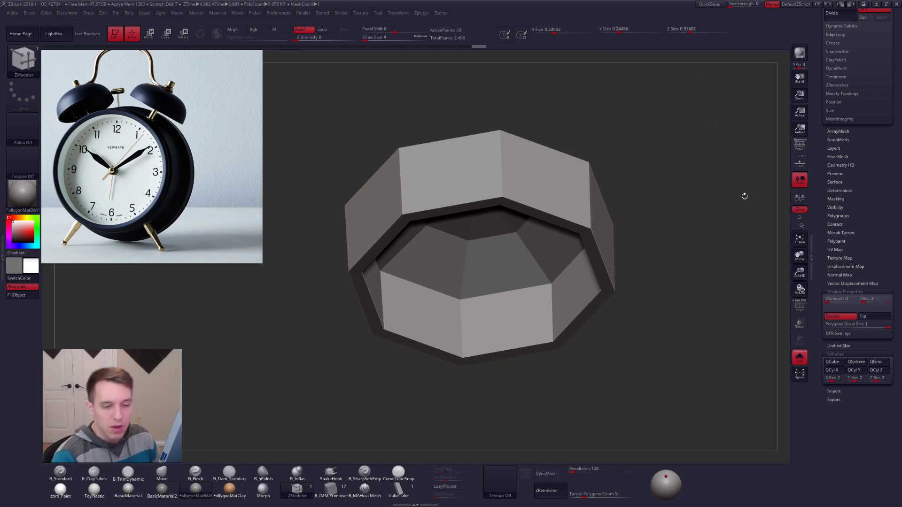
left_click(841, 317)
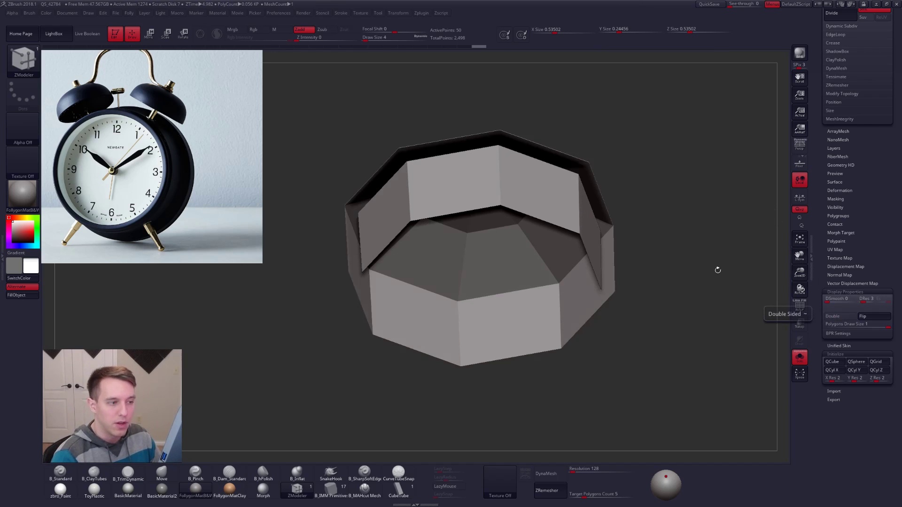
left_click_drag(755, 277, 581, 206)
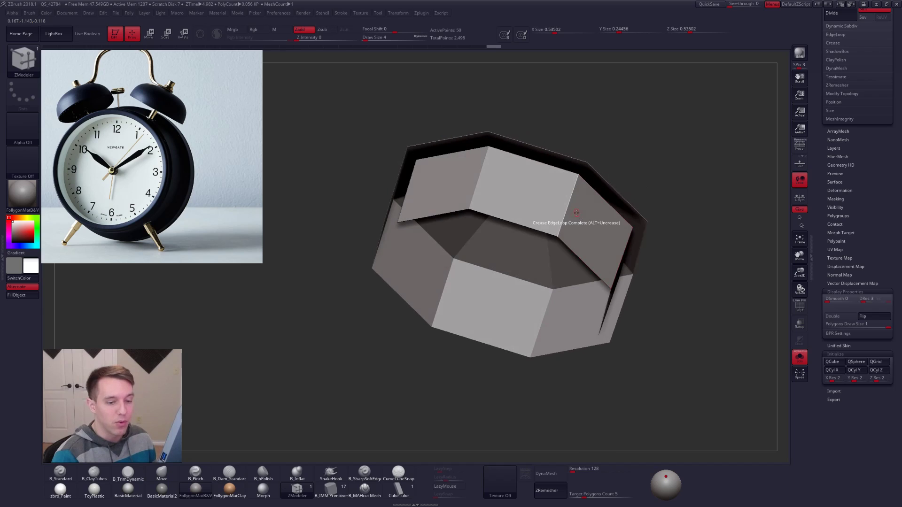
left_click(873, 317)
left_click(841, 317)
left_click(848, 293)
Crease the complete edge loops around the dome's lower rim with ZModeler and preview the dome smoothed from the side
left_click_drag(650, 244, 637, 295)
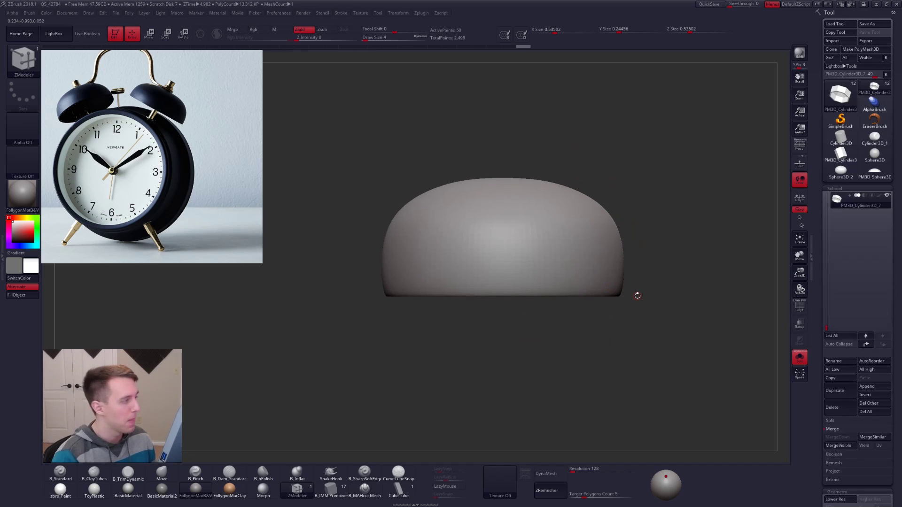
key("shift+d")
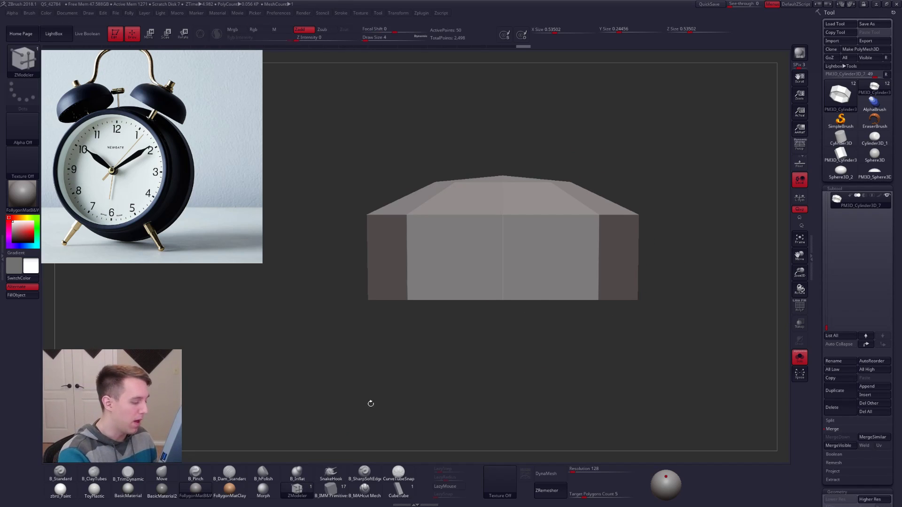
left_click_drag(356, 419, 357, 451)
key("shift+f")
key("space")
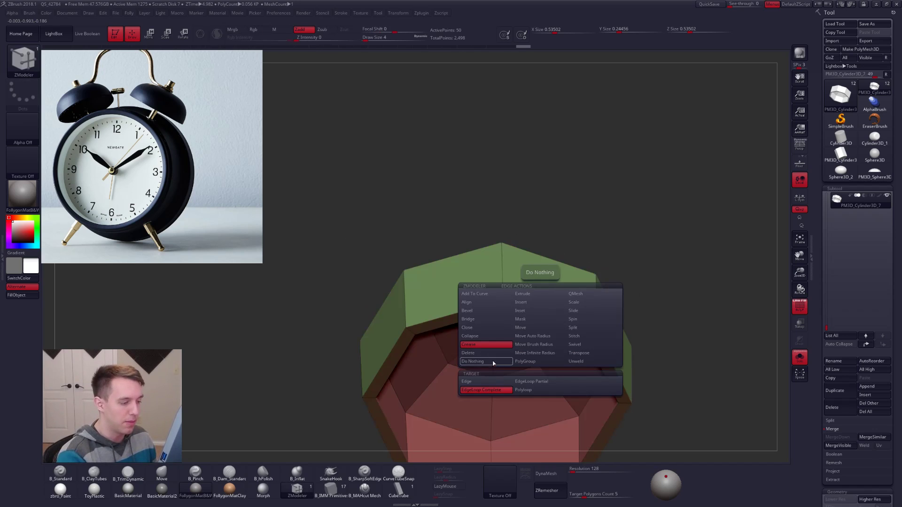
right_click_drag(554, 324, 545, 312)
key("d")
key("shift+f")
mouse_move(544, 415)
right_mouse_down()
mouse_move(533, 382)
mouse_move(573, 376)
mouse_move(630, 411)
mouse_move(561, 238)
right_mouse_up()
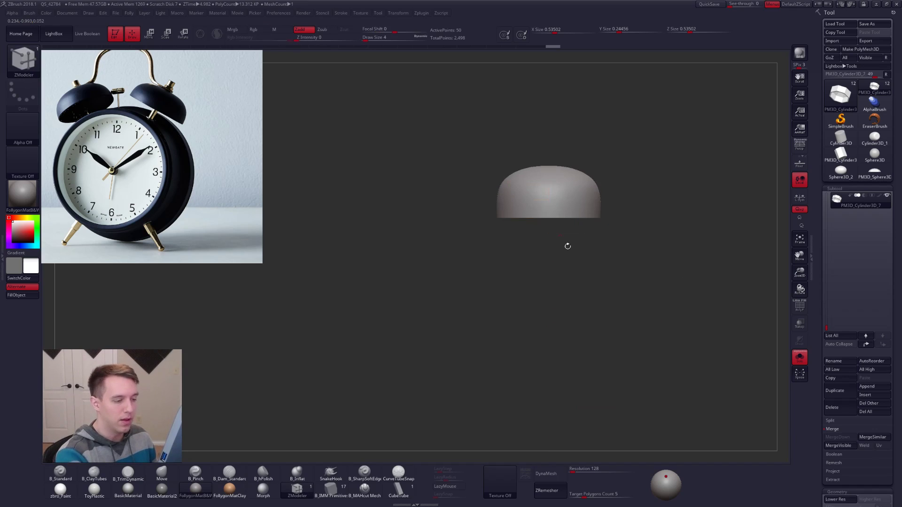
Bring the shaft back into view with the dome and thin it to about 0.059 across
mouse_move(577, 274)
right_mouse_down("ctrl")
mouse_move(529, 296)
mouse_move(584, 335)
right_mouse_up("ctrl")
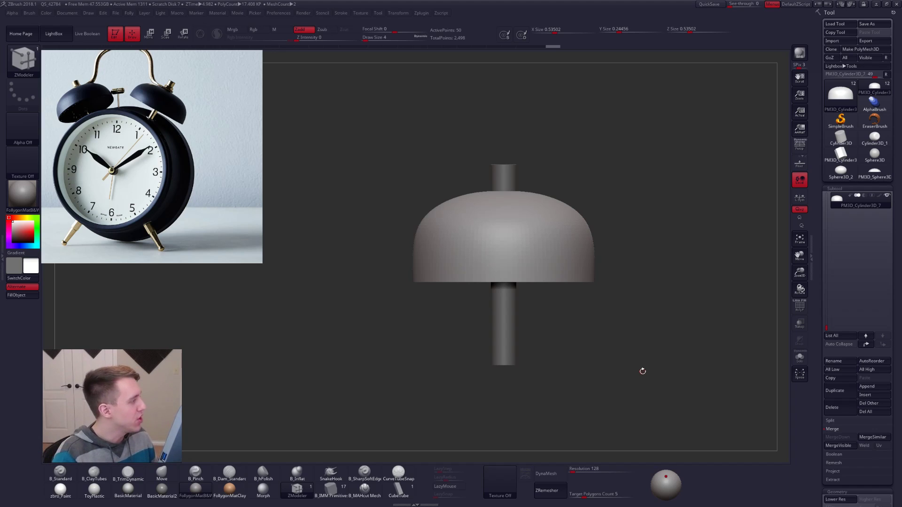
left_click(499, 344)
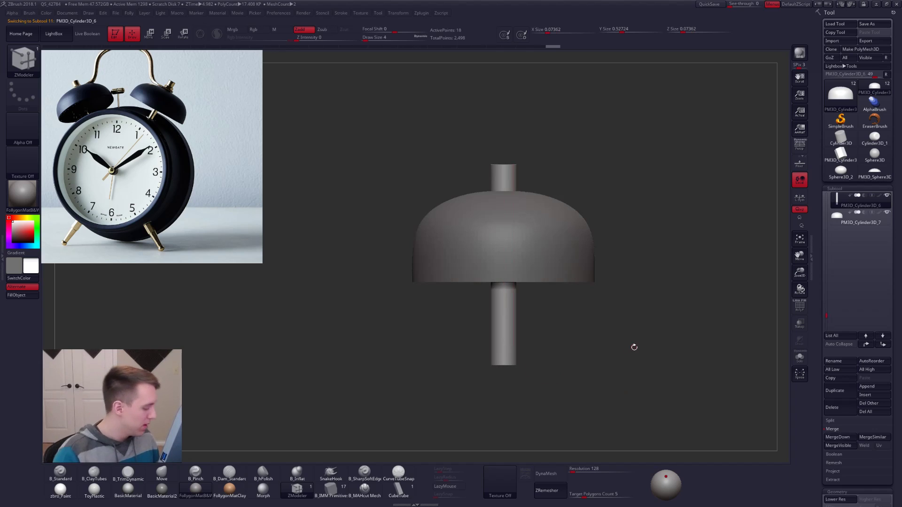
key("e")
left_click_drag(634, 347, 517, 319)
scroll(518, 253, "up", 3)
key("y")
key("shift+d")
key("shift+f")
right_click_drag(517, 320, 556, 317)
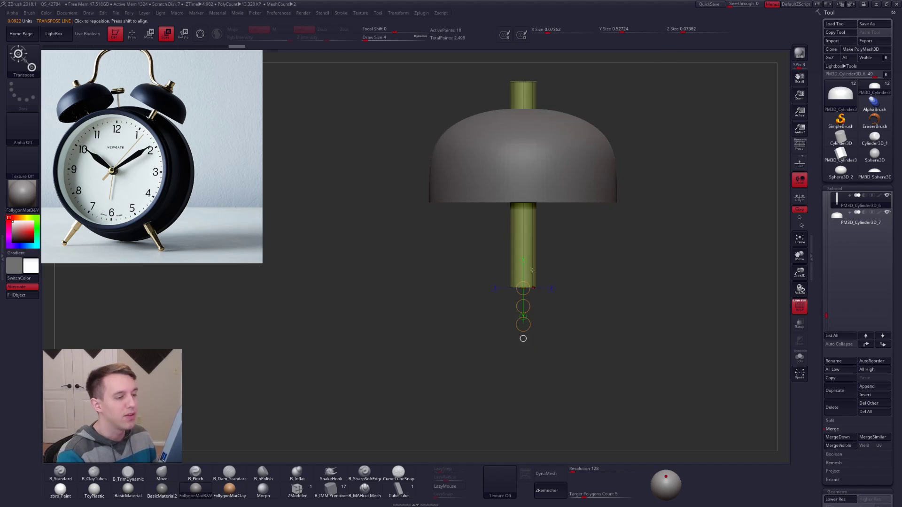
left_click_drag(523, 324, 523, 332)
key("w")
right_click_drag(582, 316, 569, 378, "alt")
key("q")
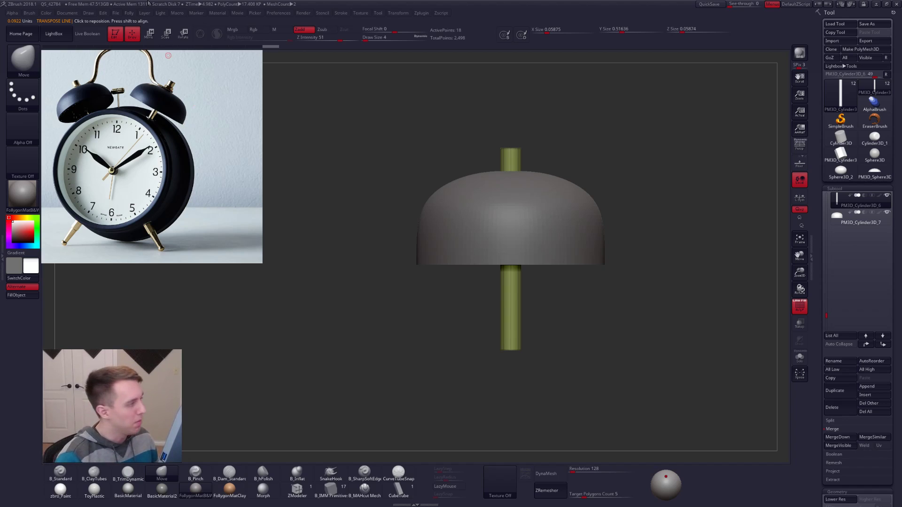
key("shift+f")
left_click_drag(629, 244, 638, 260, "alt")
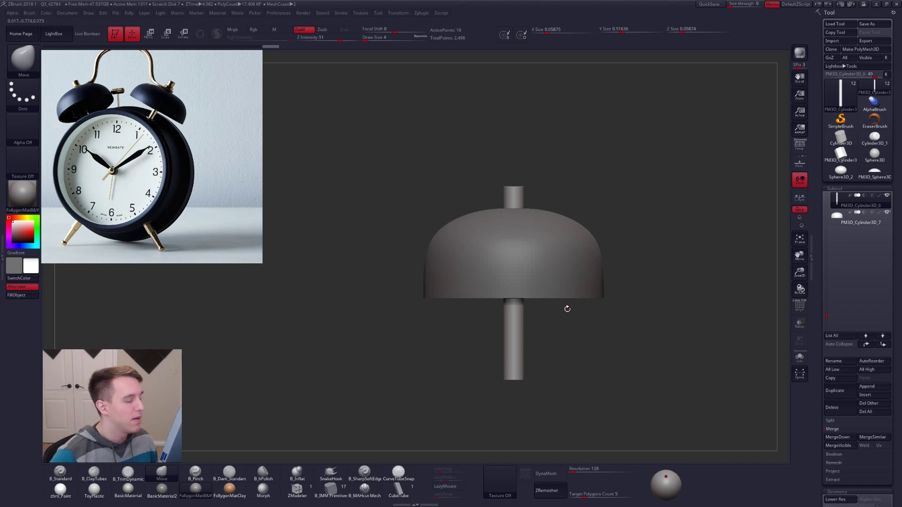
Switch to Chrome and search Google in a new tab for "how many sides does a nut have"
key("alt+Tab")
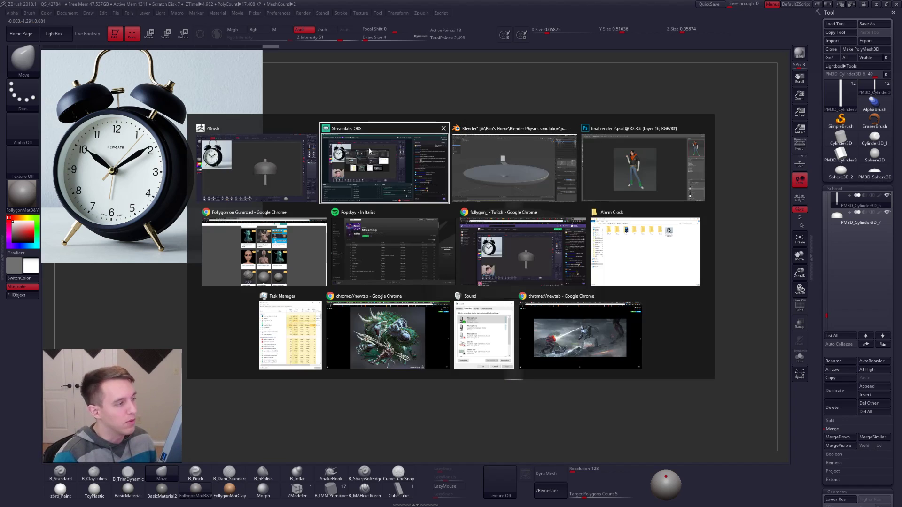
left_click(308, 238)
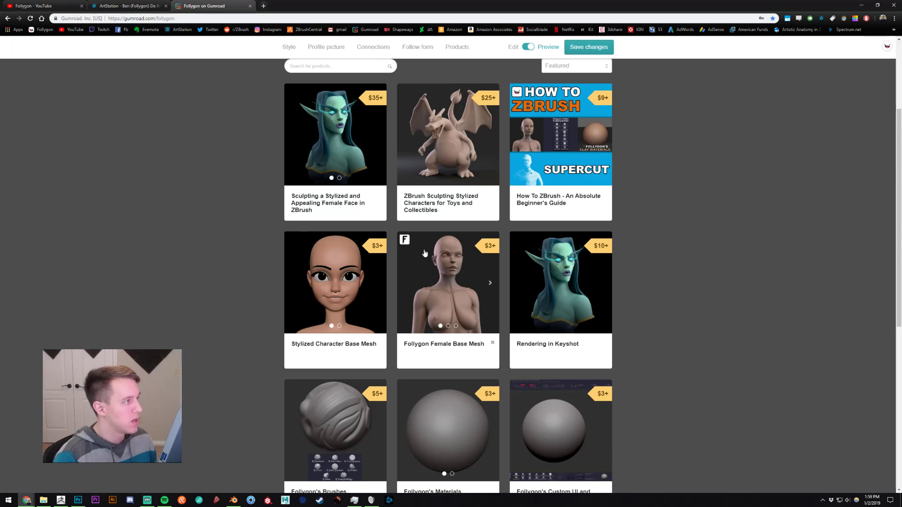
key("ctrl+t")
type("how many ")
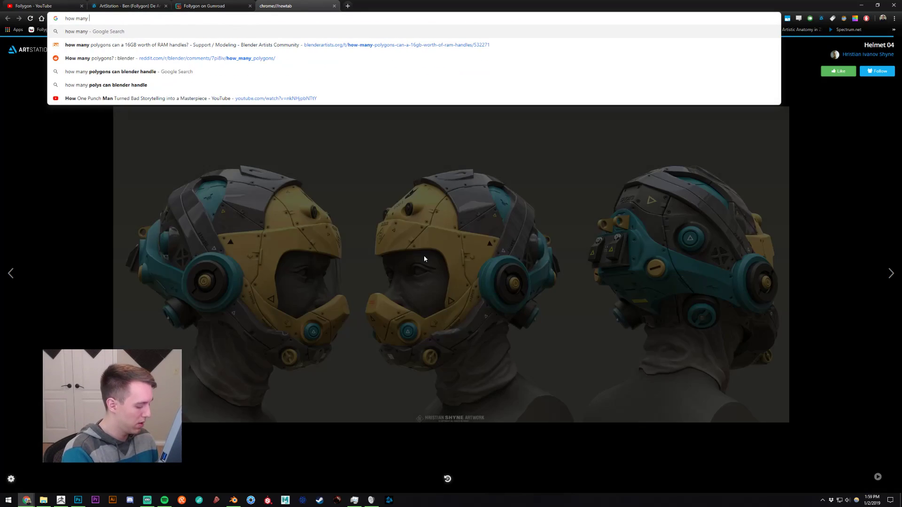
type("sides does a nut have")
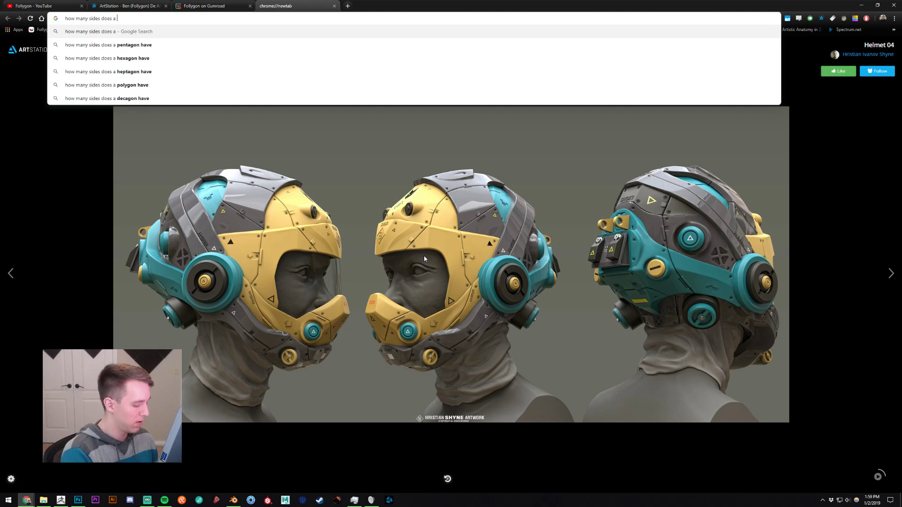
key("Return")
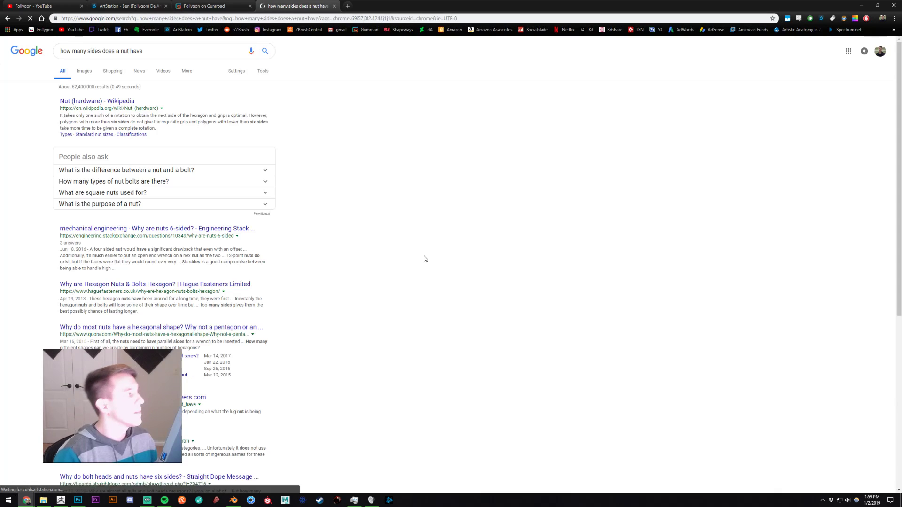
Examine the hex nut shape in several image results, including the final3 nut model, and close the search tab
left_click(84, 71)
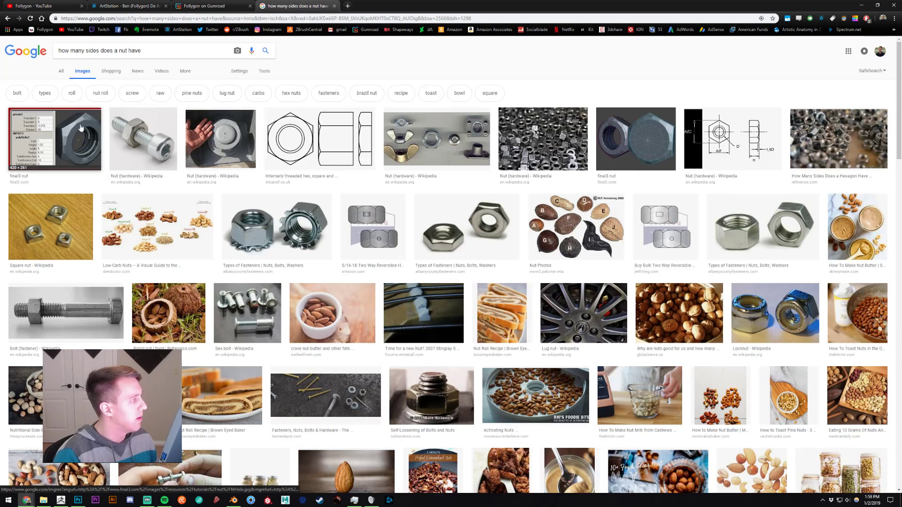
left_click(76, 132)
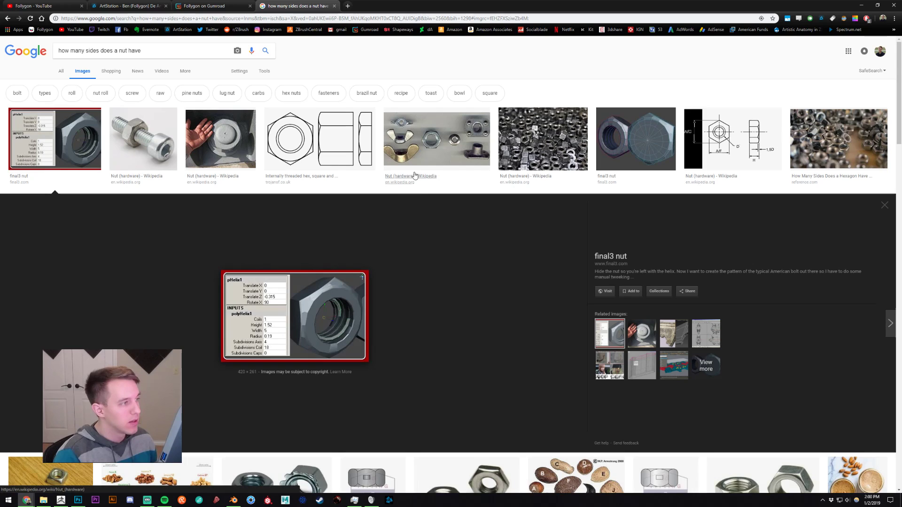
left_click(436, 141)
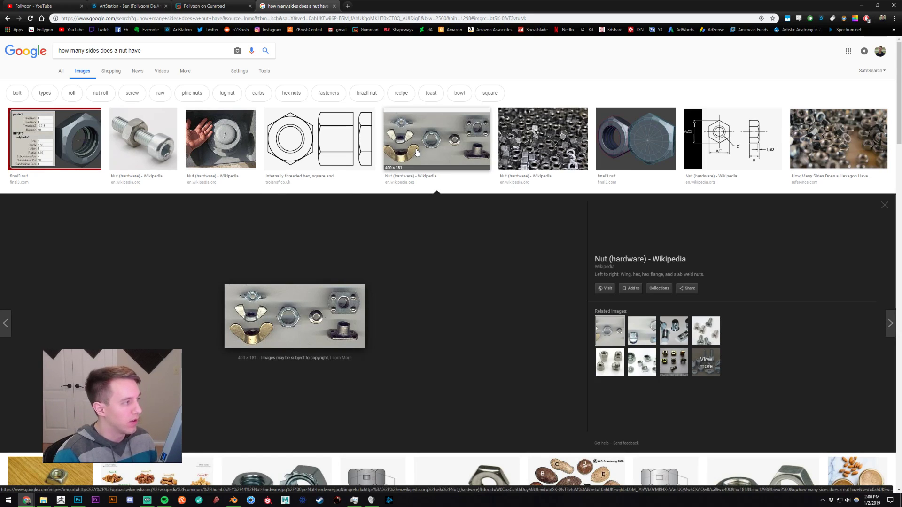
left_click(310, 138)
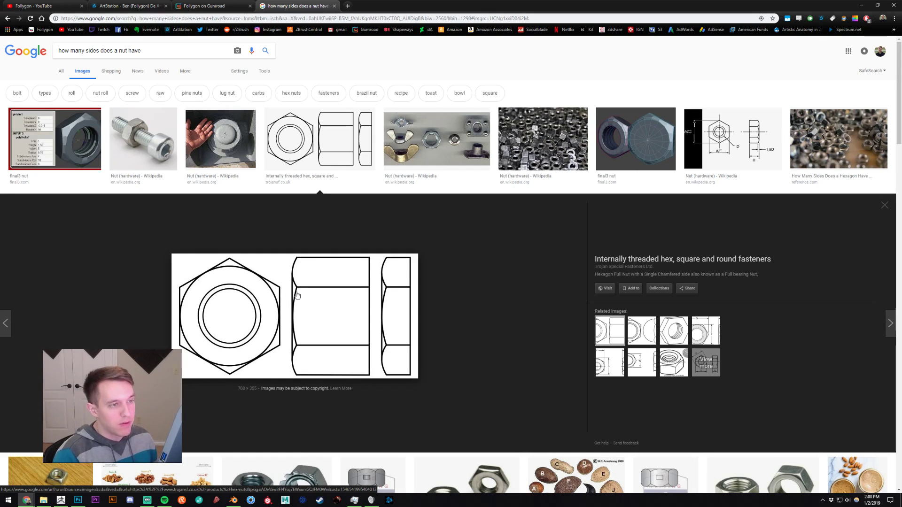
left_click(636, 139)
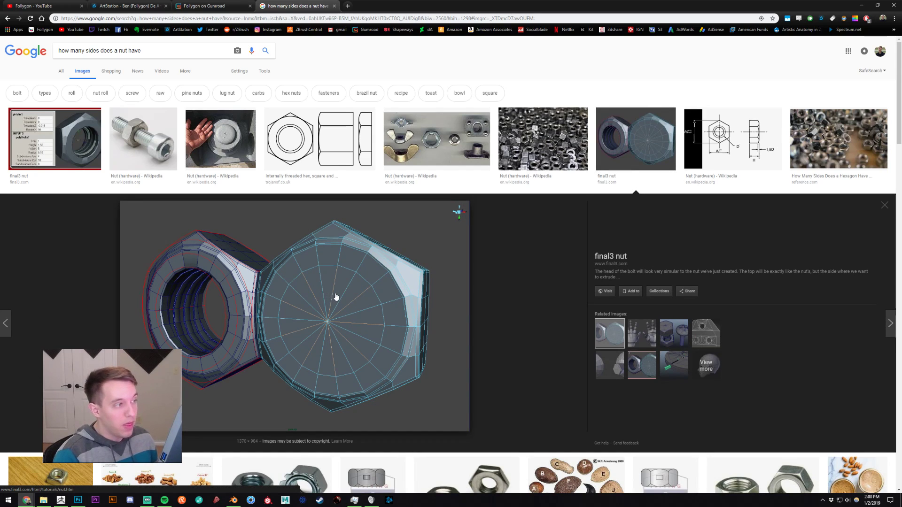
left_click(627, 150)
key("ctrl+w")
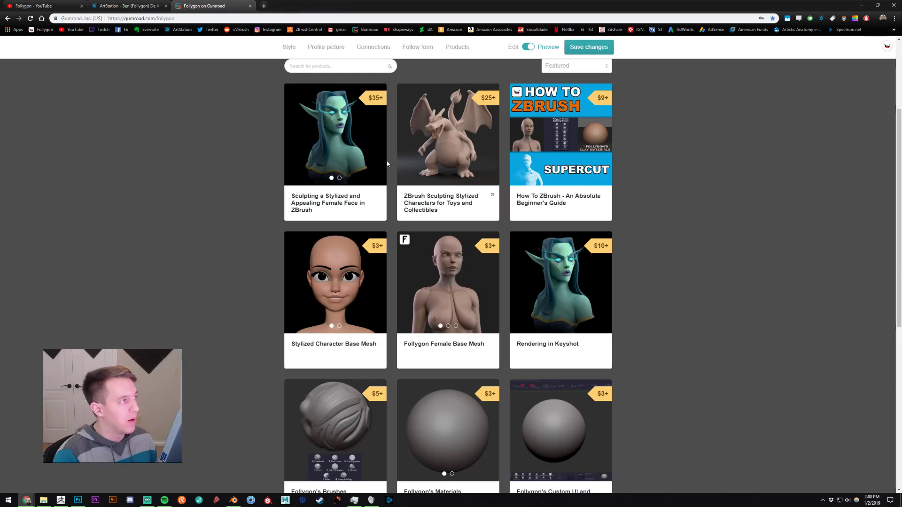
Switch back to ZBrush, duplicate the subtool with the paired octagonal cylinders, and move the copy to the end of the subtool list
left_click(61, 500)
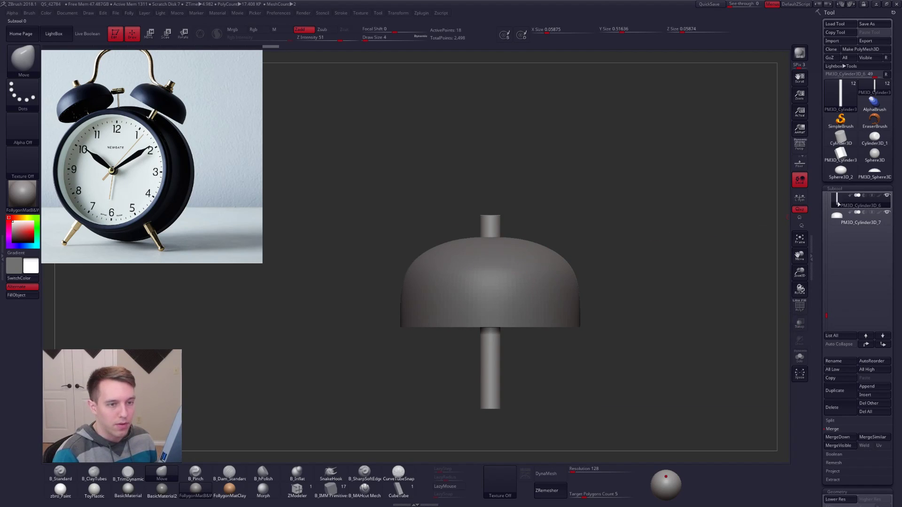
left_click_drag(825, 314, 824, 252)
mouse_move(837, 240)
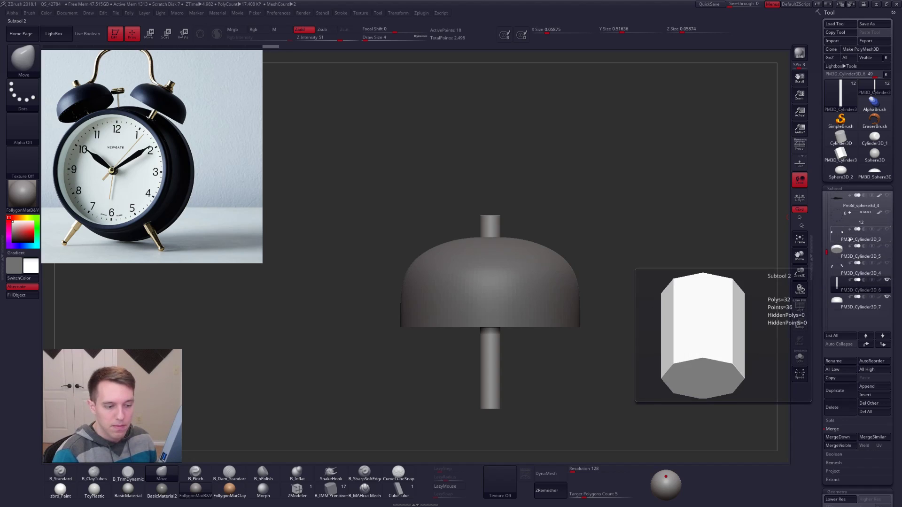
left_click(844, 239)
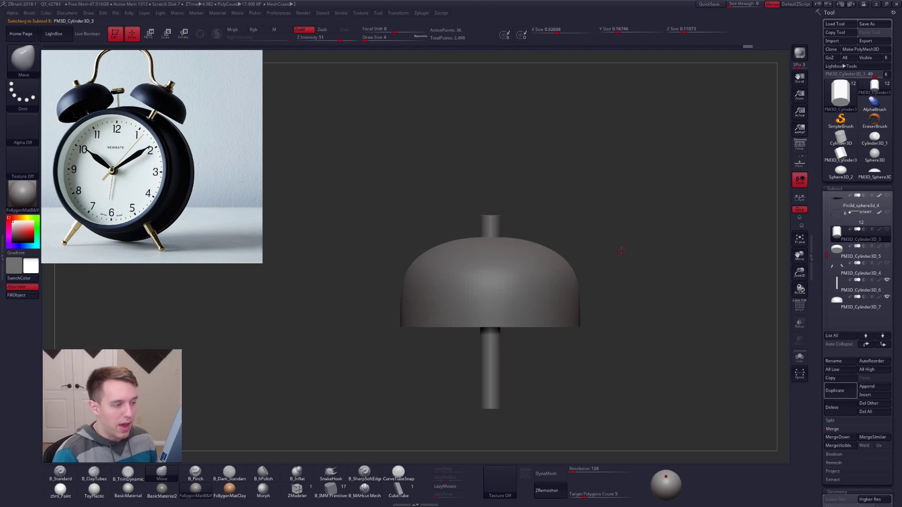
left_click_drag(534, 256, 515, 173, "alt")
left_click_drag(505, 217, 530, 235)
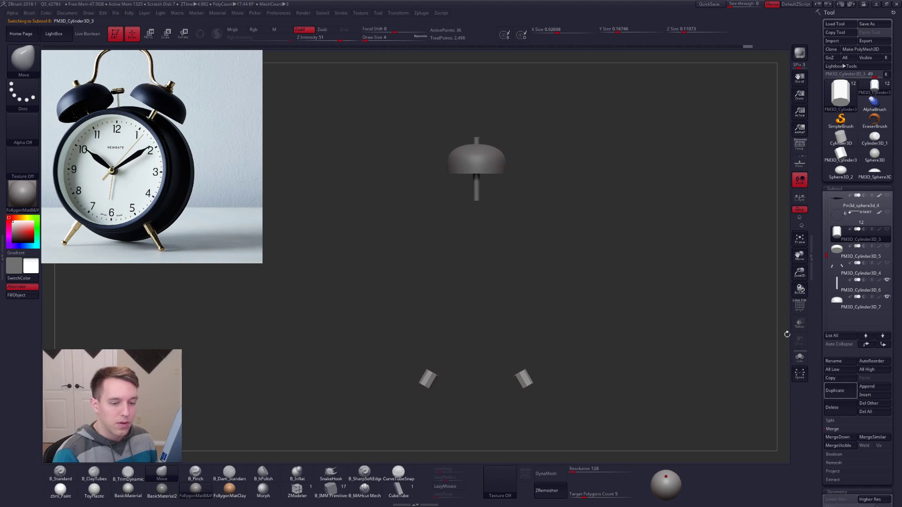
left_click(836, 390)
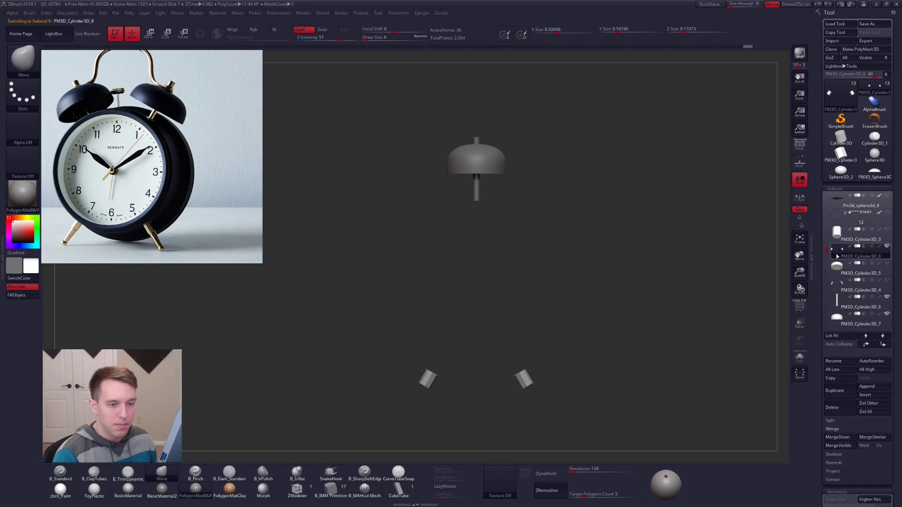
left_click(885, 346)
left_click(885, 346)
left_click(885, 346)
left_click(885, 346)
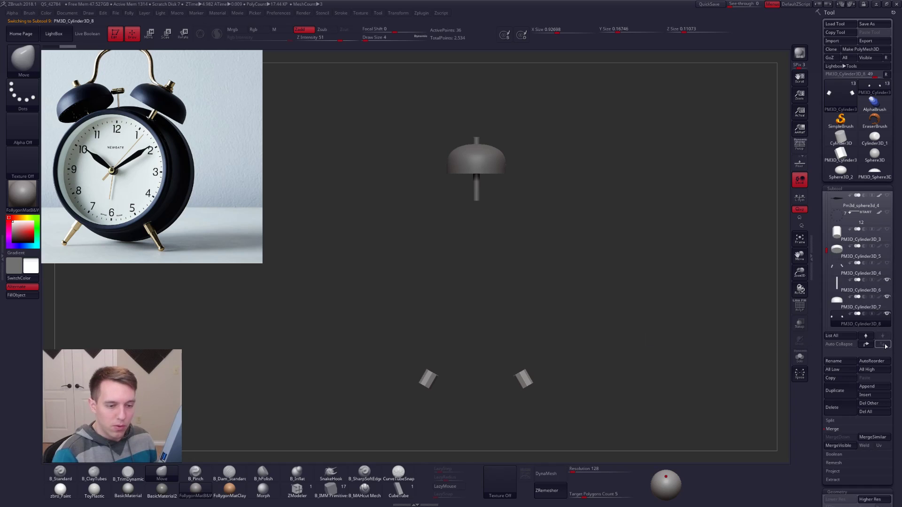
Reduce the duplicated pair to a single octagonal cylinder by deleting the other one, and place it above the bell
left_click_drag(513, 370, 571, 371, "alt")
key("r")
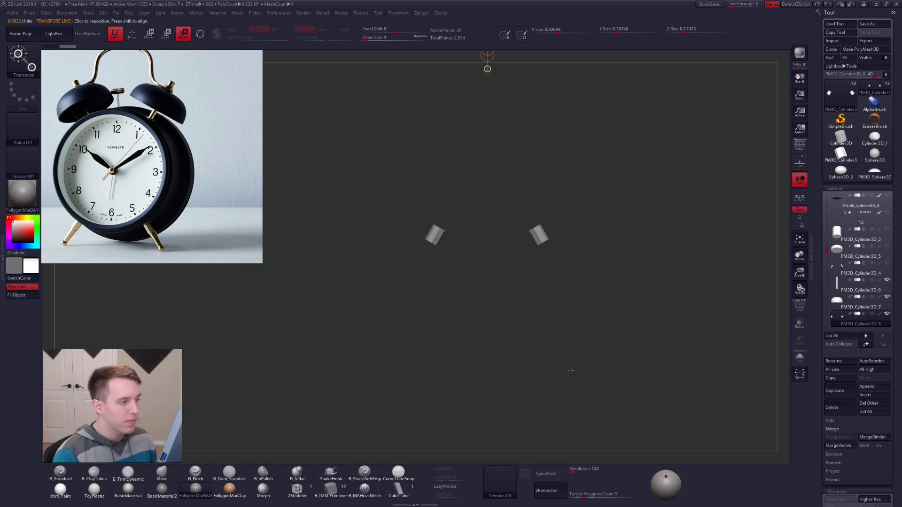
key("q")
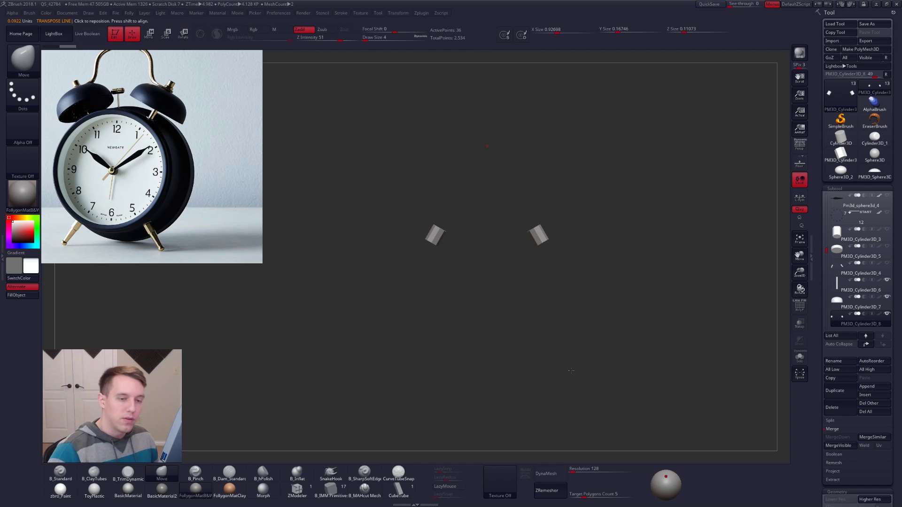
mouse_move(520, 213)
left_mouse_down("ctrl+shift")
mouse_move(543, 277)
mouse_move(495, 123)
mouse_move(519, 267)
mouse_move(512, 252)
mouse_move(511, 302)
mouse_move(506, 129)
left_mouse_up("ctrl+shift")
key("space")
key("w")
mouse_move(511, 197)
left_mouse_down("alt")
mouse_move(513, 309)
mouse_move(574, 316)
left_mouse_up("alt")
key("q")
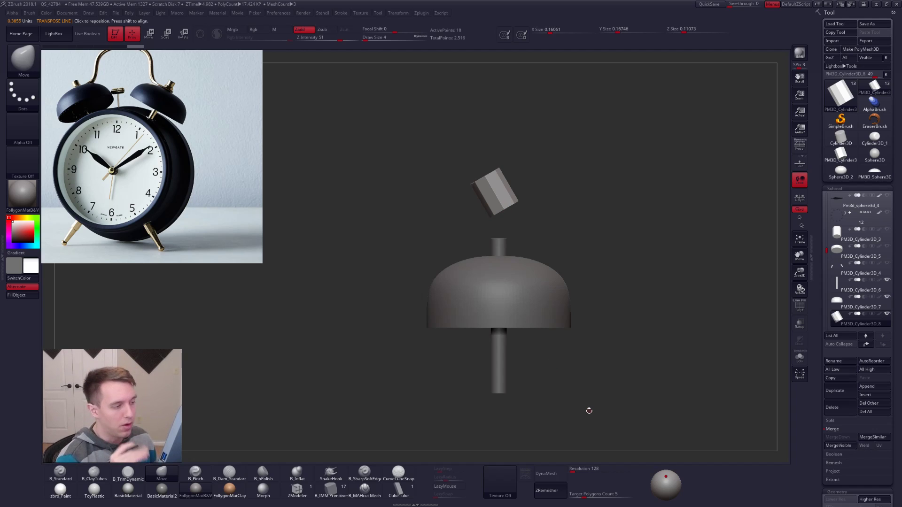
Isolate the tilted octagonal cylinder and rotate it until it stands upright
key("alt+s")
left_click_drag(510, 213, 516, 311, "alt")
key("r")
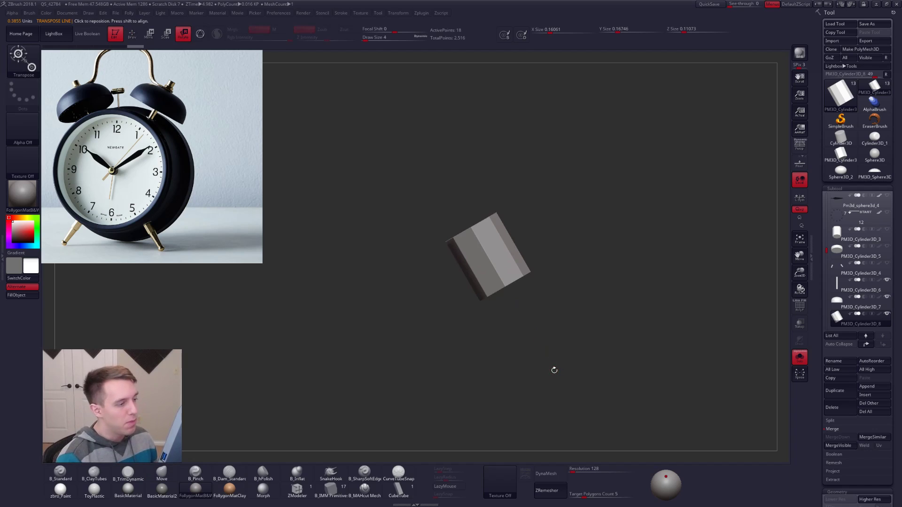
left_click_drag(483, 256, 652, 255)
left_click_drag(517, 299, 537, 314)
left_click(455, 219)
left_click_drag(631, 425, 652, 444)
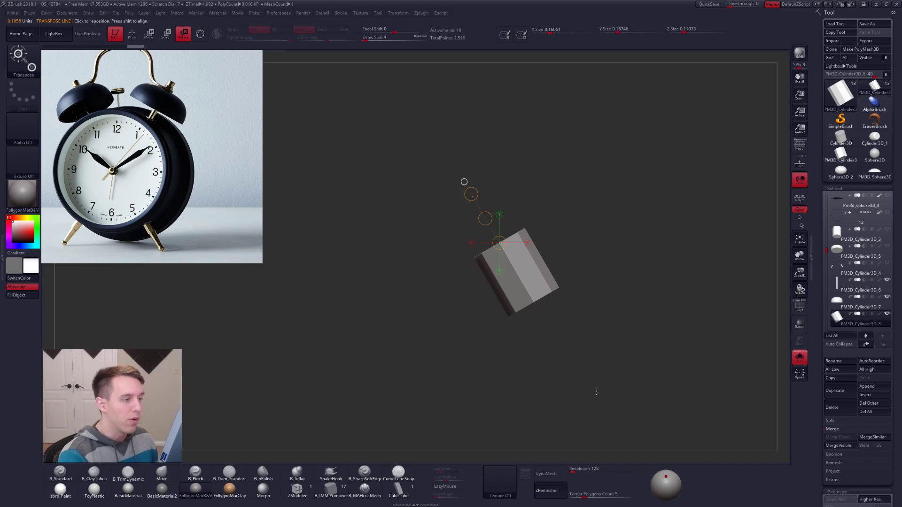
mouse_move(472, 194)
left_mouse_down()
mouse_move(500, 188)
mouse_move(467, 154)
left_mouse_up()
mouse_move(513, 259)
left_mouse_down()
mouse_move(599, 259)
mouse_move(584, 261)
left_mouse_up()
left_click_drag(583, 301, 577, 263)
left_click(497, 292)
left_click_drag(540, 325, 493, 349, "shift")
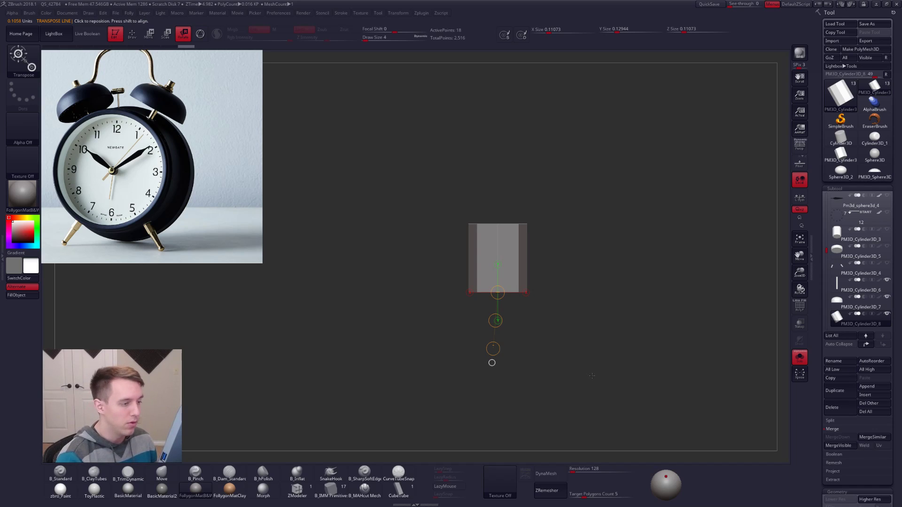
Center the upright octagonal cylinder over the bell's shaft, ghosting the other parts for alignment
mouse_move(581, 440)
left_mouse_down("alt")
mouse_move(552, 419)
mouse_move(595, 434)
left_mouse_up("alt")
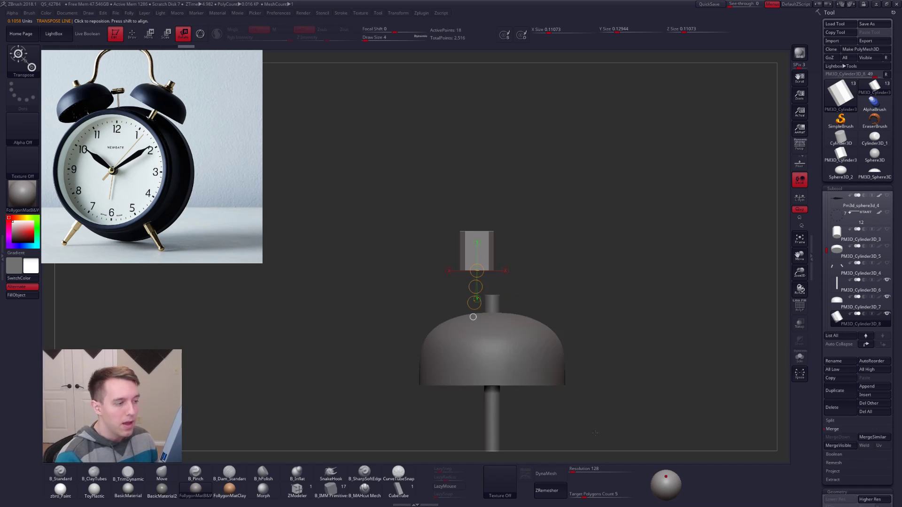
key("w")
left_click_drag(488, 270, 489, 346, "shift")
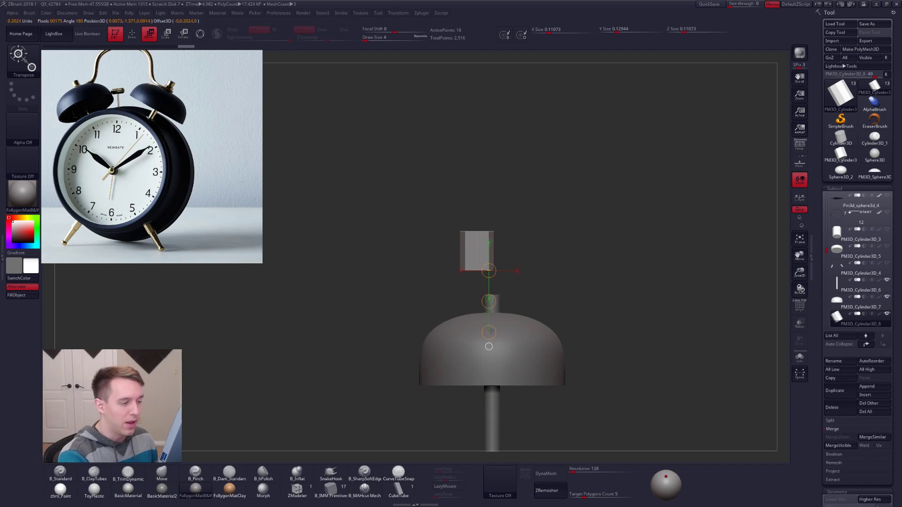
left_click(799, 323)
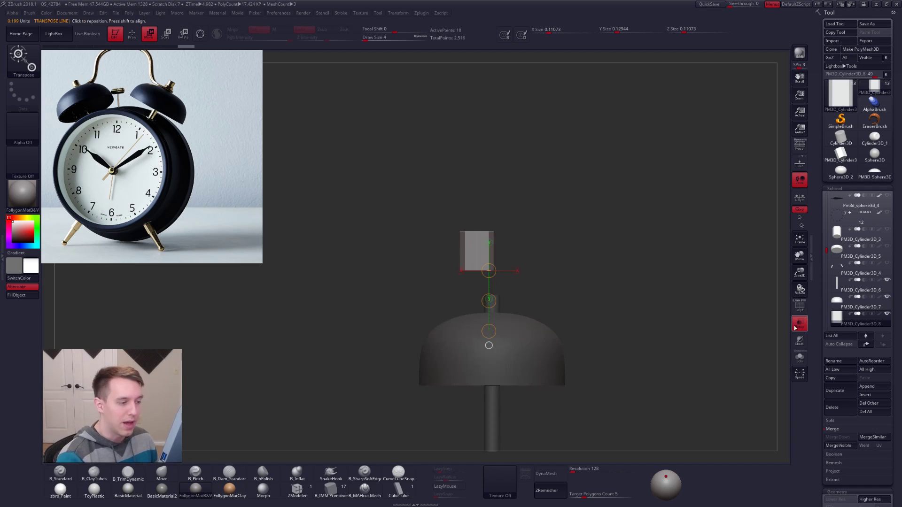
mouse_move(465, 247)
left_mouse_down("shift")
mouse_move(465, 306)
mouse_move(495, 276)
left_mouse_up("shift")
right_click_drag(495, 276, 521, 212, "shift")
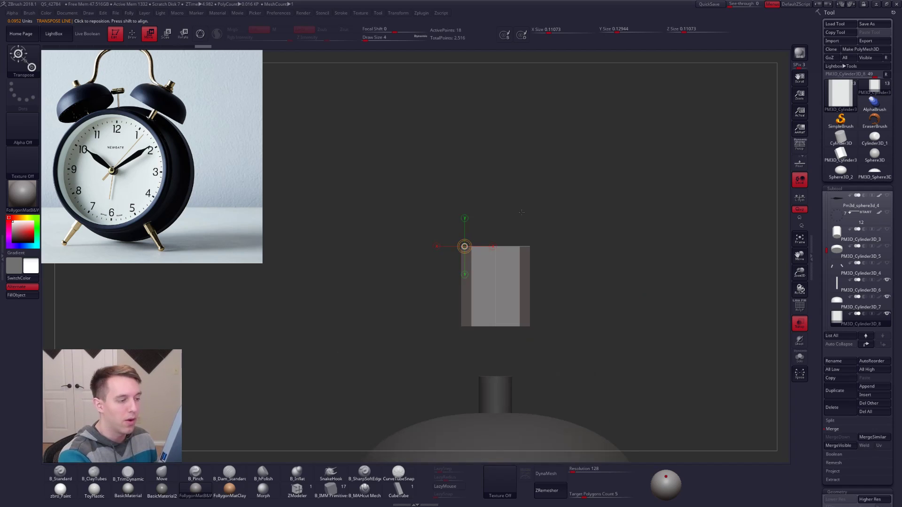
key("q")
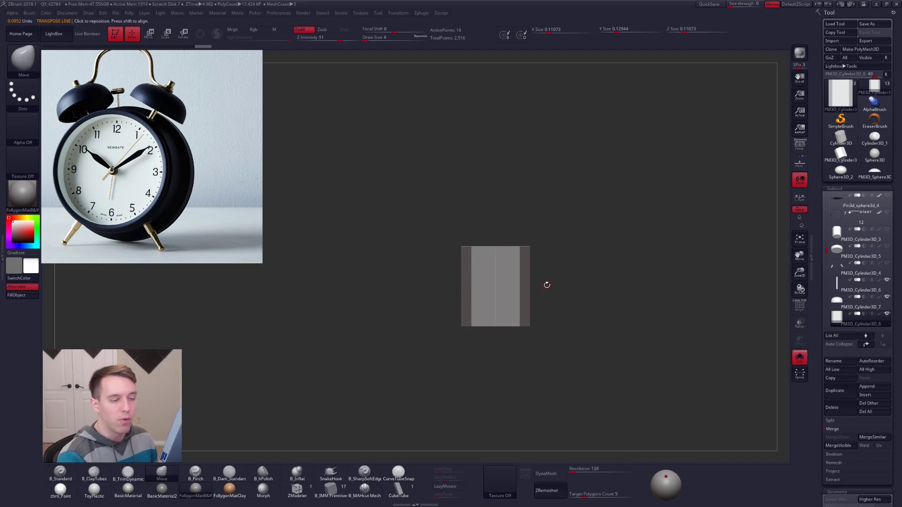
Create a new InsertMesh brush from the octagonal cylinder seen end-on and delete the source cylinder's subtool
right_click_drag(544, 282, 543, 378, "shift")
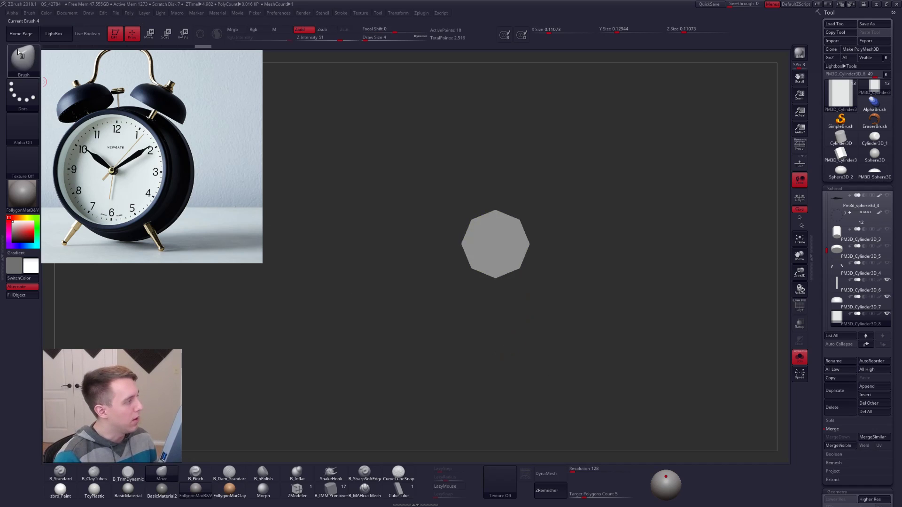
left_click(18, 49)
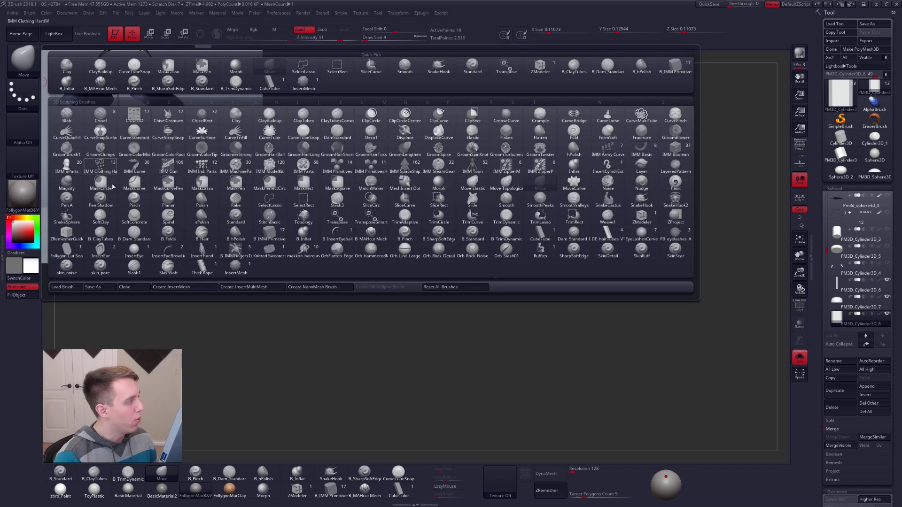
left_click(188, 288)
left_click(404, 161)
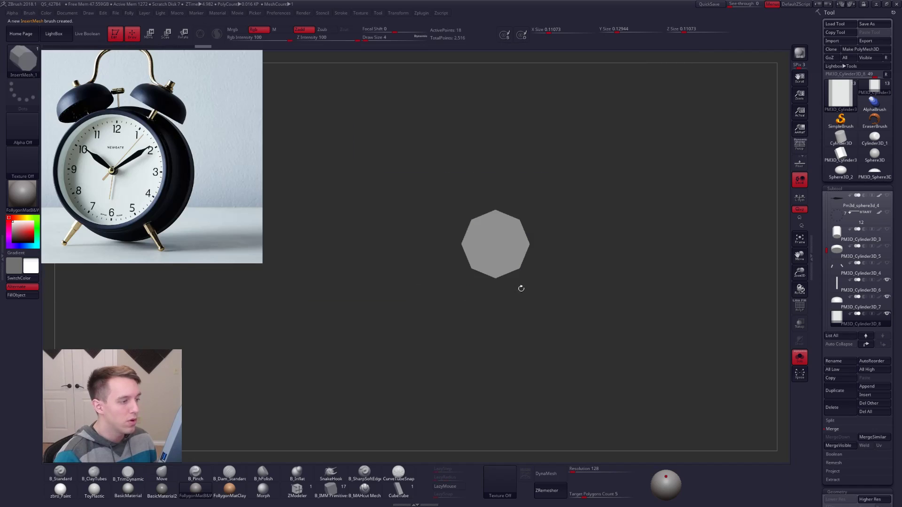
left_click(832, 407)
left_click(777, 421)
Duplicate the bell's shaft and insert the octagonal cylinder at the center of the copy's upper end, with polyframes shown
left_click_drag(495, 246, 501, 254)
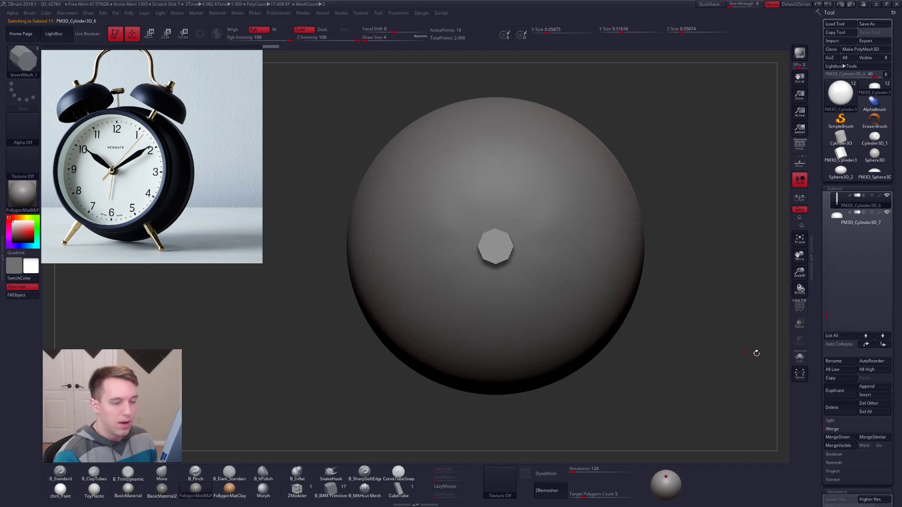
left_click(800, 357)
key("f")
key("shift+f")
left_click_drag(476, 278, 496, 306, "alt")
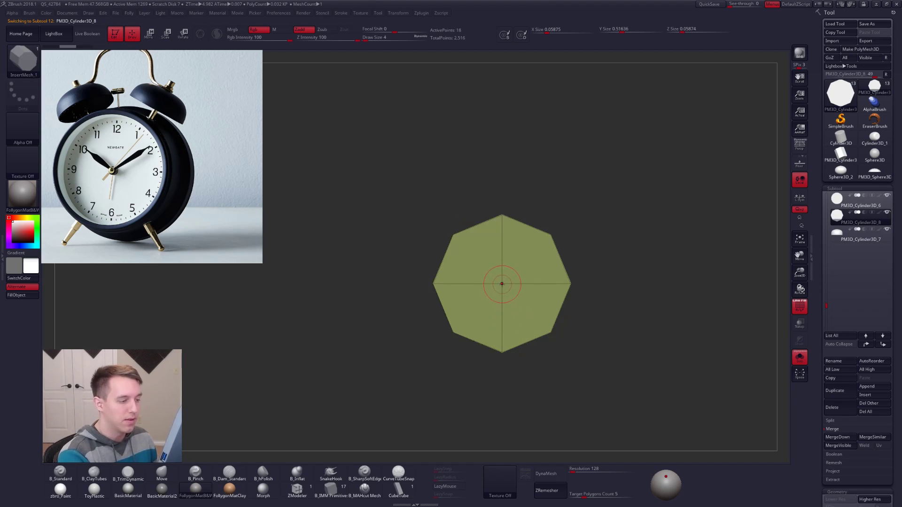
left_click_drag(502, 283, 540, 240)
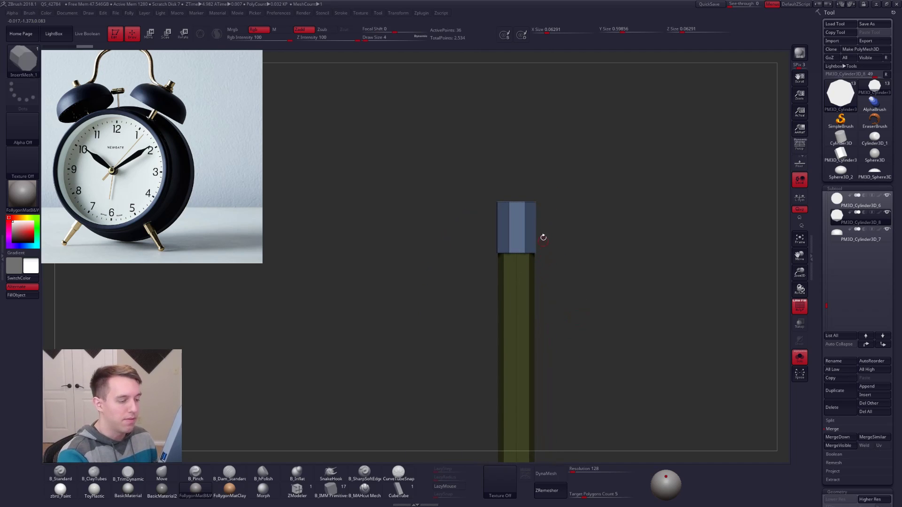
Isolate the inserted octagonal piece and delete the shaft copy it was placed on
key("alt+s")
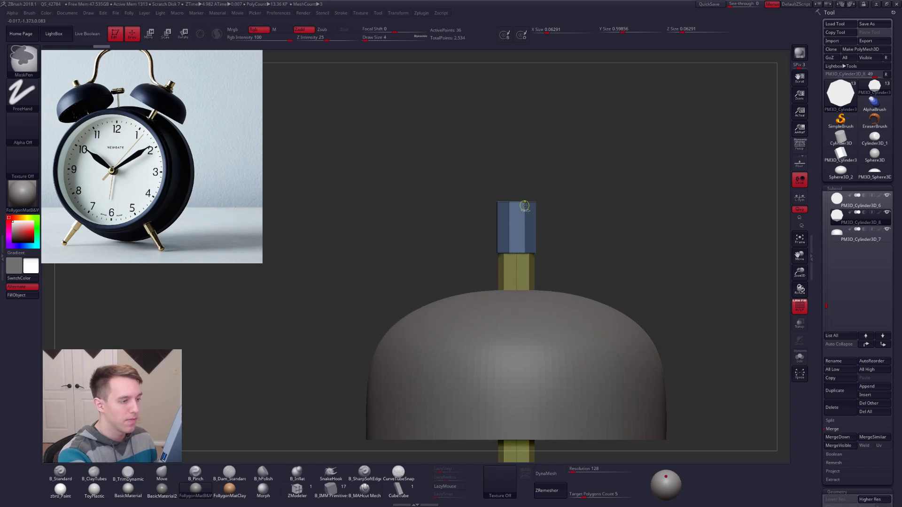
key("alt+s")
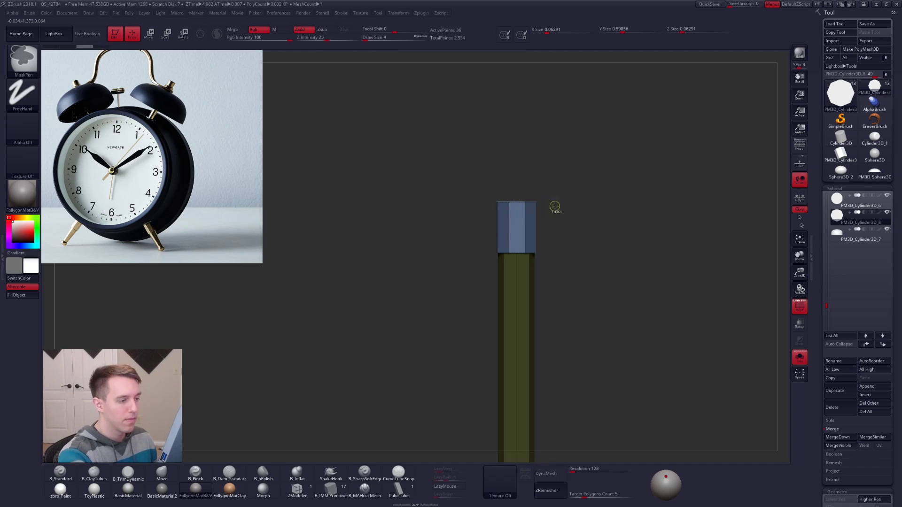
left_click(523, 205, "ctrl+shift")
key("space")
left_click(565, 214)
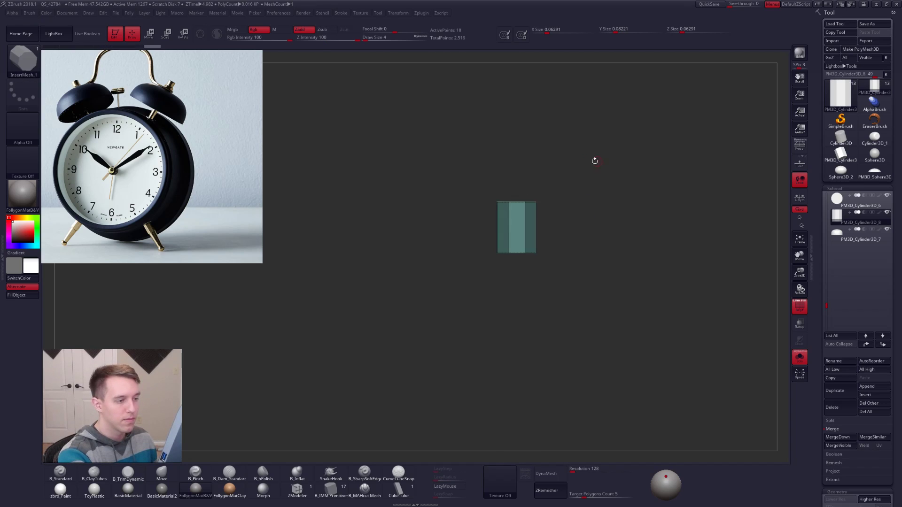
Fit the octagonal piece around the shaft just above the dome as a nut about 0.074 wide and 0.025 high
key("w")
left_click_drag(520, 216, 525, 207)
key("alt+s")
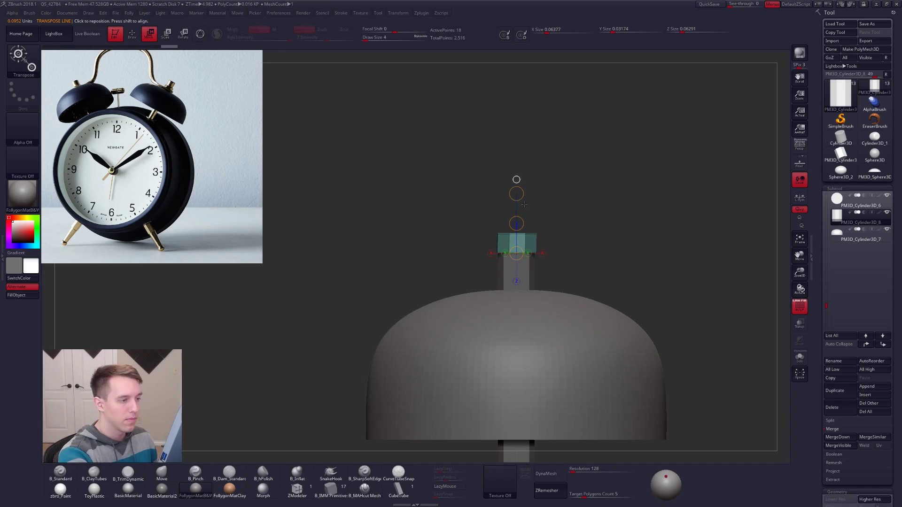
left_click(516, 181)
left_click_drag(516, 215, 517, 243)
key("w")
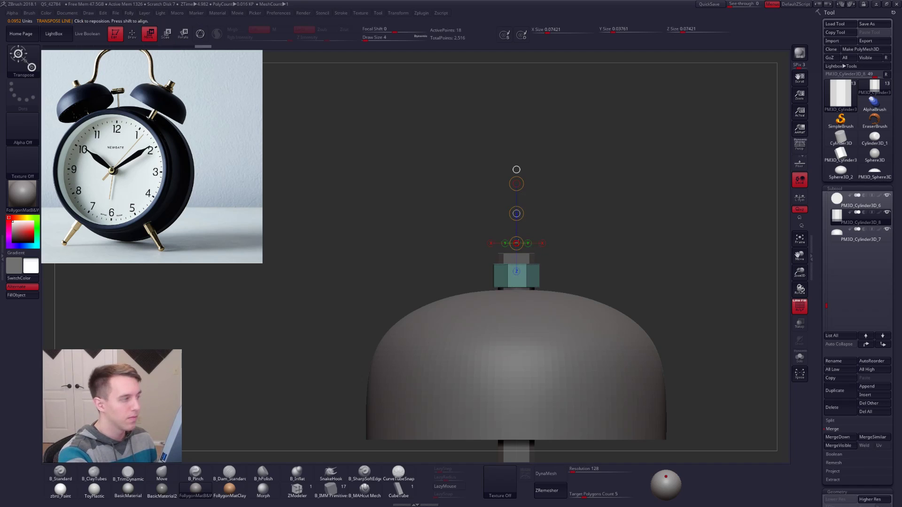
left_click_drag(526, 288, 526, 225)
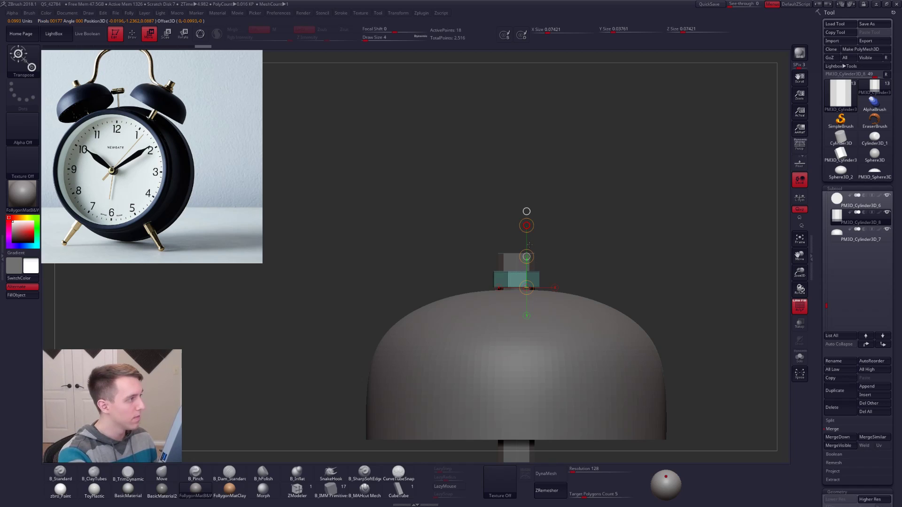
left_click_drag(530, 246, 530, 245)
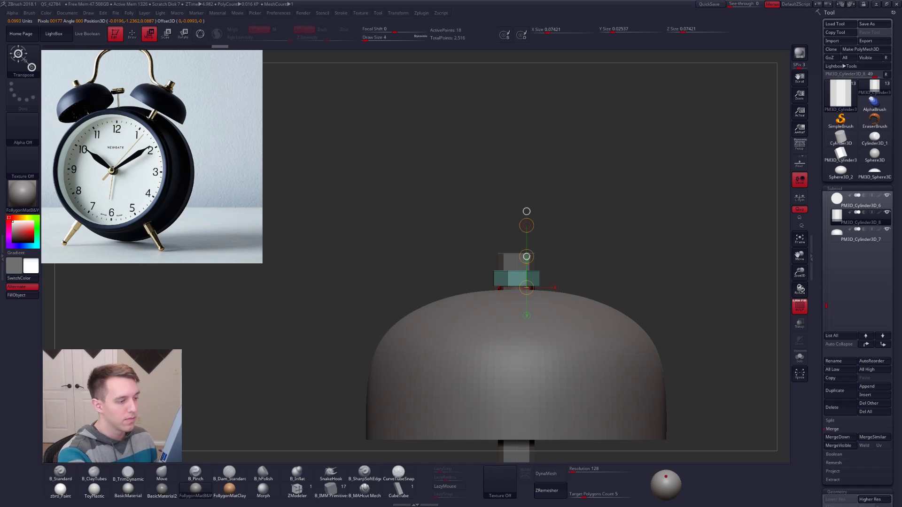
Toggle the smoothed subdivision preview on the bell's dome and make the nut the active subtool again
right_click_drag(528, 261, 521, 376, "ctrl")
key("q")
left_click(521, 378, "alt")
key("d")
left_click(530, 284, "alt")
Inset all the polygons of the nut's upper octagonal face with ZModeler, leaving a thin border along the rim
right_click_drag(531, 283, 631, 400, "alt")
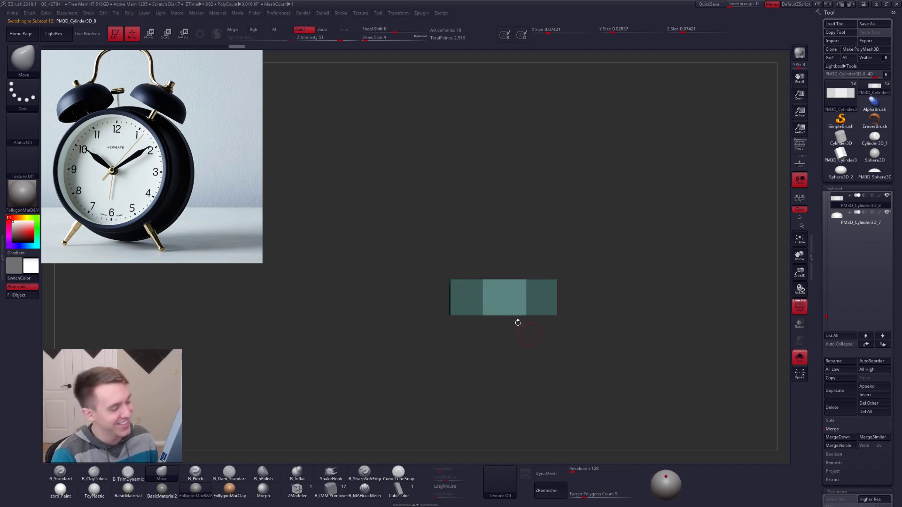
left_click_drag(491, 289, 536, 285)
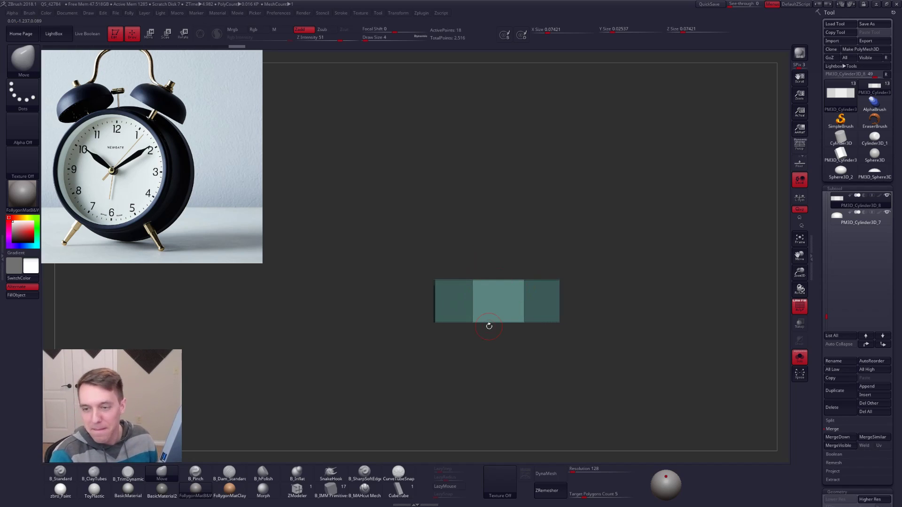
left_click_drag(500, 289, 528, 305)
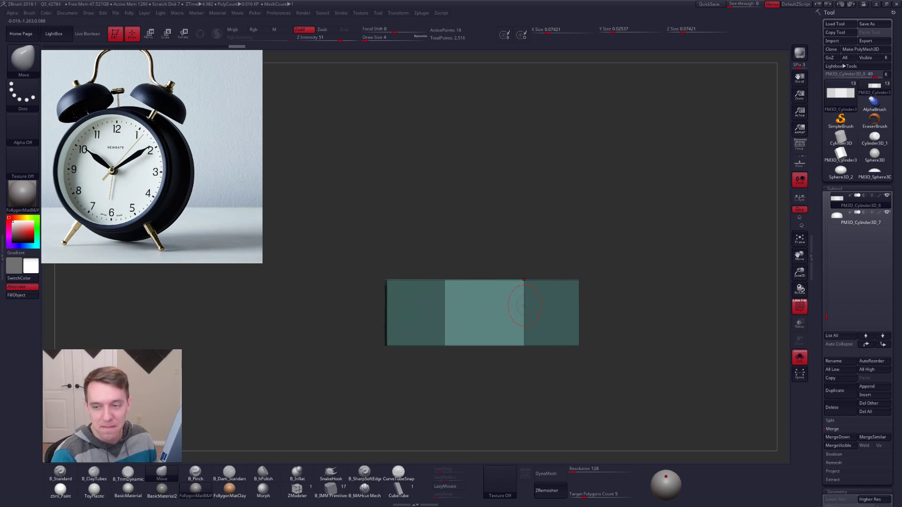
right_click_drag(517, 303, 514, 328)
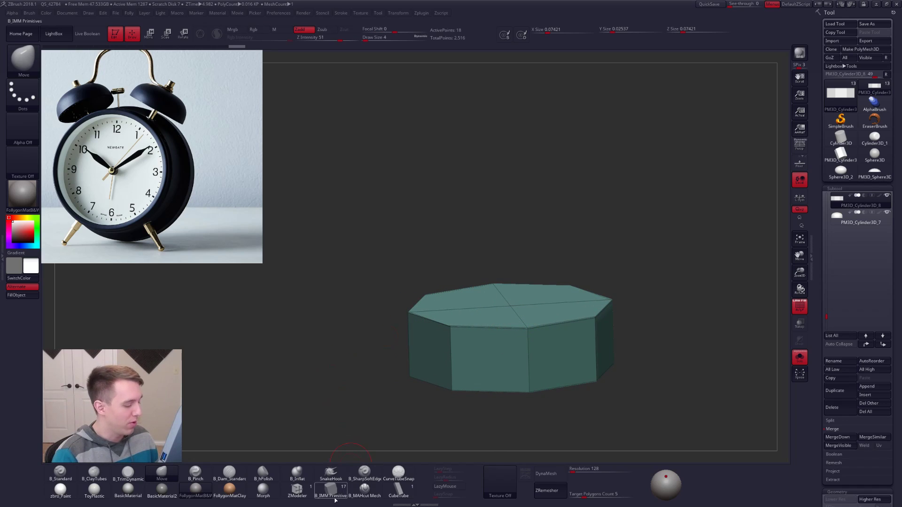
left_click(304, 493)
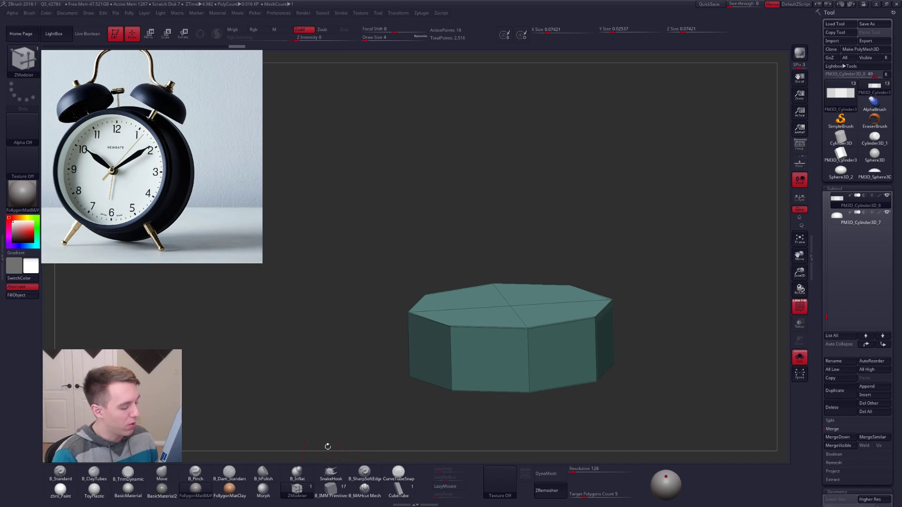
mouse_move(359, 403)
left_mouse_down()
mouse_move(371, 423)
mouse_move(503, 312)
mouse_move(494, 306)
left_mouse_up()
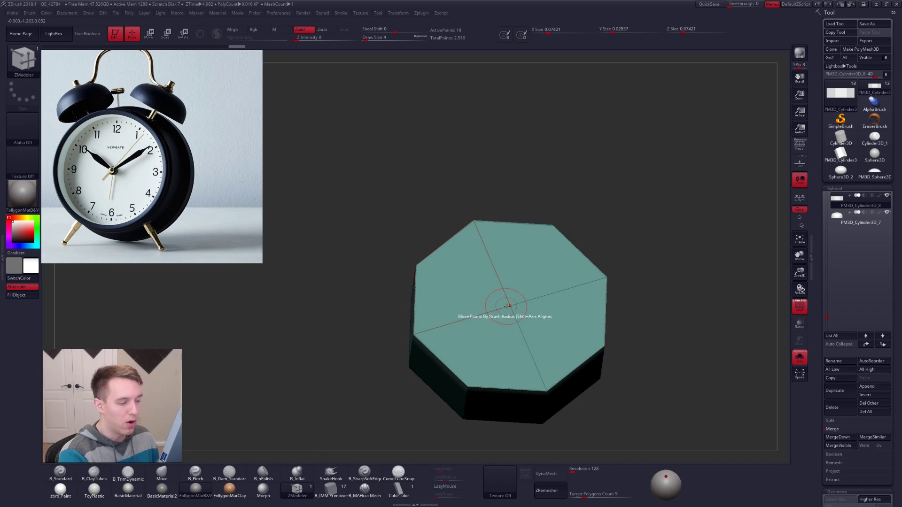
key("space")
left_click(554, 307)
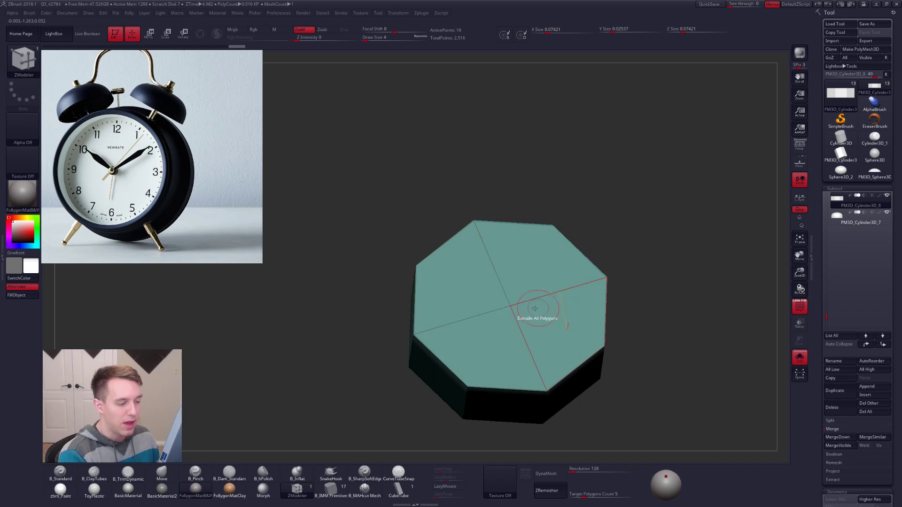
left_click_drag(513, 315, 564, 385)
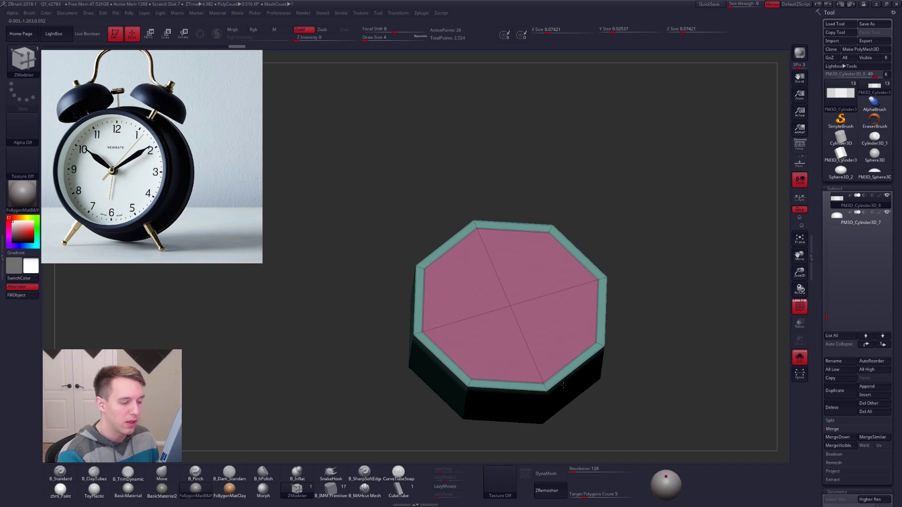
Extrude the inset region of the nut's upper face slightly upward, bringing the nut's height to about 0.027
mouse_move(544, 327)
left_mouse_down("alt")
mouse_move(484, 304)
mouse_move(499, 329)
left_mouse_up("alt")
right_click_drag(533, 347, 537, 323)
key("space")
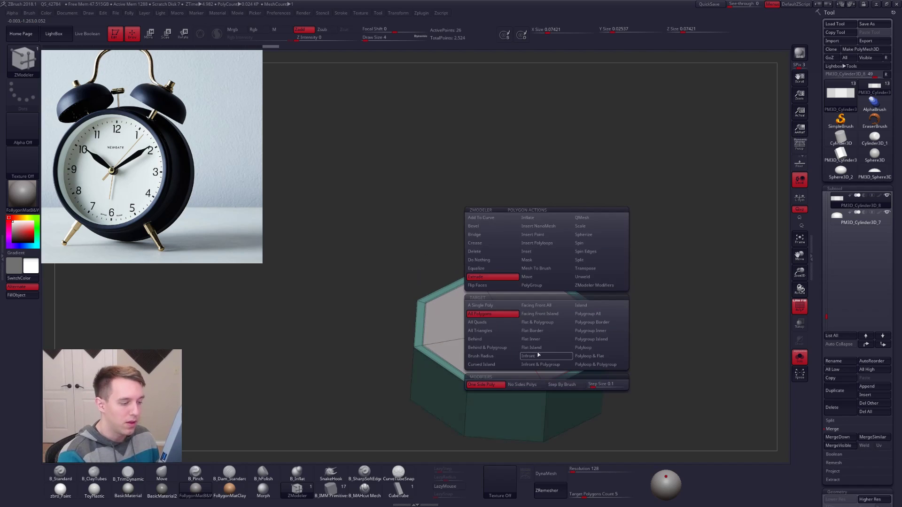
left_click(512, 306)
left_click_drag(543, 342, 550, 335)
mouse_move(543, 371)
right_mouse_down("alt")
mouse_move(551, 305)
mouse_move(562, 323)
mouse_move(579, 290)
right_mouse_up("alt")
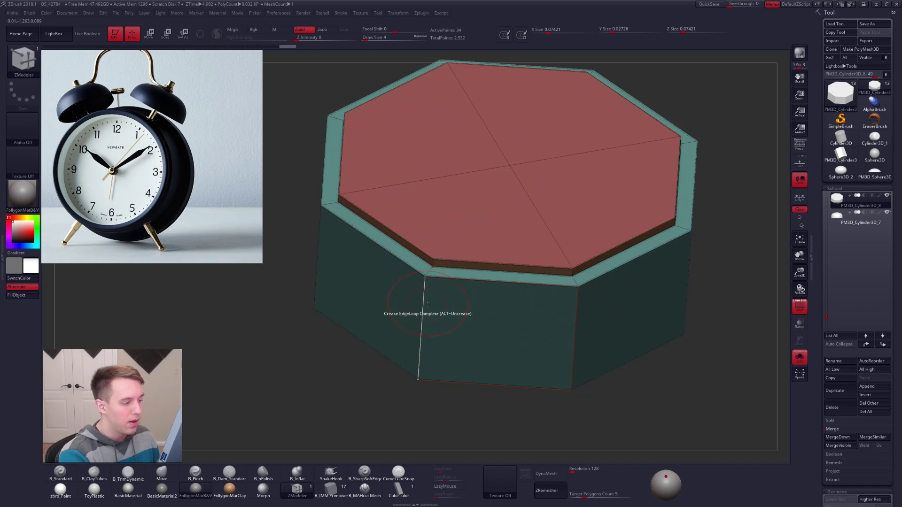
Crease the vertical corner edges around the nut with the single-edge target, checking the smoothed subdivision preview
key("space")
left_click(386, 382)
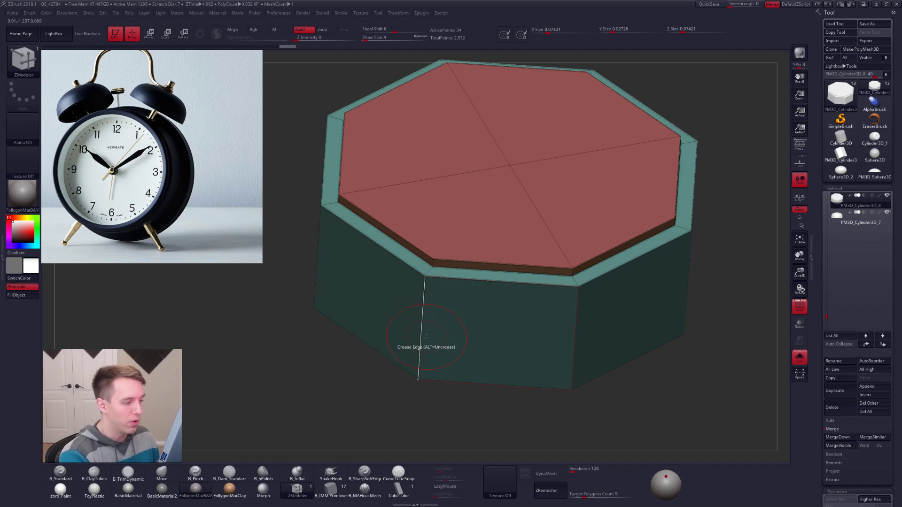
right_click_drag(574, 342, 550, 306)
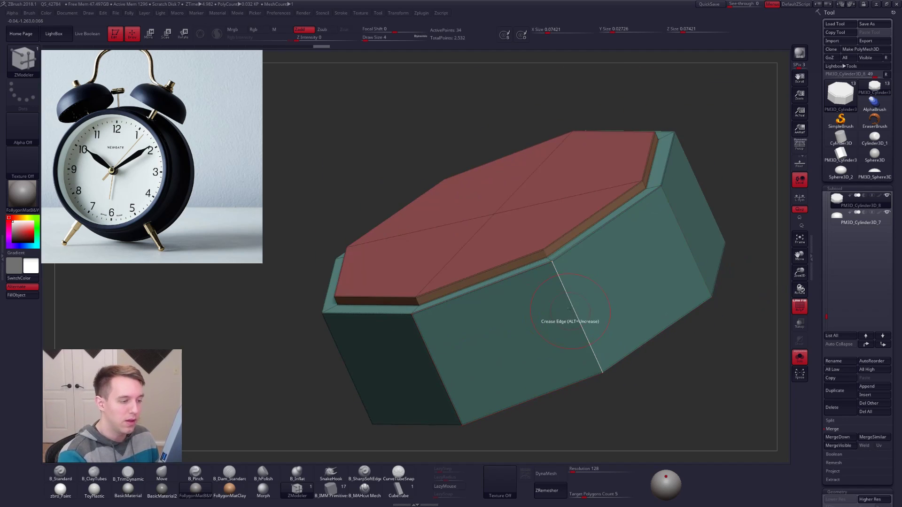
left_click(572, 314)
key("d")
right_click_drag(543, 337, 559, 376)
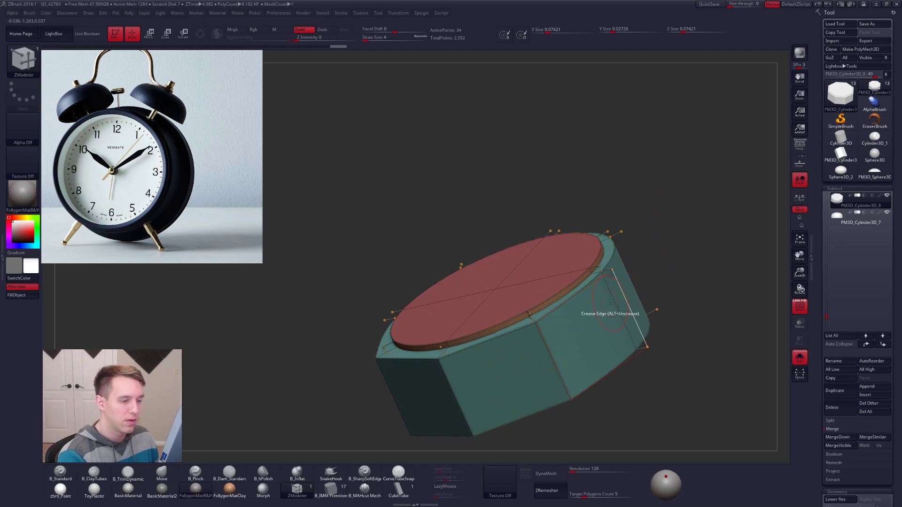
key("shift+d")
right_click_drag(615, 300, 499, 294)
key("shift+f")
key("shift+f")
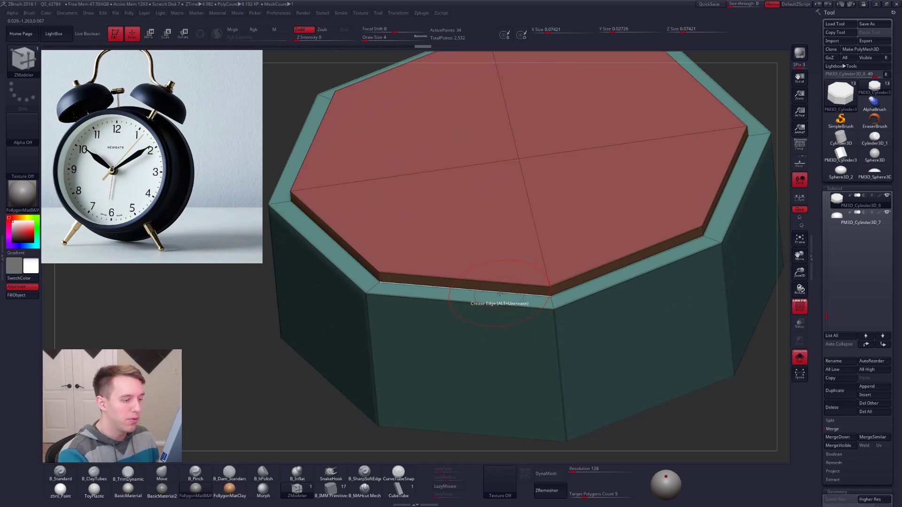
Delete the complete edge loop at the base of the raised upper face to turn the step into a sloped chamfer
key("space")
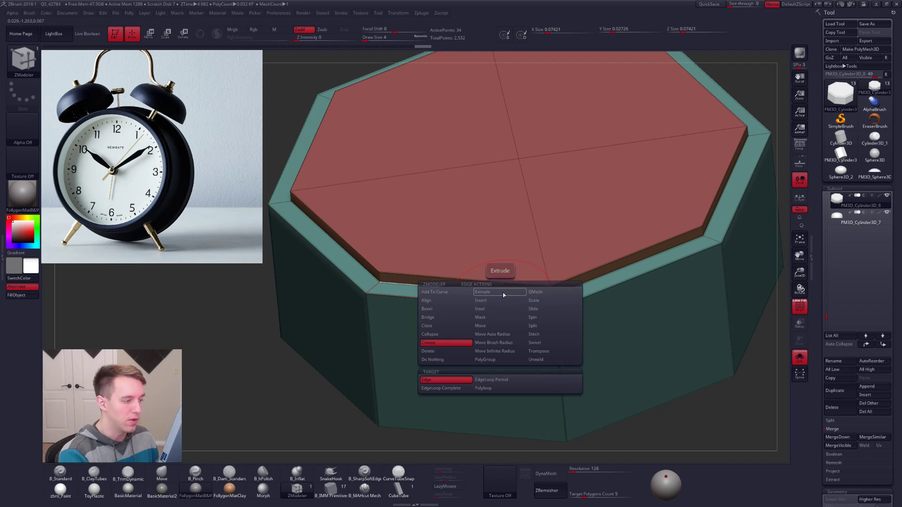
left_click(428, 351)
left_click(446, 380)
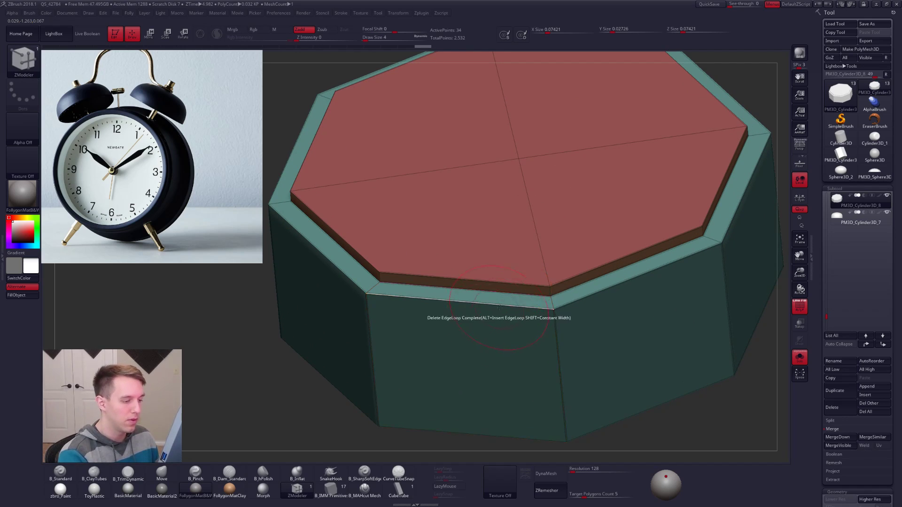
left_click(499, 308)
key("f")
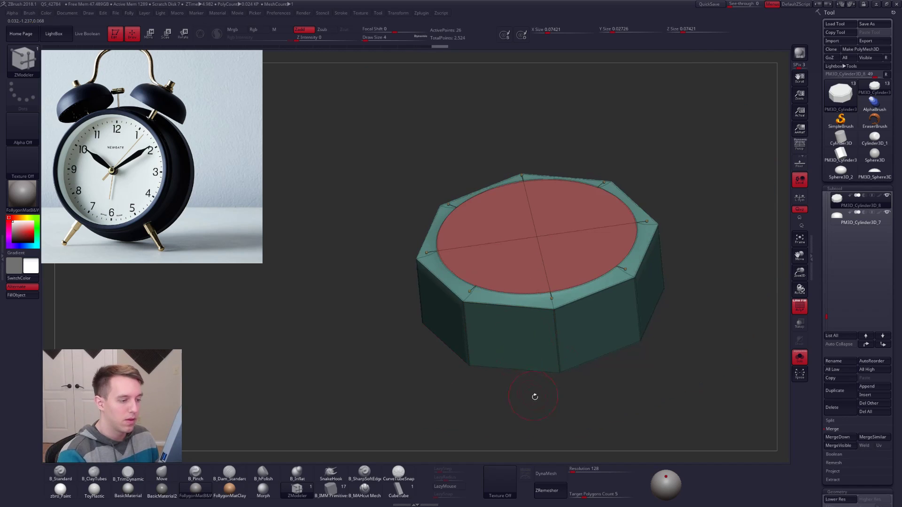
Examine the nut's chamfered profile from the side with polyframes hidden, with and without the smoothed subdivision preview
key("shift+f")
mouse_move(533, 396)
left_mouse_down()
mouse_move(540, 383)
mouse_move(543, 392)
left_mouse_up()
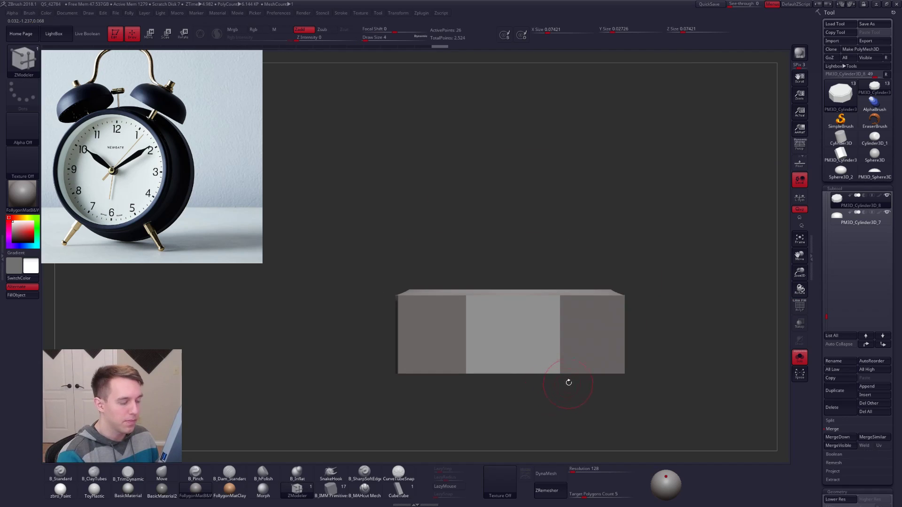
left_click_drag(672, 404, 593, 381)
key("shift+d")
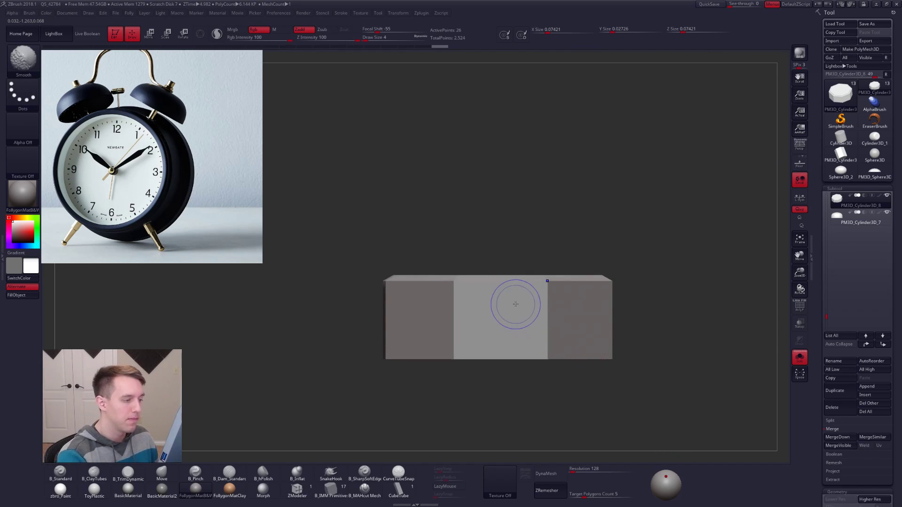
right_click_drag(517, 304, 520, 351)
key("shift+f")
right_click_drag(509, 285, 514, 340, "ctrl")
right_click_drag(515, 375, 538, 400)
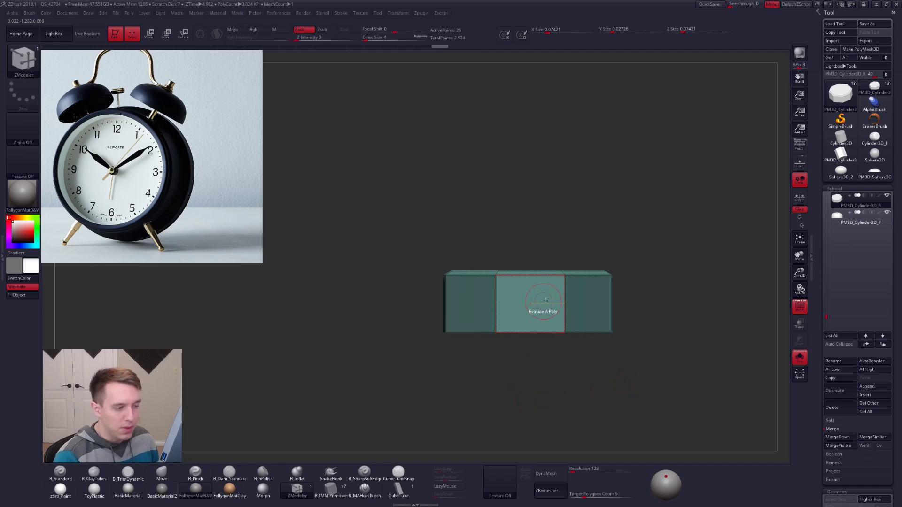
Enable local symmetry and activate symmetry for the nut
right_click_drag(544, 301, 519, 288, "alt")
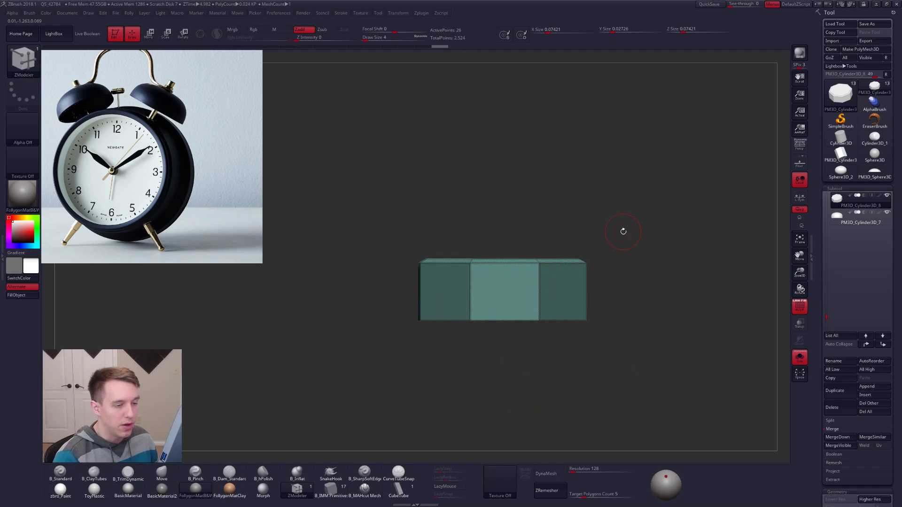
left_click(798, 199)
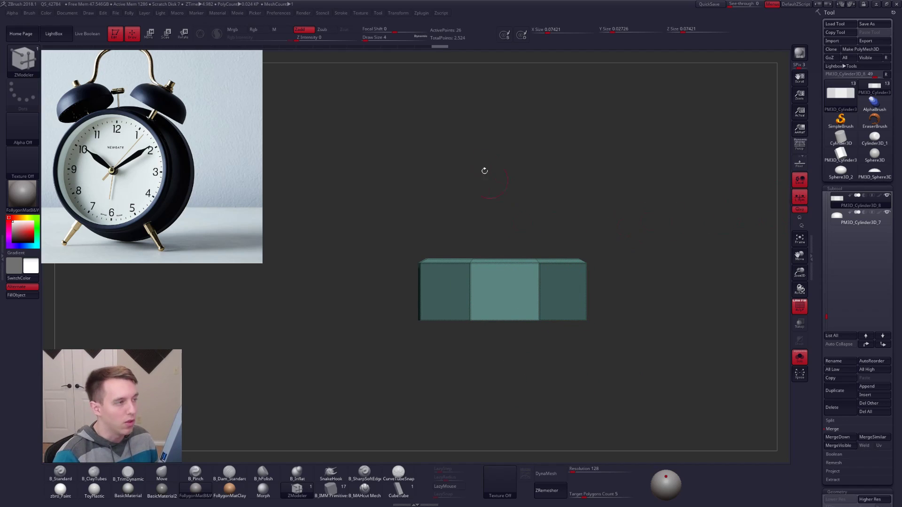
left_click(397, 13)
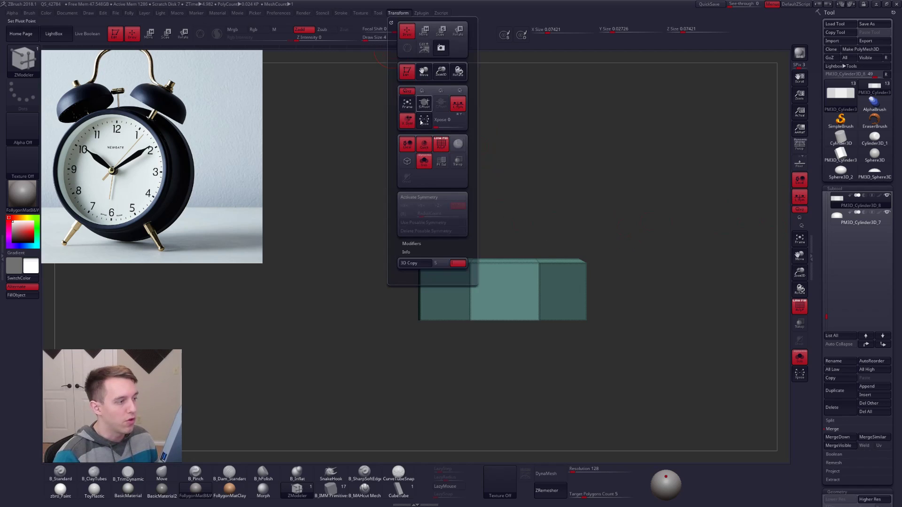
left_click(423, 198)
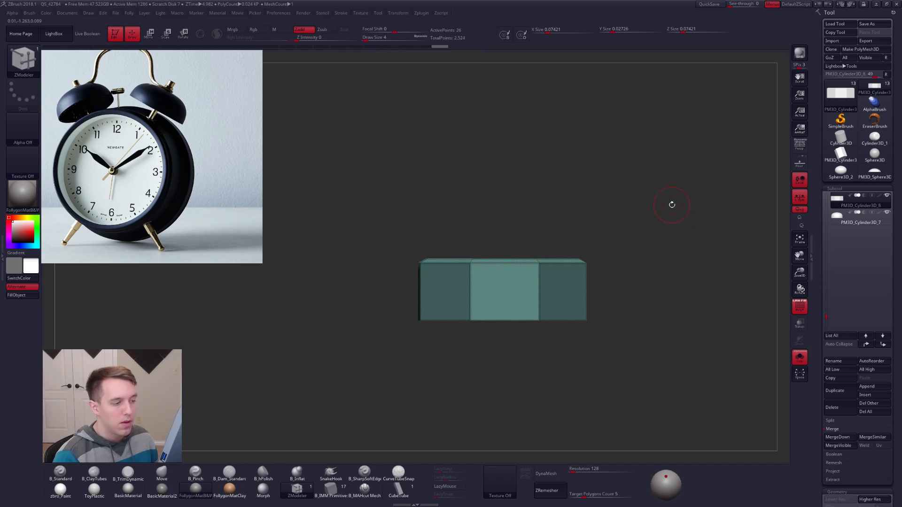
Try Mirror And Weld on the nut along a horizontal axis and undo it
key("ctrl+shift+f")
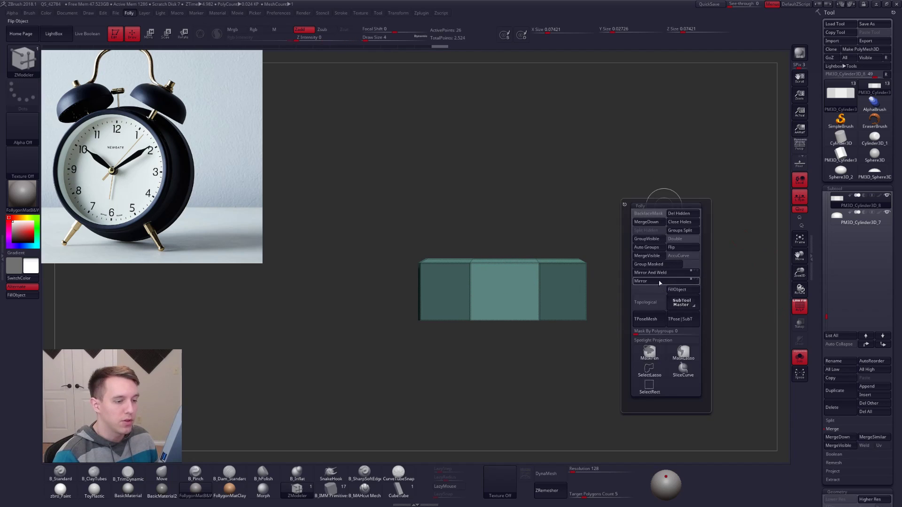
left_click(658, 273)
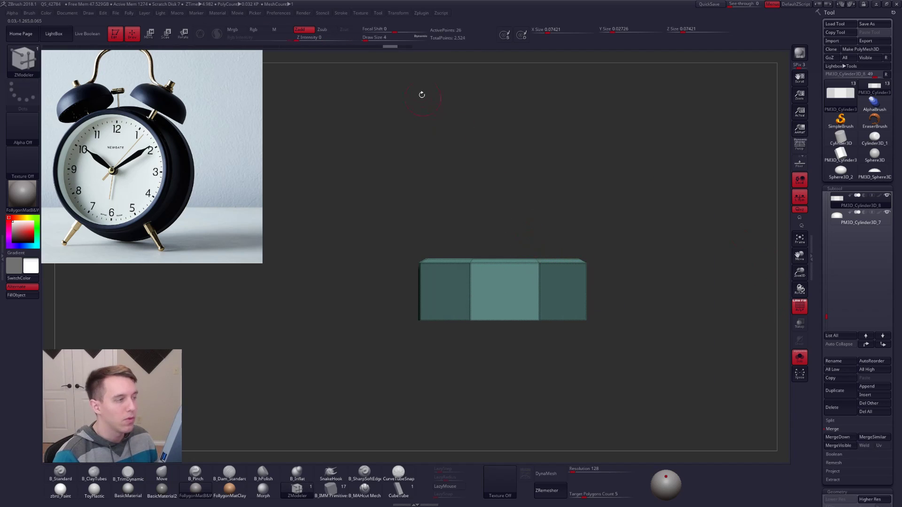
left_click(397, 14)
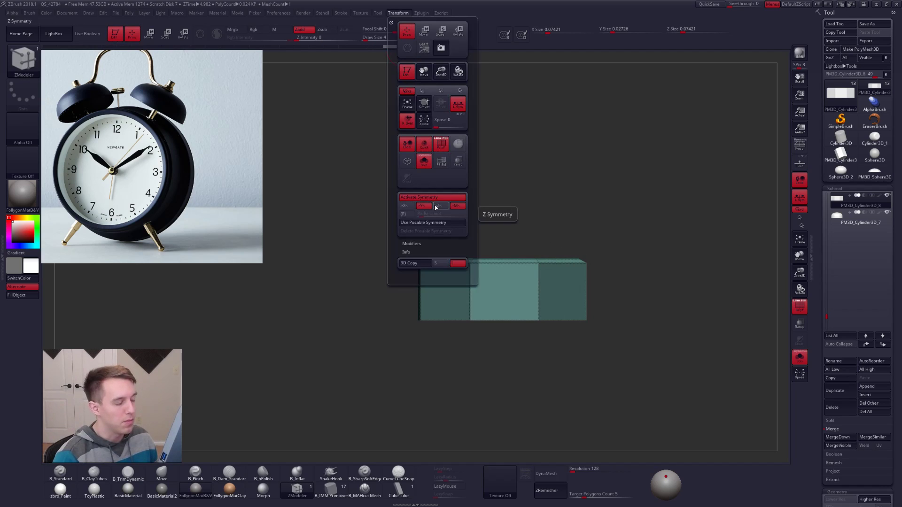
left_click_drag(622, 193, 619, 270)
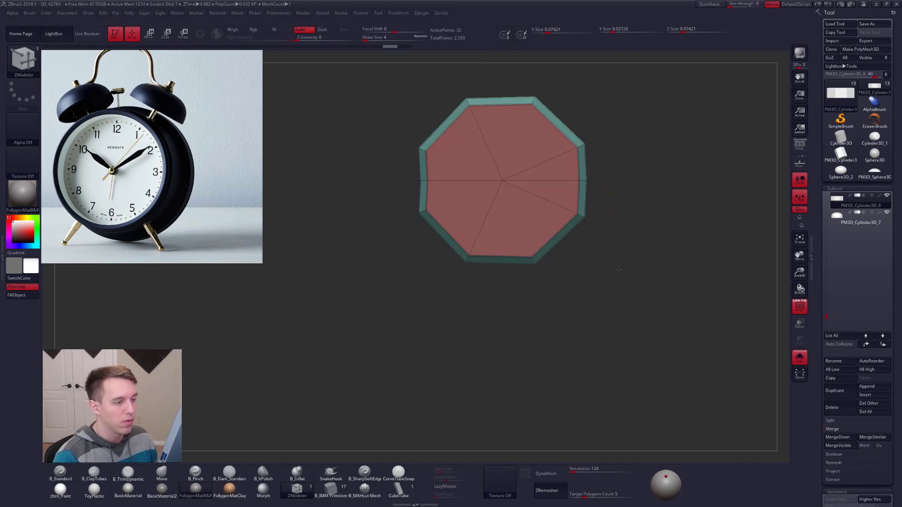
key("ctrl+z")
key("space")
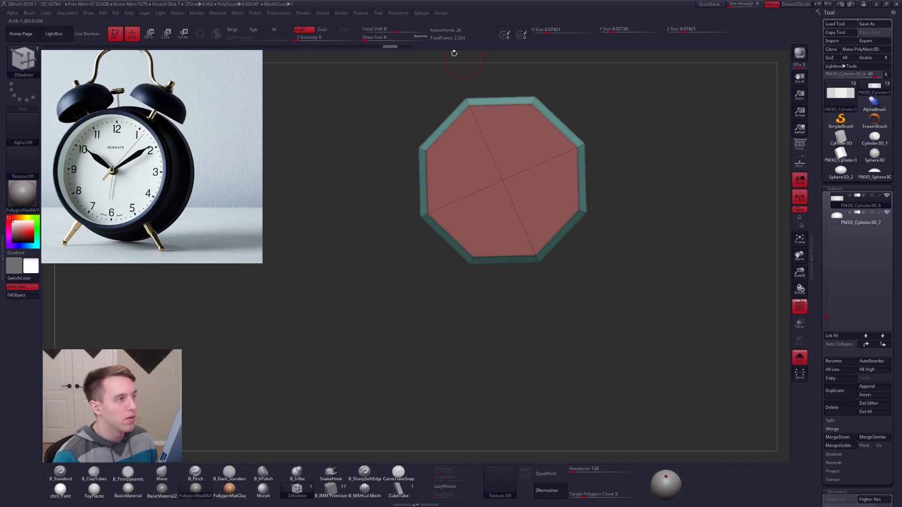
Mirror and weld the nut vertically to chamfer its underside too, and show it smoothed with polyframes hidden
left_click(403, 13)
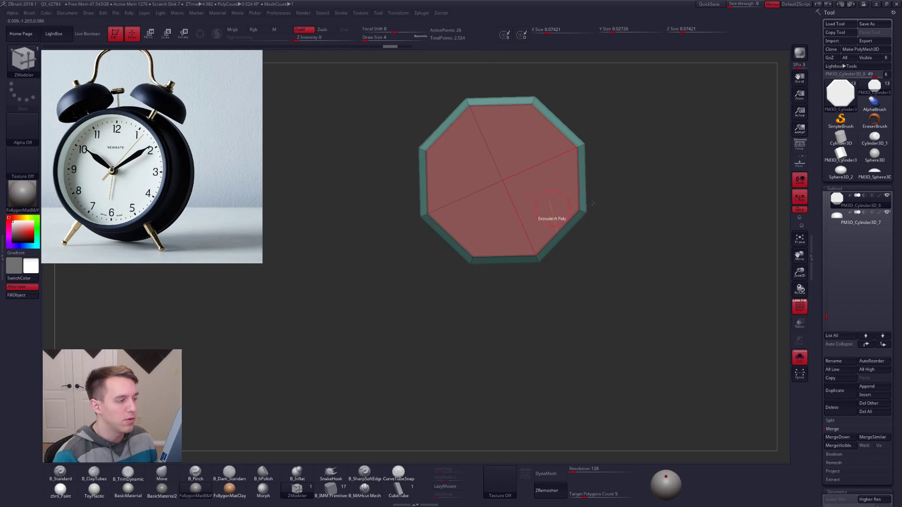
key("ctrl+shift+f")
mouse_move(539, 91)
left_mouse_down()
mouse_move(546, 100)
mouse_move(479, 74)
left_mouse_up()
key("ctrl+shift+f")
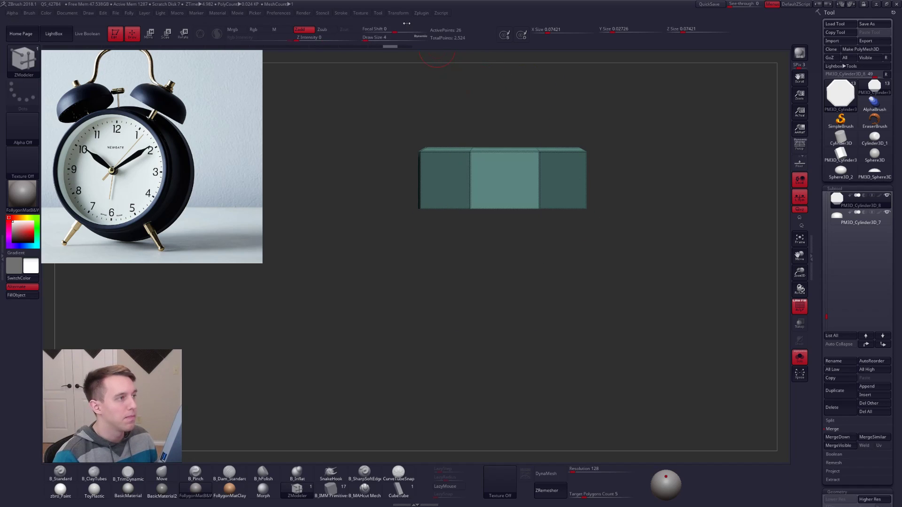
left_click(398, 13)
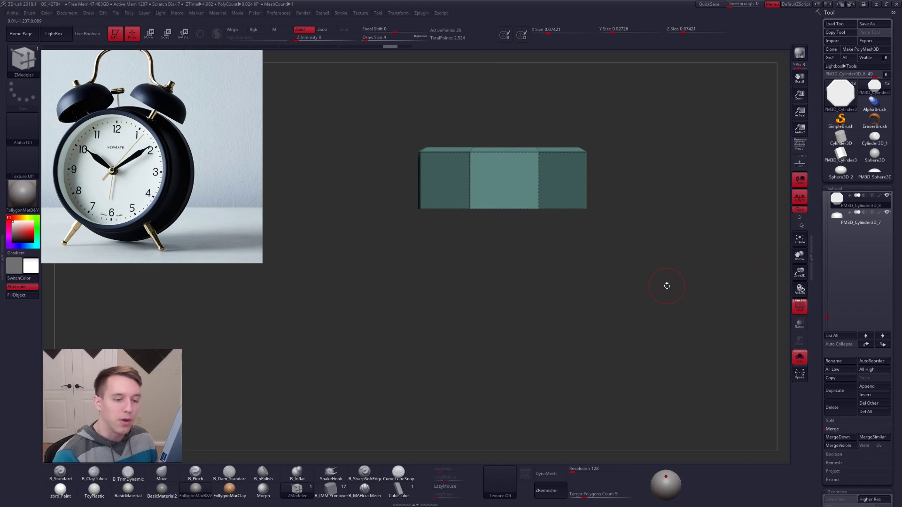
scroll(817, 305, "down", 5)
key("space")
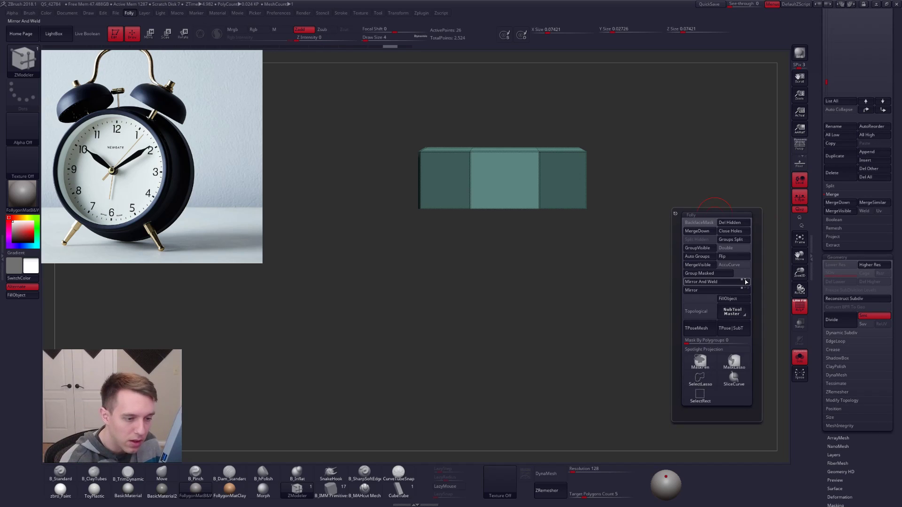
left_click(726, 282)
left_click_drag(606, 282, 573, 296)
key("d")
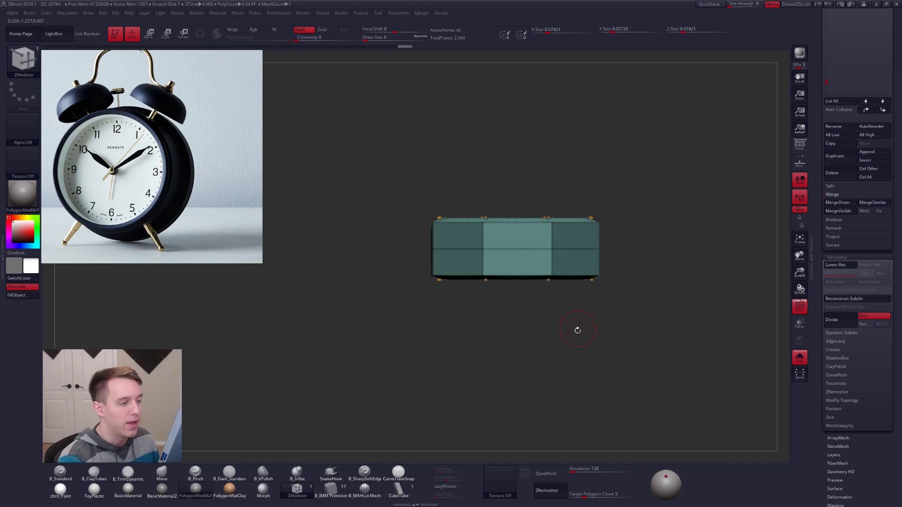
key("shift+f")
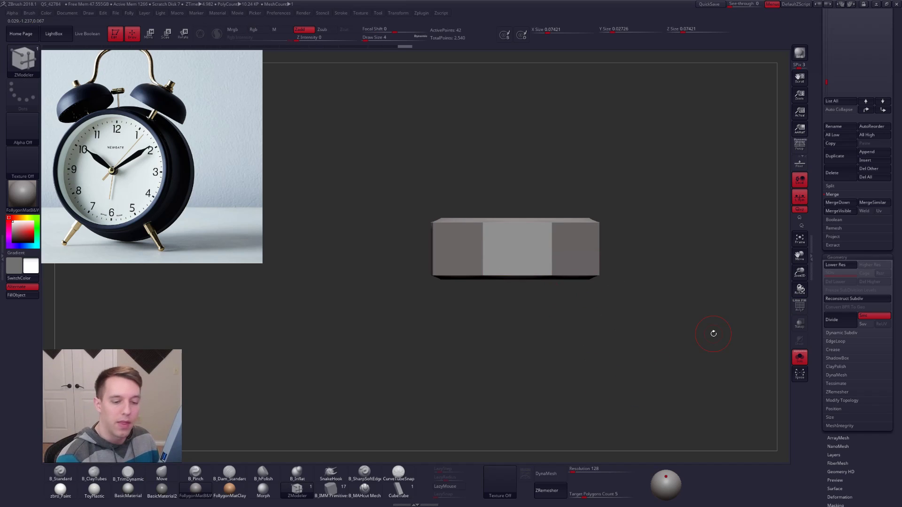
left_click(845, 401)
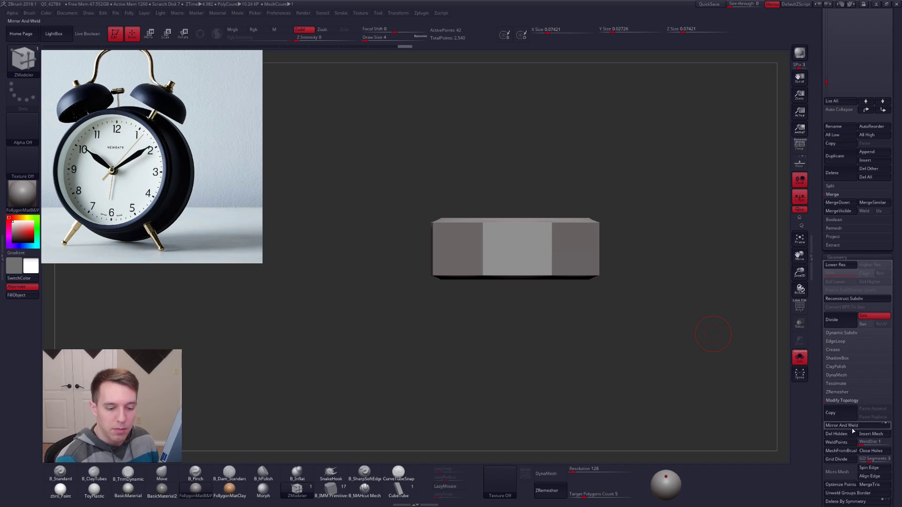
left_click(854, 400)
left_click_drag(824, 352, 825, 475)
key("f")
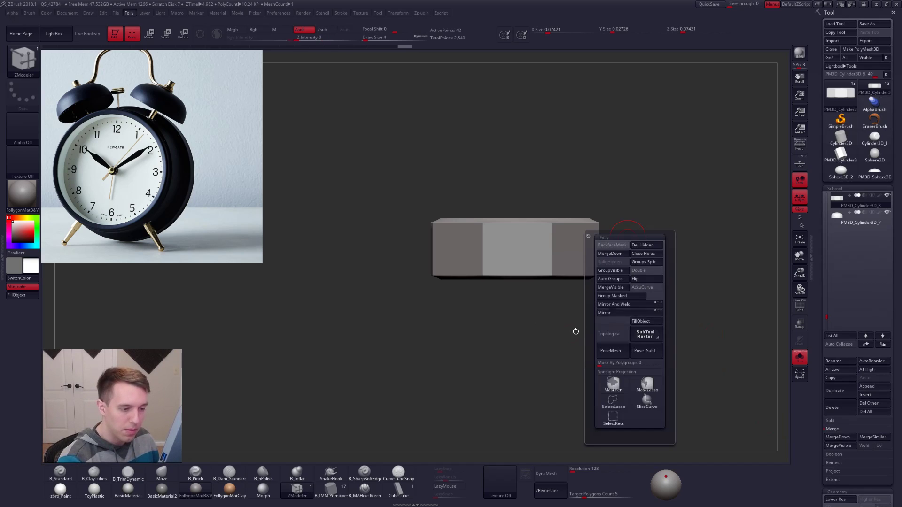
Display the nut unsmoothed with its polyframes and quick-save the project
right_click_drag(509, 299, 587, 169)
key("shift+f")
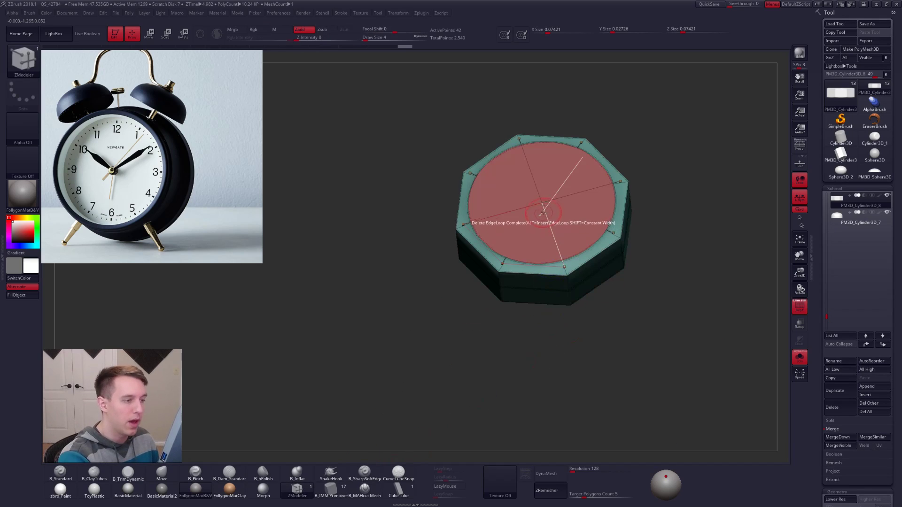
left_click(543, 214)
left_click_drag(545, 217, 545, 206)
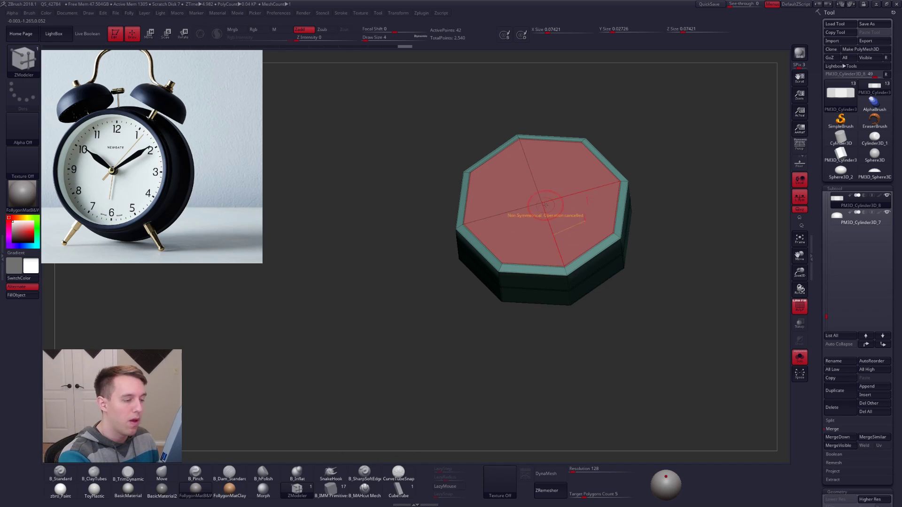
mouse_move(587, 122)
left_mouse_down()
mouse_move(592, 94)
mouse_move(578, 113)
left_mouse_up()
left_click(709, 4)
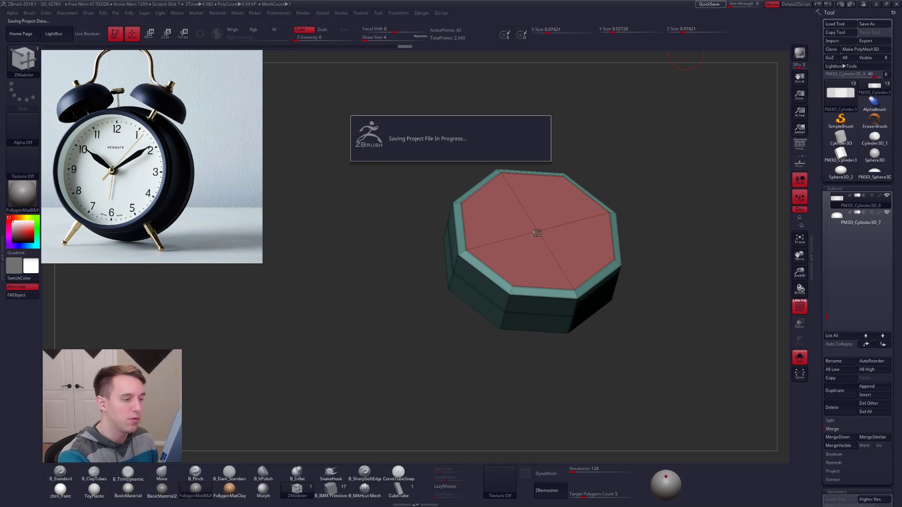
Inset the octagonal top and bottom faces of the nut
left_click_drag(536, 233, 559, 282)
left_click_drag(561, 343, 563, 222)
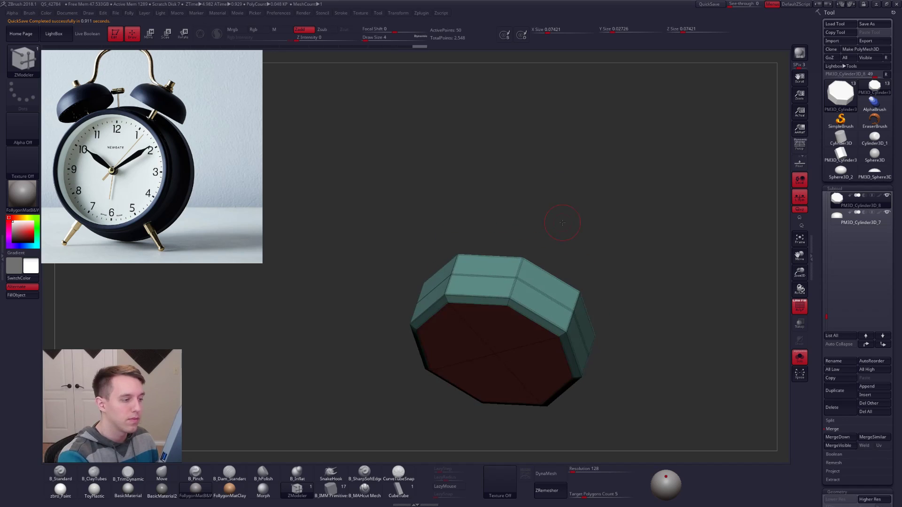
left_click(493, 346)
left_click_drag(500, 413, 513, 422)
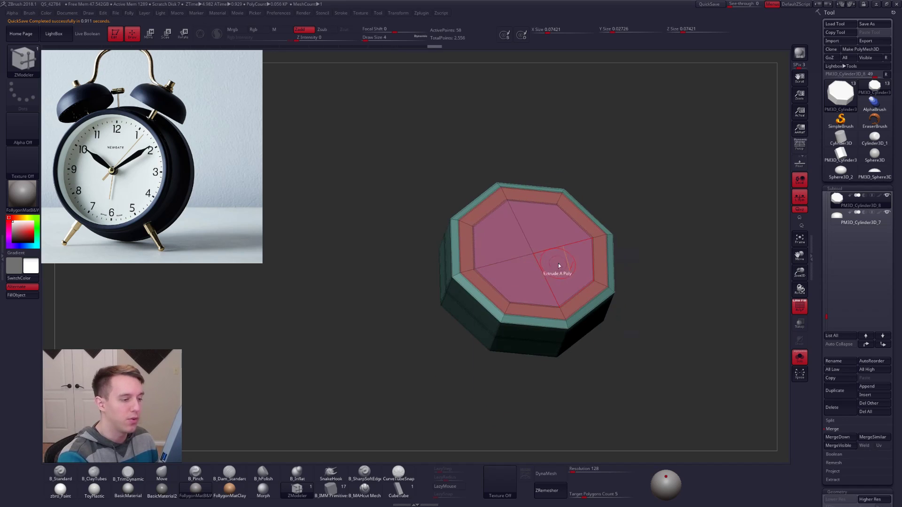
Cut a central hole through the nut using QMesh on its inset face, and show it on the bell with polyframes hidden
key("space")
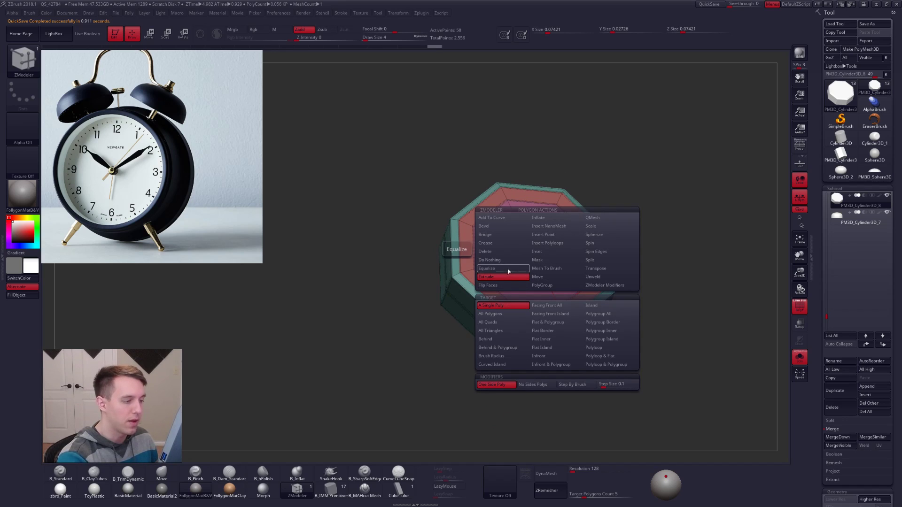
left_click(592, 218)
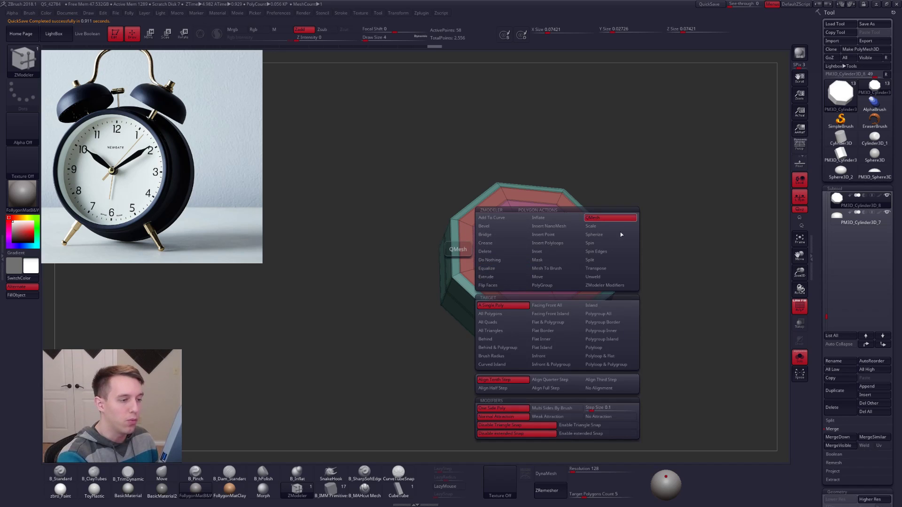
left_click_drag(559, 263, 519, 282)
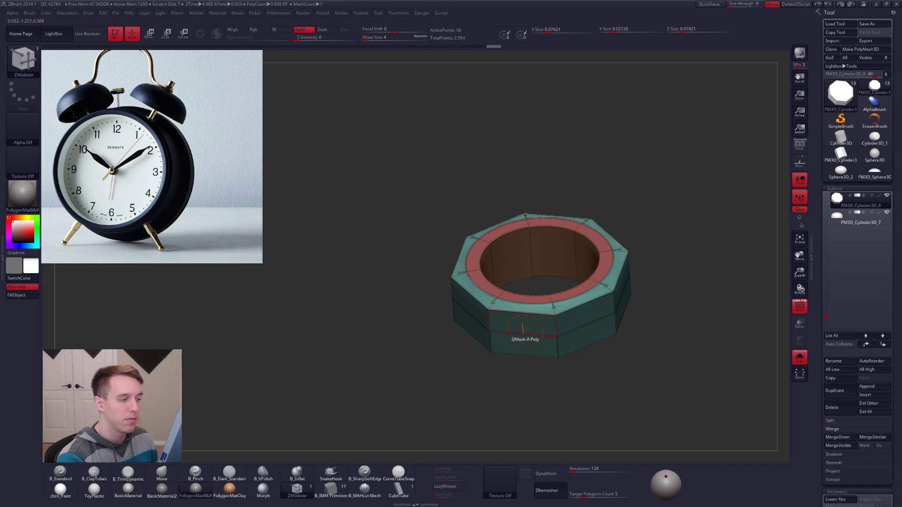
key("shift+f")
left_click_drag(549, 325, 545, 388)
key("alt+s")
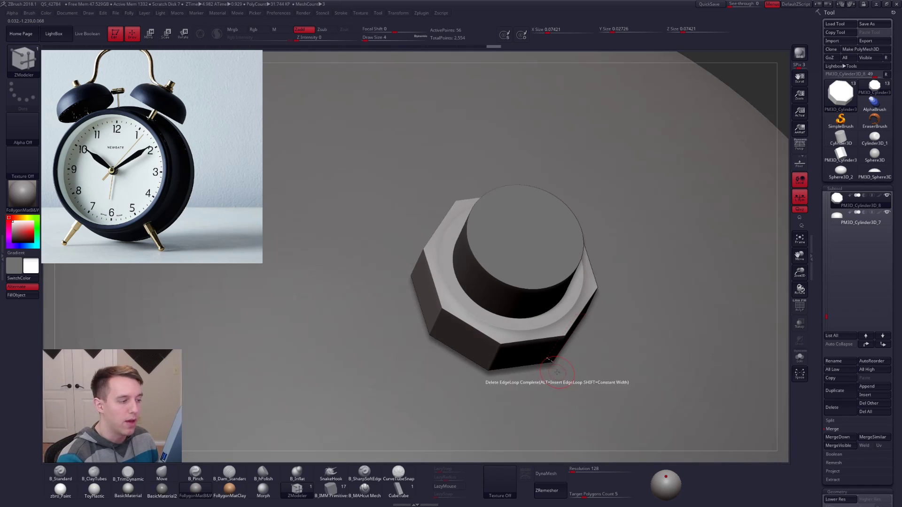
left_click_drag(554, 341, 653, 320)
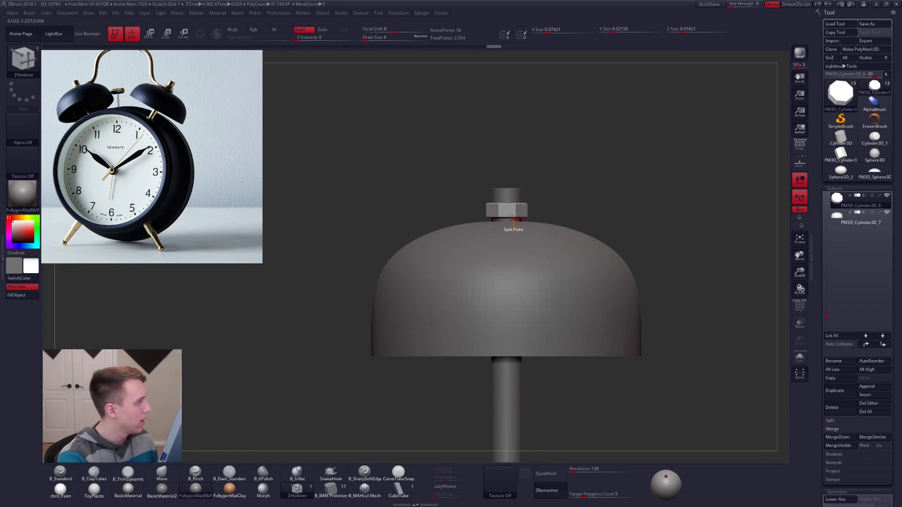
Slice the shaft horizontally just above the nut with SliceCurve, with smoothing off and polyframes displayed
mouse_move(500, 206)
right_mouse_down("ctrl")
mouse_move(503, 225)
mouse_move(504, 214)
right_mouse_up("ctrl")
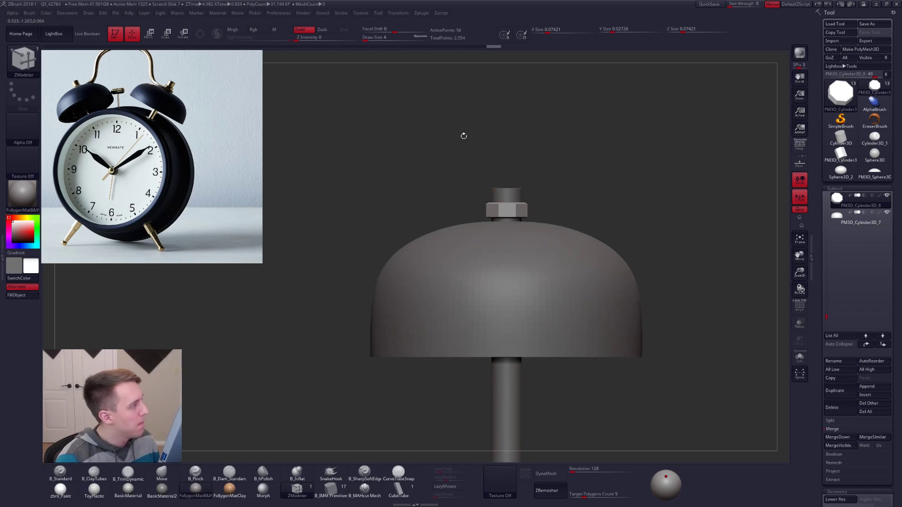
left_click(505, 193, "alt")
key("alt+s")
right_click_drag(513, 195, 545, 218, "alt")
key("shift+d")
key("ctrl+shift+f")
left_click(566, 383)
key("shift+f")
key("alt+s")
key("ctrl+shift")
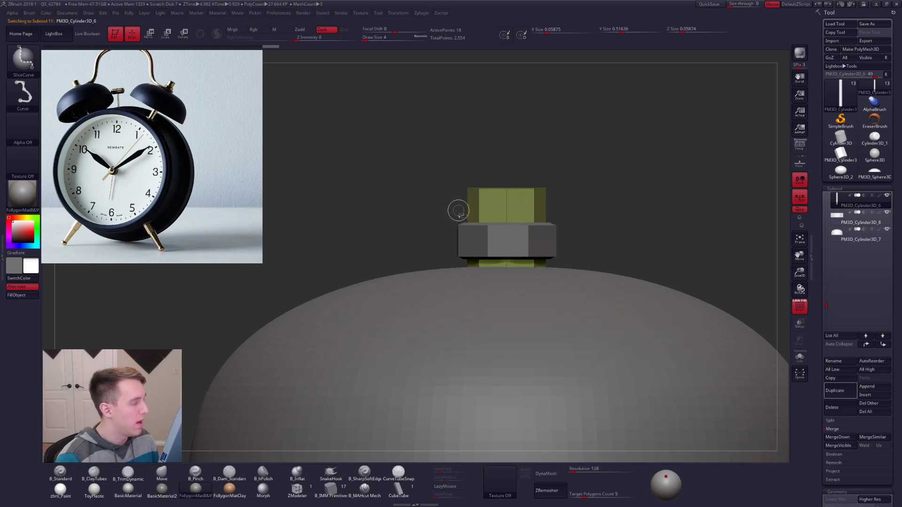
left_click_drag(455, 205, 605, 204, "ctrl+shift")
Isolate the shaft and extrude its sliced top band slightly outward as a polyloop with ZModeler
key("alt+shift+s")
mouse_move(531, 210)
right_mouse_down("alt")
mouse_move(555, 232)
mouse_move(507, 282)
right_mouse_up("alt")
left_click(297, 490)
right_click_drag(503, 199, 553, 257, "alt")
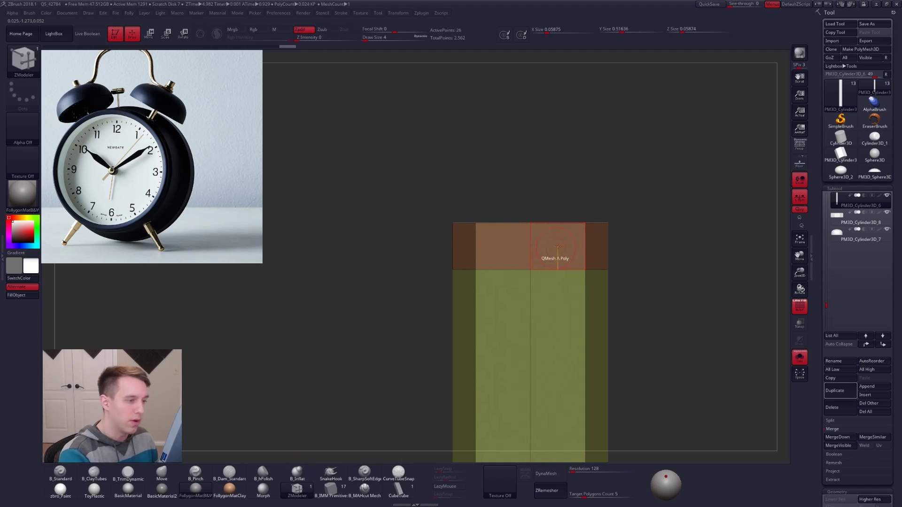
key("space")
left_click(515, 277)
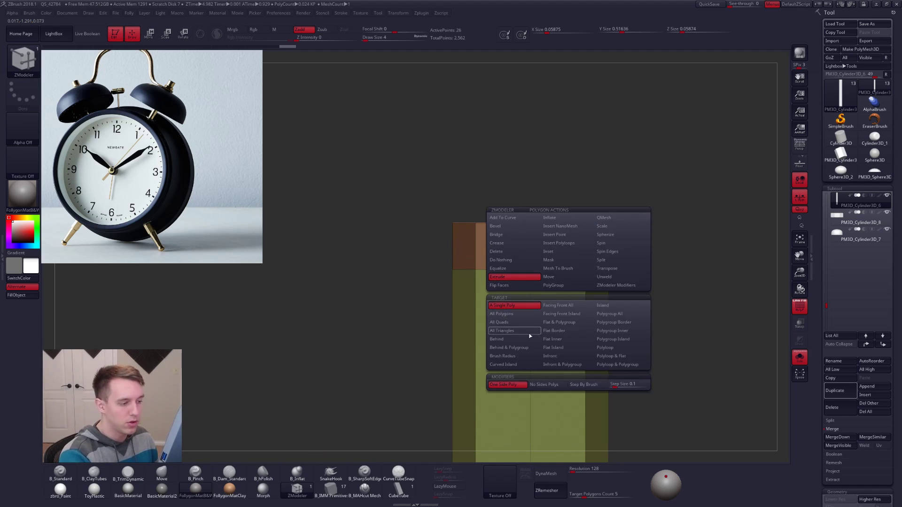
left_click(515, 306)
right_click_drag(572, 258, 575, 276)
left_click_drag(568, 255, 576, 254)
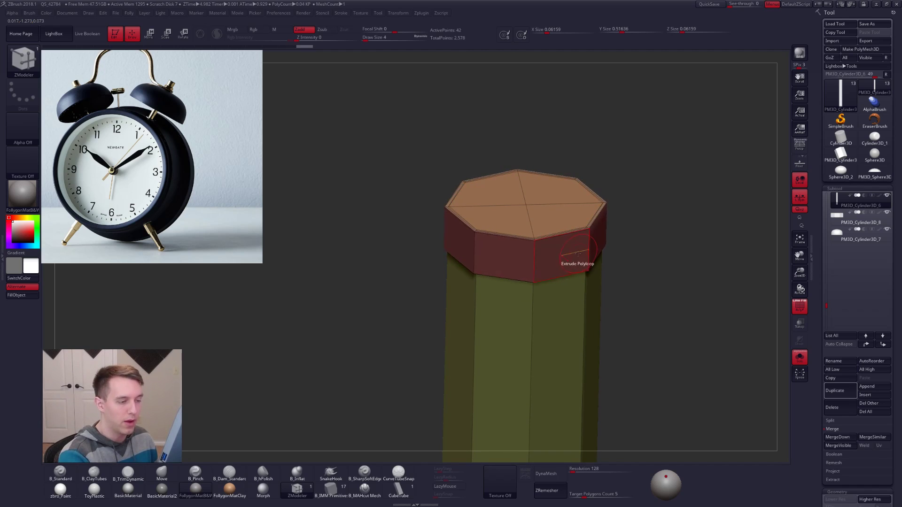
Crease the edge loops of the shaft's raised top band using Crease with the EdgeLoop Complete target
key("d")
key("shift+f")
key("shift+d")
left_click_drag(606, 296, 563, 281)
key("shift+f")
key("b")
key("z")
key("m")
key("space")
left_click(517, 311)
left_click(520, 356)
left_click(569, 264)
left_click(566, 274)
Examine the creased shaft end together with the nut and bell, polyframes hidden, smoothed and unsmoothed
key("d")
left_click_drag(406, 254, 517, 244, "alt")
key("shift+f")
right_click_drag(614, 365, 687, 408, "ctrl")
key("alt+s")
right_click_drag(545, 171, 563, 220, "ctrl")
key("shift+d")
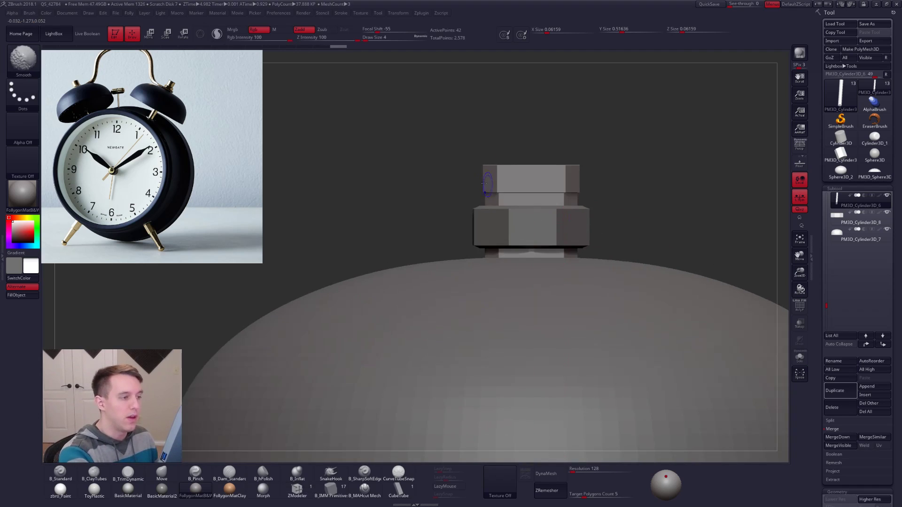
Move the top of the shaft's raised band upward with the transpose line to make the band taller
right_click_drag(592, 189, 591, 243, "alt")
key("w")
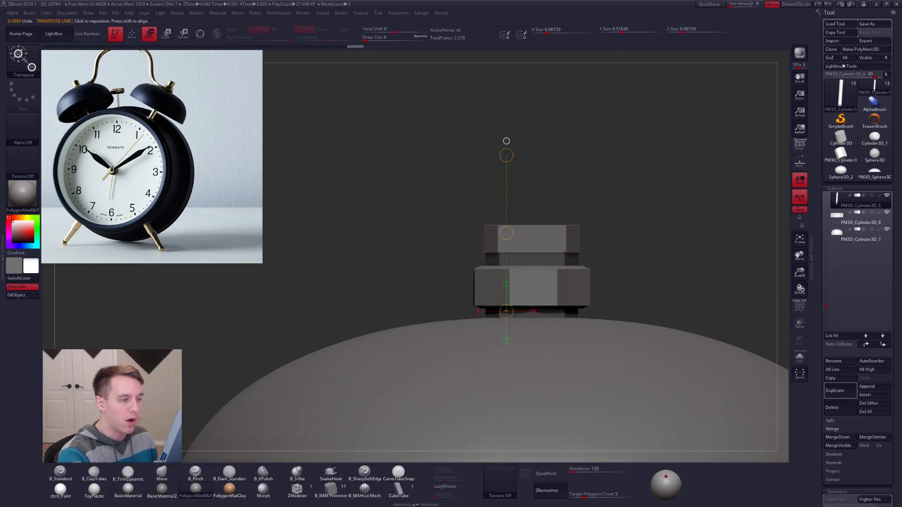
left_click_drag(578, 269, 579, 262)
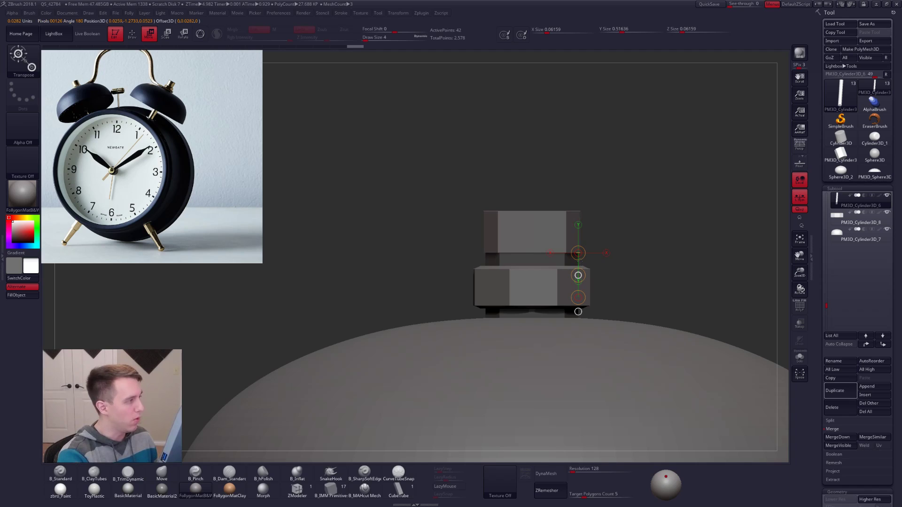
key("q")
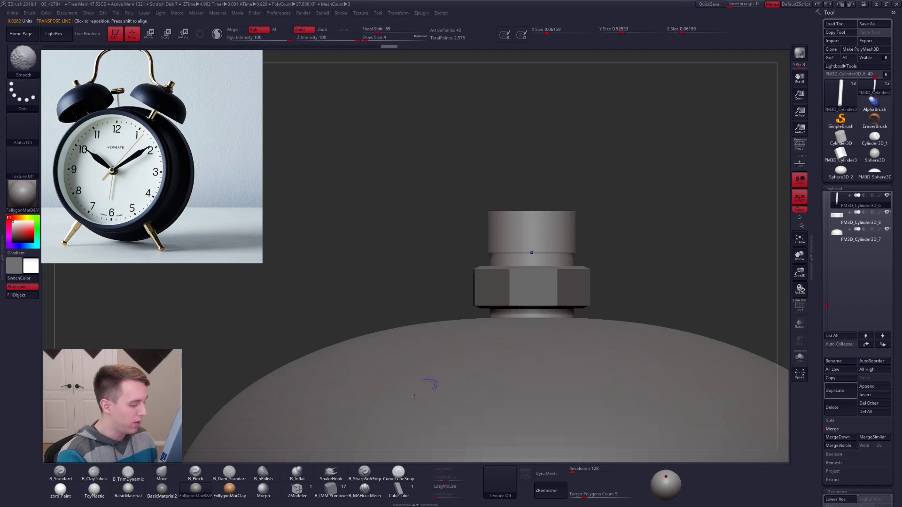
Switch back to the ZModeler brush and turn off local symmetry
left_click(311, 488)
left_click_drag(532, 197, 548, 141, "alt")
left_click_drag(638, 294, 612, 274, "alt")
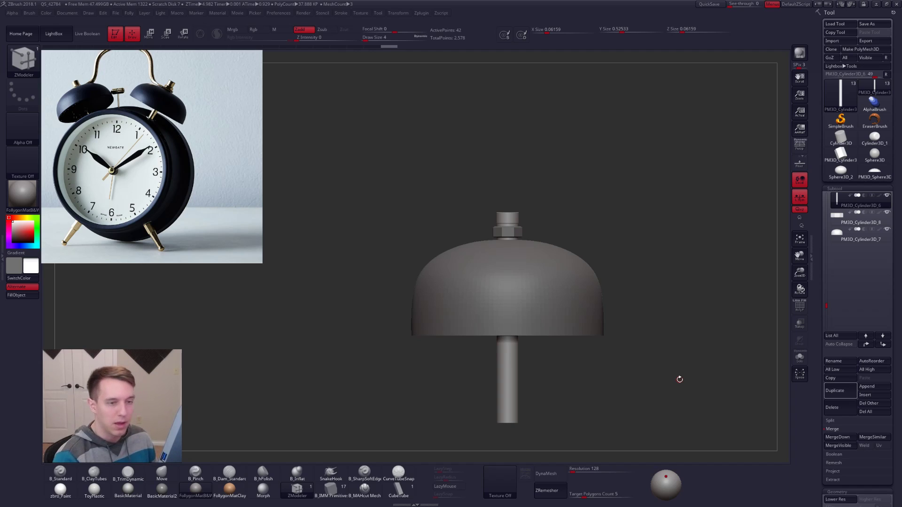
left_click(799, 197)
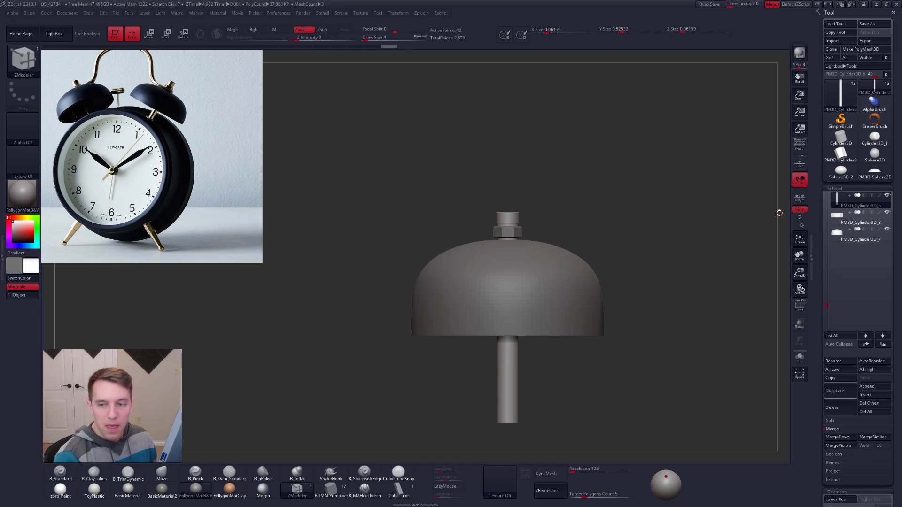
Isolate the shaft and display it unsmoothed with polyframes
key("alt+s")
right_click_drag(509, 221, 517, 255, "ctrl")
key("shift+d")
right_click_drag(523, 215, 529, 310, "alt")
key("shift+f")
Try deleting the edge loop inside the shaft's top rim and bevelling the rim, and undo both changes
right_click_drag(526, 274, 522, 289, "ctrl")
key("space")
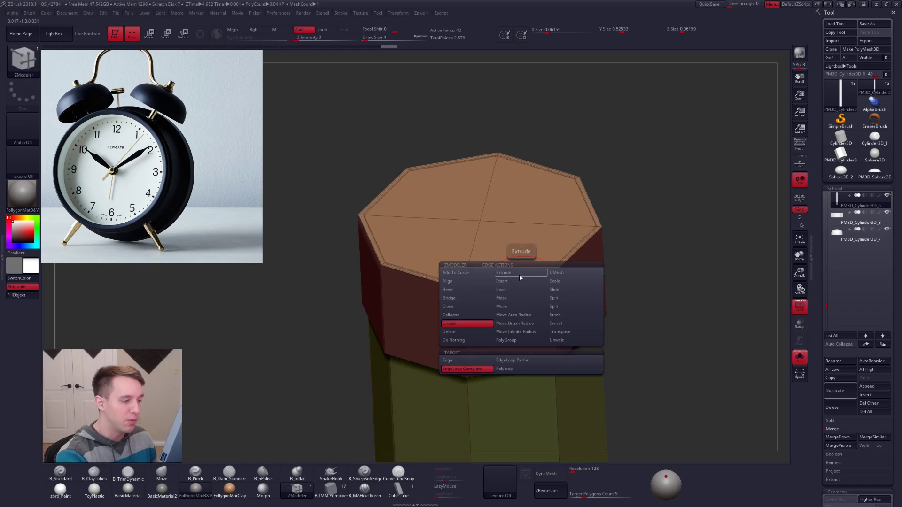
left_click(480, 332)
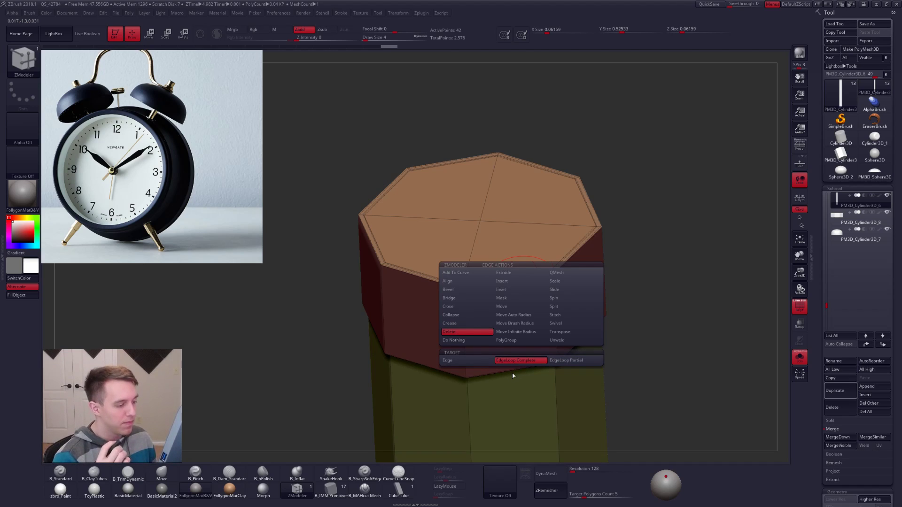
right_click_drag(524, 260, 521, 277, "ctrl")
left_click(520, 275)
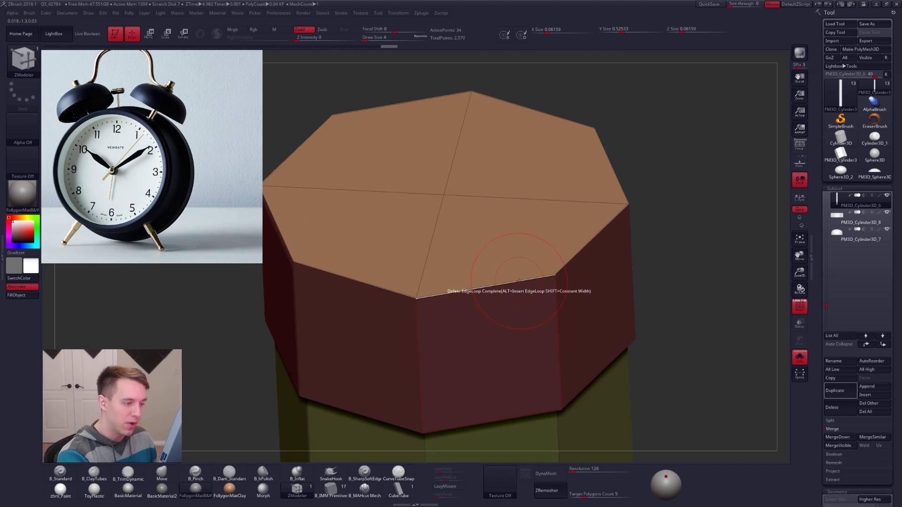
key("space")
left_click(467, 301)
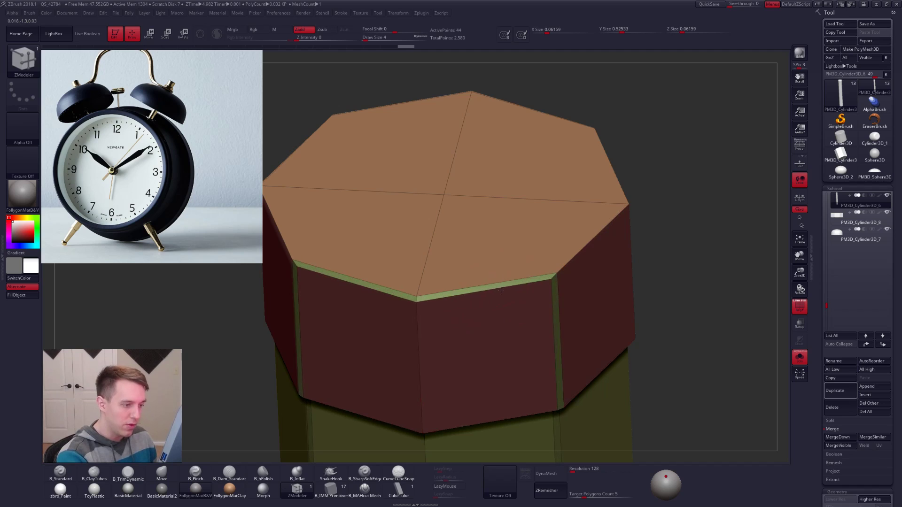
key("ctrl+z")
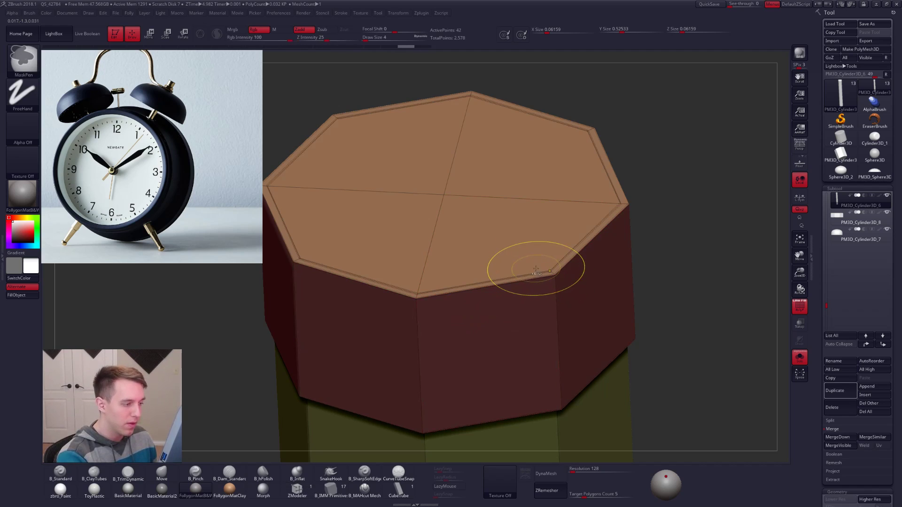
Extrude the shaft's top cap faces inside the narrow rim slightly upward
right_click_drag(464, 256, 523, 274, "alt")
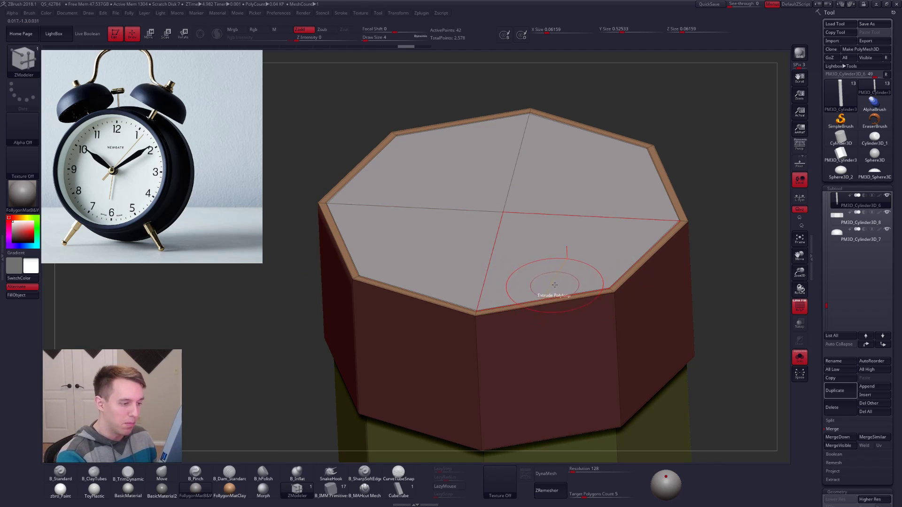
left_click(555, 277)
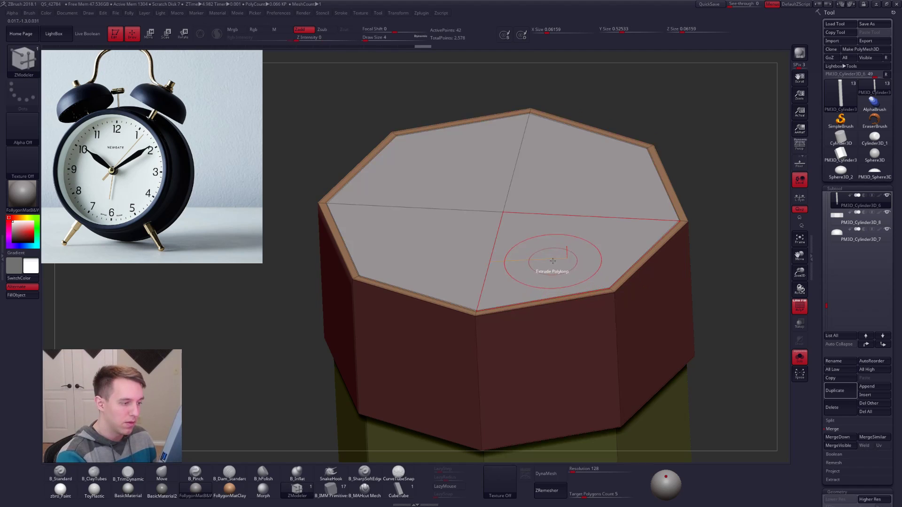
key("space")
key("ctrl+z")
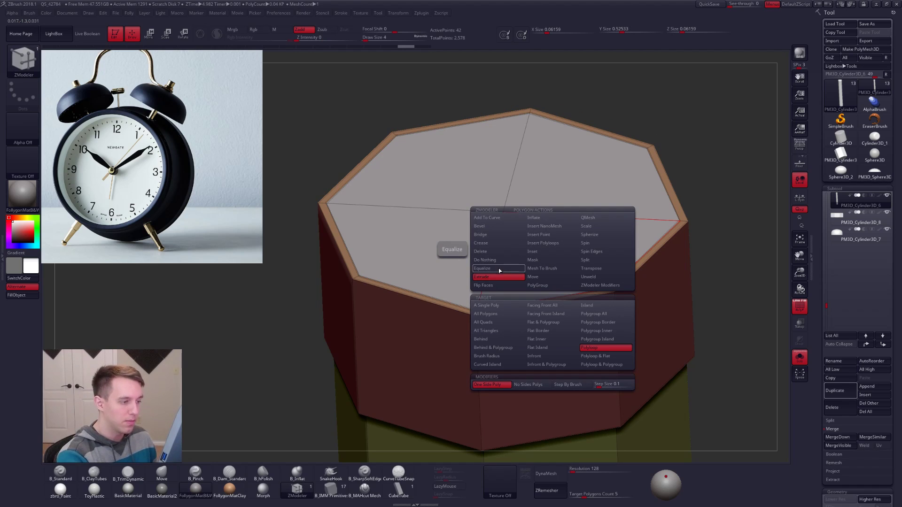
left_click(499, 269)
left_click(498, 278)
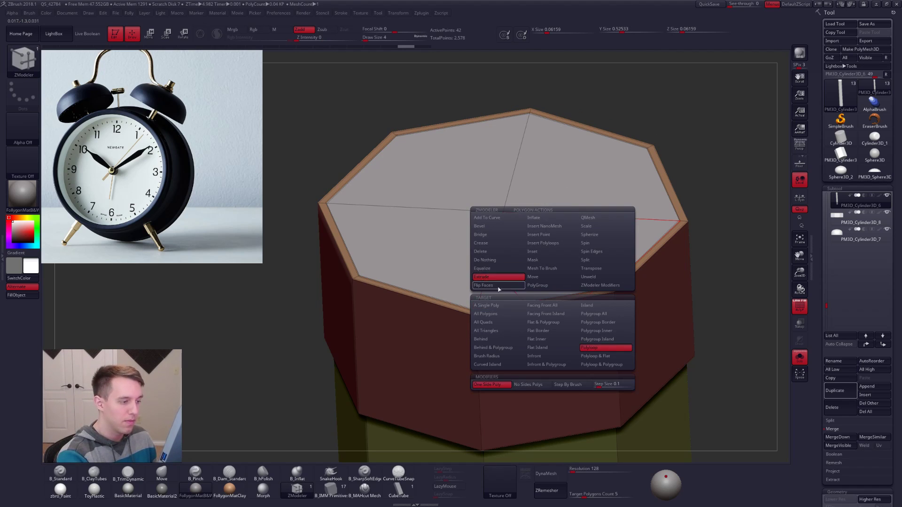
left_click_drag(533, 256, 537, 247)
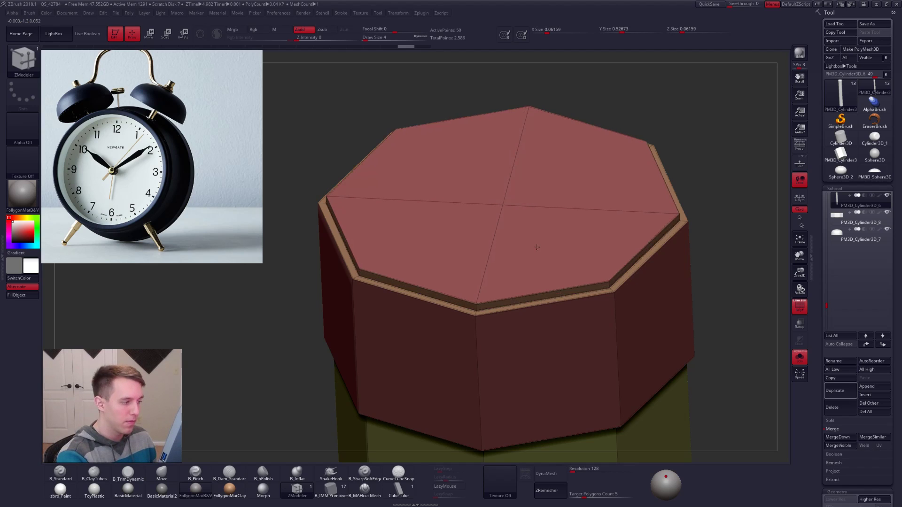
Delete the outer edge loop on the shaft's top rim, display the shaft smoothed and hide the polyframes
right_click_drag(536, 248, 529, 303, "ctrl")
key("space")
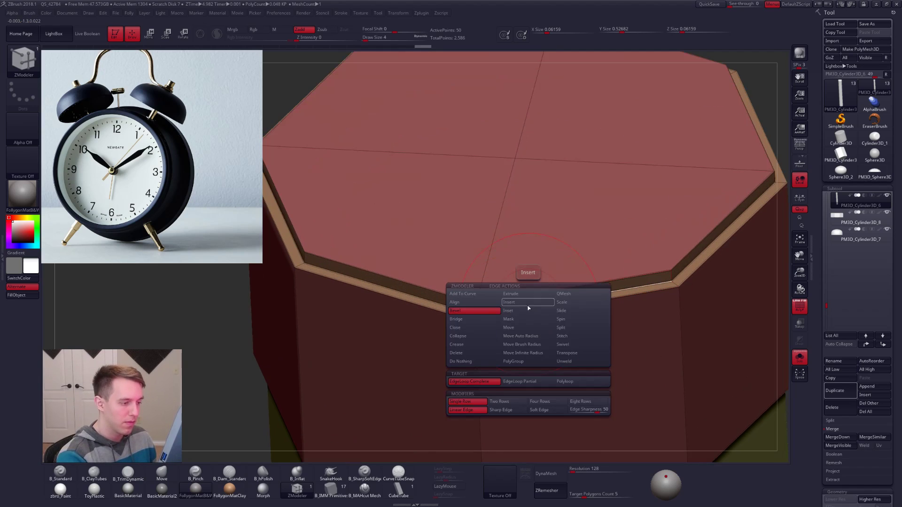
left_click(456, 353)
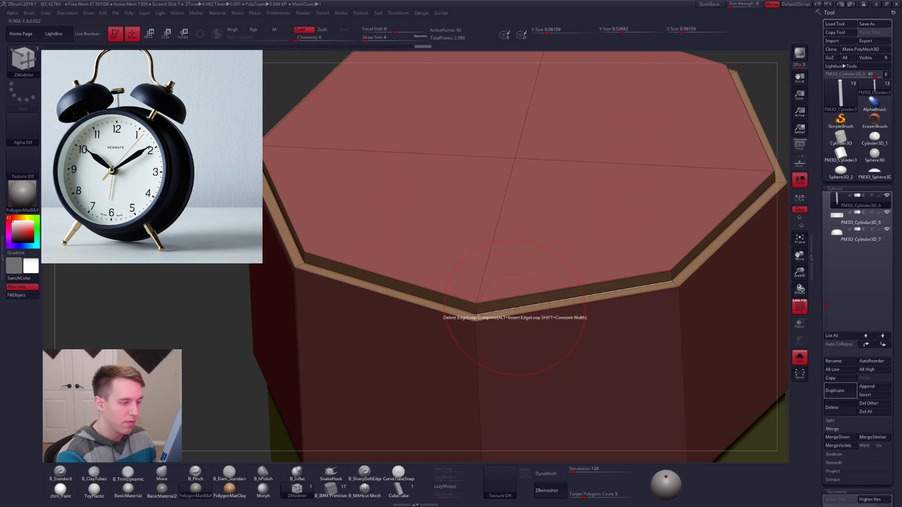
left_click(516, 309)
key("d")
mouse_move(551, 337)
right_mouse_down("alt")
mouse_move(528, 322)
mouse_move(641, 370)
mouse_move(541, 356)
right_mouse_up("alt")
key("shift+f")
mouse_move(554, 300)
right_mouse_down()
mouse_move(558, 287)
mouse_move(613, 375)
right_mouse_up()
Switch to the Move brush and show the nut and bell together with the shaft again
key("b")
key("m")
key("v")
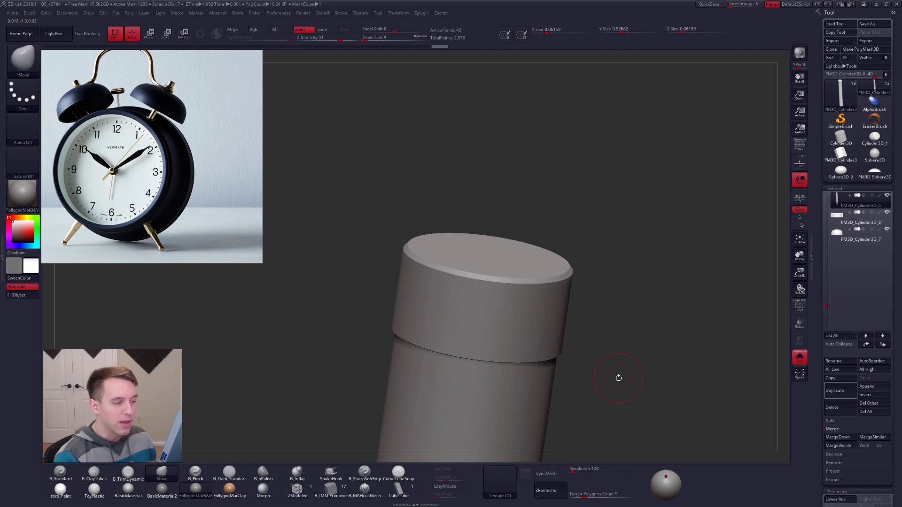
right_click_drag(602, 368, 535, 317)
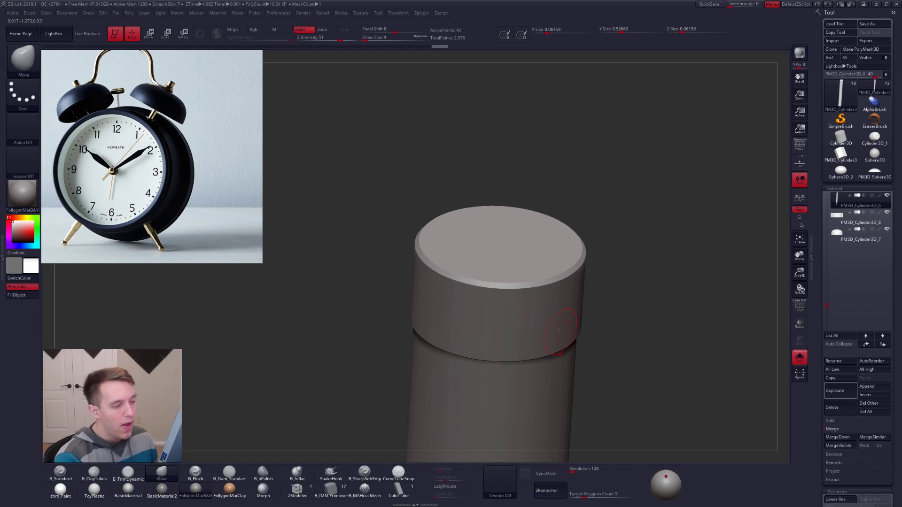
left_click_drag(600, 342, 610, 319, "alt")
left_click_drag(614, 361, 632, 329, "alt")
left_click_drag(681, 423, 666, 427, "alt")
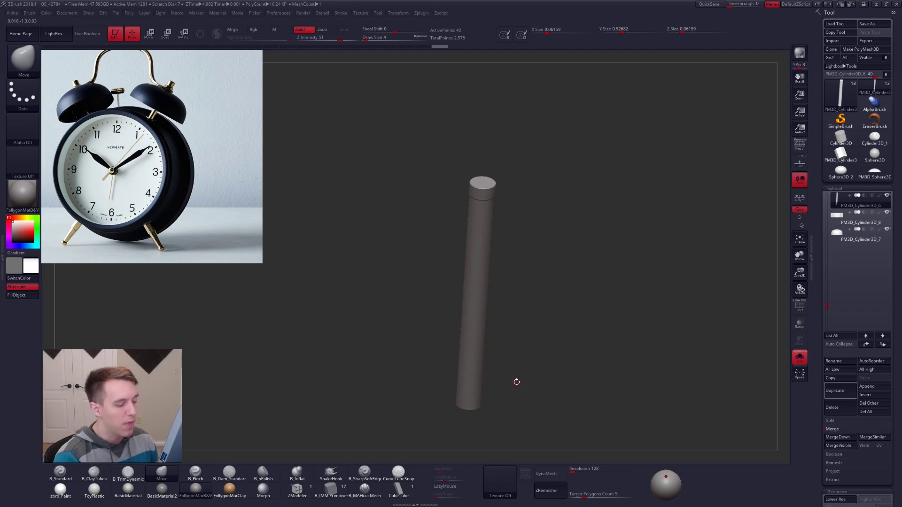
left_click_drag(579, 442, 578, 419)
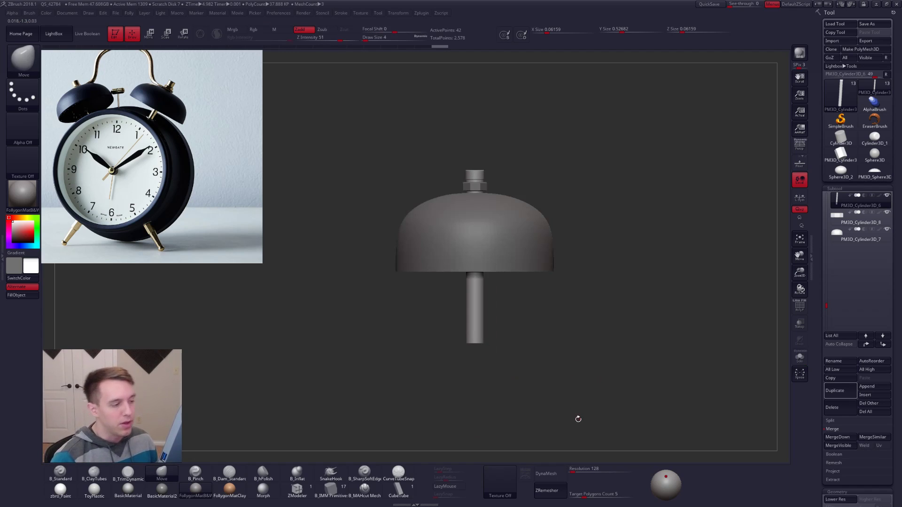
Make the bell the active subtool, display it unsmoothed and switch to the ZModeler brush
left_click(529, 256, "alt")
mouse_move(531, 286)
left_mouse_down()
mouse_move(523, 222)
mouse_move(528, 270)
left_mouse_up()
key("shift+d")
left_click(309, 490)
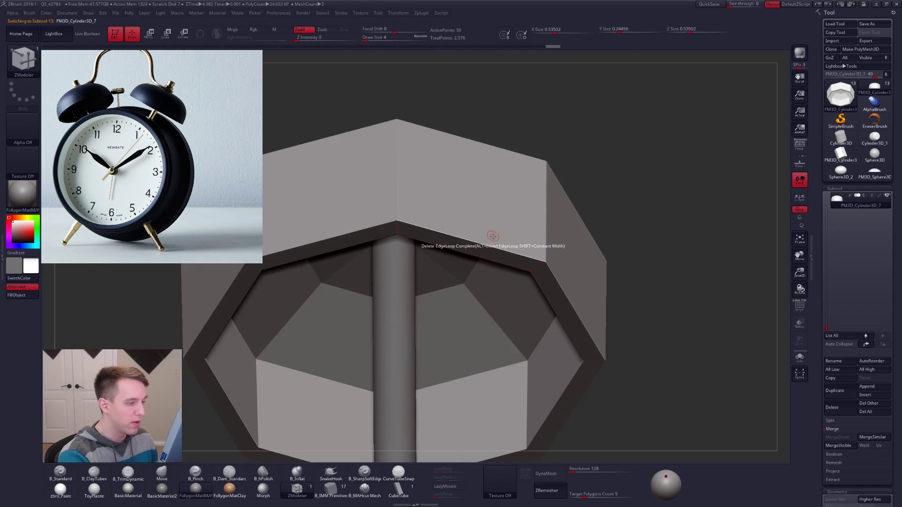
Show the bell's polyframes and bevel the complete outer edge loop of its bottom rim narrowly
key("space")
left_click(449, 269)
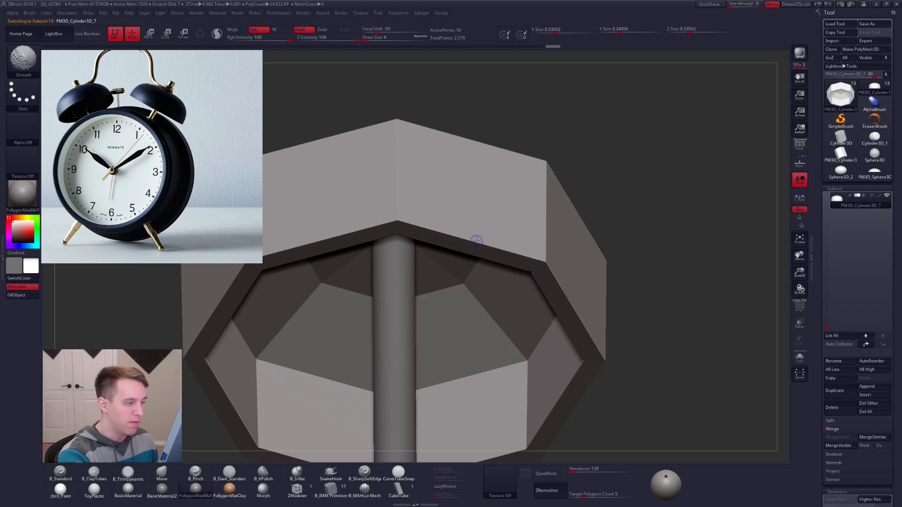
key("d")
key("shift+f")
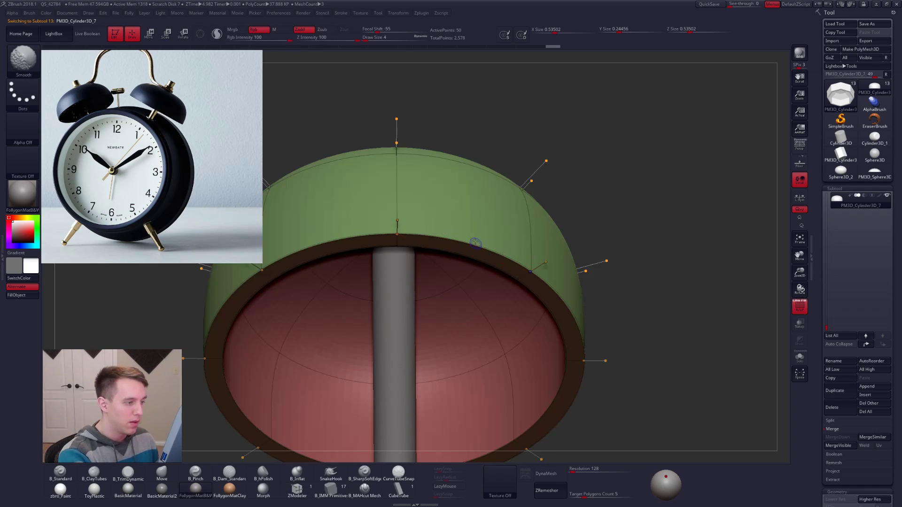
key("shift+d")
key("space")
left_click(414, 253)
left_click_drag(473, 240, 474, 243)
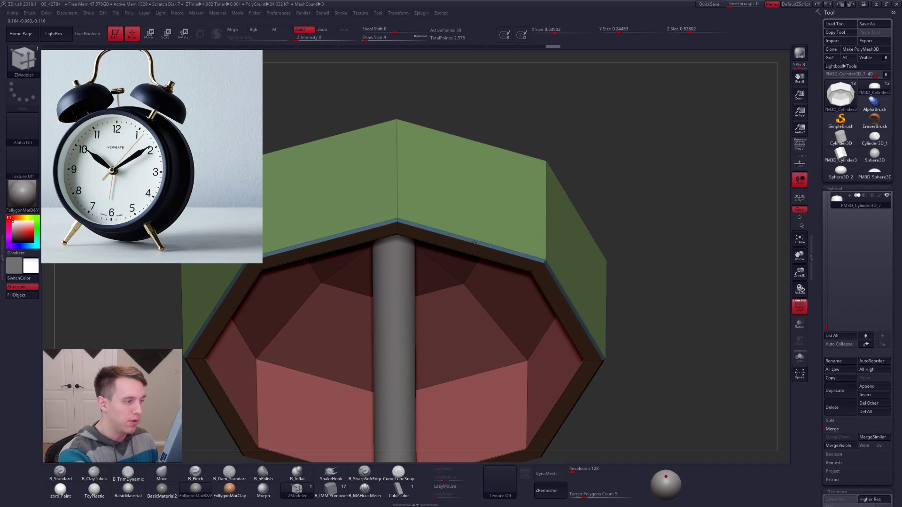
Isolate the bell, bevel the inner edge loop of its bottom rim and preview the result smoothed
right_click_drag(473, 244, 503, 186)
key("alt+s")
left_click_drag(497, 206, 506, 217)
right_click_drag(505, 217, 512, 282, "alt")
key("d")
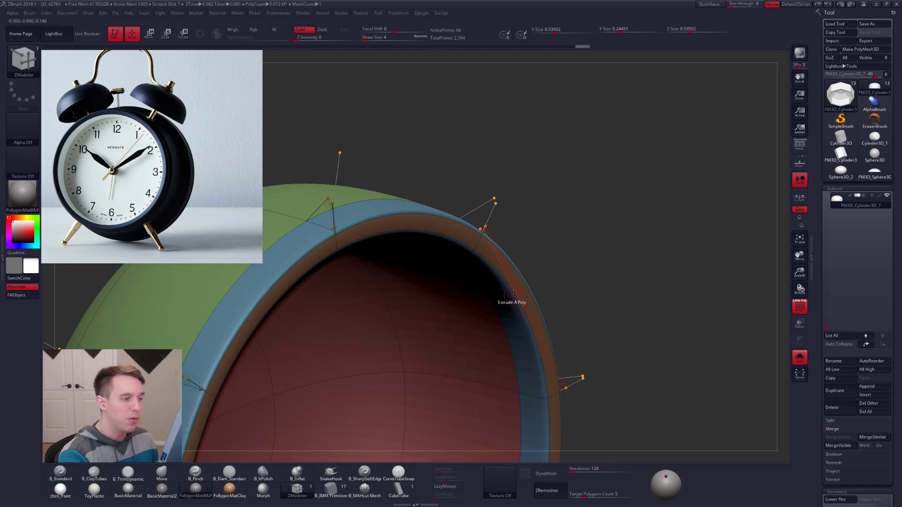
Crease the complete edge loops around the bell's bottom rim, then display it smoothed without polyframes
key("shift+d")
key("space")
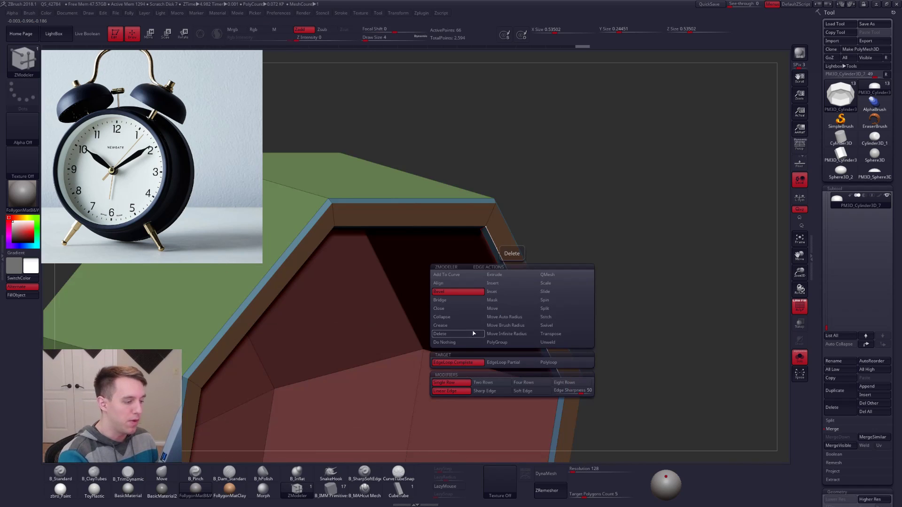
left_click(472, 327)
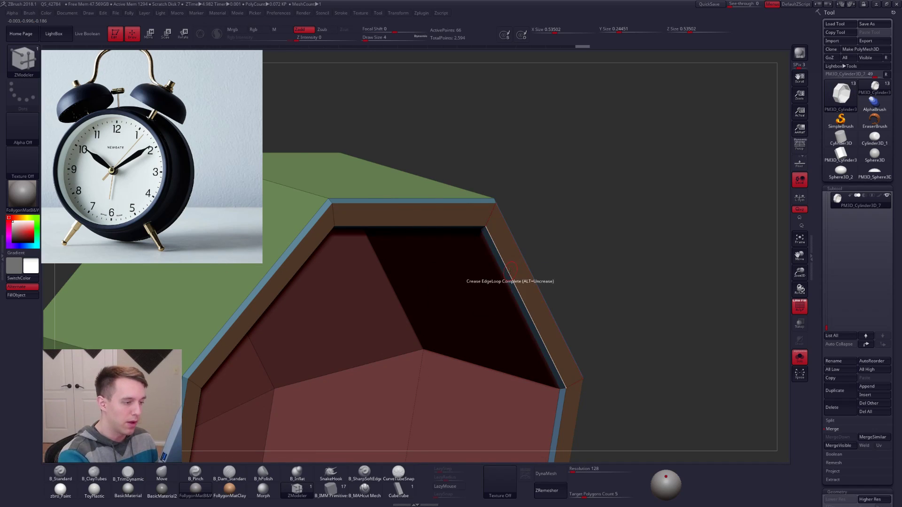
right_click_drag(512, 270, 534, 256)
left_click(534, 256)
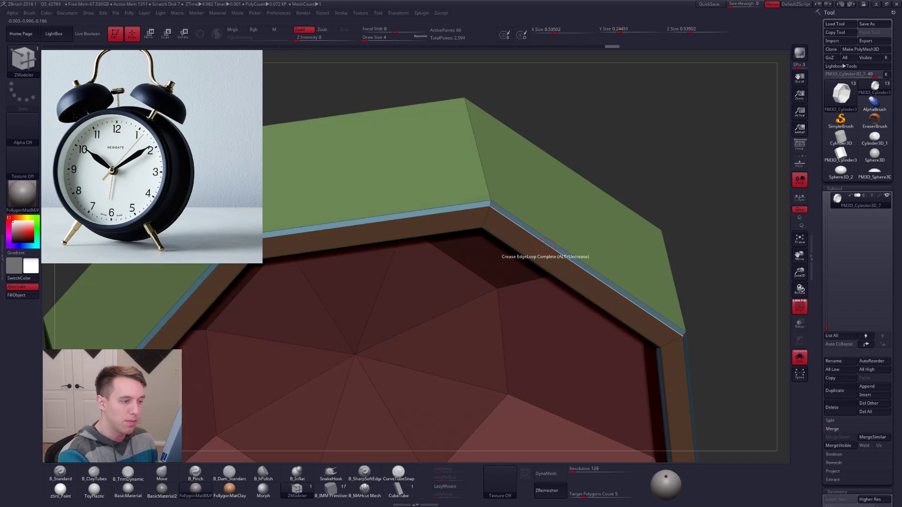
left_click(531, 250)
key("d")
right_click_drag(634, 287, 654, 413, "alt")
key("shift+f")
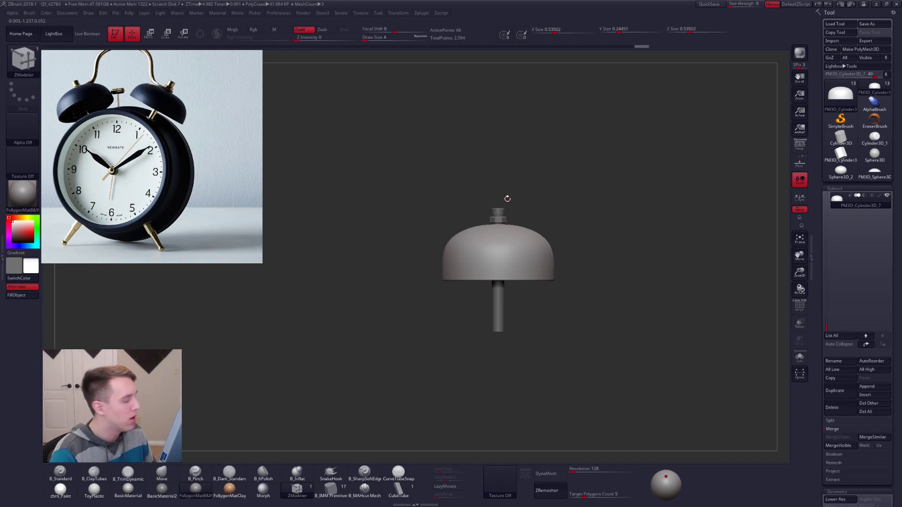
Show all the clock's subtools again and switch to the Move brush
left_click(887, 195, "shift")
left_click_drag(698, 213, 588, 177, "alt")
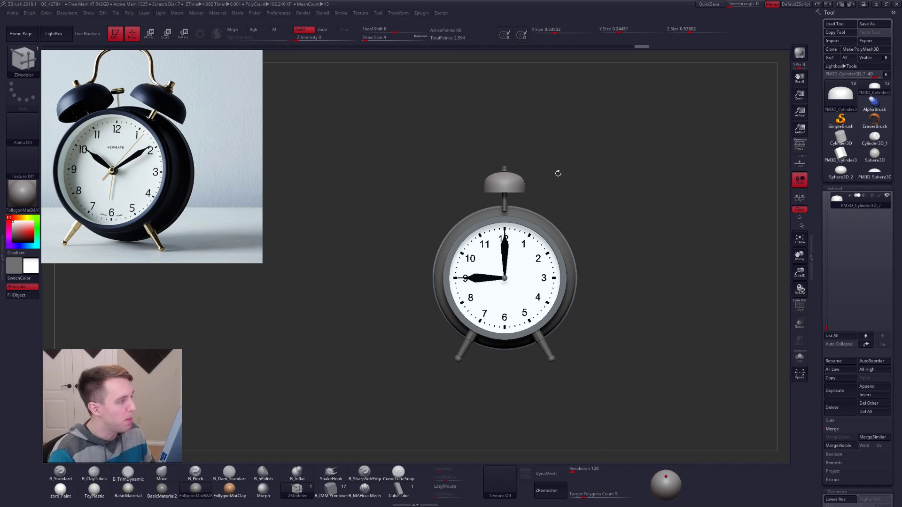
left_click_drag(547, 233, 639, 229)
key("b")
key("m")
key("v")
left_click_drag(521, 177, 528, 203, "alt")
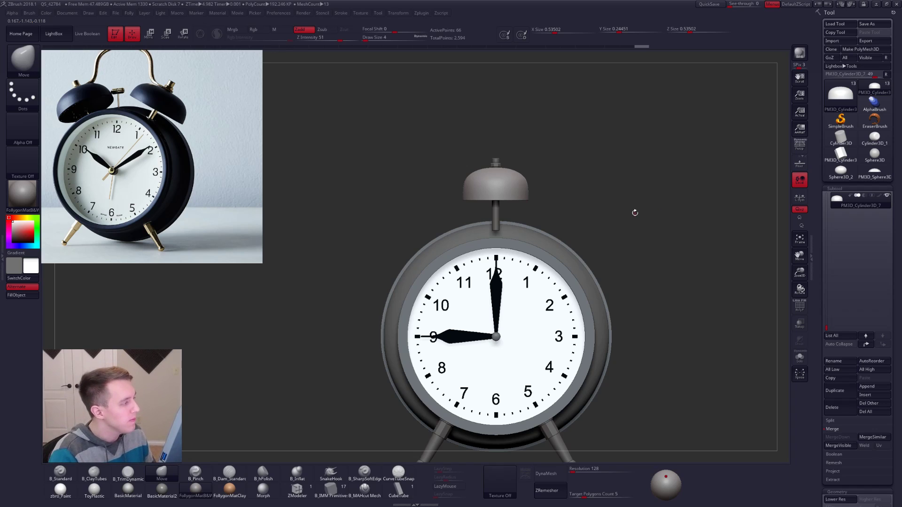
right_click_drag(515, 184, 474, 160, "alt")
Squash the bell vertically to a Y size of about 0.207, keeping its width
key("w")
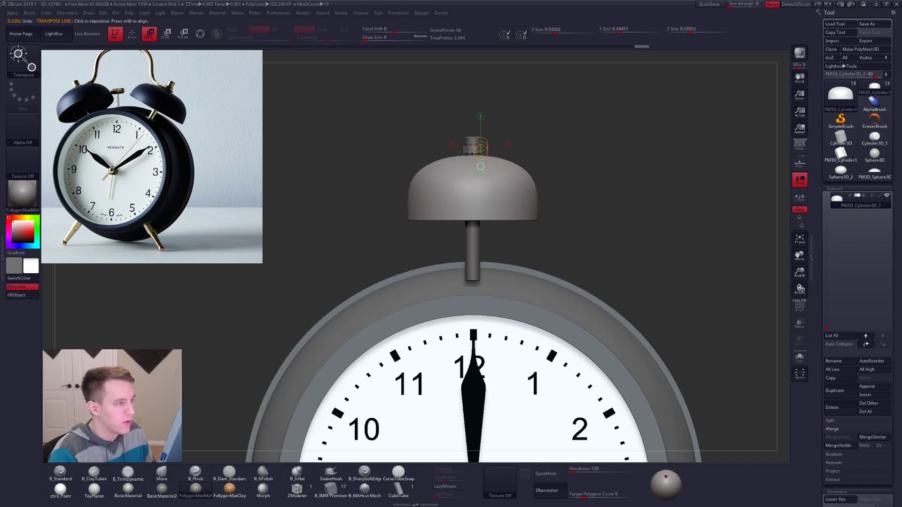
mouse_move(472, 153)
left_mouse_down()
mouse_move(472, 257)
mouse_move(467, 229)
left_mouse_up()
left_click_drag(522, 238, 495, 204, "alt")
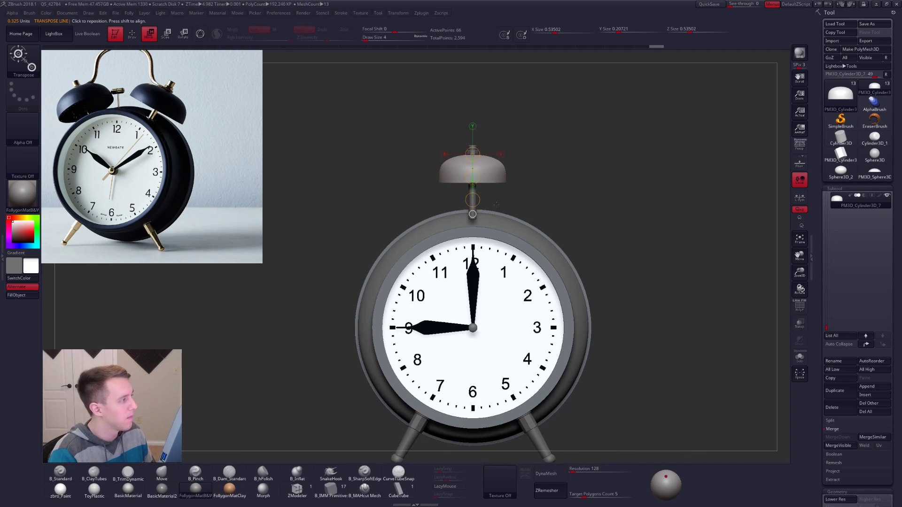
Return to Draw mode and create a Transpose Master posing mesh from all the clock's subtools
key("q")
left_click_drag(573, 161, 560, 147)
key("space")
left_click(543, 247)
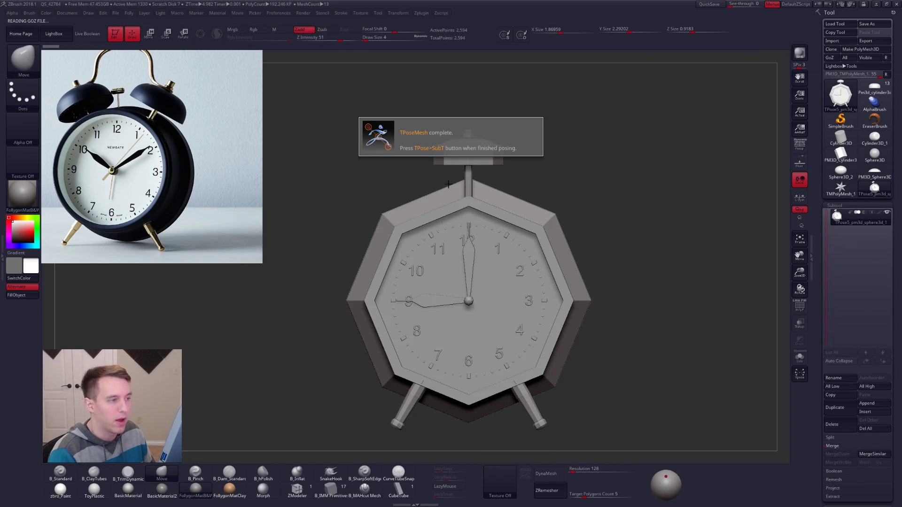
Display the posing mesh's polygroups and mask everything except the bell, its nut and its shaft
left_click_drag(496, 173, 475, 219, "alt")
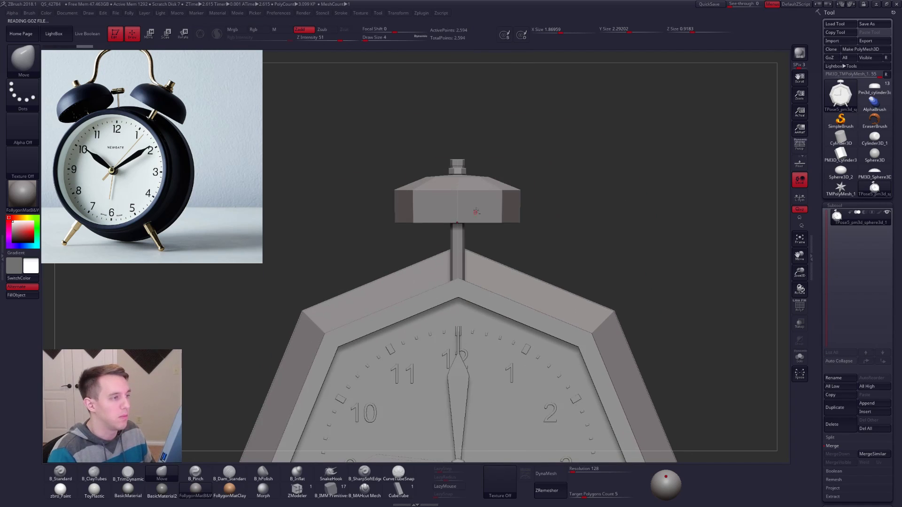
key("ctrl+space")
left_click(464, 374)
key("shift+f")
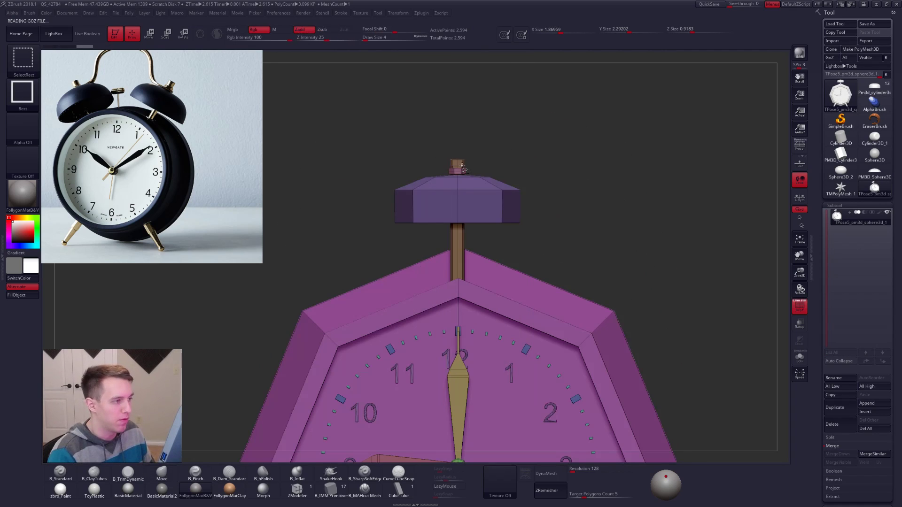
left_click(456, 163, "ctrl+shift")
left_click(477, 185, "ctrl+shift")
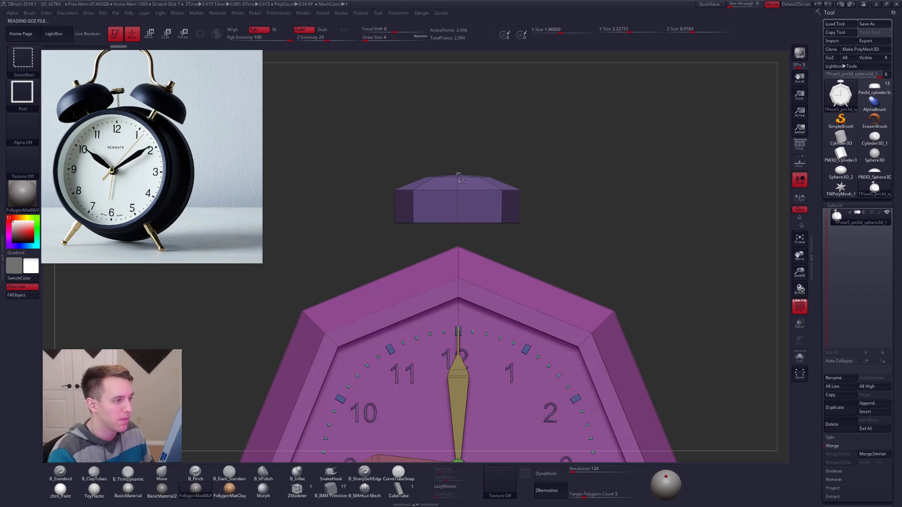
left_click(459, 176, "ctrl+shift")
left_click(517, 188, "ctrl")
left_click(533, 191, "ctrl+shift")
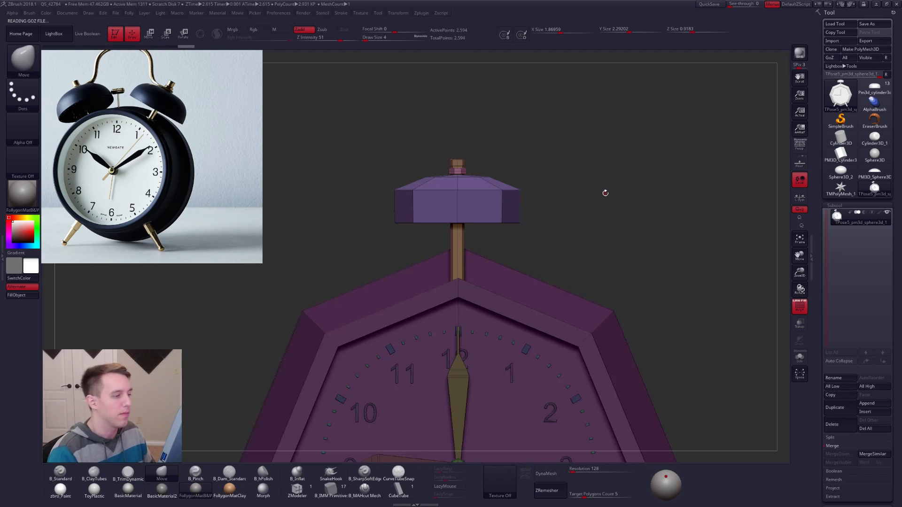
Move the unmasked bell, nut and shaft down towards the clock body and return to Draw mode
key("w")
left_click_drag(498, 193, 497, 283)
left_click_drag(497, 239, 501, 263)
mouse_move(541, 211)
left_mouse_down("alt")
mouse_move(556, 174)
mouse_move(574, 186)
left_mouse_up("alt")
key("q")
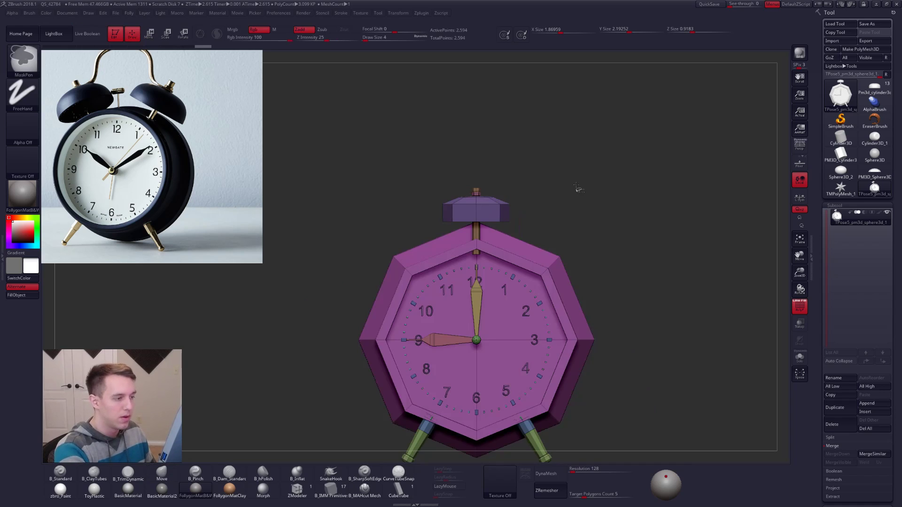
Transfer the pose back to the subtools and hide the polyframes
key("ctrl+f")
left_click(593, 303)
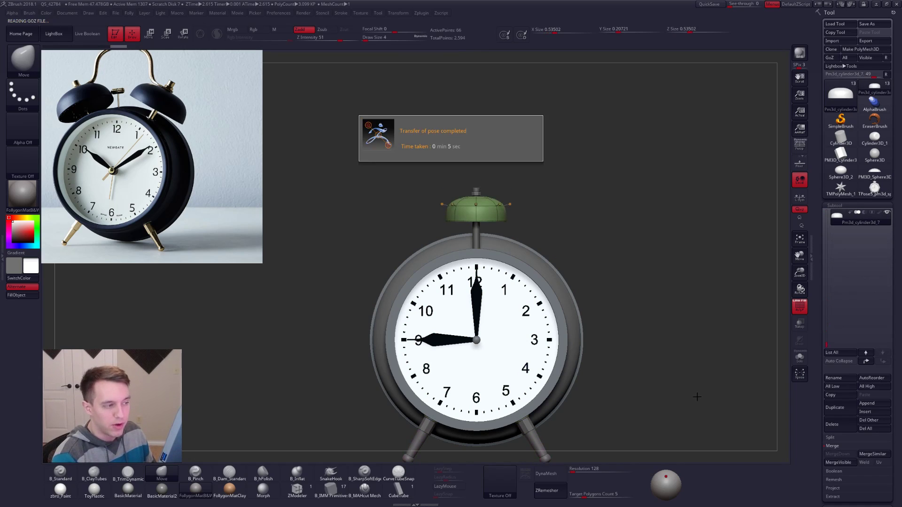
key("shift")
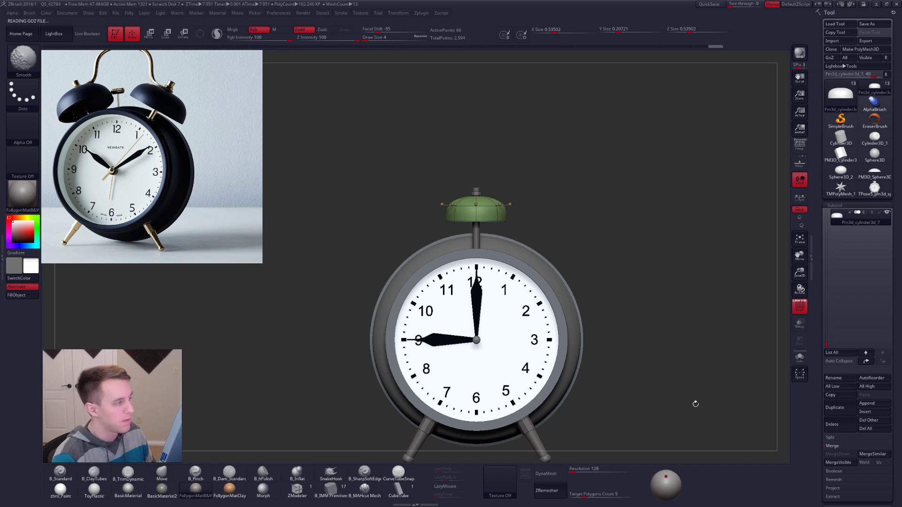
key("shift+f")
left_click_drag(606, 307, 607, 225, "alt")
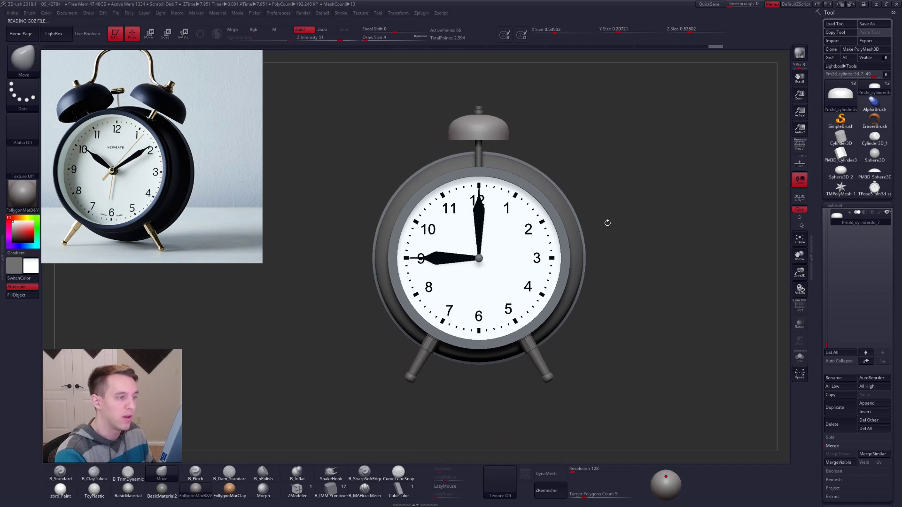
Reopen the posing mesh, move the bell, nut and shaft further down onto the clock body, and clear the mask
left_click(874, 190)
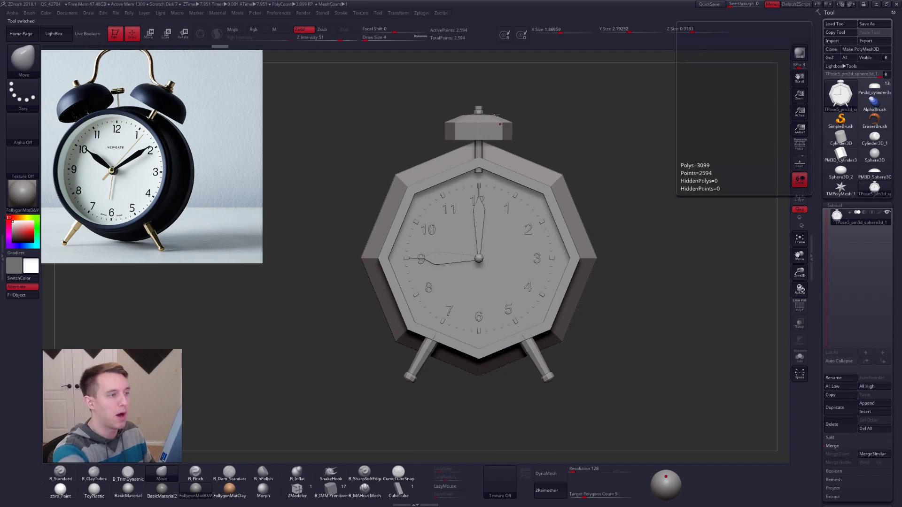
right_click_drag(540, 211, 538, 235, "ctrl")
key("w")
left_click_drag(535, 200, 534, 272, "shift")
left_click_drag(534, 237, 536, 254)
right_click_drag(573, 257, 639, 221, "ctrl")
key("q")
left_click_drag(642, 220, 651, 227, "ctrl")
Transfer the second pose adjustment from the posing mesh to the clock's subtools
key("ctrl+shift+f")
left_click(679, 324)
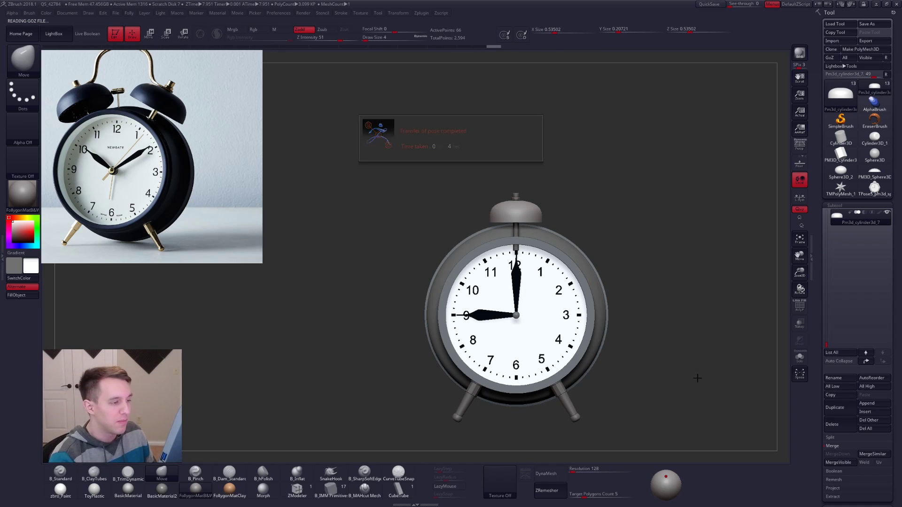
left_click_drag(703, 405, 680, 399)
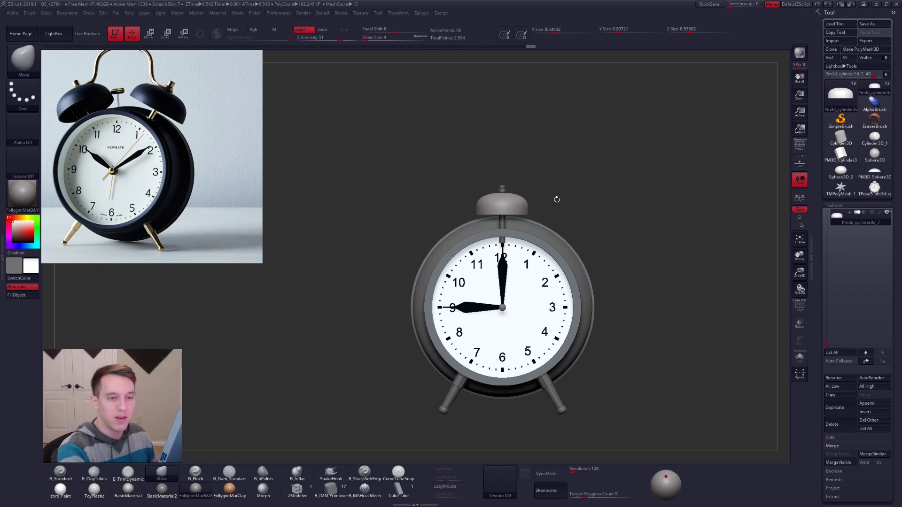
Switch to the temporary TPose mesh and delete it
left_click(874, 188)
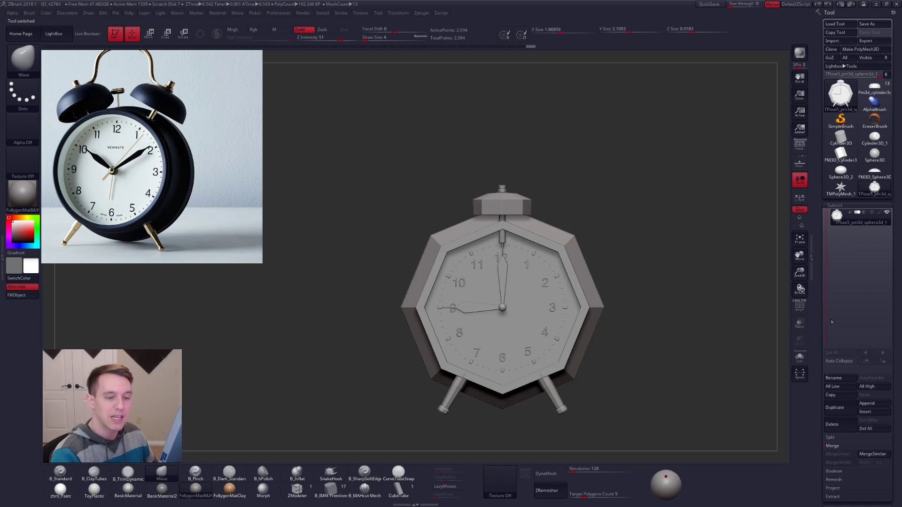
left_click(848, 427)
left_click(789, 432)
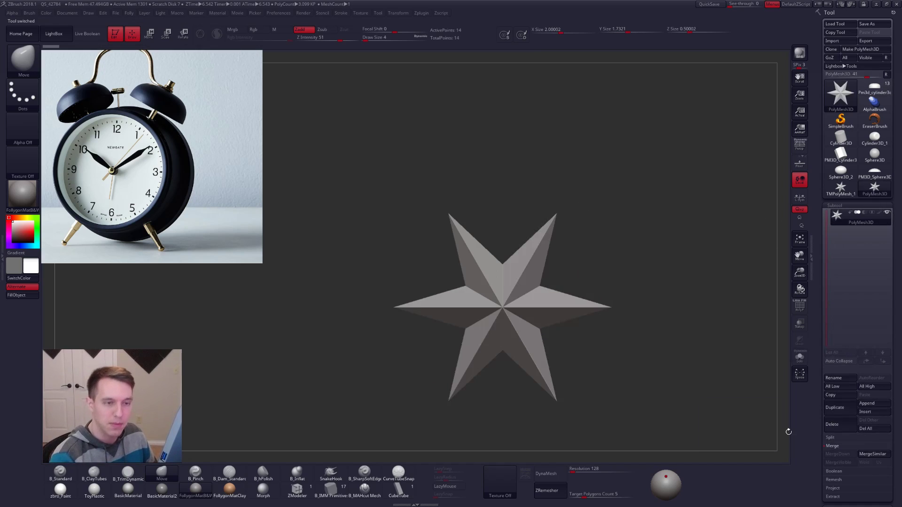
Delete the leftover half-sphere tool PM3D_Sphere3D_2 and the flattened sphere tool Sphere3D_2
left_click(874, 172)
left_click(832, 424)
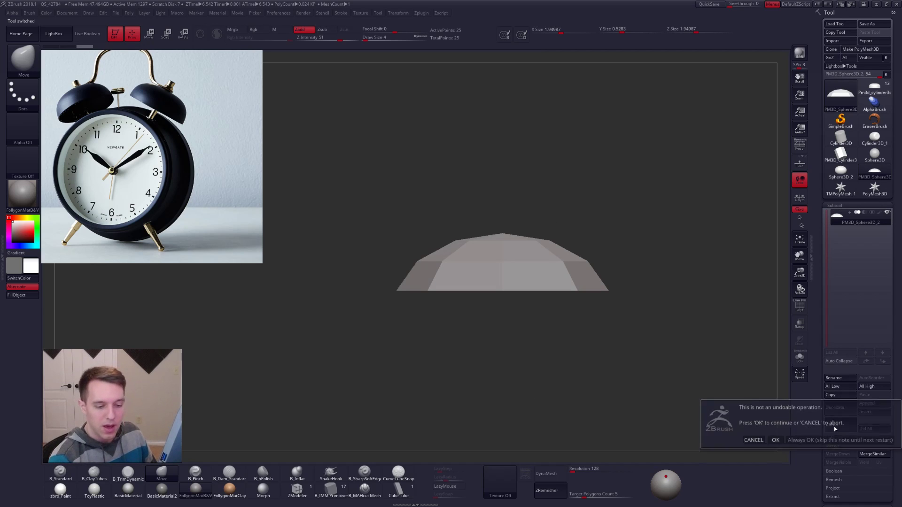
left_click(775, 439)
left_click(841, 172)
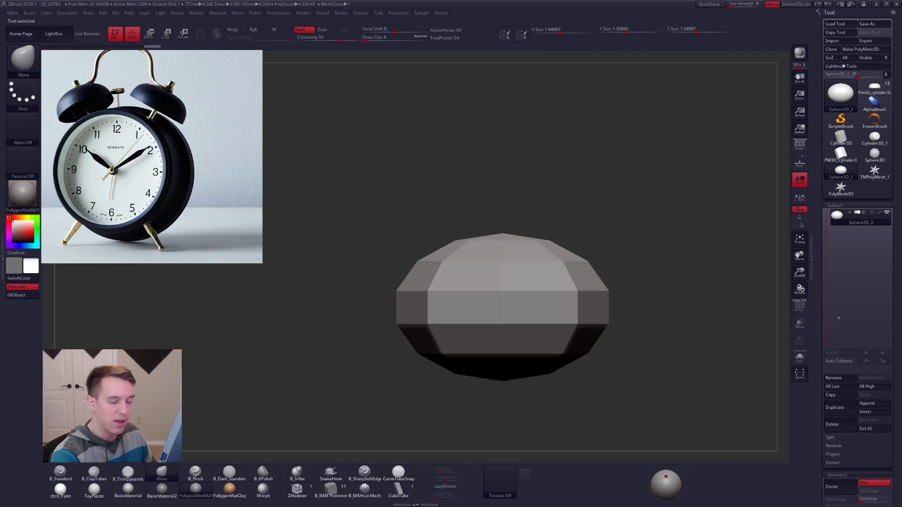
left_click(832, 407)
left_click(778, 440)
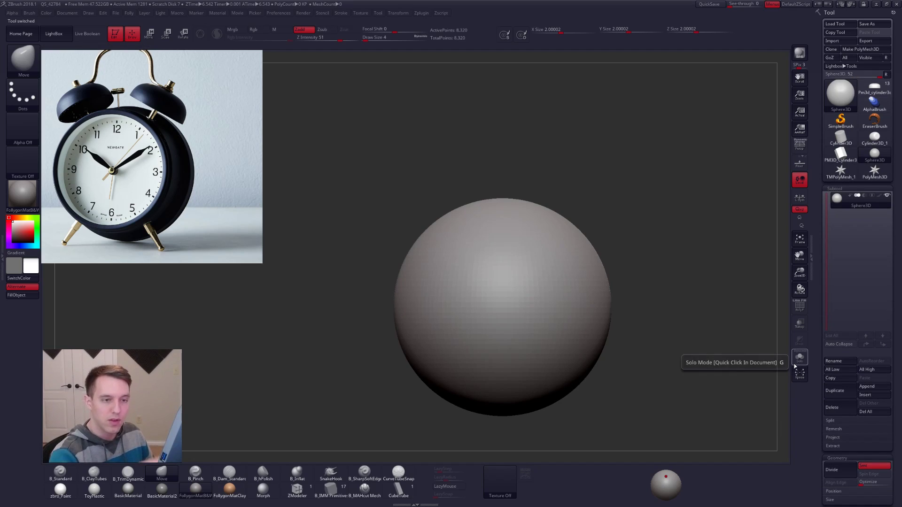
Try to delete the Sphere3D tool, switch back to the clock tool and reset the list of recent tools
left_click(836, 408)
left_click(778, 439)
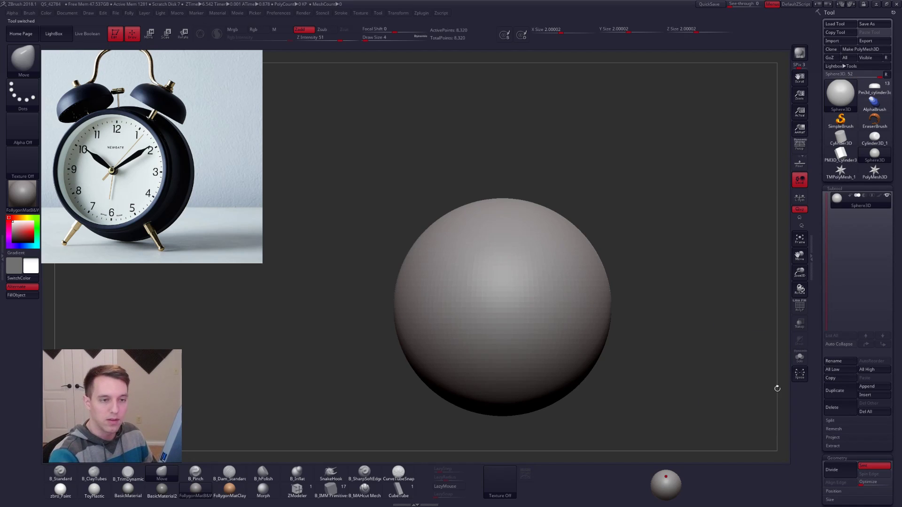
left_click(874, 88)
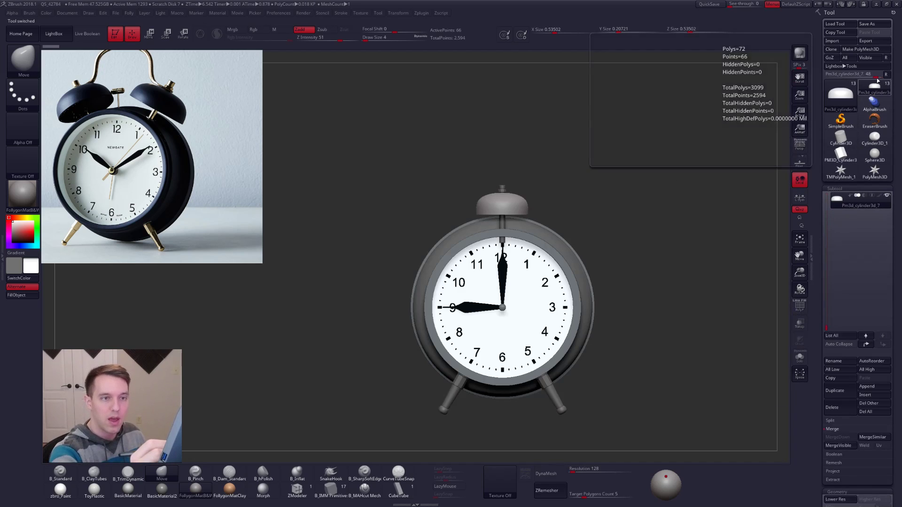
left_click(886, 74)
right_click_drag(516, 184, 547, 219, "ctrl")
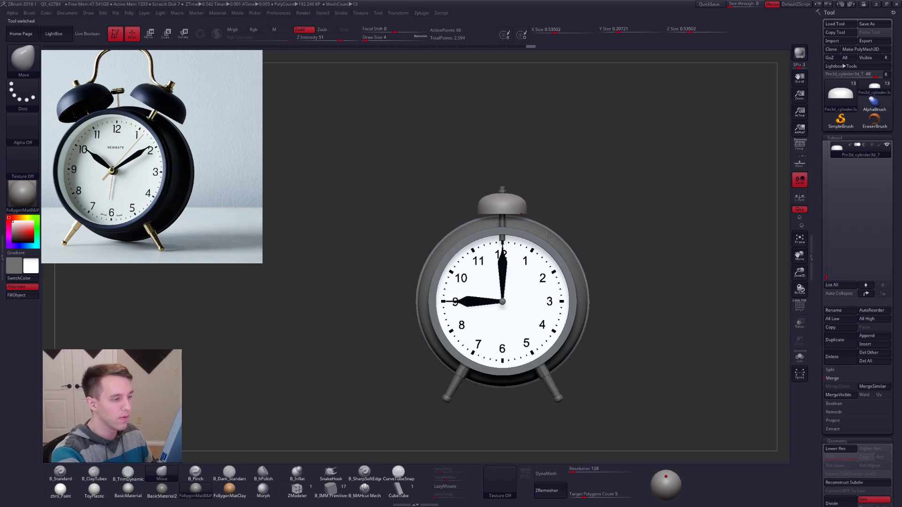
Isolate the clock body and mask its white dial face, leaving the casing unmasked
key("alt+s")
mouse_move(480, 268)
right_mouse_down("ctrl")
mouse_move(498, 286)
mouse_move(486, 253)
right_mouse_up("ctrl")
key("w")
left_click(505, 287, "ctrl")
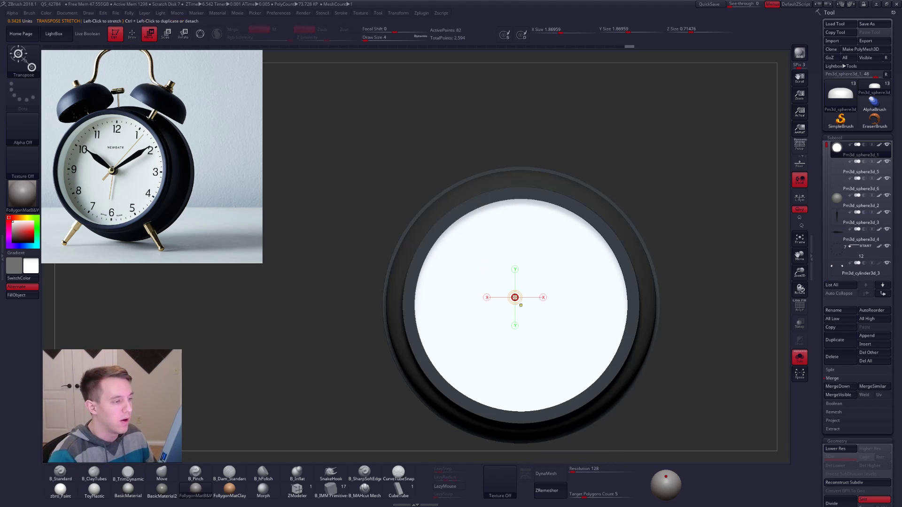
key("q")
key("b")
key("m")
key("v")
left_click(318, 291, "ctrl")
right_click_drag(400, 276, 376, 275, "ctrl")
Fill the unmasked casing with dark grey and show the other clock parts again
key("b")
key("s")
key("t")
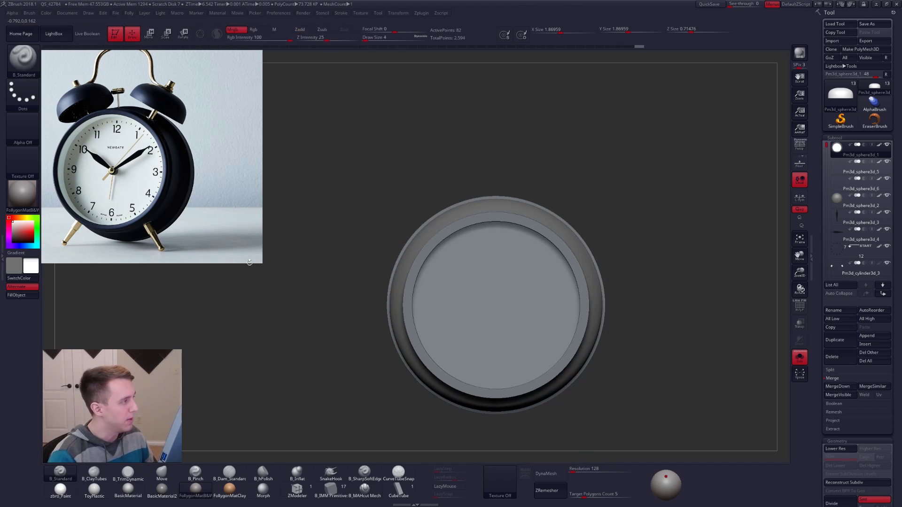
left_click(16, 237)
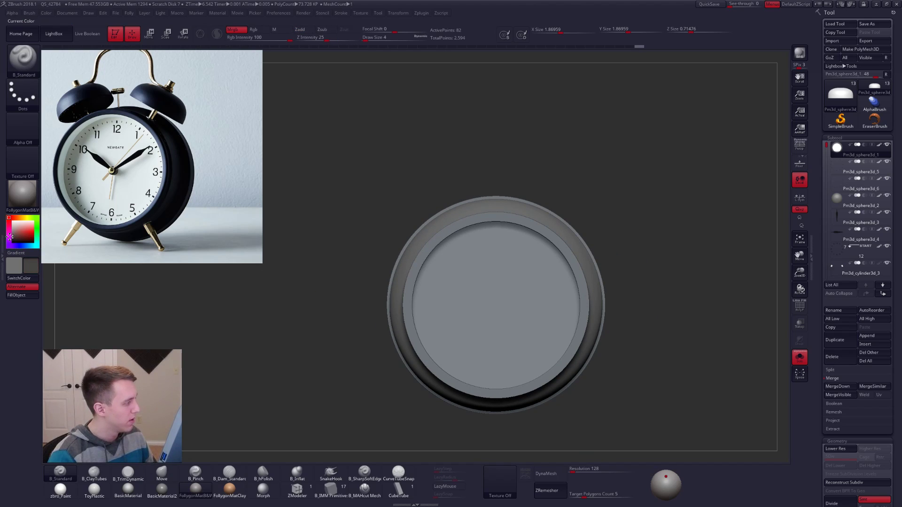
left_click(17, 295)
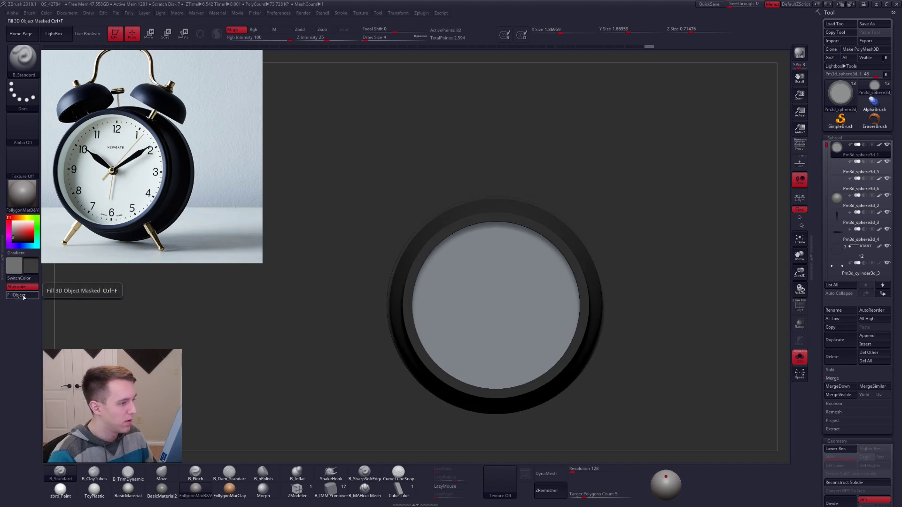
left_click(298, 314, "ctrl")
key("alt+s")
Reselect the clock body, restore the mask on its dial and refill the casing using the zbro_Paint material
right_click_drag(507, 313, 441, 285, "alt")
right_click_drag(470, 235, 479, 258, "alt")
left_click(465, 208, "alt")
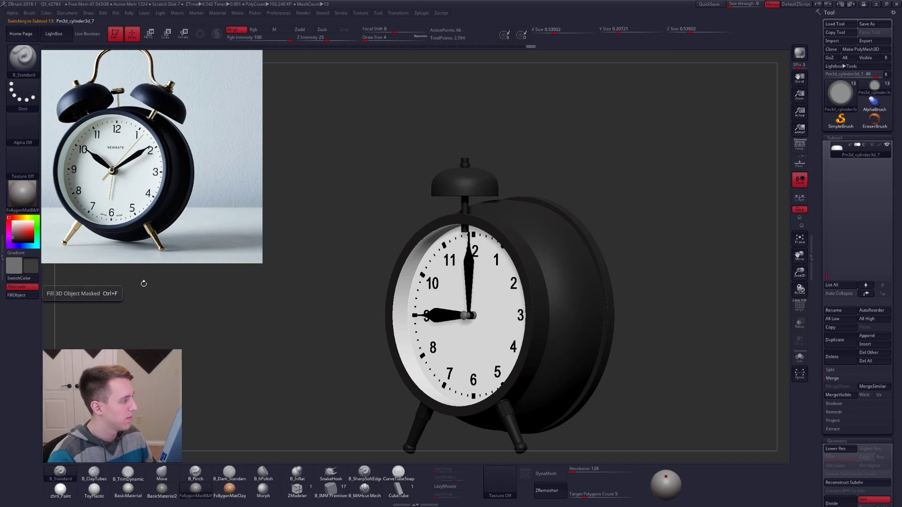
left_click(492, 196, "alt")
key("shift+f")
key("ctrl+z")
key("shift+f")
left_click(60, 488)
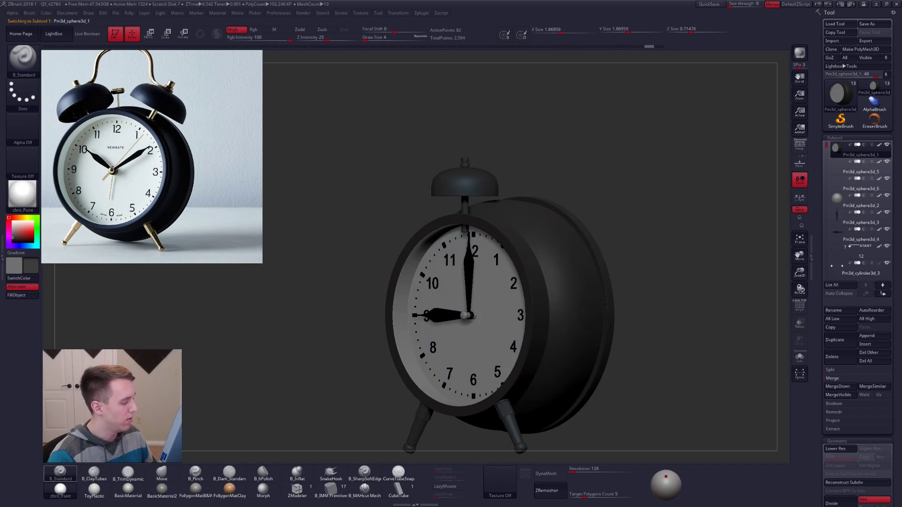
left_click(21, 295)
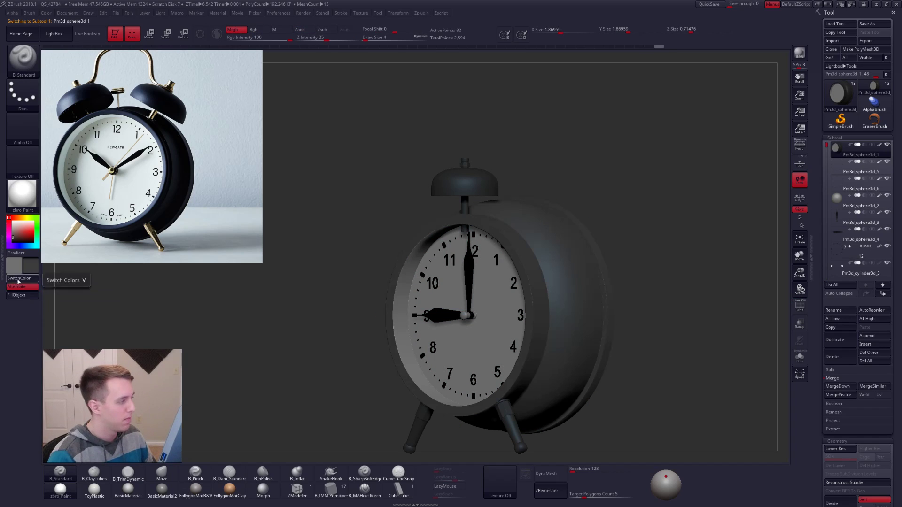
Choose a near-black colour and fill both the clock's casing and the bell with it
left_click(15, 241)
left_click_drag(15, 242, 12, 240)
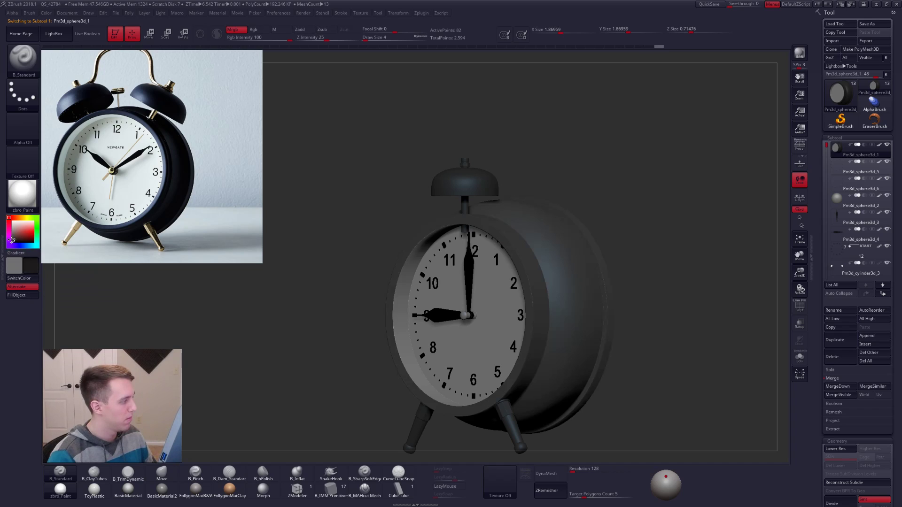
left_click(21, 295)
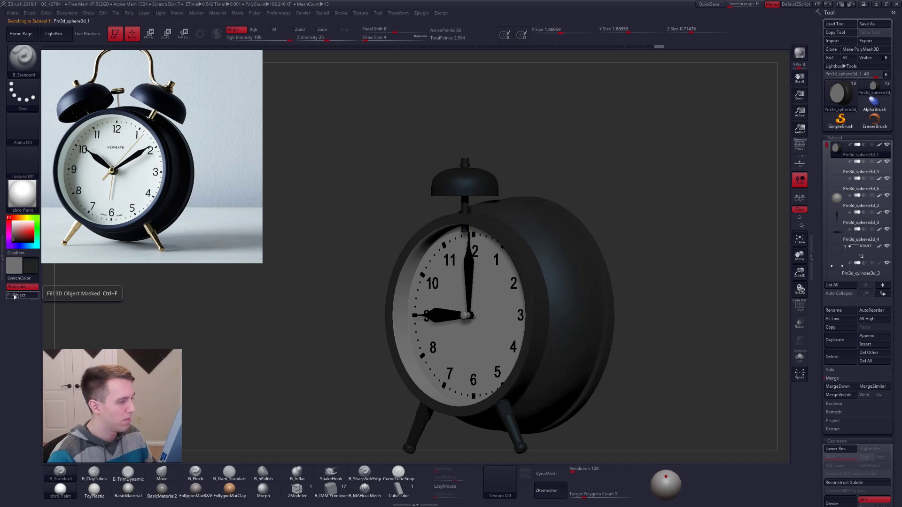
left_click_drag(133, 288, 216, 357, "shift")
mouse_move(328, 296)
left_mouse_down()
mouse_move(361, 296)
mouse_move(327, 297)
left_mouse_up()
right_click_drag(380, 309, 381, 269, "alt")
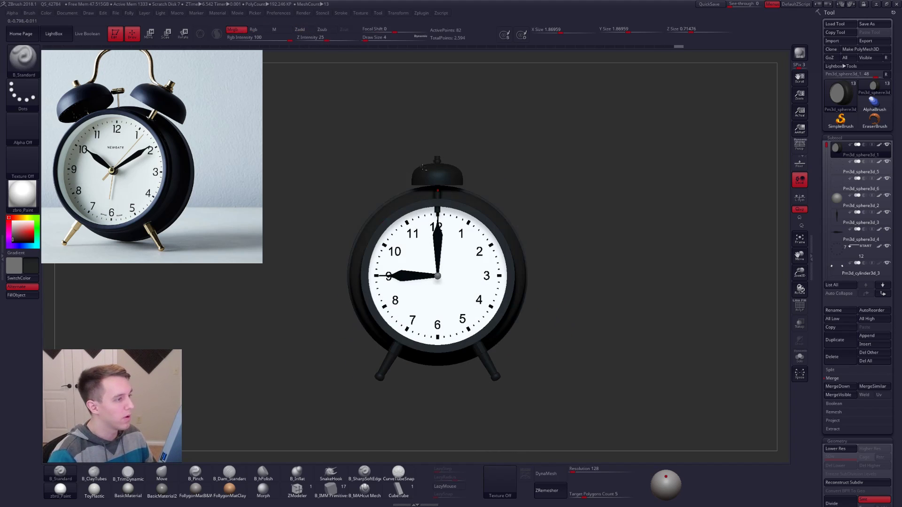
left_click(423, 166, "alt")
left_click(23, 295)
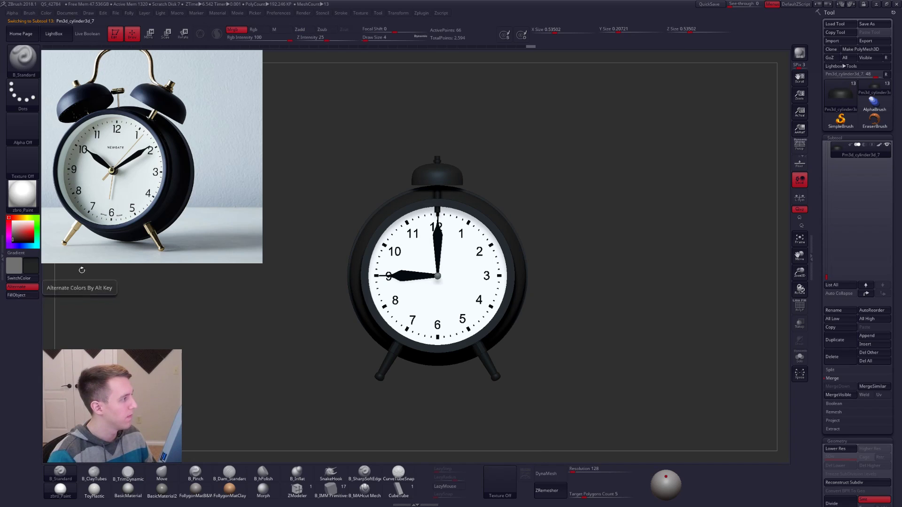
Sample the brass colour from the reference photo and fill the bell's shaft with it
scroll(422, 167, "up", 4)
left_click(441, 213, "alt")
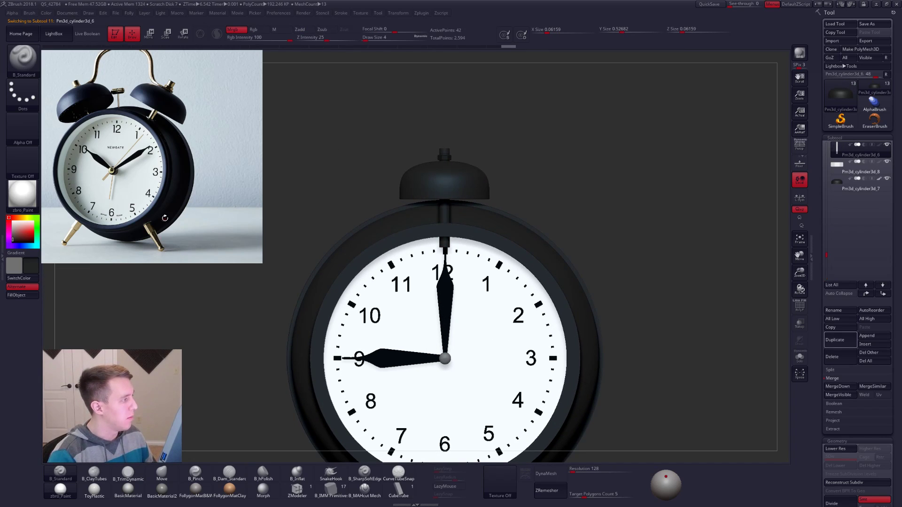
key("shift+z")
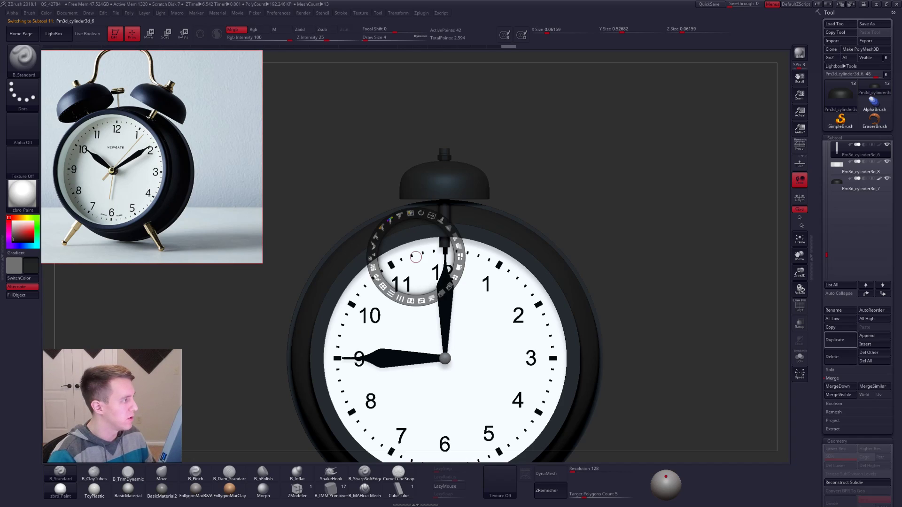
key("c")
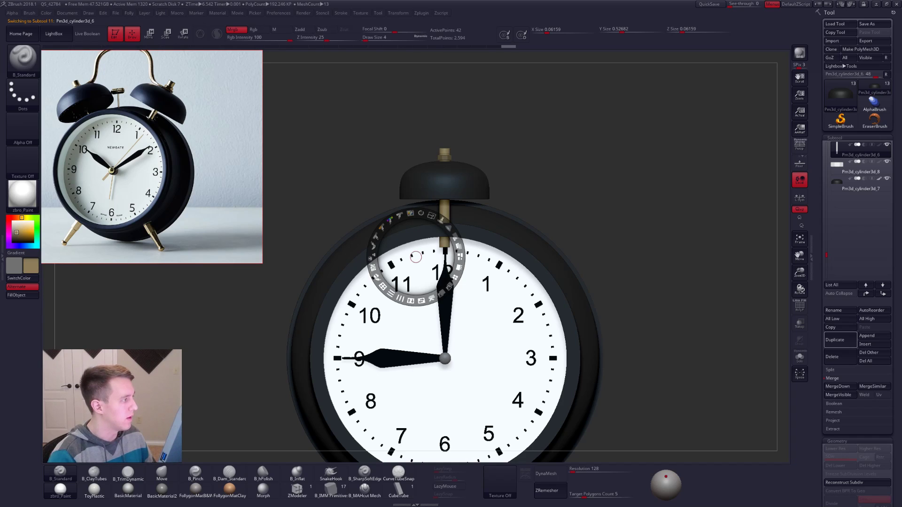
key("z")
left_click(37, 296)
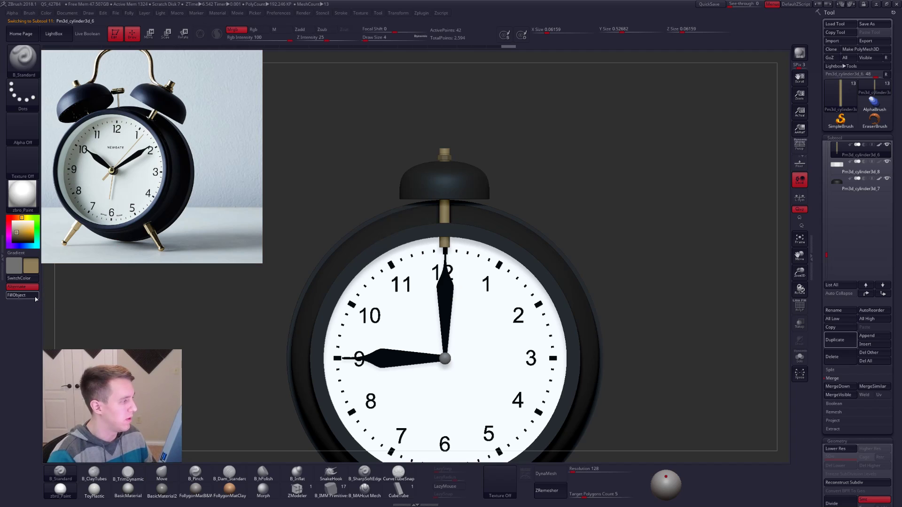
Fill the dial's centre pin, the leg collars and the legs with the brass colour
left_click(445, 358, "alt")
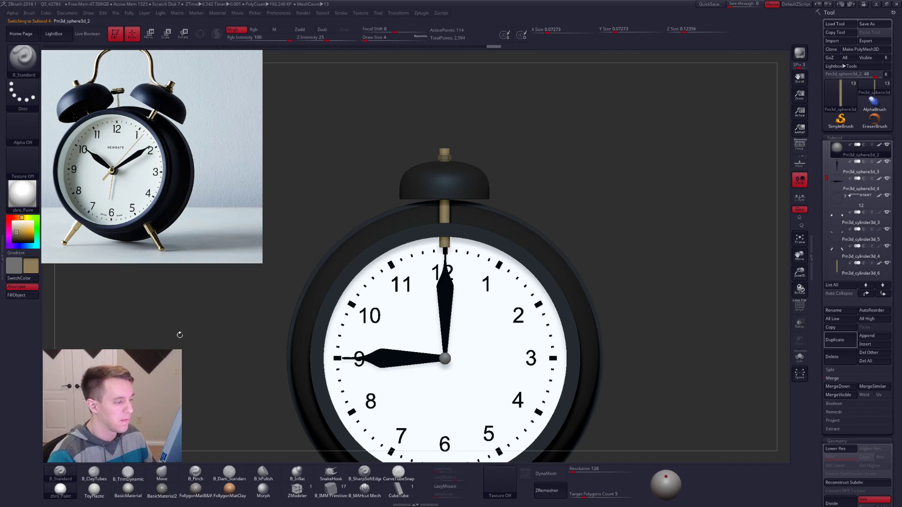
left_click(28, 295)
left_click_drag(445, 358, 502, 230, "alt")
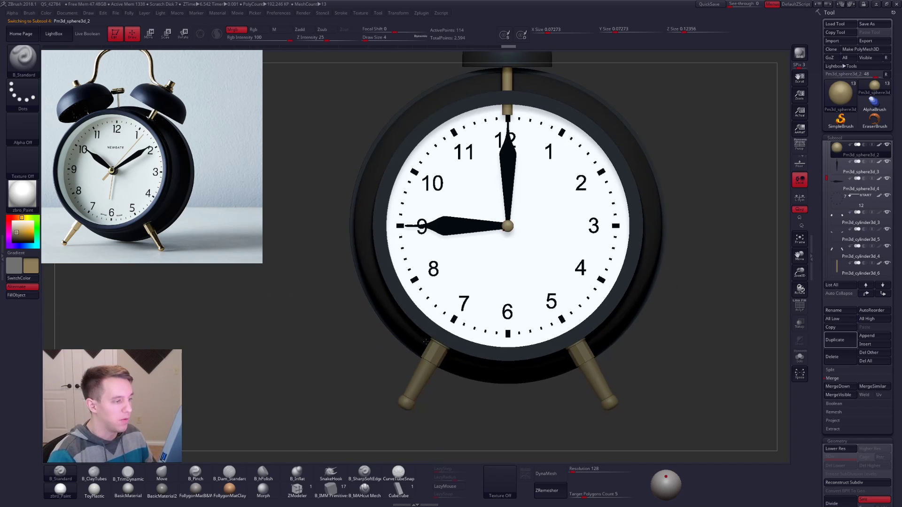
left_click_drag(418, 341, 443, 299, "alt")
left_click(446, 296, "alt")
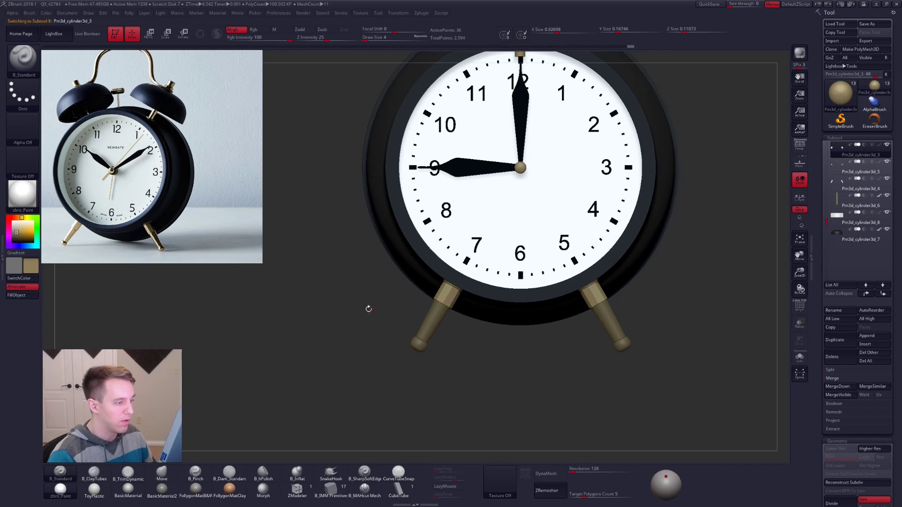
left_click(9, 297)
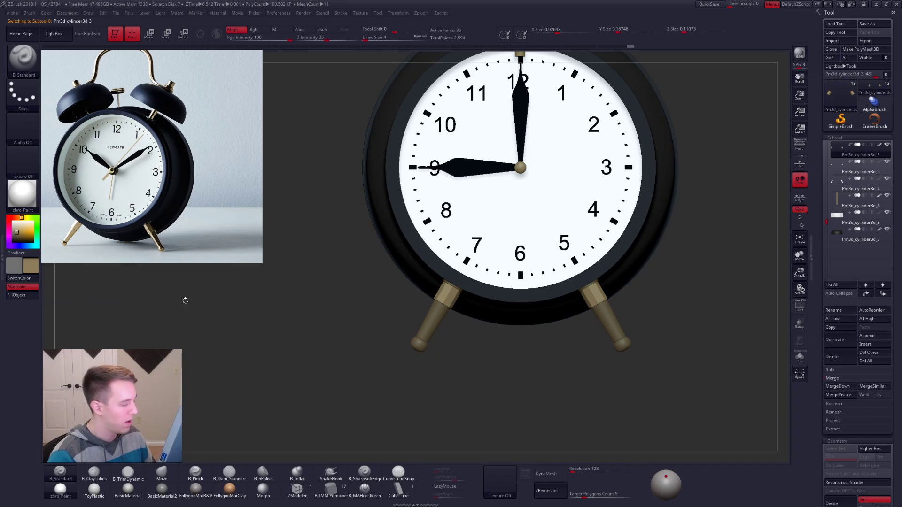
left_click(426, 319, "alt")
left_click(28, 298)
Fill the nut on top of the bell with brass and inspect the coloured clock from the side
mouse_move(516, 147)
right_mouse_down("alt")
mouse_move(469, 207)
mouse_move(435, 332)
right_mouse_up("alt")
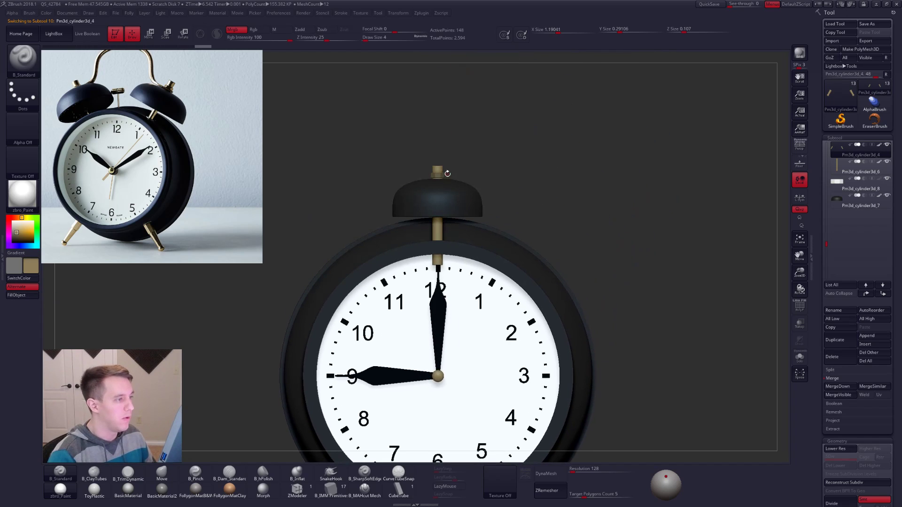
left_click(19, 295)
key("f")
right_click_drag(357, 261, 430, 253)
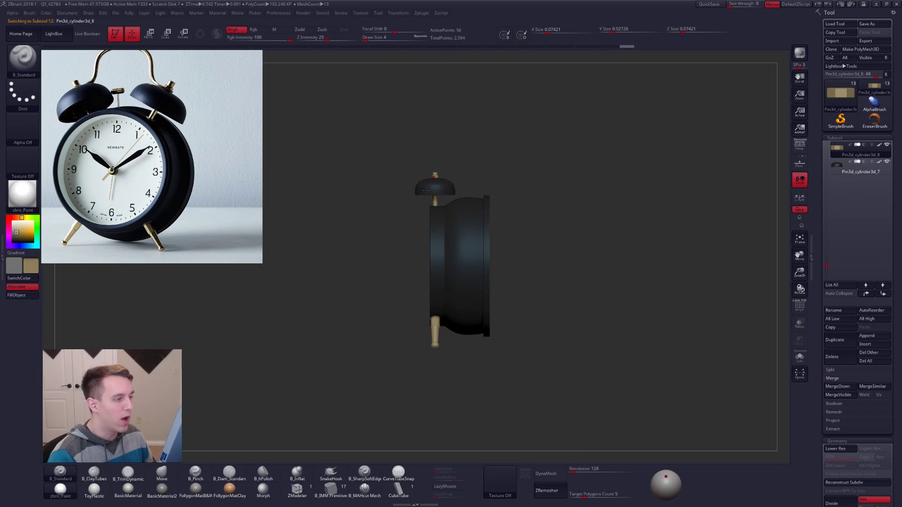
key("space")
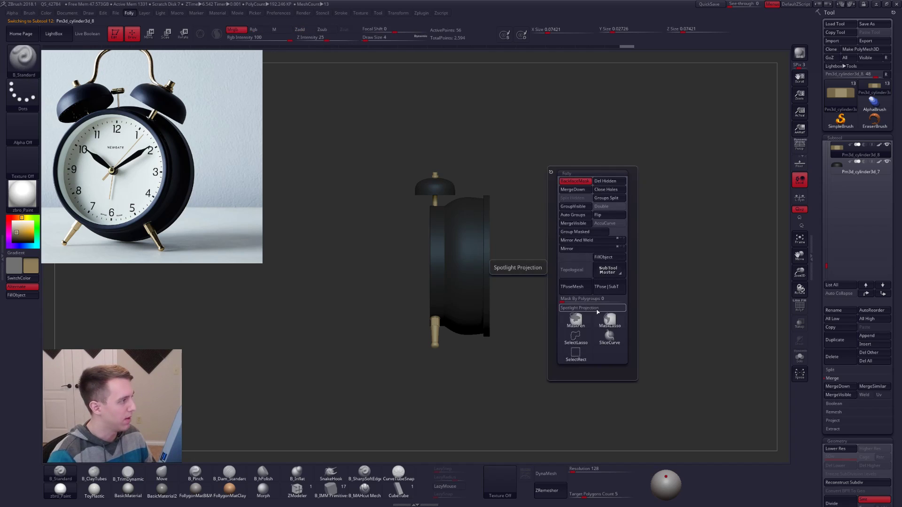
left_click_drag(545, 220, 441, 207, "shift")
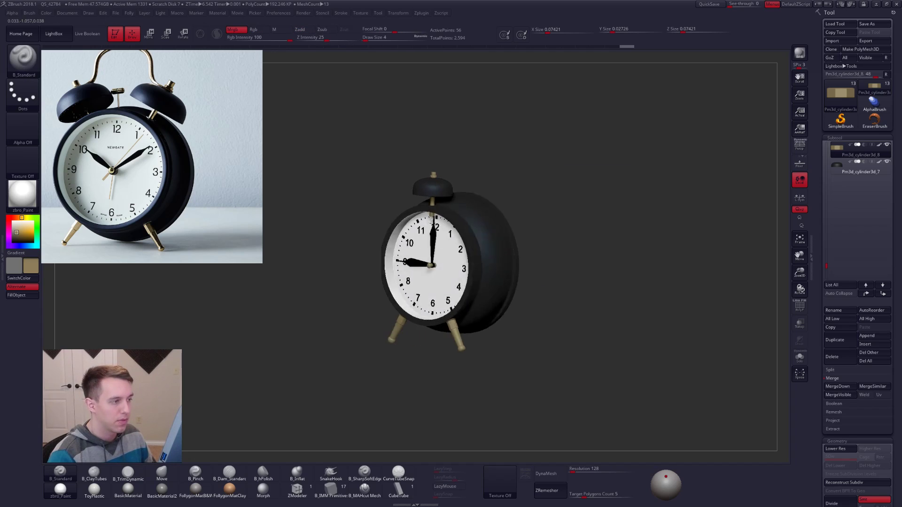
Isolate the bell's shaft, mask its upper part and move its lower end up to shorten it
left_click(435, 202, "alt")
right_click_drag(436, 202, 403, 207, "ctrl")
key("ctrl+shift+s")
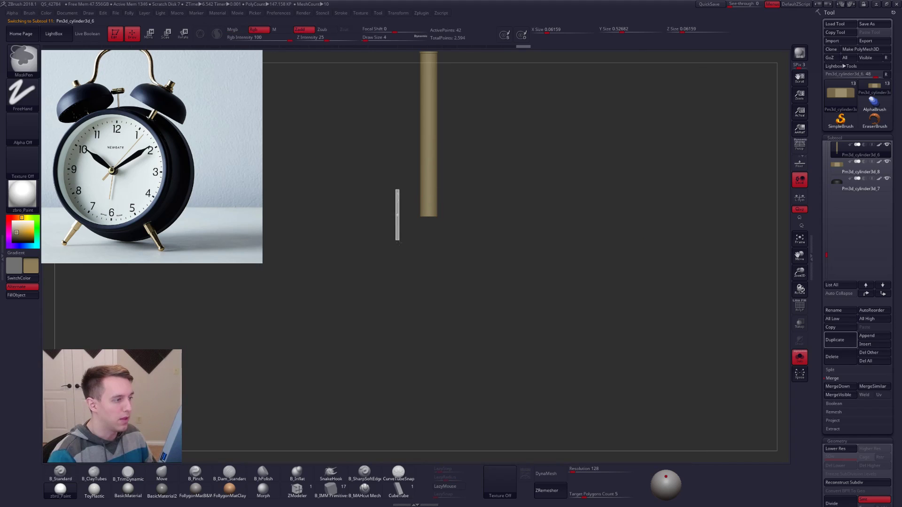
left_click_drag(497, 239, 541, 291)
key("ctrl+shift+s")
key("w")
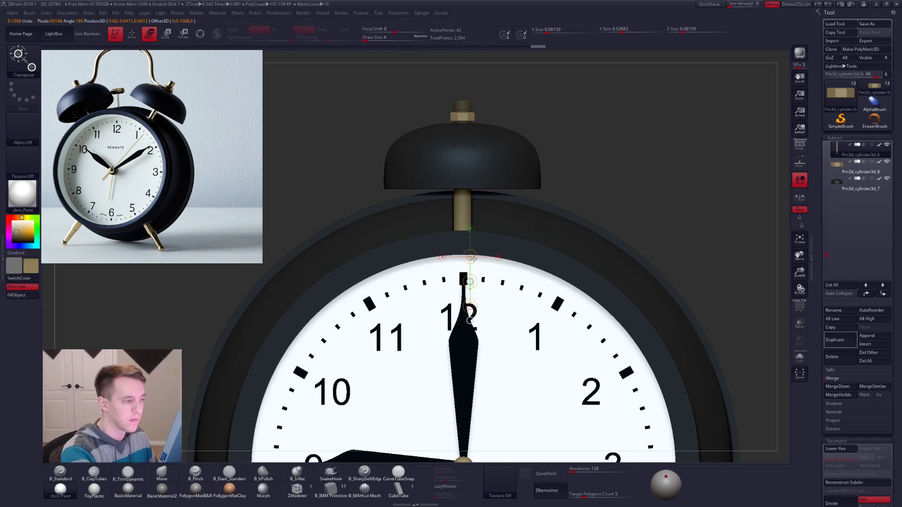
right_click_drag(475, 254, 564, 258, "ctrl")
key("q")
right_click_drag(619, 293, 616, 272, "alt")
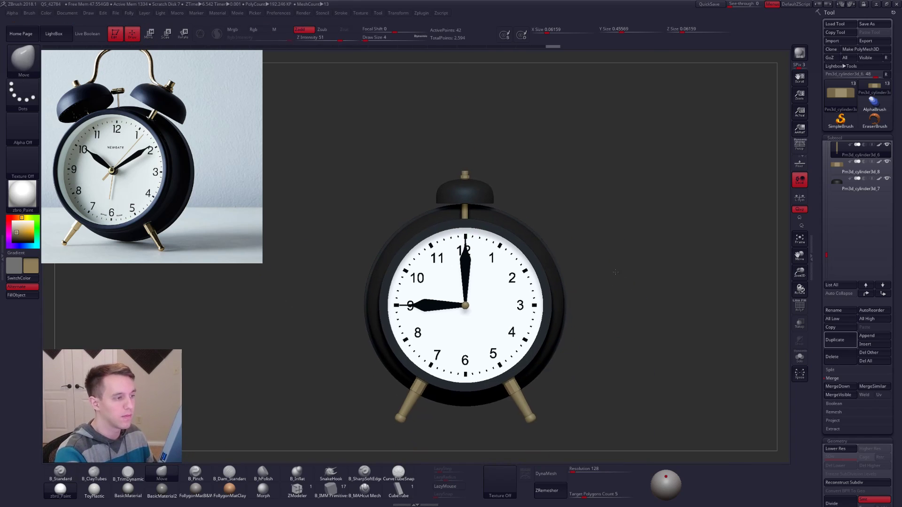
Create a TPose mesh from the clock's subtools and set the active colour to white
key("v")
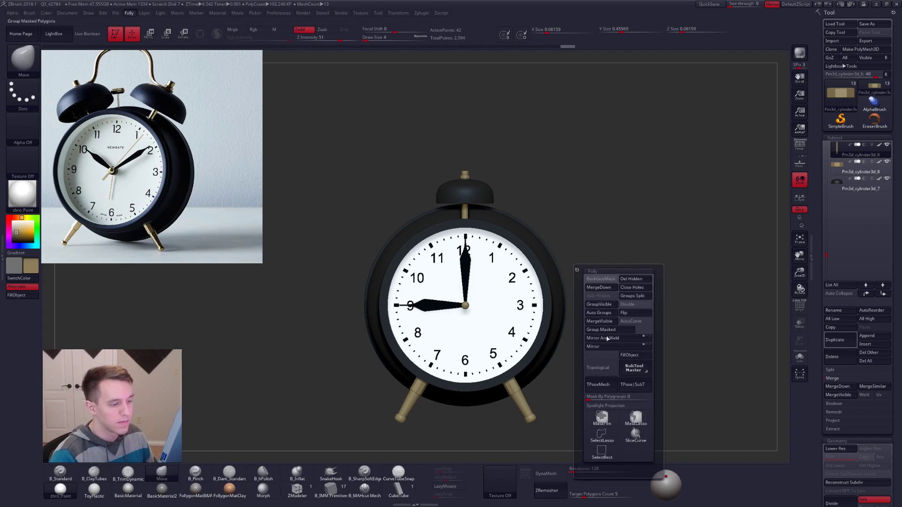
left_click(604, 392)
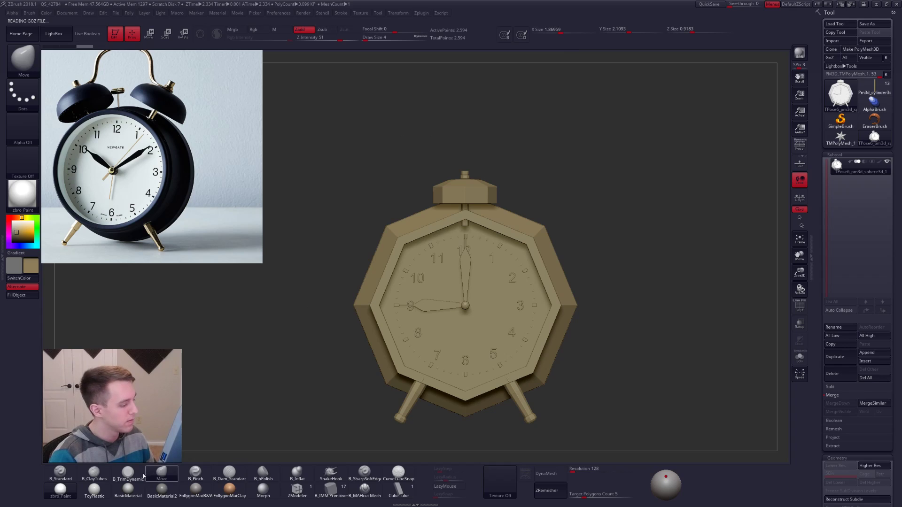
key("v")
left_click_drag(31, 238, 11, 220)
Turn on polyframes for the posing mesh and isolate the bell's polygroup
left_click_drag(606, 270, 404, 257)
right_click_drag(433, 197, 447, 212, "alt")
key("shift+f")
left_click(423, 185, "ctrl+shift")
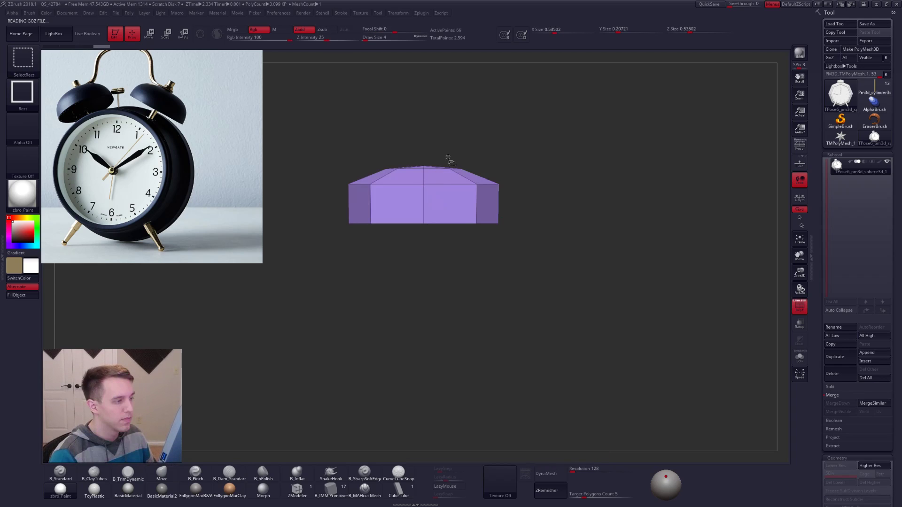
Mask everything except the bell assembly on the posing mesh and move the assembly further along the clock body's depth
left_click_drag(448, 157, 459, 168, "ctrl+shift")
left_click(425, 162, "ctrl+shift")
left_click(425, 170, "ctrl+shift")
left_click(427, 171, "ctrl+shift")
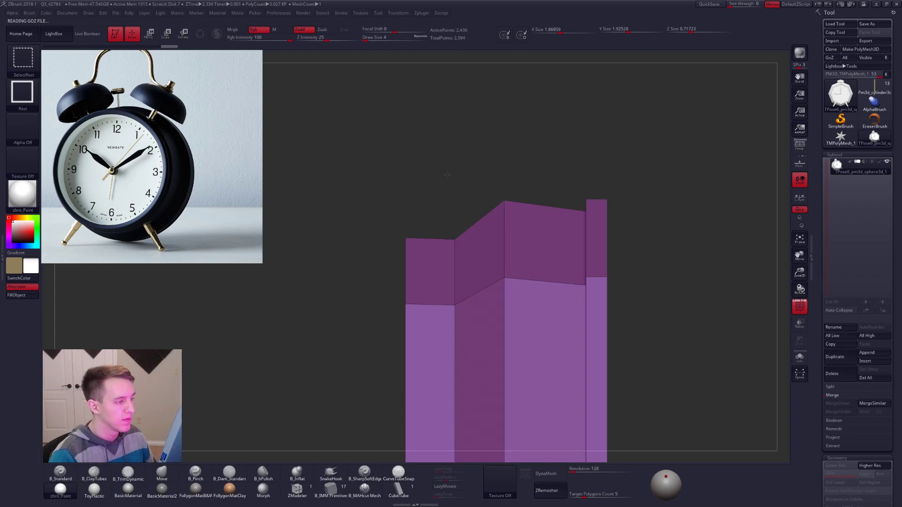
left_click_drag(425, 222, 528, 224)
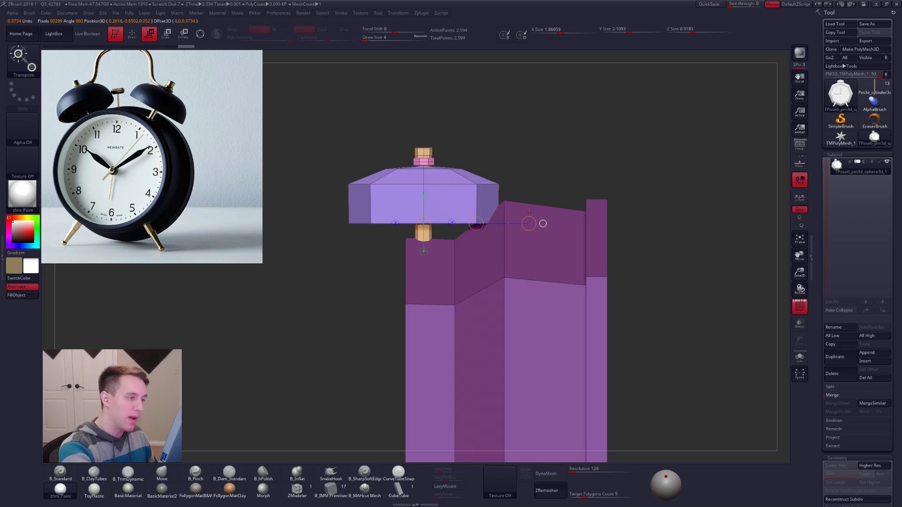
left_click_drag(538, 179, 588, 237, "alt")
mouse_move(474, 247)
left_mouse_down()
mouse_move(504, 257)
mouse_move(573, 247)
mouse_move(583, 232)
mouse_move(561, 212)
left_mouse_up()
left_click_drag(504, 248, 515, 250)
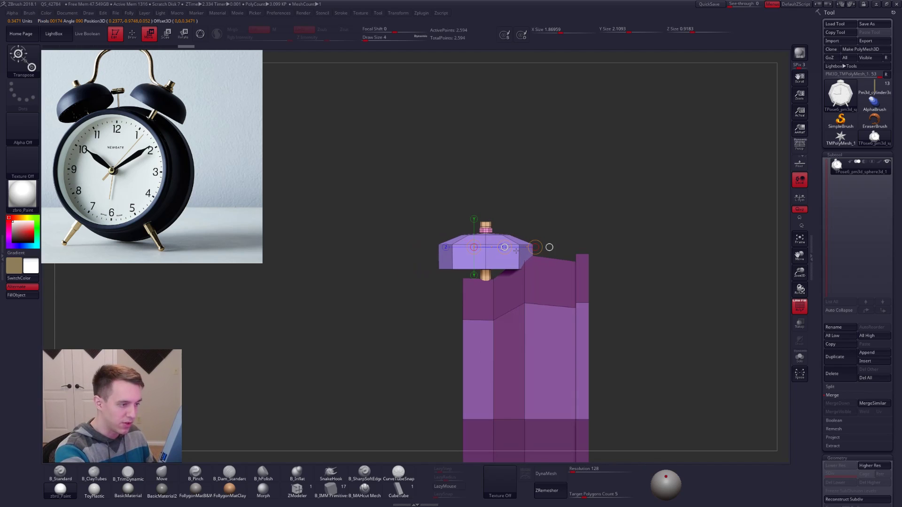
Turn off polyframes, switch to the Follygon material and transfer the TPose mesh's pose back to the coloured subtools
left_click_drag(385, 310, 559, 317)
left_click_drag(559, 317, 583, 221, "alt")
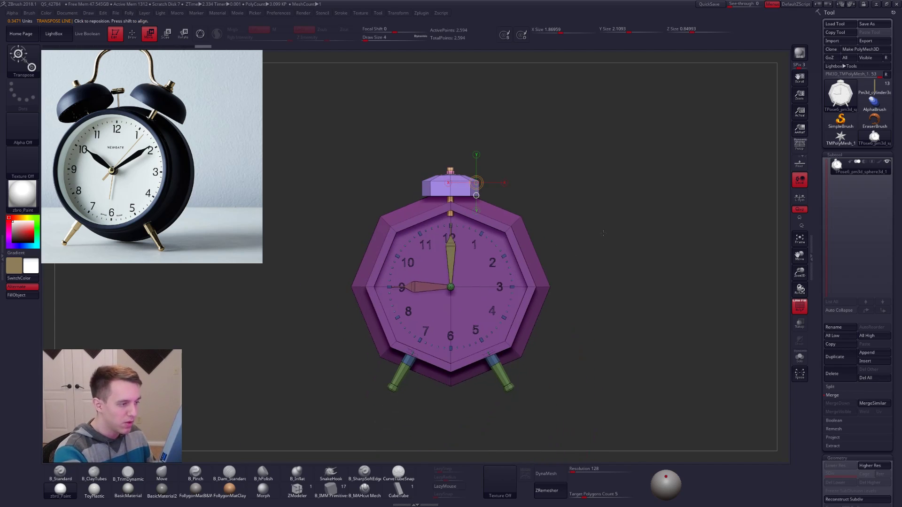
key("q")
key("shift+f")
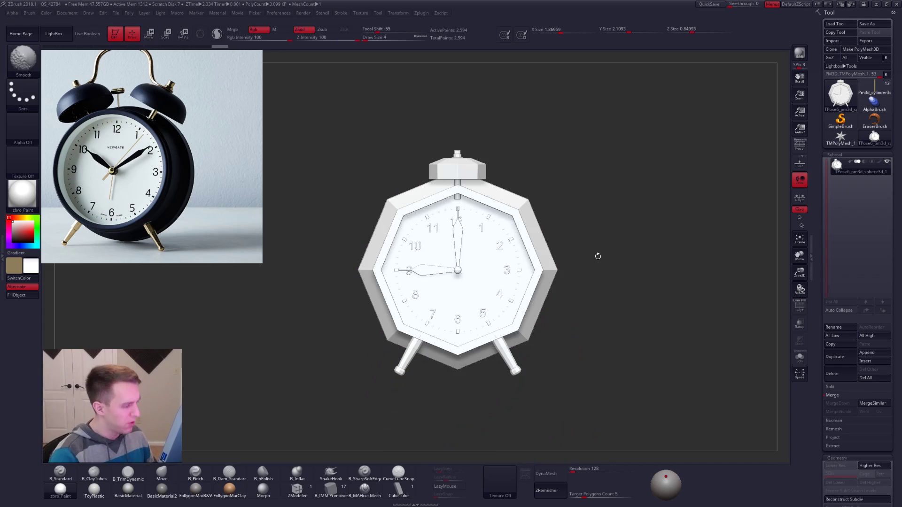
left_click(195, 490)
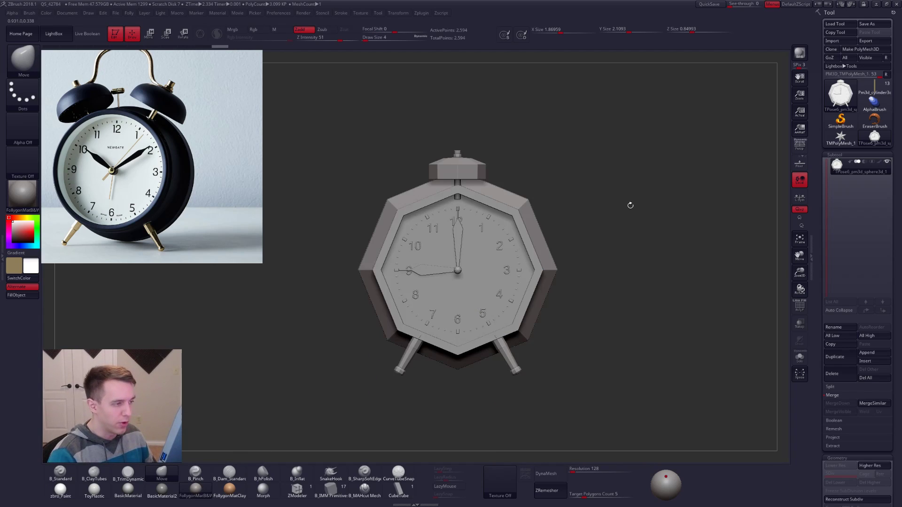
key("ctrl+t")
left_click(639, 276)
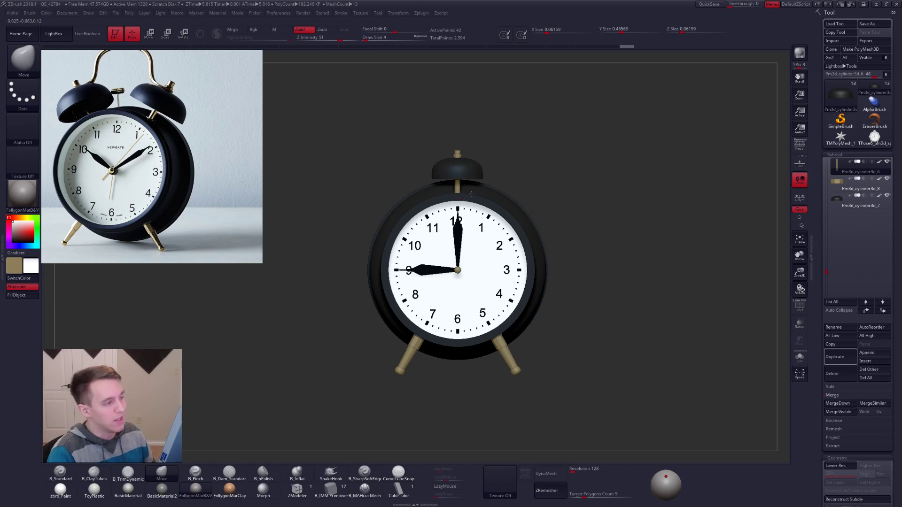
On the TPose mesh, mask the clock body, raise the bell assembly slightly and transfer the pose to the subtools
left_click(874, 141)
mouse_move(507, 148)
left_mouse_down()
mouse_move(524, 165)
mouse_move(473, 231)
left_mouse_up()
key("e")
left_click(449, 214)
right_click_drag(450, 214, 483, 267, "shift")
left_click_drag(449, 270, 450, 275)
key("q")
left_click_drag(583, 228, 595, 233, "ctrl")
key("ctrl+f")
key("w")
left_click(657, 316)
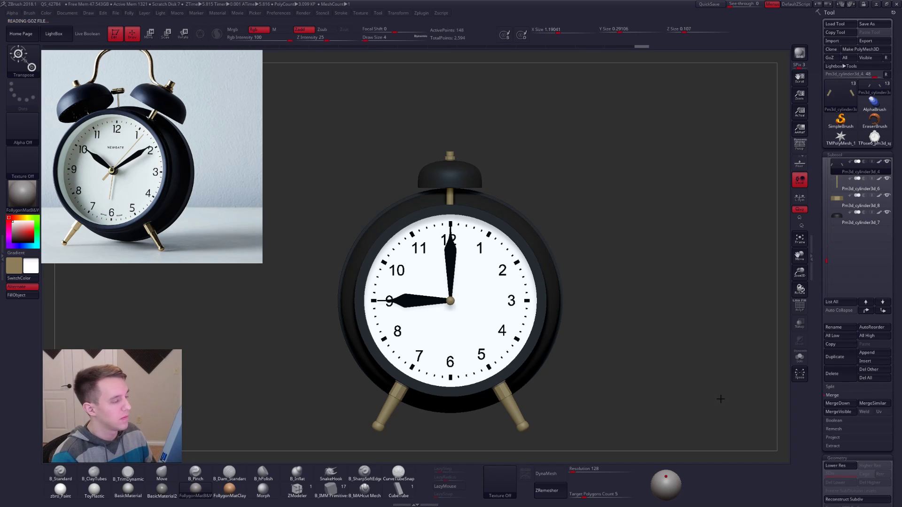
Return to the TPose mesh, scale up the bell assembly and transfer the pose to the coloured subtools
left_click_drag(704, 408, 695, 393, "alt")
left_click(874, 138)
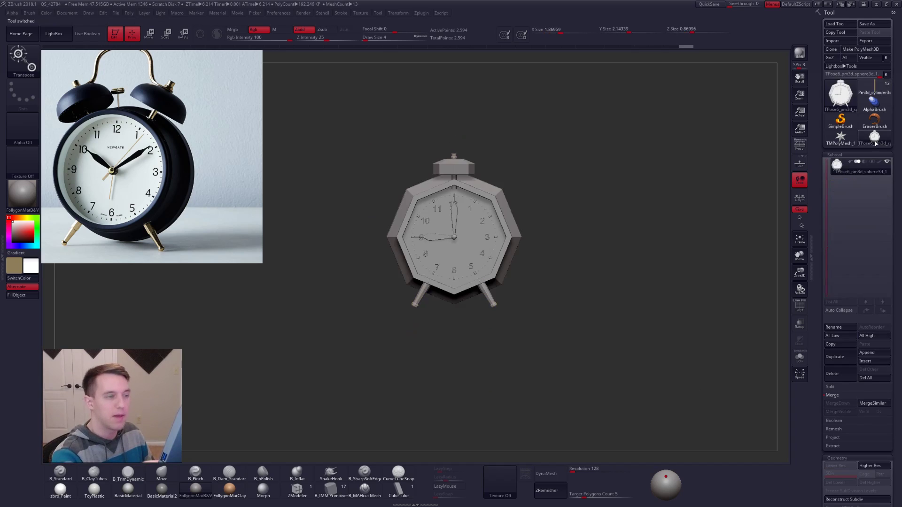
key("e")
left_click_drag(453, 234, 456, 242)
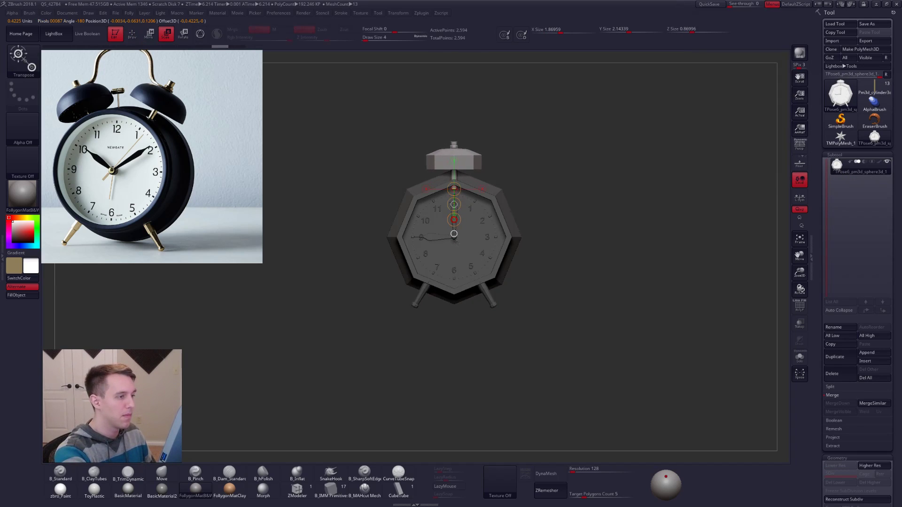
key("q")
left_click_drag(604, 217, 636, 210, "ctrl")
key("ctrl+f")
left_click(659, 318)
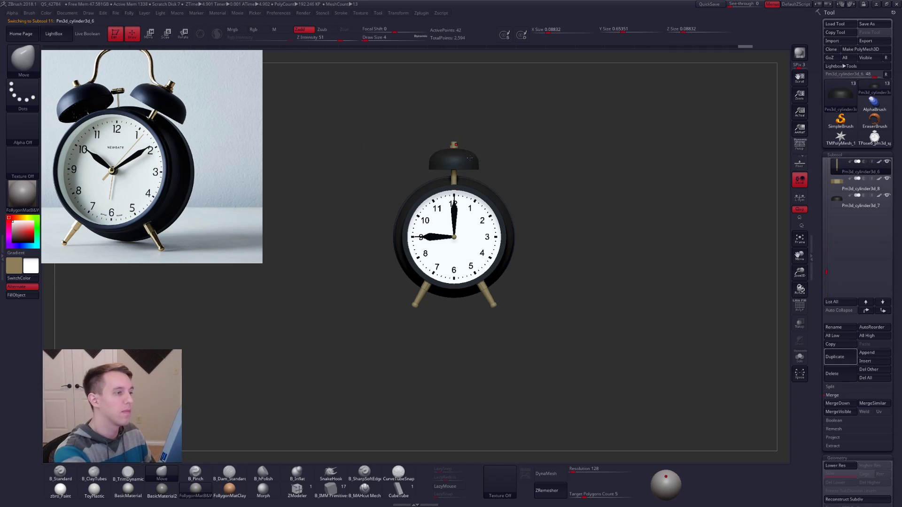
Select the bell subtool and lower it along its shaft, closer to the clock body
right_click_drag(470, 158, 474, 167, "ctrl")
left_click(477, 175, "alt")
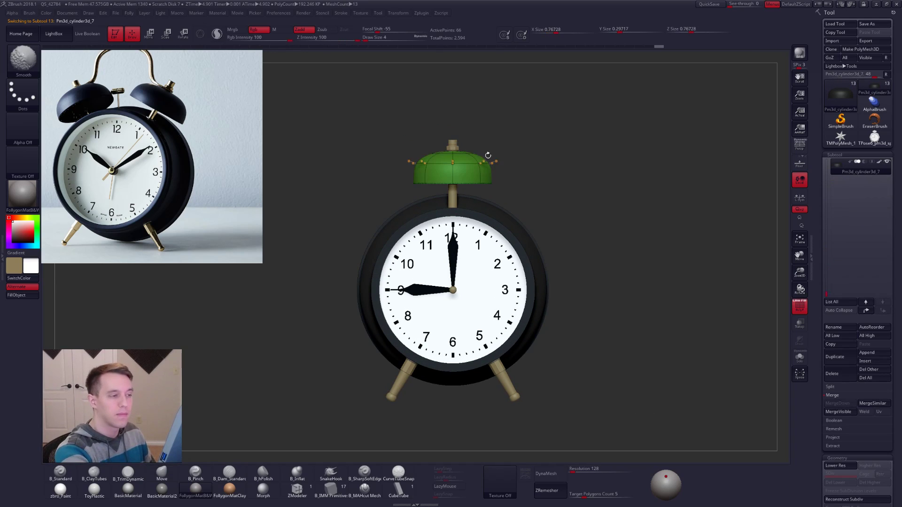
right_click_drag(535, 167, 534, 145, "ctrl")
right_click_drag(484, 163, 492, 178, "ctrl")
key("w")
left_click_drag(481, 164, 481, 219)
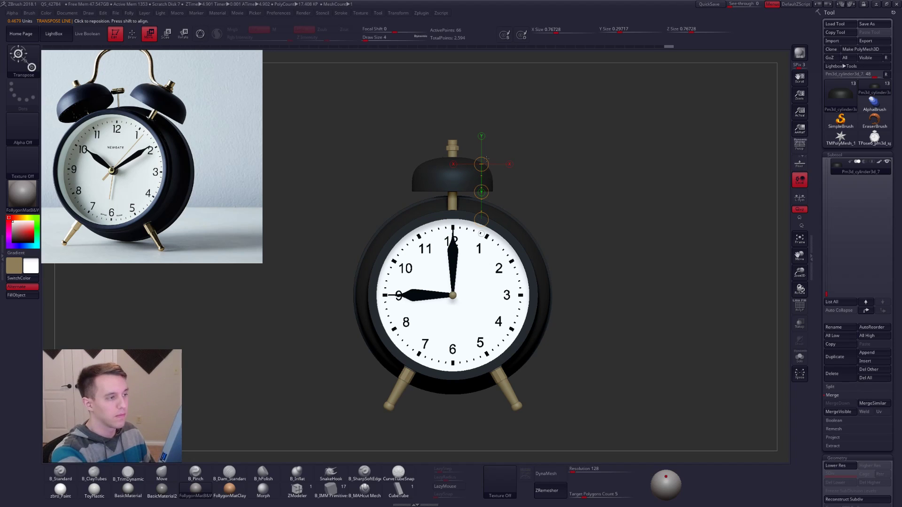
Lower the brass nut on the shaft so it sits against the top of the bell
left_click(486, 162, "alt")
key("q")
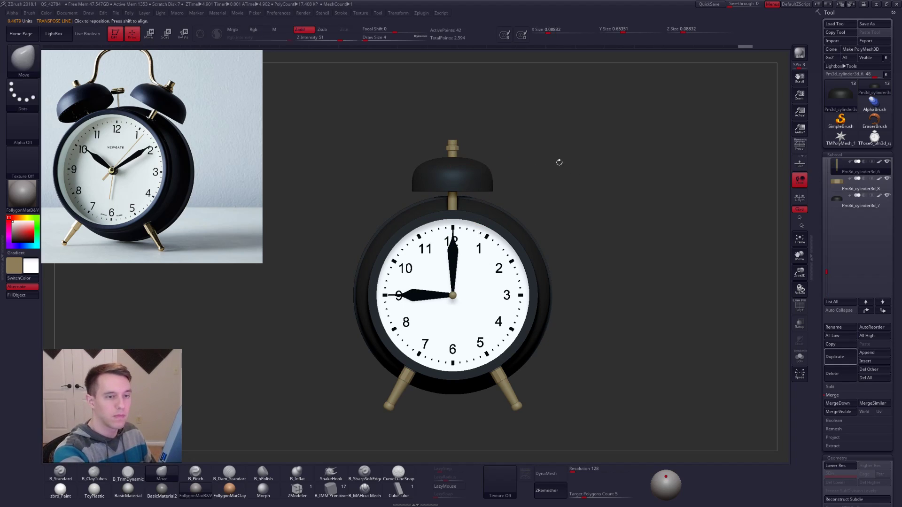
key("w")
left_click_drag(453, 145, 455, 196)
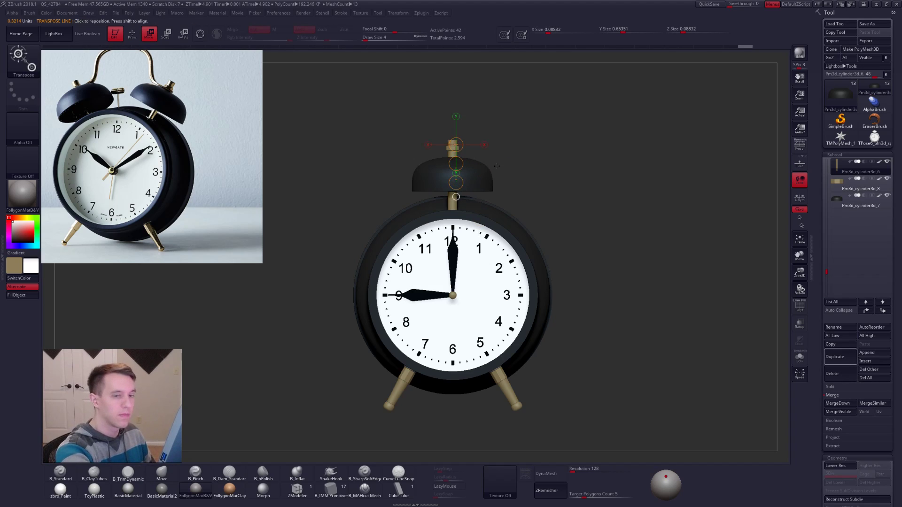
left_click(453, 151, "alt")
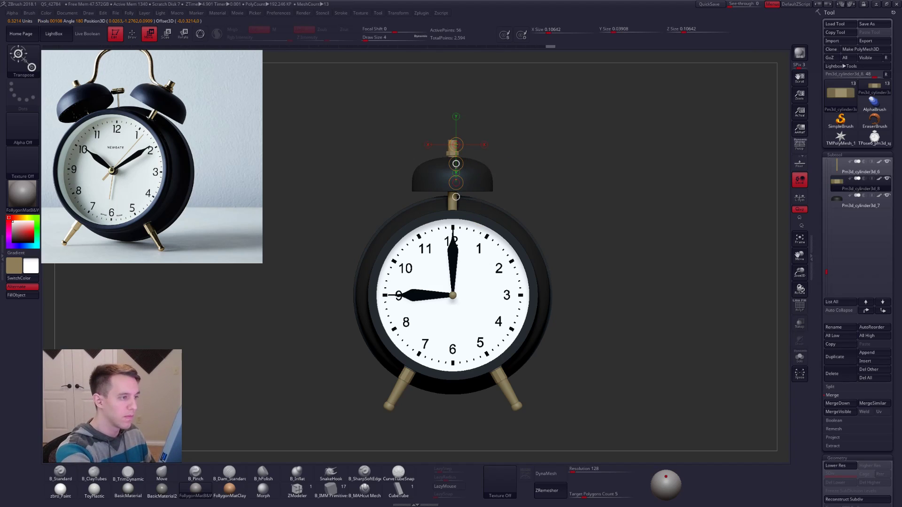
Select the bell's shaft and shorten it so less of its tip protrudes above the nut
left_click(457, 169, "alt")
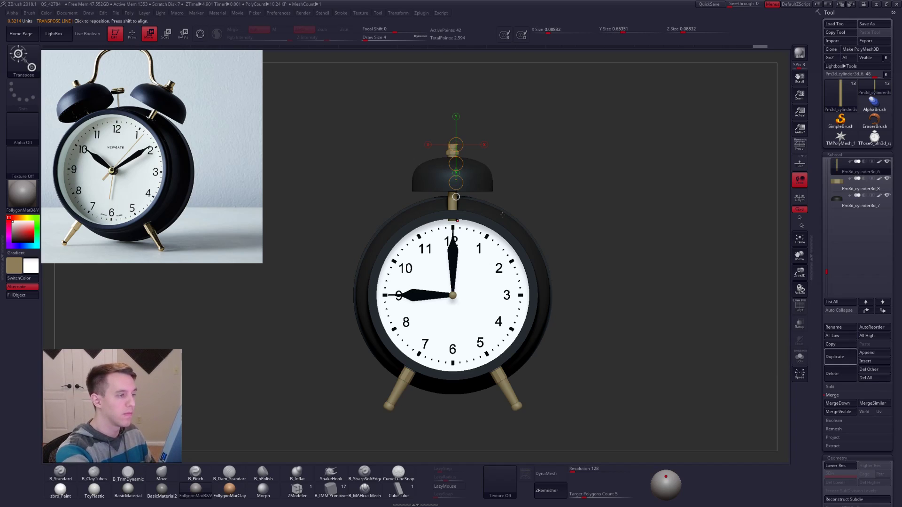
key("q")
key("w")
key("q")
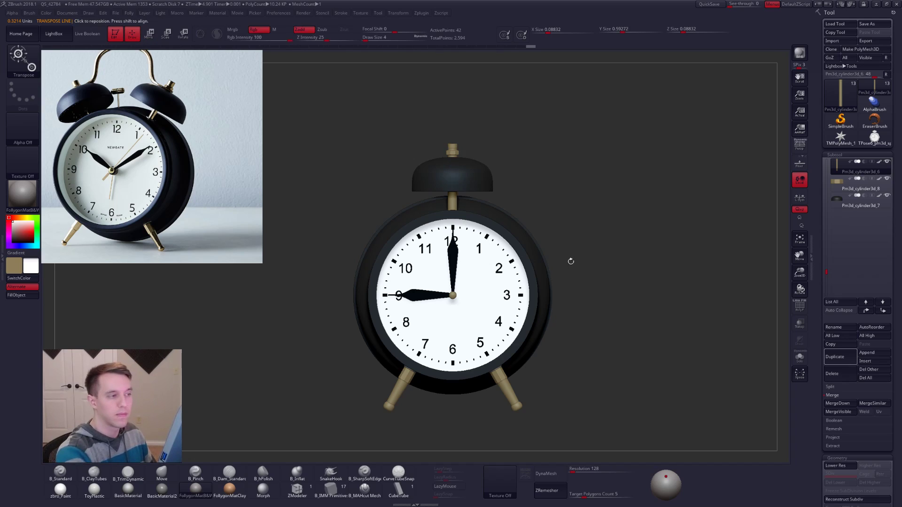
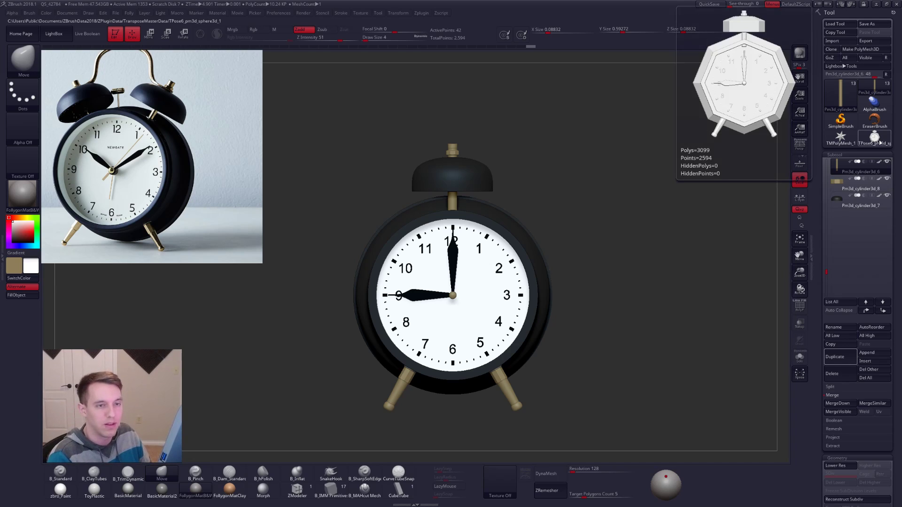
Delete the leftover TPose mesh and return to the coloured clock tool
left_click(878, 140)
left_click(832, 373)
left_click(776, 392)
left_click(889, 84)
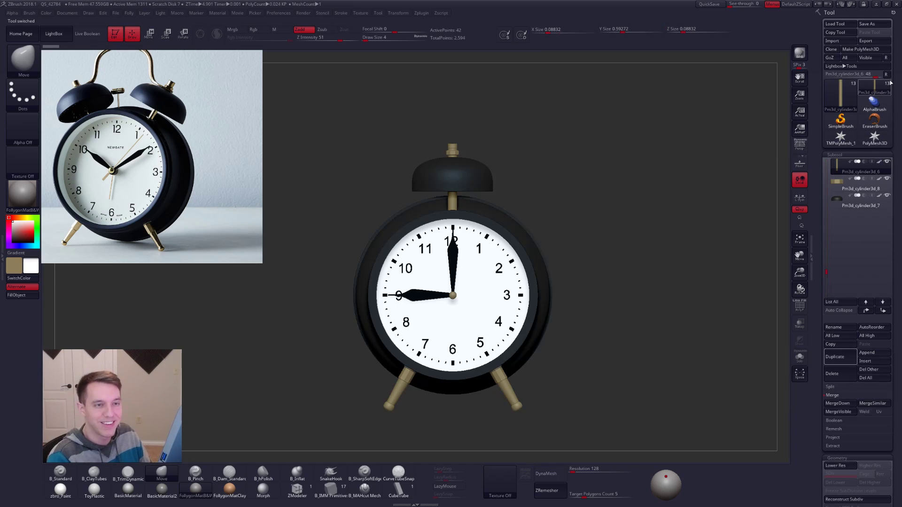
Merge the shaft, nut and bell subtools down into a single bell assembly subtool
key("ctrl+f")
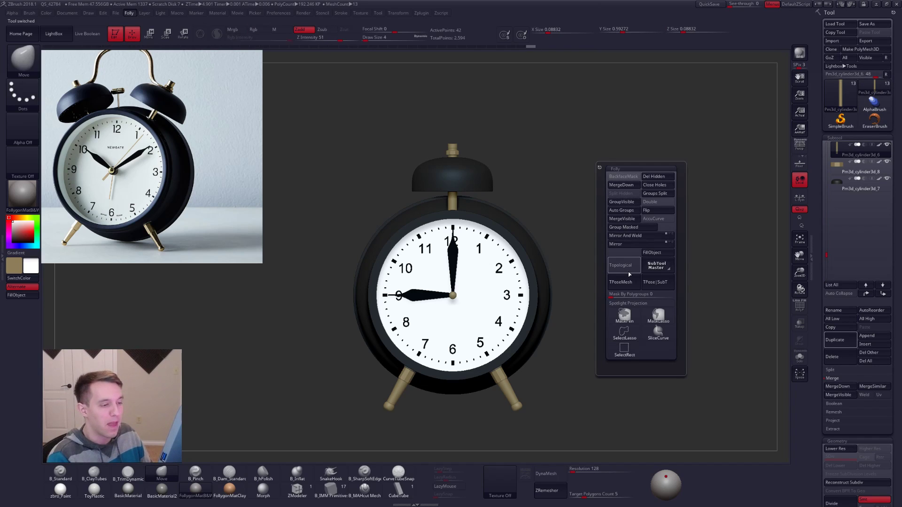
left_click(837, 171)
key("Up")
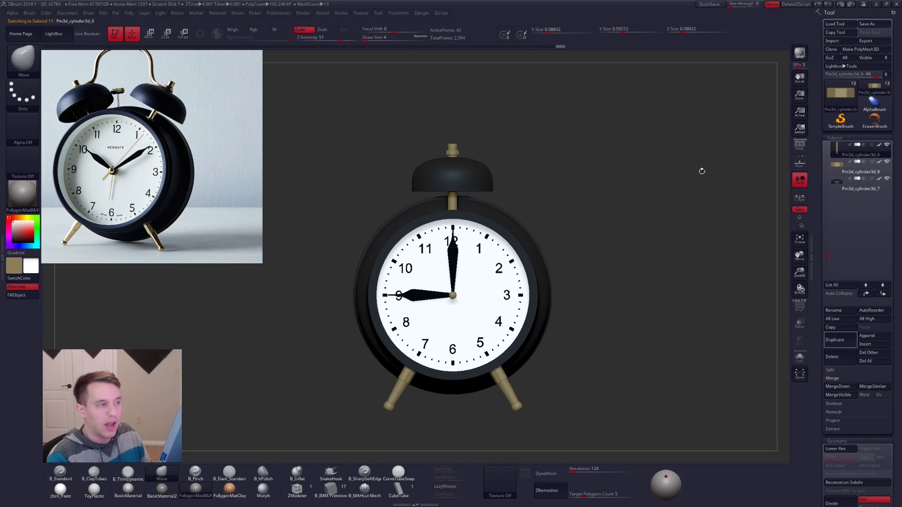
key("ctrl+f")
left_click(699, 182)
key("ctrl+f")
left_click(684, 182)
Set the transpose line's pivot at the clock face's centre and rotate the bell assembly clockwise to the 1 o'clock position
left_click(490, 275, "alt")
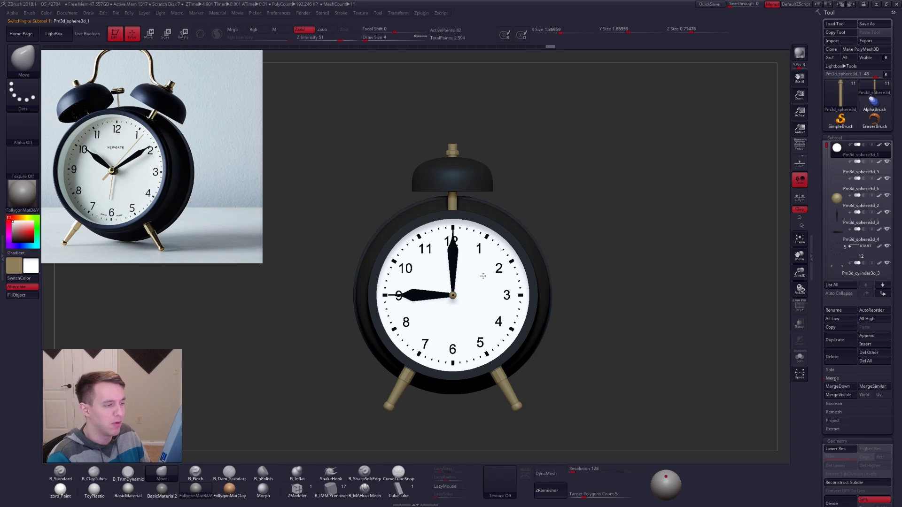
key("r")
key("alt+s")
left_click(451, 295)
left_click_drag(452, 295, 615, 296)
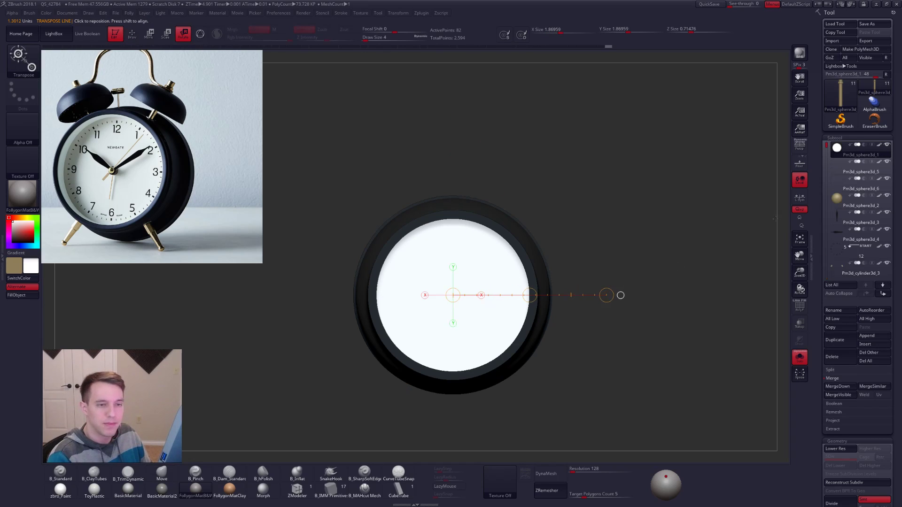
key("alt+s")
key("w")
left_click(469, 178, "alt")
key("r")
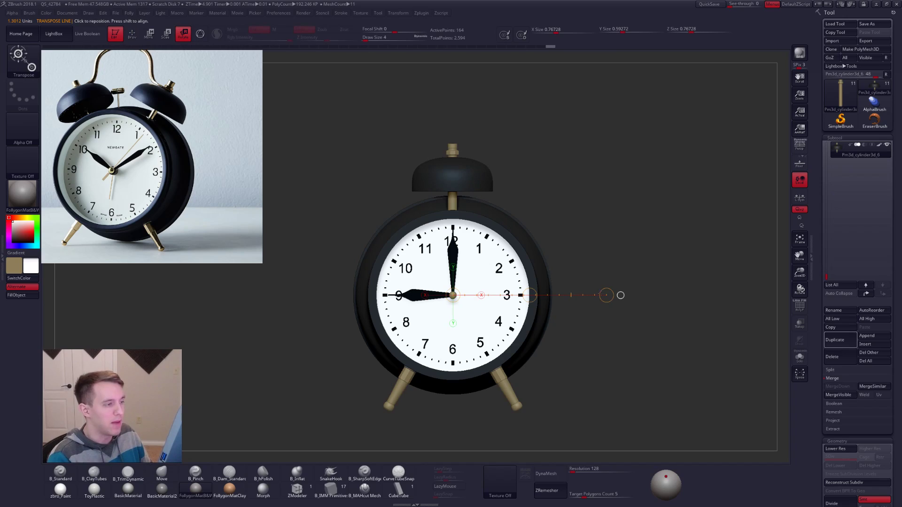
left_click_drag(605, 295, 609, 340)
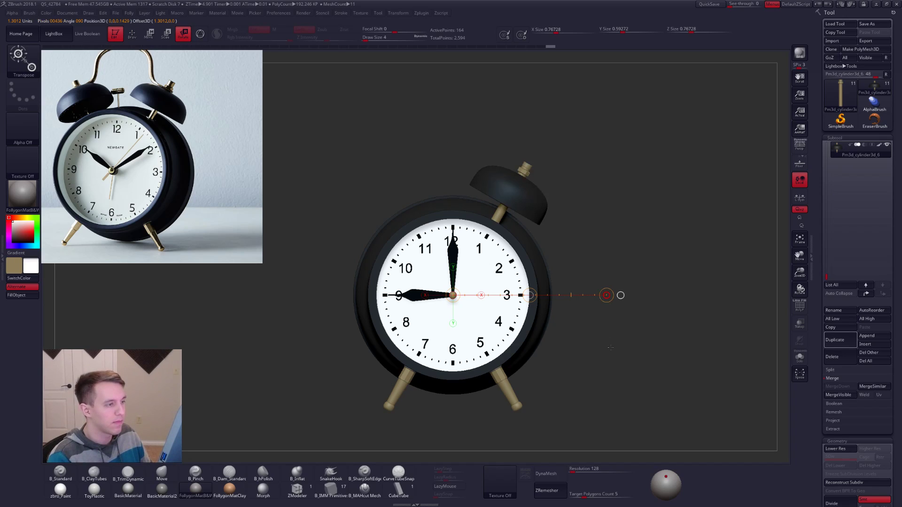
Mirror the tilted bell assembly to the opposite side of the clock
key("q")
key("ctrl+f")
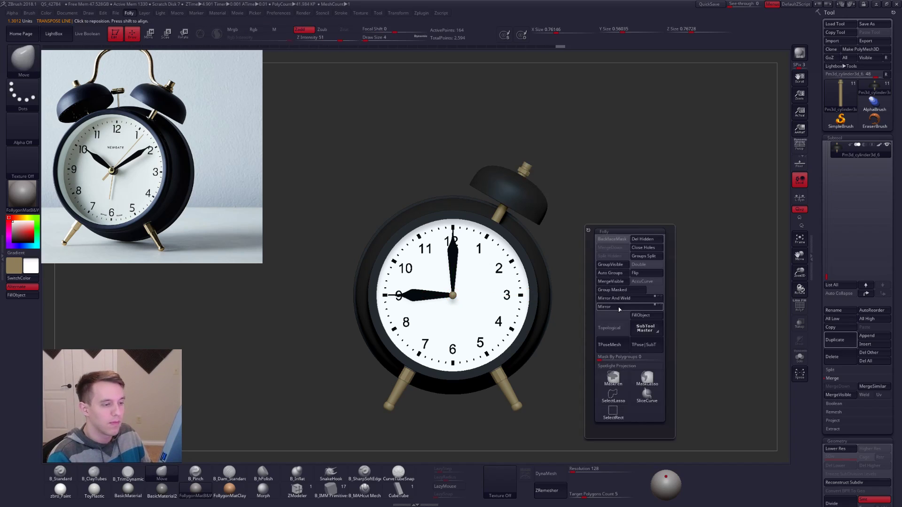
left_click(618, 306)
Isolate the collars at the top of the legs and examine their low-resolution edges with the ZModeler brush
left_click_drag(543, 247, 514, 268)
mouse_move(465, 252)
left_mouse_down("alt")
mouse_move(533, 292)
mouse_move(523, 277)
mouse_move(535, 264)
mouse_move(520, 320)
left_mouse_up("alt")
right_click_drag(515, 316, 545, 335, "alt")
left_click(530, 342, "alt")
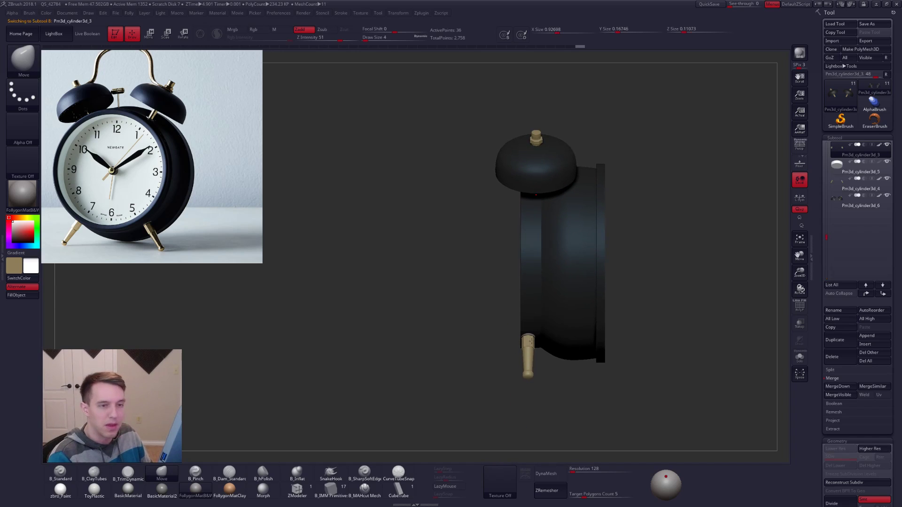
left_click(799, 357)
left_click_drag(587, 357, 616, 392)
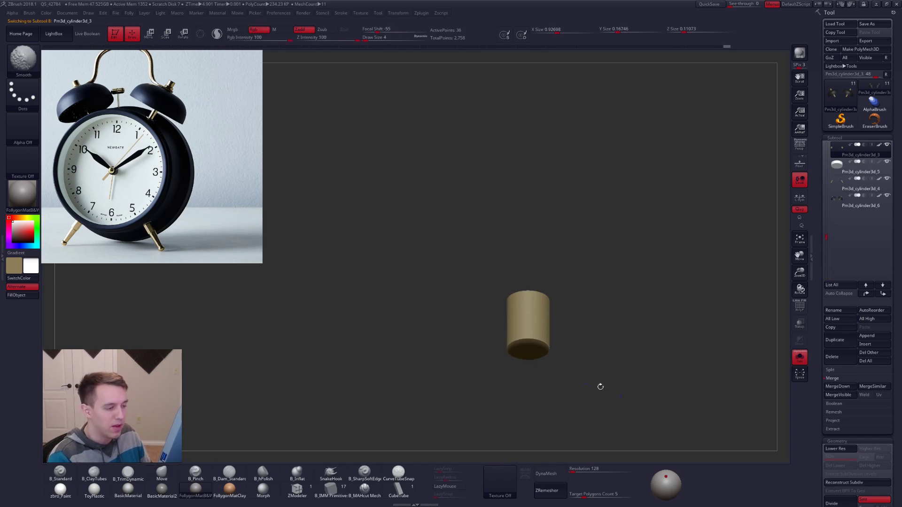
left_click(297, 489)
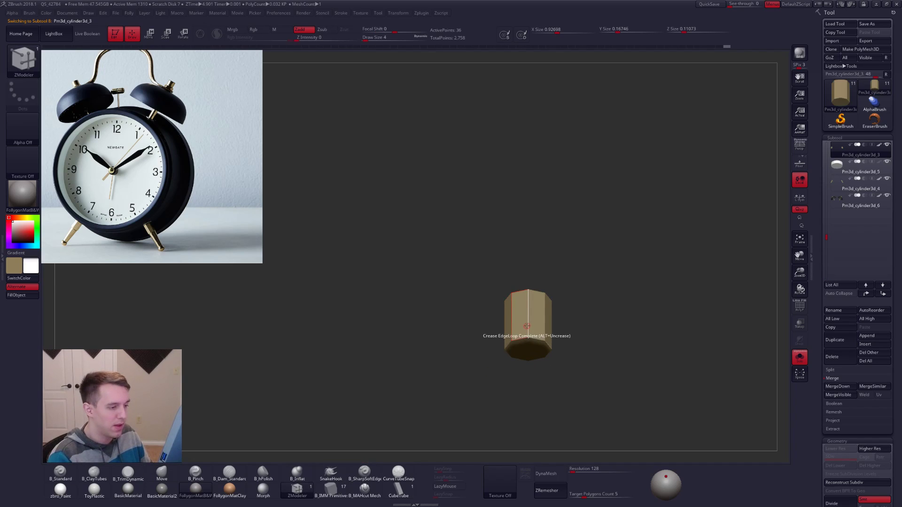
right_click_drag(547, 336, 549, 350, "ctrl")
right_click_drag(534, 306, 493, 308)
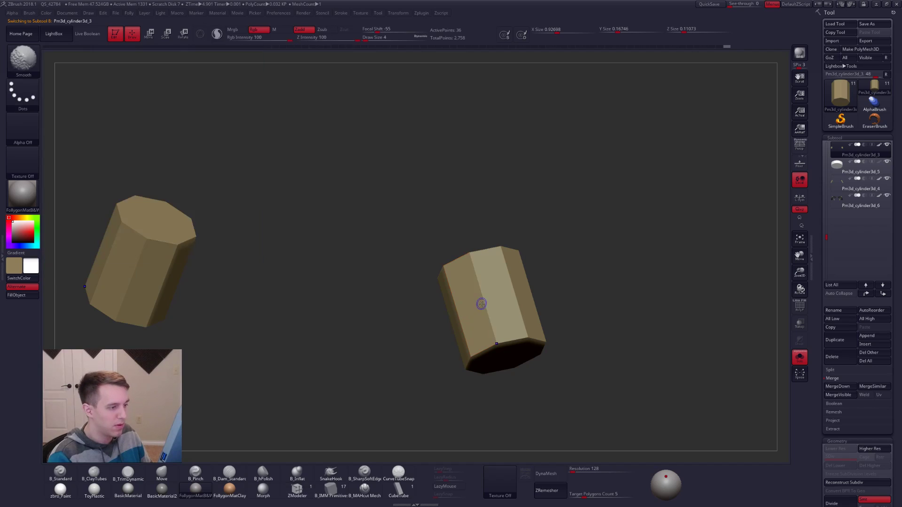
mouse_move(475, 300)
right_mouse_down("shift")
mouse_move(540, 292)
mouse_move(580, 298)
mouse_move(455, 295)
mouse_move(524, 297)
mouse_move(562, 312)
mouse_move(503, 307)
right_mouse_up("shift")
key("ctrl+d")
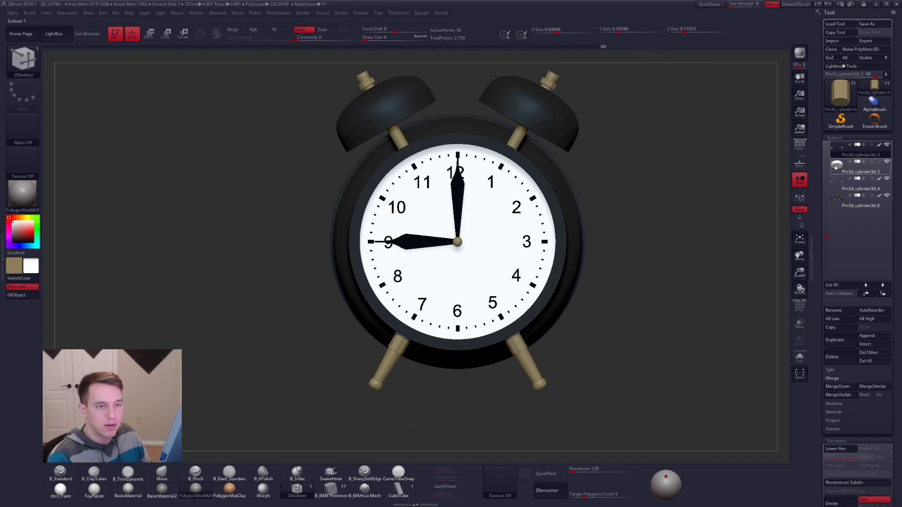
Reorder the legs' subtool to sit directly beneath the leg collars' subtool and merge the two together
left_click_drag(826, 236, 826, 224)
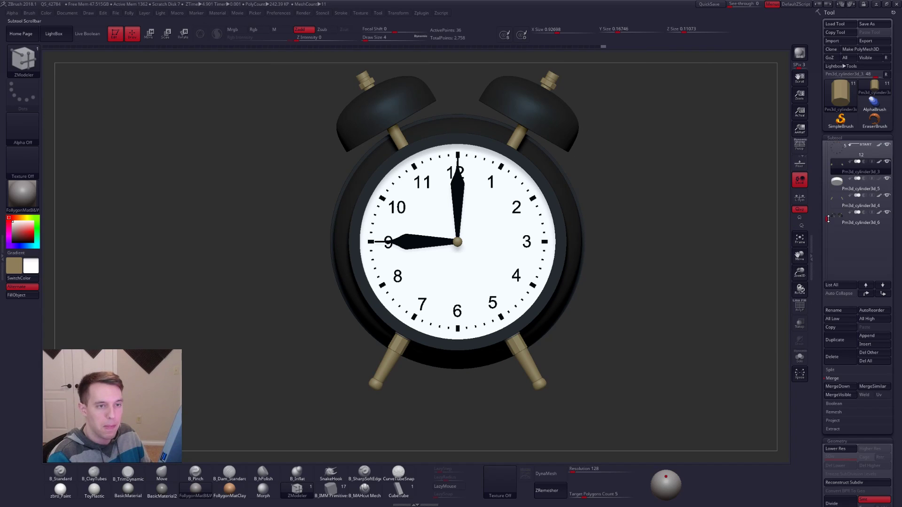
left_click(859, 203)
left_click(865, 294)
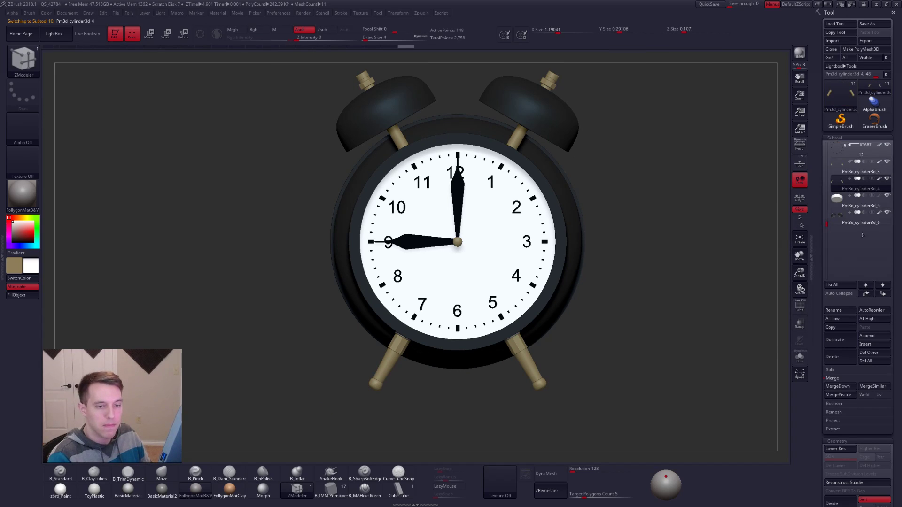
left_click(860, 167)
key("shift+f")
left_click(708, 217)
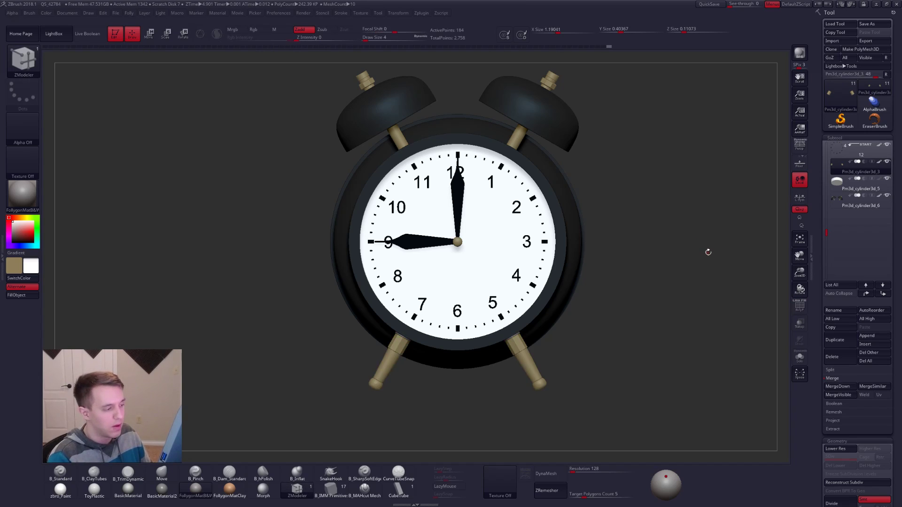
Merge the subtool of the discs capping the legs into the legs' subtool
mouse_move(842, 195)
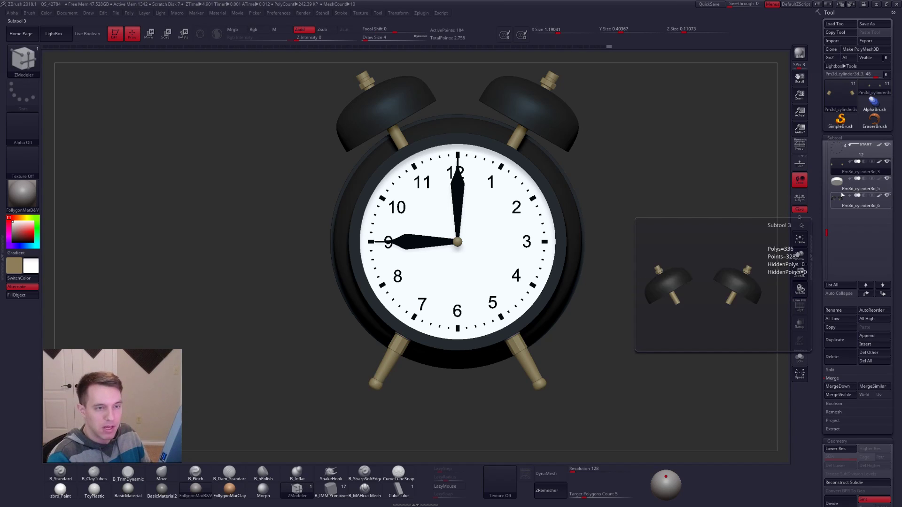
left_click(840, 179)
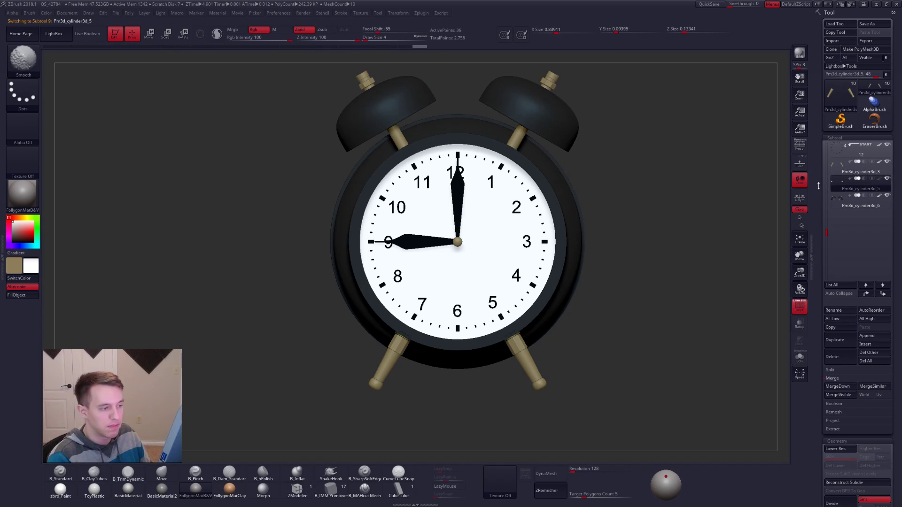
left_click(845, 168)
key("space")
left_click(730, 197)
Rotate the legs in side view so their feet tilt toward the front of the clock
mouse_move(568, 339)
left_mouse_down("shift")
mouse_move(525, 358)
mouse_move(517, 323)
mouse_move(591, 298)
mouse_move(562, 298)
mouse_move(543, 373)
mouse_move(529, 362)
mouse_move(500, 365)
left_mouse_up("shift")
key("w")
key("r")
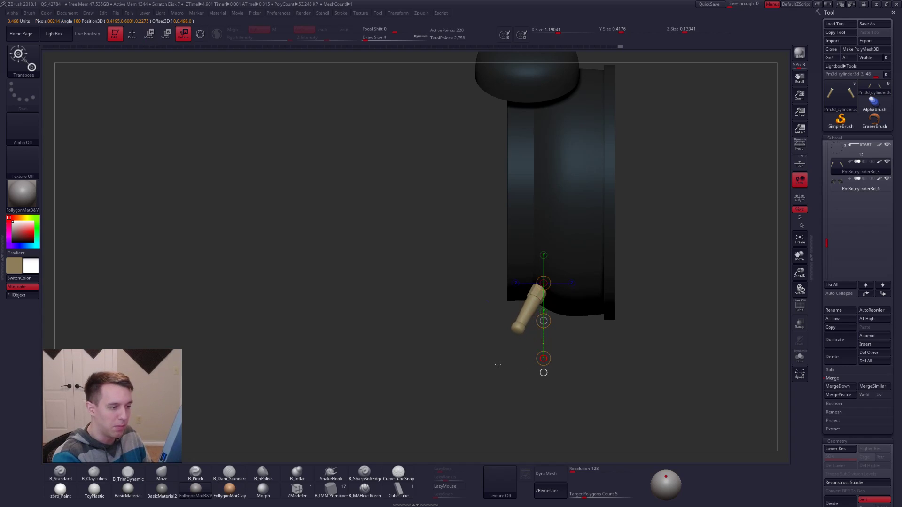
left_click_drag(564, 308, 502, 324)
Align the transpose line with the tilted leg's axis and spread the legs slightly farther apart
left_click_drag(557, 284, 582, 241)
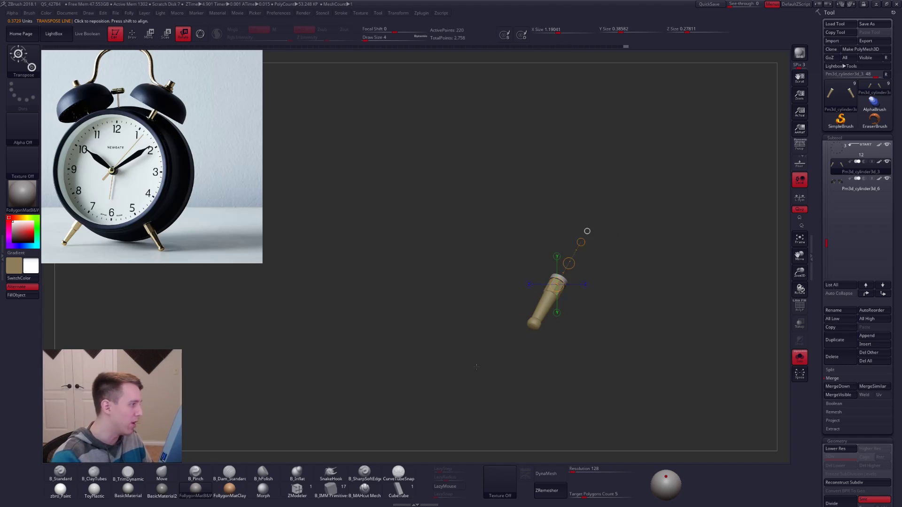
left_click_drag(582, 320, 583, 355, "alt")
key("w")
left_click_drag(577, 247, 570, 257)
key("r")
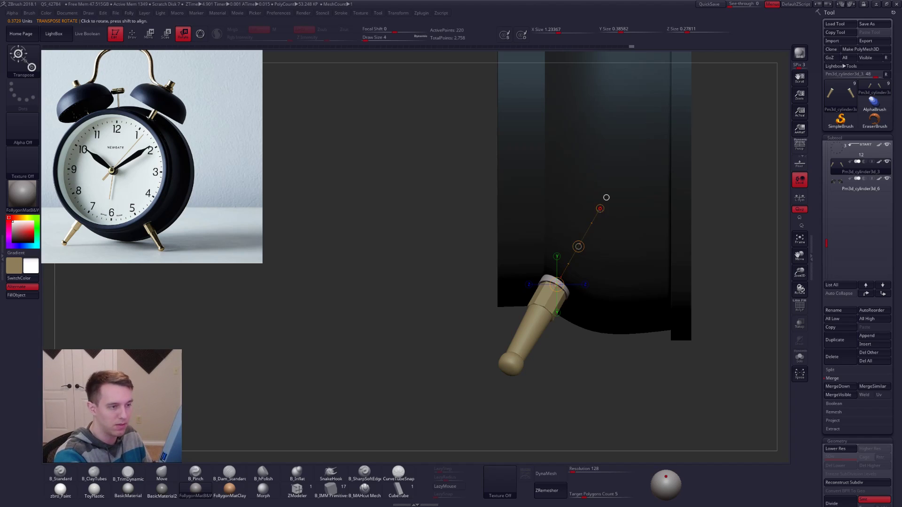
Try a further rotation of the legs, undo it, and step through the undo history to compare their tilt with the earlier position
left_click_drag(561, 278, 568, 297)
key("ctrl+z")
left_click_drag(404, 304, 524, 306)
key("w")
left_click_drag(629, 315, 492, 303)
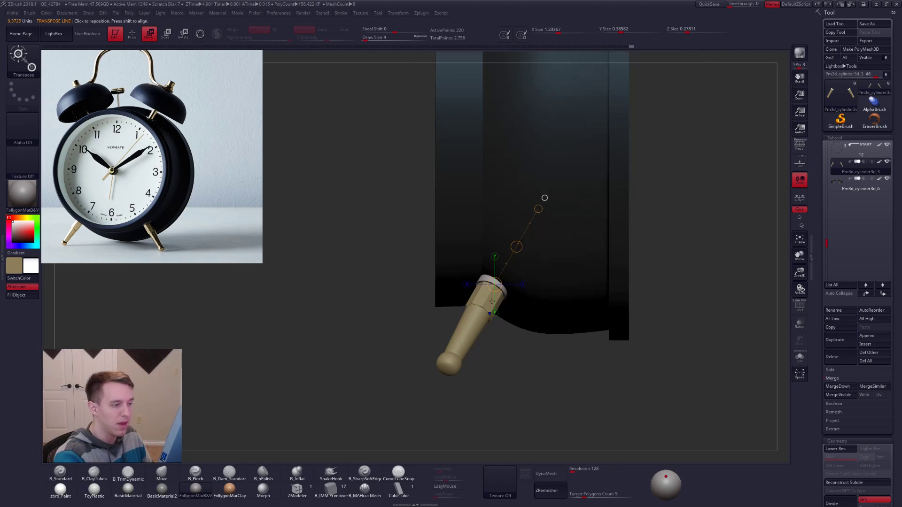
key("ctrl+z")
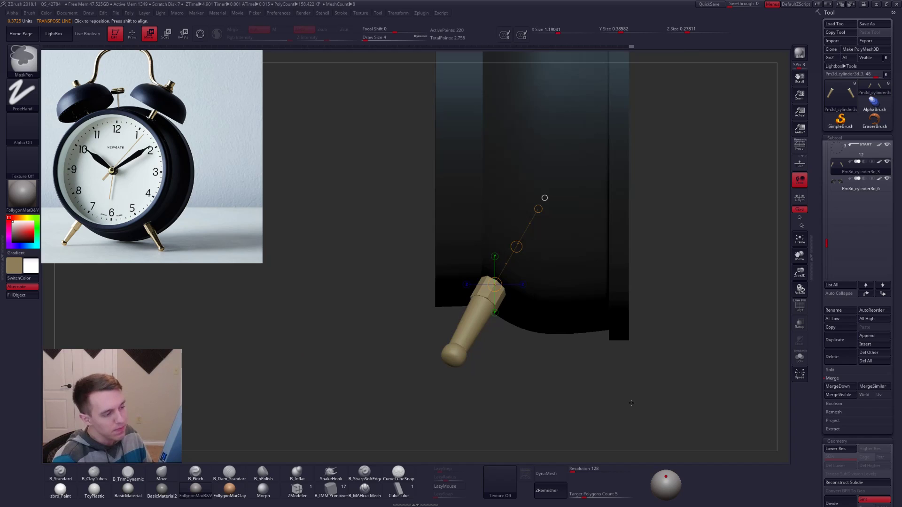
key("ctrl+z")
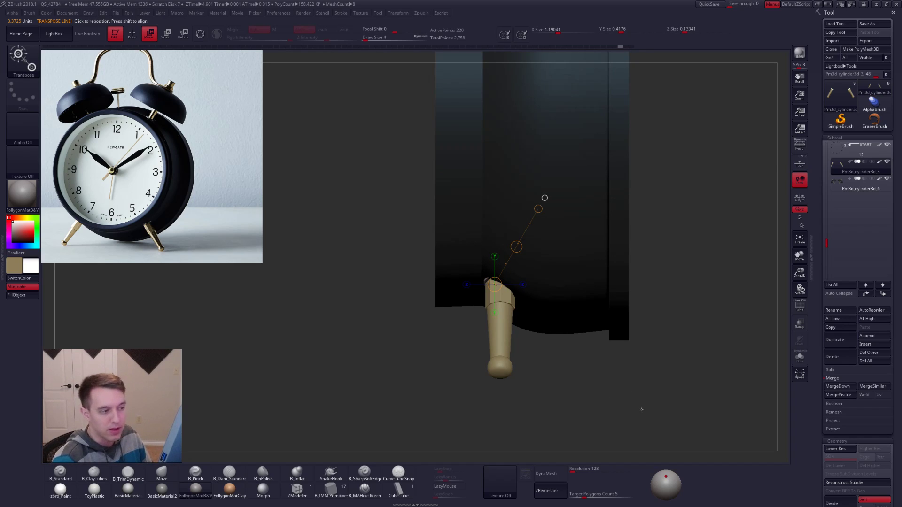
key("ctrl+shift+z")
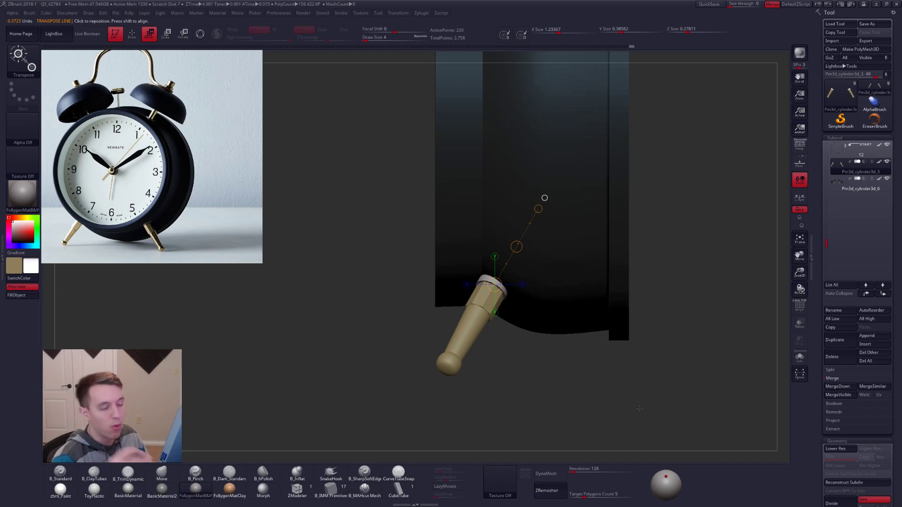
Tilt the legs slightly farther forward and nudge them so their tops sit against the clock body
key("r")
left_click_drag(489, 313, 489, 359, "shift")
mouse_move(495, 284)
left_mouse_down("shift")
mouse_move(612, 284)
mouse_move(615, 295)
left_mouse_up("shift")
key("w")
left_click_drag(554, 283, 559, 284)
left_click_drag(510, 301, 510, 330, "shift")
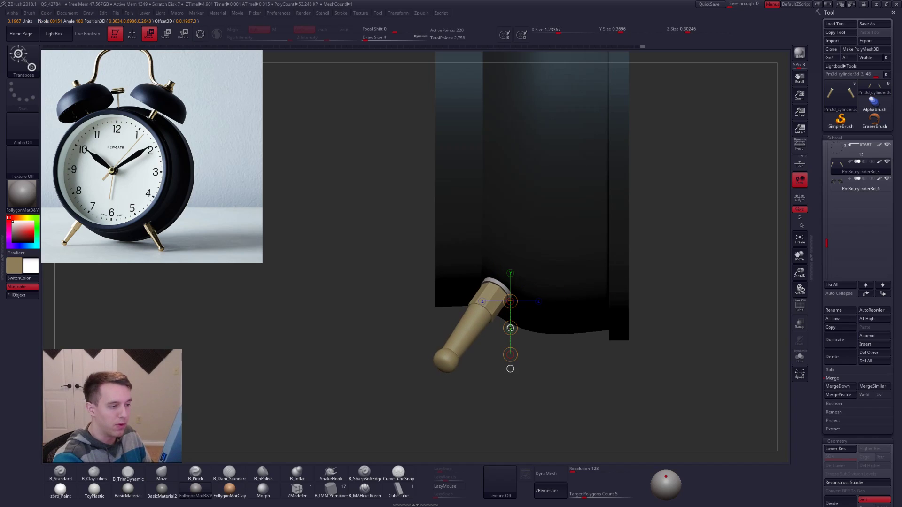
key("r")
mouse_move(501, 285)
left_mouse_down("shift")
mouse_move(648, 285)
mouse_move(633, 288)
left_mouse_up("shift")
Work from the underside of the clock and shift the legs slightly inward to fit the case
key("q")
mouse_move(404, 319)
left_mouse_down()
mouse_move(541, 317)
mouse_move(530, 275)
mouse_move(622, 272)
left_mouse_up()
key("r")
key("w")
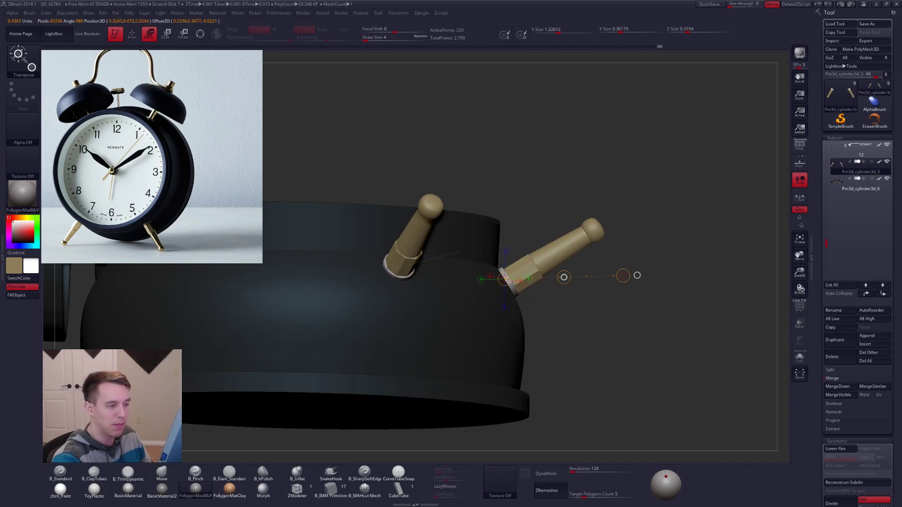
key("q")
mouse_move(566, 306)
left_mouse_down()
mouse_move(529, 381)
mouse_move(527, 328)
mouse_move(537, 316)
mouse_move(527, 296)
mouse_move(563, 279)
mouse_move(524, 284)
mouse_move(555, 294)
mouse_move(562, 320)
mouse_move(524, 366)
left_mouse_up()
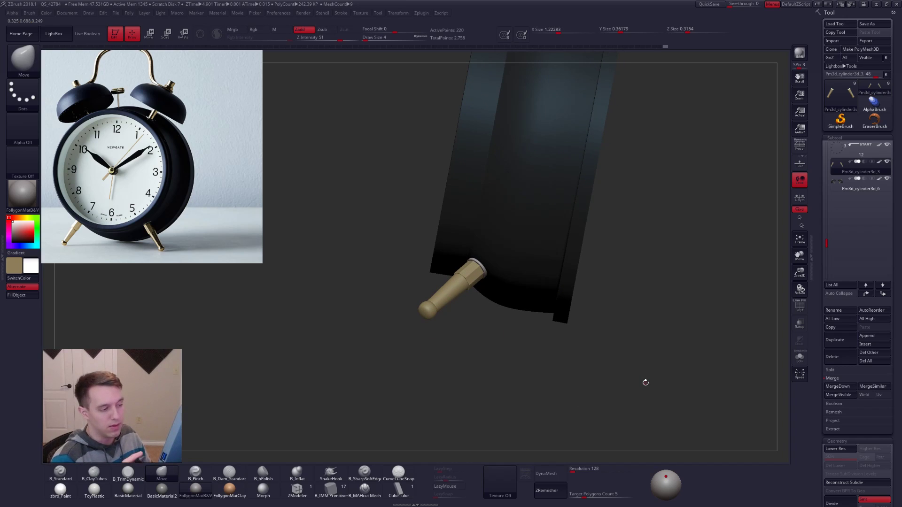
Compare the forward tilt of the legs with the reference photo in side view and switch to the Move brush
left_click_drag(674, 380, 671, 386, "shift")
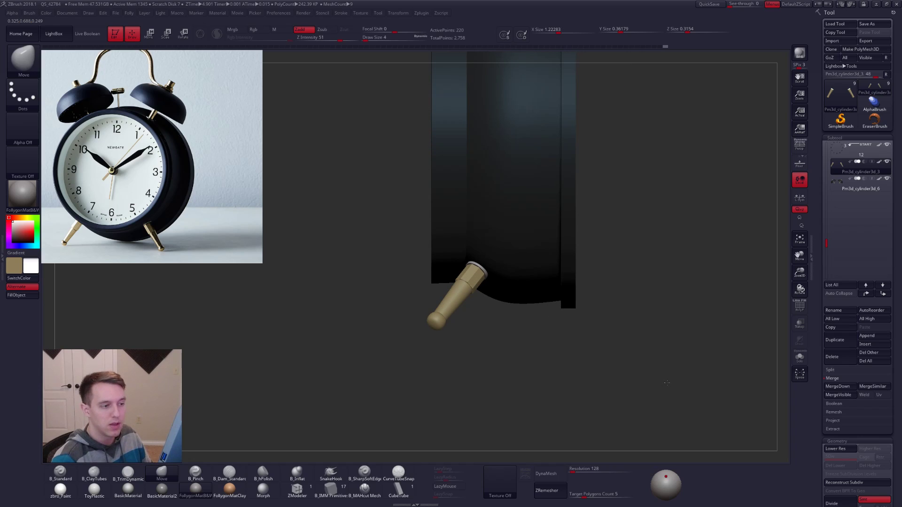
key("shift")
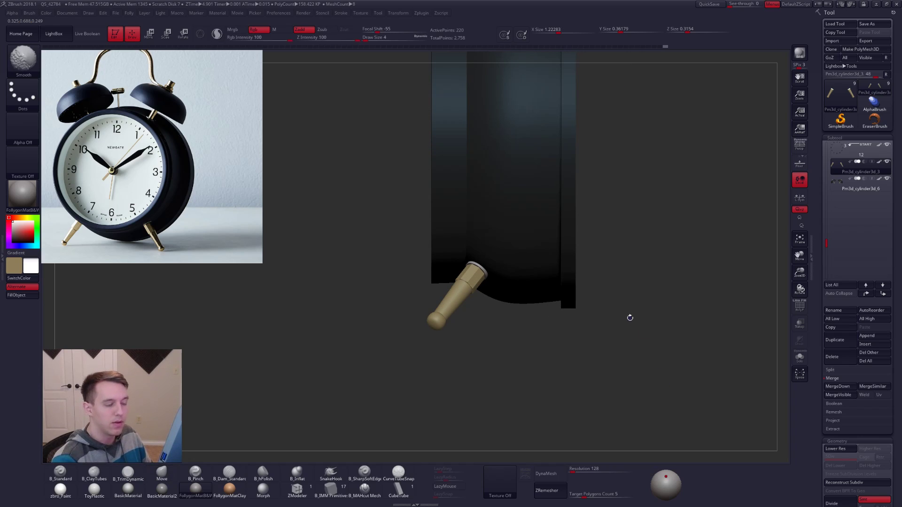
left_click_drag(628, 316, 565, 324)
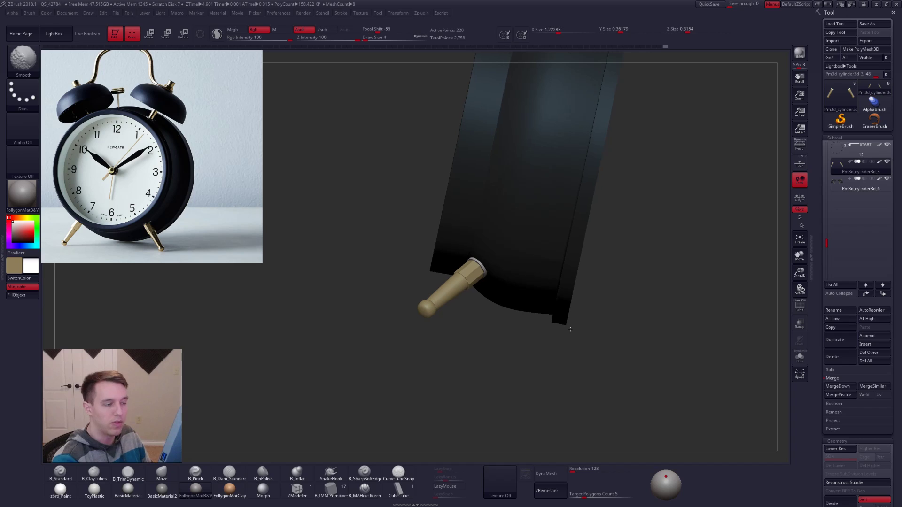
left_click_drag(567, 330, 562, 336)
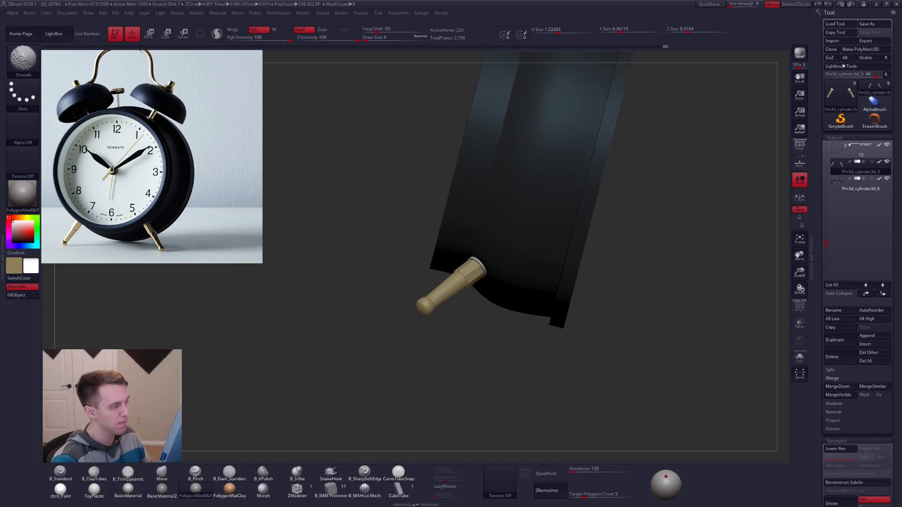
key("b")
key("m")
key("v")
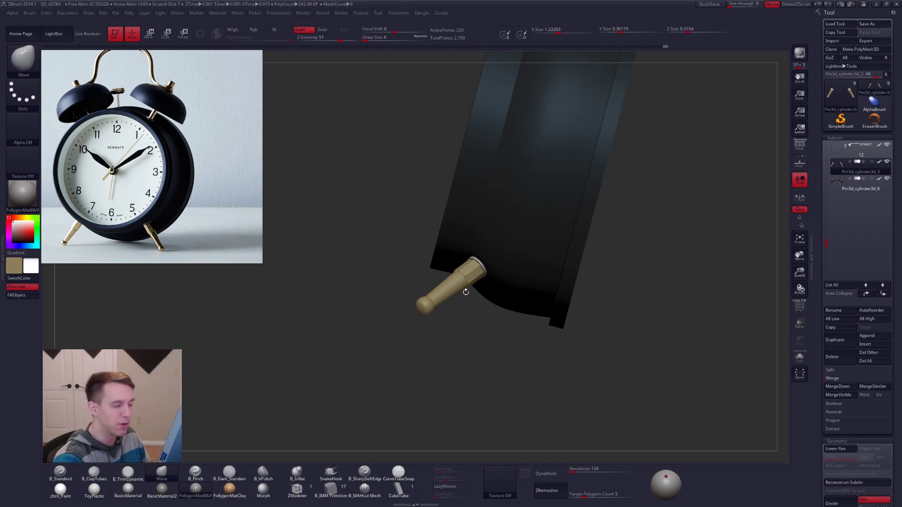
Draw a transpose line along the isolated leg's axis and stretch the legs slightly longer along it
left_click(477, 273, "ctrl+shift")
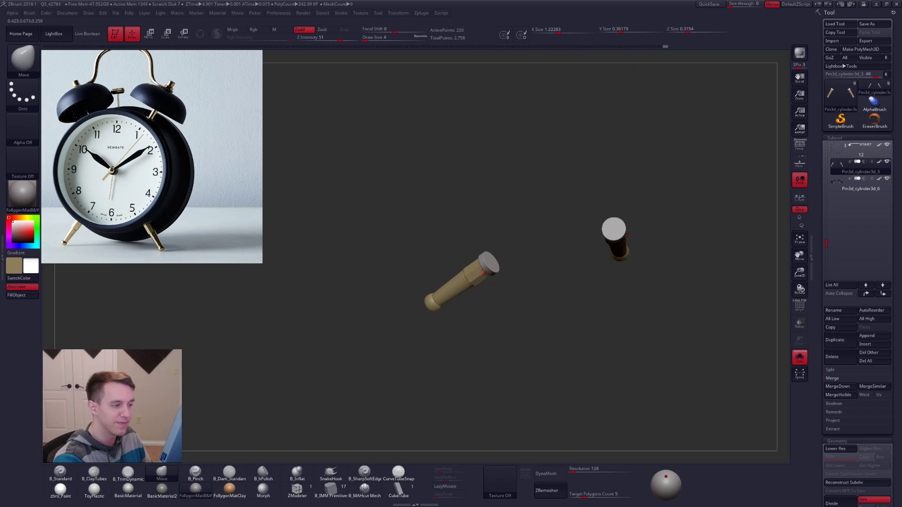
key("w")
left_click(490, 262)
left_click_drag(479, 315, 490, 315, "shift")
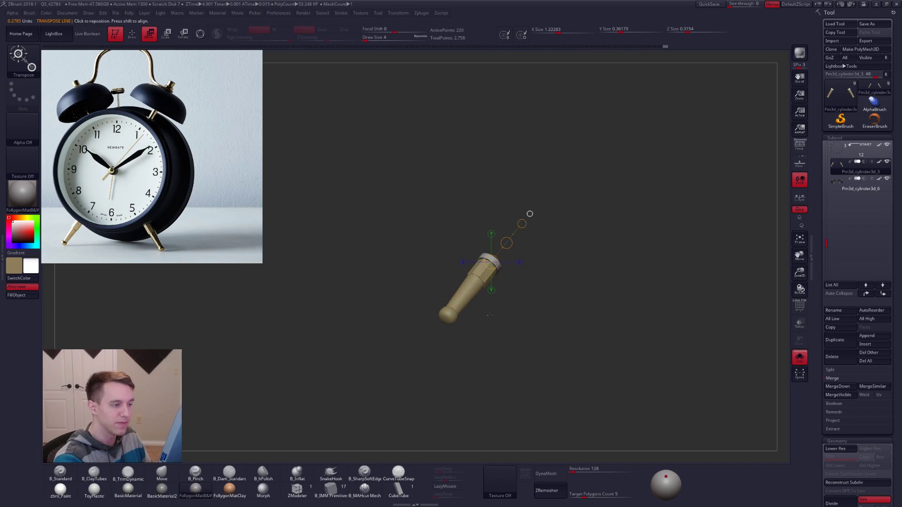
left_click(556, 303, "ctrl+shift")
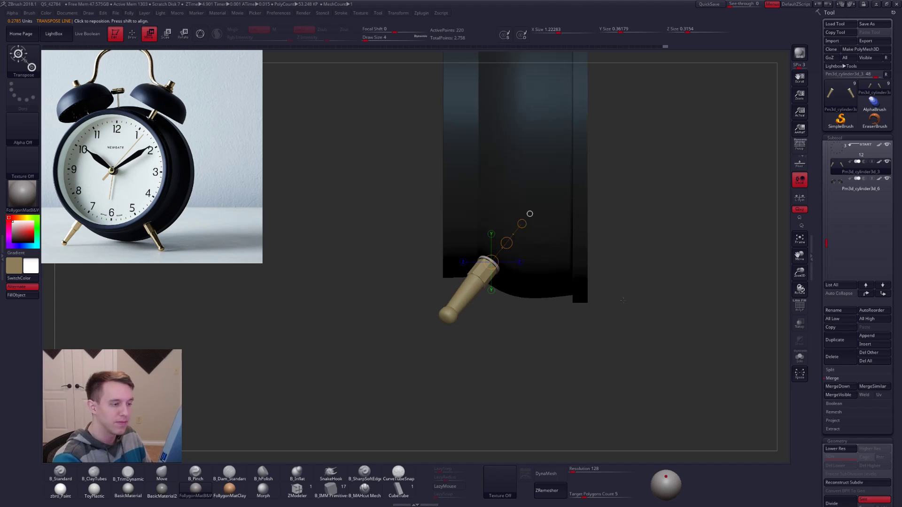
left_click_drag(630, 308, 567, 315)
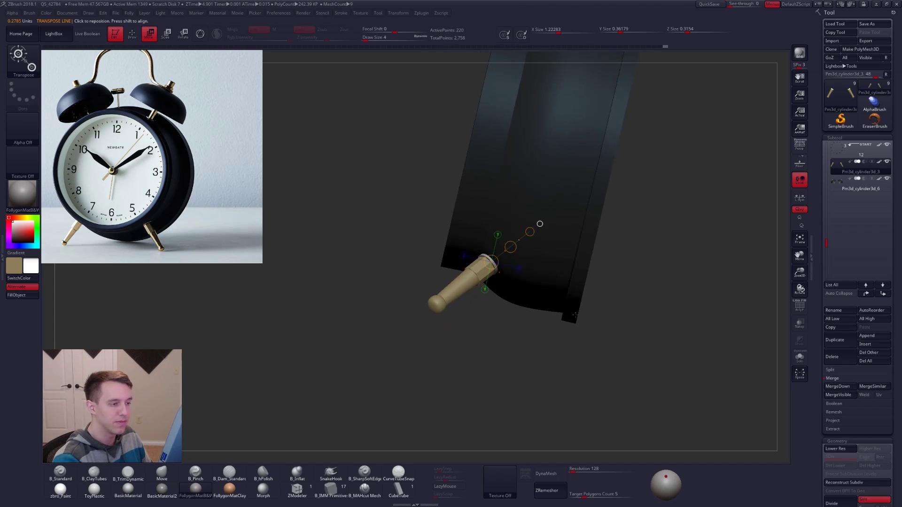
left_click_drag(540, 248, 500, 276, "alt")
key("r")
key("w")
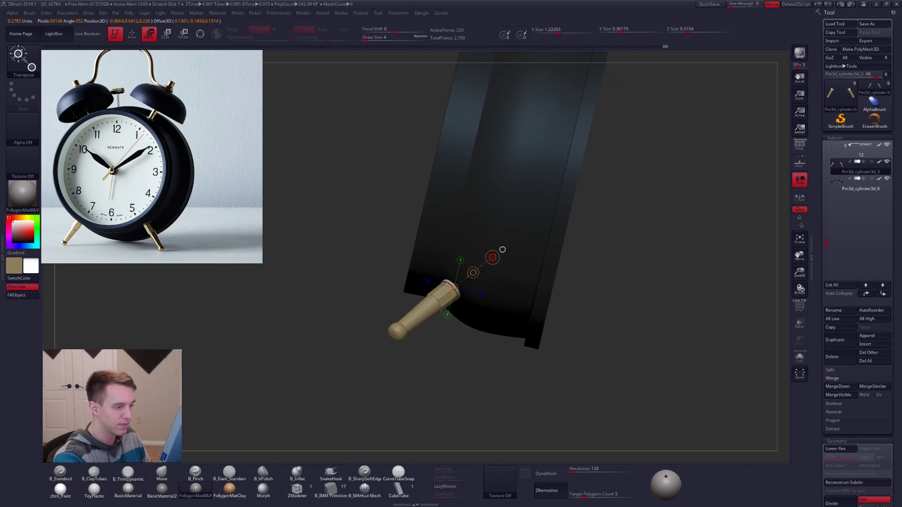
left_click_drag(502, 249, 508, 257)
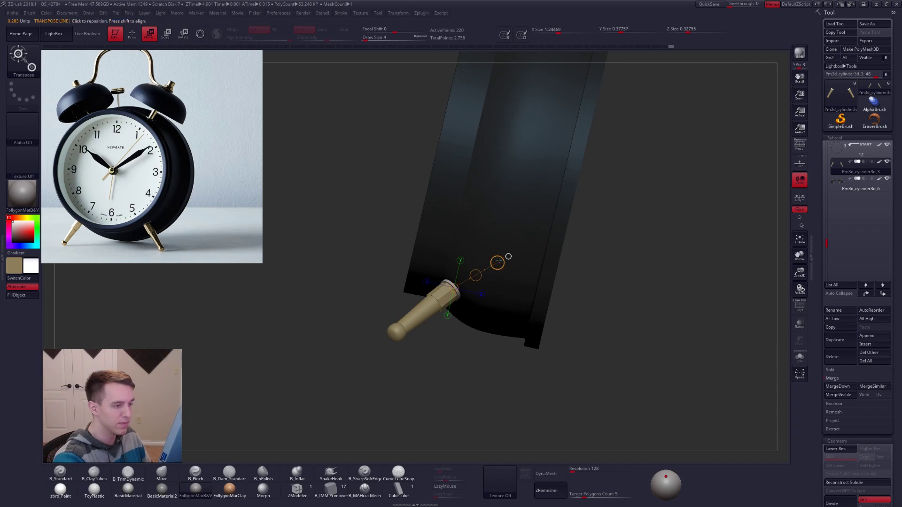
Check the foot height with a horizontal transpose line from the case's lower edge, and examine the whole clock from the front
left_click_drag(536, 349, 364, 349)
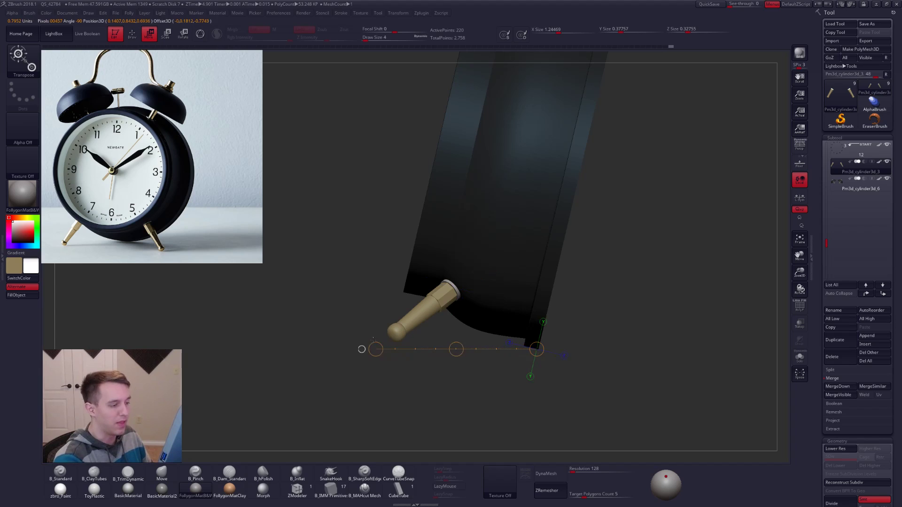
key("q")
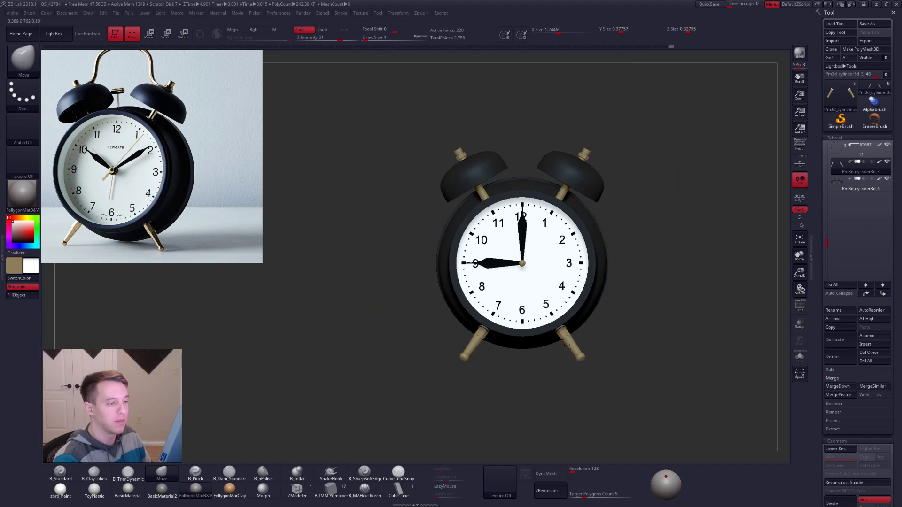
left_click_drag(559, 342, 574, 394)
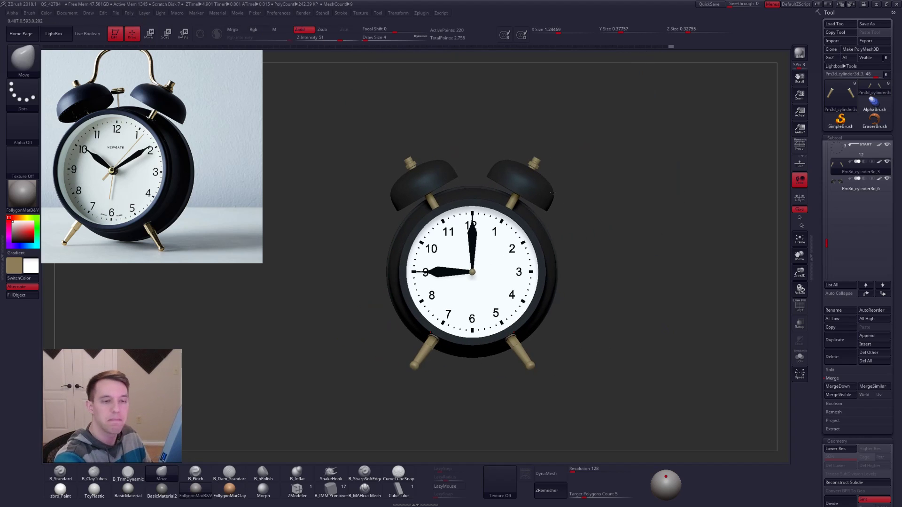
left_click(839, 187)
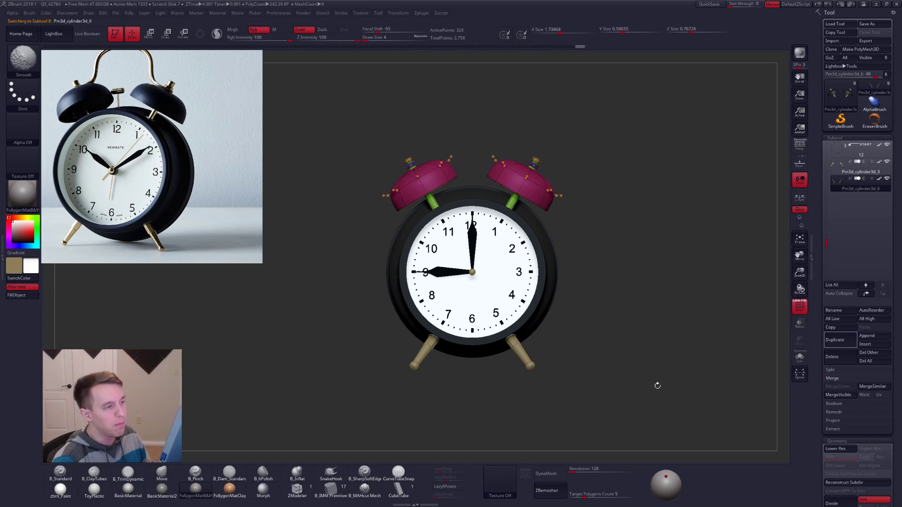
left_click_drag(653, 387, 681, 412, "alt")
left_click_drag(699, 380, 656, 349, "alt")
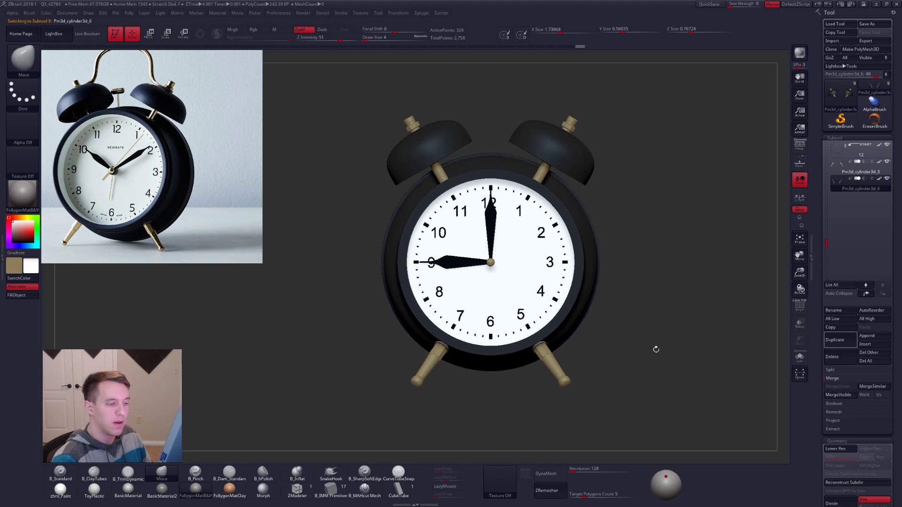
Isolate the clock face and draw a horizontal transpose line outward from its centre
left_click(520, 293, "alt")
key("r")
key("alt+s")
left_click_drag(466, 261, 568, 261)
key("q")
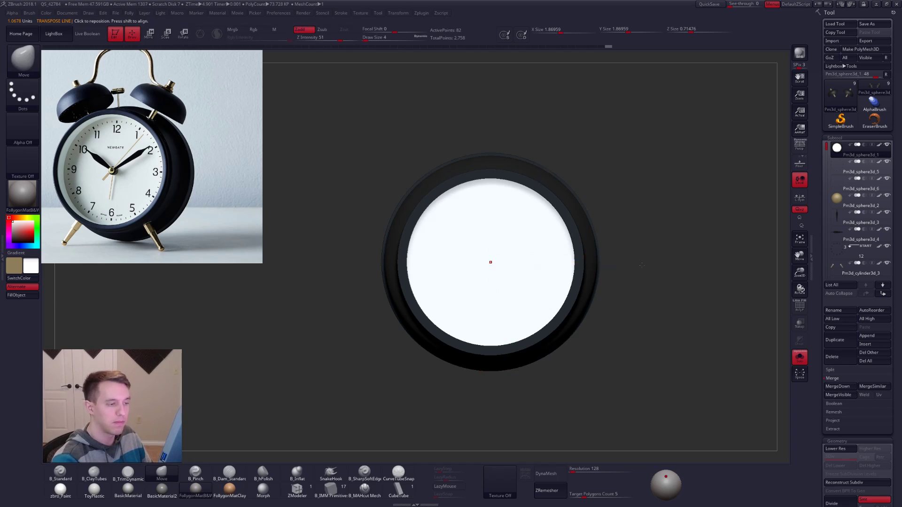
key("alt+s")
Rotate the legs slightly counterclockwise around the clock face's centre
left_click(556, 380, "alt")
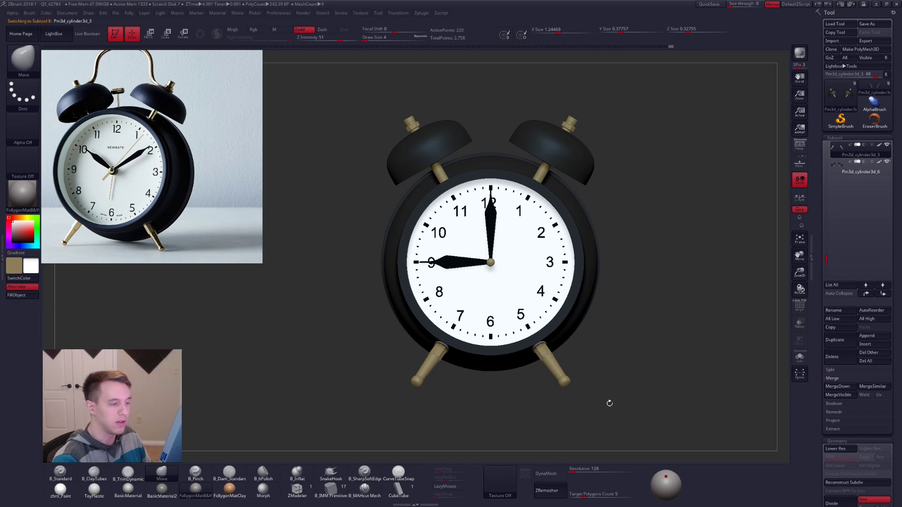
key("r")
mouse_move(629, 262)
left_mouse_down()
mouse_move(634, 253)
mouse_move(630, 261)
left_mouse_up()
key("q")
key("r")
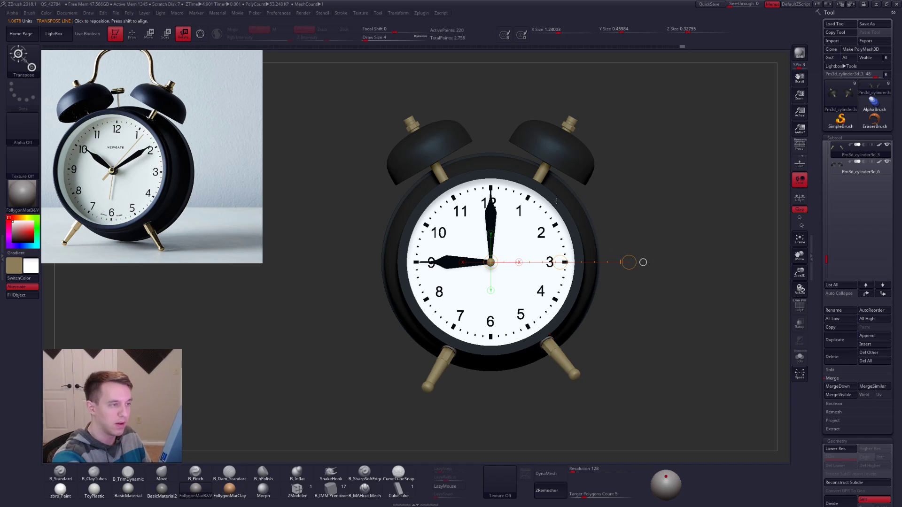
Keep only the leg below the 5, delete the other leg and mirror the remaining one across the clock
key("q")
key("alt+s")
mouse_move(524, 323)
left_mouse_down("ctrl+shift")
mouse_move(600, 413)
mouse_move(642, 404)
left_mouse_up("ctrl+shift")
key("space")
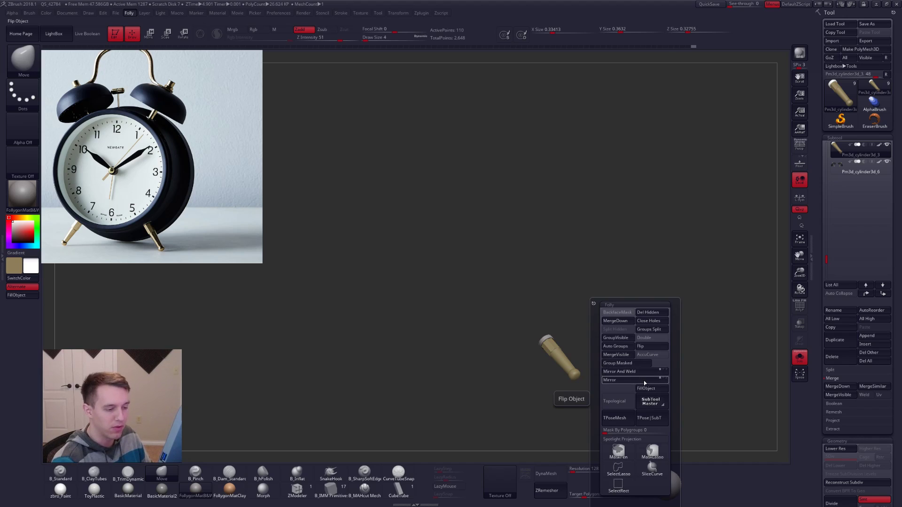
left_click(644, 380)
left_click(644, 372)
key("alt+s")
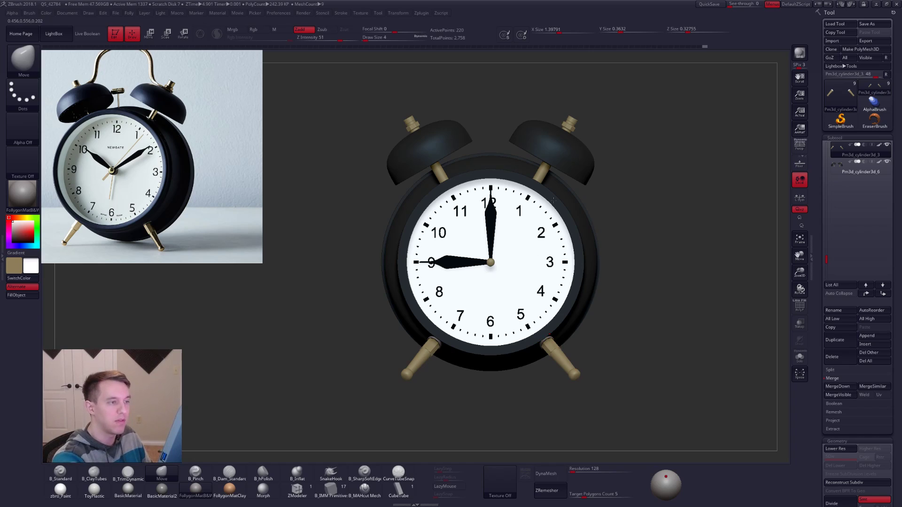
Select the bells and rotate them slightly clockwise around the clock face's centre
left_click(568, 154, "alt")
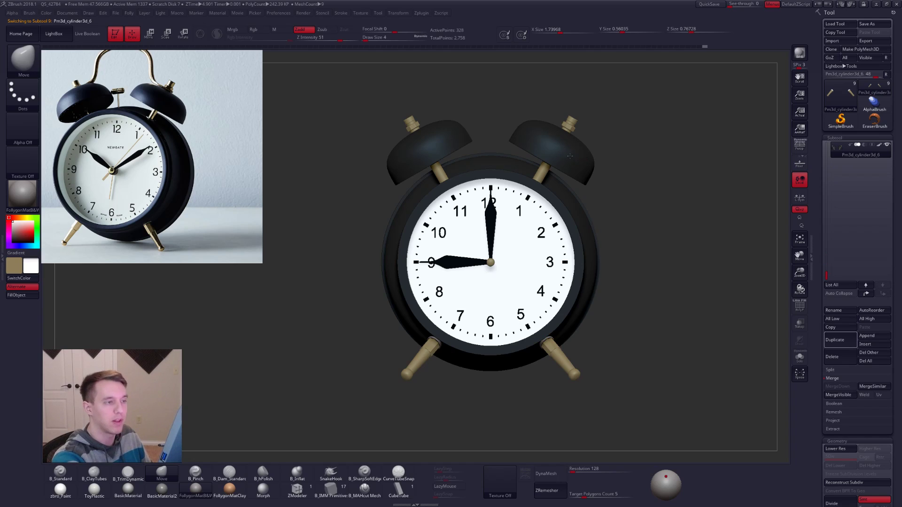
key("r")
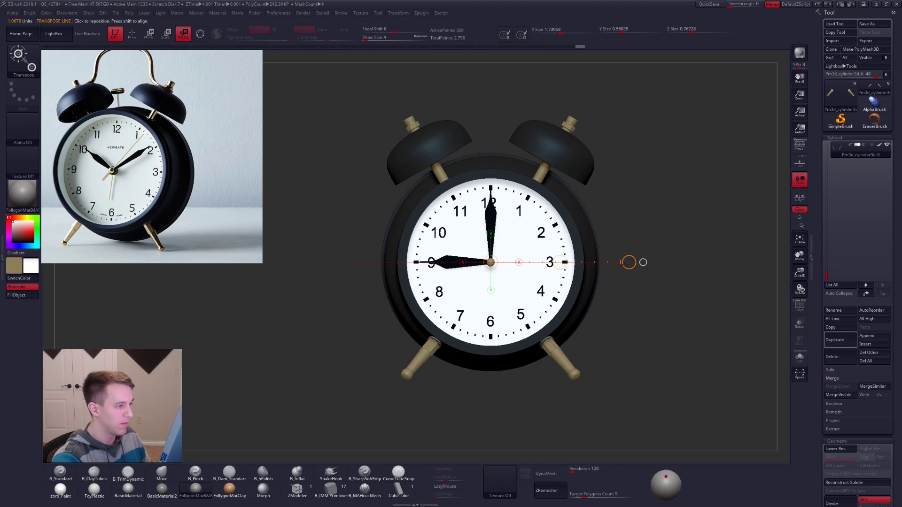
left_click_drag(628, 262, 634, 279)
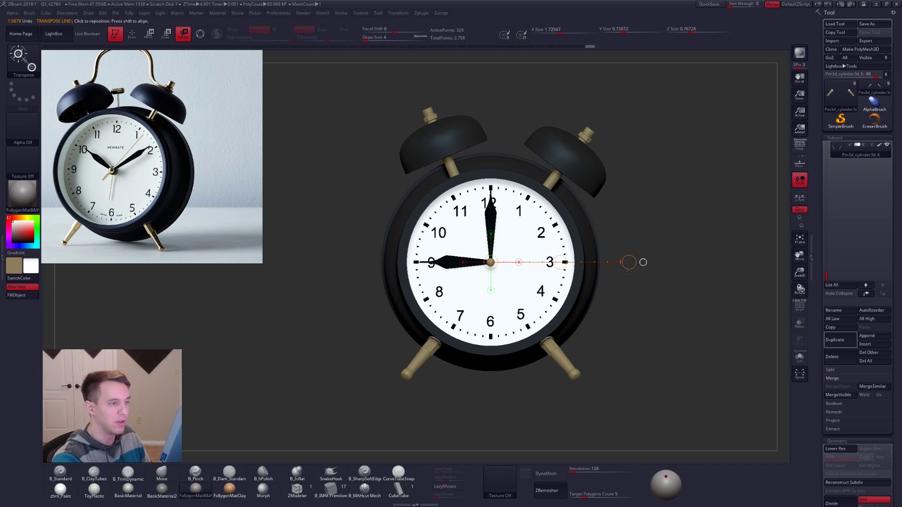
Isolate the bells and mirror the one above the 1 across the clock
key("q")
left_click(524, 126, "ctrl+shift")
key("p")
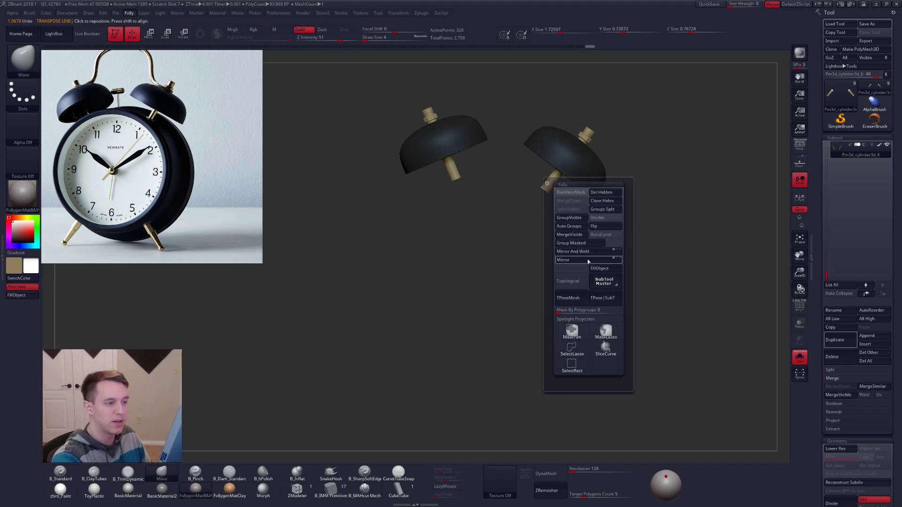
left_click(588, 259)
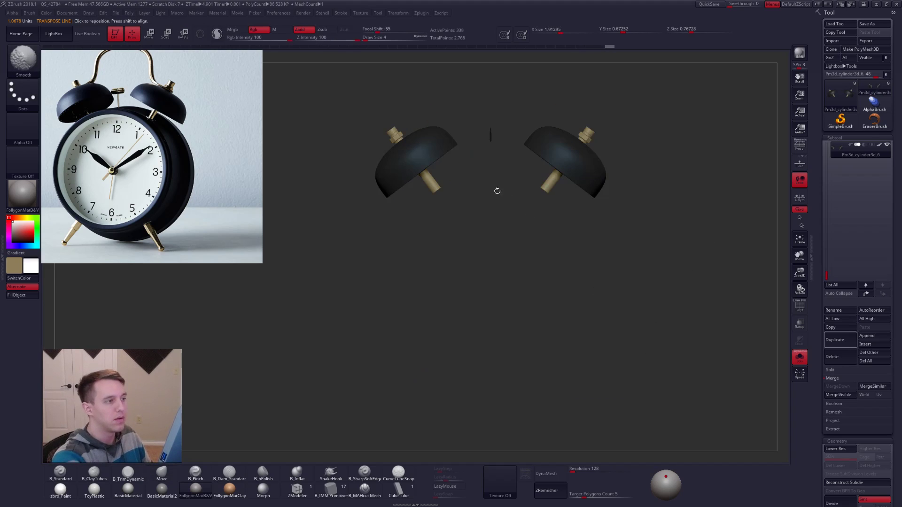
Clean up the stray sliver between the bells at the lowest subdivision level, and restore the smooth bells with the whole clock shown
key("shift+d")
mouse_move(494, 154)
left_mouse_down("alt")
mouse_move(502, 200)
mouse_move(504, 161)
mouse_move(485, 164)
left_mouse_up("alt")
key("p")
left_click(570, 207)
key("space")
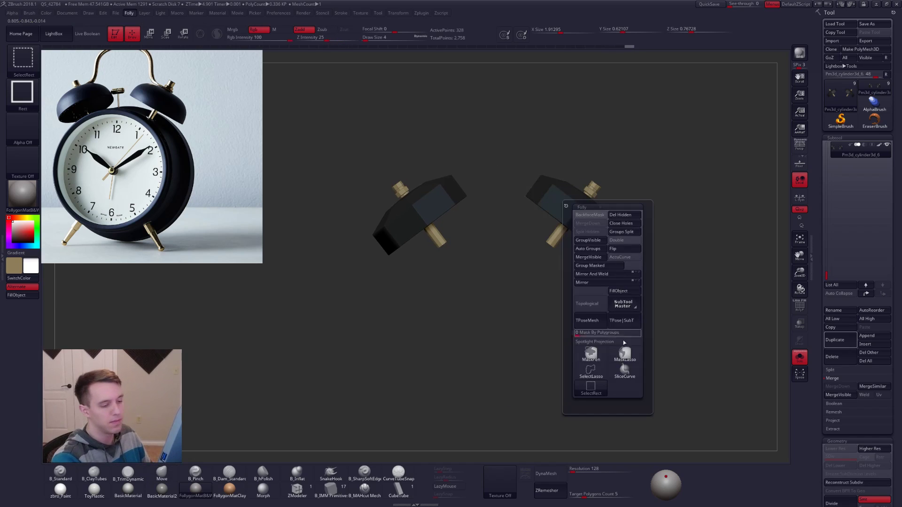
key("ctrl")
right_click(632, 334)
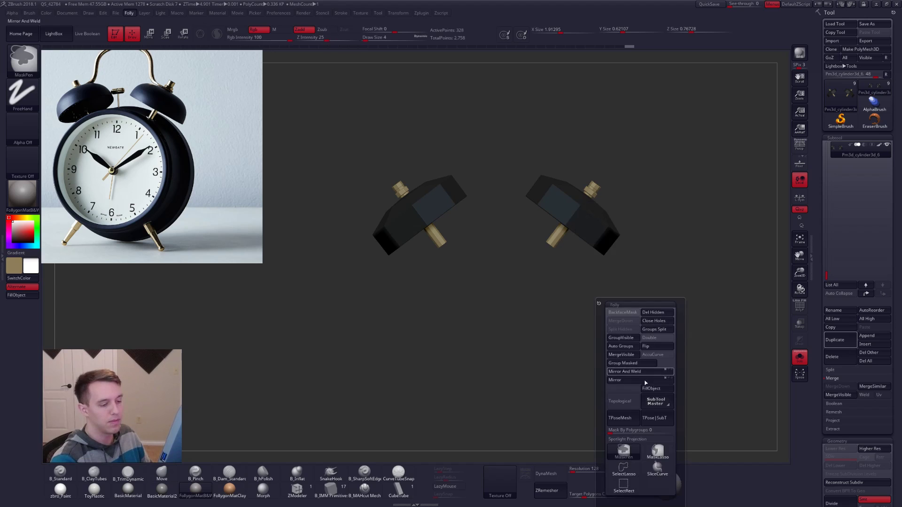
left_click(676, 188, "ctrl+shift")
key("ctrl+d")
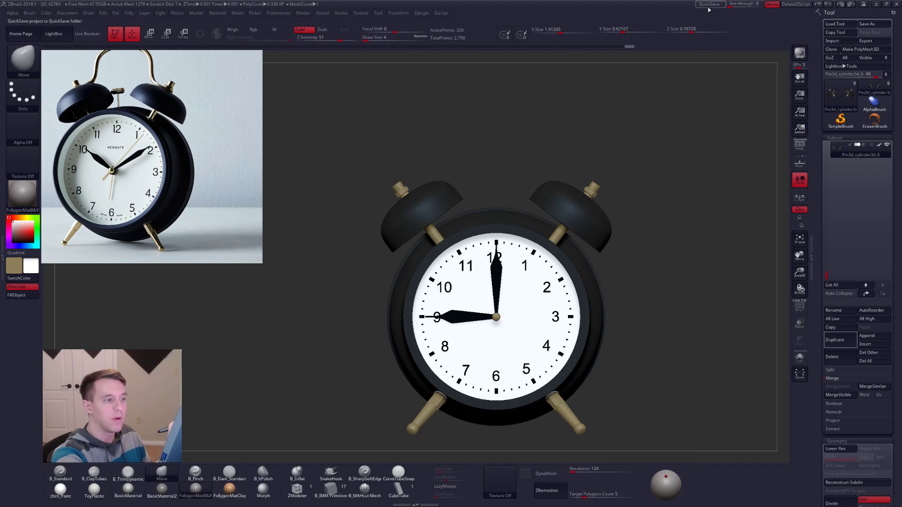
Quick save the project and check the bells' depth position with a horizontal transpose line in side view
left_click_drag(707, 395, 644, 380)
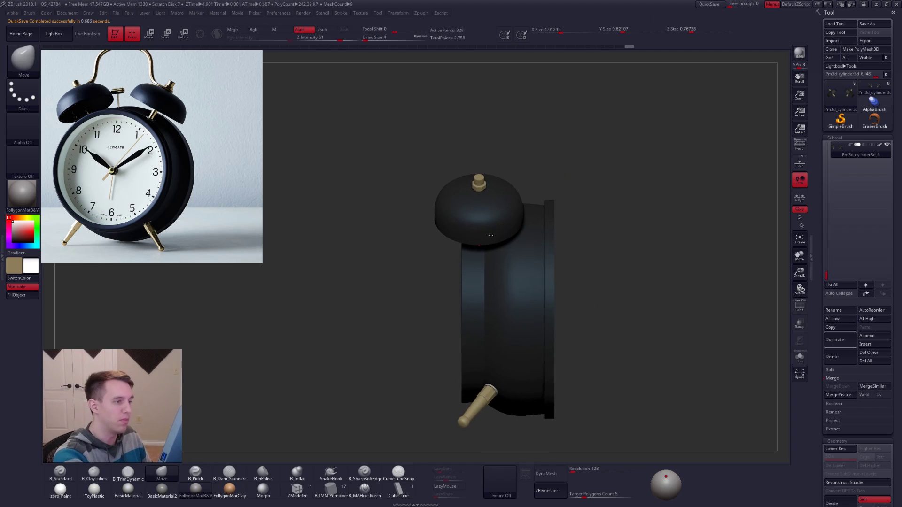
key("w")
left_click_drag(478, 227, 575, 228)
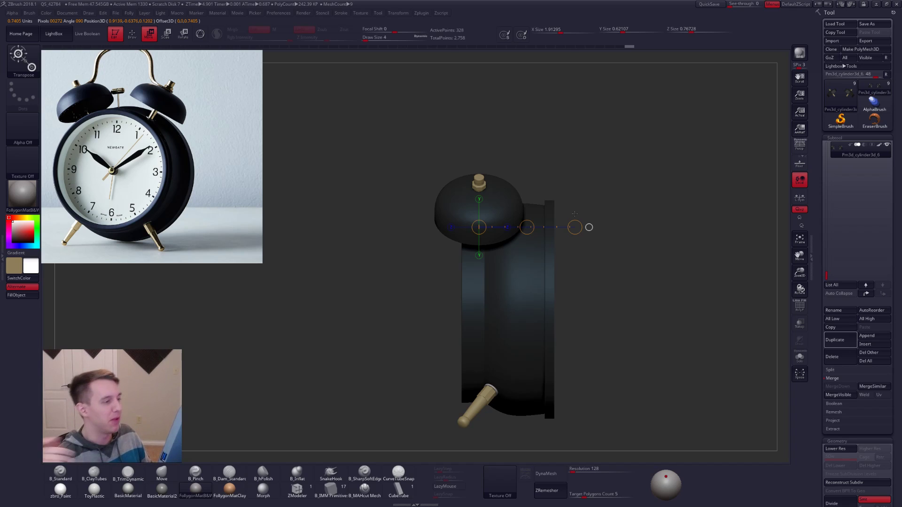
key("f")
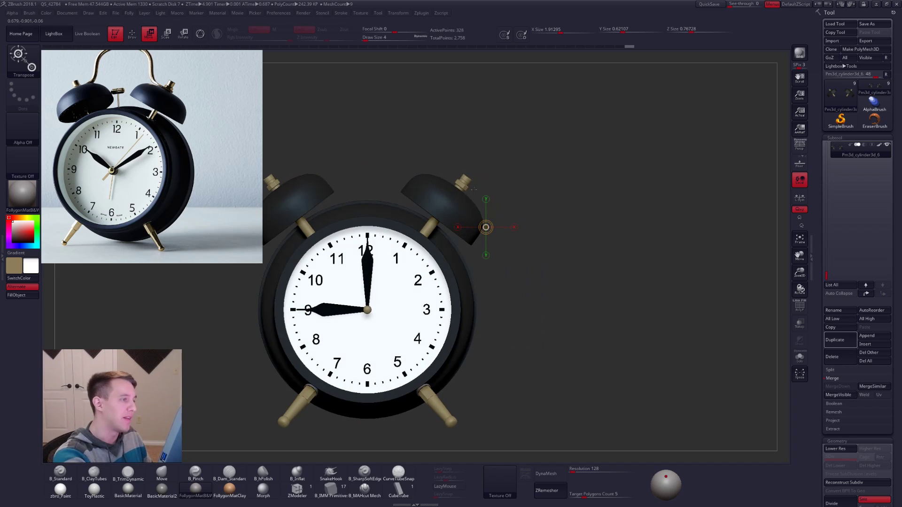
mouse_move(567, 239)
left_mouse_down()
mouse_move(564, 298)
mouse_move(540, 287)
mouse_move(543, 274)
mouse_move(534, 283)
mouse_move(637, 283)
mouse_move(591, 282)
mouse_move(564, 301)
mouse_move(592, 297)
left_mouse_up()
left_click_drag(605, 297, 598, 357, "alt")
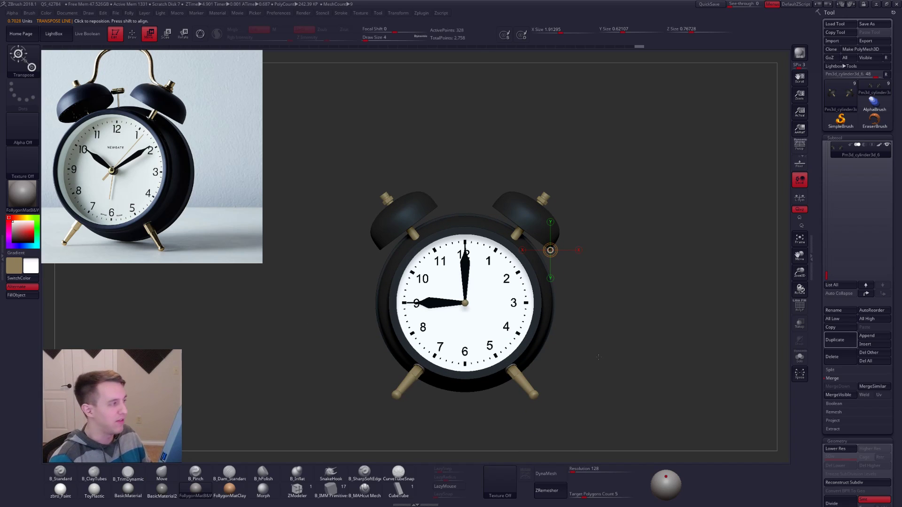
right_click_drag(519, 325, 518, 250, "ctrl")
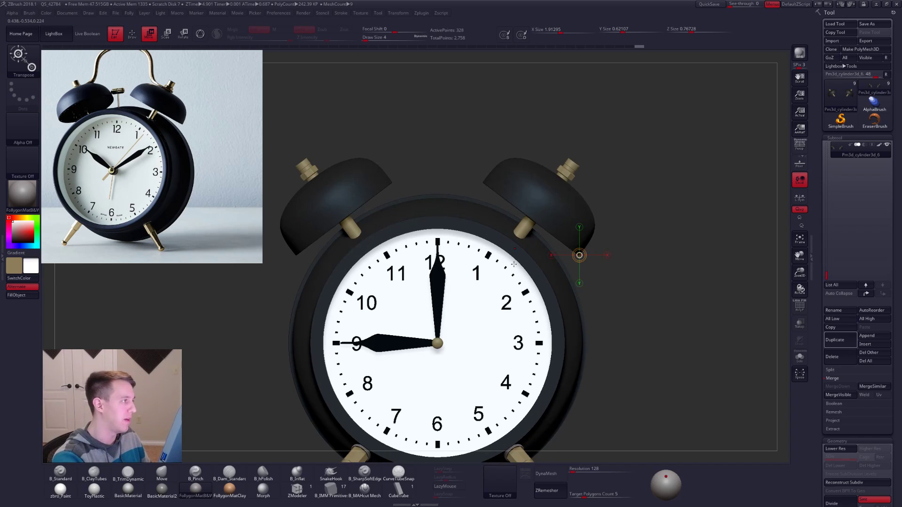
right_click_drag(567, 337, 576, 372, "ctrl")
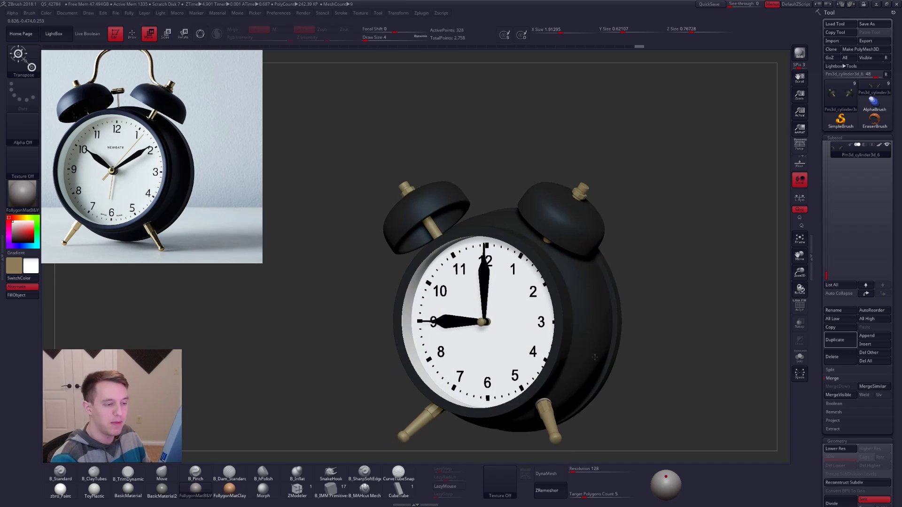
Isolate the clock case and examine its profile and low-resolution mesh with the polygroup wireframe on
left_click(591, 343, "alt")
key("shift+d")
key("q")
key("d")
mouse_move(627, 394)
right_mouse_down("alt")
mouse_move(606, 359)
mouse_move(645, 394)
mouse_move(675, 399)
mouse_move(614, 382)
right_mouse_up("alt")
key("shift+f")
key("shift+f")
key("alt+s")
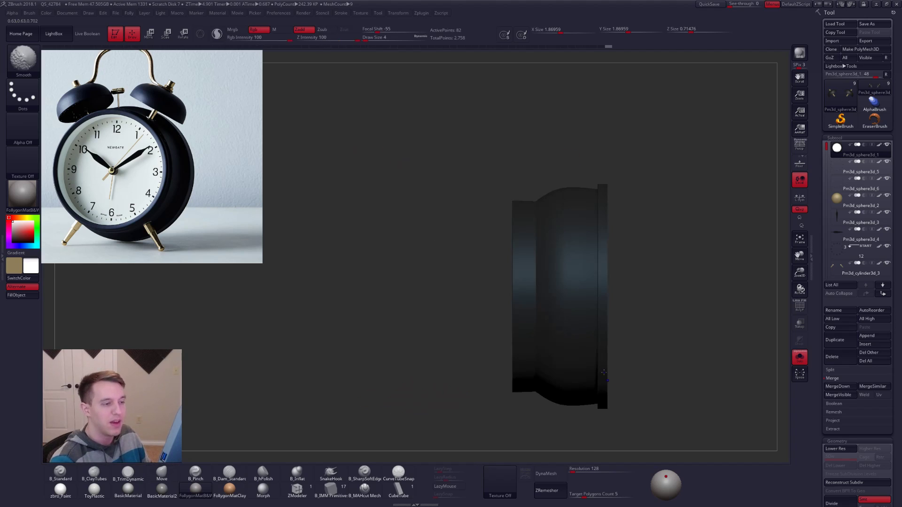
key("shift+d")
key("shift+f")
right_click_drag(614, 342, 565, 290, "alt")
mouse_move(507, 202)
left_mouse_down("ctrl+alt")
mouse_move(509, 378)
mouse_move(526, 342)
mouse_move(506, 100)
left_mouse_up("ctrl+alt")
right_click_drag(525, 212, 554, 274)
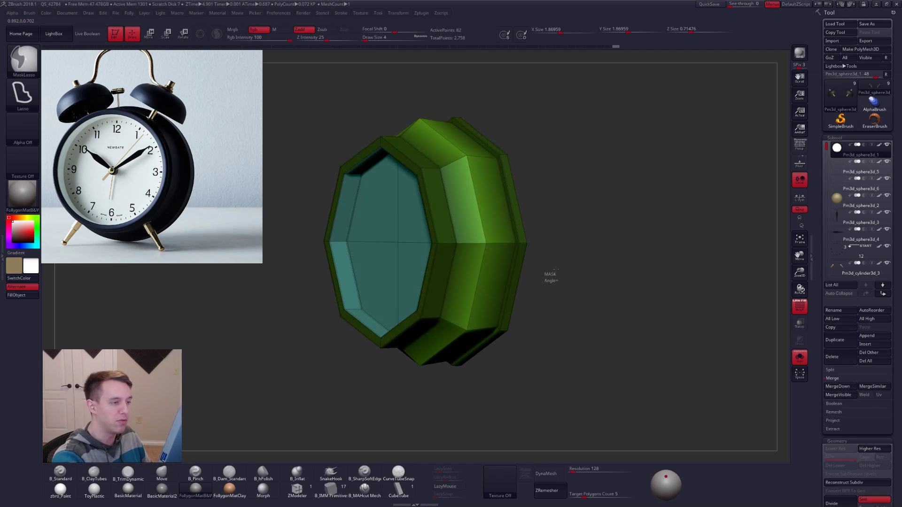
left_click_drag(554, 274, 560, 282, "ctrl")
left_click(487, 250, "ctrl+shift")
right_click_drag(480, 247, 470, 206, "shift")
mouse_move(478, 108)
left_mouse_down("ctrl")
mouse_move(508, 281)
mouse_move(481, 390)
left_mouse_up("ctrl")
left_click(484, 394, "ctrl+shift")
key("e")
right_click_drag(483, 394, 483, 329)
left_click(534, 178)
key("q")
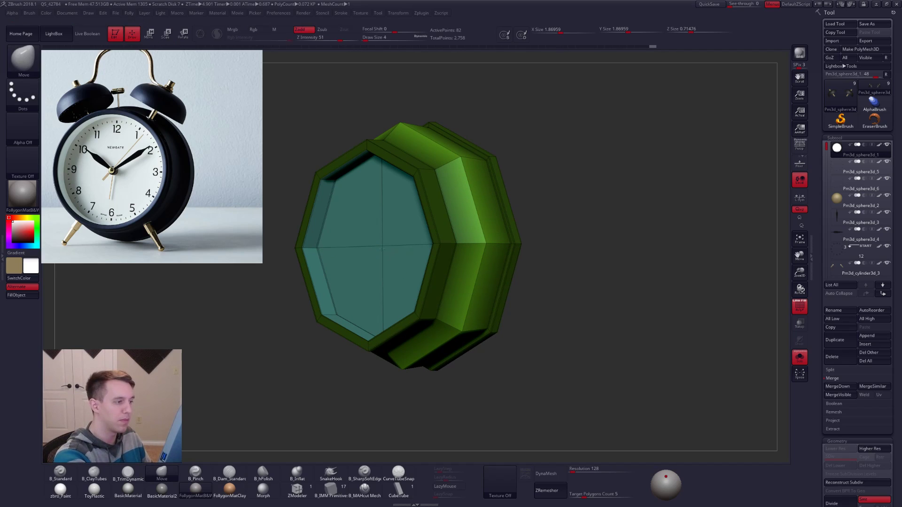
Check the case's depth with a horizontal transpose line in side view, and bring back the whole clock without the wireframe
key("space")
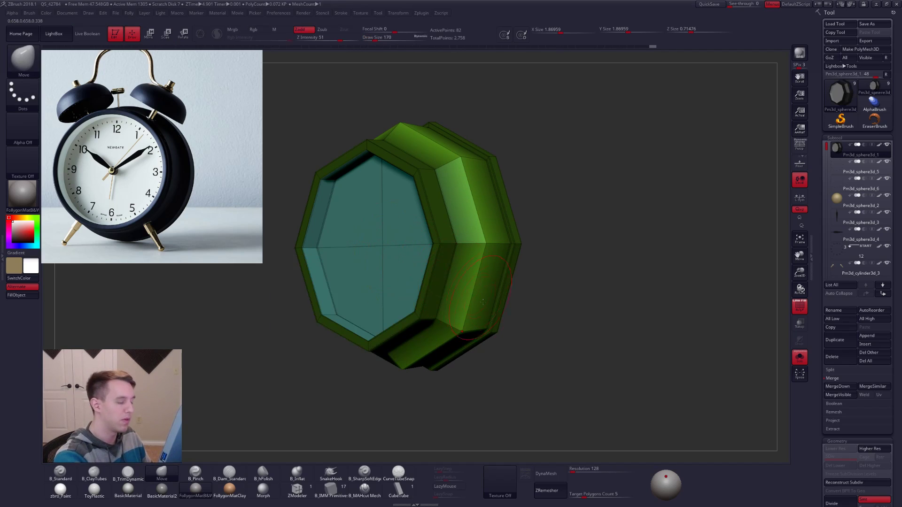
key("r")
left_click_drag(316, 247, 494, 345)
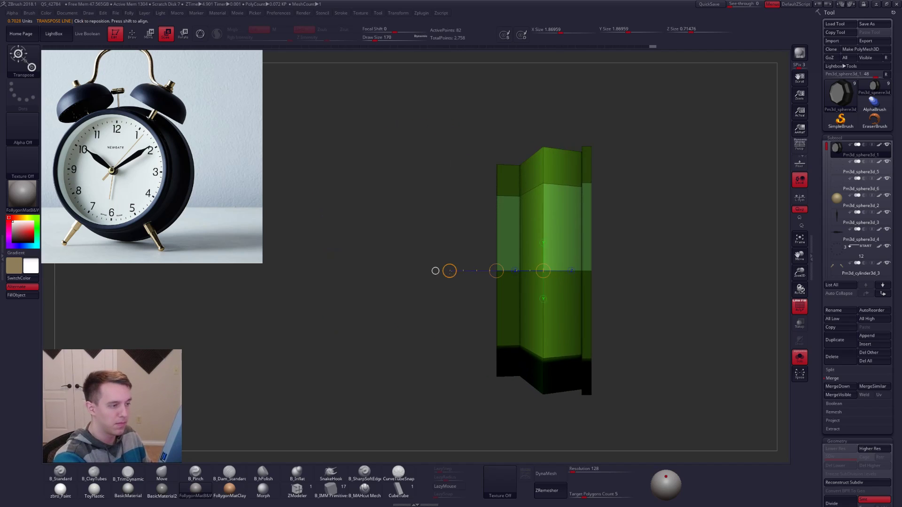
key("d")
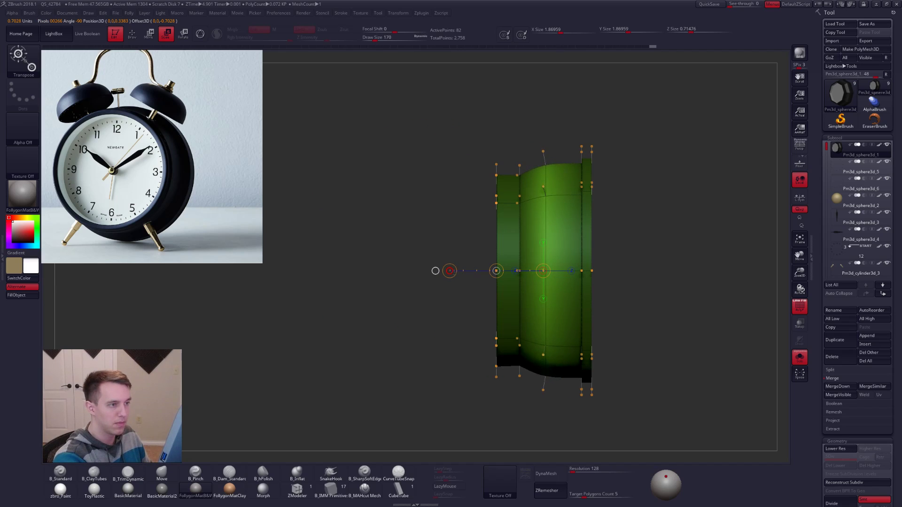
key("q")
key("w")
key("shift+f")
mouse_move(626, 312)
left_mouse_down("ctrl")
mouse_move(650, 336)
mouse_move(595, 305)
left_mouse_up("ctrl")
key("q")
key("shift+s")
mouse_move(570, 261)
right_mouse_down("alt")
mouse_move(561, 304)
mouse_move(541, 299)
mouse_move(566, 288)
mouse_move(560, 265)
right_mouse_up("alt")
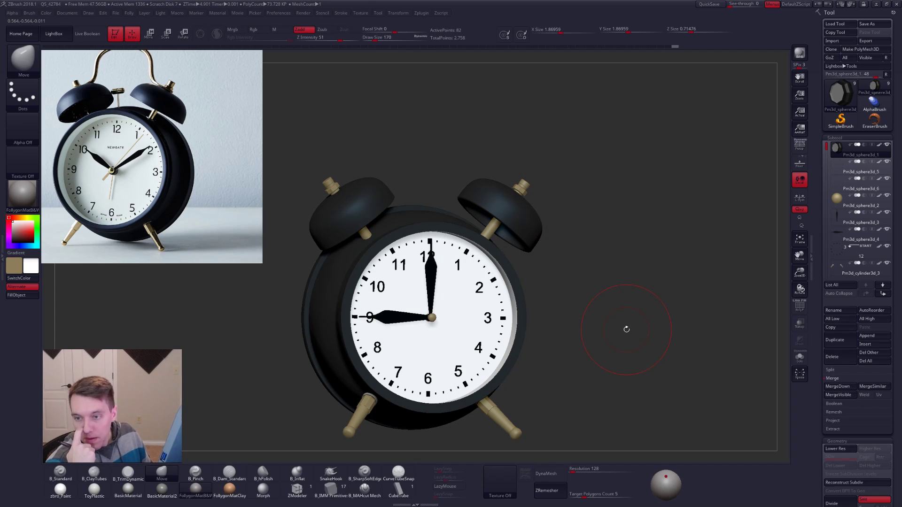
Examine the whole clock from the front and reduce the draw size to 61
left_click_drag(673, 367, 673, 342, "shift")
right_click(670, 247)
left_click_drag(670, 247, 671, 246)
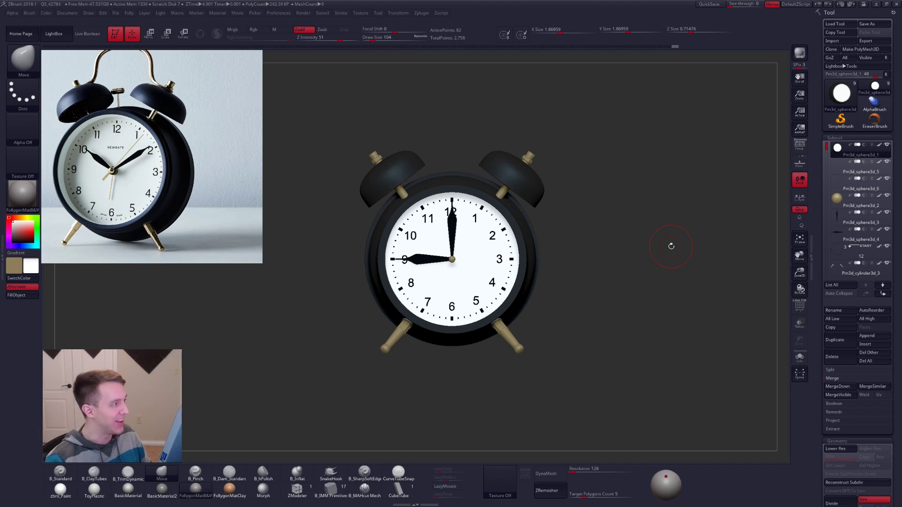
left_click_drag(537, 213, 535, 258, "alt")
key("s")
left_click_drag(558, 212, 569, 220)
key("ctrl+shift+d")
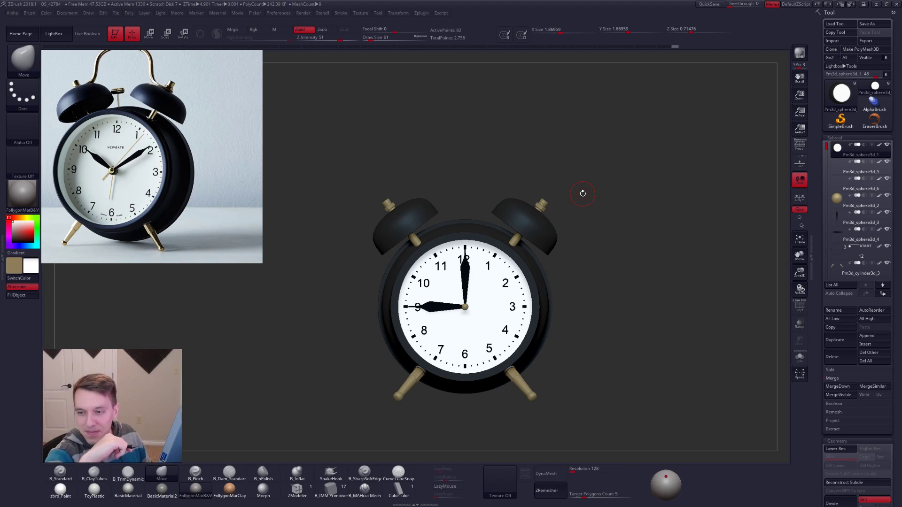
Select the bells and nudge them slightly toward the back of the case along a horizontal transpose line in side view
left_click_drag(582, 193, 606, 263, "shift")
key("w")
left_click_drag(499, 241, 544, 243)
left_click(507, 206, "alt")
right_click_drag(524, 246, 534, 203)
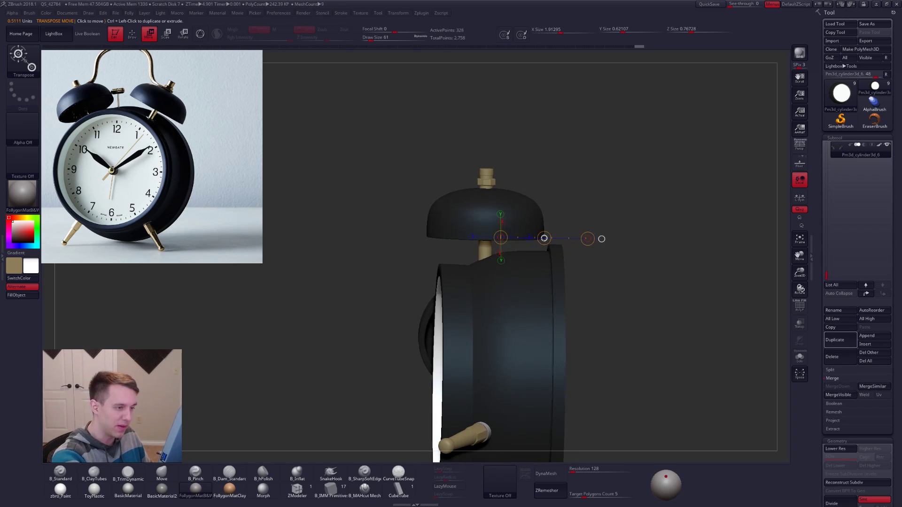
left_click_drag(544, 238, 545, 238)
right_click_drag(544, 254, 595, 329)
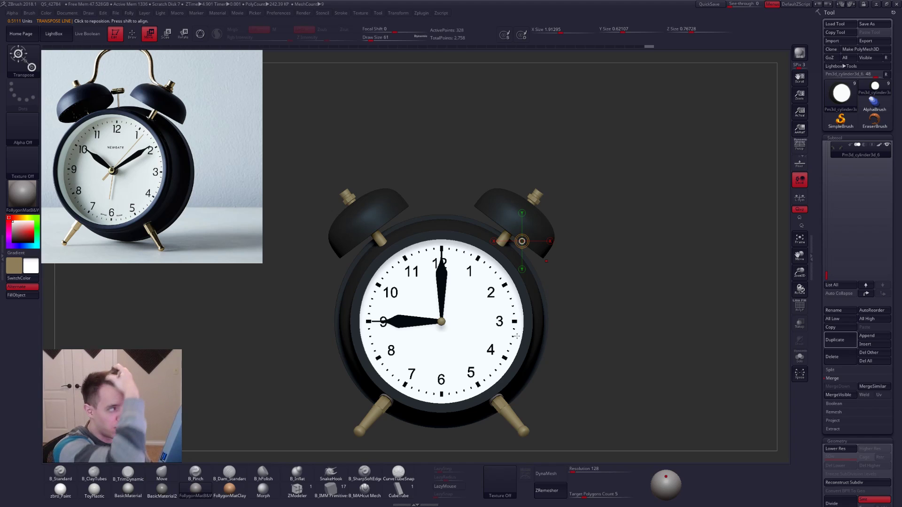
Duplicate the bells' subtool and reinitialize the copy as a QCube
key("q")
right_click_drag(348, 202, 401, 233, "alt")
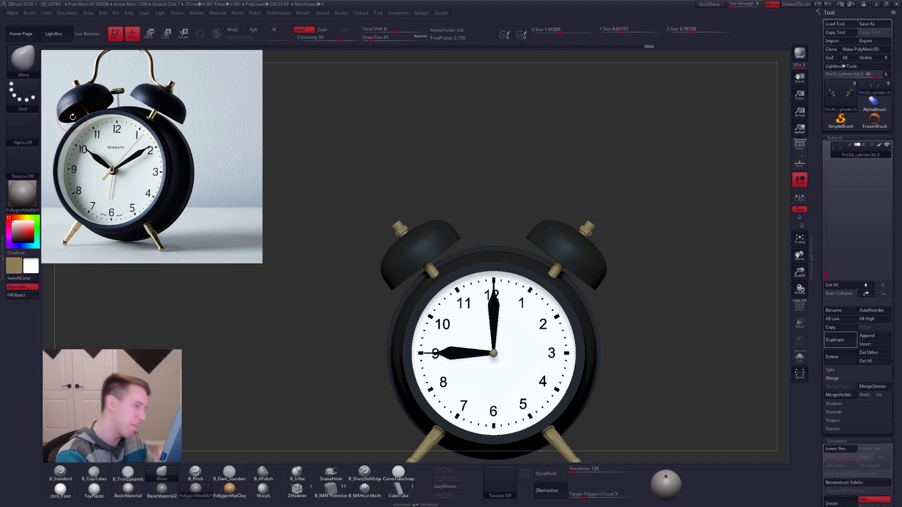
right_click_drag(431, 246, 433, 278, "alt")
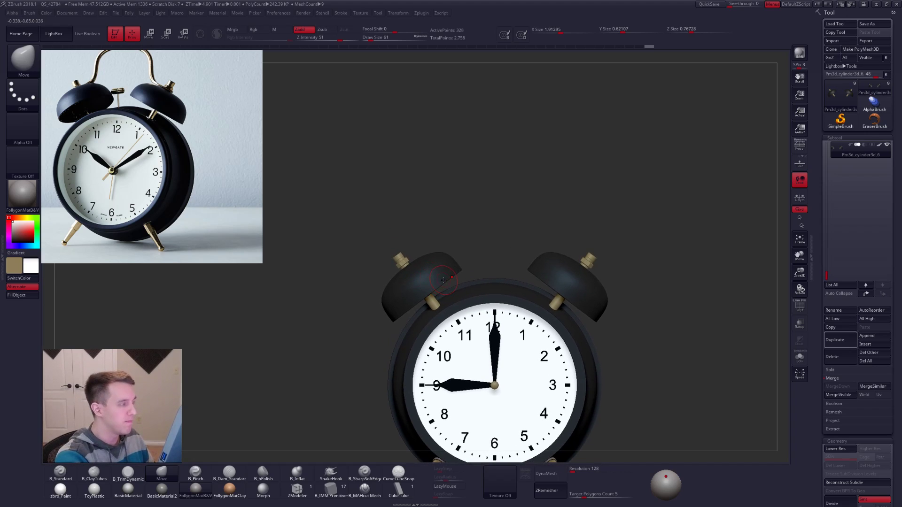
left_click(840, 339)
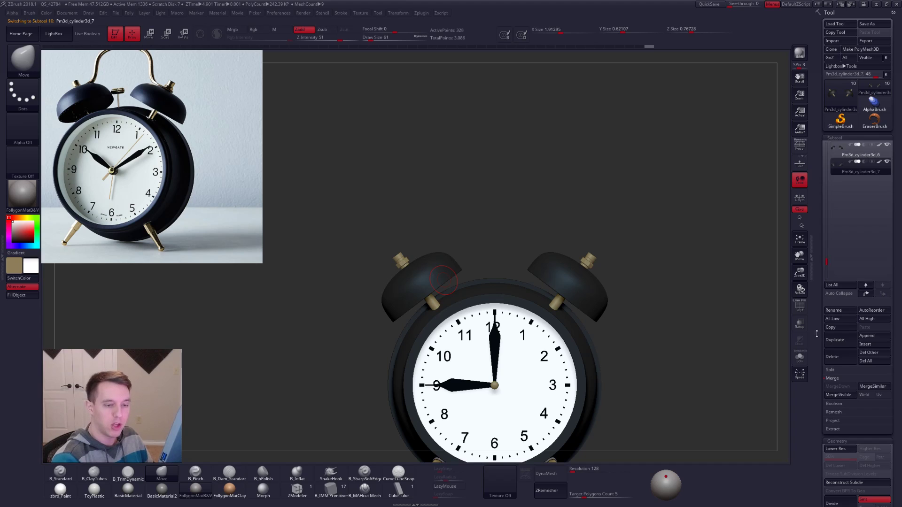
scroll(822, 226, "down", 10)
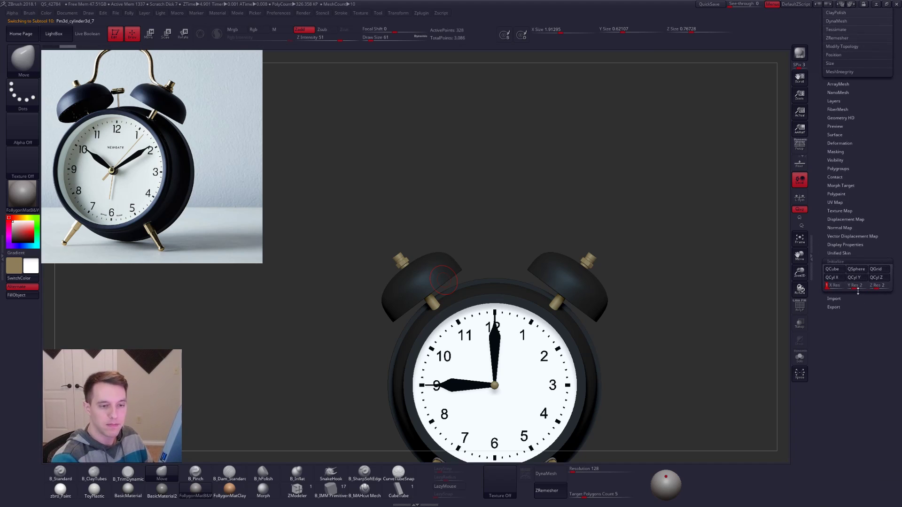
left_click(832, 269)
left_click(835, 262)
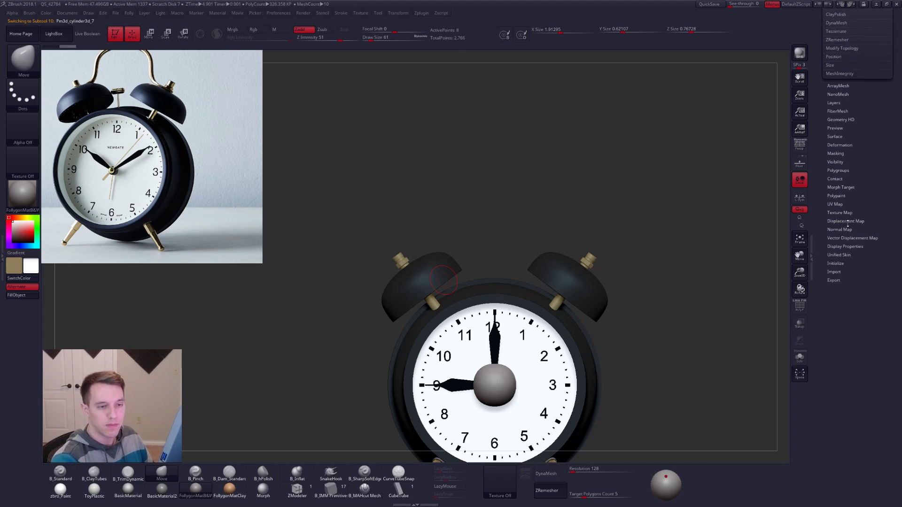
left_click_drag(847, 220, 838, 354)
Lower the new cube's subdivision level and move it from the clock face to above the bell near the 11
key("shift+d")
right_click_drag(502, 389, 506, 342, "alt")
key("w")
left_click_drag(507, 342, 450, 198)
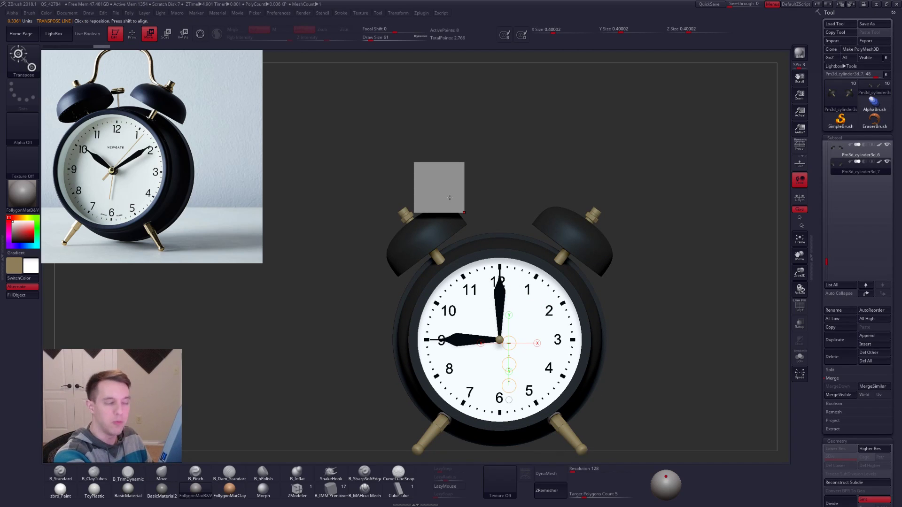
right_click_drag(432, 193, 458, 173, "ctrl")
mouse_move(455, 171)
left_mouse_down("shift")
mouse_move(455, 227)
mouse_move(454, 178)
mouse_move(447, 200)
left_mouse_up("shift")
Scale the cube into a thin slab and rotate it to follow the bell's slope beside its top nut
key("r")
left_click(448, 202)
key("e")
left_click(477, 203)
left_click_drag(504, 203, 500, 173)
key("r")
key("w")
left_click_drag(475, 203, 456, 210)
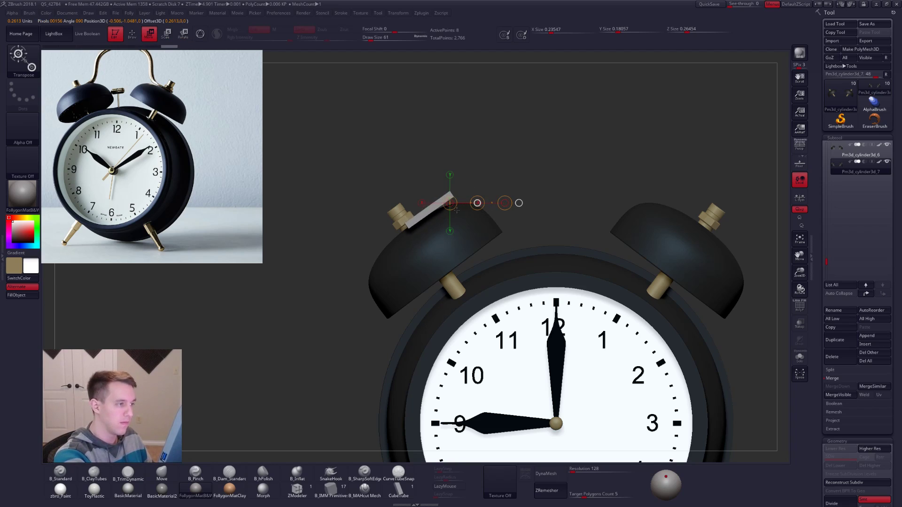
Scale the slab down to about 0.13 by 0.10 by 0.15 and place it against the bell's nut near the 11
mouse_move(329, 212)
left_mouse_down()
mouse_move(390, 233)
mouse_move(589, 266)
left_mouse_up()
mouse_move(516, 247)
left_mouse_down("shift")
mouse_move(573, 247)
mouse_move(488, 246)
left_mouse_up("shift")
left_click_drag(596, 202, 612, 254, "alt")
left_click(654, 250)
key("e")
mouse_move(524, 220)
left_mouse_down()
mouse_move(502, 223)
mouse_move(513, 291)
mouse_move(639, 358)
left_mouse_up()
key("q")
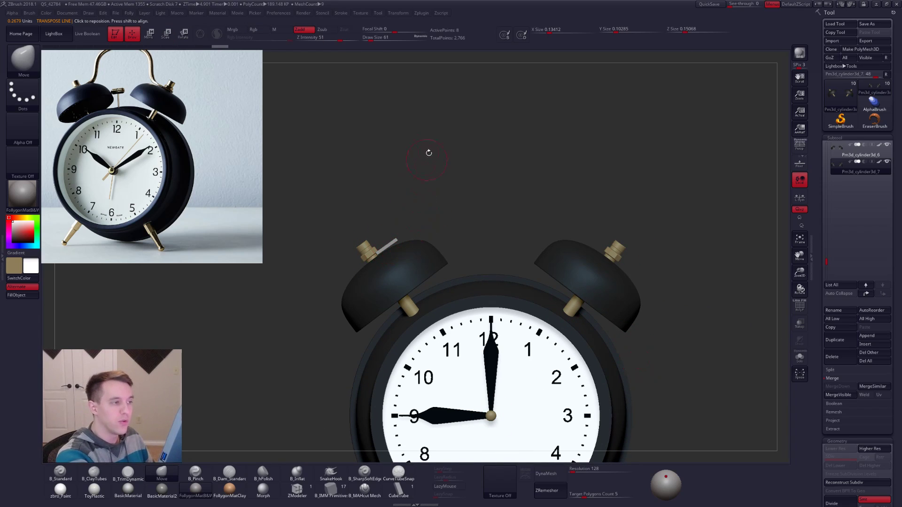
left_click_drag(463, 265, 501, 306, "alt")
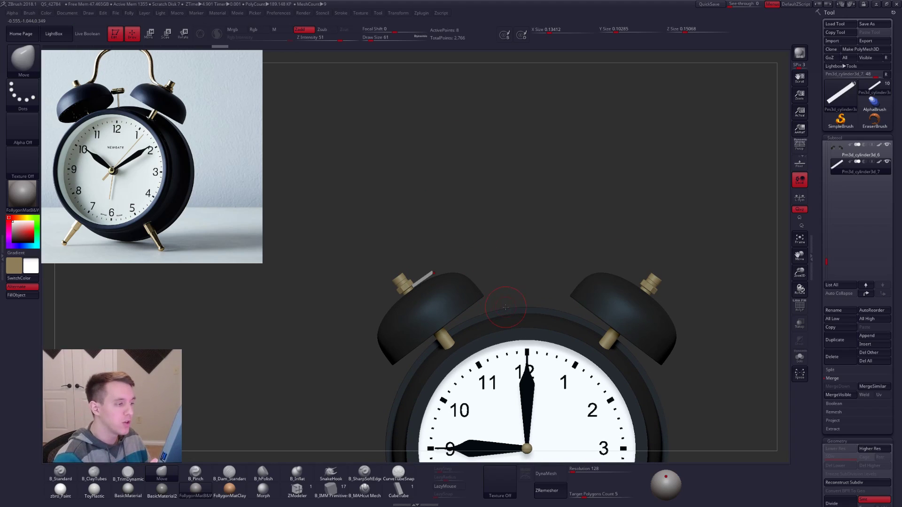
key("space")
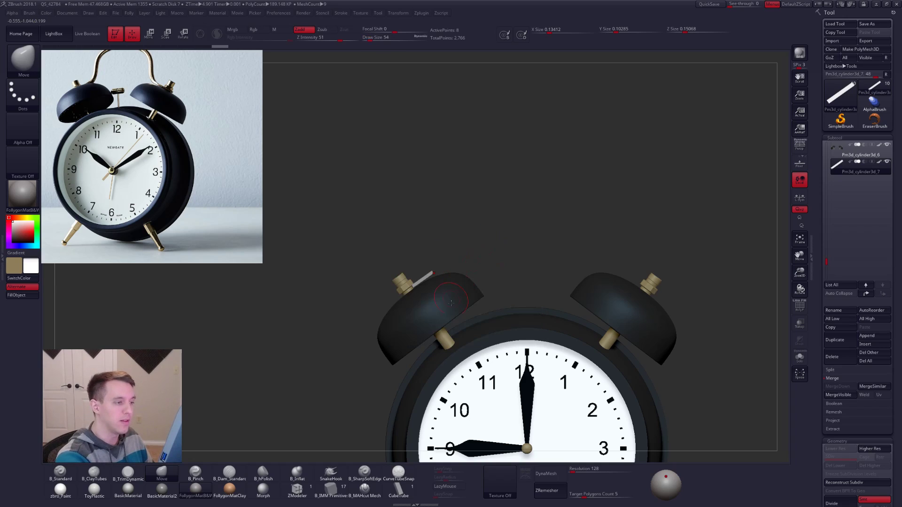
Isolate the slab and extrude its end face outward with ZModeler into a straight segmented strip about 0.41 by 0.30
key("ctrl+shift+s")
key("b")
key("z")
key("m")
mouse_move(408, 279)
left_mouse_down()
mouse_move(433, 281)
mouse_move(487, 351)
left_mouse_up()
key("w")
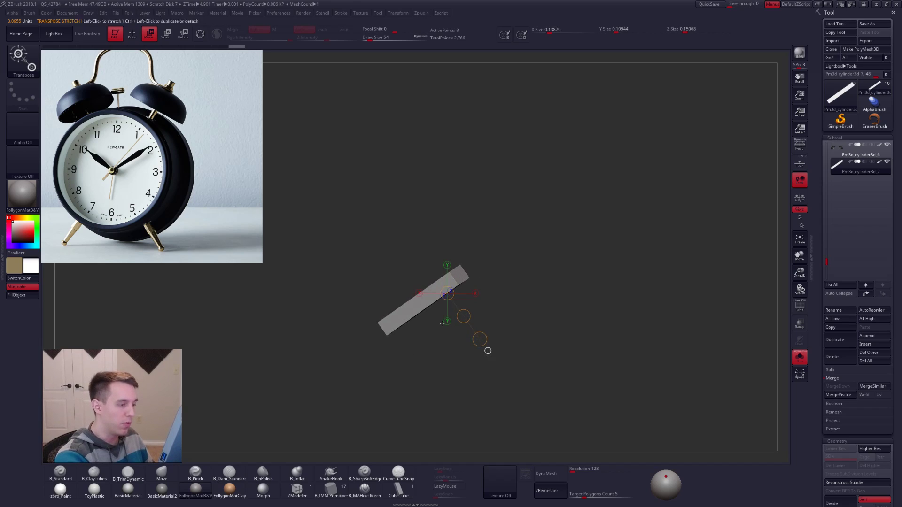
key("q")
left_click_drag(461, 277, 536, 246)
key("shift+f")
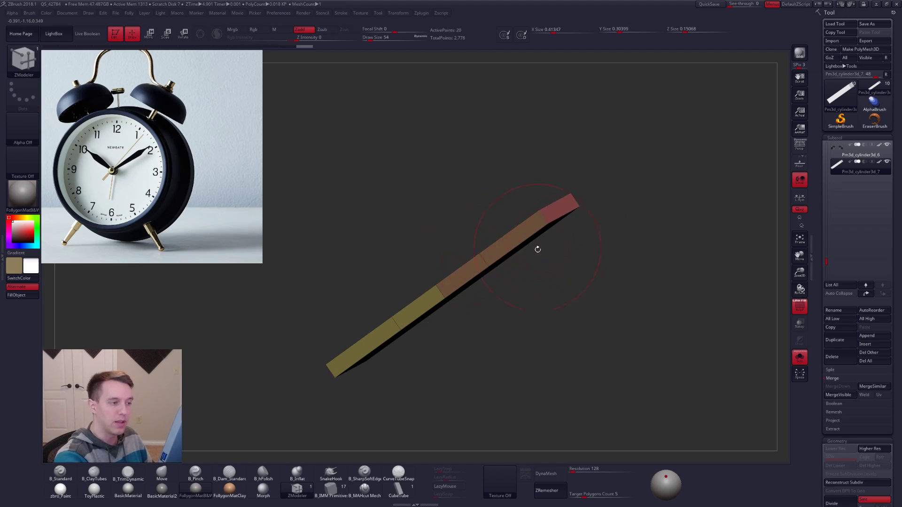
scroll(536, 249, "down", 3)
key("shift+f")
left_click(800, 357)
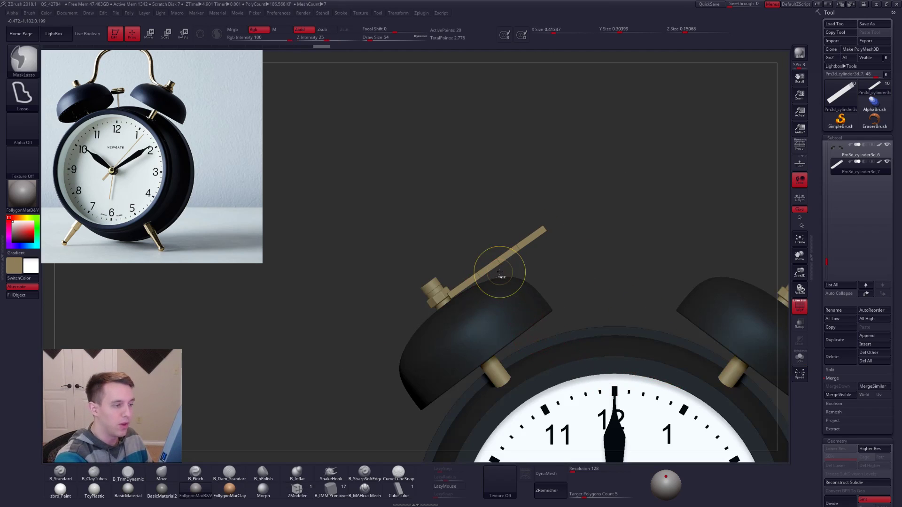
Bend the strip upward away from the bell with two masked rotations, to about 0.29 by 0.39, and preview it smoothed
key("r")
mouse_move(480, 278)
left_mouse_down()
mouse_move(557, 221)
mouse_move(580, 231)
mouse_move(562, 206)
left_mouse_up()
key("q")
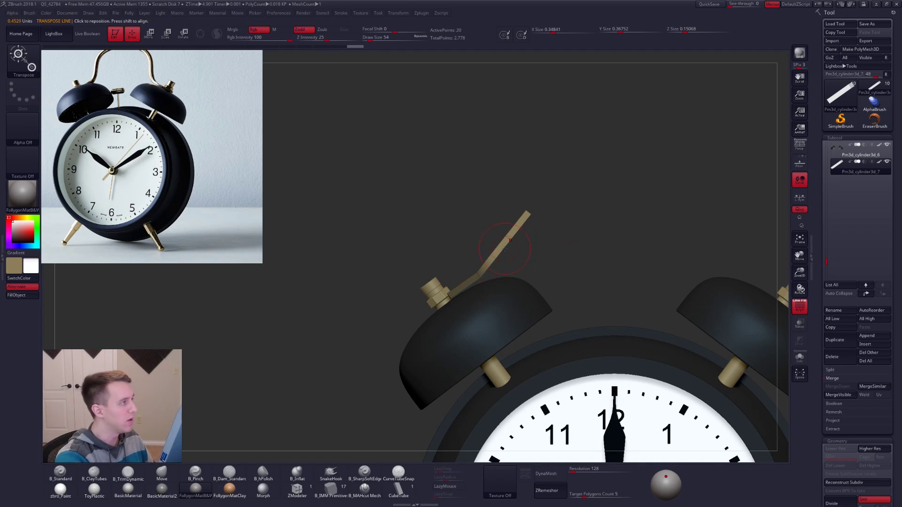
key("ctrl")
mouse_move(500, 257)
left_mouse_down("ctrl")
mouse_move(461, 270)
mouse_move(563, 230)
mouse_move(554, 210)
left_mouse_up("ctrl")
key("r")
key("d")
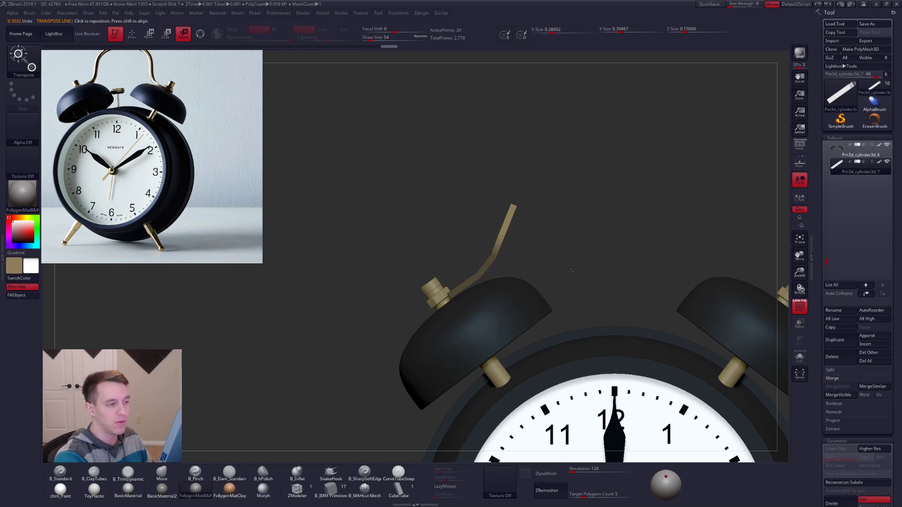
right_click_drag(573, 268, 585, 368, "ctrl")
key("shift+d")
Extrude the strip's end face further upward with ZModeler in several segments, to about 0.48 by 0.87
key("q")
key("b")
key("m")
key("v")
mouse_move(508, 245)
right_mouse_down("alt")
mouse_move(509, 288)
mouse_move(530, 307)
mouse_move(493, 266)
right_mouse_up("alt")
left_click(304, 486)
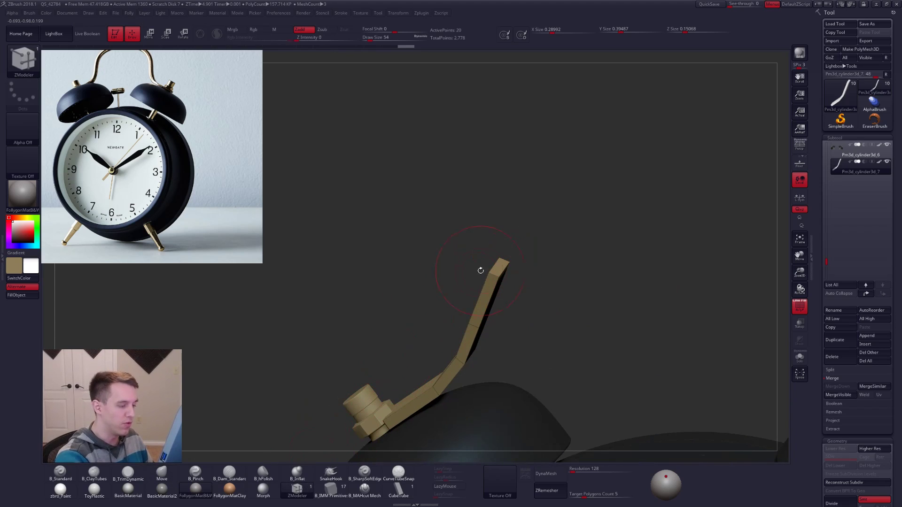
left_click_drag(517, 217, 547, 153)
right_click_drag(540, 179, 521, 228, "alt")
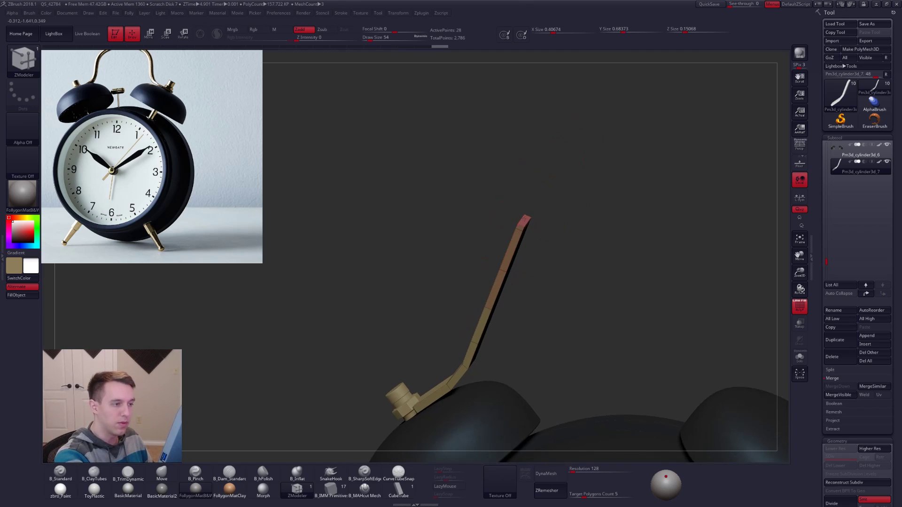
left_click_drag(522, 224, 541, 182)
mouse_move(529, 258)
left_mouse_down()
mouse_move(513, 313)
mouse_move(543, 306)
mouse_move(556, 268)
mouse_move(538, 259)
left_mouse_up()
Rotate the strip's upper part more upright, bend its top segments over toward the opposite bell, and preview the smoothed shape
key("r")
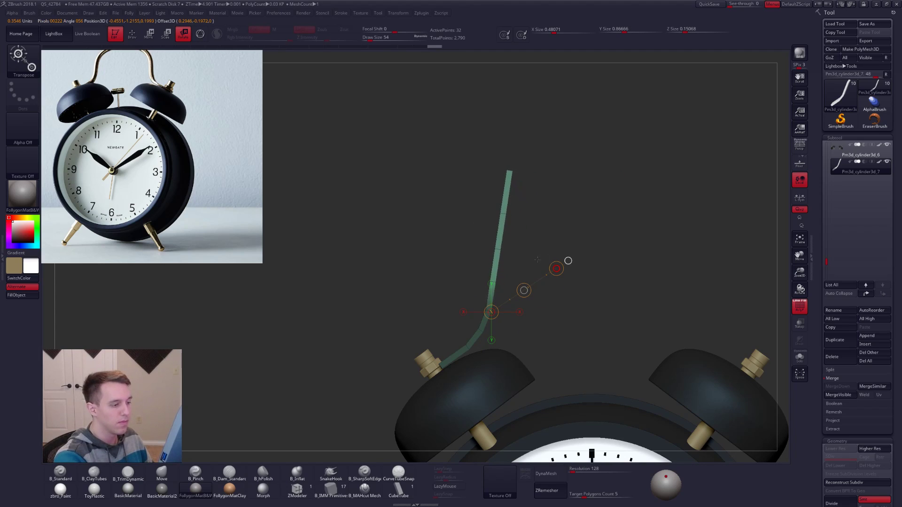
key("q")
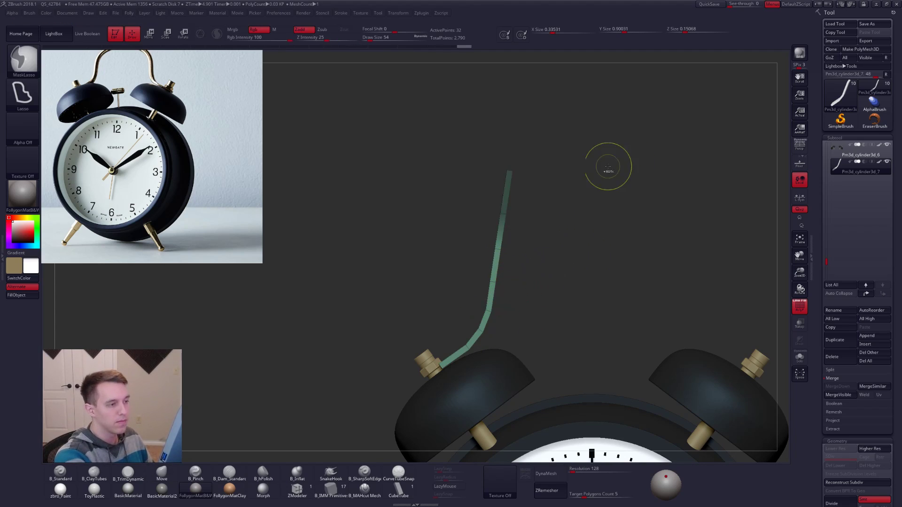
left_click(556, 214, "ctrl")
key("r")
mouse_move(501, 249)
left_mouse_down()
mouse_move(559, 217)
mouse_move(604, 266)
mouse_move(618, 342)
mouse_move(716, 398)
mouse_move(672, 368)
left_mouse_up()
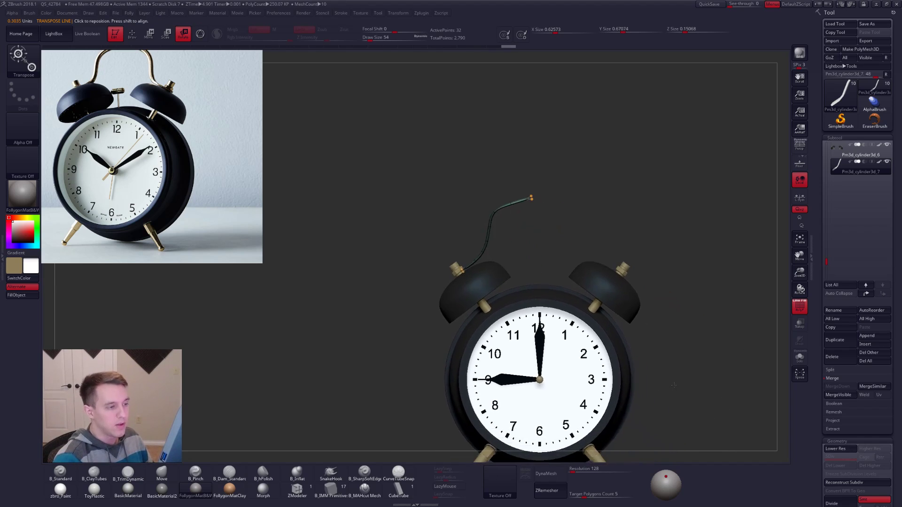
key("shift+d")
left_click_drag(686, 389, 695, 432, "alt")
Try to rotate the strip's top segments about the sharp upper corner
key("q")
mouse_move(506, 217)
left_mouse_down("alt")
mouse_move(513, 231)
mouse_move(591, 155)
left_mouse_up("alt")
key("r")
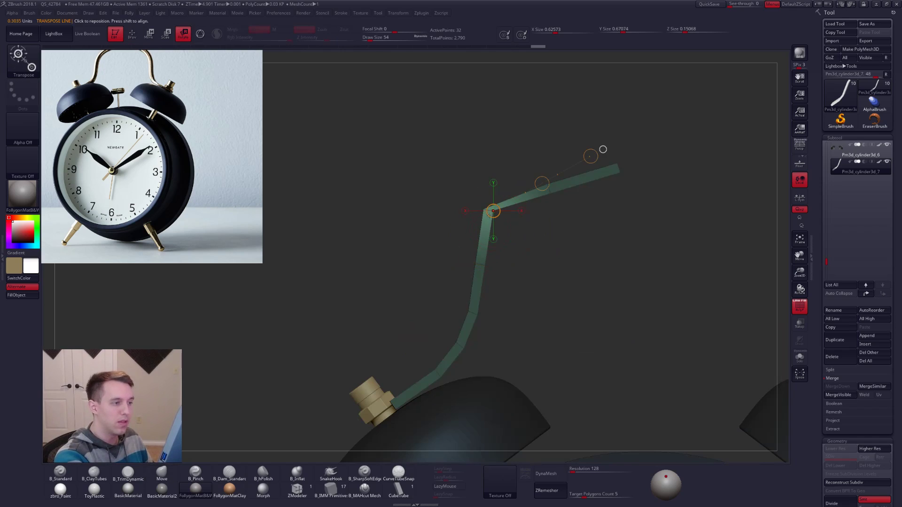
left_click_drag(483, 210, 539, 241)
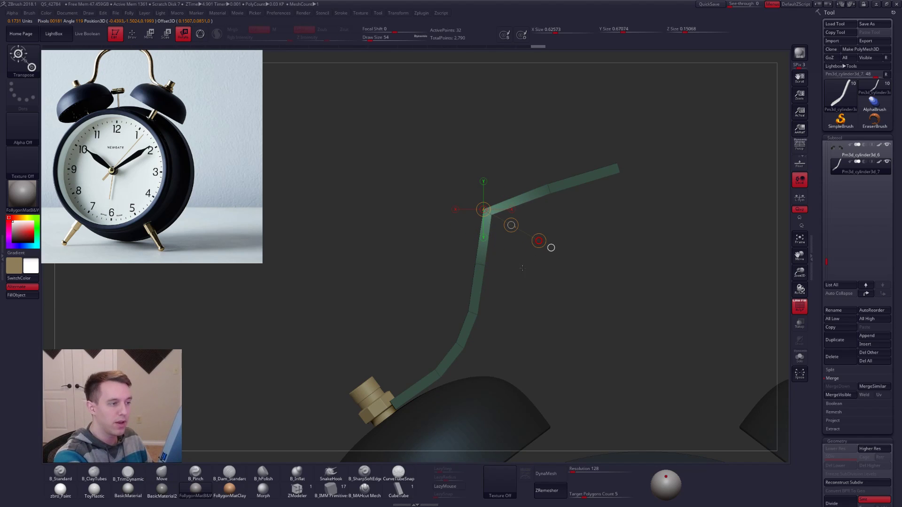
key("q")
mouse_move(565, 296)
left_mouse_down("alt")
mouse_move(551, 270)
mouse_move(589, 239)
left_mouse_up("alt")
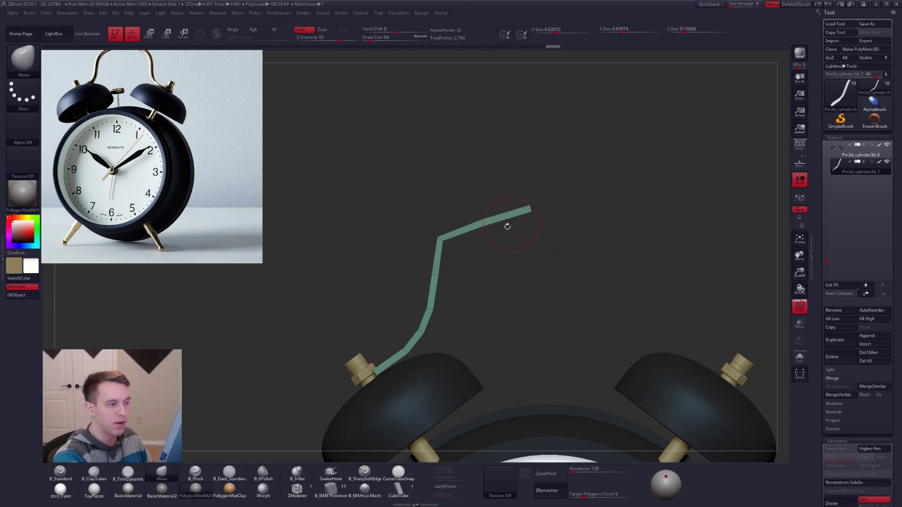
Extrude the strip's end face across toward the opposite bell with ZModeler, to about 1.11 by 0.82
left_click(297, 490)
mouse_move(629, 291)
left_mouse_down()
mouse_move(564, 211)
mouse_move(627, 198)
mouse_move(645, 180)
left_mouse_up()
mouse_move(655, 211)
left_mouse_down()
mouse_move(540, 240)
mouse_move(502, 265)
left_mouse_up()
Mask the strip's lower part and rotate the outer top segments down to nearly horizontal
mouse_move(443, 260)
left_mouse_down("ctrl")
mouse_move(606, 189)
mouse_move(629, 249)
left_mouse_up("ctrl")
left_click(627, 252, "ctrl")
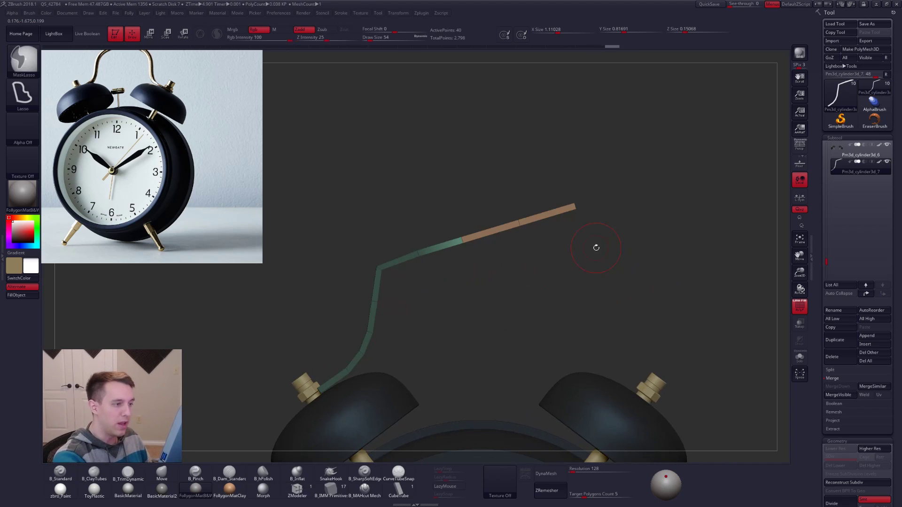
key("r")
left_click_drag(417, 251, 649, 227)
key("q")
left_click_drag(596, 278, 616, 231)
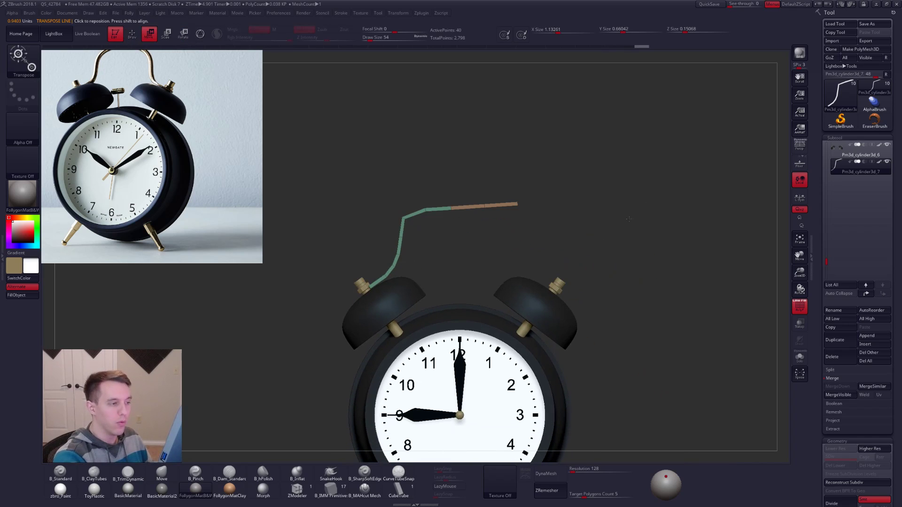
Mirror and weld the strip across the clock's centre into a full handle and assign it a single polygroup
key("ctrl+space")
left_click(633, 295)
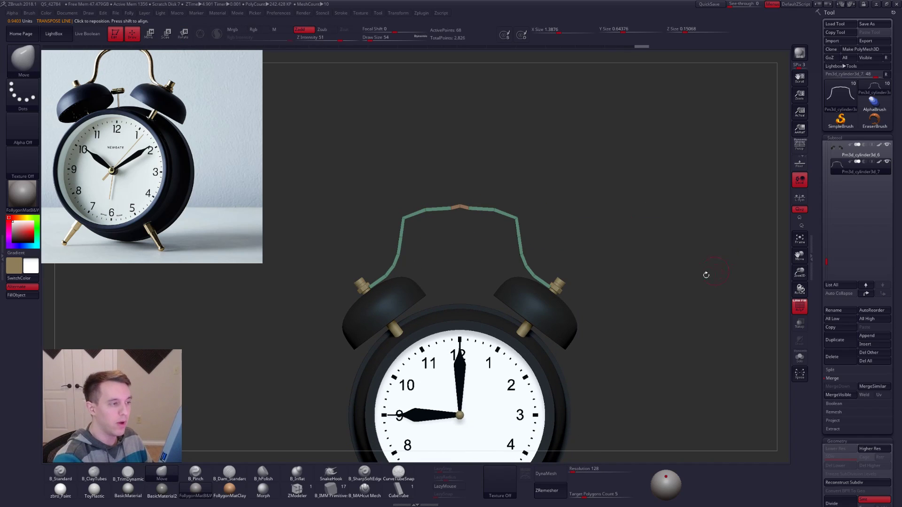
key("ctrl+w")
left_click_drag(487, 222, 529, 294, "alt")
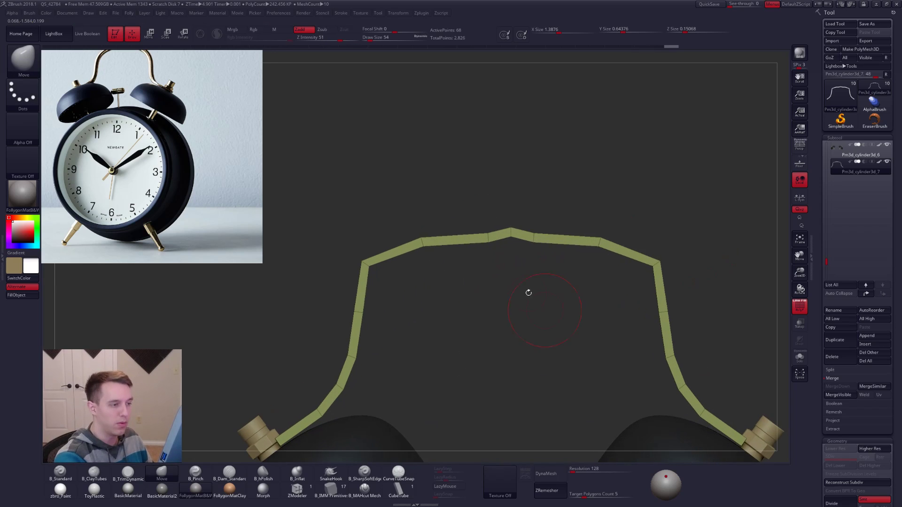
Delete the surplus edge loop at the middle of the handle's top with the ZModeler brush
key("b")
key("z")
key("m")
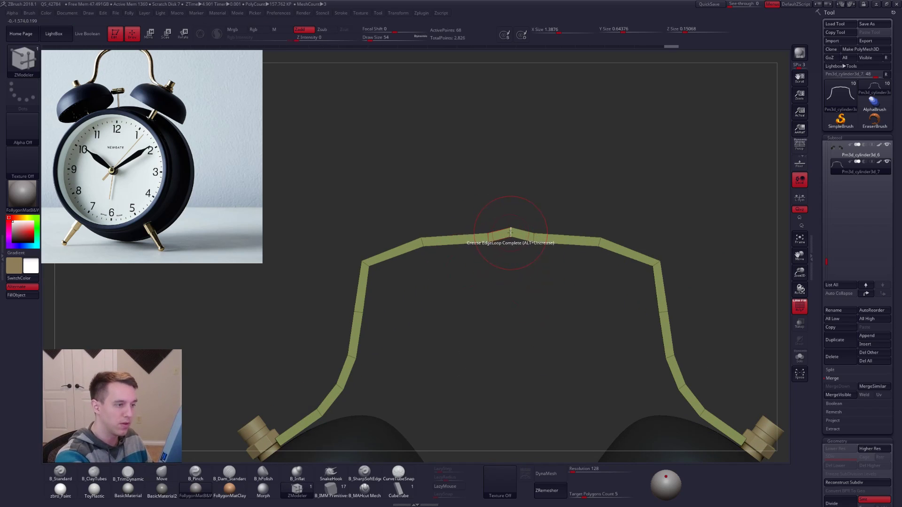
key("space")
left_click(456, 292)
left_click(510, 237)
left_click_drag(563, 318, 550, 366)
key("f")
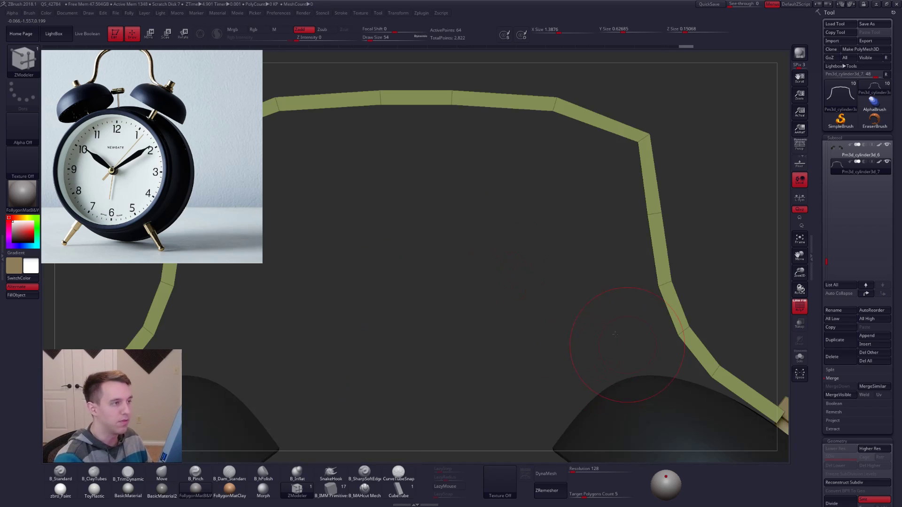
Isolate the handle and crease its end edges with the ZModeler action Crease, target EdgeLoop Complete
left_click_drag(627, 342, 557, 298, "alt")
left_click_drag(561, 335, 687, 327, "alt")
key("alt+s")
left_click_drag(446, 276, 466, 268)
left_click_drag(466, 268, 450, 340, "alt")
key("space")
left_click(435, 339)
left_click(510, 271)
left_click(511, 284)
left_click_drag(519, 292, 564, 294)
key("d")
key("shift+d")
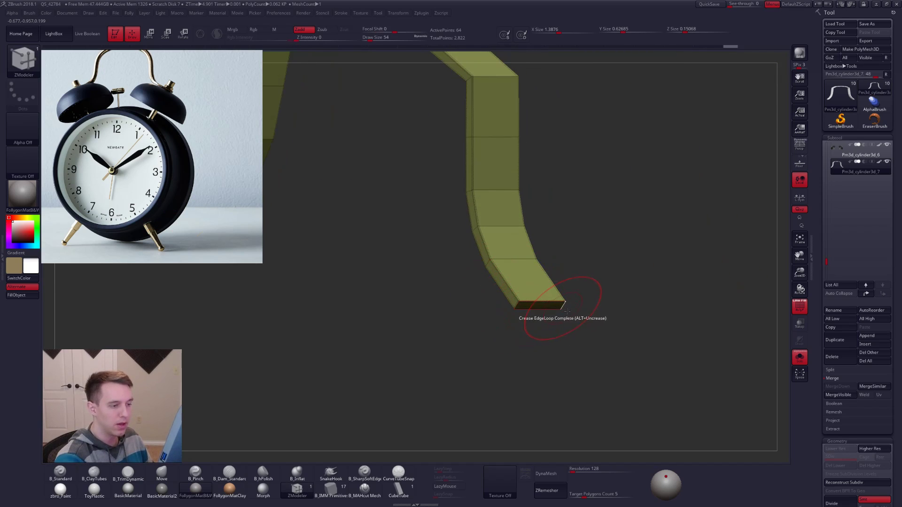
Preview the handle smoothed and compare the whole clock's handle and bells with the reference photo
left_click_drag(563, 304, 466, 270, "alt")
key("d")
key("shift+f")
left_click_drag(598, 342, 473, 338, "shift")
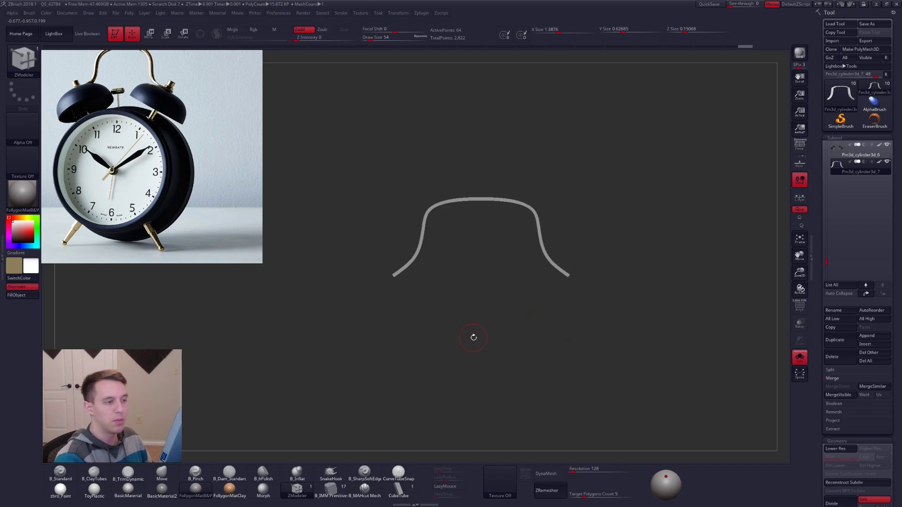
key("alt+s")
left_click_drag(698, 395, 699, 367, "alt")
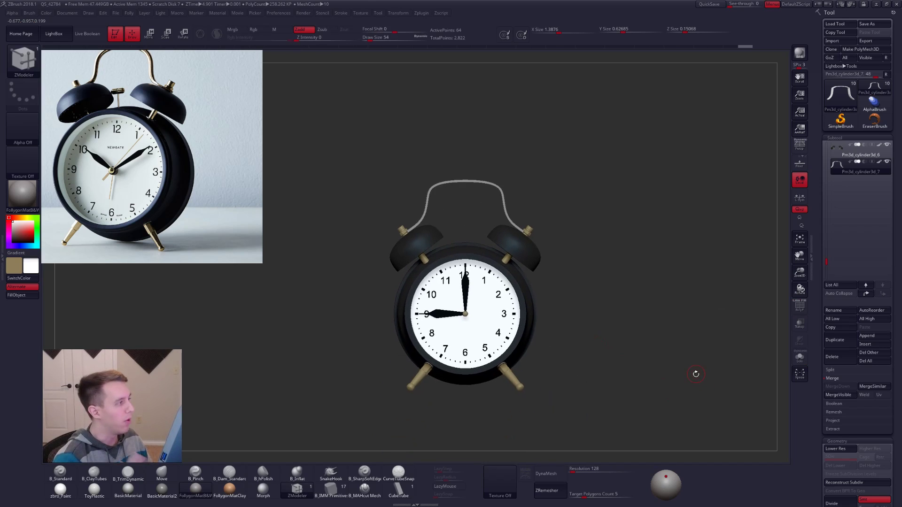
left_click_drag(412, 209, 458, 287, "alt")
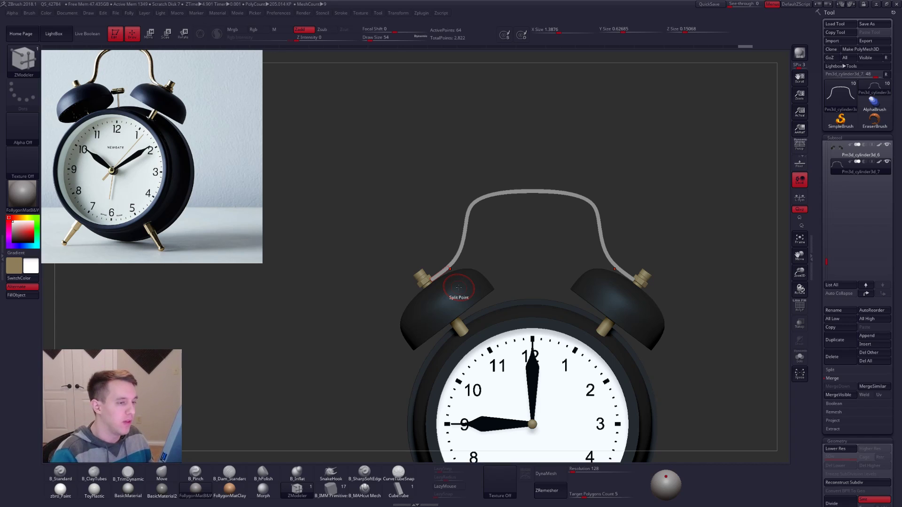
right_click_drag(487, 267, 447, 196, "ctrl")
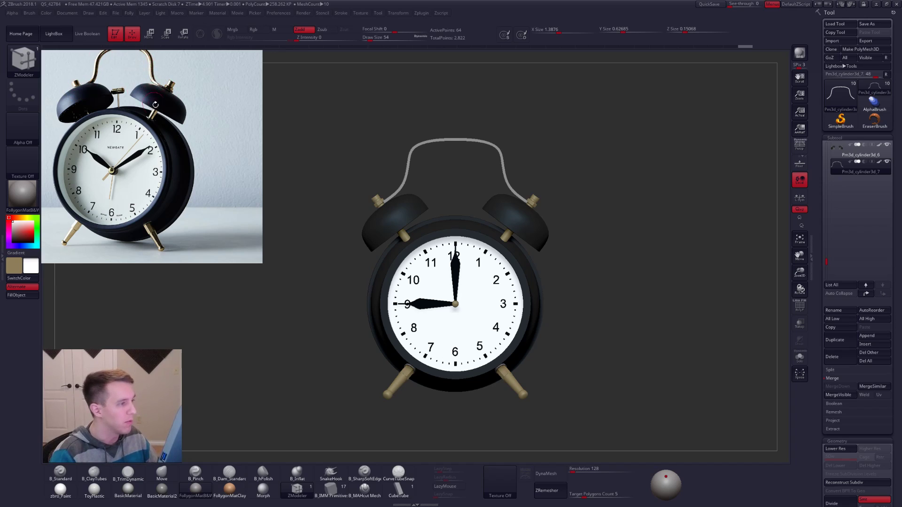
right_click_drag(407, 159, 415, 212, "ctrl")
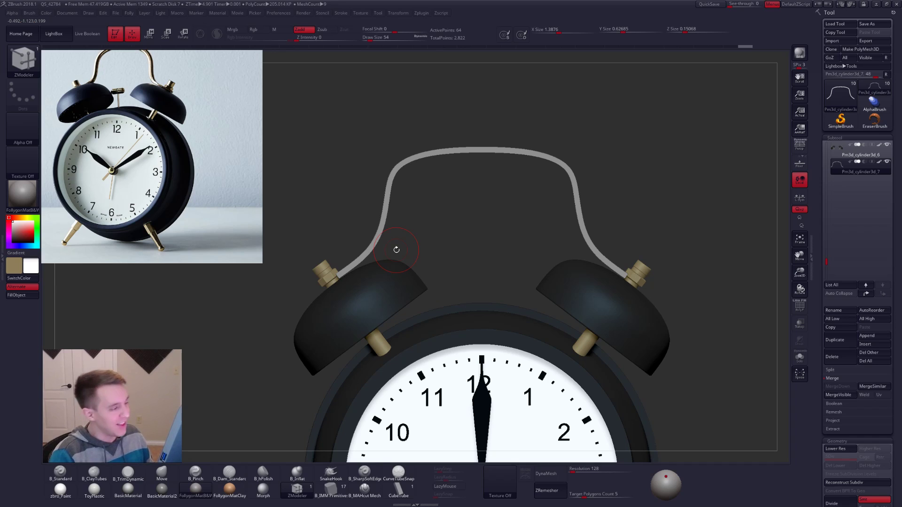
Mask the unsmoothed handle except for its lower ends, move these ends outward toward the bell bolts and clear the mask
mouse_move(396, 250)
left_mouse_down("alt")
mouse_move(475, 254)
mouse_move(448, 257)
left_mouse_up("alt")
key("b")
key("m")
key("v")
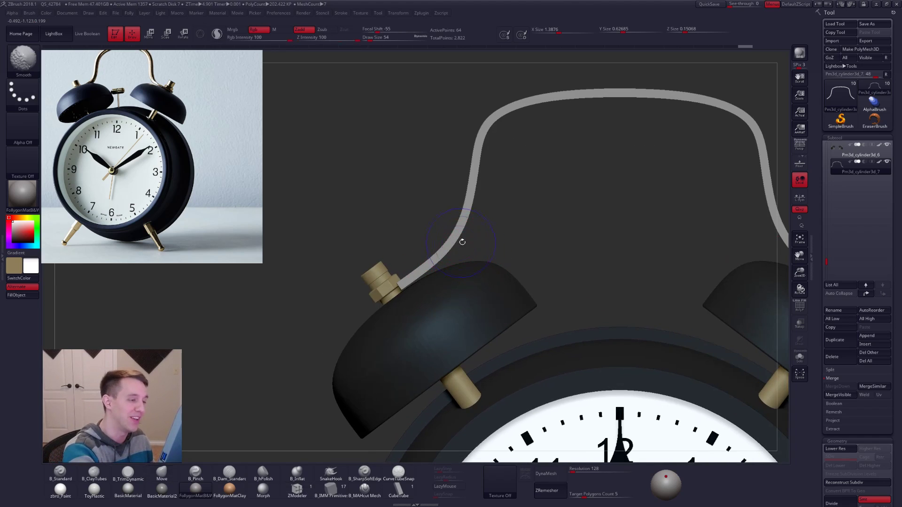
key("shift+d")
key("shift+f")
key("ctrl")
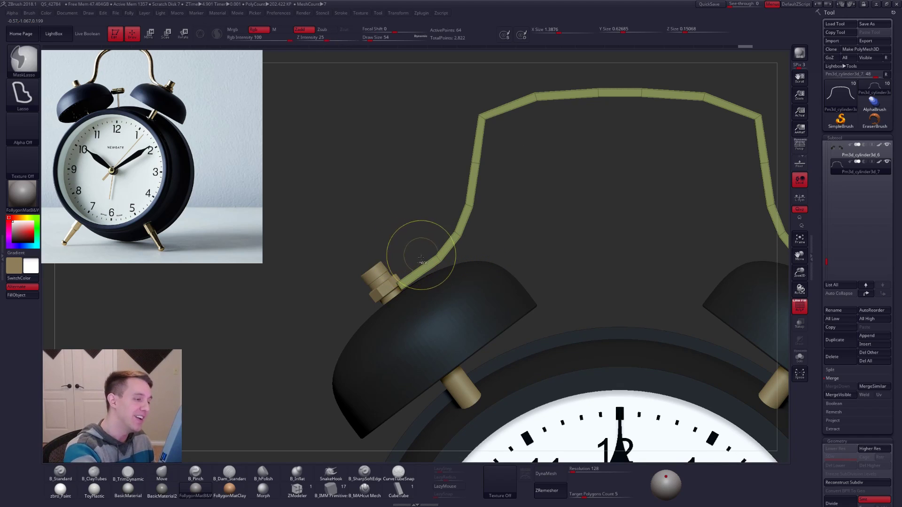
mouse_move(472, 231)
left_mouse_down("ctrl")
mouse_move(423, 214)
mouse_move(383, 361)
left_mouse_up("ctrl")
key("w")
left_click_drag(420, 272, 455, 335)
key("d")
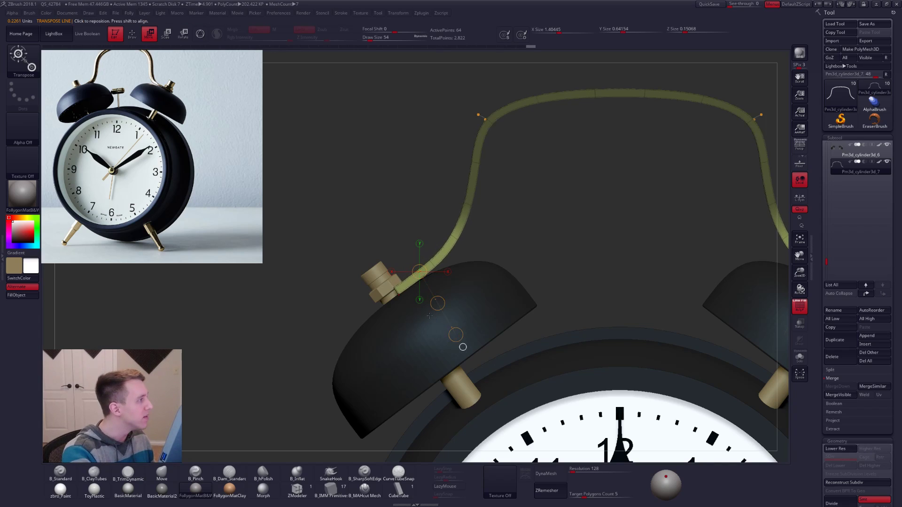
key("q")
mouse_move(462, 347)
left_mouse_down()
mouse_move(430, 294)
mouse_move(389, 298)
left_mouse_up()
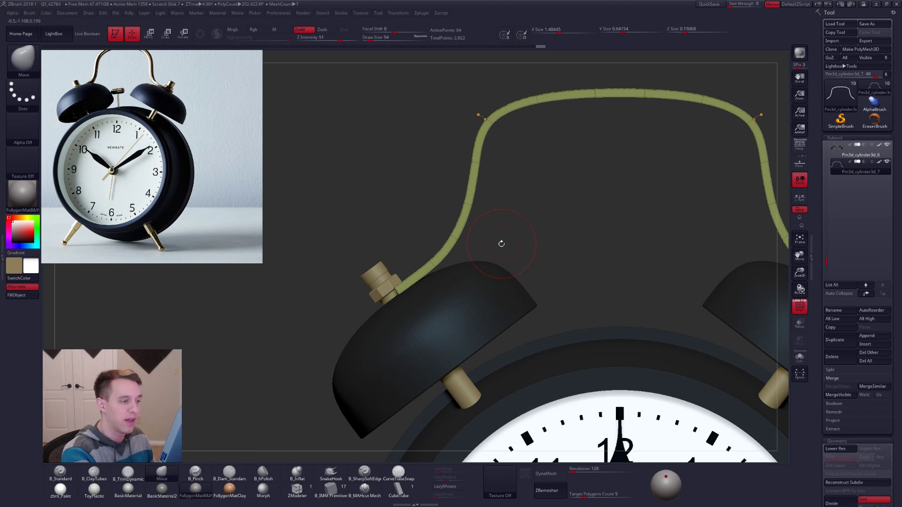
Select and isolate the bells subtool, duplicate it and show the copy's polygroups
key("space")
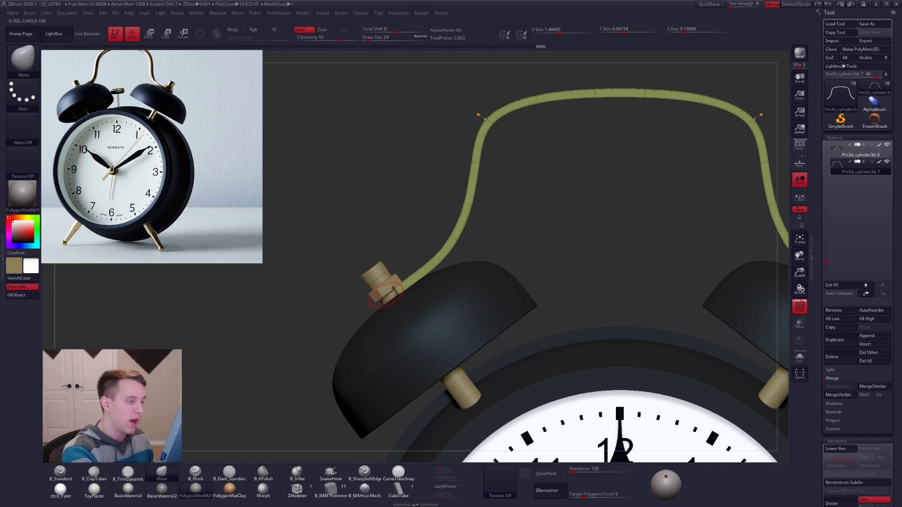
left_click(388, 295, "alt")
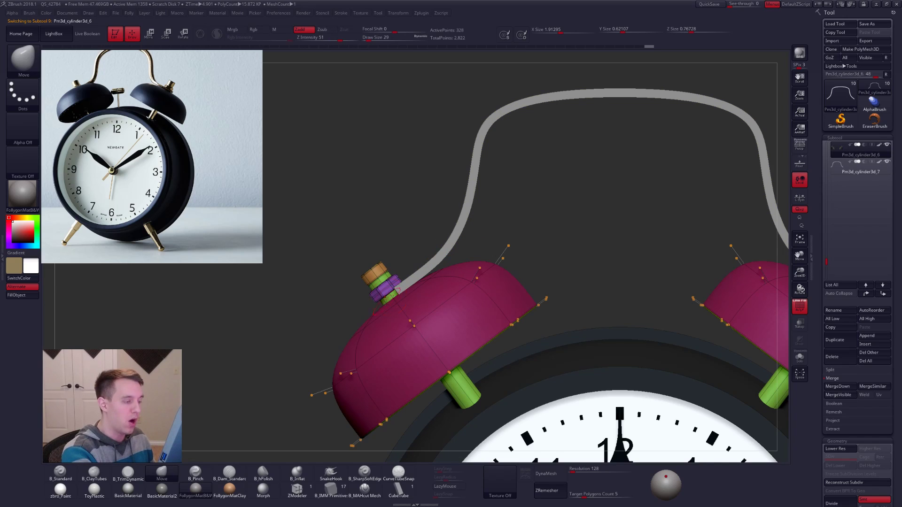
key("shift+f")
key("alt+s")
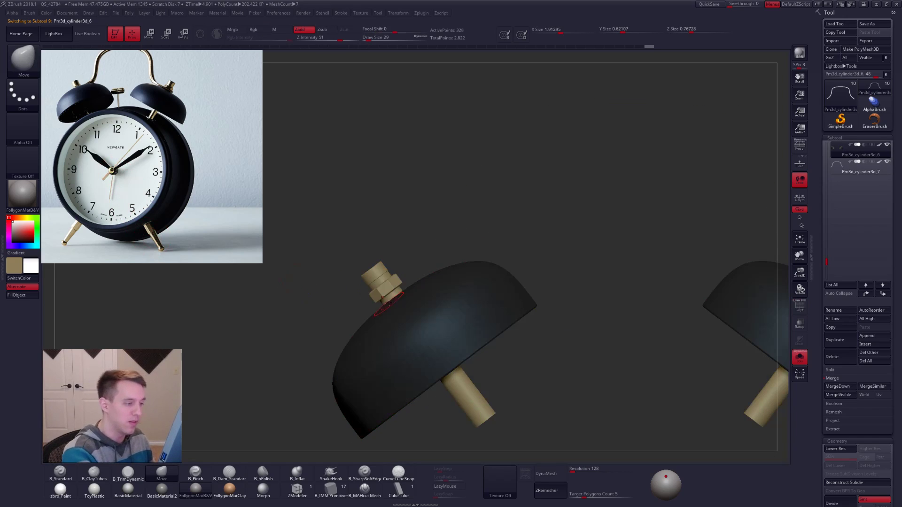
left_click(840, 340)
left_click(799, 306)
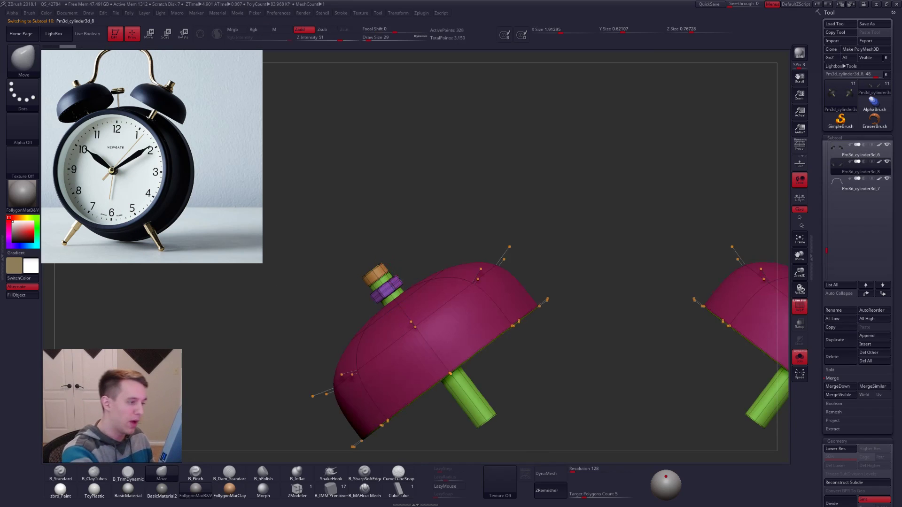
Reduce the duplicated bells to their inner bolt shafts by isolating that polygroup without smoothing and deleting the hidden parts
key("alt+s")
key("shift+d")
right_click_drag(451, 303, 519, 328)
left_click(521, 357, "ctrl+shift")
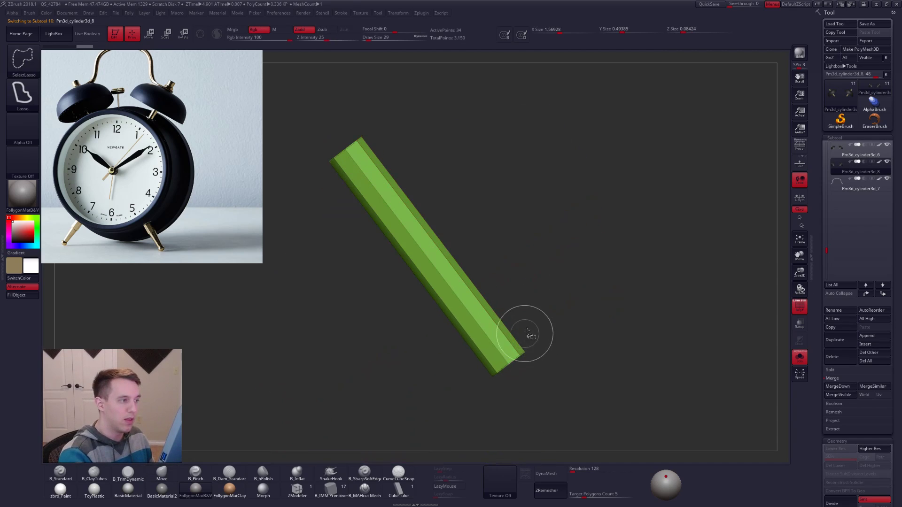
key("1")
left_click(536, 314)
right_click_drag(394, 207, 456, 288, "alt")
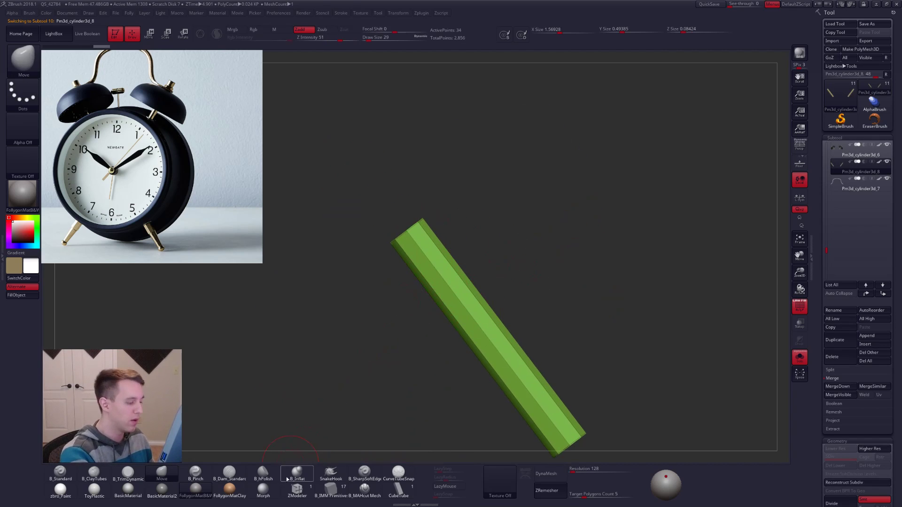
Insert four loops around the bolt shaft with ZModeler, most of them near its upper end
left_click(297, 490)
right_click_drag(489, 324, 502, 347, "alt")
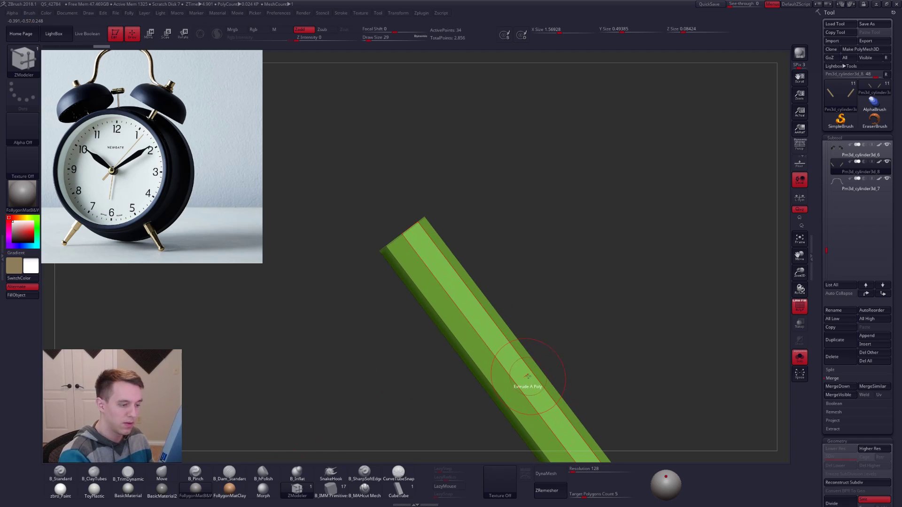
key("space")
left_click(531, 244)
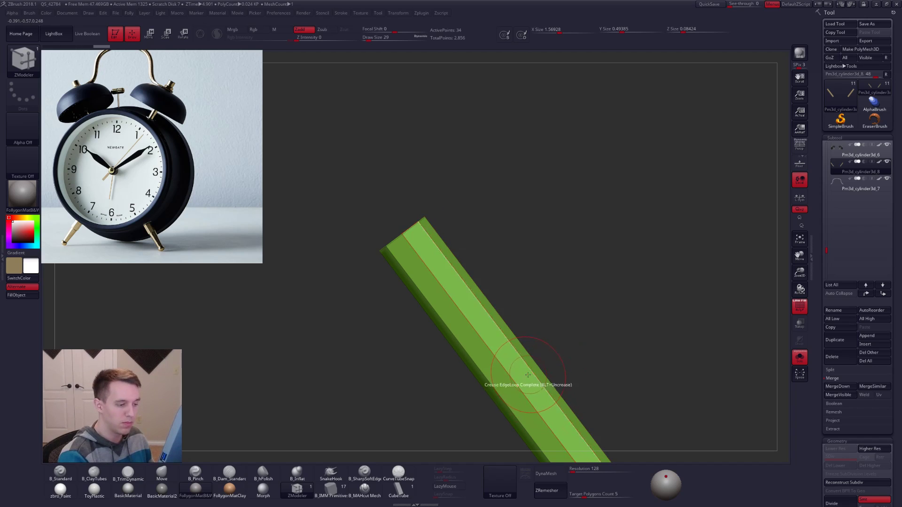
right_click_drag(528, 374, 500, 316)
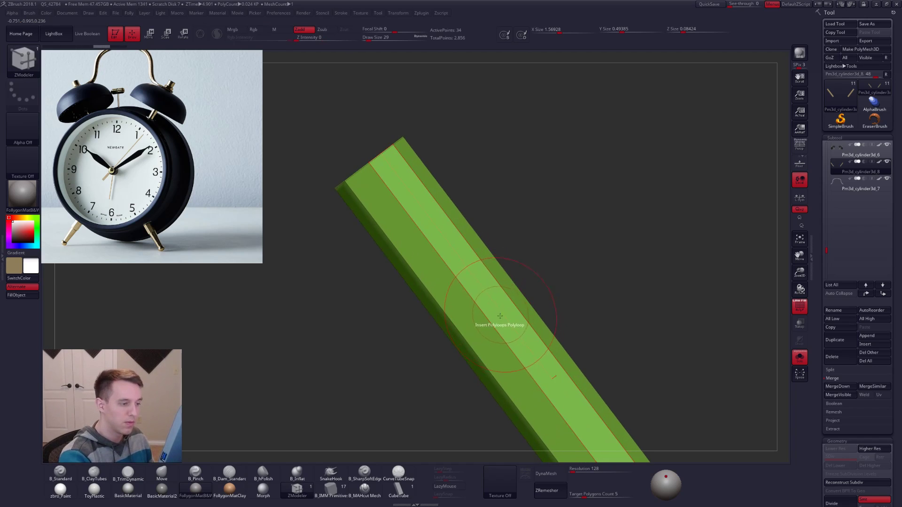
left_click(543, 387)
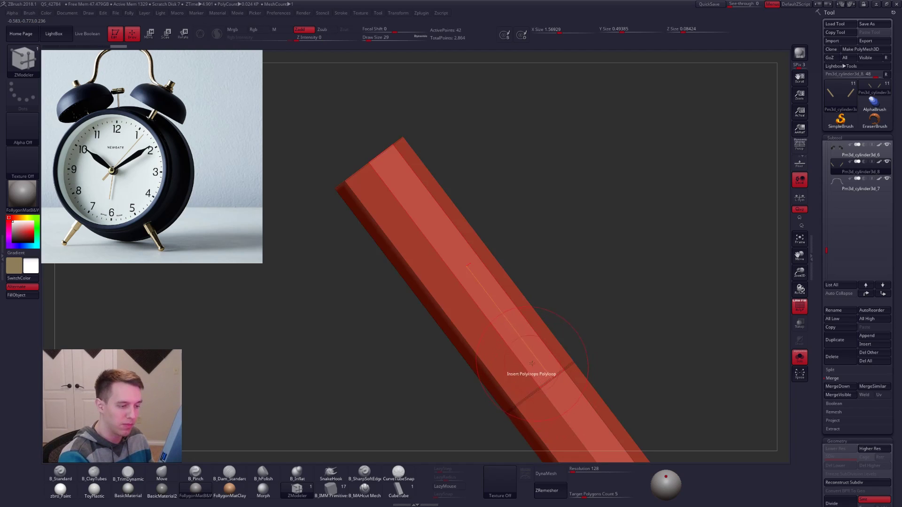
left_click(461, 270)
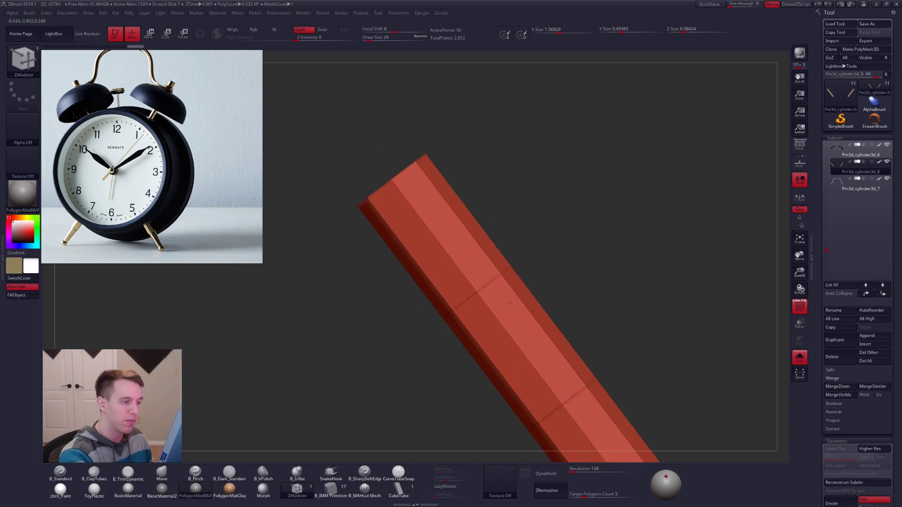
left_click(487, 268)
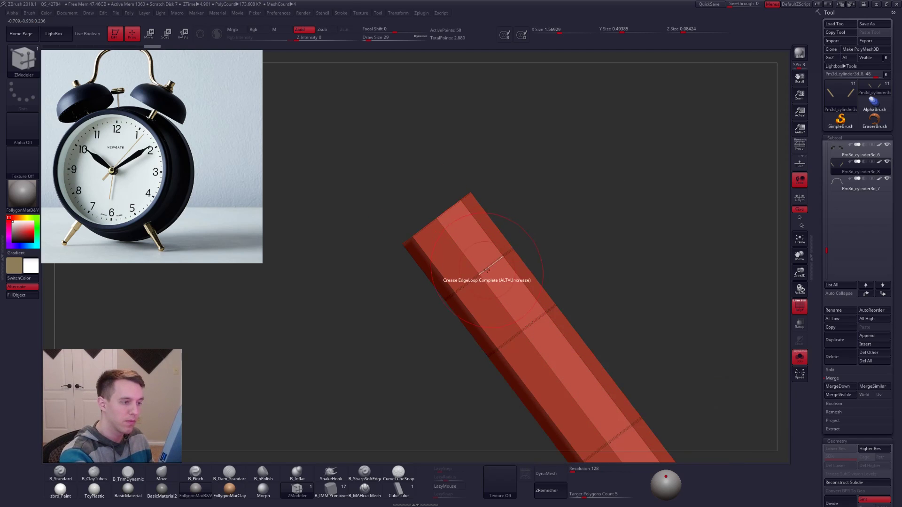
left_click(488, 271)
Set the ZModeler edge action to Move Infinite Radius, EdgeLoop Complete, and slide the upper loop to line up with the handle's end
key("space")
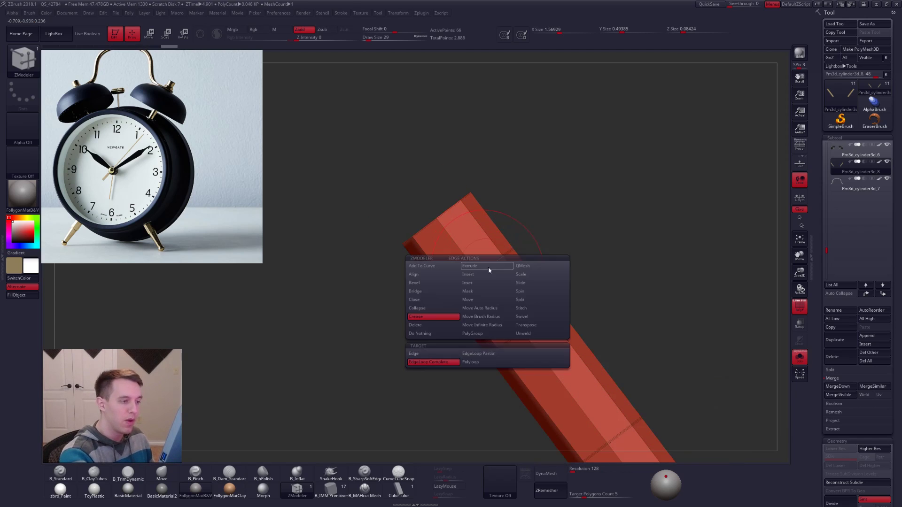
left_click(496, 325)
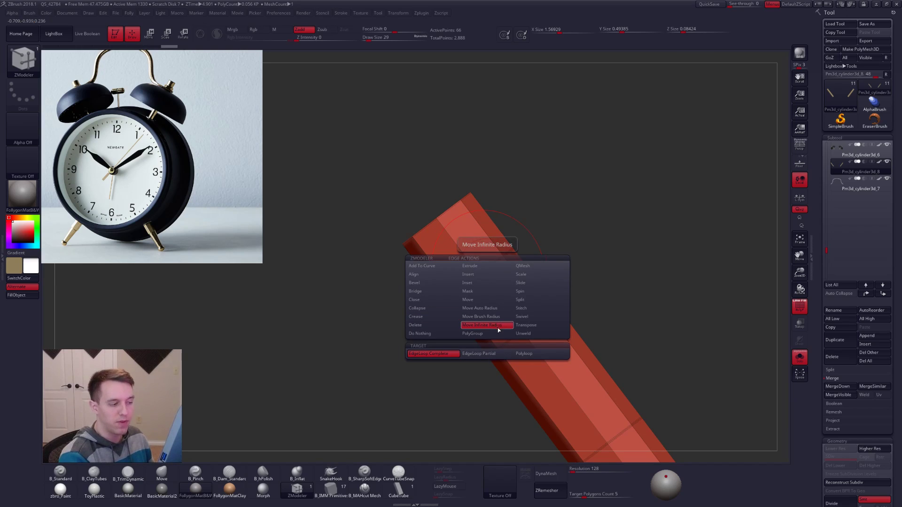
mouse_move(518, 303)
left_mouse_down()
mouse_move(507, 268)
mouse_move(515, 312)
left_mouse_up()
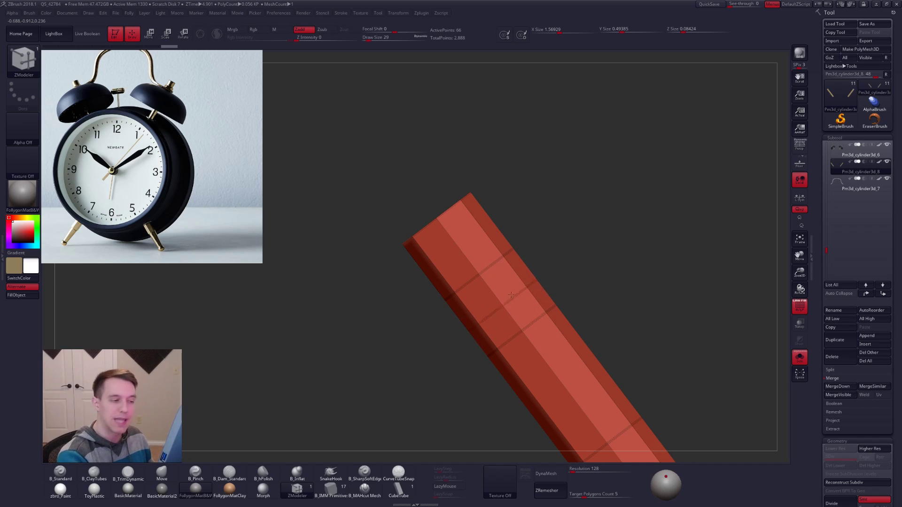
key("ctrl+shift+s")
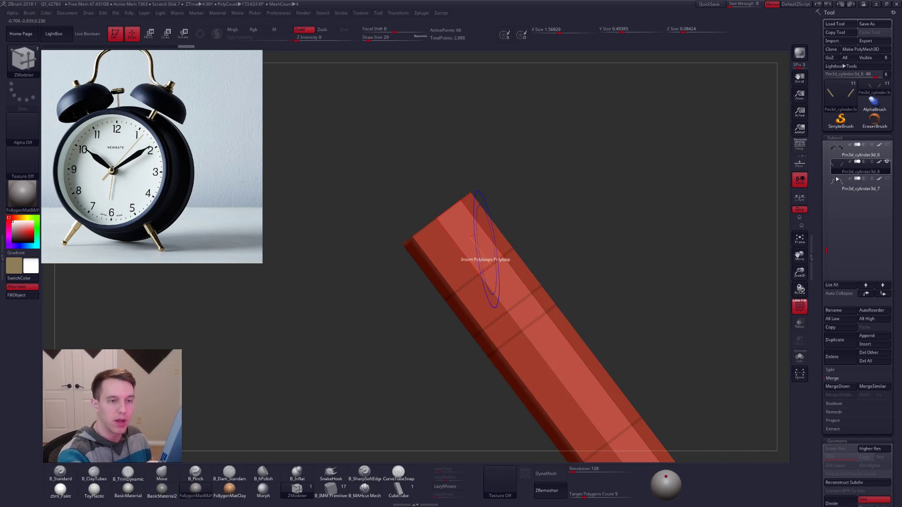
left_click(835, 178)
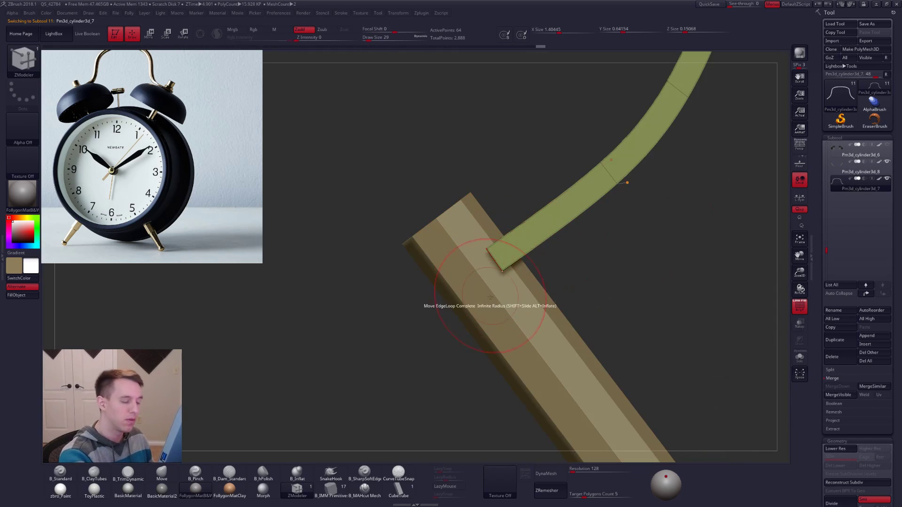
left_click(491, 274, "alt")
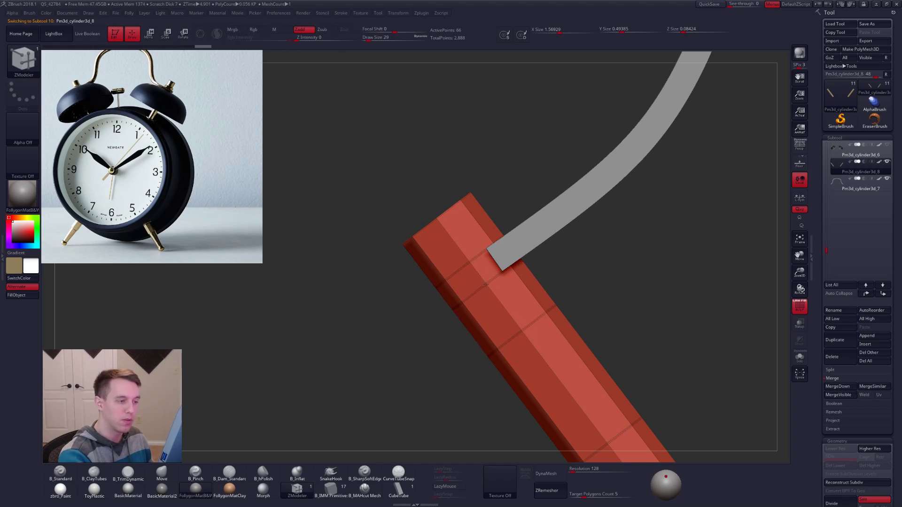
key("alt+s")
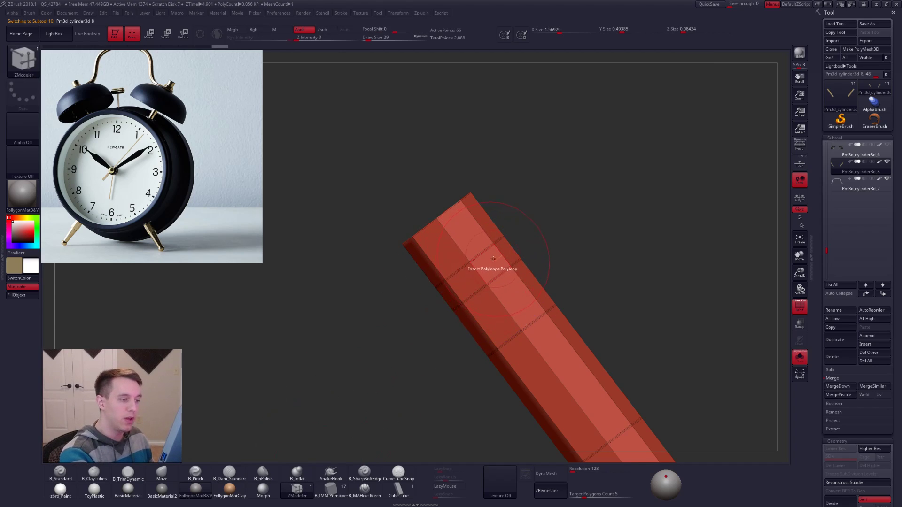
Extrude the polyloop level with the handle's end using Extrude, target Polyloop, to form a ring around the shaft, and isolate it
key("space")
left_click(441, 278)
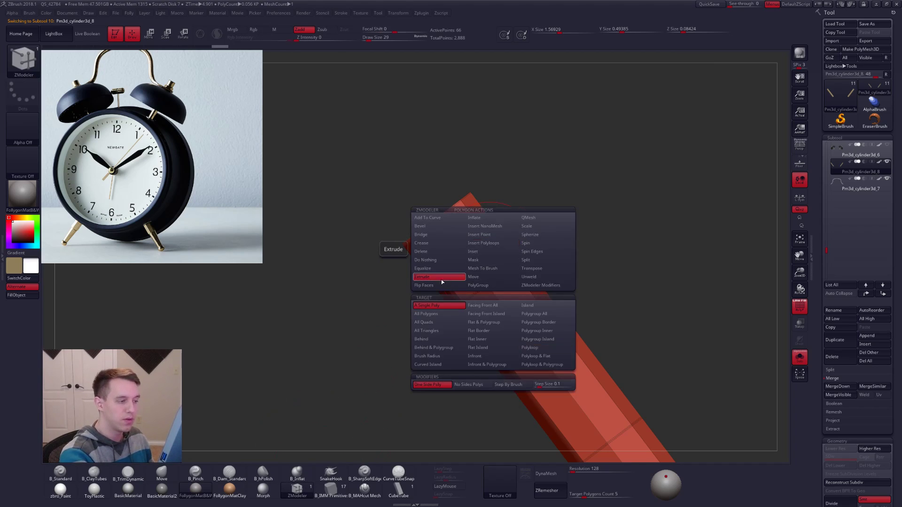
left_click(545, 349)
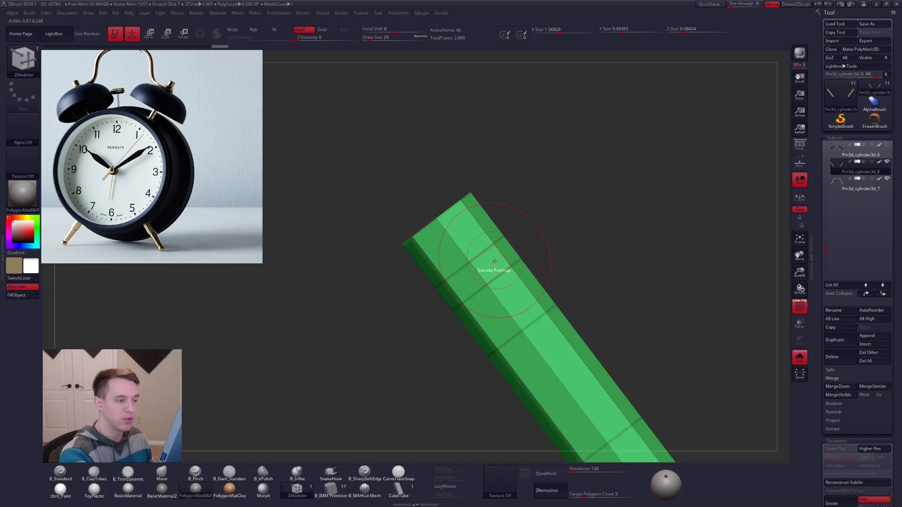
right_click_drag(494, 260, 484, 273)
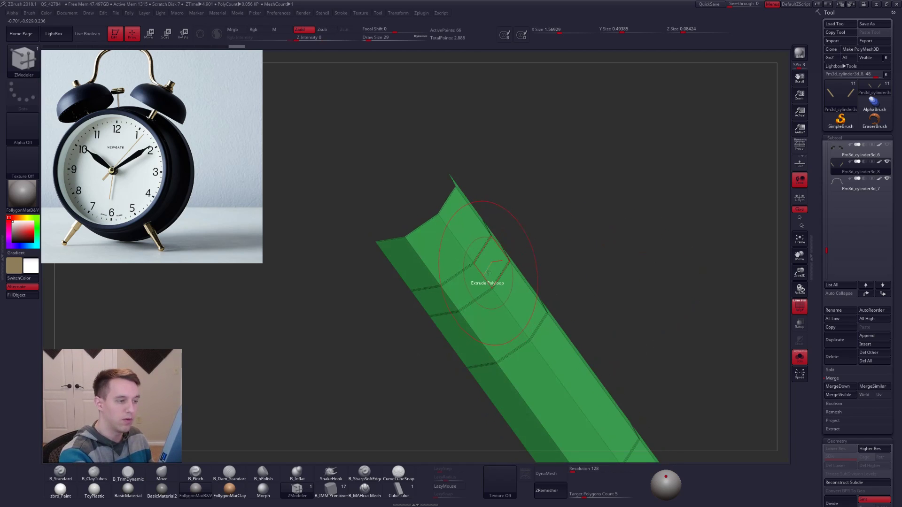
key("alt+s")
left_click_drag(486, 270, 552, 285)
right_click_drag(552, 285, 539, 249)
key("alt+s")
mouse_move(547, 243)
left_mouse_down("ctrl+shift")
mouse_move(487, 272)
mouse_move(467, 349)
mouse_move(589, 251)
left_mouse_up("ctrl+shift")
Keep only the extruded ring, turn on its smoothed preview and show it together with the handle's end
key("space")
left_click(600, 271)
right_click_drag(580, 235, 563, 315)
key("d")
key("space")
key("alt+s")
right_click_drag(527, 288, 486, 223)
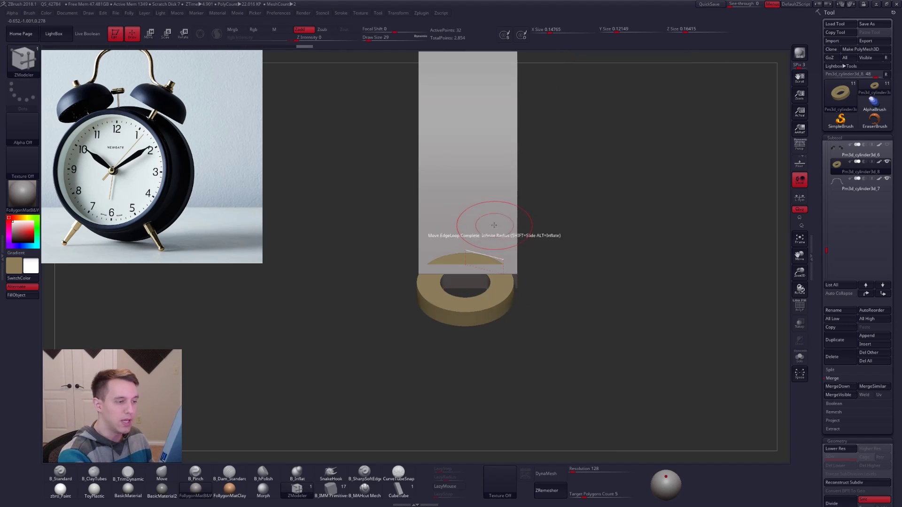
Narrow the handle strip to a Z size of about 0.131 and check its profile from the front
left_click(489, 227, "alt")
key("w")
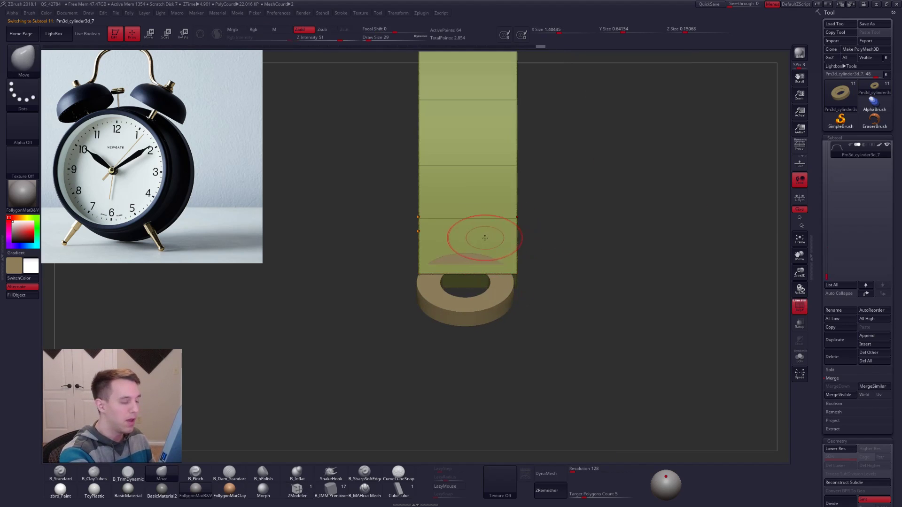
mouse_move(467, 273)
left_mouse_down()
mouse_move(569, 274)
mouse_move(555, 275)
left_mouse_up()
mouse_move(545, 300)
right_mouse_down("alt")
mouse_move(535, 299)
mouse_move(526, 263)
right_mouse_up("alt")
key("shift+f")
key("q")
mouse_move(657, 324)
right_mouse_down()
mouse_move(569, 337)
mouse_move(648, 273)
right_mouse_up()
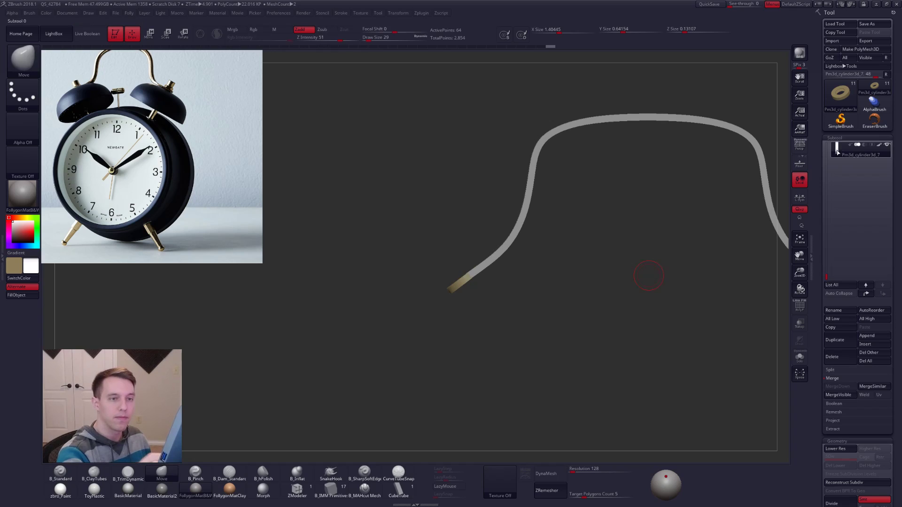
Bring back all clock parts and fill the handle with the bolts' brass colour
left_click(886, 145, "shift")
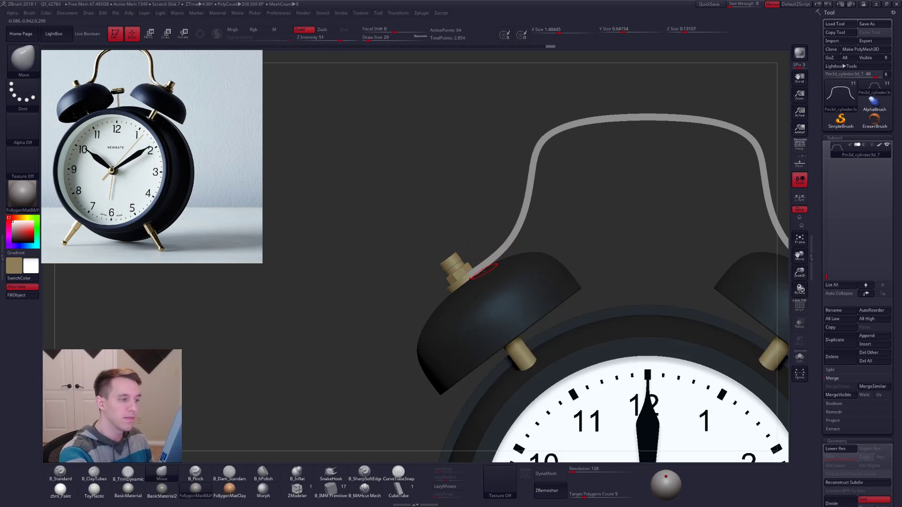
key("c")
left_click(59, 472)
left_click(61, 491)
left_click(30, 296)
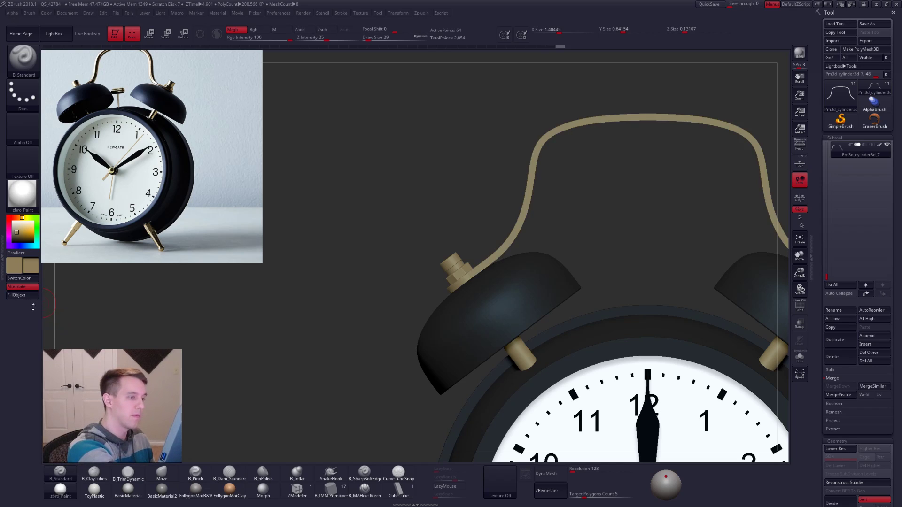
Narrow the handle strip again to a Z size of about 0.115 so it fits within the bolt ring
right_click_drag(452, 339, 529, 371, "ctrl")
right_click_drag(626, 389, 548, 368, "alt")
right_click_drag(484, 368, 493, 278)
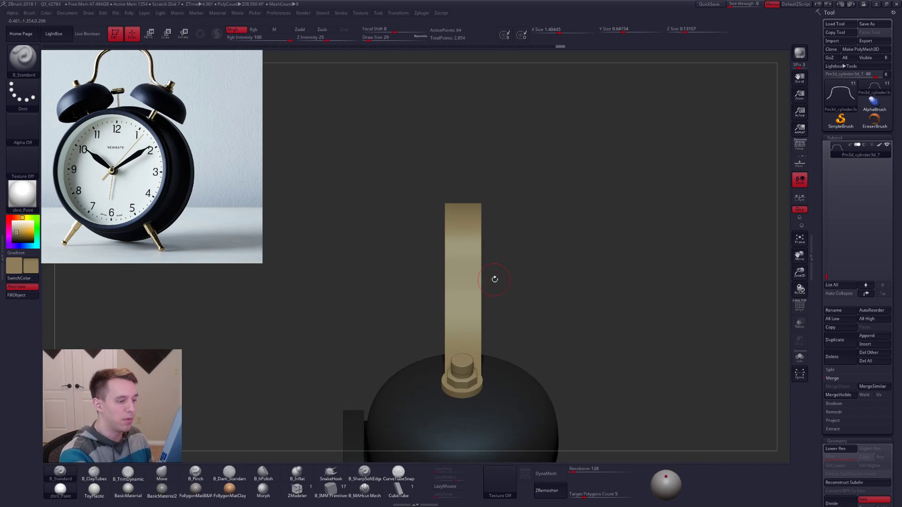
key("w")
mouse_move(465, 277)
left_mouse_down("shift")
mouse_move(563, 276)
mouse_move(547, 293)
mouse_move(558, 294)
mouse_move(511, 295)
mouse_move(507, 321)
mouse_move(515, 288)
mouse_move(498, 312)
mouse_move(512, 315)
left_mouse_up("shift")
key("q")
Scale down the ring at the base of the bolt to an X size of about 0.133
left_click(486, 310, "alt")
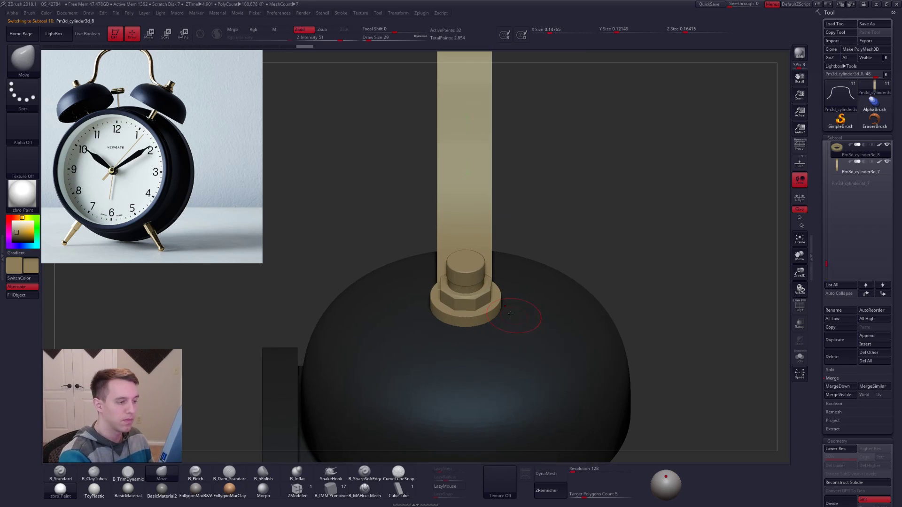
key("e")
left_click(650, 147)
left_click_drag(634, 301, 627, 301)
right_click_drag(628, 301, 526, 327)
Stretch the ring slightly along the bolt's axis with a Transpose line set perpendicular to its face
key("alt+s")
left_click(525, 245)
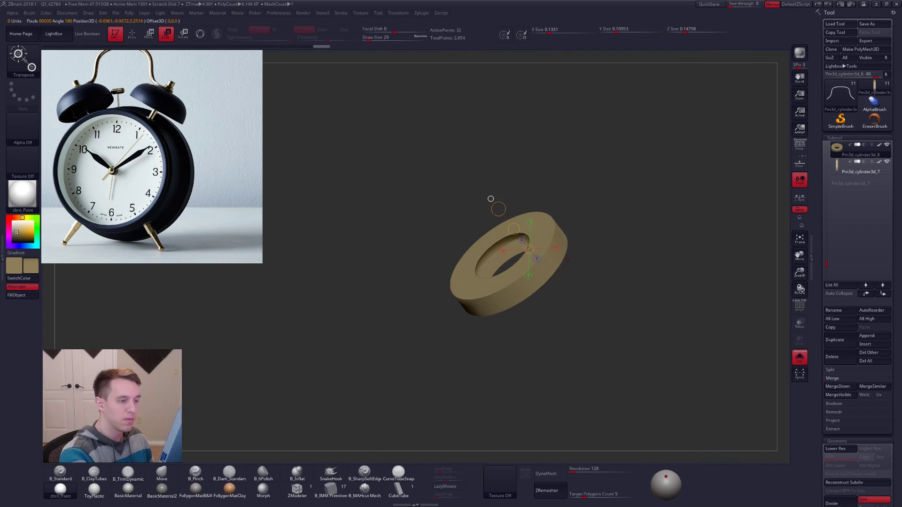
right_click_drag(540, 239, 557, 234, "shift")
key("alt+s")
key("w")
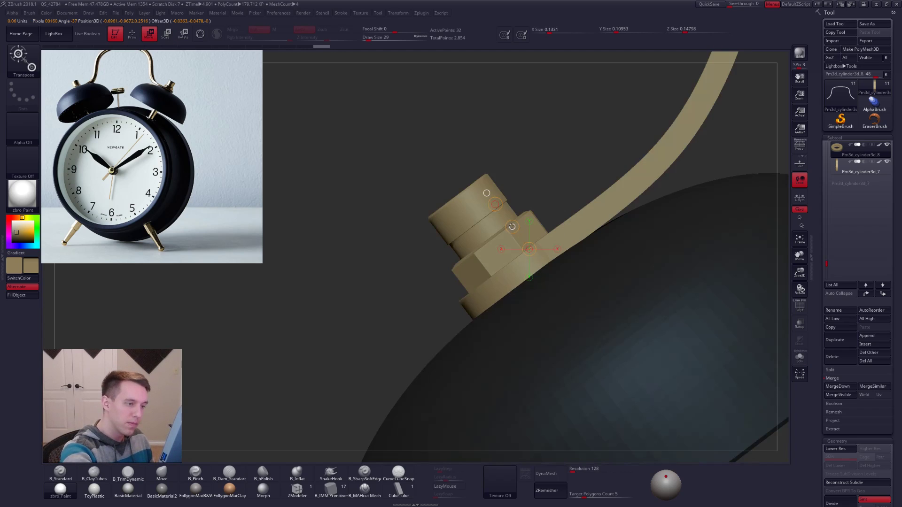
key("alt+s")
right_click_drag(486, 193, 455, 200)
key("alt+s")
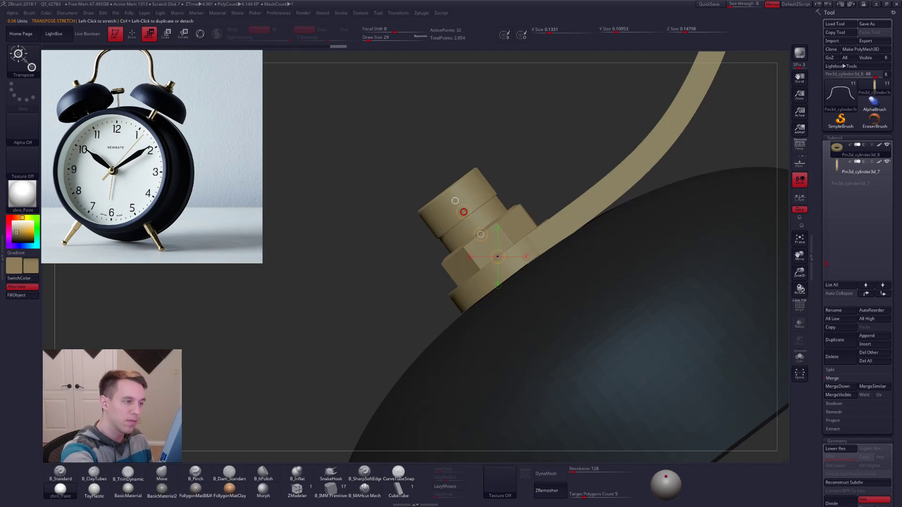
key("q")
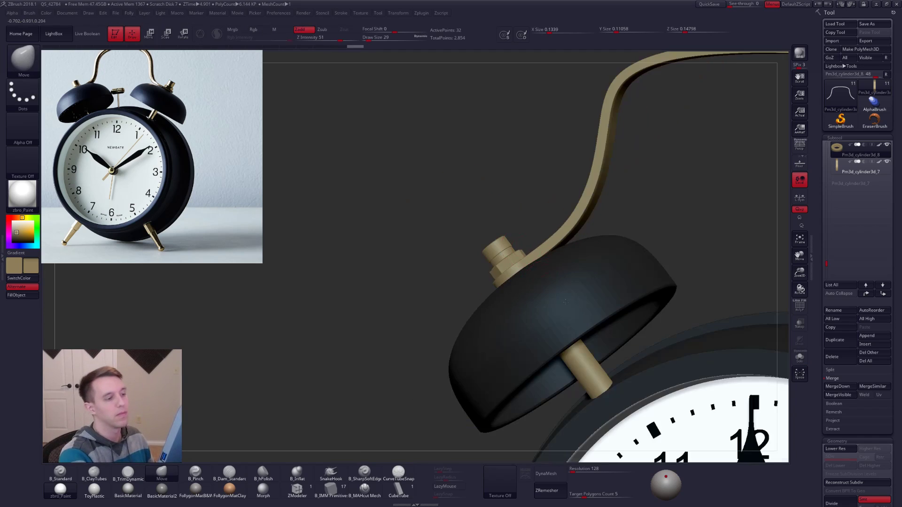
Review the clock in perspective and check the body's wireframe and Dynamic Subdiv settings
right_click_drag(565, 301, 597, 351)
left_click(528, 201, "alt")
right_click_drag(559, 206, 505, 166, "ctrl")
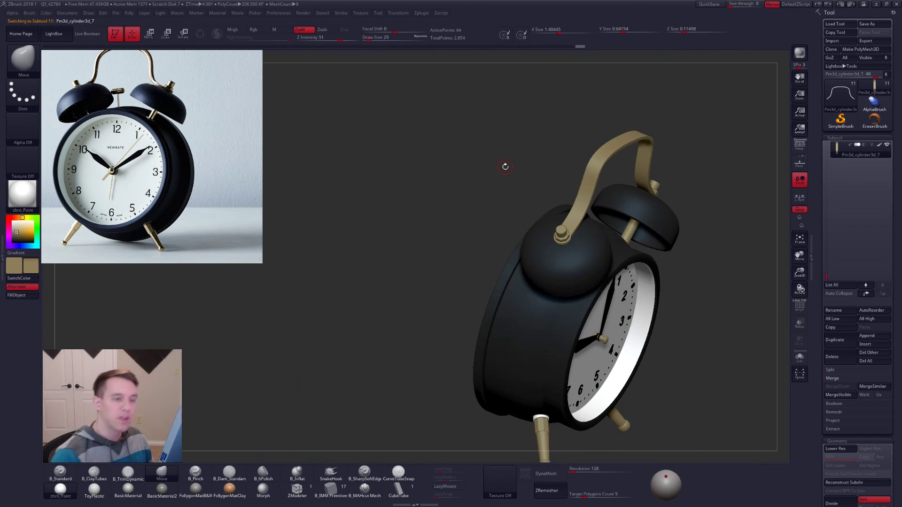
right_click_drag(541, 240, 672, 186, "shift")
left_click(799, 145)
right_click_drag(526, 235, 560, 231)
left_click(534, 239, "alt")
key("shift+f")
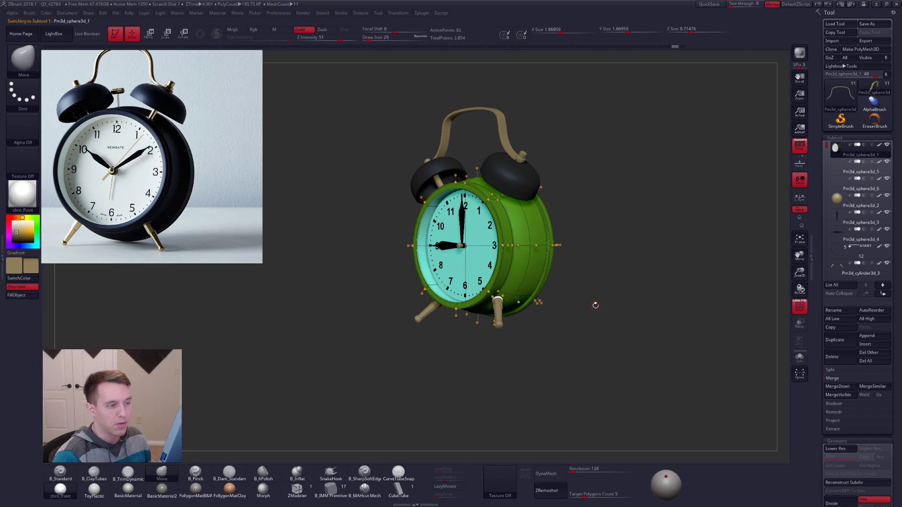
left_click_drag(817, 357, 820, 300)
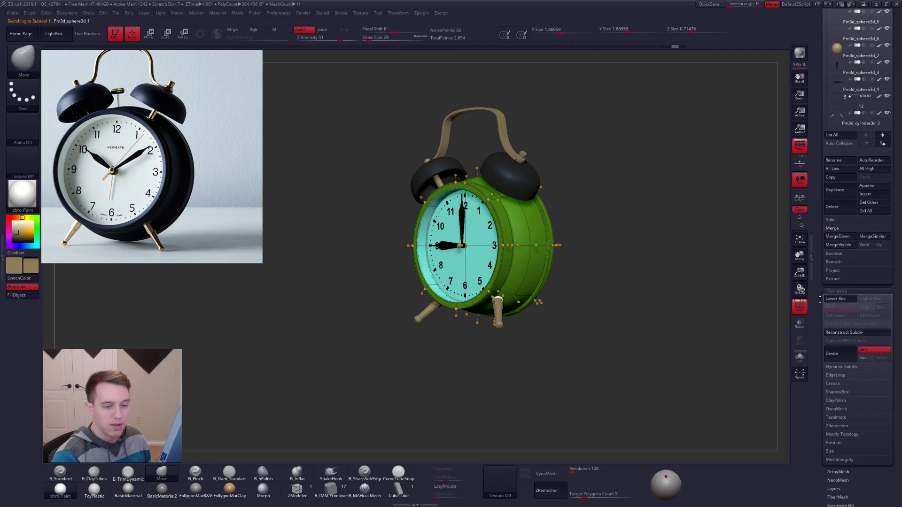
left_click(854, 367)
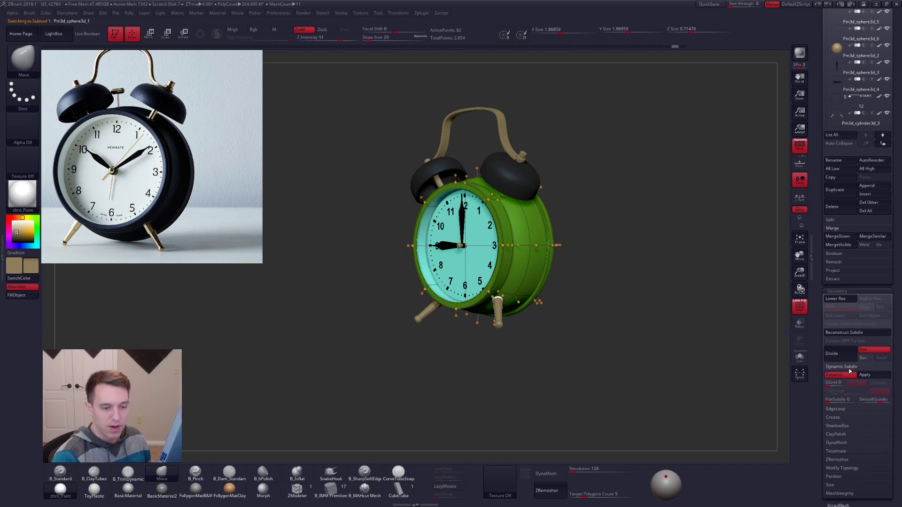
left_click(850, 369)
left_click_drag(812, 306, 712, 328)
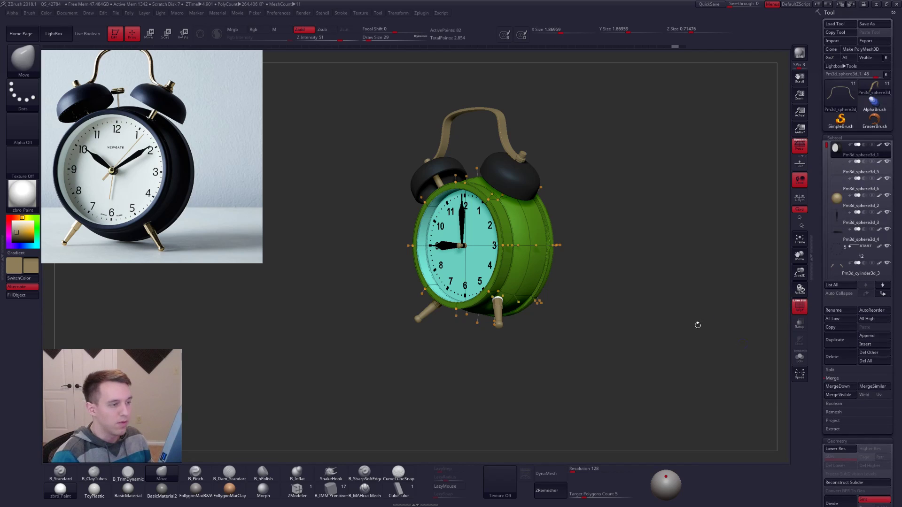
key("shift+f")
Isolate the bells with their bolts and set their Dynamic Subdiv SmoothSubdiv level to 5
right_click_drag(498, 183, 575, 274, "shift")
left_click(497, 175, "alt")
key("alt+s")
right_click_drag(518, 221, 545, 209, "alt")
key("shift+f")
key("shift+f")
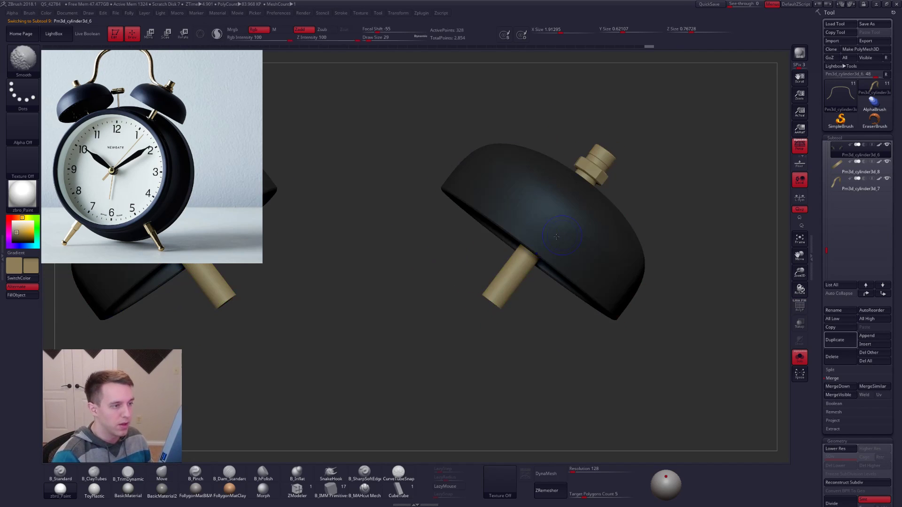
scroll(836, 329, "down", 6)
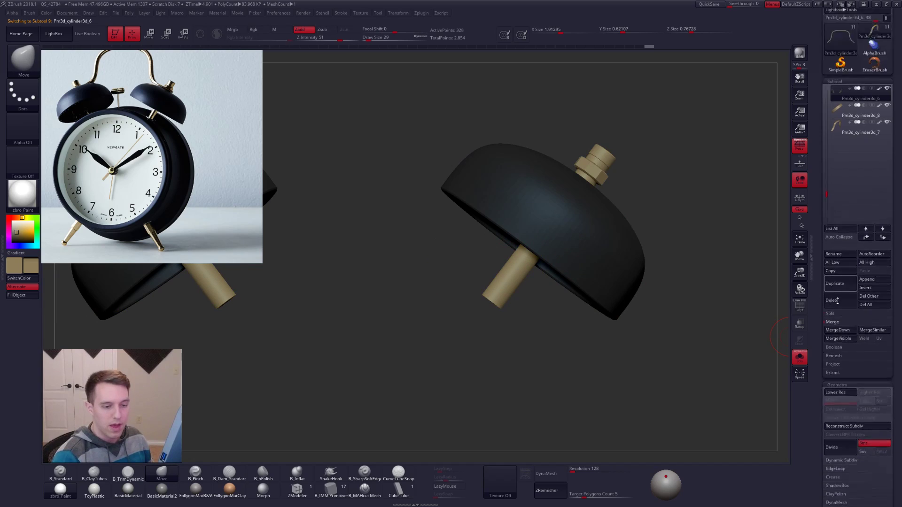
left_click(851, 211)
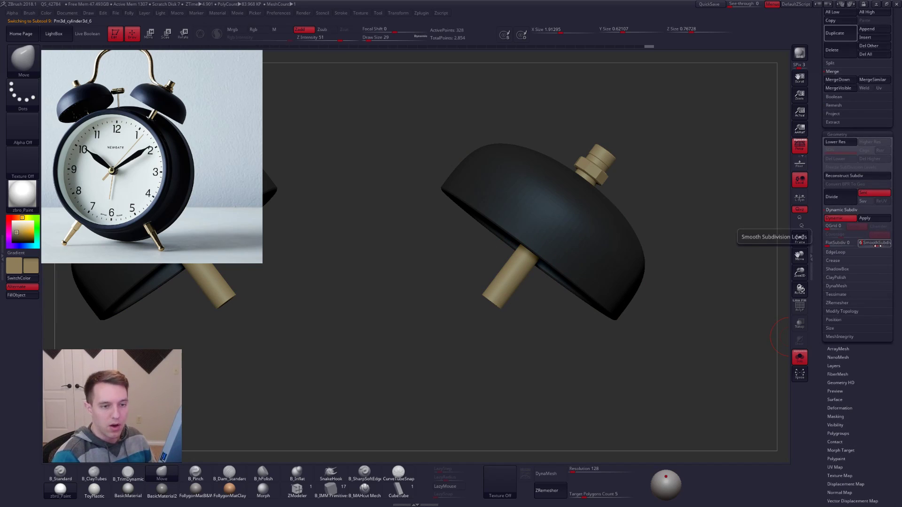
left_click_drag(878, 246, 877, 246)
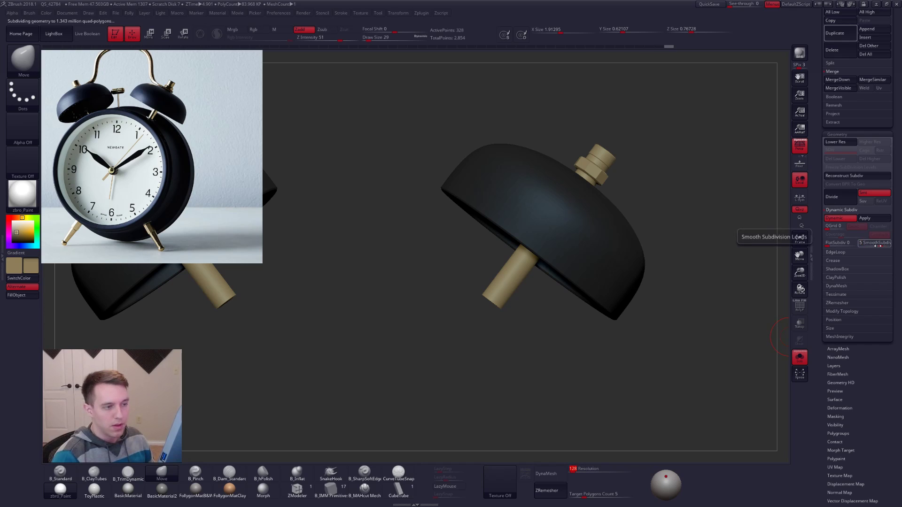
scroll(838, 348, "up", 5)
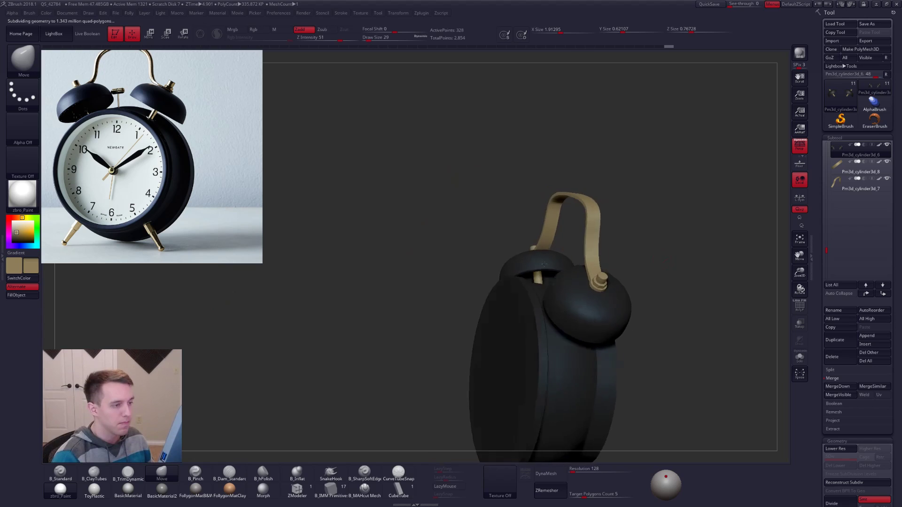
Show the handle's unsmoothed mesh from the front with perspective turned off
left_click_drag(544, 264, 585, 217)
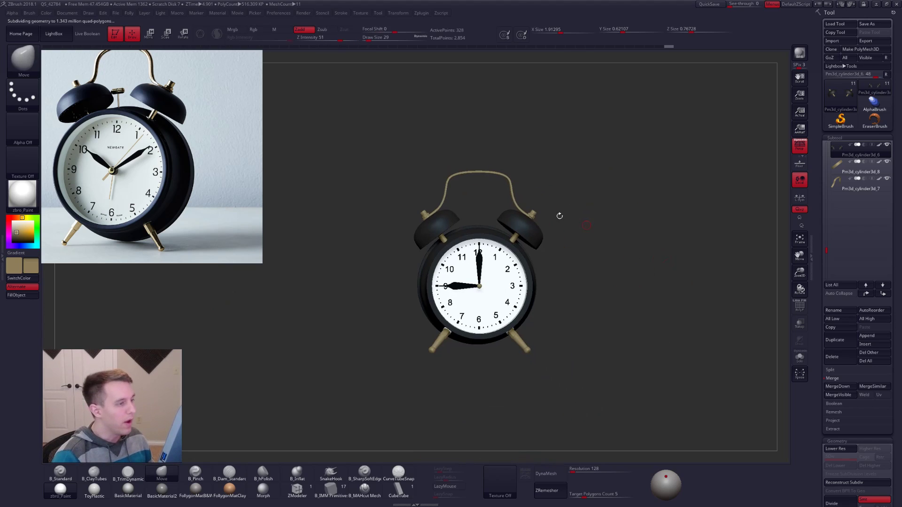
right_click_drag(447, 183, 493, 190, "ctrl")
left_click(471, 163, "alt")
key("shift+d")
key("shift+f")
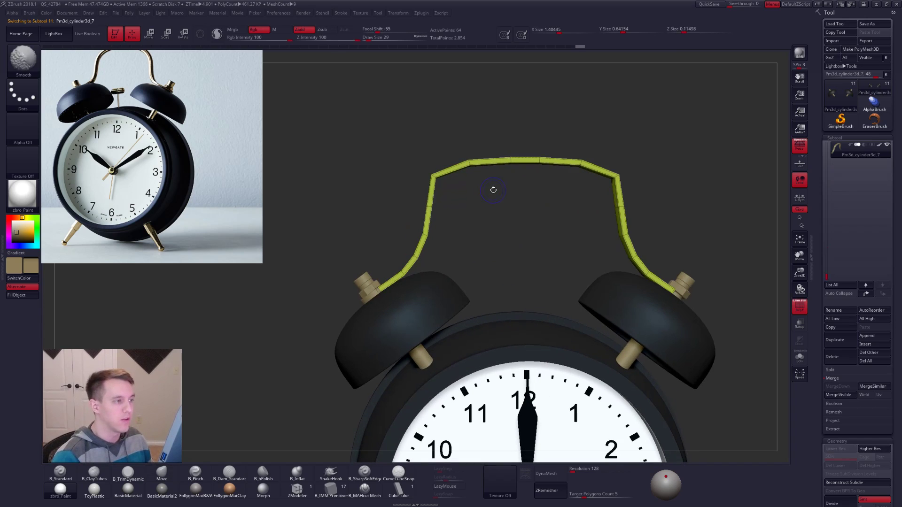
key("p")
key("shift+f")
Mask parts of the handle and raise its upper section to a total Y size of about 0.671, with smoothing back on
mouse_move(475, 143)
left_mouse_down("ctrl")
mouse_move(478, 165)
mouse_move(465, 150)
mouse_move(497, 197)
mouse_move(497, 216)
mouse_move(497, 181)
mouse_move(464, 190)
left_mouse_up("ctrl")
left_click(500, 173, "ctrl")
key("shift+f")
key("w")
key("q")
mouse_move(460, 178)
left_mouse_down("ctrl")
mouse_move(421, 166)
mouse_move(440, 189)
mouse_move(491, 206)
mouse_move(462, 187)
left_mouse_up("ctrl")
left_click(462, 193, "ctrl")
key("w")
key("d")
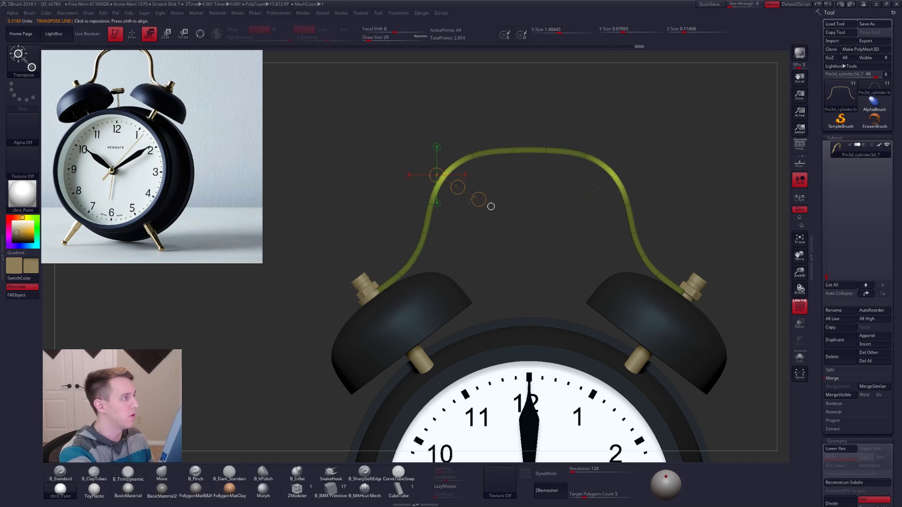
Mask the rest of the handle and bring both sides of its upper arch slightly inward
key("q")
left_click_drag(532, 212, 528, 216, "alt")
mouse_move(437, 222)
left_mouse_down("ctrl")
mouse_move(531, 120)
mouse_move(589, 141)
mouse_move(554, 183)
left_mouse_up("ctrl")
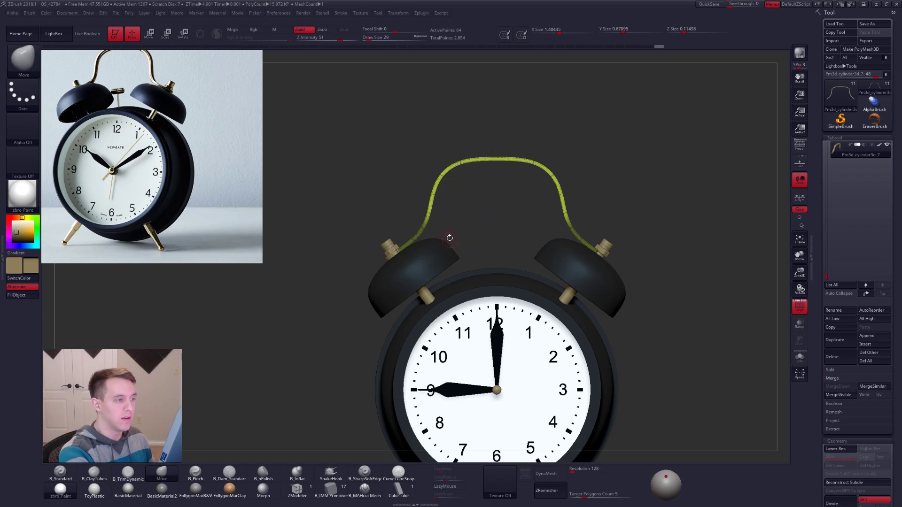
key("w")
left_click_drag(507, 157, 646, 157, "shift")
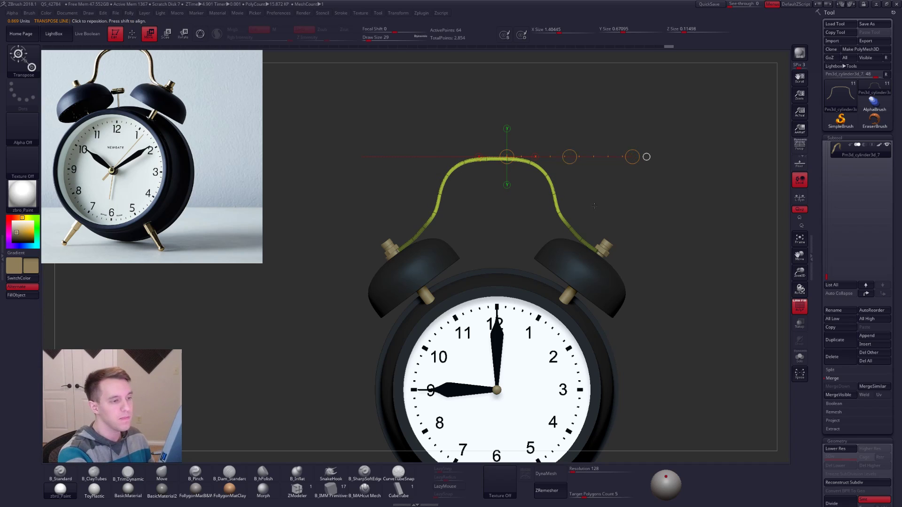
Refine the handle's lower bends above the bells with a masked Transpose move, and clear the mask and wireframe
key("shift+d")
key("shift+d")
key("shift+d")
key("shift+d")
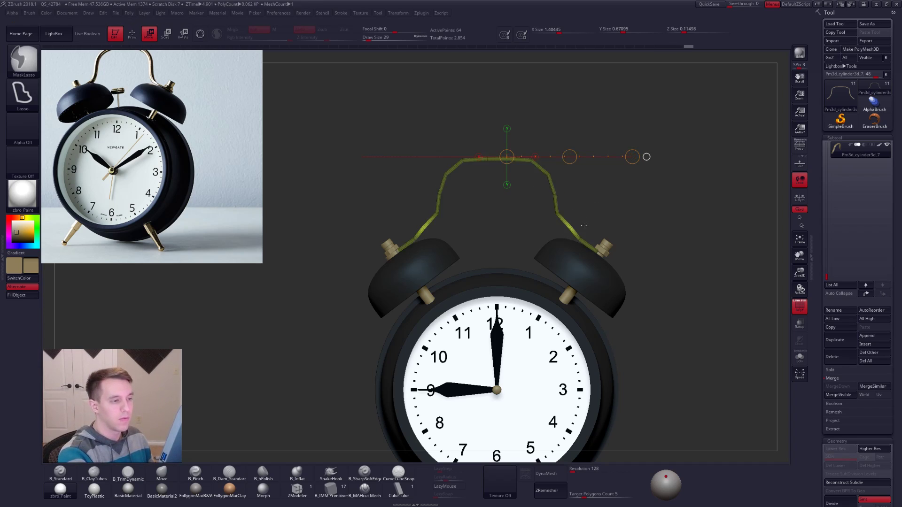
left_click_drag(572, 228, 640, 188)
key("d")
key("d")
key("d")
key("d")
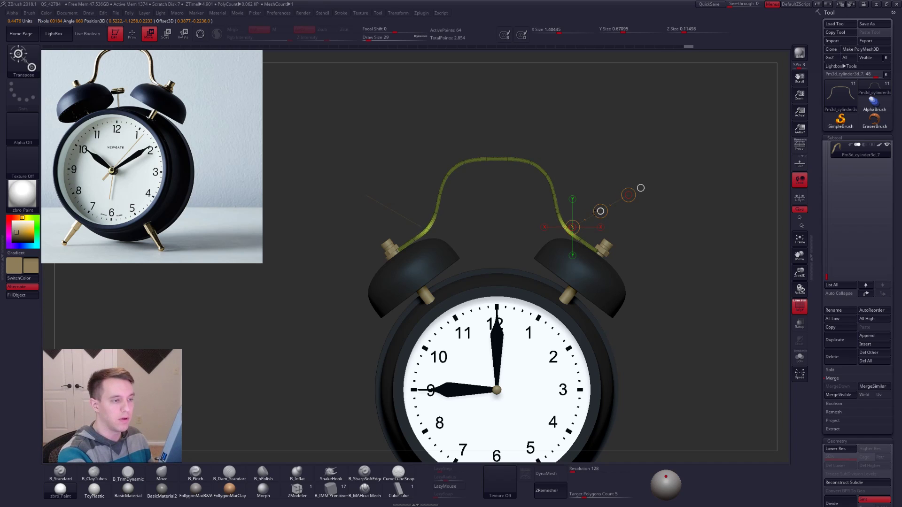
left_click_drag(640, 188, 609, 247, "alt")
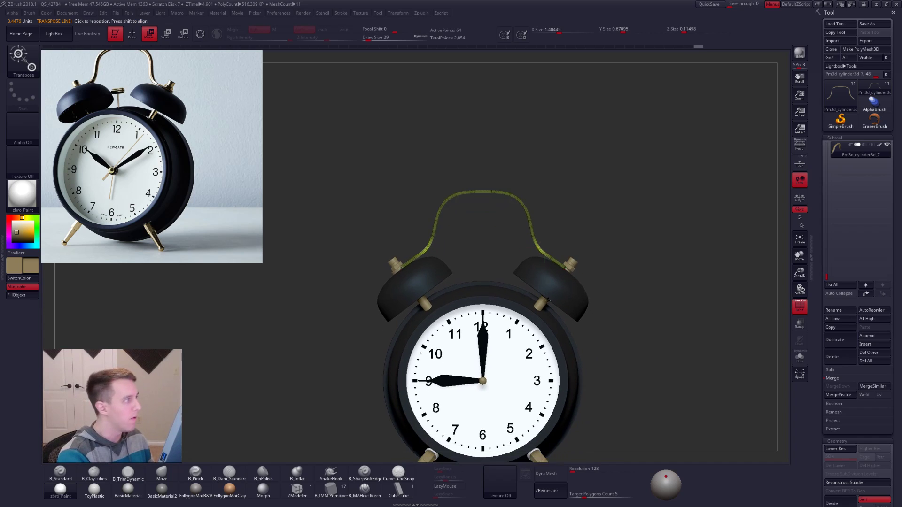
key("q")
left_click_drag(641, 304, 640, 276, "alt")
key("shift+f")
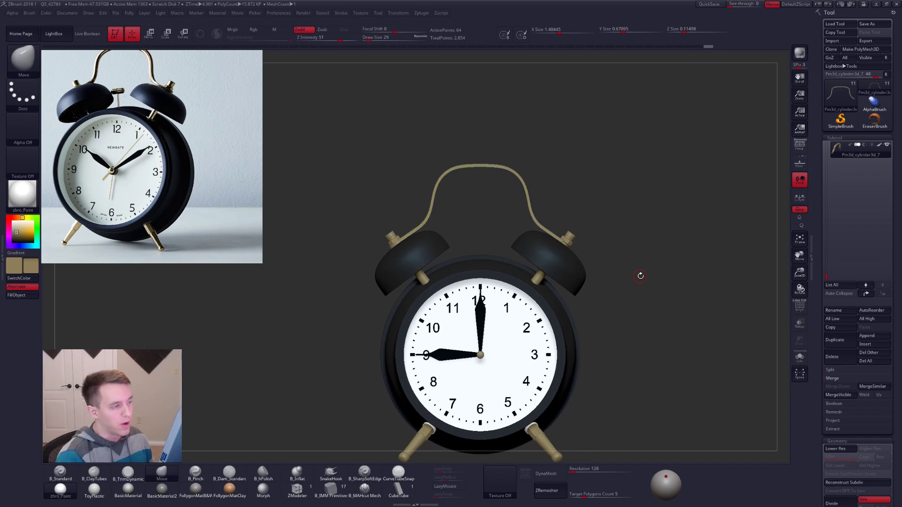
Compare the clock in perspective with the reference photo, checking the overall proportions and the handle
left_click(799, 146)
left_click_drag(699, 215, 493, 228)
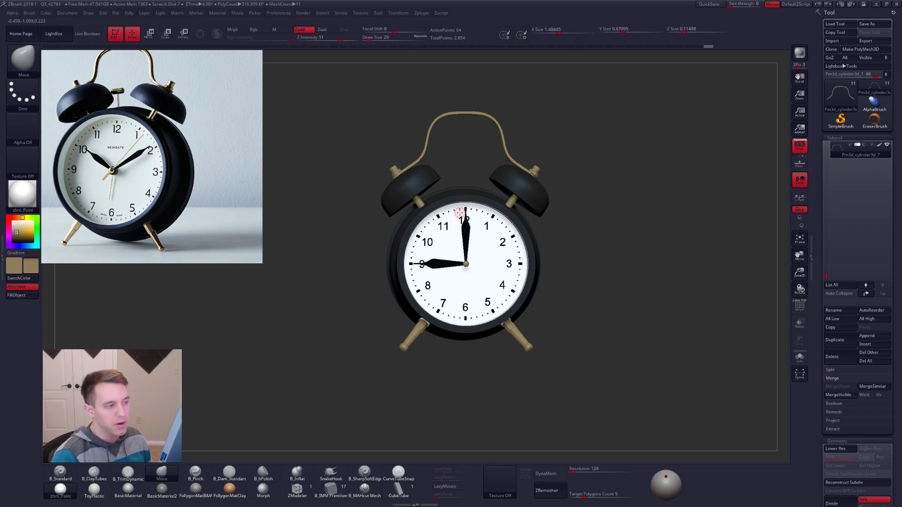
mouse_move(460, 209)
right_mouse_down()
mouse_move(464, 217)
mouse_move(452, 214)
right_mouse_up()
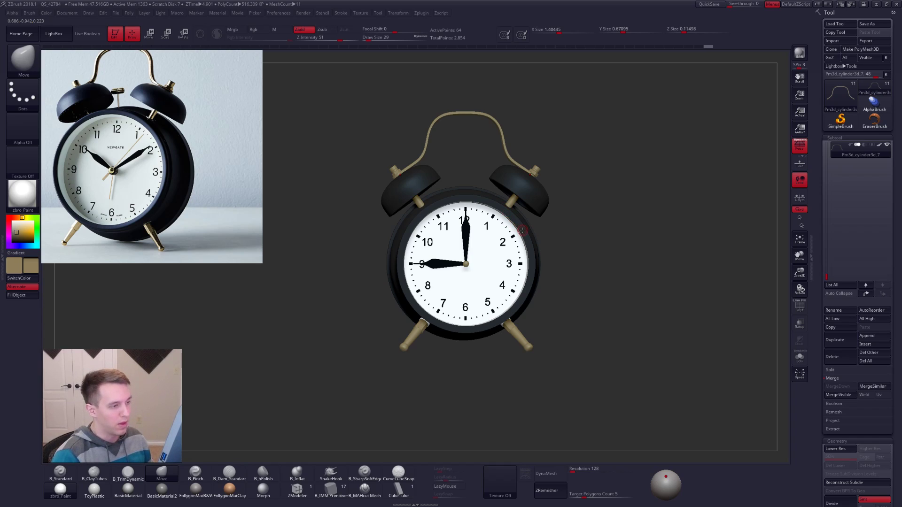
right_click_drag(502, 217, 456, 226, "ctrl")
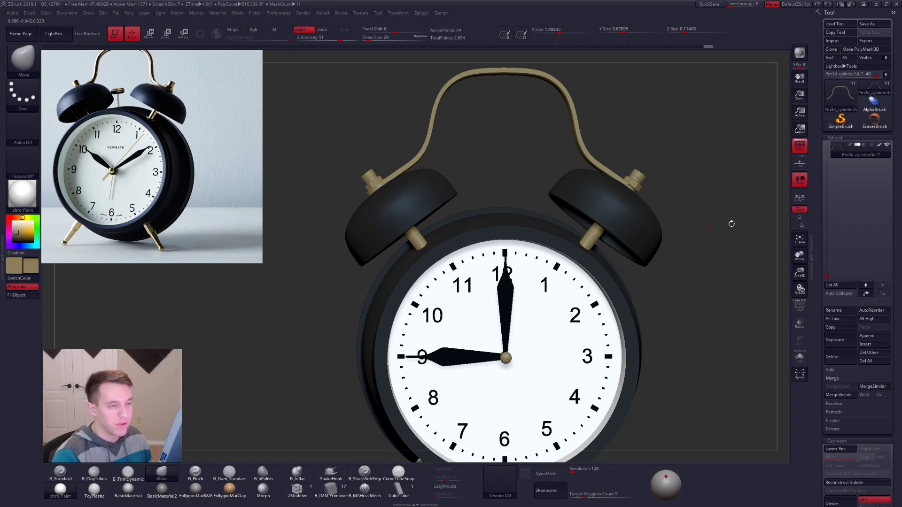
left_click(802, 147)
right_click_drag(677, 188, 707, 215, "ctrl")
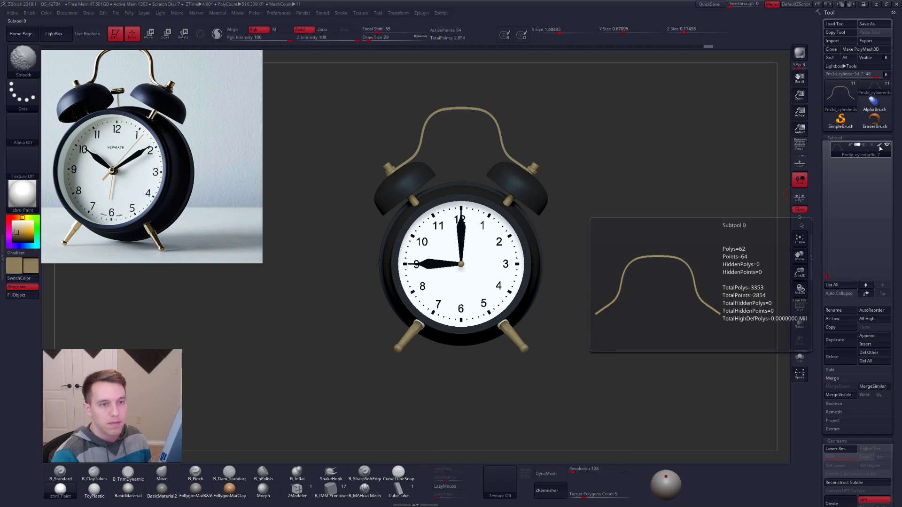
Turn off the painted colours on all parts and switch to the grey PolygonMat material with a white colour
left_click(879, 145)
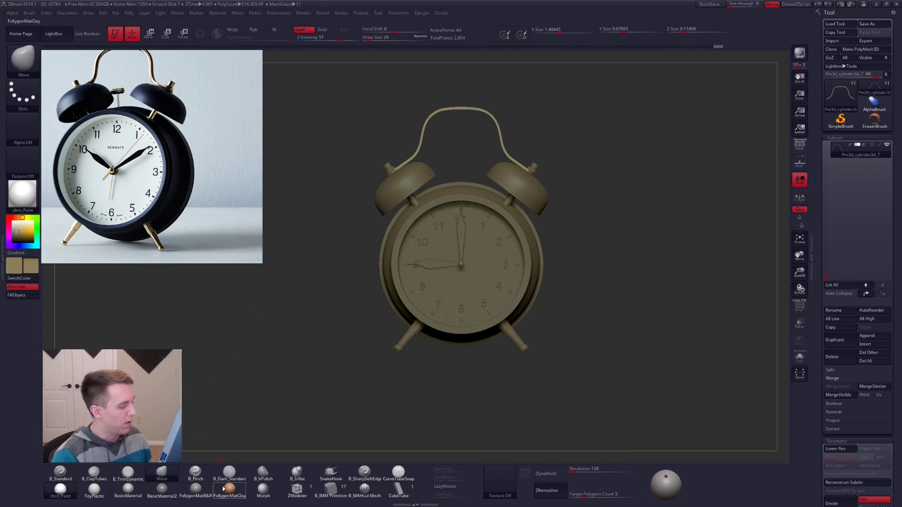
left_click(196, 488)
left_click_drag(26, 229, 14, 221)
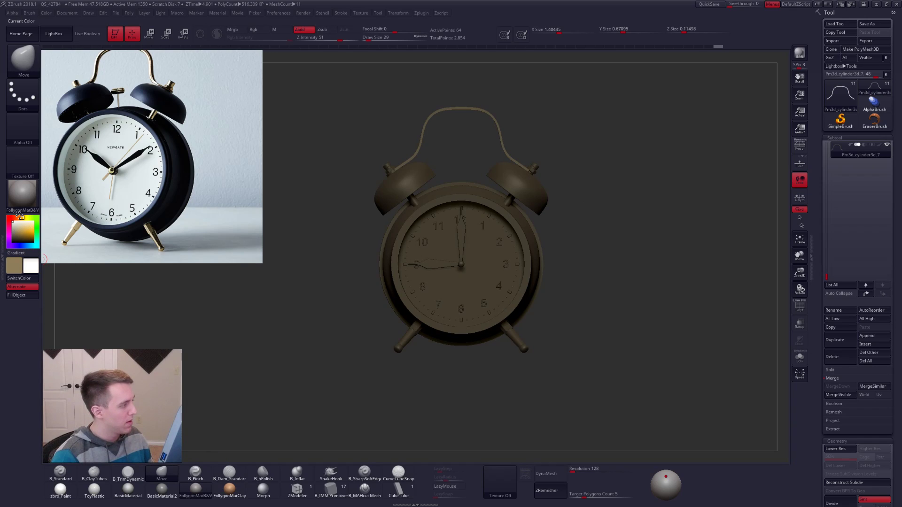
Duplicate the clock's round outer body and move the copy to the end of the subtool list
mouse_move(456, 198)
left_mouse_down()
mouse_move(540, 202)
mouse_move(458, 208)
left_mouse_up()
left_click(455, 196, "alt")
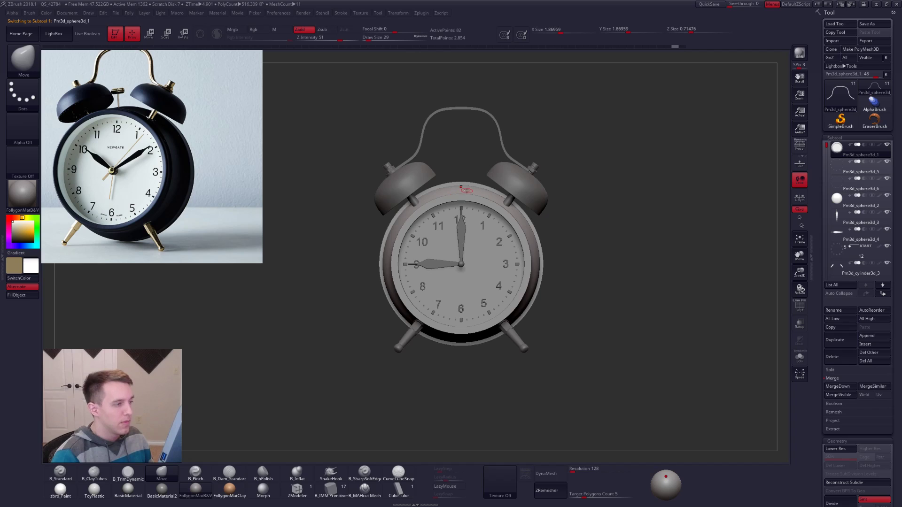
key("f")
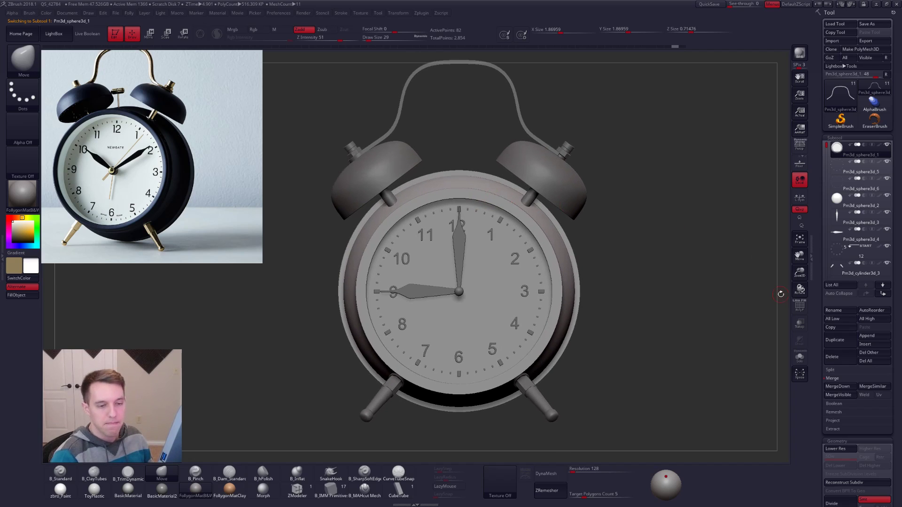
left_click(836, 339)
key("shift+d")
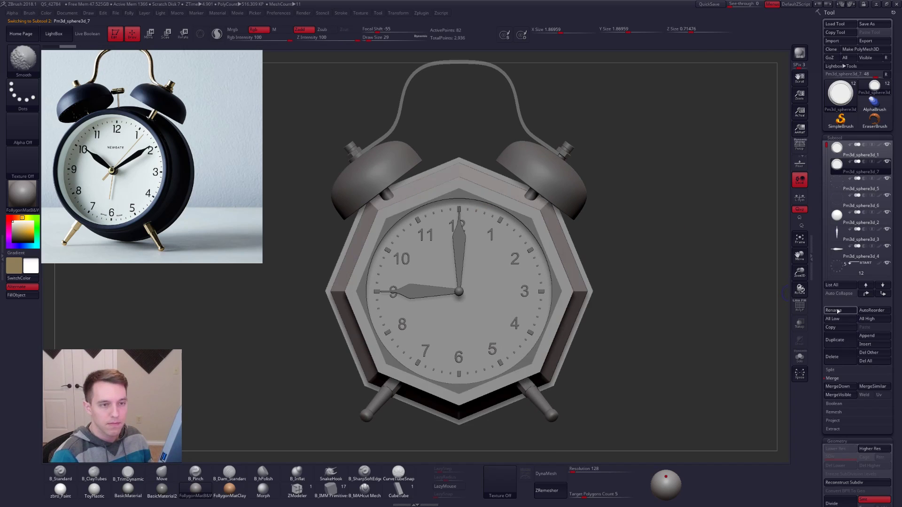
left_click(884, 285)
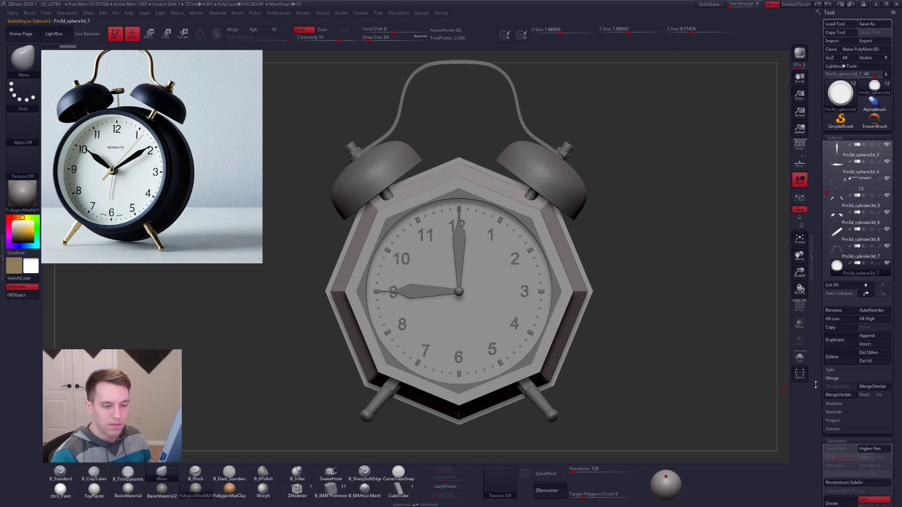
Replace the copy with a Y-axis QCyl primitive and isolate it with its polygon wireframe displayed
scroll(832, 353, "down", 10)
left_click(837, 331)
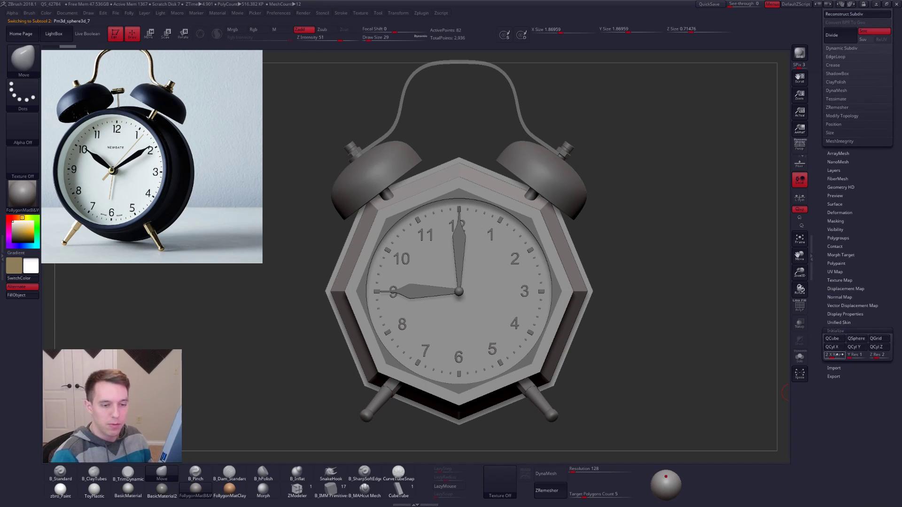
left_click(854, 347)
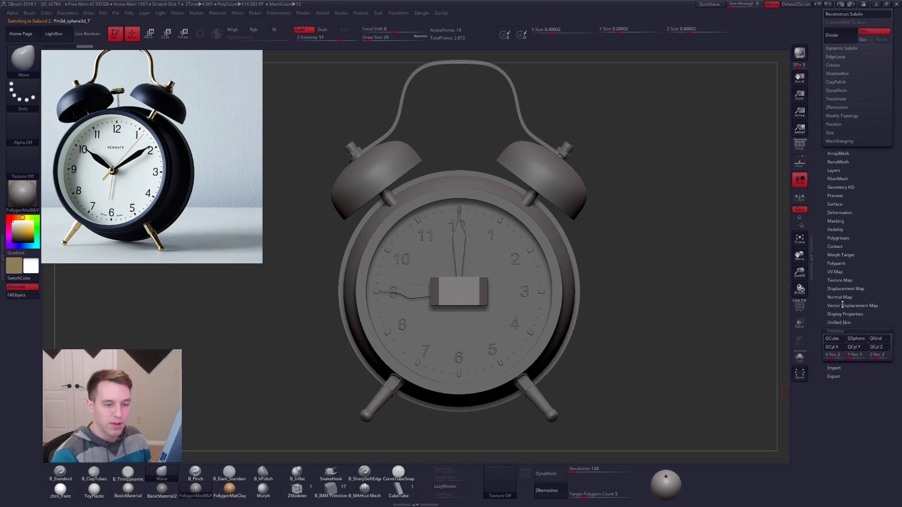
key("d")
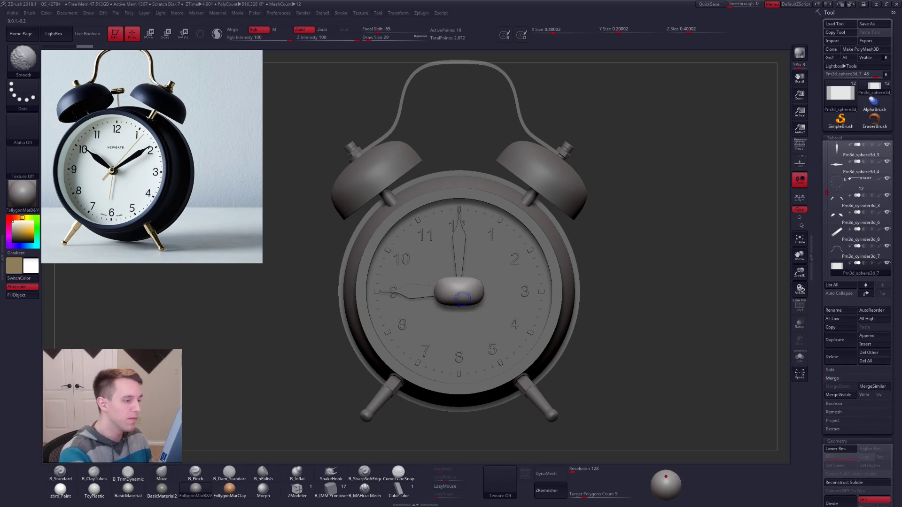
key("shift+d")
key("alt+s")
key("shift+f")
left_click_drag(584, 297, 603, 302)
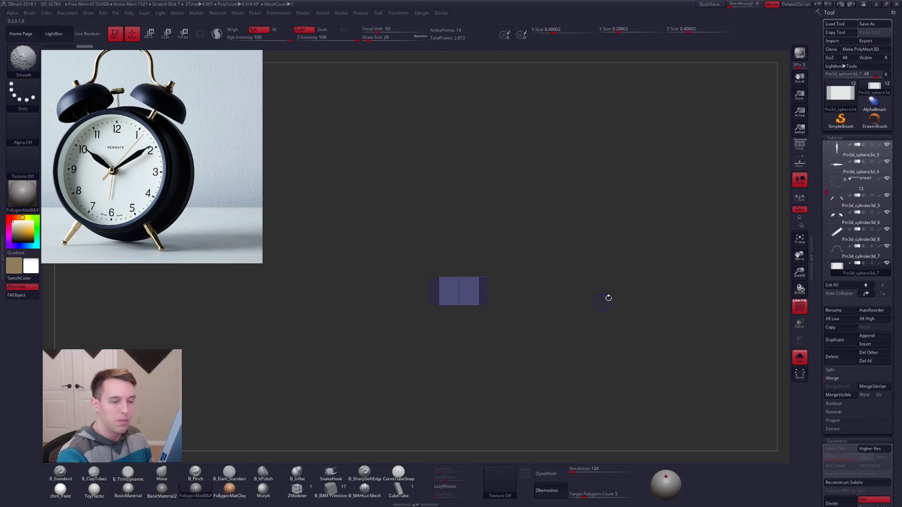
Crease the cylinder's edges, enable its dynamic smoothing and bring the rest of the clock back into view
left_click_drag(820, 364, 820, 186)
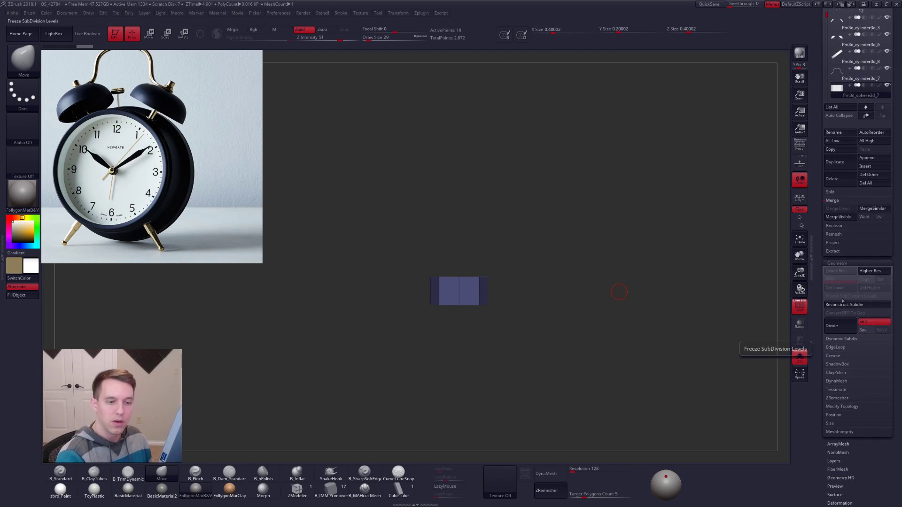
left_click(836, 355)
left_click(837, 357)
left_click_drag(820, 334, 819, 503)
key("d")
key("shift+d")
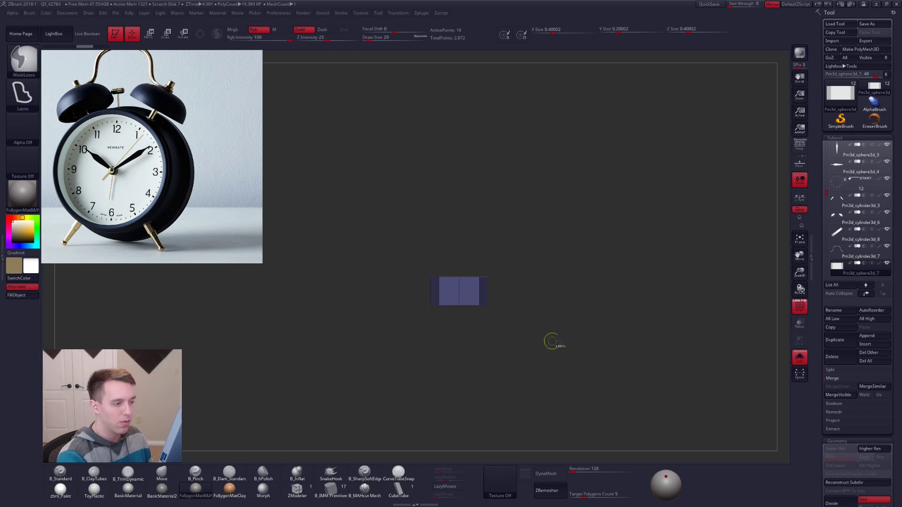
left_click_drag(820, 400, 820, 145)
left_click(841, 280)
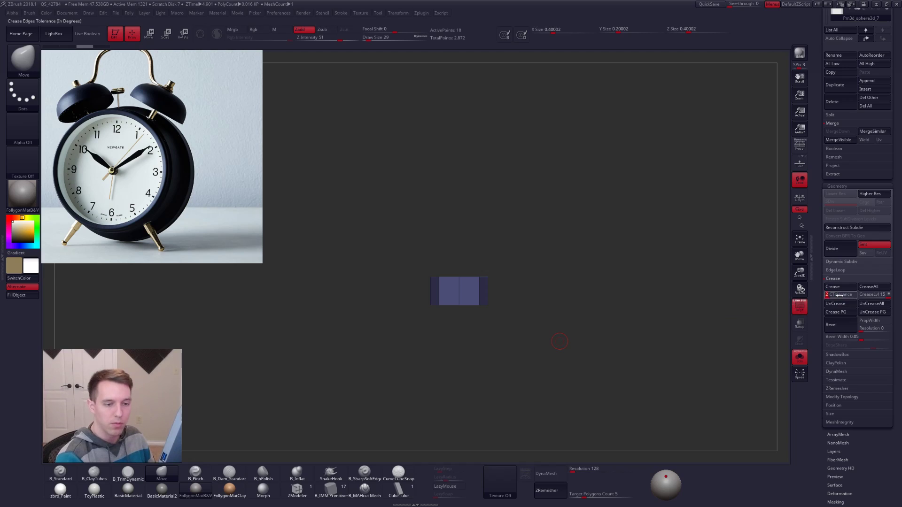
left_click(835, 287)
left_click_drag(819, 197, 820, 452)
key("d")
left_click(799, 357)
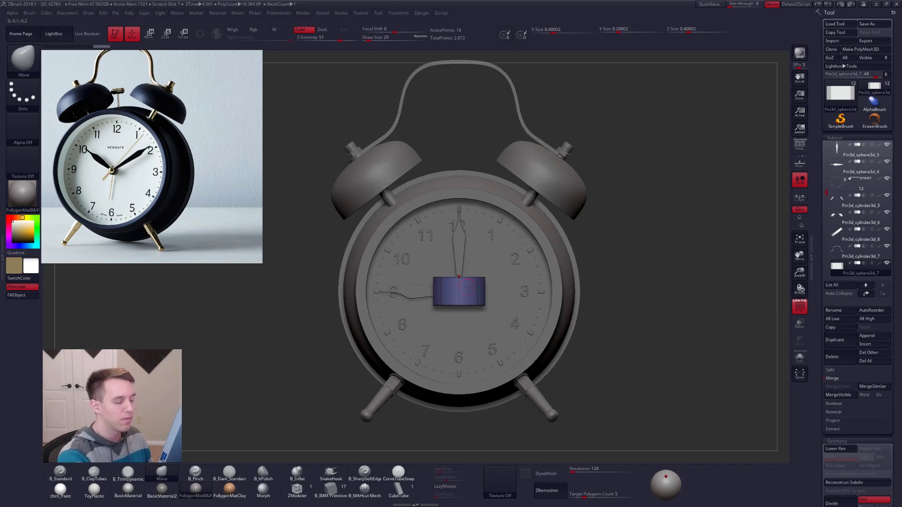
Move the cylinder up to just above the clock body between the bells and scale it to about 0.166 wide
key("w")
mouse_move(460, 305)
left_mouse_down()
mouse_move(480, 343)
mouse_move(474, 359)
mouse_move(479, 209)
left_mouse_up()
left_click_drag(458, 144, 470, 242, "alt")
left_click(470, 200)
mouse_move(468, 188)
left_mouse_down()
mouse_move(466, 155)
mouse_move(470, 185)
left_mouse_up()
key("e")
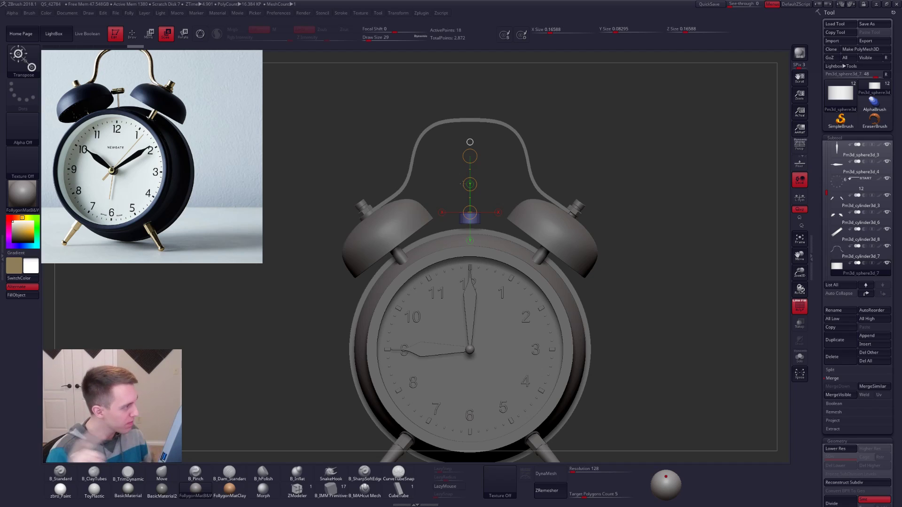
Narrow and stretch the cylinder vertically into a rod about 0.065 wide and 0.36 tall
right_click_drag(483, 173, 488, 211, "ctrl")
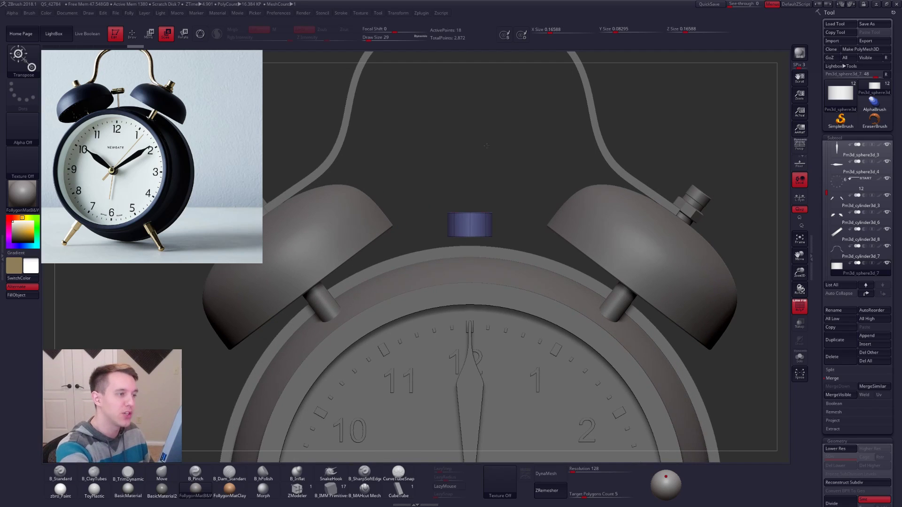
left_click_drag(467, 108, 469, 167)
key("w")
left_click_drag(470, 96, 469, 70)
left_click(470, 95)
left_click(469, 95)
left_click(470, 95)
left_click(470, 96)
left_click(470, 95)
left_click(470, 95)
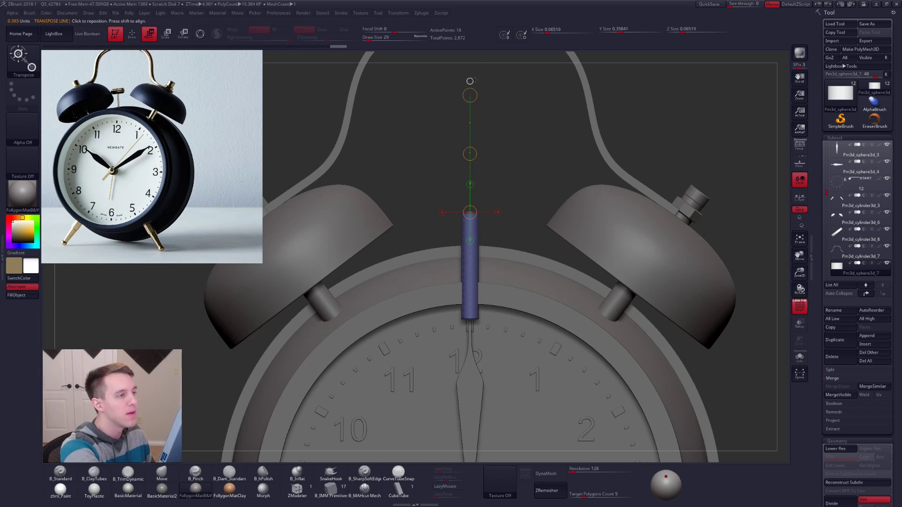
Scale the rod down to about 0.03 wide and lengthen it to about 0.25
key("e")
mouse_move(470, 96)
left_mouse_down()
mouse_move(470, 108)
mouse_move(469, 89)
left_mouse_up()
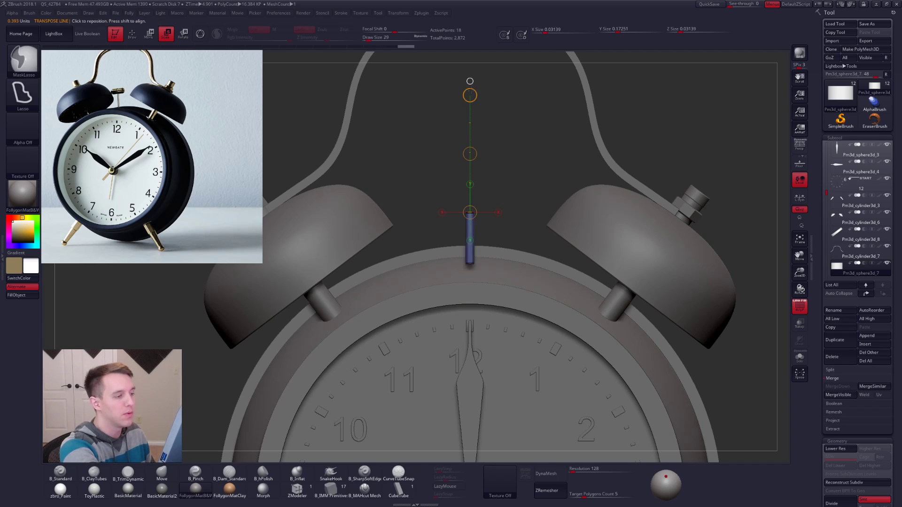
key("w")
Move the rod backward in side view to align with the handle and bells, using transparency to see it
left_click_drag(525, 154, 532, 184, "shift")
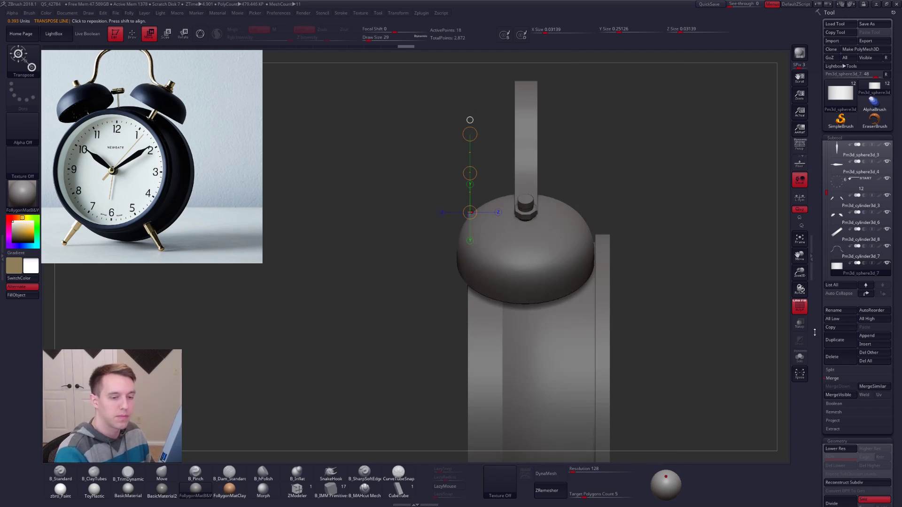
left_click(800, 324)
left_click_drag(472, 262, 539, 263, "shift")
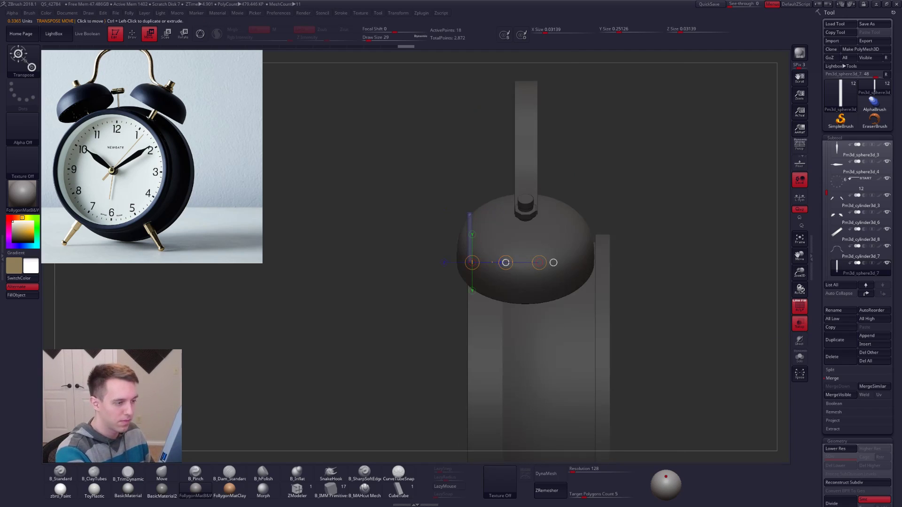
left_click_drag(562, 276, 587, 305, "shift")
left_click(799, 324)
key("q")
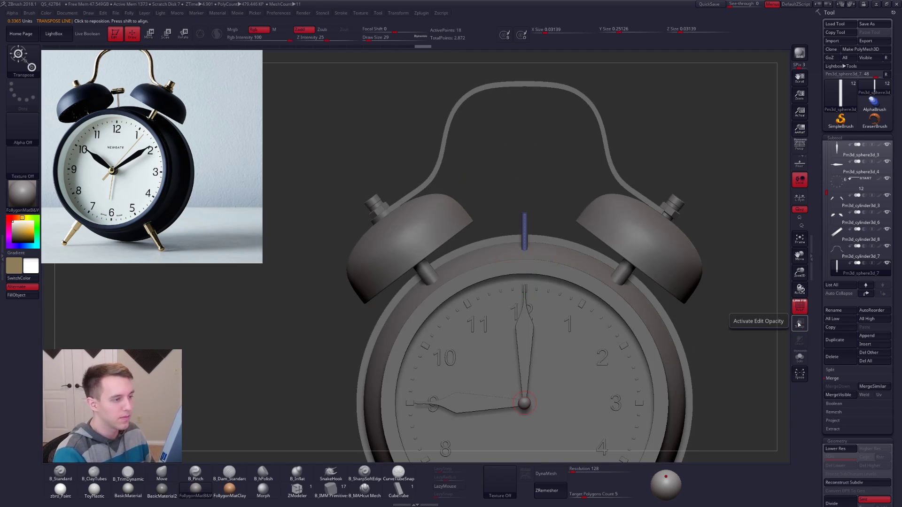
Duplicate the rod, rotate the copy 90° to horizontal and place it across the upright rod's upper end
left_click_drag(550, 181, 531, 230, "alt")
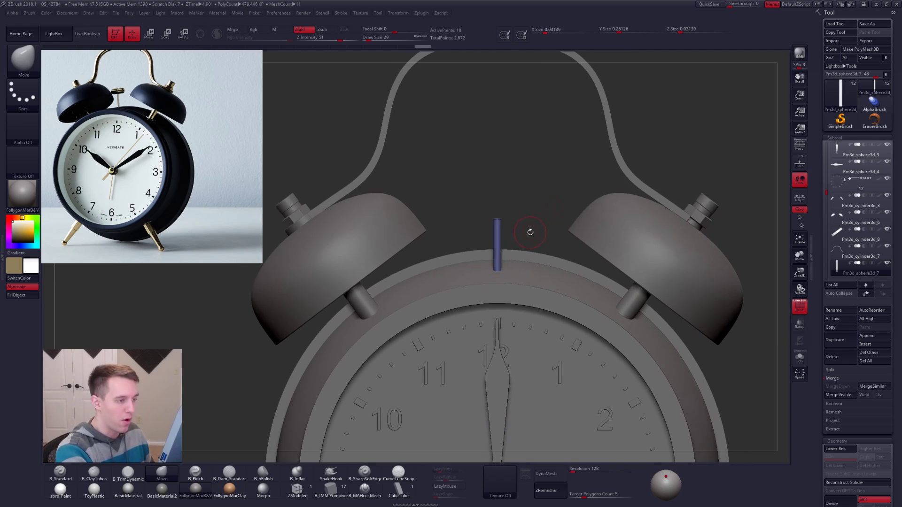
left_click(834, 347)
left_click(800, 357)
mouse_move(587, 300)
left_mouse_down()
mouse_move(526, 282)
mouse_move(537, 264)
mouse_move(584, 268)
left_mouse_up()
key("r")
mouse_move(531, 302)
left_mouse_down()
mouse_move(579, 302)
mouse_move(542, 369)
mouse_move(504, 376)
mouse_move(520, 323)
mouse_move(520, 370)
mouse_move(510, 246)
left_mouse_up()
key("w")
Thicken and shorten the horizontal rod into a hammer head about 0.19 long and 0.08 thick
key("alt+s")
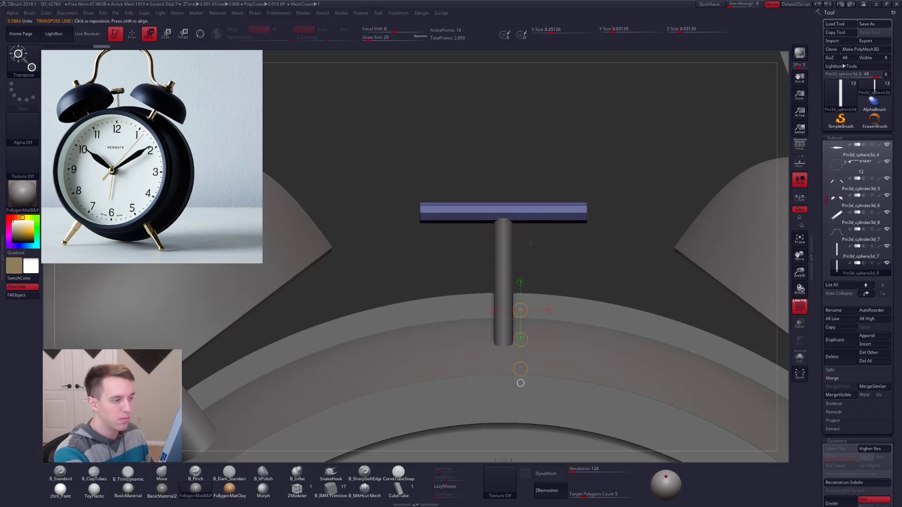
key("alt+s")
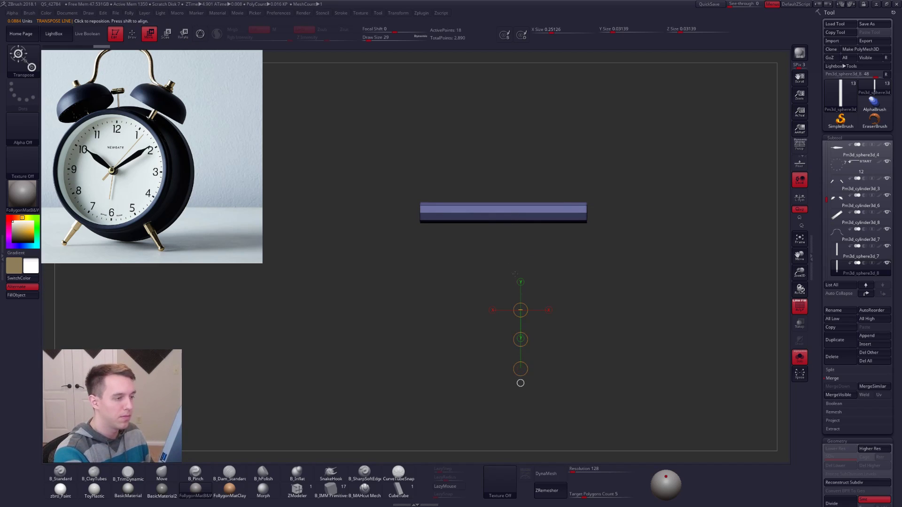
left_click(503, 212)
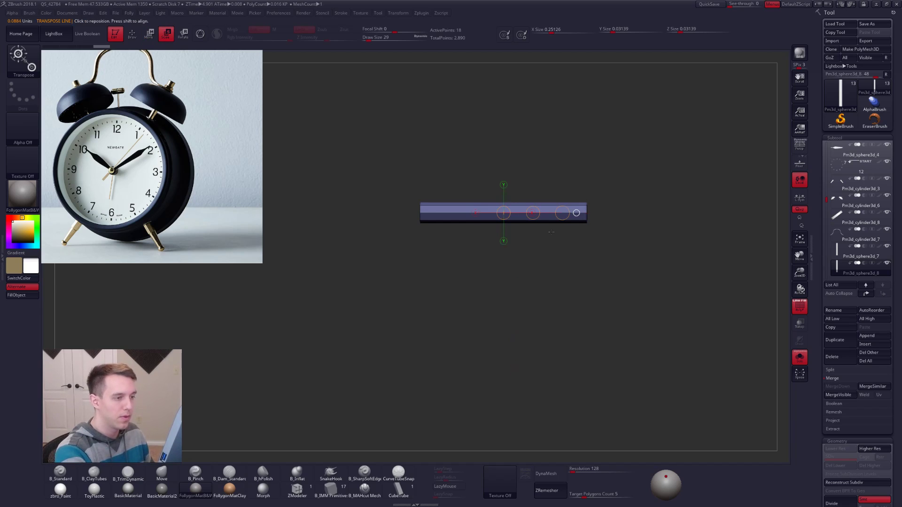
left_click_drag(576, 213, 524, 214)
key("alt+s")
key("w")
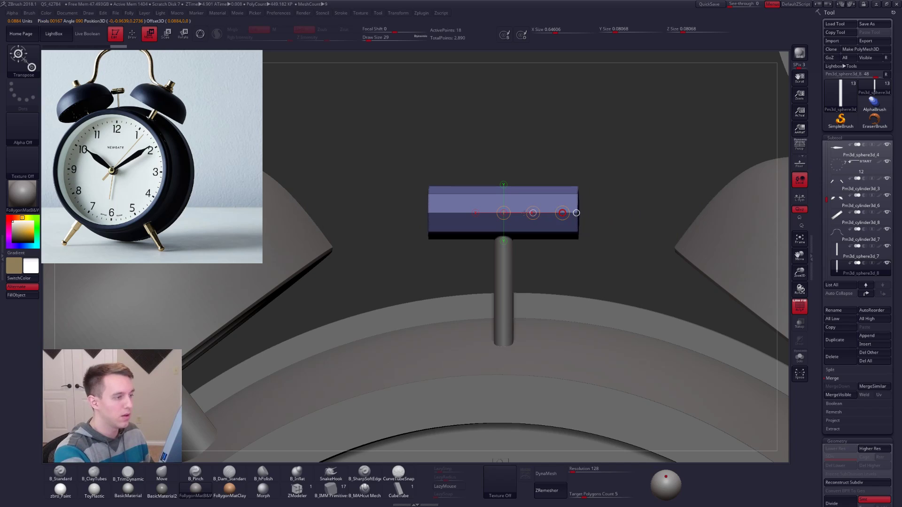
key("ctrl+d")
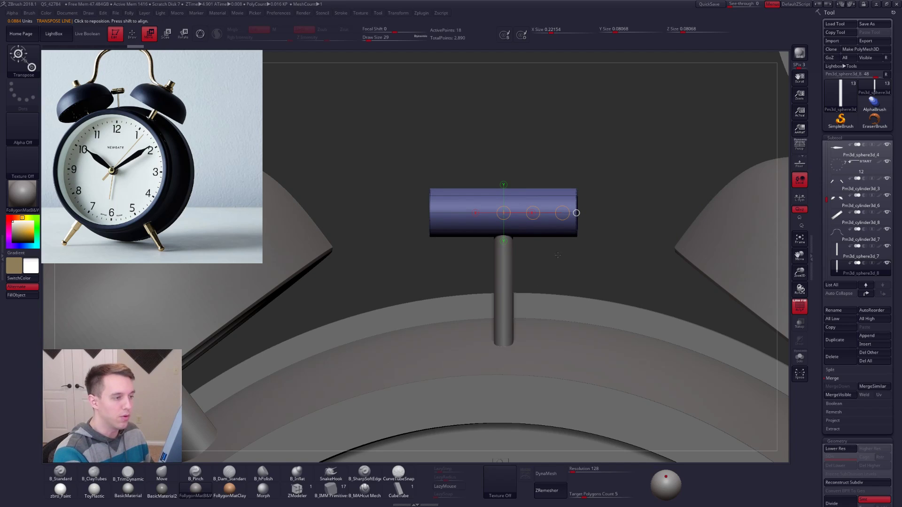
left_click_drag(576, 213, 576, 213)
Isolate the hammer head, turn off its smoothing and choose the ZModeler brush
key("alt+s")
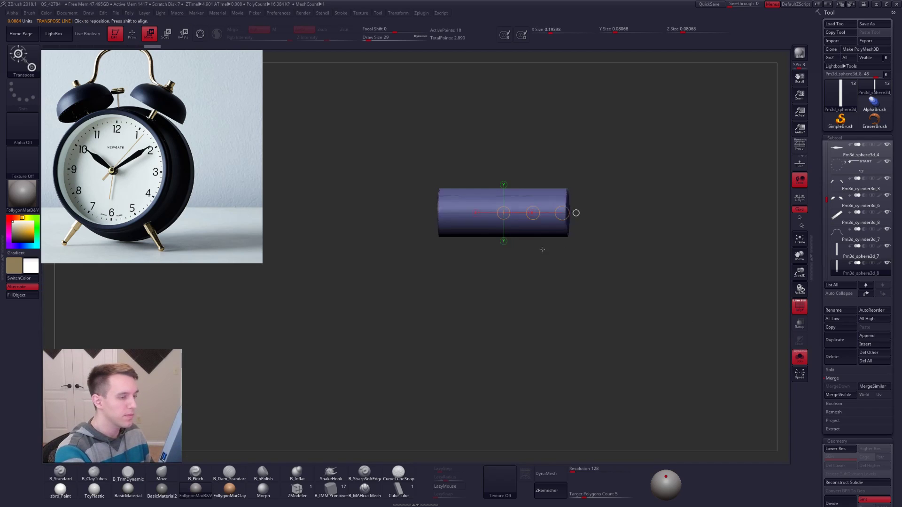
left_click_drag(555, 254, 501, 261)
key("shift+d")
key("q")
left_click(296, 491)
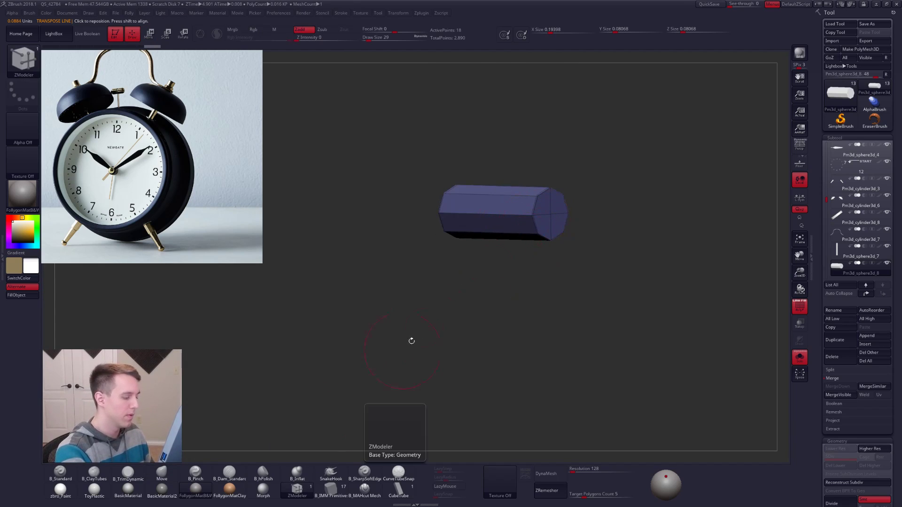
Try to bevel the complete edge loop at the hammer head's right end with ZModeler
left_click_drag(397, 357, 527, 231, "alt")
key("space")
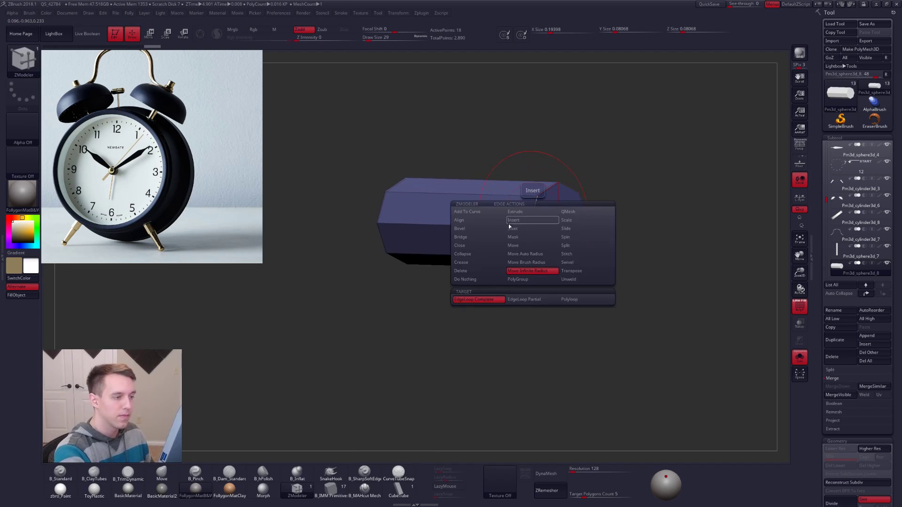
left_click(489, 231)
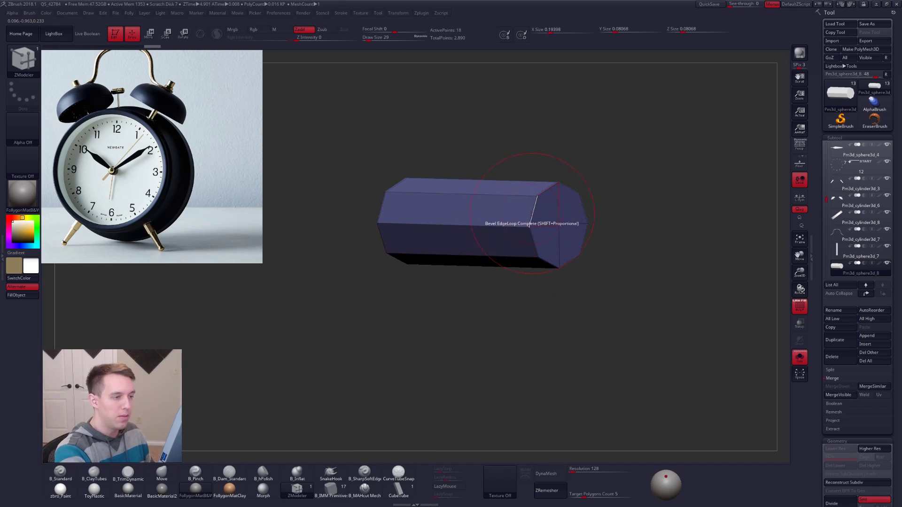
left_click_drag(531, 217, 522, 231)
left_click_drag(555, 278, 554, 342, "alt")
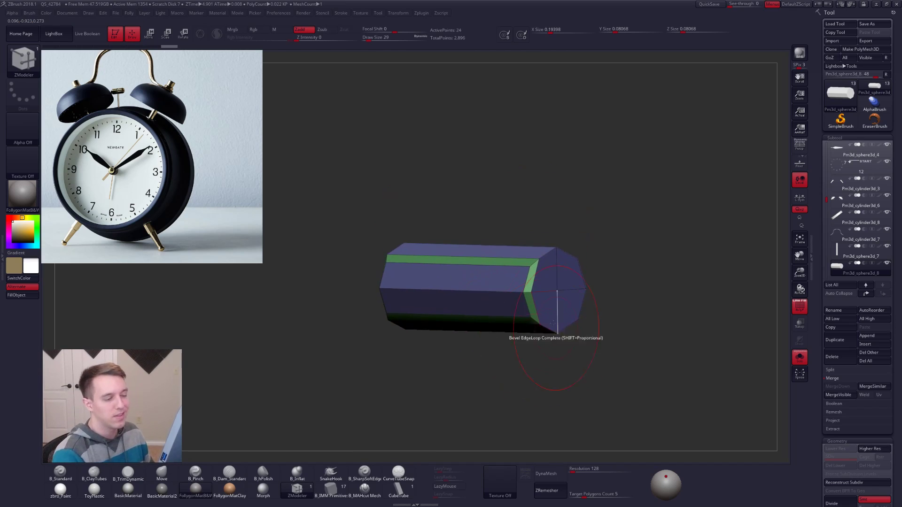
key("ctrl+z")
Reduce the brush draw size to 7 and slice the hammer head vertically near its left end with SliceCurve
left_click_drag(624, 382, 567, 303)
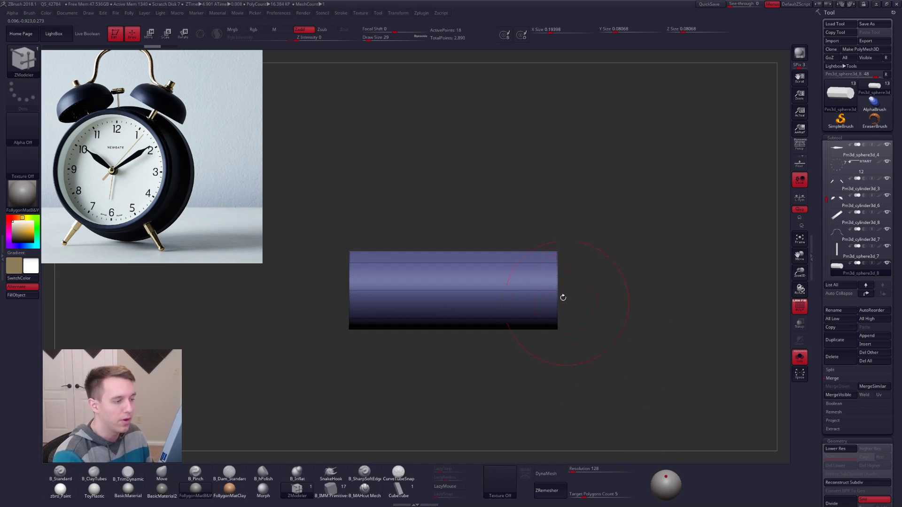
key("shift+d")
right_click_drag(554, 287, 554, 296, "ctrl")
key("space")
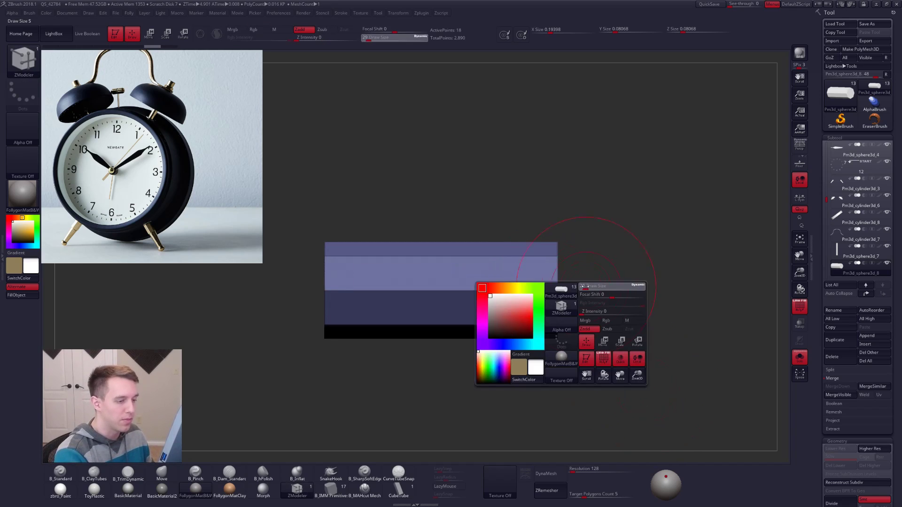
left_click(583, 287)
left_click_drag(559, 301, 640, 267, "alt")
mouse_move(348, 286)
left_mouse_down()
mouse_move(382, 270)
mouse_move(375, 249)
left_mouse_up()
key("ctrl+shift+f")
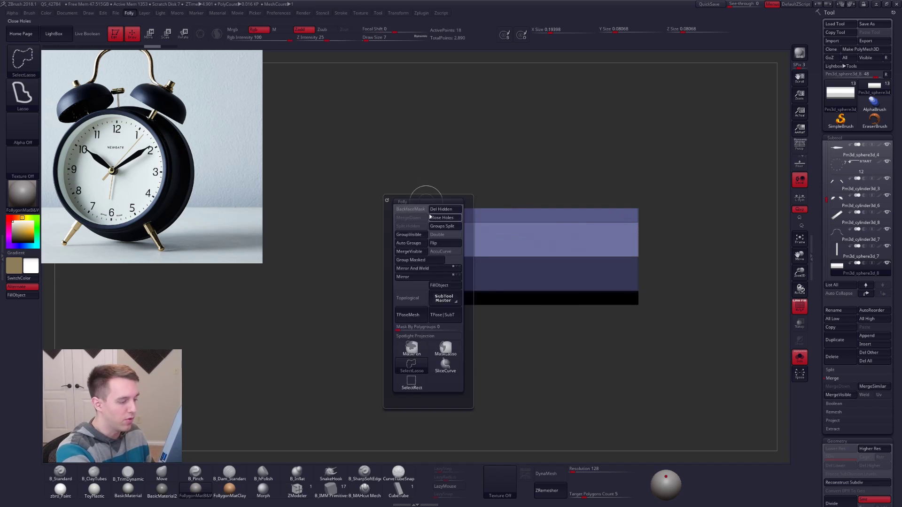
left_click(445, 364)
left_click_drag(418, 188, 417, 246, "ctrl+shift")
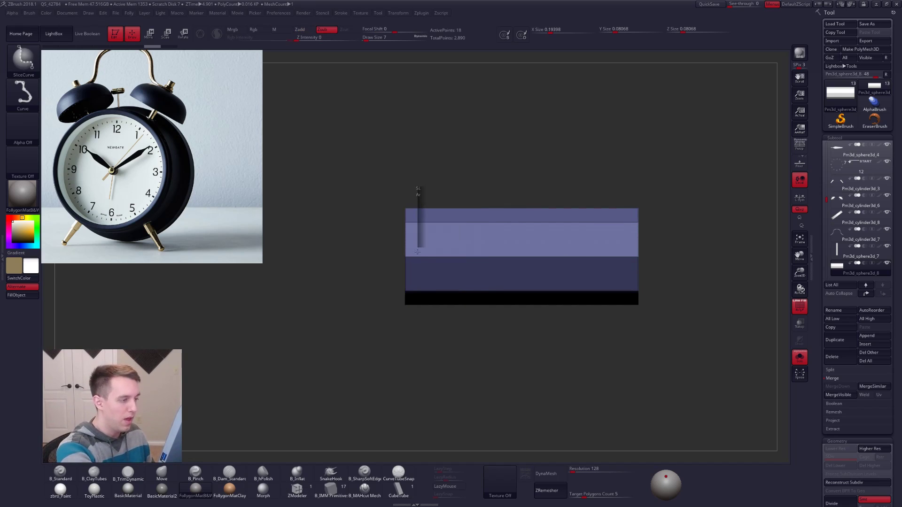
left_click_drag(419, 340, 418, 340, "ctrl+shift")
Bevel the outer edge loop of the hammer head's sliced end with ZModeler
left_click_drag(419, 340, 449, 278, "alt")
key("space")
left_click(445, 264)
left_click(447, 259)
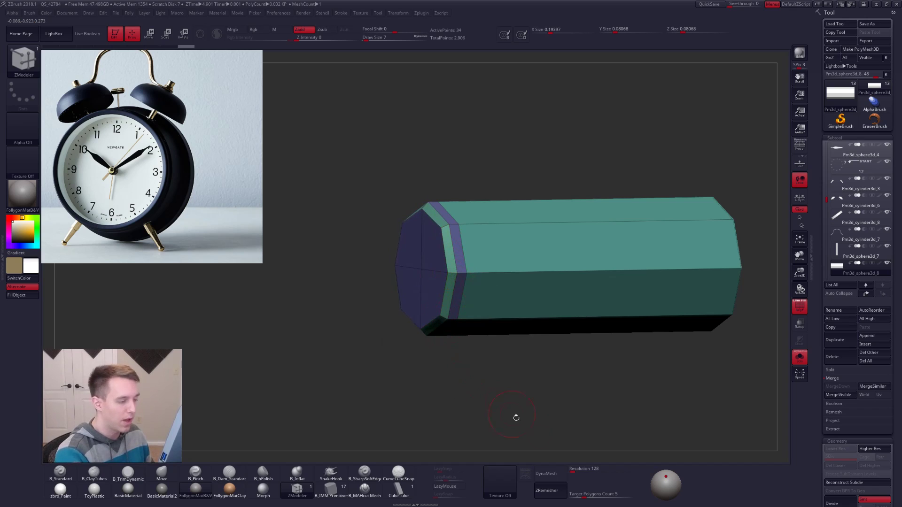
Crease the complete edge loops around the hammer head's bevelled end with ZModeler and turn smoothing on
left_click_drag(607, 431, 629, 434)
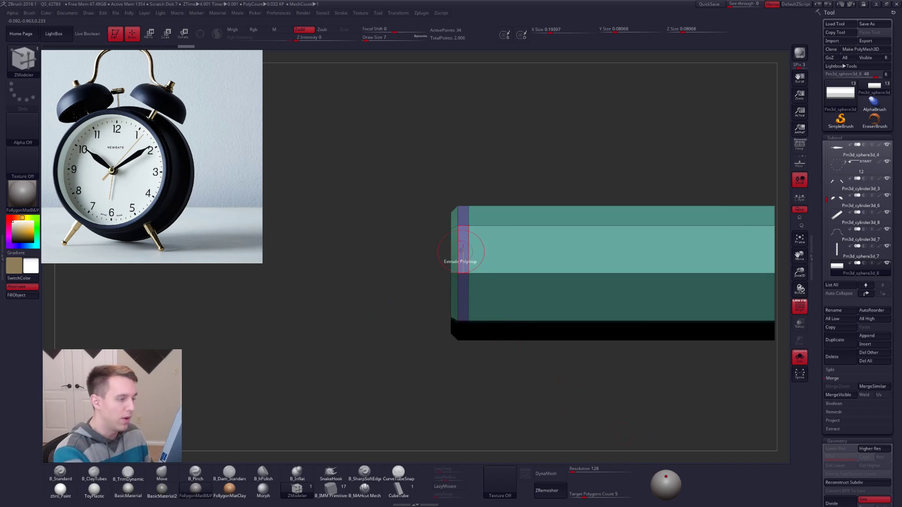
key("space")
left_click(423, 306)
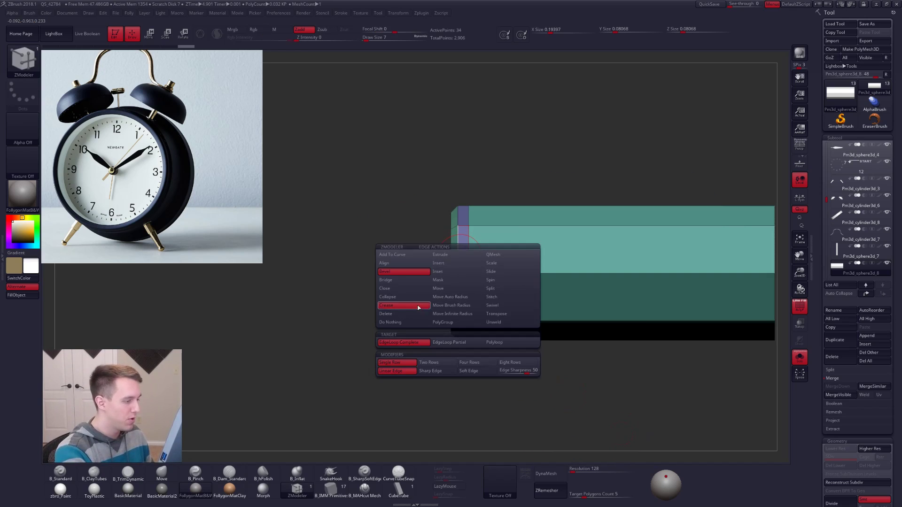
left_click(404, 352)
left_click_drag(457, 255, 540, 342)
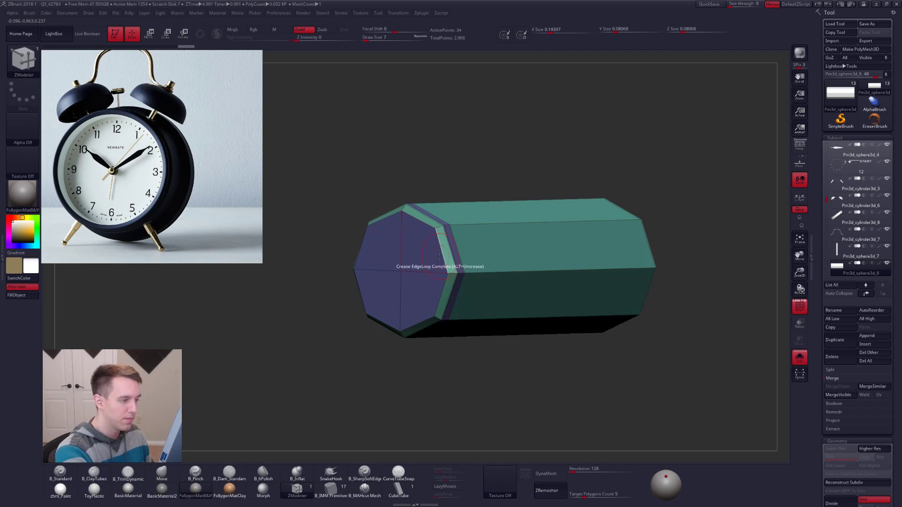
key("d")
key("shift+f")
left_click_drag(651, 408, 646, 402, "shift")
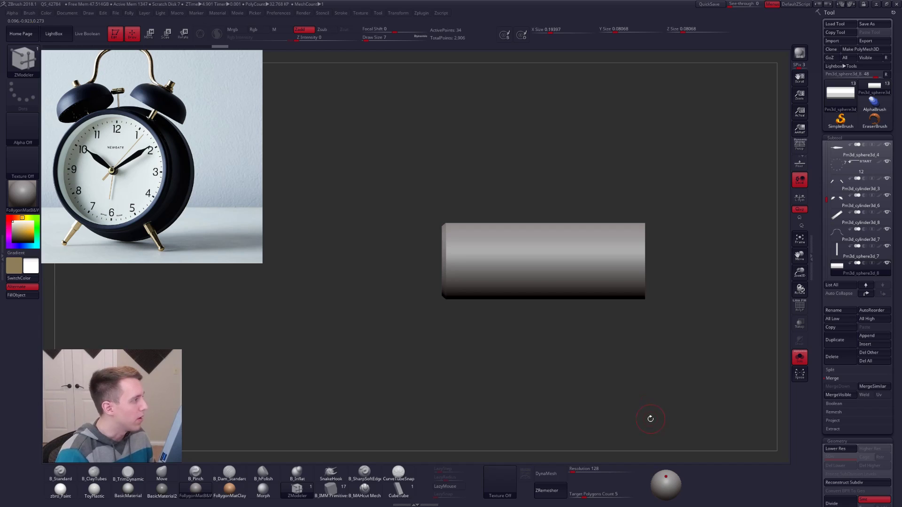
Turn off the hammer head's smoothing and copy the bevelled end to the other side with Mirror And Weld
right_click_drag(624, 382, 618, 406, "ctrl")
key("shift+d")
key("shift+f")
right_click_drag(593, 308, 521, 295, "alt")
key("ctrl+f")
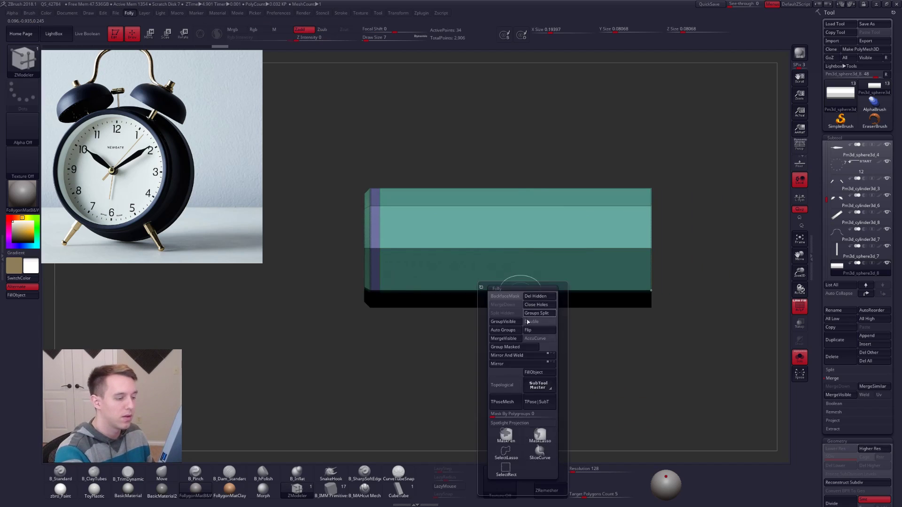
left_click(506, 355)
Bevel the hammer head's middle edge loop into a narrow band and extrude that polyloop outward as a raised ring
key("space")
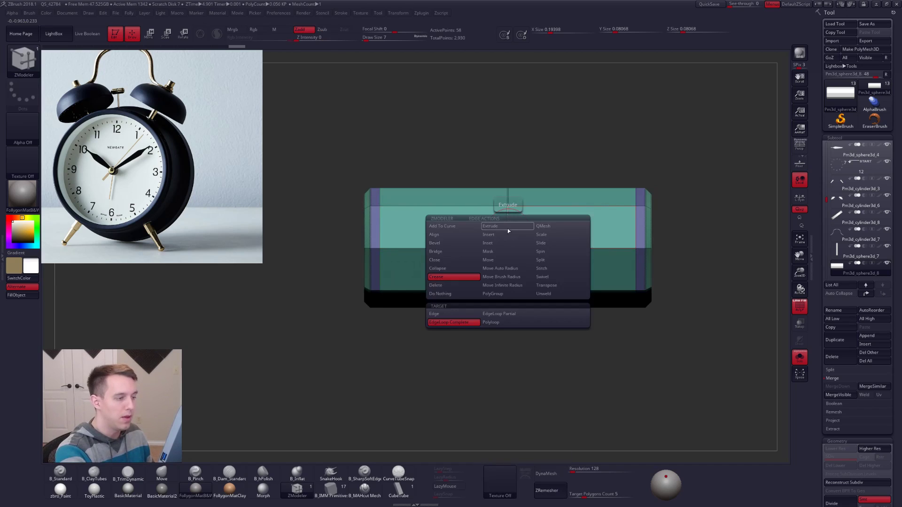
left_click(463, 243)
left_click(507, 230)
key("f")
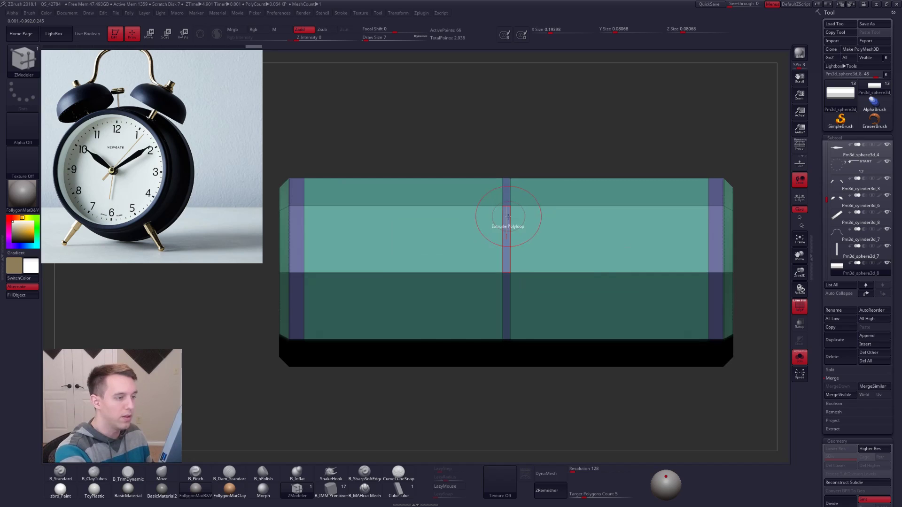
key("space")
left_click(506, 216)
left_click_drag(507, 218, 507, 211)
mouse_move(516, 219)
right_mouse_down()
mouse_move(521, 242)
mouse_move(519, 234)
right_mouse_up()
Crease the raised ring's edge loops, apply Mirror And Weld, and show the smoothed hammer head with the whole clock
key("space")
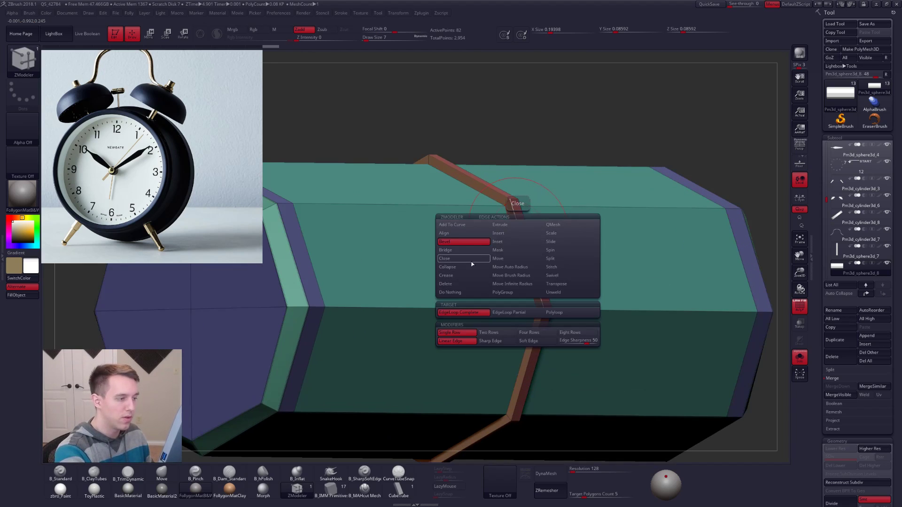
left_click(469, 276)
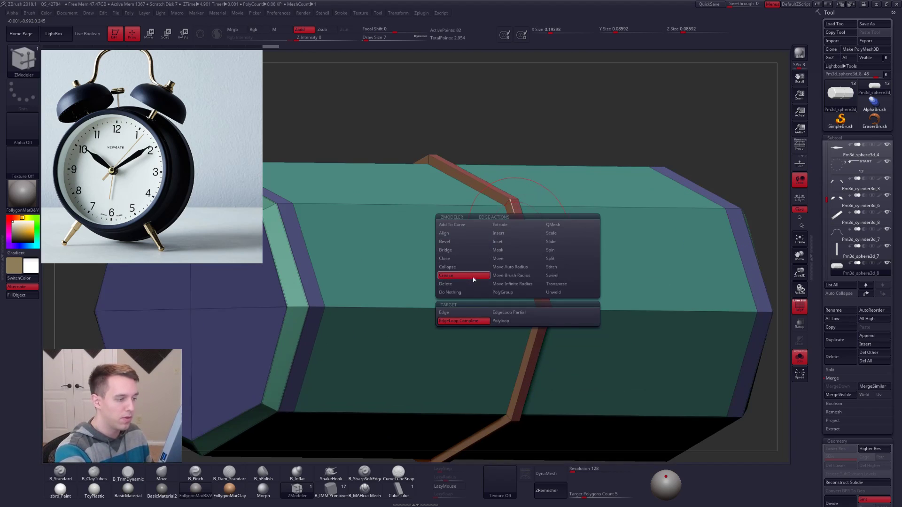
left_click_drag(519, 234, 522, 235)
key("ctrl+f")
left_click(520, 299)
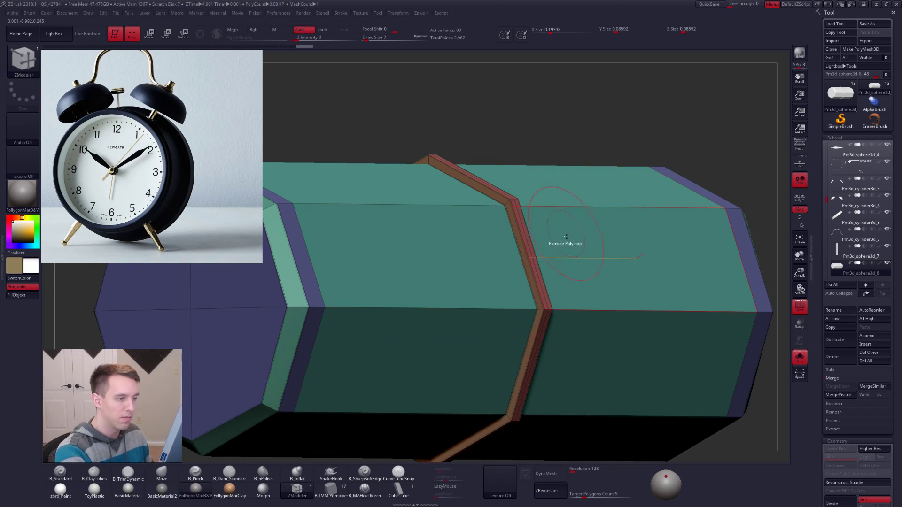
key("f")
key("d")
key("shift+s")
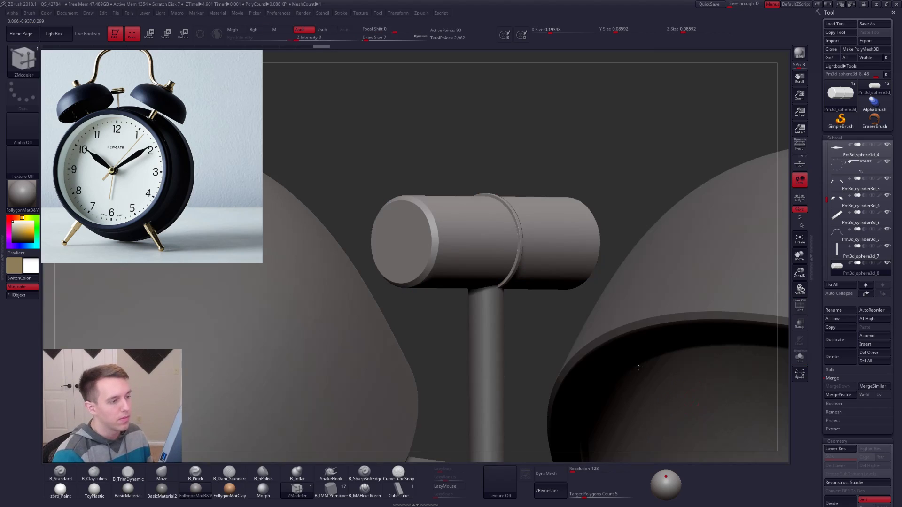
Shorten the hammer head along its length and raise it slightly above the rod
key("f")
key("w")
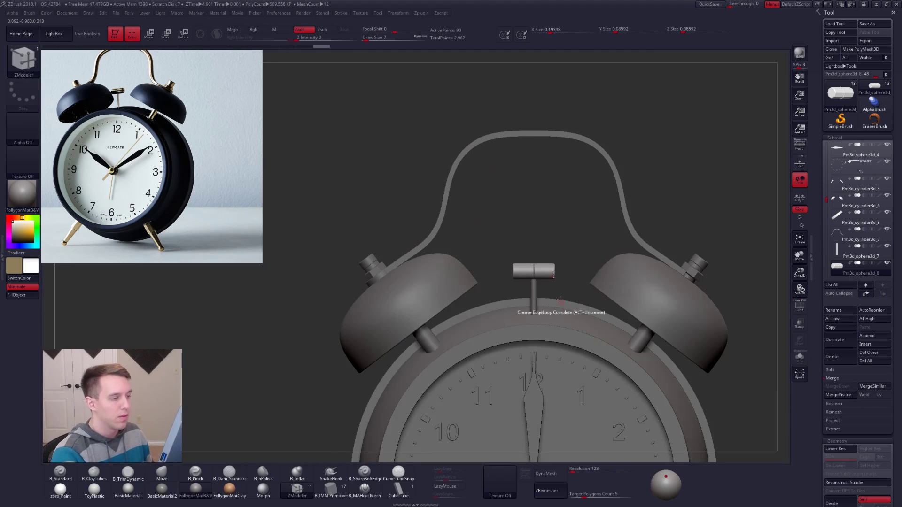
key("f")
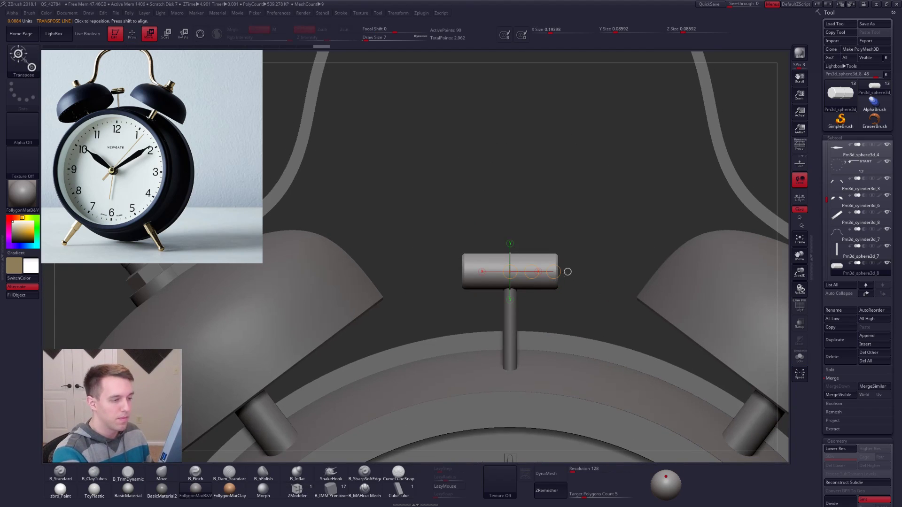
mouse_move(567, 271)
left_mouse_down()
mouse_move(604, 272)
mouse_move(603, 315)
left_mouse_up()
left_click_drag(532, 281, 532, 338)
left_click_drag(531, 302, 521, 293)
Stretch the striker rod up to the hammer head and merge the two parts into one subtool
left_click(860, 256)
left_click(799, 357)
left_click_drag(509, 349, 510, 260)
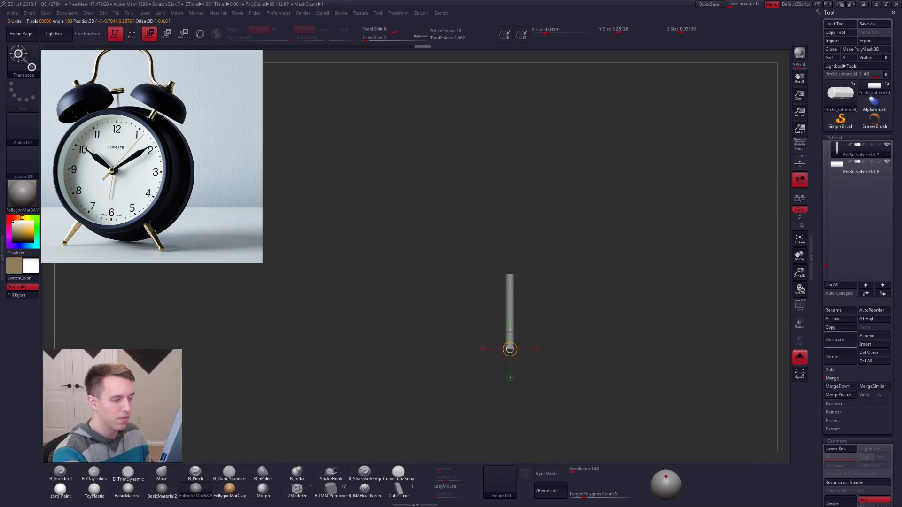
key("alt+s")
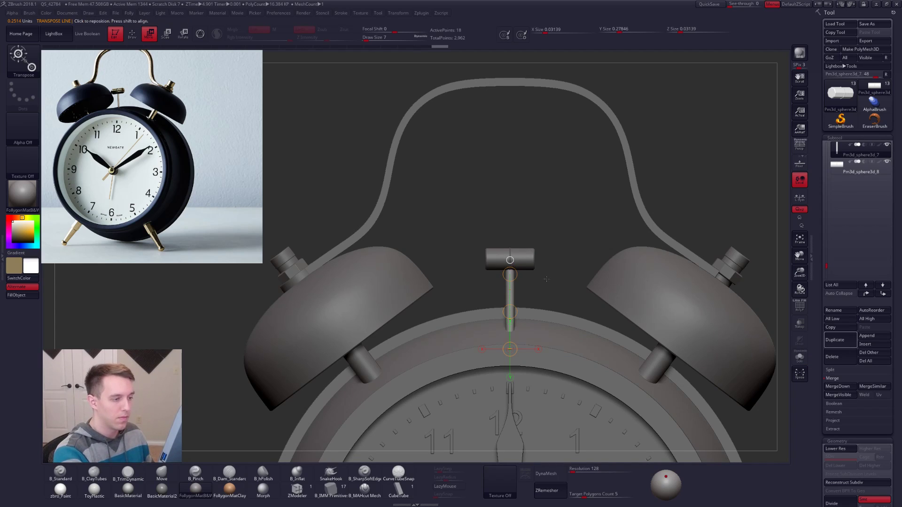
key("q")
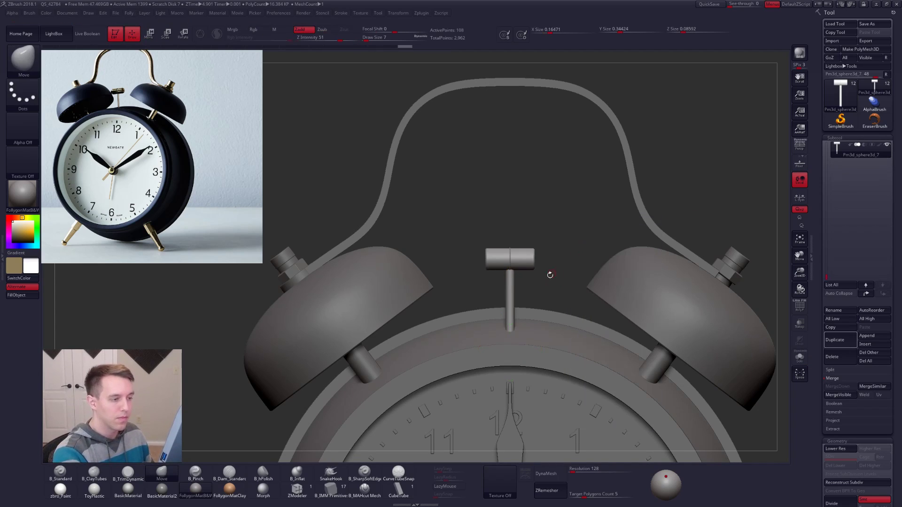
Raise the merged hammer between the bells and try tilting it slightly about the rod's base
key("r")
key("alt+s")
key("alt+s")
left_click_drag(509, 331, 510, 254, "shift")
key("w")
left_click_drag(510, 289, 510, 244)
key("r")
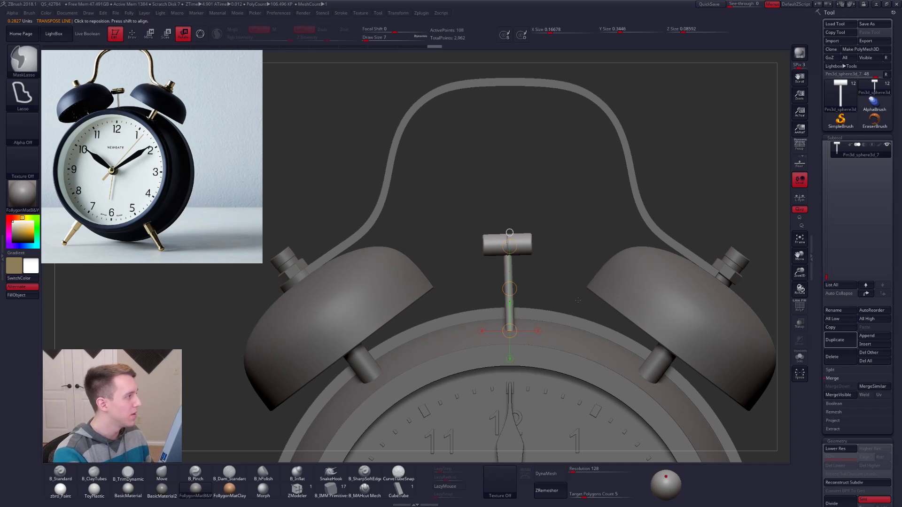
left_click_drag(676, 367, 678, 399, "alt")
mouse_move(678, 395)
left_mouse_down()
mouse_move(592, 400)
mouse_move(658, 403)
mouse_move(684, 380)
mouse_move(644, 386)
mouse_move(643, 353)
left_mouse_up()
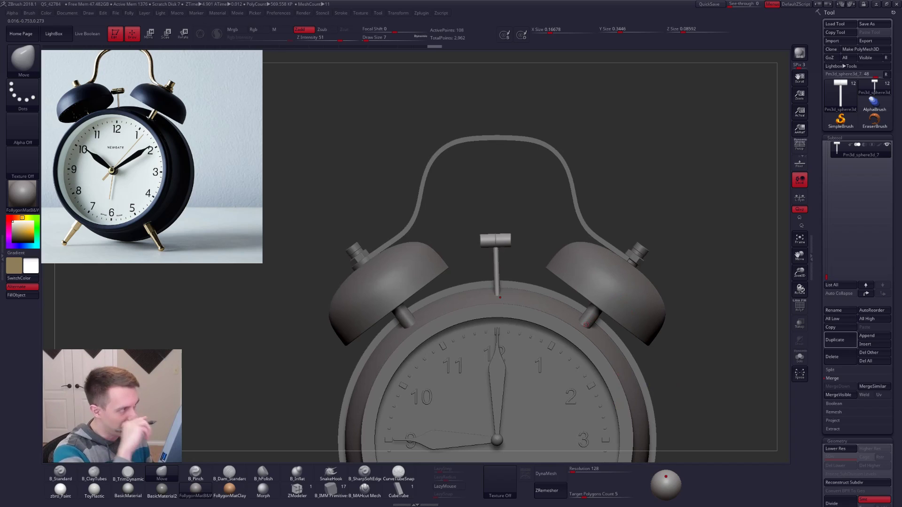
left_click_drag(666, 376, 664, 342, "alt")
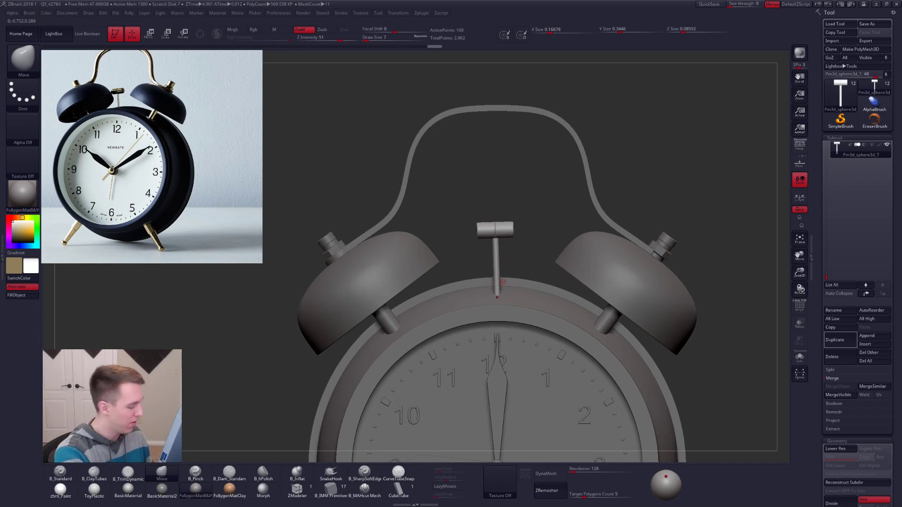
Scale the upright hammer up uniformly and lower it into the top of the clock case
key("e")
left_click_drag(497, 295, 497, 231, "shift")
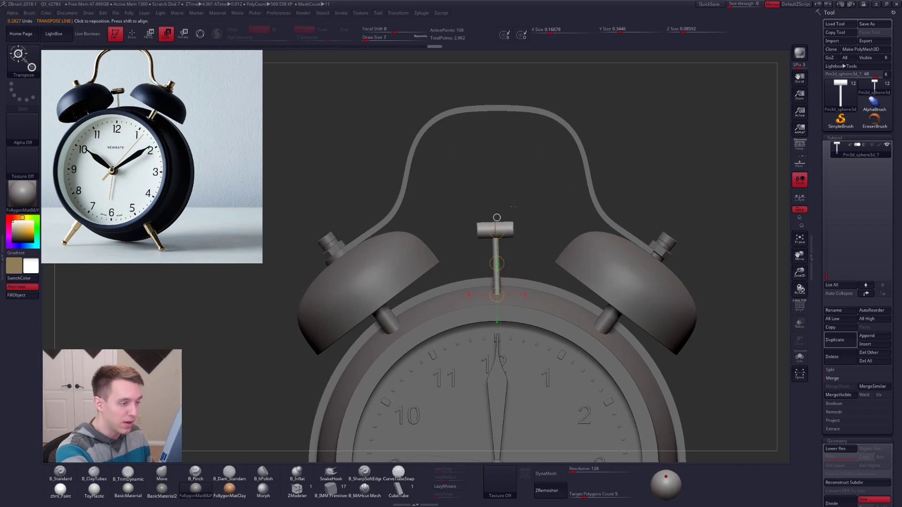
left_click_drag(497, 259, 568, 261, "shift")
key("w")
left_click_drag(517, 217, 517, 273, "shift")
left_click_drag(517, 237, 519, 258)
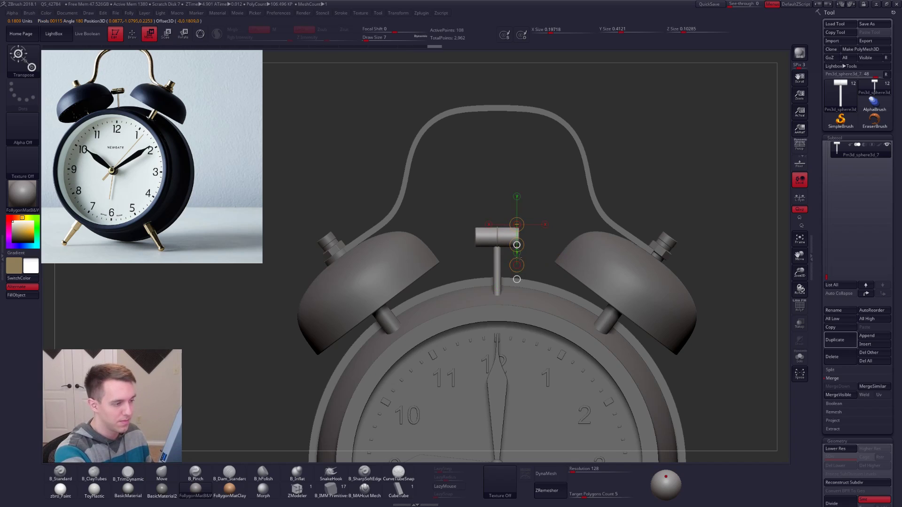
mouse_move(690, 394)
left_mouse_down()
mouse_move(720, 396)
mouse_move(695, 416)
left_mouse_up()
key("q")
key("f")
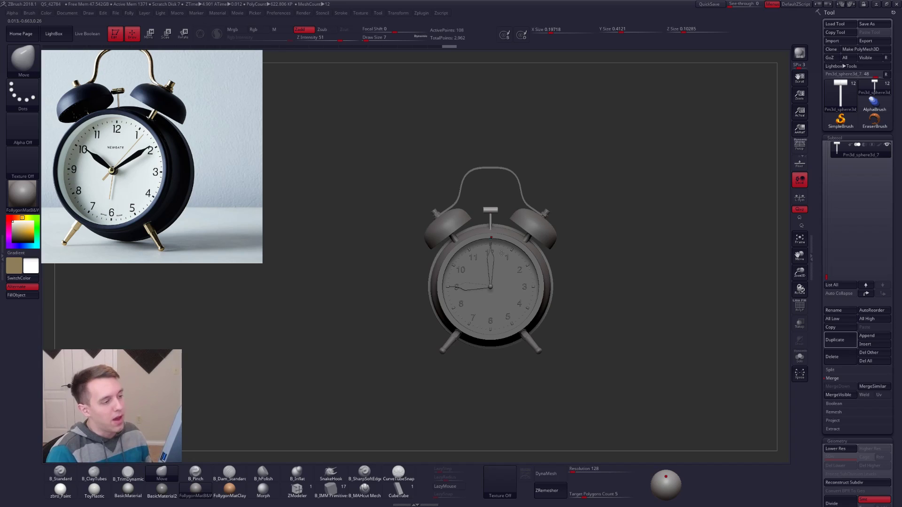
right_click_drag(491, 228, 551, 245, "ctrl")
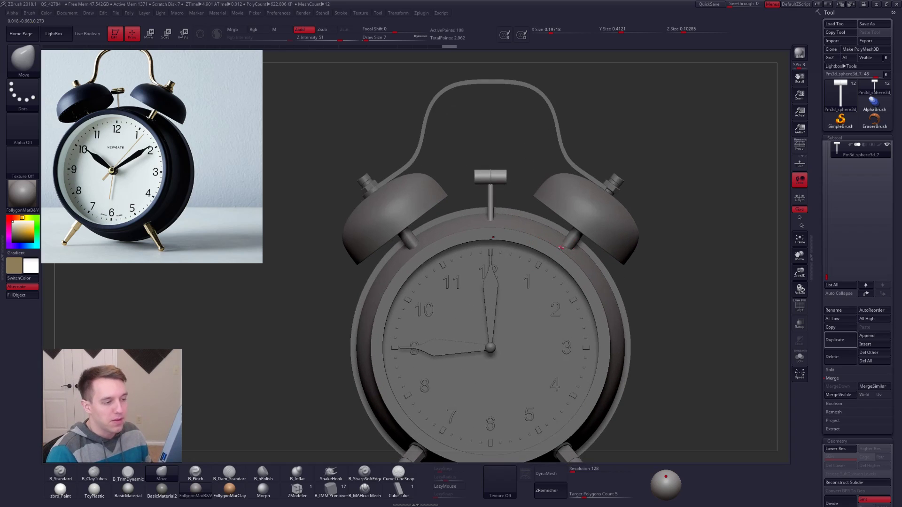
Select the hammer, turn on the subtools' paint display and sample the gold colour from the clock's metal parts
left_click(576, 249, "alt")
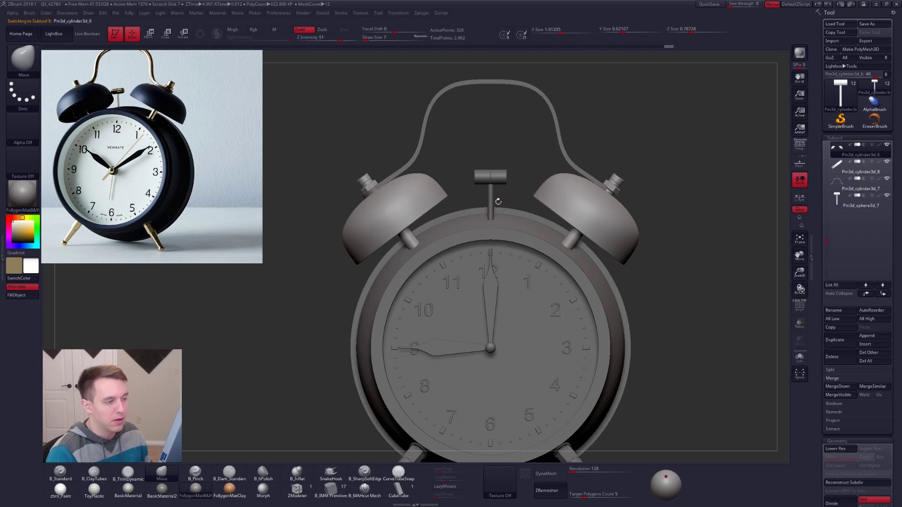
left_click(487, 181, "alt")
right_click_drag(579, 250, 527, 218, "ctrl")
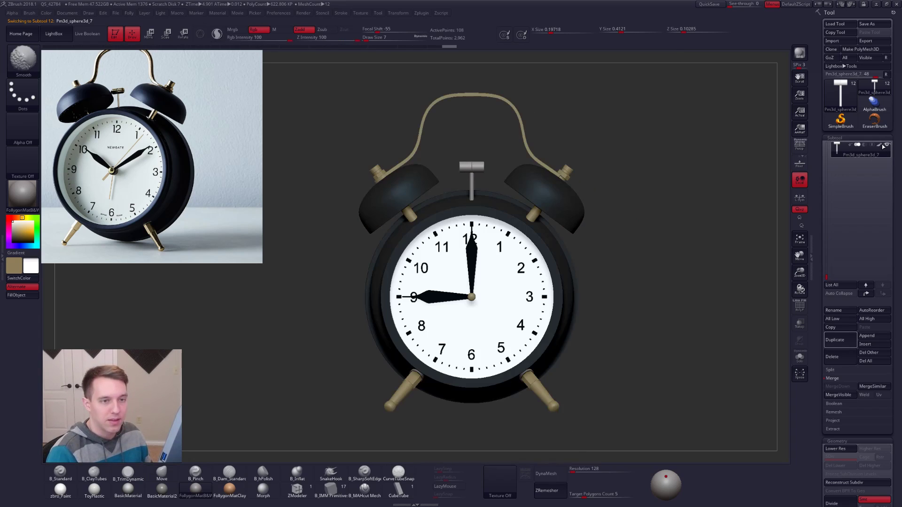
key("c")
key("1")
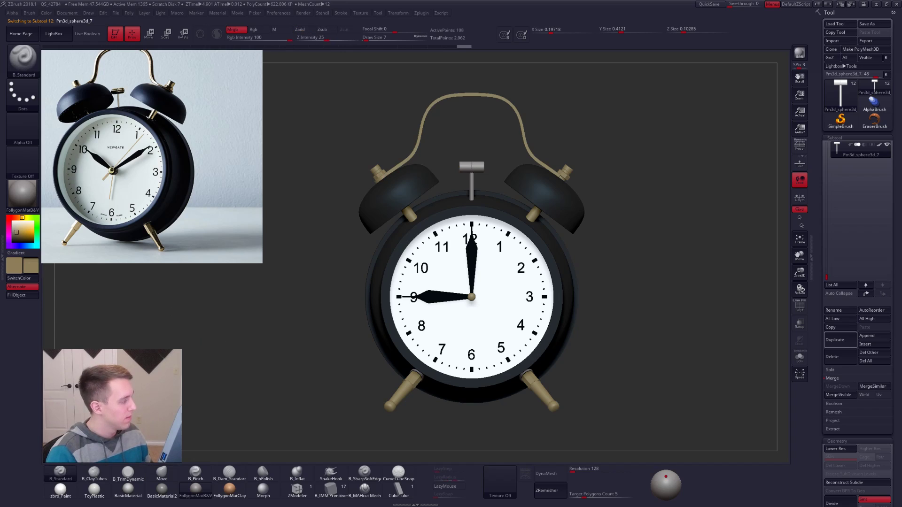
Fill the hammer with the sampled gold colour and zbro_Paint material, and reset the active colour to white
left_click(60, 490)
left_click(30, 296)
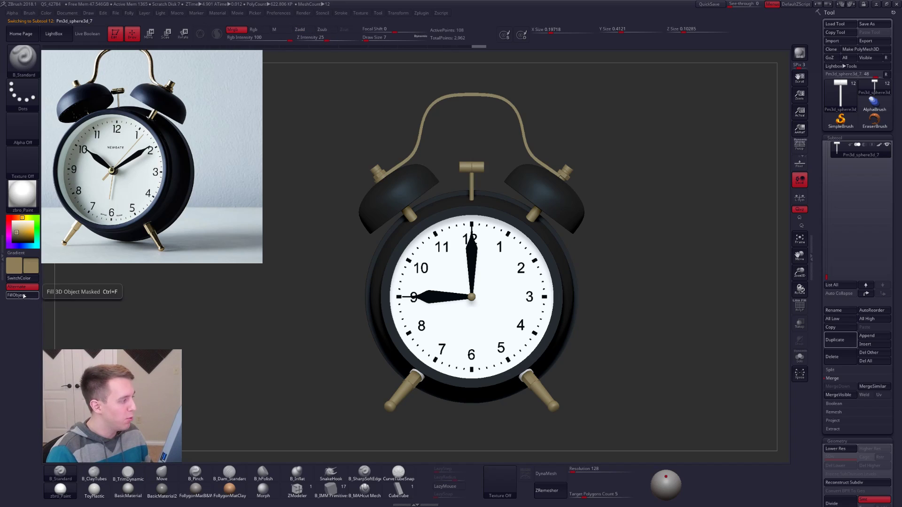
left_click(19, 246)
left_click_drag(24, 233, 15, 216)
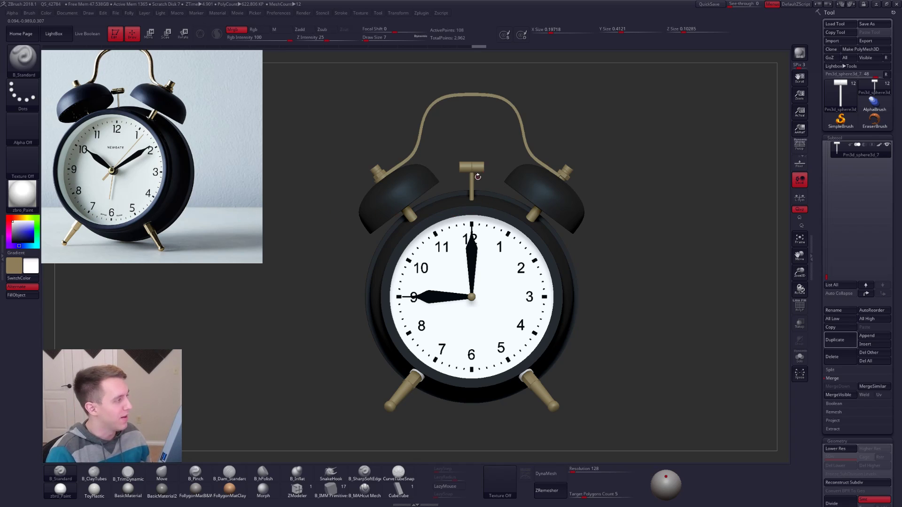
right_click_drag(472, 166, 479, 173, "ctrl")
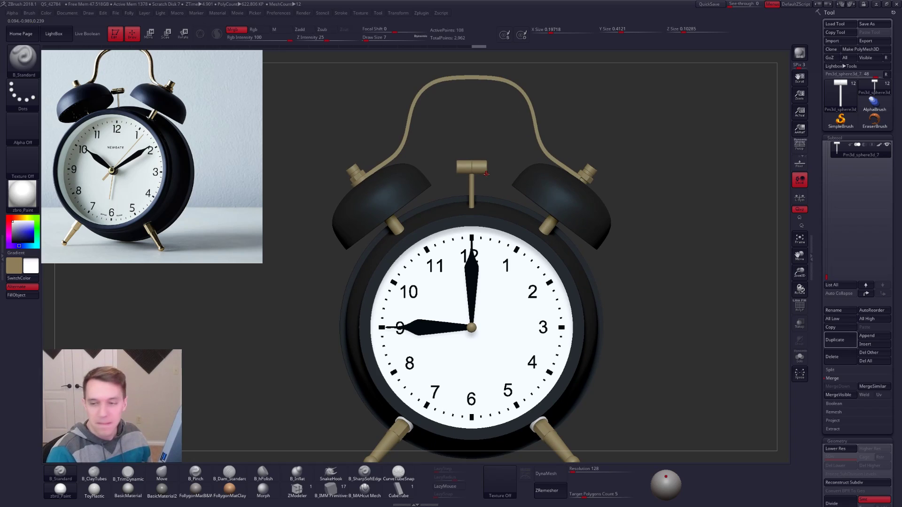
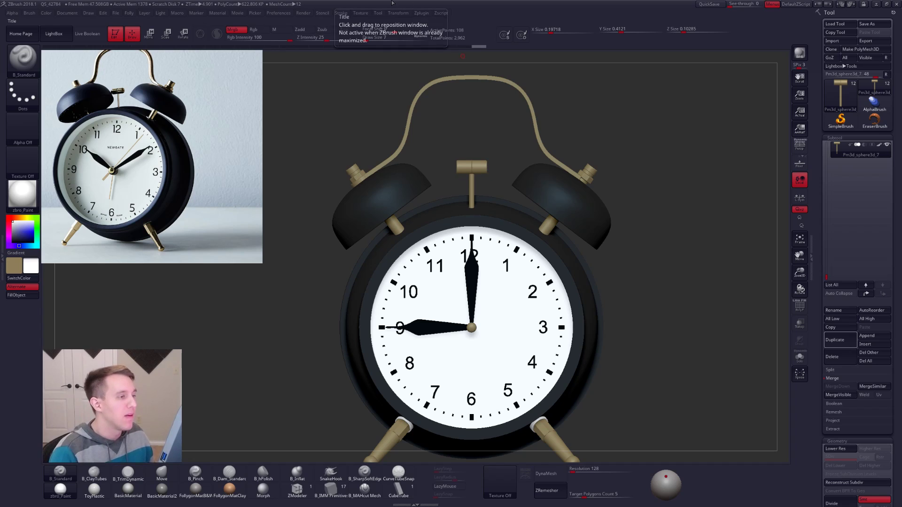
Select the clock case, inspect it in isolation, and turn off the paint display for all subtools
left_click_drag(487, 147, 530, 207, "alt")
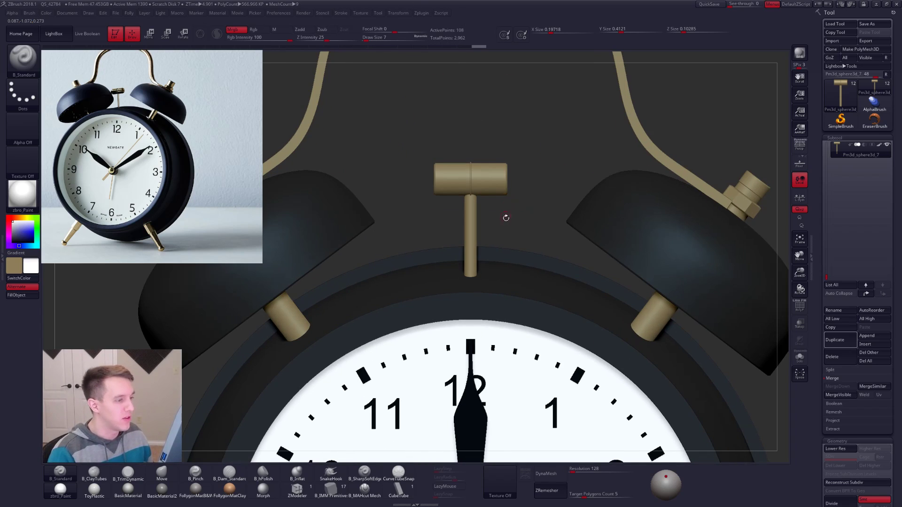
left_click(529, 269, "alt")
right_click_drag(535, 269, 486, 236, "ctrl")
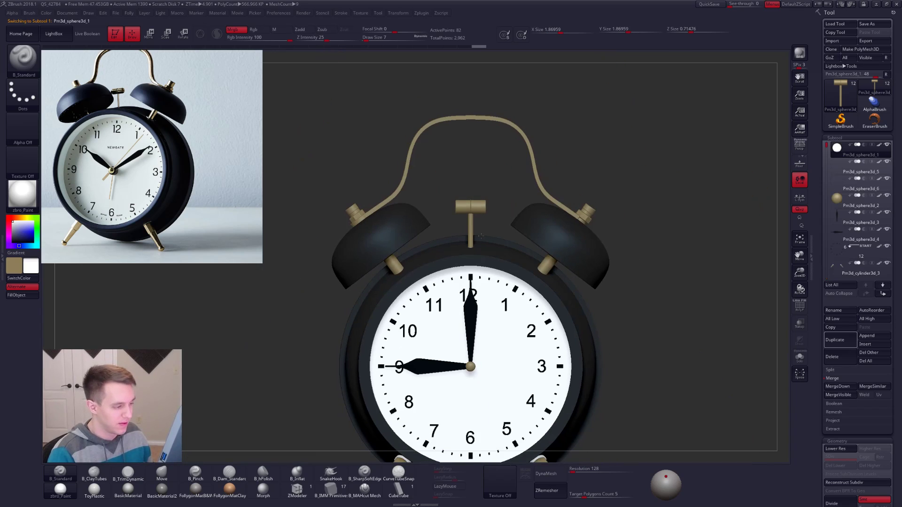
key("shift+f")
key("shift+f")
left_click(800, 357)
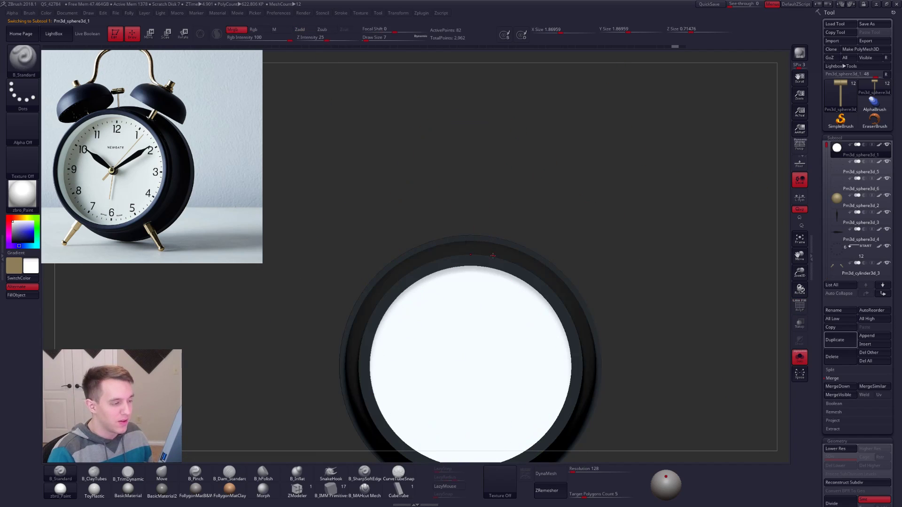
left_click_drag(474, 244, 505, 268)
right_click_drag(505, 268, 509, 266, "shift")
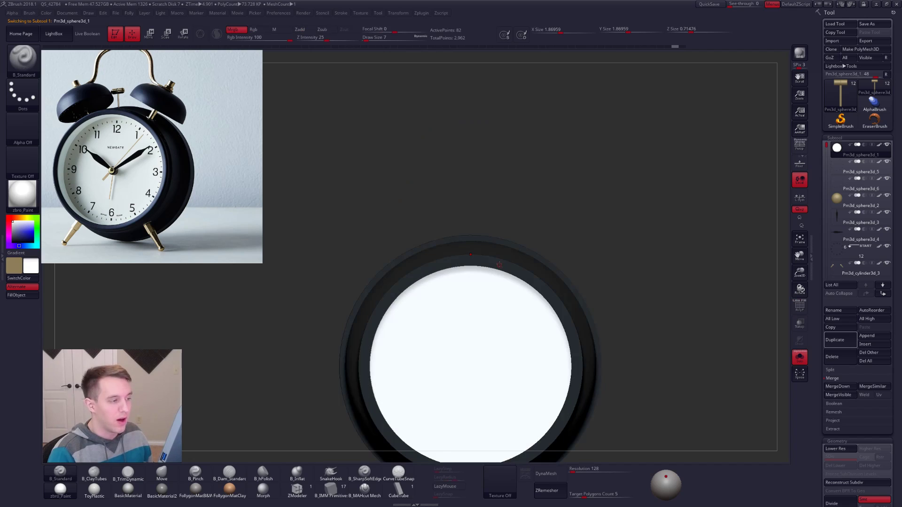
left_click(881, 146, "shift")
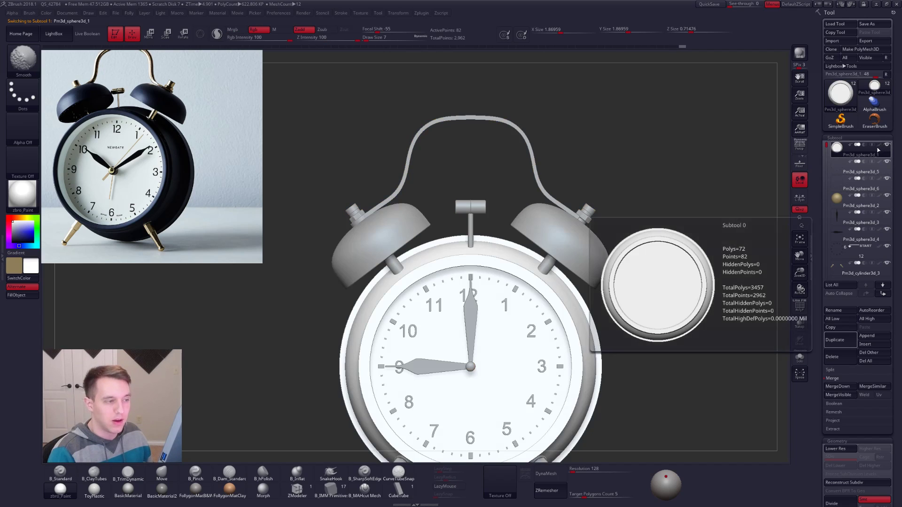
Switch the clock to the grey PolygonMat material preset and quick-save the project
left_click(196, 490)
mouse_move(520, 275)
right_mouse_down("alt")
mouse_move(515, 236)
mouse_move(495, 265)
mouse_move(487, 264)
mouse_move(568, 265)
mouse_move(529, 289)
right_mouse_up("alt")
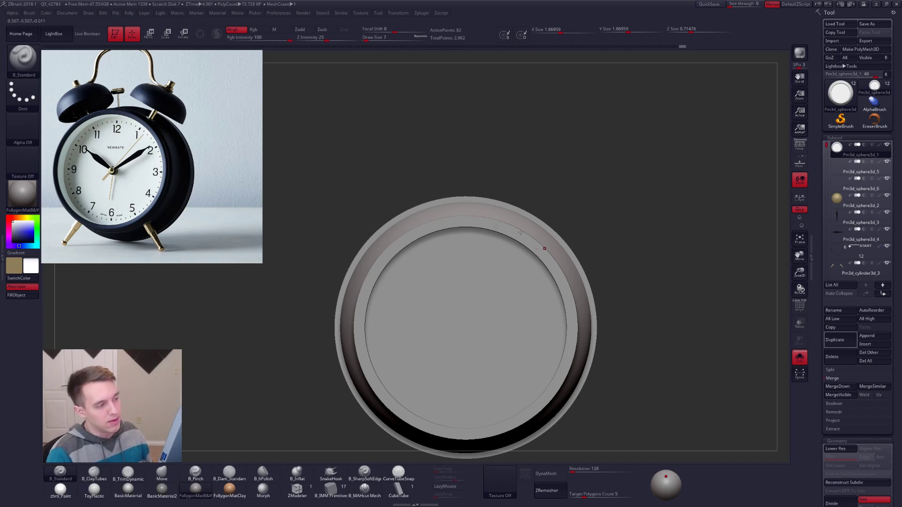
right_click_drag(497, 272, 503, 256, "alt")
left_click(704, 5)
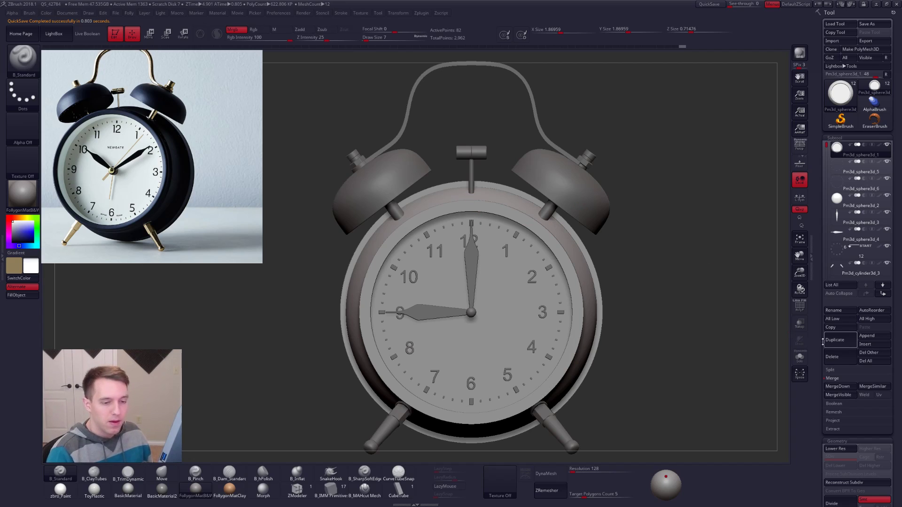
Duplicate the clock case, place the copy last in the subtool order and reinitialize it as a QCube with X, Y and Z Res of 1
left_click(840, 339)
left_click(883, 293, "shift")
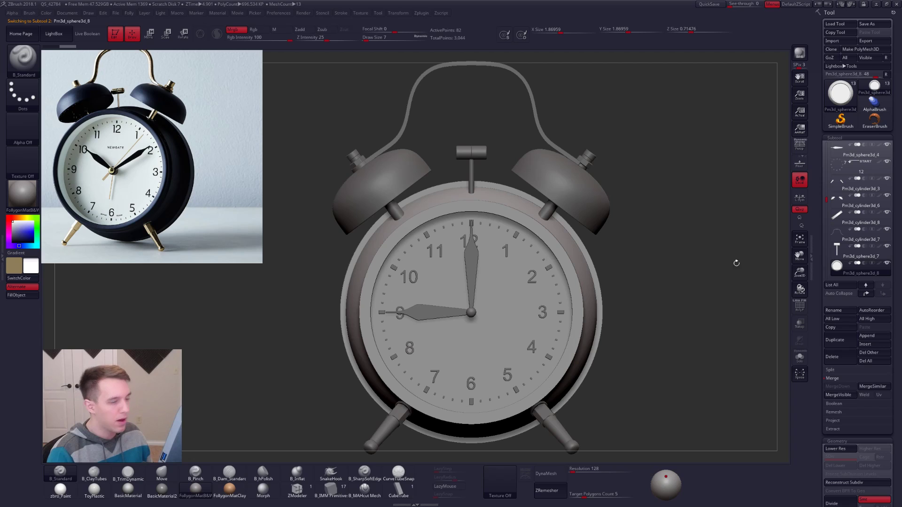
scroll(820, 297, "down", 10)
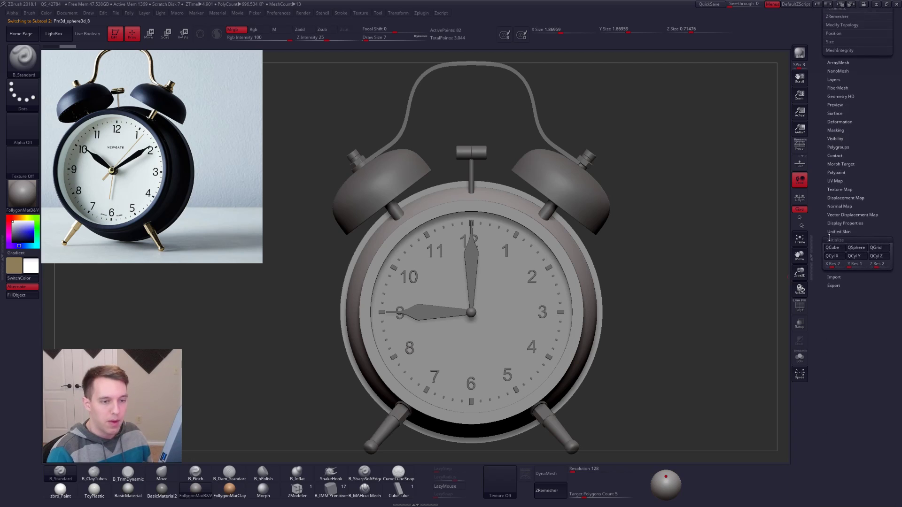
left_click_drag(833, 265, 869, 266)
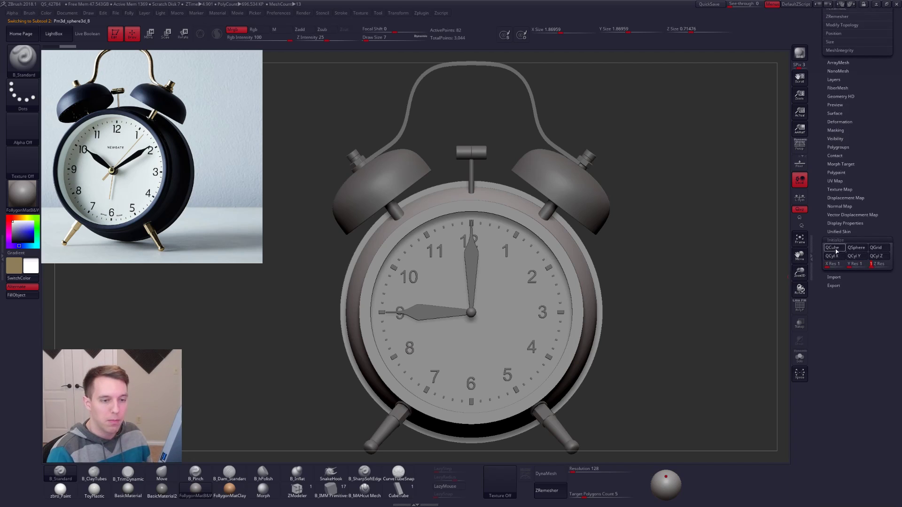
left_click(837, 249)
scroll(848, 202, "up", 10)
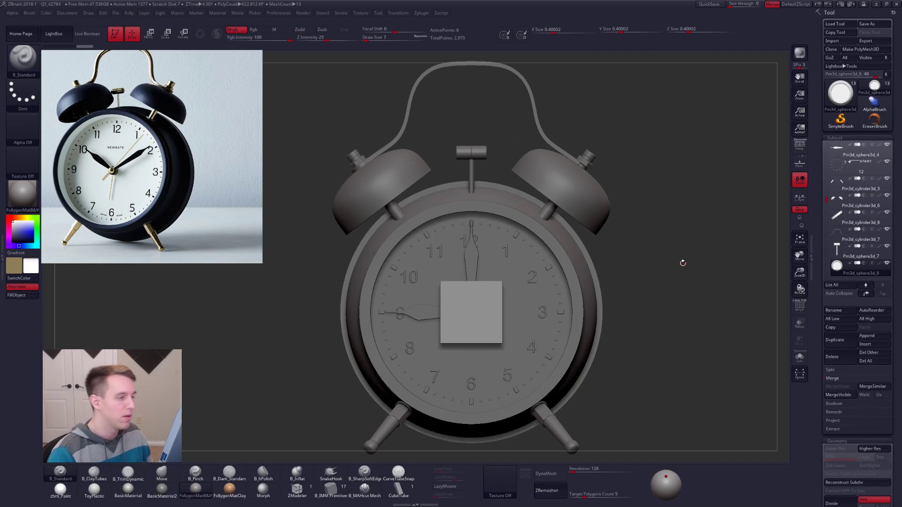
Move the new cube straight up from the clock's centre to the top of the case
key("w")
left_click_drag(480, 305, 479, 372, "shift")
left_click_drag(479, 339, 480, 209, "shift")
right_click_drag(479, 181, 498, 282, "shift")
right_click_drag(575, 177, 577, 252, "alt")
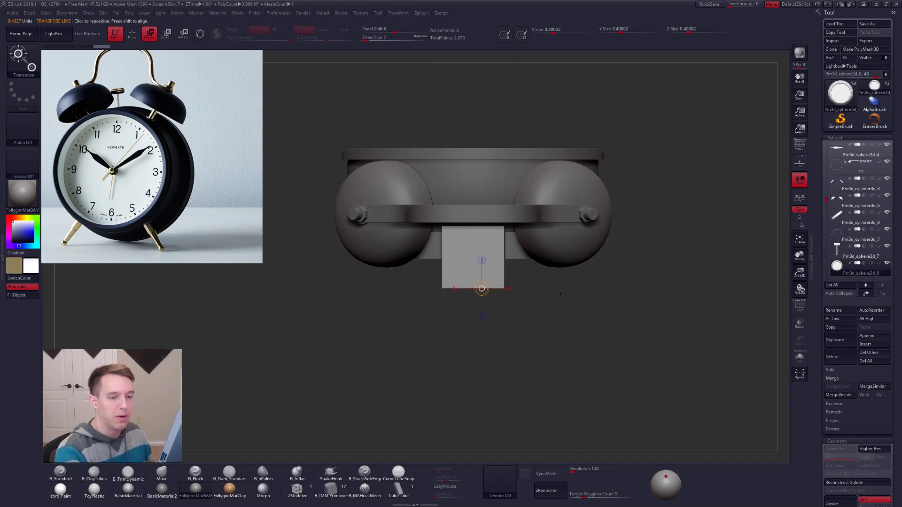
Hide the clock's handle, reselect the cube and turn on transparency
key("q")
left_click(559, 214, "alt")
left_click(887, 145)
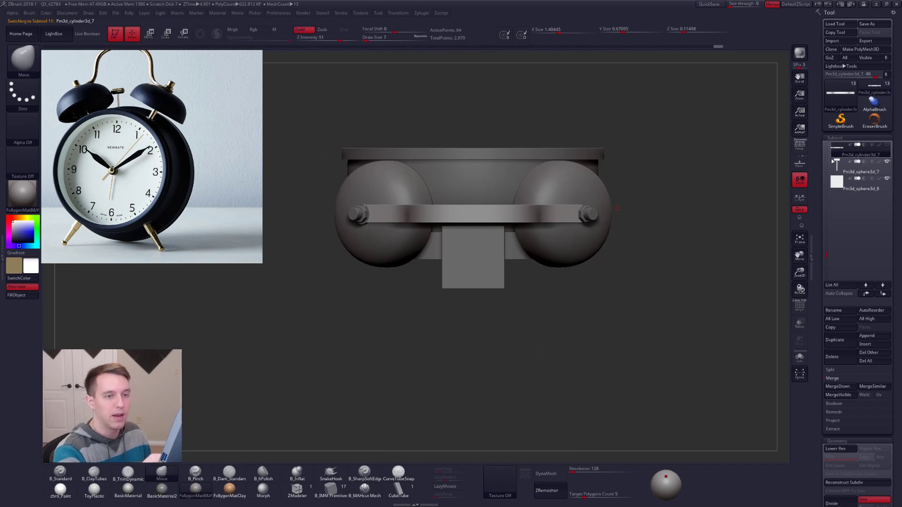
left_click(842, 183)
left_click(800, 323)
Centre the cube on the hammer front to back and flatten it to a block about 0.40 × 0.10 × 0.08 at its base
key("w")
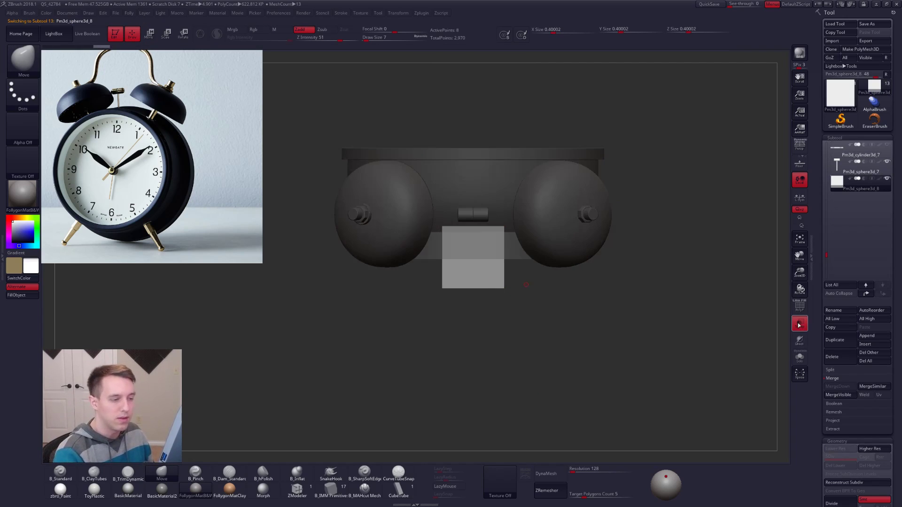
left_click_drag(485, 269, 484, 356)
left_click_drag(484, 305, 487, 260)
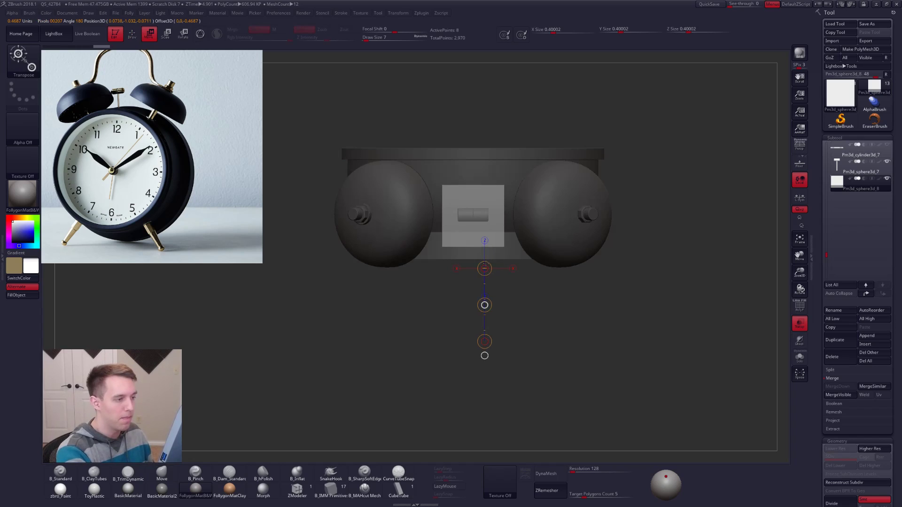
mouse_move(483, 215)
left_mouse_down("shift")
mouse_move(483, 318)
mouse_move(483, 237)
left_mouse_up("shift")
right_click_drag(483, 237, 489, 215)
left_click_drag(494, 195, 494, 264, "shift")
key("q")
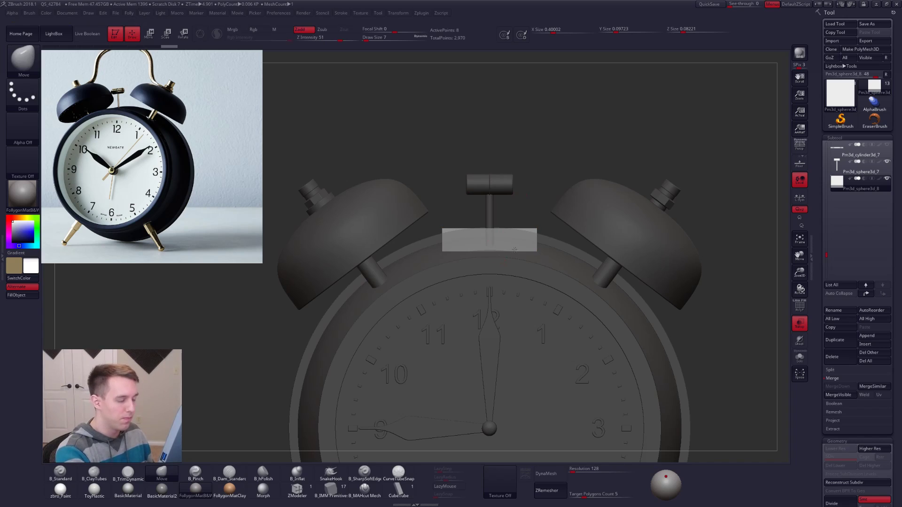
Turn off transparency and check the block's alignment with the hammer from above and from the front
right_click_drag(514, 235, 515, 255, "ctrl")
right_click_drag(542, 283, 531, 322, "alt")
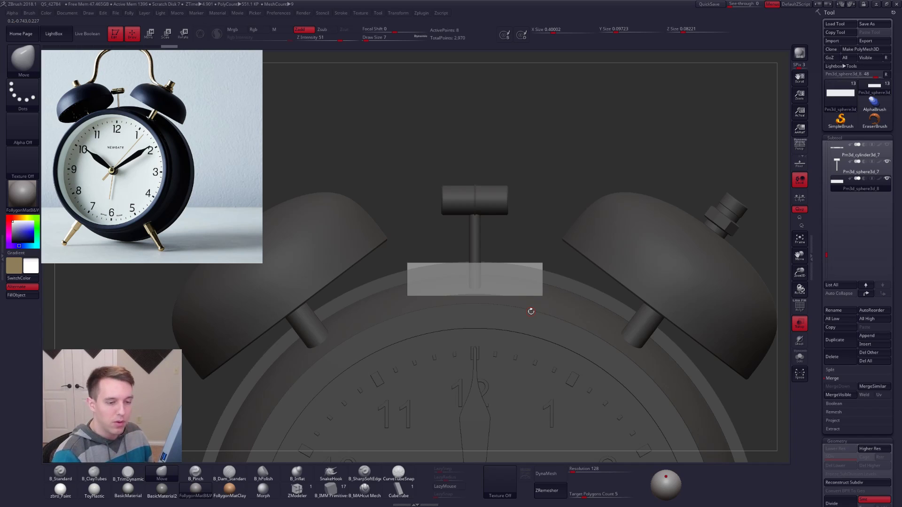
left_click(800, 323)
key("f")
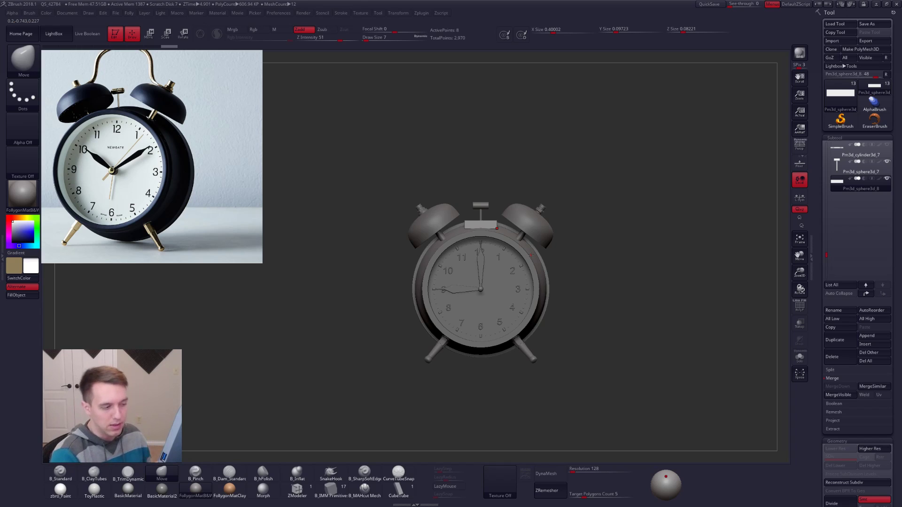
right_click_drag(480, 227, 510, 305, "ctrl")
key("w")
mouse_move(541, 285)
left_mouse_down()
mouse_move(541, 340)
mouse_move(540, 311)
left_mouse_up()
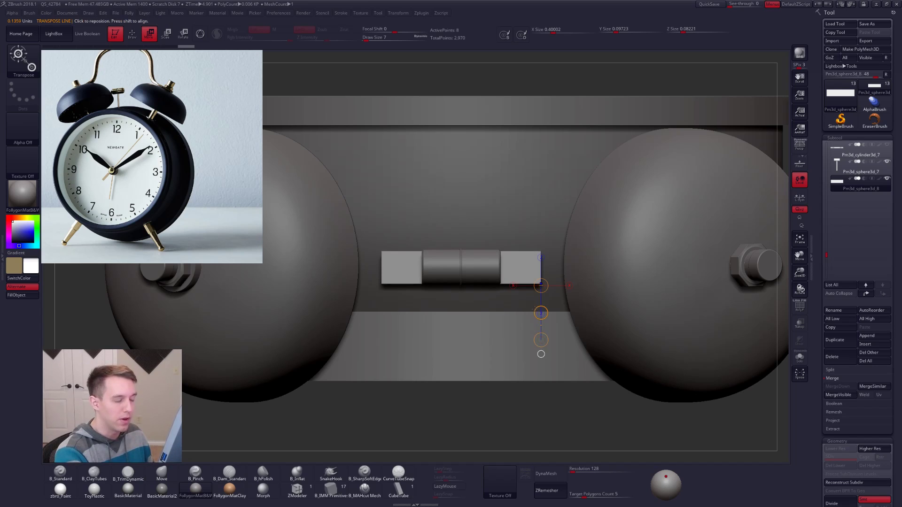
key("q")
right_click_drag(509, 264, 528, 224)
Mirror and weld the block about its centre, and isolate it with the polyframe shown
key("b")
key("m")
key("v")
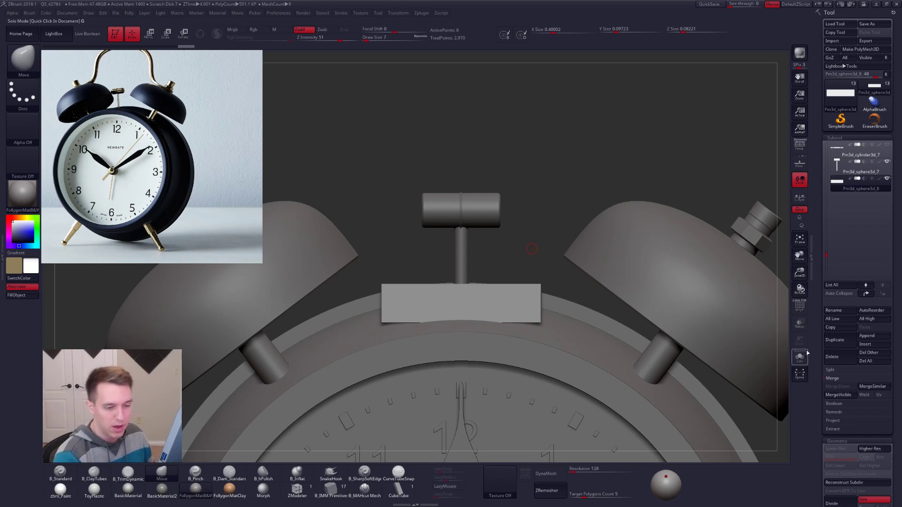
key("ctrl+shift+f")
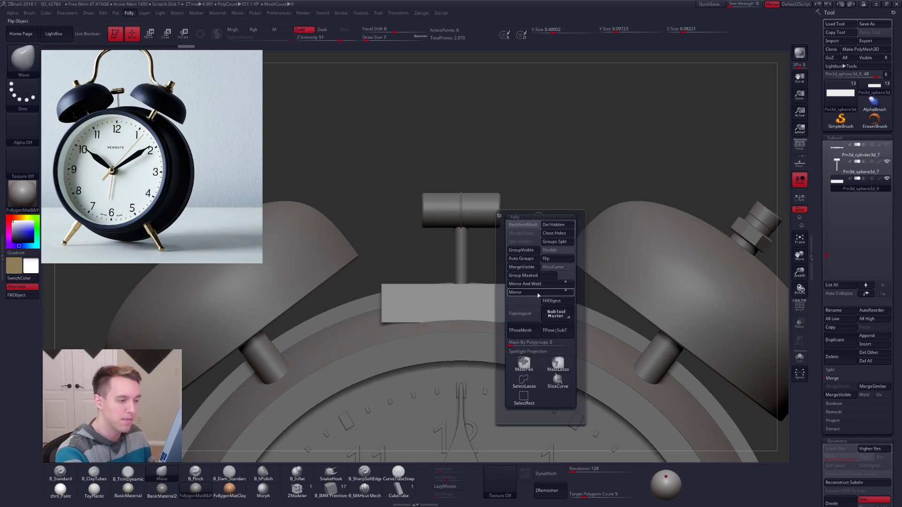
key("shift+s")
key("shift+f")
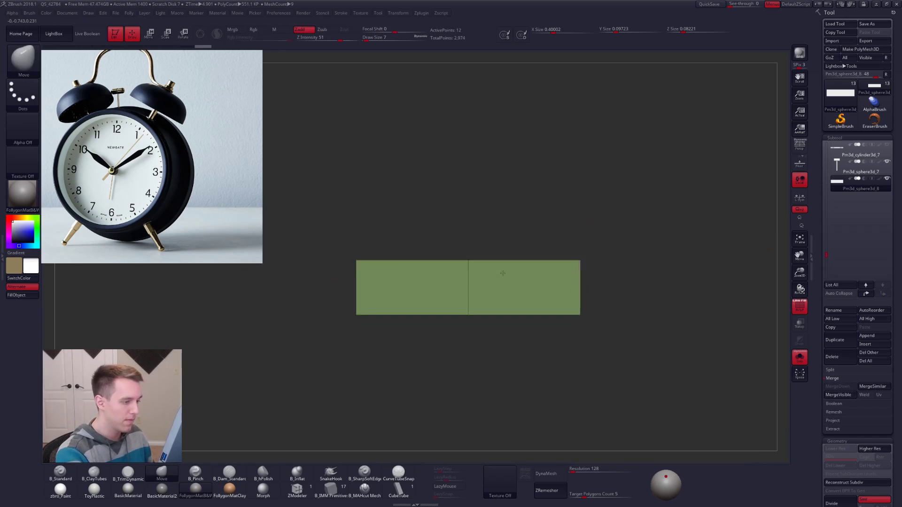
Split the block into four equal segments with ZModeler's Insert PolyLoops action on the Polyloop target
left_click(296, 489)
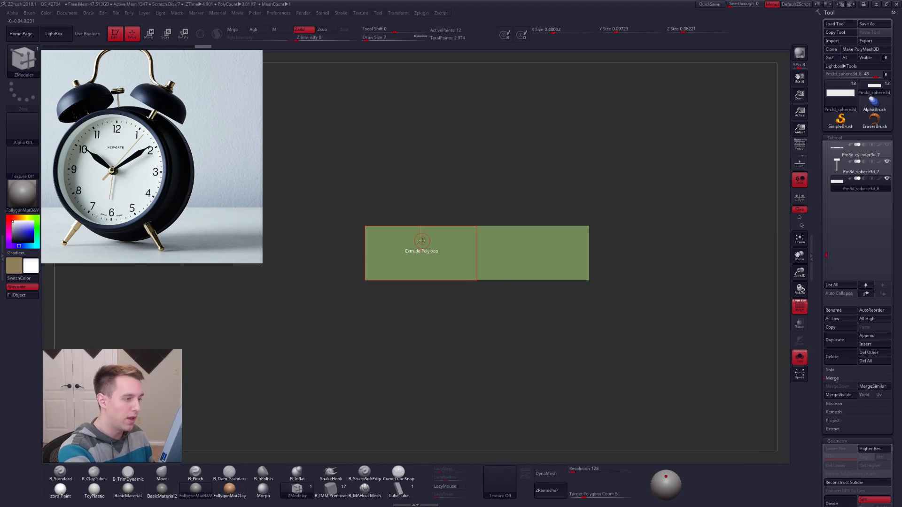
key("space")
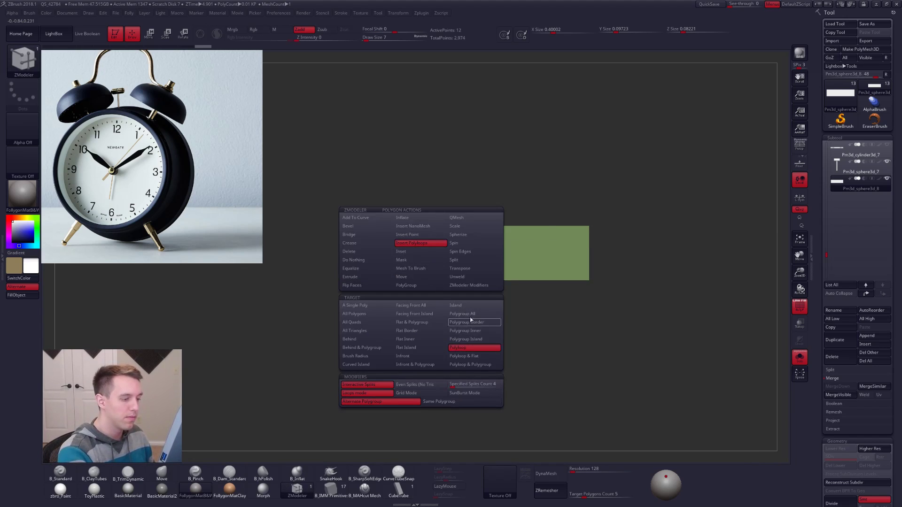
left_click(423, 242)
left_click(538, 241)
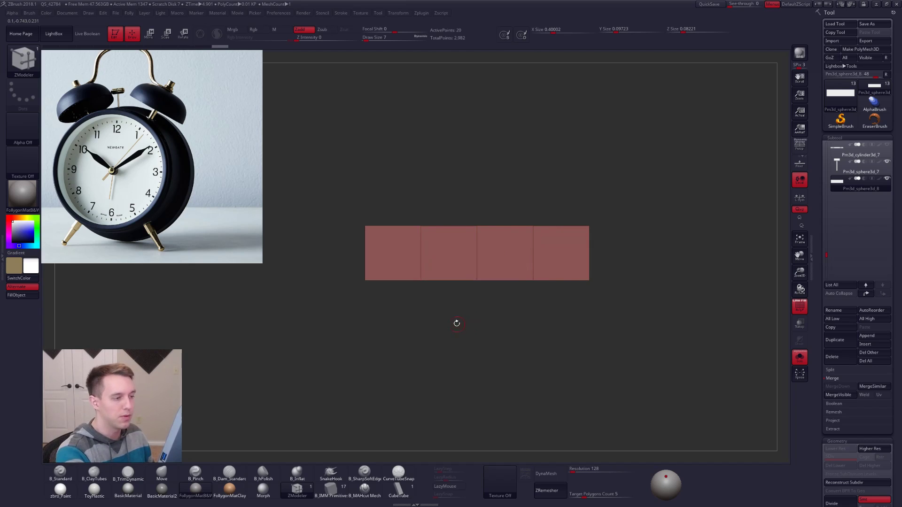
Preview the block with dynamic subdivision and crease its edges using ZModeler's Crease action on EdgeLoop Complete
key("shift+f")
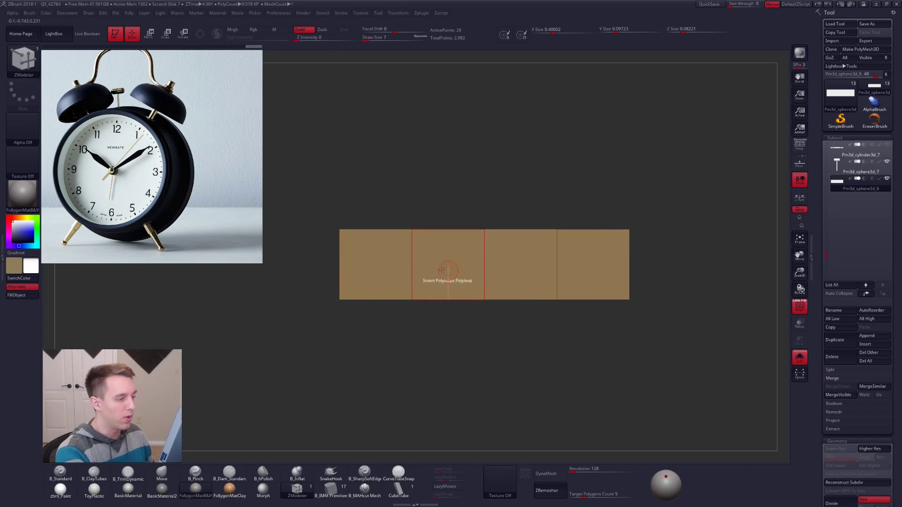
key("space")
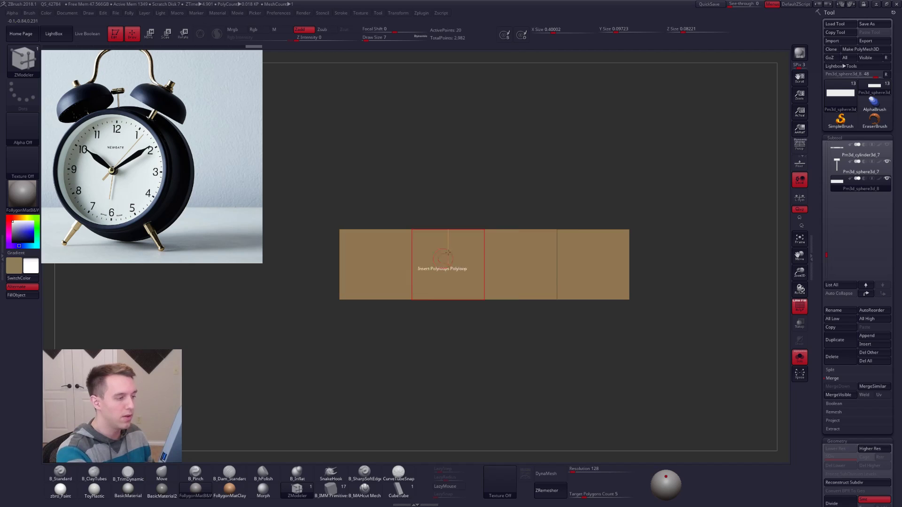
left_click_drag(439, 310, 443, 263)
key("d")
key("shift+d")
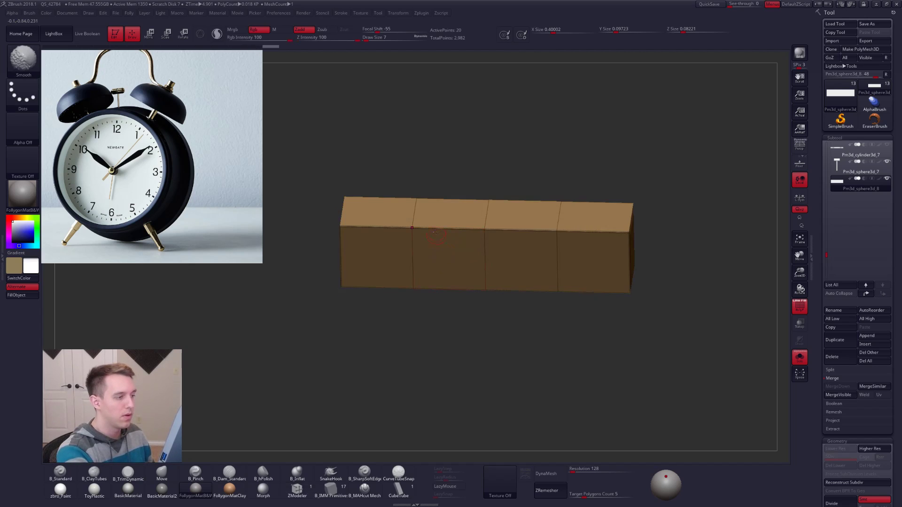
key("d")
key("shift+d")
left_click_drag(384, 241, 424, 311)
key("d")
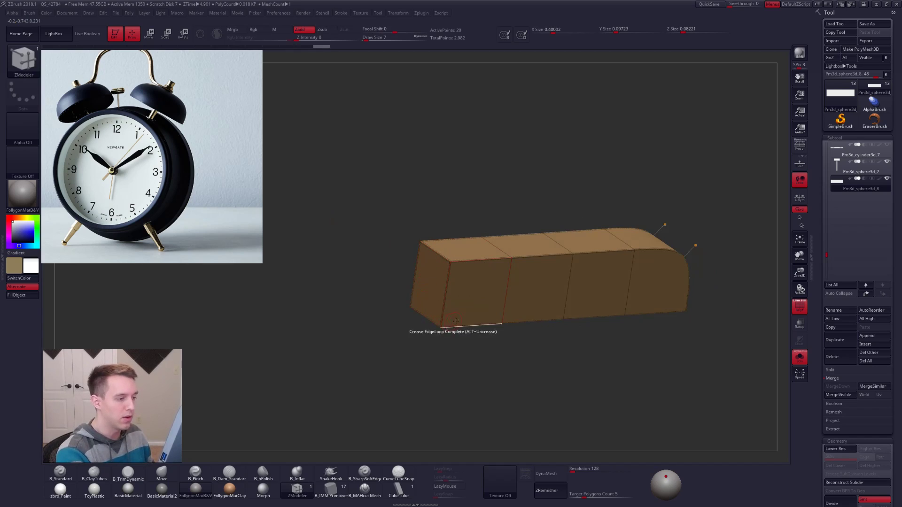
Adjust the creases to round one end of the block in plan, and mirror and weld it so both ends match
key("space")
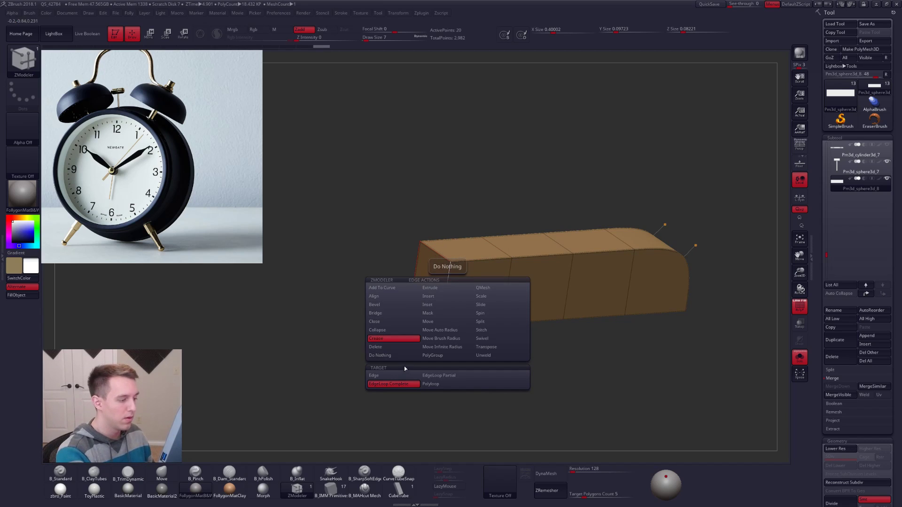
left_click(428, 297)
left_click_drag(436, 324, 470, 310)
key("space")
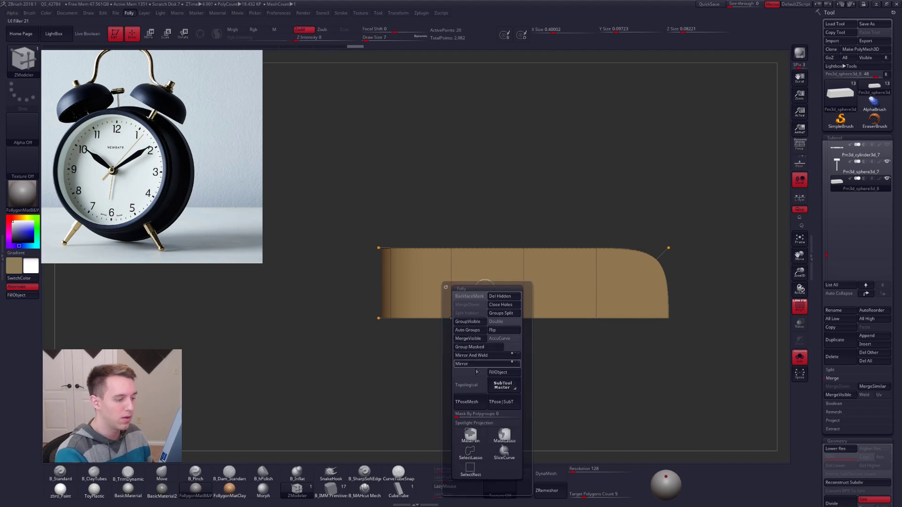
mouse_move(569, 318)
left_mouse_down()
mouse_move(564, 391)
mouse_move(540, 354)
left_mouse_up()
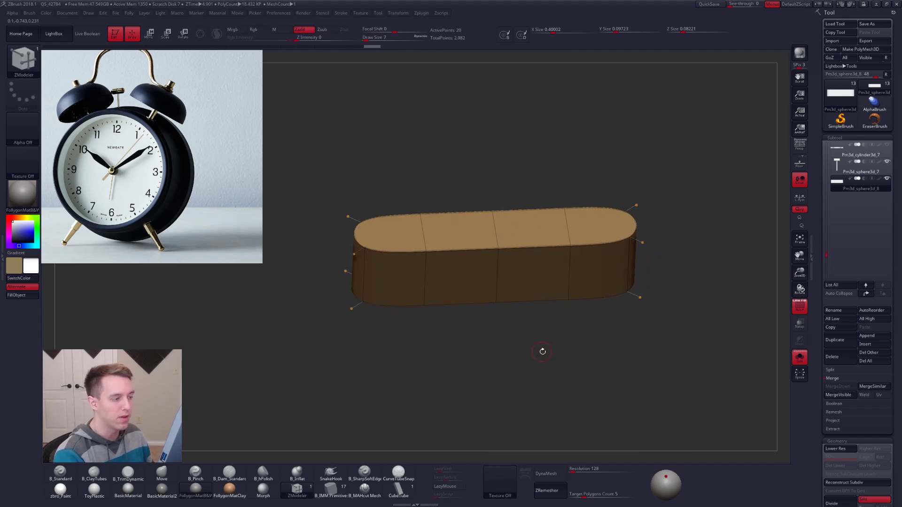
key("shift")
key("shift+f")
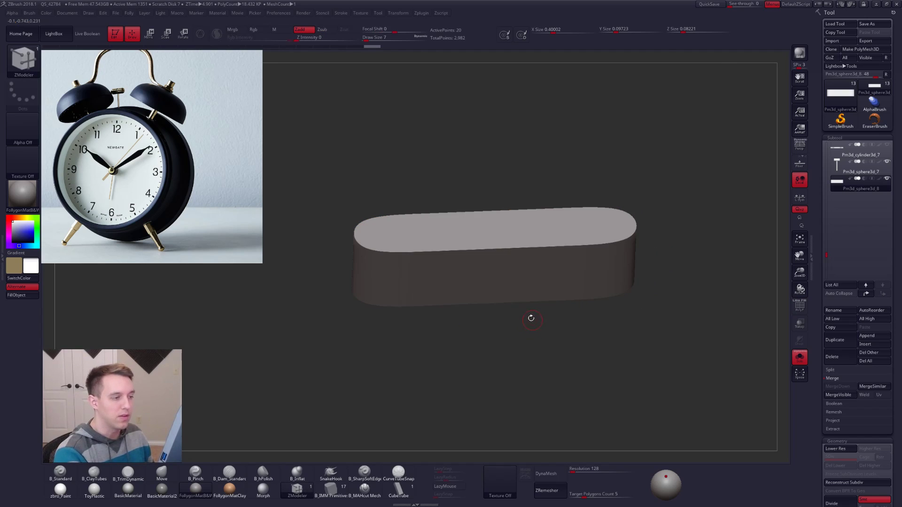
Show the whole clock again and place the rounded block directly below the clock case in the subtool order
key("alt+s")
right_click_drag(537, 320, 537, 324, "shift")
mouse_move(619, 295)
right_mouse_down("ctrl")
mouse_move(593, 323)
mouse_move(550, 327)
mouse_move(531, 315)
right_mouse_up("ctrl")
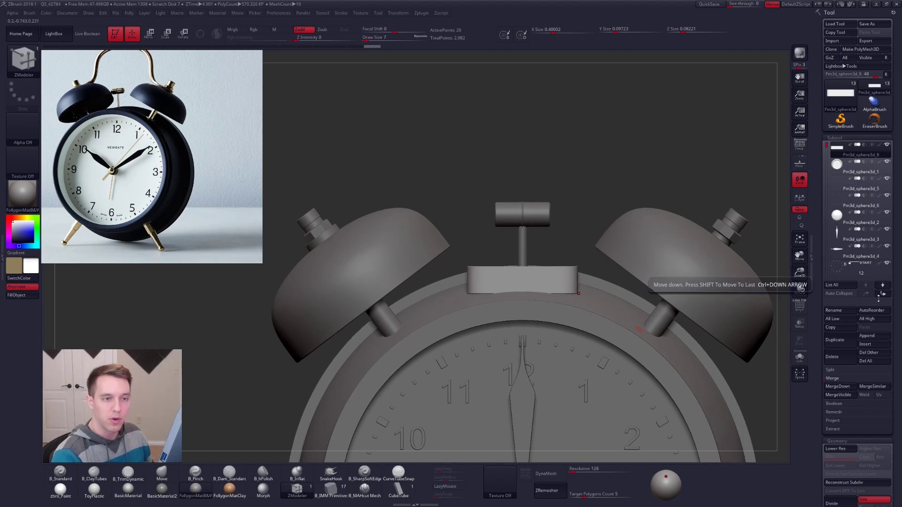
left_click(883, 293)
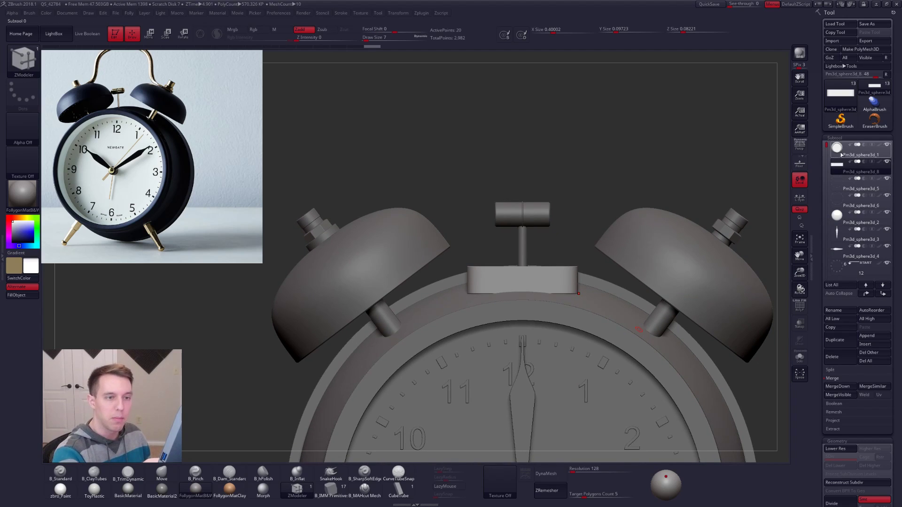
Set the rounded block to Subtract and enable Live Boolean to cut a slot into the top of the clock case
left_click(638, 318, "alt")
key("shift+f")
key("shift+f")
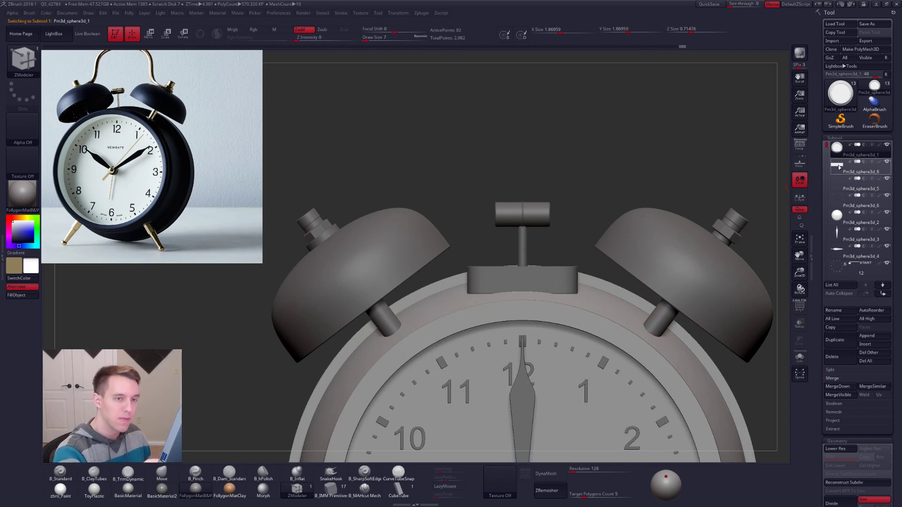
left_click(853, 167)
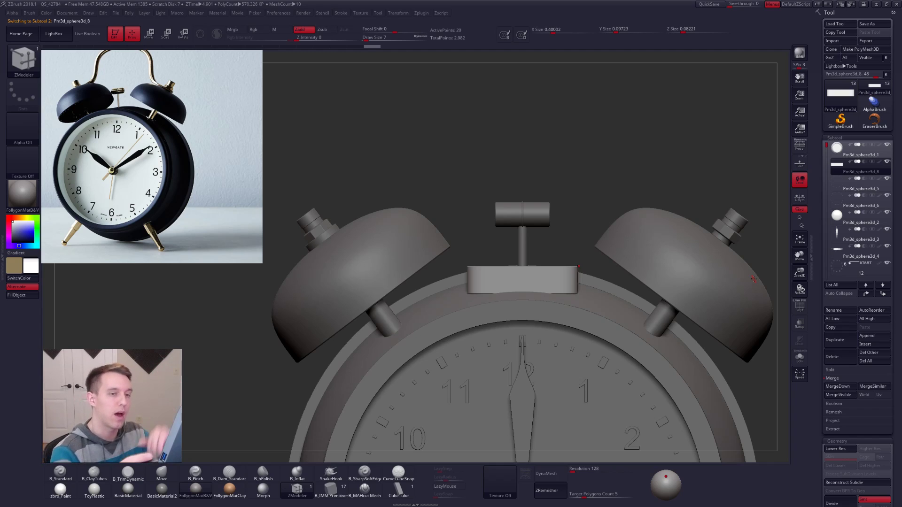
mouse_move(839, 173)
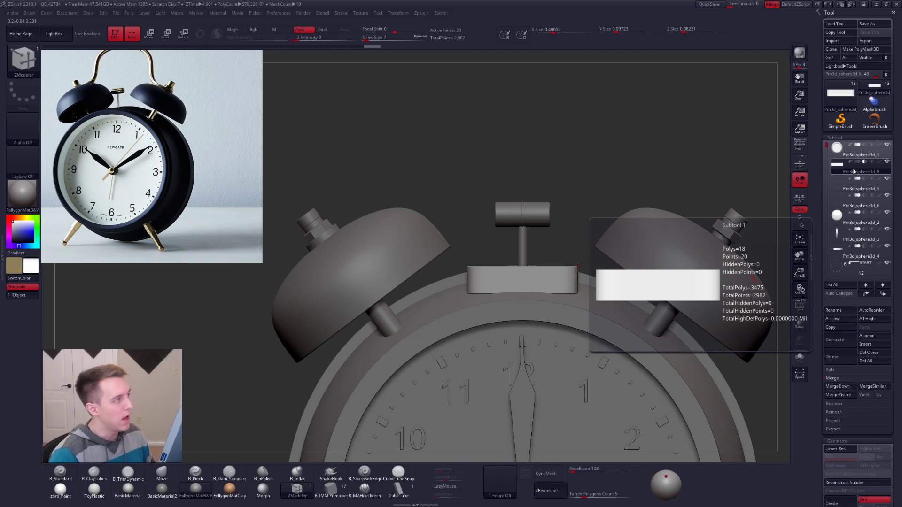
left_click(88, 34)
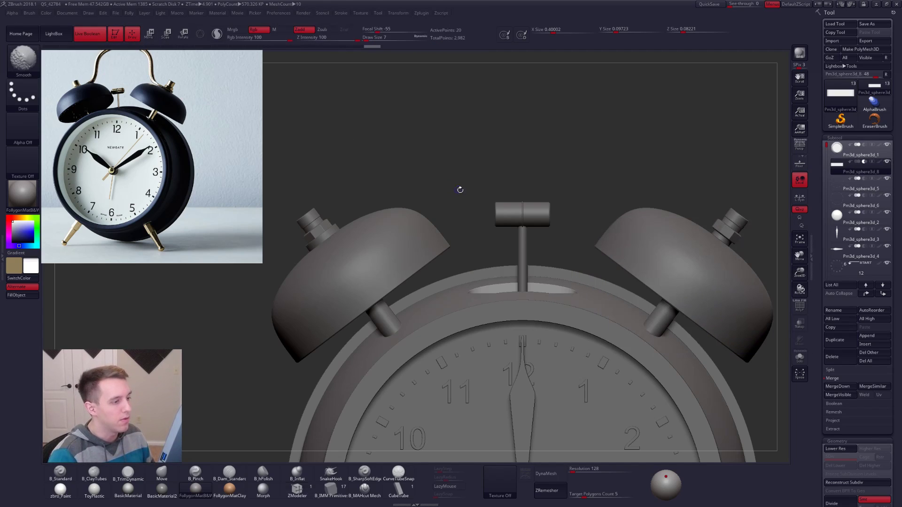
Turn off Live Boolean and display the rounded block with PolyFrame and transparency against the clock case
mouse_move(493, 246)
left_mouse_down()
mouse_move(513, 281)
mouse_move(500, 257)
mouse_move(531, 263)
mouse_move(544, 237)
mouse_move(544, 271)
left_mouse_up()
key("w")
key("alt+s")
key("alt+s")
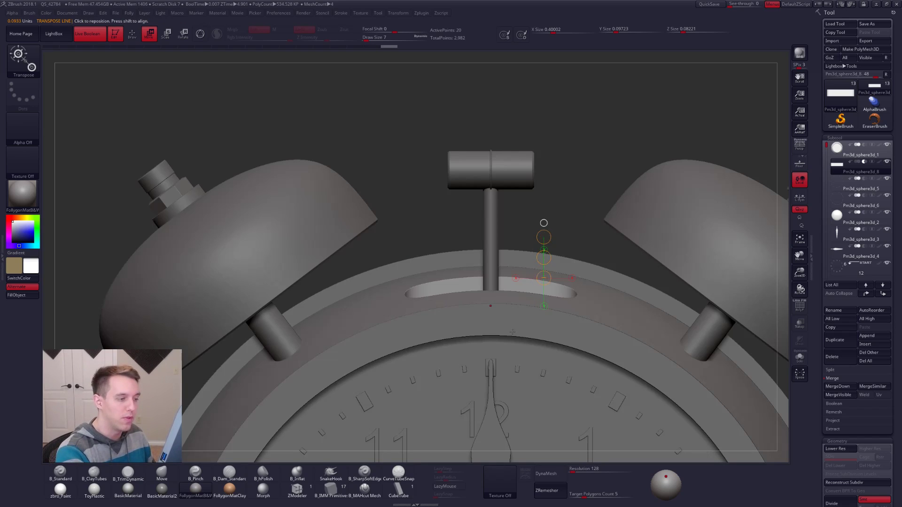
right_click_drag(496, 277, 523, 294)
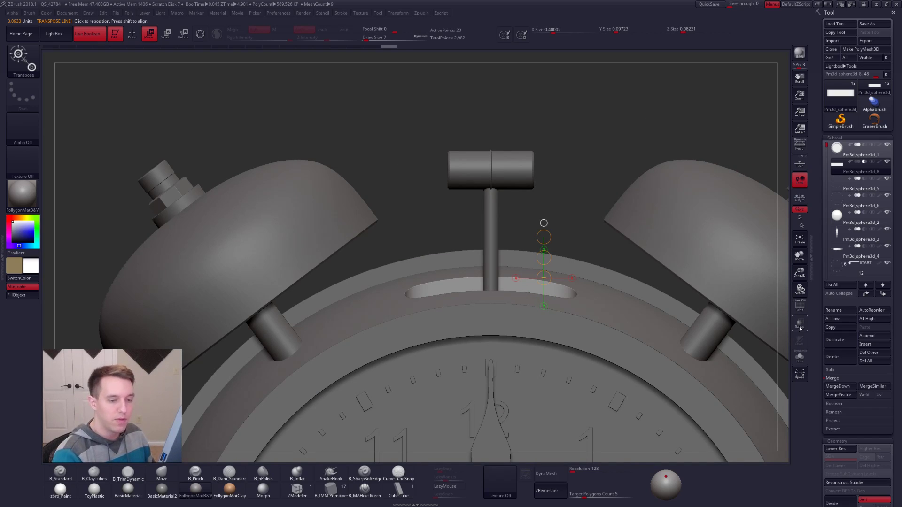
key("shift+f")
key("q")
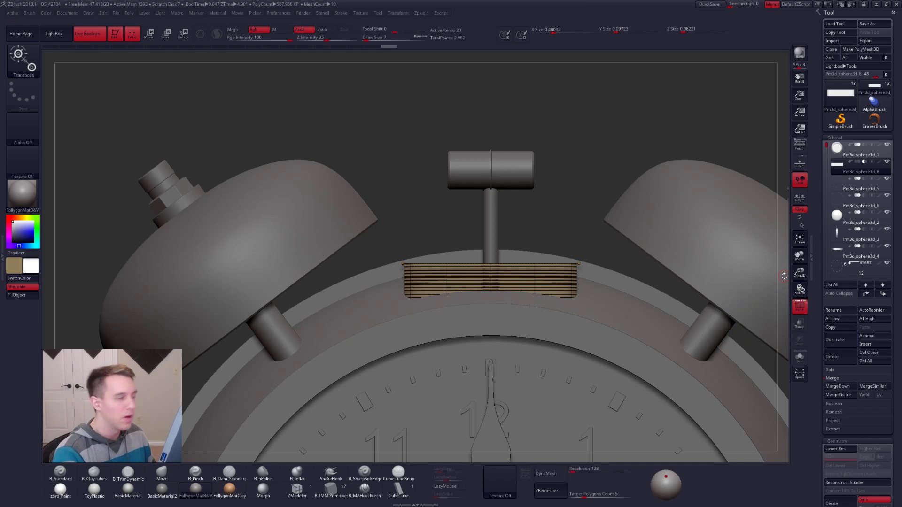
left_click(100, 38)
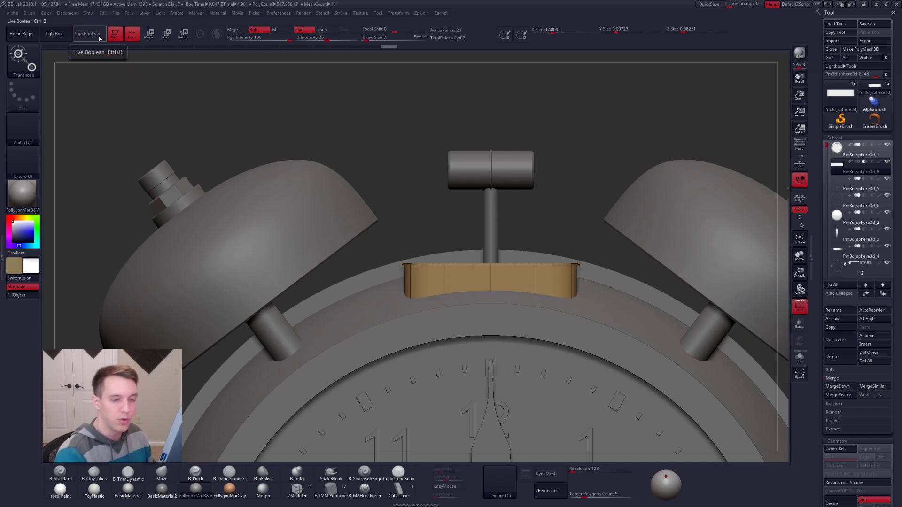
left_click(799, 323)
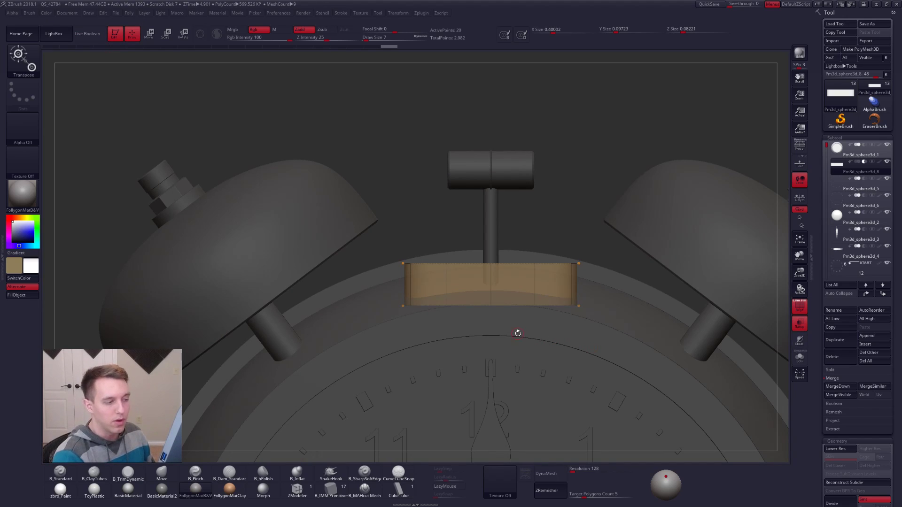
Isolate the block at its lowest subdivision, mask all but its centre loop, and raise that loop towards the case's crown
key("alt+s")
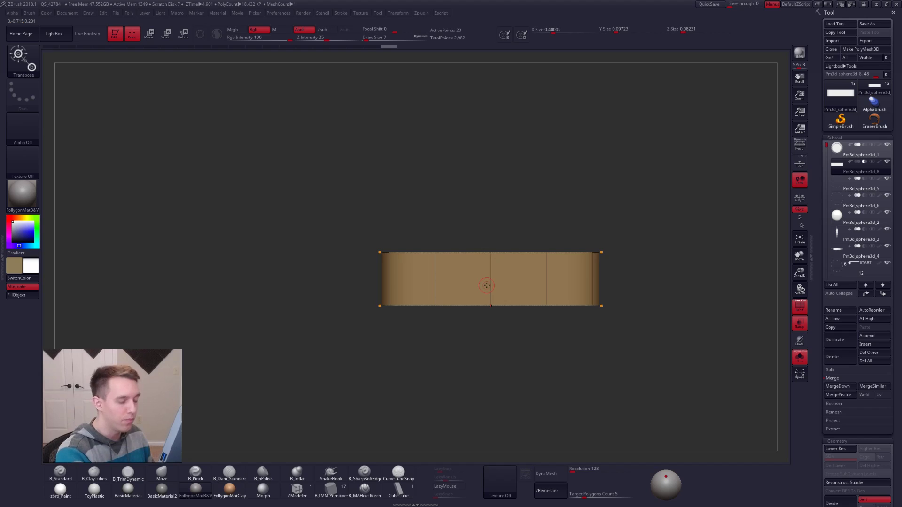
key("shift+d")
key("w")
key("q")
mouse_move(484, 239)
left_mouse_down("ctrl")
mouse_move(489, 342)
mouse_move(484, 242)
left_mouse_up("ctrl")
left_click(503, 221, "ctrl")
key("w")
left_click_drag(490, 306, 490, 370)
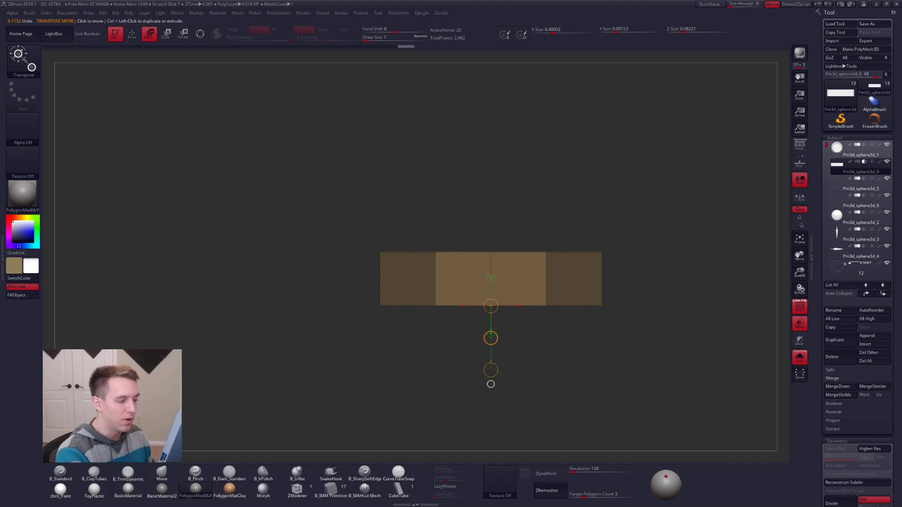
key("alt+s")
left_click_drag(491, 338, 491, 319)
Free the loops on both sides of the block's centre and raise them so the block follows the case's arc
key("q")
mouse_move(545, 241)
left_mouse_down("ctrl")
mouse_move(557, 212)
mouse_move(537, 231)
left_mouse_up("ctrl")
key("w")
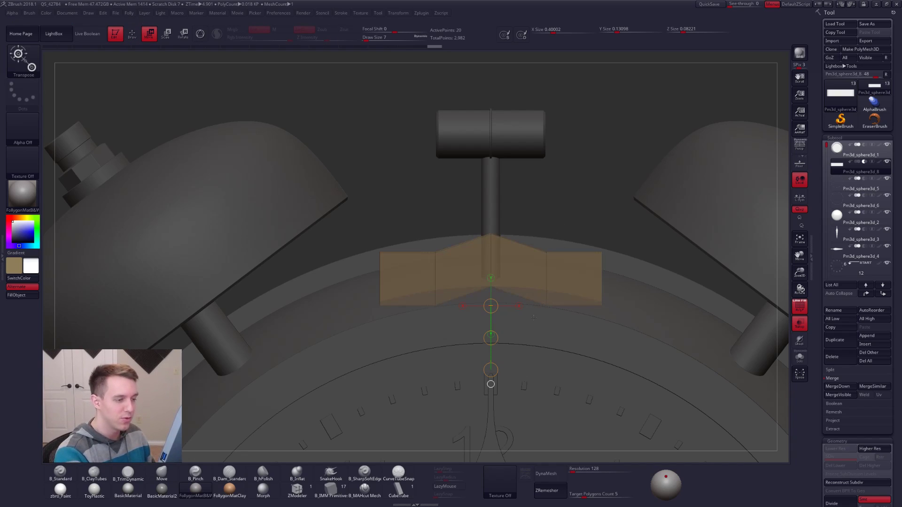
left_click_drag(491, 337, 490, 325)
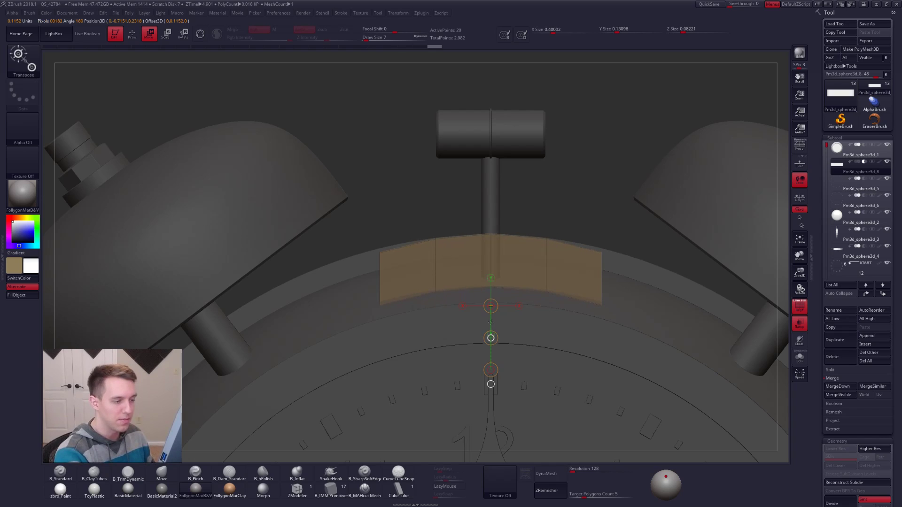
Mask the middle of the block and rotate both ends outward to line up with the case's radius
key("shift+d")
key("q")
left_click_drag(626, 219, 656, 250, "ctrl")
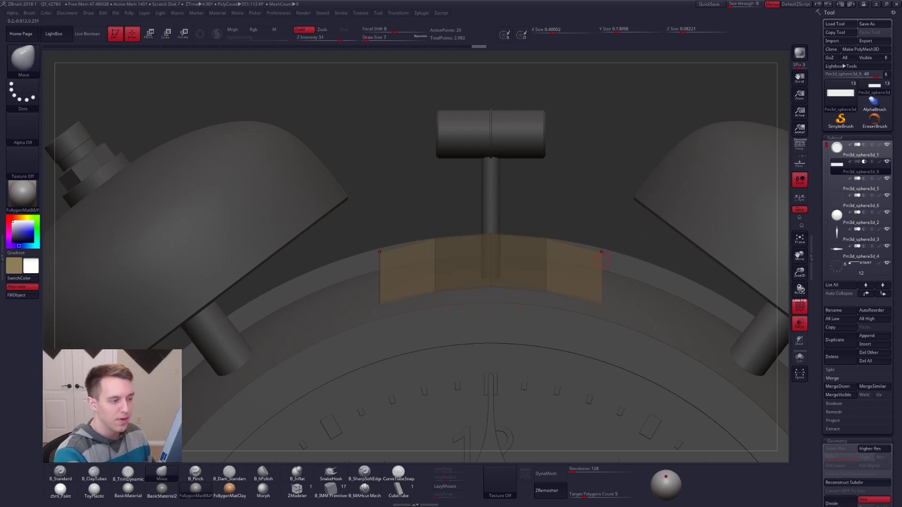
key("r")
mouse_move(602, 306)
left_mouse_down()
mouse_move(648, 226)
mouse_move(645, 271)
left_mouse_up()
key("shift+d")
key("q")
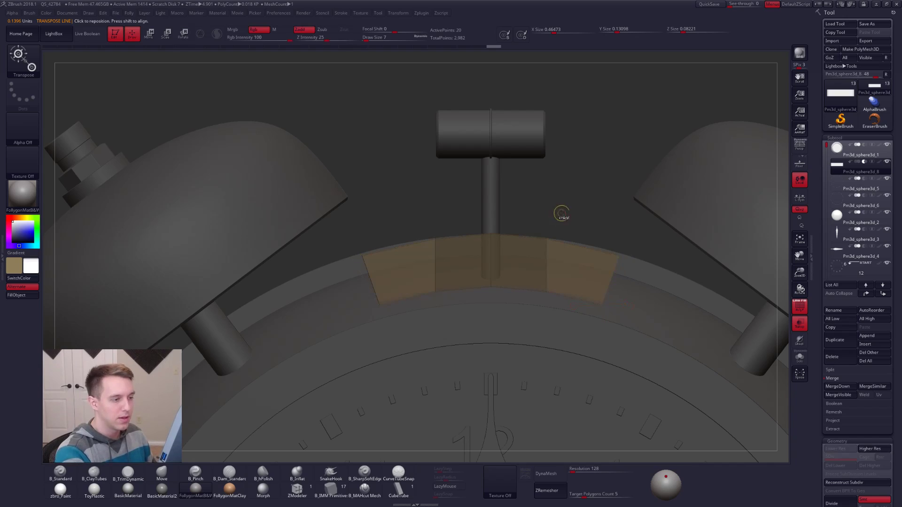
Rotate the block's intermediate loops to match the splayed ends, clear the mask, and restore the dynamic subdivision preview
left_click_drag(545, 216, 582, 221, "ctrl")
key("r")
left_click_drag(554, 284, 583, 189)
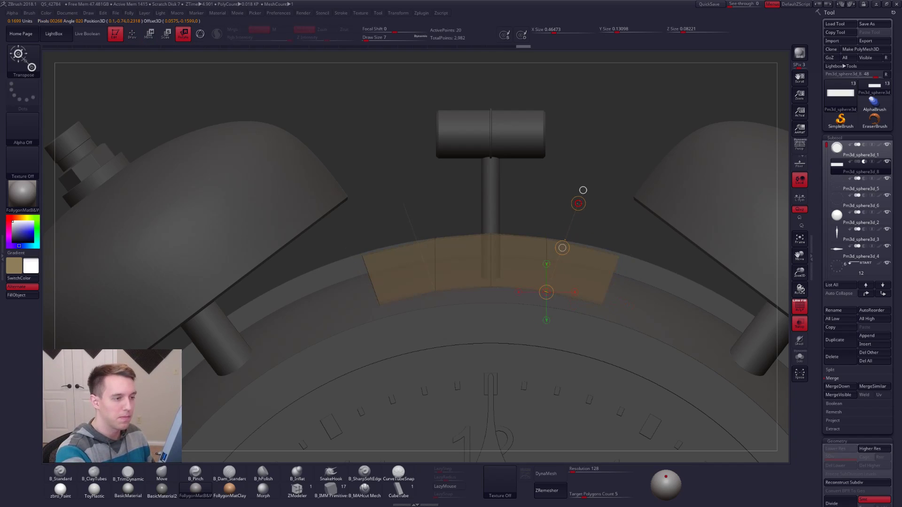
left_click(606, 214, "ctrl")
key("b")
key("m")
key("v")
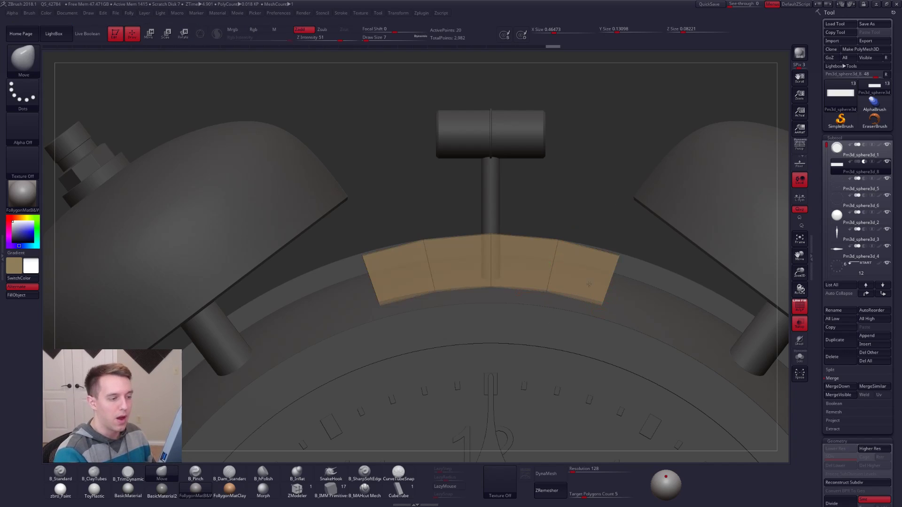
right_click_drag(591, 285, 564, 284, "ctrl")
key("d")
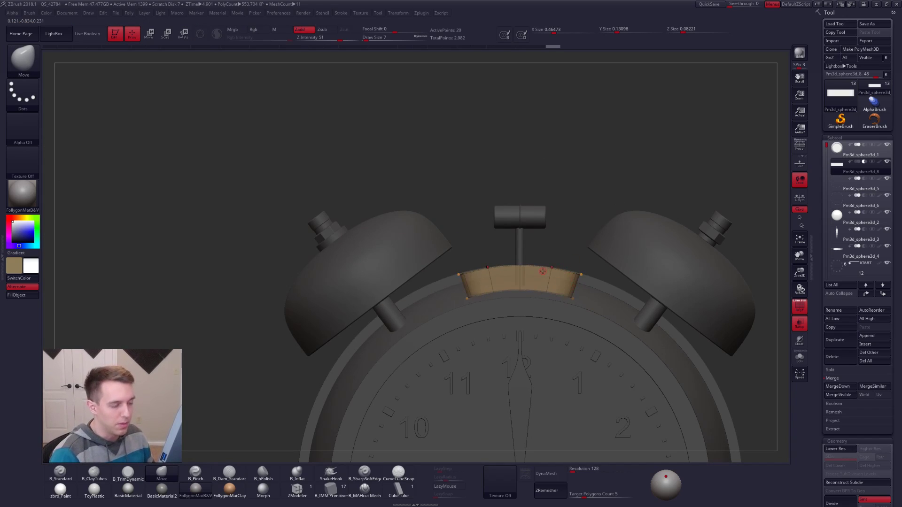
Hide the bells and the small angled cylinder beside the hammer, and reselect the curved slot block
left_click(659, 262, "alt")
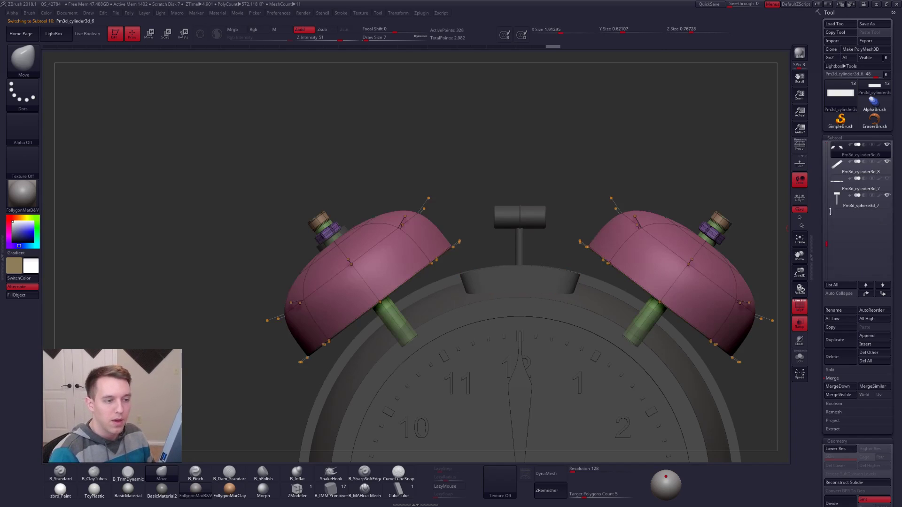
left_click(835, 188)
left_click(531, 275, "alt")
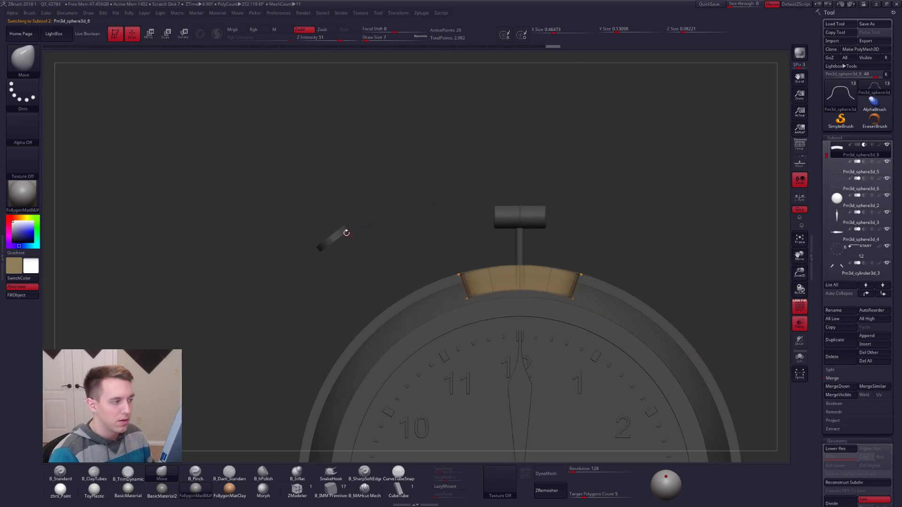
left_click(350, 234, "alt")
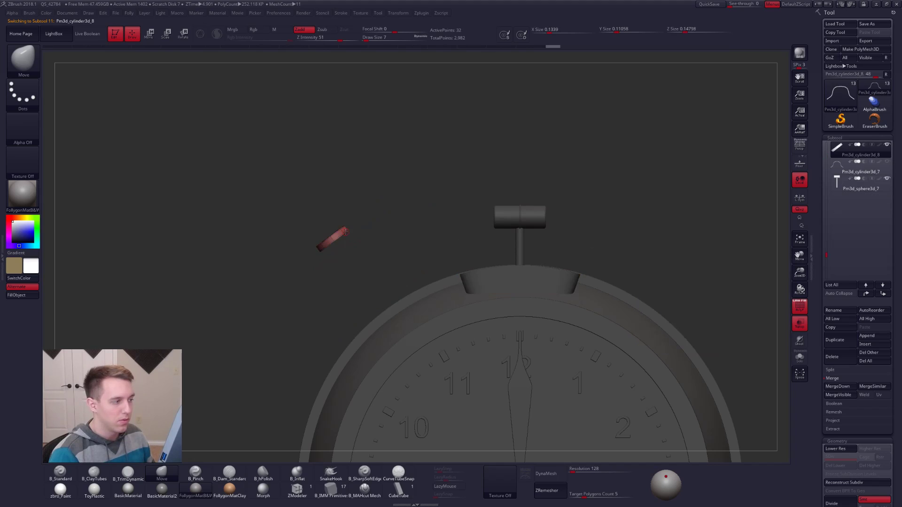
left_click(835, 183)
left_click(491, 280, "alt")
Mask the front of the slot block and raise its rear side in profile to follow the case's slope, then clear the mask
right_click_drag(491, 280, 552, 331, "shift")
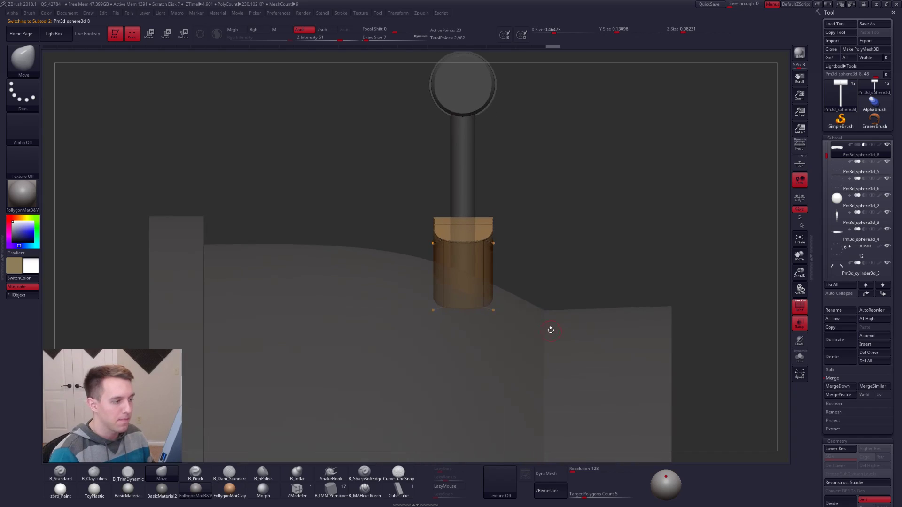
key("shift+d")
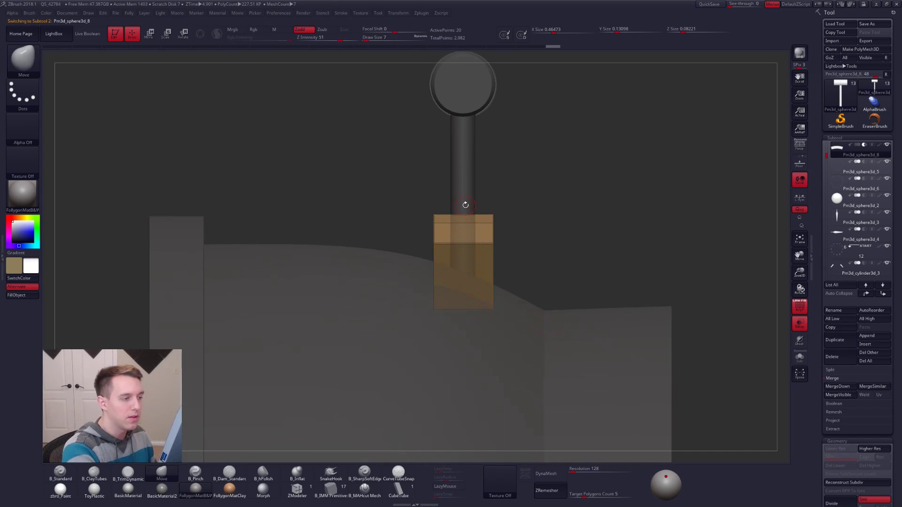
key("ctrl")
mouse_move(462, 254)
left_mouse_down("ctrl")
mouse_move(402, 334)
mouse_move(407, 172)
left_mouse_up("ctrl")
key("w")
left_click_drag(475, 248, 475, 334, "shift")
left_click_drag(475, 290, 477, 266)
key("d")
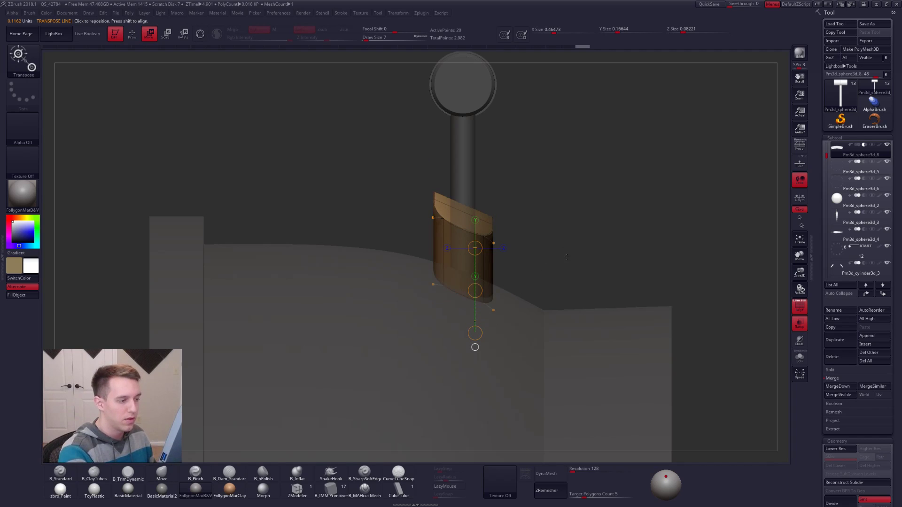
key("q")
left_click_drag(555, 258, 584, 252, "ctrl")
mouse_move(658, 253)
left_mouse_down()
mouse_move(632, 263)
mouse_move(616, 253)
left_mouse_up()
left_click_drag(516, 319, 425, 228, "alt")
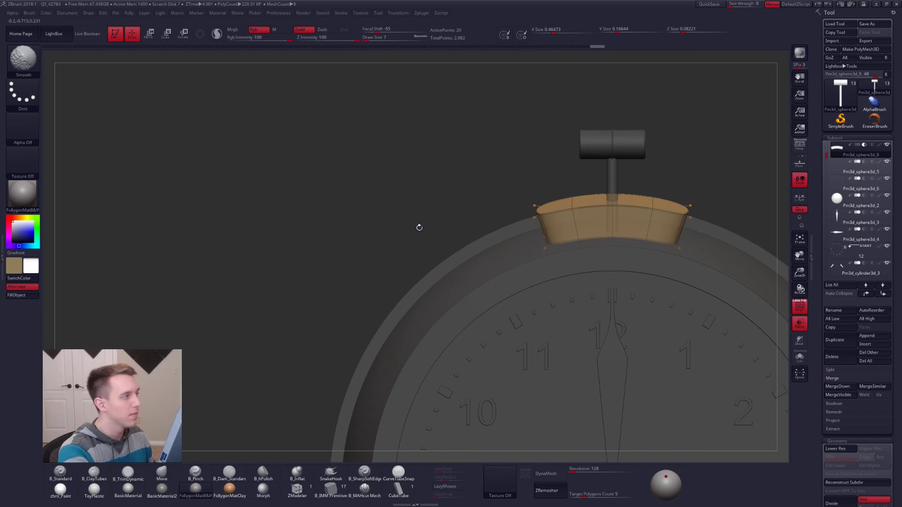
Turn Live Boolean back on with PolyFrame and transparency off to show the reshaped slot cut into the case
key("shift+f")
left_click(87, 33)
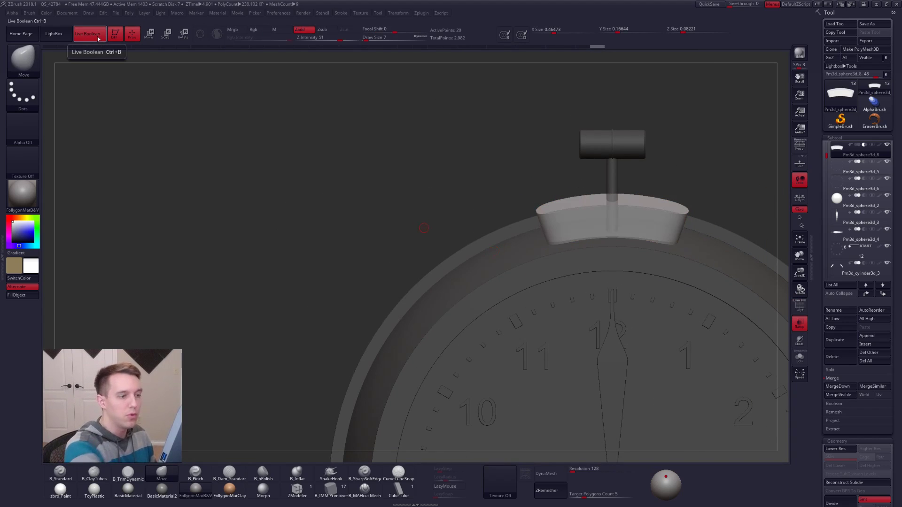
left_click(799, 324)
left_click_drag(628, 334, 547, 350, "alt")
right_click_drag(573, 240, 584, 233)
Adjust the slot block's depth in the case and narrow it front to back to a Z size of about 0.053
key("w")
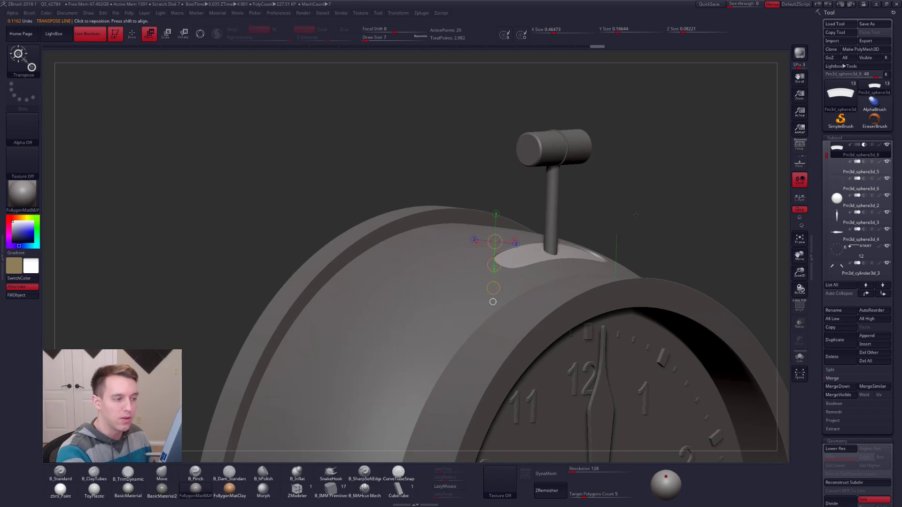
left_click_drag(496, 266, 494, 271)
right_click_drag(500, 277, 518, 255)
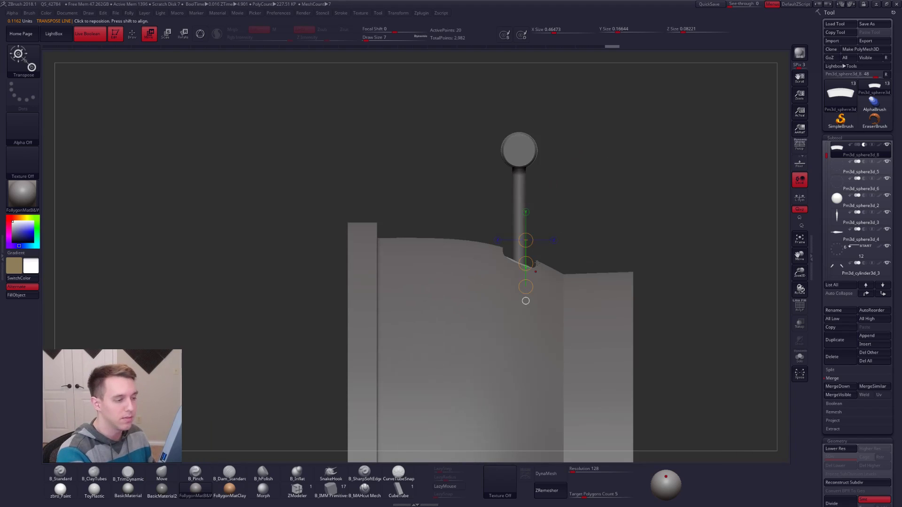
left_click_drag(519, 251, 566, 251, "shift")
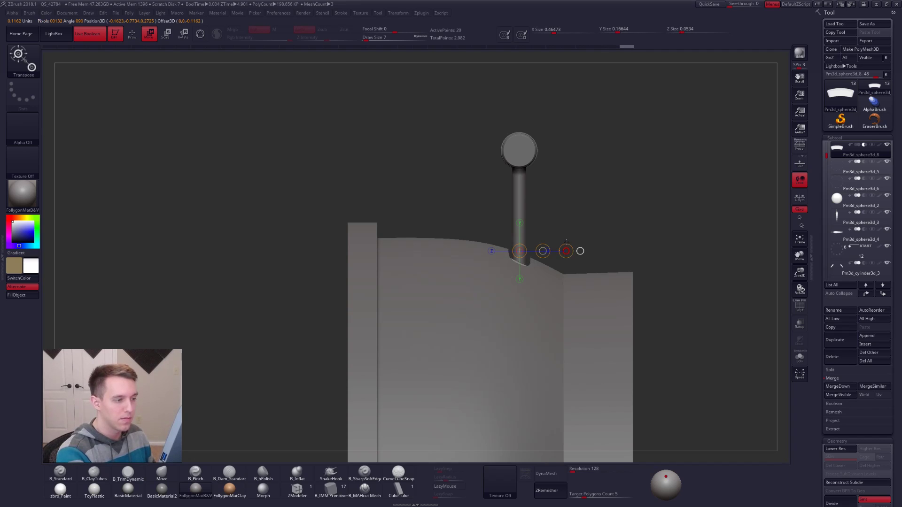
mouse_move(565, 239)
left_mouse_down()
mouse_move(526, 307)
mouse_move(543, 323)
left_mouse_up()
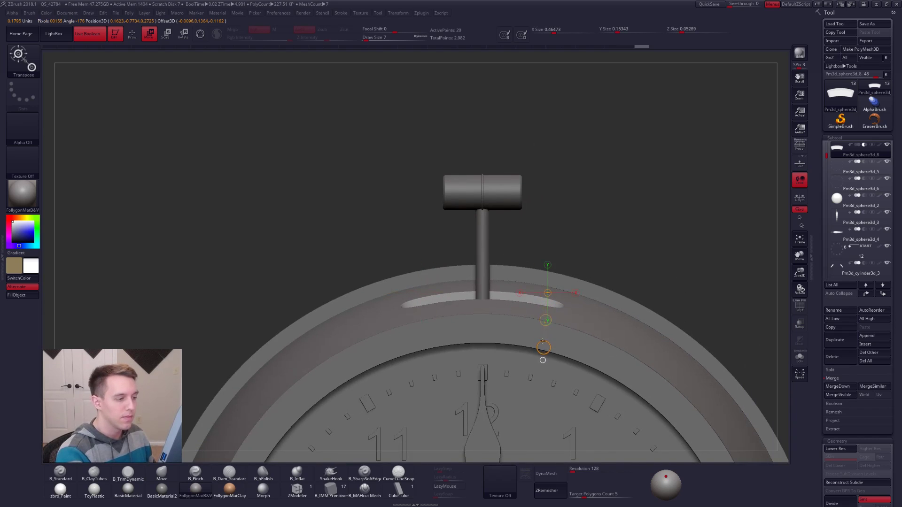
key("q")
left_click_drag(549, 256, 553, 309)
Select the clock case and make the hidden bells and carrying handle visible again
right_click_drag(552, 308, 581, 331)
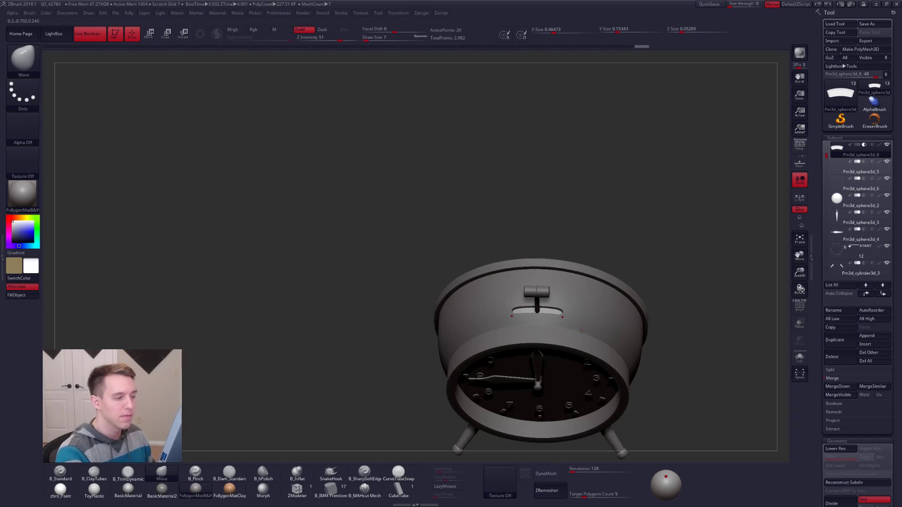
right_click_drag(573, 287, 551, 221, "alt")
left_click(611, 326, "alt")
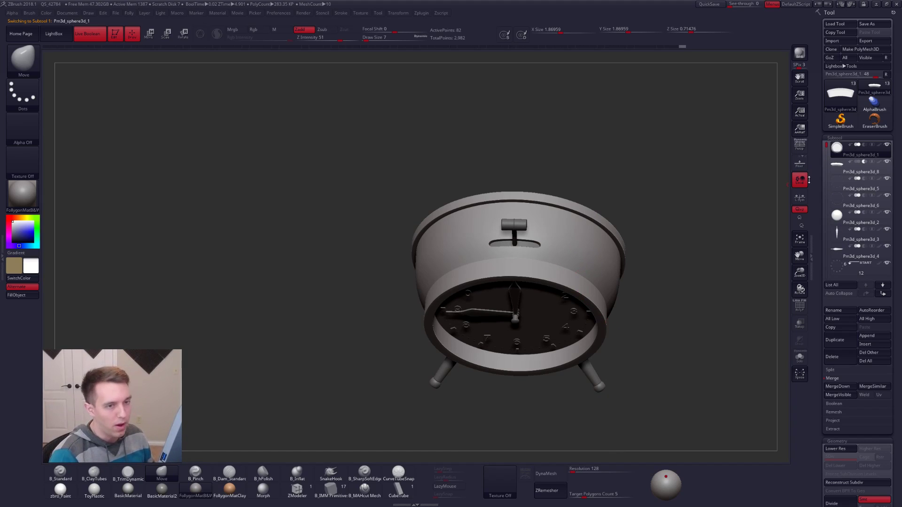
left_click_drag(641, 191, 636, 232, "shift")
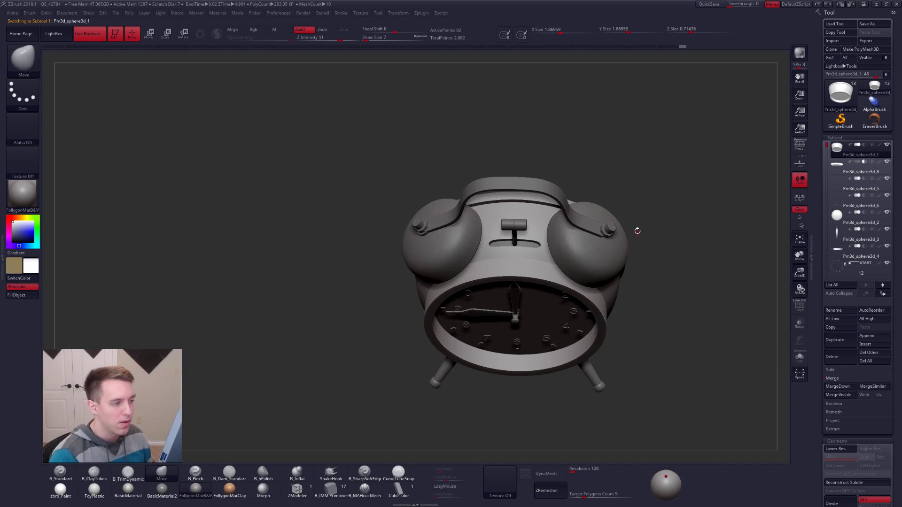
left_click_drag(508, 230, 518, 216, "alt")
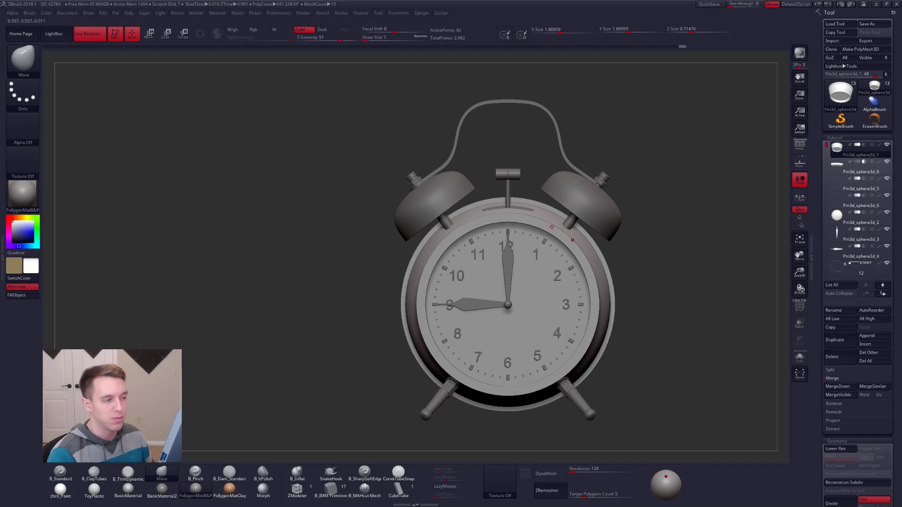
left_click_drag(517, 203, 558, 243, "alt")
Select the slot block, shorten it to an X size of about 0.36, and isolate it at its lowest subdivision
key("w")
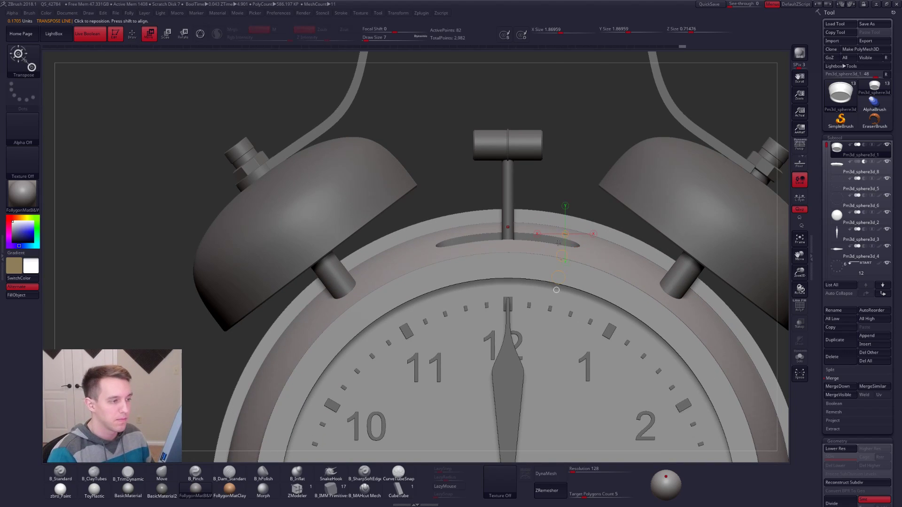
left_click(558, 242, "alt")
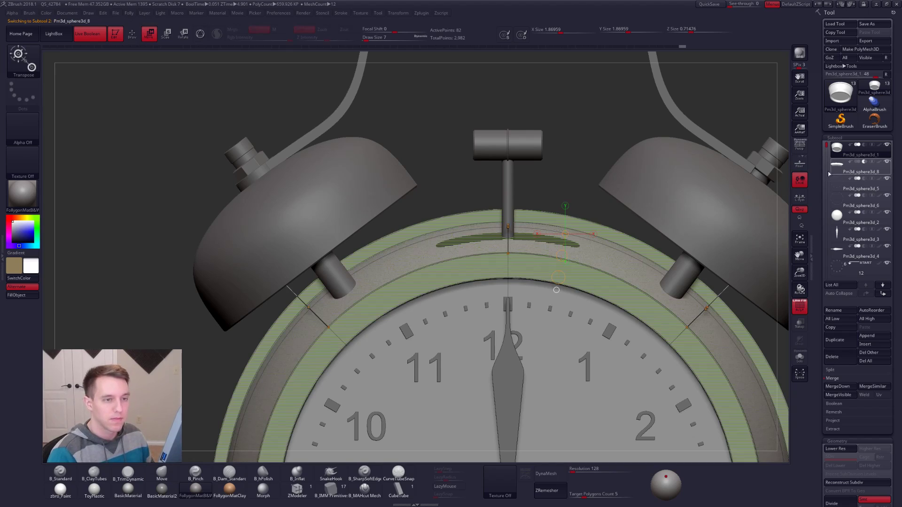
key("shift+f")
left_click_drag(556, 247, 601, 238, "shift")
key("shift+f")
mouse_move(558, 254)
right_mouse_down()
mouse_move(556, 271)
mouse_move(548, 248)
mouse_move(512, 219)
mouse_move(515, 271)
mouse_move(517, 261)
right_mouse_up()
key("alt+s")
key("shift+d")
key("q")
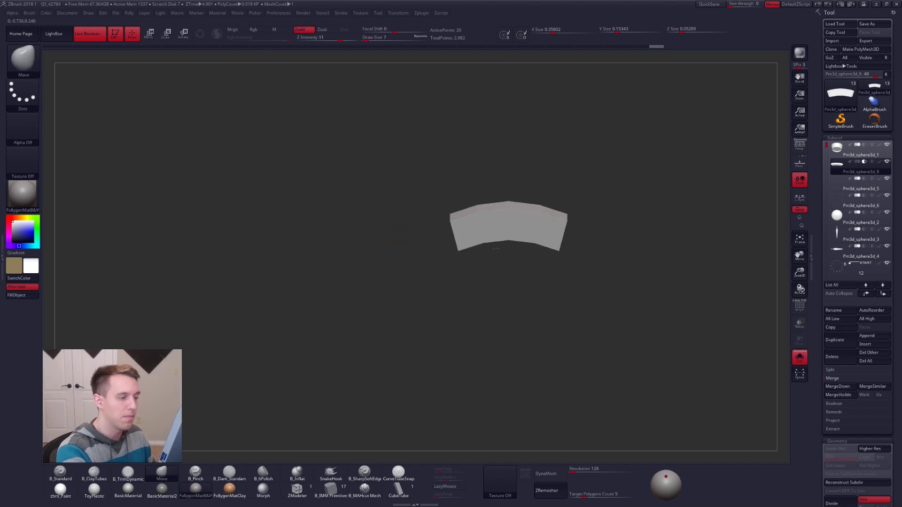
Show the whole clock with the slot block smoothed again, and turn on the perspective view
key("alt+s")
key("d")
right_click_drag(610, 282, 591, 274, "alt")
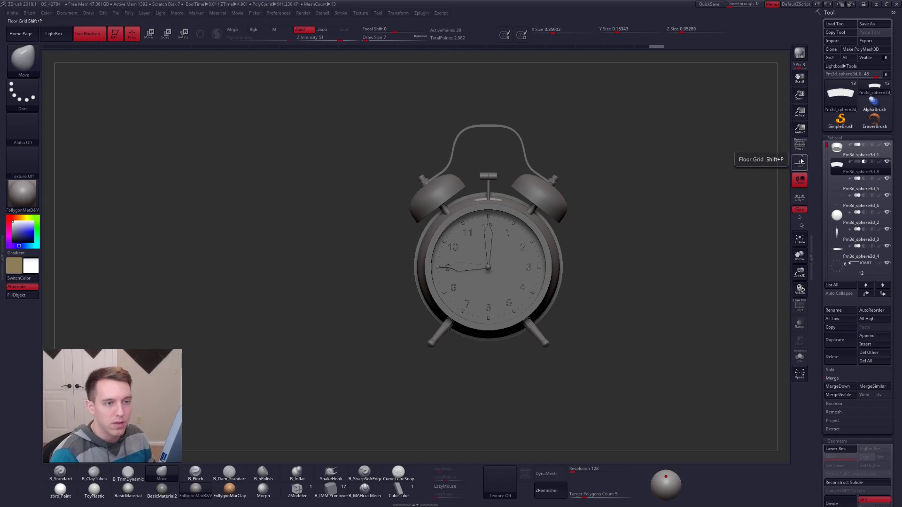
left_click(799, 145)
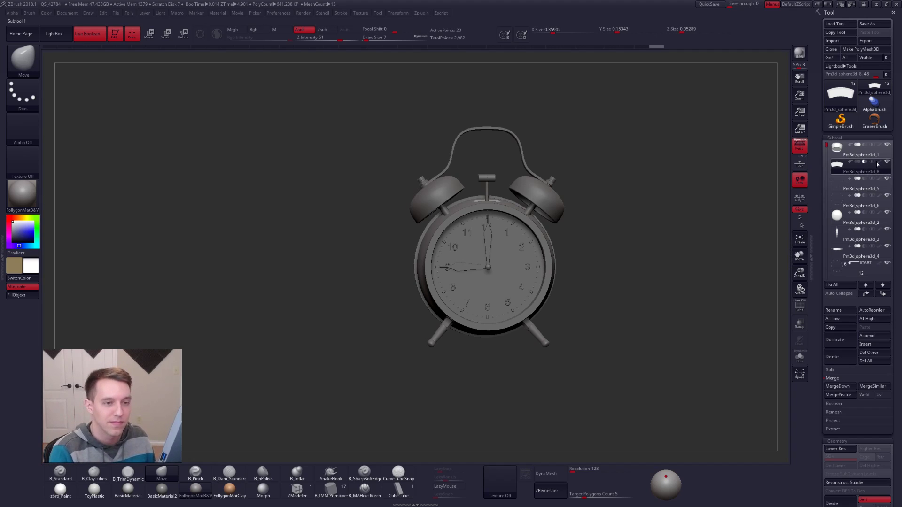
Assign the zbro_Paint material and fill the slot block with the clock case's dark colour
right_click_drag(475, 207, 419, 209, "ctrl")
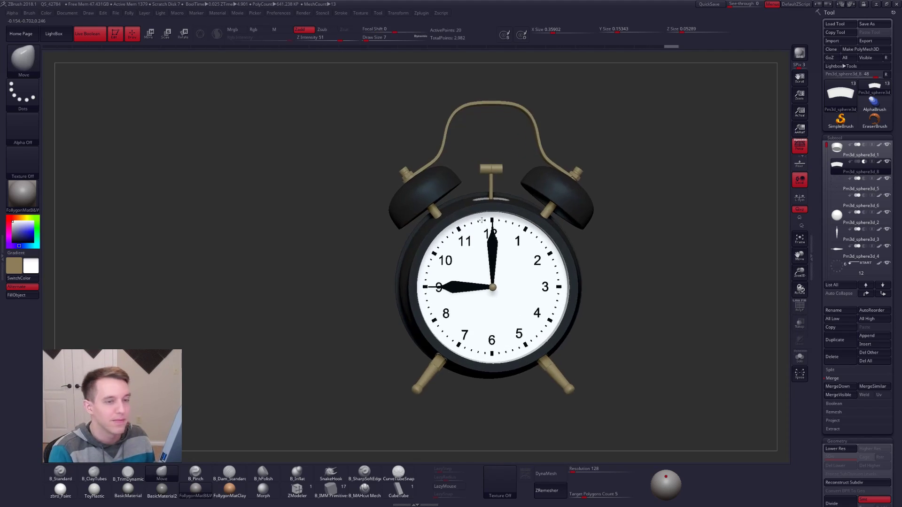
key("alt+s")
key("1")
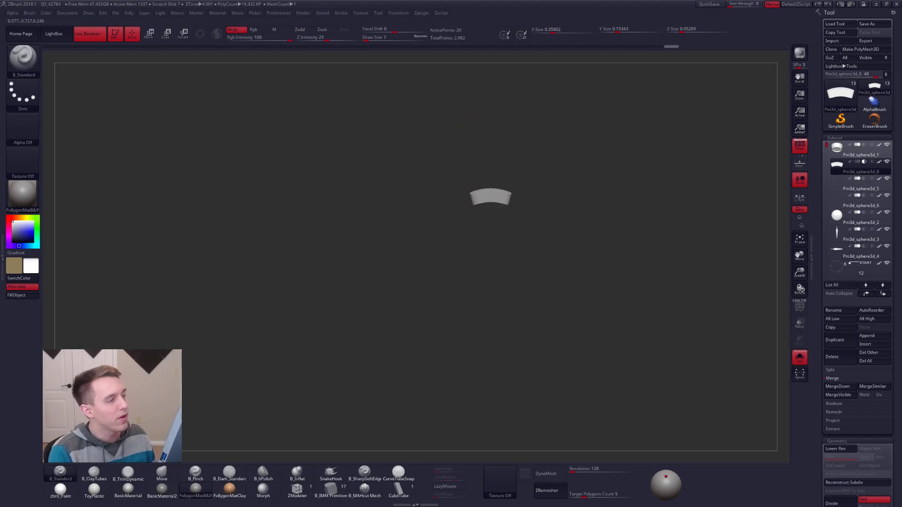
key("alt+s")
key("c")
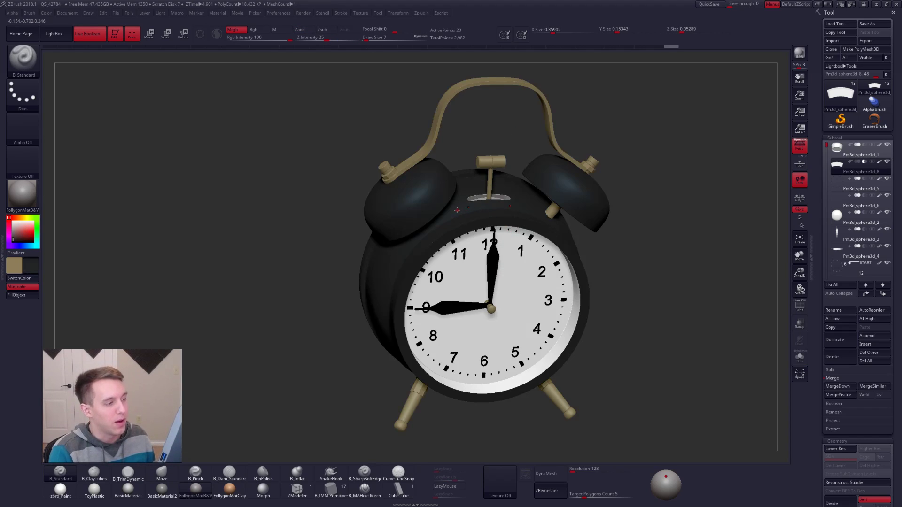
left_click(61, 489)
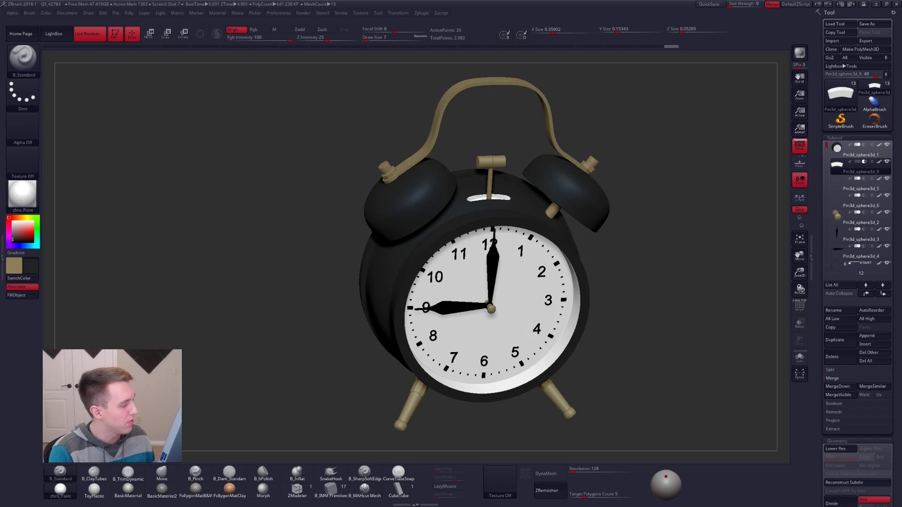
left_click(33, 297)
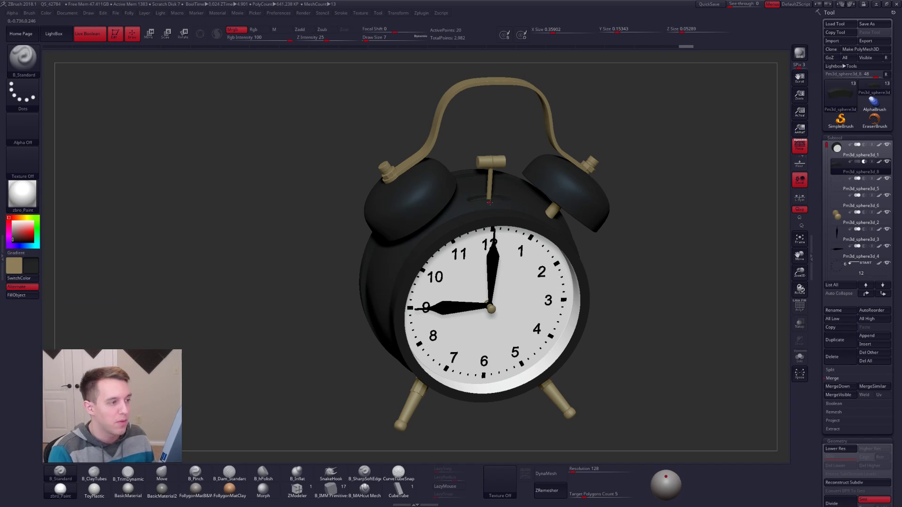
left_click(19, 245)
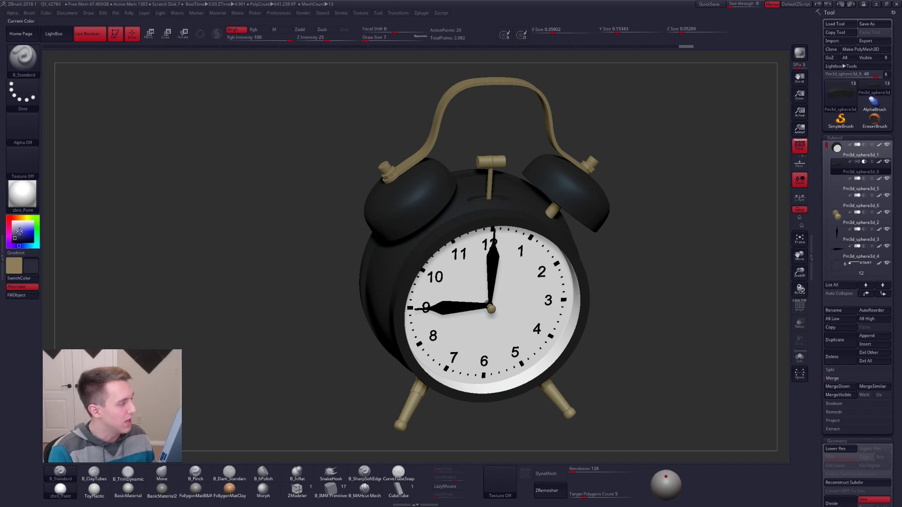
Duplicate the bells subtool and isolate the copy at its lowest subdivision with the polygroup wireframe shown
left_click_drag(273, 234, 301, 225)
mouse_move(437, 213)
right_mouse_down("shift")
mouse_move(479, 216)
mouse_move(483, 246)
mouse_move(438, 196)
right_mouse_up("shift")
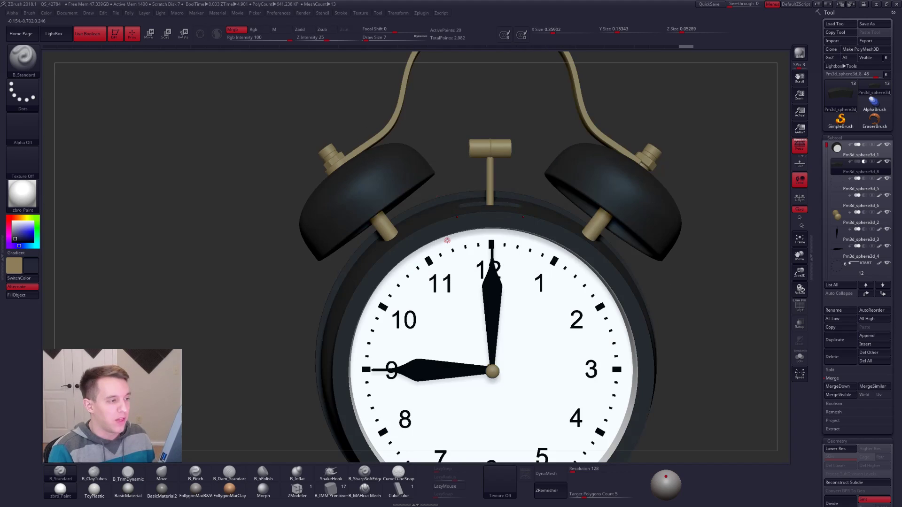
mouse_move(493, 321)
right_mouse_down("alt")
mouse_move(489, 237)
mouse_move(498, 218)
mouse_move(500, 229)
right_mouse_up("alt")
right_click_drag(548, 191, 499, 187)
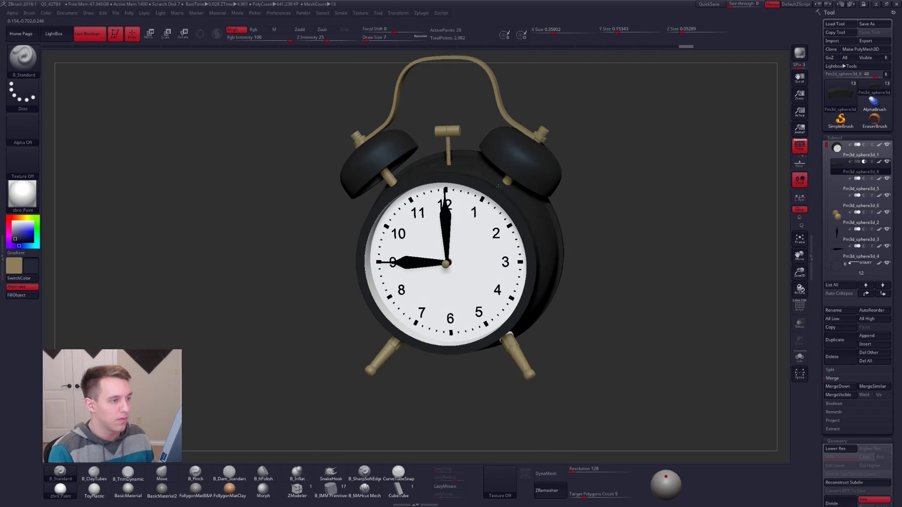
left_click(505, 185, "alt")
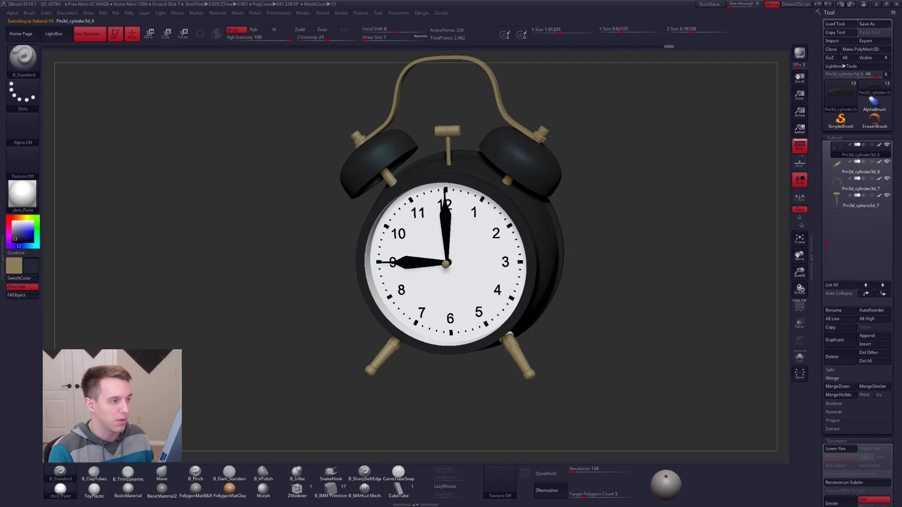
left_click(839, 340)
key("alt+s")
right_click_drag(519, 184, 521, 150, "ctrl")
key("shift+f")
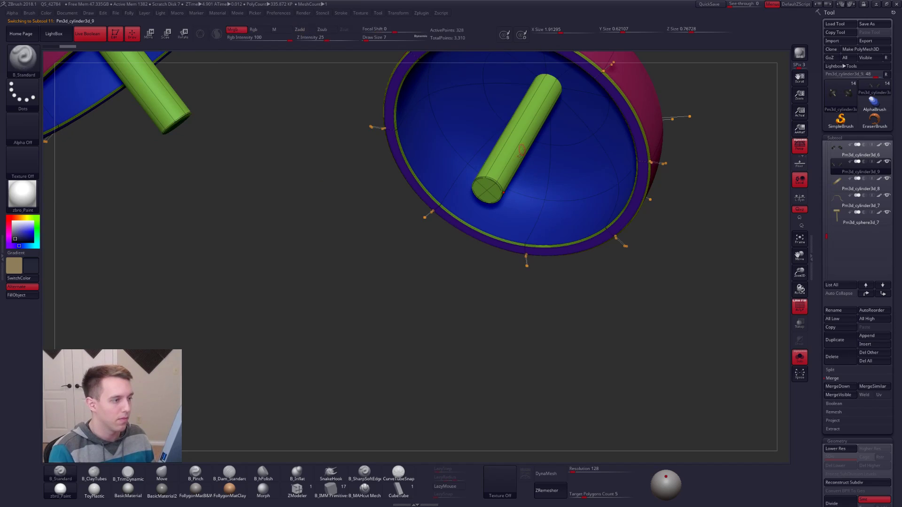
key("shift+d")
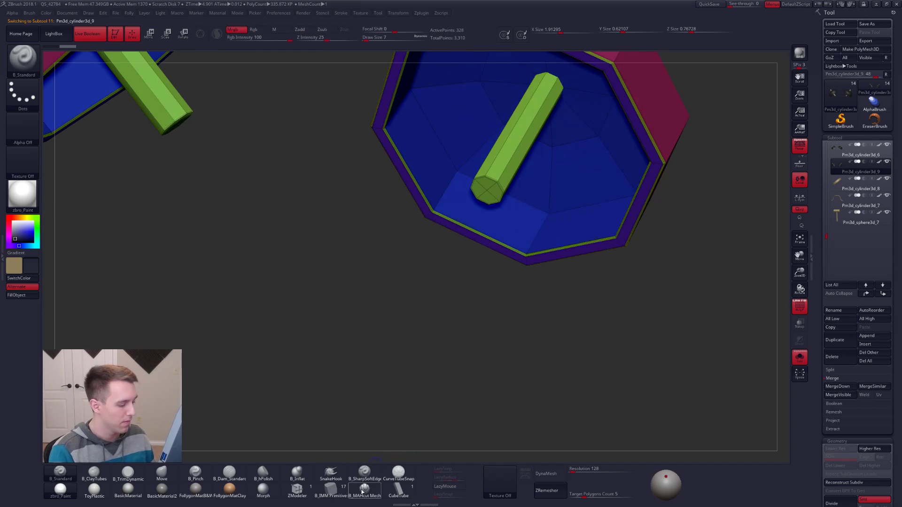
Choose the Creased Cylinder insert mesh from the B_IMM Primitive brush
left_click(326, 489)
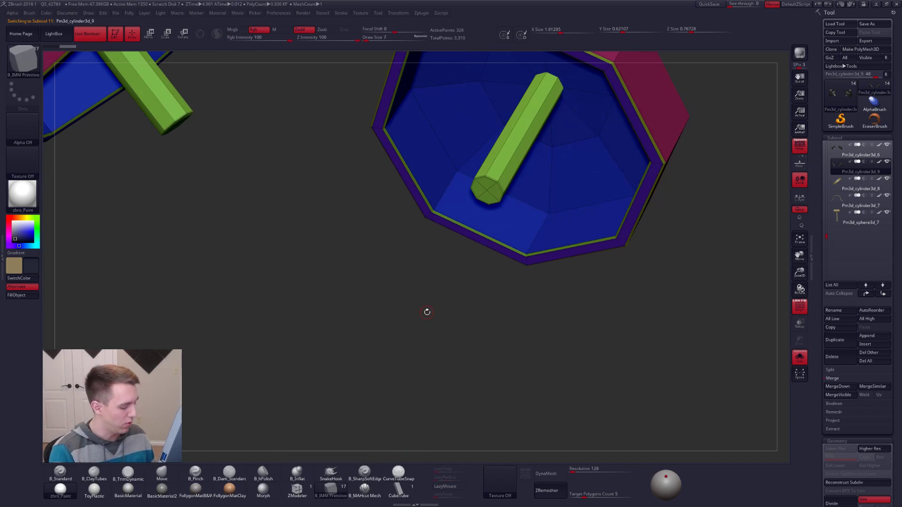
key("m")
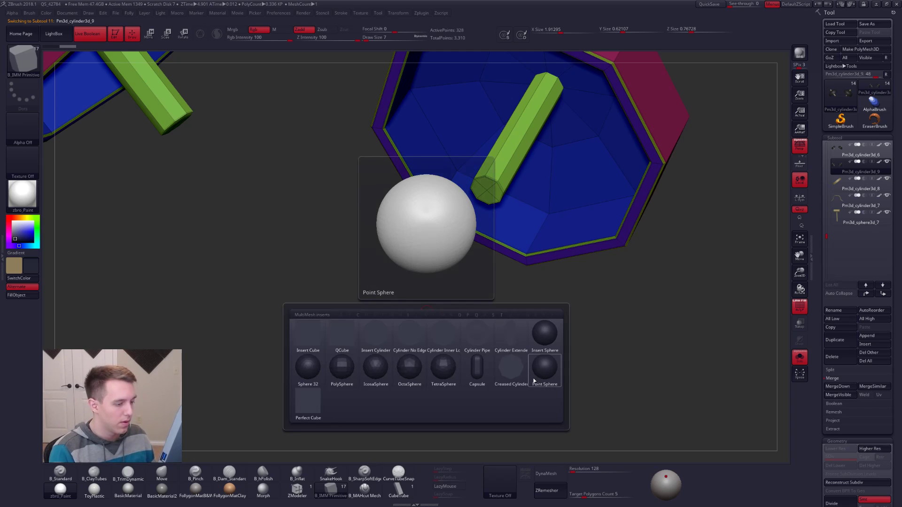
mouse_move(510, 376)
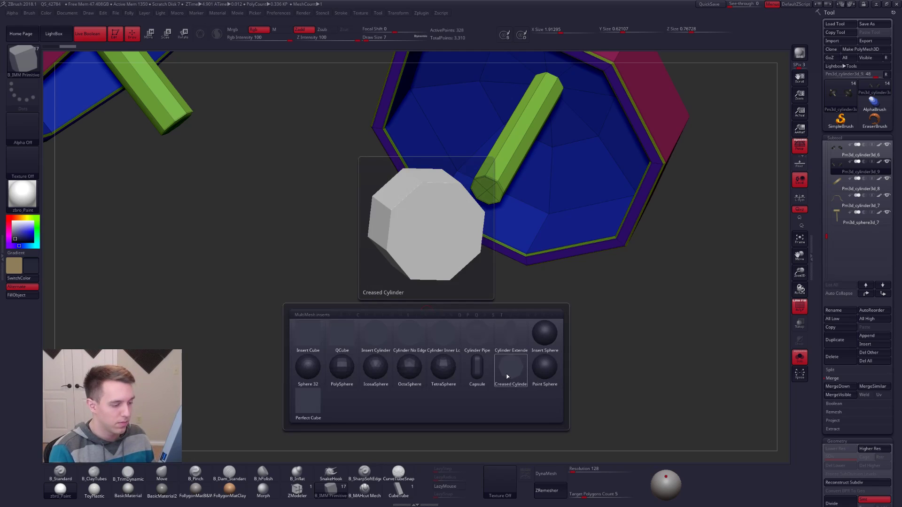
left_click(508, 377)
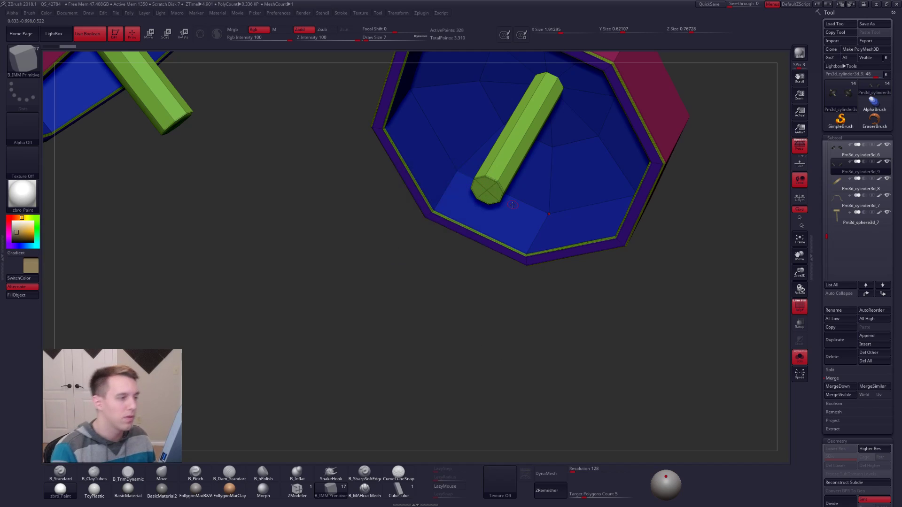
Auto-group the duplicated bells so that each connected part gets its own polygroup
right_click_drag(512, 205, 476, 241)
left_click(475, 242, "ctrl+shift")
key("space")
left_click(524, 398)
right_click_drag(534, 203, 488, 301)
left_click(297, 489)
right_click_drag(488, 301, 510, 292)
left_click(513, 302, "ctrl+shift")
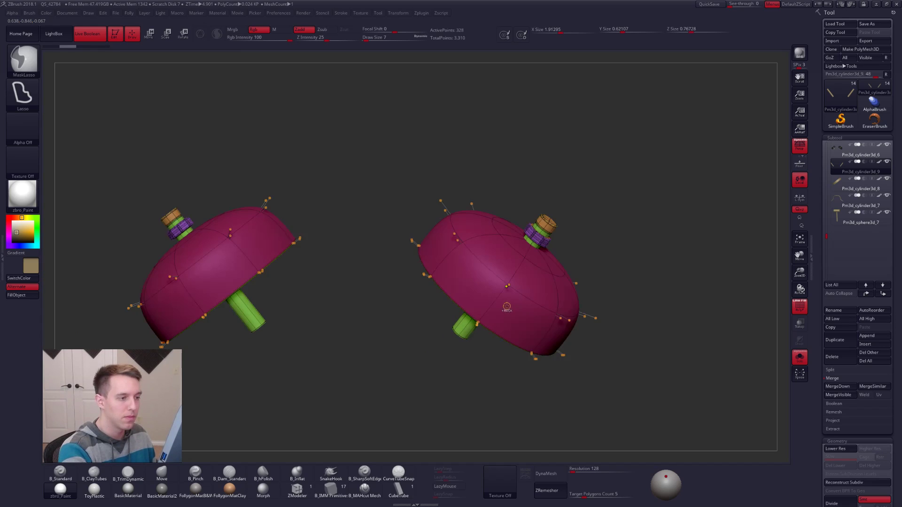
key("grave")
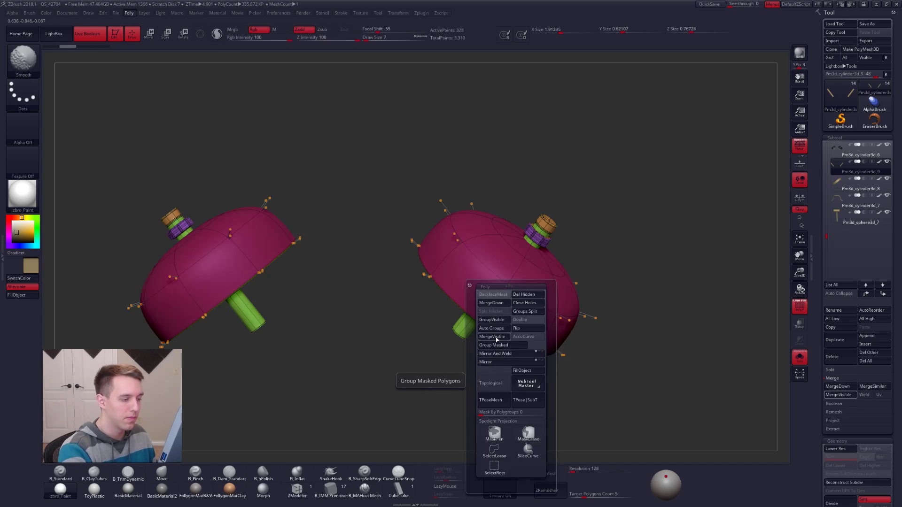
left_click(495, 329)
Isolate the right-hand bell's post in the copy and delete all the other bell geometry
key("shift+d")
right_click_drag(449, 329, 460, 336)
left_click(461, 337, "ctrl+shift")
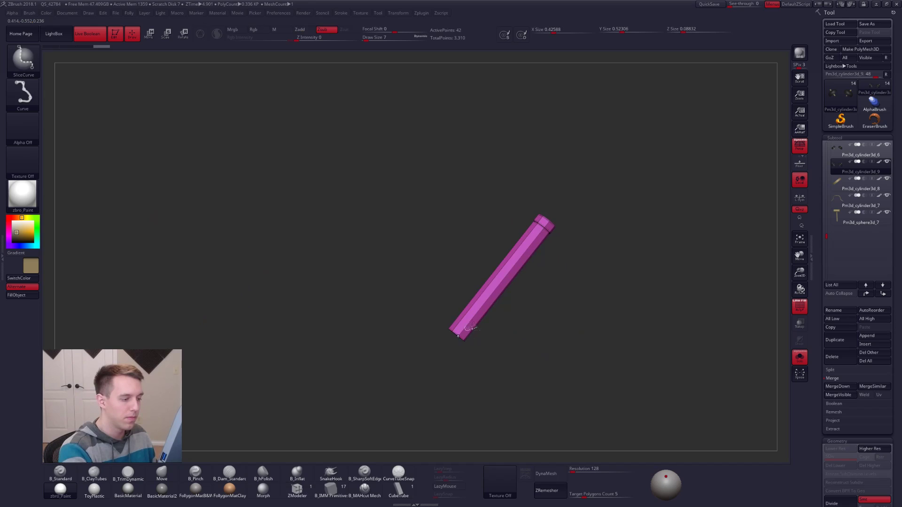
key("space")
right_click_drag(497, 291, 513, 310, "ctrl")
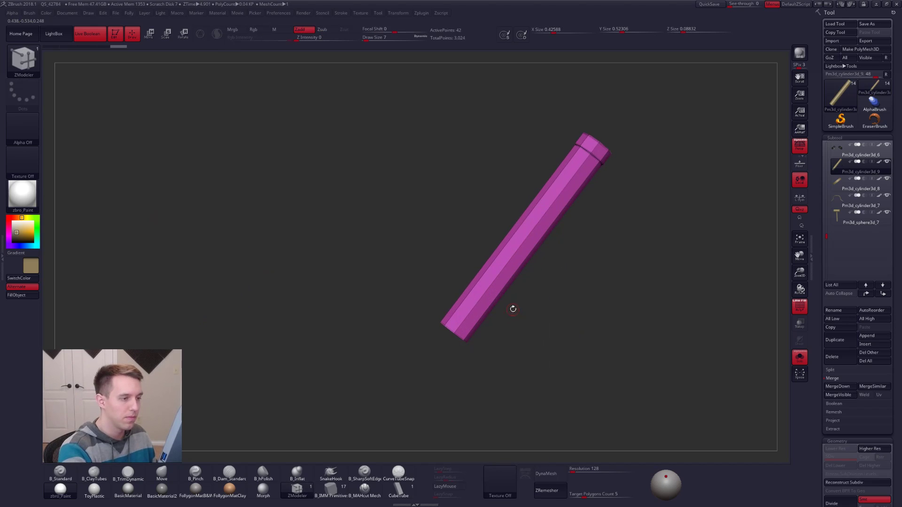
Set the ZModeler polygon action to QMesh and try shortening and thickening the copied post along its axis
right_click_drag(509, 279, 492, 309, "alt")
right_click_drag(544, 213, 446, 324, "alt")
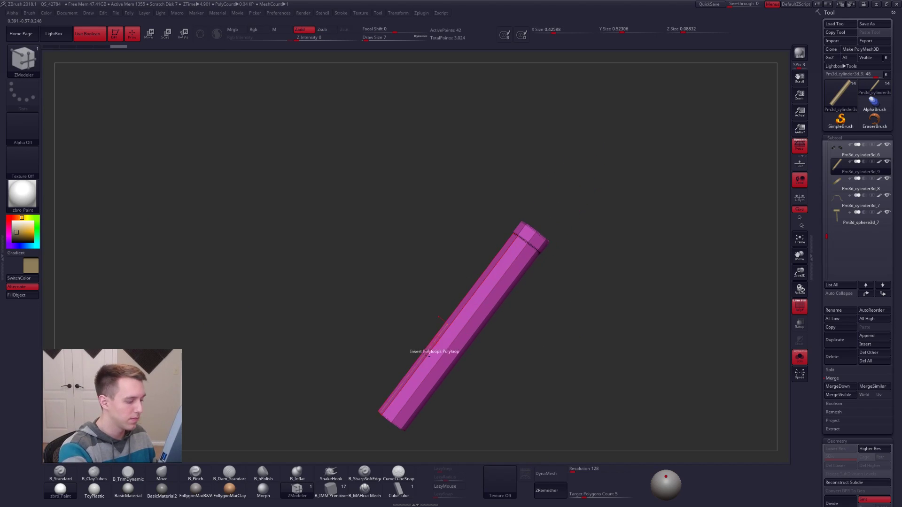
right_click_drag(484, 262, 549, 284, "ctrl")
key("space")
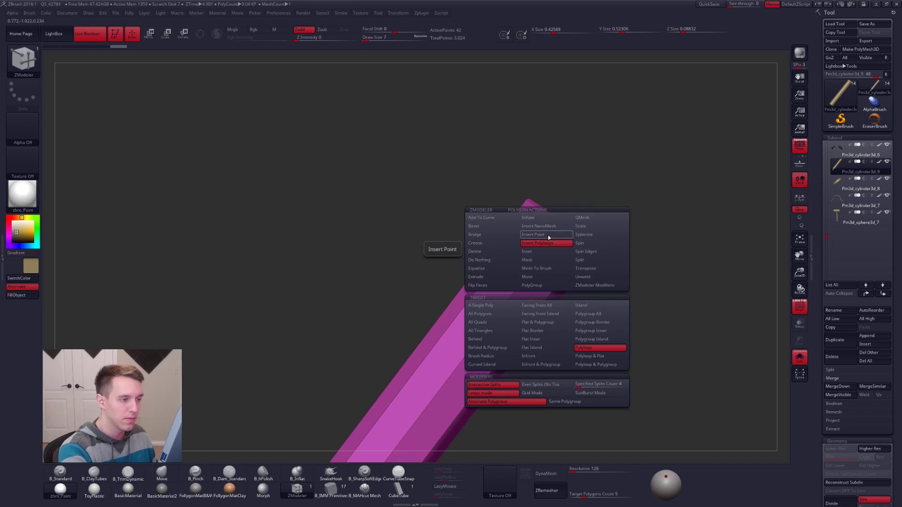
left_click(590, 218)
right_click_drag(509, 280, 493, 245, "ctrl")
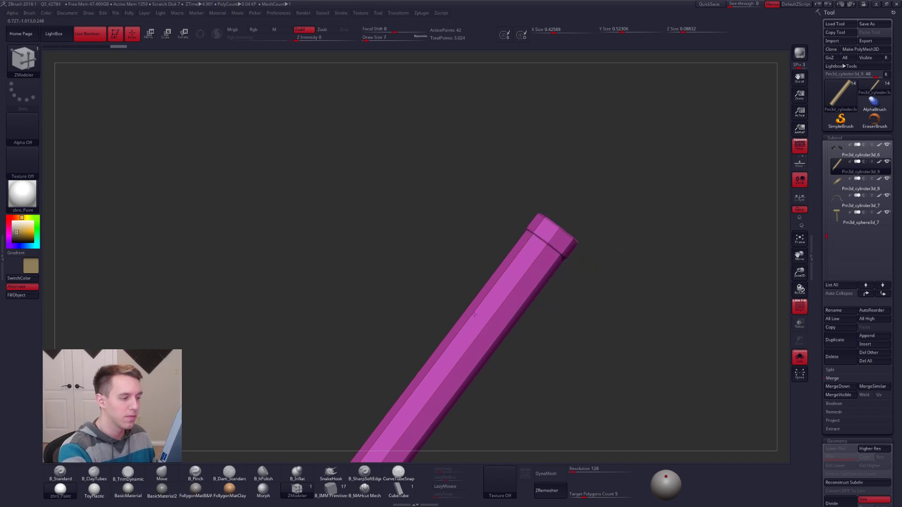
right_click_drag(484, 301, 550, 197, "alt")
right_click_drag(465, 332, 507, 269, "alt")
key("w")
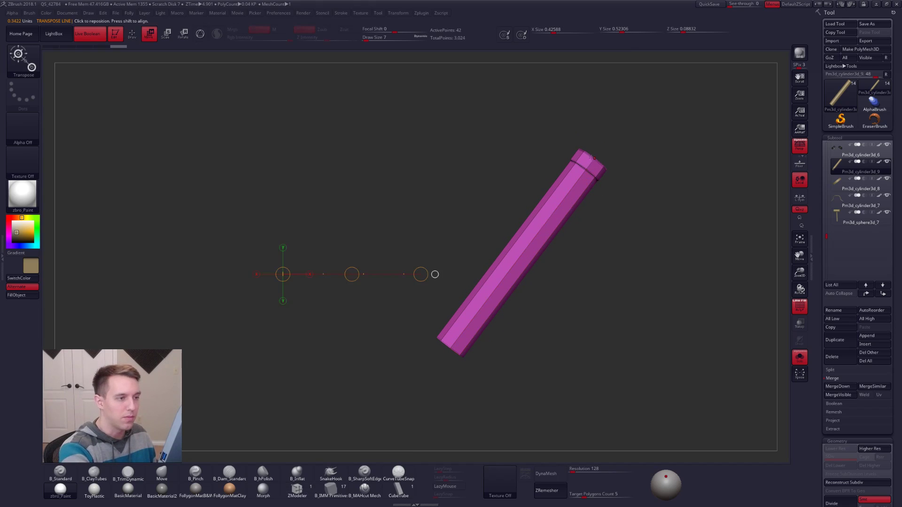
mouse_move(600, 152)
left_mouse_down()
mouse_move(644, 92)
mouse_move(623, 122)
left_mouse_up()
key("q")
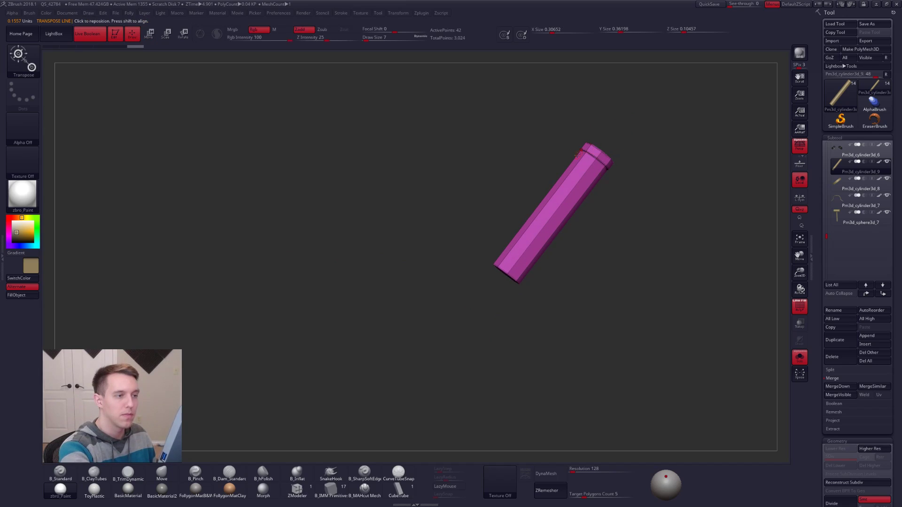
Try adjusting the shortened post with its collar end masked, and undo the post edits back to its full length
left_click_drag(558, 144, 606, 207, "ctrl")
left_click(618, 165, "ctrl")
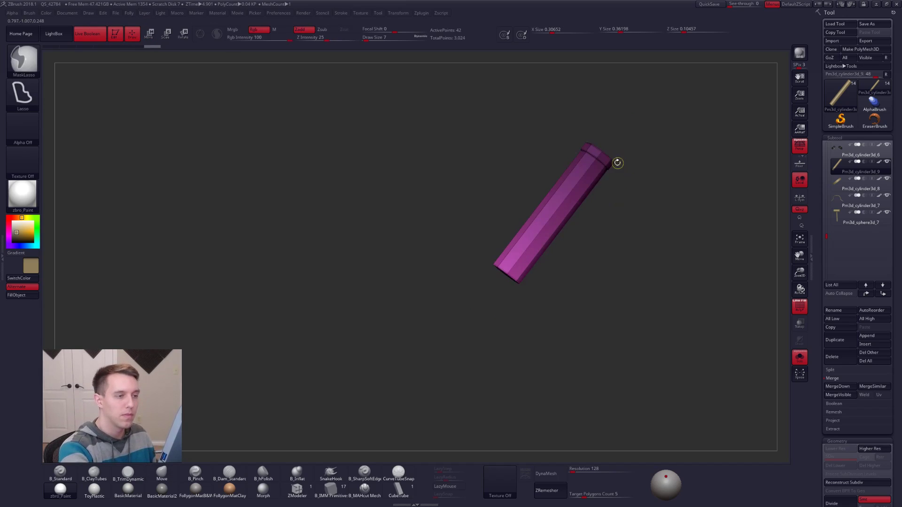
key("w")
left_click_drag(636, 104, 609, 142)
key("ctrl+z")
key("ctrl+z")
key("ctrl+z")
key("ctrl+z")
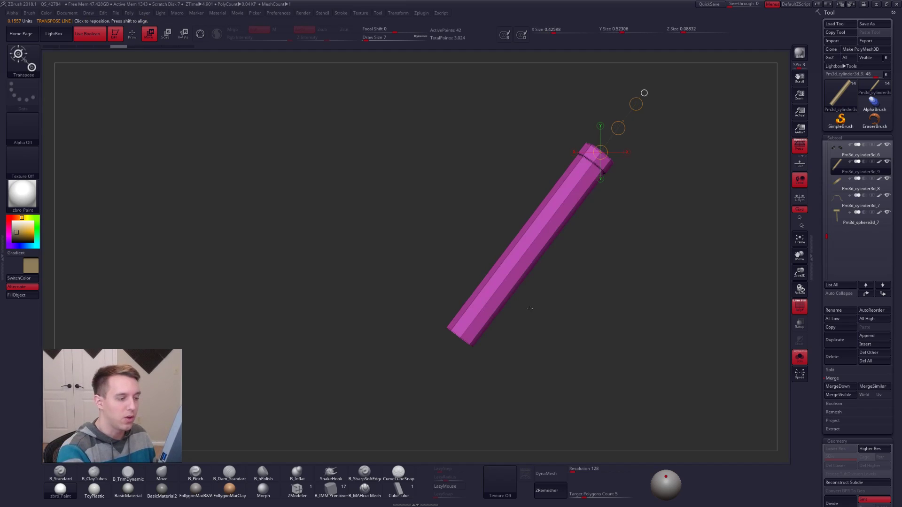
Insert a short creased cylinder as a collar at the lower end of the copied post
key("q")
mouse_move(540, 324)
left_mouse_down()
mouse_move(511, 327)
mouse_move(545, 351)
left_mouse_up()
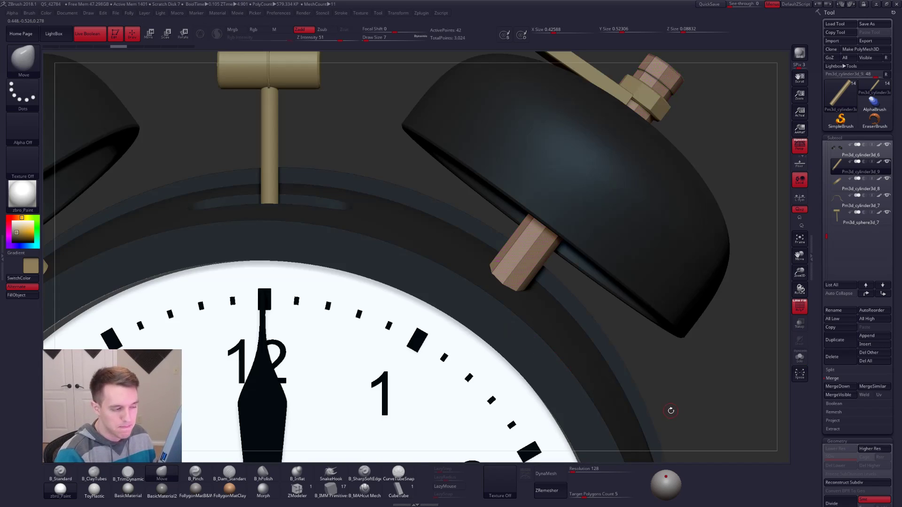
left_click_drag(660, 406, 403, 438)
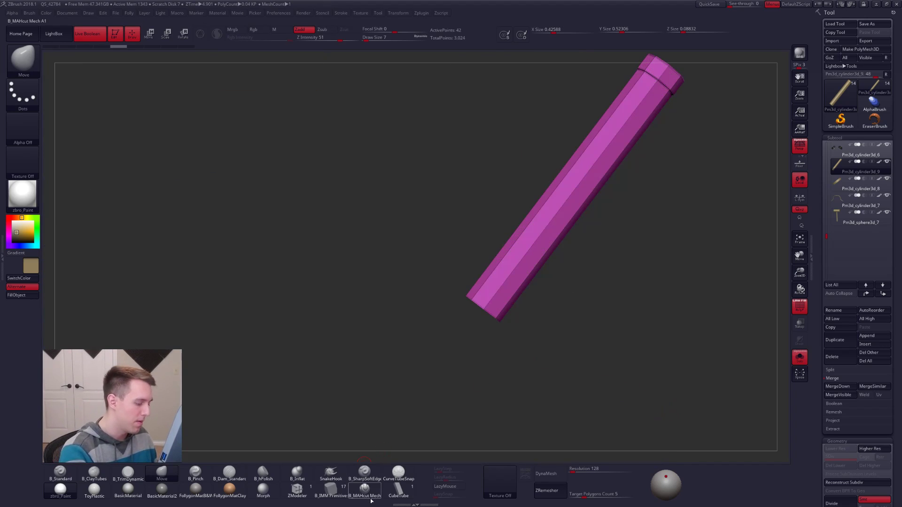
left_click(340, 495)
mouse_move(358, 422)
left_mouse_down()
mouse_move(514, 259)
mouse_move(463, 319)
mouse_move(472, 339)
mouse_move(467, 362)
mouse_move(504, 278)
left_mouse_up()
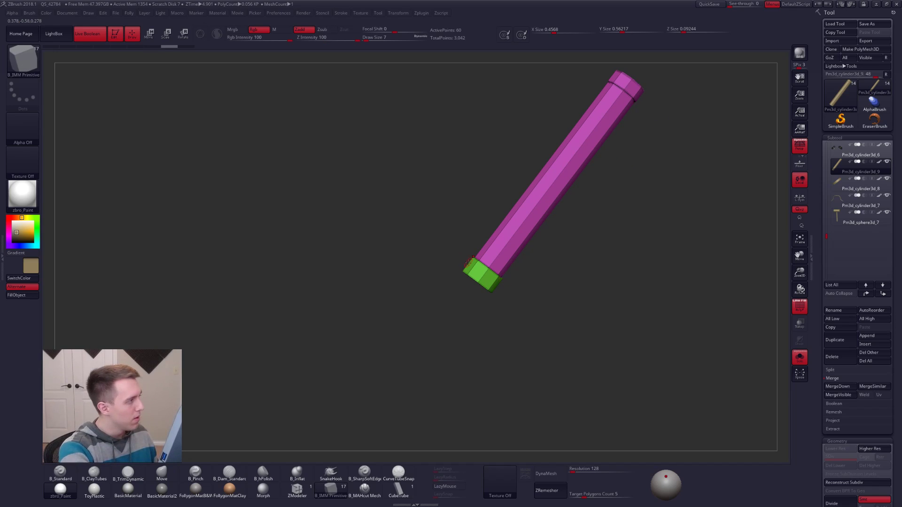
Isolate the inserted collar and delete the copied post so only the collar remains in the subtool
left_click(479, 266, "ctrl+shift")
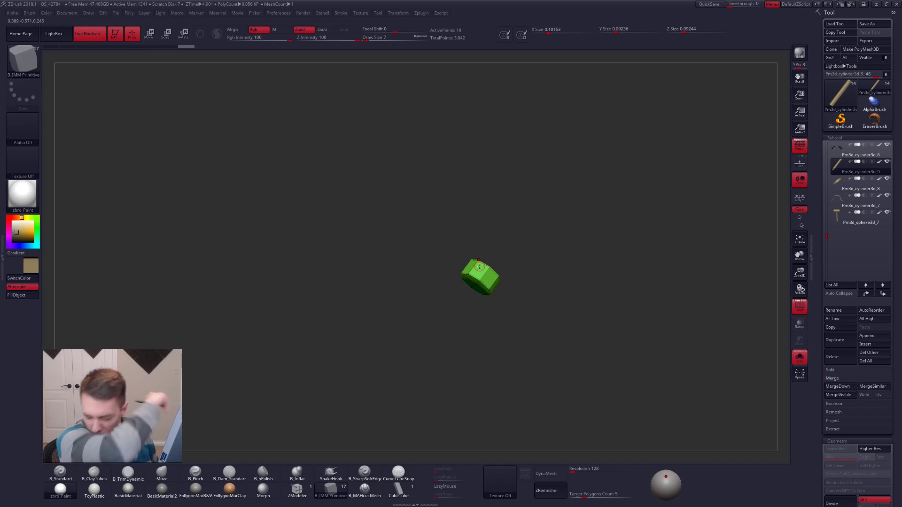
left_click_drag(516, 245, 515, 297, "shift")
key("1")
left_click(540, 256)
key("w")
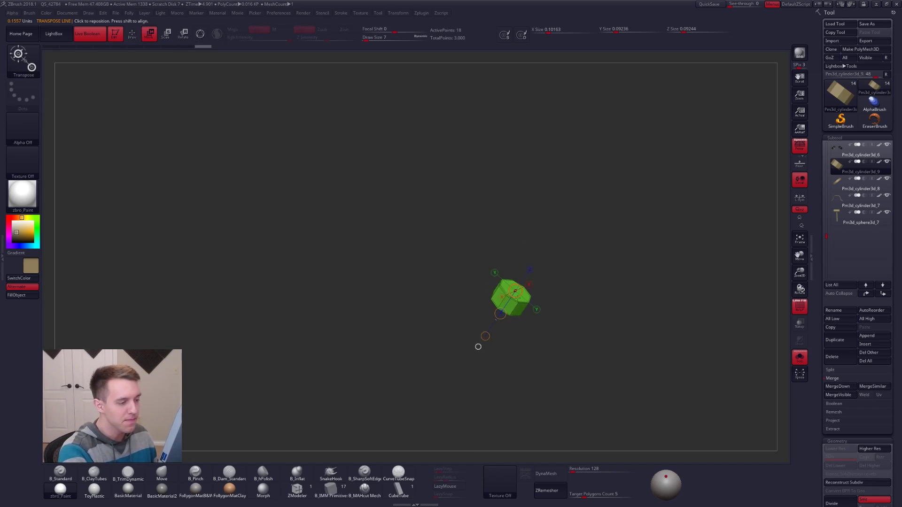
Show the whole clock, move the collar along the bell post to where it meets the case, and raise its subdivision
key("alt+s")
right_click_drag(494, 315, 513, 321)
left_click_drag(493, 319, 502, 311)
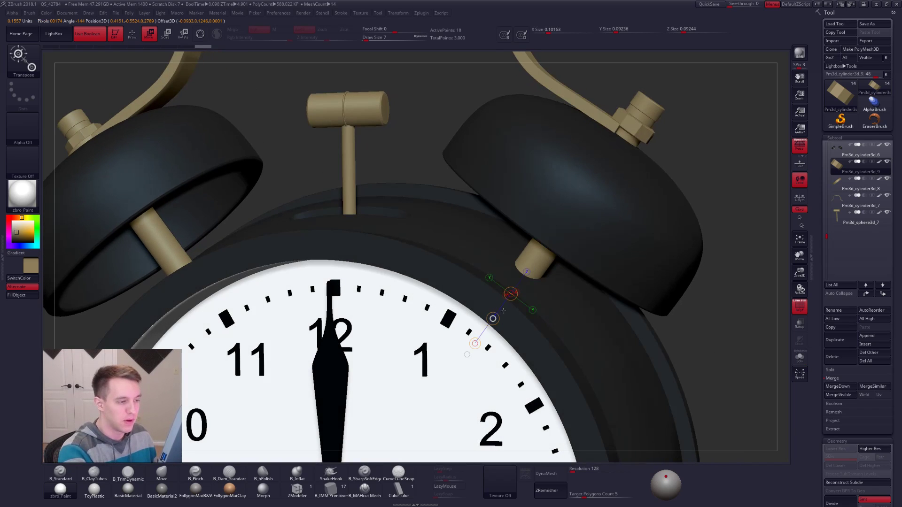
right_click_drag(492, 320, 405, 324)
mouse_move(543, 295)
right_mouse_down()
mouse_move(522, 277)
mouse_move(547, 315)
mouse_move(532, 327)
mouse_move(533, 302)
right_mouse_up()
key("ctrl+d")
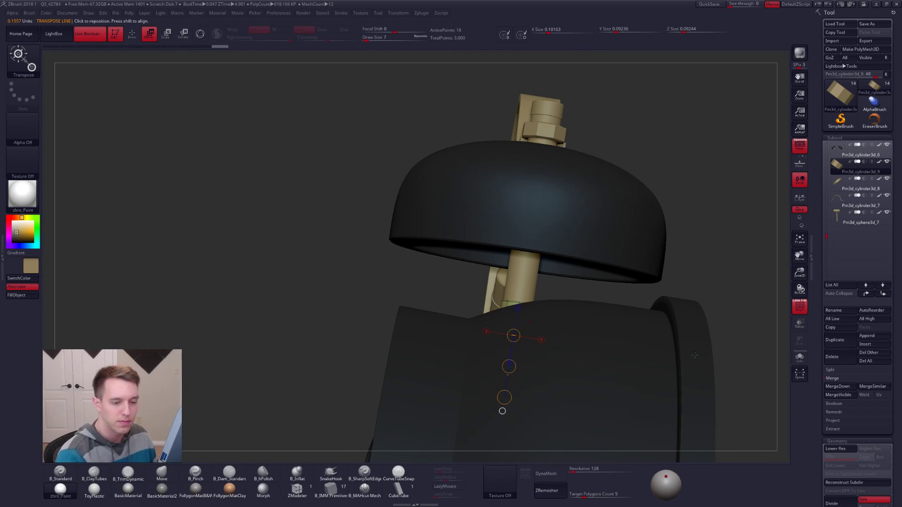
Scale the collar up slightly around the post, to an X size of about 0.111
left_click_drag(517, 312, 449, 308)
key("e")
right_click_drag(442, 347, 502, 372)
key("q")
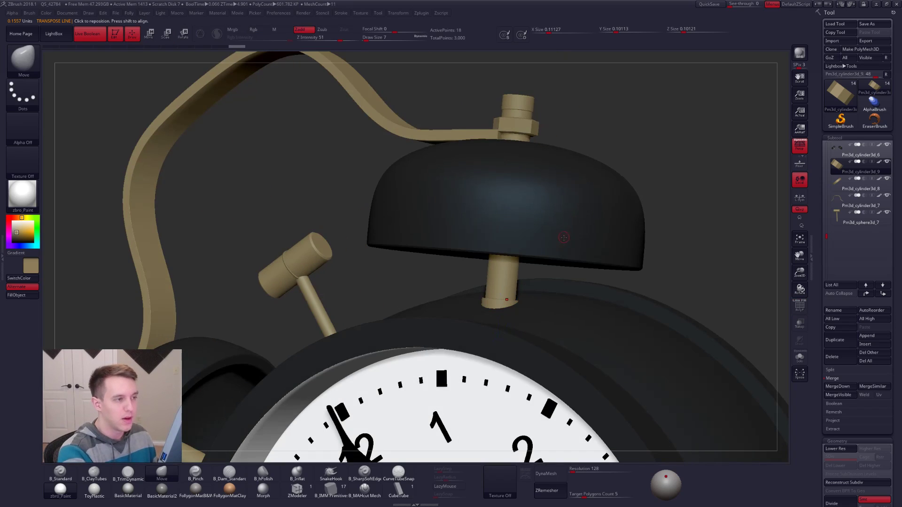
Turn off the bell subtool's dynamic subdivision, show its polyframe, and assign polygroups with Auto Groups
left_click(563, 234, "alt")
key("shift+d")
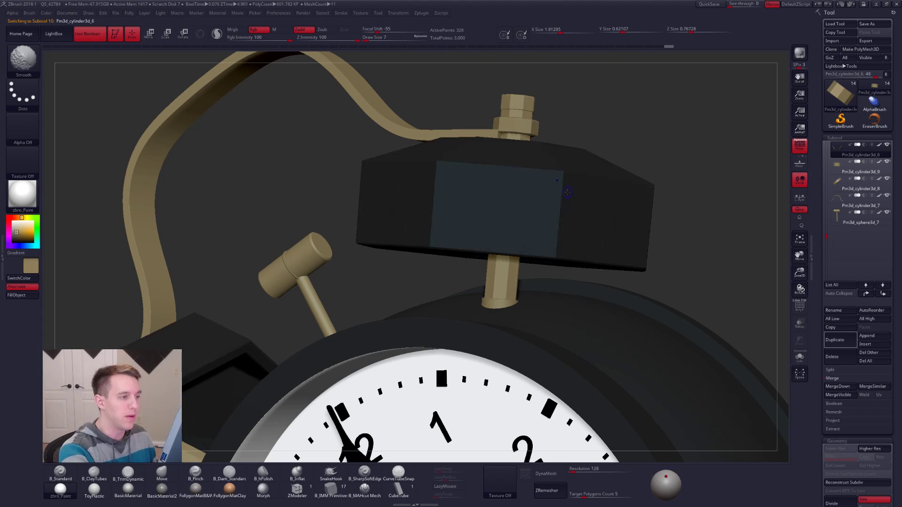
key("shift+f")
key("ctrl+shift")
left_click(605, 139, "ctrl+shift")
key("space")
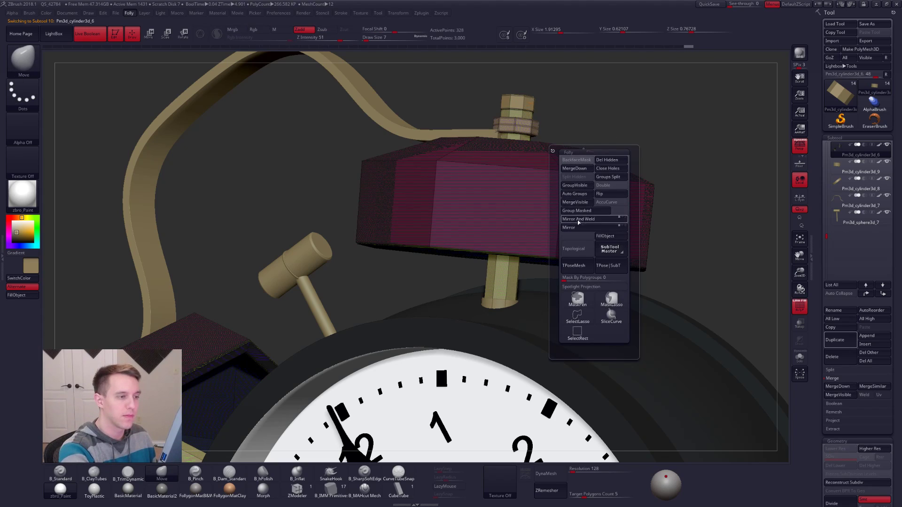
left_click(579, 194)
Hide the bell domes so only the posts and nuts of that subtool remain visible
key("space")
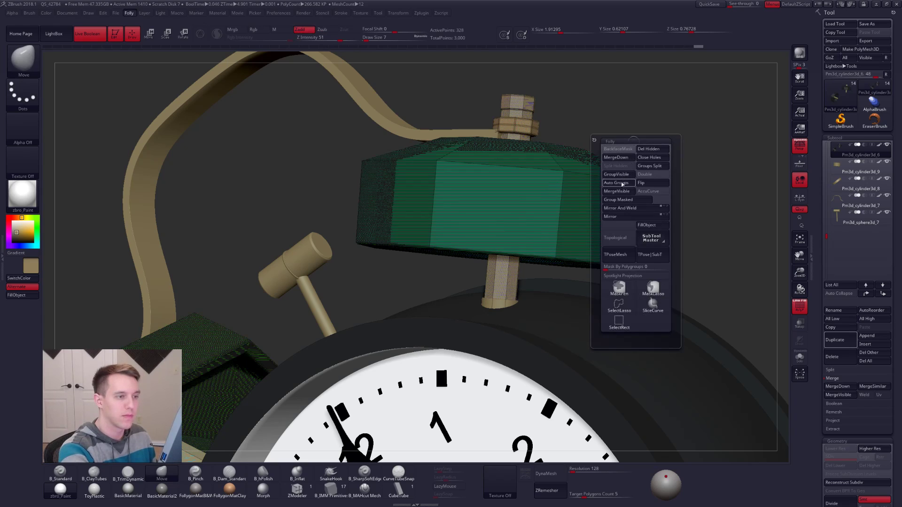
left_click(653, 304)
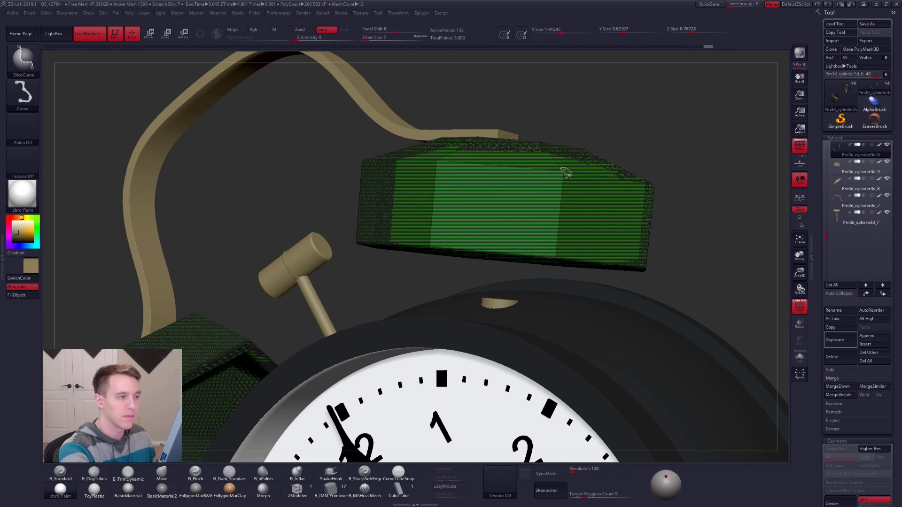
mouse_move(641, 147)
left_mouse_down("ctrl+shift")
mouse_move(696, 175)
mouse_move(697, 187)
left_mouse_up("ctrl+shift")
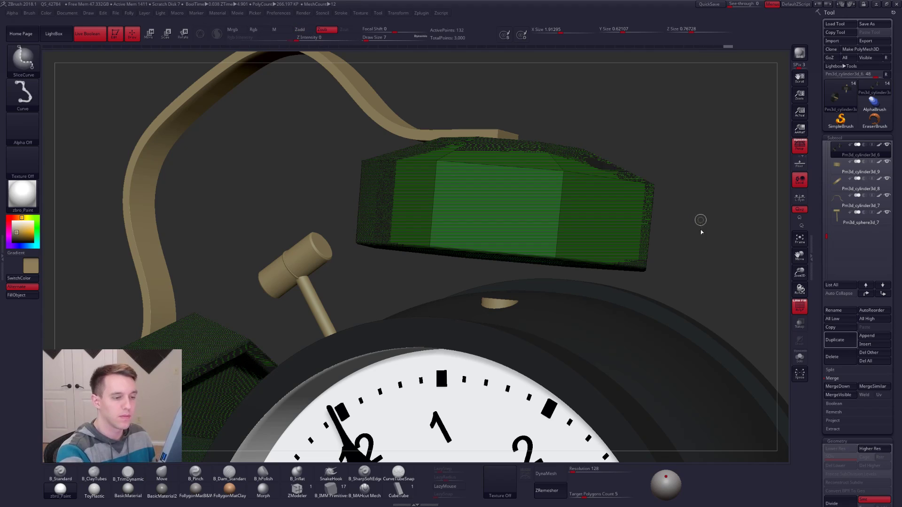
key("space")
left_click(687, 383)
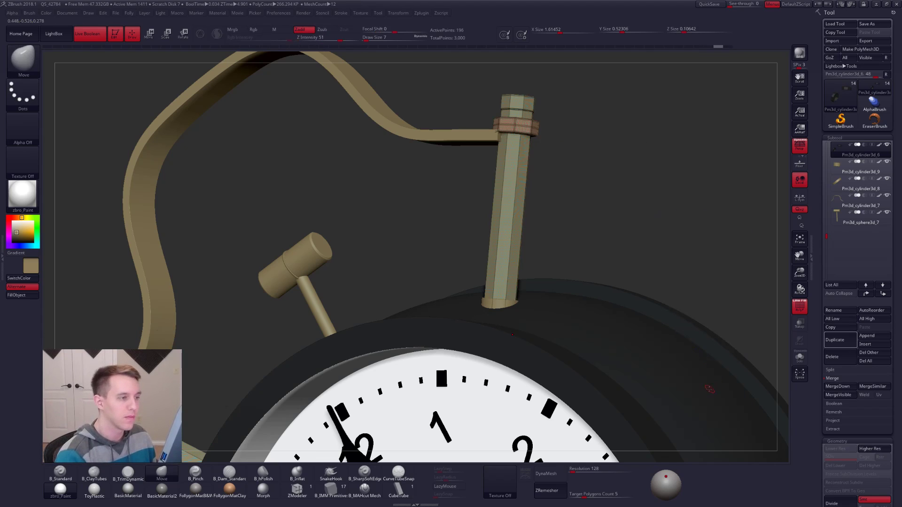
Select the washer ring subtool under the handle nut and apply Mirror And Weld to copy it to the opposite post
left_click_drag(702, 399, 647, 399)
left_click(841, 184)
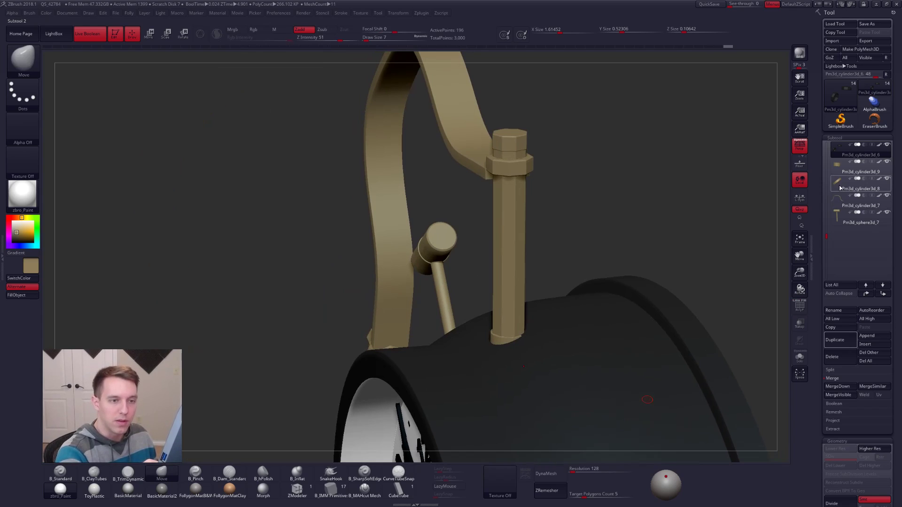
mouse_move(837, 208)
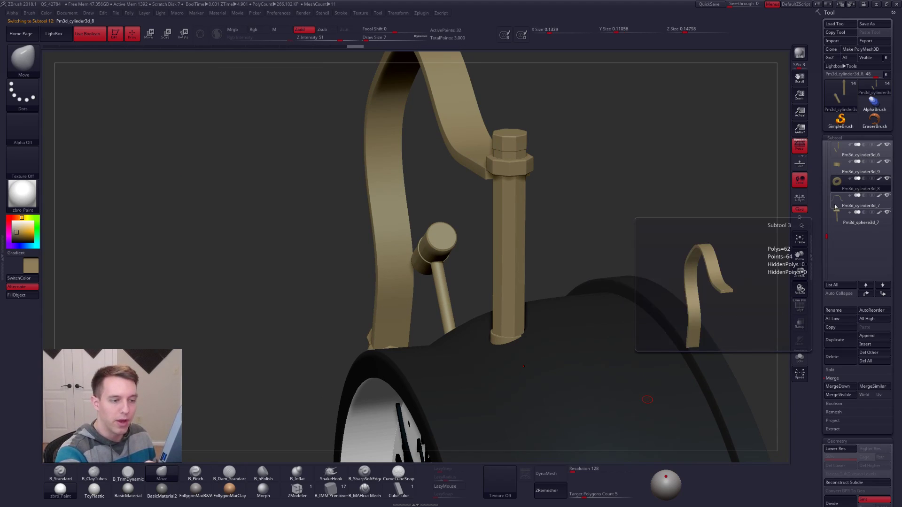
right_click_drag(759, 237, 686, 206, "ctrl")
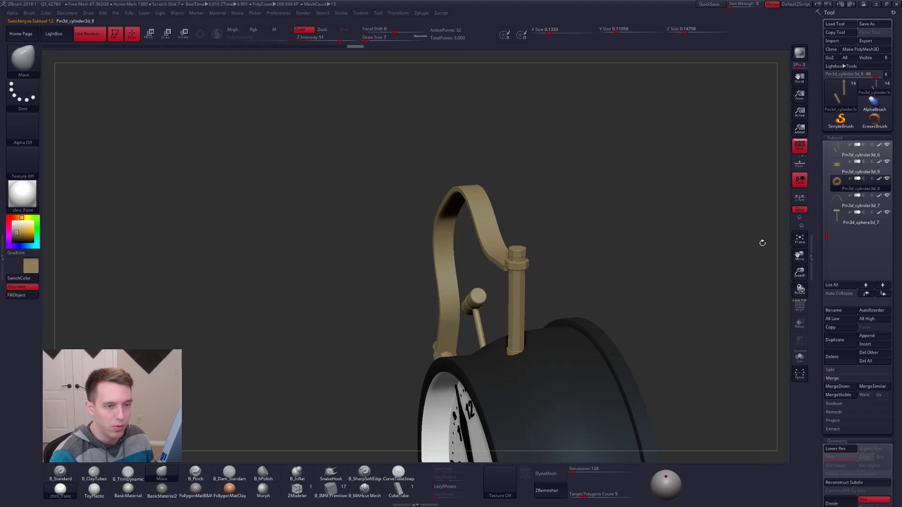
left_click_drag(608, 256, 551, 248)
right_click_drag(552, 248, 519, 245, "ctrl")
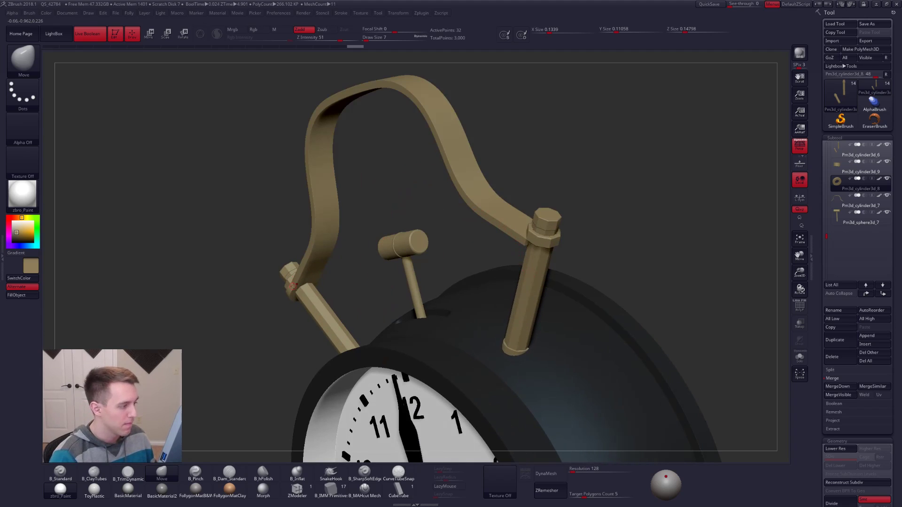
key("f")
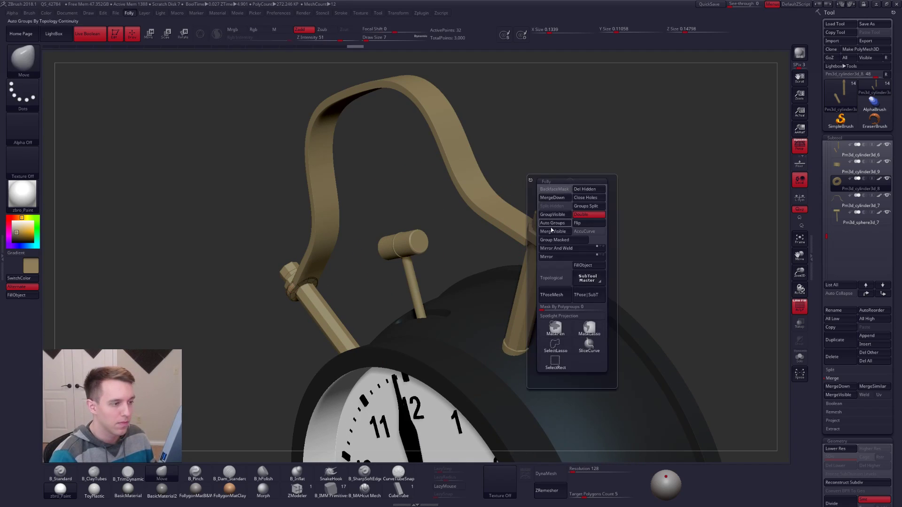
left_click(562, 248)
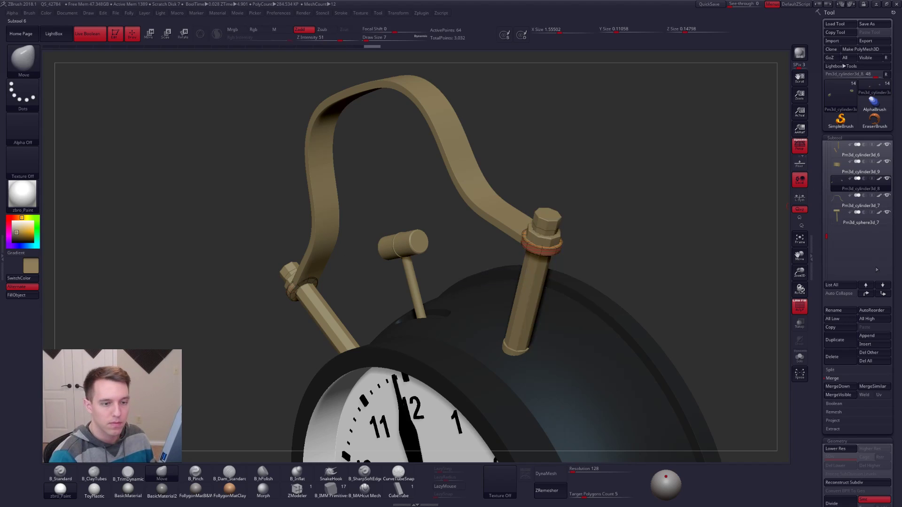
Merge the carrying handle down with the mirrored washer rings into one subtool and hide the polyframe
left_click(859, 205)
key("f")
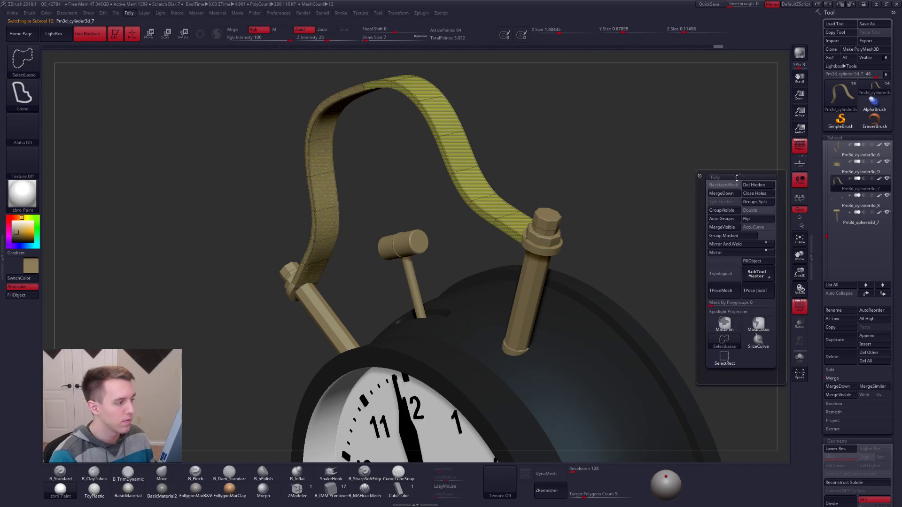
left_click(716, 195)
key("shift+f")
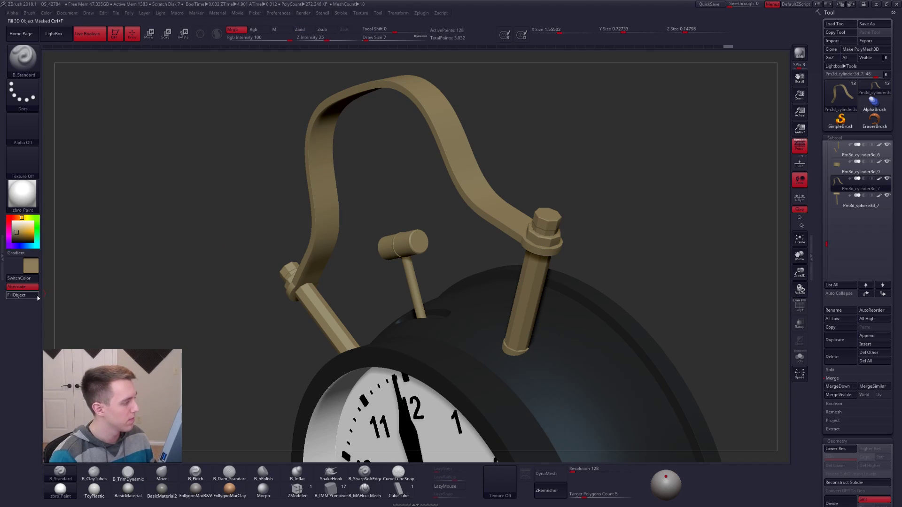
Select the collar at the base of the bell post and scale it up to an X size of about 0.12
right_click_drag(513, 352, 538, 328)
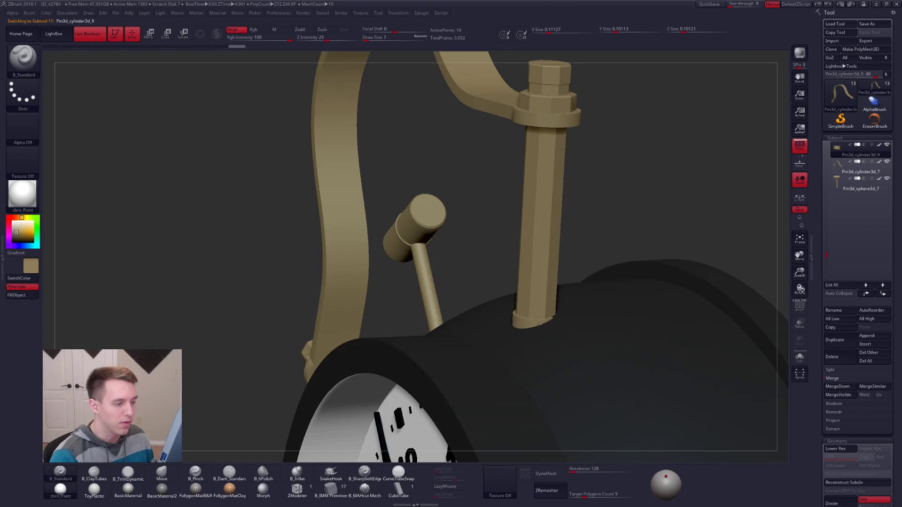
key("r")
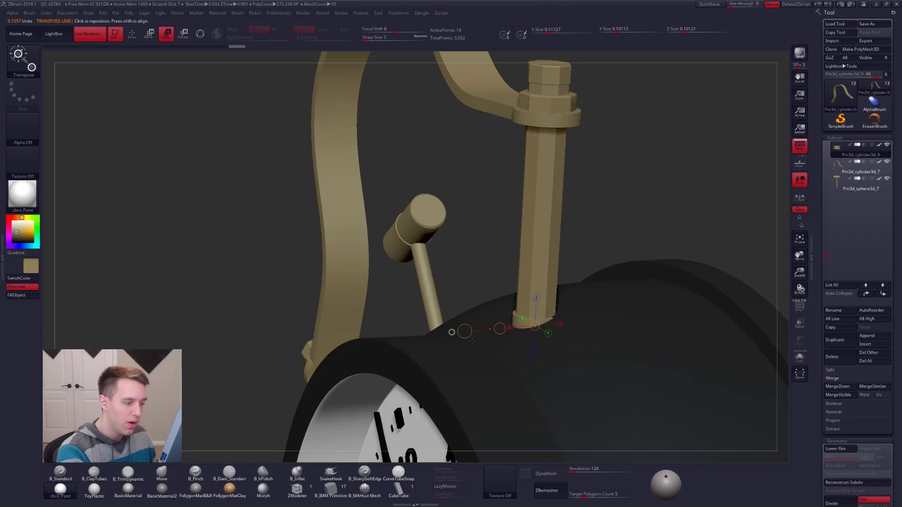
left_click(464, 332)
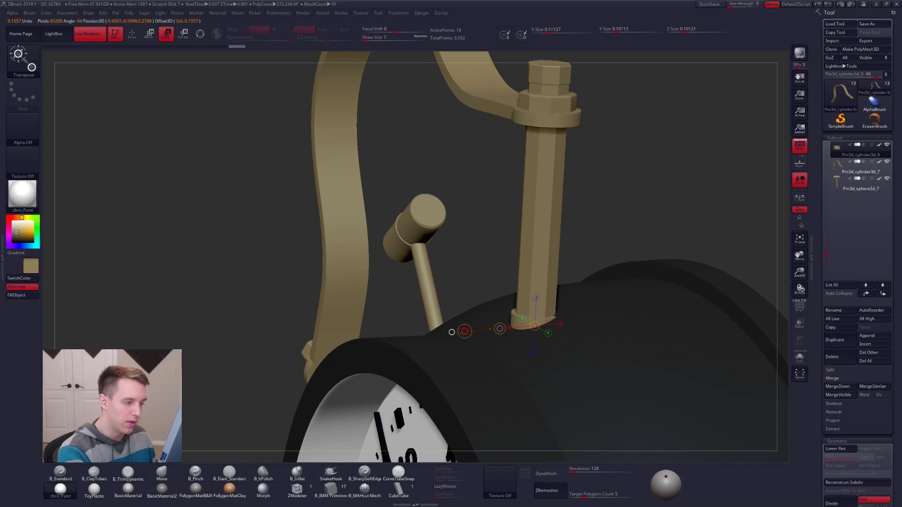
left_click_drag(464, 332, 475, 326)
Rotate the collar slightly in side view so it follows the slope of the case
key("r")
right_click_drag(493, 346, 467, 335)
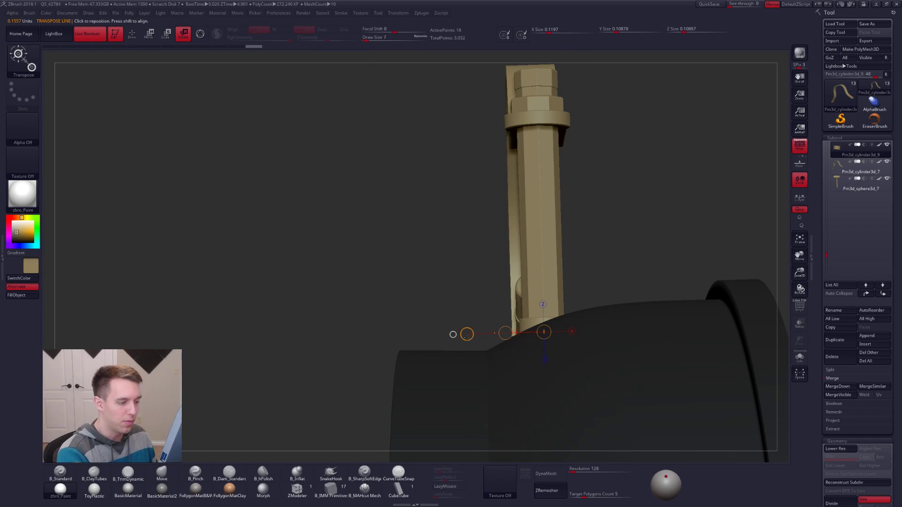
right_click_drag(526, 320, 526, 323)
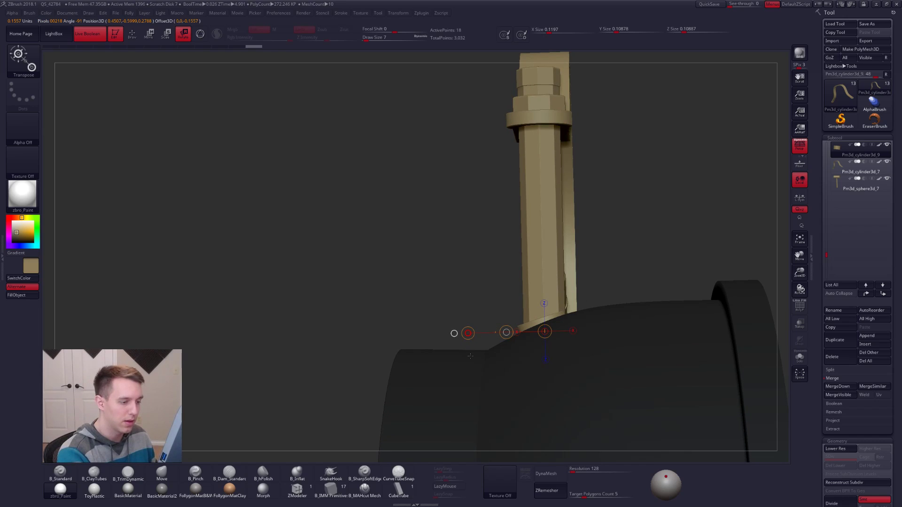
key("w")
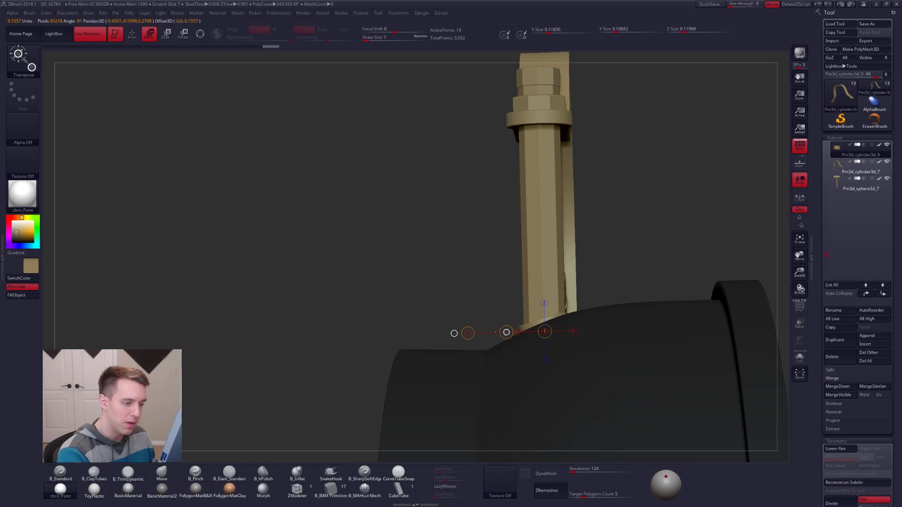
key("q")
Unhide the bell domes and turn the bell subtool's dynamic subdivision back on
left_click(545, 277, "alt")
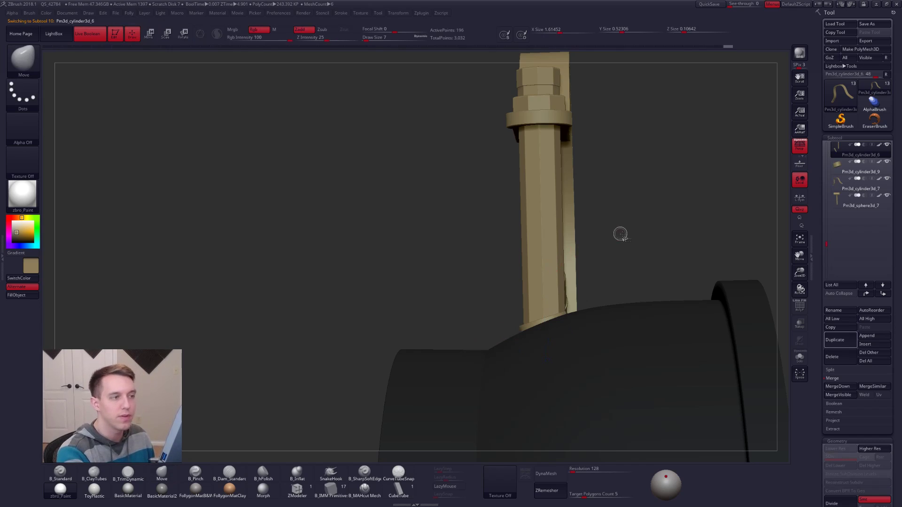
left_click(614, 241, "ctrl+shift")
key("d")
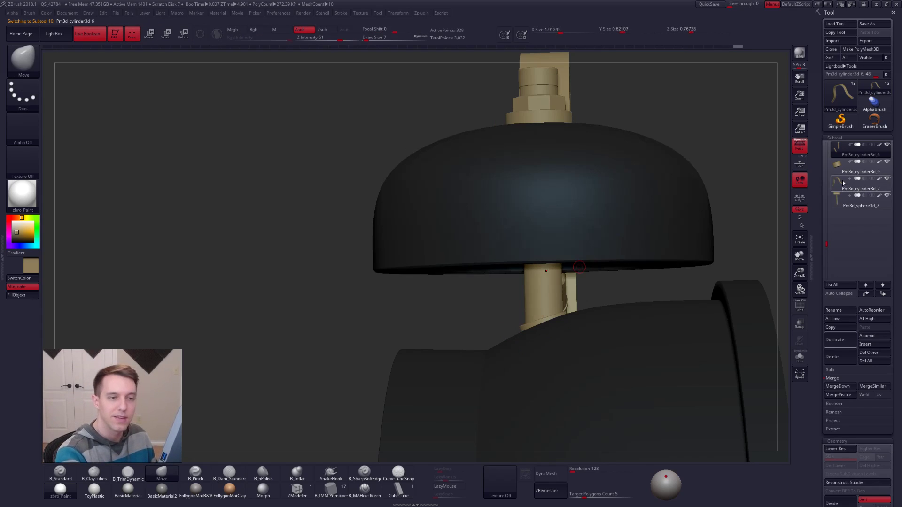
Tilt the collar further with the transpose line so it sits flush where the post enters the case
left_click(533, 338, "alt")
key("r")
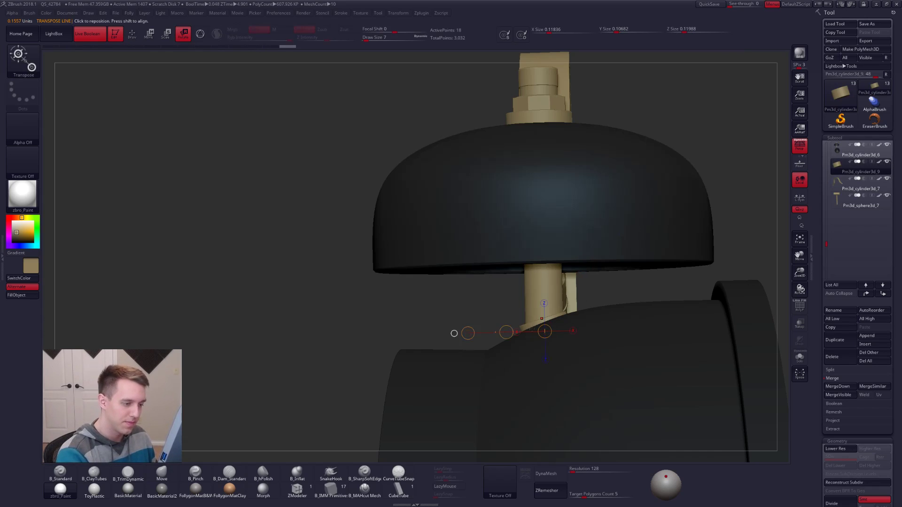
mouse_move(468, 334)
left_mouse_down()
mouse_move(527, 367)
mouse_move(537, 360)
mouse_move(521, 320)
mouse_move(599, 266)
mouse_move(634, 290)
mouse_move(556, 332)
mouse_move(487, 335)
mouse_move(556, 344)
mouse_move(403, 353)
left_mouse_up()
left_click(613, 258)
key("w")
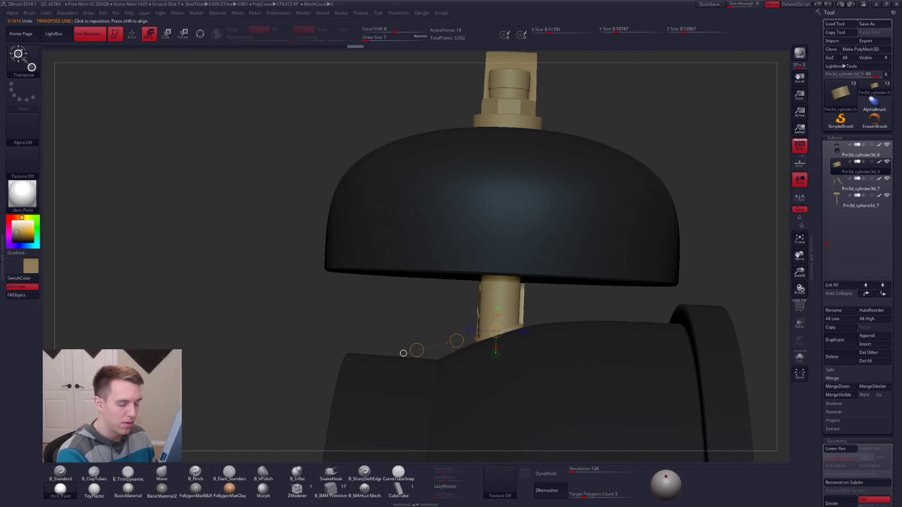
key("q")
Activate the B_Standard brush and choose the MatCap Metal01 material
mouse_move(535, 337)
right_mouse_down("ctrl")
mouse_move(499, 320)
mouse_move(521, 370)
mouse_move(525, 358)
right_mouse_up("ctrl")
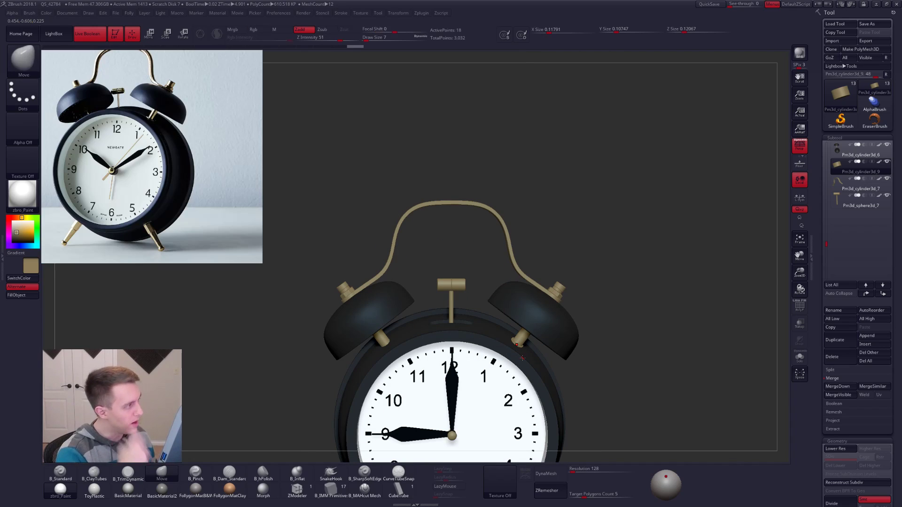
right_click_drag(522, 358, 517, 289, "alt")
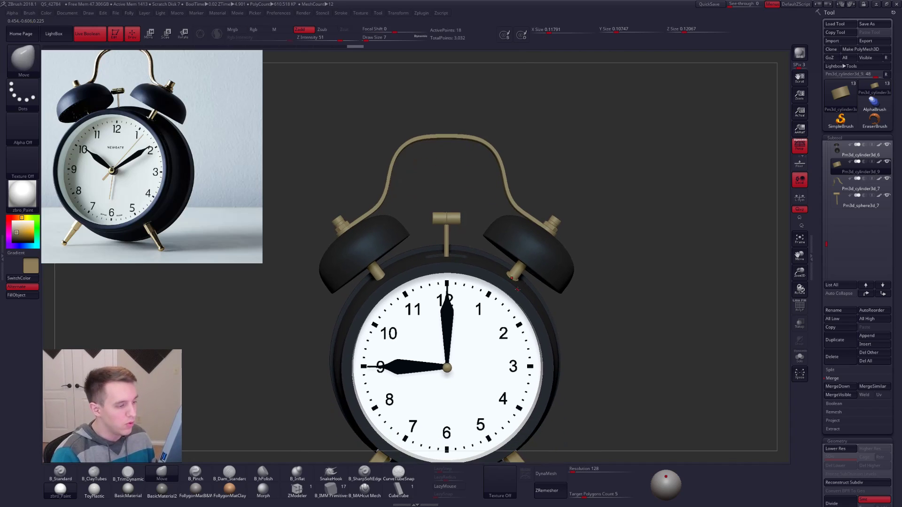
right_click_drag(395, 340, 457, 283, "alt")
right_click_drag(569, 210, 556, 211)
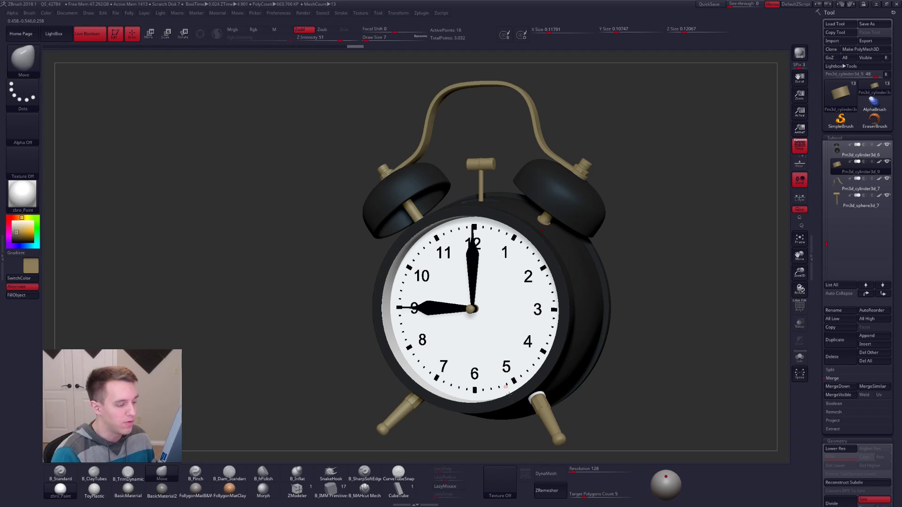
right_click_drag(513, 387, 456, 347)
key("b")
key("s")
key("t")
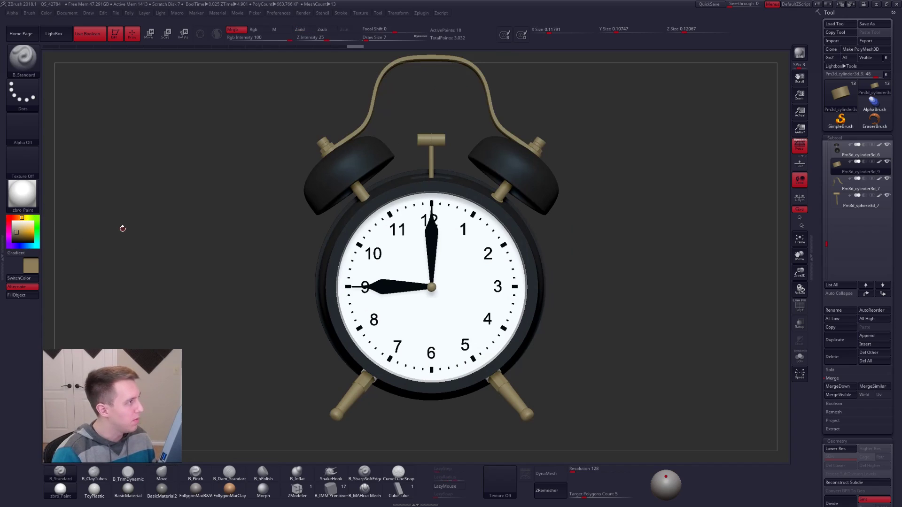
left_click(22, 194)
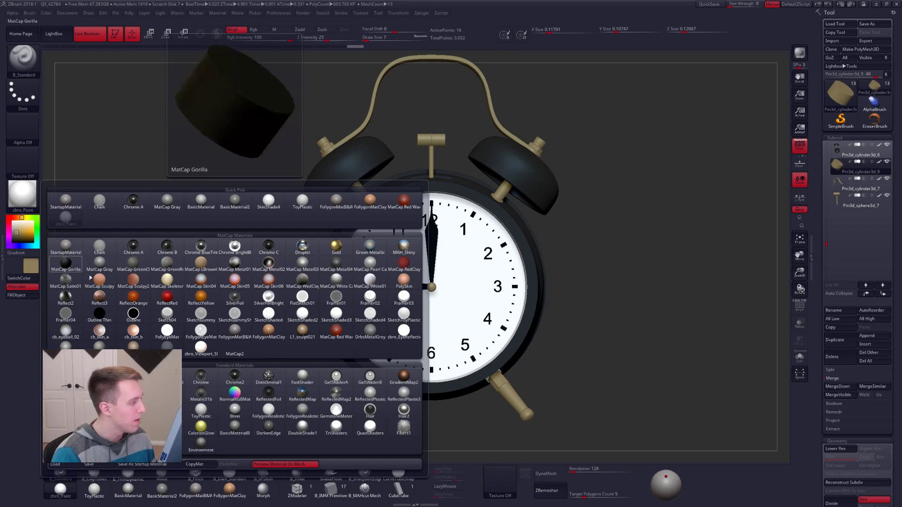
left_click(246, 266)
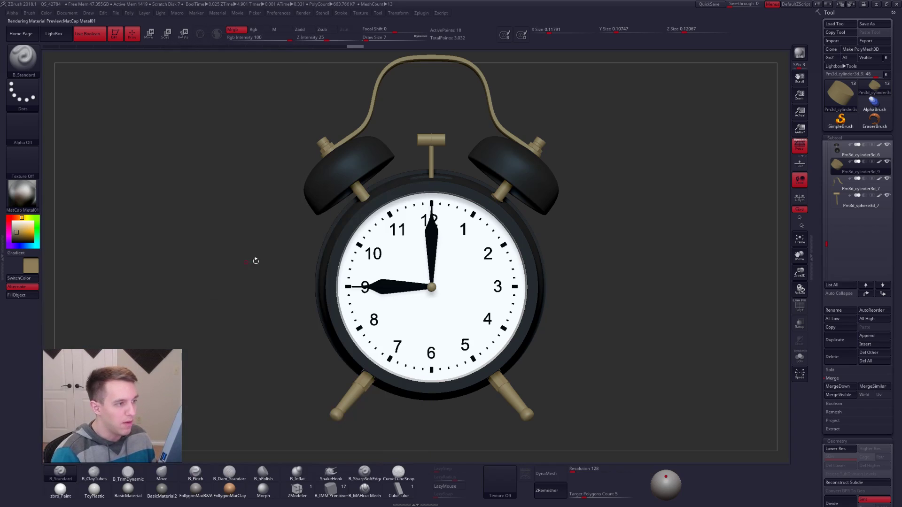
Fill the isolated collar with light grey in the MatCap Metal01 material, and show the whole clock again
key("shift+s")
left_click_drag(526, 207, 499, 326, "alt")
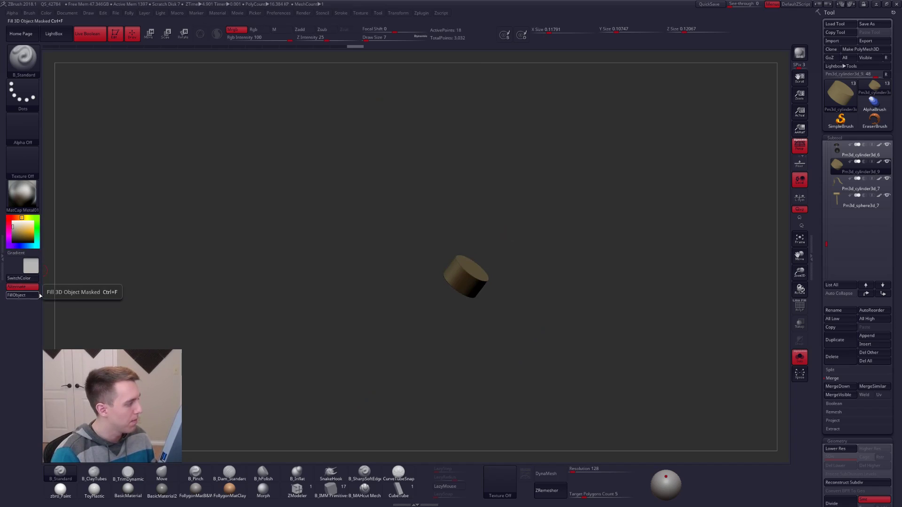
left_click(16, 294)
key("shift+s")
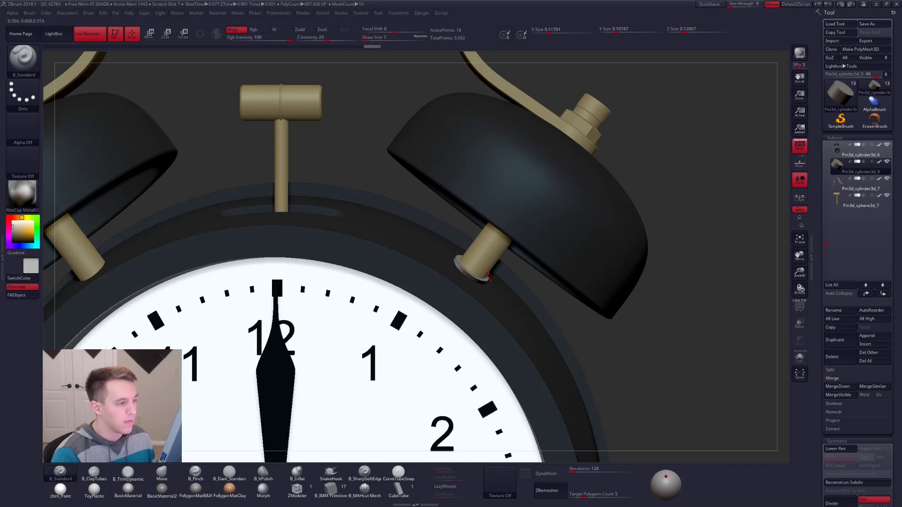
Try to fill the bell and post subtool with gold MatCap Metal01, and undo the fill
left_click(488, 258, "alt")
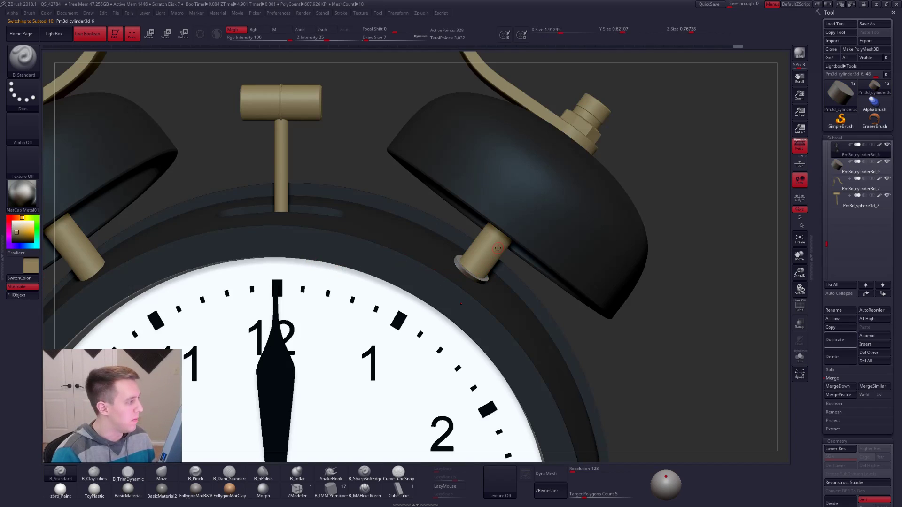
key("f")
left_click(28, 296)
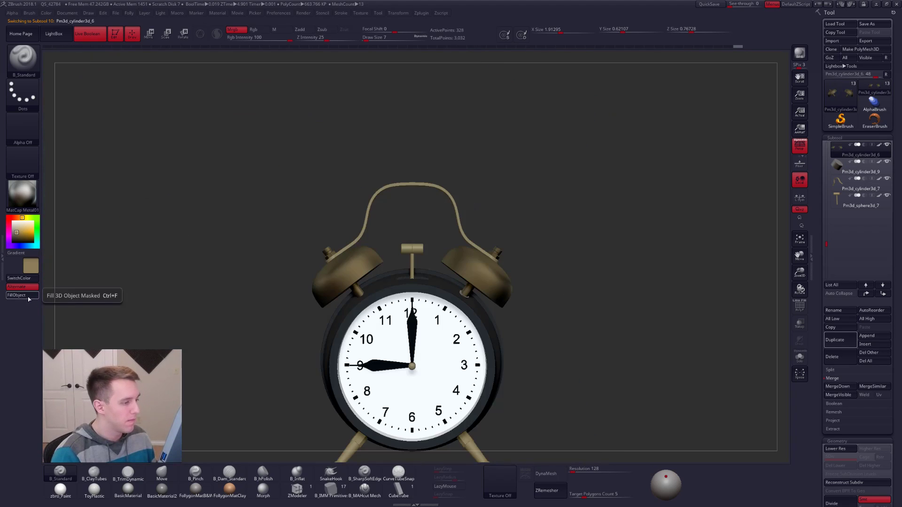
key("ctrl+z")
key("ctrl+z")
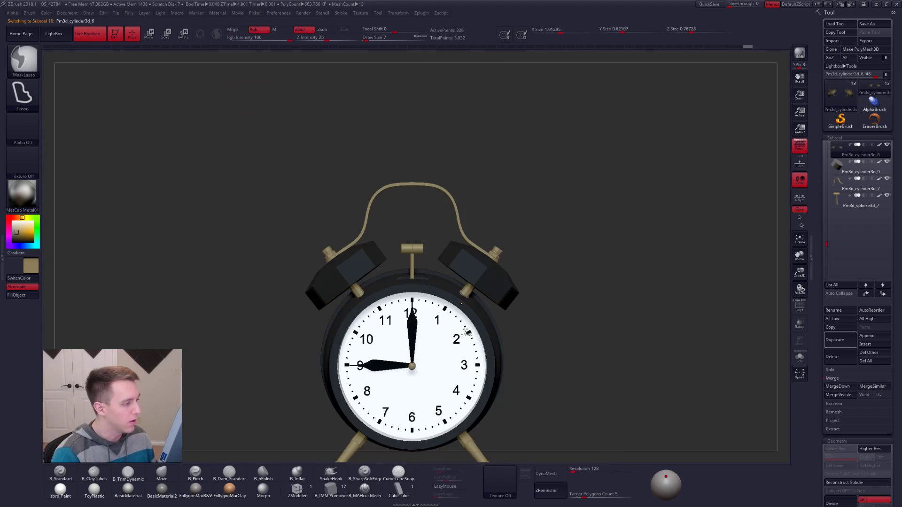
Undo the last changes on the bell posts, and isolate the collar with its polyframe shown
key("ctrl+z")
key("ctrl+z")
key("ctrl+z")
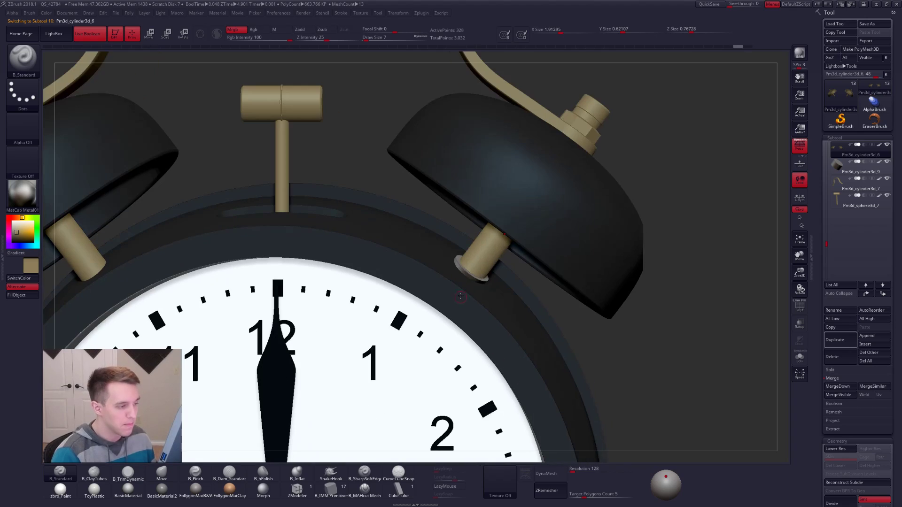
key("ctrl+z")
key("ctrl+z")
key("ctrl+z")
key("ctrl+z")
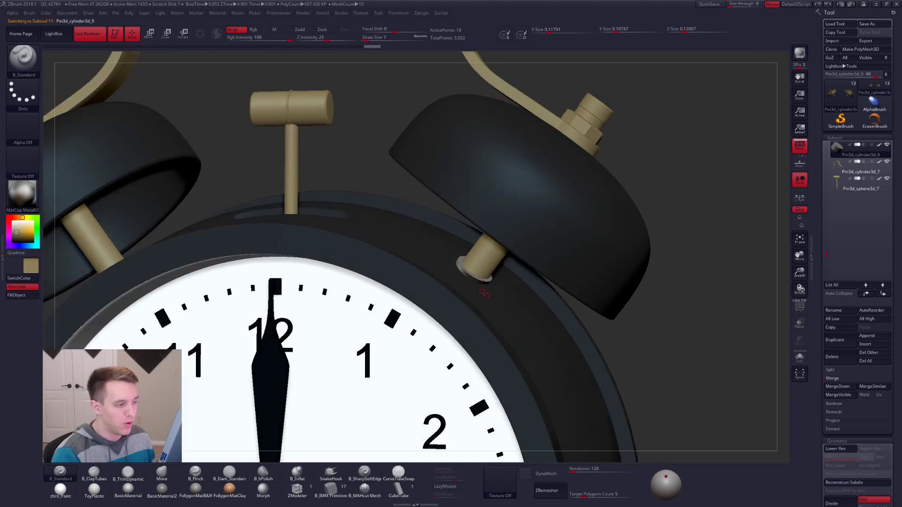
key("ctrl+z")
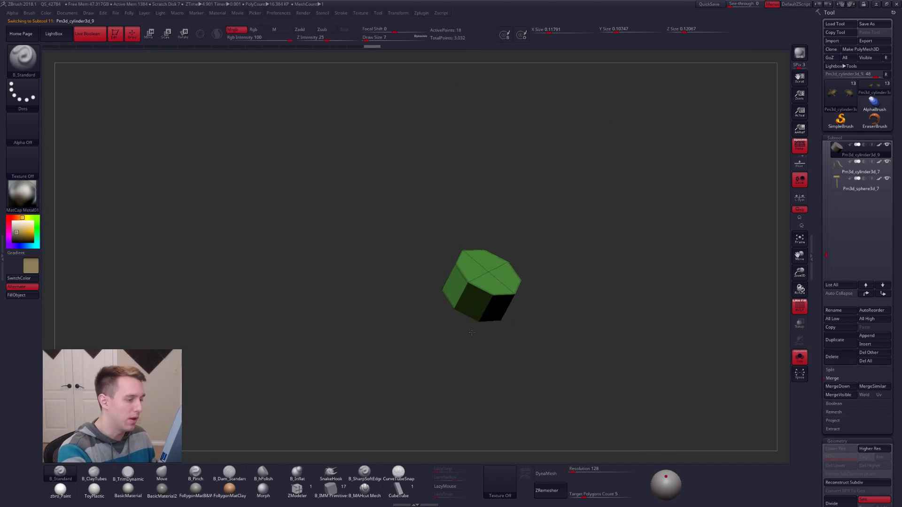
Insert a polyloop inside the collar's end cap with the ZModeler brush, leaving a rim around an inner octagonal face
left_click(306, 494)
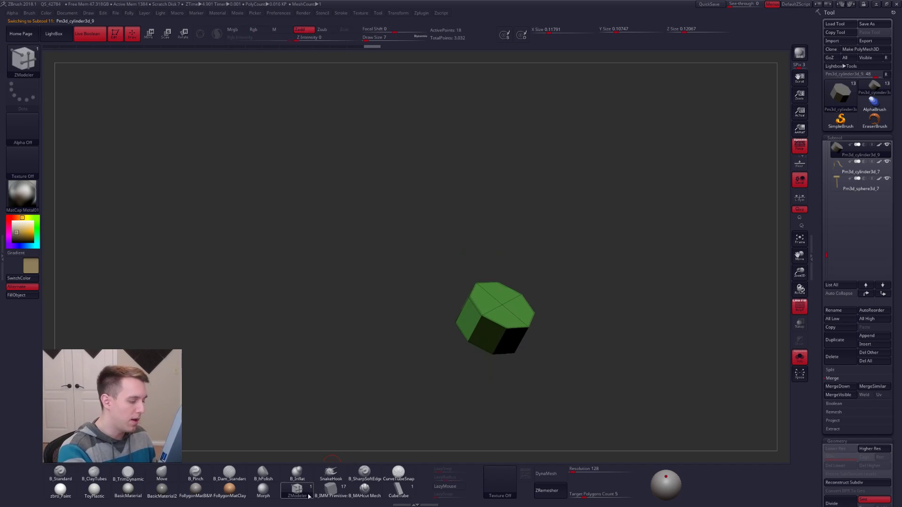
key("alt+s")
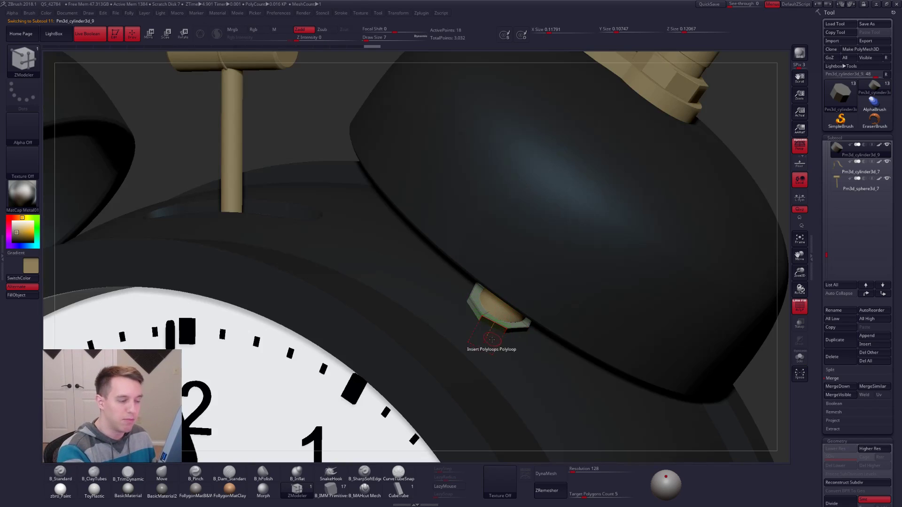
key("alt+s")
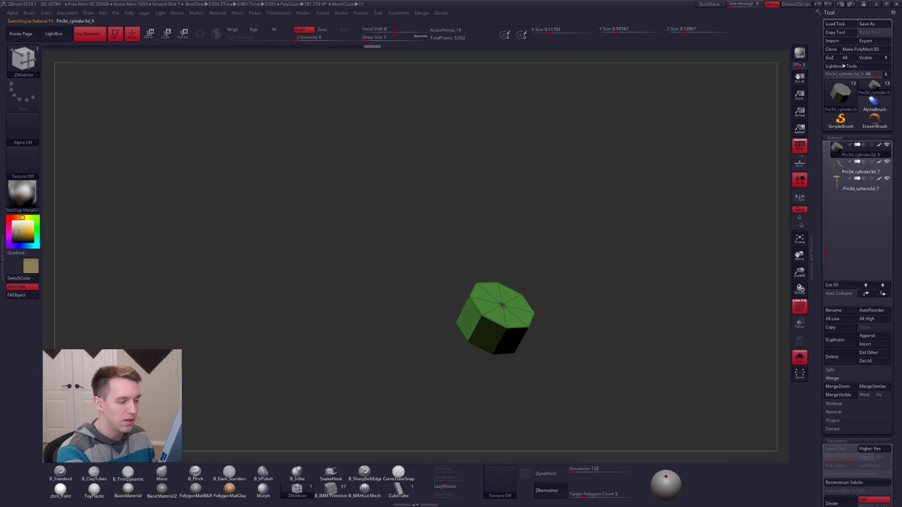
left_click_drag(509, 318, 511, 327)
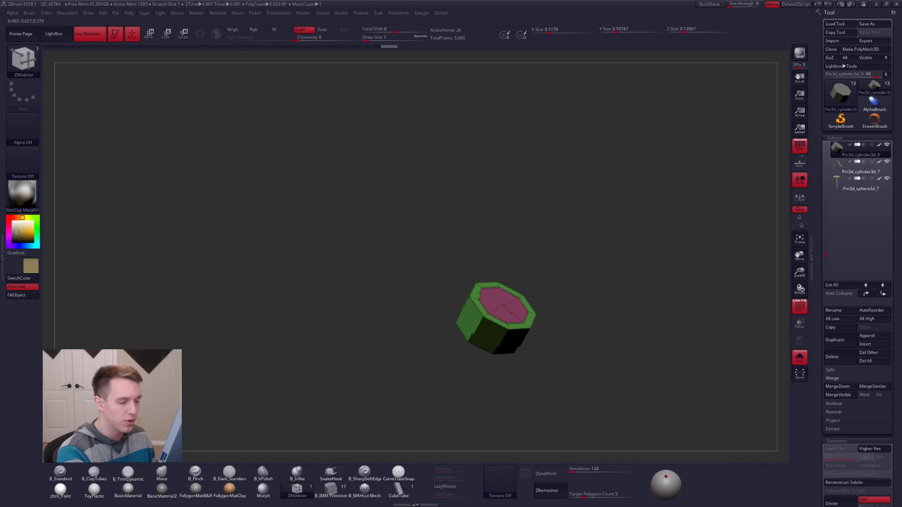
right_click_drag(510, 325, 507, 320, "ctrl")
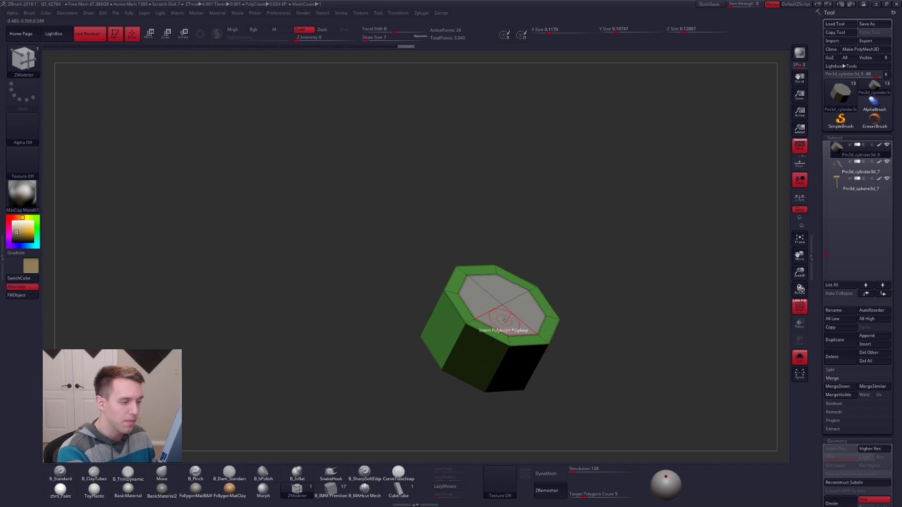
key("space")
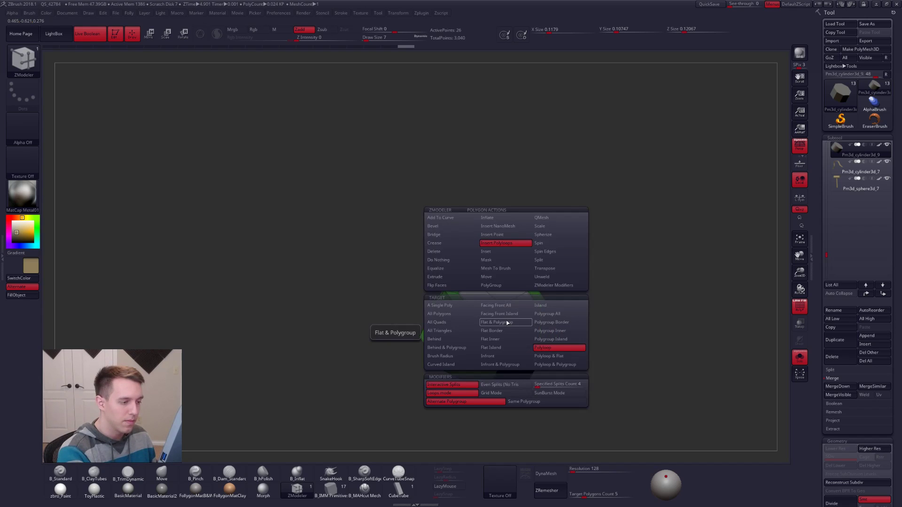
left_click(508, 322)
Duplicate the collar, and restore the original collar to its plain cap with smooth subdivision preview on
left_click(838, 340)
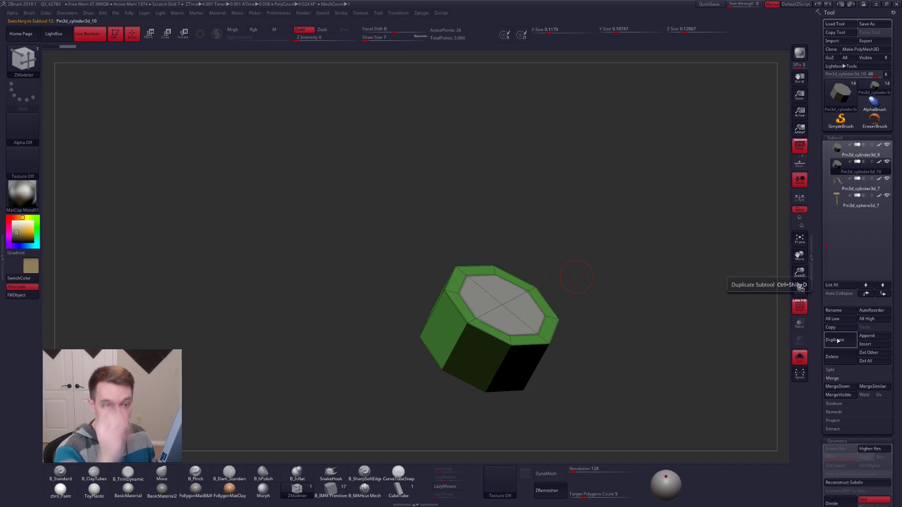
left_click(836, 155)
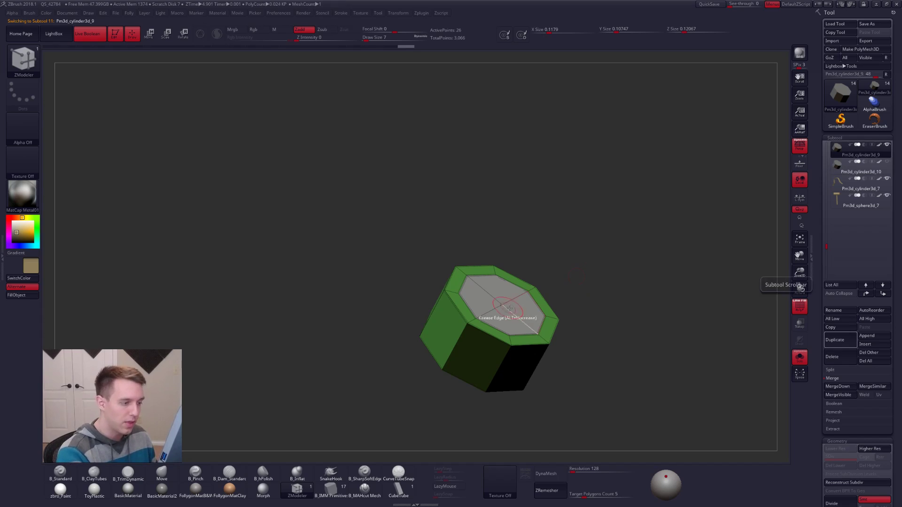
key("space")
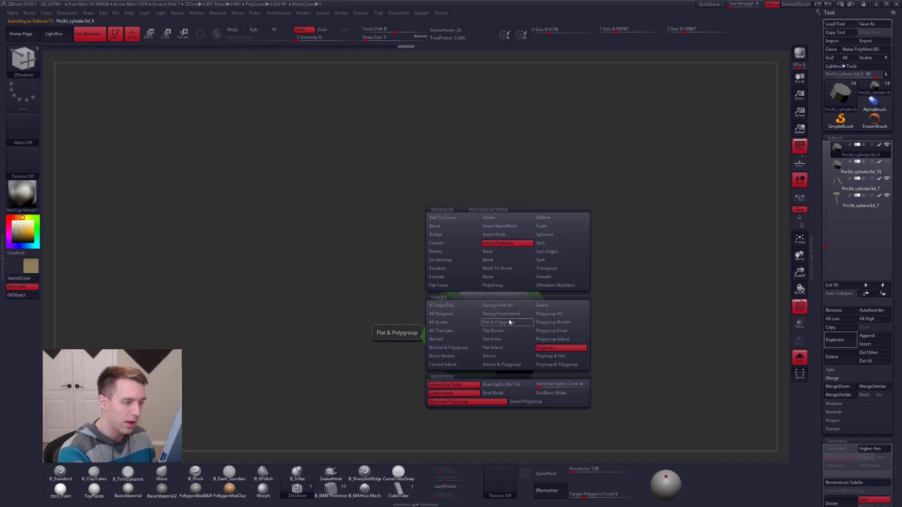
left_click(453, 286)
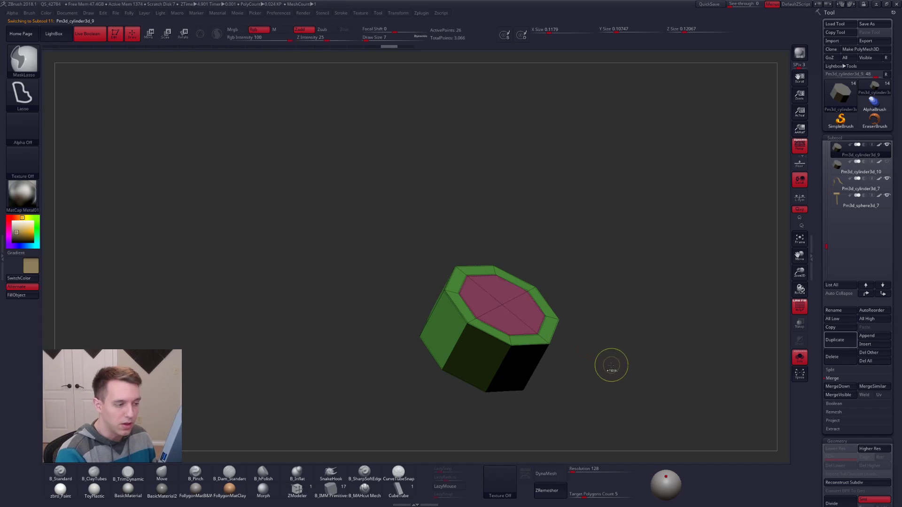
key("d")
left_click_drag(614, 356, 622, 288)
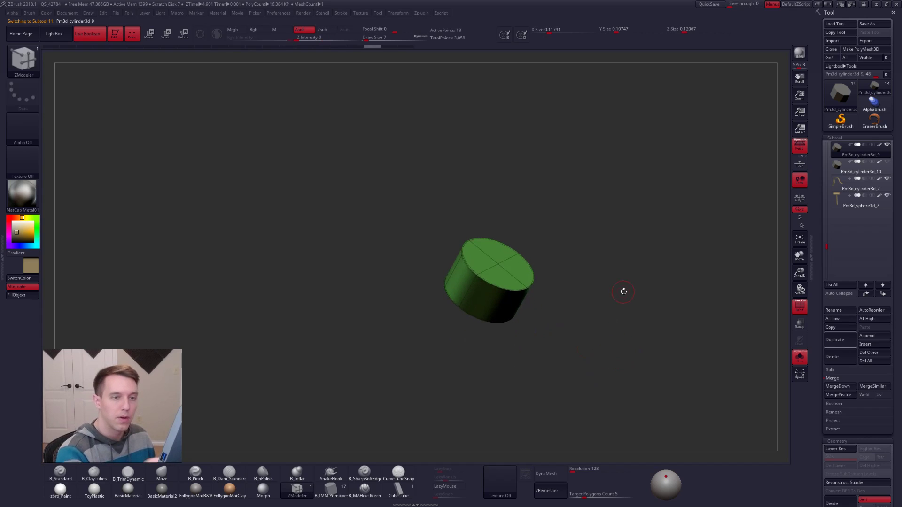
Set the duplicate collar to Boolean subtraction and extend its inner octagonal cap with ZModeler
left_click(836, 165)
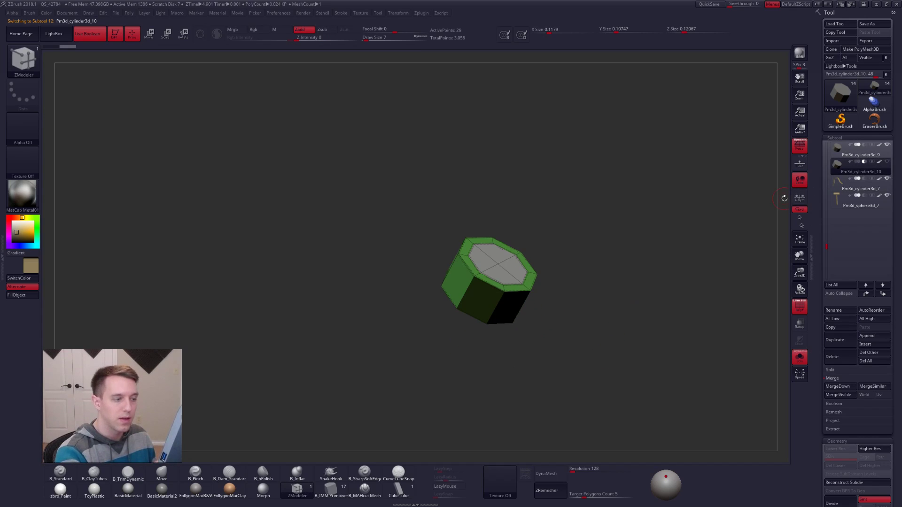
right_click_drag(507, 272, 501, 276, "ctrl")
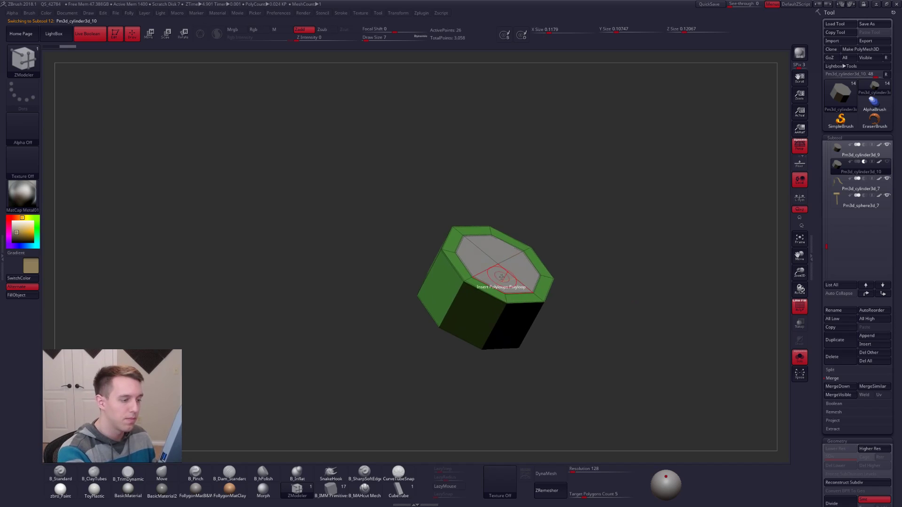
right_click(501, 277)
left_click(446, 277)
left_click(442, 305)
left_click_drag(502, 279, 505, 263)
Isolate the duplicate's inner octagonal plug and delete the hidden outer geometry
mouse_move(506, 263)
right_mouse_down()
mouse_move(514, 259)
mouse_move(518, 287)
right_mouse_up()
left_click_drag(518, 288, 451, 201, "ctrl+shift")
left_click(609, 236, "ctrl+shift")
mouse_move(537, 276)
left_mouse_down("ctrl+alt+shift")
mouse_move(464, 170)
mouse_move(590, 241)
mouse_move(618, 226)
left_mouse_up("ctrl+alt+shift")
key("f")
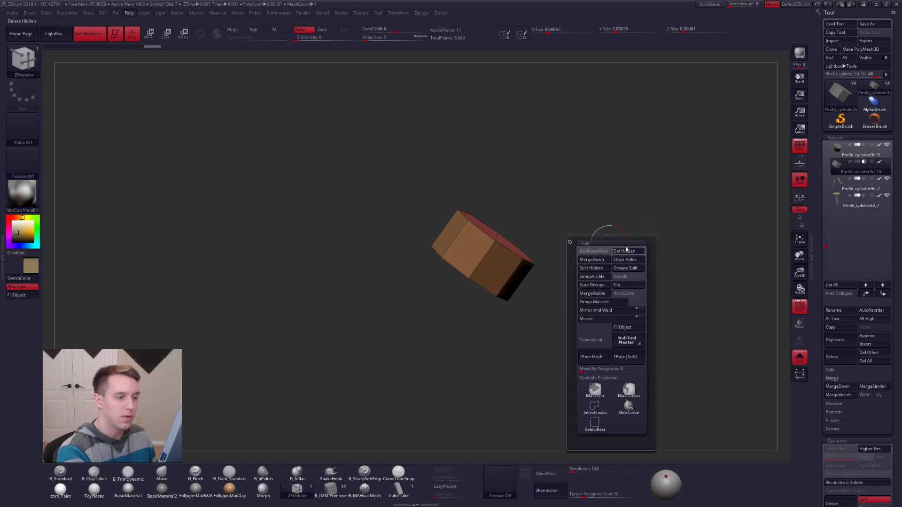
left_click(625, 251)
key("w")
right_click_drag(524, 265, 564, 280)
left_click_drag(541, 201, 580, 156)
key("q")
mouse_move(557, 294)
right_mouse_down()
mouse_move(545, 296)
mouse_move(545, 285)
mouse_move(534, 304)
right_mouse_up()
key("ctrl+shift+z")
key("ctrl+z")
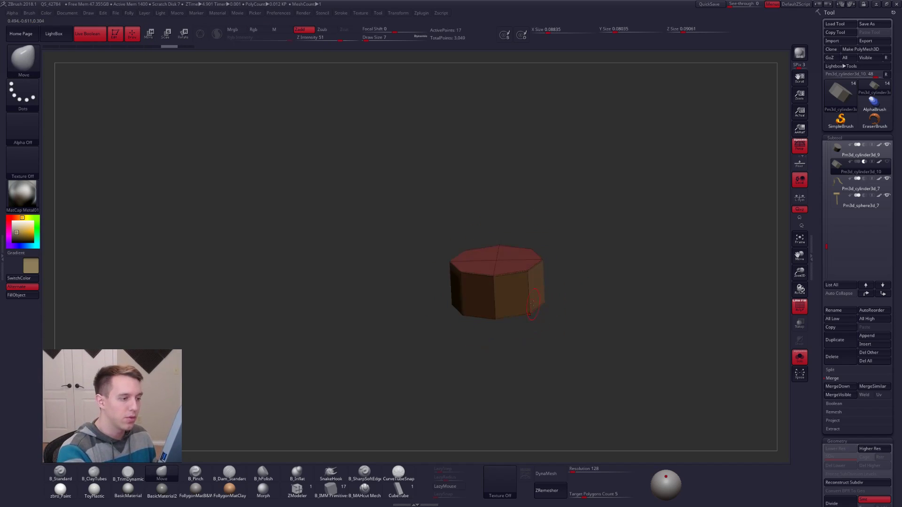
Extend the plug along the bell post with the transpose line, and bring the rest of the clock back into view
key("w")
left_click_drag(495, 260, 493, 196)
left_click_drag(493, 232, 485, 147)
right_click_drag(592, 331, 622, 308)
key("alt+s")
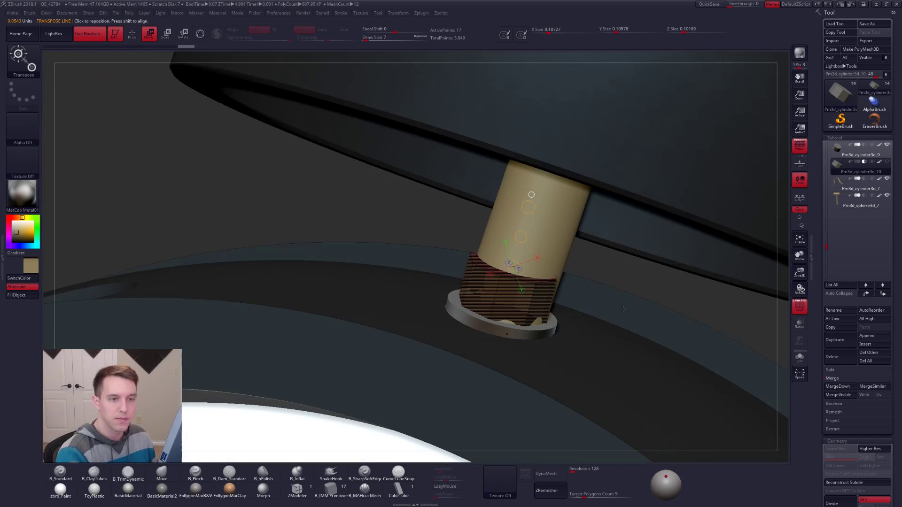
Cap the plug's open end with Close Holes, and inspect it both alone and against the clock
key("q")
key("f")
left_click(629, 271)
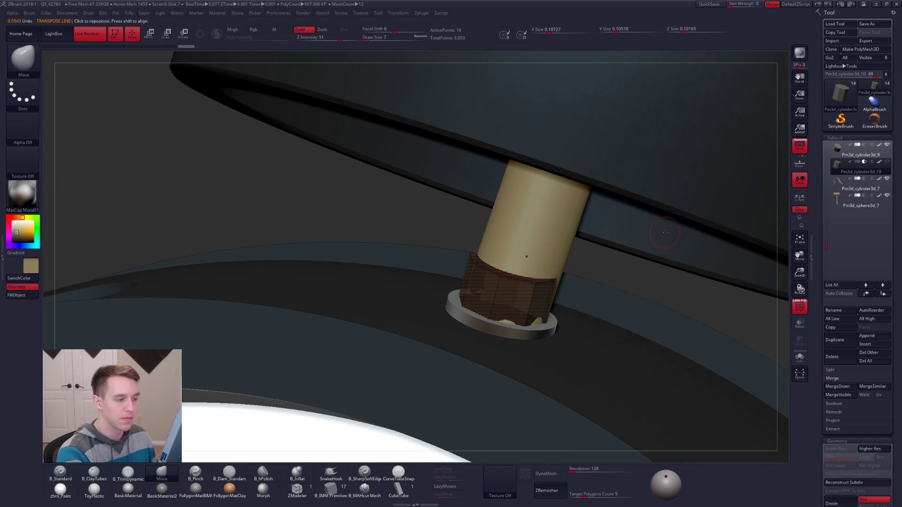
key("alt+s")
right_click_drag(545, 263, 761, 248)
key("alt+s")
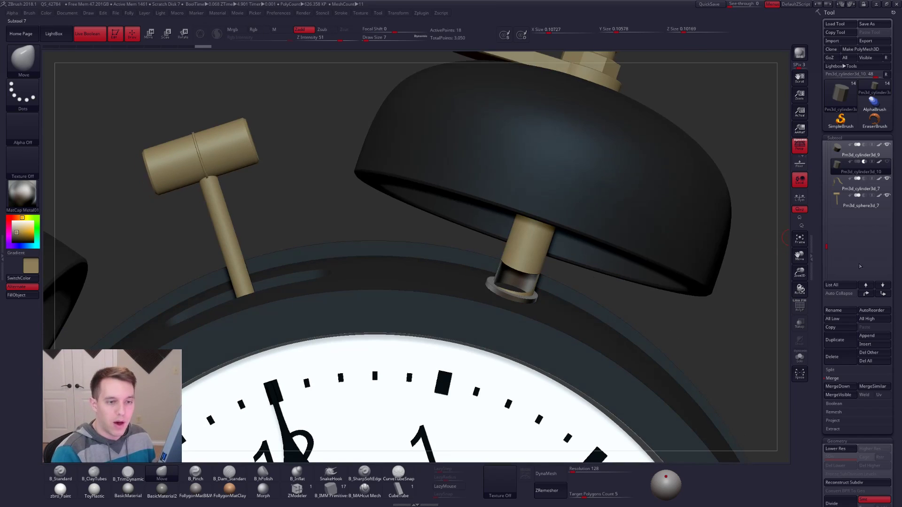
Move the bell and post subtool two places down the subtool order, below the subtracting plug
left_click_drag(826, 248, 834, 203)
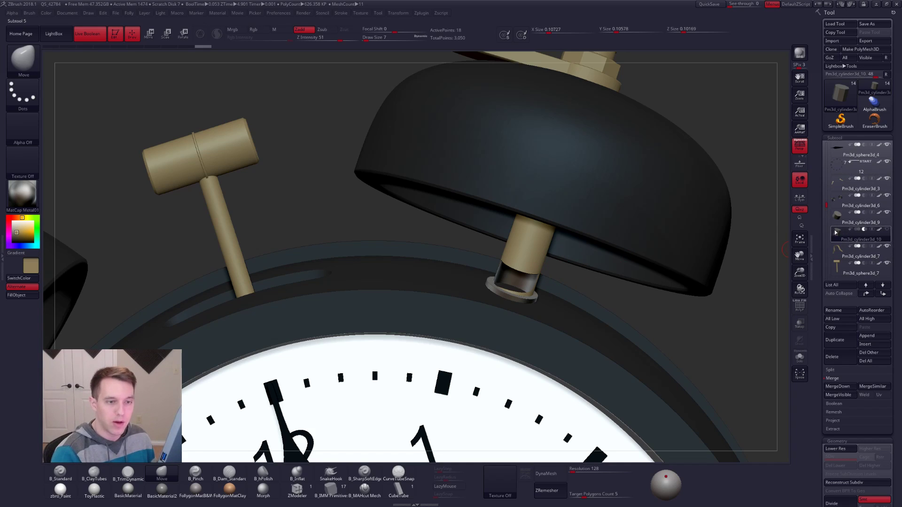
mouse_move(837, 224)
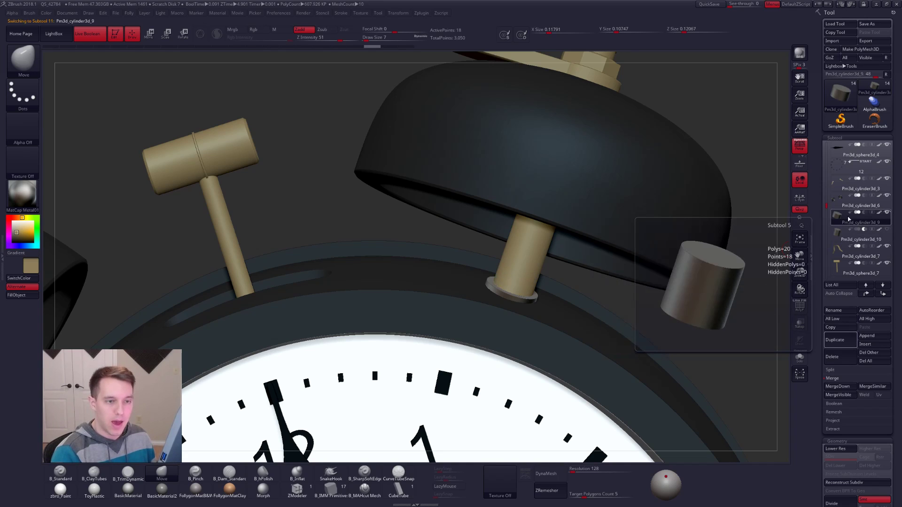
left_click(675, 255, "alt")
key("shift+f")
key("shift+f")
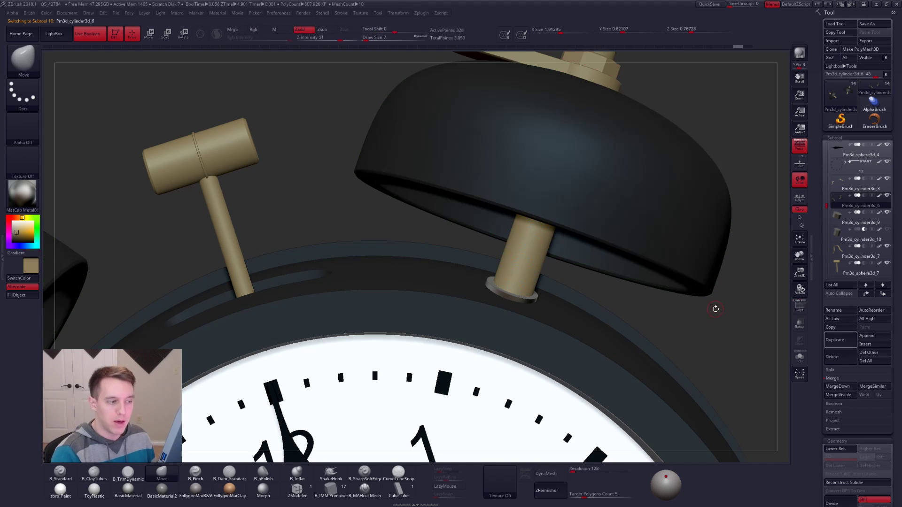
left_click_drag(711, 310, 676, 321)
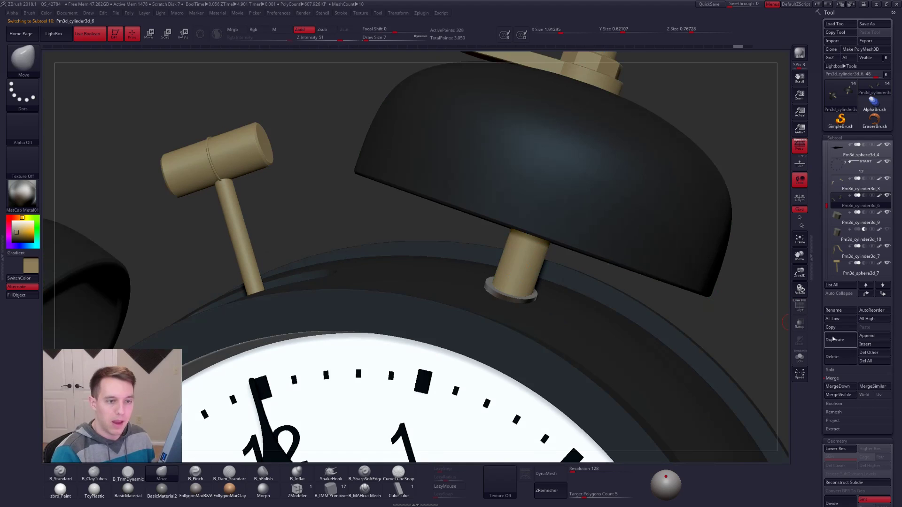
left_click(884, 294)
left_click(884, 294)
Scale the subtracting plug up slightly with the transpose line, to an X size of about 0.118
left_click(722, 221, "alt")
key("e")
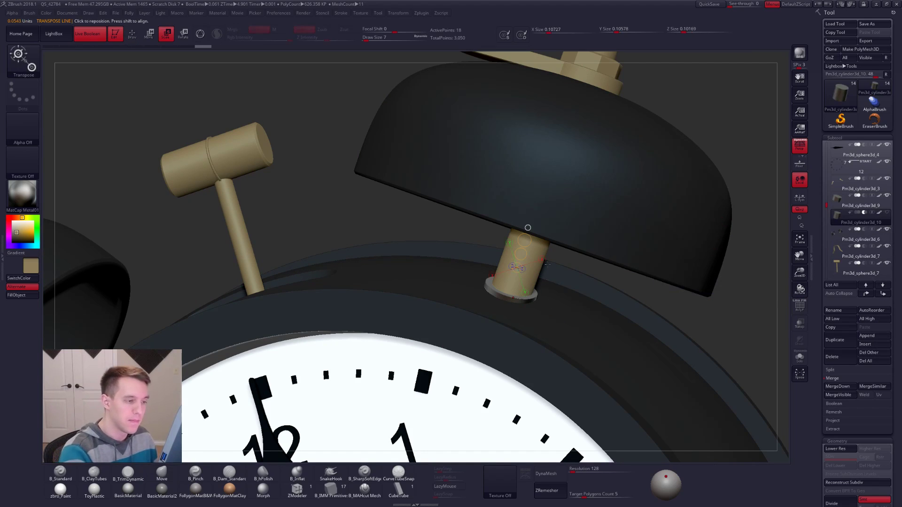
key("alt+s")
left_click(537, 278)
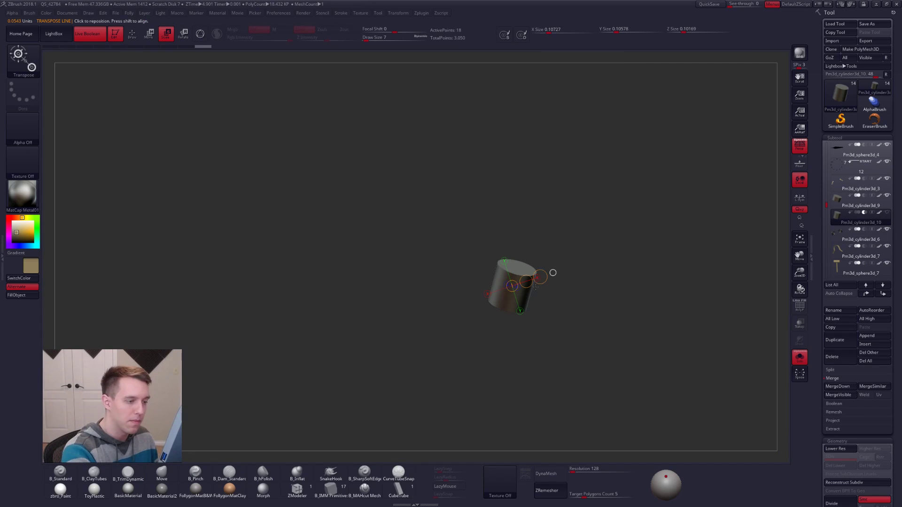
key("alt+s")
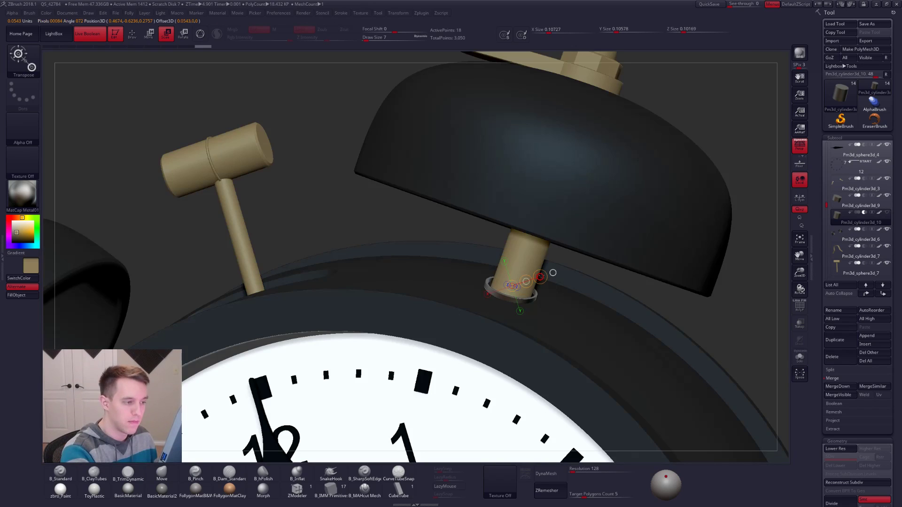
key("q")
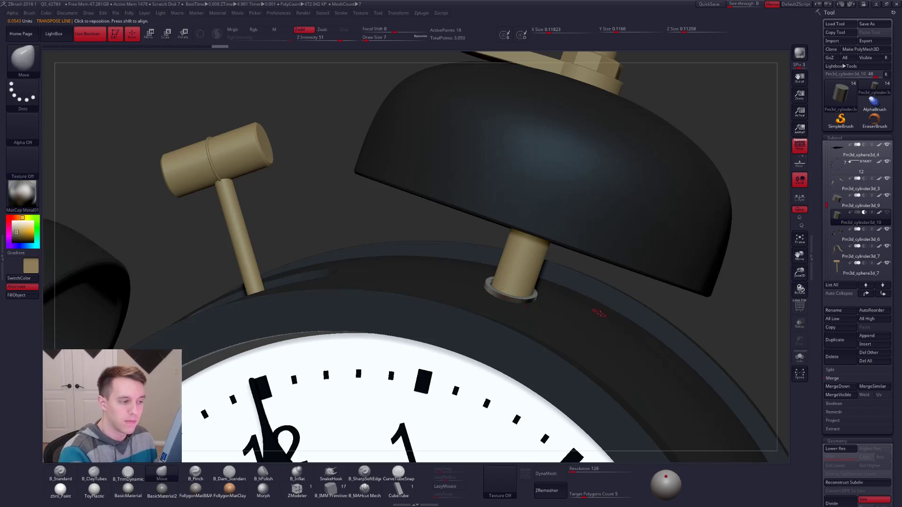
Mirror and weld the collar and its subtracting plug across to the opposite bell post
key("f")
mouse_move(658, 235)
left_mouse_down()
mouse_move(564, 320)
mouse_move(674, 282)
left_mouse_up()
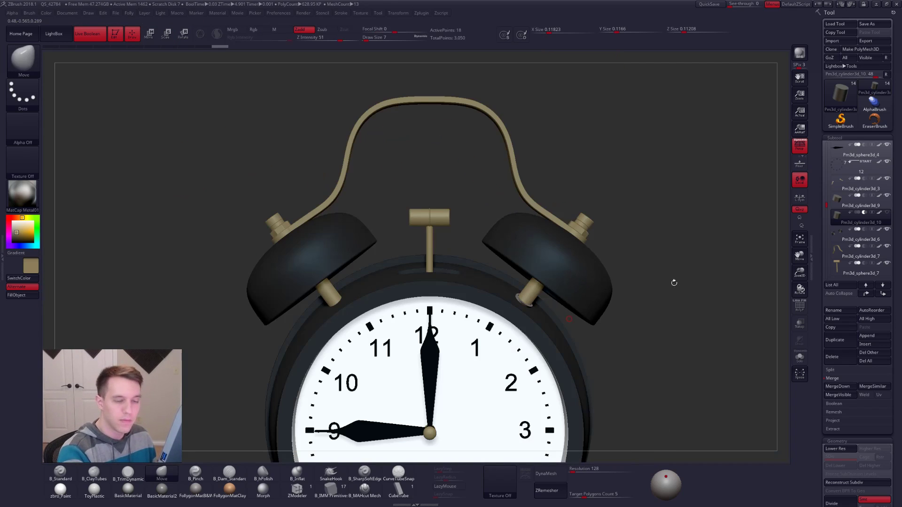
left_click(829, 210)
key("space")
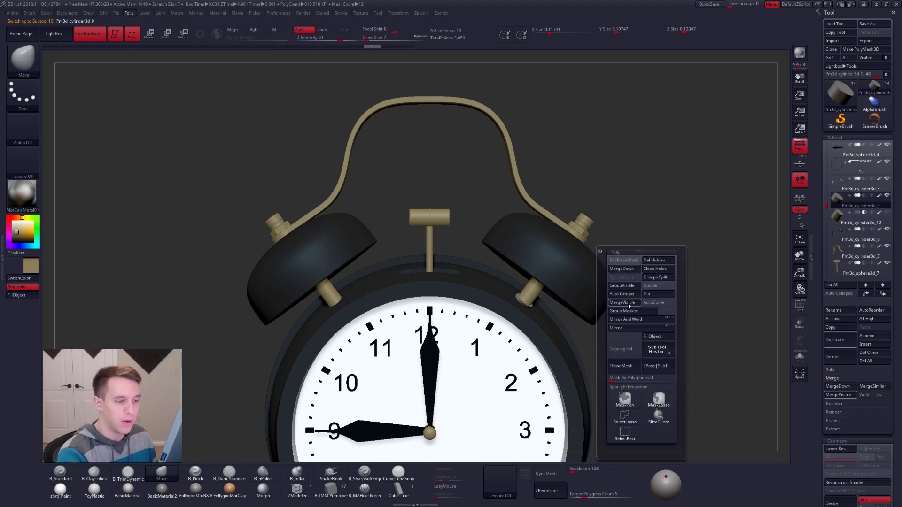
key("shift+s")
left_click(628, 319)
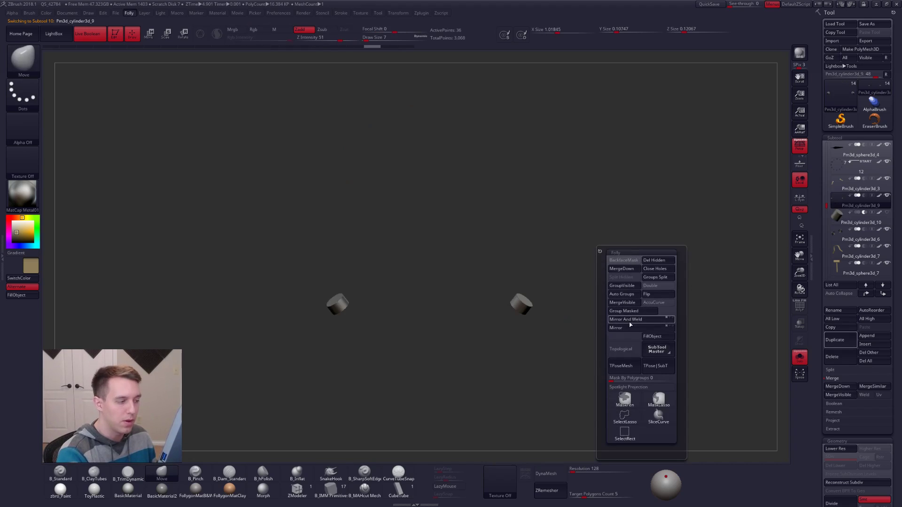
left_click(839, 221)
key("space")
left_click(660, 323)
Show the whole clock, turn off polypaint display on all subtools, and set the active colour to white
key("shift+s")
key("f")
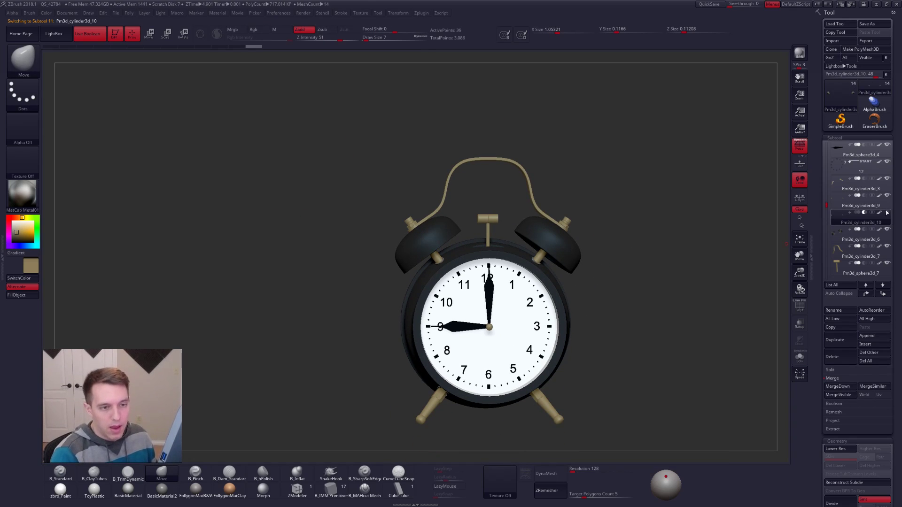
left_click(880, 213, "shift")
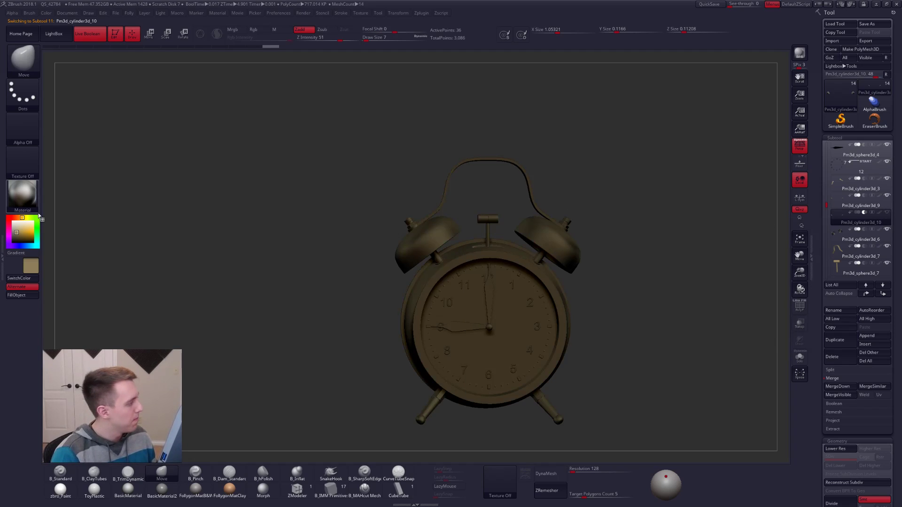
left_click(13, 219)
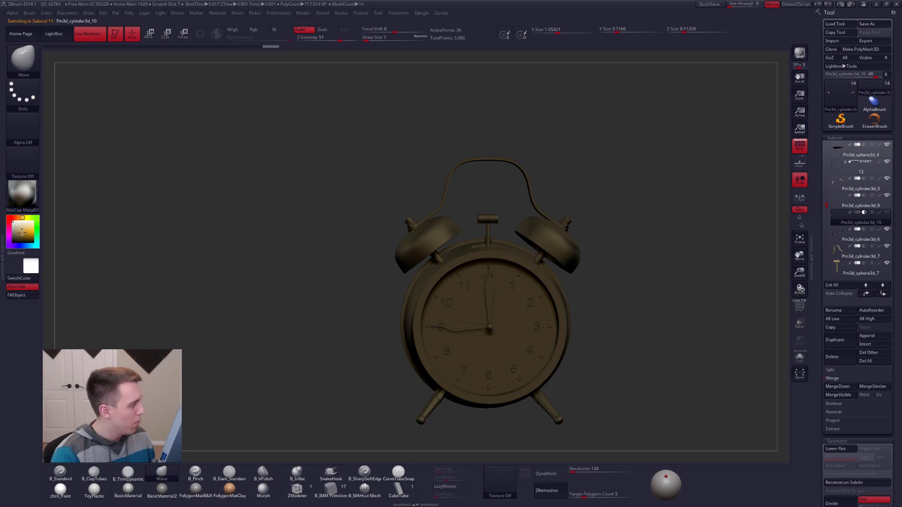
Switch the clock preview to the FollygonMatB&W material, inspect the model all around, and select the clock body subtool
left_click(196, 487)
left_click_drag(288, 392, 246, 340, "alt")
left_click_drag(724, 141, 531, 342)
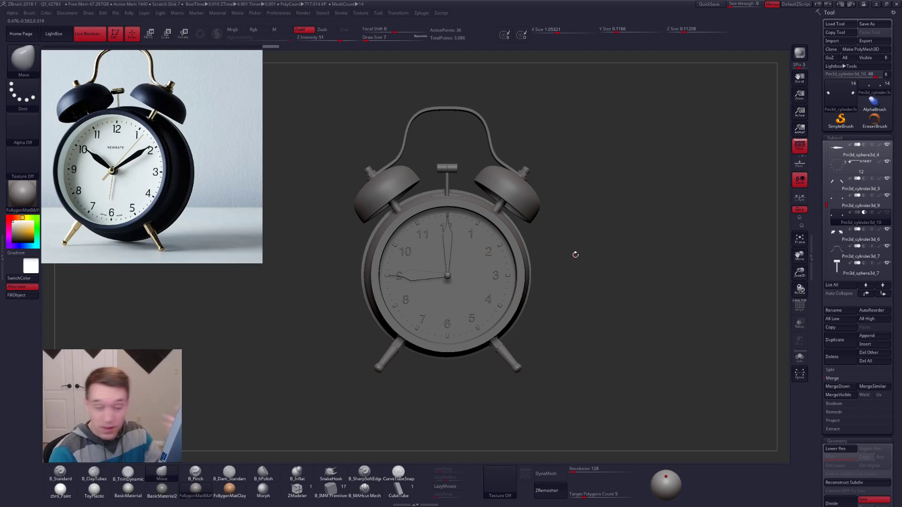
left_click_drag(502, 301, 430, 342)
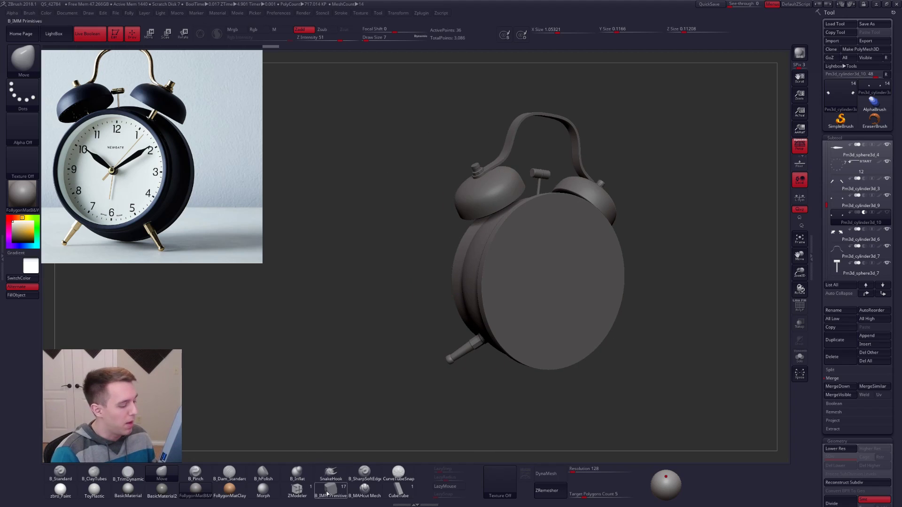
mouse_move(403, 300)
left_mouse_down()
mouse_move(502, 305)
mouse_move(525, 278)
left_mouse_up()
key("ctrl+shift+f")
left_click(525, 277, "alt")
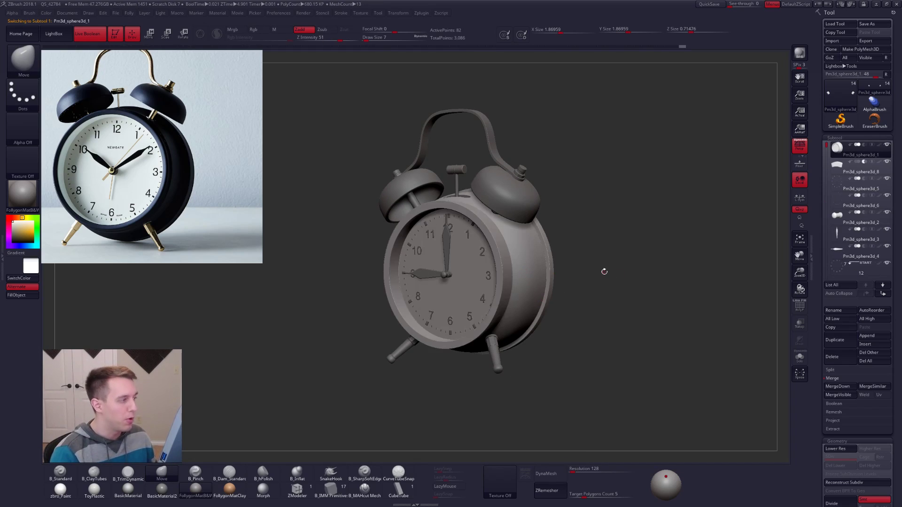
left_click_drag(574, 263, 636, 238)
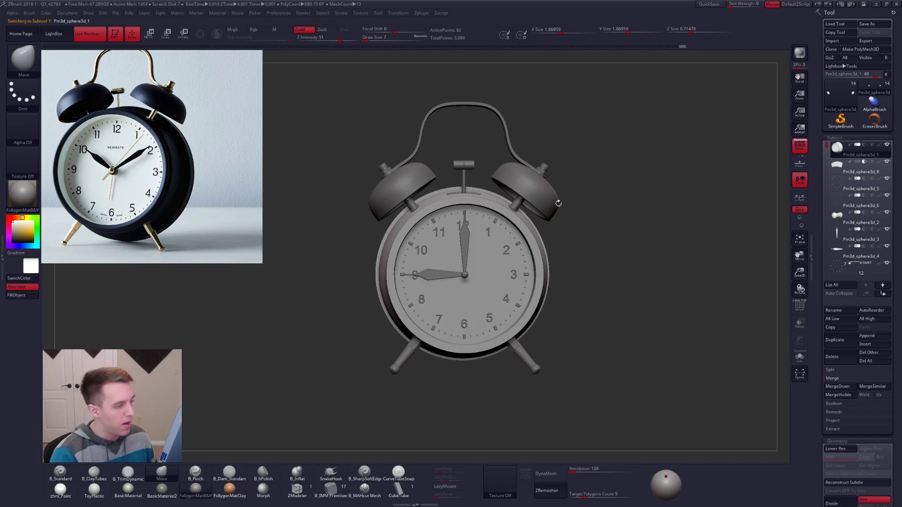
Leave ZBrush and open the Android 17 render setup 2.blend scene in Blender from its project folder
key("alt+Tab")
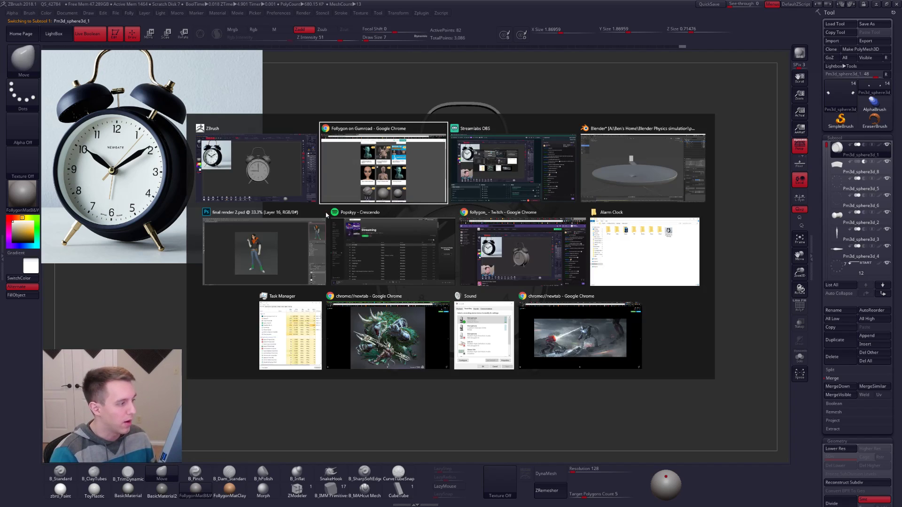
left_click(621, 241)
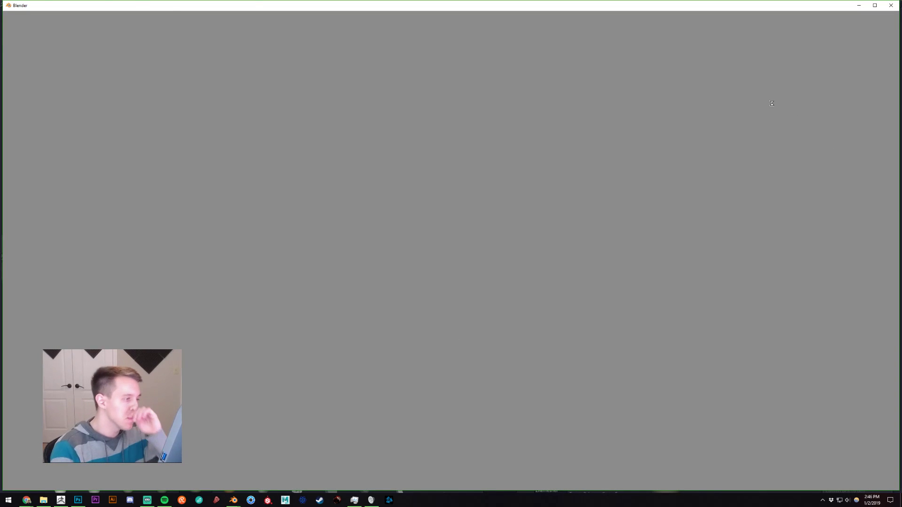
left_click(43, 500)
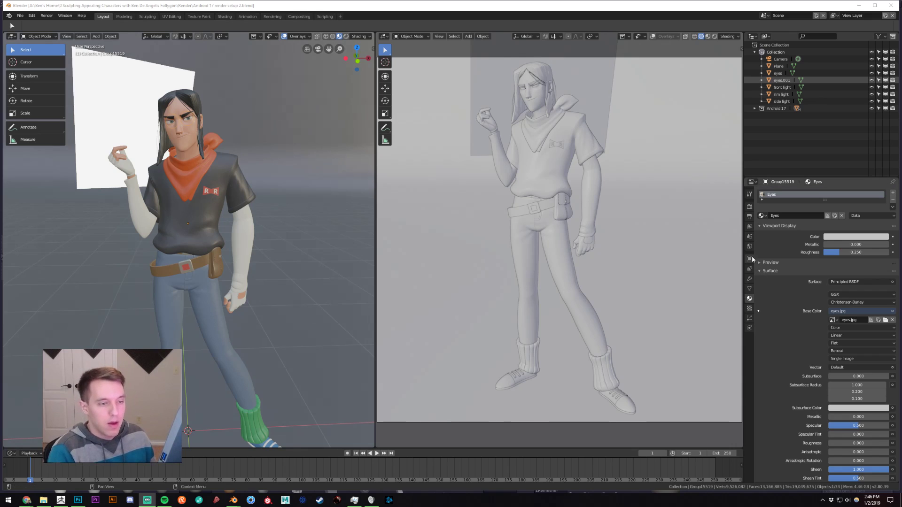
Set the Cycles viewport samples to 16 in the scene's render settings
left_click(749, 238)
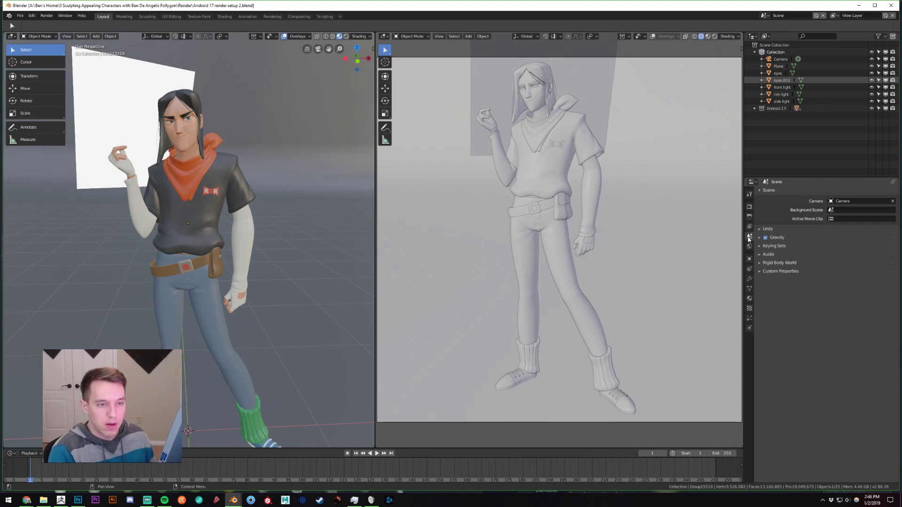
left_click(749, 206)
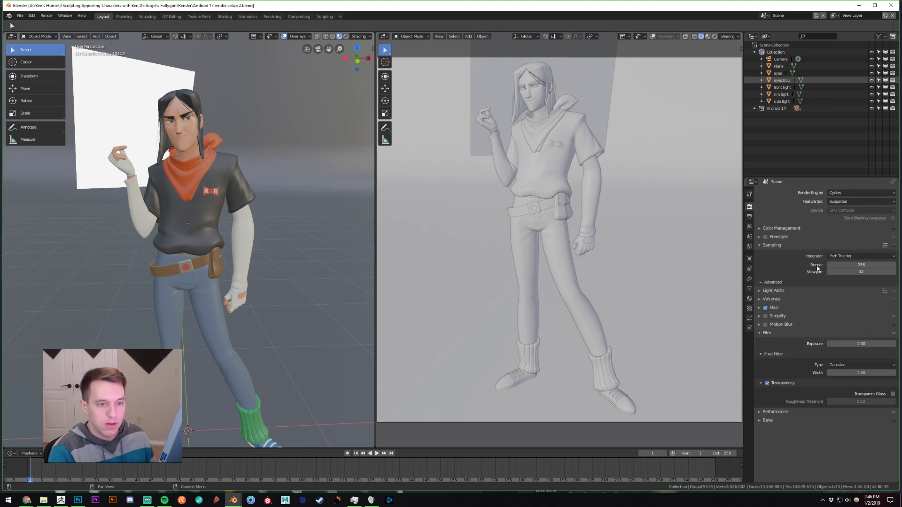
left_click(847, 272)
type("16")
key("shift+Tab")
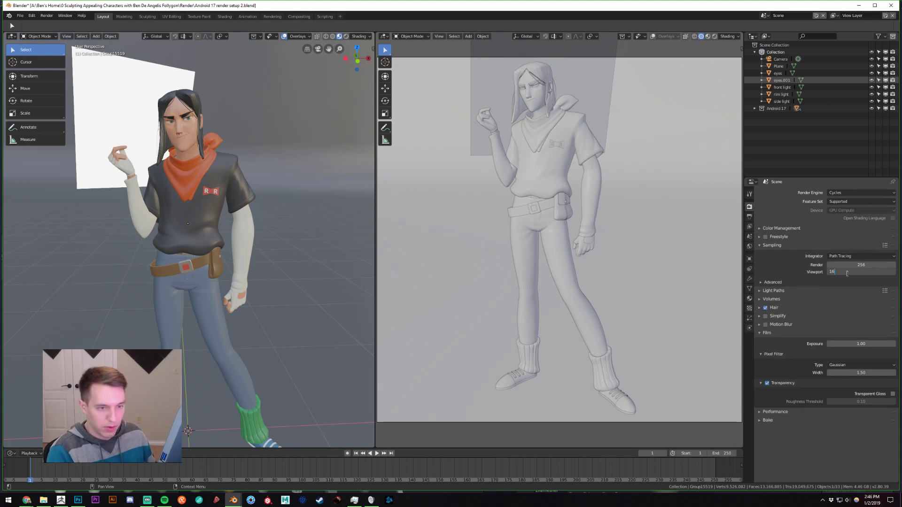
left_click(807, 266)
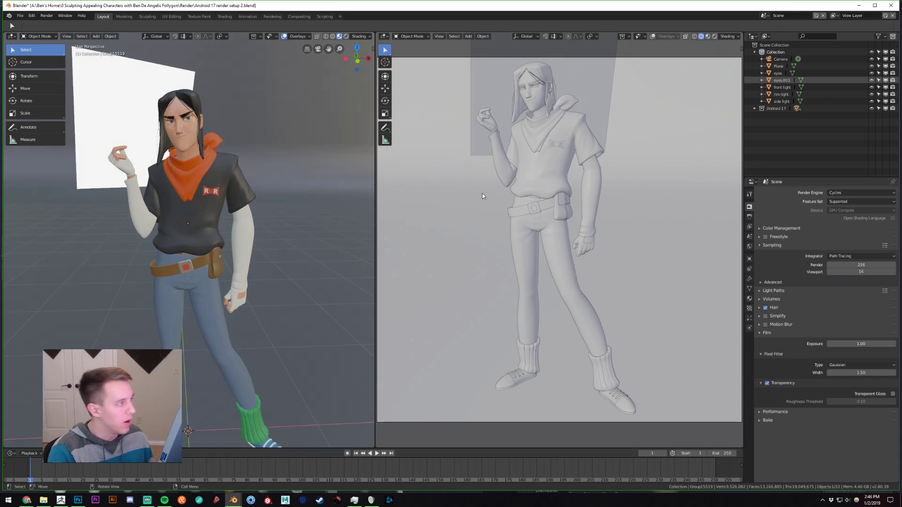
Display the camera viewport in rendered shading and maximize the Blender window
scroll(256, 198, "down", 3)
mouse_move(269, 193)
middle_mouse_down()
mouse_move(281, 168)
mouse_move(282, 187)
middle_mouse_up()
scroll(282, 173, "down", 1)
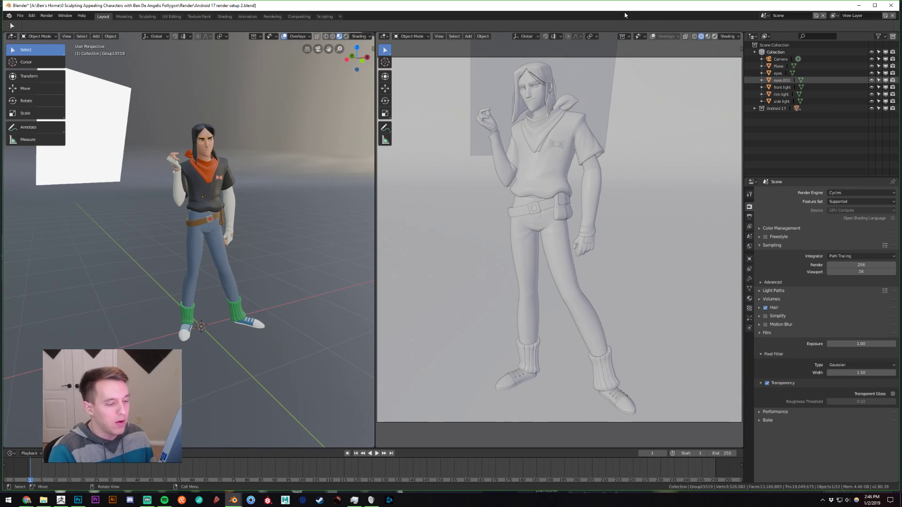
left_click(714, 36)
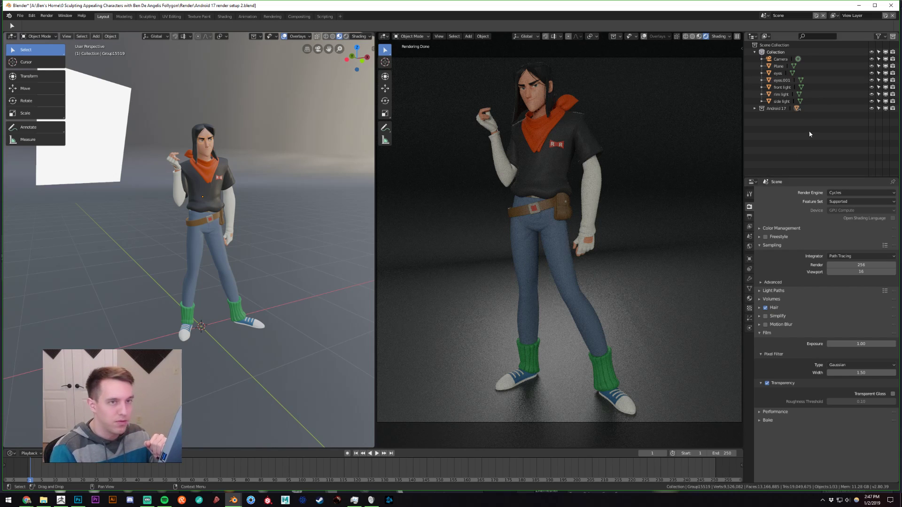
key("super+Up")
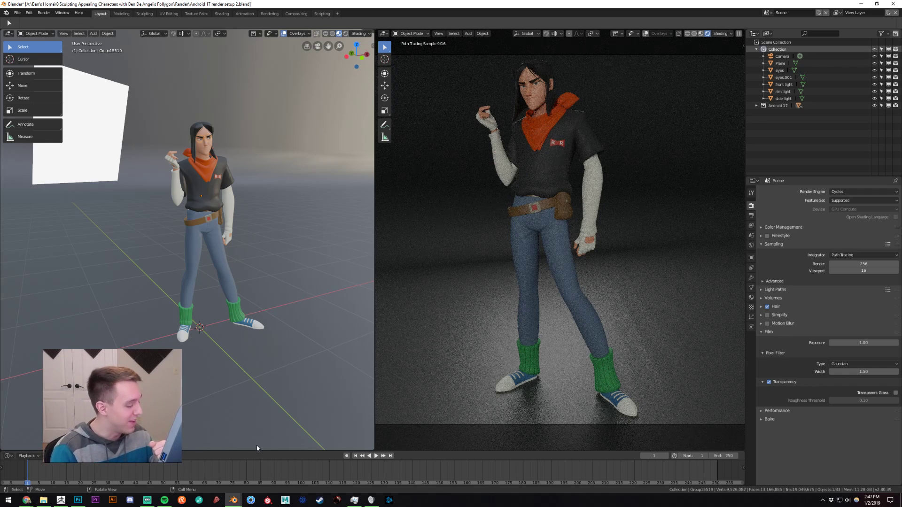
Switch to the physics sim 3 marble maze Blender file, play the marble simulation, and rewind it to the first frame
mouse_move(233, 500)
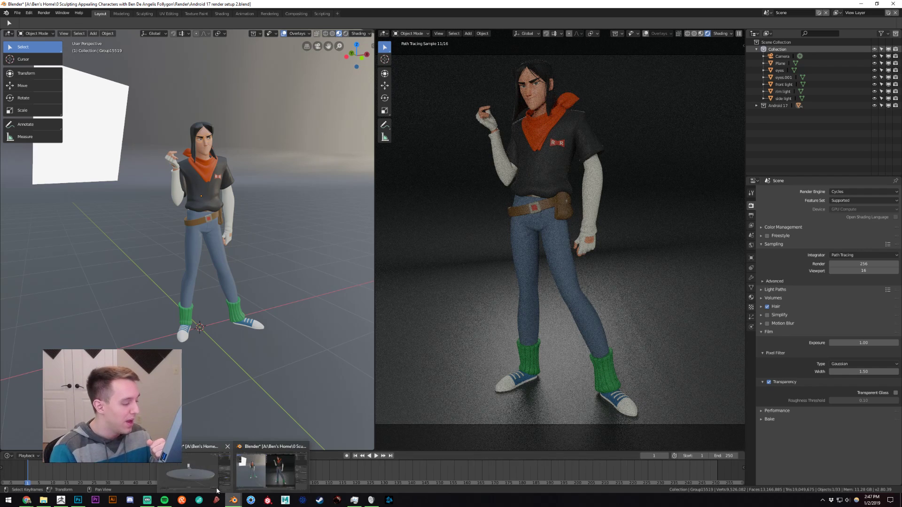
left_click(263, 467)
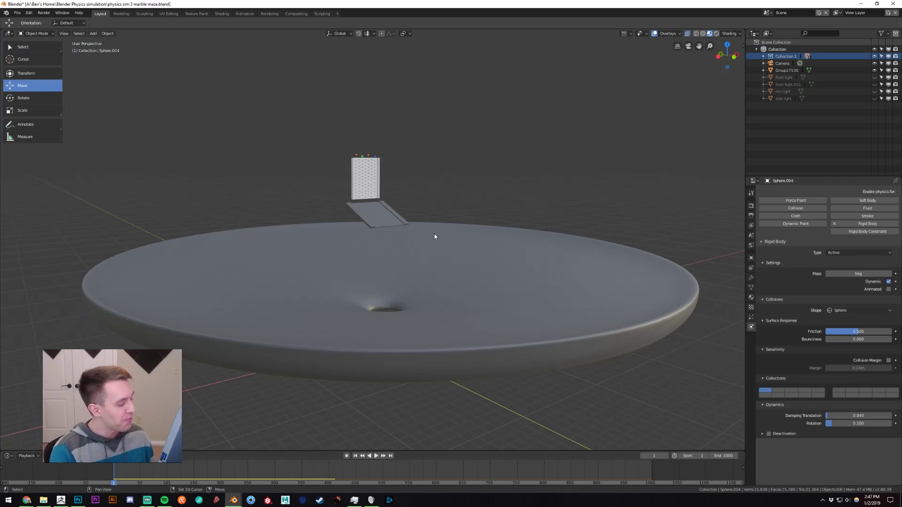
middle_click_drag(434, 233, 469, 233, "shift")
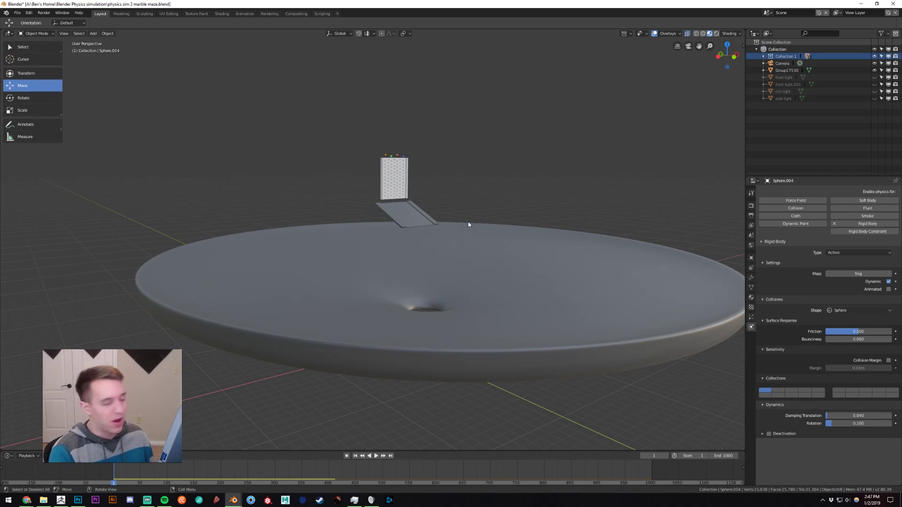
scroll(468, 222, "up", 2)
middle_click_drag(468, 222, 446, 218, "shift")
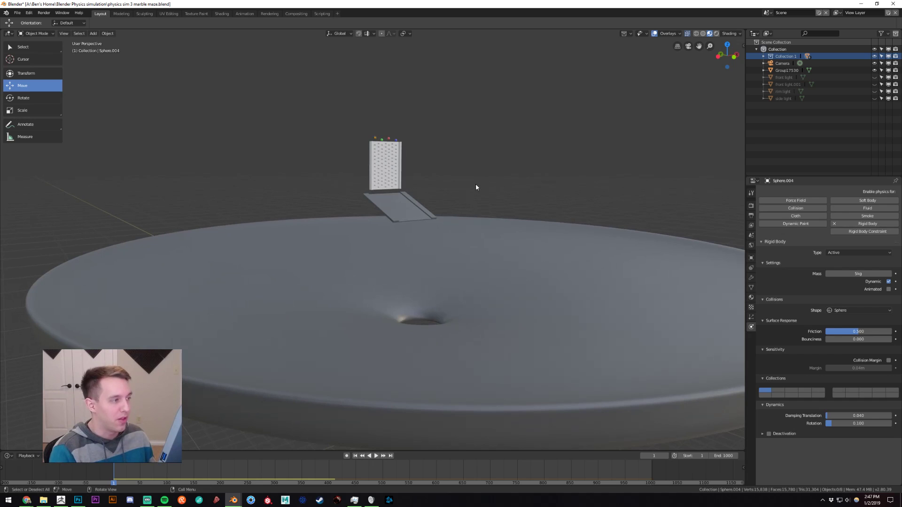
left_click(376, 455)
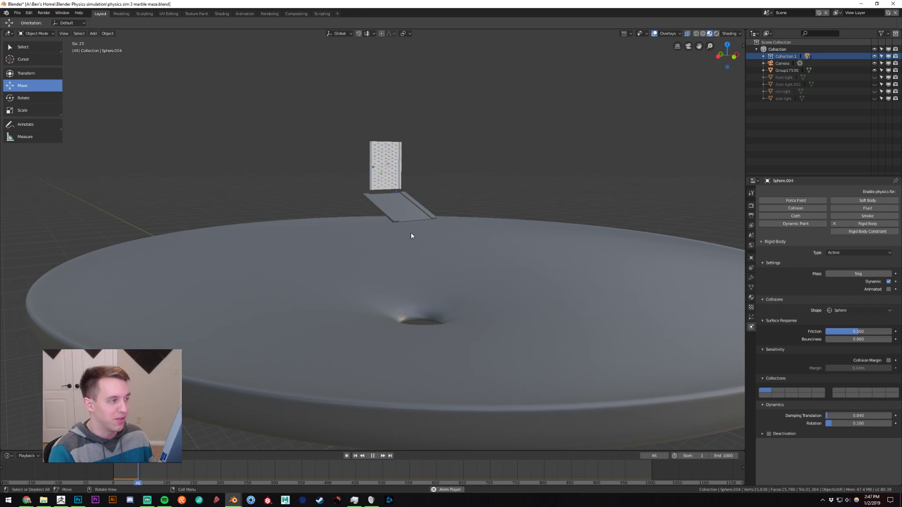
scroll(447, 274, "down", 3)
middle_click_drag(444, 283, 438, 264)
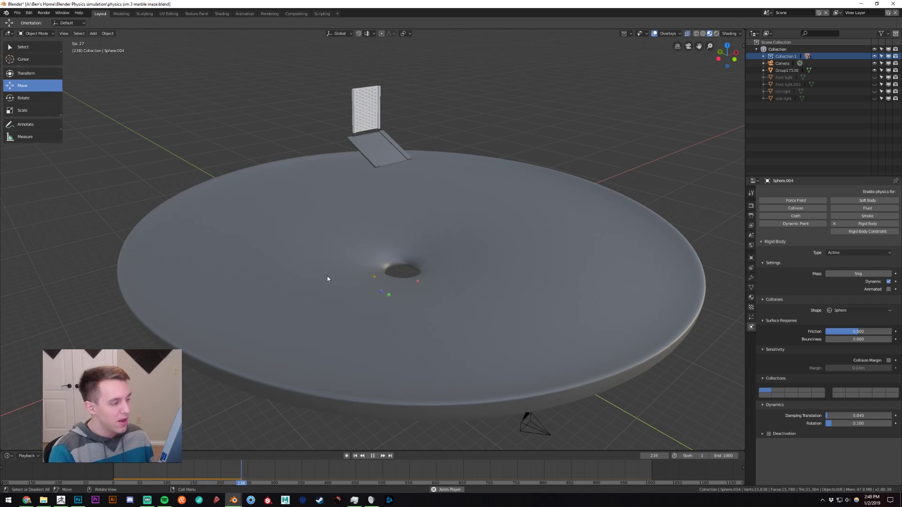
left_click(372, 455)
left_click(356, 455)
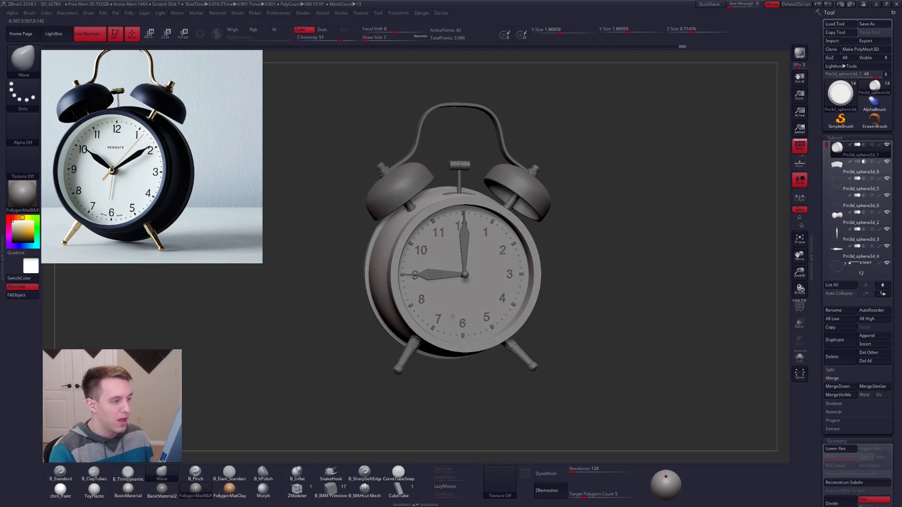
Inspect the clock in ZBrush, and switch to the Android 17 scene in Blender to examine its light layout
left_click_drag(452, 317, 548, 268)
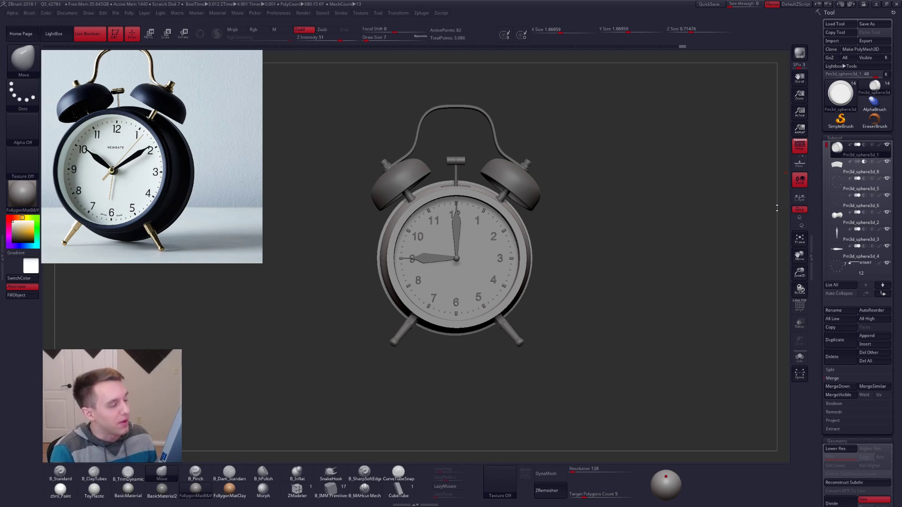
left_click_drag(659, 209, 613, 217)
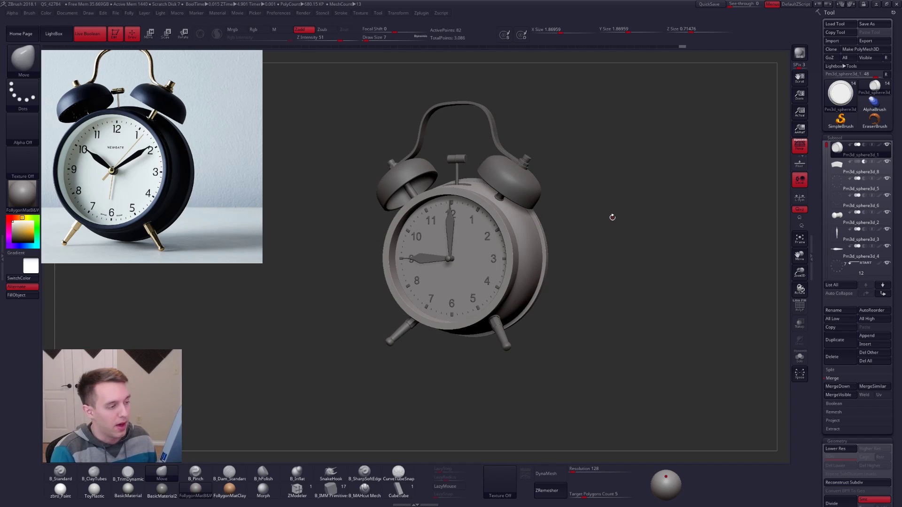
key("alt+Tab")
left_click(583, 181)
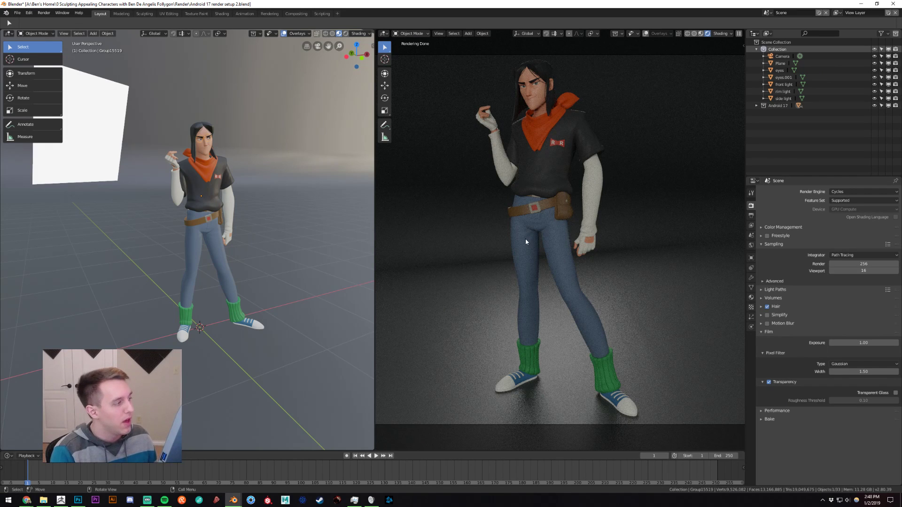
scroll(193, 281, "down", 8)
middle_click_drag(193, 281, 209, 297)
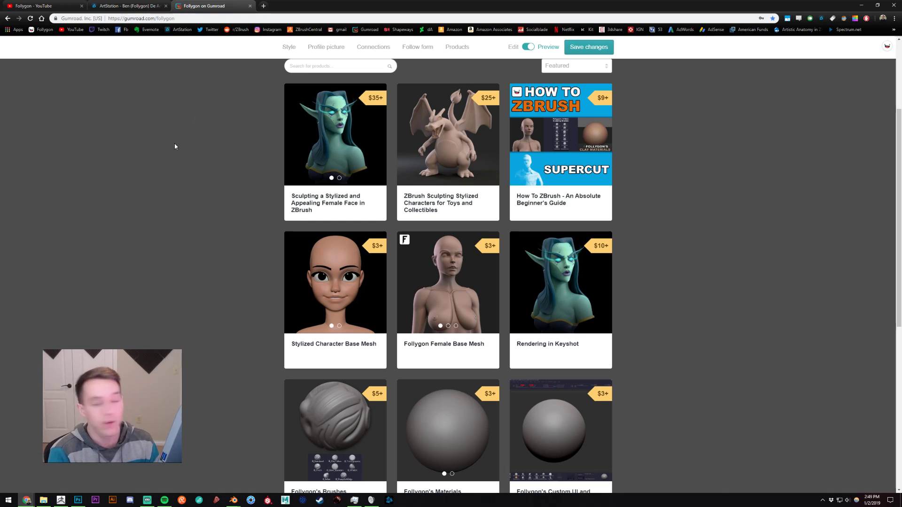
Browse the products on the Follygon Gumroad page in Chrome, including the Follygon Cut Seam Brush listing
left_click(183, 18)
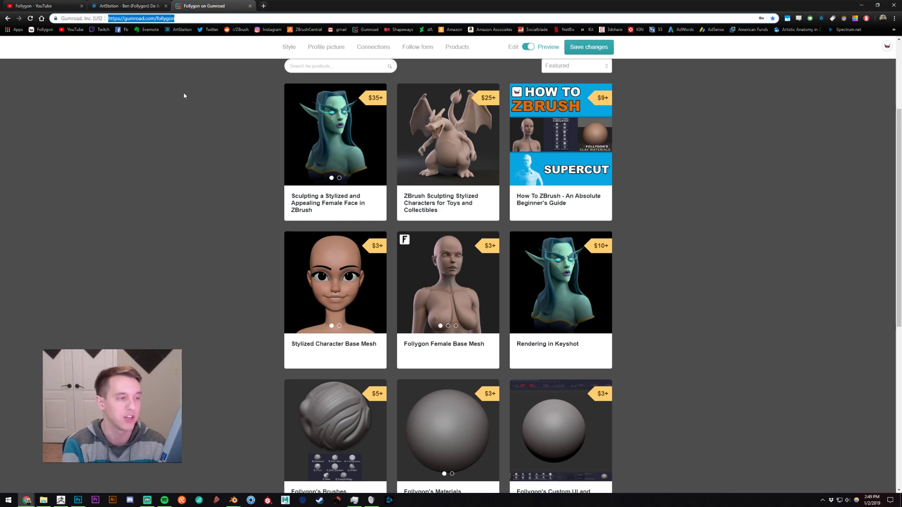
left_click(709, 154)
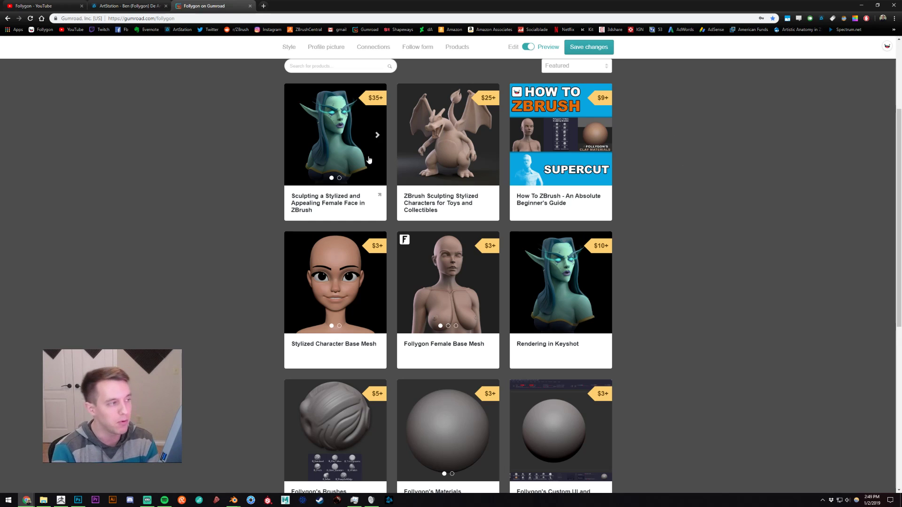
scroll(173, 190, "down", 3)
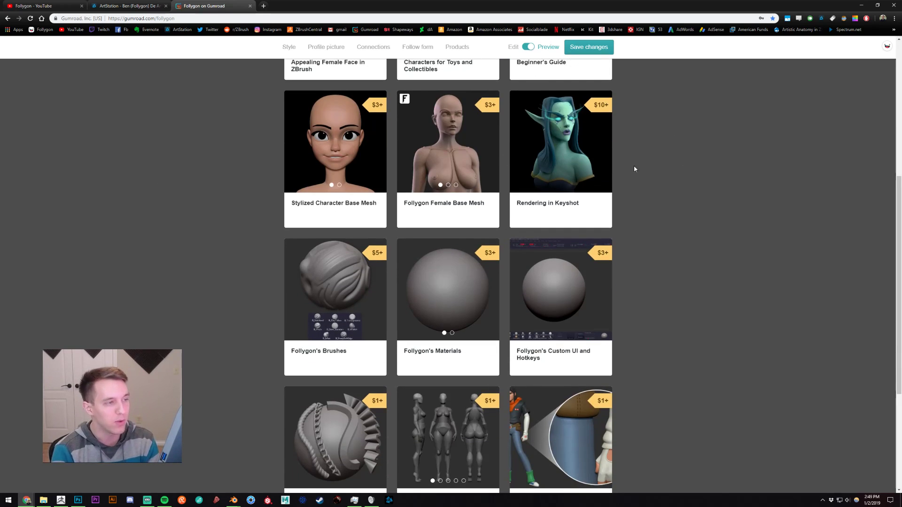
scroll(137, 254, "down", 4)
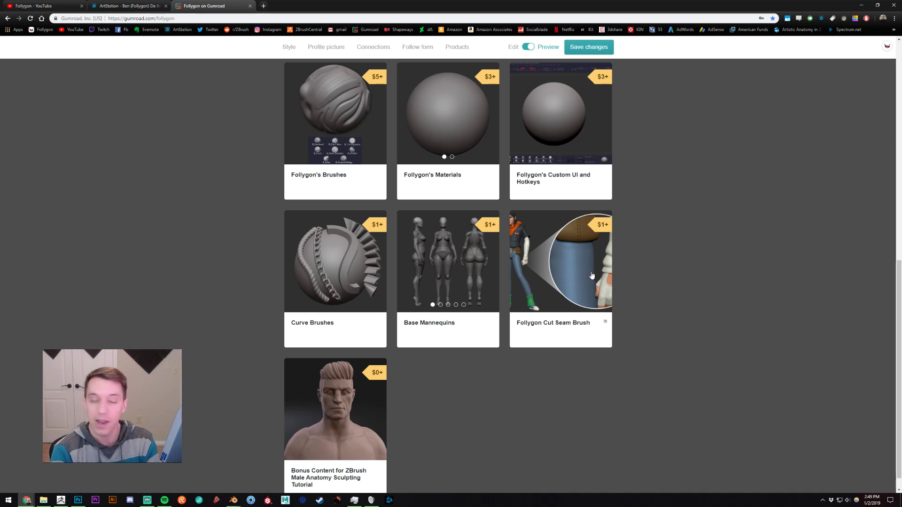
left_click(562, 264)
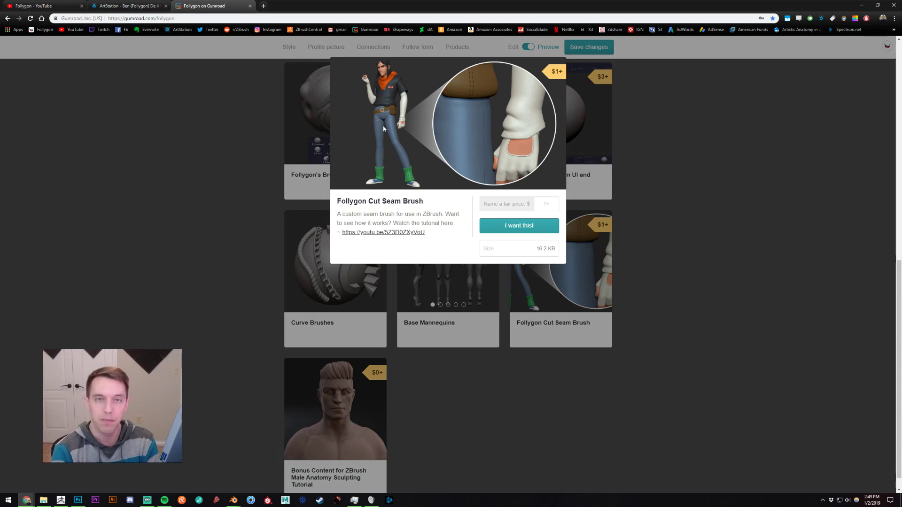
left_click(186, 147)
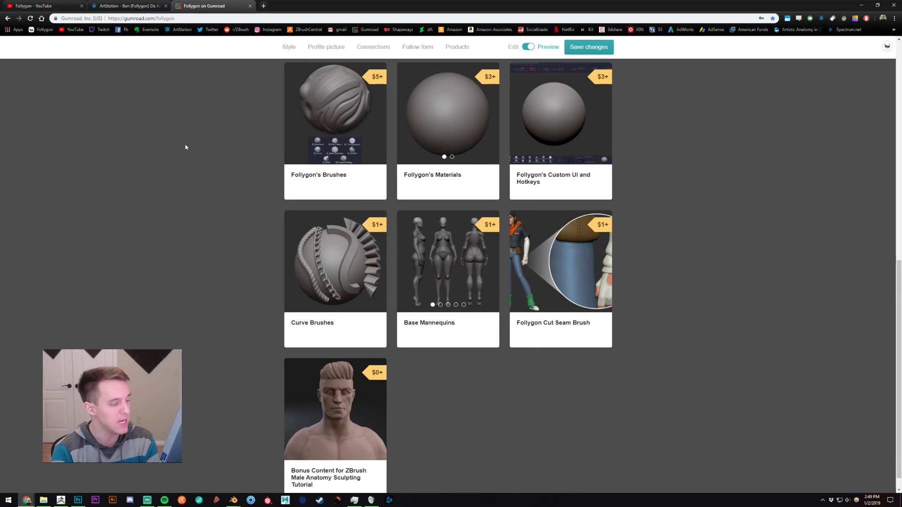
scroll(183, 150, "down", 1)
scroll(170, 193, "up", 1)
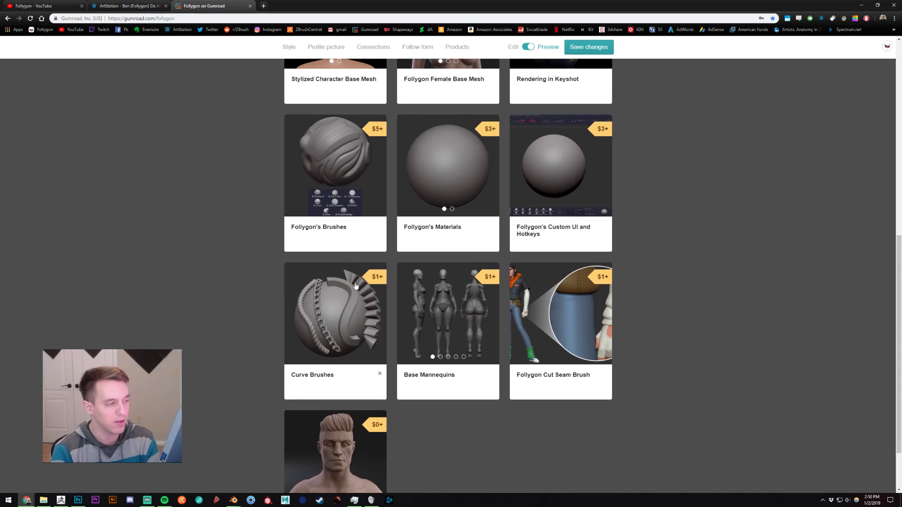
scroll(177, 295, "up", 9)
scroll(169, 301, "down", 3)
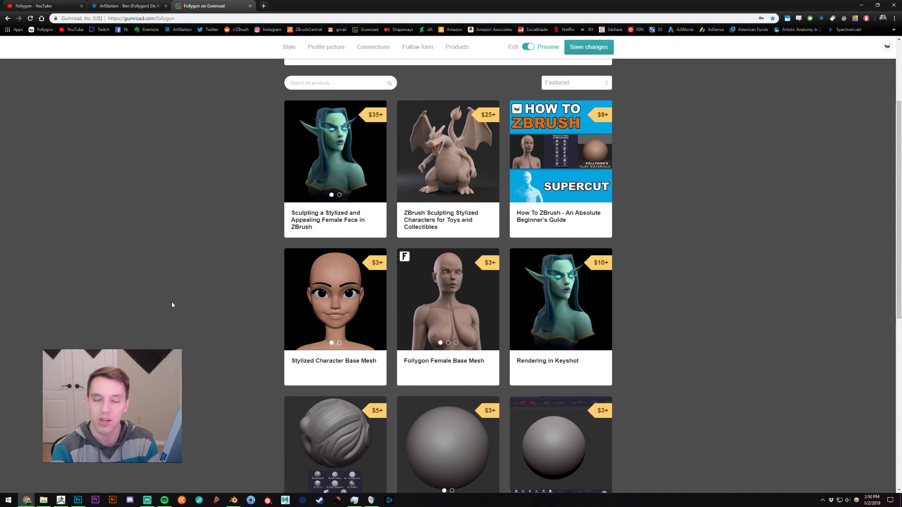
Check the clock from the front in ZBrush, and switch to the Android 17 render scene in Blender
left_click(61, 499)
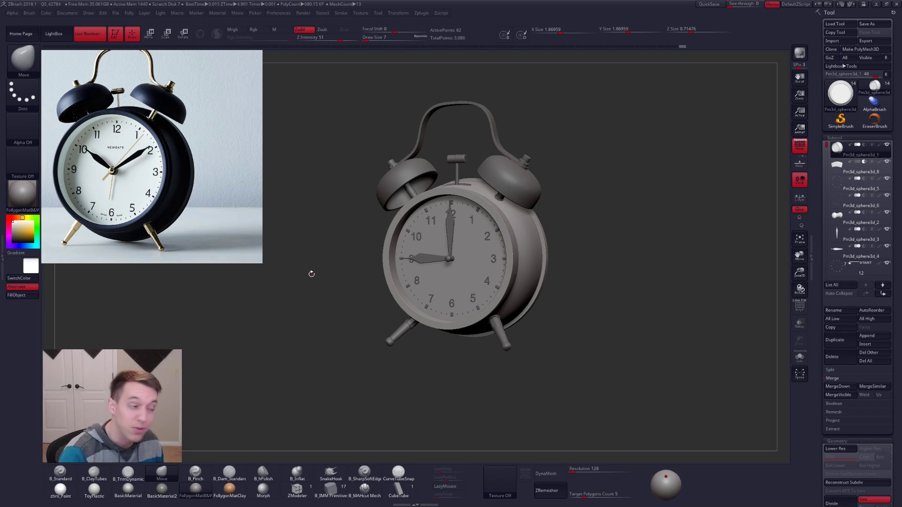
left_click_drag(302, 272, 307, 276, "shift")
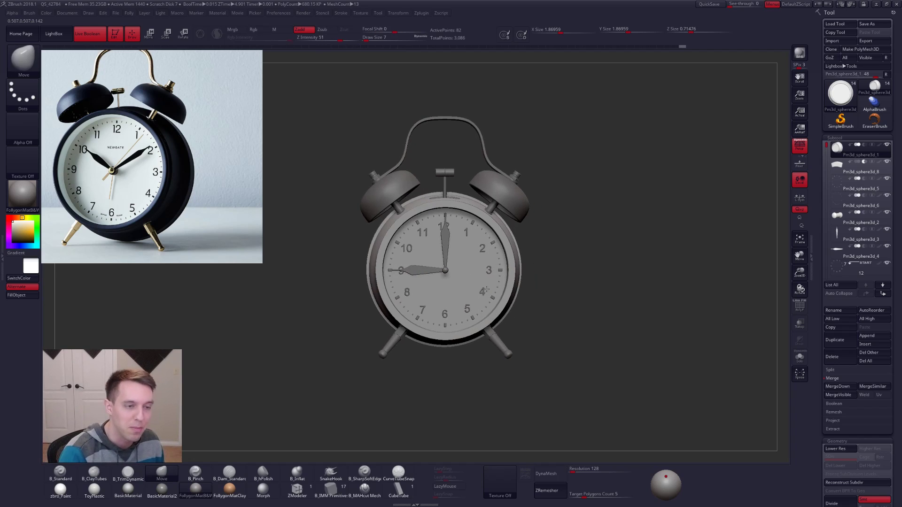
key("space")
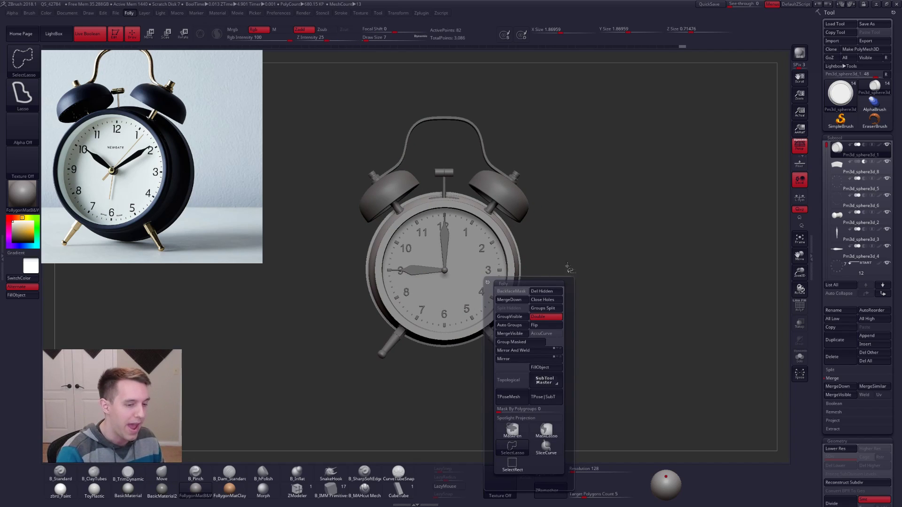
left_click_drag(596, 212, 593, 213)
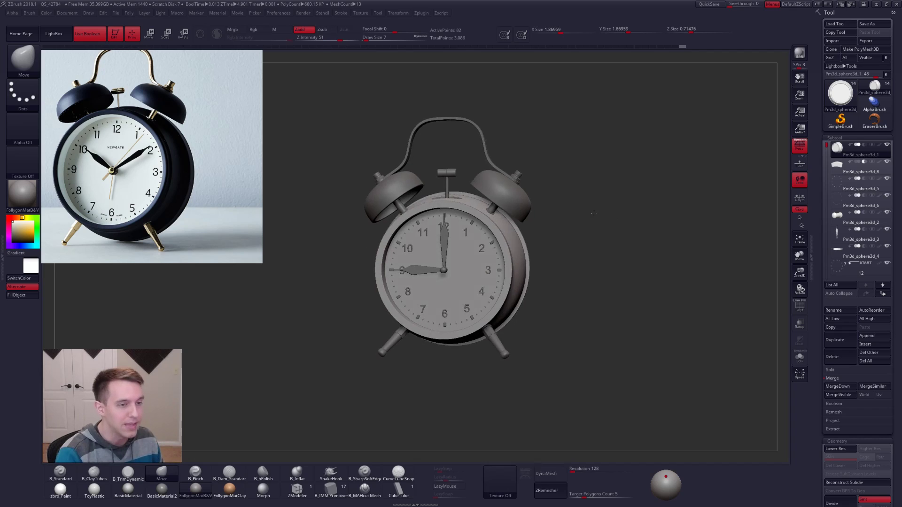
key("alt+Tab")
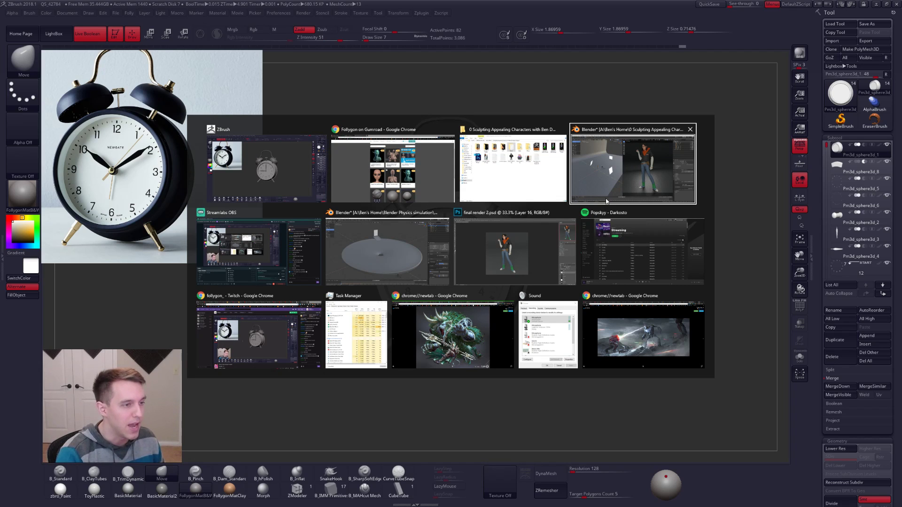
left_click(607, 201)
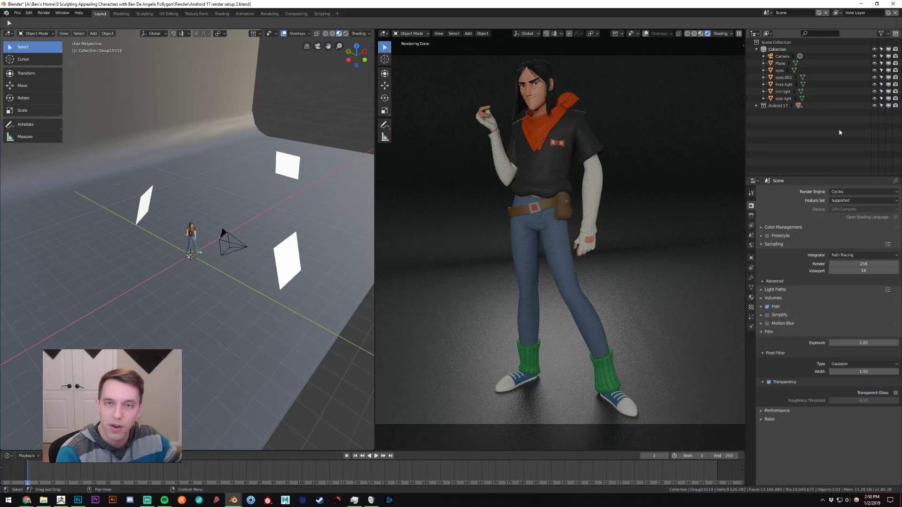